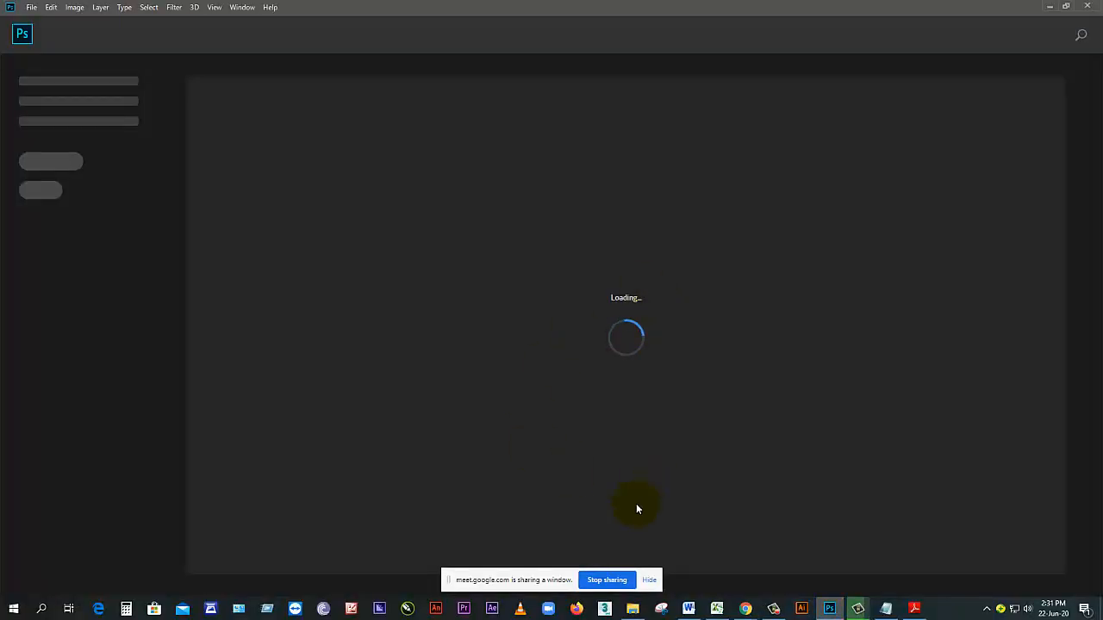
Step: Hide the screen-sharing notice and review Photoshop's General preferences
left_click(649, 580)
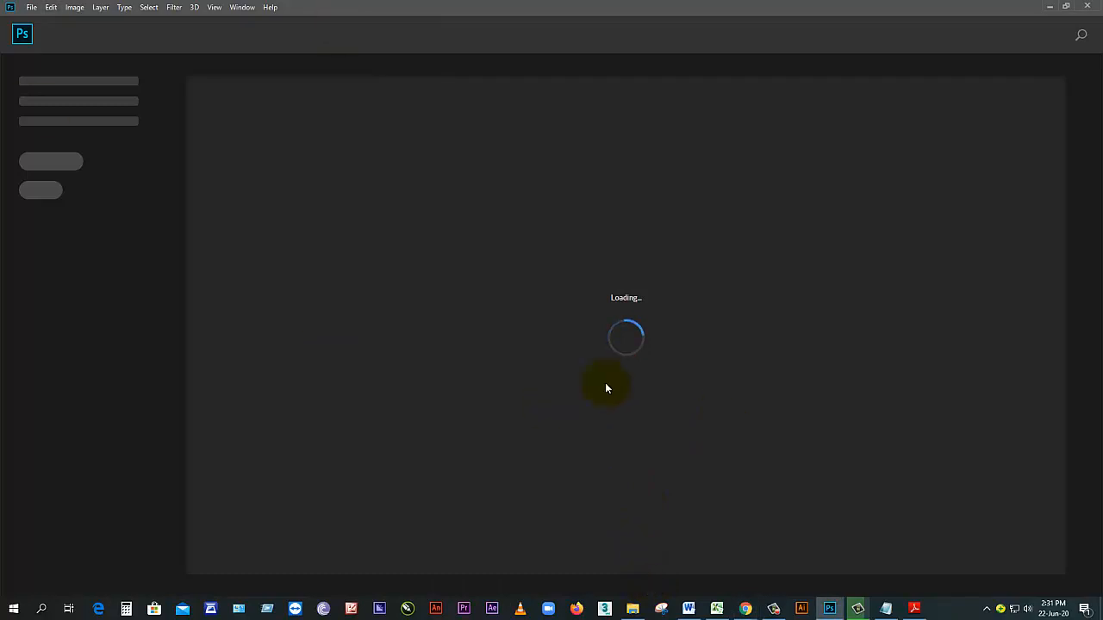
left_click(31, 6)
mouse_move(51, 6)
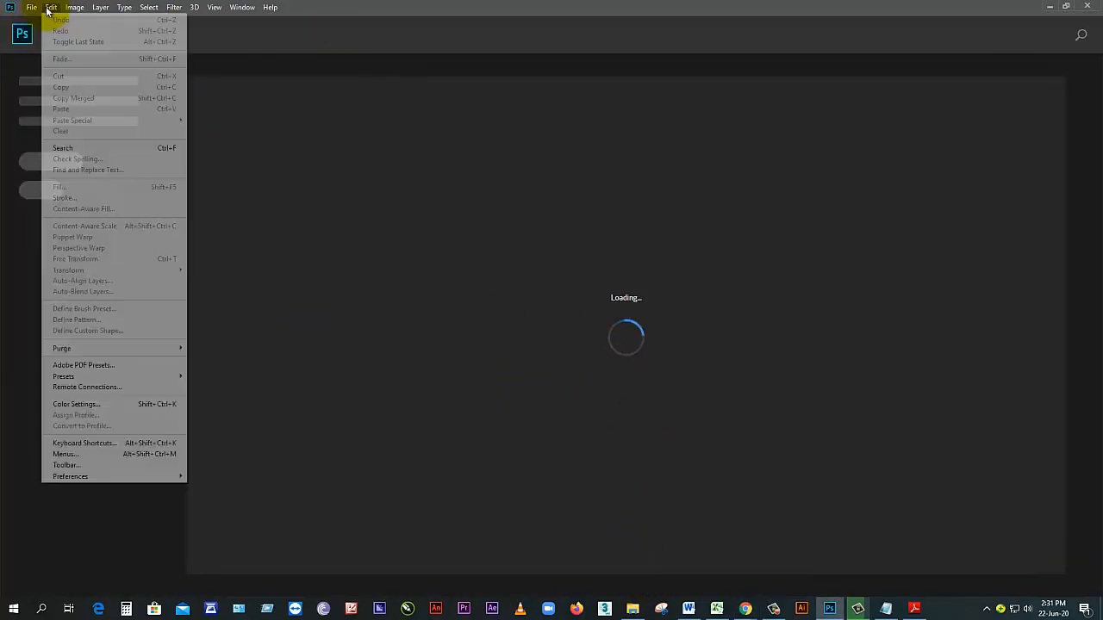
mouse_move(125, 475)
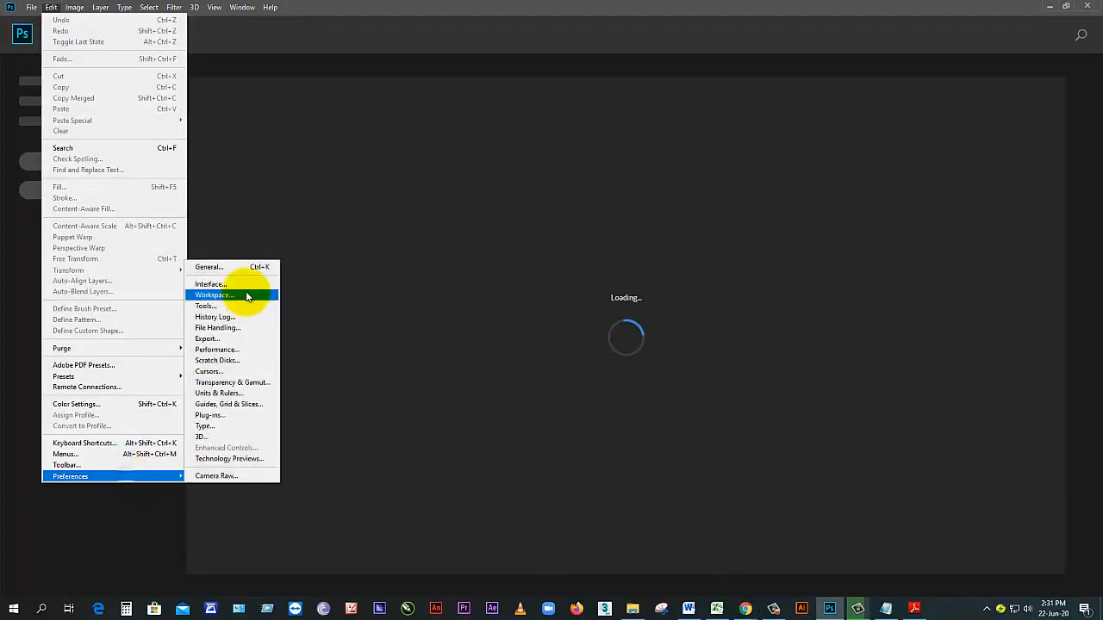
left_click(222, 269)
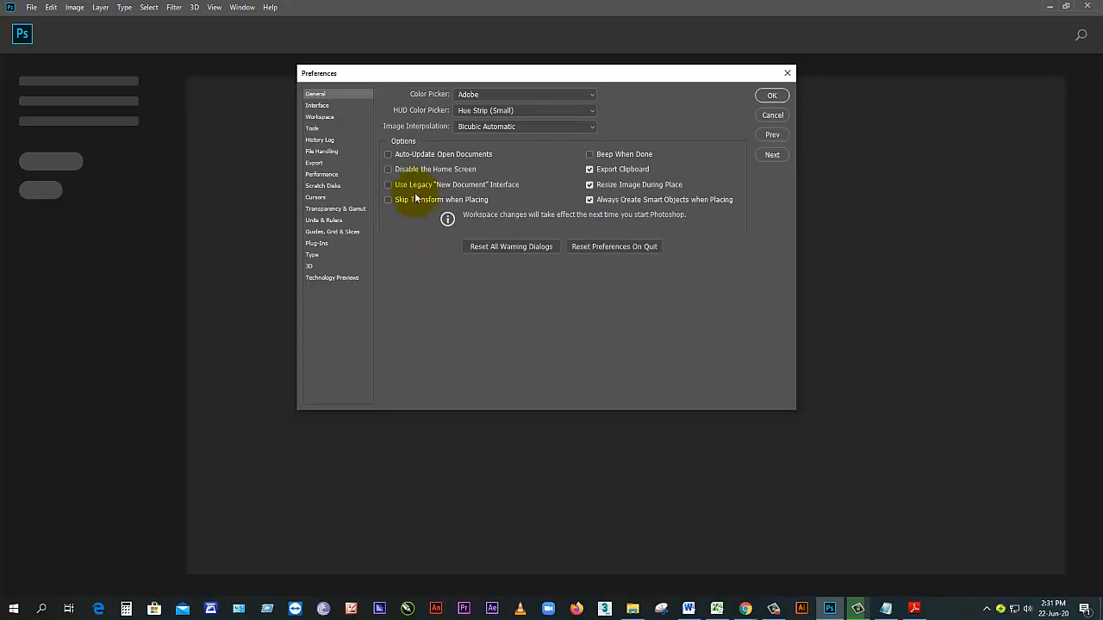
left_click(772, 95)
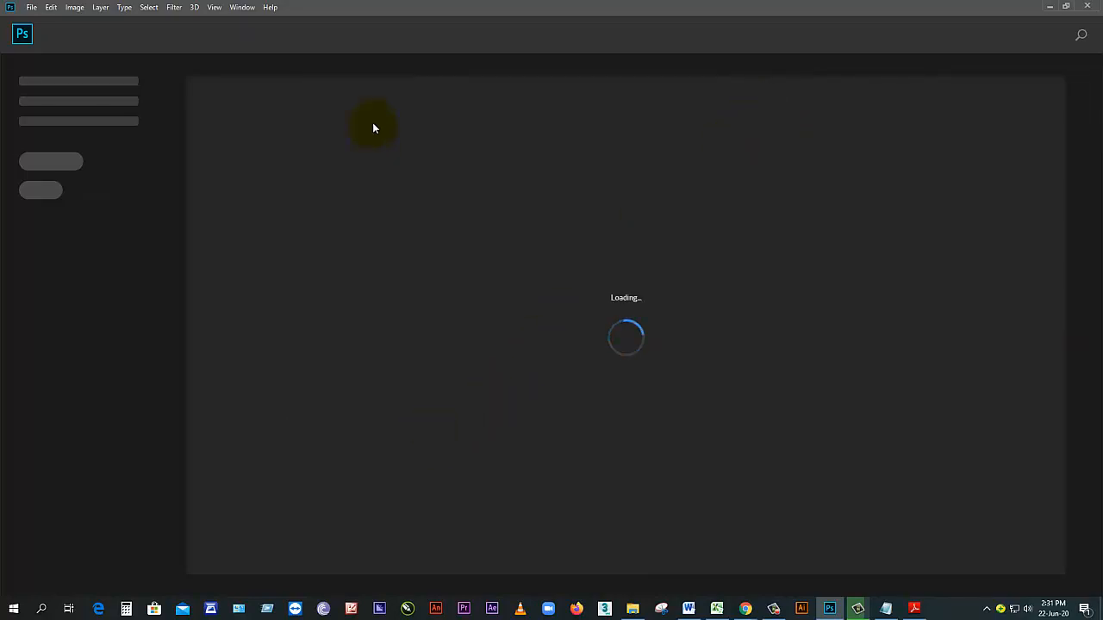
Step: Create a new document from the Legal print preset, 8.5 x 14 in at 300 ppi
left_click(28, 8)
left_click(39, 20)
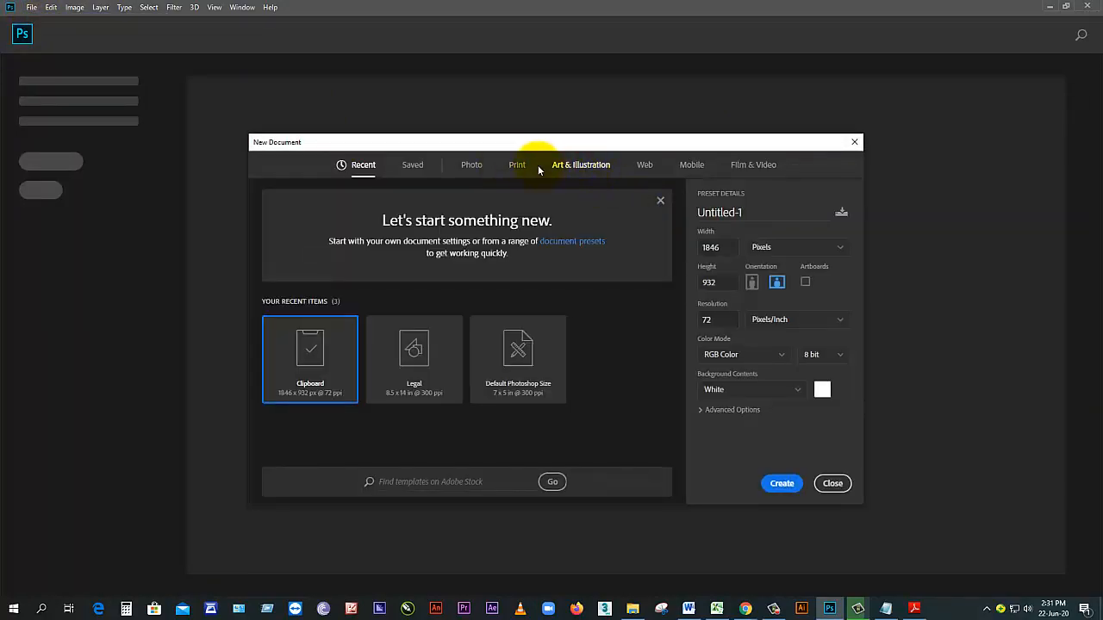
left_click(523, 170)
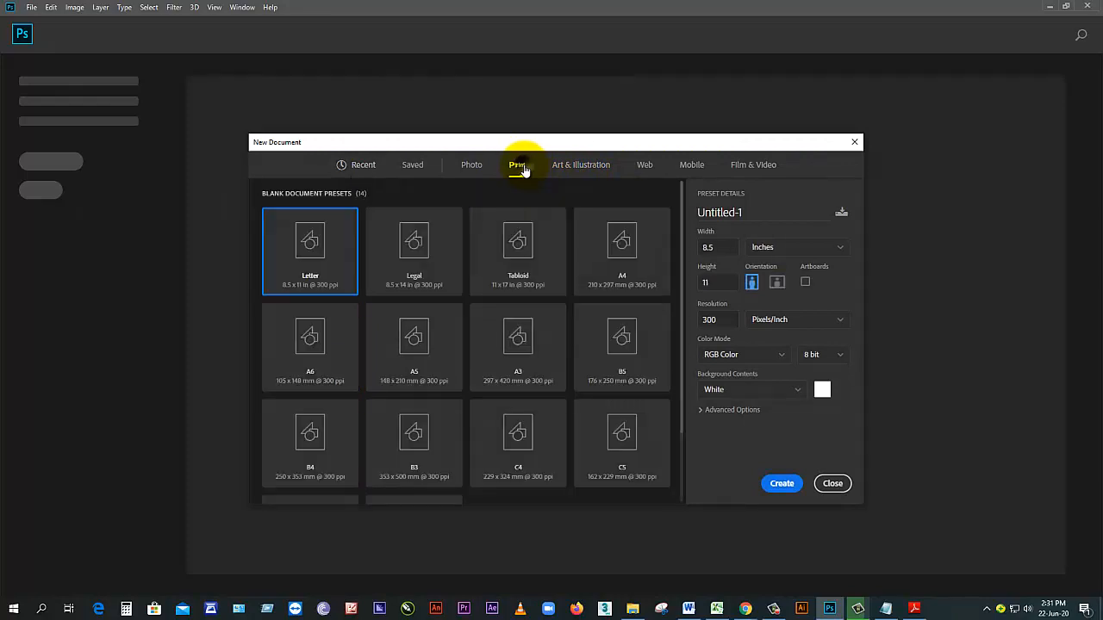
left_click(439, 266)
left_click(784, 485)
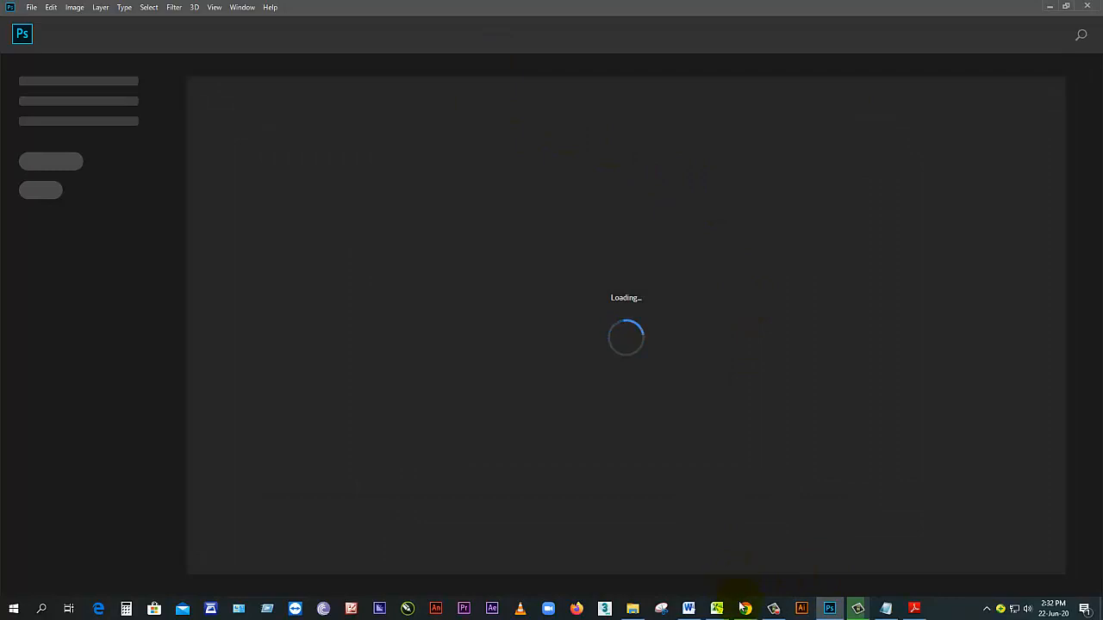
Step: Switch to the Google Meet call, mute the unmuted participant for everyone and show the participant list
mouse_move(742, 607)
left_click(692, 571)
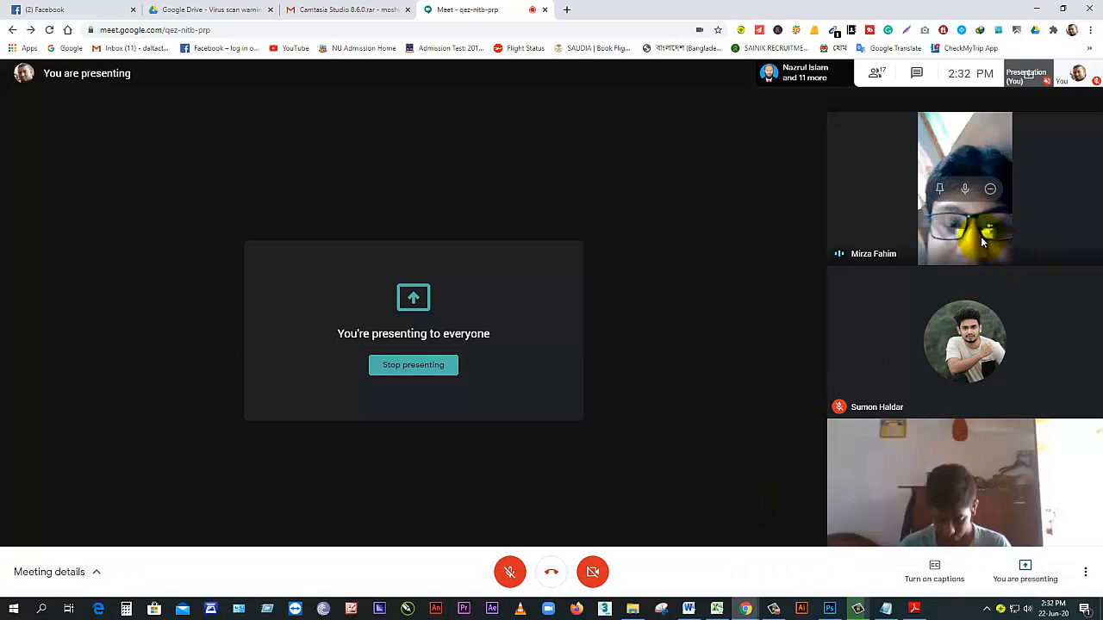
left_click(964, 188)
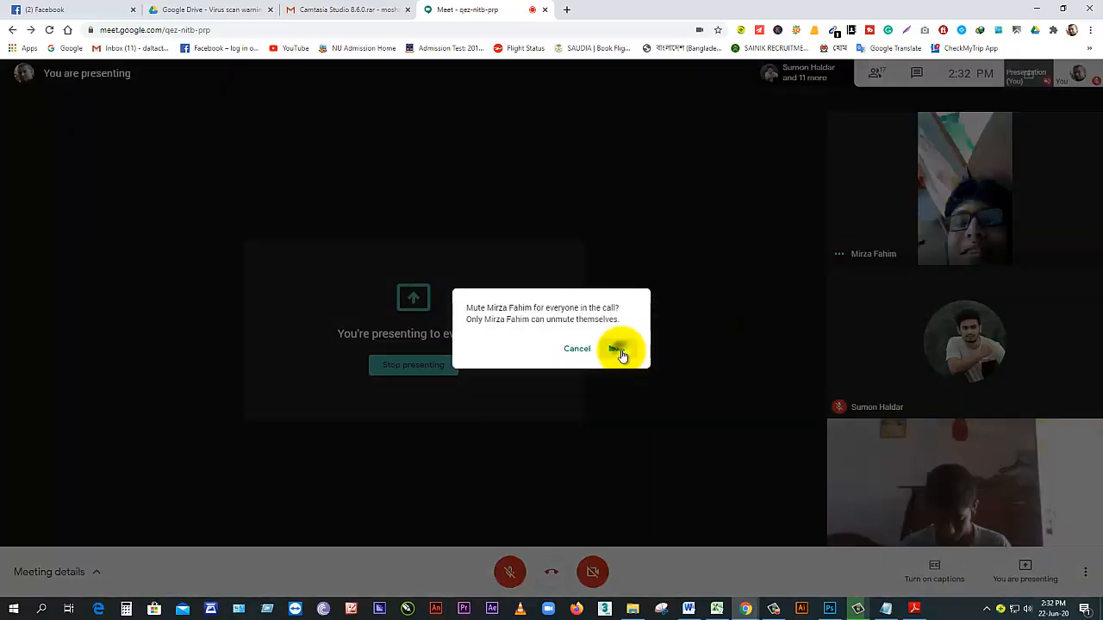
left_click(618, 349)
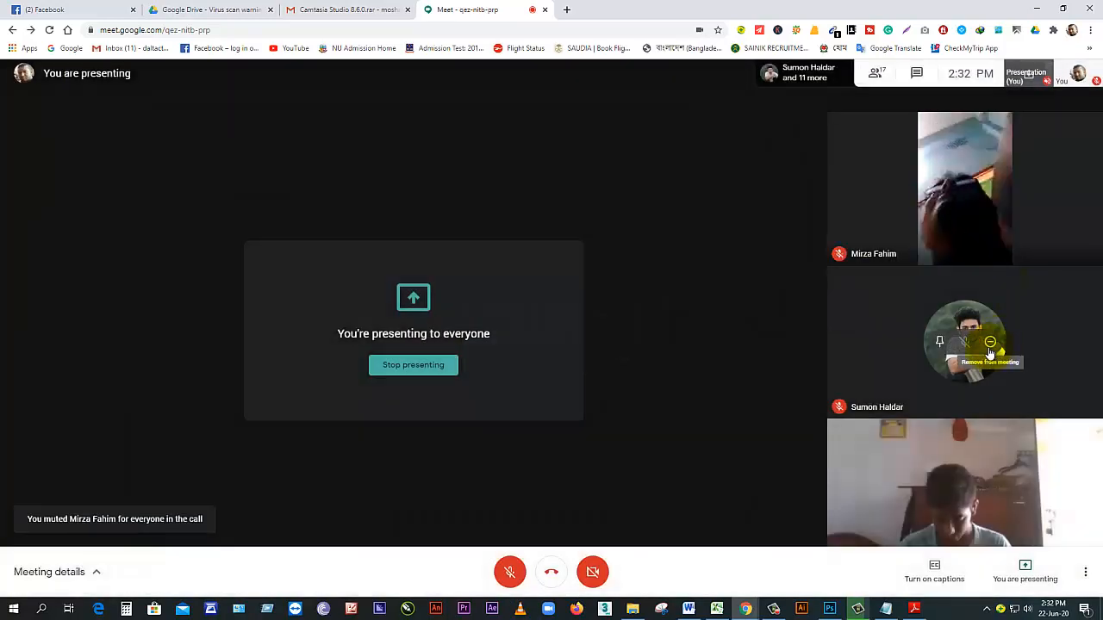
left_click(877, 73)
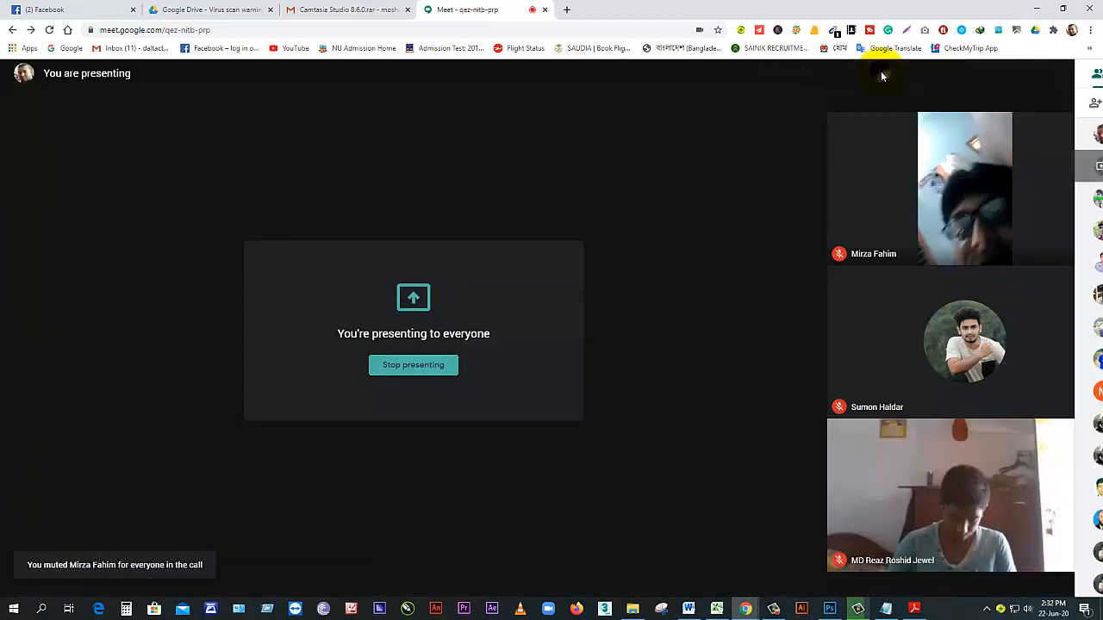
scroll(992, 327, "down", 1)
scroll(995, 332, "up", 1)
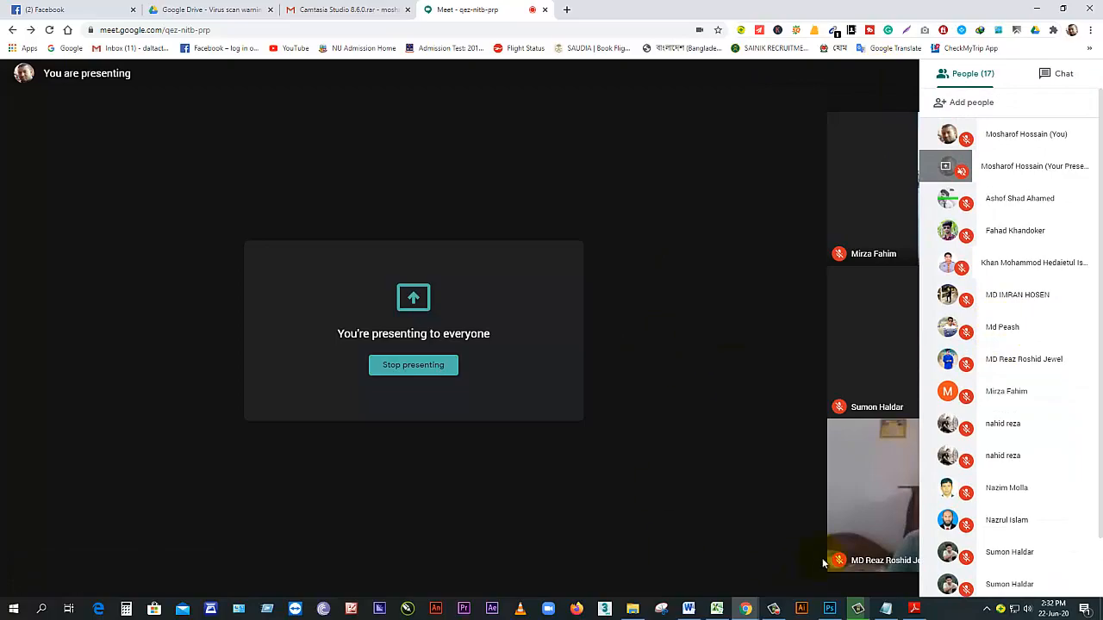
Step: Return to Photoshop, unlock the Background layer and bring up the graphic design module PDF in Adobe Reader
left_click(830, 608)
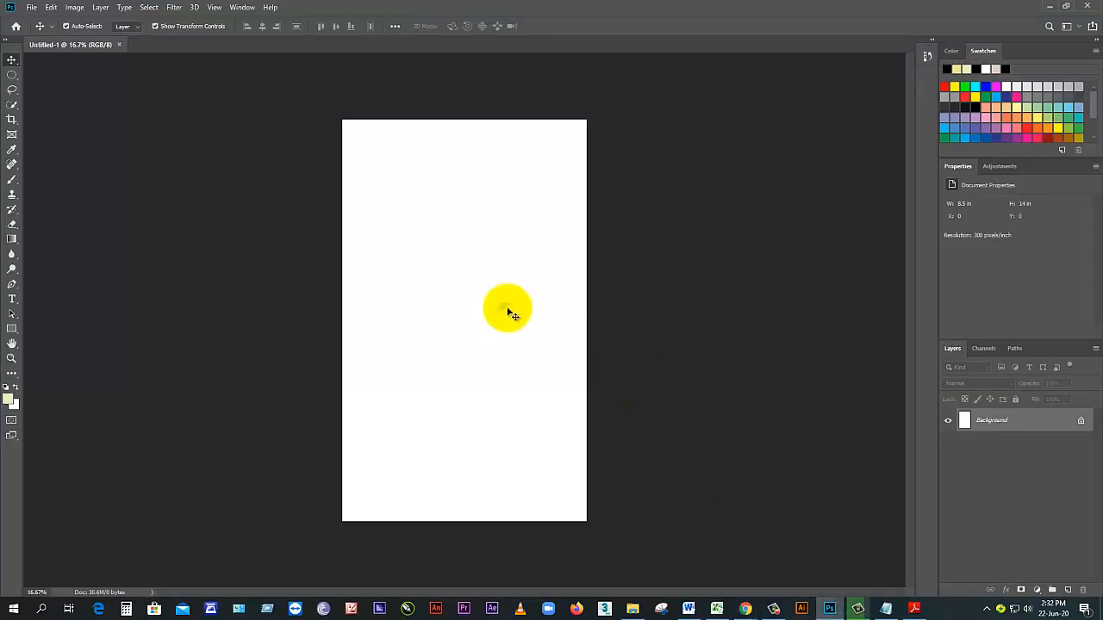
left_click(1080, 419)
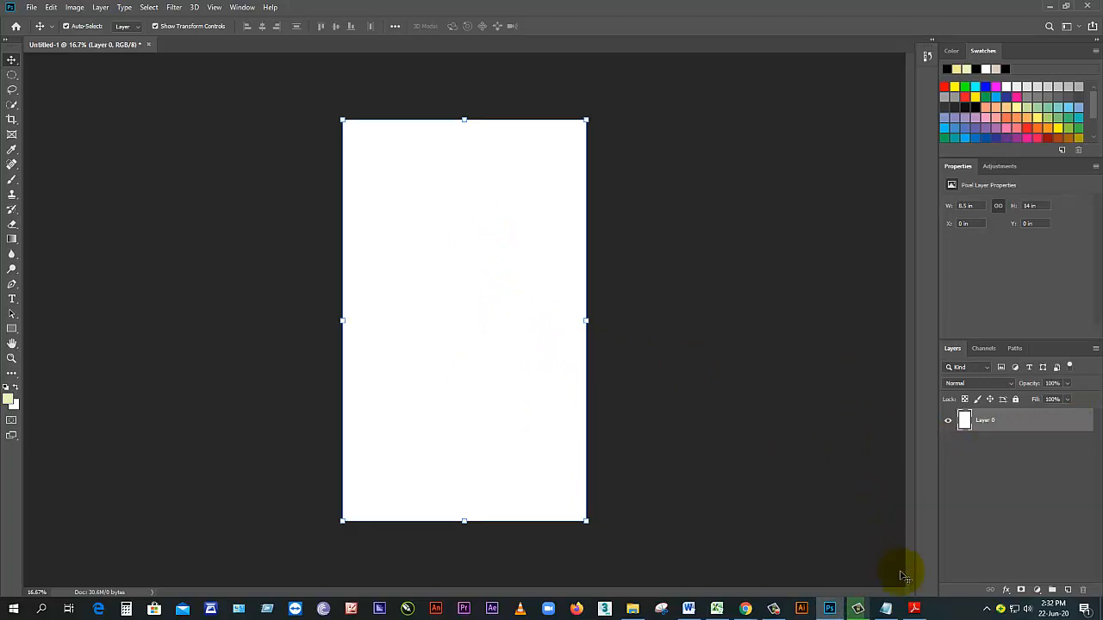
left_click(914, 609)
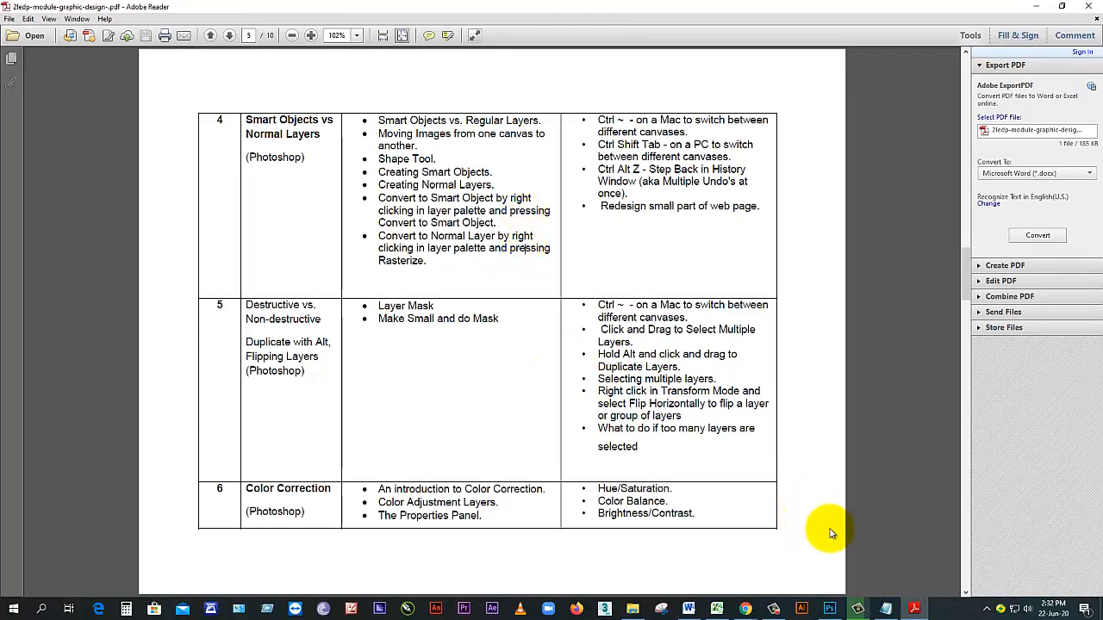
Step: Switch back to Photoshop and place Cute-Baby-PNG-Transparent-Image from Downloads as an embedded object at its default placement
left_click(828, 610)
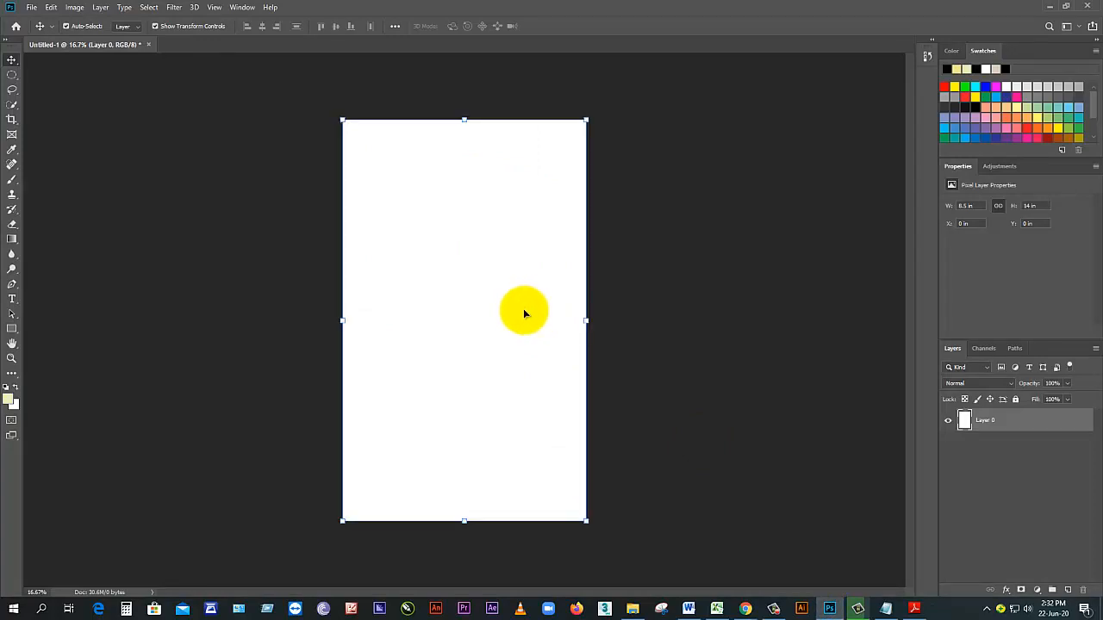
left_click(30, 12)
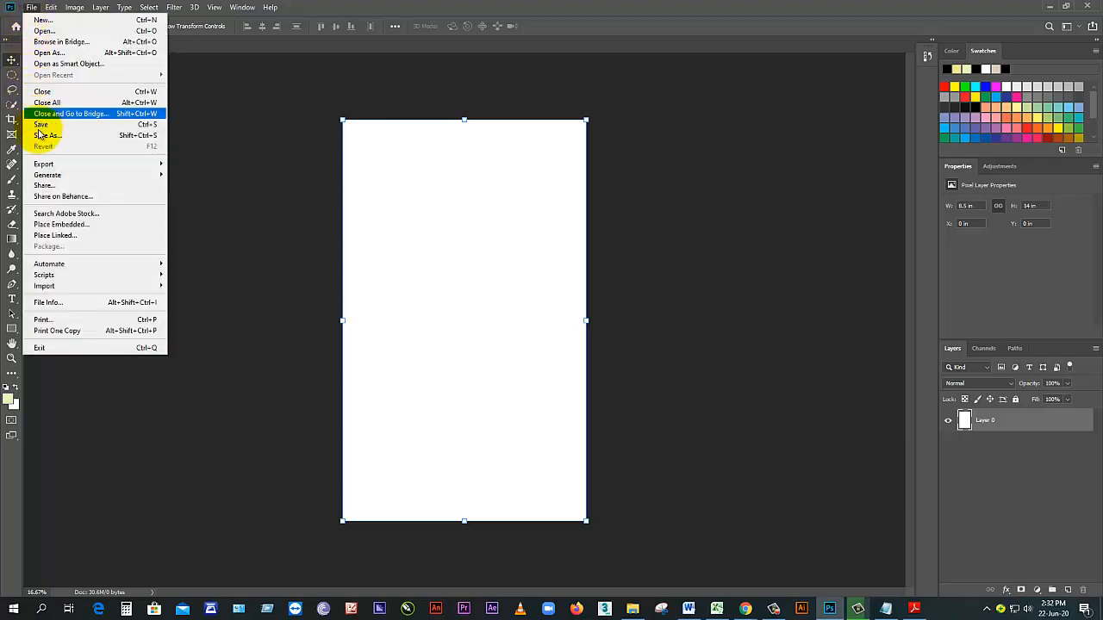
left_click(65, 224)
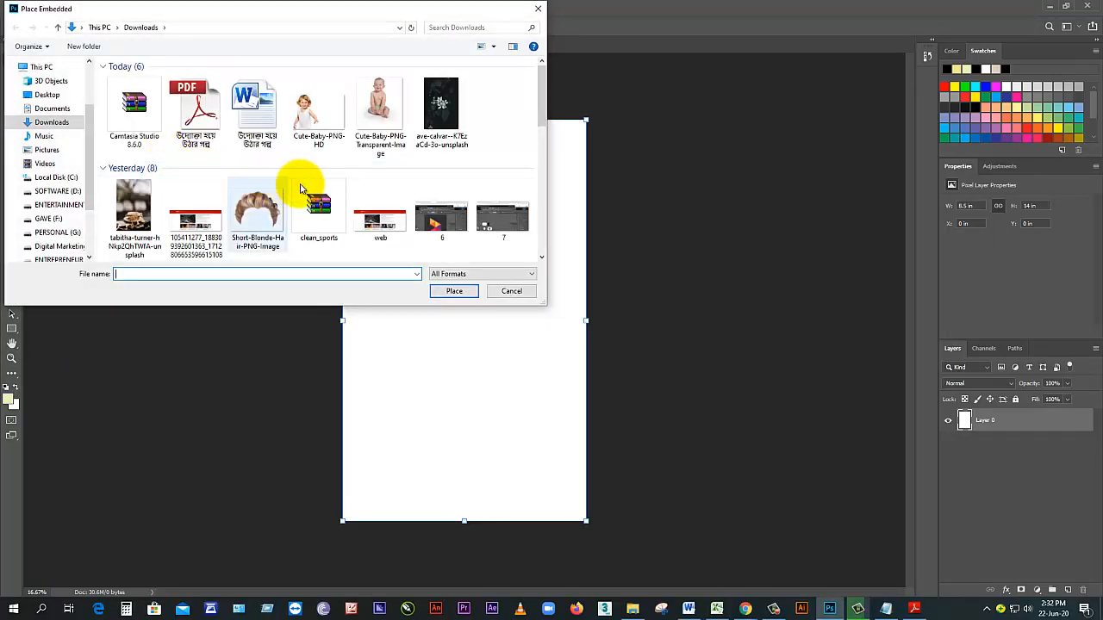
left_click(395, 123)
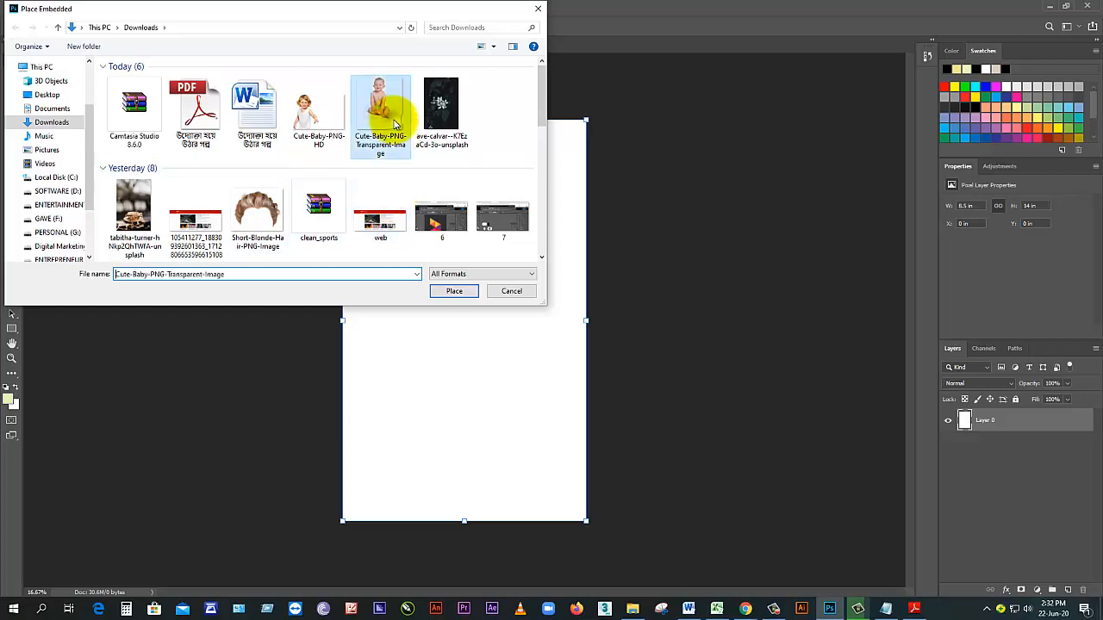
left_click(454, 290)
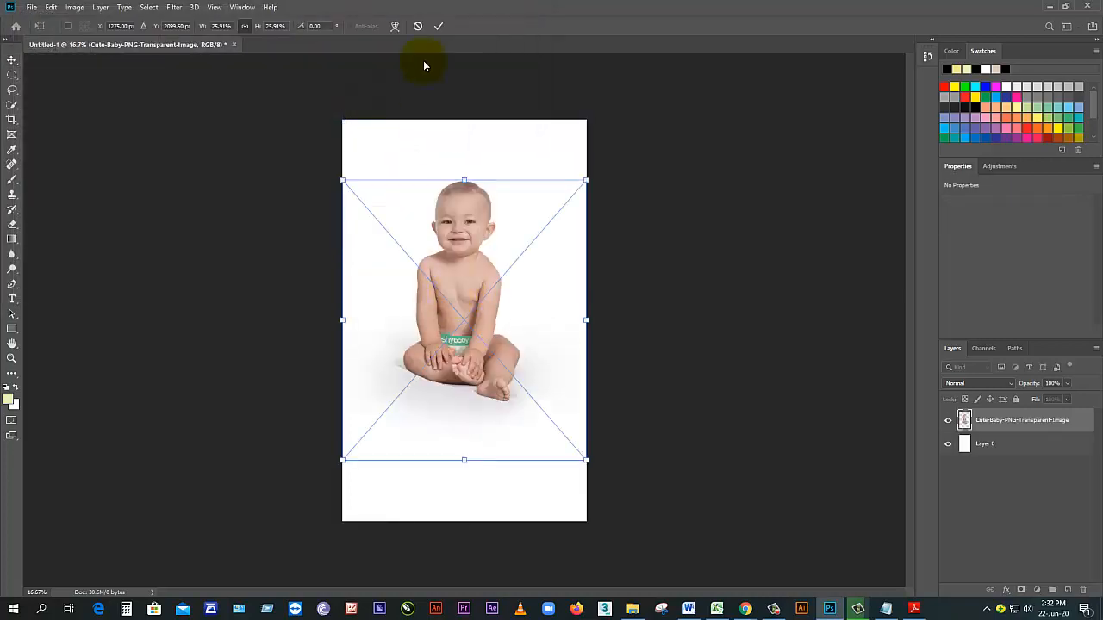
left_click(437, 28)
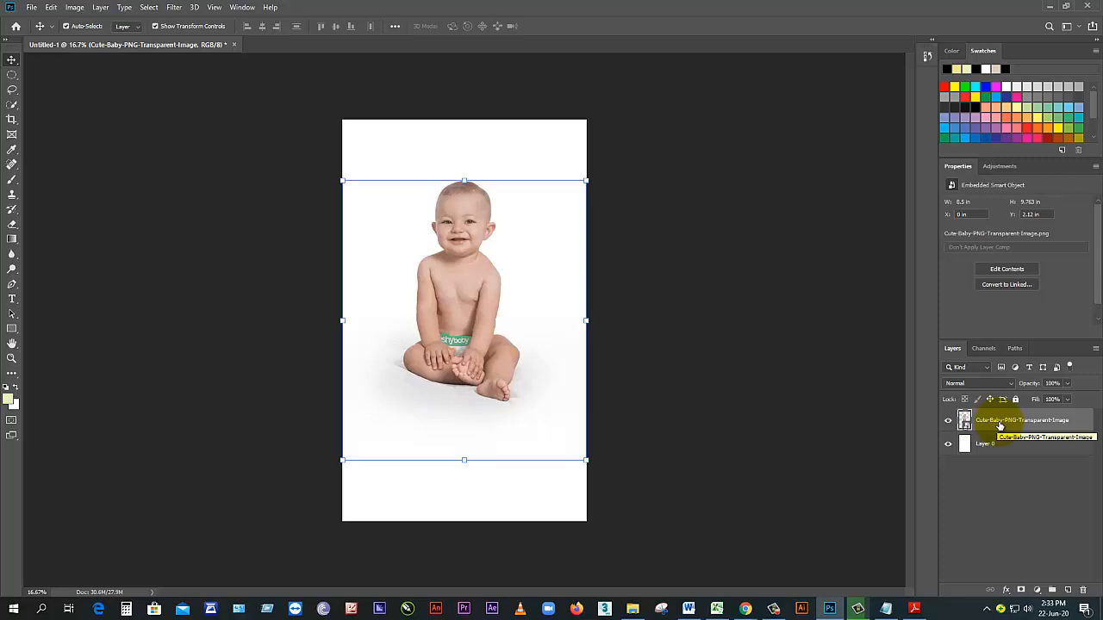
Step: Check the screen recorder window, deselect the layers and minimize the recorder
left_click(525, 248)
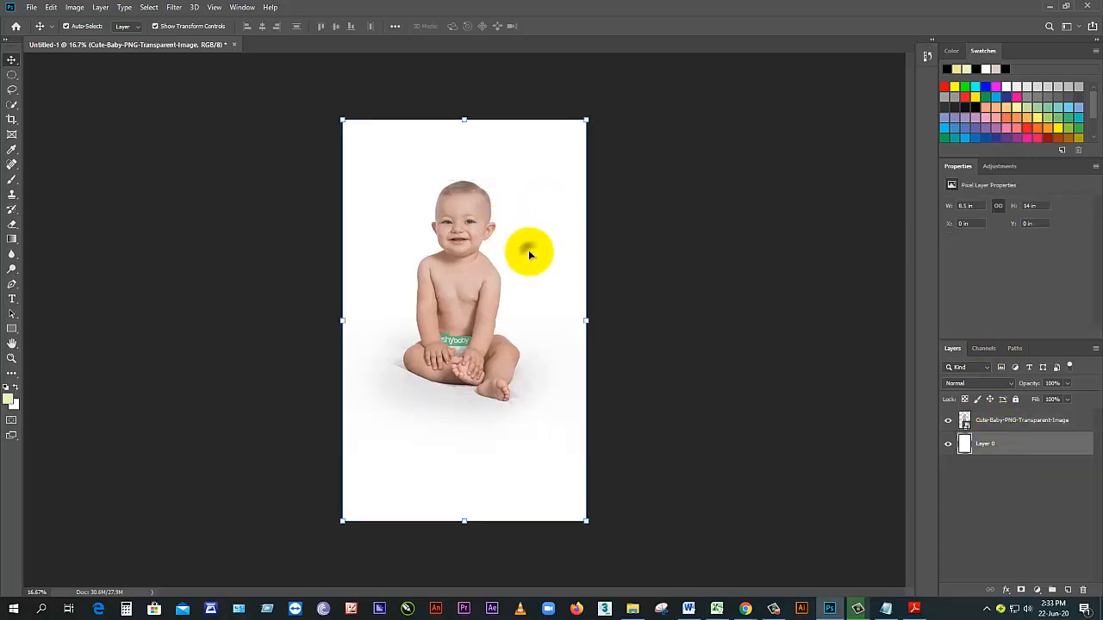
left_click(773, 609)
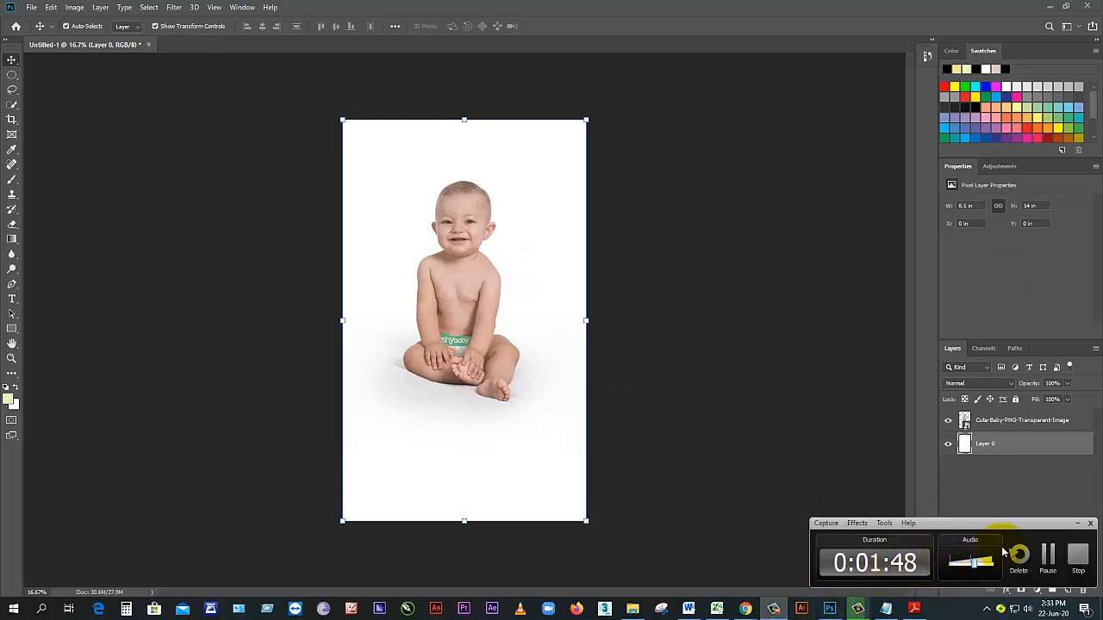
left_click(840, 444)
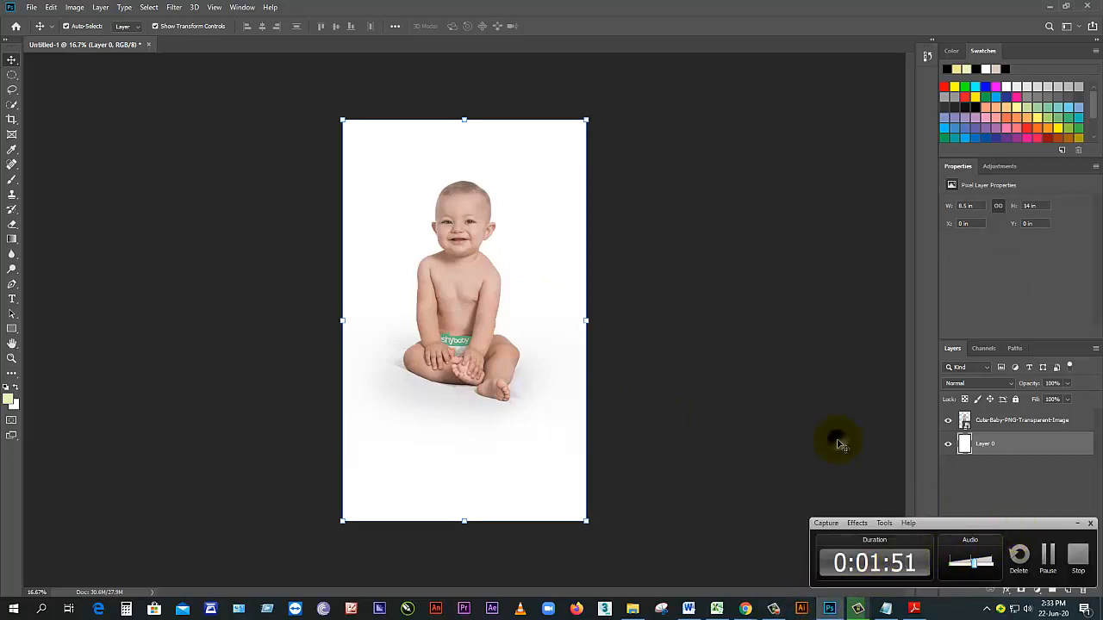
left_click(840, 444)
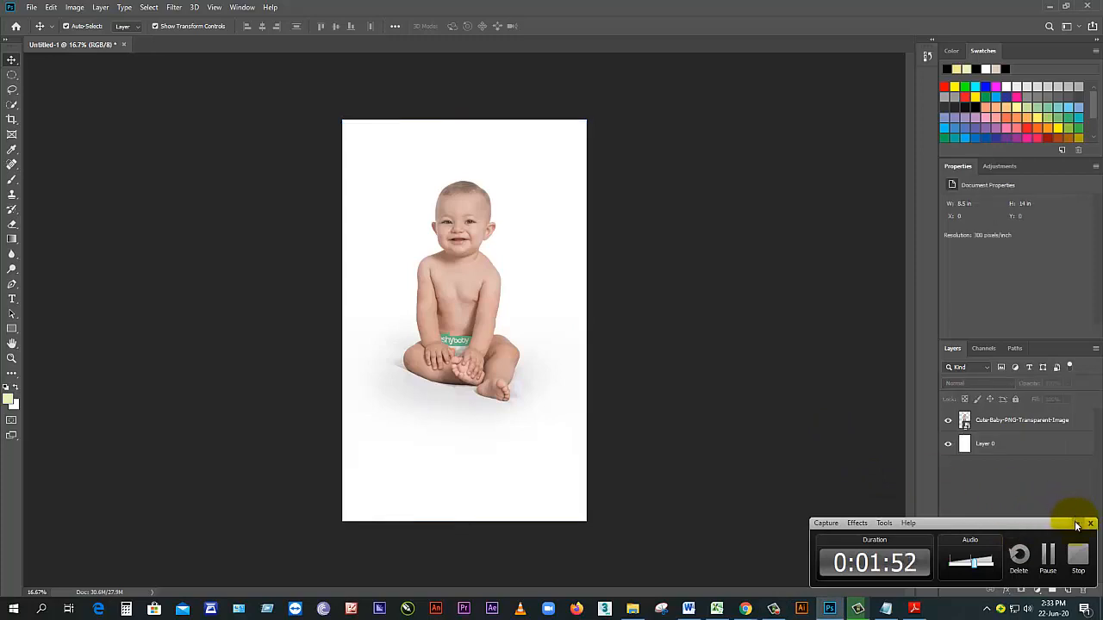
left_click(1076, 522)
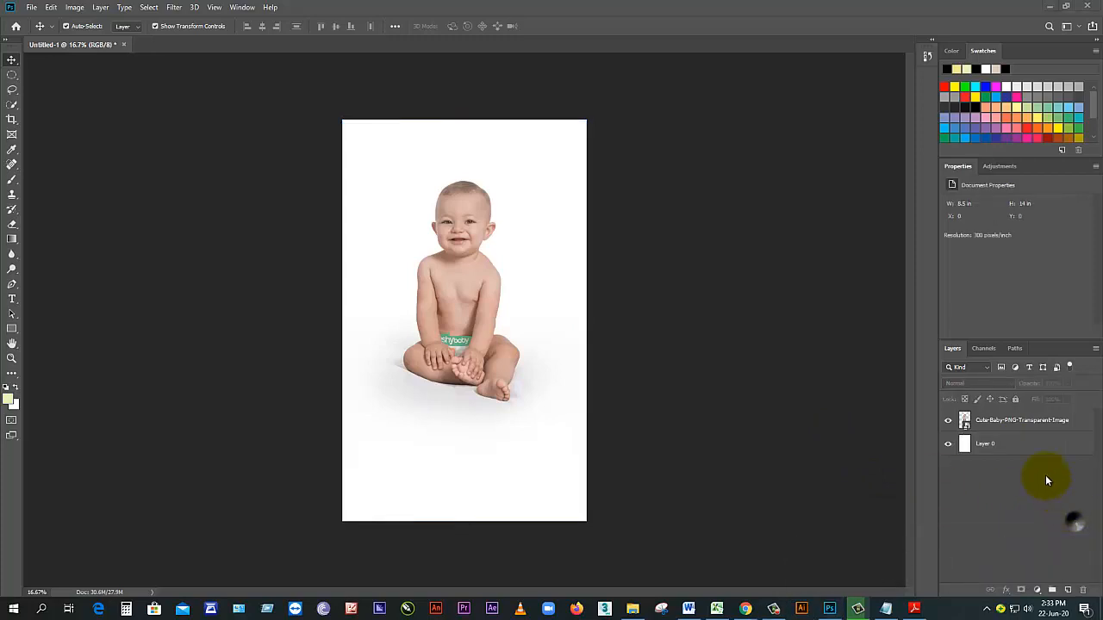
Step: Hide the screen-sharing notice, switch to the Google Meet call and review its participant list
mouse_move(746, 603)
left_click(763, 584)
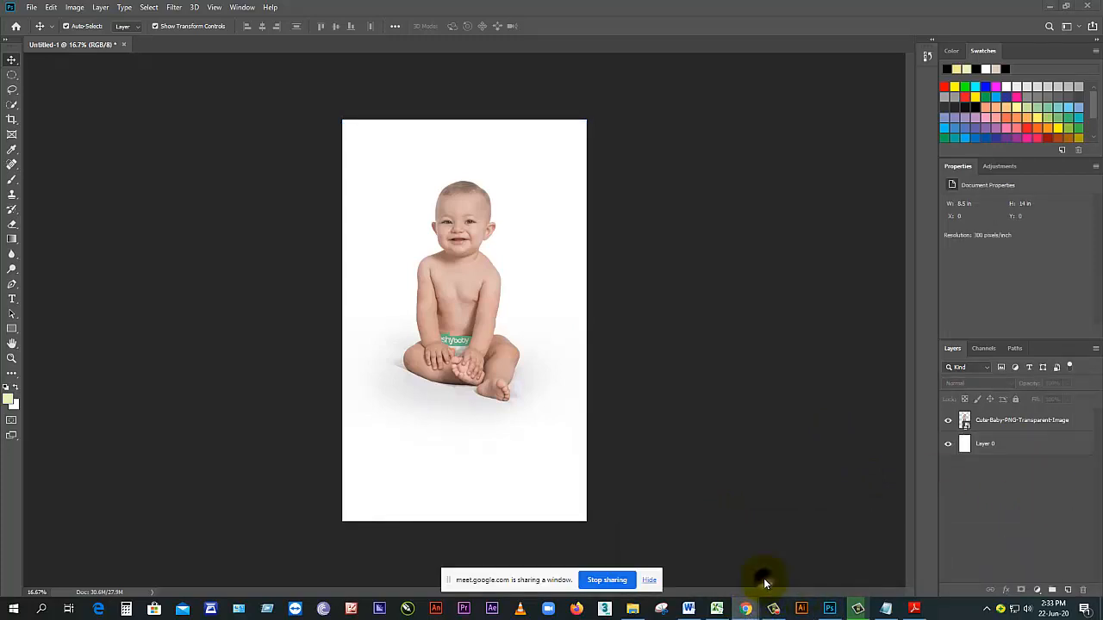
left_click(648, 580)
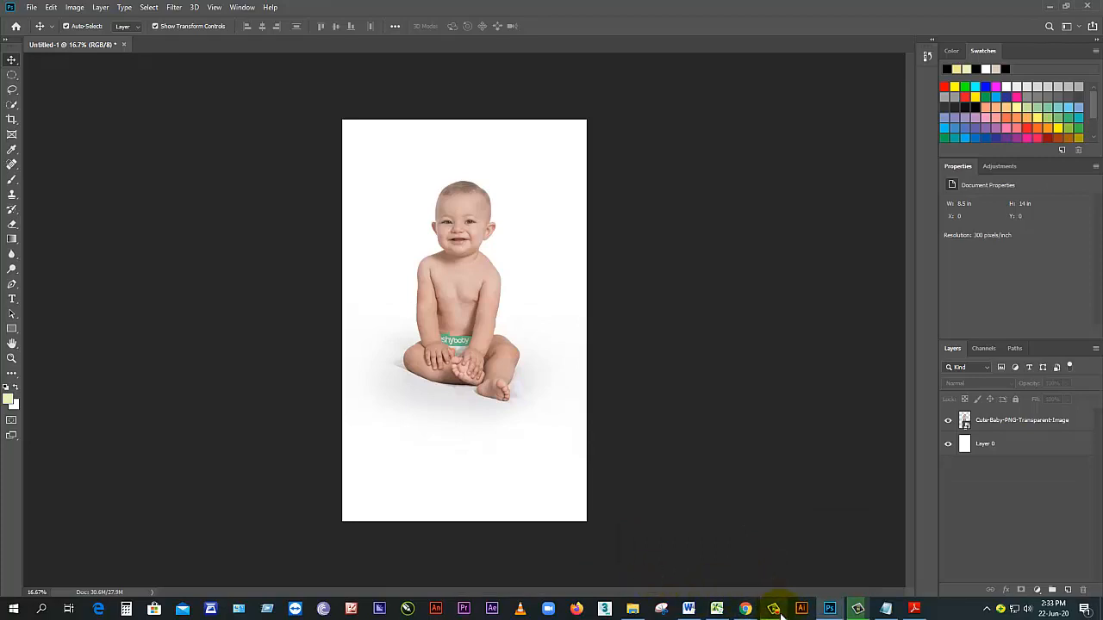
mouse_move(745, 608)
left_click(695, 563)
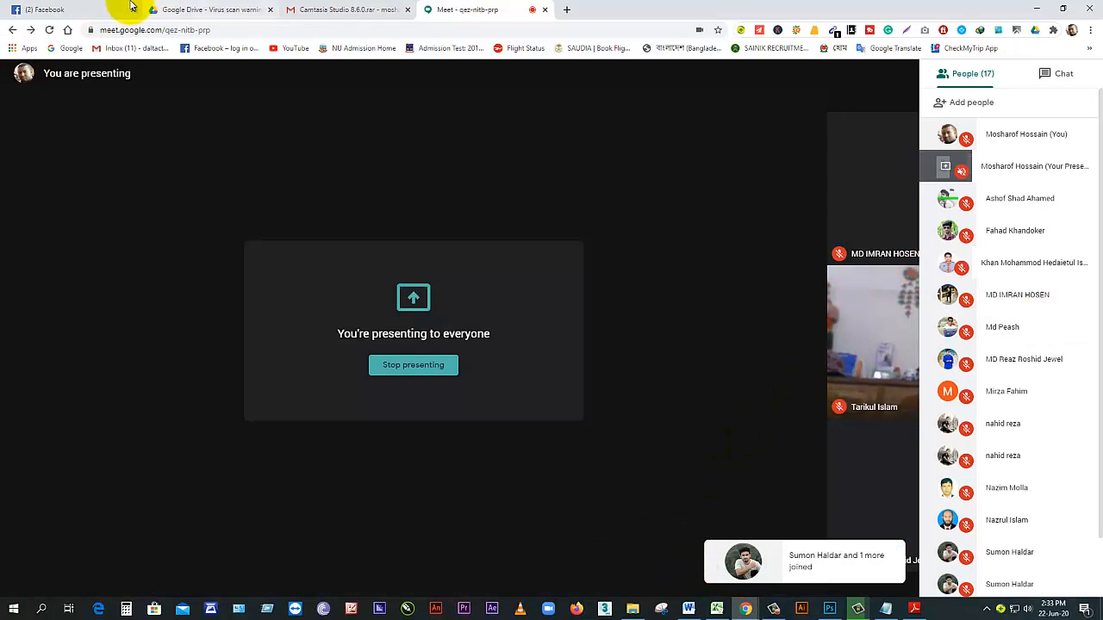
left_click(578, 199)
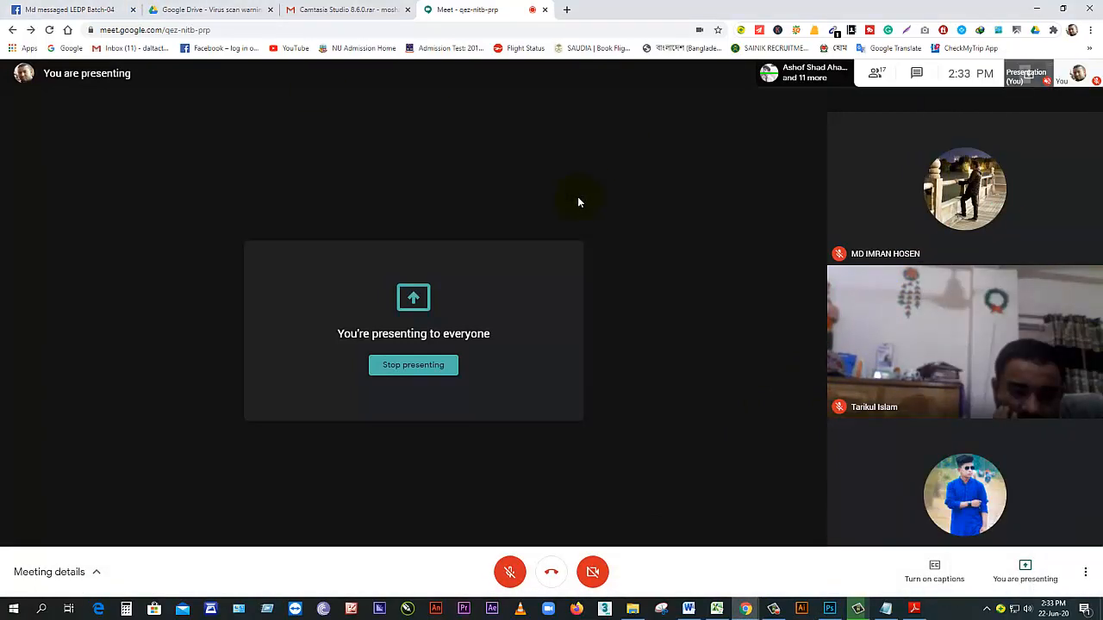
left_click(875, 73)
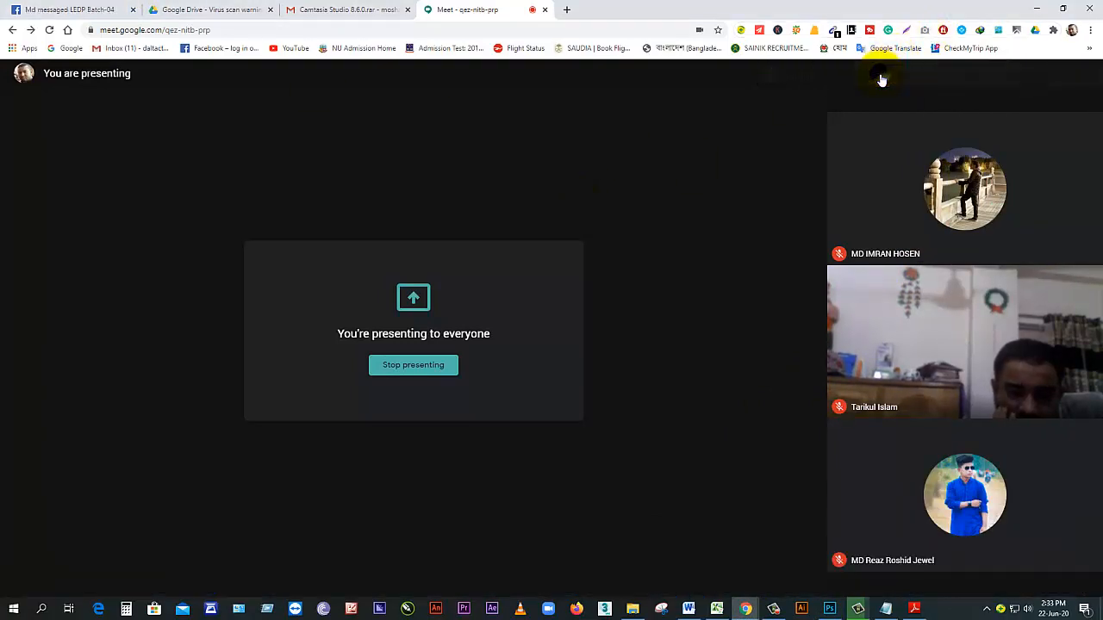
scroll(1004, 328, "down", 1)
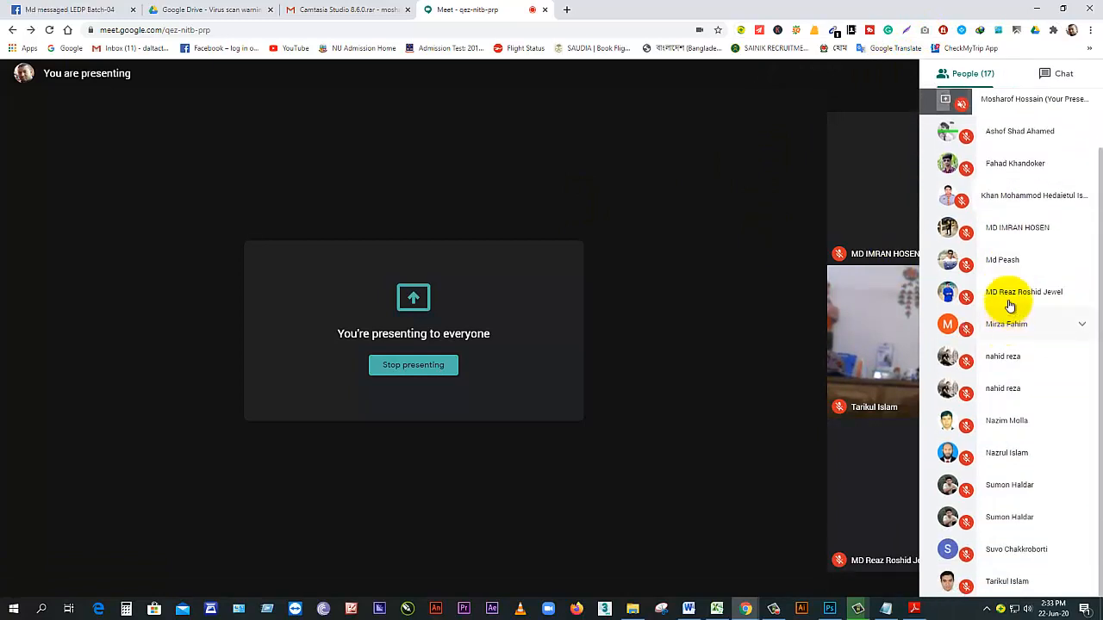
Step: Capture the Meet participant list with the Snipping Tool and save the snip as JPEG file 05 in the GD-2 folder
left_click(661, 609)
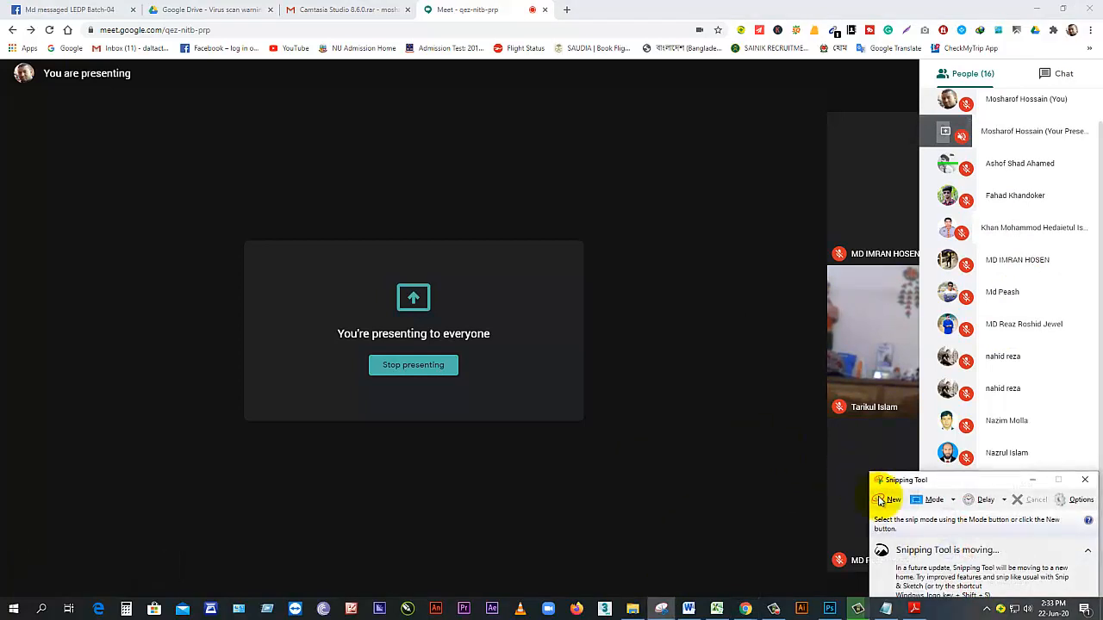
left_click(883, 499)
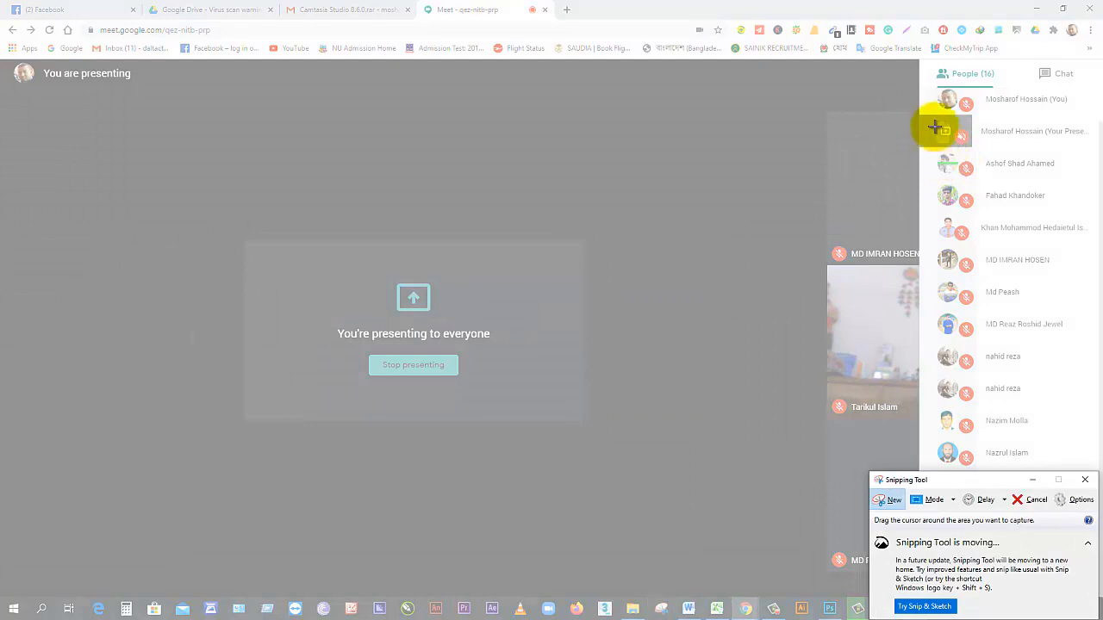
left_click_drag(932, 92, 1094, 595)
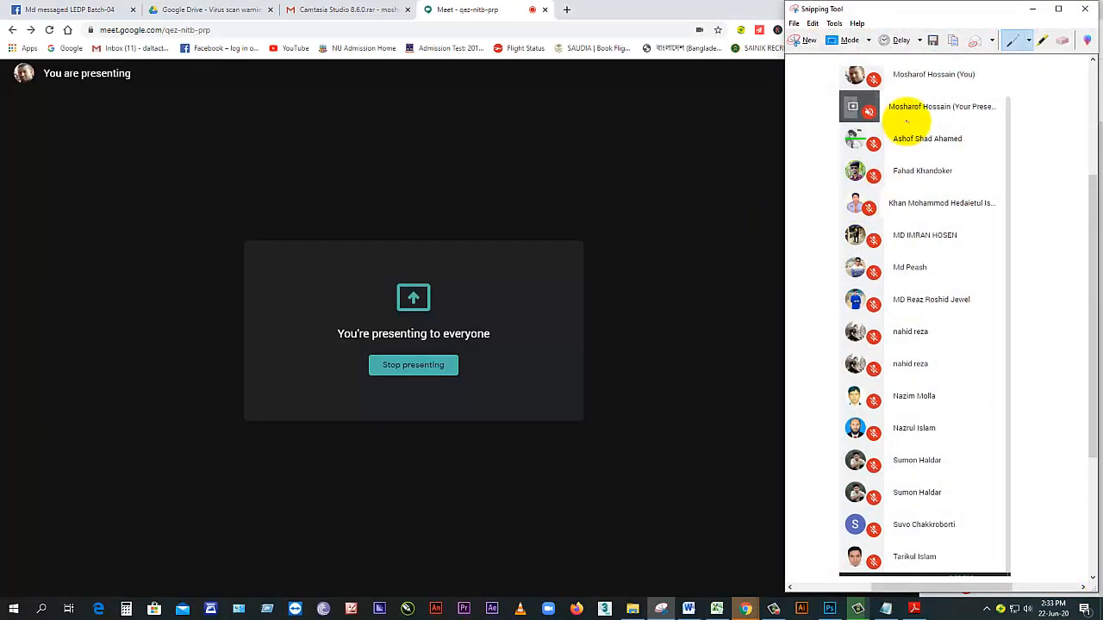
left_click(931, 43)
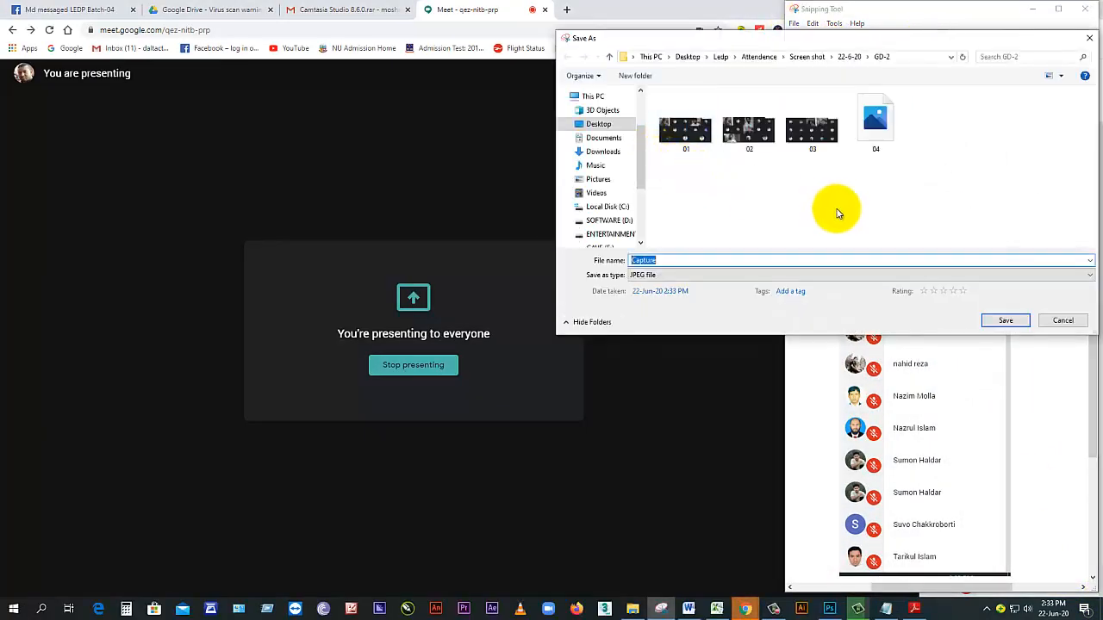
type("0")
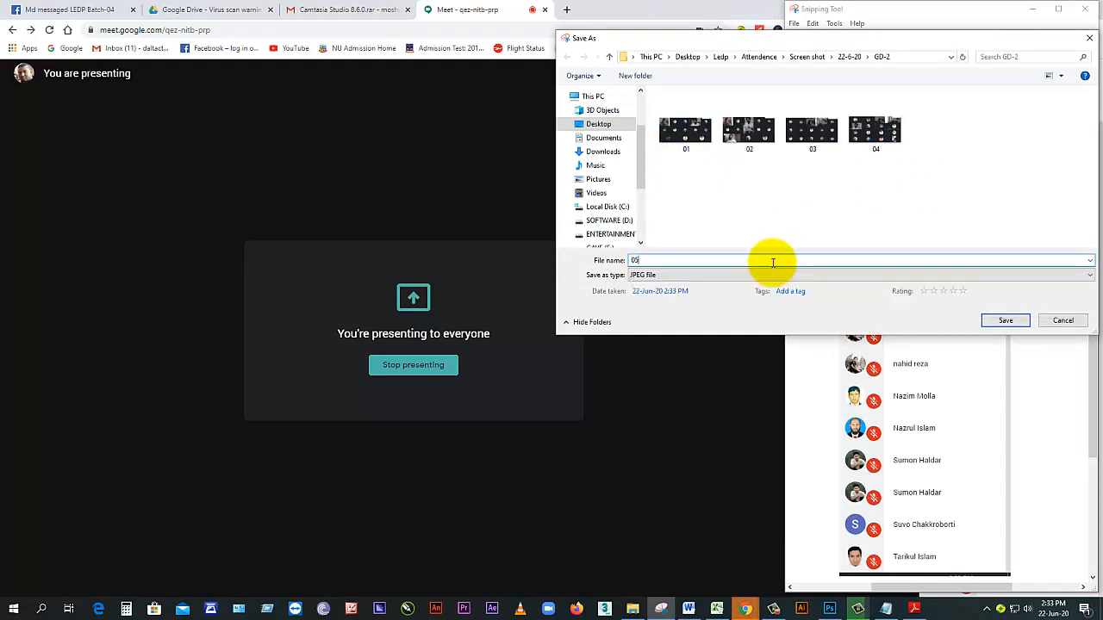
type("5")
left_click(1006, 320)
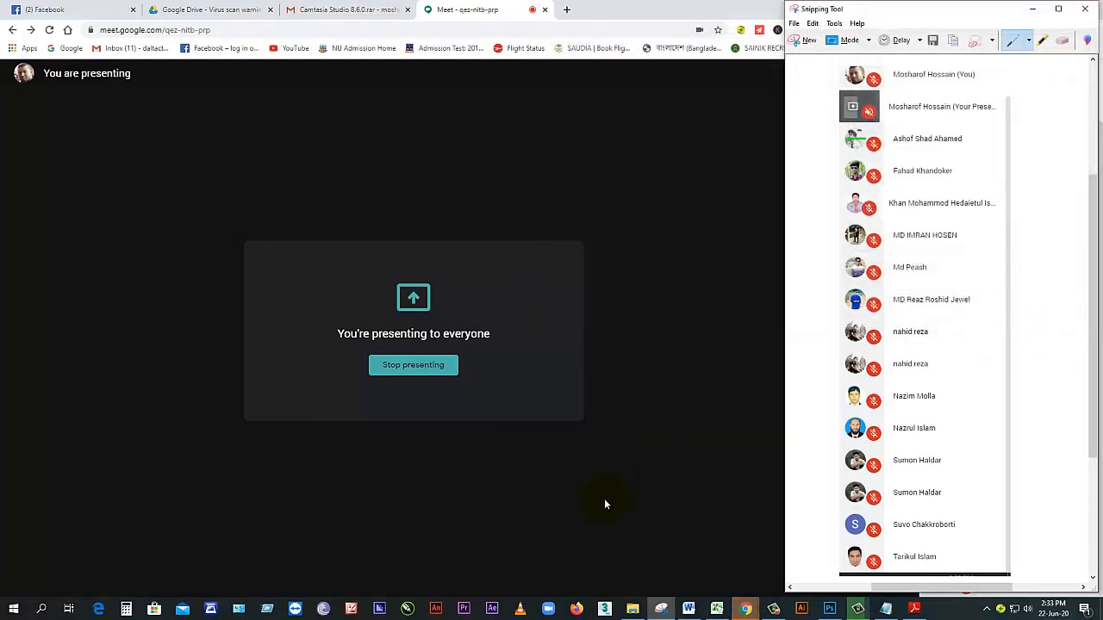
Step: Return to the Meet call, turn on the microphone, check the module PDF's Smart Objects topic and go back to the call
left_click(604, 504)
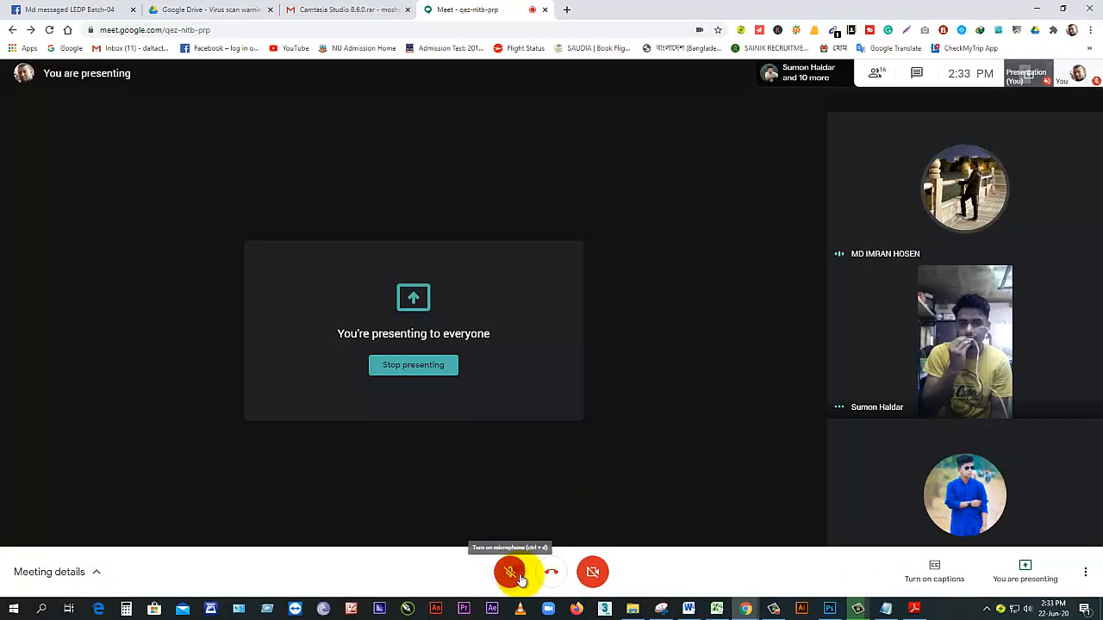
left_click(519, 576)
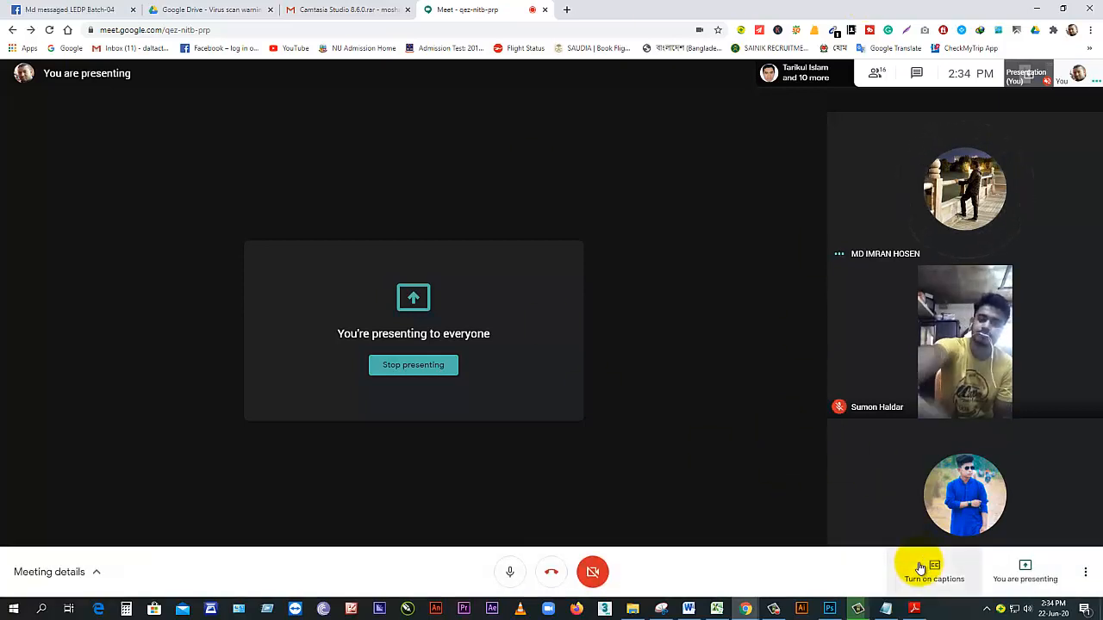
left_click(915, 609)
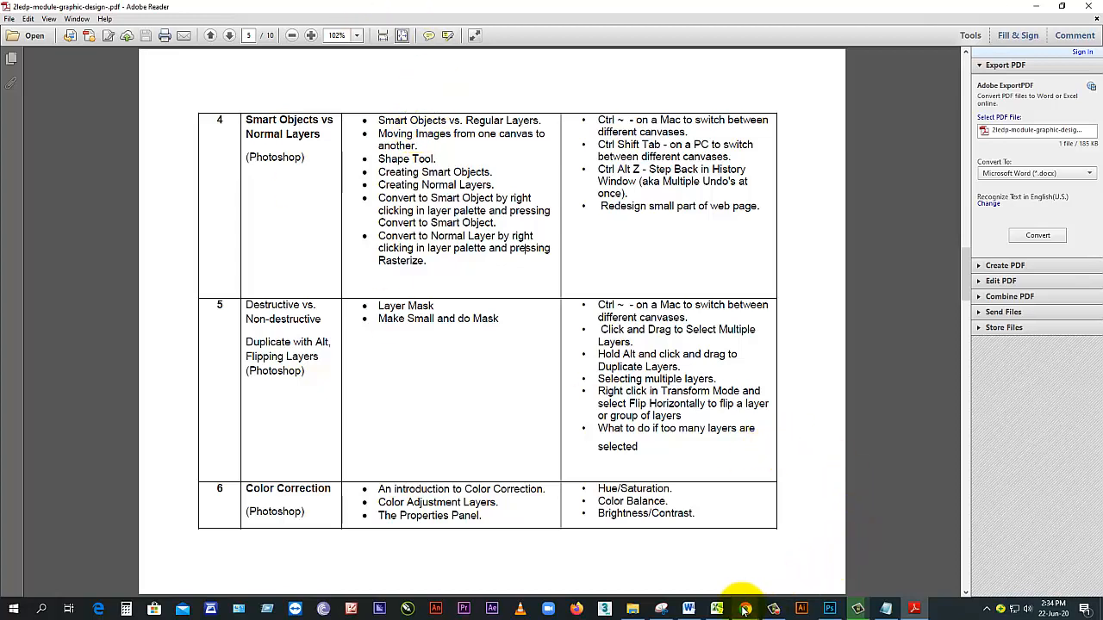
mouse_move(745, 608)
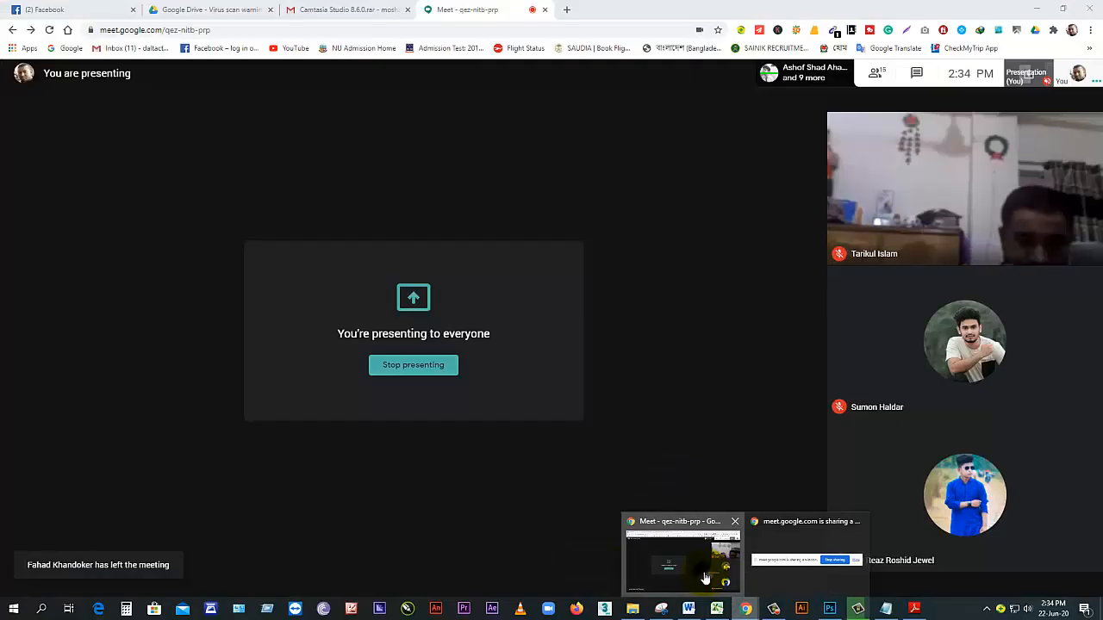
left_click(704, 576)
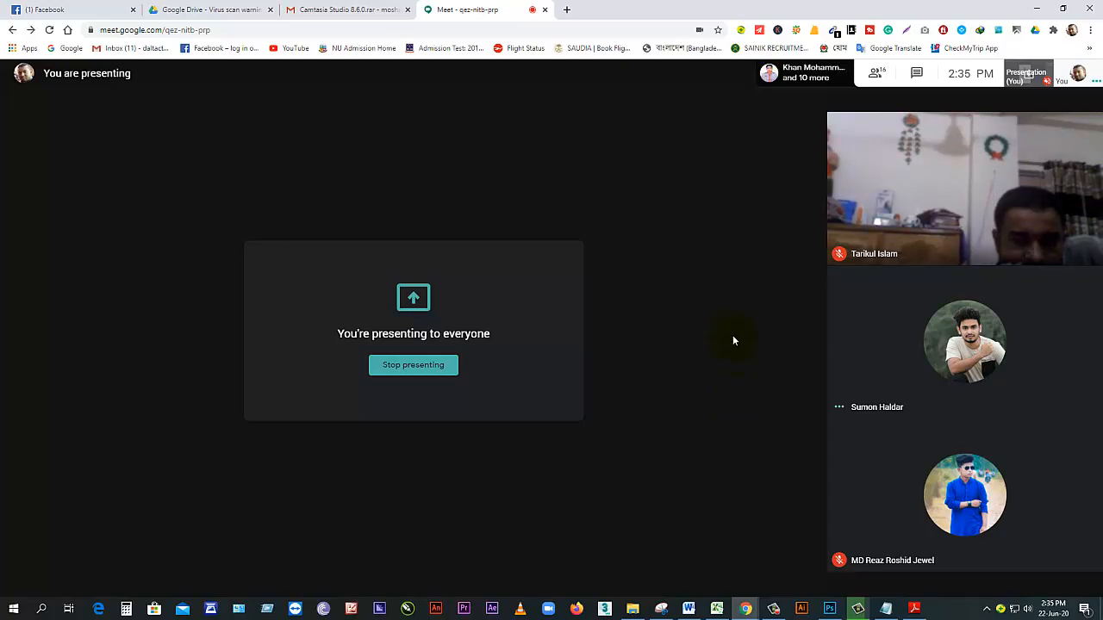
Step: Switch to Photoshop and shift the Cute-Baby image about 0.26 in to the right on the canvas
mouse_move(804, 524)
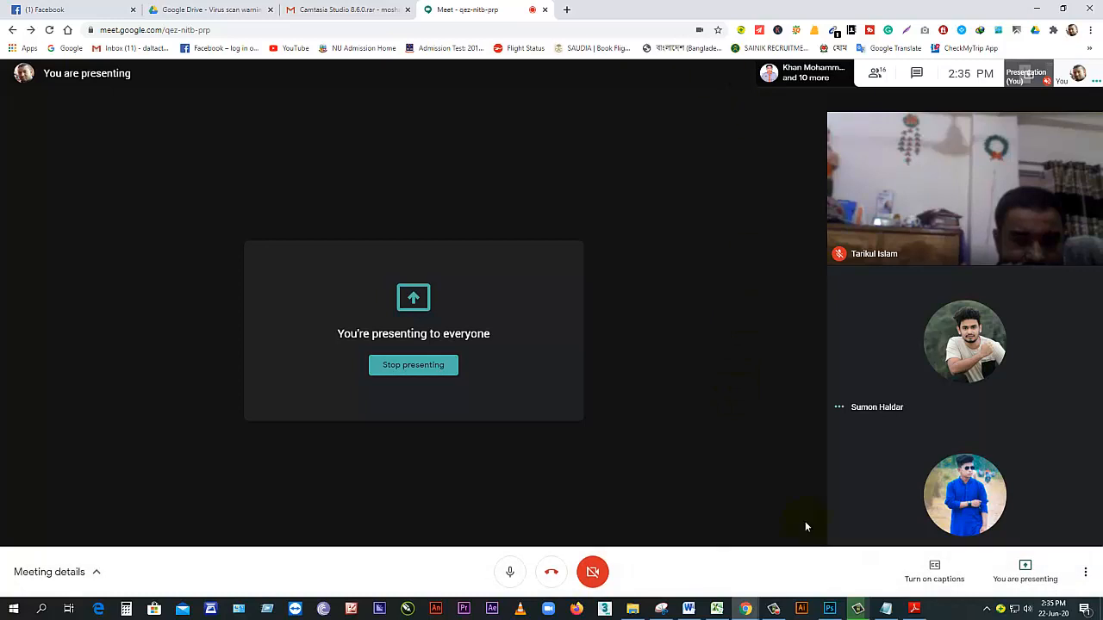
left_click(830, 609)
left_click_drag(466, 276, 471, 274)
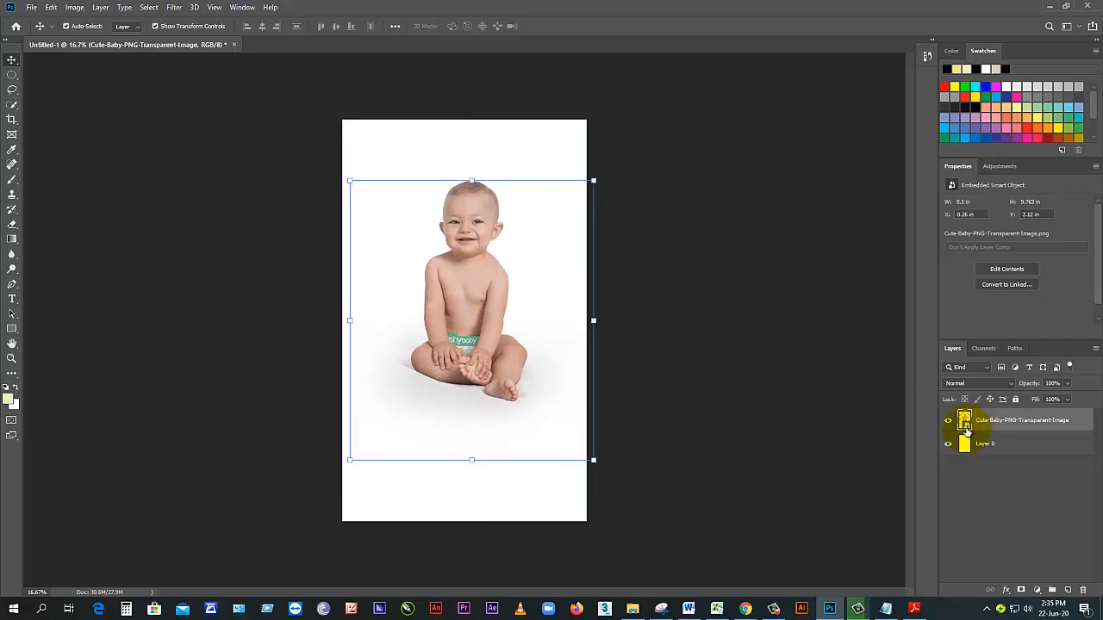
left_click(482, 275)
Step: Review the document's dimensions and resolution in the Image Size dialog and accept it
left_click(74, 7)
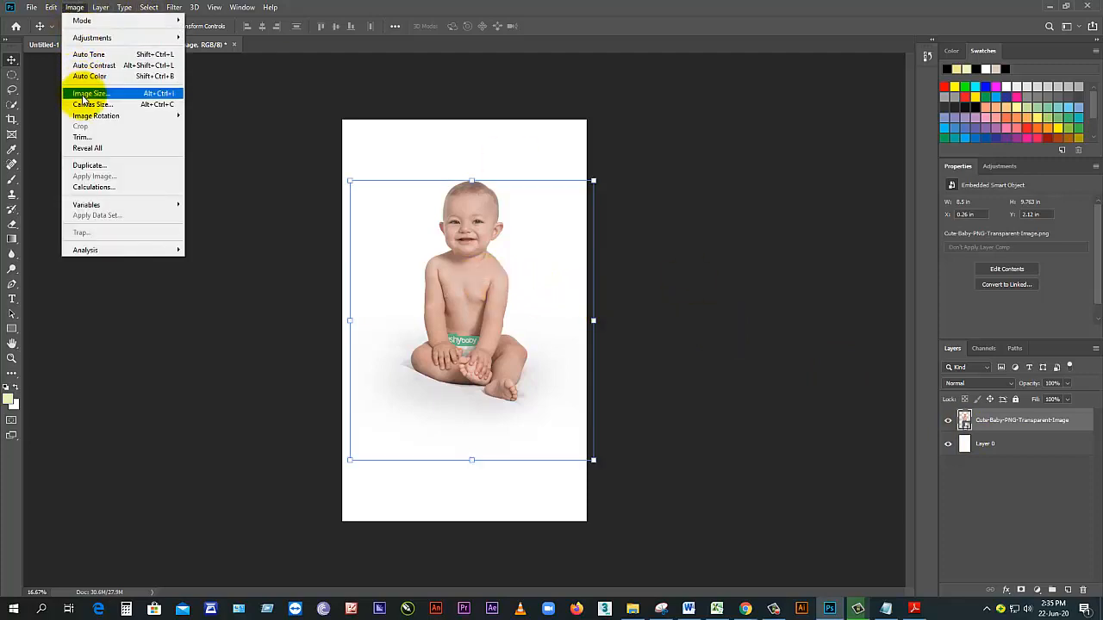
left_click(85, 95)
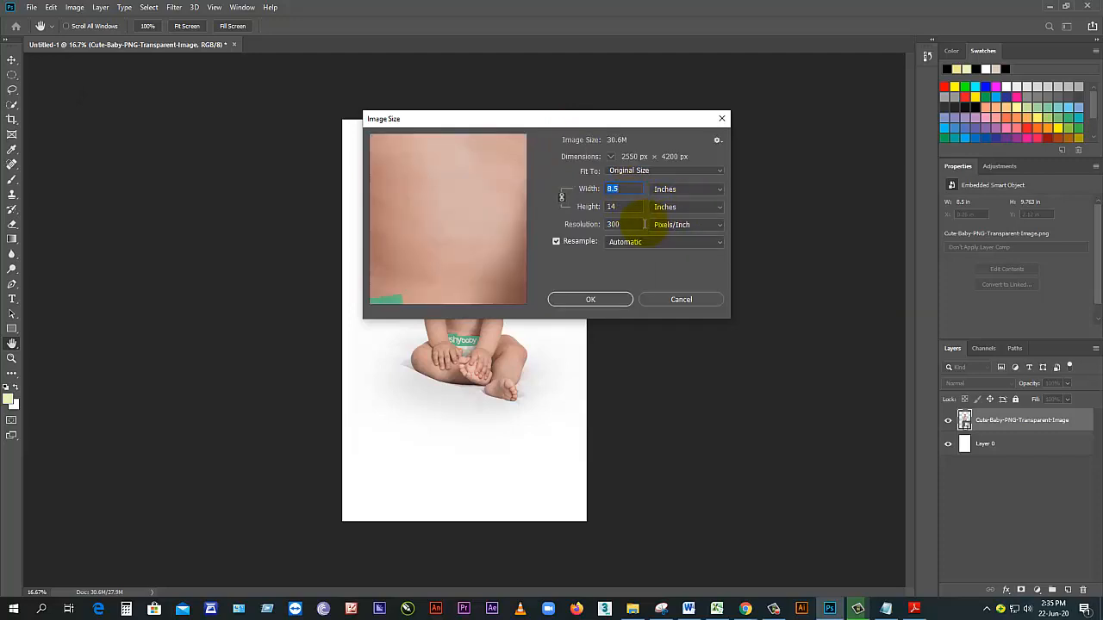
left_click(594, 297)
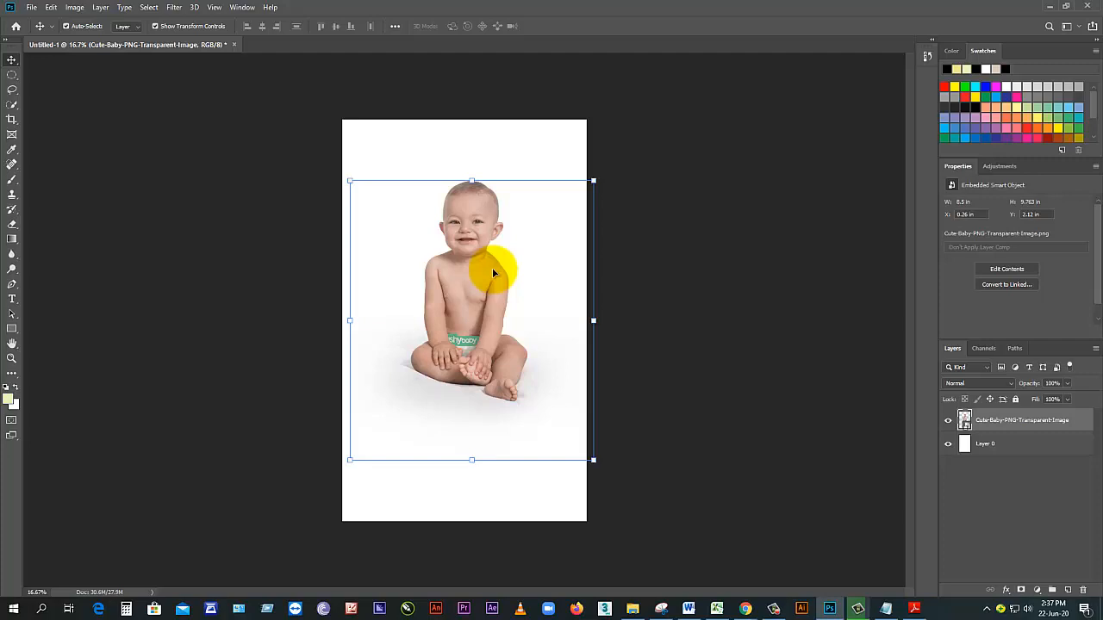
Step: Compare the thumbnails and properties of the normal Layer 0 and the Cute-Baby smart object by selecting them alternately
left_click(986, 443)
left_click(989, 422)
left_click(980, 445)
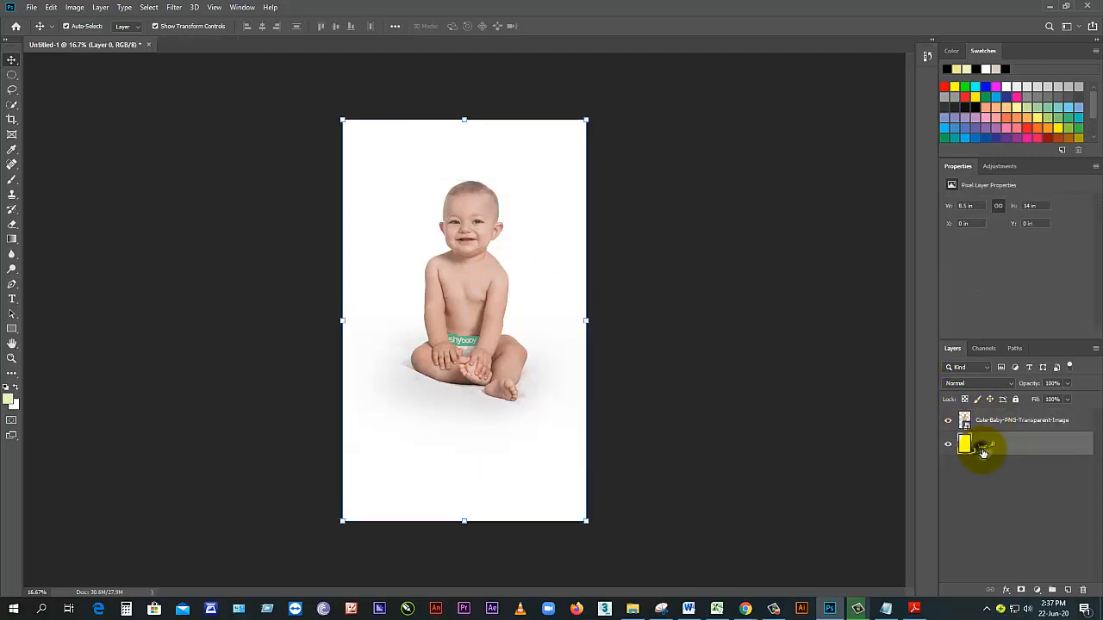
left_click(999, 422)
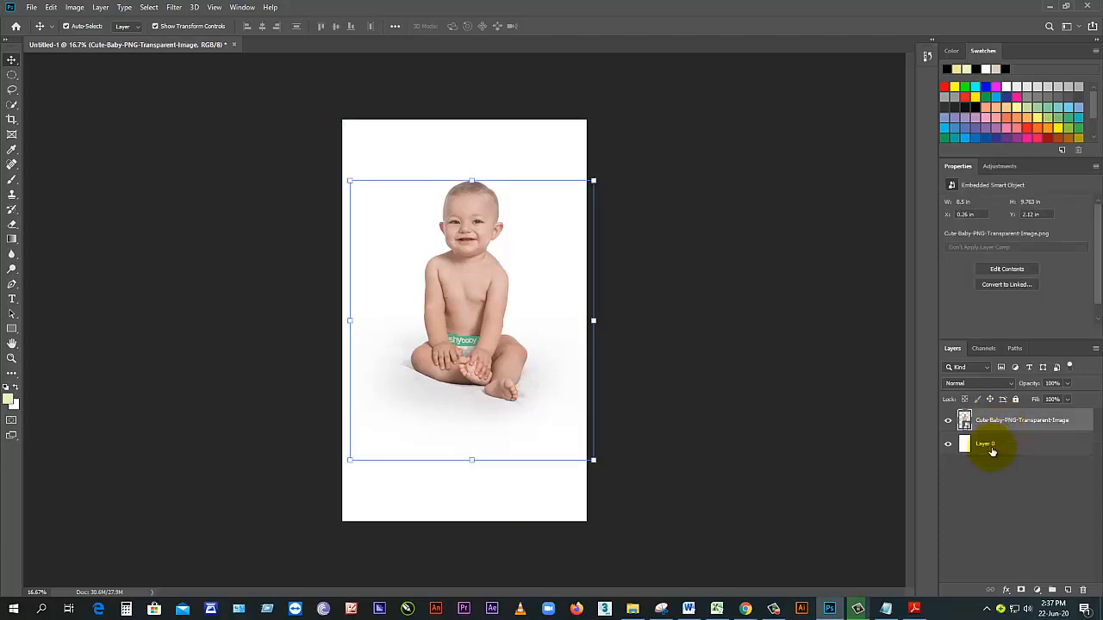
left_click(992, 445)
left_click(995, 424)
left_click(987, 445)
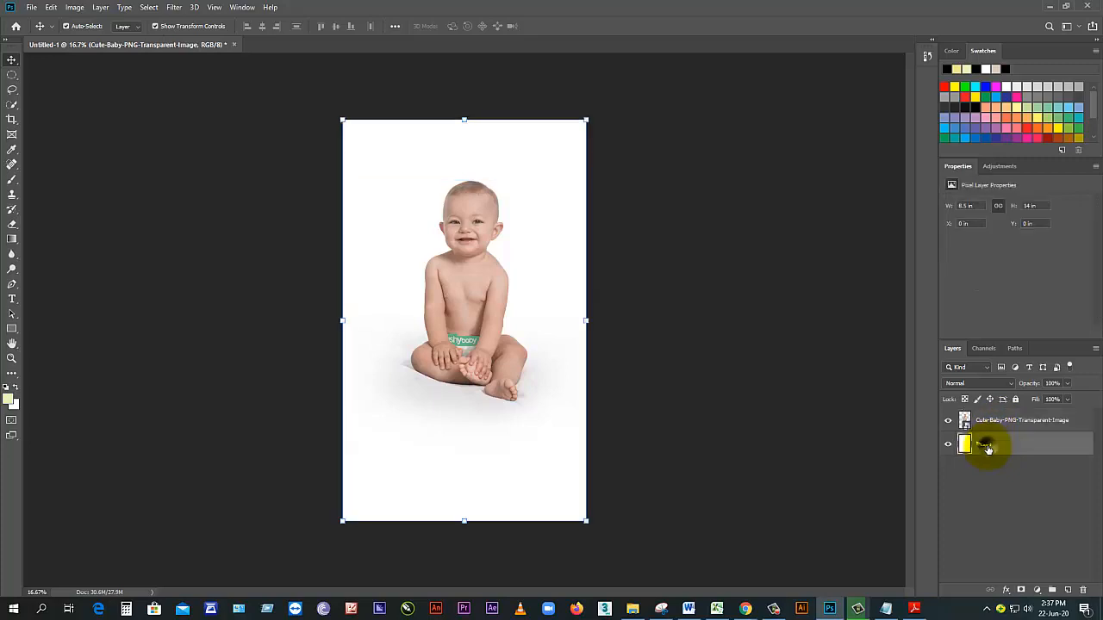
left_click(983, 423)
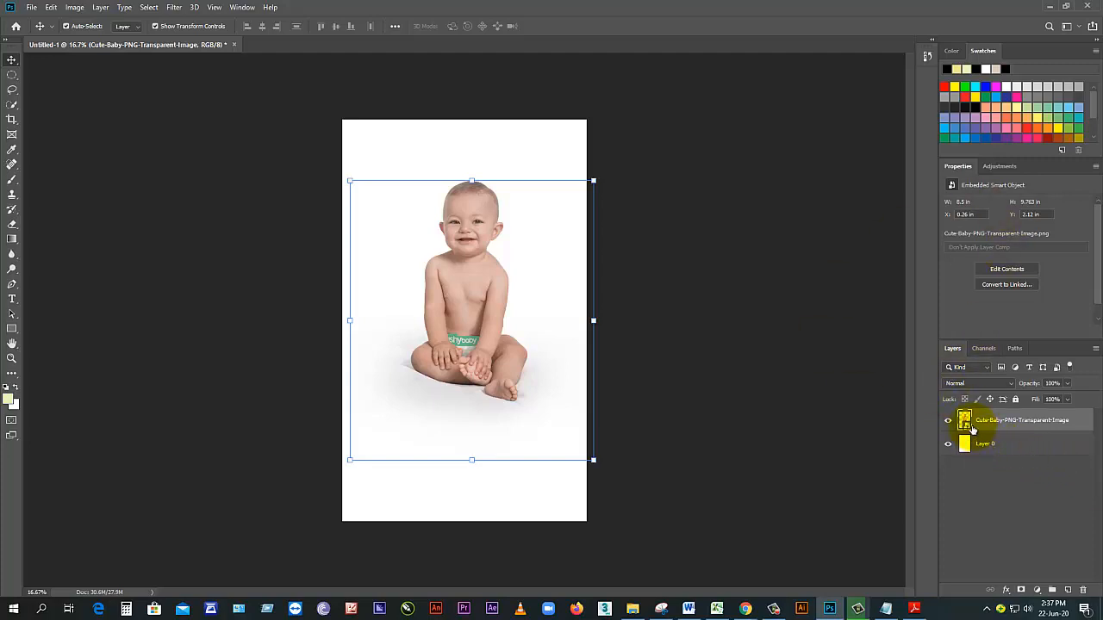
Step: Convert Layer 0 to a smart object
left_click(986, 445)
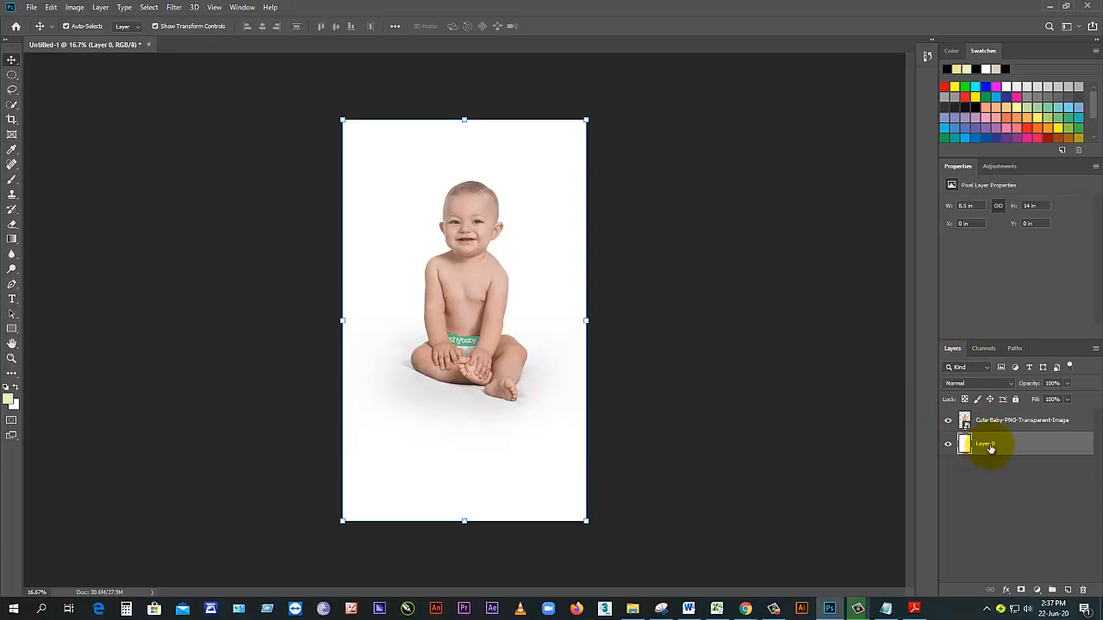
right_click(995, 444)
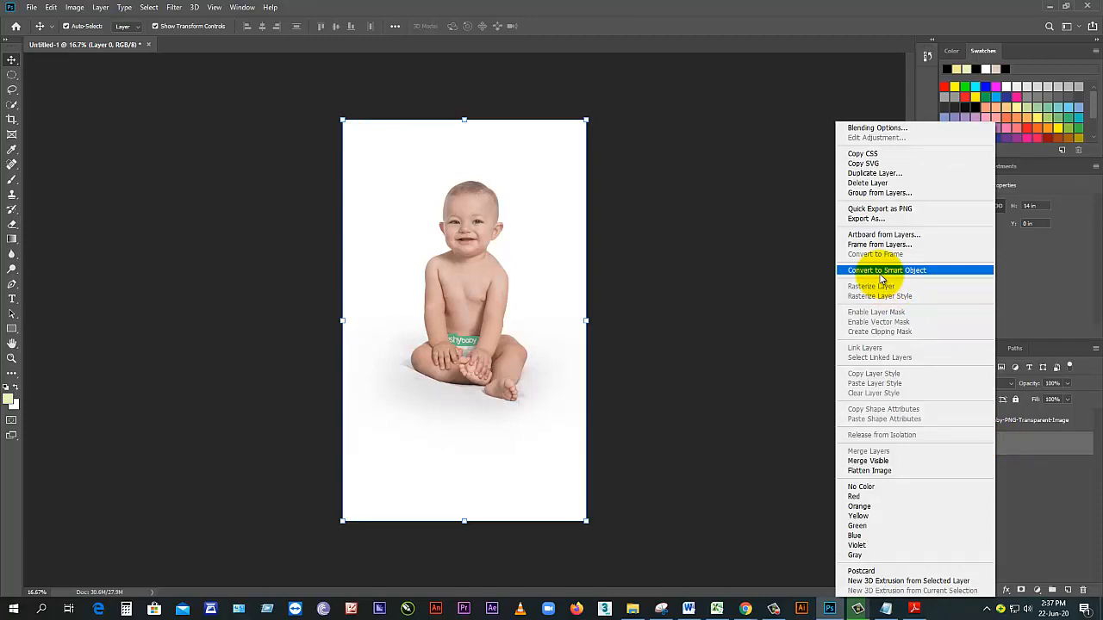
left_click(909, 274)
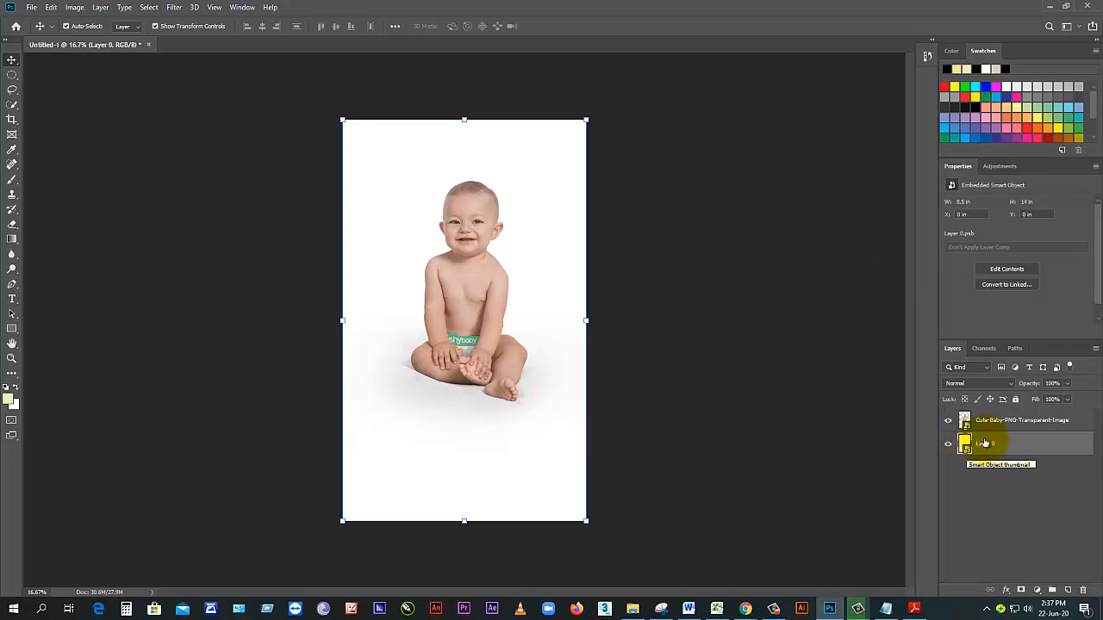
Step: Rasterize the Cute-Baby-PNG-Transparent-Image smart object into a normal layer
left_click(965, 422)
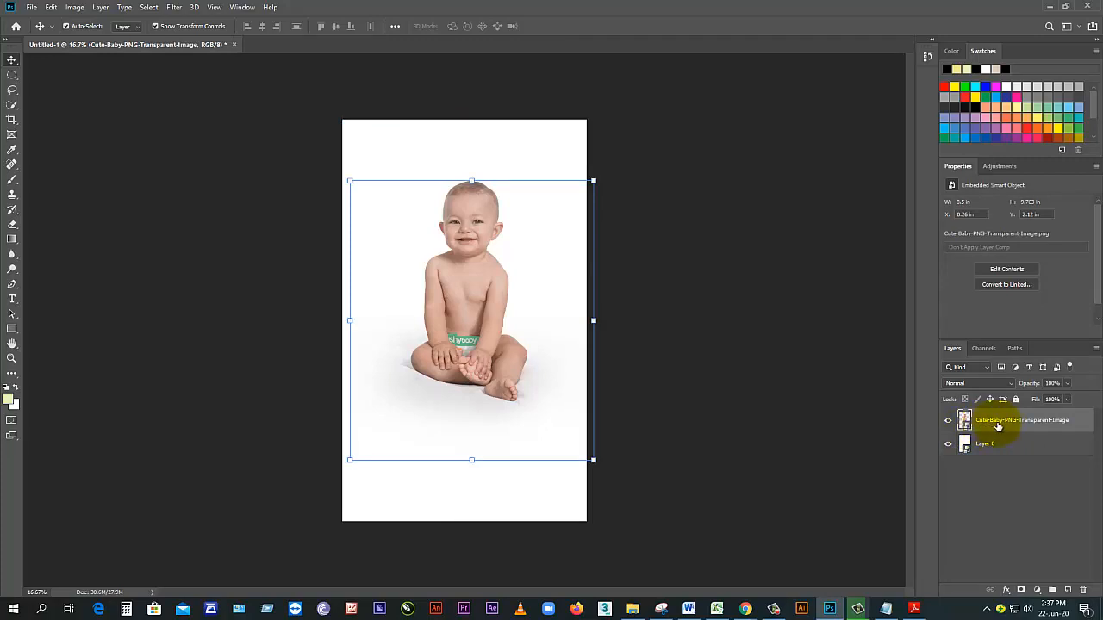
right_click(998, 425)
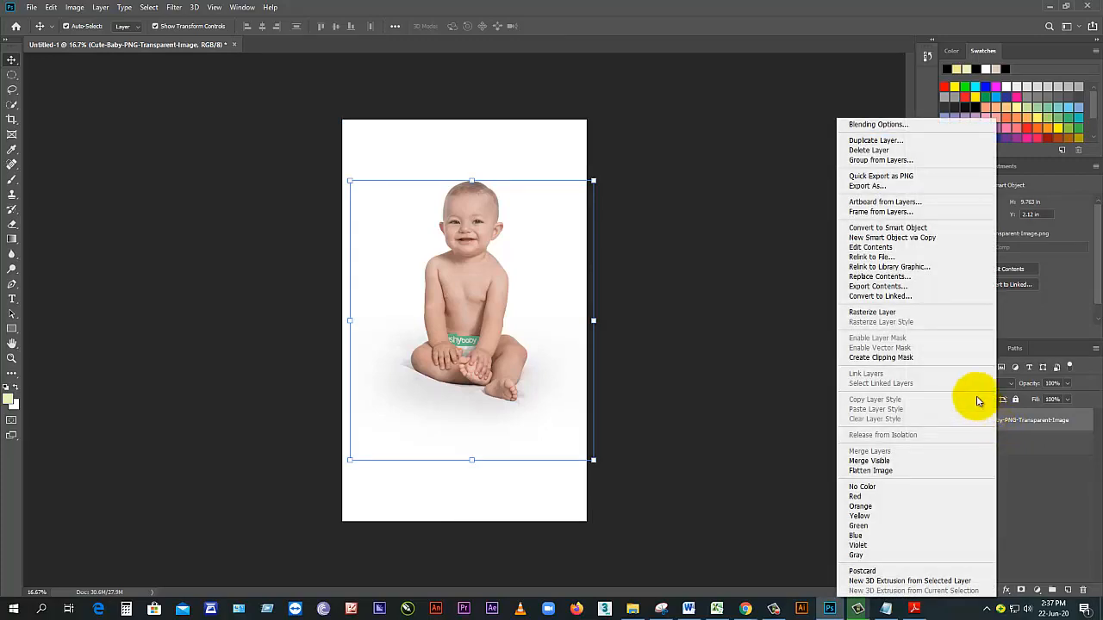
left_click(893, 312)
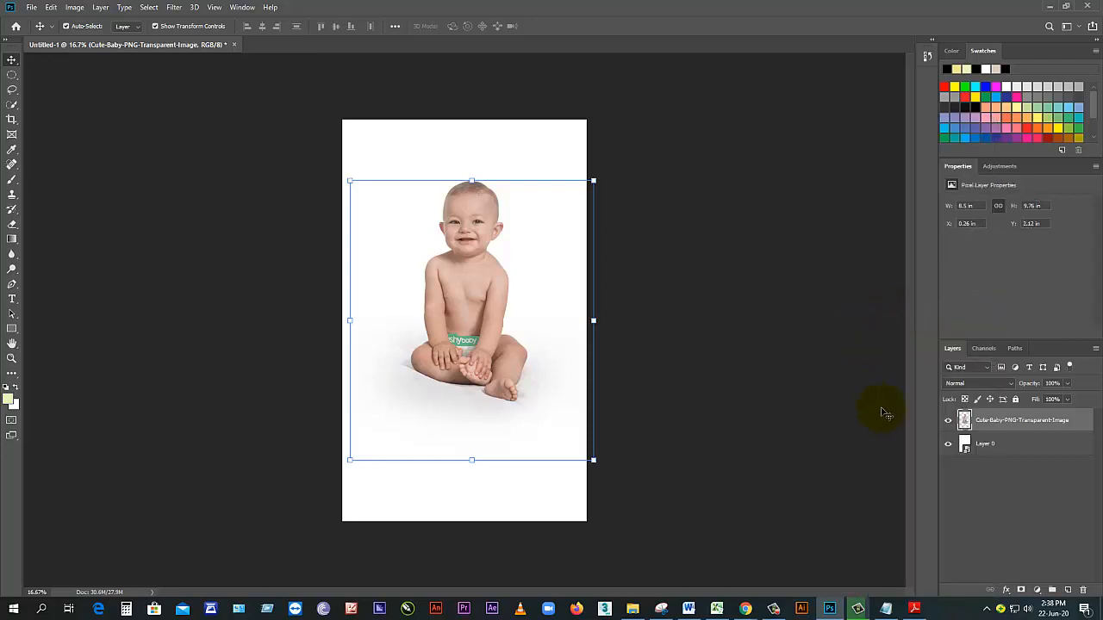
Step: Compare both layers' thumbnails and convert the Cute-Baby-PNG-Transparent-Image layer to a smart object
left_click(985, 442)
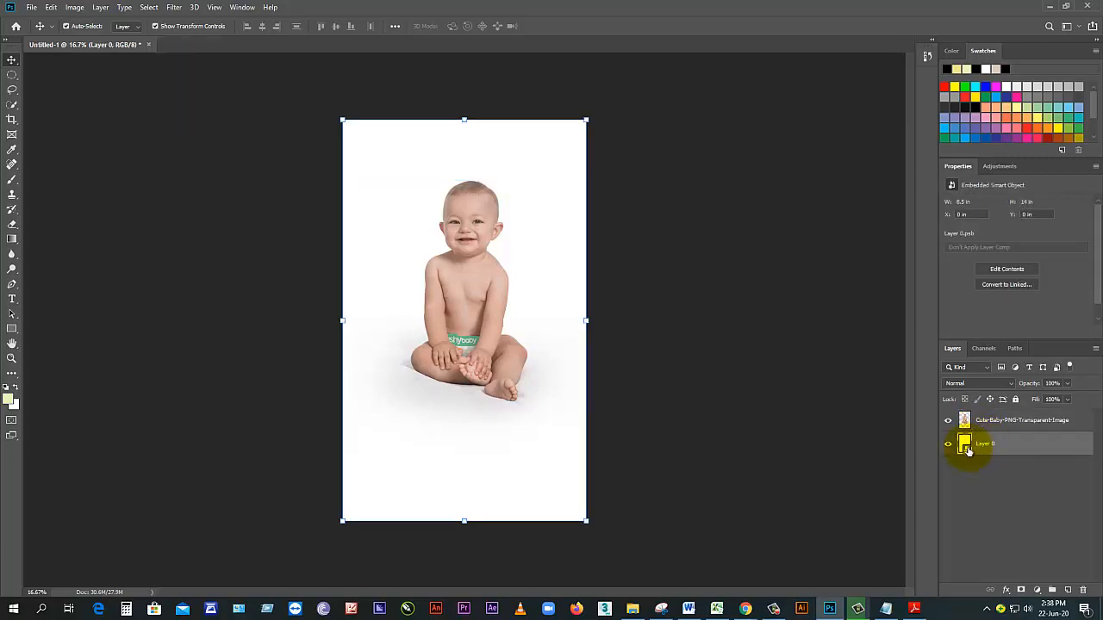
left_click(964, 420)
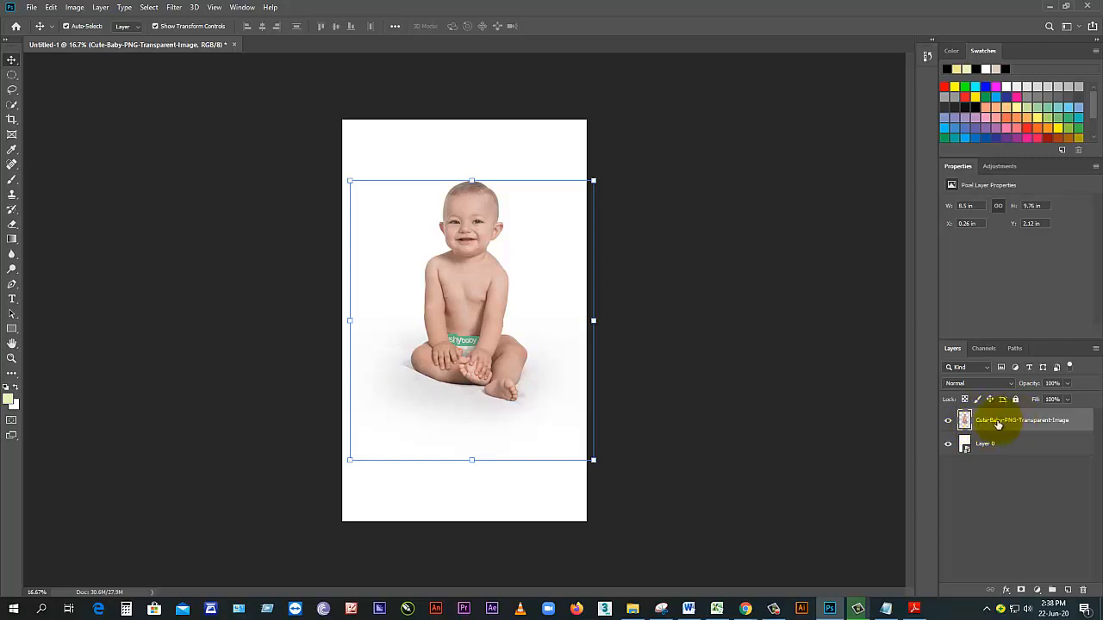
right_click(999, 426)
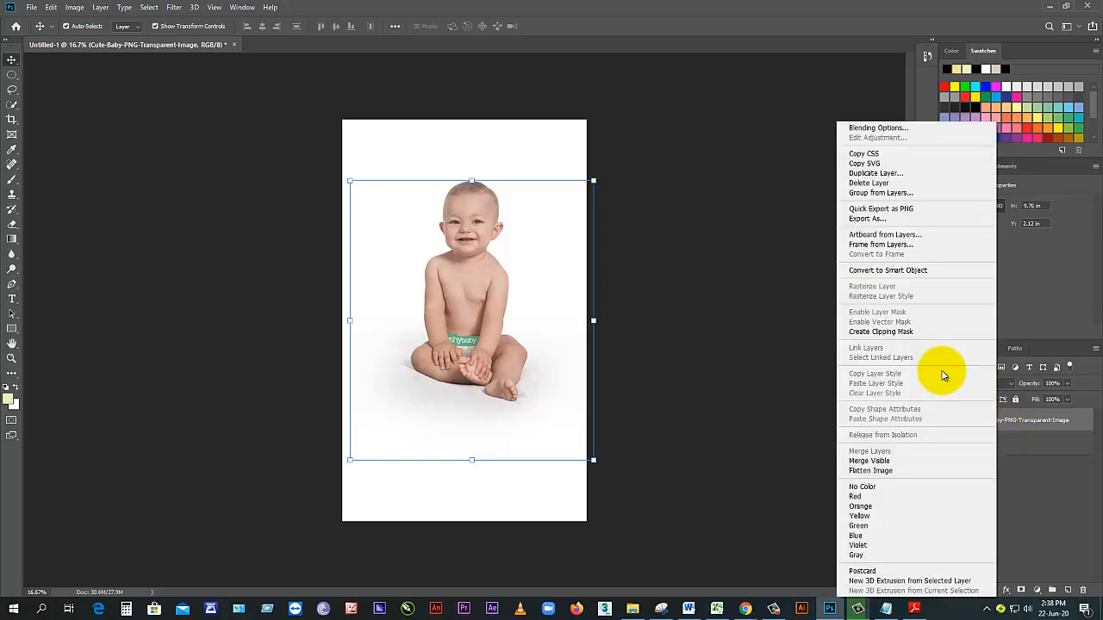
left_click(900, 272)
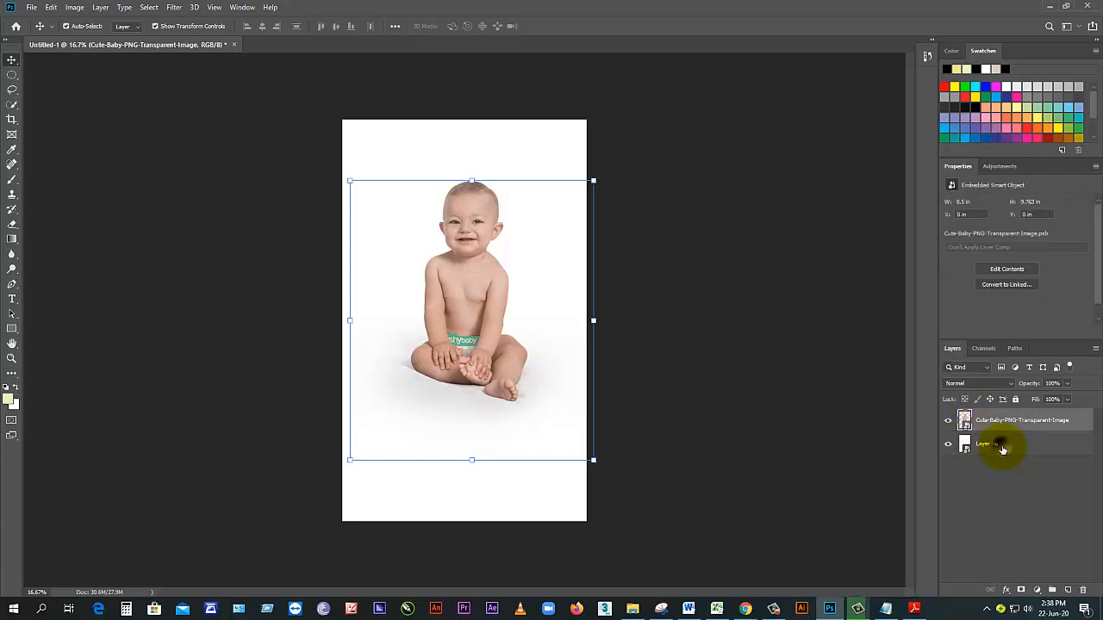
Step: Rasterize the Layer 0 smart object into a normal layer
left_click(1000, 448)
right_click(999, 444)
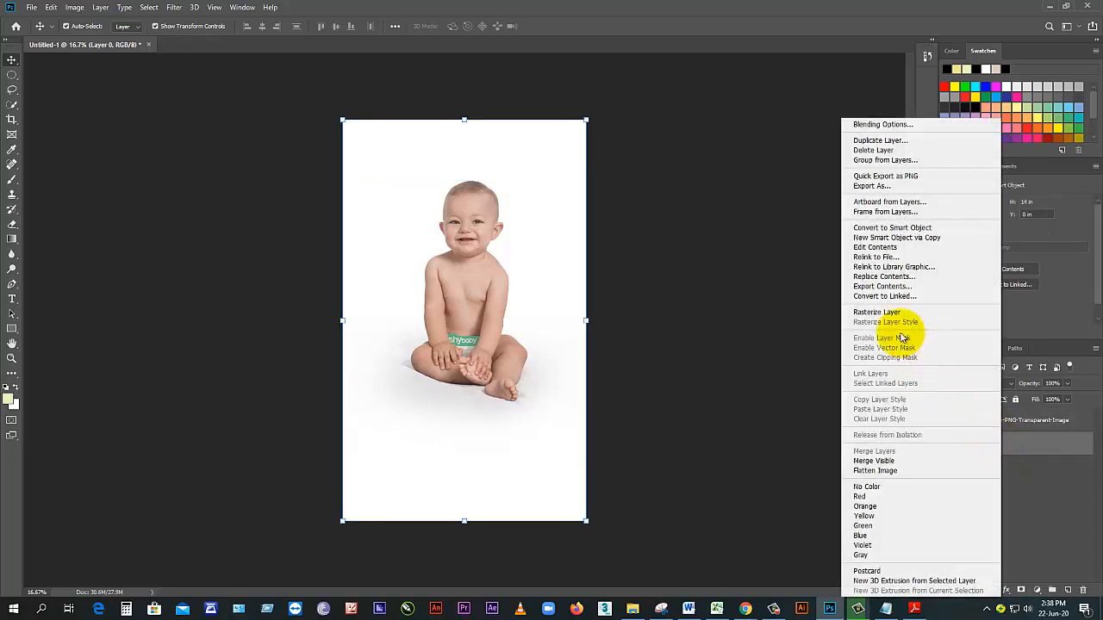
left_click(885, 312)
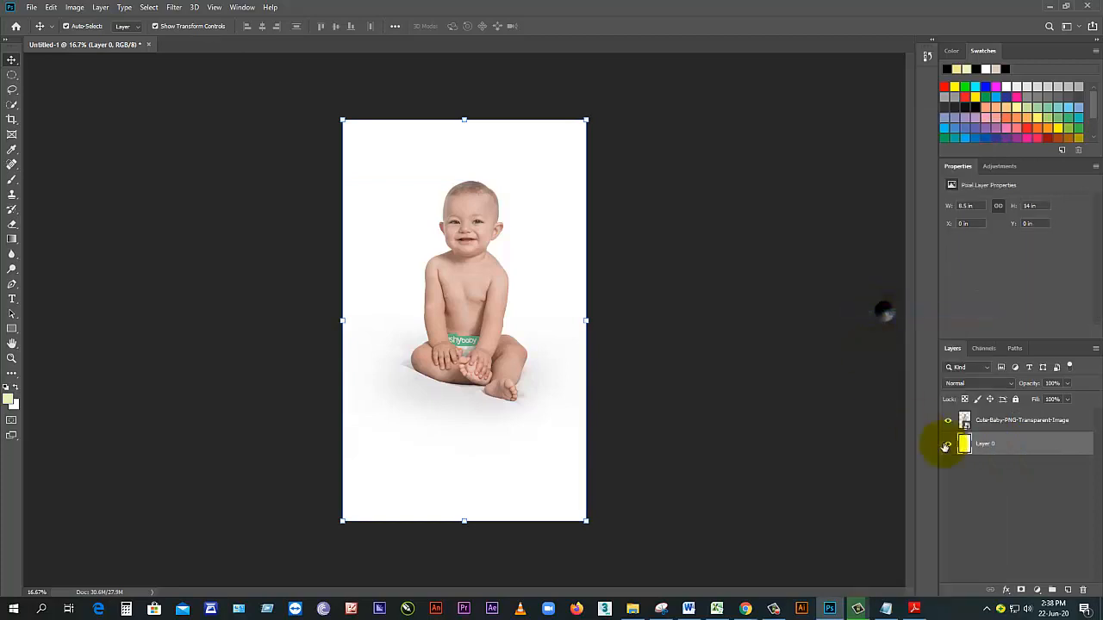
Step: Open the Cute-Baby smart object's contents for editing and move the image about 0.27 in right and 0.44 in down
left_click(998, 425)
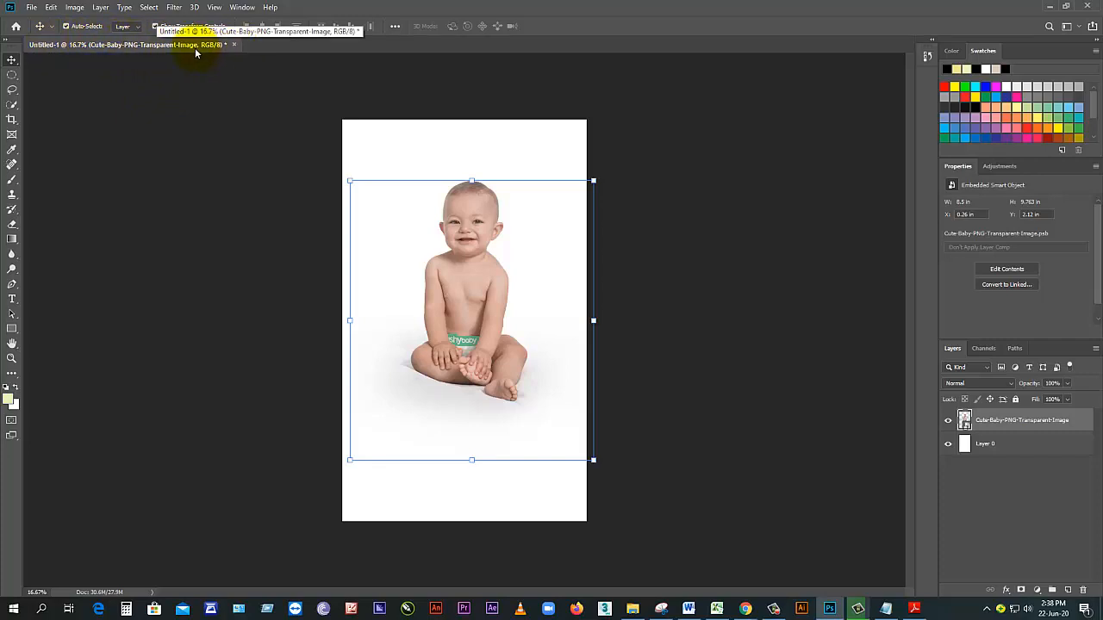
double_click(964, 422)
left_click(556, 234)
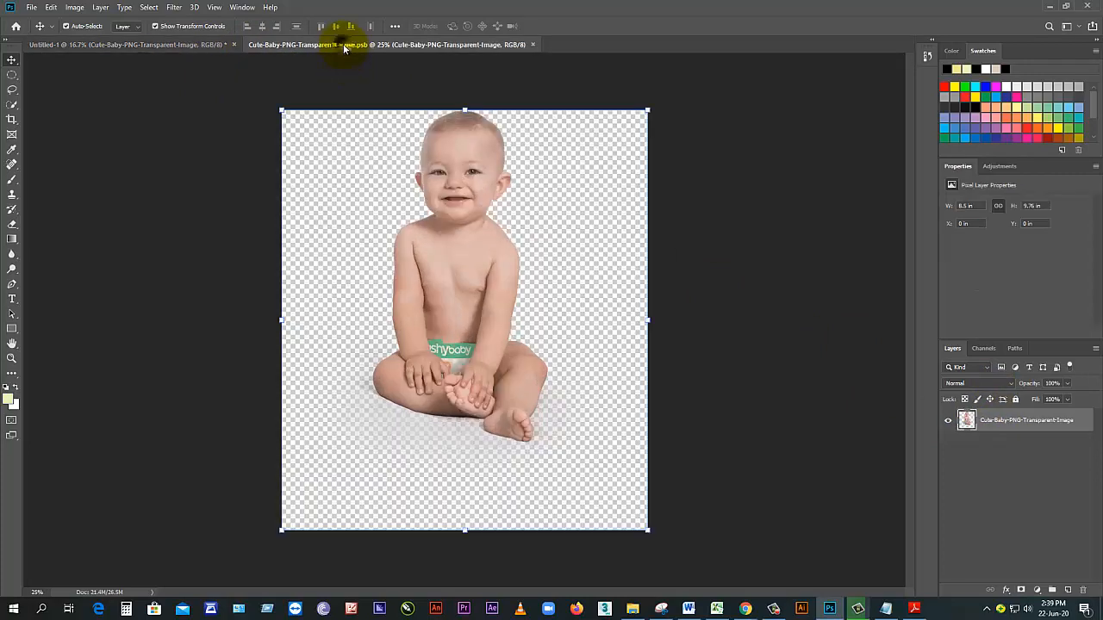
left_click_drag(469, 269, 480, 288)
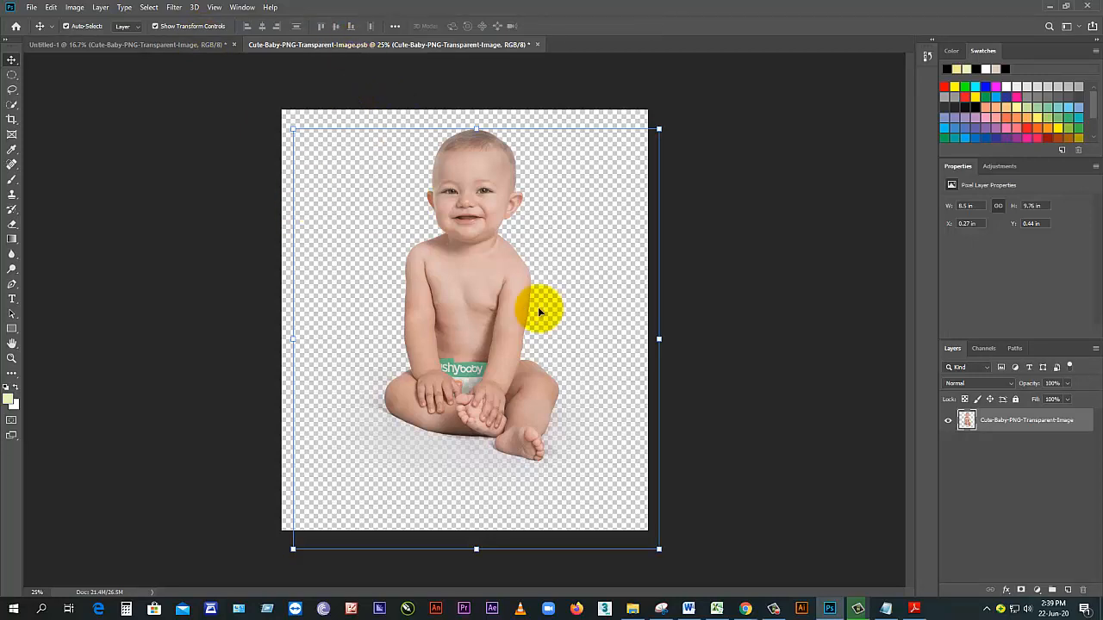
Step: Add a new layer beneath the baby image and draw a black rectangle about 277 × 525 px beside the baby's arm on it
left_click(1067, 589)
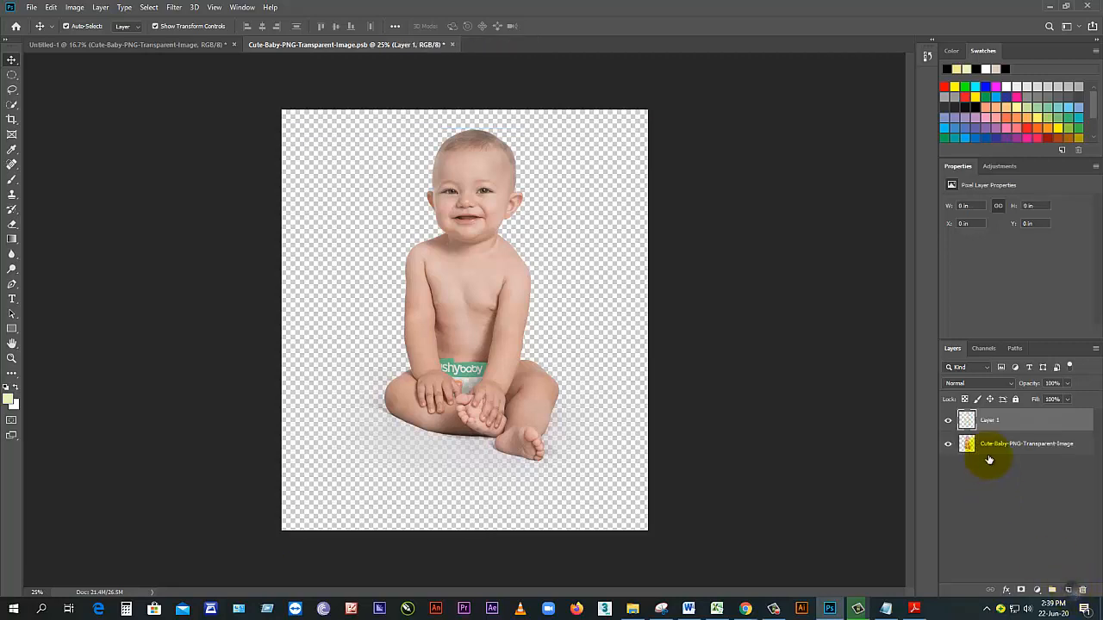
left_click_drag(985, 423, 979, 459)
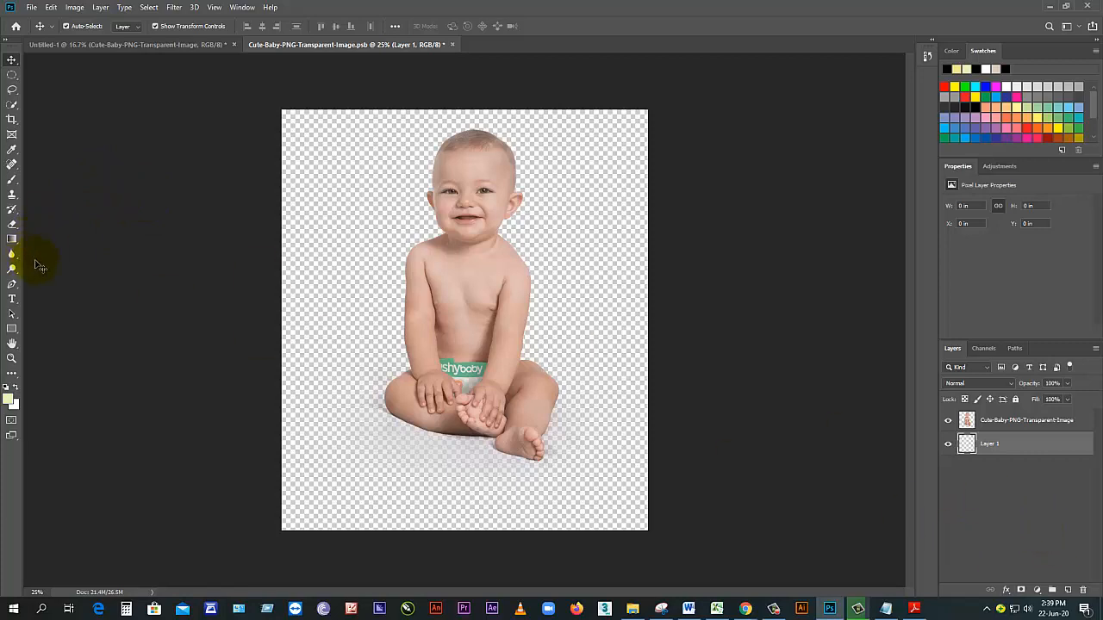
left_click(12, 328)
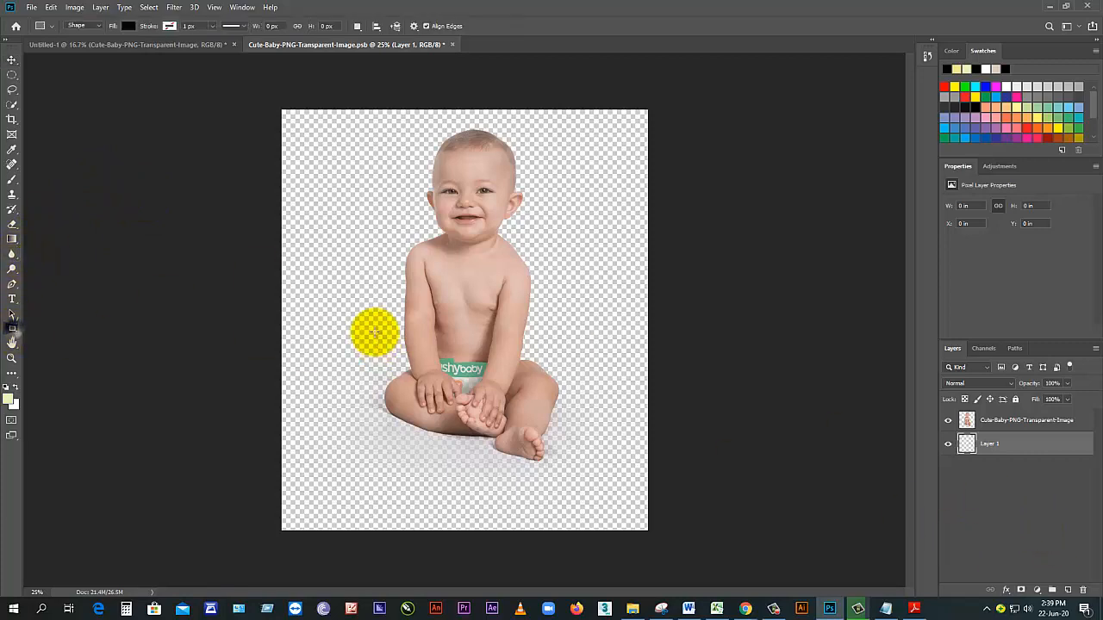
left_click_drag(337, 278, 377, 353)
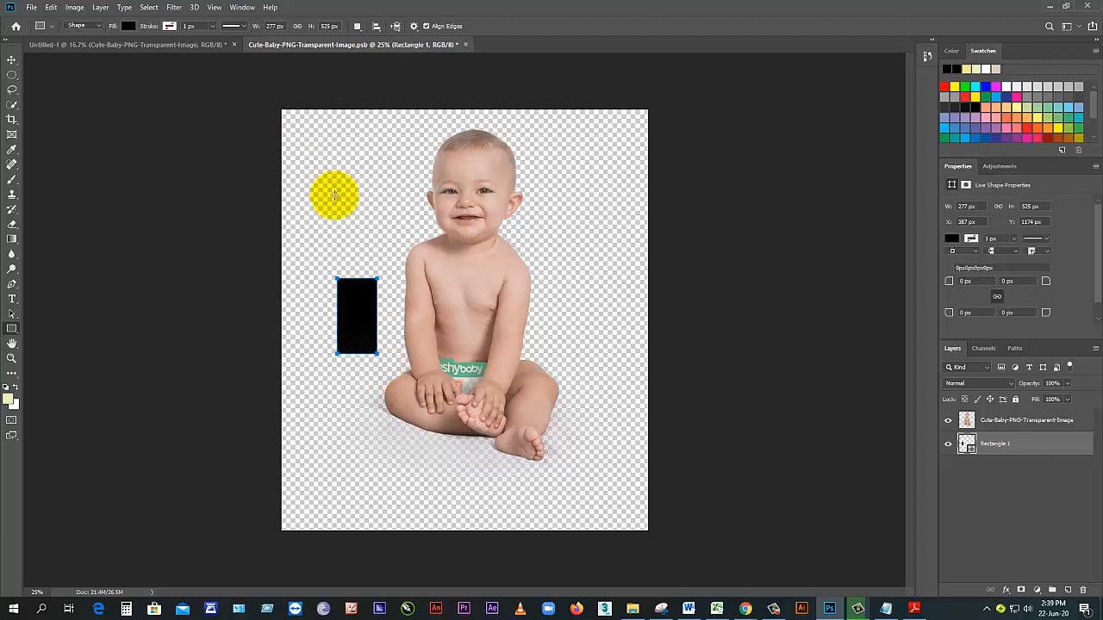
left_click(12, 60)
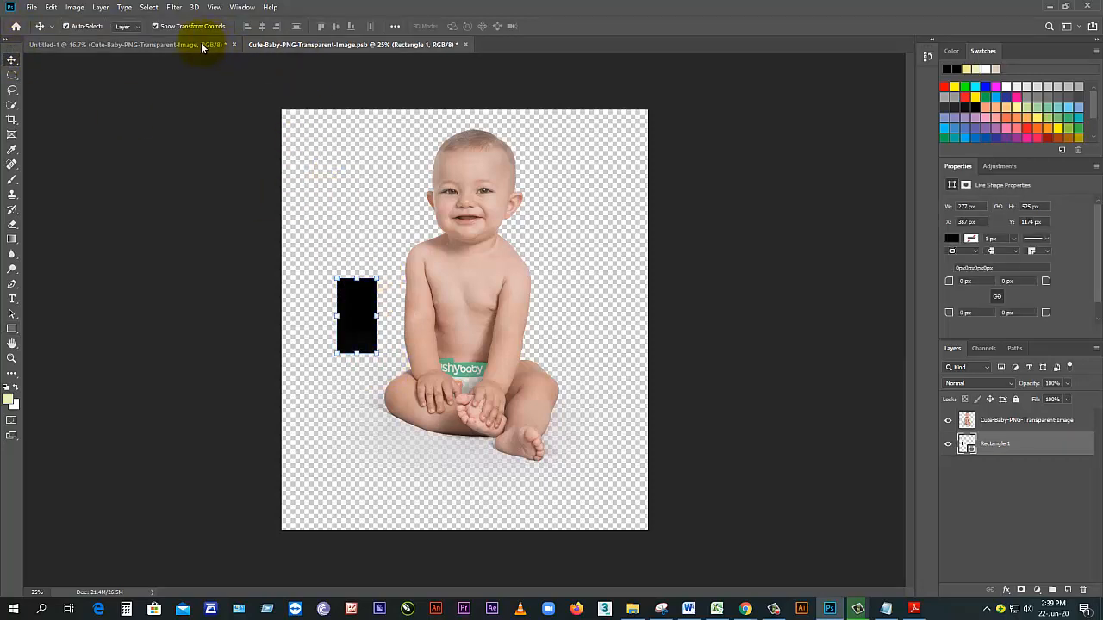
Step: Save the edited smart object contents, comparing the Untitled-1 document before and after the save
left_click(201, 44)
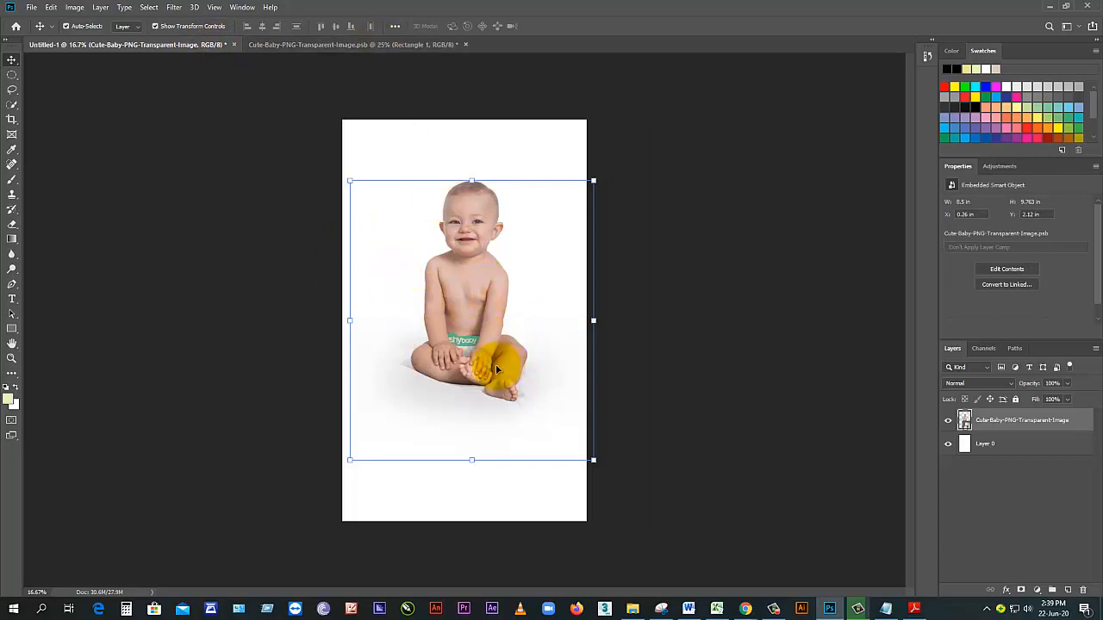
left_click(396, 47)
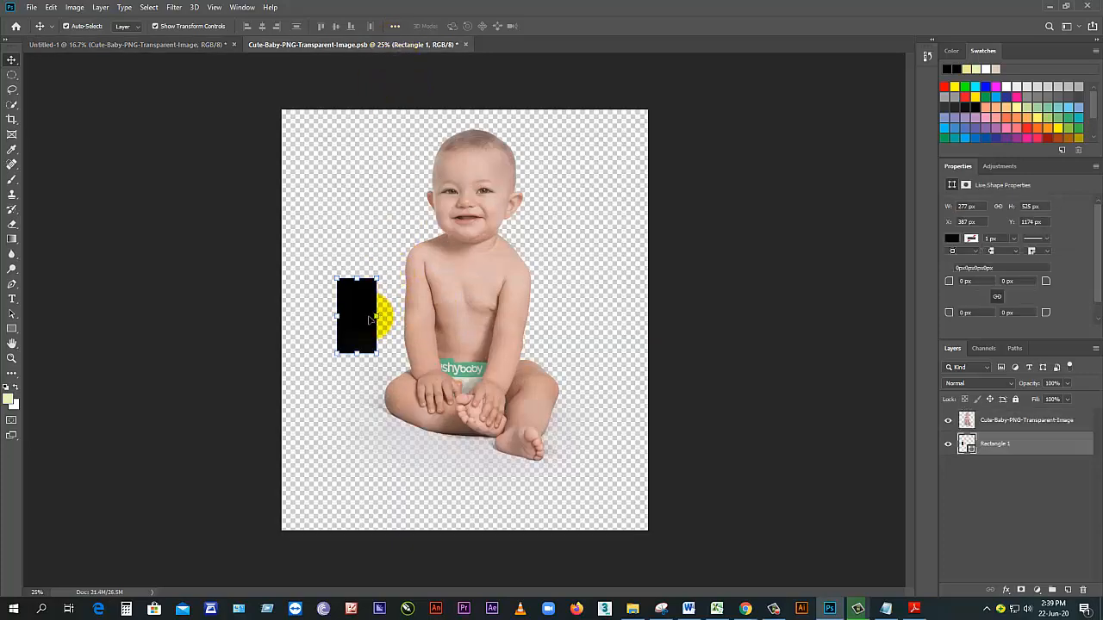
key("ctrl+s")
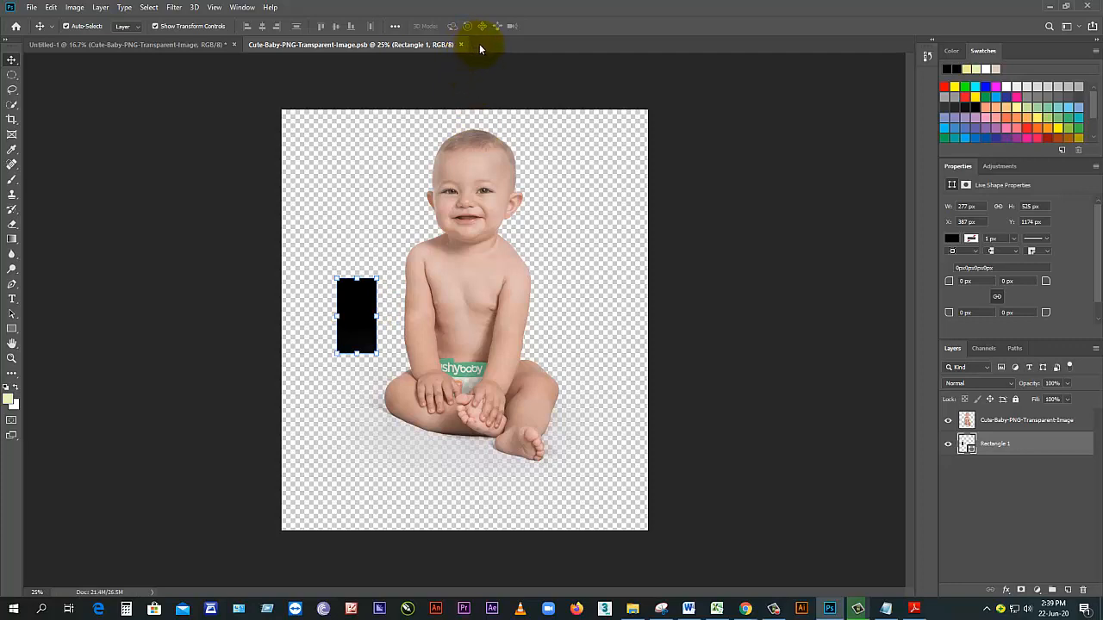
left_click(212, 43)
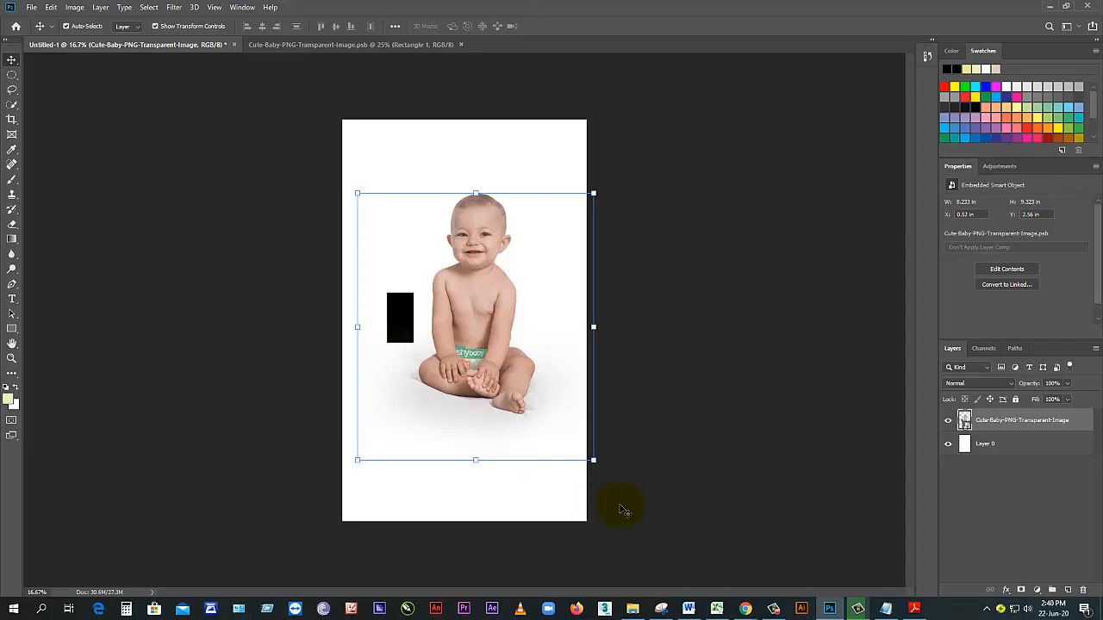
Step: Switch to the Google Meet call in Chrome and mute the unmuted participant in the first video tile for everyone
mouse_move(742, 605)
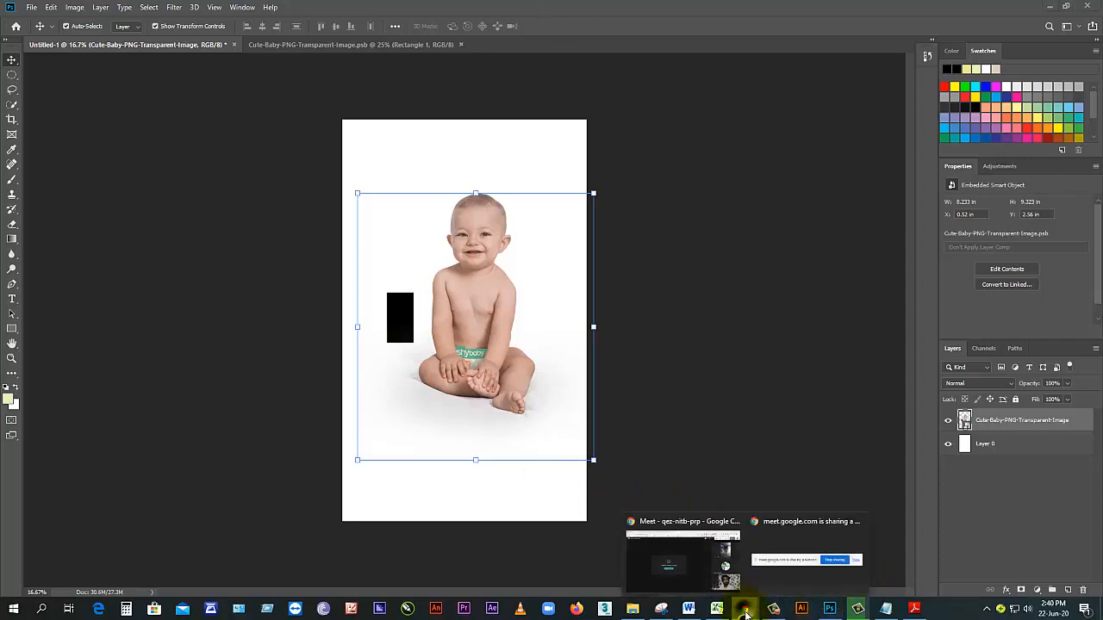
left_click(699, 570)
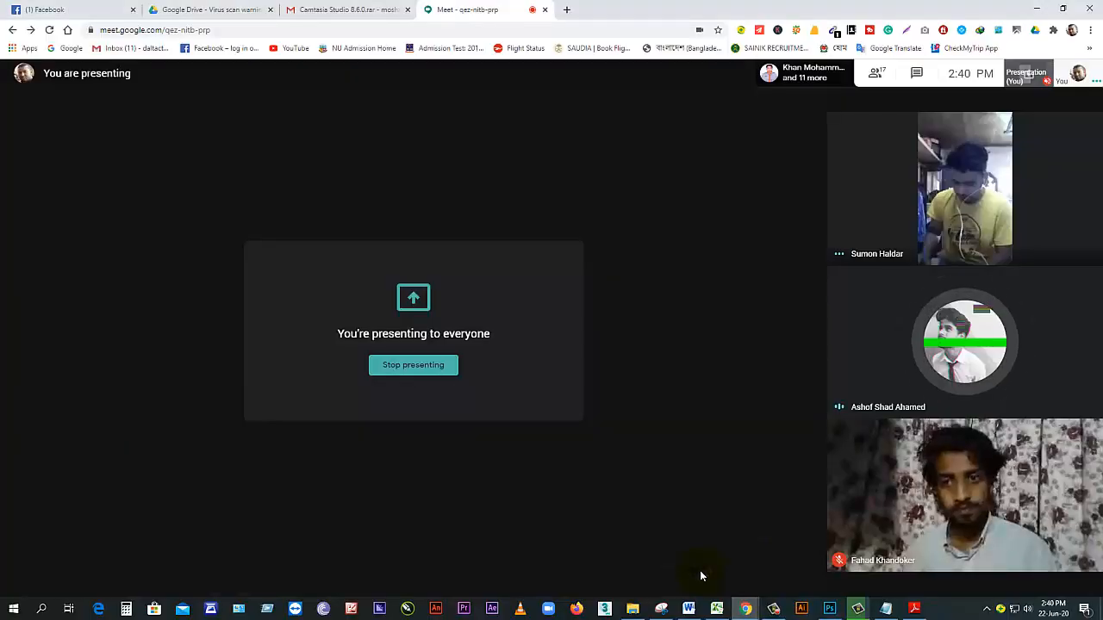
mouse_move(701, 502)
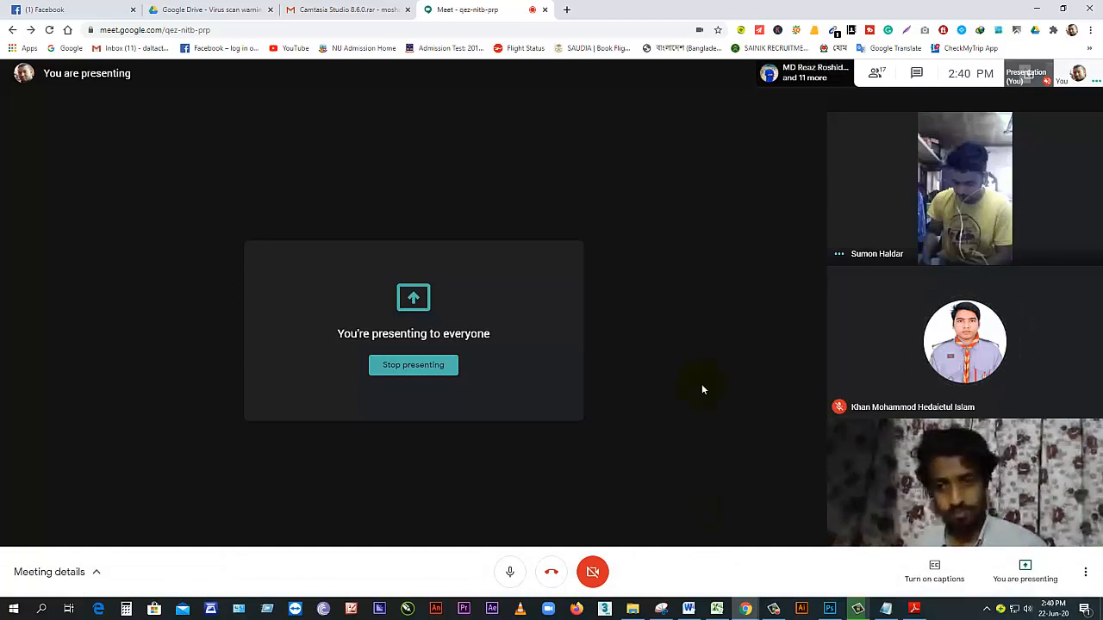
left_click(967, 188)
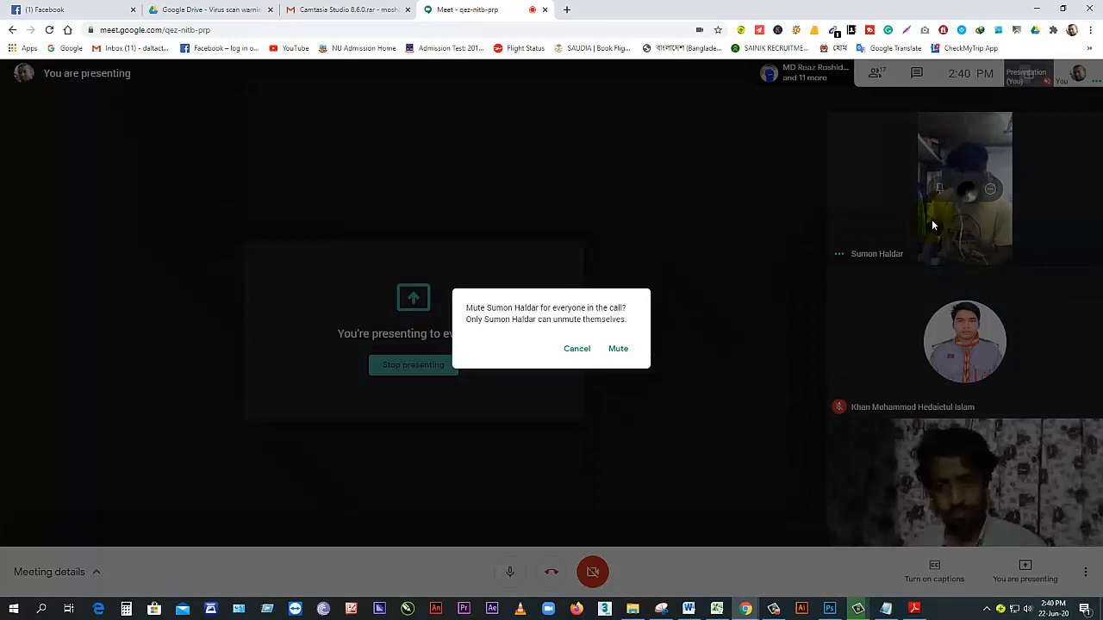
left_click(620, 347)
mouse_move(962, 323)
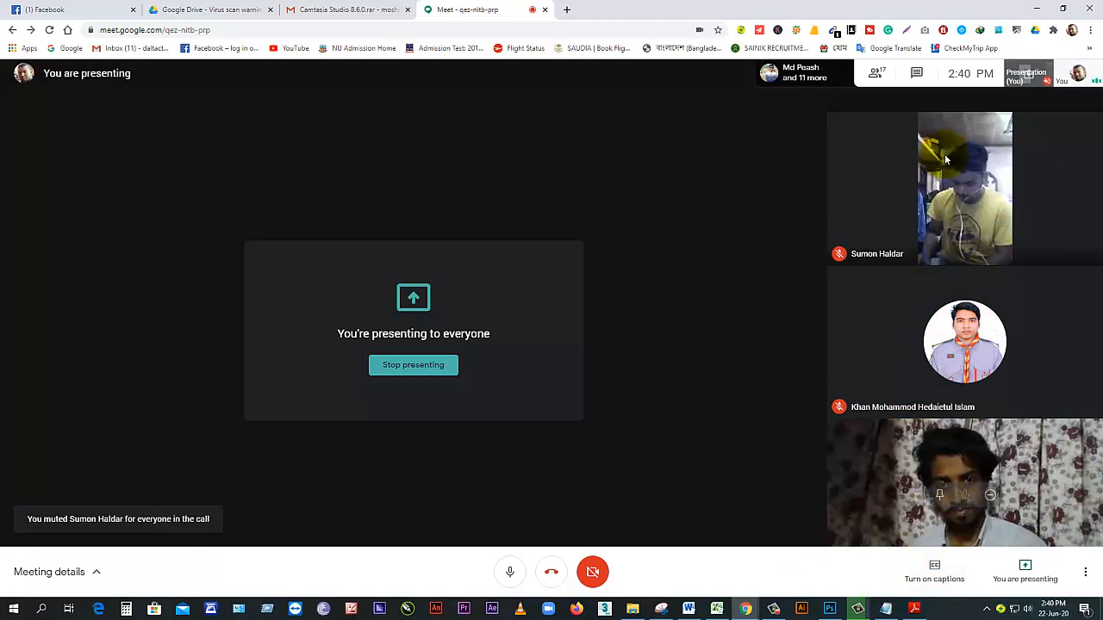
Step: Show the end of the meeting's participant list and dismiss the old participant-list capture in Snipping Tool
left_click(873, 81)
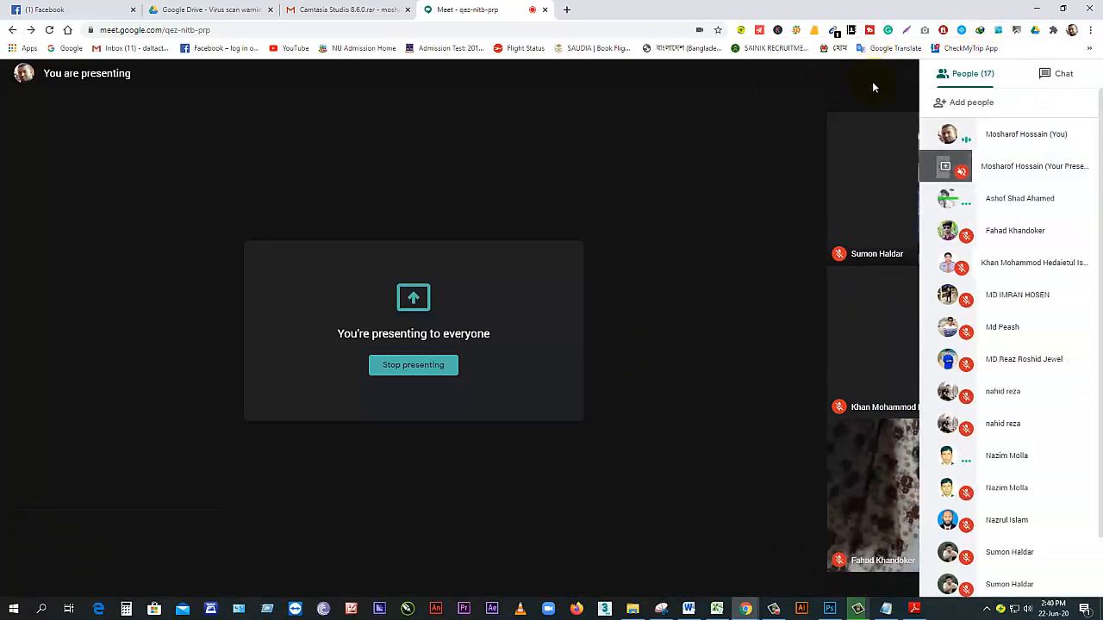
scroll(1034, 423, "down", 1)
scroll(1030, 439, "down", 1)
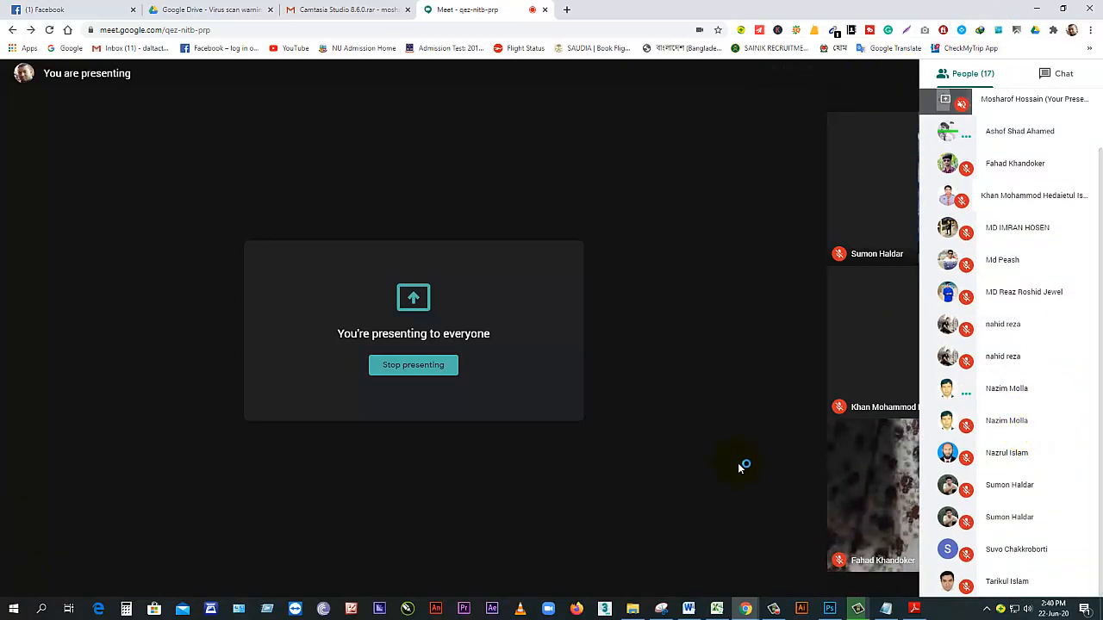
left_click(663, 610)
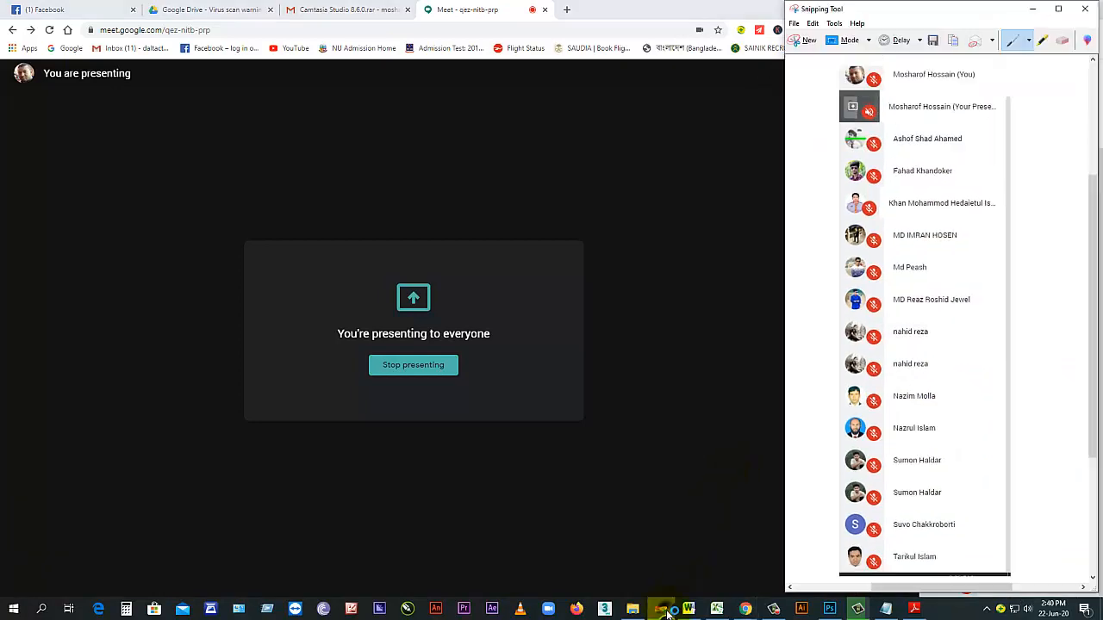
left_click(1085, 8)
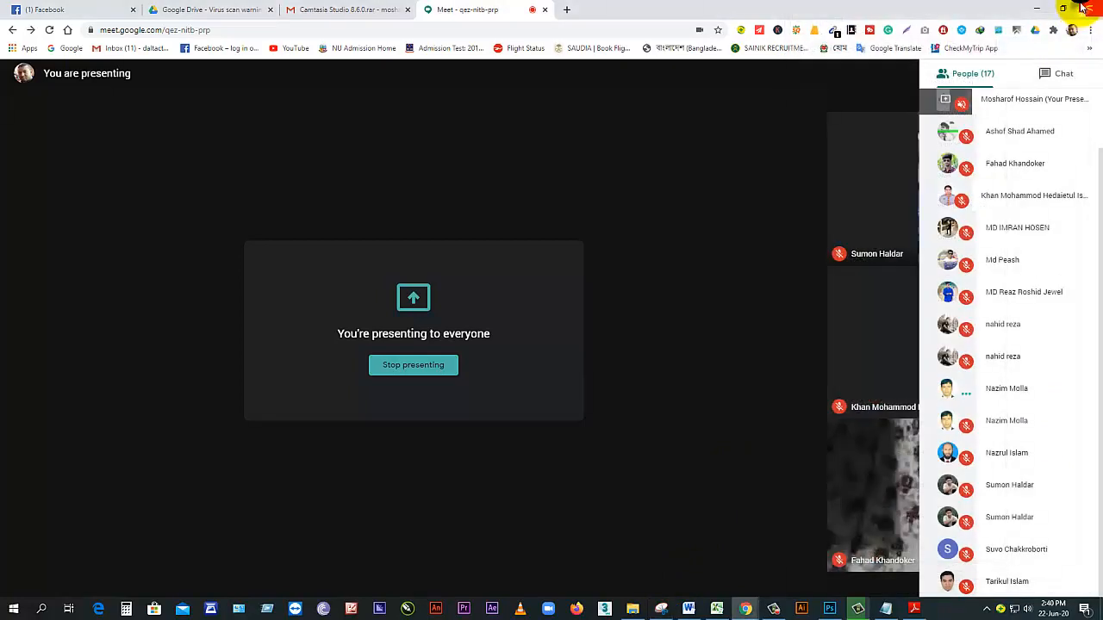
Step: Start Snipping Tool again and capture a new rectangular snip of the Meet participant list
left_click(663, 609)
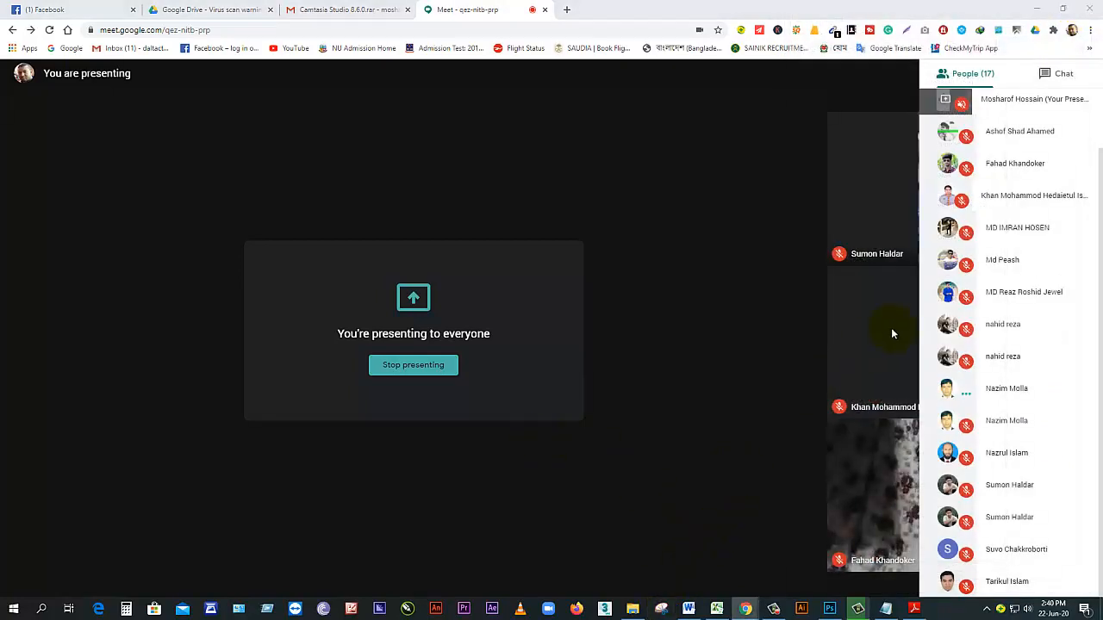
left_click(662, 610)
mouse_move(662, 610)
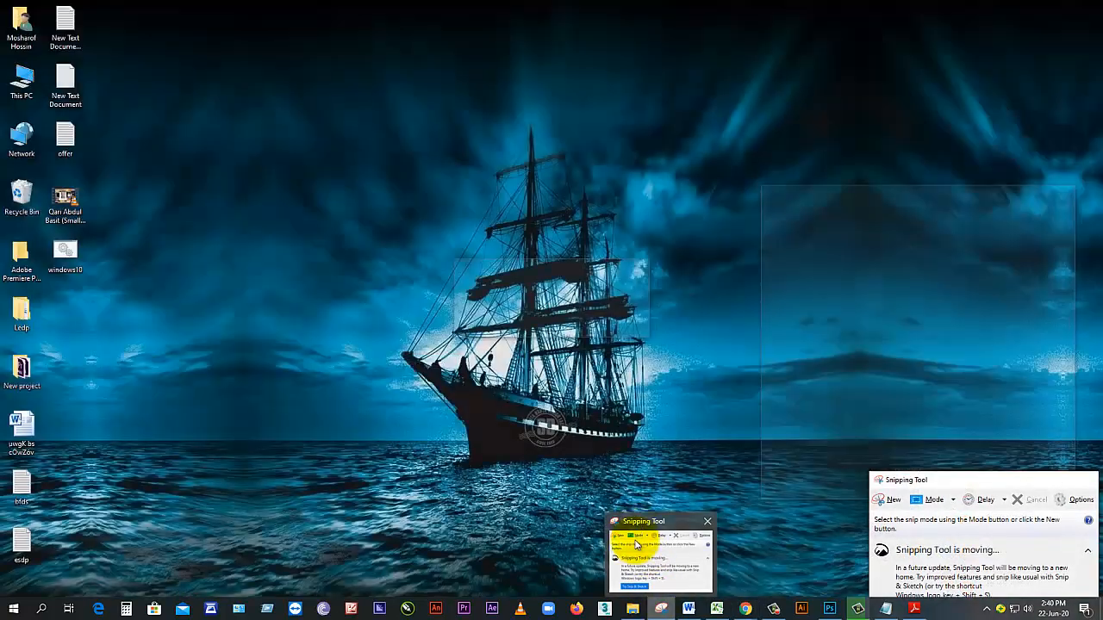
left_click(639, 551)
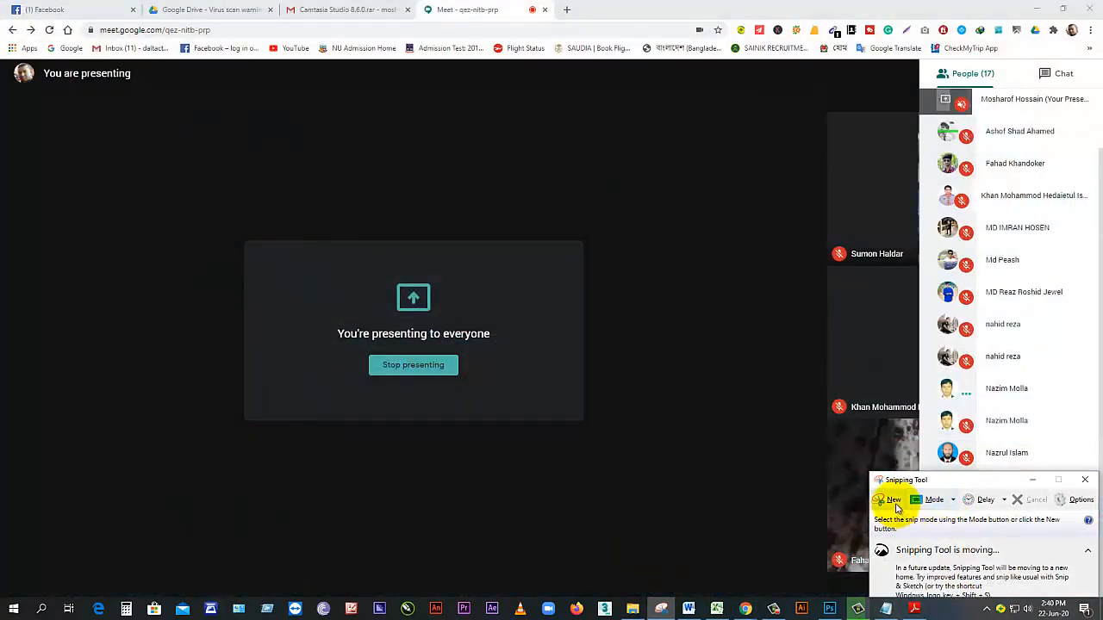
left_click(891, 500)
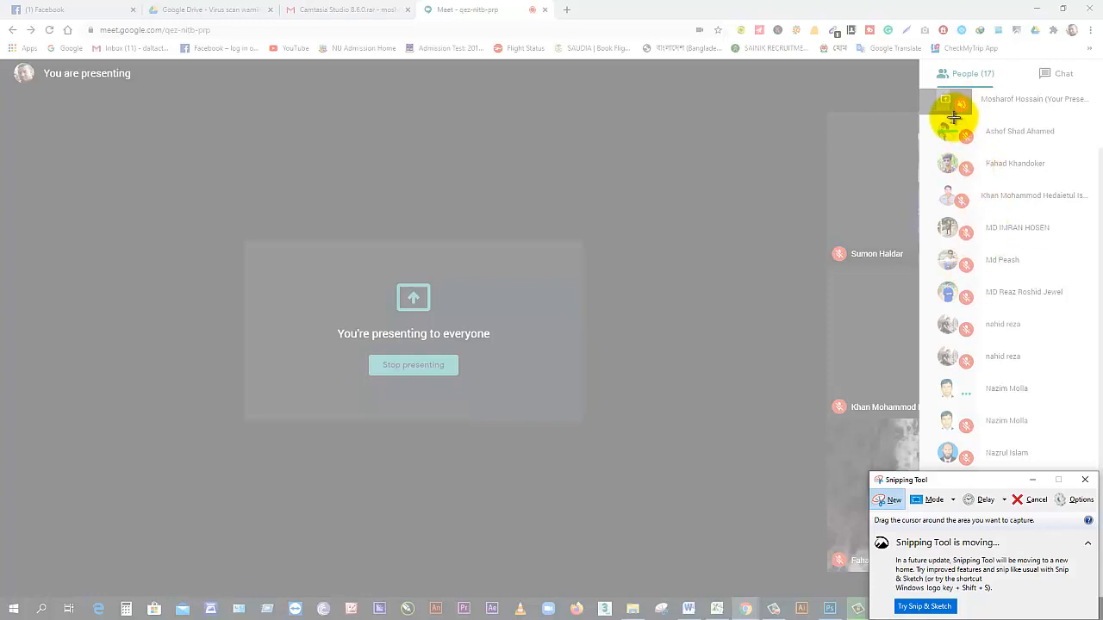
left_click_drag(924, 88, 1097, 599)
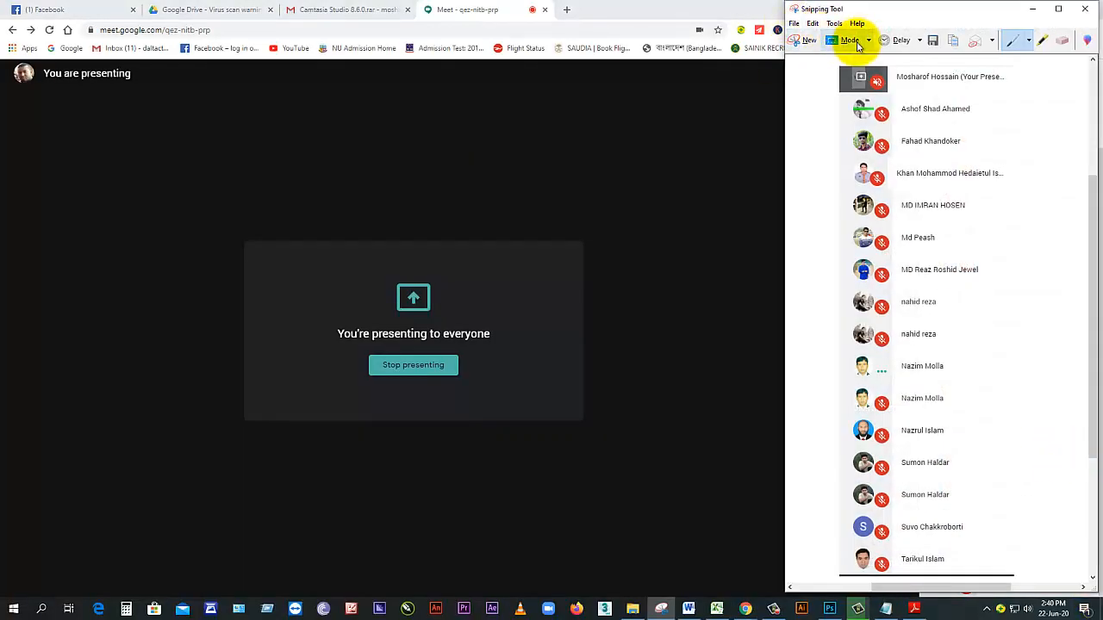
Step: Save the participant-list snip as a JPEG file named 06 in the GD-2 folder and close Snipping Tool
left_click(932, 39)
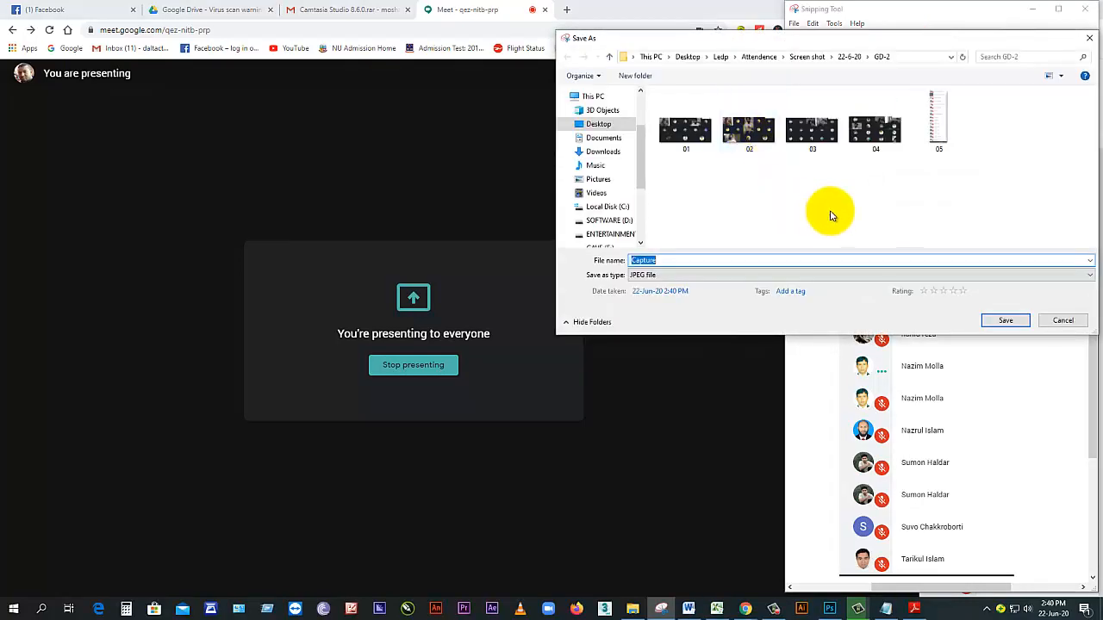
type("06")
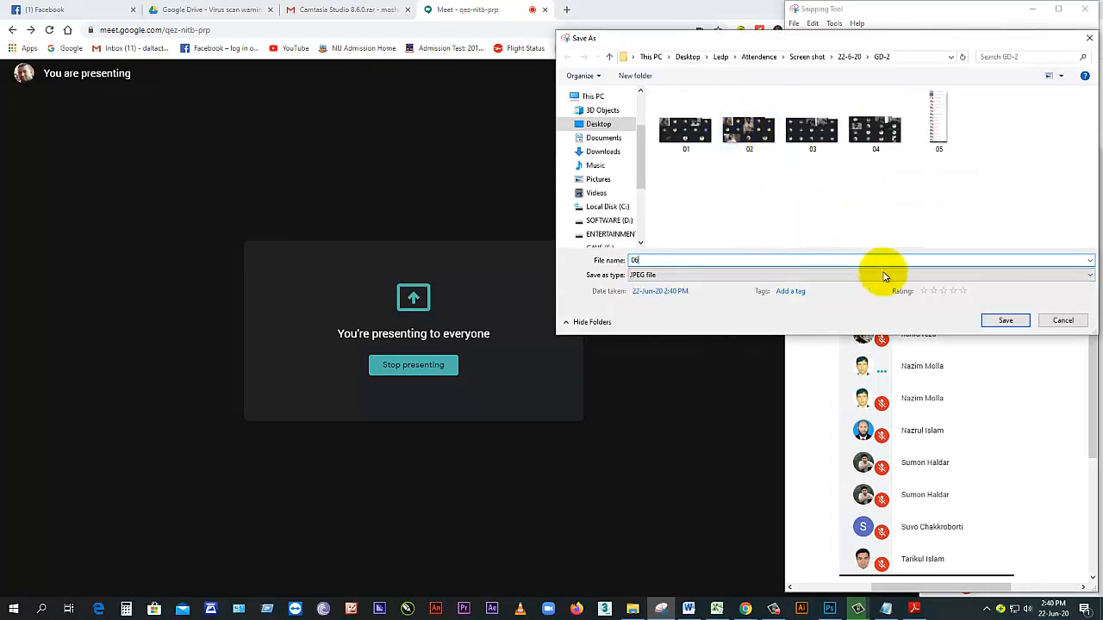
left_click(1017, 316)
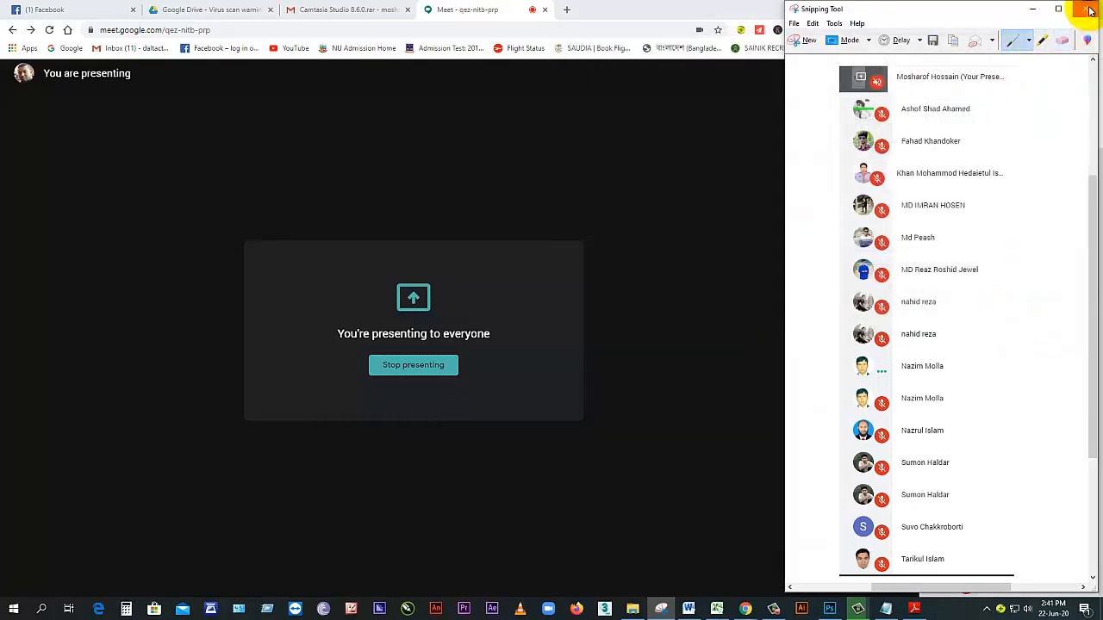
left_click(1084, 11)
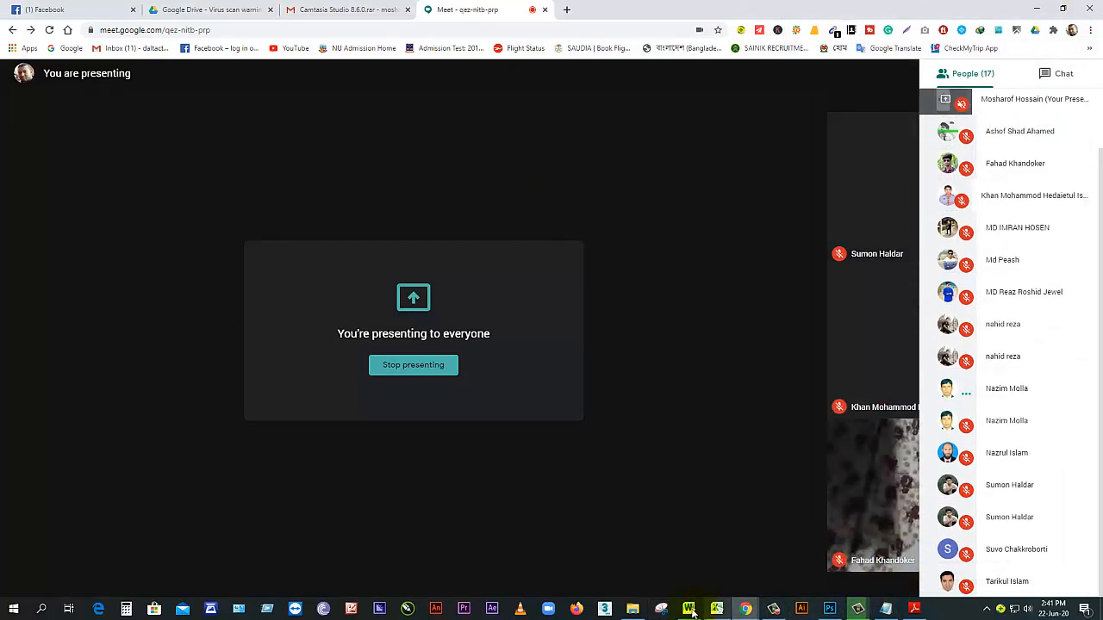
Step: Switch back to Photoshop and select the baby smart object in the Untitled-1 document
left_click(834, 612)
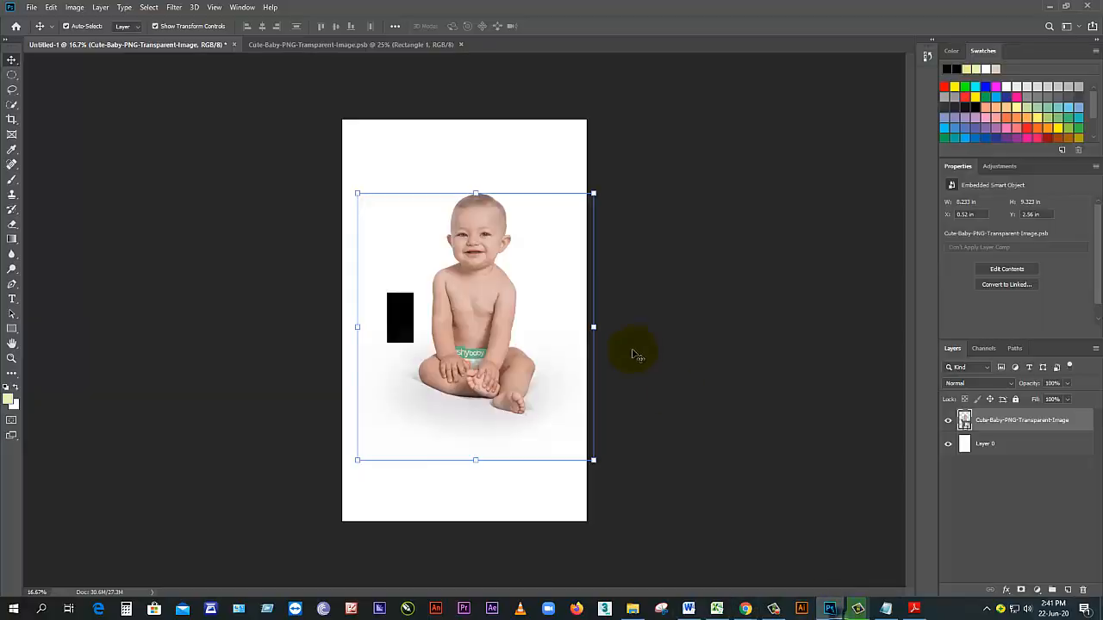
left_click(513, 331)
left_click(473, 266)
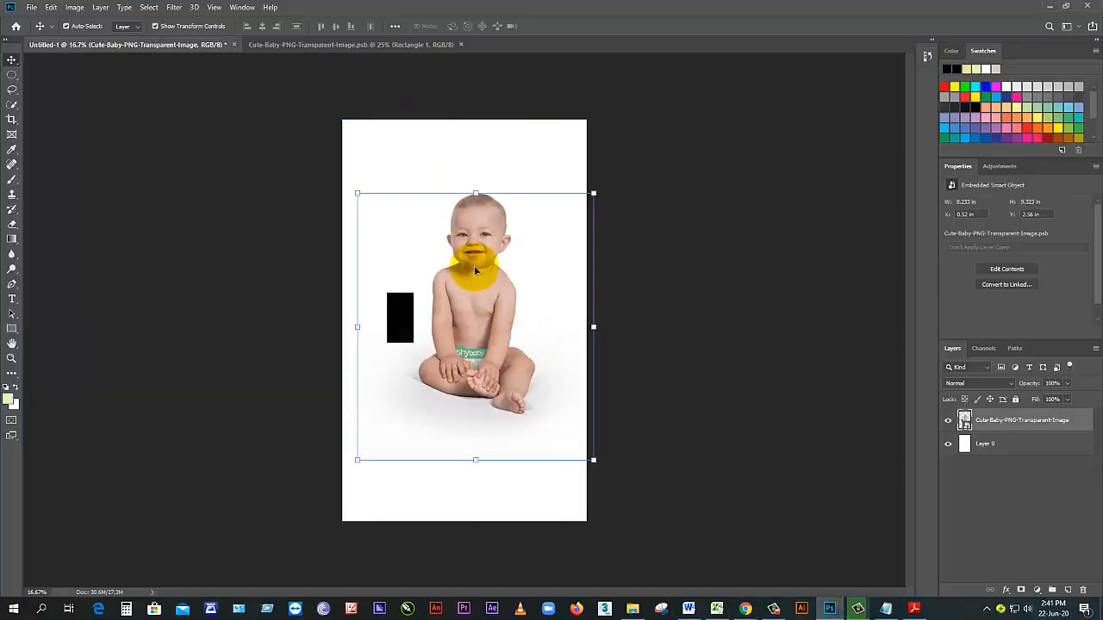
Step: Delete the black rectangle from the contents document of the Cute-Baby smart object
left_click(348, 44)
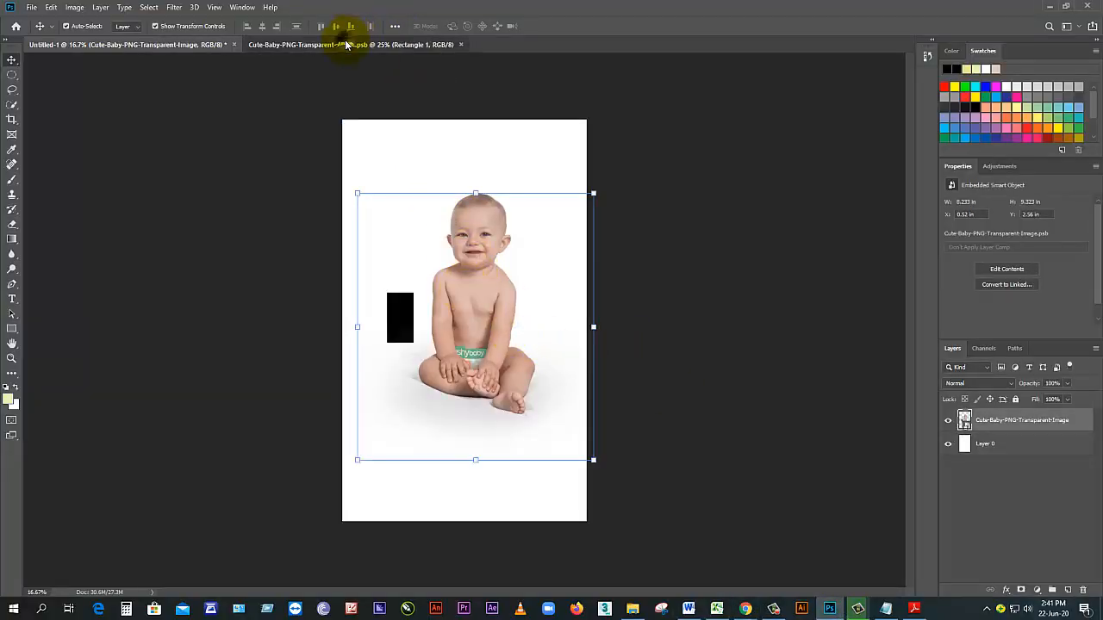
left_click(369, 301)
key("Delete")
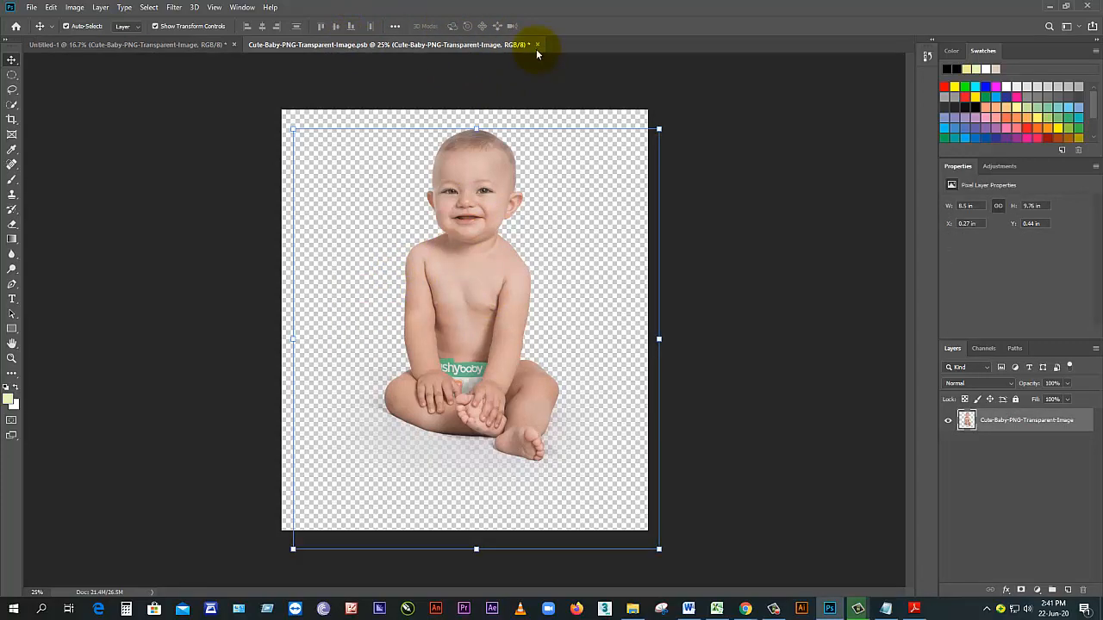
Step: Close the smart object's contents document without saving and undo the last contents update of the baby layer in Untitled-1
left_click(535, 46)
left_click(549, 222)
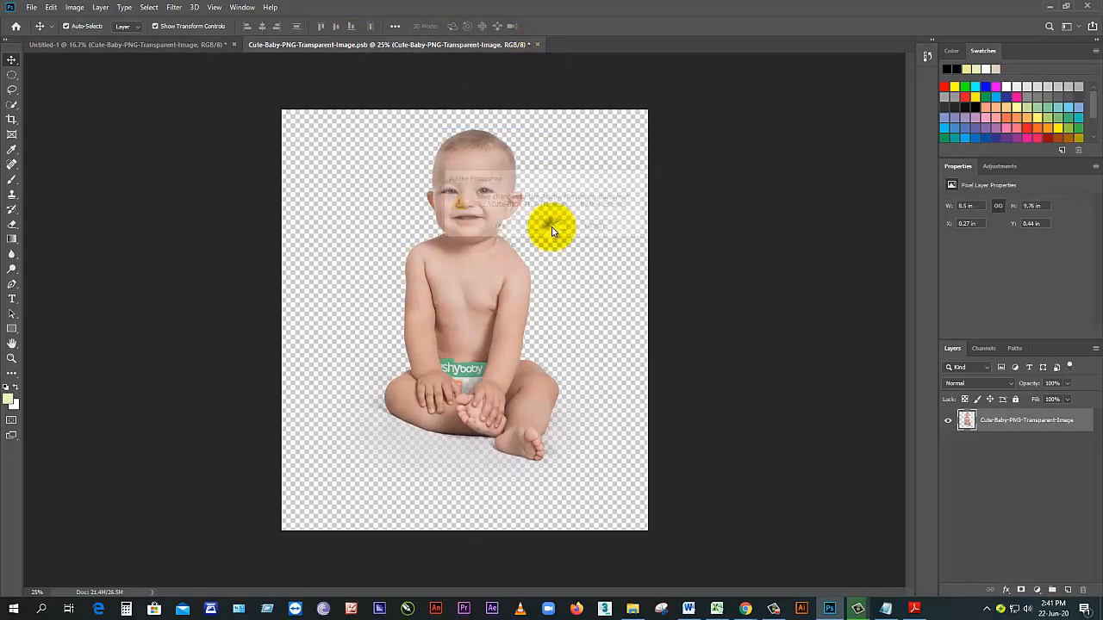
left_click(519, 162)
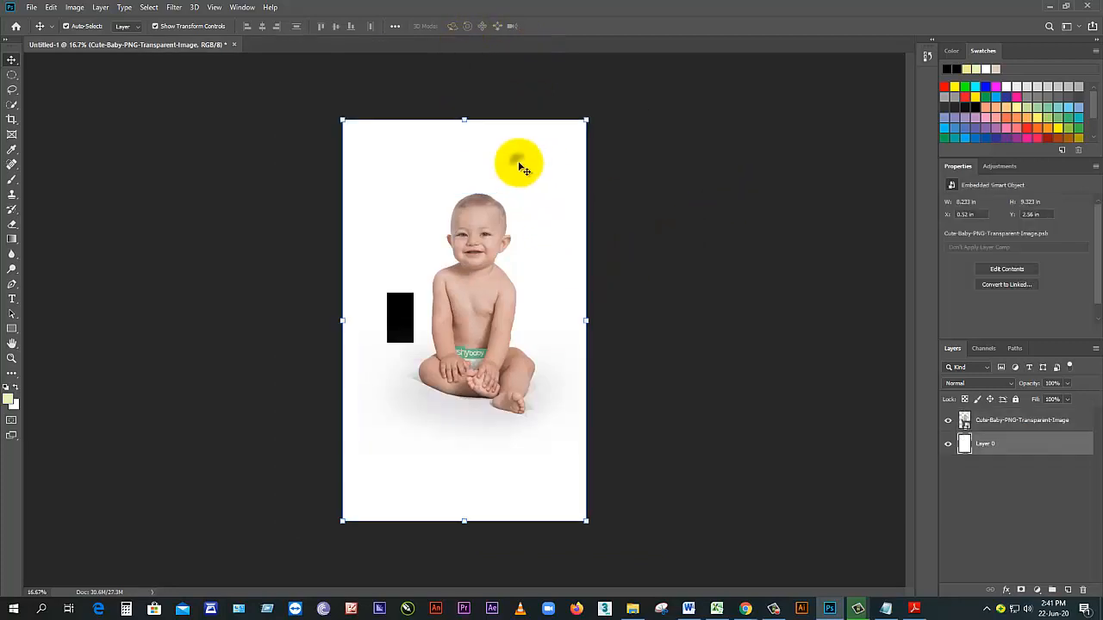
left_click(491, 258)
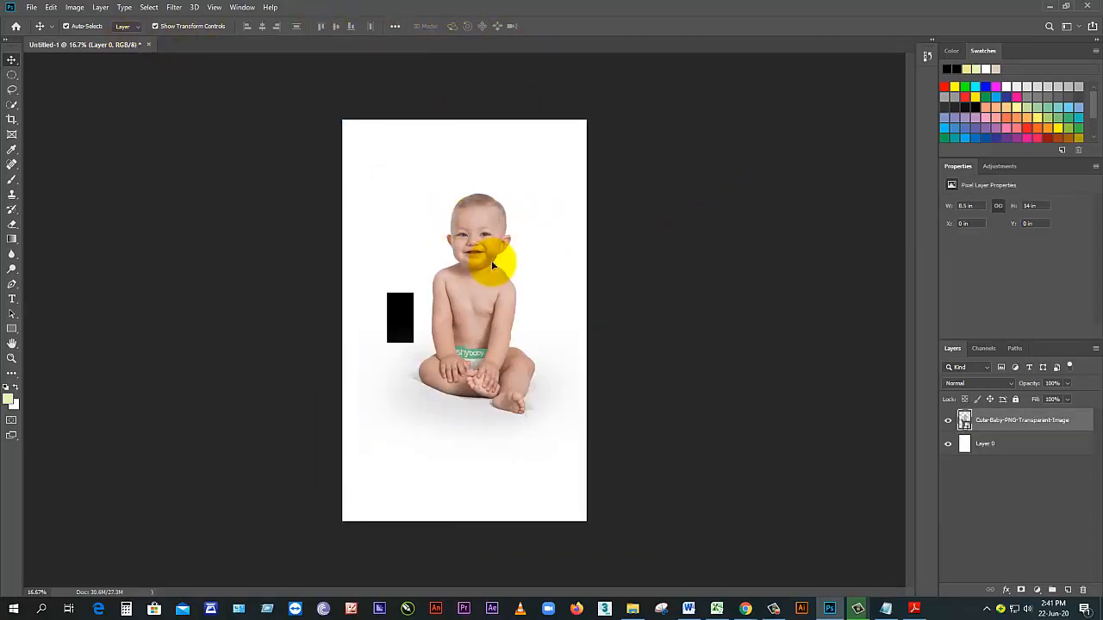
left_click_drag(485, 308, 472, 288)
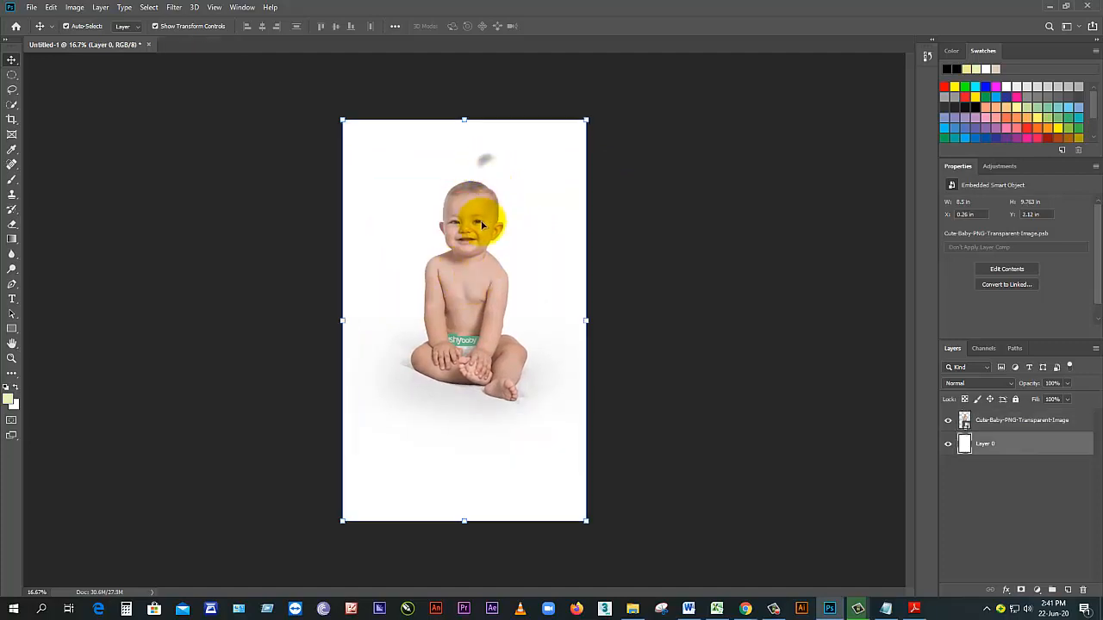
Step: Align the baby smart object with the canvas's left edge in Untitled-1 and, in its contents document, move the baby down to Y 0.57 in
left_click_drag(468, 238, 463, 234)
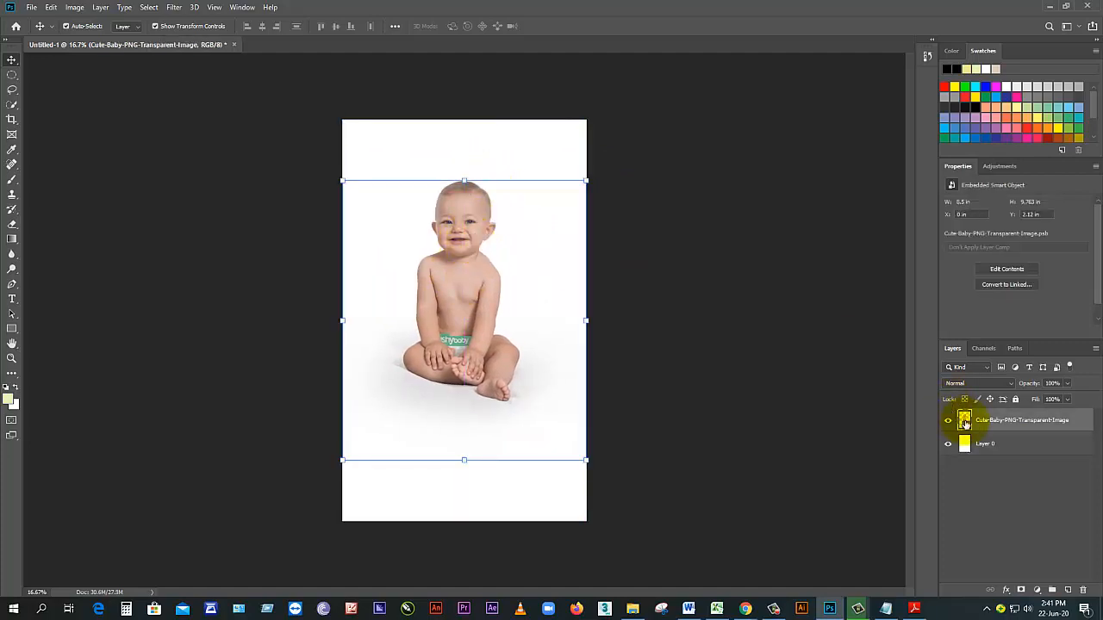
double_click(964, 420)
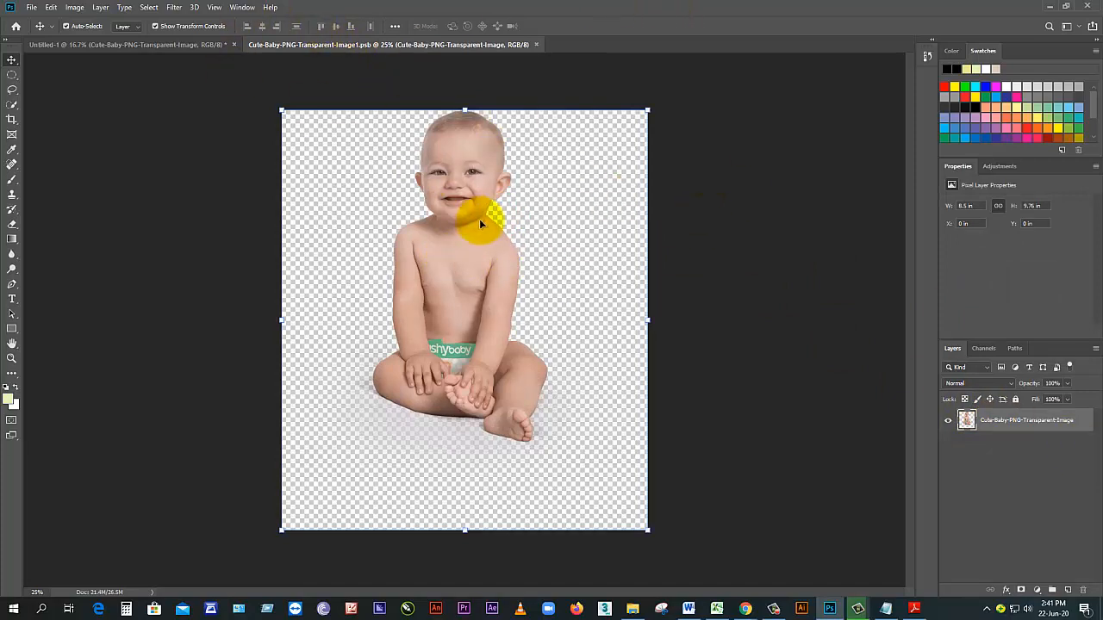
left_click_drag(474, 215, 468, 232)
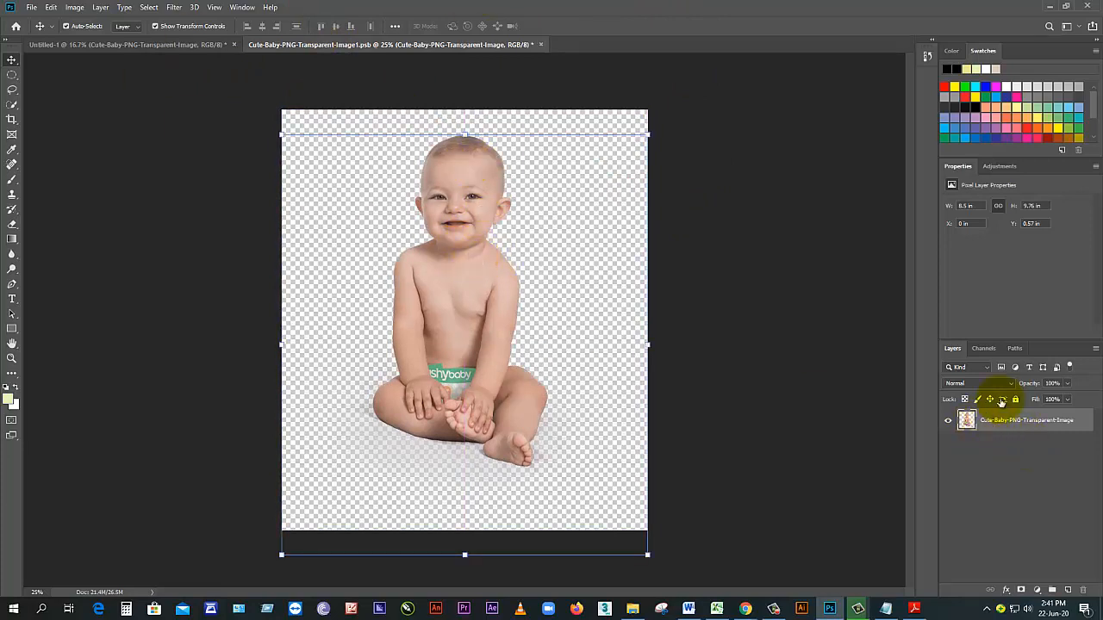
Step: Draw a black rectangle of about 417 by 1092 px in the contents document and place it beside the baby at about X 296, Y 638 px
left_click(11, 328)
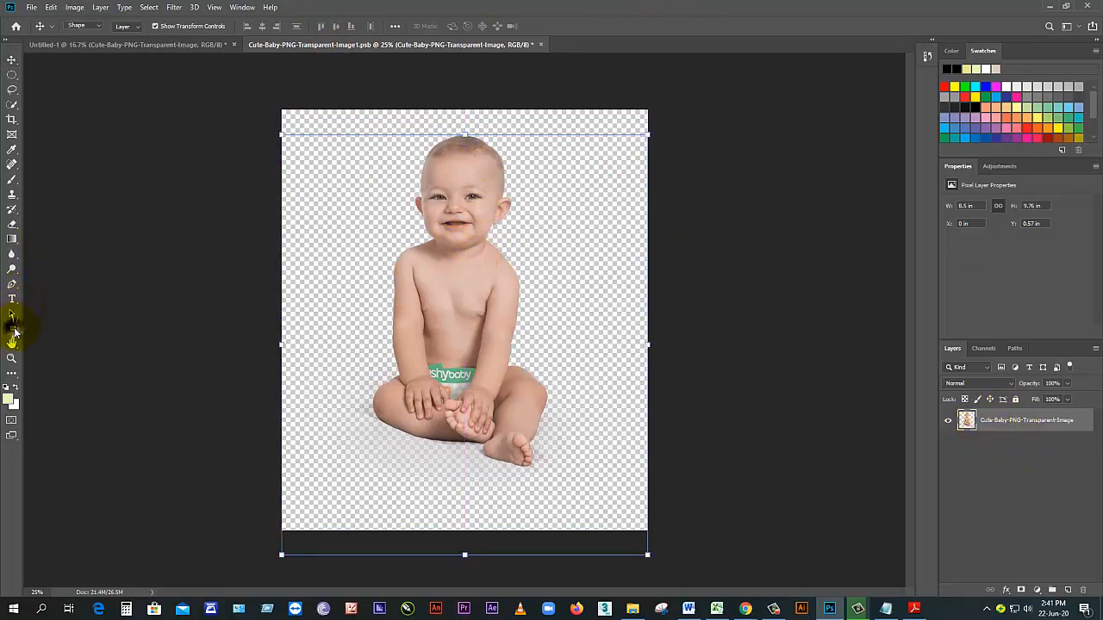
left_click_drag(345, 263, 405, 420)
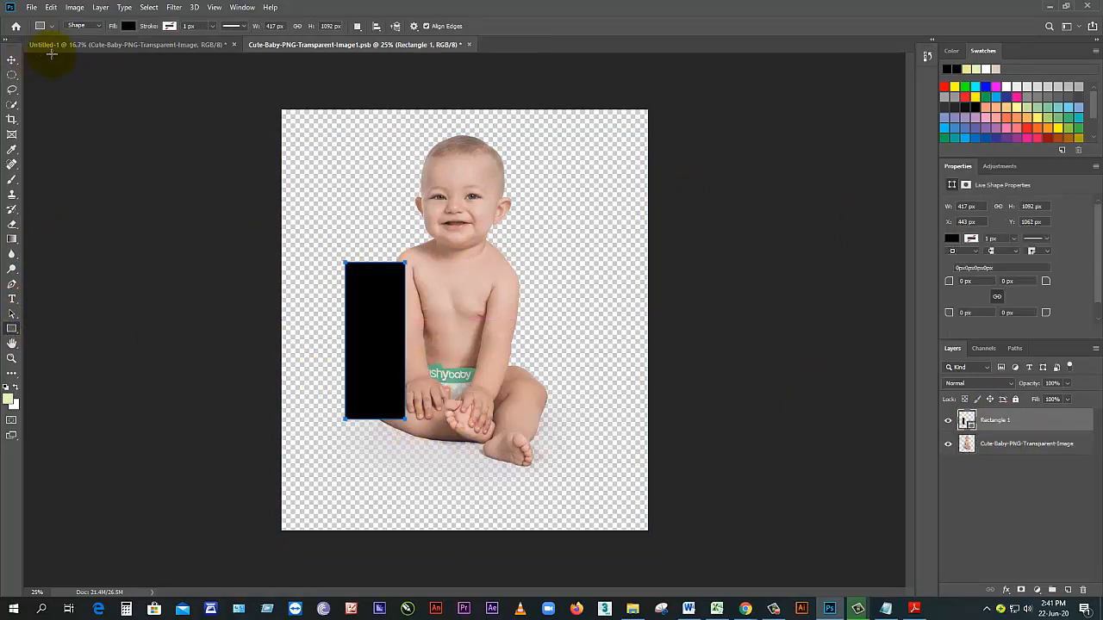
left_click(11, 59)
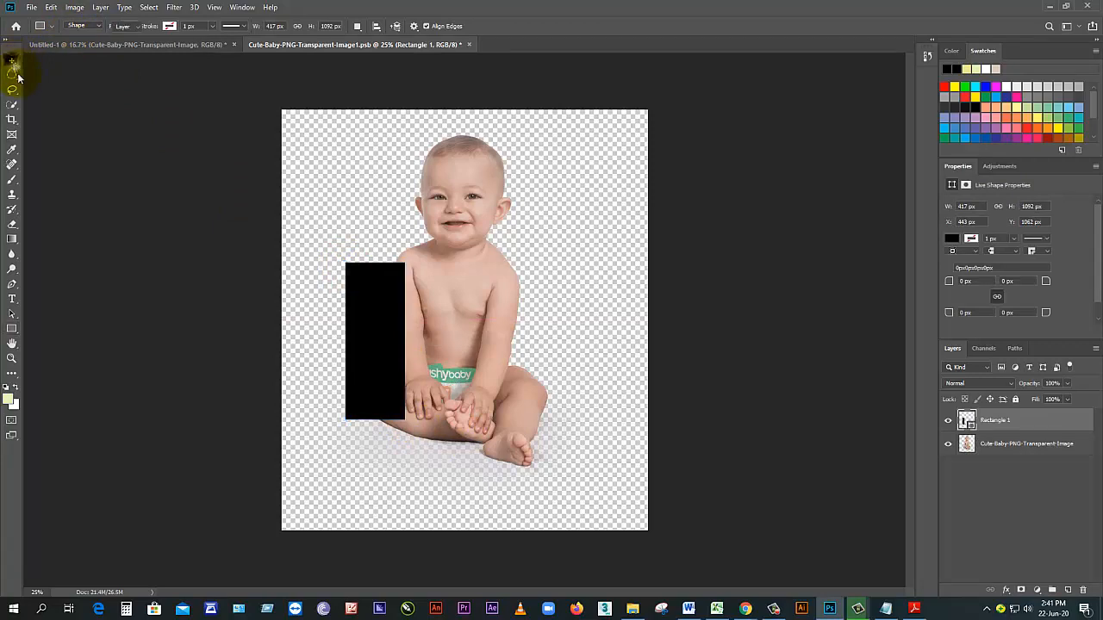
left_click_drag(388, 320, 368, 262)
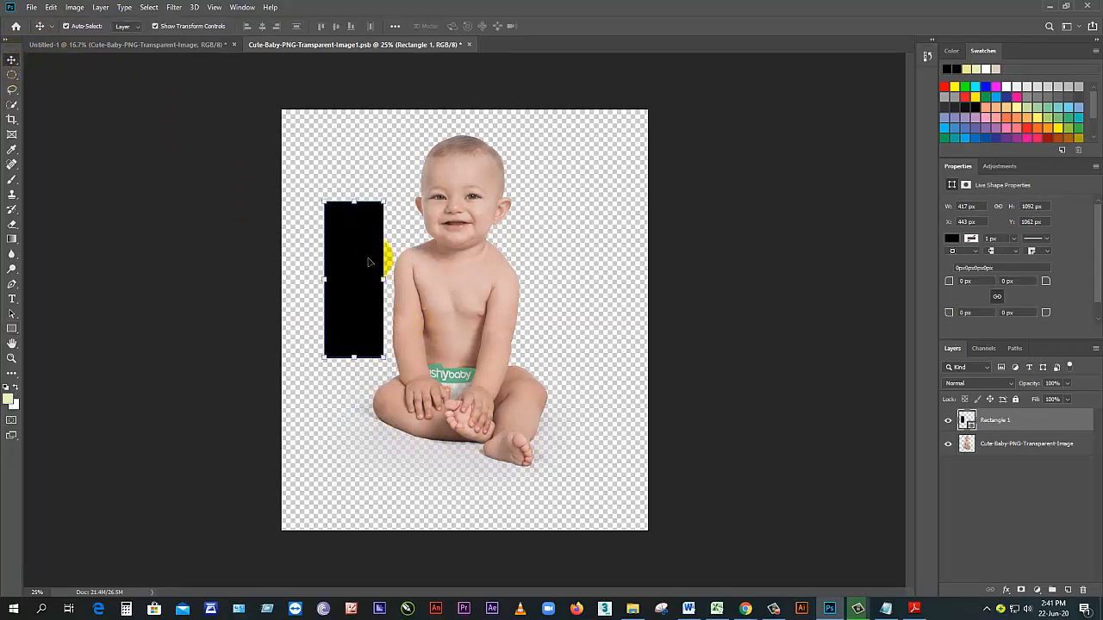
Step: Select the baby layer, dismiss its layer style settings unchanged, and save the contents document to update the smart object
left_click(455, 278)
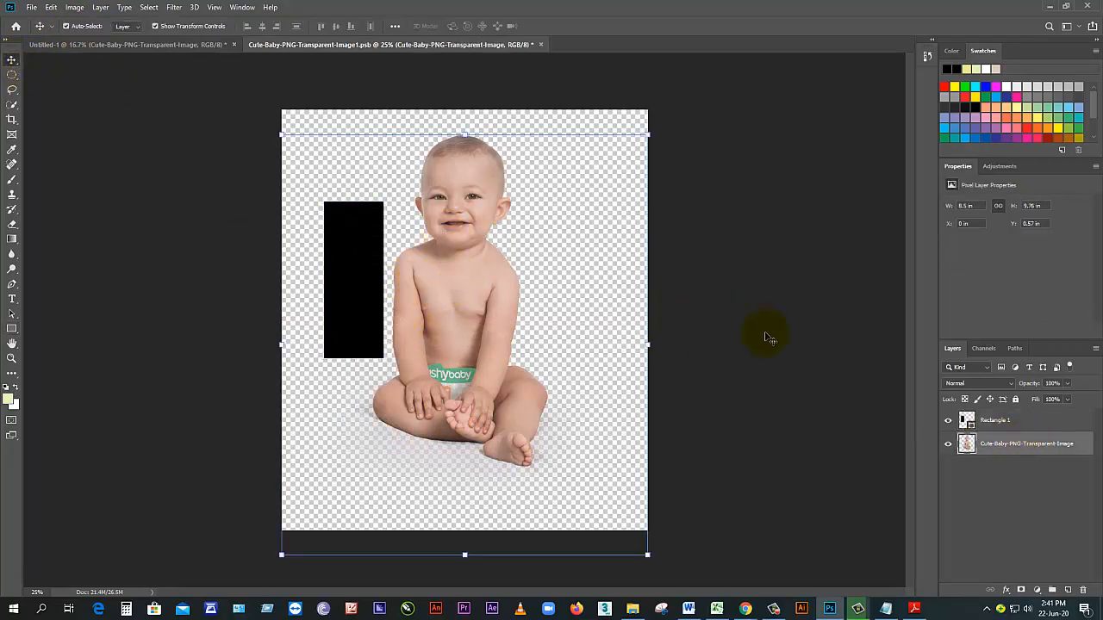
left_click(970, 419)
double_click(972, 440)
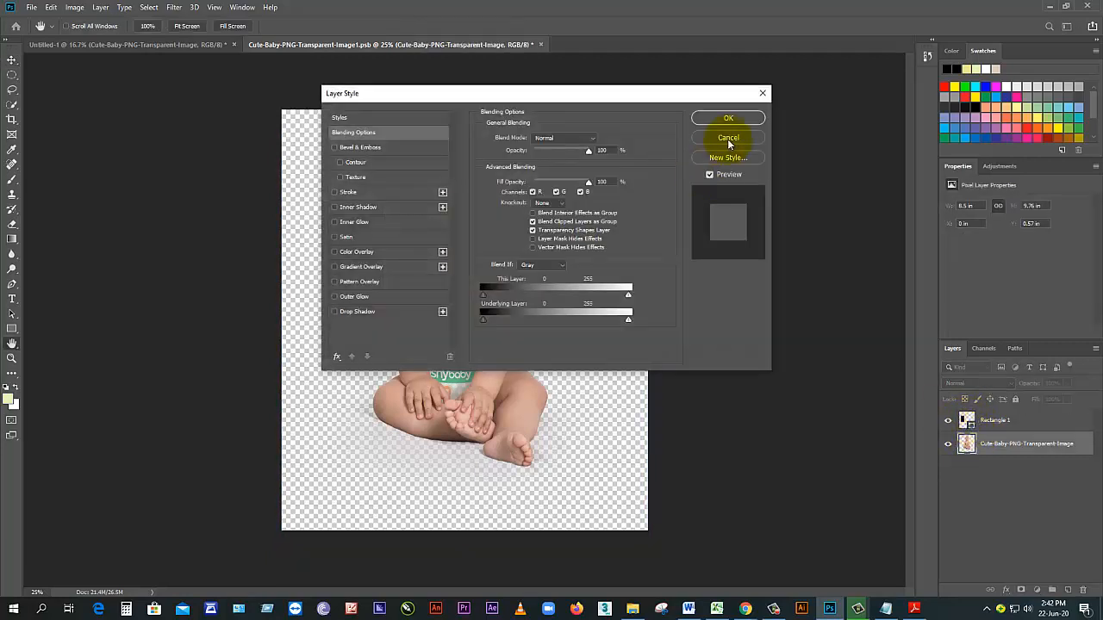
left_click(761, 93)
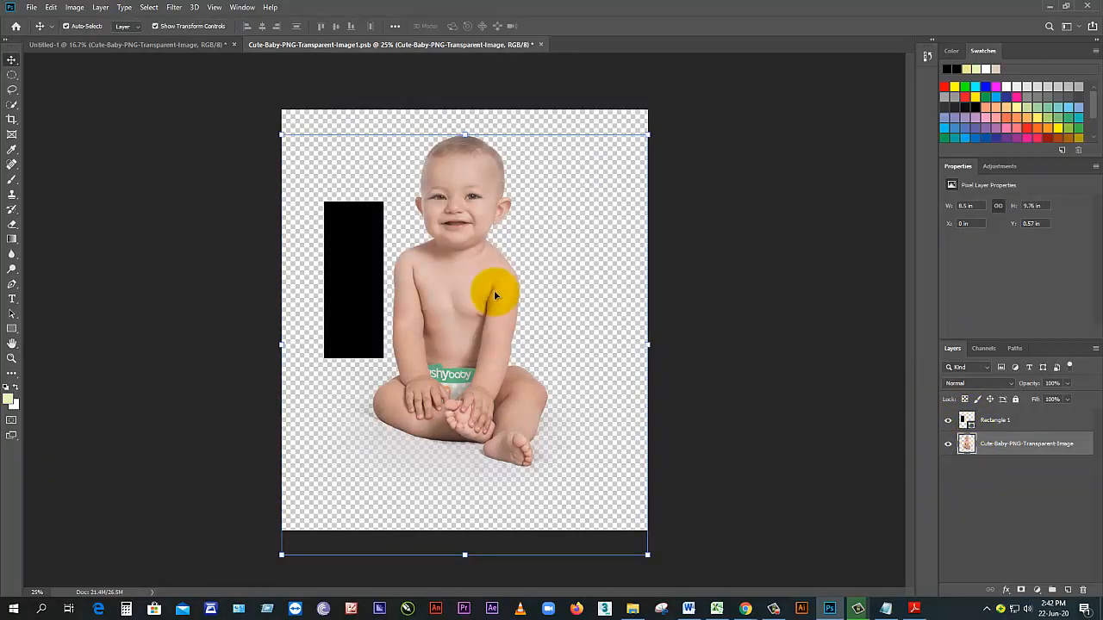
key("ctrl+s")
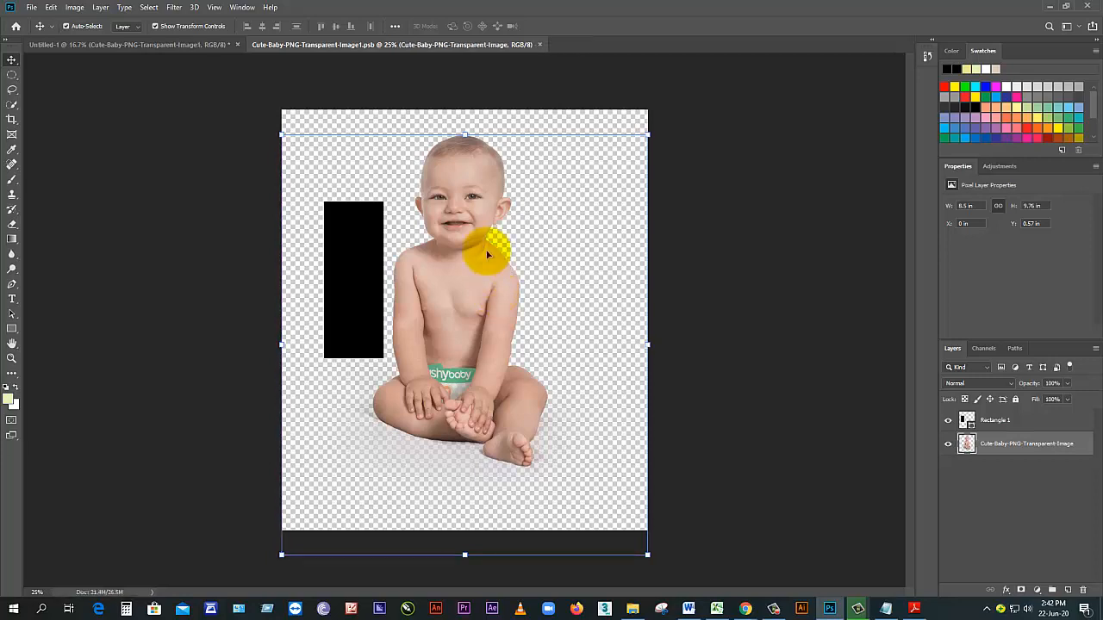
Step: Compare the updated smart object in Untitled-1 with the separate rectangle and baby layers in its contents document
left_click(365, 271)
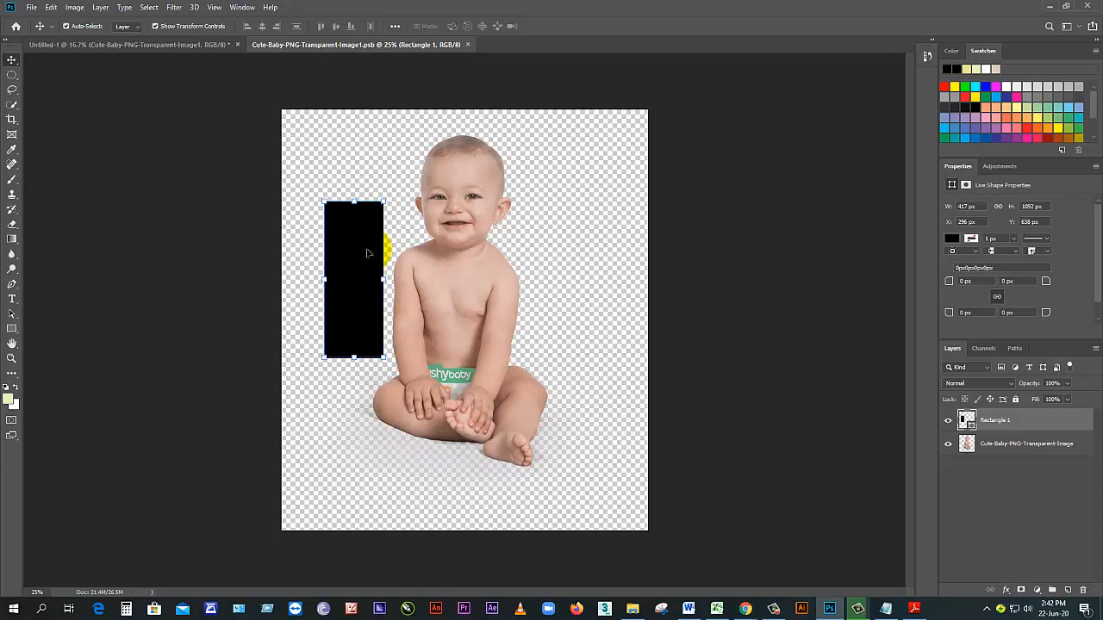
left_click(207, 46)
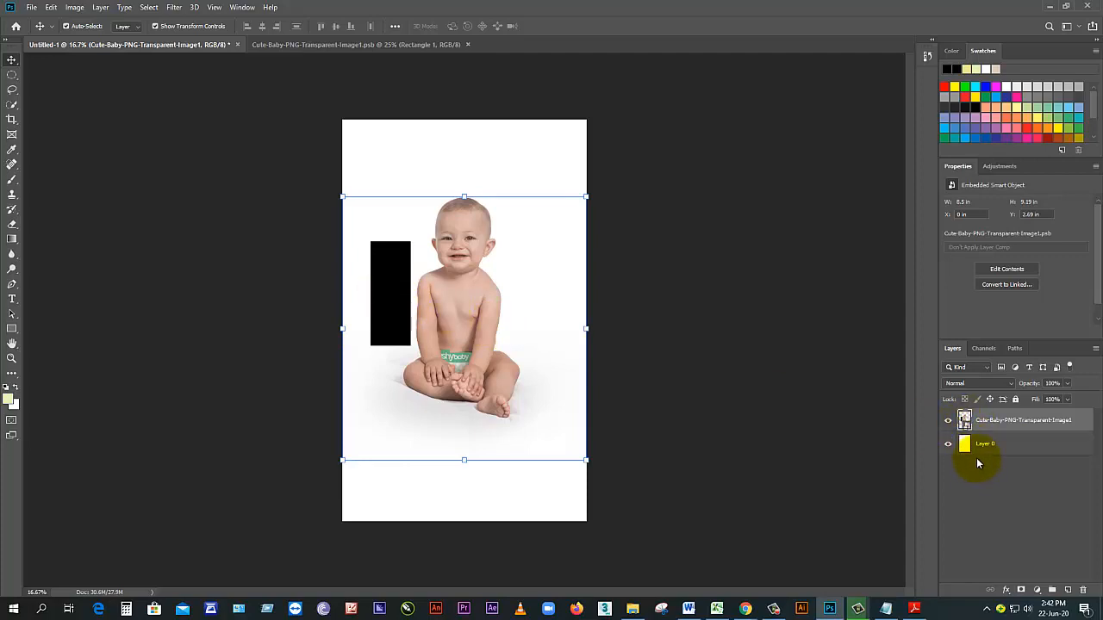
left_click(423, 45)
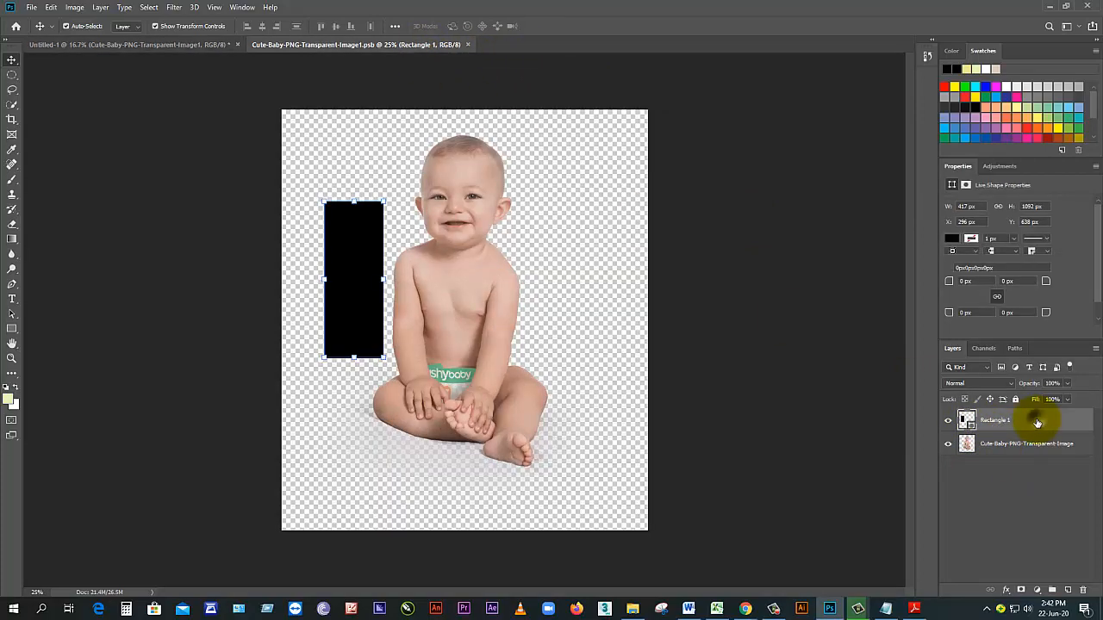
left_click(200, 45)
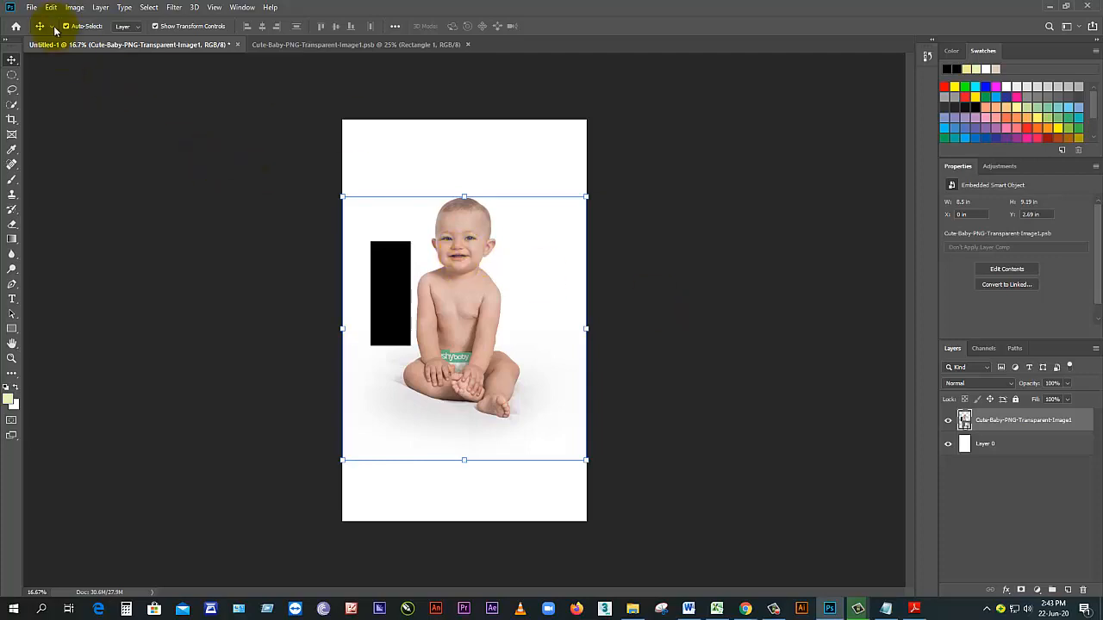
Step: Browse for a file to open in the Mockup folder under Adobe Photoshop on GAVE (F:), and show its contents as thumbnails
left_click(31, 8)
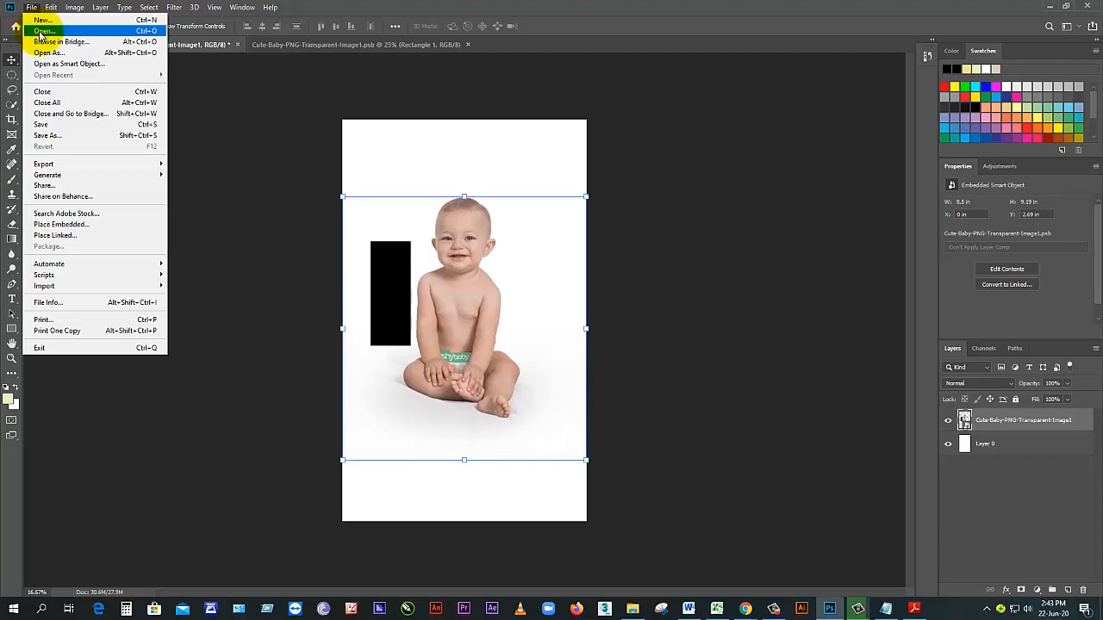
left_click(42, 31)
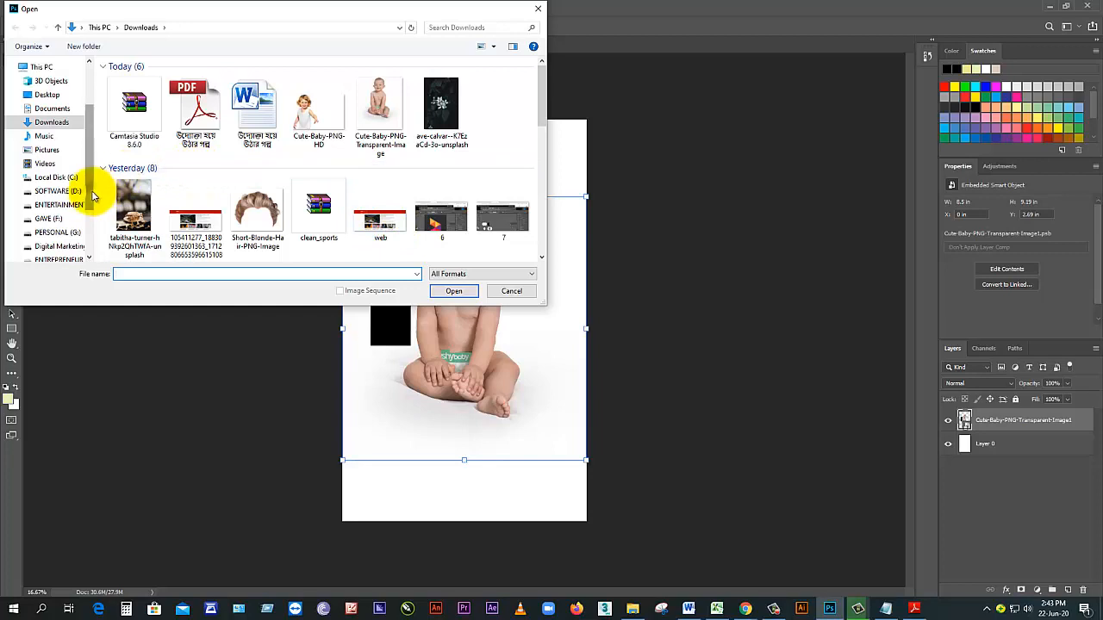
scroll(93, 197, "down", 2)
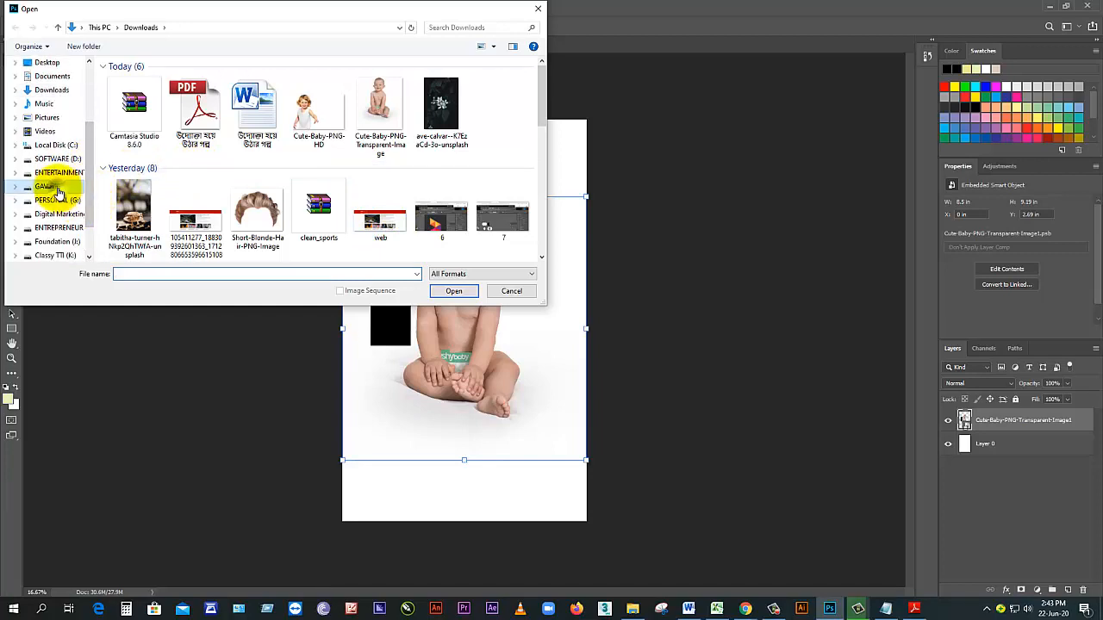
left_click(47, 186)
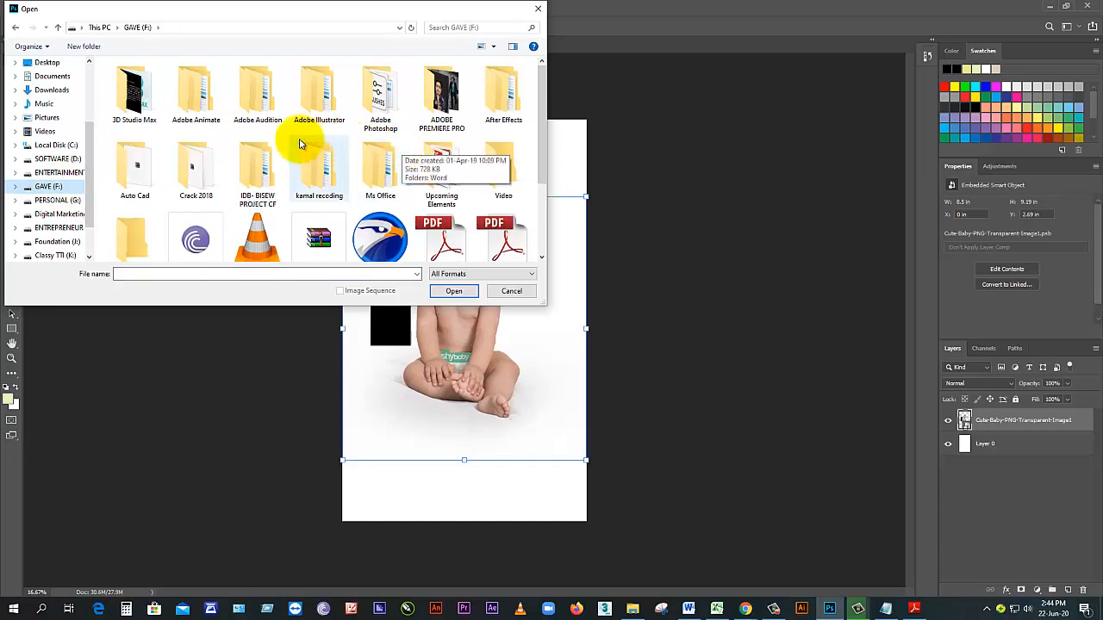
double_click(371, 100)
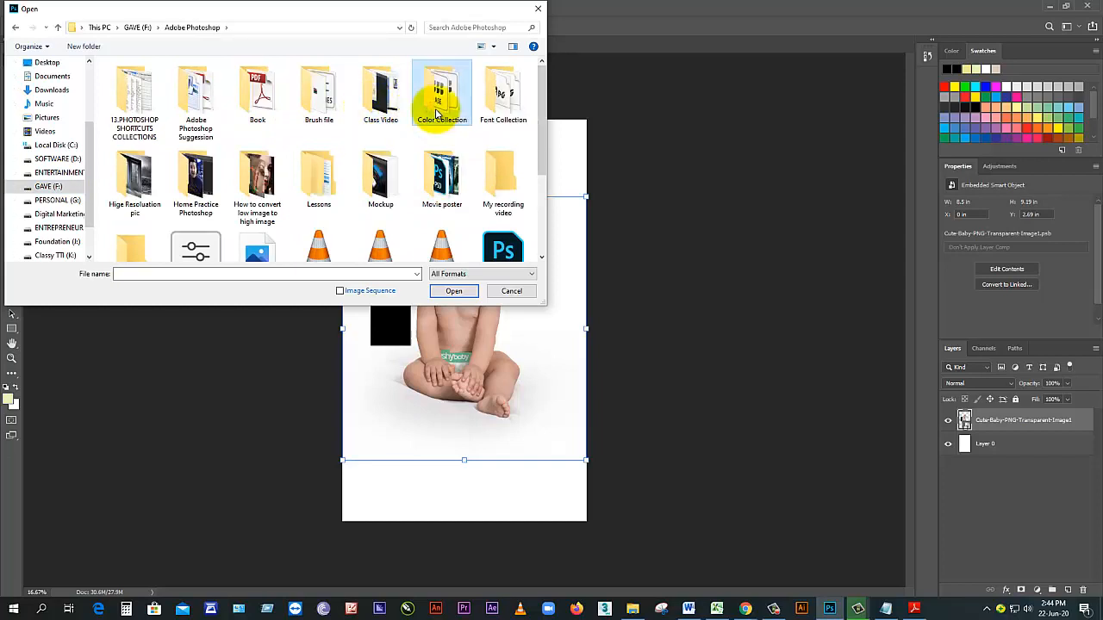
double_click(380, 179)
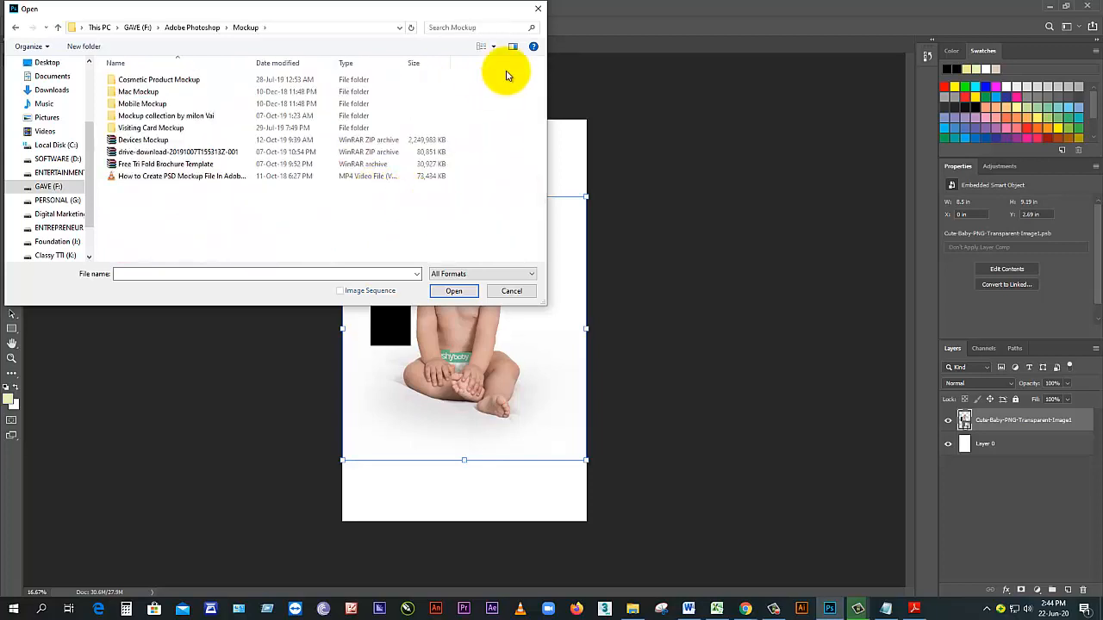
left_click(493, 46)
left_click(527, 34)
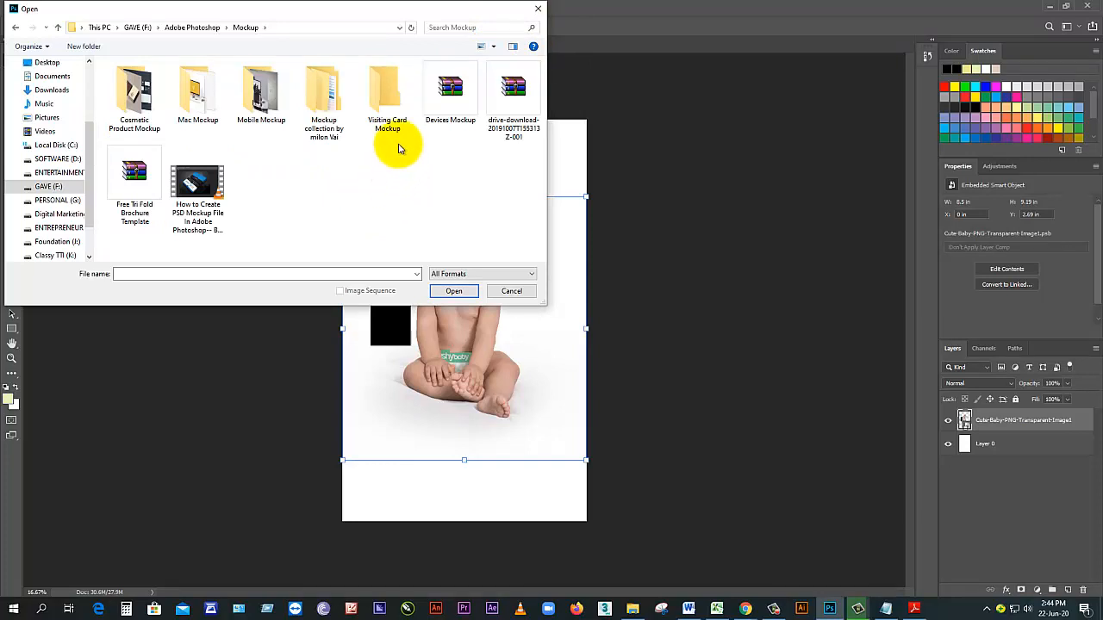
Step: Show the Visiting Card Mockup folder as thumbnails and open the business card mockup file 10.psd
double_click(393, 114)
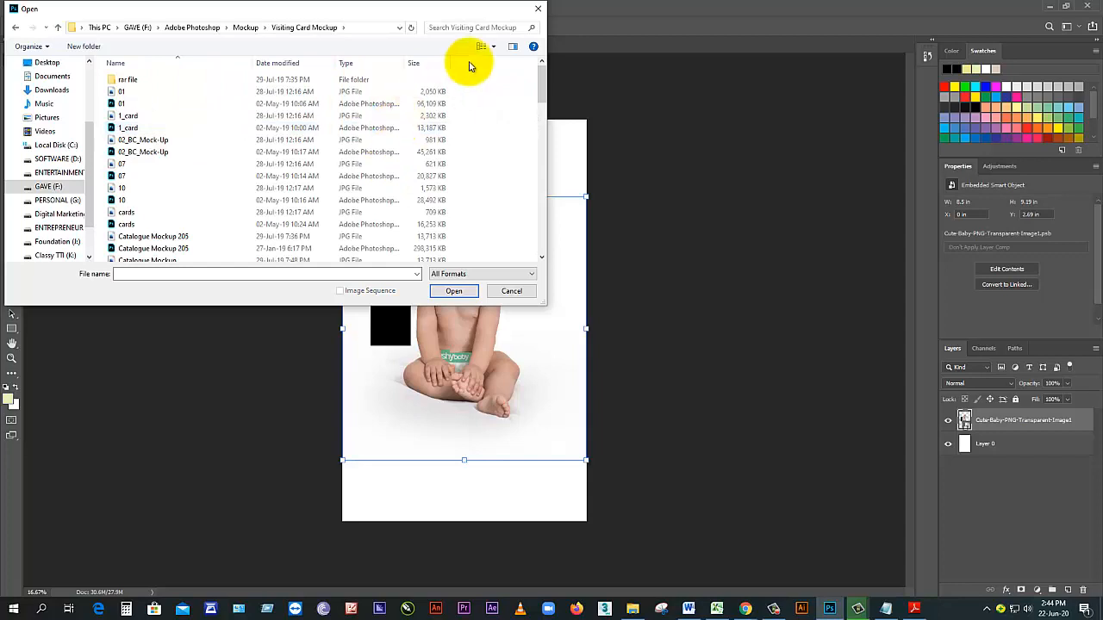
left_click(492, 46)
left_click(510, 33)
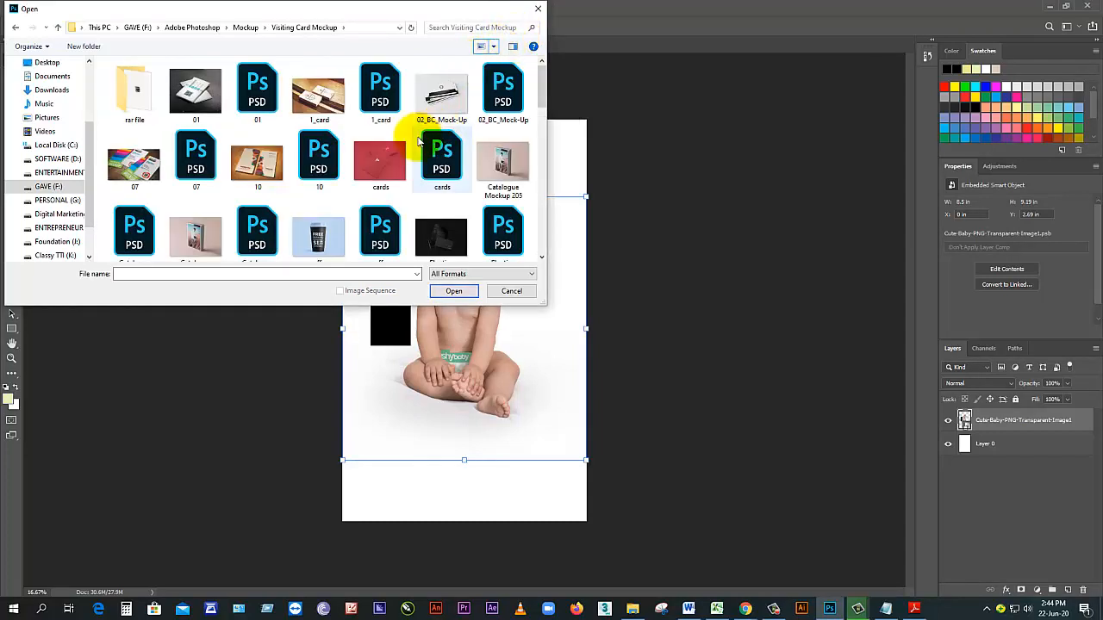
left_click(319, 159)
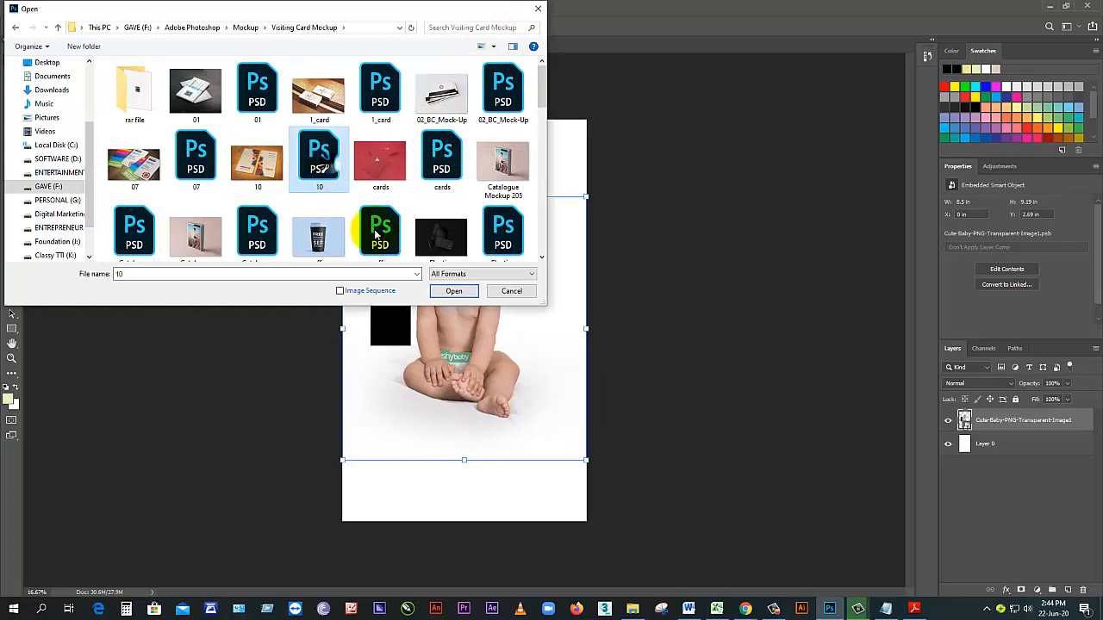
left_click(453, 291)
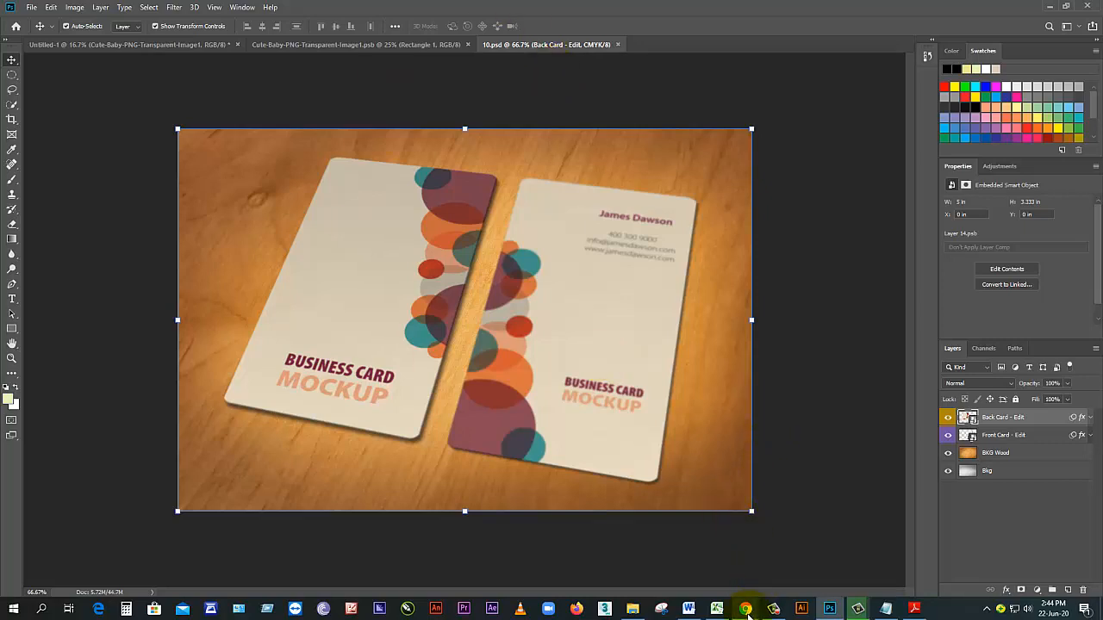
Step: Stop sharing the window in the Meet call, switch to Chrome and close the participant list there
mouse_move(746, 610)
left_click(770, 580)
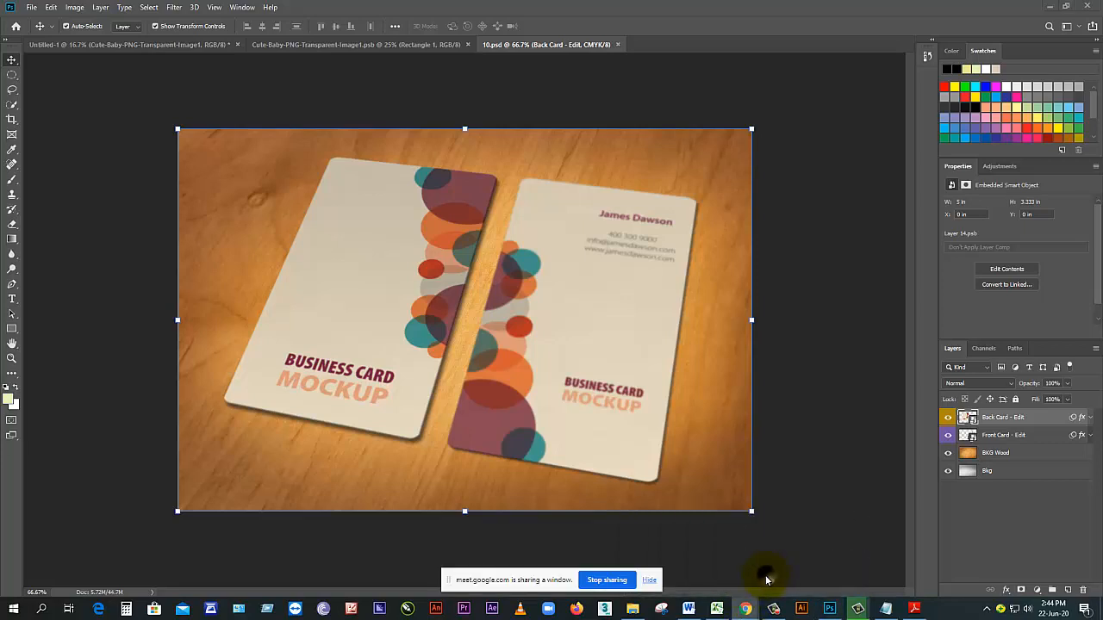
left_click(617, 583)
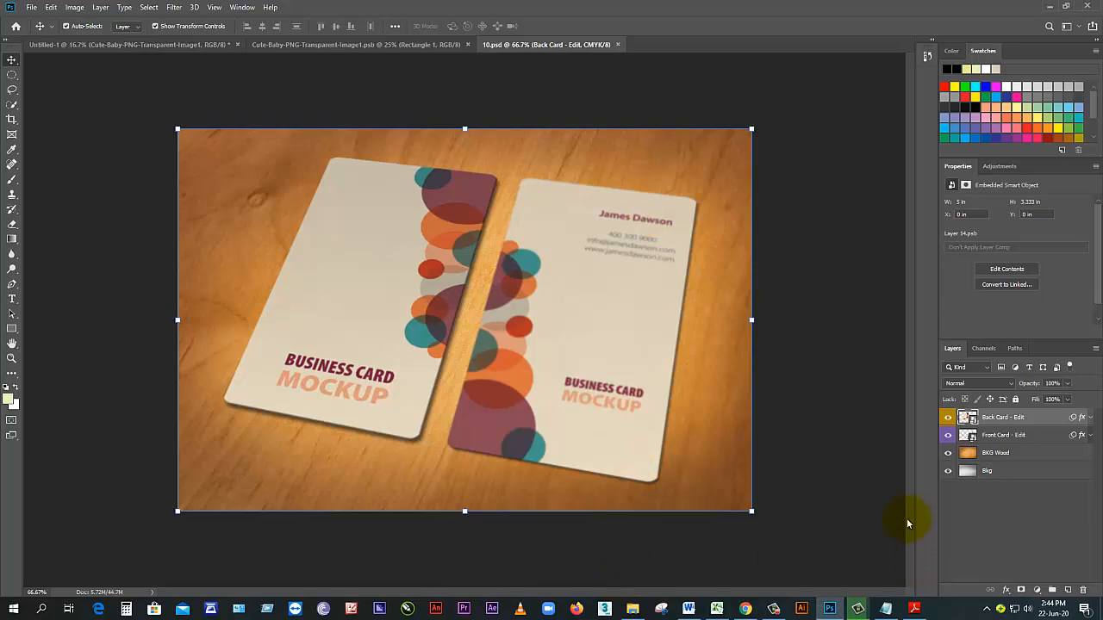
left_click(746, 608)
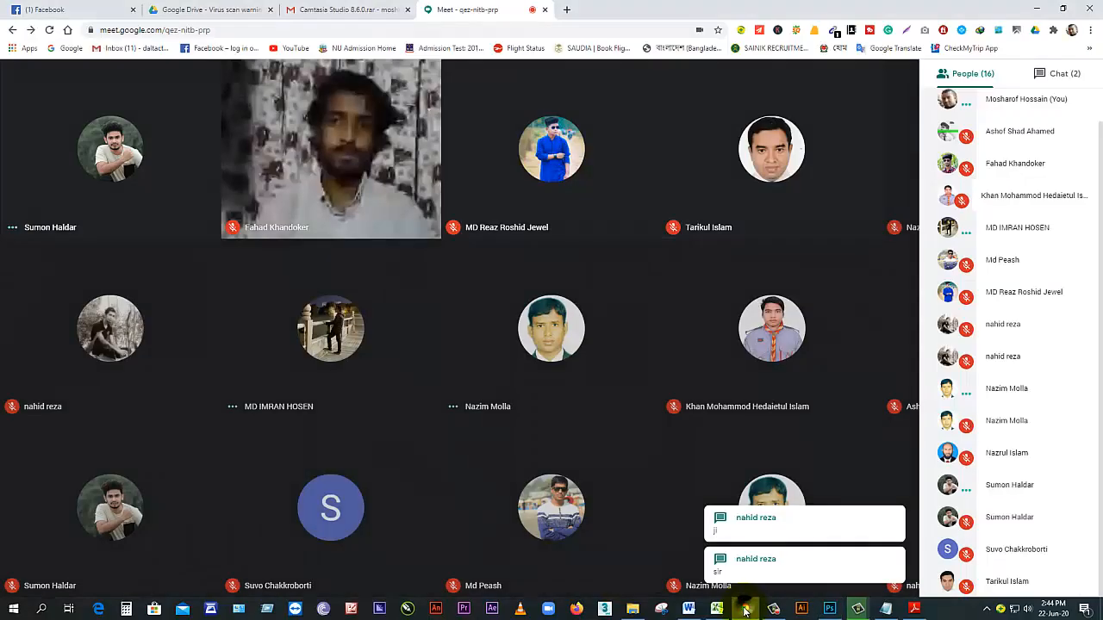
left_click(885, 474)
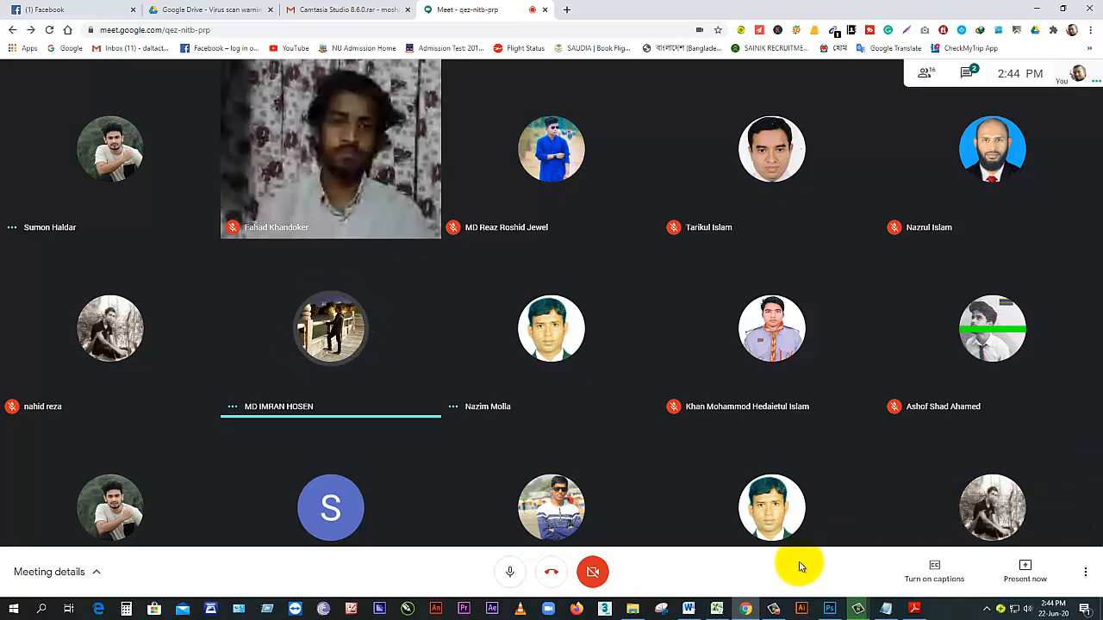
Step: Snip the Meet participant grid with Snipping Tool, save it as JPEG 07 in the GD-2 attendance folder, and close the tool
left_click(662, 609)
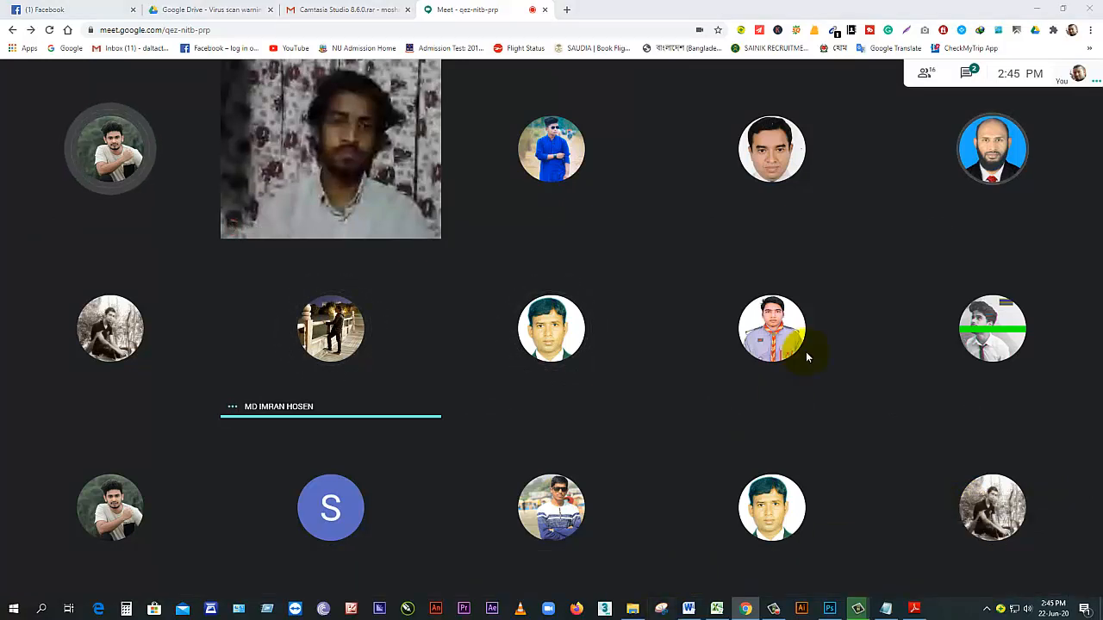
left_click(888, 500)
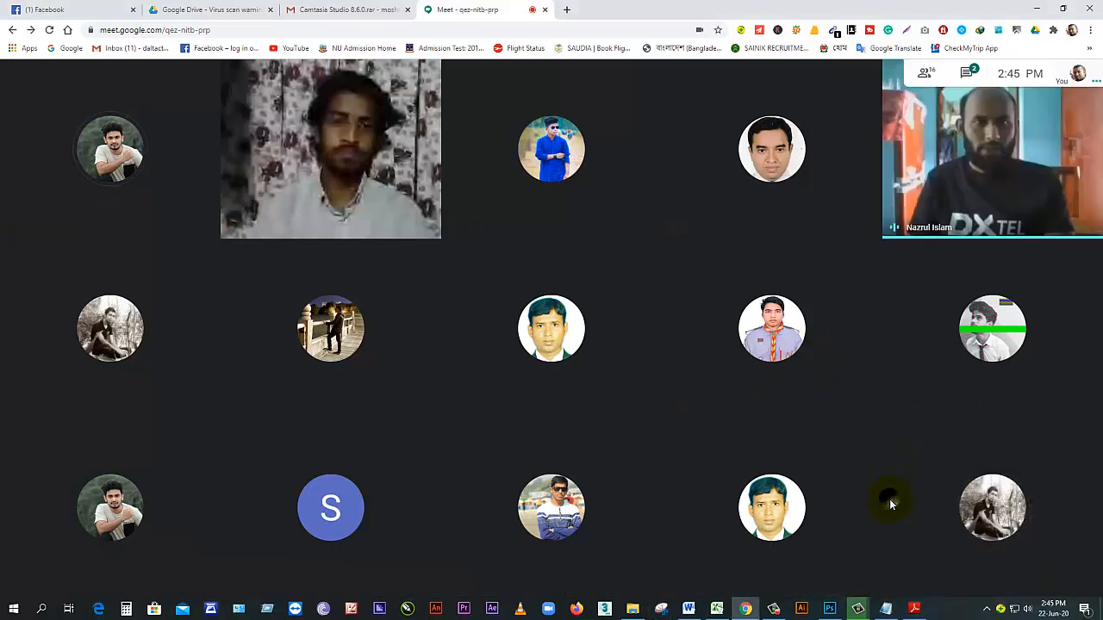
left_click_drag(11, 61, 1067, 484)
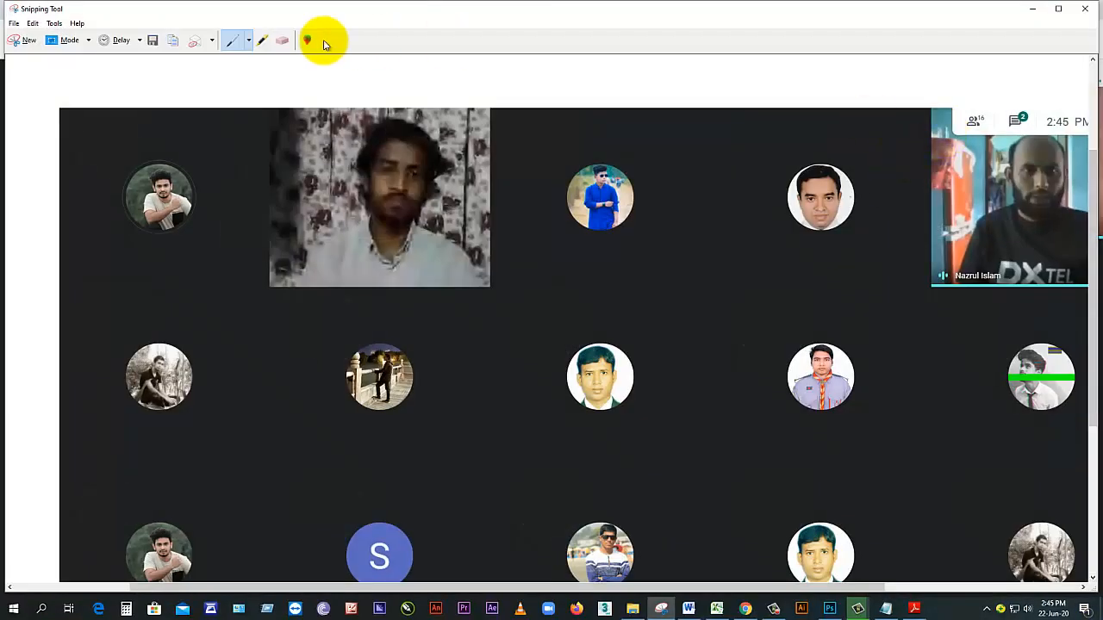
left_click(153, 41)
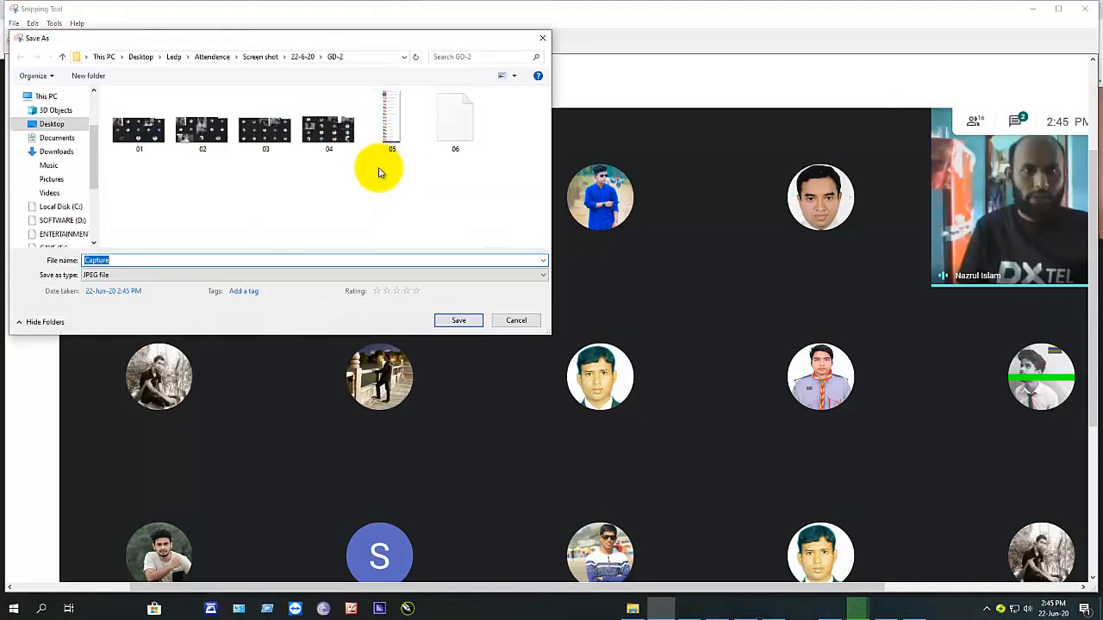
type("07")
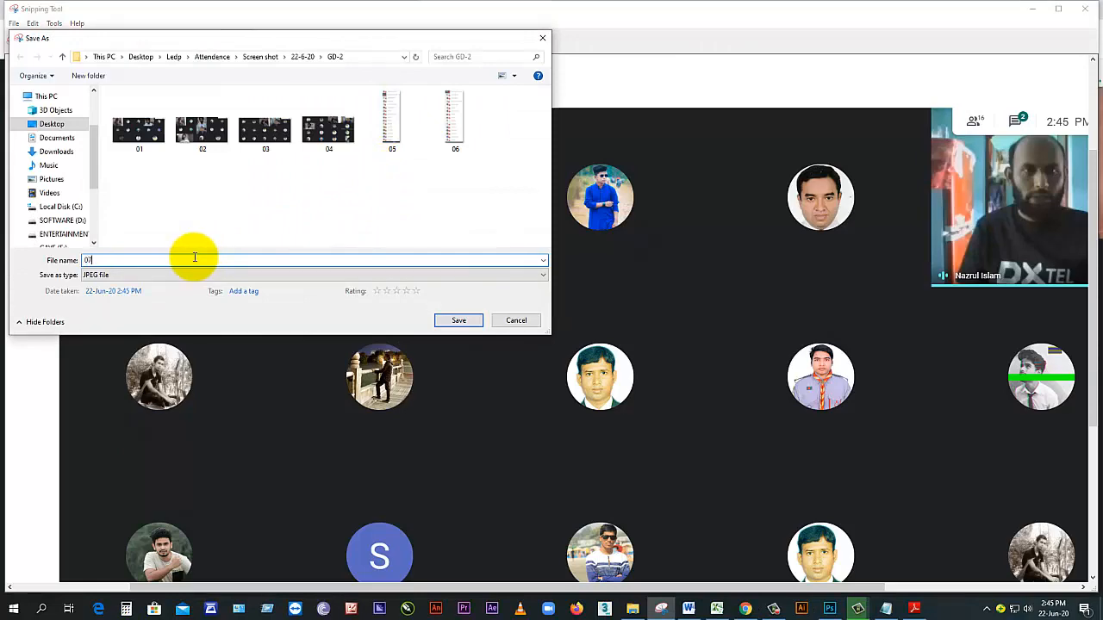
left_click(457, 319)
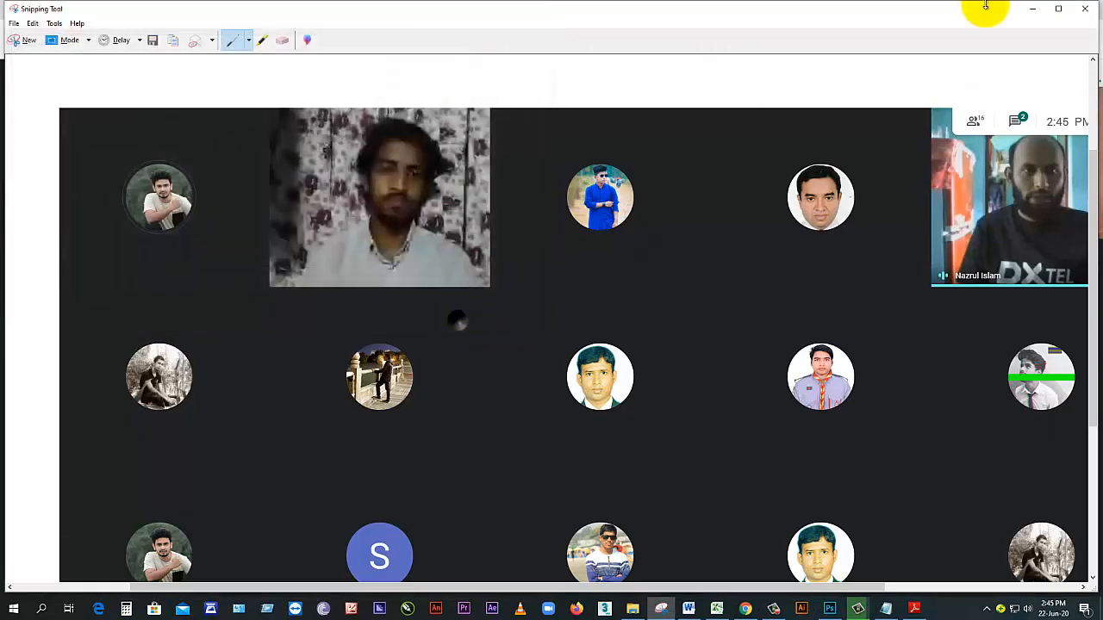
left_click(1084, 8)
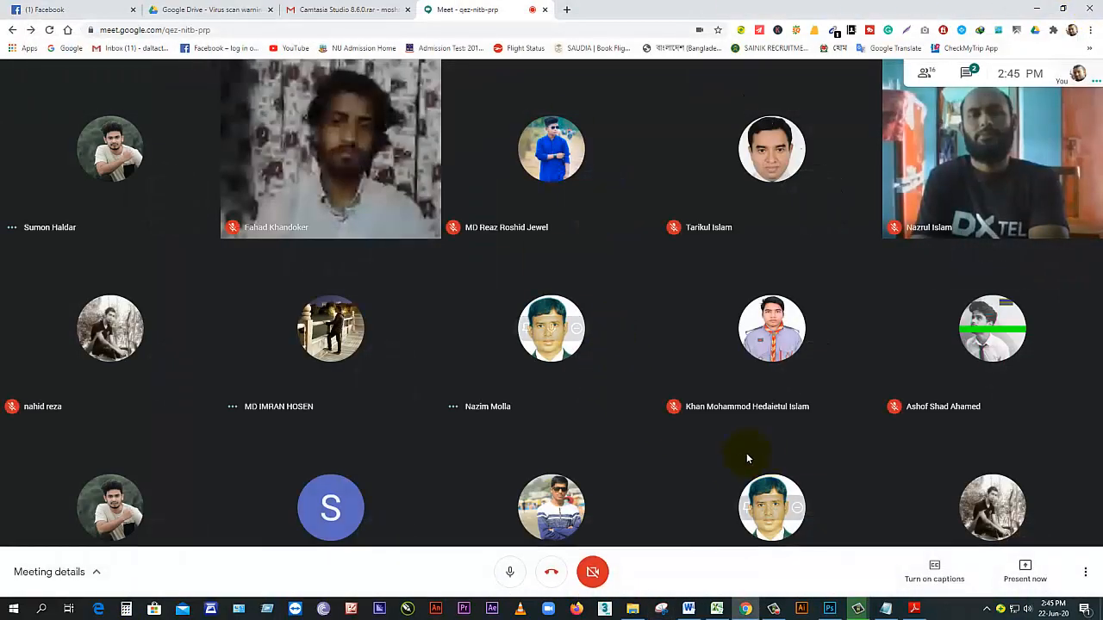
Step: Present the Photoshop window showing 10.psd in the Meet call
left_click(1033, 573)
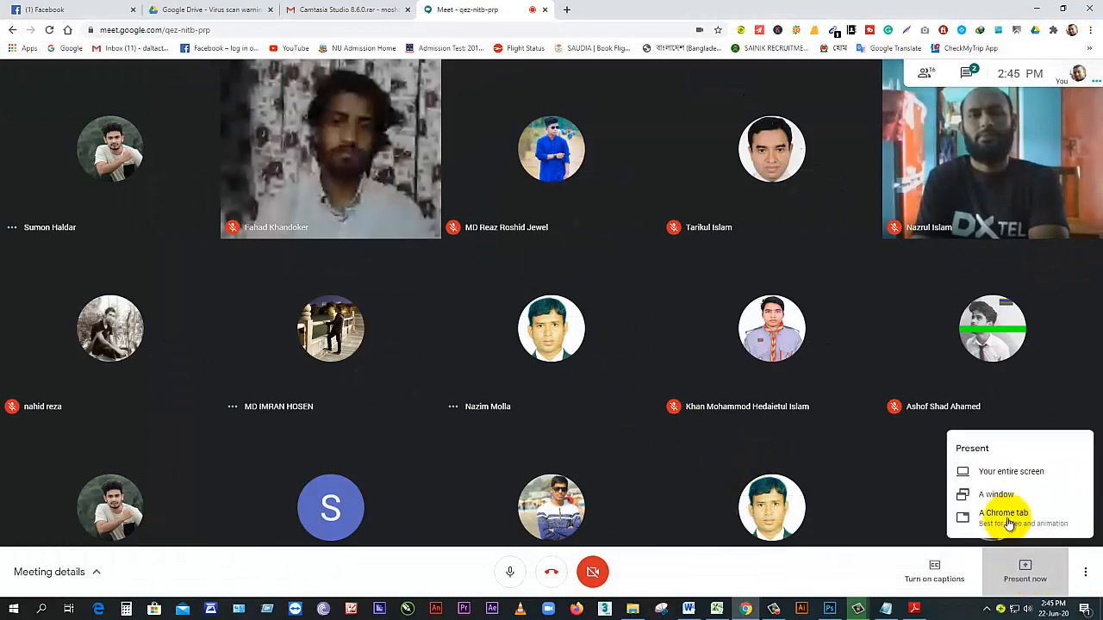
left_click(1001, 513)
left_click(541, 134)
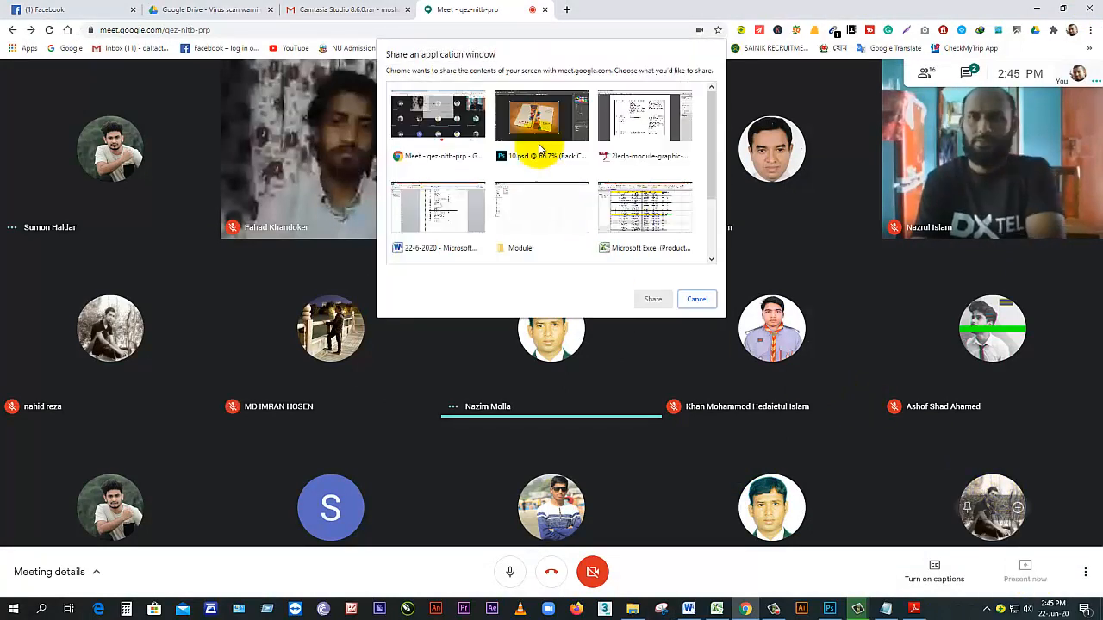
left_click(651, 299)
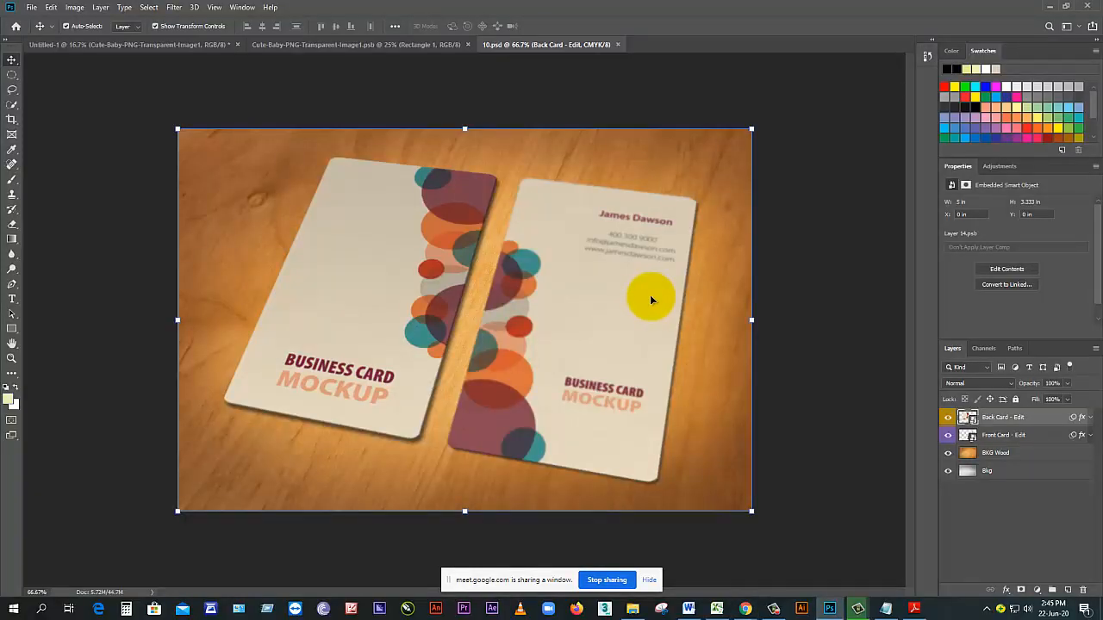
Step: Check the screen recorder's running duration, minimize it again and hide the Meet window-sharing notice
left_click(775, 609)
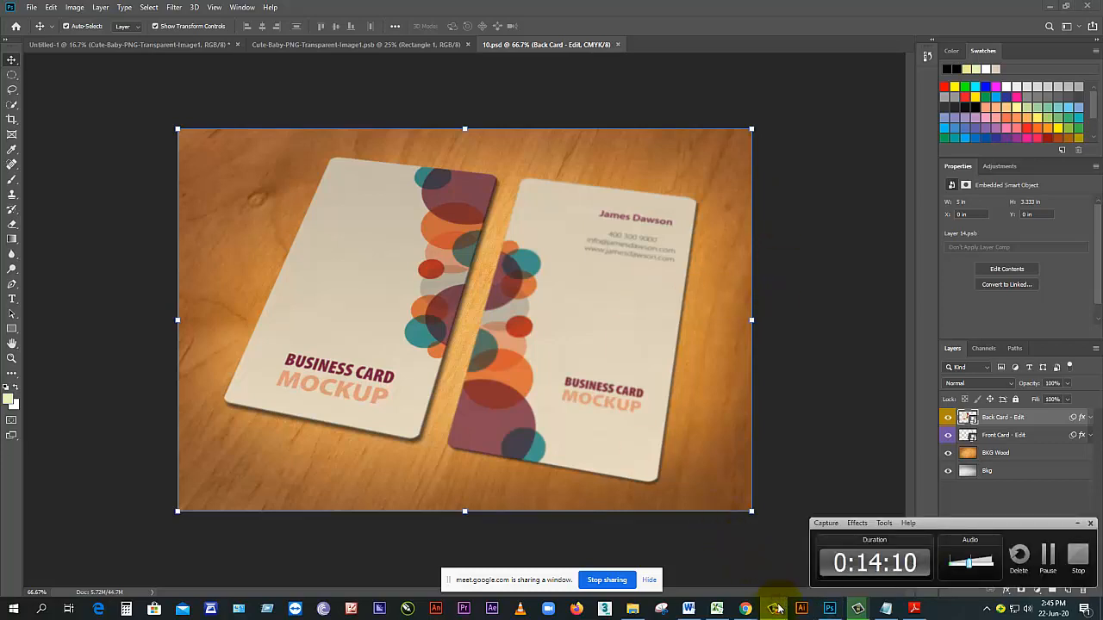
left_click(683, 360)
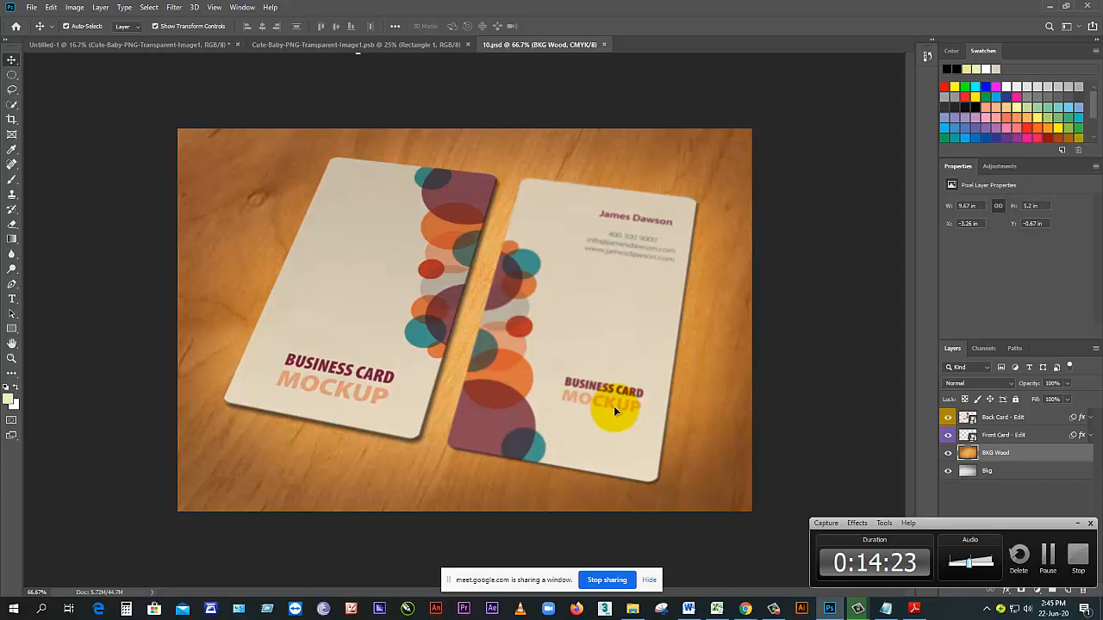
left_click(1077, 523)
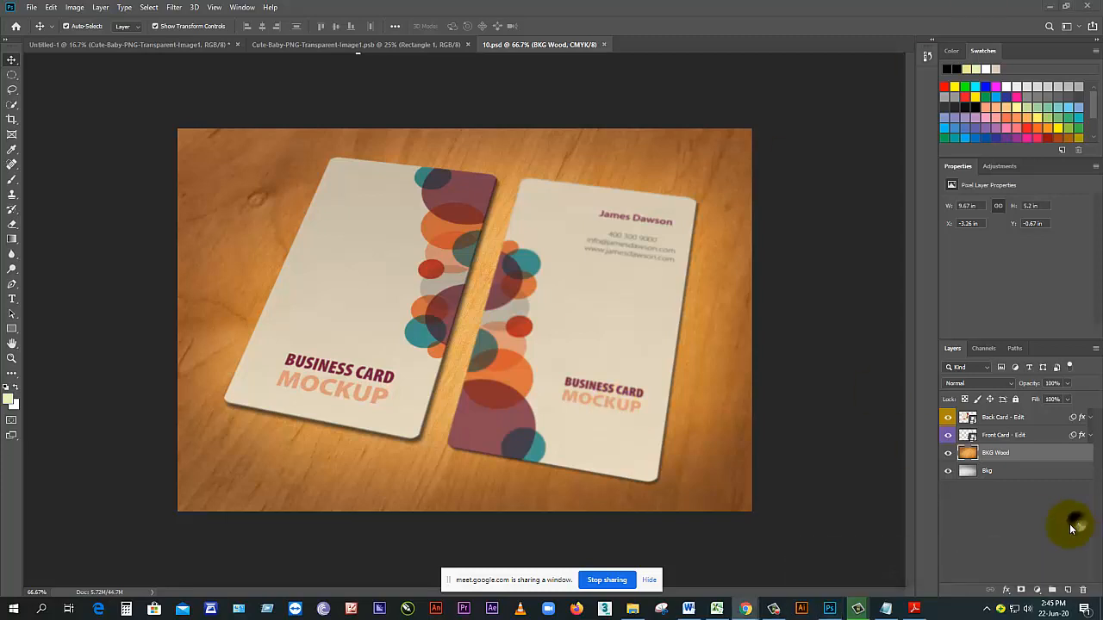
left_click(659, 584)
left_click(688, 450)
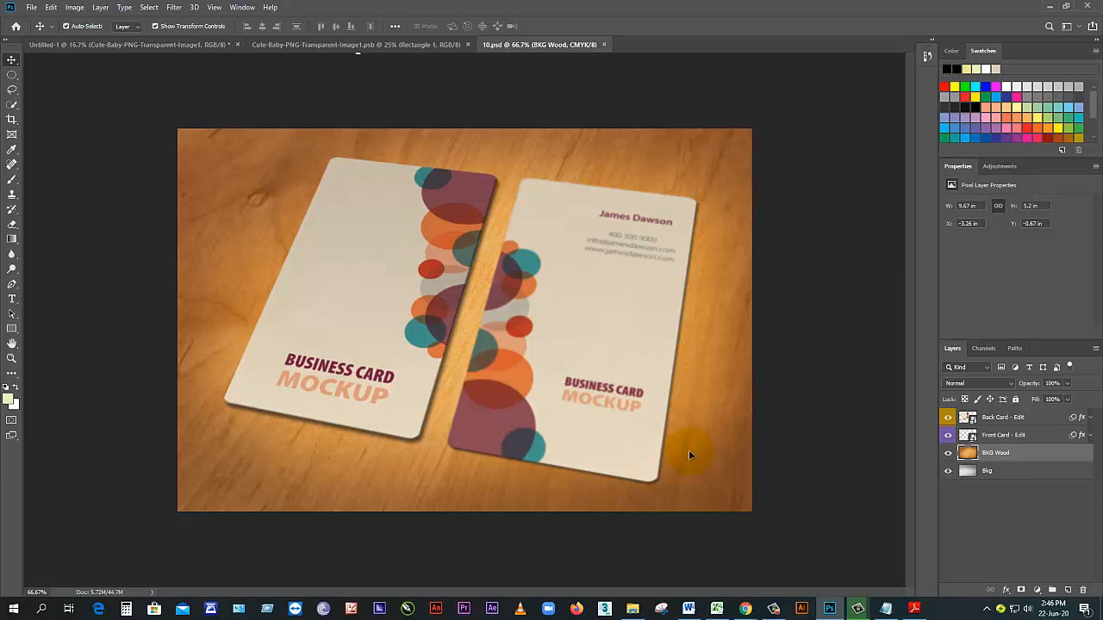
Step: Toggle the visibility of the Front Card - Edit and Back Card - Edit layers off and on to identify each card
left_click(1014, 435)
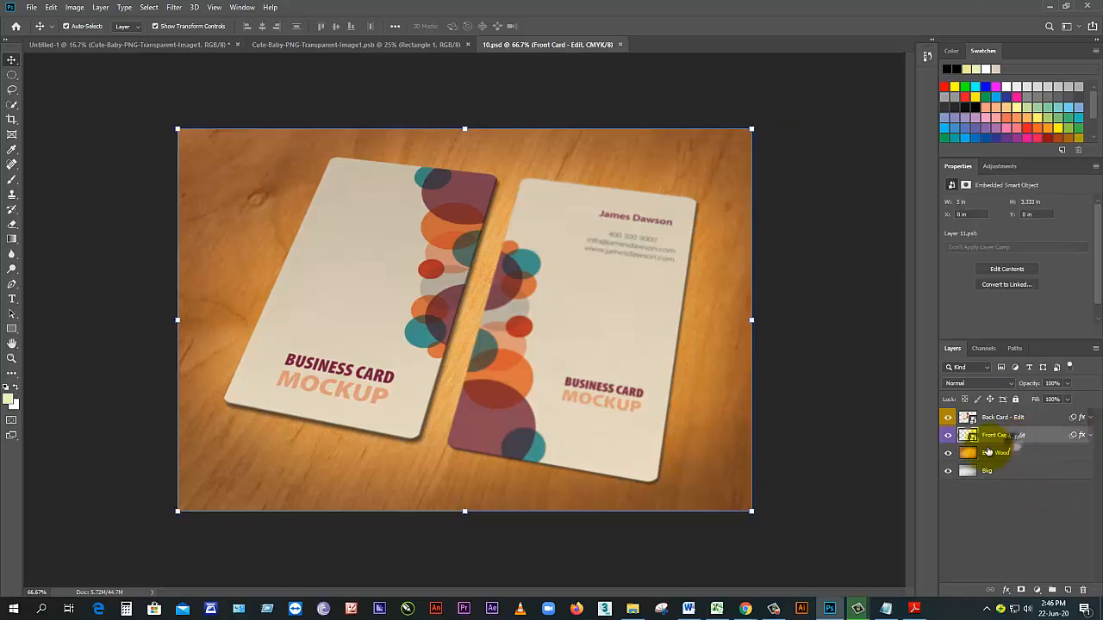
left_click(948, 439)
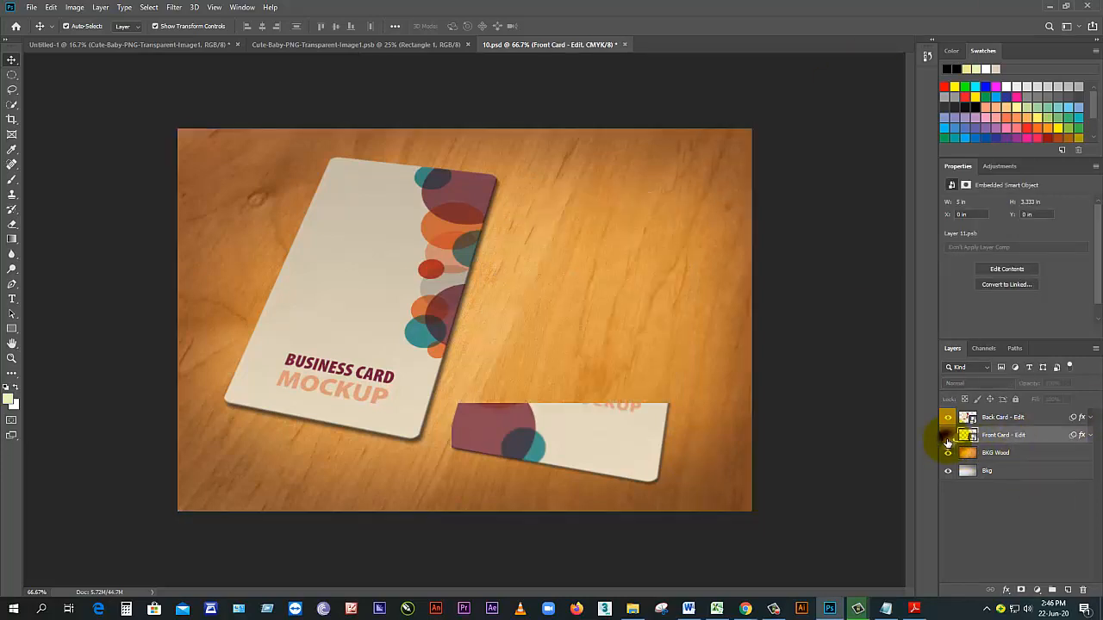
left_click(948, 437)
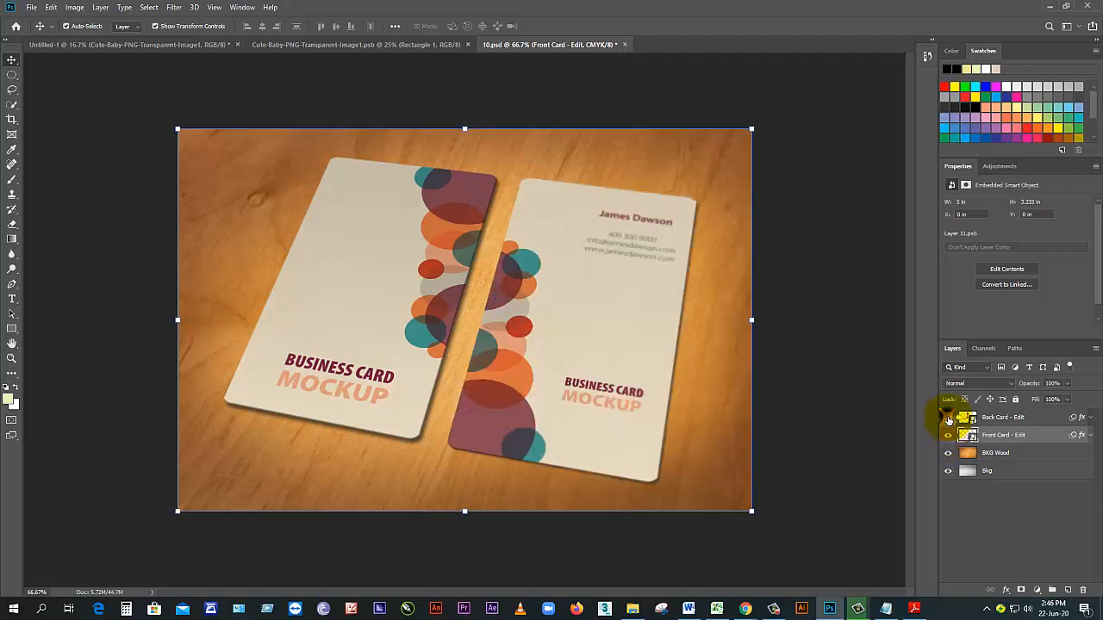
left_click(948, 417)
left_click(947, 417)
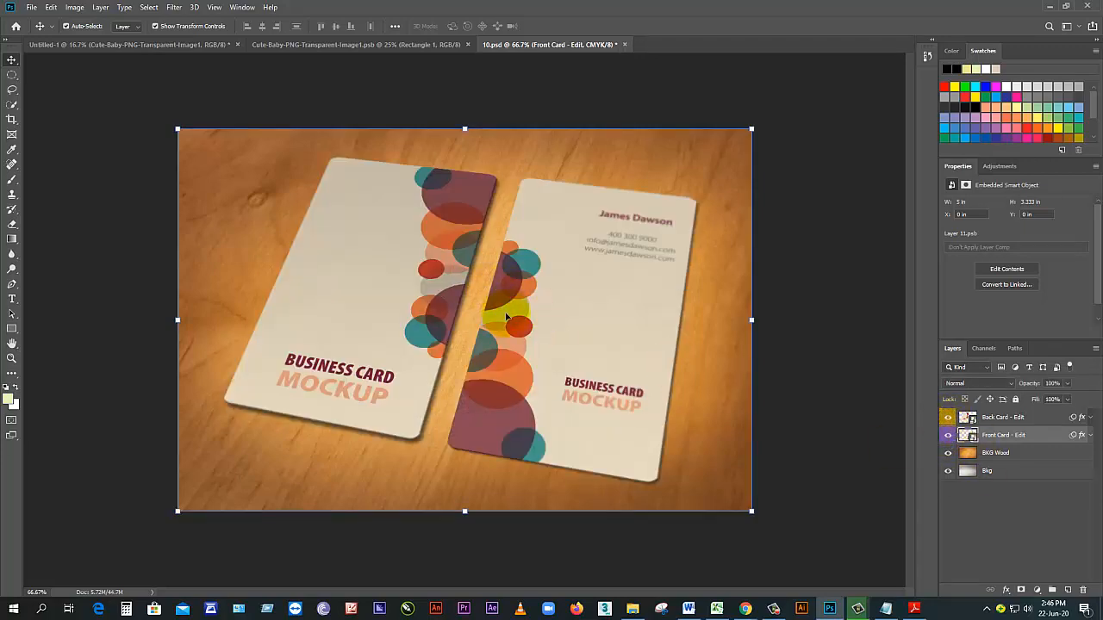
Step: Open the contents of the Front Card - Edit smart object and compare the flat design with the card in 10.psd
double_click(966, 436)
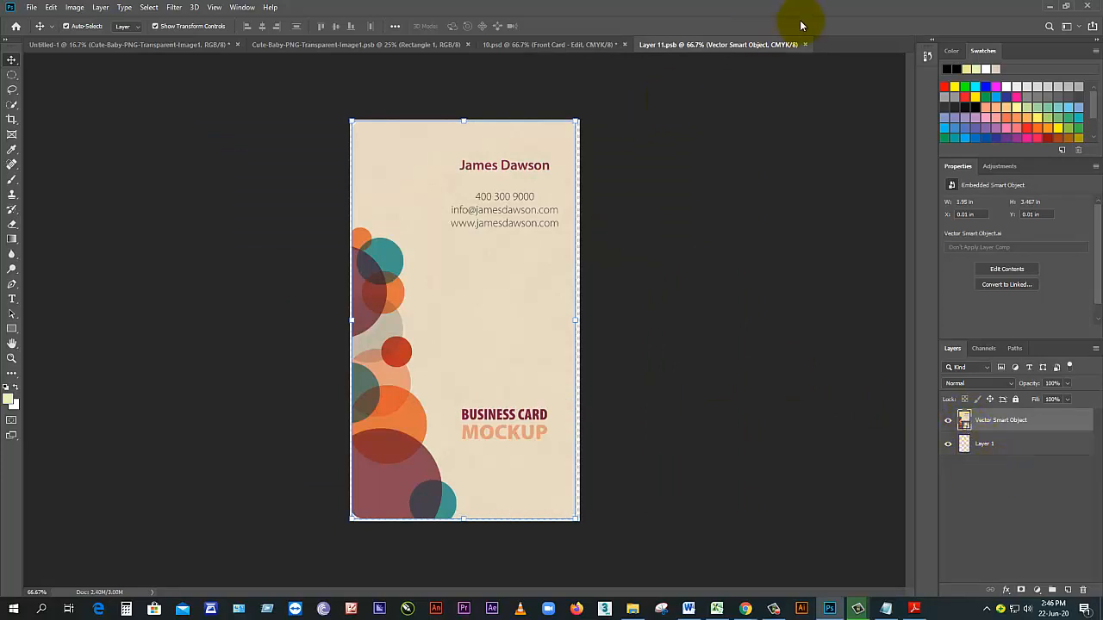
left_click(805, 45)
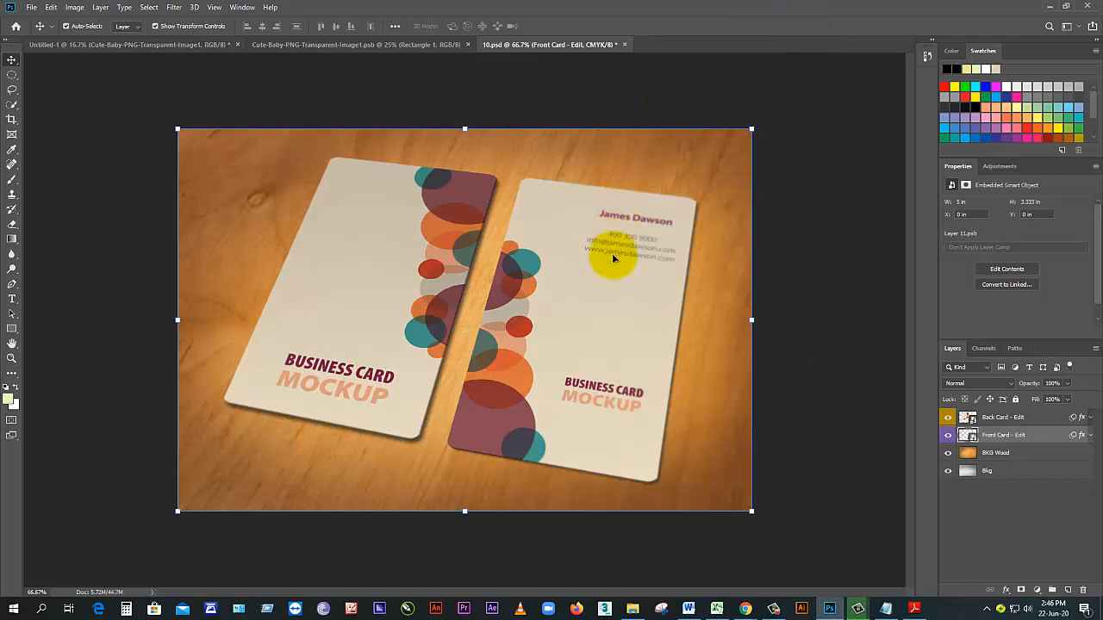
double_click(1000, 435)
double_click(967, 436)
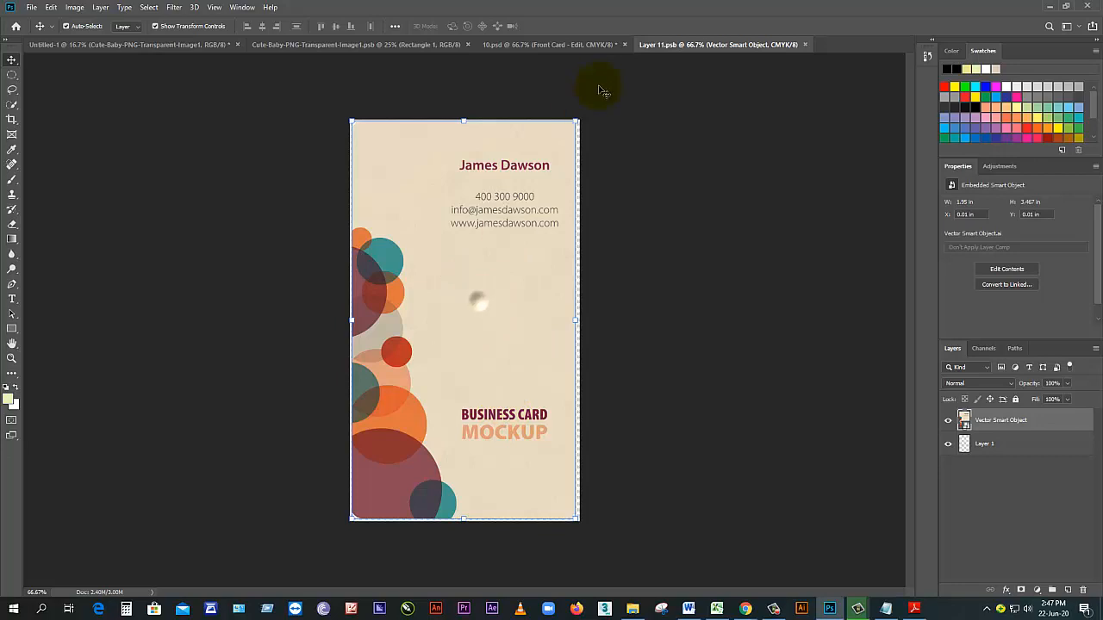
left_click(571, 44)
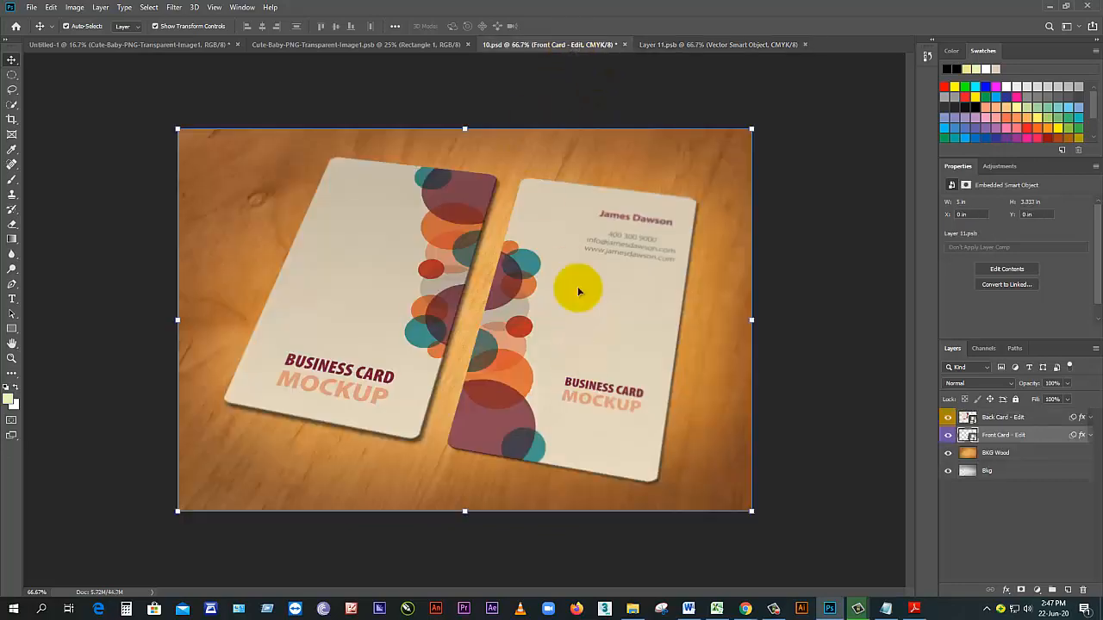
left_click(675, 45)
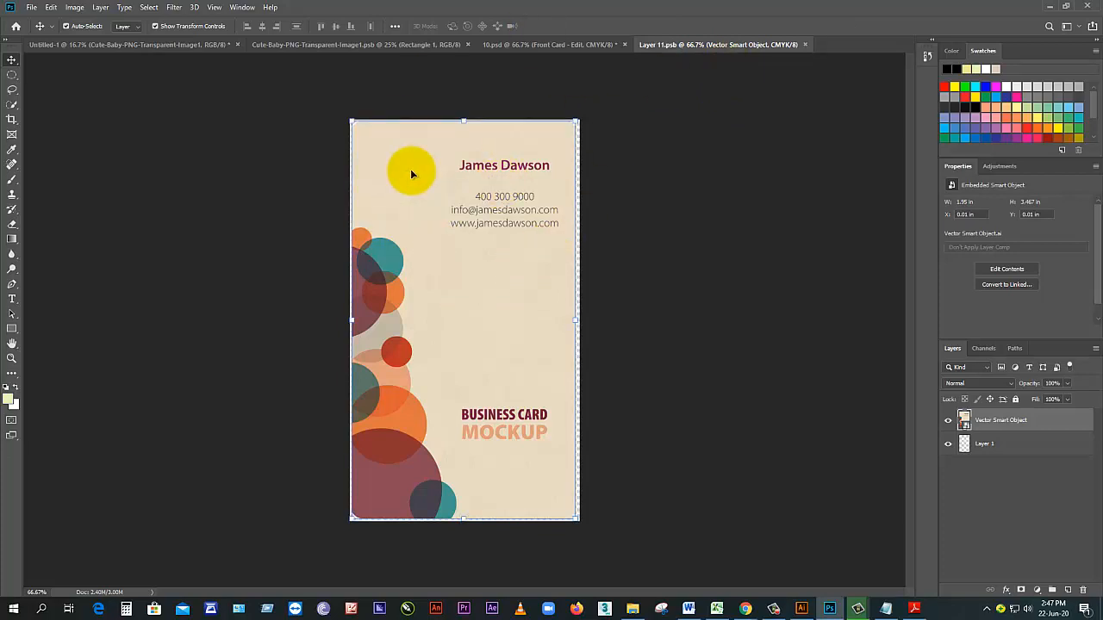
Step: Draw a black rectangle about 171 by 184 px between the contact details and the mockup title, and save the smart object's contents
left_click(12, 329)
left_click_drag(476, 283, 543, 351)
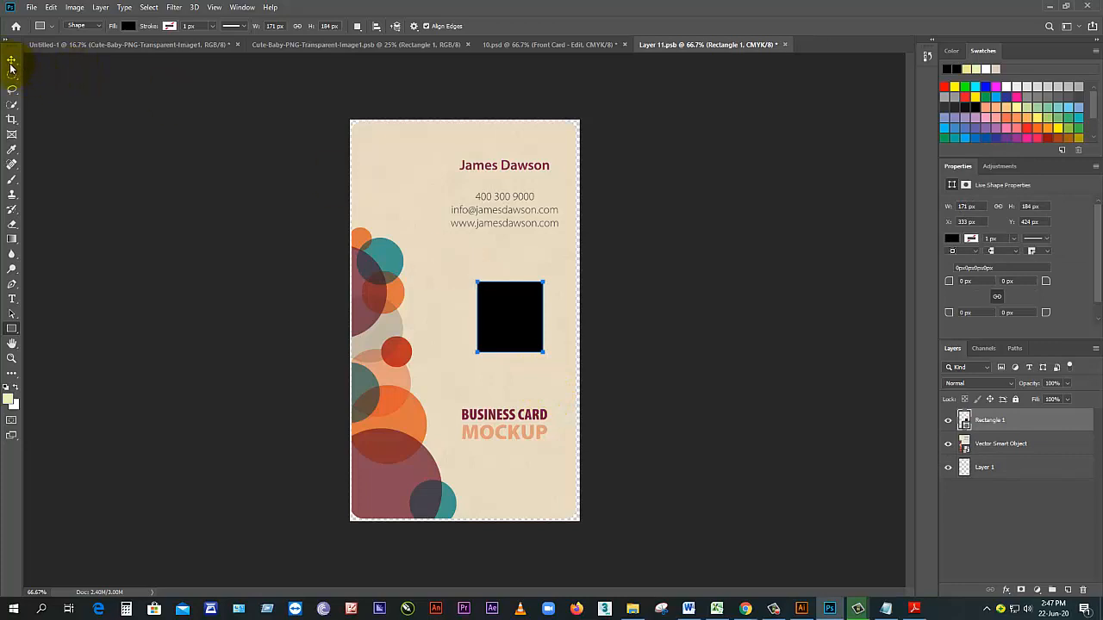
left_click(12, 60)
left_click(413, 229)
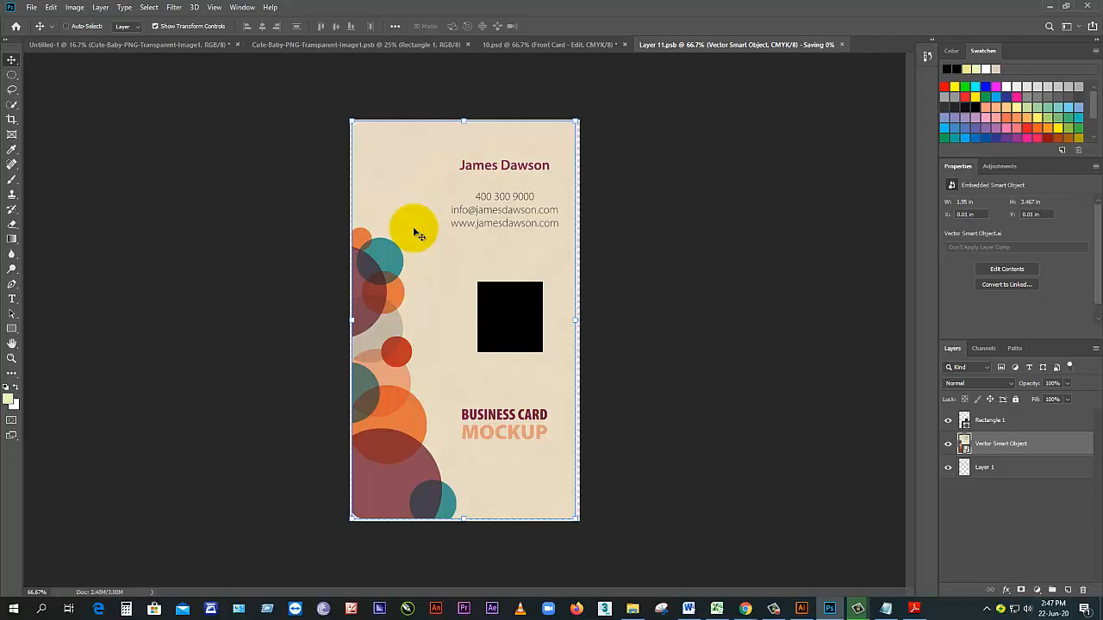
Step: Compare the updated front card in 10.psd with the rectangle in its contents document, Layer 11.psb
left_click(553, 43)
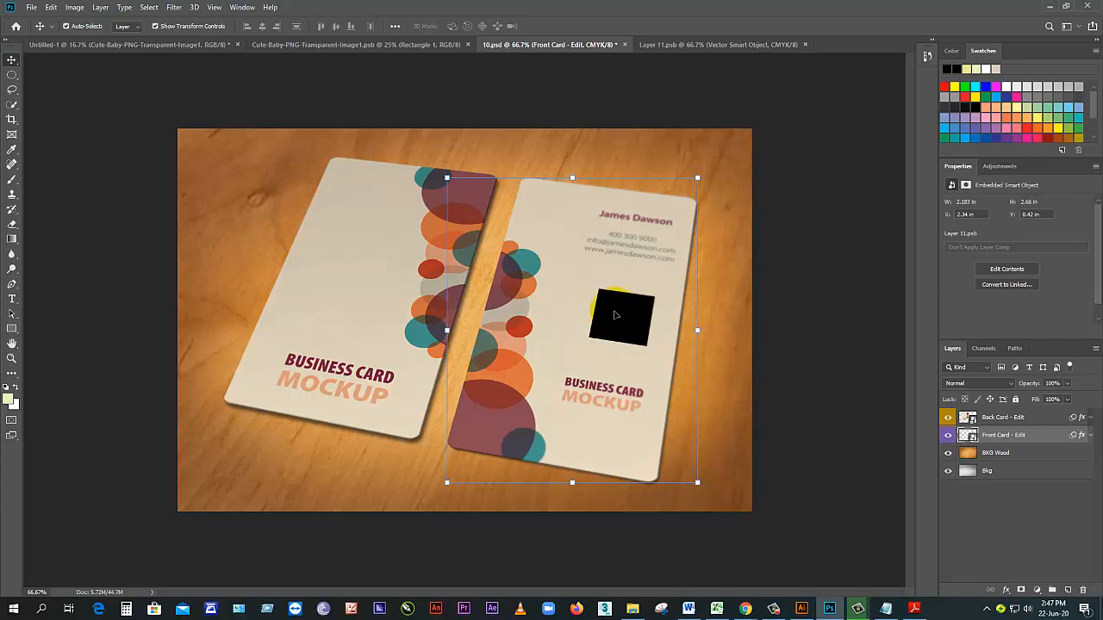
left_click(700, 43)
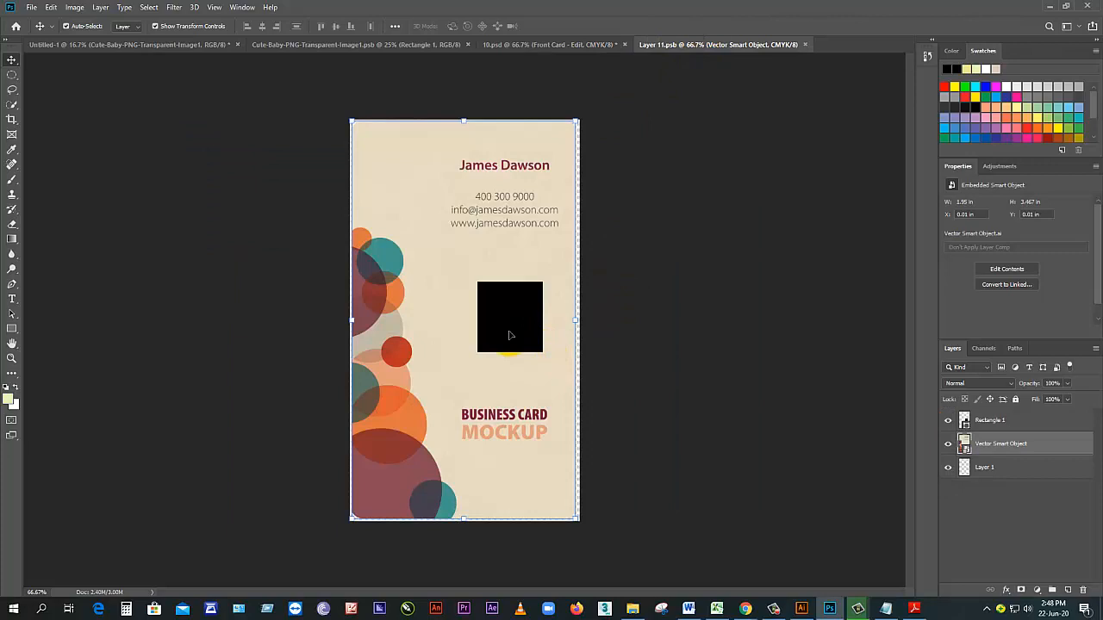
left_click(586, 44)
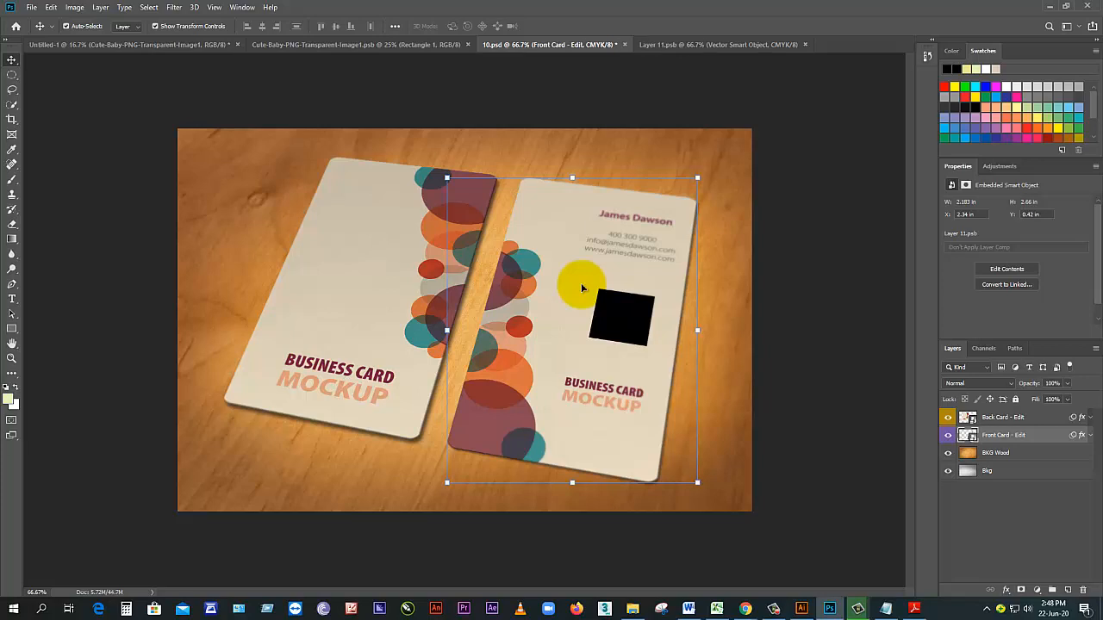
left_click(732, 43)
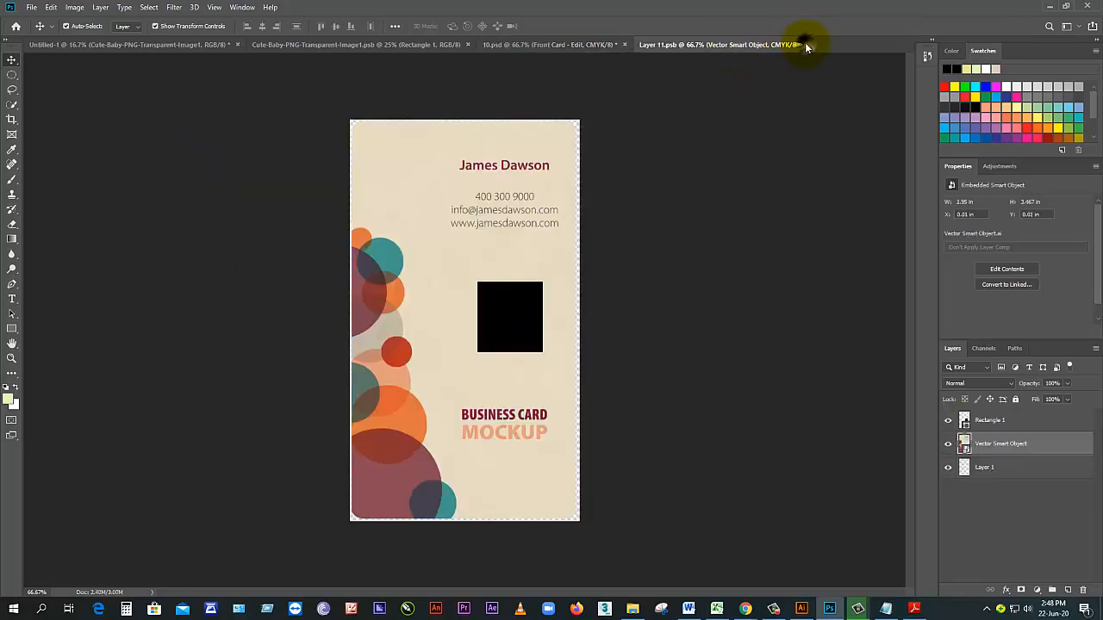
Step: Close Layer 11.psb, 10.psd without saving its changes, and the baby image's contents document
left_click(805, 44)
left_click(626, 44)
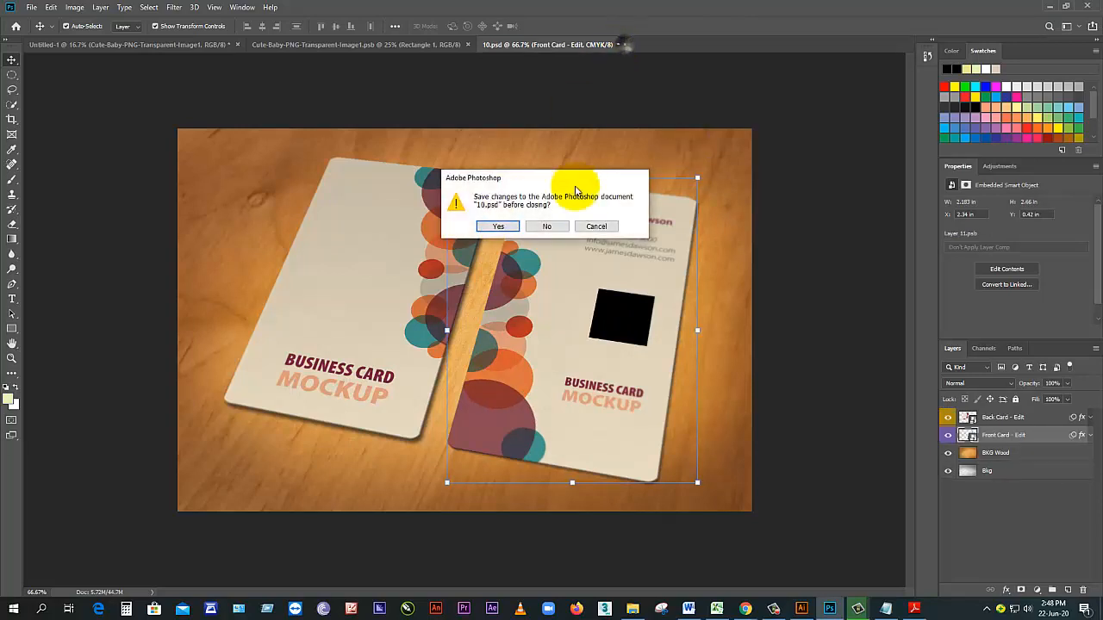
left_click(549, 226)
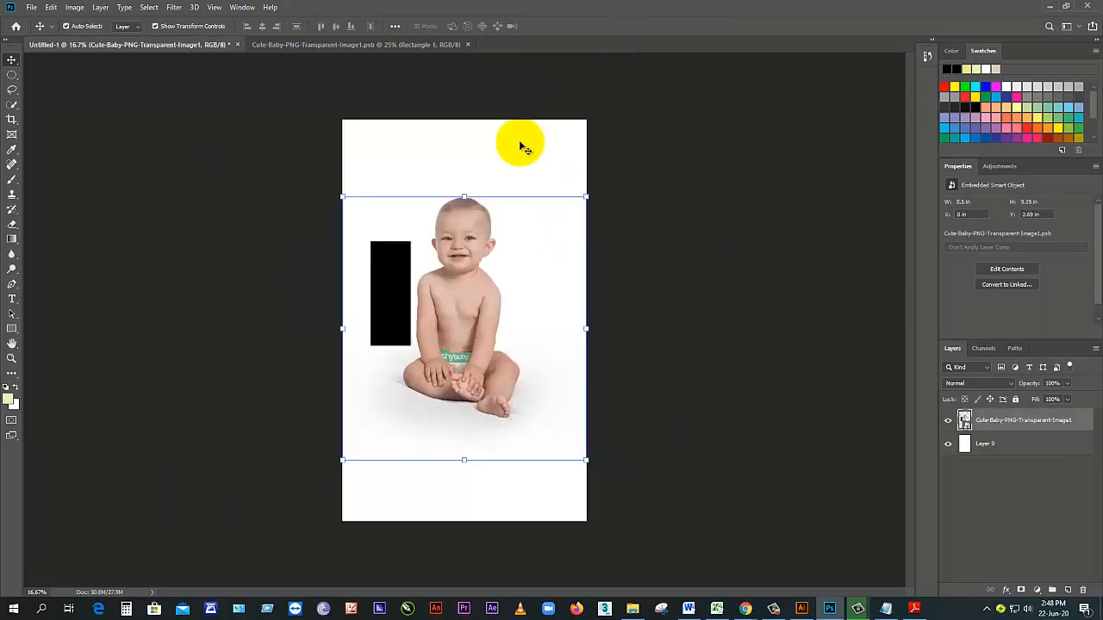
left_click(467, 44)
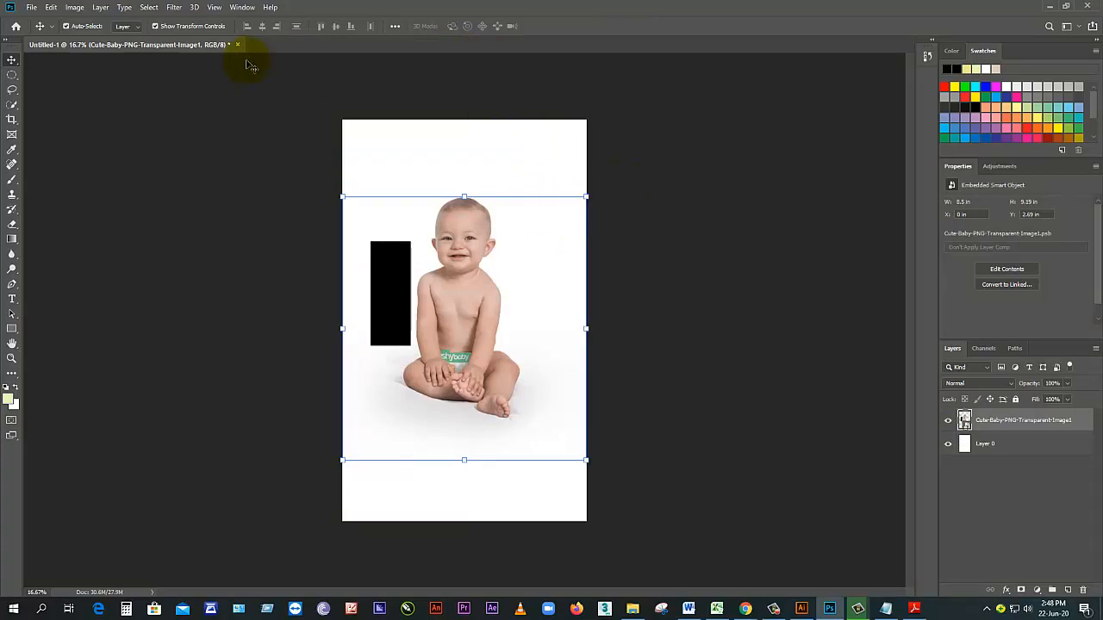
Step: Undo the edits in Untitled-1 back to the original baby smart object without the black rectangle
left_click(216, 46)
left_click(741, 398)
left_click(439, 308)
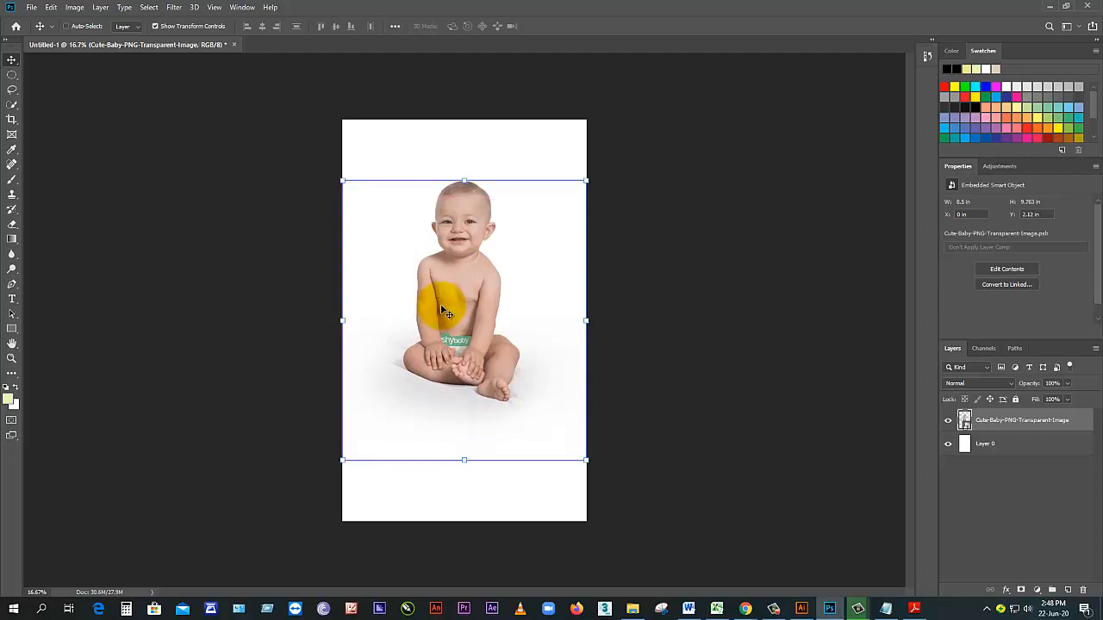
left_click(492, 485)
left_click(475, 333)
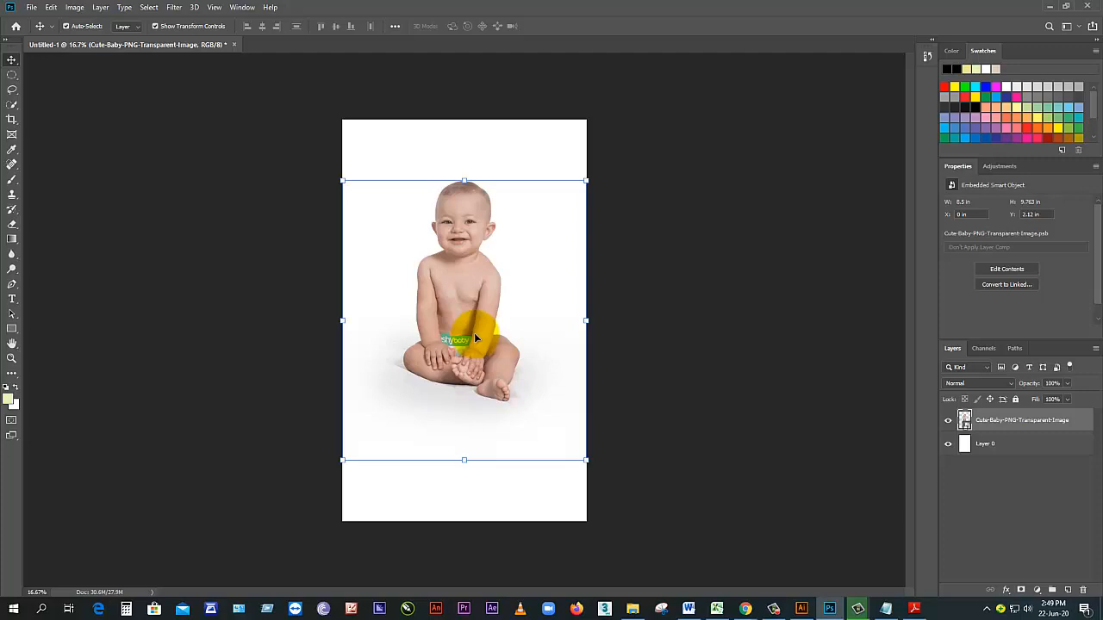
Step: Switch to the Google Meet call in Chrome and stop presenting the screen to the class
mouse_move(746, 609)
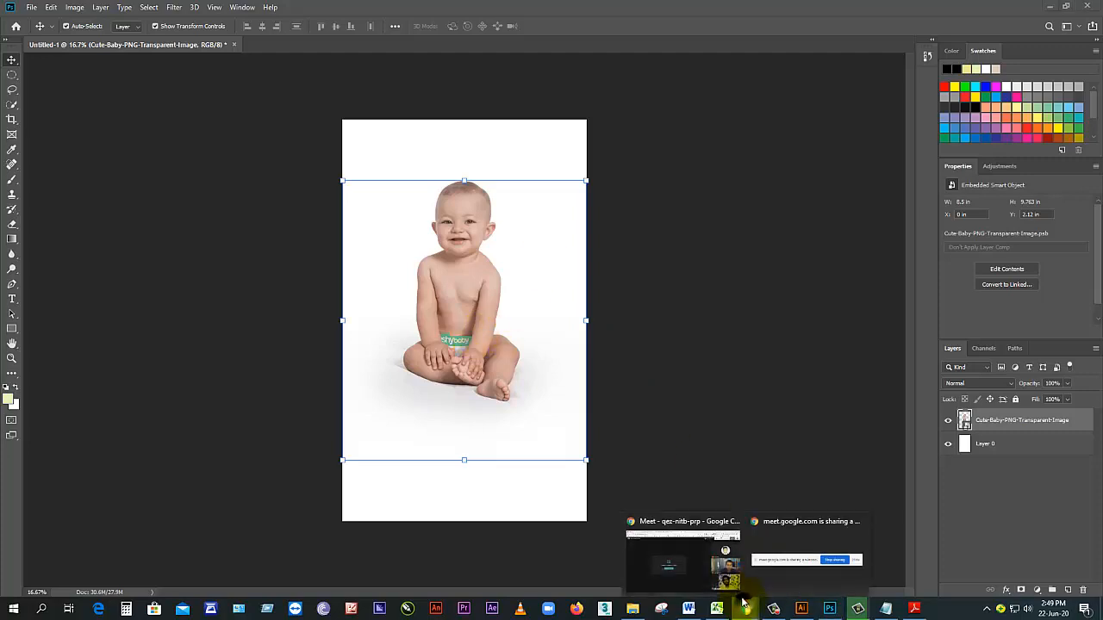
left_click(685, 556)
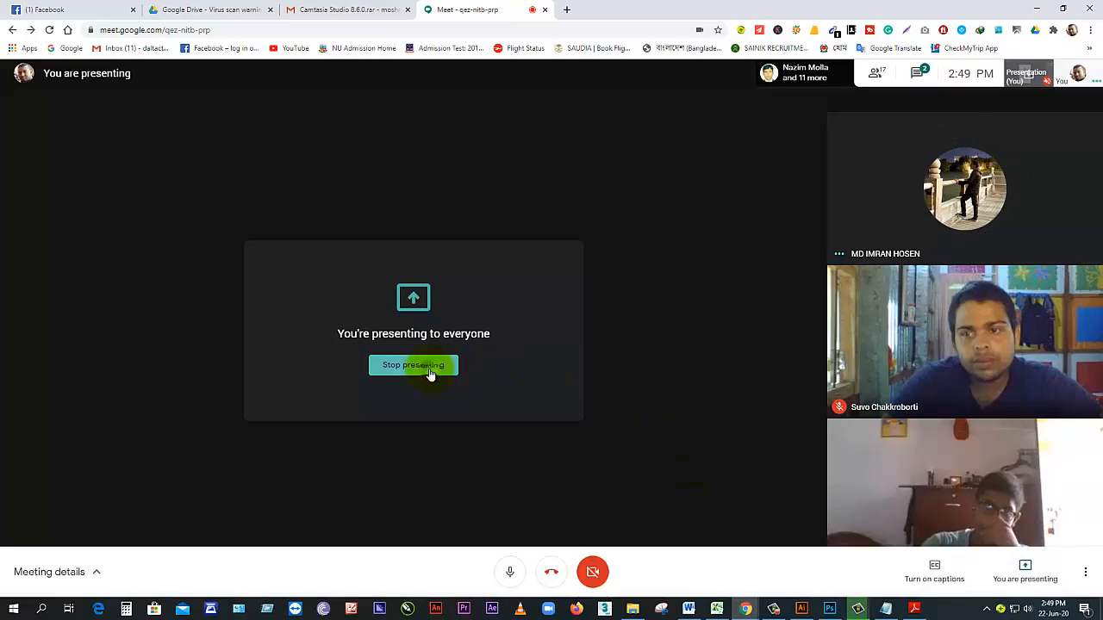
left_click(429, 370)
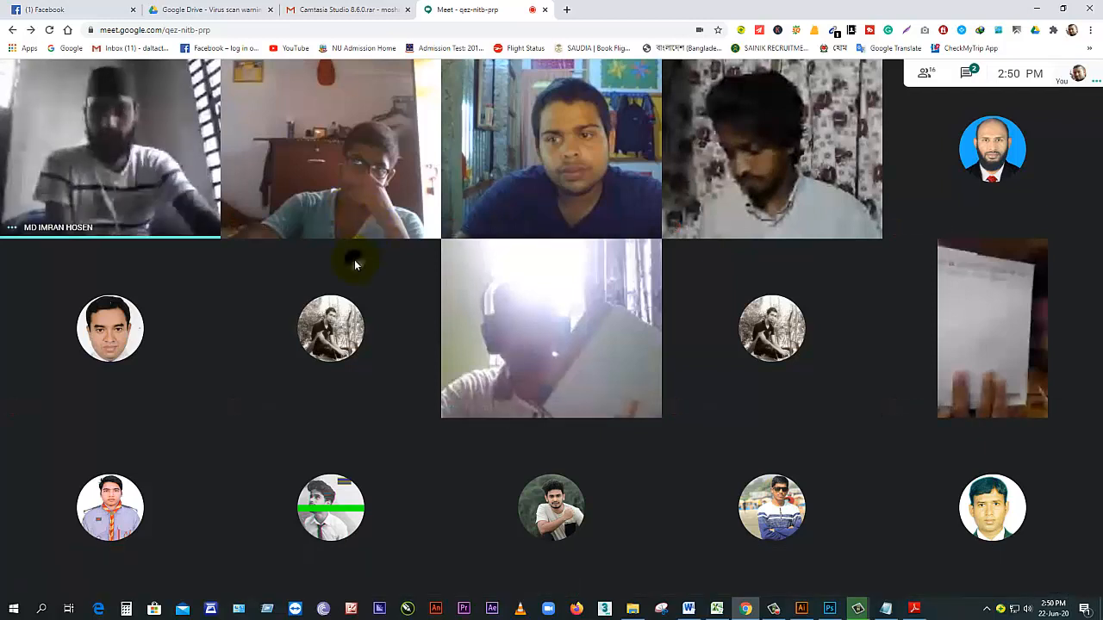
Step: Check who is attending in the meeting's participant list, then hide the list
mouse_move(354, 202)
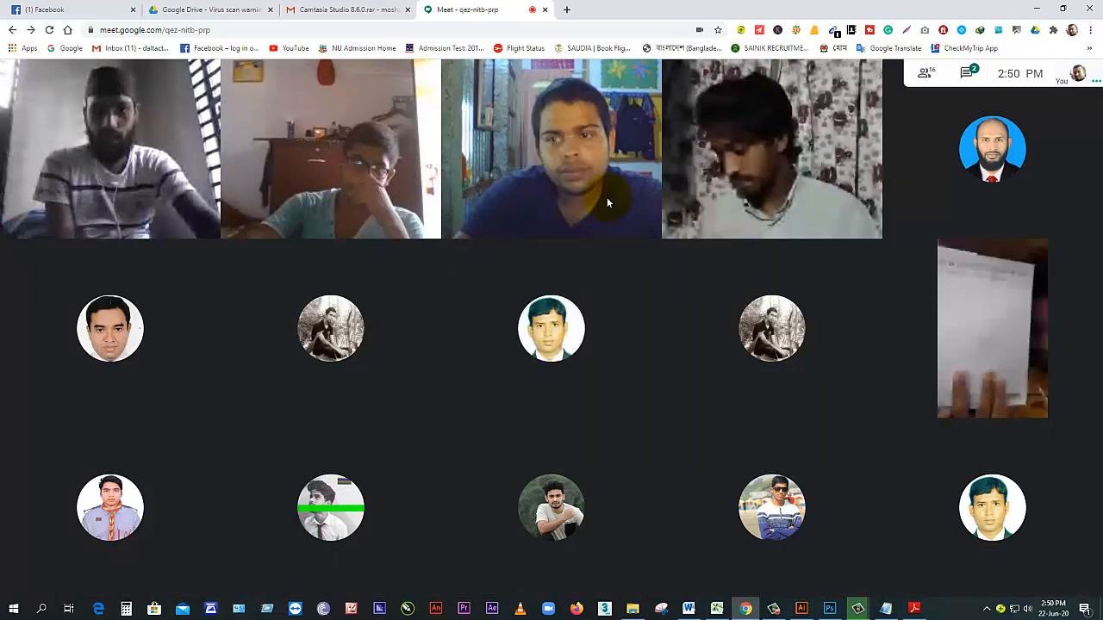
mouse_move(601, 197)
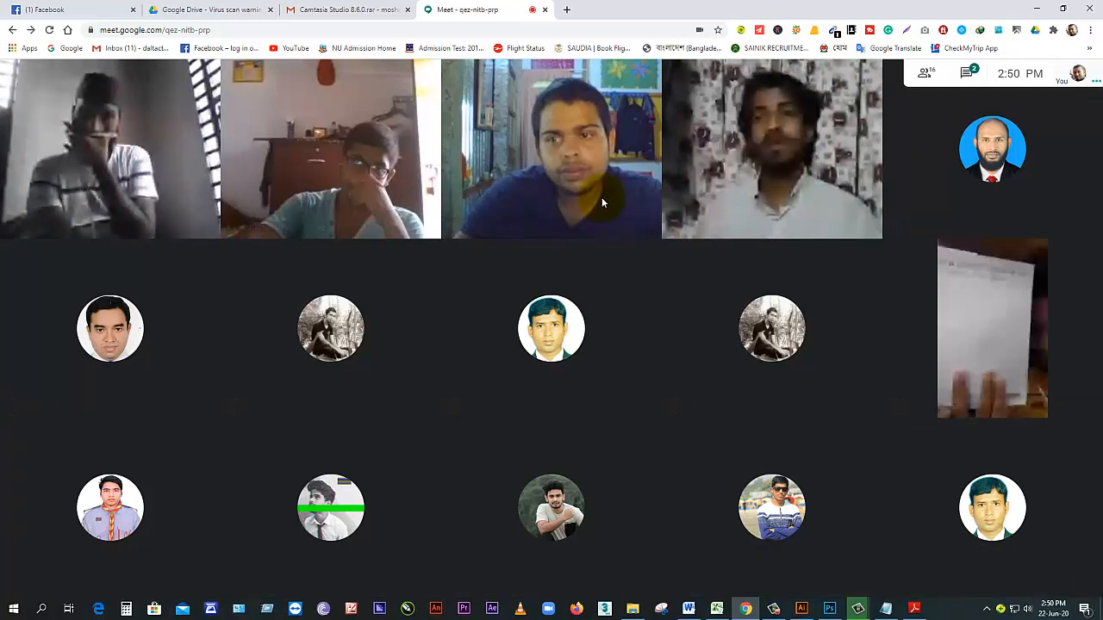
mouse_move(770, 204)
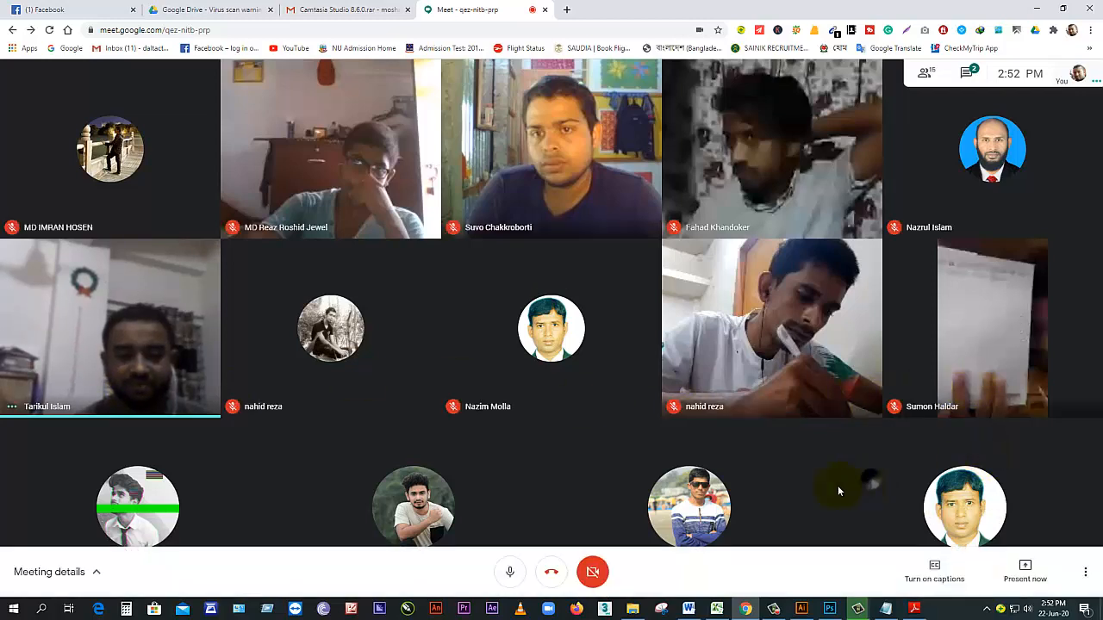
mouse_move(727, 515)
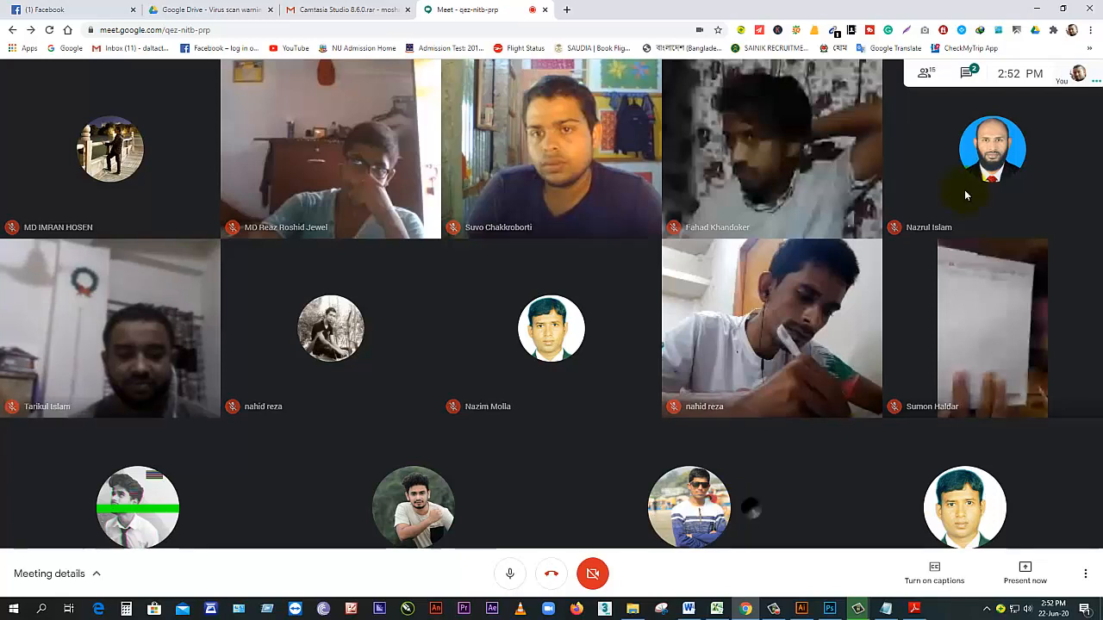
left_click(929, 78)
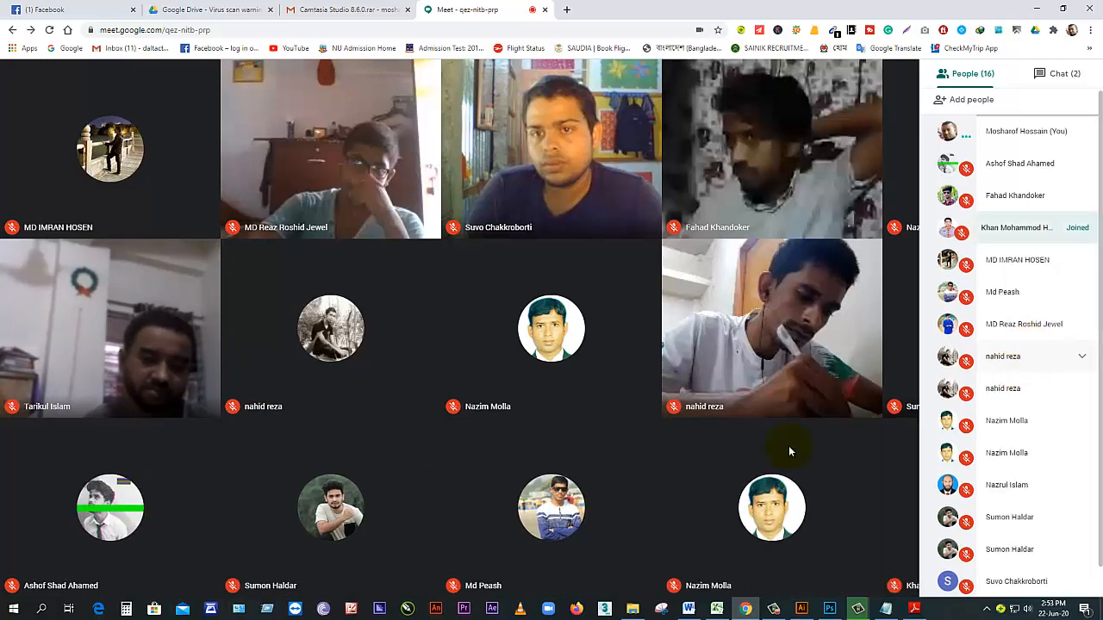
left_click(687, 463)
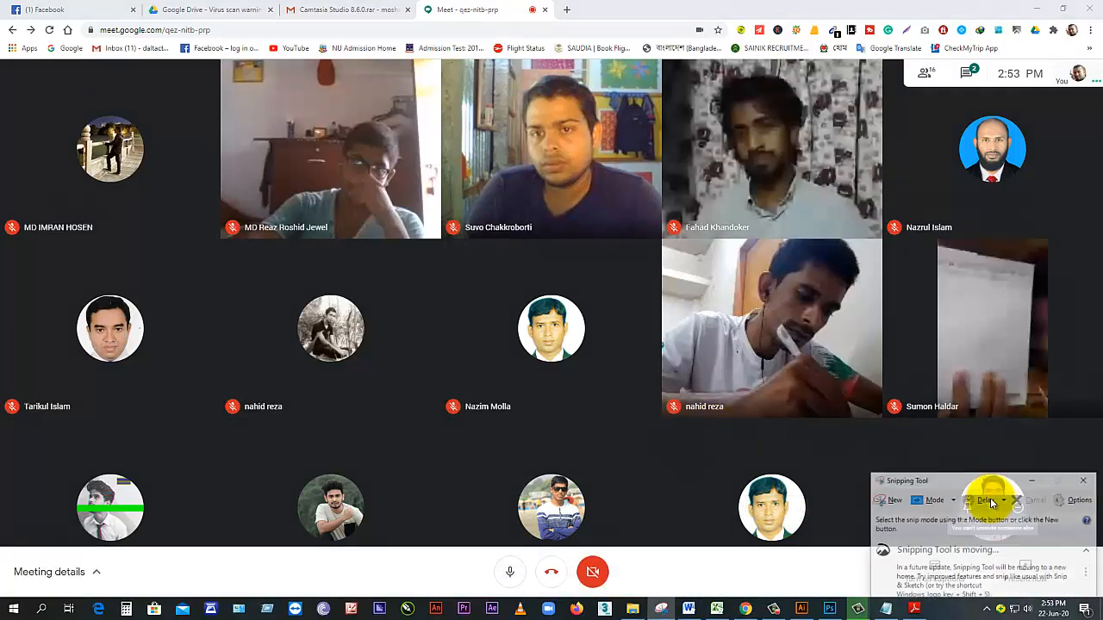
Step: Capture the participants' video grid with Snipping Tool, save it as JPEG file 08 in the GD-2 folder, and close the snip
left_click(888, 504)
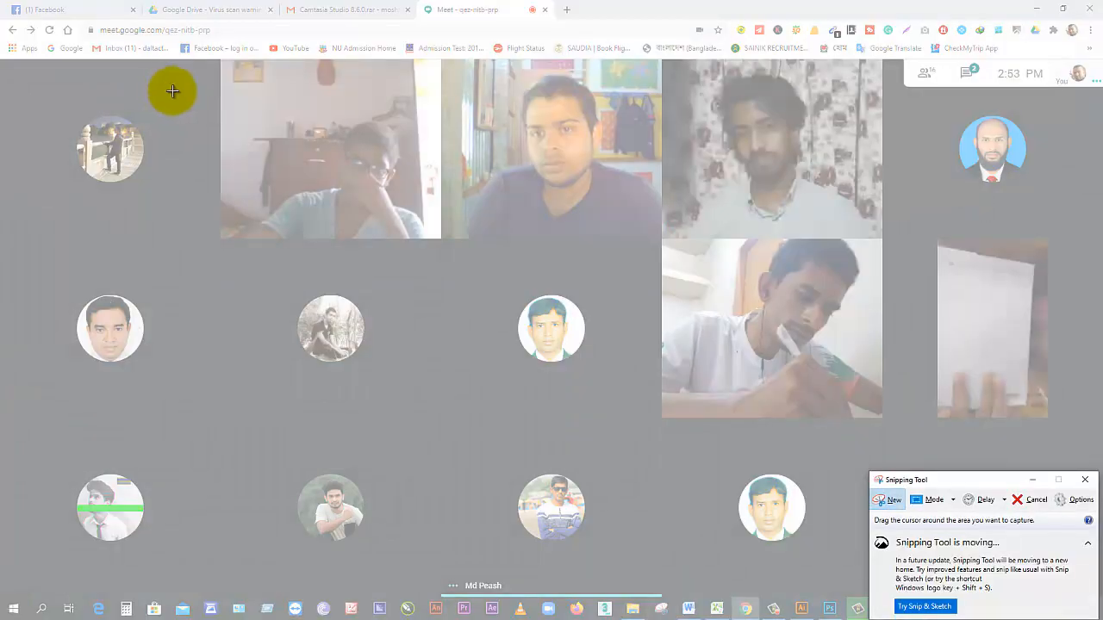
left_click_drag(7, 60, 1077, 582)
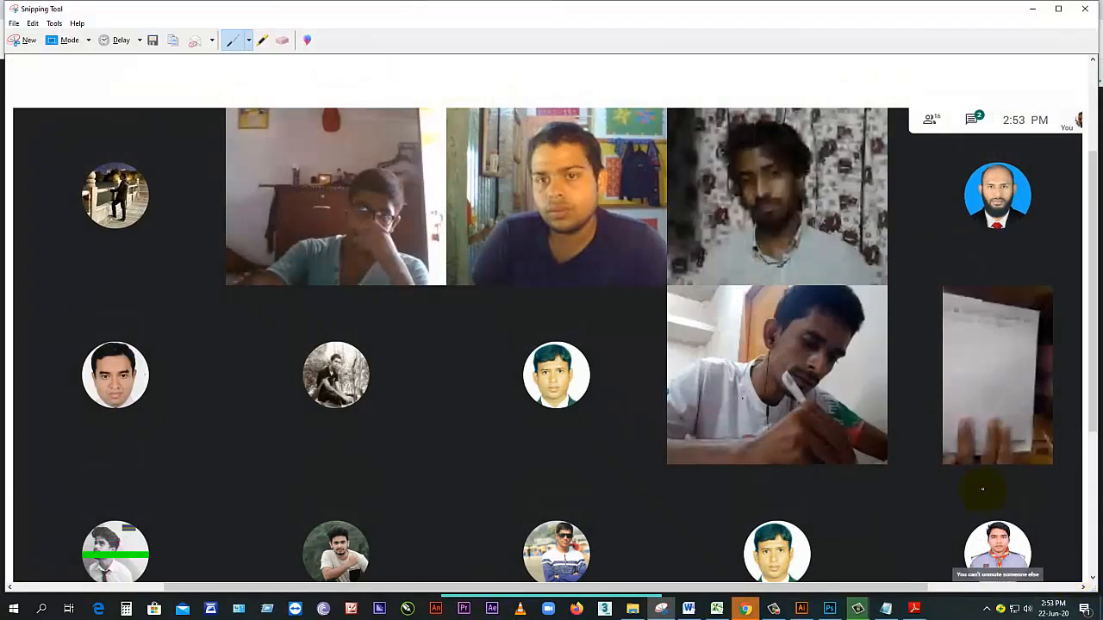
left_click(152, 39)
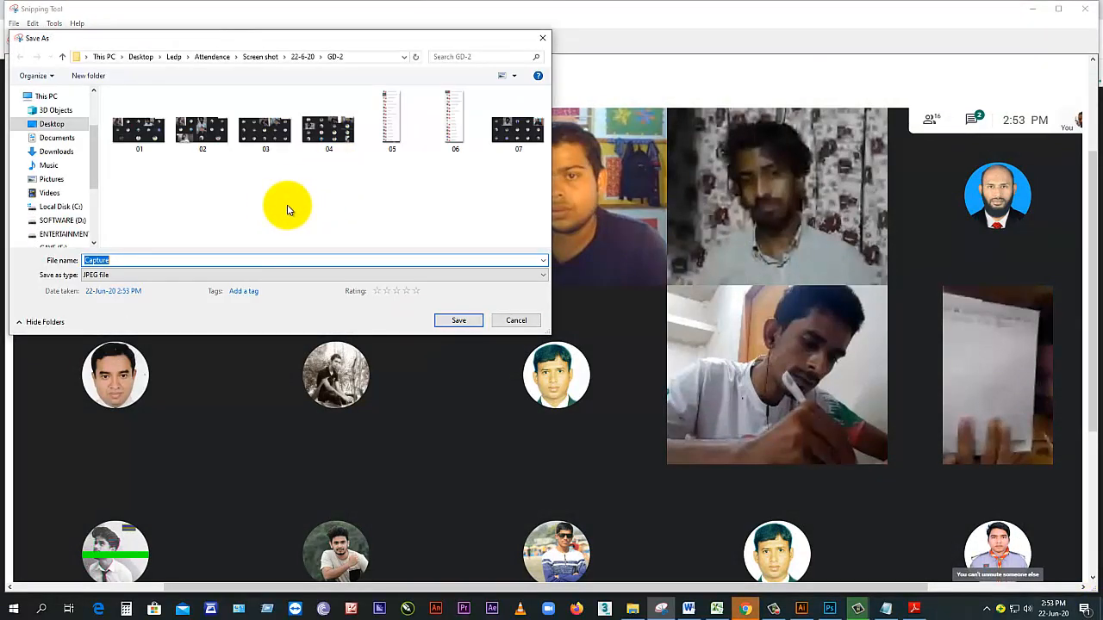
type("08")
left_click(460, 319)
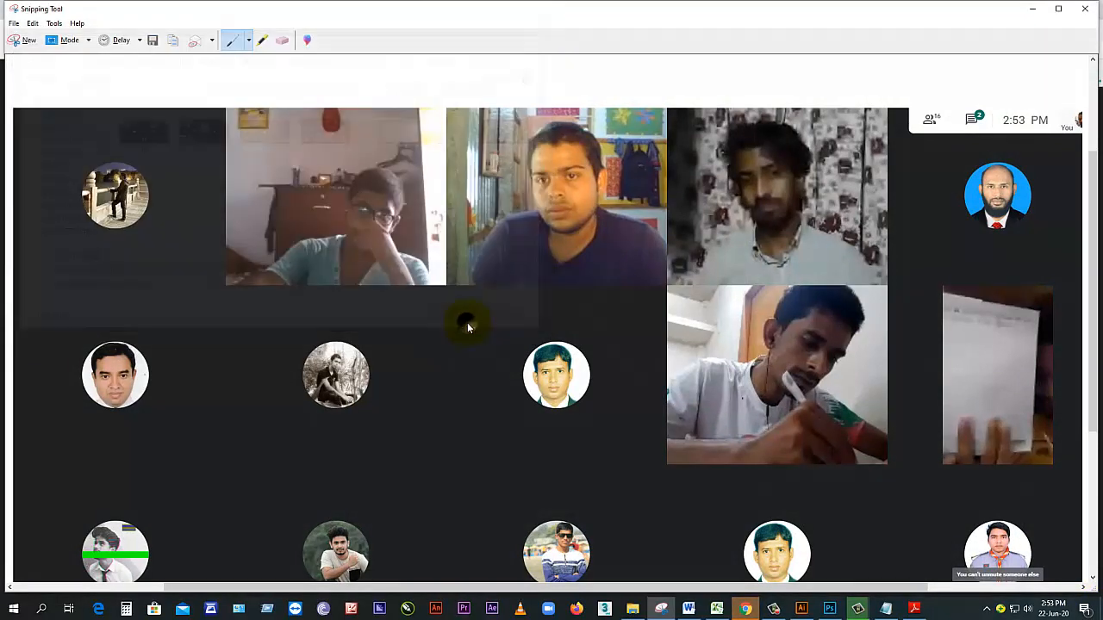
left_click(1085, 9)
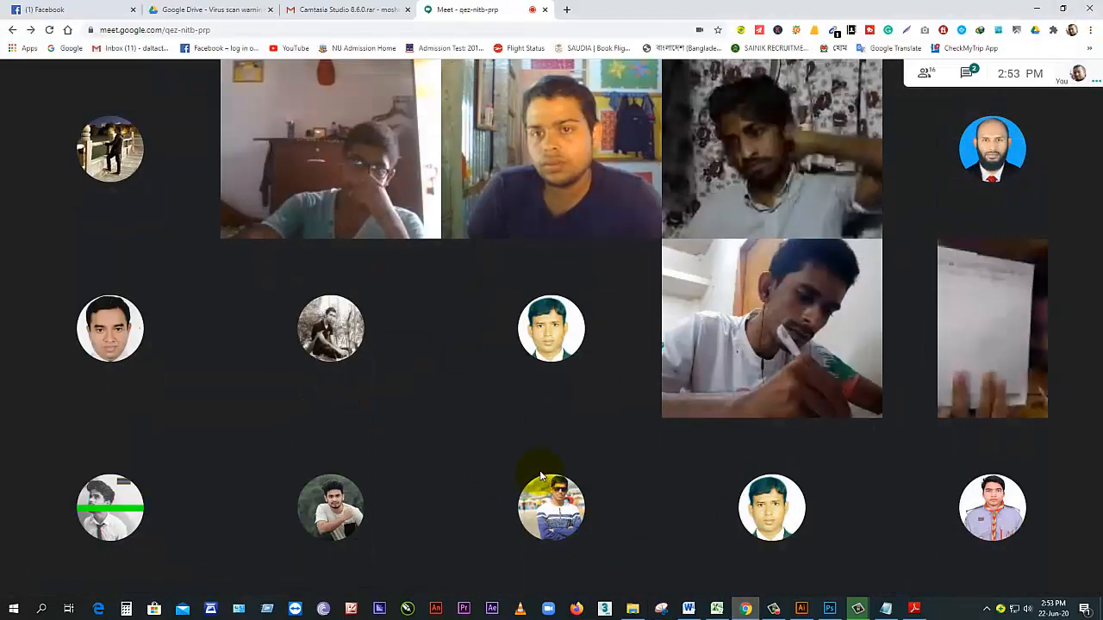
Step: Read the unread messages in the meeting chat and close the chat
mouse_move(541, 474)
mouse_move(981, 248)
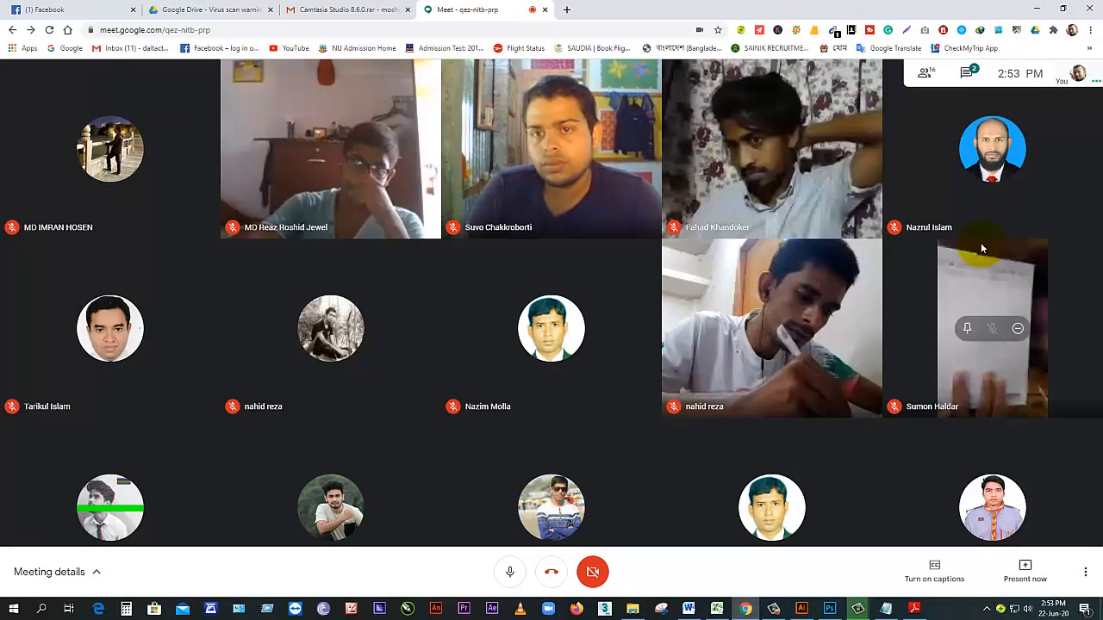
mouse_move(999, 190)
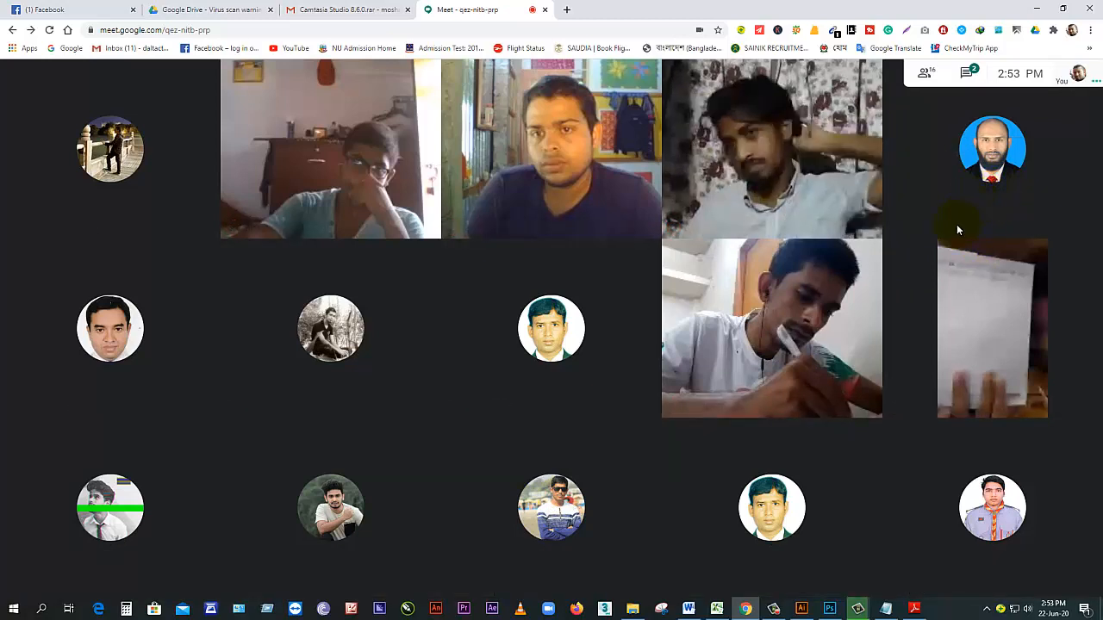
mouse_move(957, 229)
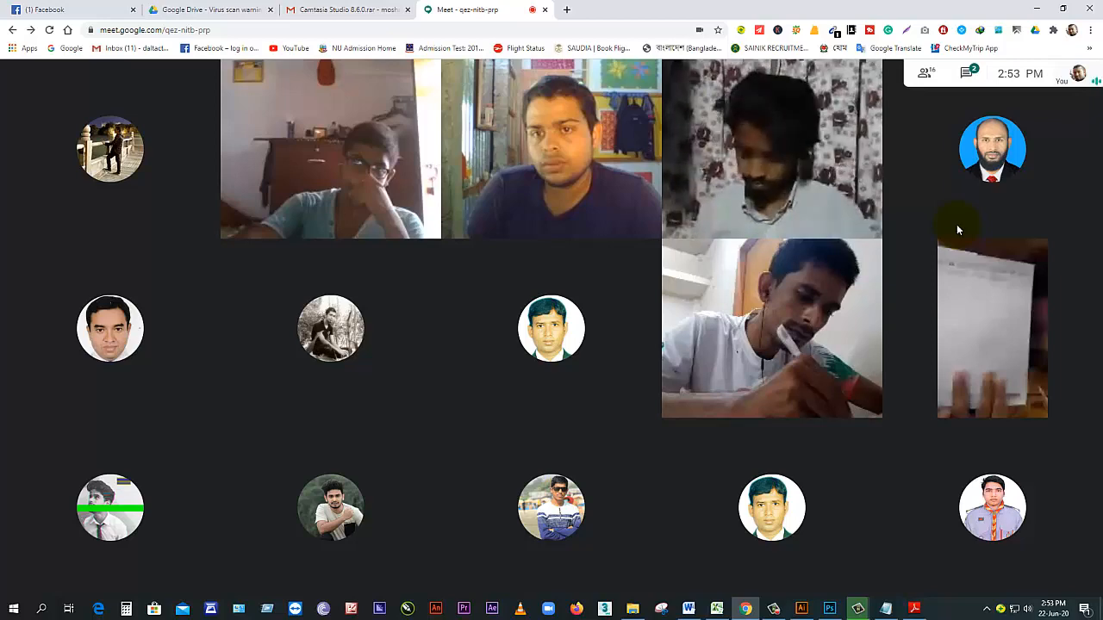
left_click(966, 74)
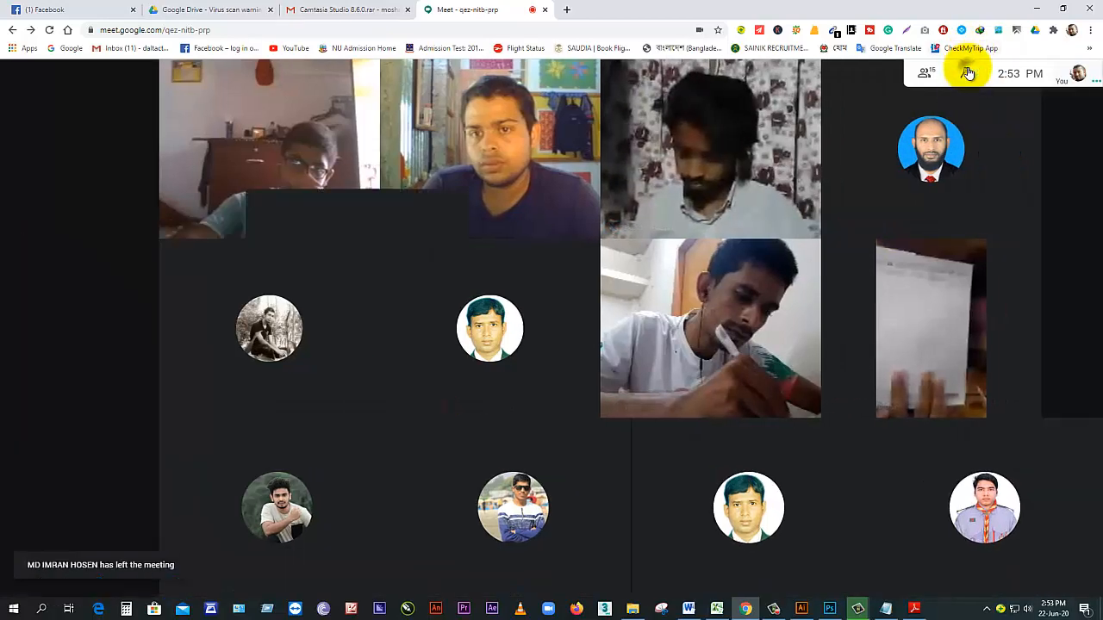
left_click(969, 75)
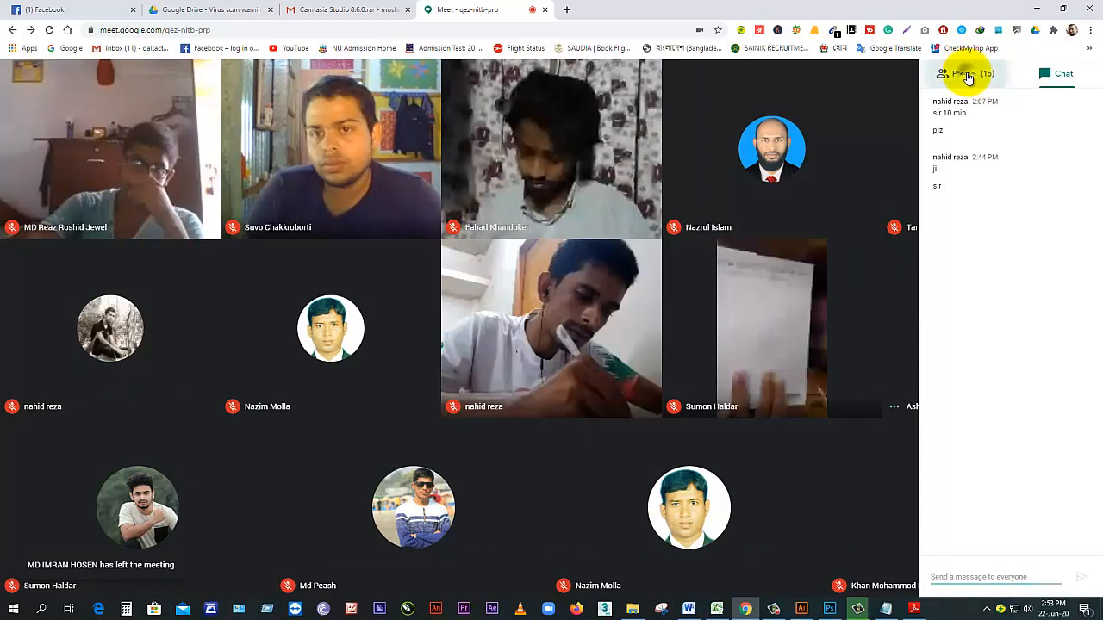
left_click(799, 477)
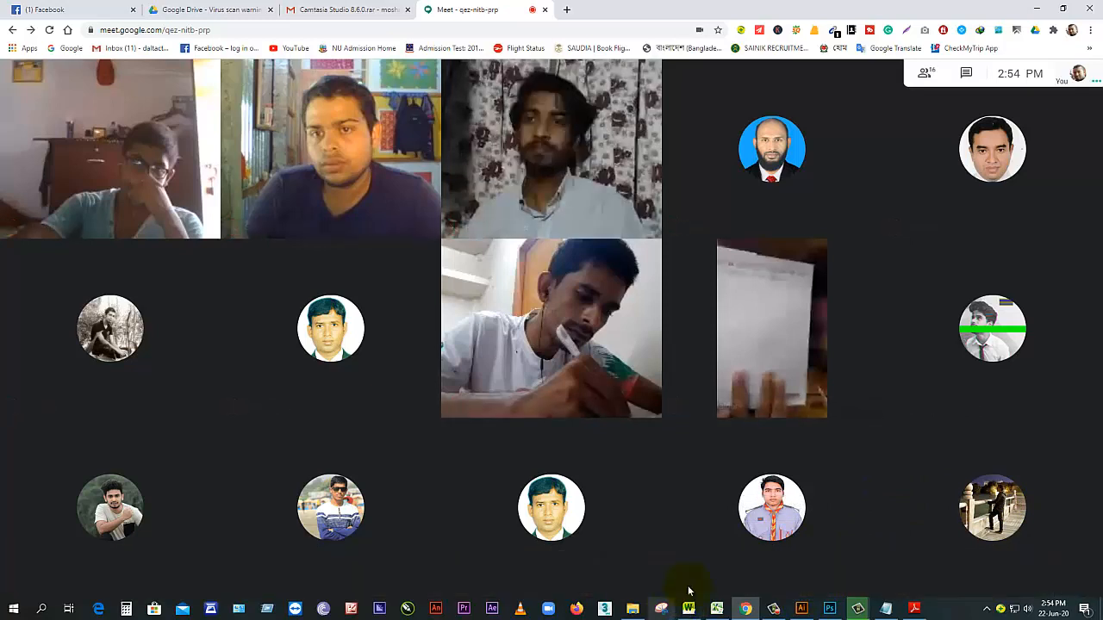
Step: Capture the video grid together with the participant list, save the snip as JPEG file 09 in the GD-2 folder, and close it
left_click(926, 75)
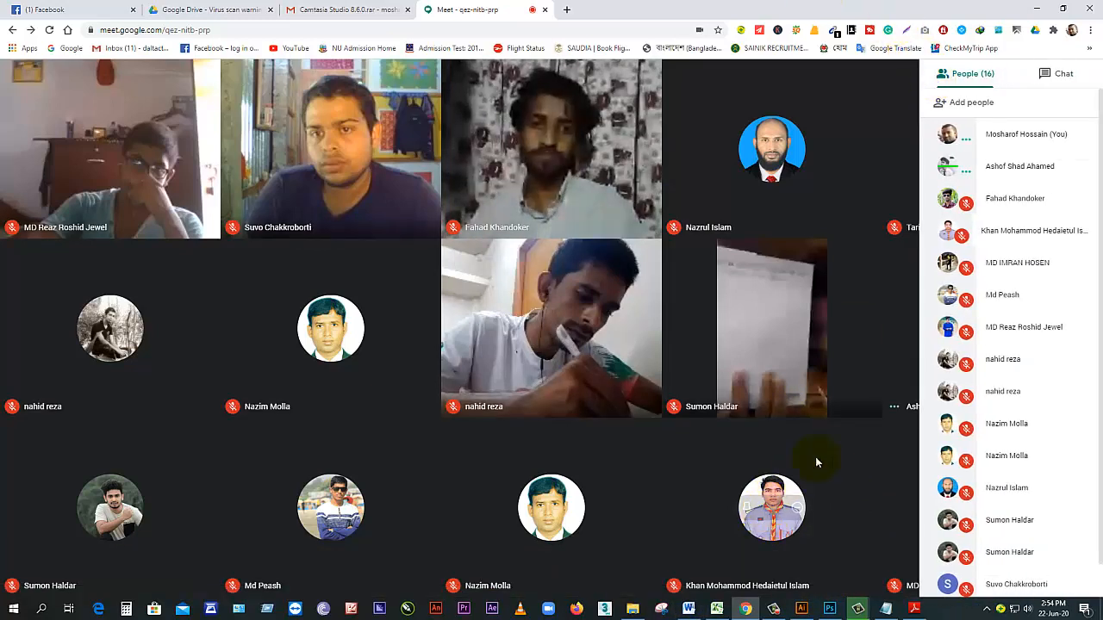
scroll(938, 424, "down", 1)
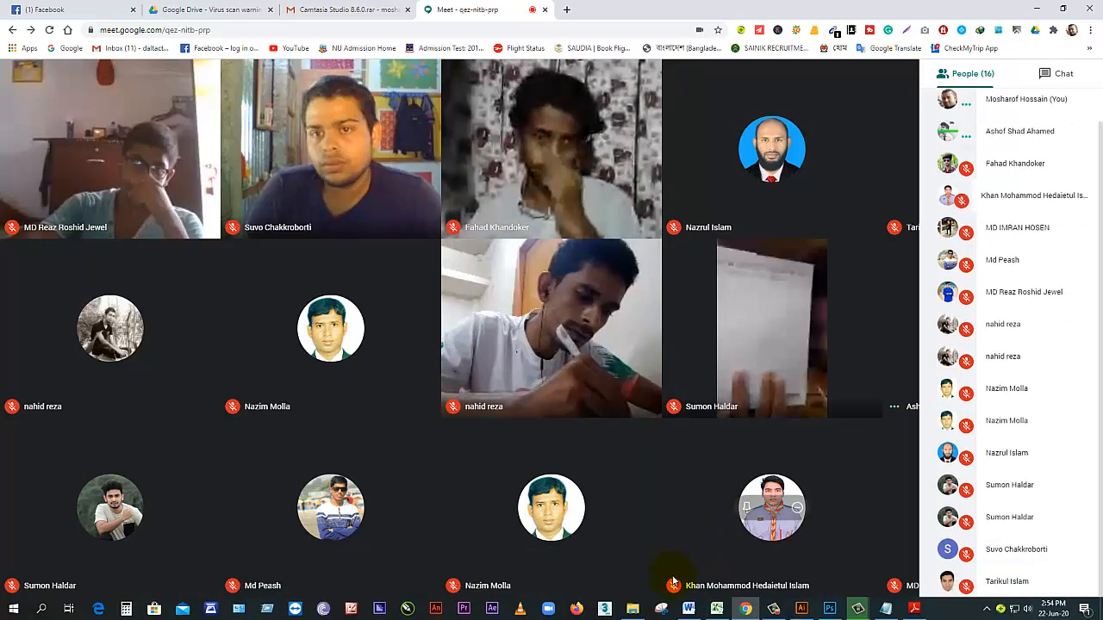
mouse_move(797, 378)
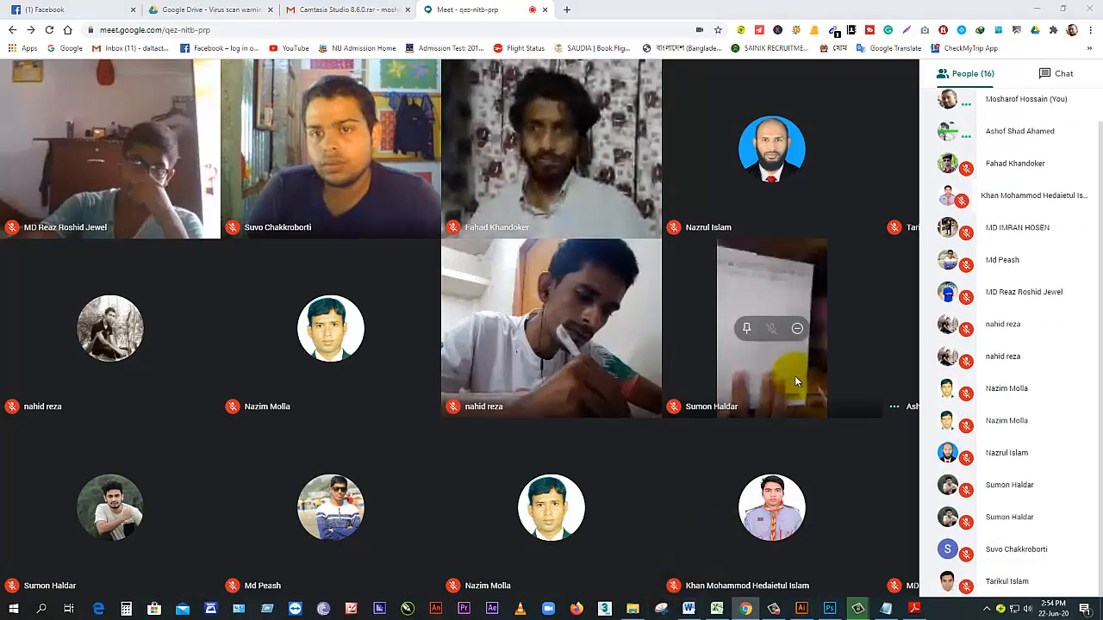
key("alt+Tab")
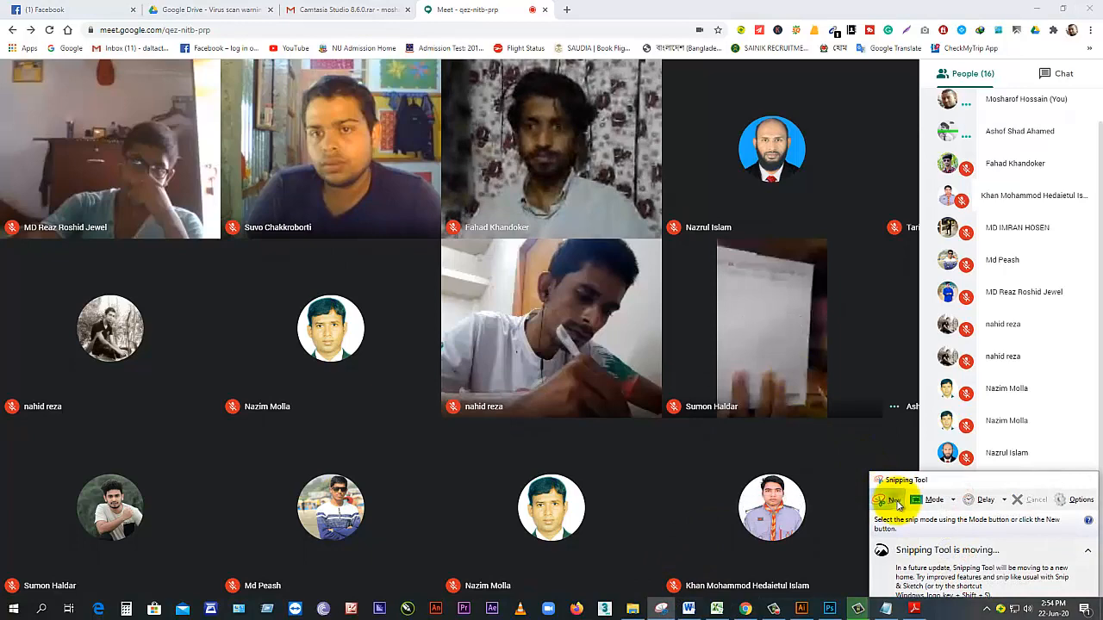
left_click(890, 500)
left_click_drag(2, 60, 1091, 613)
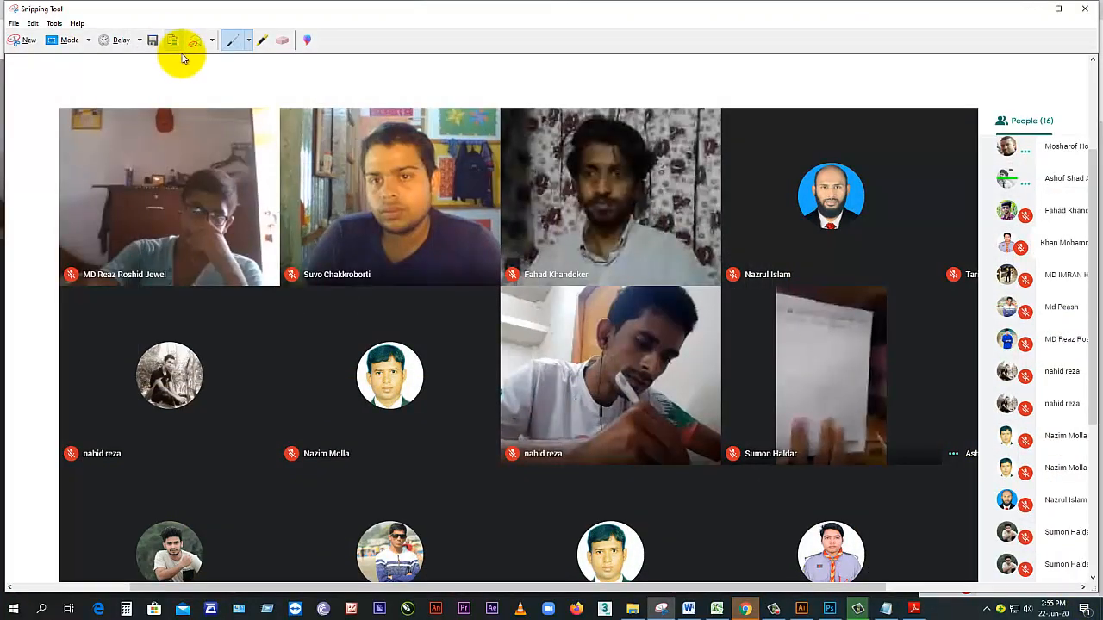
left_click(152, 40)
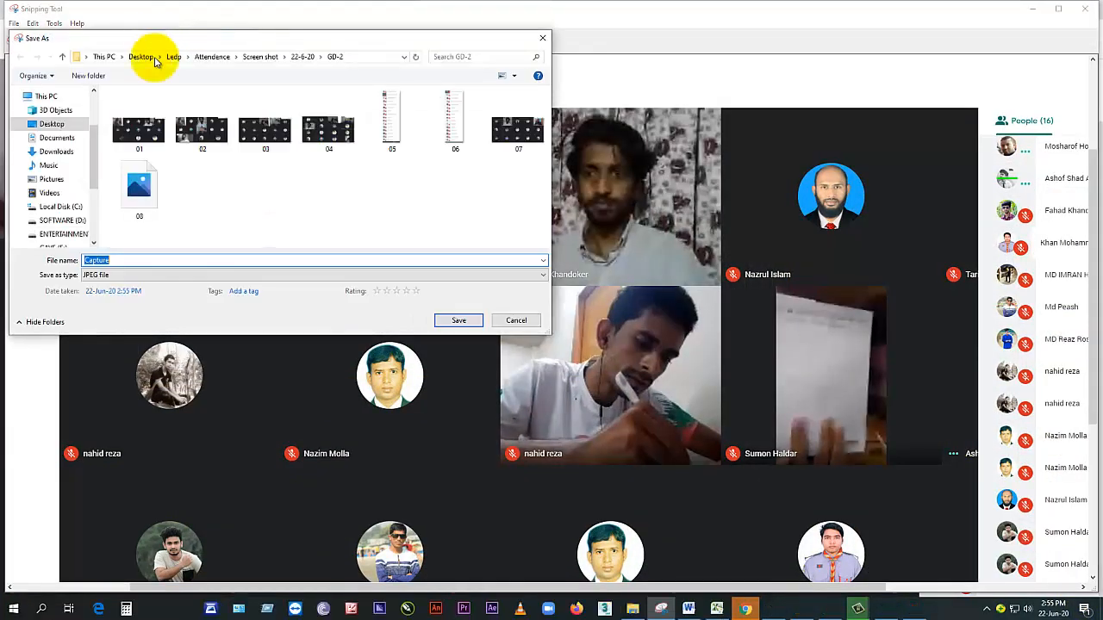
type("09")
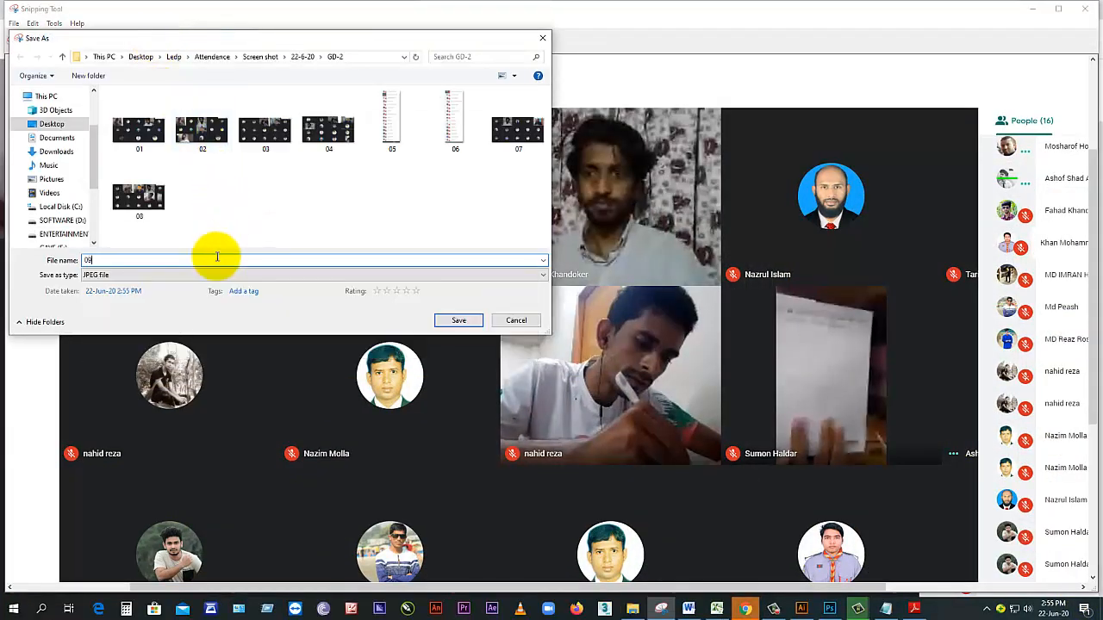
left_click(466, 321)
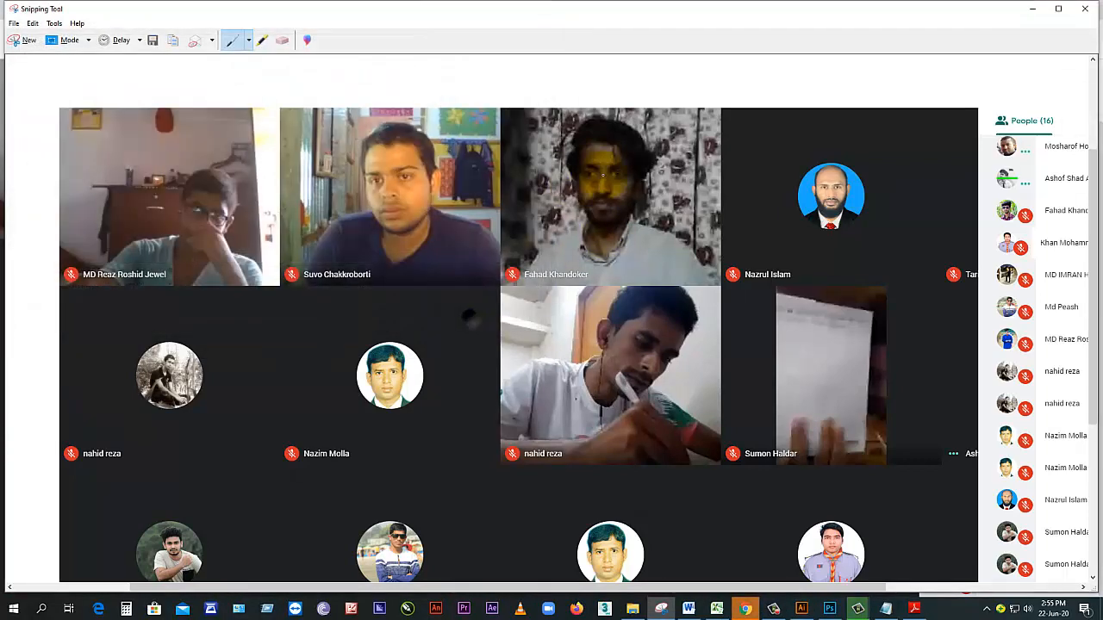
left_click(1085, 9)
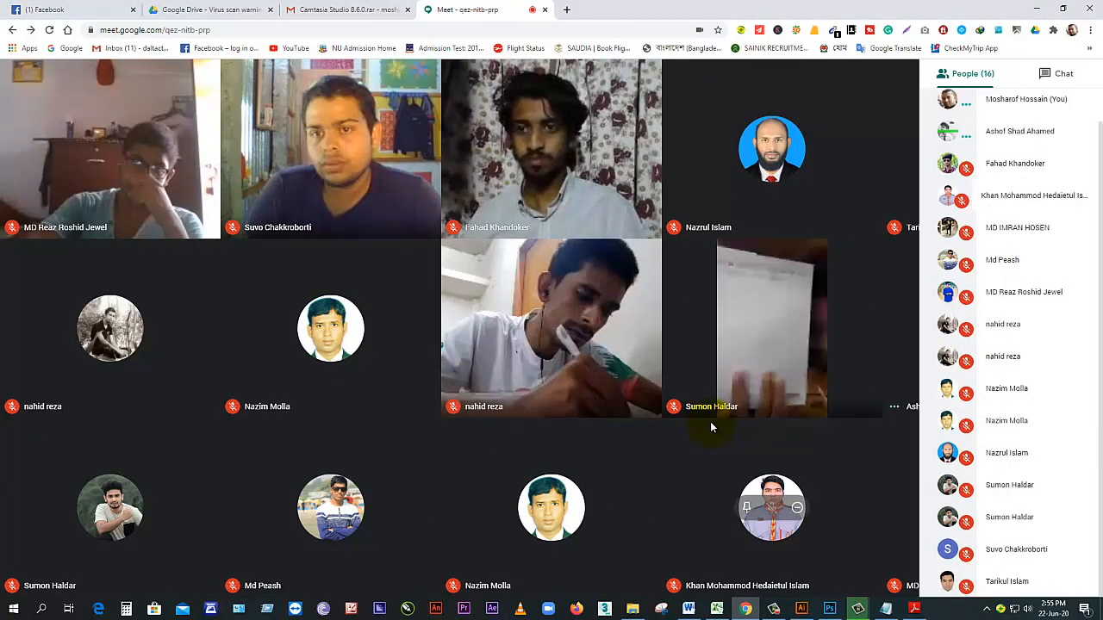
Step: Switch to the graphic design module PDF in Adobe Reader and view the Smart Objects vs Normal Layers lesson
left_click(914, 609)
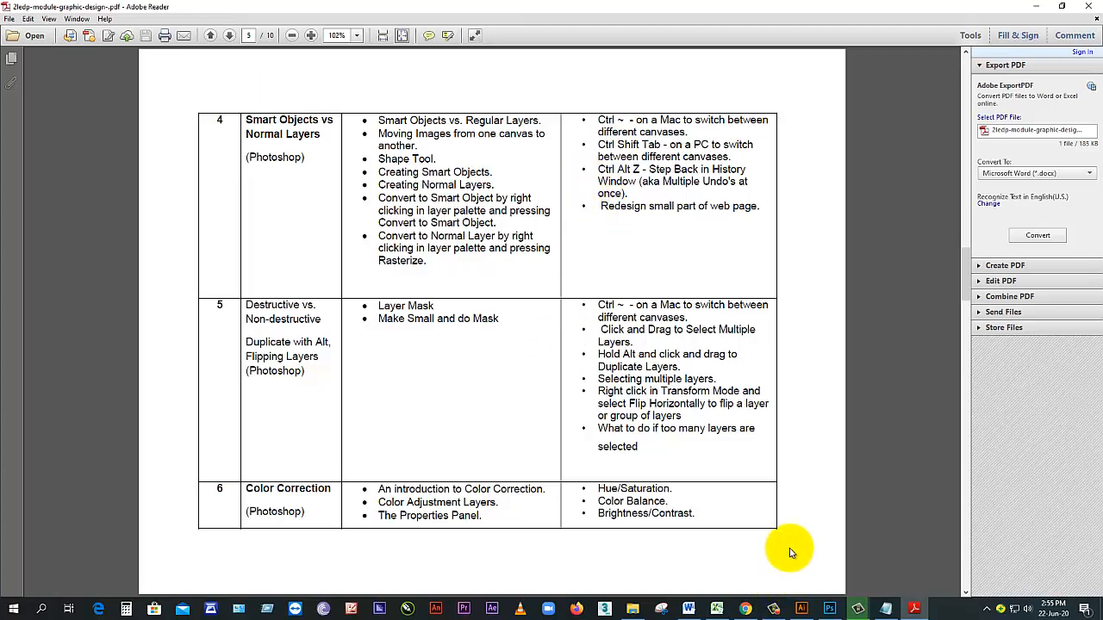
left_click(828, 608)
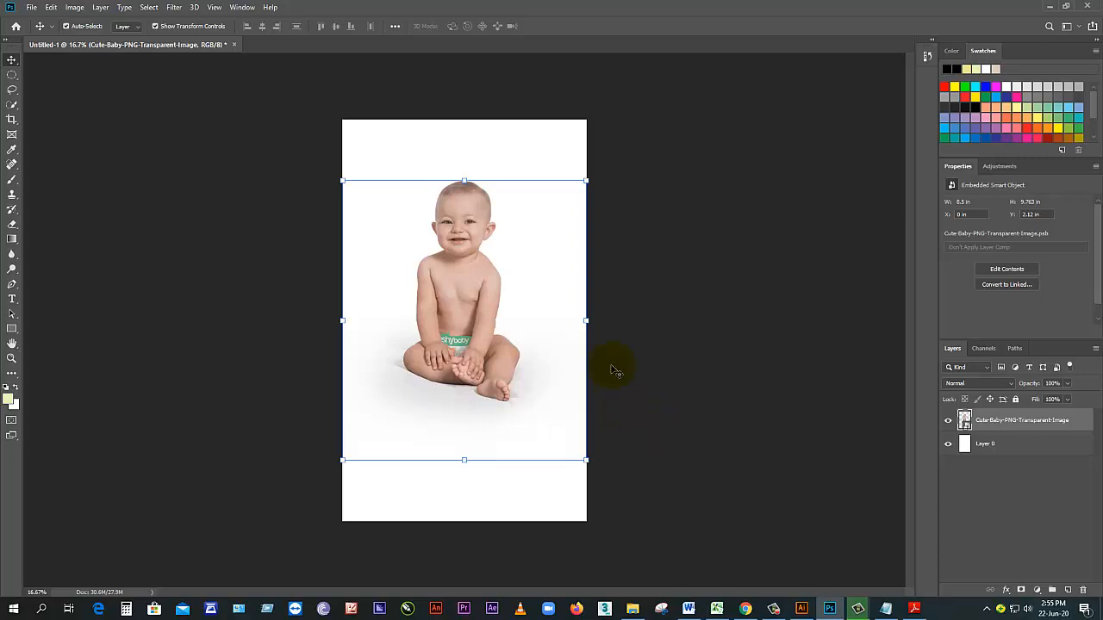
left_click(198, 102)
left_click(31, 7)
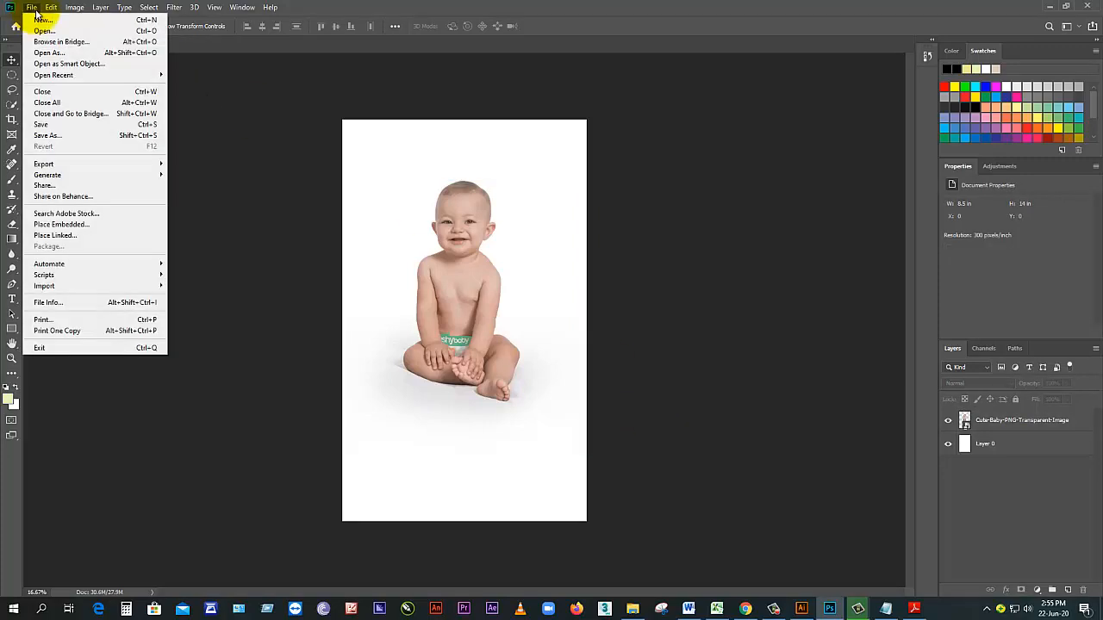
left_click(43, 20)
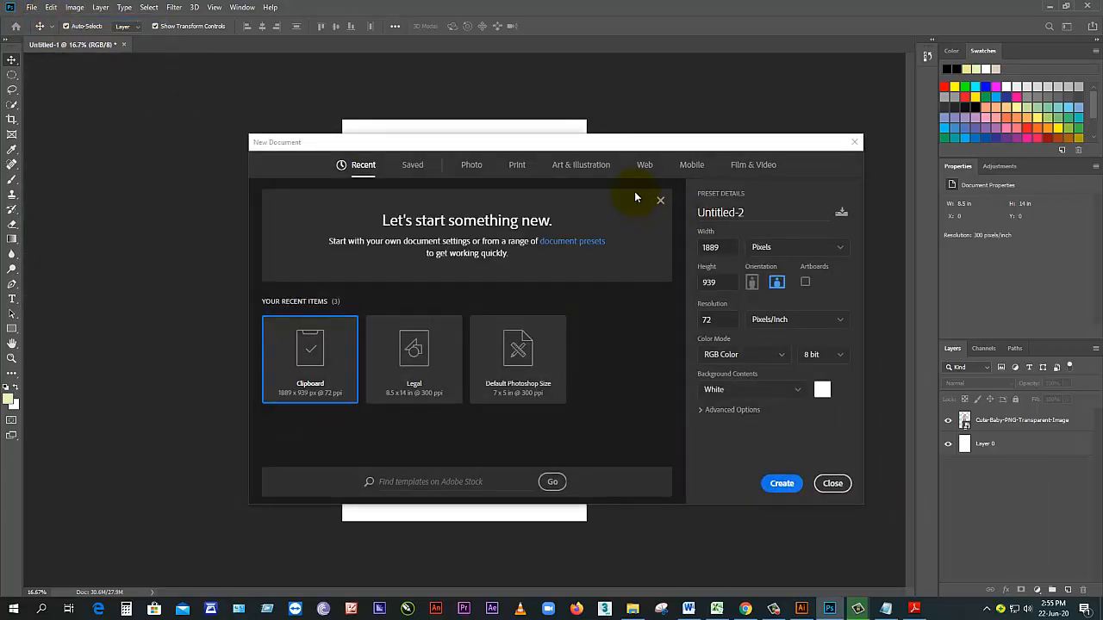
left_click(833, 485)
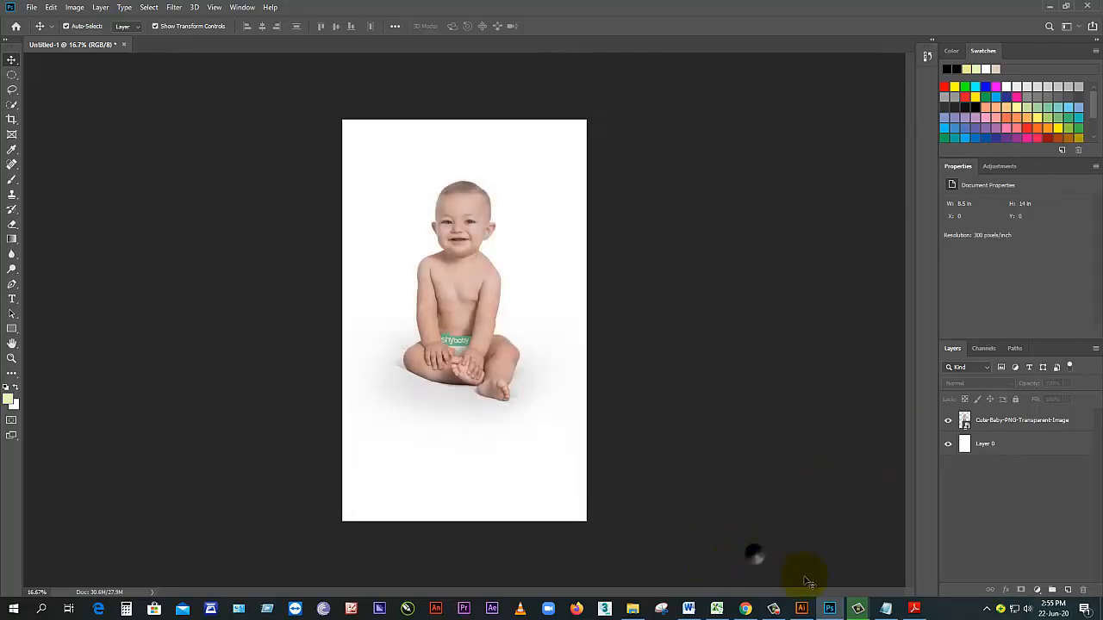
Step: Return to the Google Meet call in Chrome
left_click(743, 607)
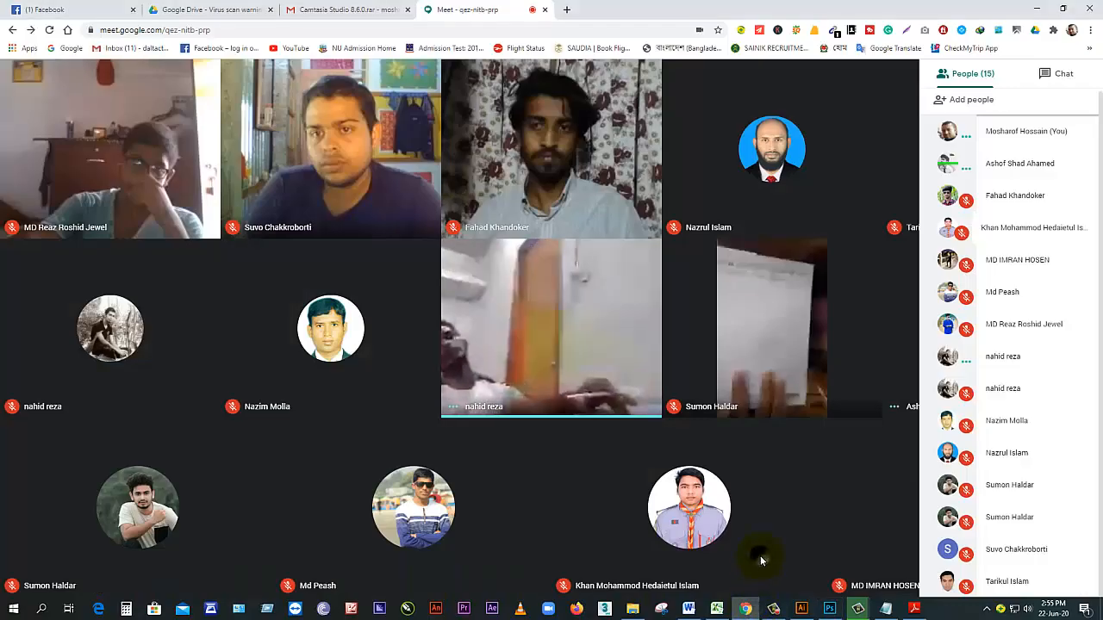
Step: Present the Photoshop window showing the Untitled-1 document to the Meet call
left_click(1026, 573)
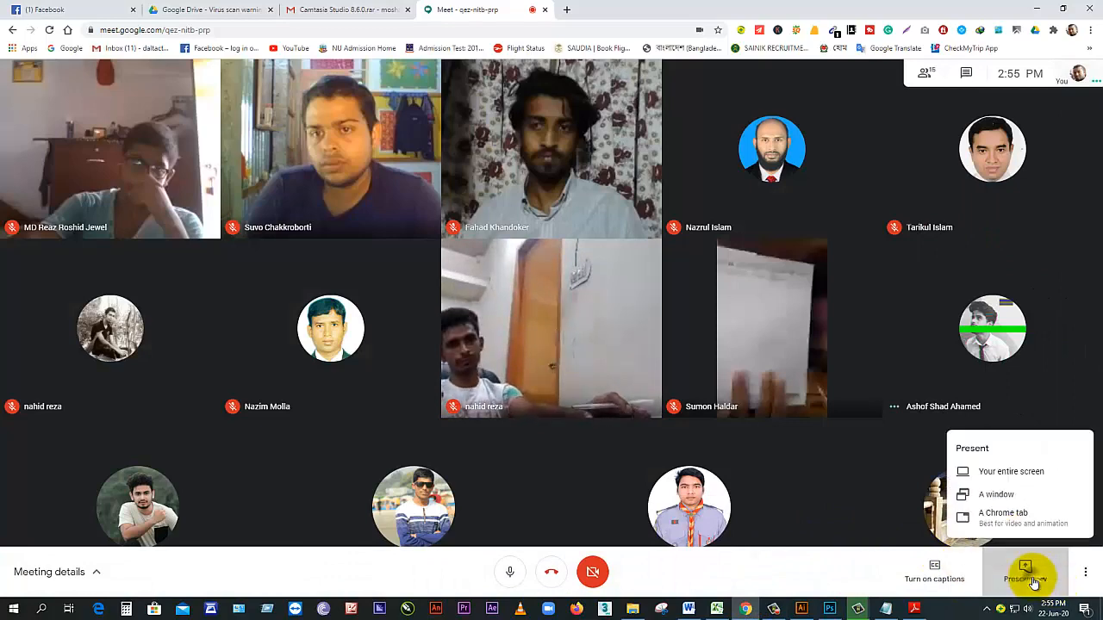
left_click(992, 494)
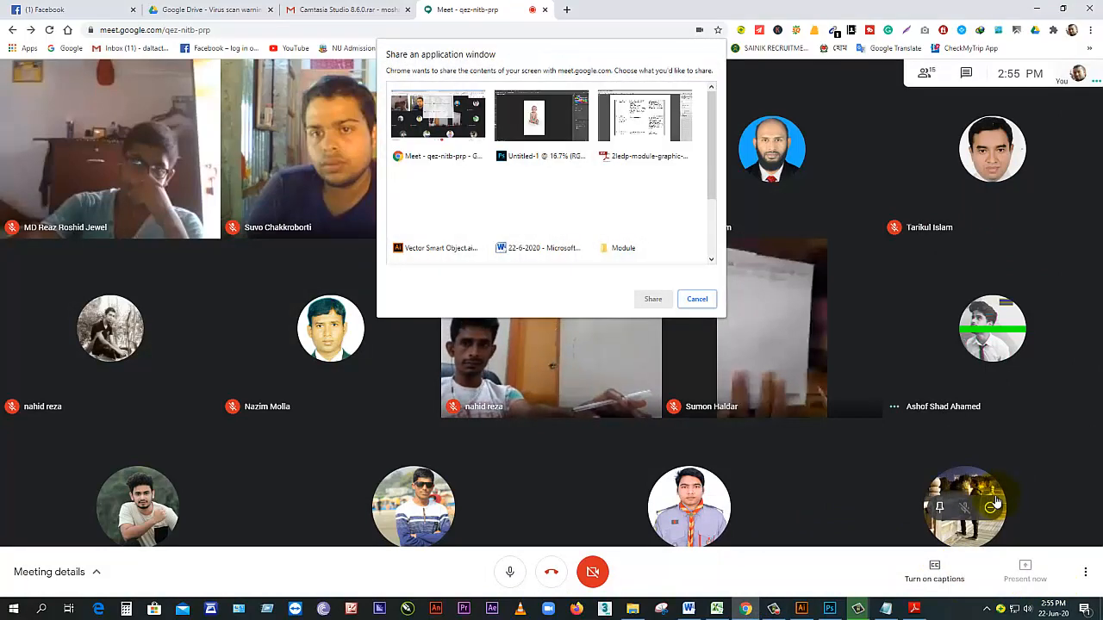
left_click(541, 121)
left_click(653, 299)
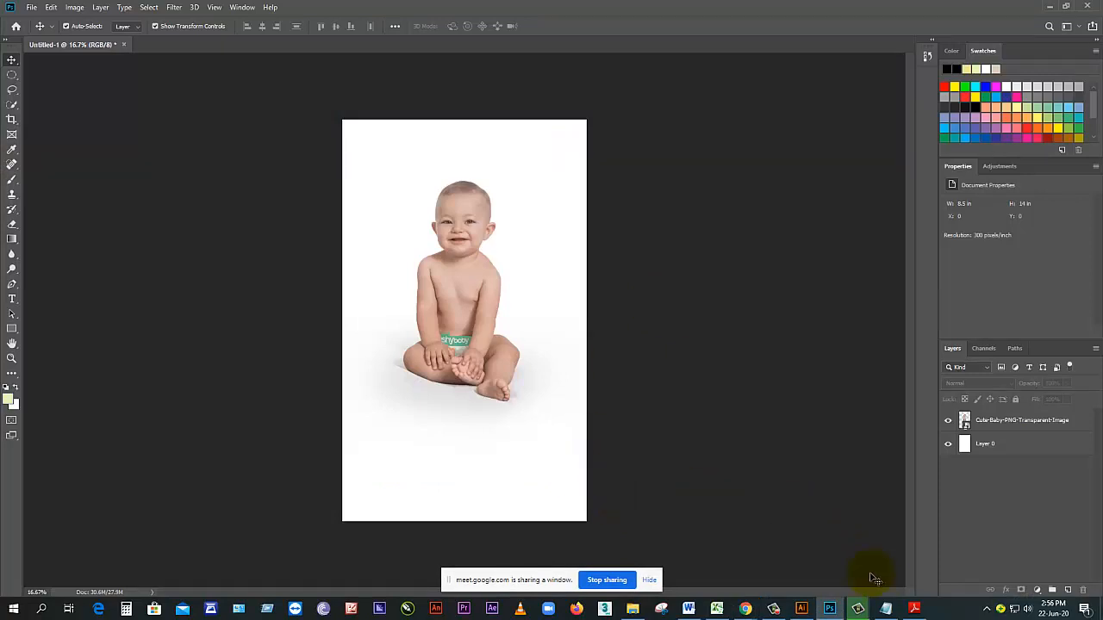
left_click(860, 608)
Step: Create a new document from the Letter print preset, 8.5 x 11 in at 300 ppi in RGB with a white background
left_click(506, 411)
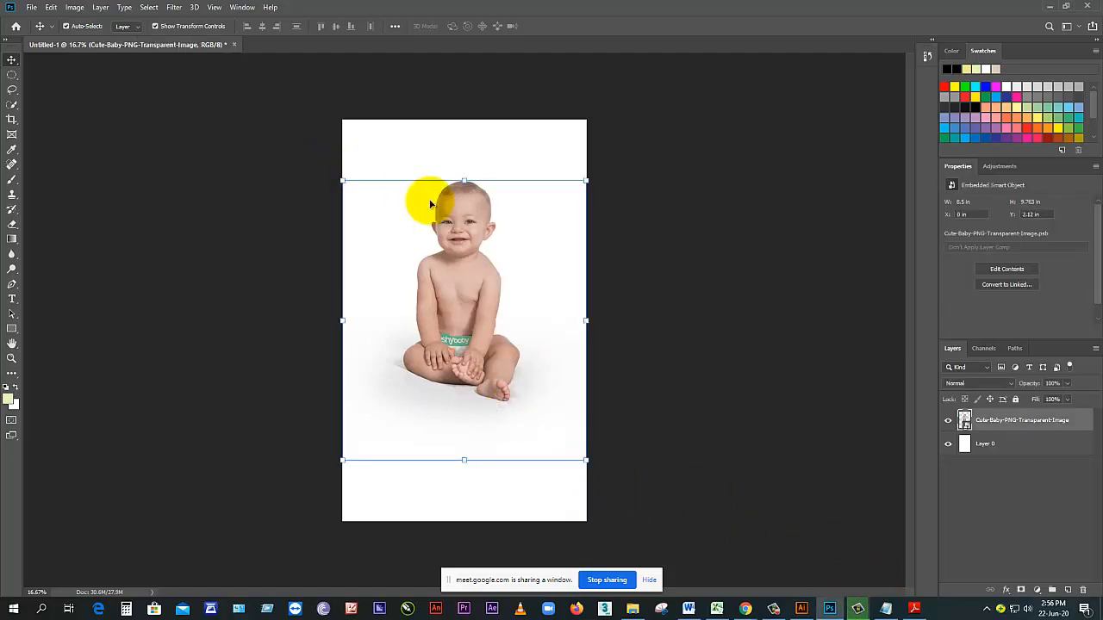
left_click(405, 160)
left_click(31, 8)
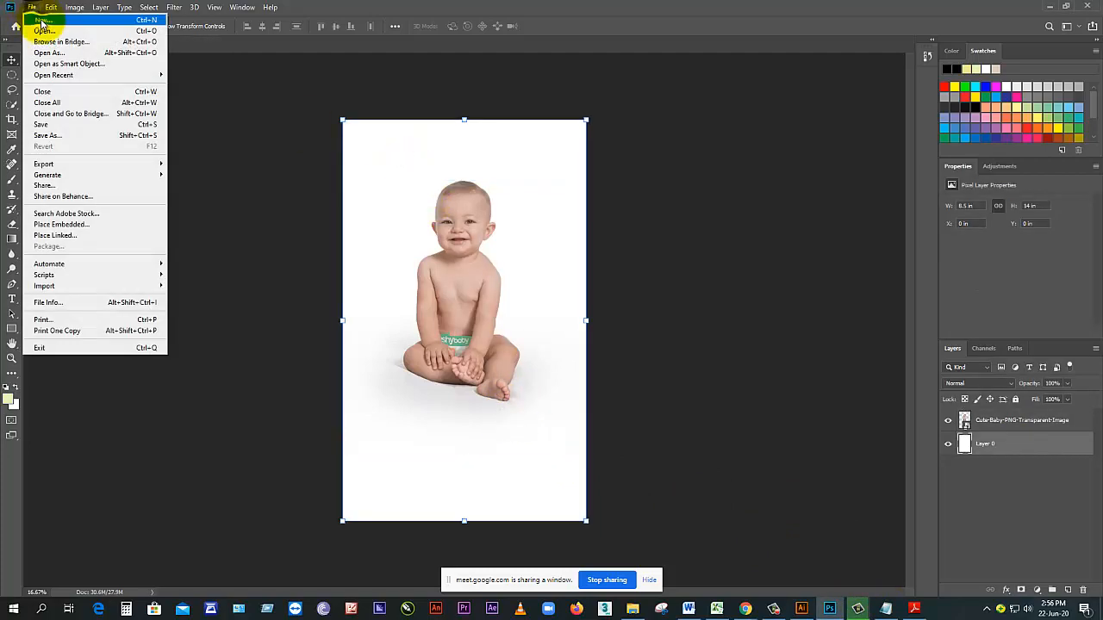
left_click(33, 10)
key("ctrl+n")
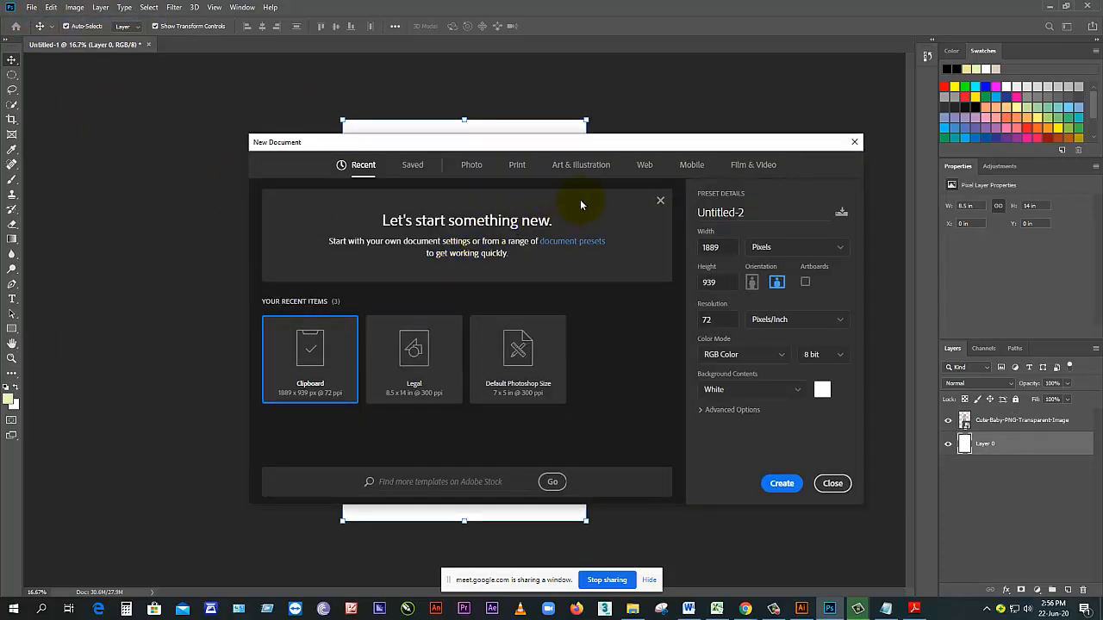
left_click(517, 165)
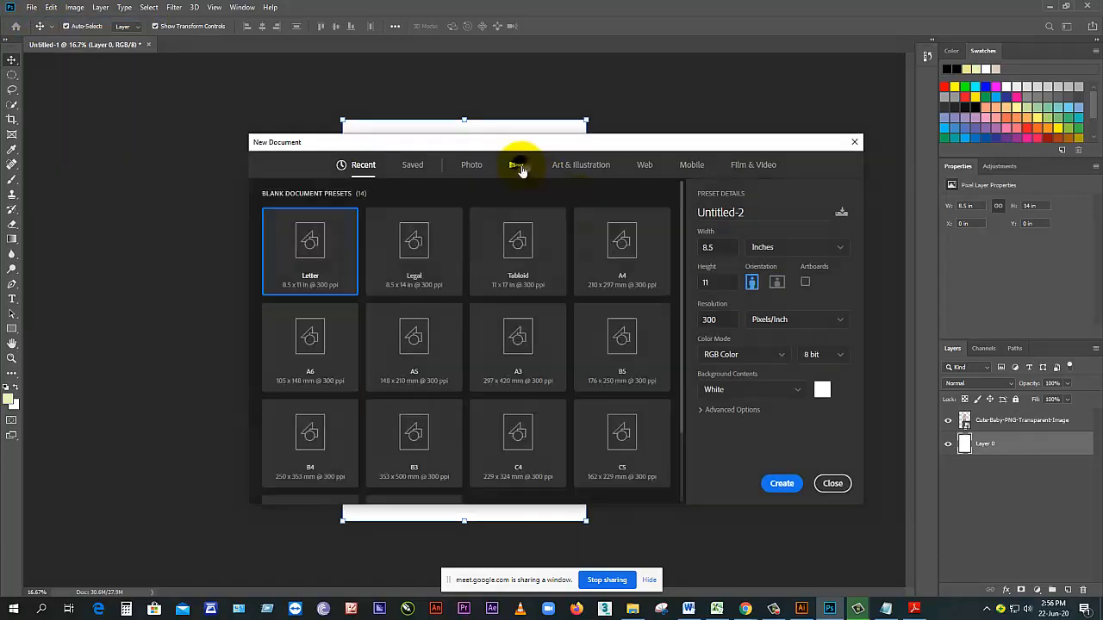
left_click(784, 483)
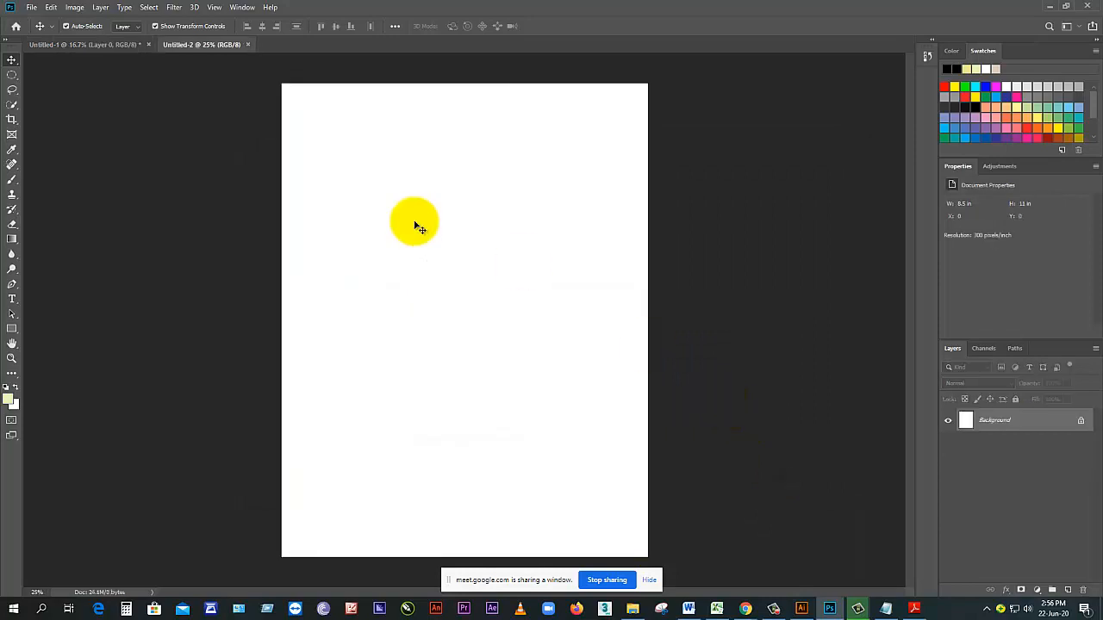
Step: Copy the baby smart object from Untitled-1 onto the blank Letter page in Untitled-2, and undo the placement
left_click(69, 45)
left_click(188, 45)
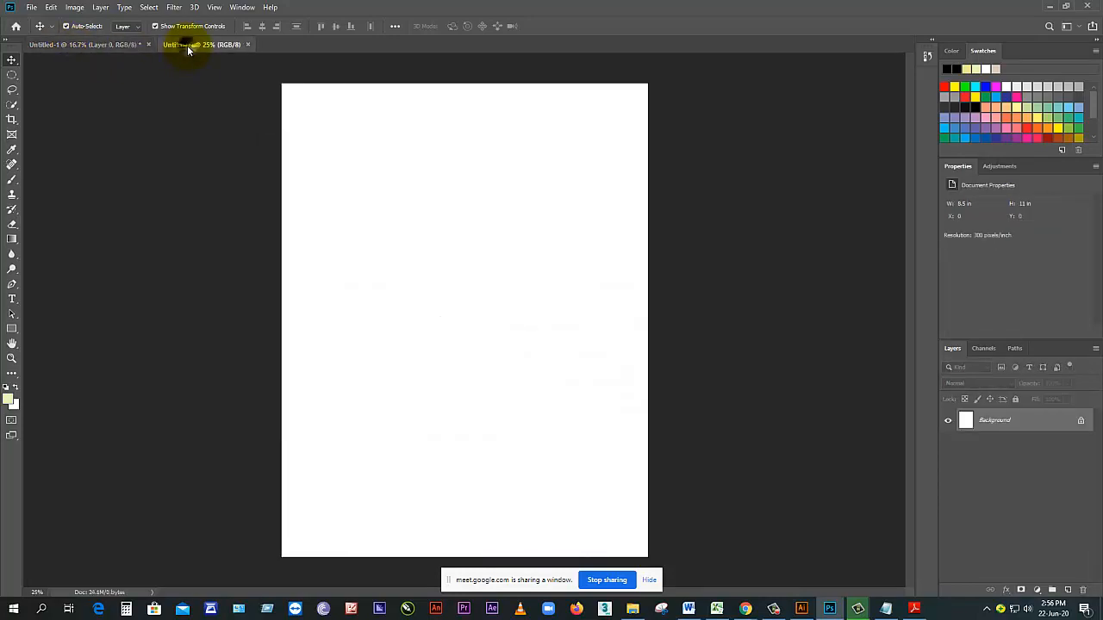
left_click_drag(513, 334, 478, 297)
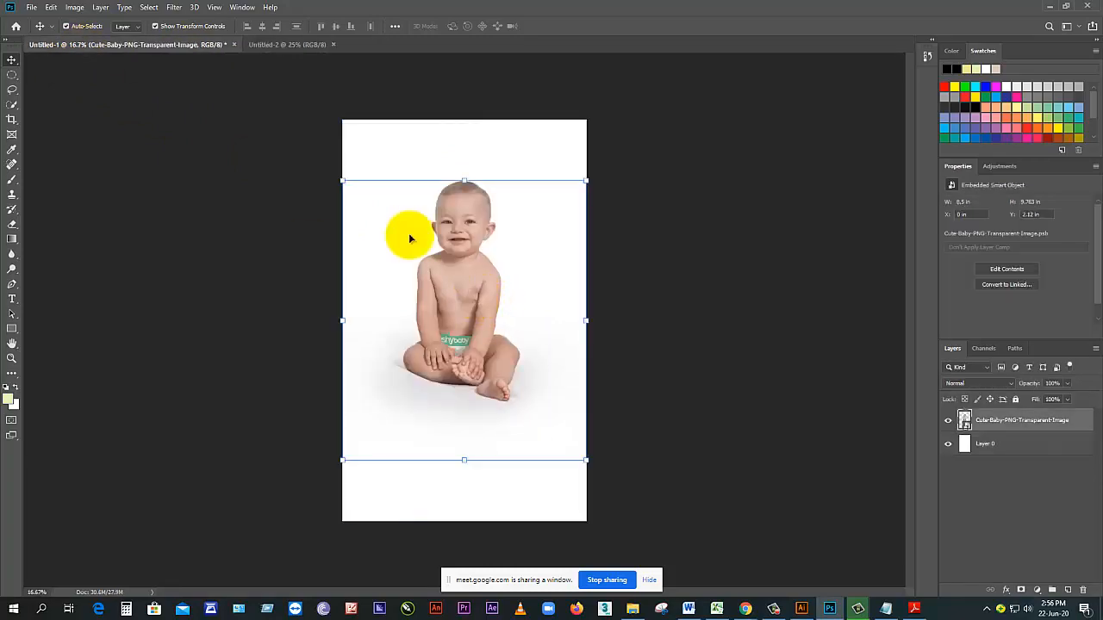
left_click(283, 47)
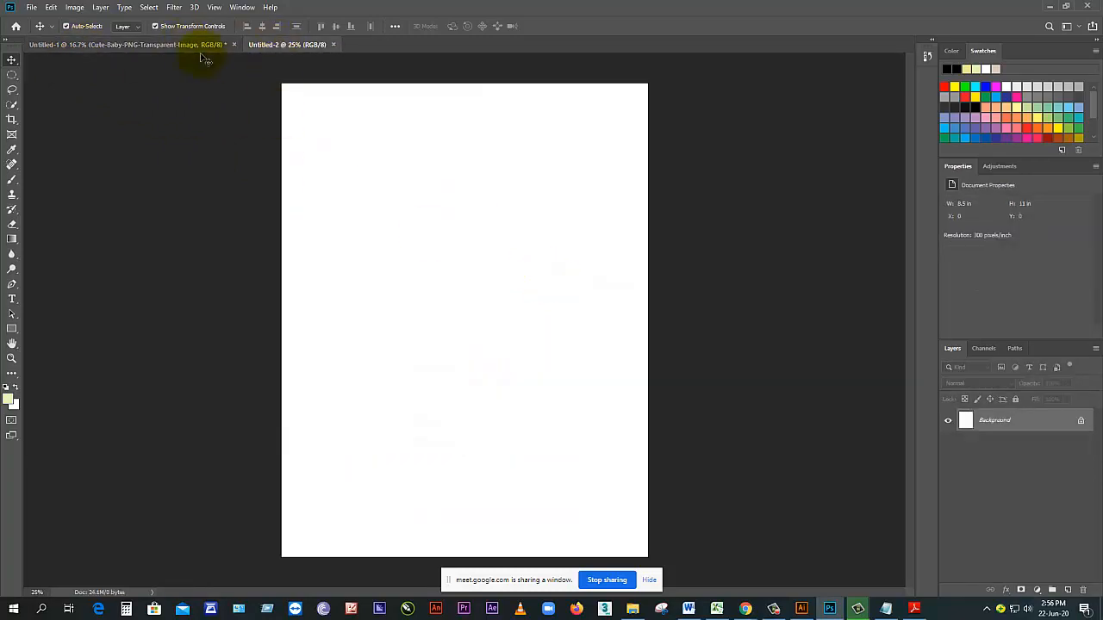
left_click(171, 46)
left_click(495, 304)
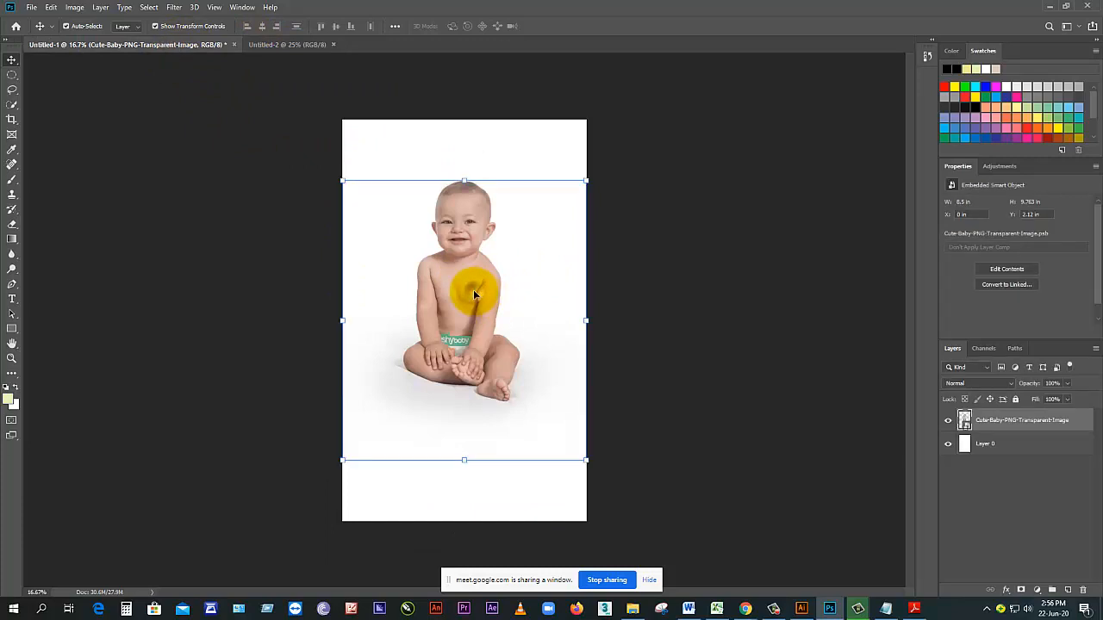
left_click(281, 43)
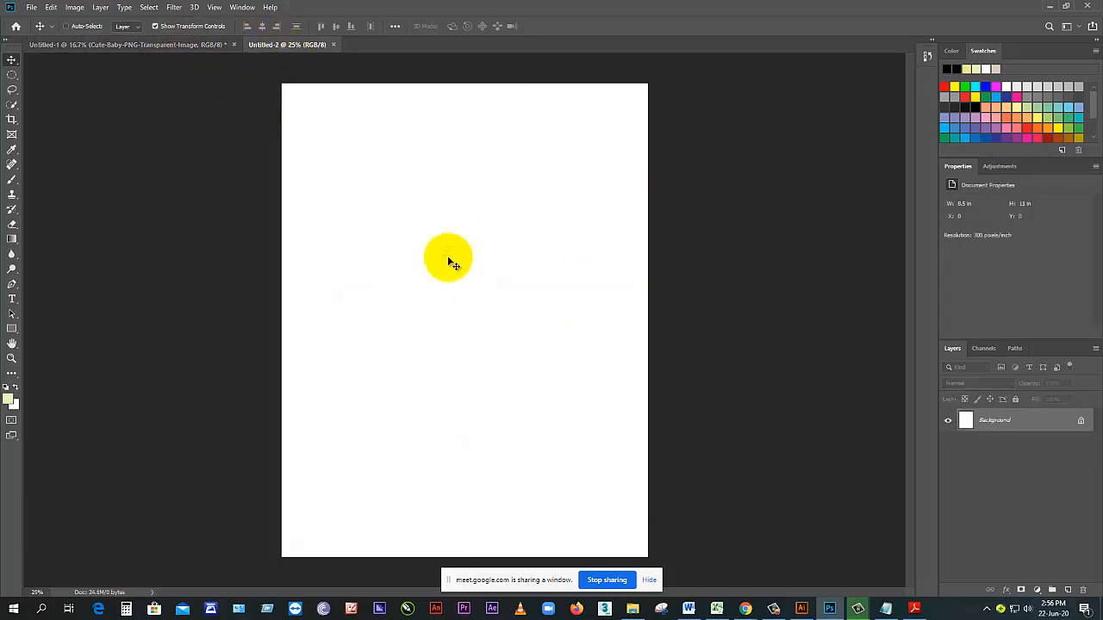
left_click_drag(448, 258, 458, 289)
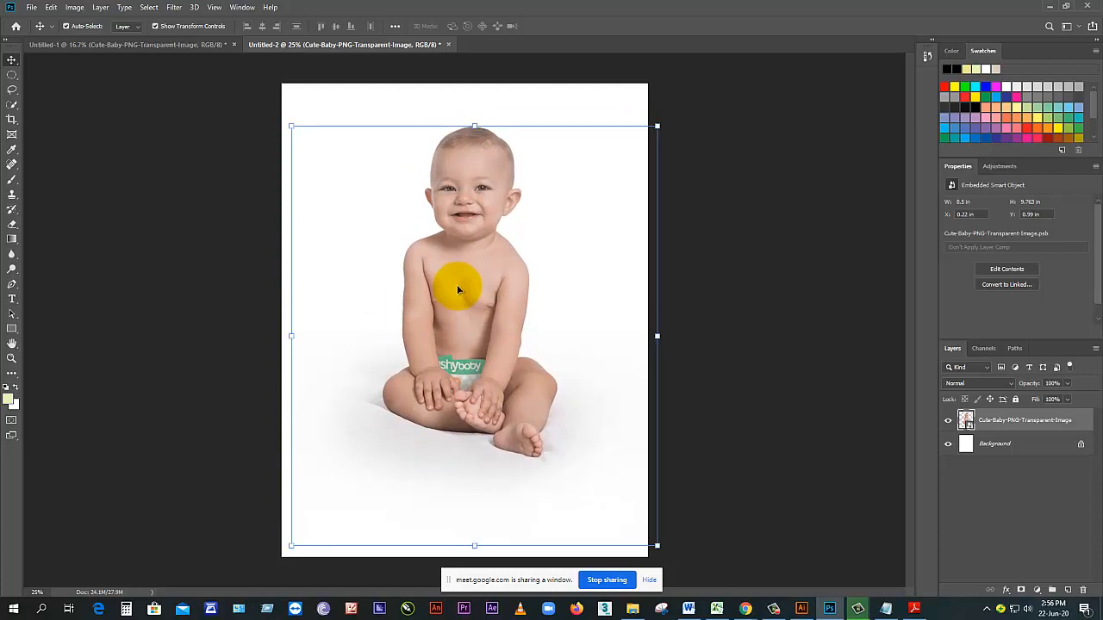
key("ctrl+z")
Step: Carry the baby smart object over from Untitled-1 to Untitled-2 again and delete the copied layer
left_click(183, 44)
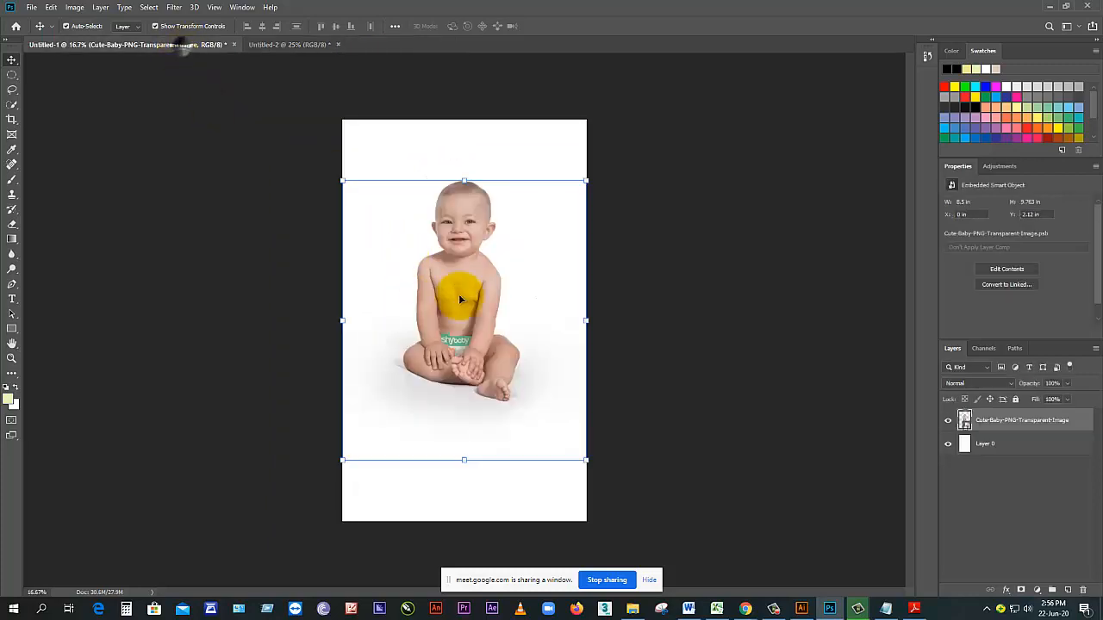
mouse_move(459, 298)
left_mouse_down()
mouse_move(320, 37)
mouse_move(302, 35)
mouse_move(444, 287)
mouse_move(485, 307)
mouse_move(467, 280)
mouse_move(476, 269)
mouse_move(503, 272)
mouse_move(473, 289)
left_mouse_up()
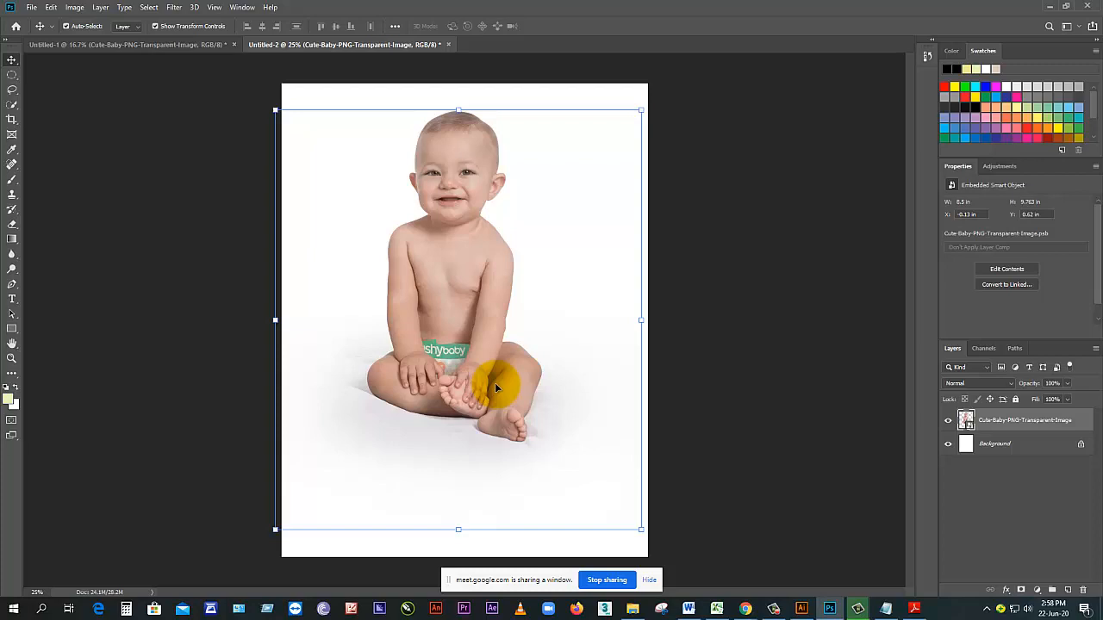
key("Delete")
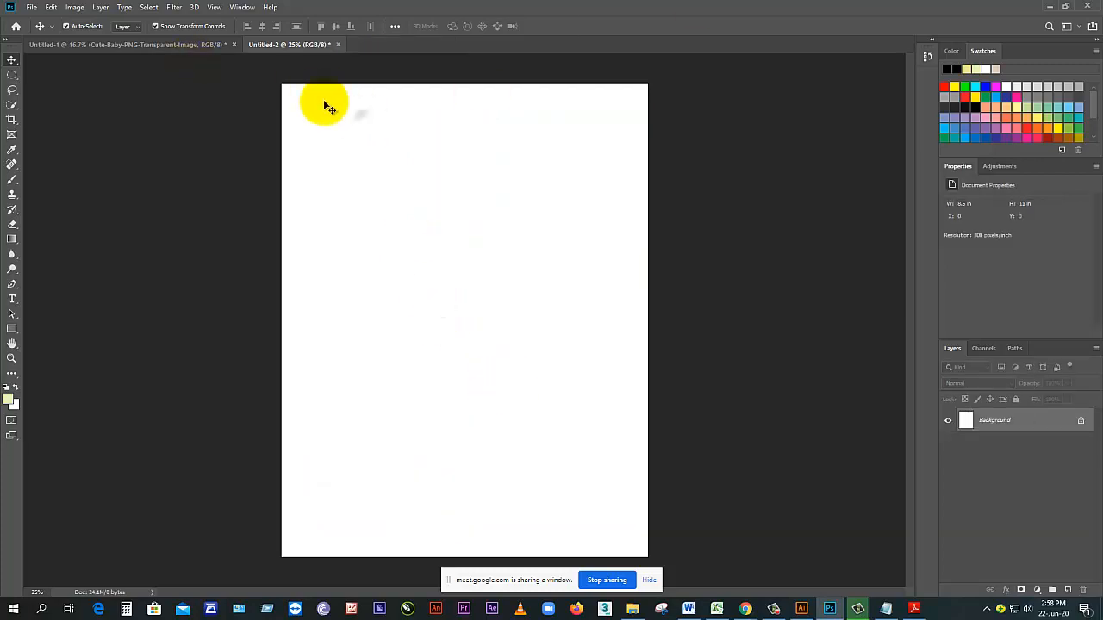
Step: Hide the window-sharing notice and place a copy of Untitled-1's baby smart object near the middle of the Untitled-2 page
left_click(180, 45)
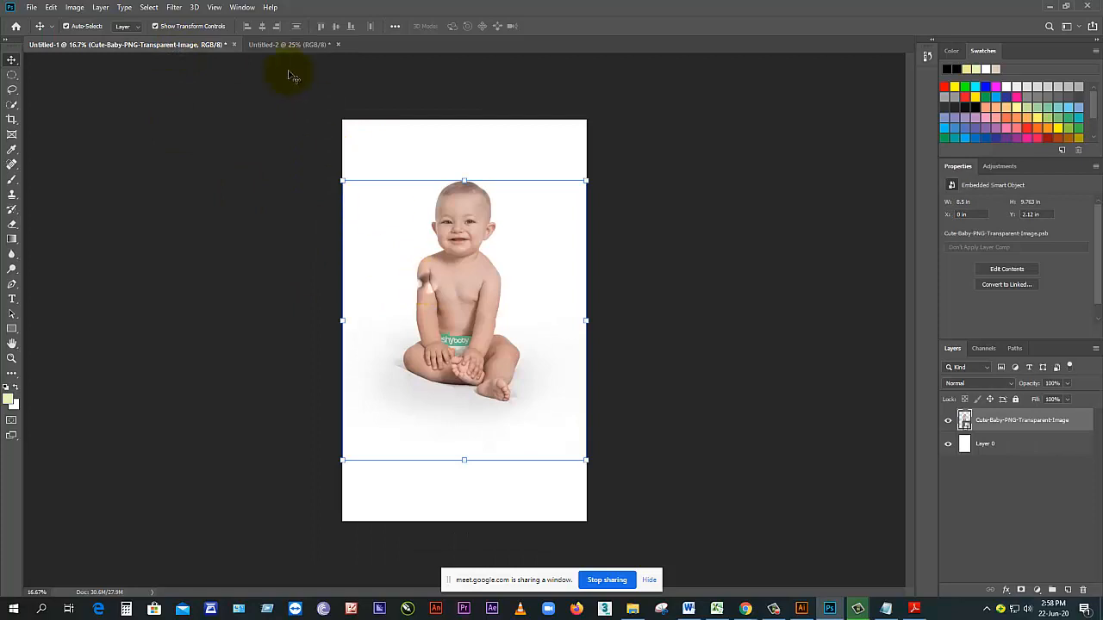
left_click(255, 44)
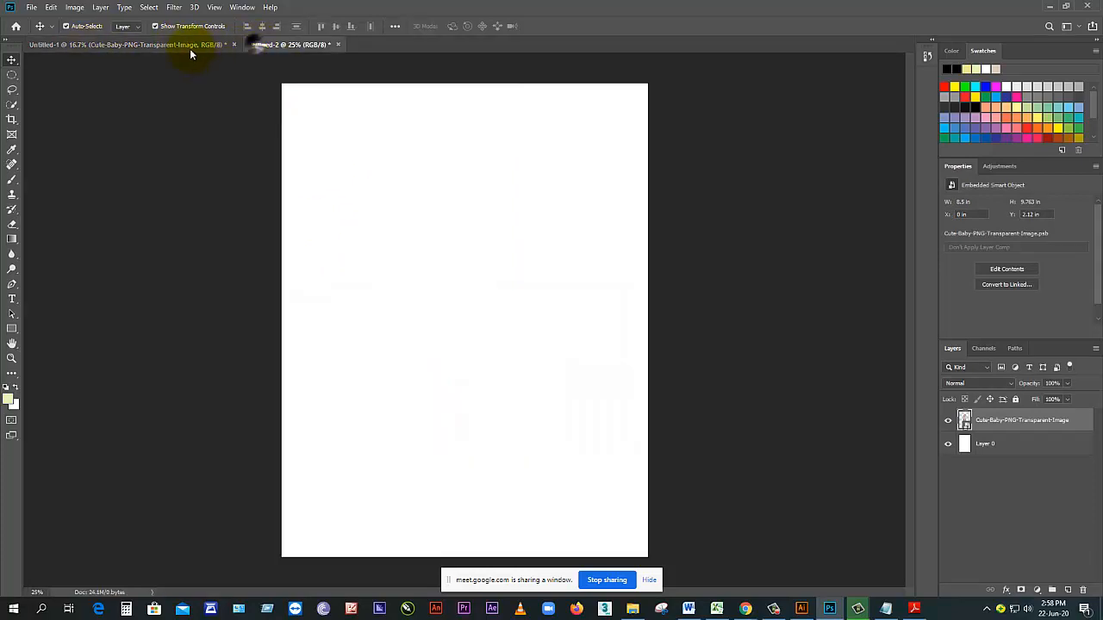
left_click(189, 50)
left_click(450, 264)
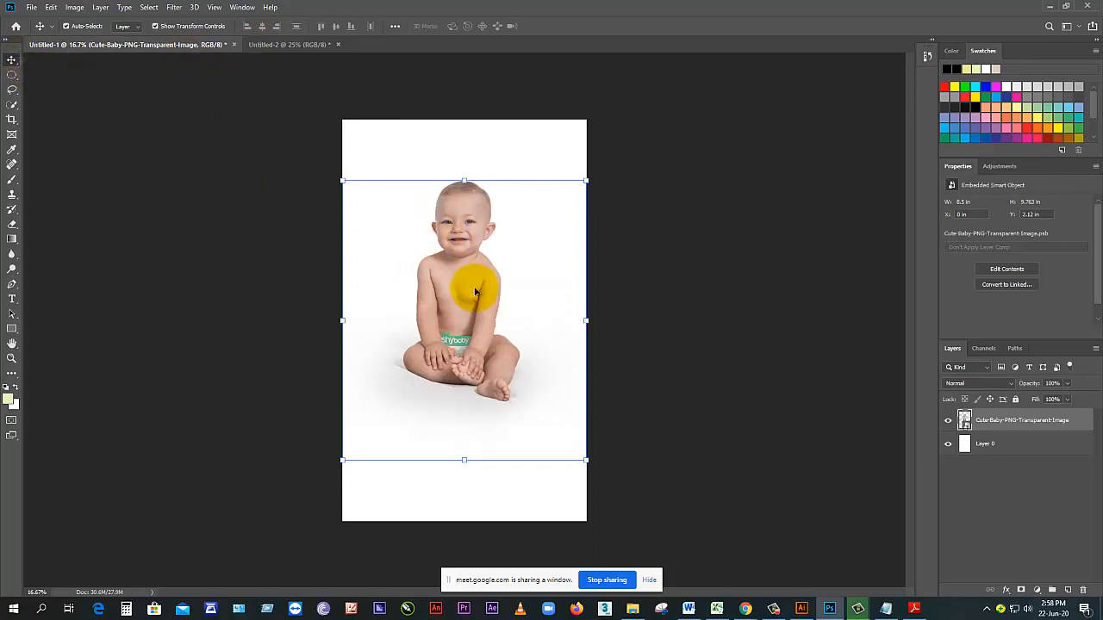
left_click(648, 581)
left_click_drag(444, 233, 317, 52)
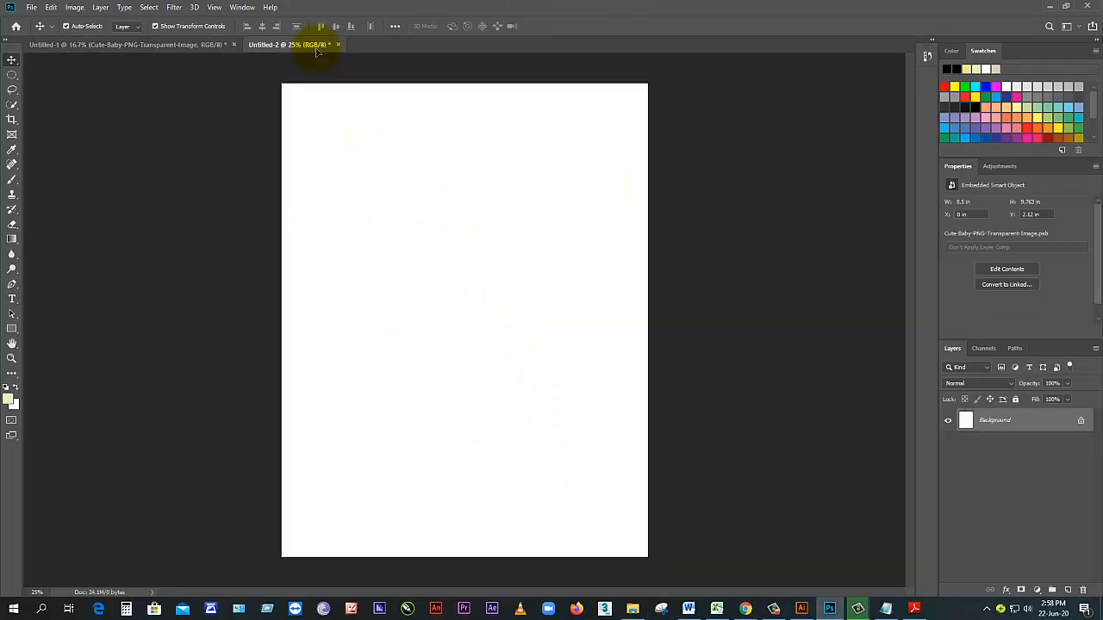
left_click_drag(317, 51, 473, 295)
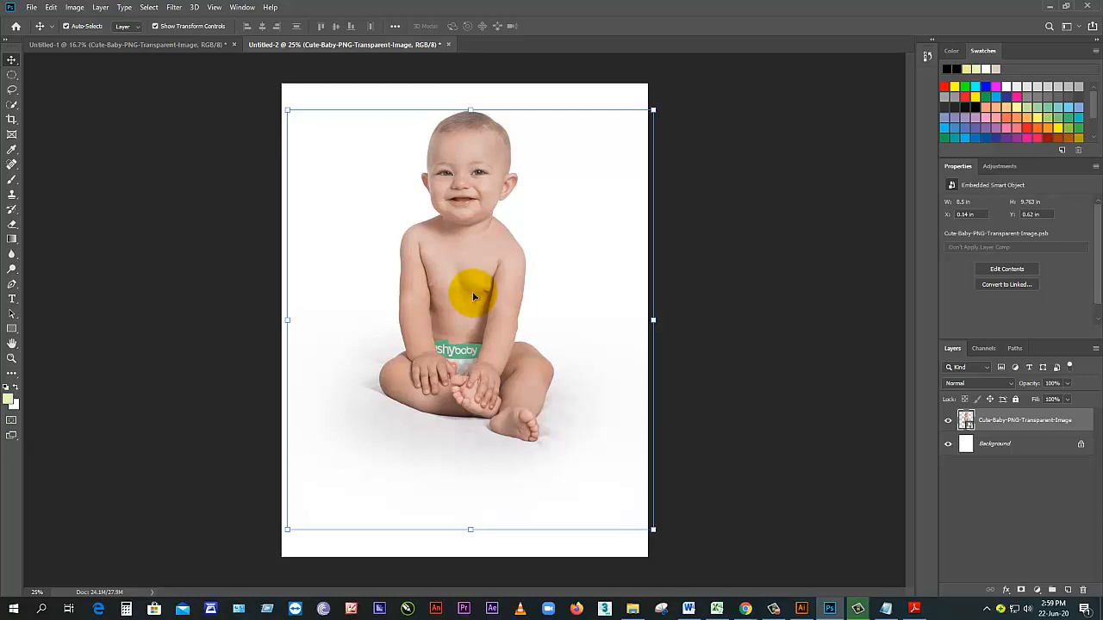
Step: Bring up the Camtasia recorder and check the baby smart object in Untitled-1 and Untitled-2, selecting the copy
left_click(776, 610)
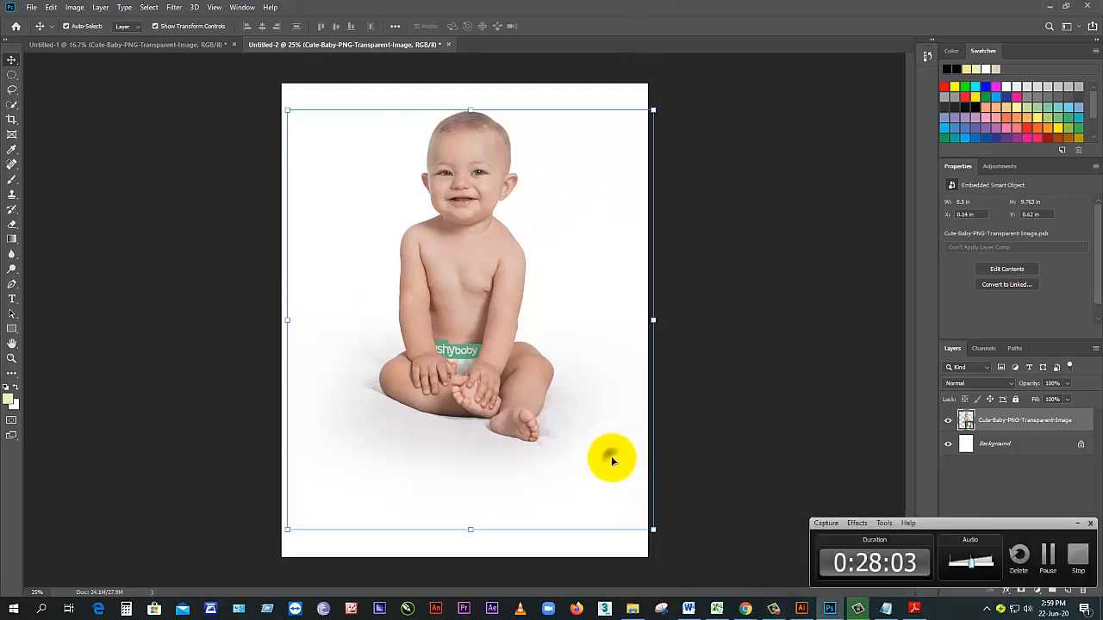
left_click(593, 441)
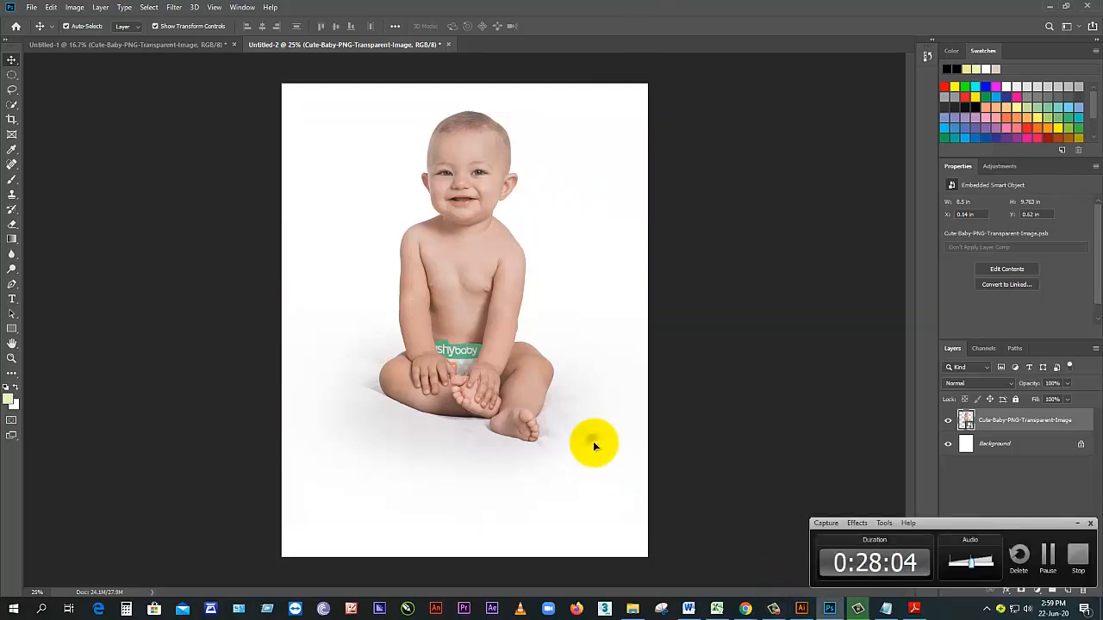
left_click(194, 43)
left_click(287, 44)
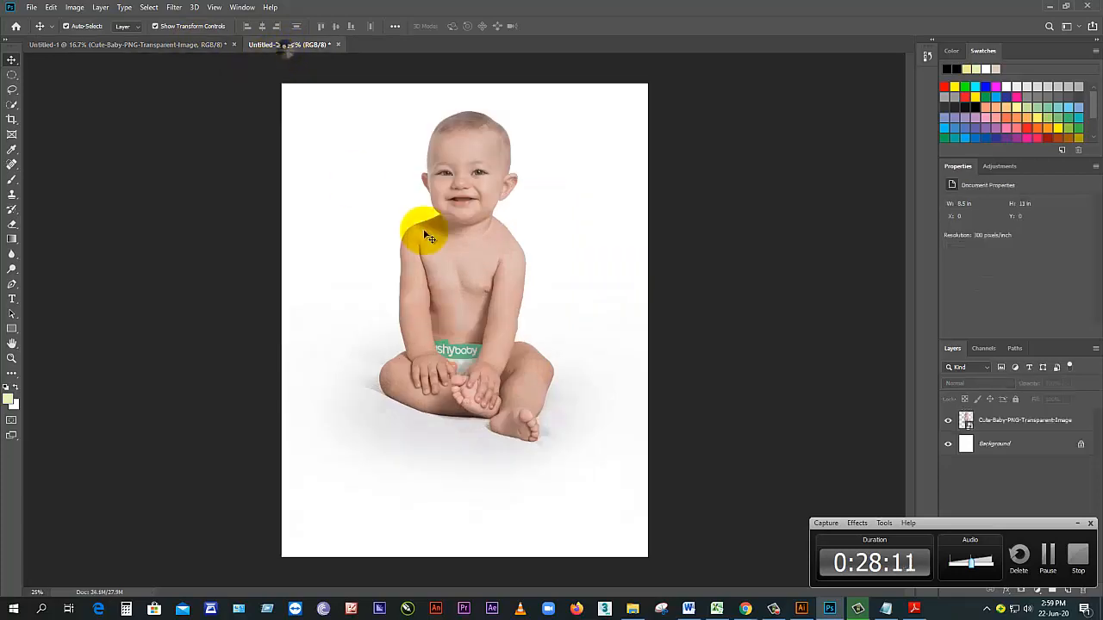
left_click(444, 251)
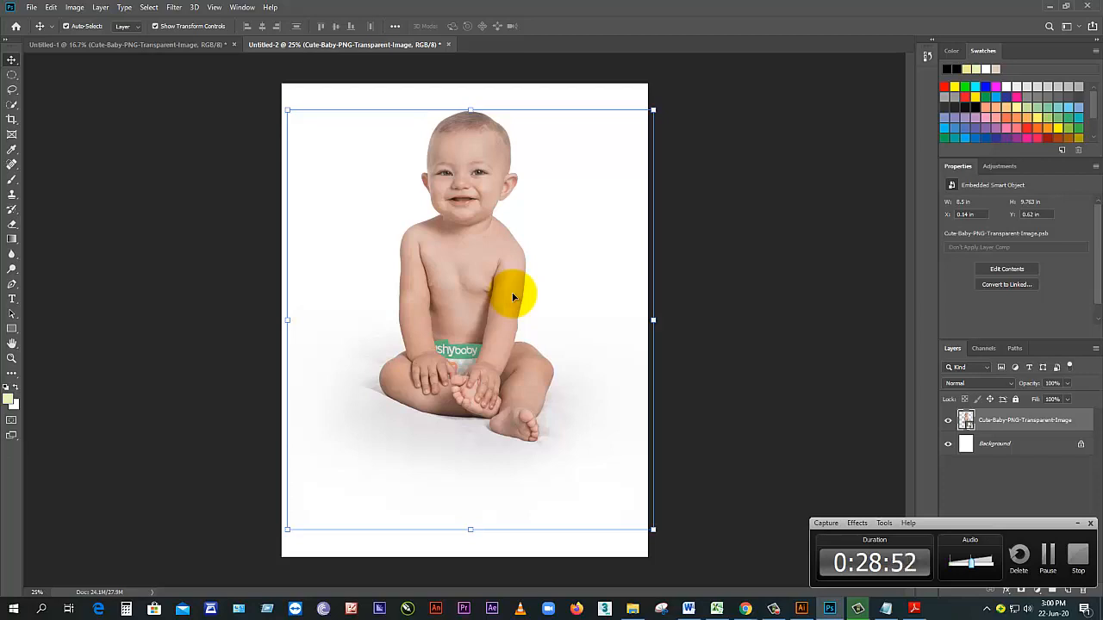
Step: Pause and resume the Camtasia recording, and switch from the Meet call back to Photoshop
left_click(1048, 556)
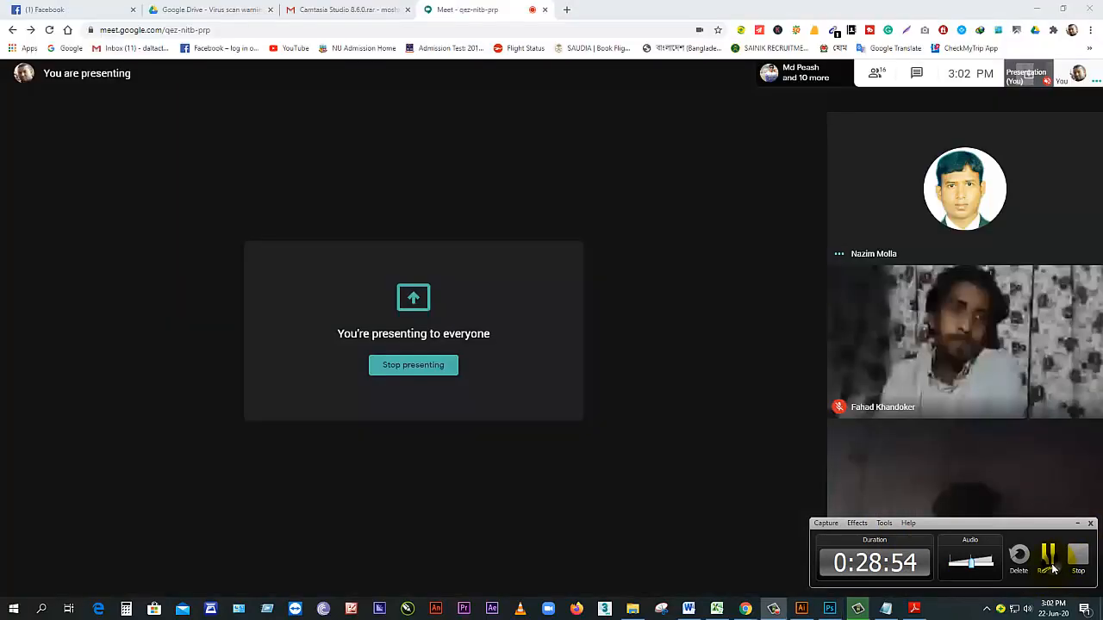
left_click(1048, 555)
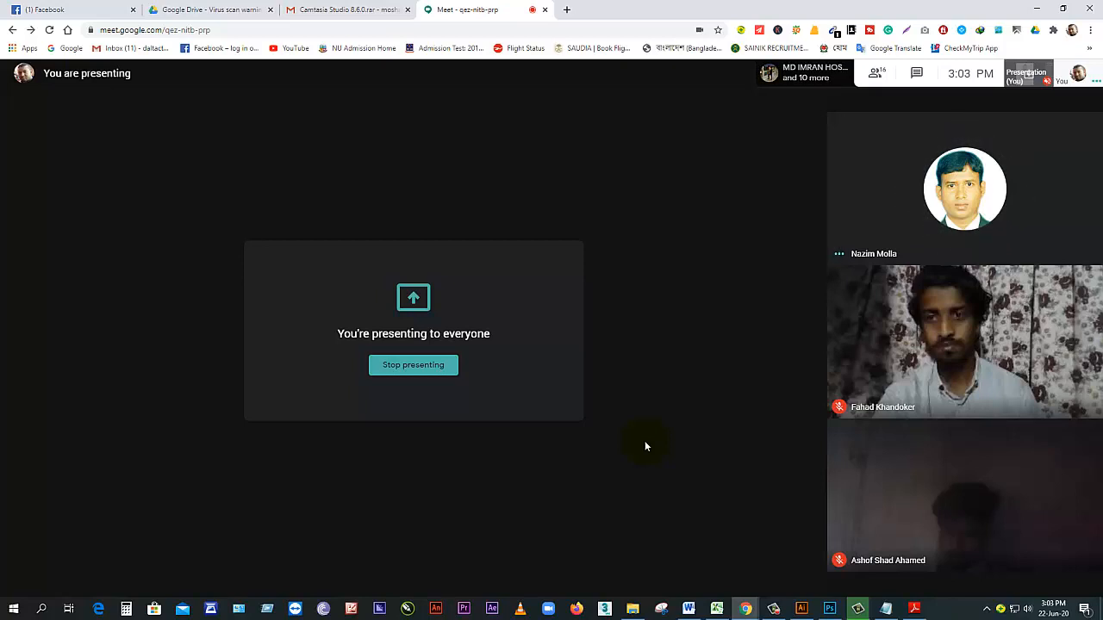
left_click(828, 609)
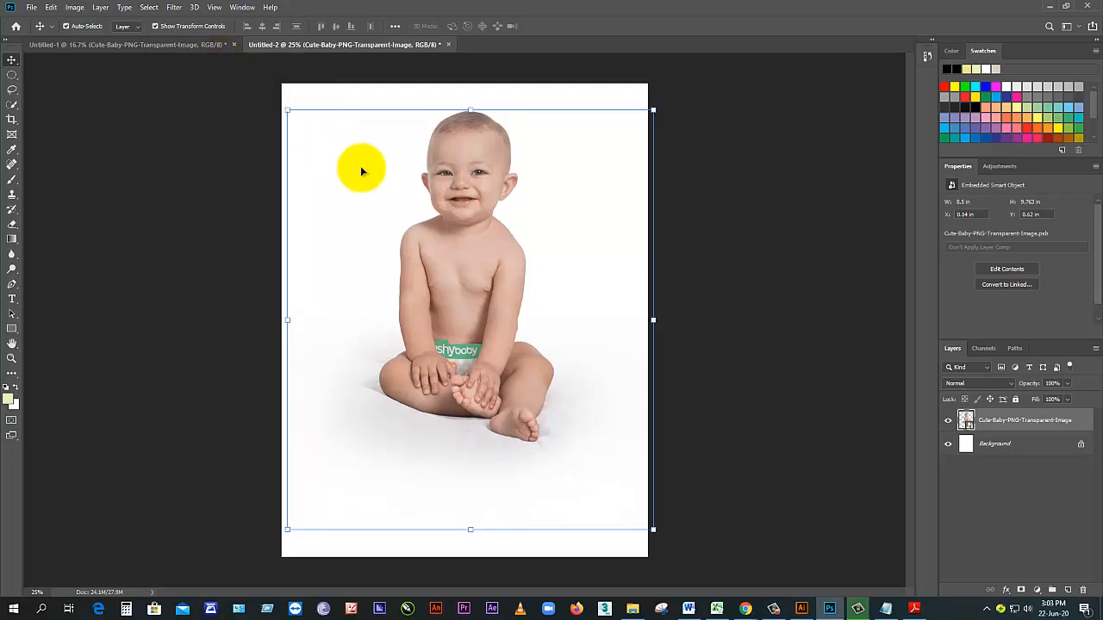
Step: Compare the original baby smart object in Untitled-1 with its copy in Untitled-2
left_click(216, 44)
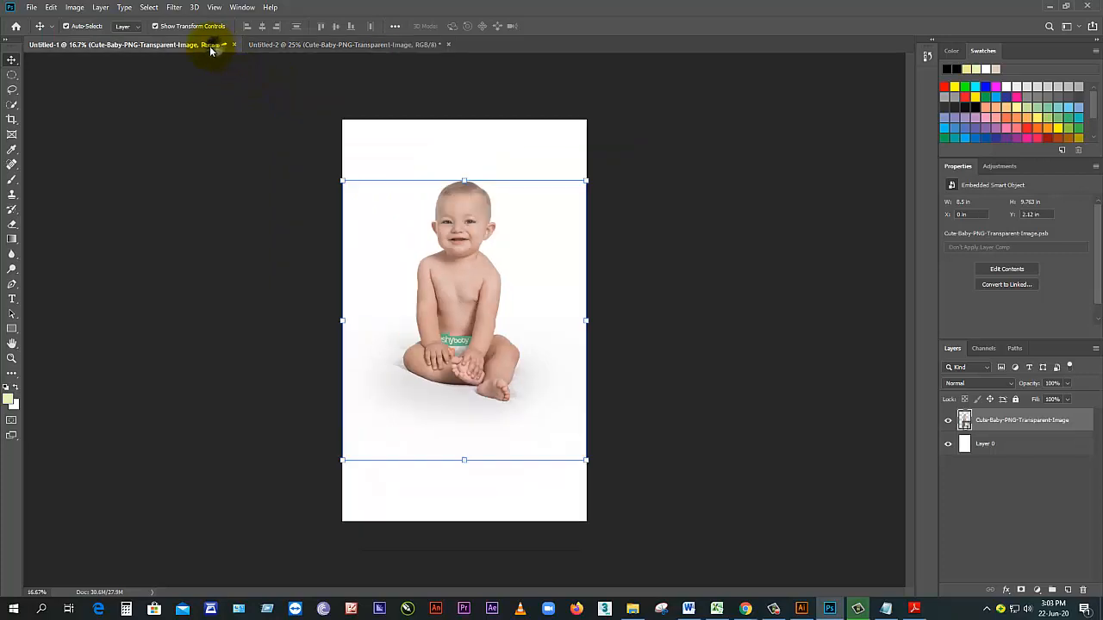
left_click(288, 45)
left_click(193, 45)
left_click(288, 46)
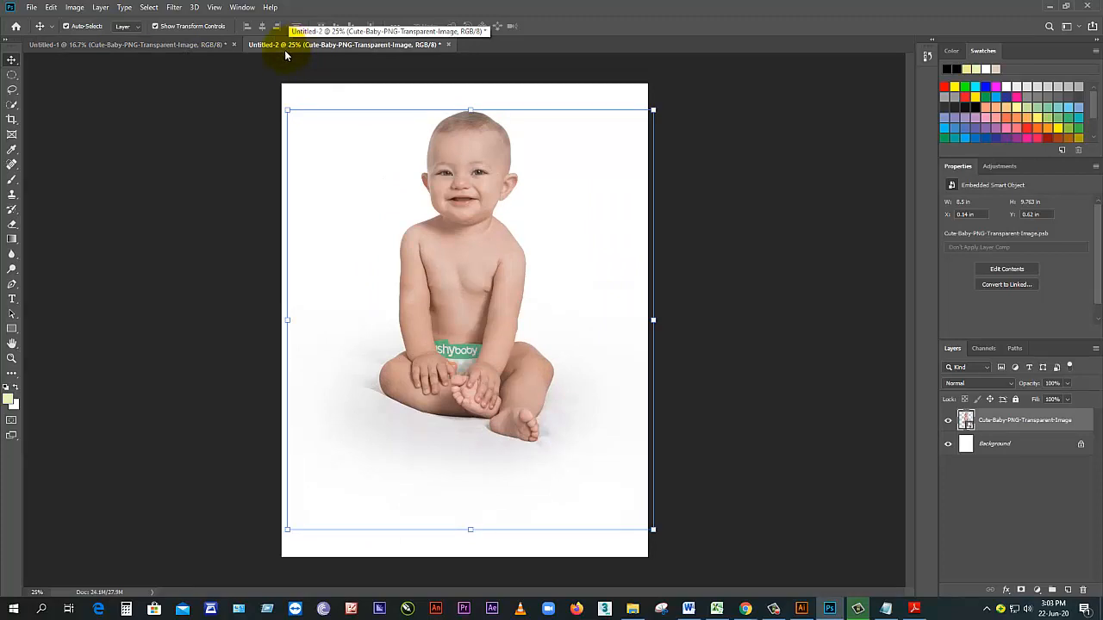
left_click(31, 8)
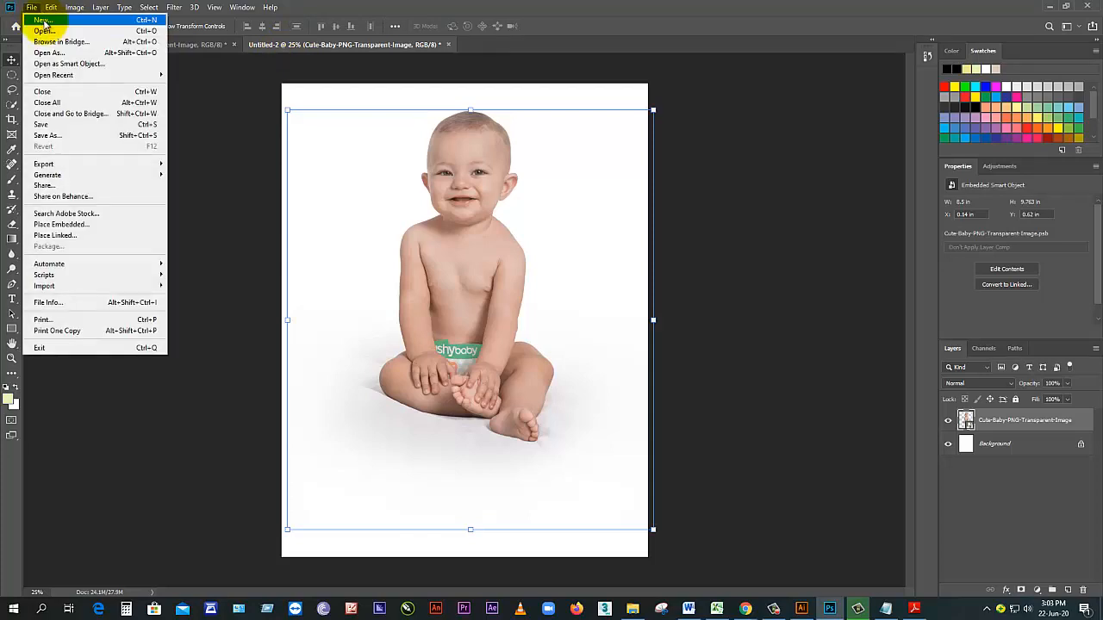
left_click(34, 8)
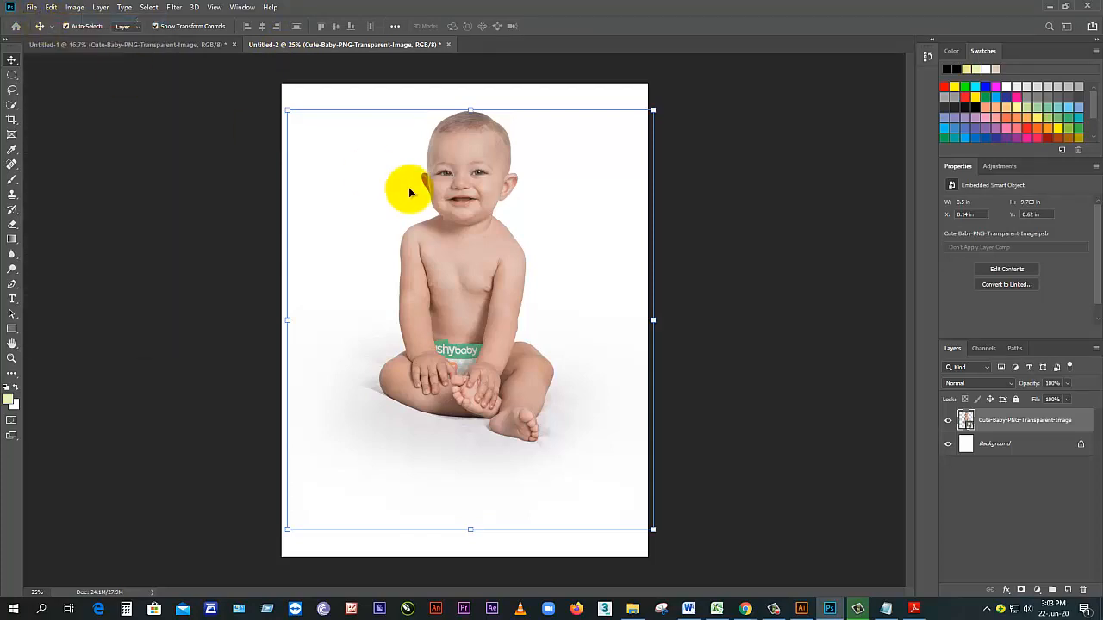
key("ctrl+n")
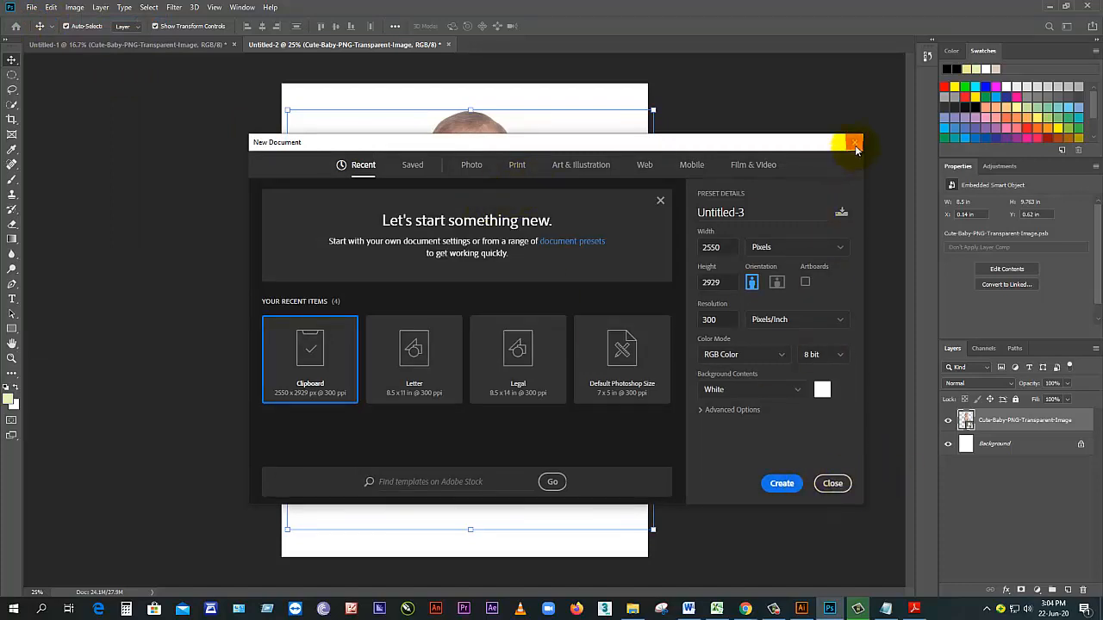
left_click(854, 141)
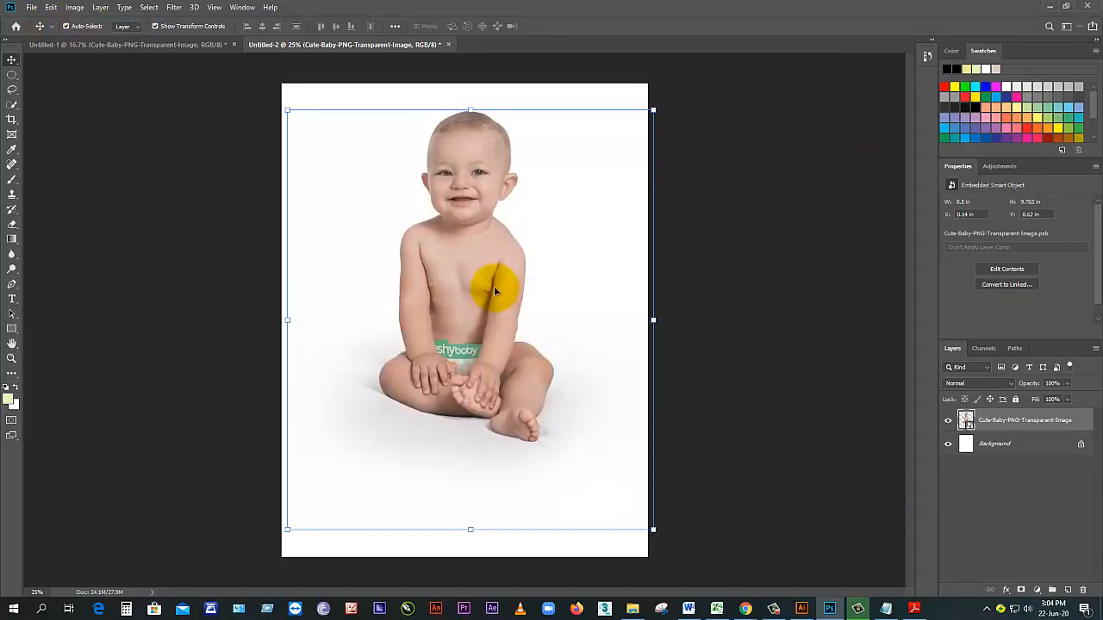
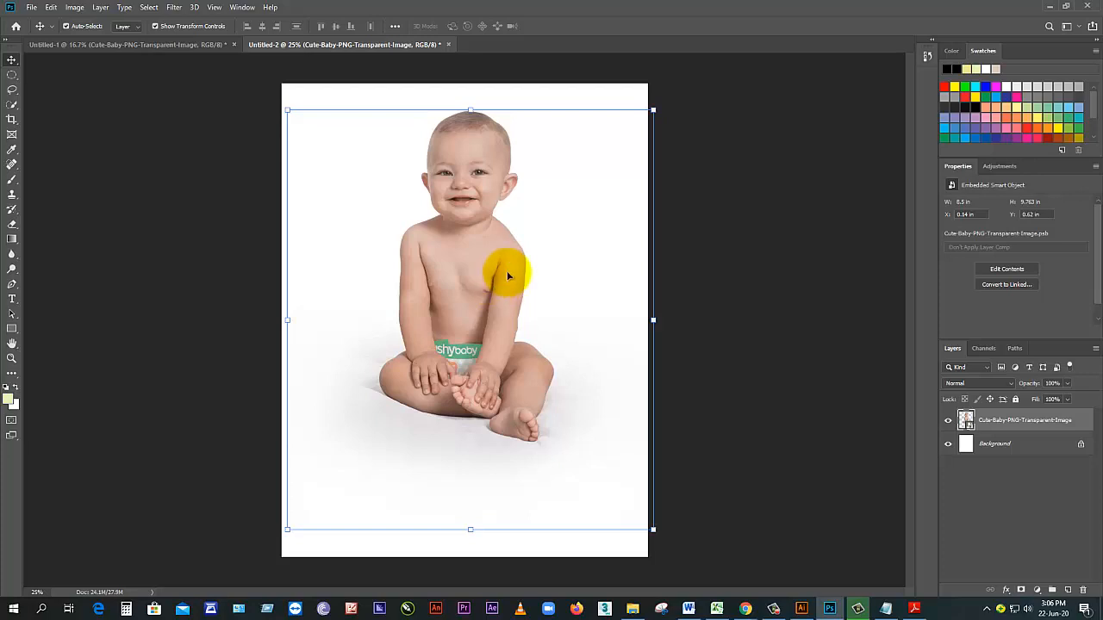
Step: Bring up the Camtasia recorder over Photoshop and check the capture-1 project in Camtasia Studio
left_click(772, 609)
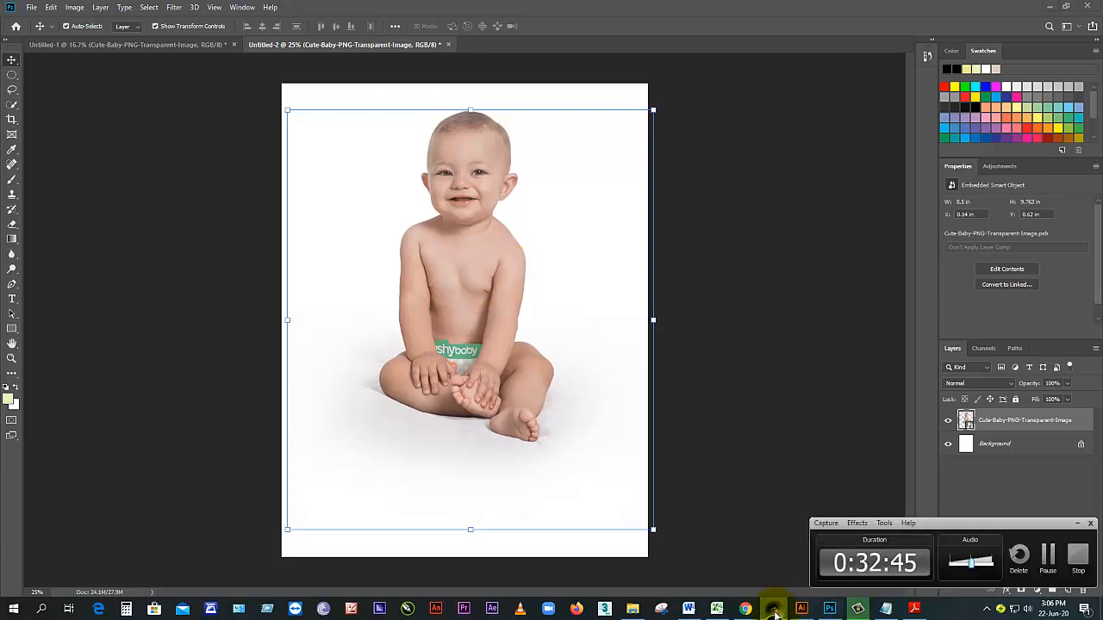
left_click(779, 533)
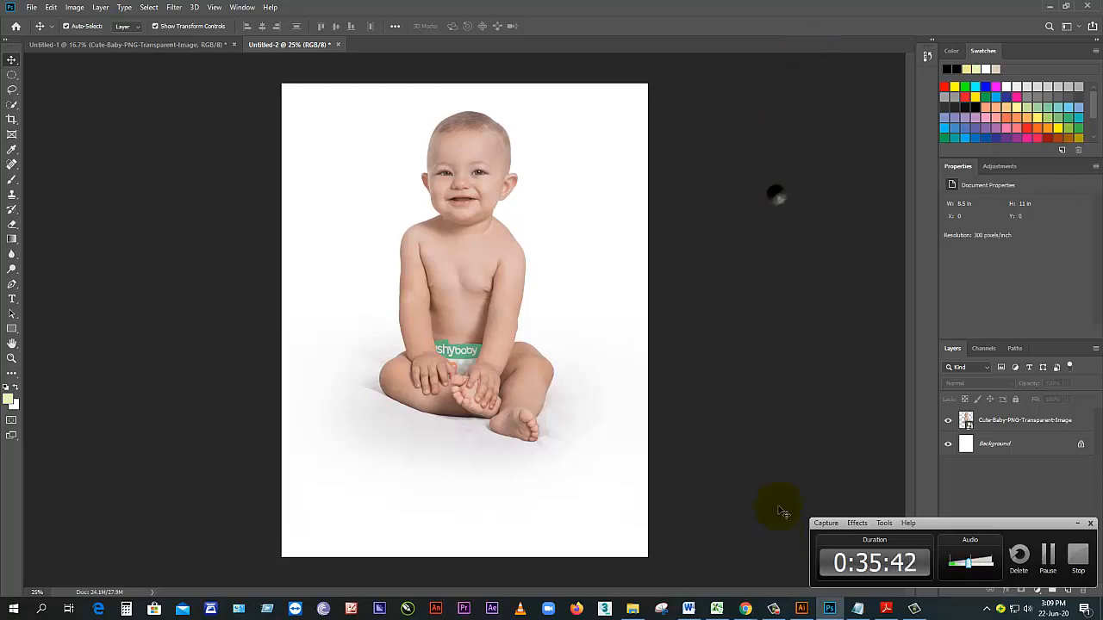
left_click(885, 608)
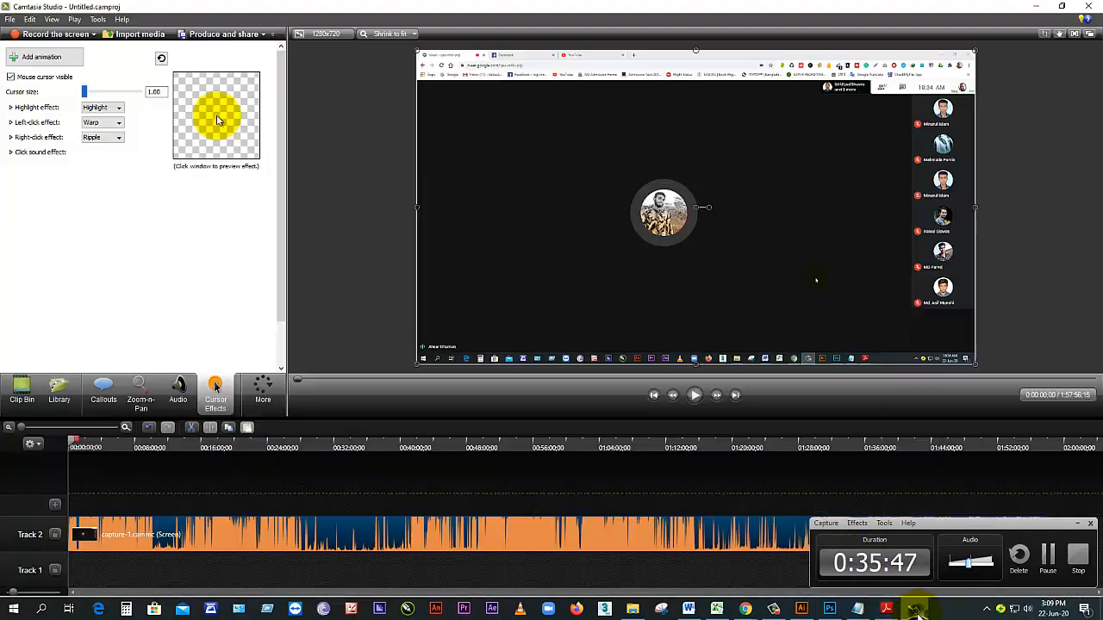
left_click(914, 608)
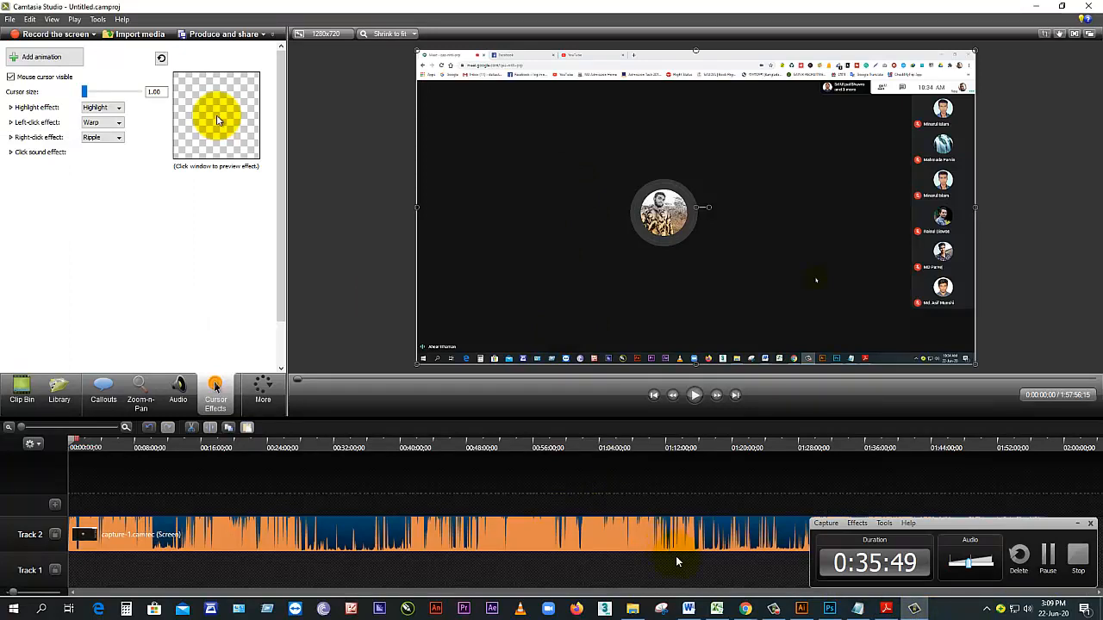
Step: Switch to File Explorer, open the Downloads folder and refresh its contents
left_click(632, 609)
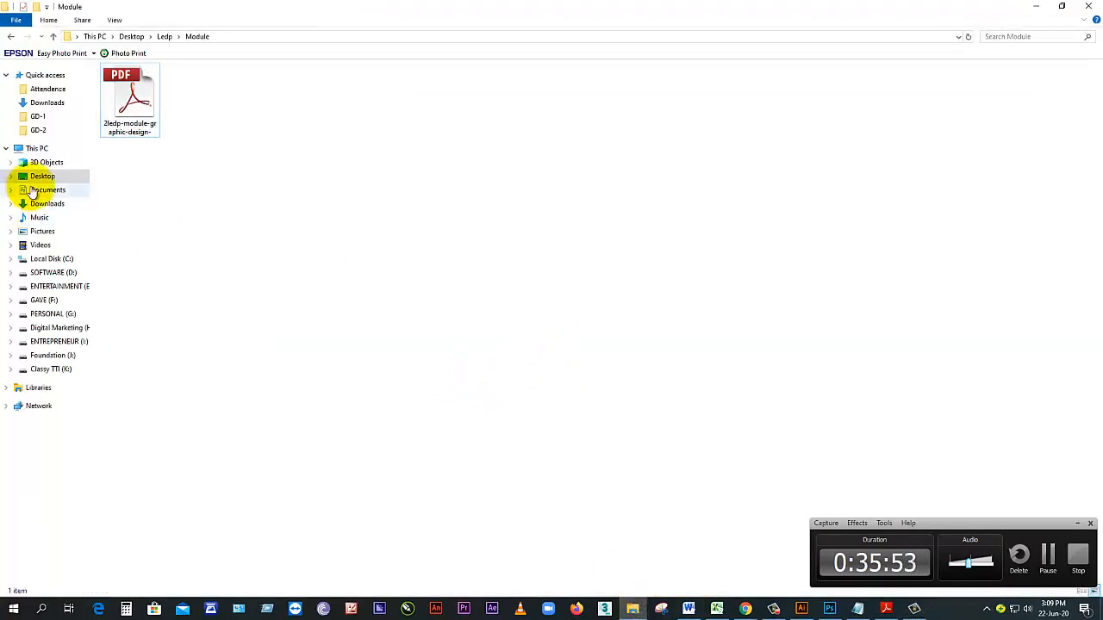
left_click(47, 102)
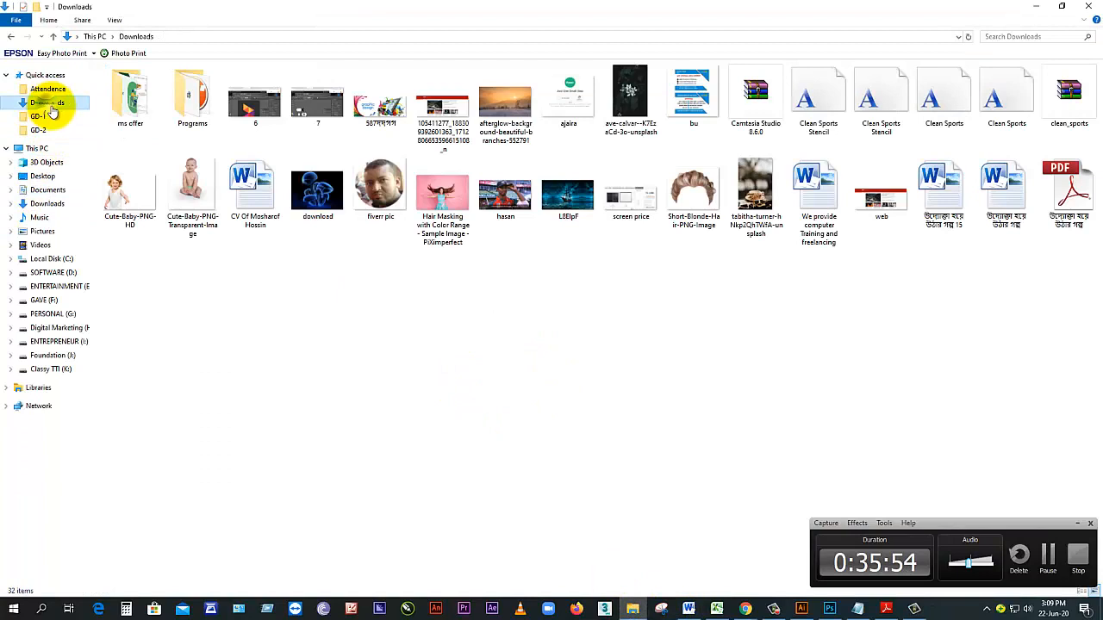
right_click(389, 269)
left_click(435, 317)
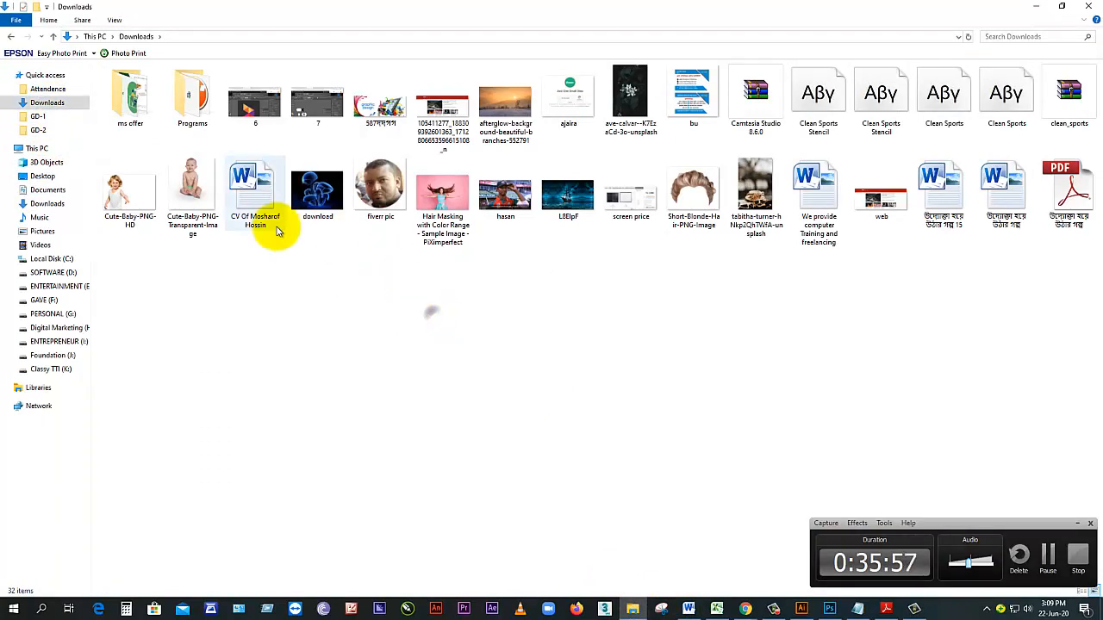
Step: Refresh the Desktop folder and open the Class Recording folder inside Ledp
left_click(50, 177)
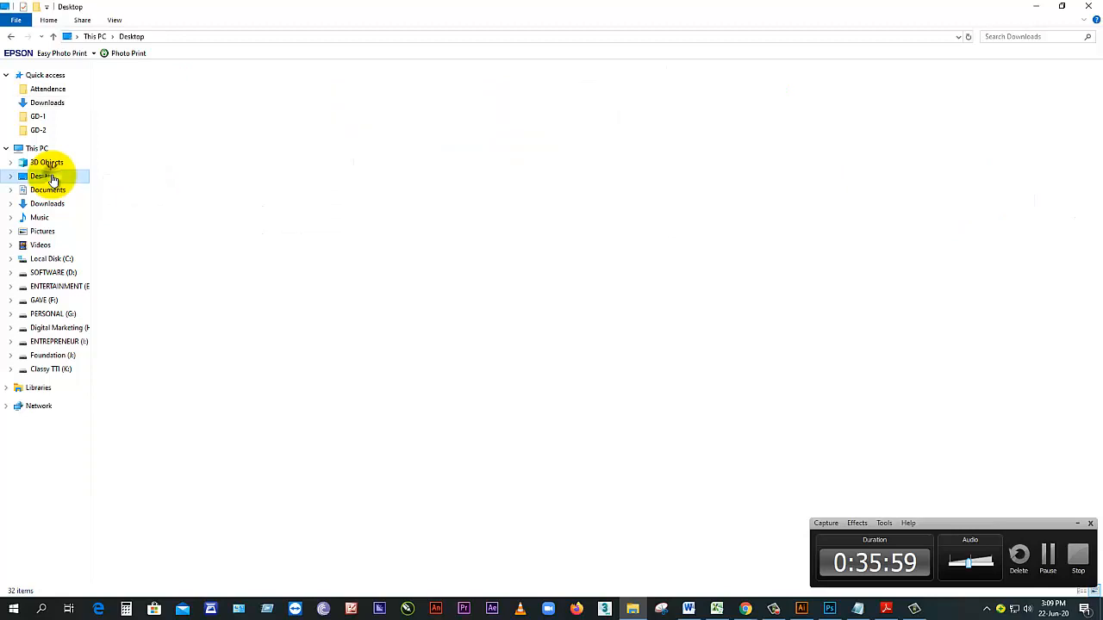
right_click(250, 231)
left_click(287, 280)
double_click(192, 102)
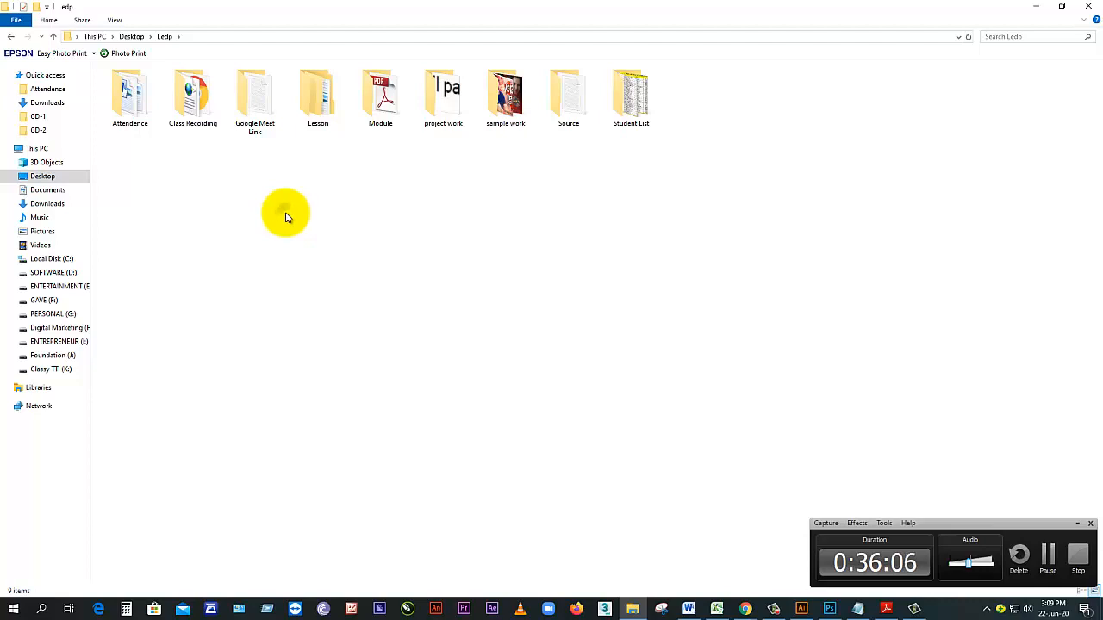
double_click(203, 117)
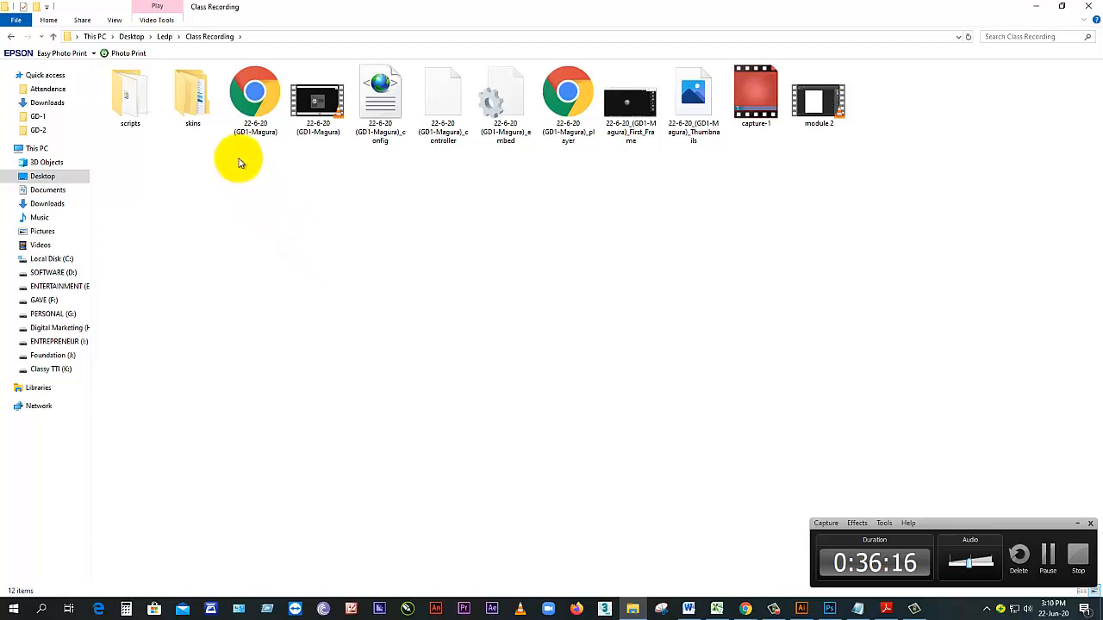
Step: Delete the scripts and skins folders, the 22-6-20 (GD1-Magura) web page and its config, controller, embed and player files, and pause the recording
left_click_drag(143, 128, 379, 78)
key("Delete")
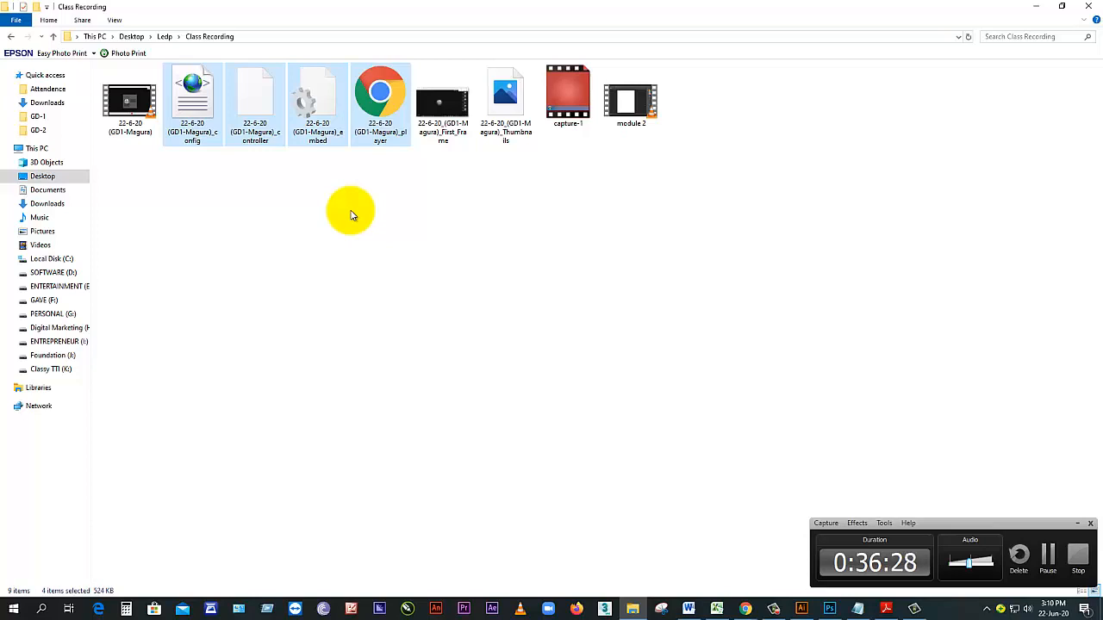
key("Delete")
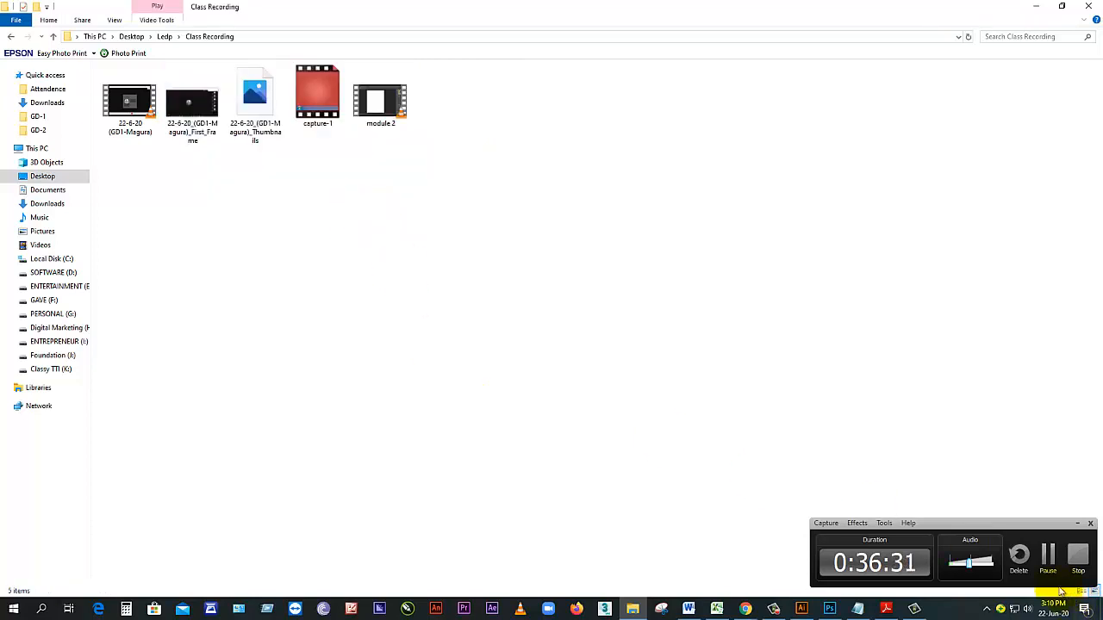
left_click(1048, 558)
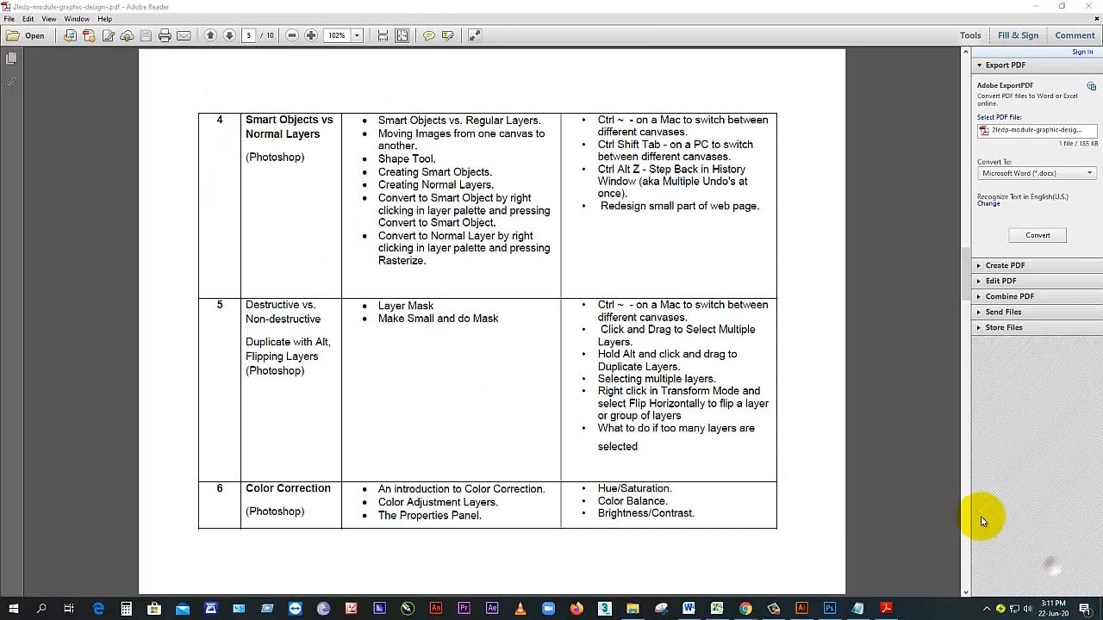
Step: Check the Smart Objects vs Normal Layers lesson in the module PDF, and stop presenting in the Meet call
left_click(827, 608)
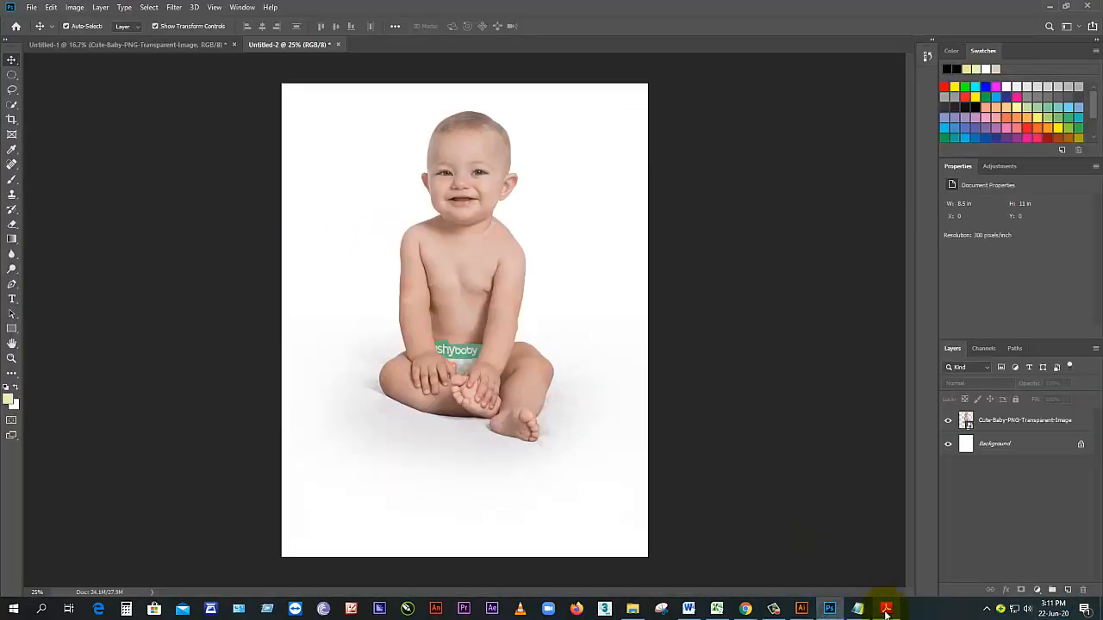
left_click(886, 610)
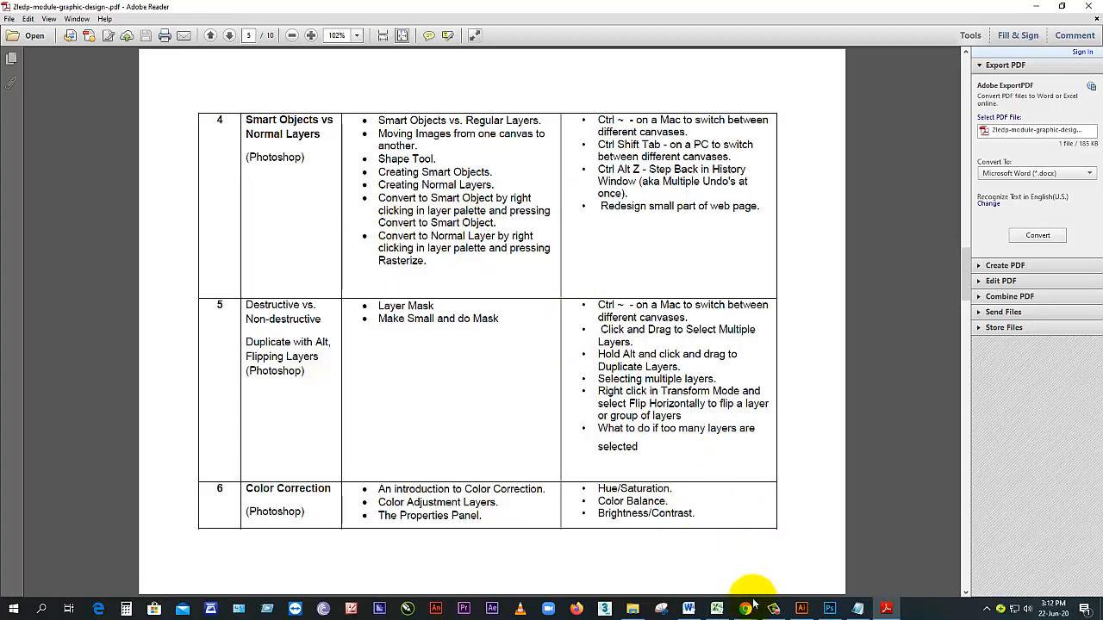
mouse_move(745, 609)
left_click(682, 560)
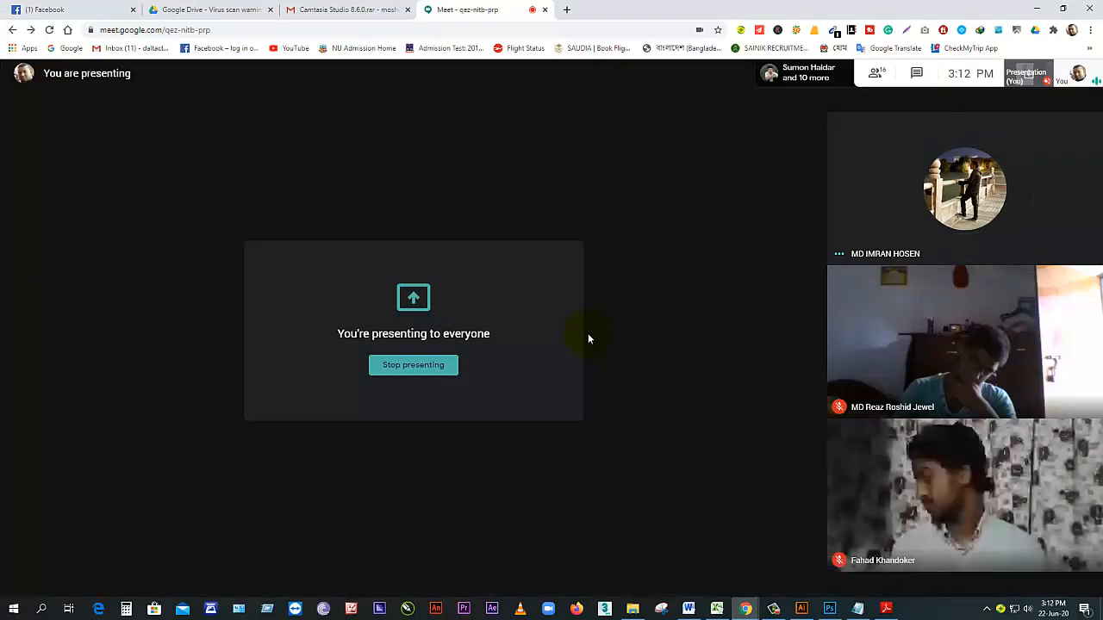
left_click(431, 365)
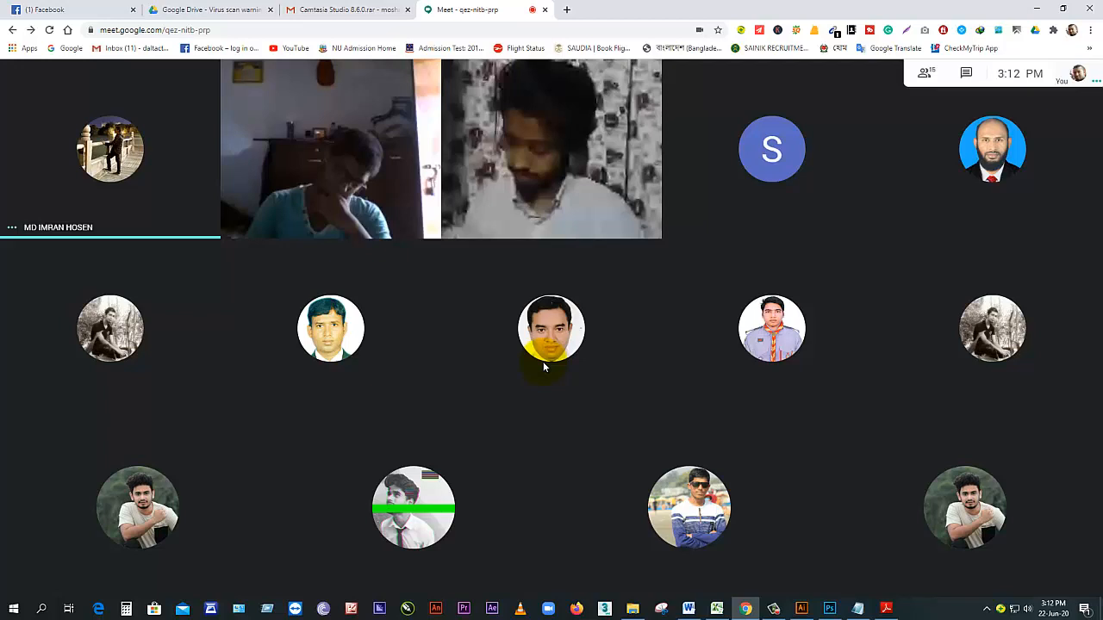
Step: Switch to Photoshop, delete the baby smart object from Untitled-2, and cycle through the open documents to Untitled-1
left_click(830, 608)
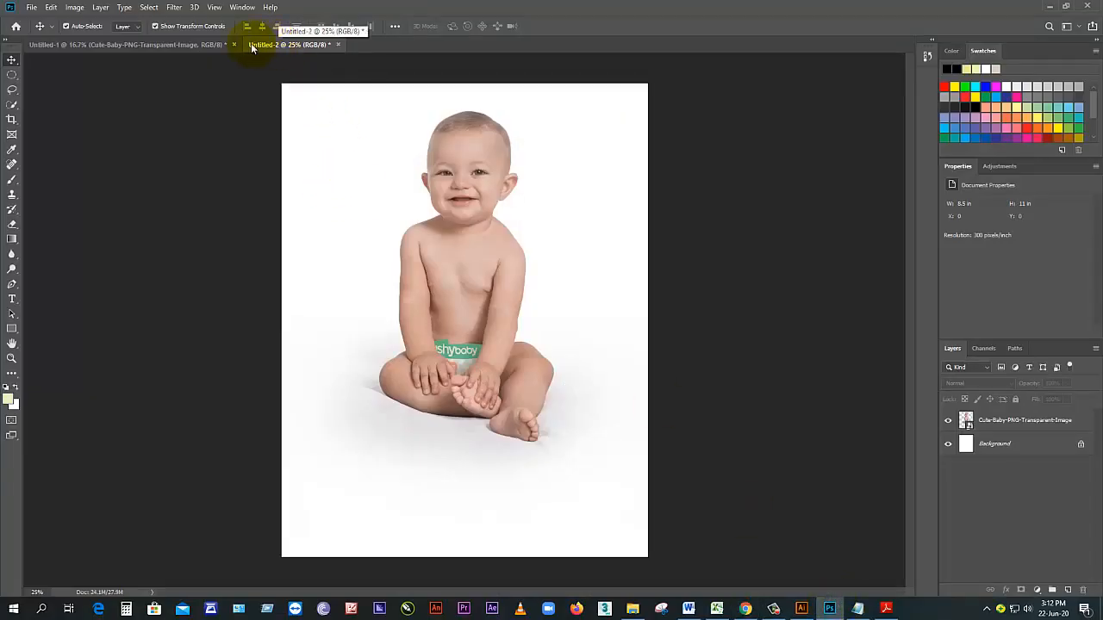
left_click(206, 44)
left_click(271, 44)
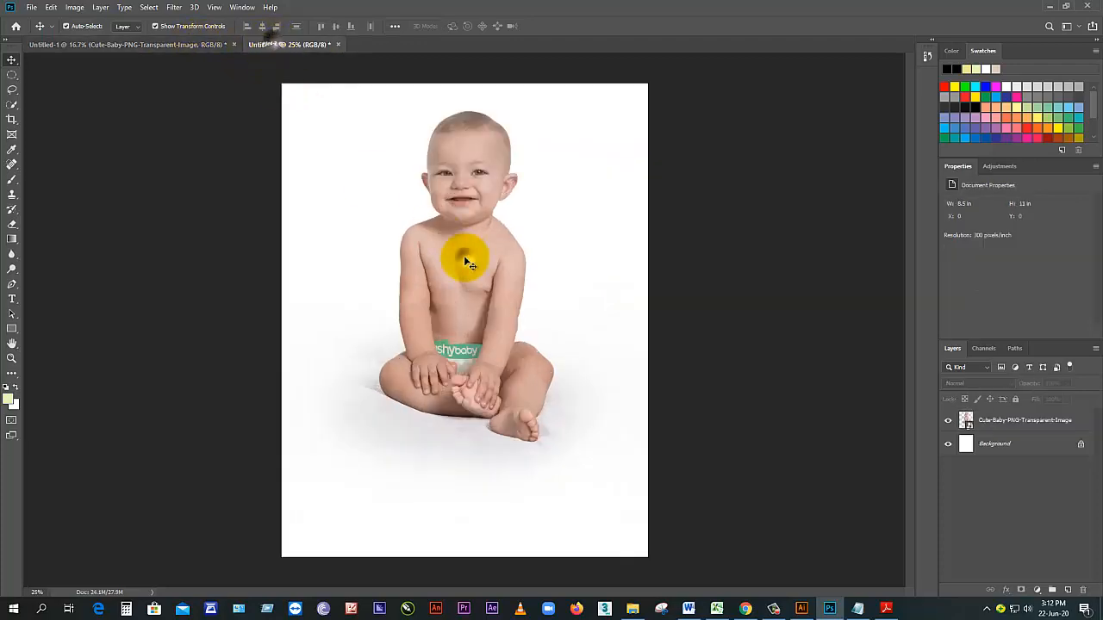
left_click_drag(464, 258, 464, 257)
key("Escape")
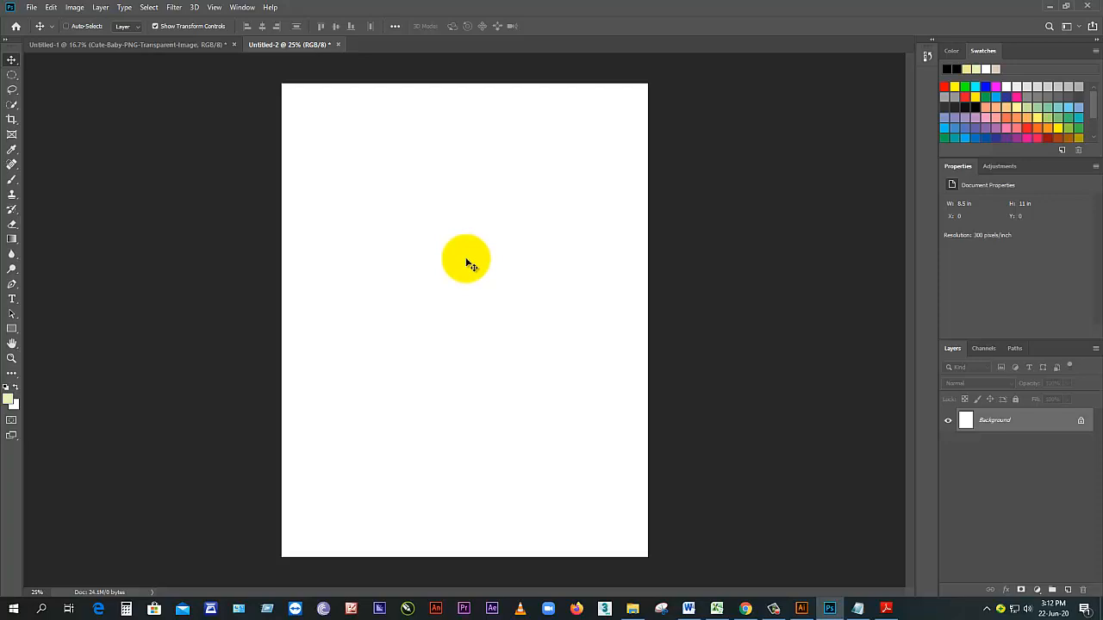
key("ctrl+Tab")
key("ctrl+Tab")
key("ctrl+Tab")
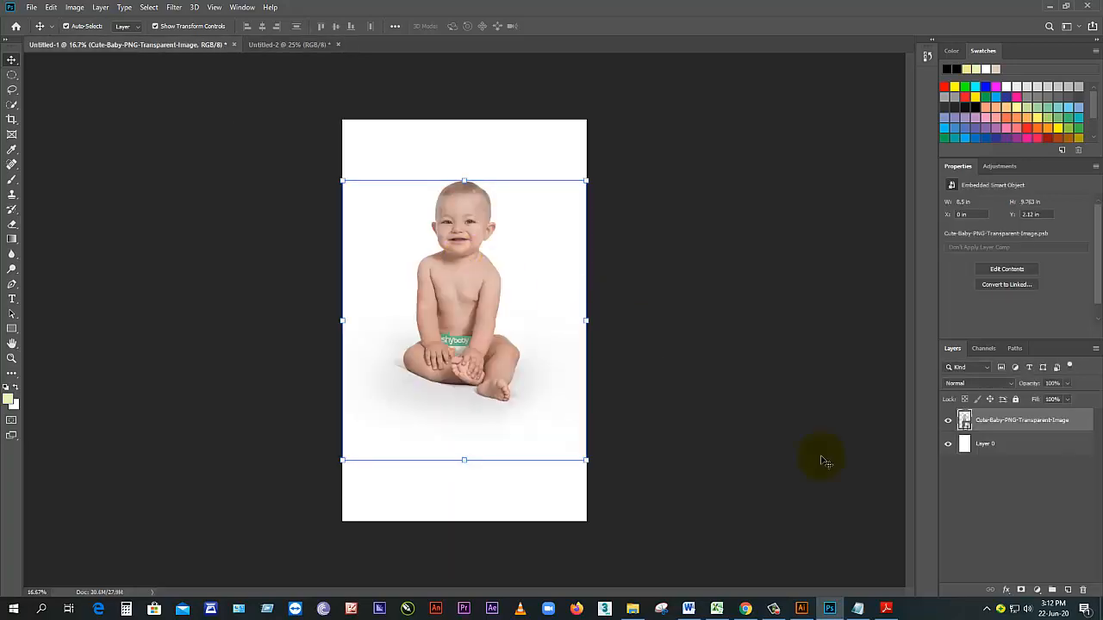
Step: Return to the Meet call to watch the participant's presentation, and bring up the Camtasia recorder
mouse_move(705, 613)
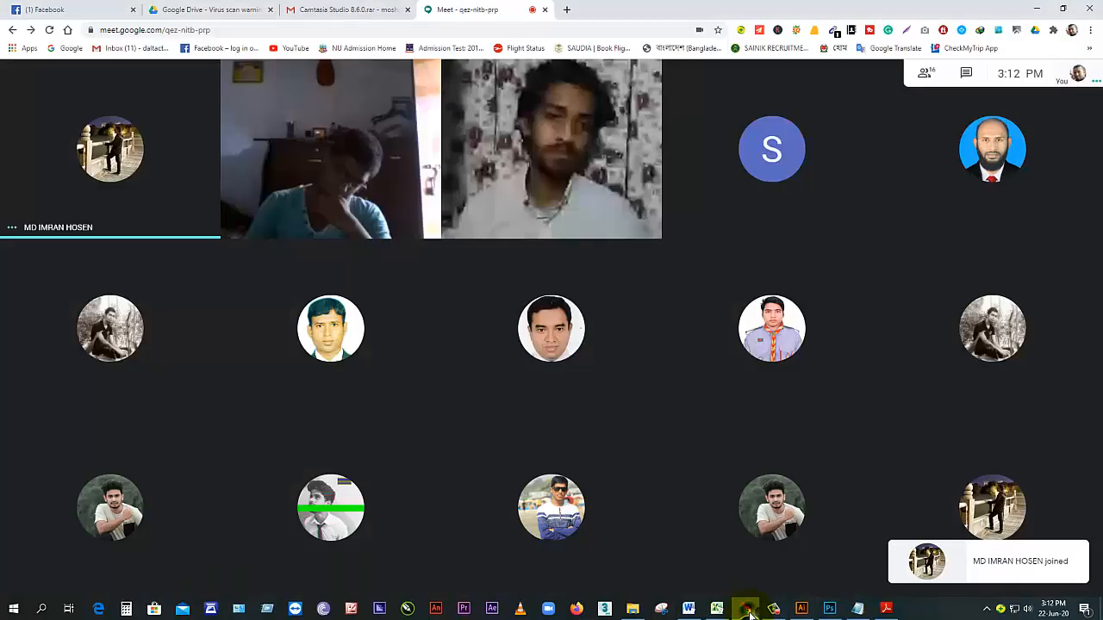
left_click(745, 609)
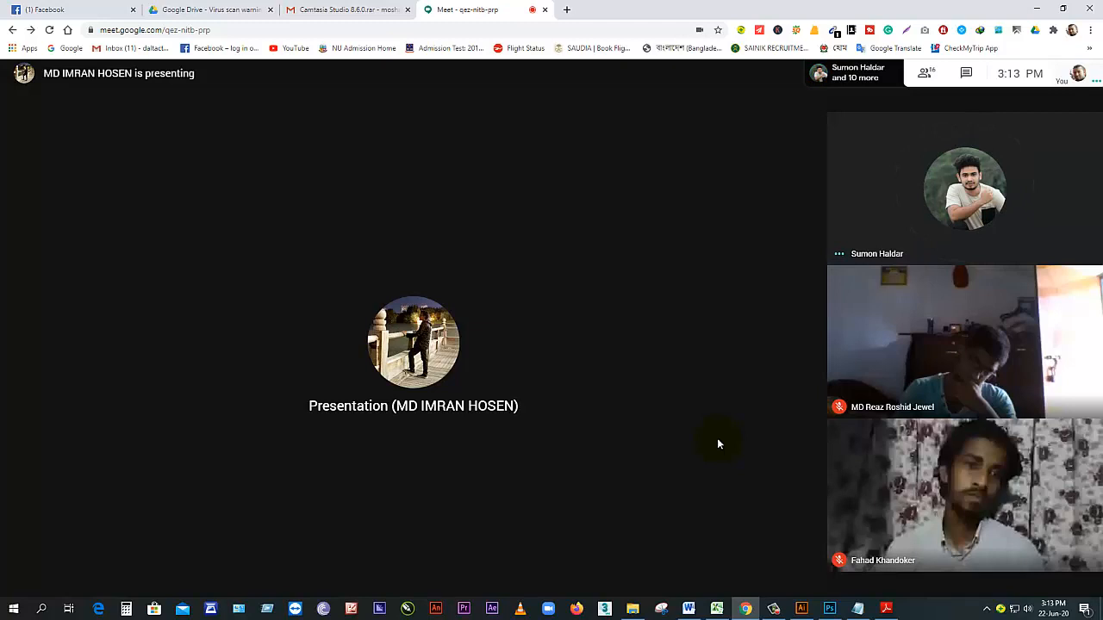
mouse_move(945, 207)
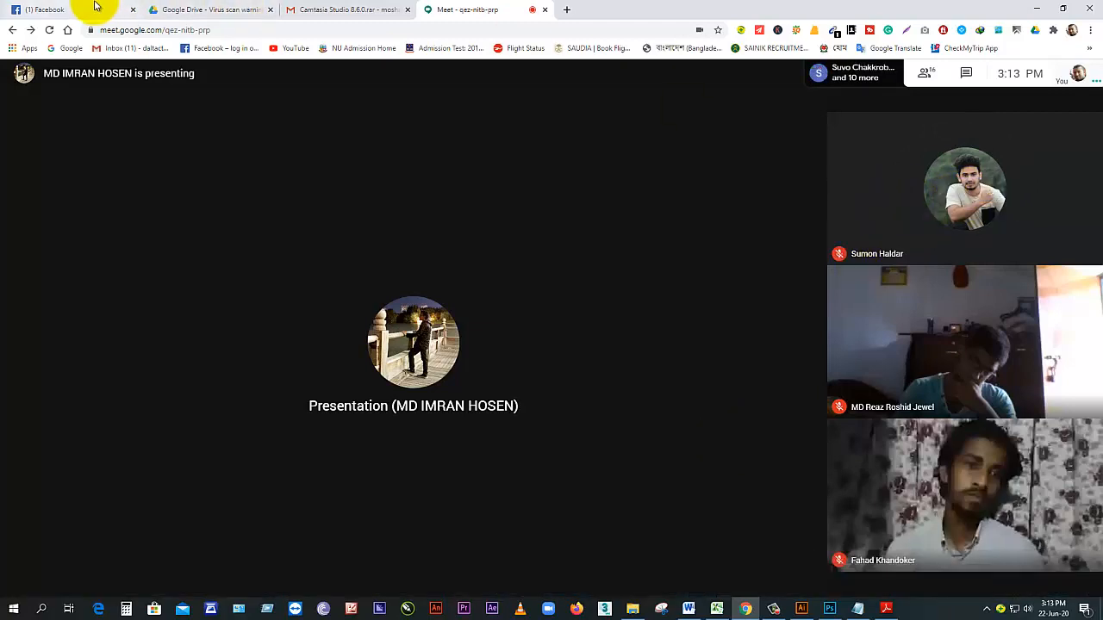
left_click(774, 608)
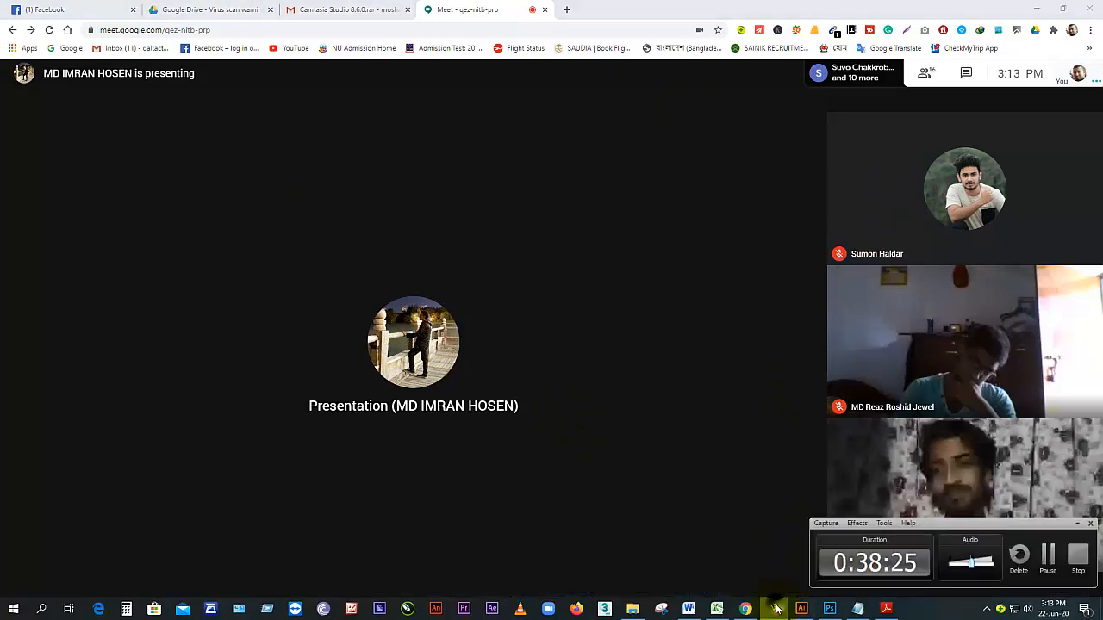
left_click(724, 487)
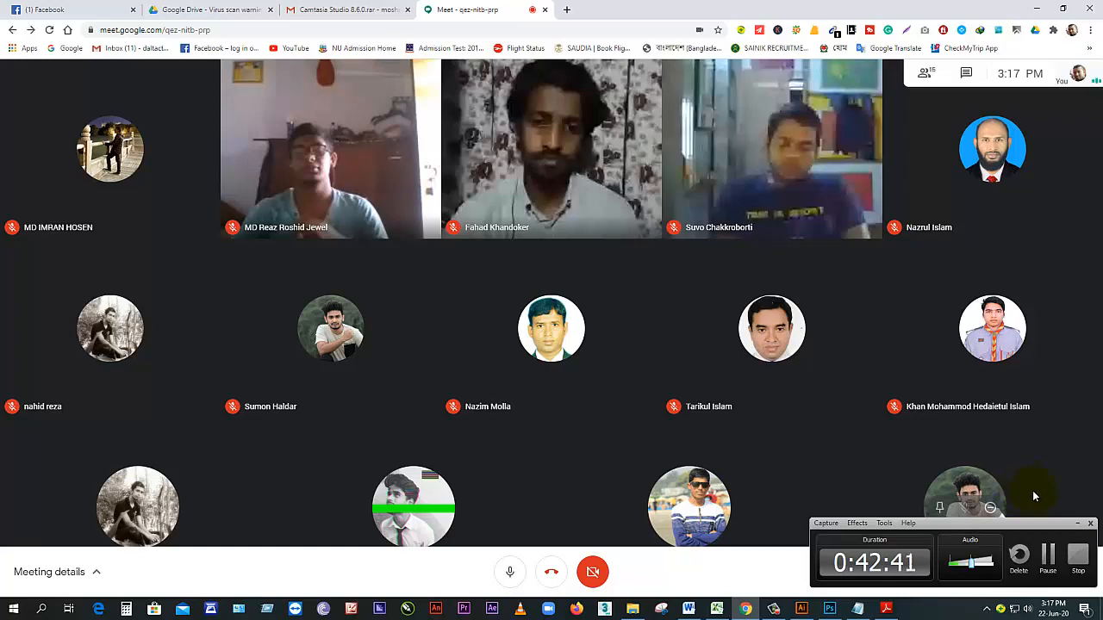
Step: Minimize the Camtasia recorder, bring up the Snipping Tool, and show the participant list in the Meet call
left_click(1077, 523)
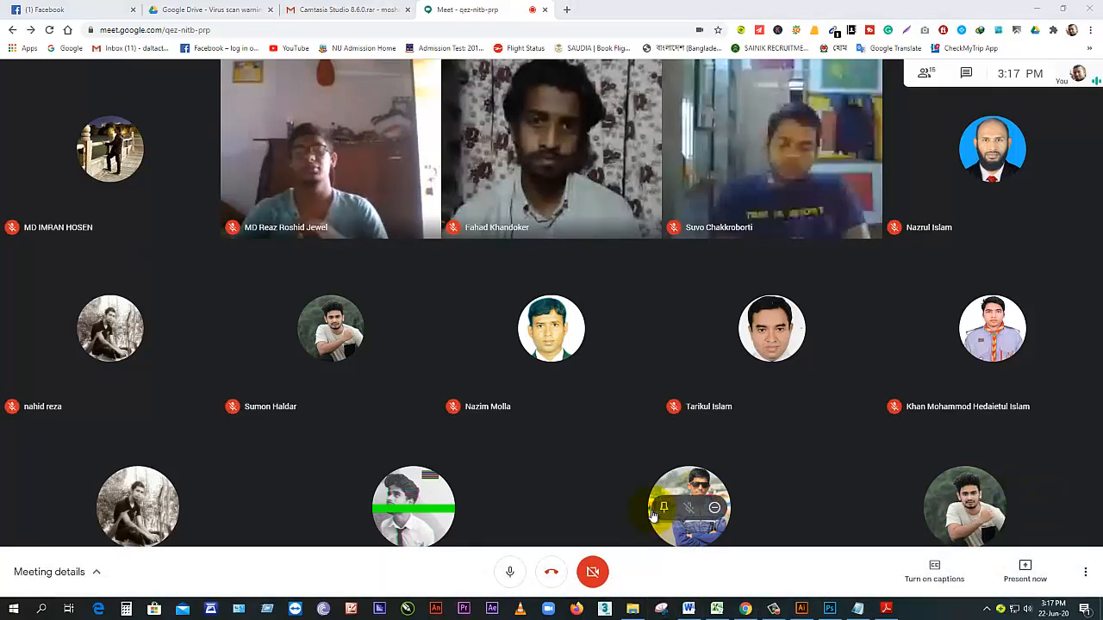
left_click(661, 608)
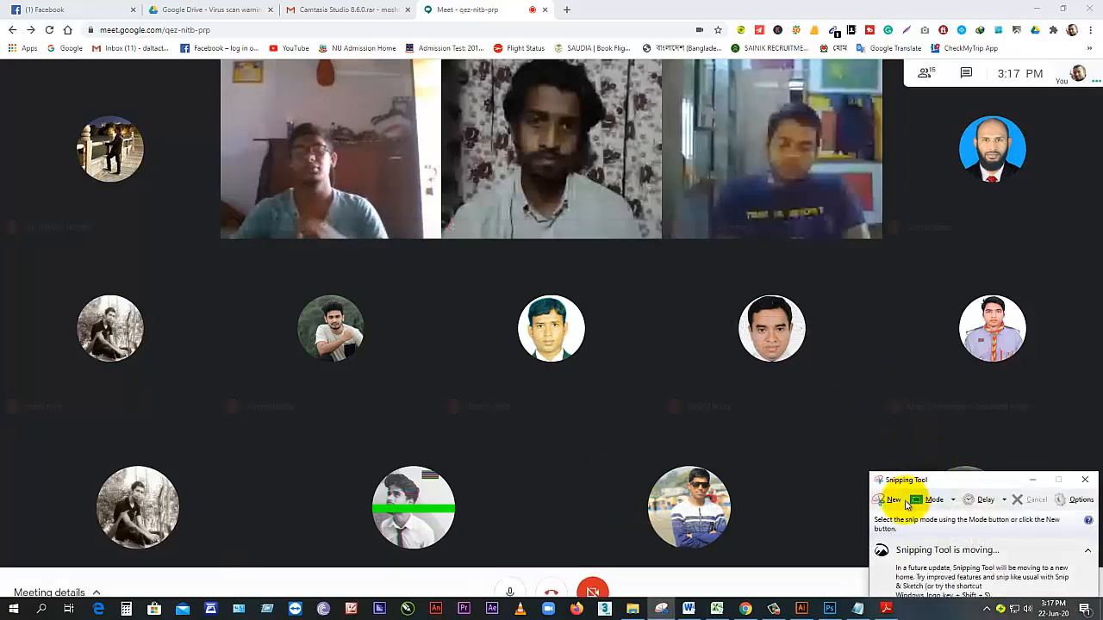
left_click(924, 76)
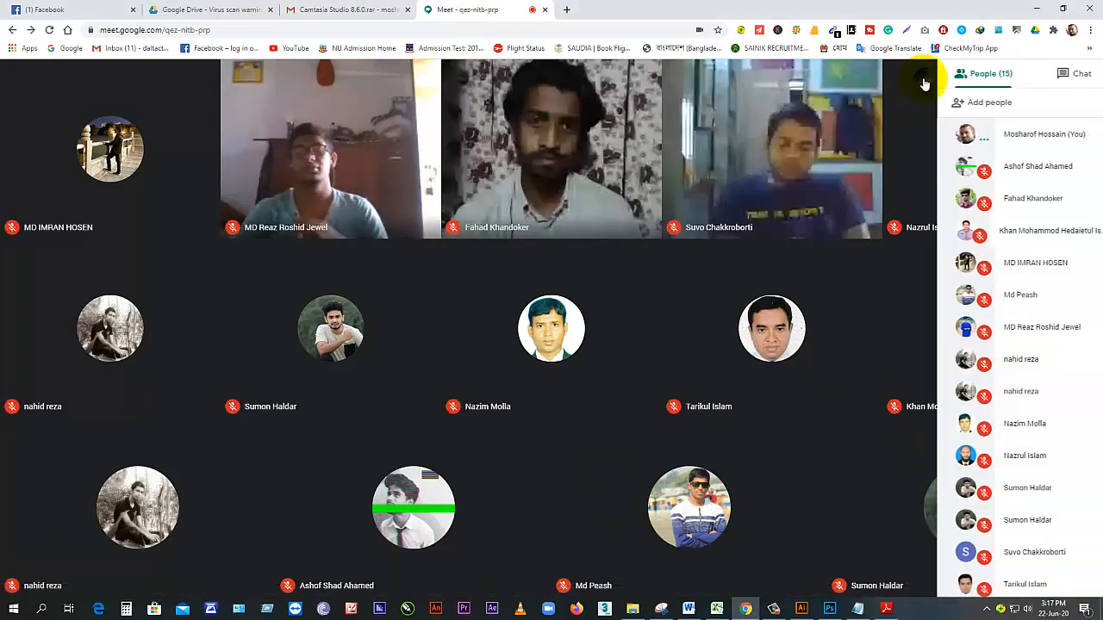
Step: Capture a snip of the Meet call covering the participant tiles and the participant list
left_click(660, 608)
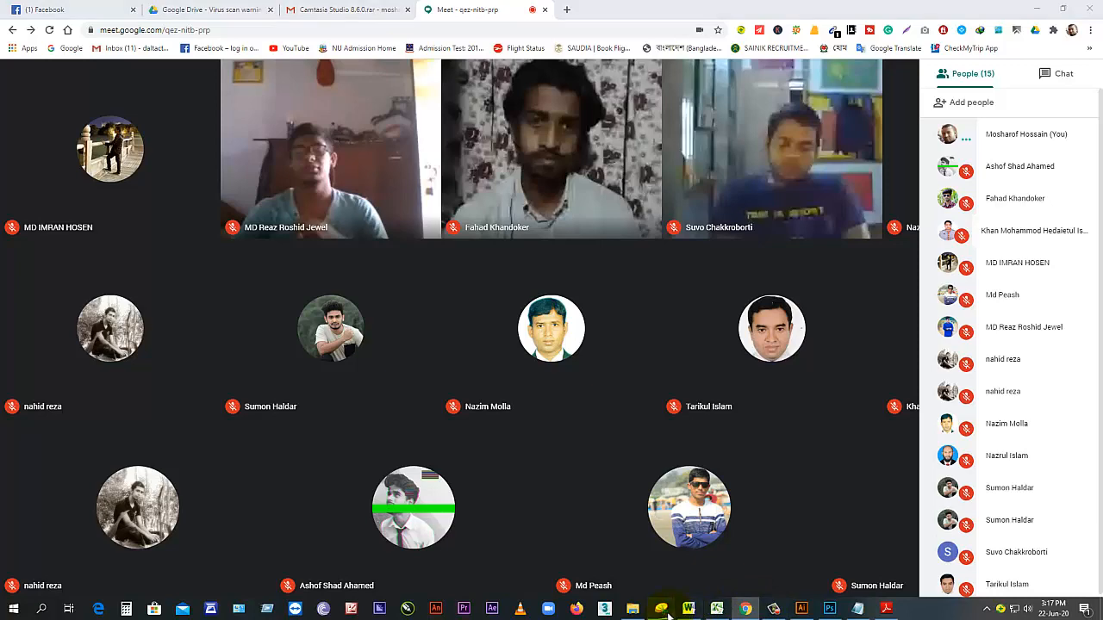
left_click(896, 506)
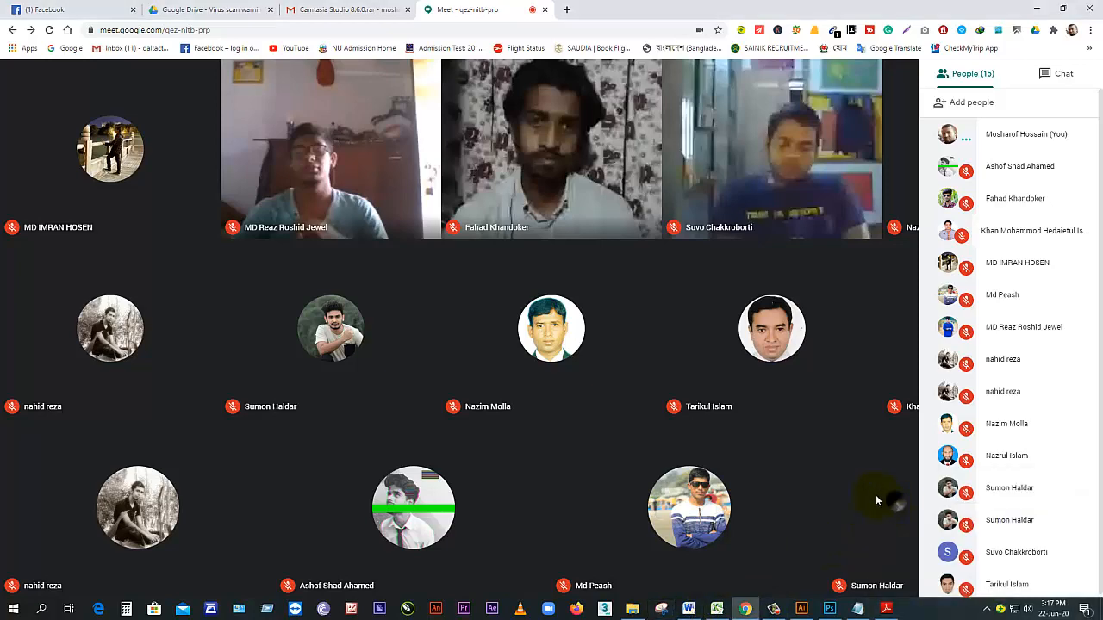
left_click_drag(4, 59, 1095, 595)
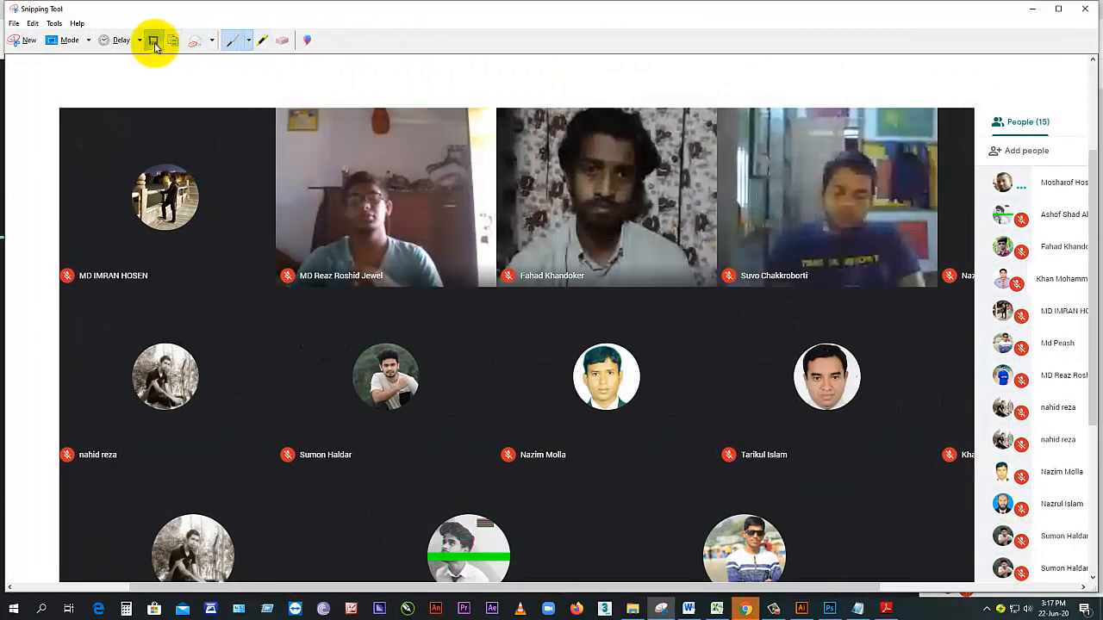
Step: Save the snip as a JPEG named 10 in the GD-2 folder, and close the Snipping Tool
left_click(153, 40)
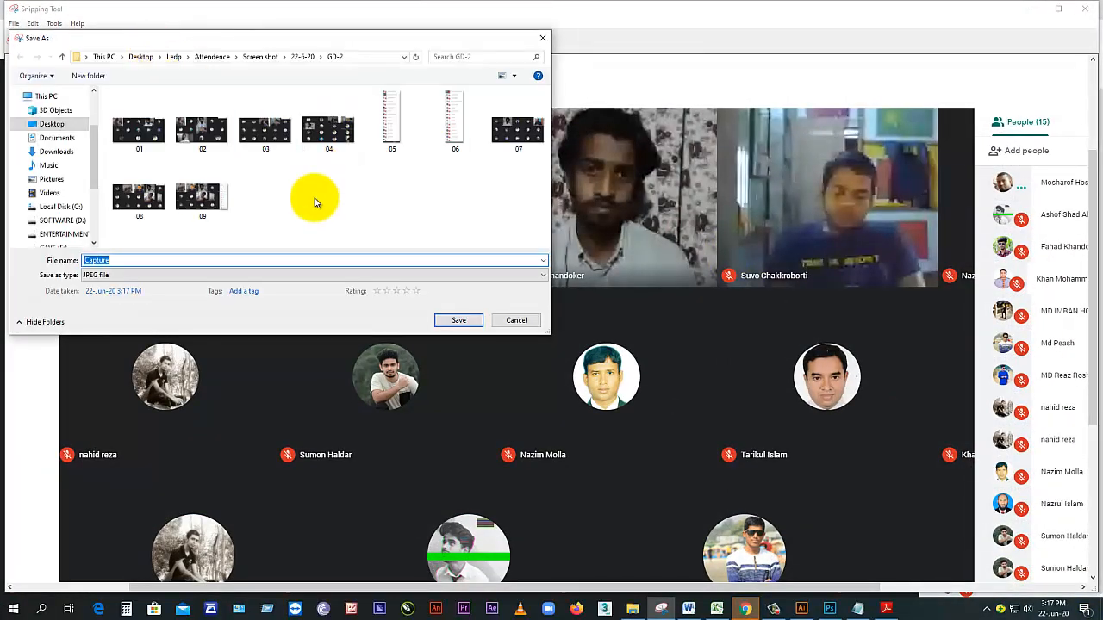
left_click(210, 259)
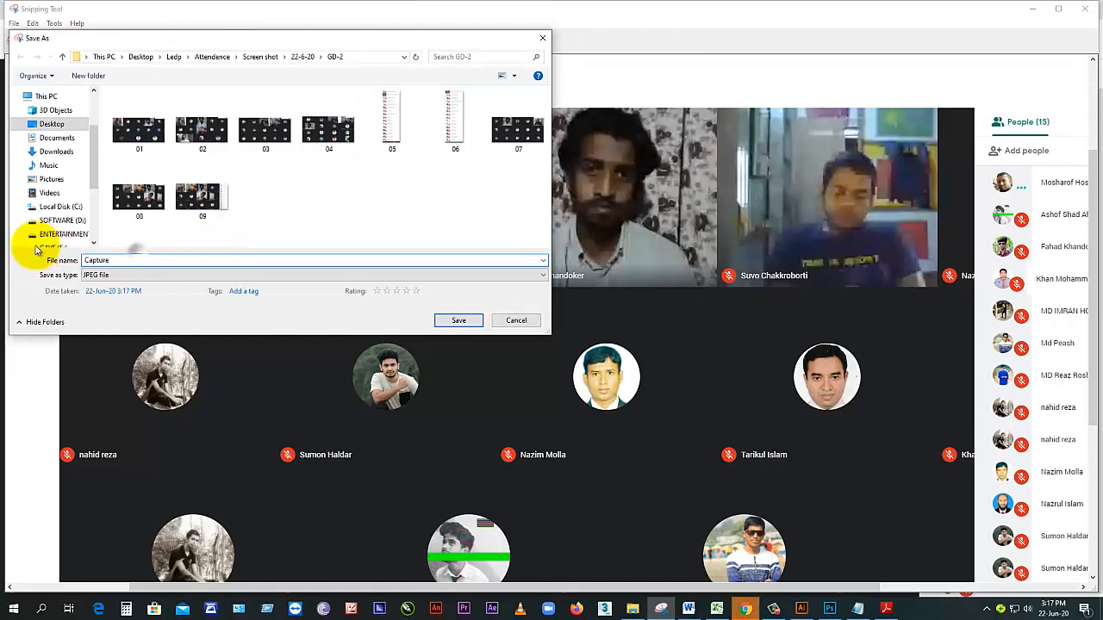
left_click_drag(143, 262, 55, 264)
type("10")
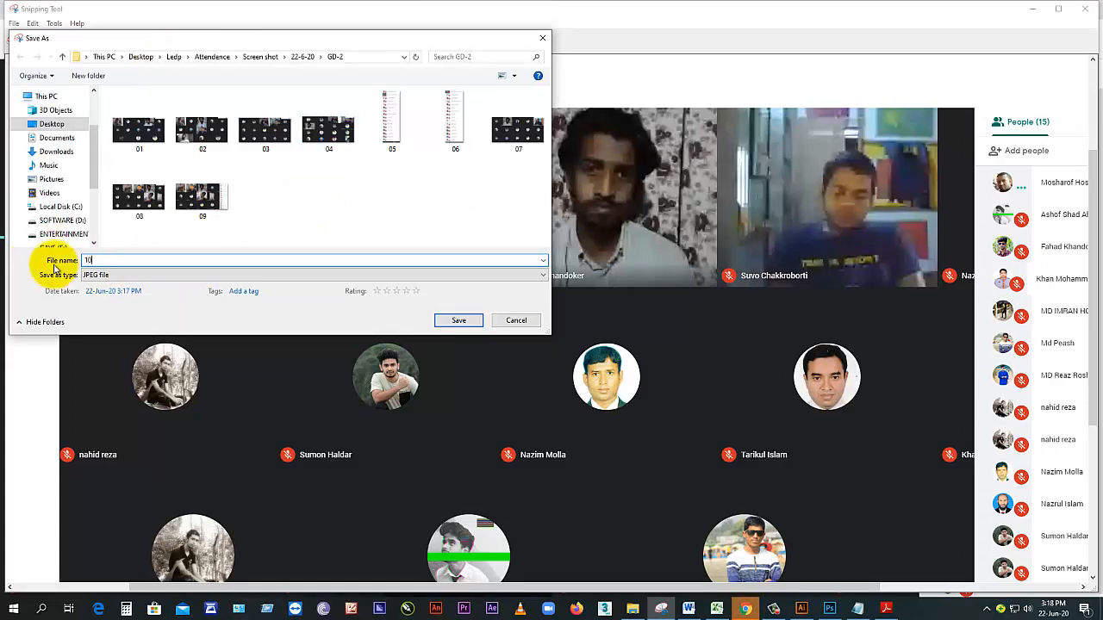
left_click(461, 321)
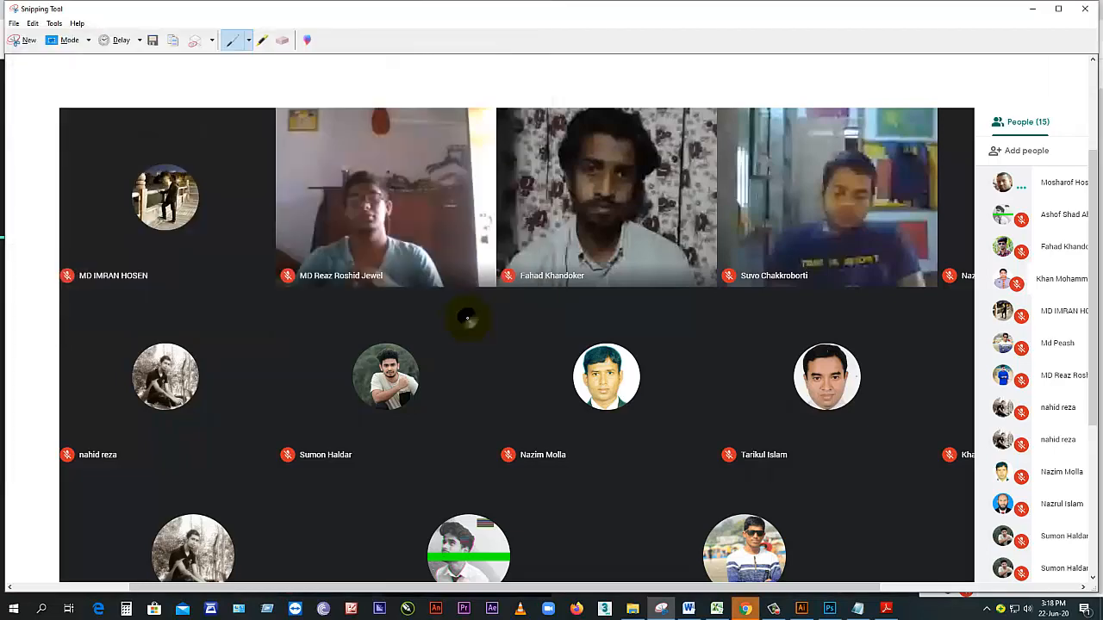
left_click(1091, 10)
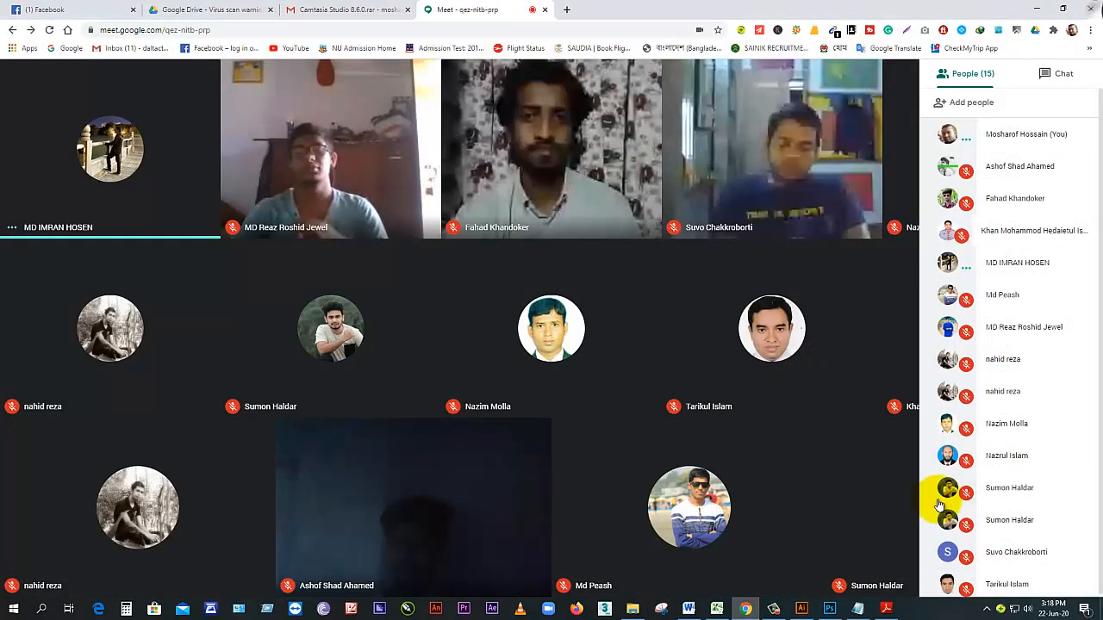
Step: Present the Photoshop window showing Untitled-1 to the Meet call
left_click(808, 548)
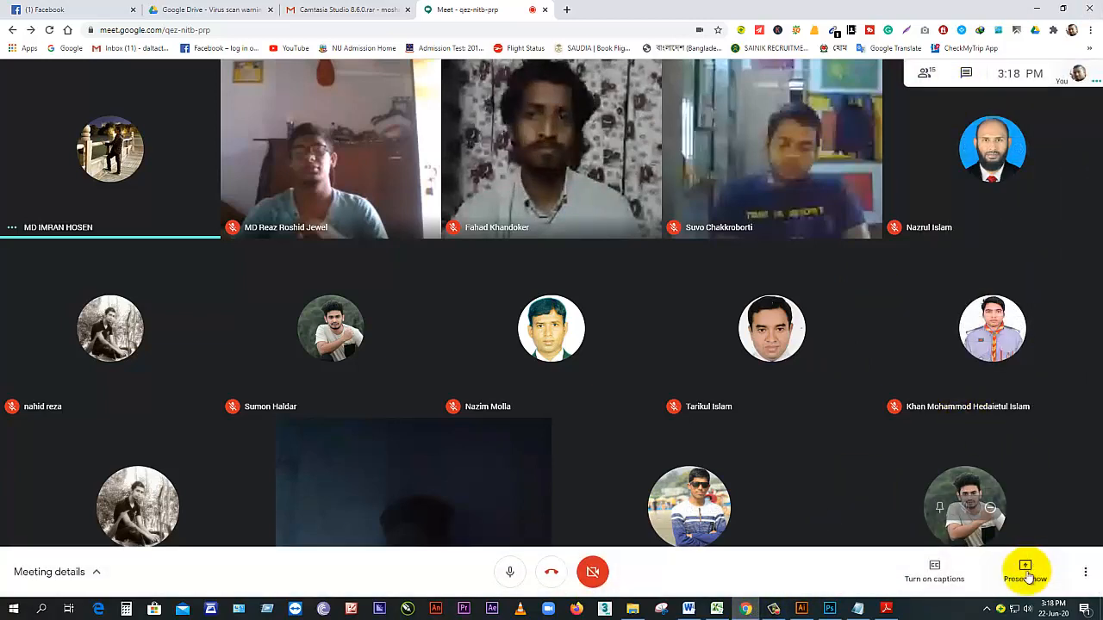
left_click(1026, 577)
left_click(1002, 498)
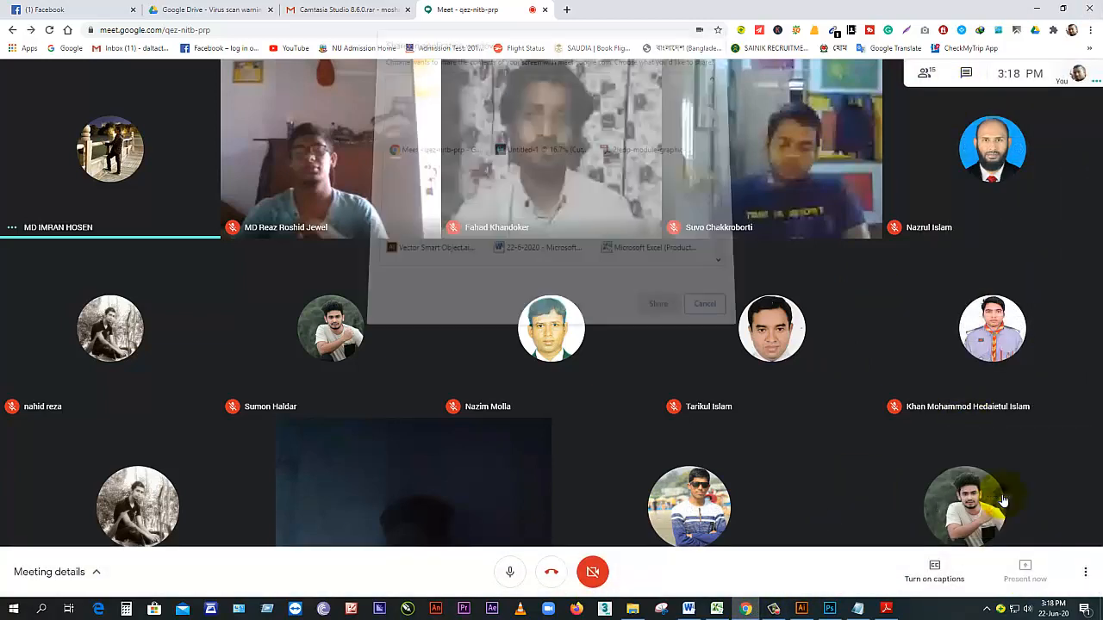
left_click(524, 155)
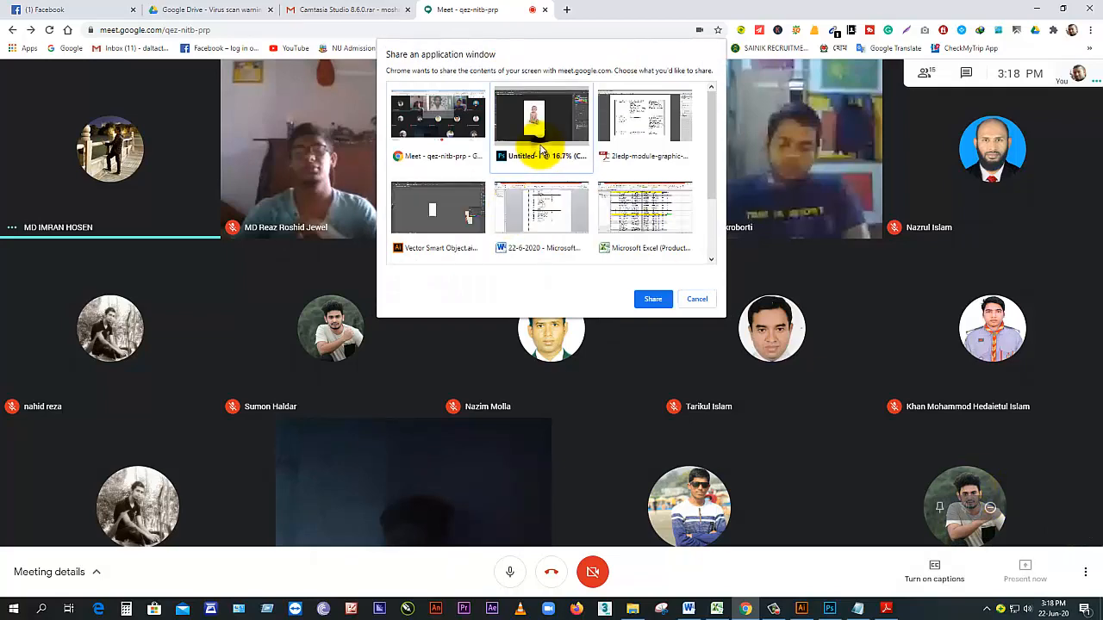
left_click(654, 299)
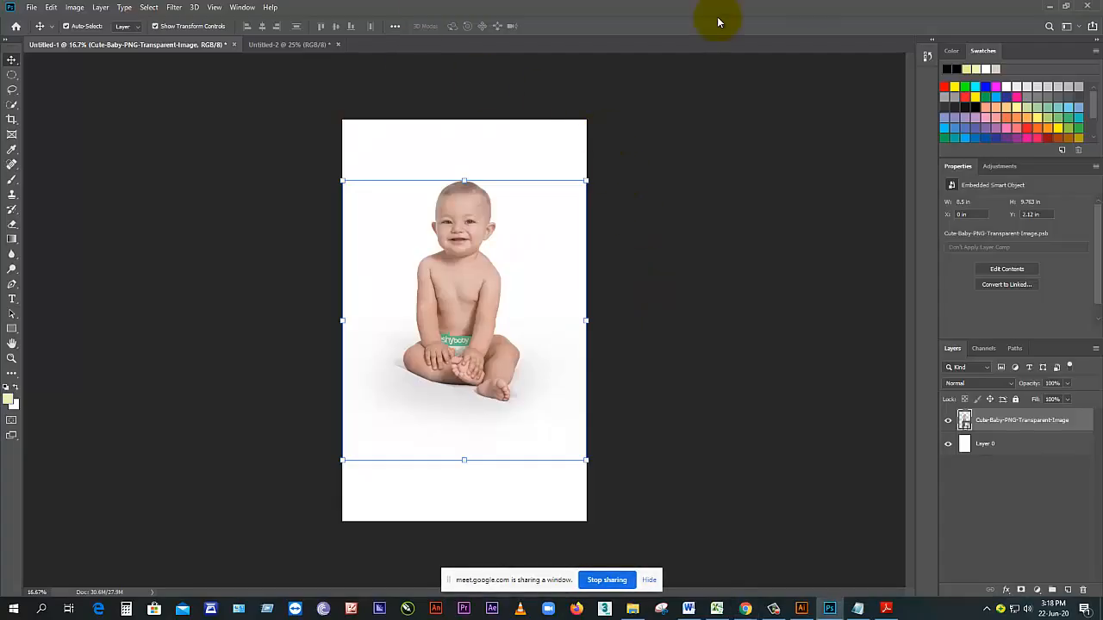
Step: Compare the baby smart object in Untitled-1 with the blank Untitled-2 by switching between the two documents
left_click(493, 310)
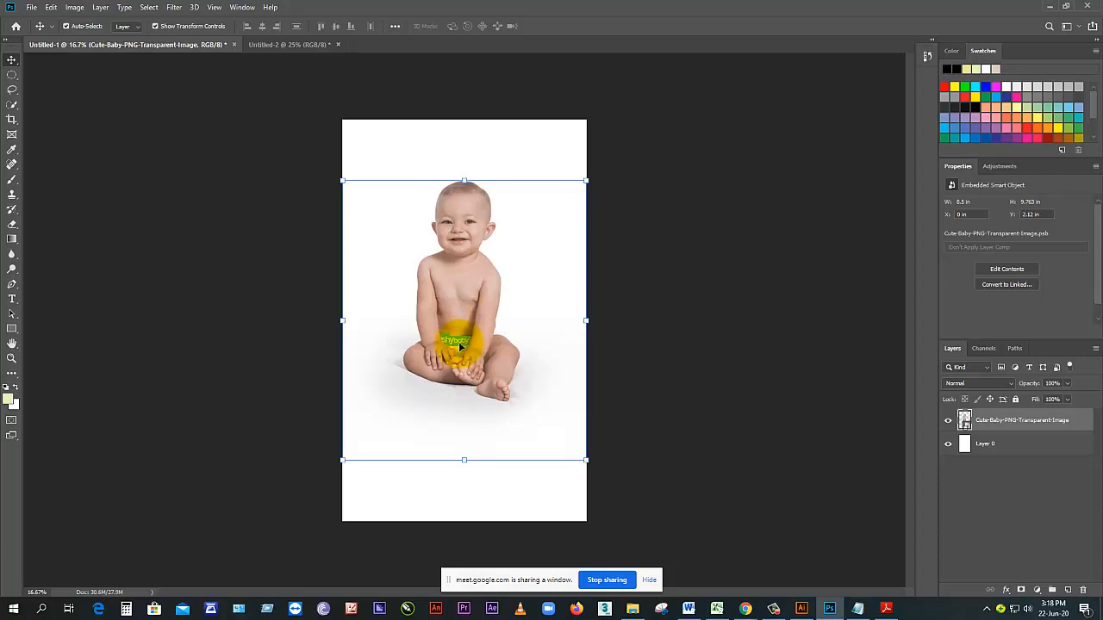
left_click(276, 48)
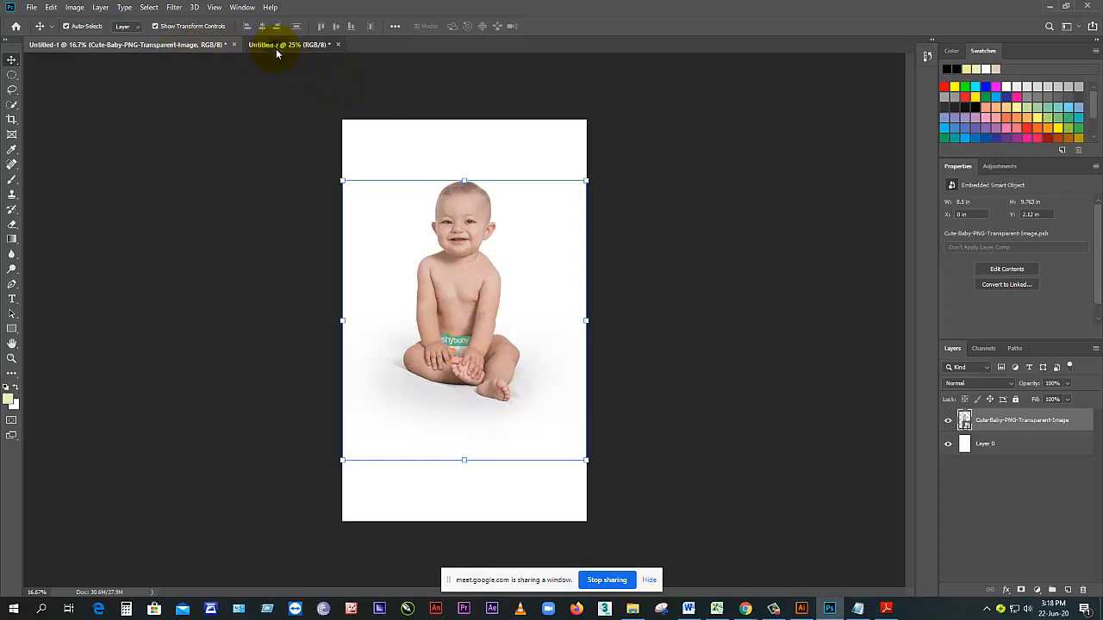
left_click(195, 47)
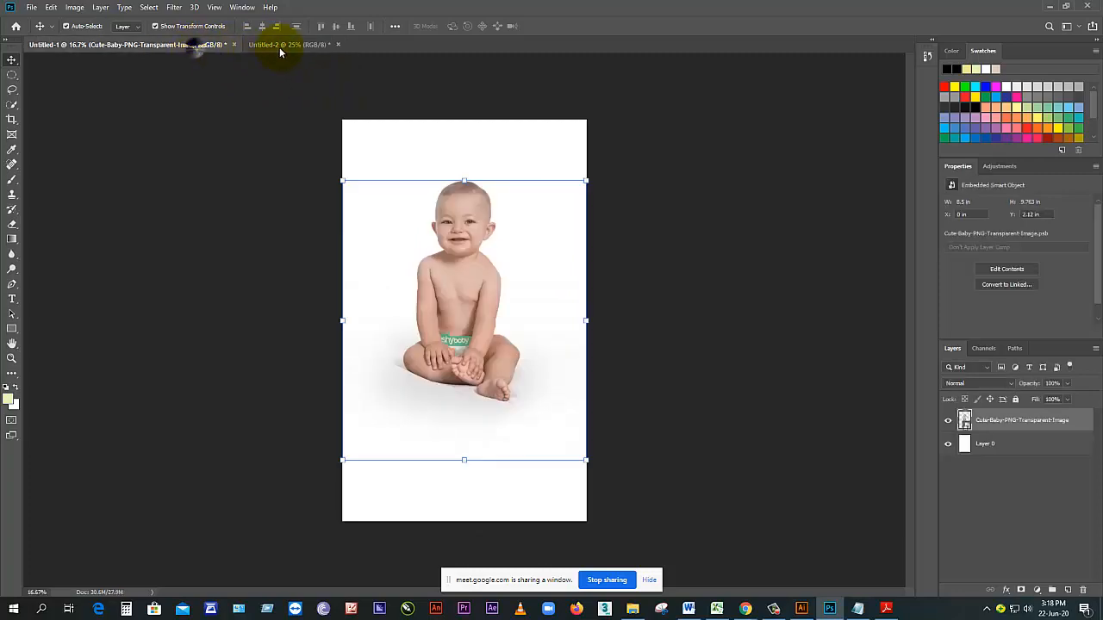
left_click(281, 46)
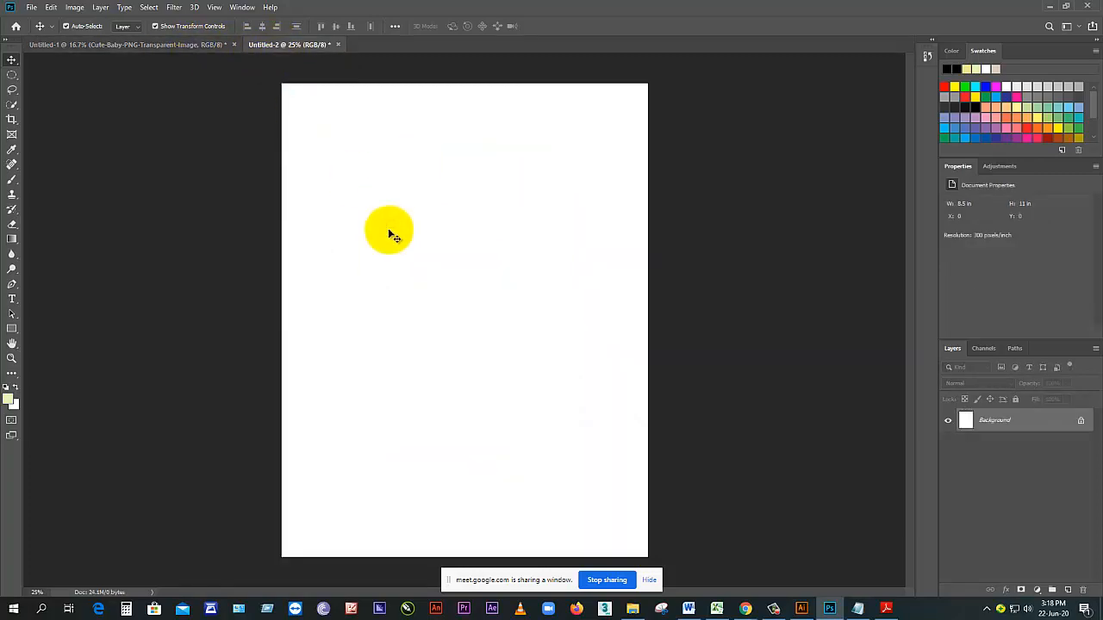
key("ctrl+Tab")
key("ctrl+Tab")
key("ctrl+Tab")
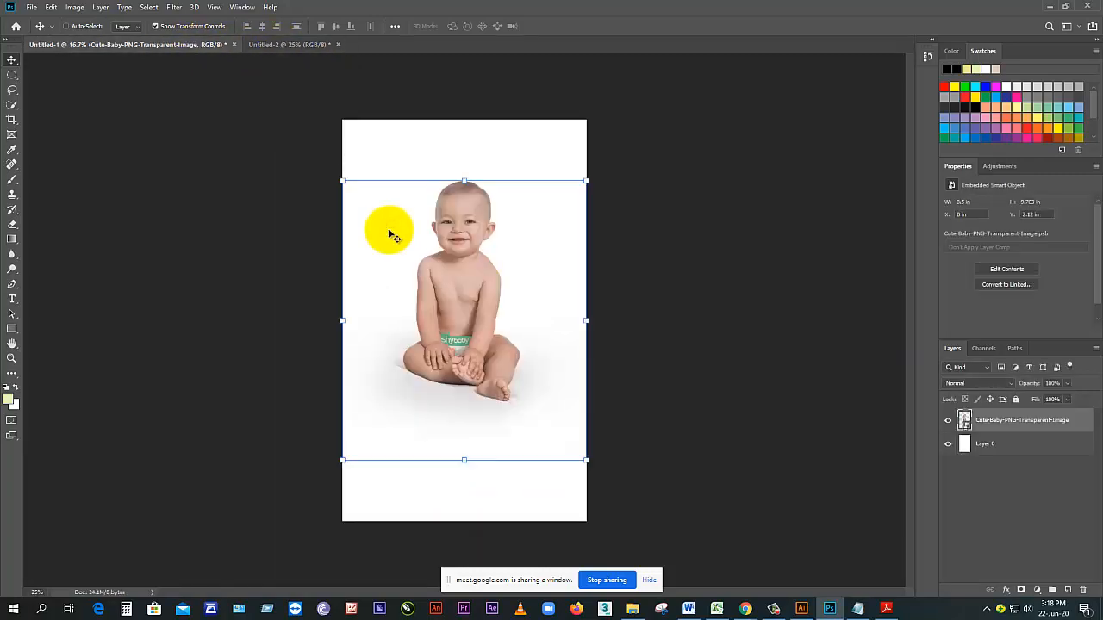
key("ctrl")
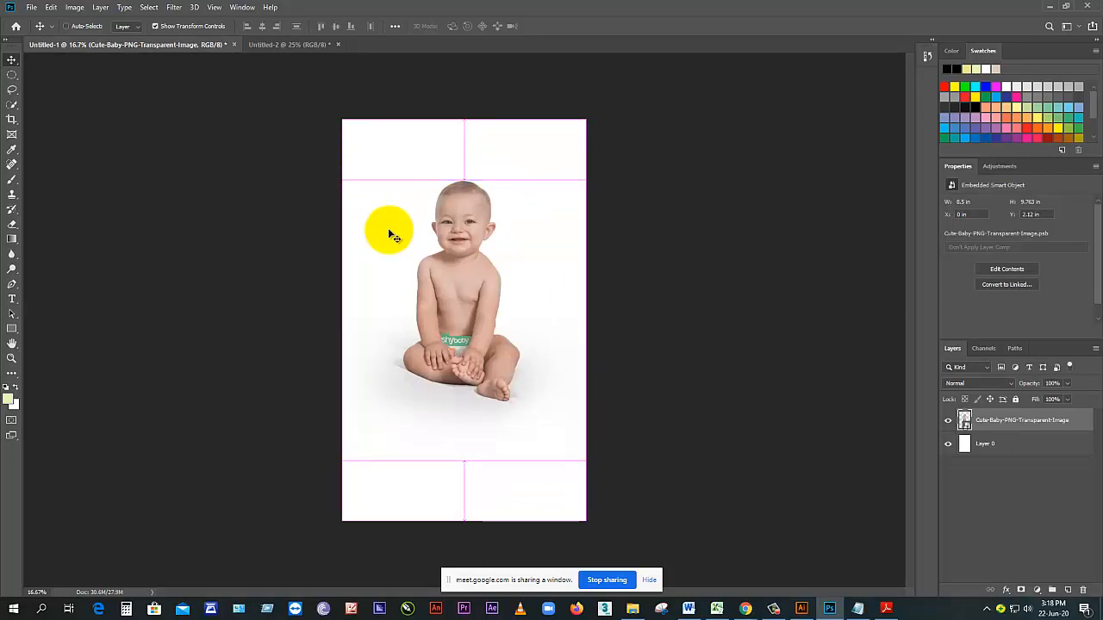
key("ctrl+Tab")
key("ctrl+Tab")
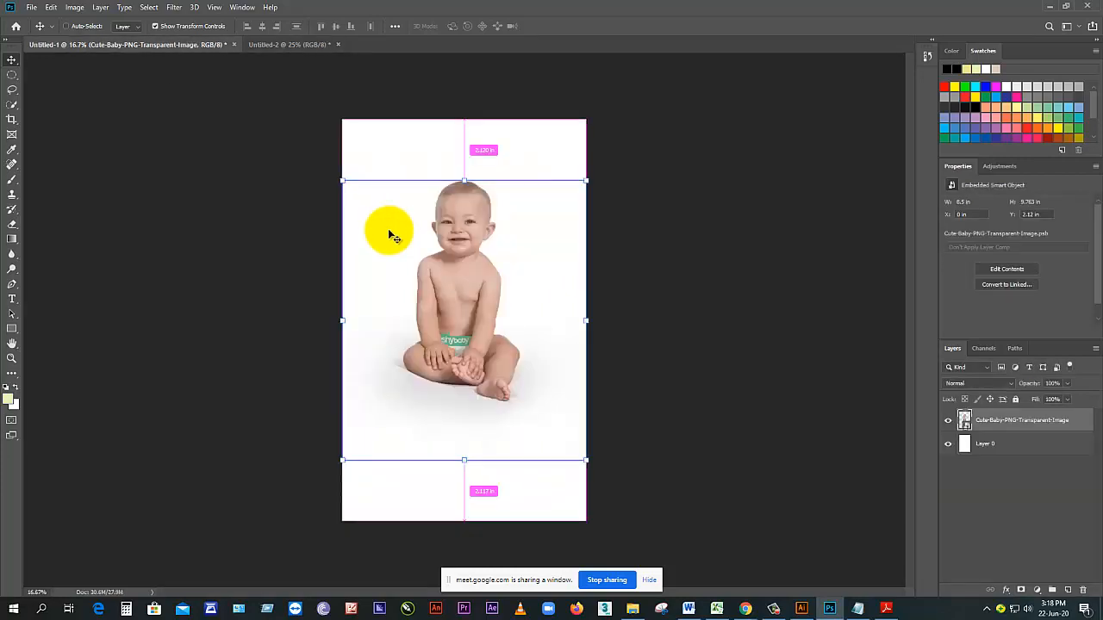
key("ctrl+Tab")
key("ctrl+Tab")
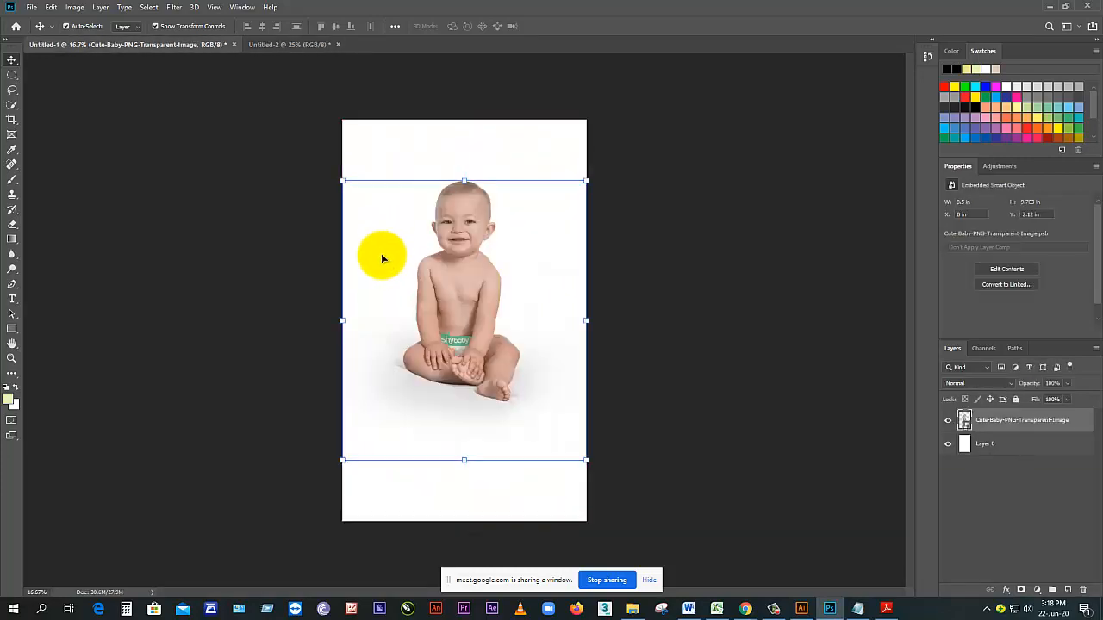
Step: Delete Layer 0 and move the baby up slightly in Untitled-1, and close that document without saving
left_click(972, 447)
left_click(984, 425)
left_click(984, 445)
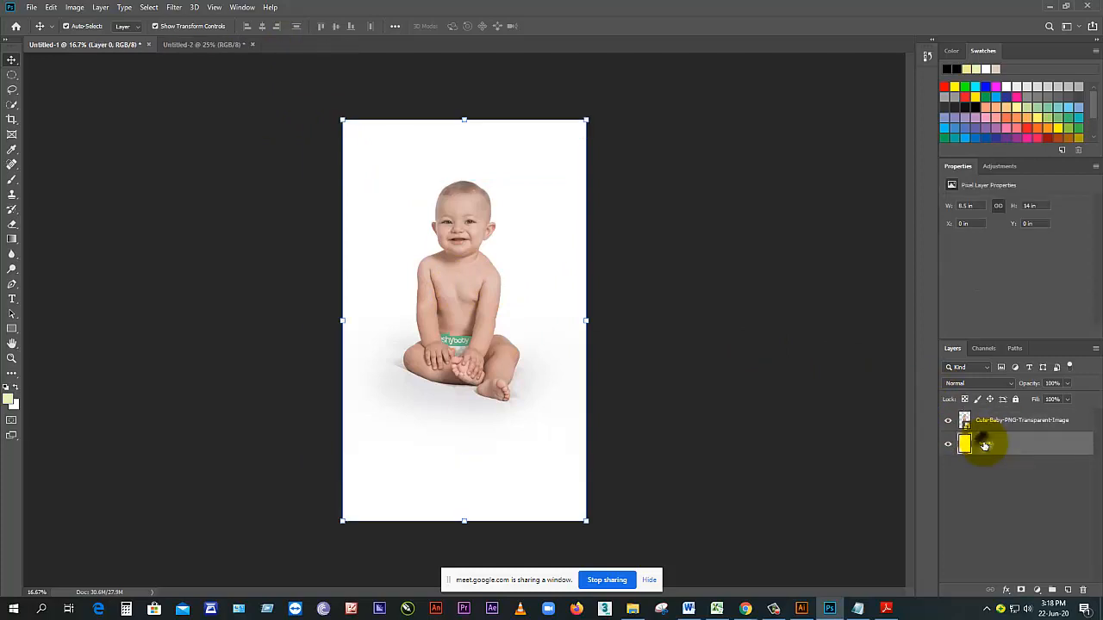
left_click(984, 422)
left_click(986, 444)
left_click(1083, 590)
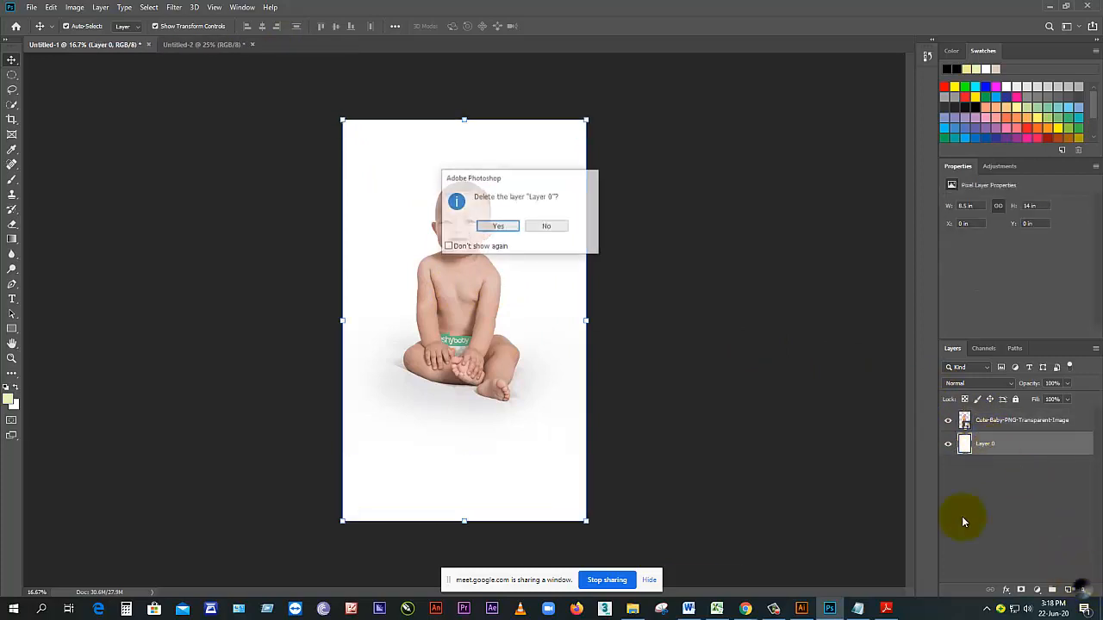
left_click(498, 225)
mouse_move(476, 271)
left_mouse_down()
mouse_move(498, 281)
mouse_move(477, 282)
mouse_move(479, 274)
left_mouse_up()
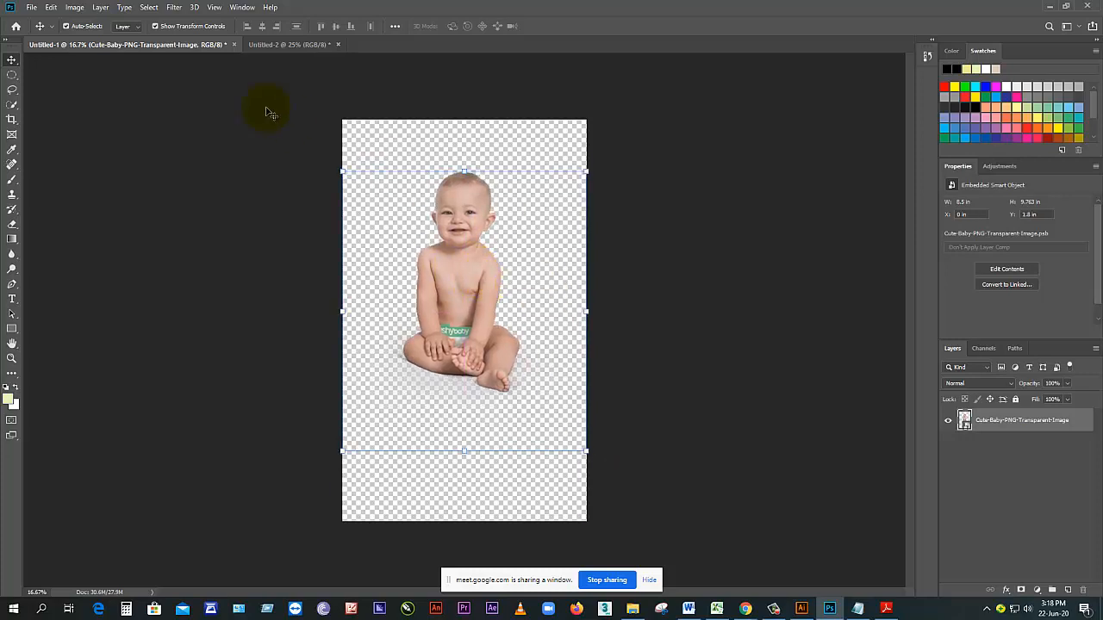
left_click(233, 44)
left_click(561, 229)
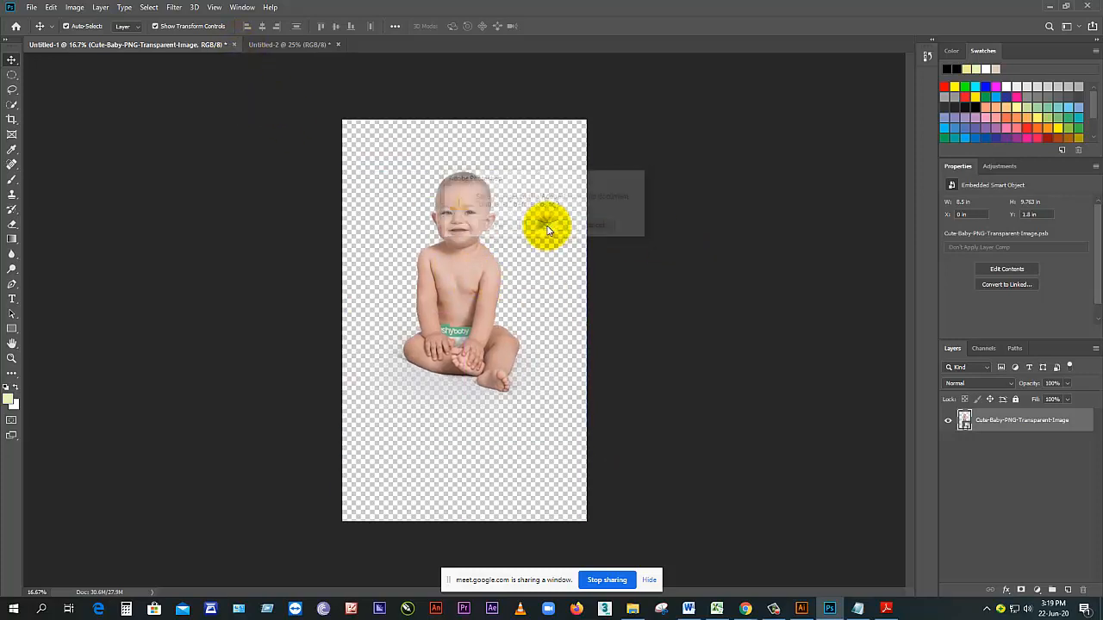
Step: Open Cute-Baby-PNG-Transparent-Image from the Downloads folder, and copy its baby layer into Untitled-2
left_click(31, 8)
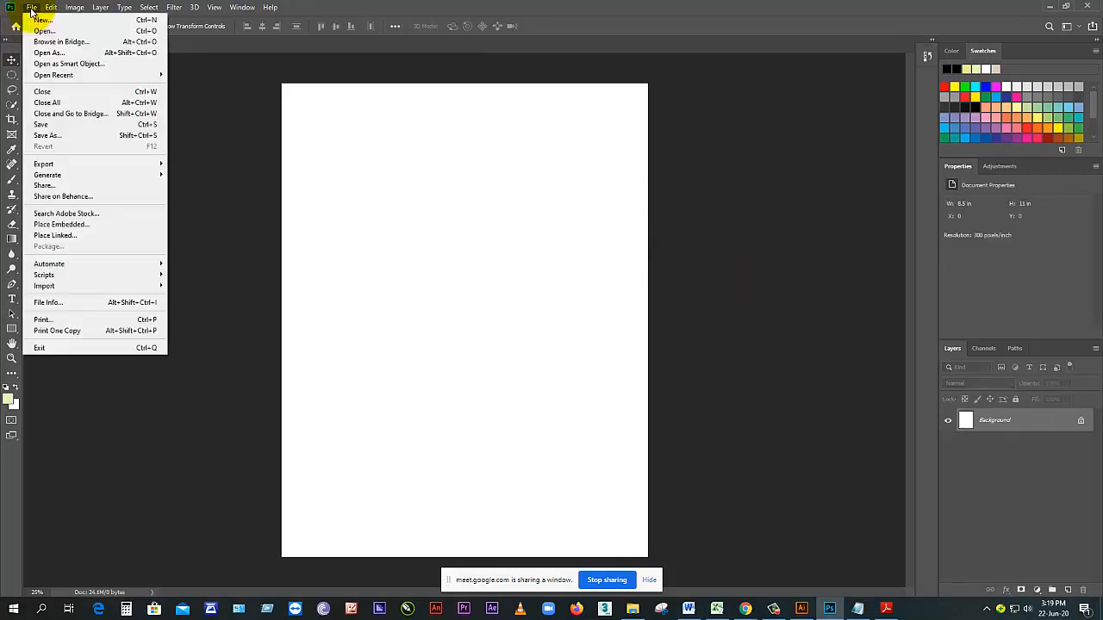
left_click(53, 31)
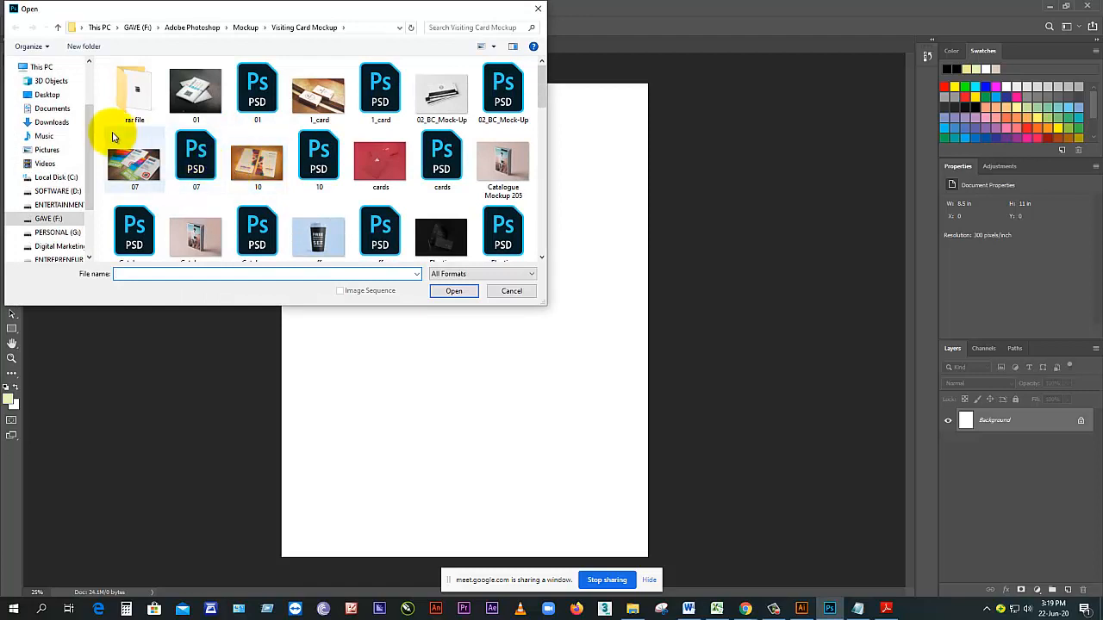
scroll(81, 167, "up", 3)
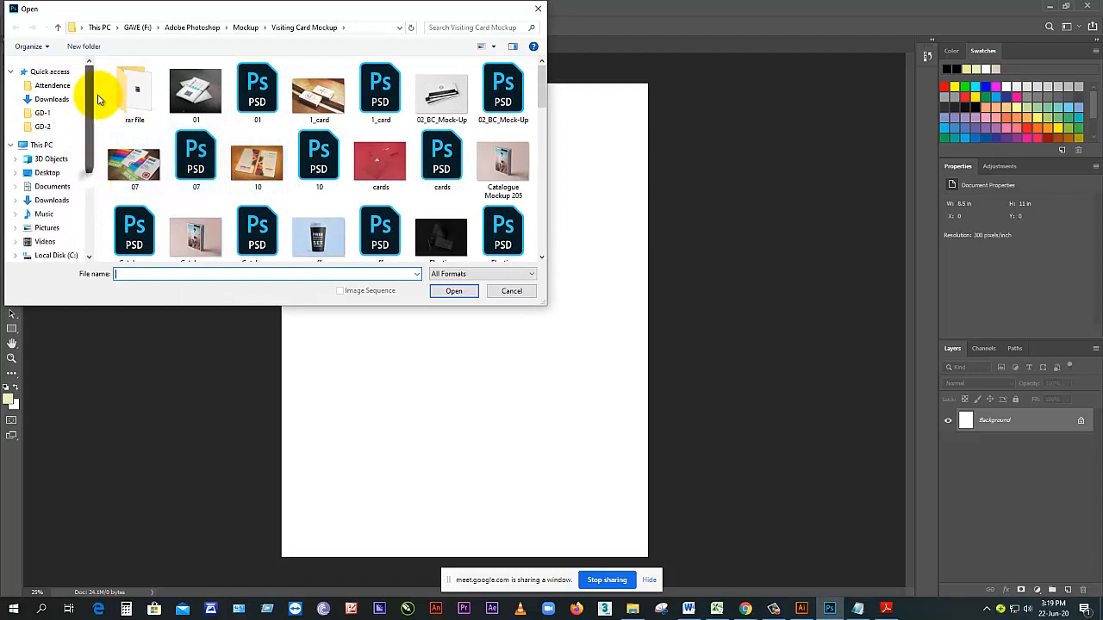
left_click(52, 100)
left_click(378, 125)
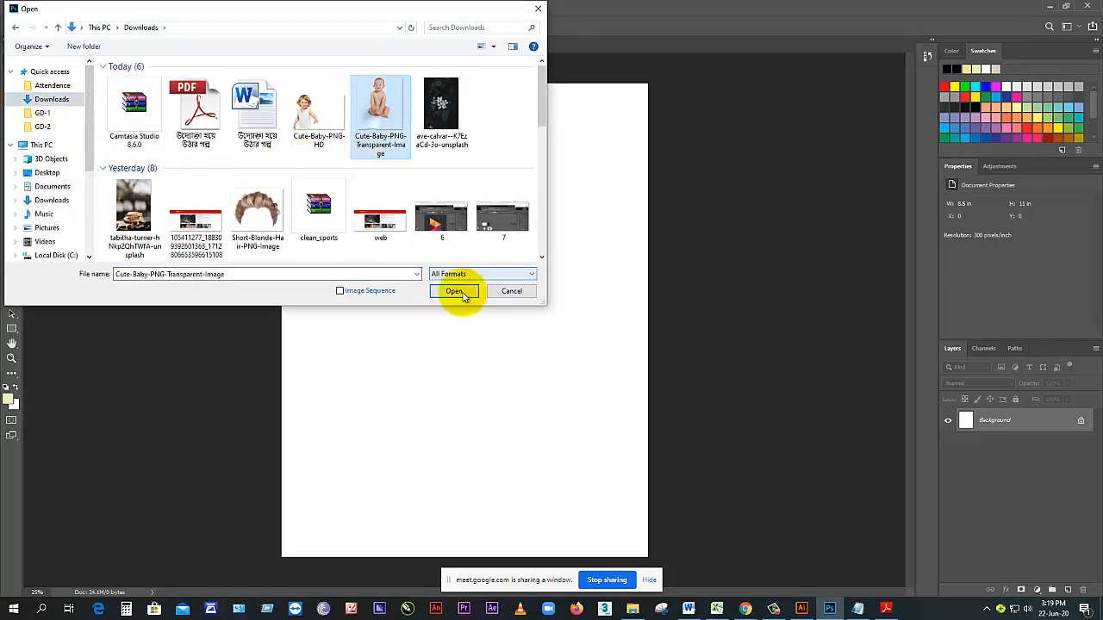
left_click(457, 290)
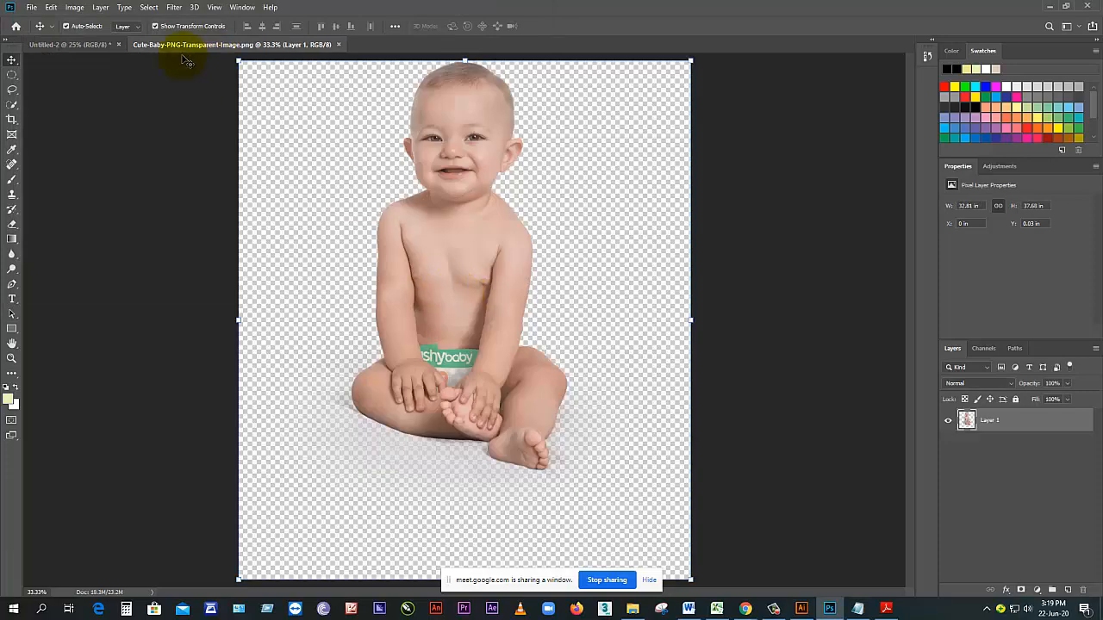
left_click_drag(450, 216, 459, 287)
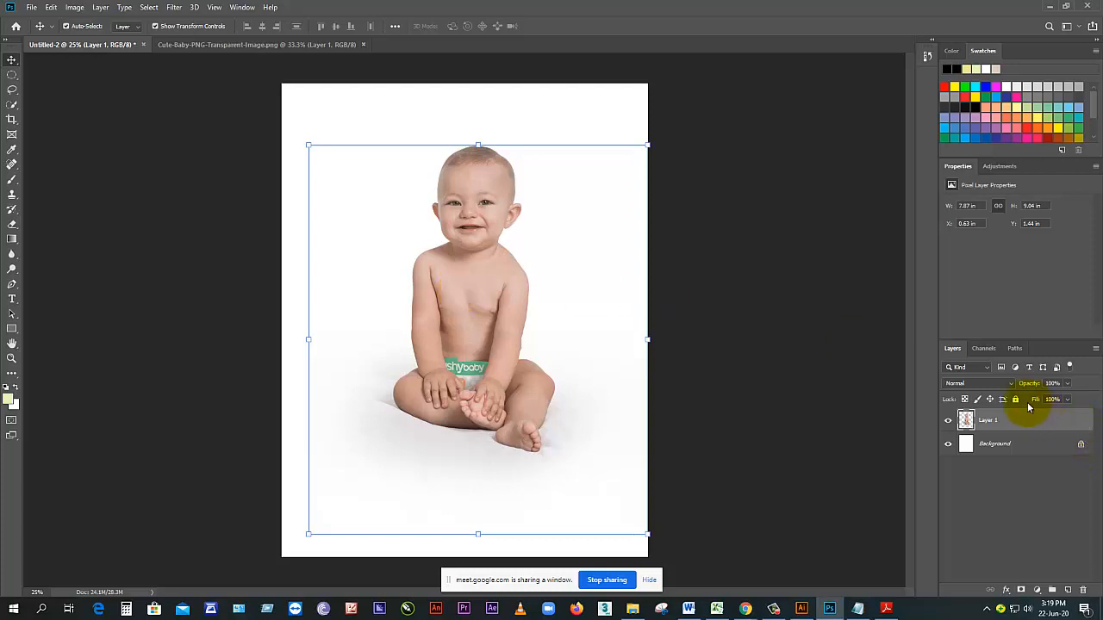
Step: Lock Layer 1 completely, try to move the baby on the canvas, and unlock the layer again
left_click(1017, 400)
left_click(479, 304)
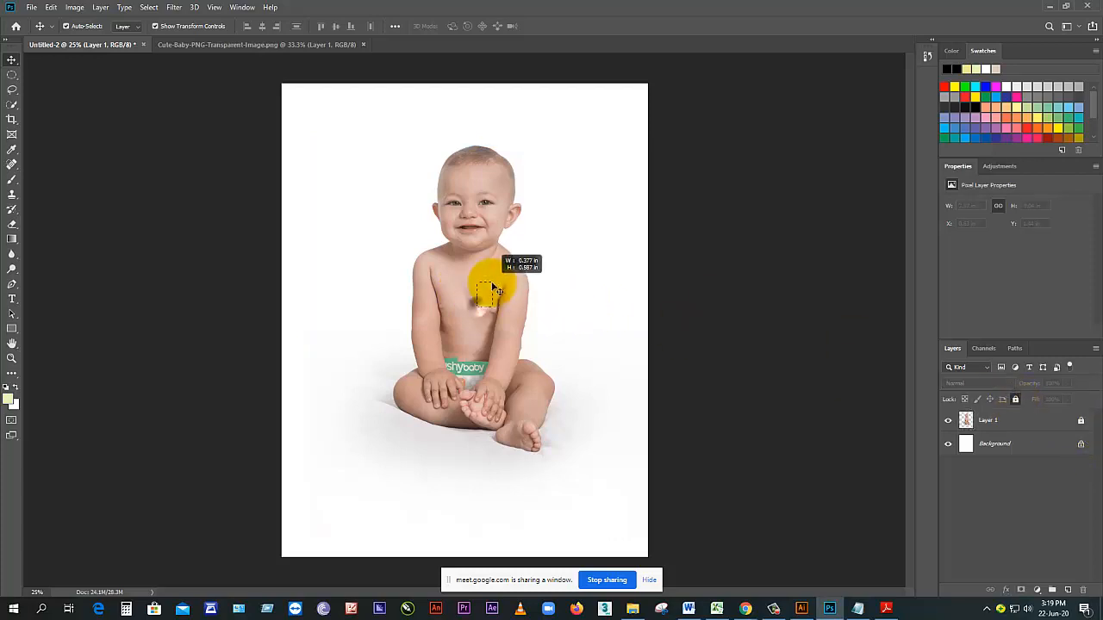
left_click(1081, 424)
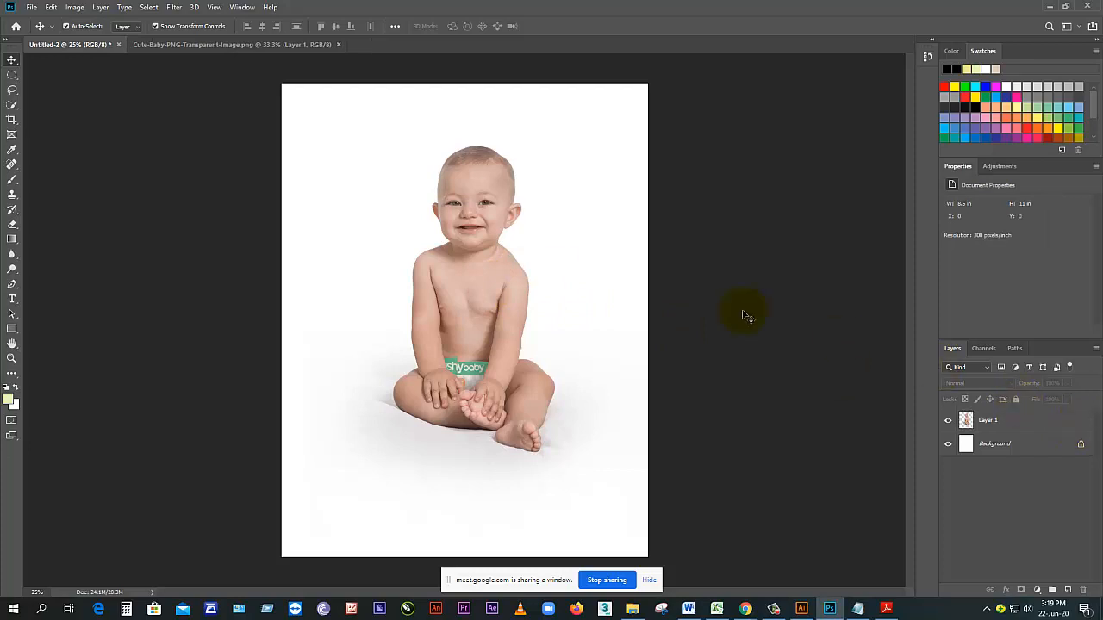
Step: Reposition the baby layer in Untitled-2 to about X 0.63 in, Y 0.98 in, and switch to the Cute-Baby-PNG-Transparent-Image document
left_click_drag(484, 287, 508, 299)
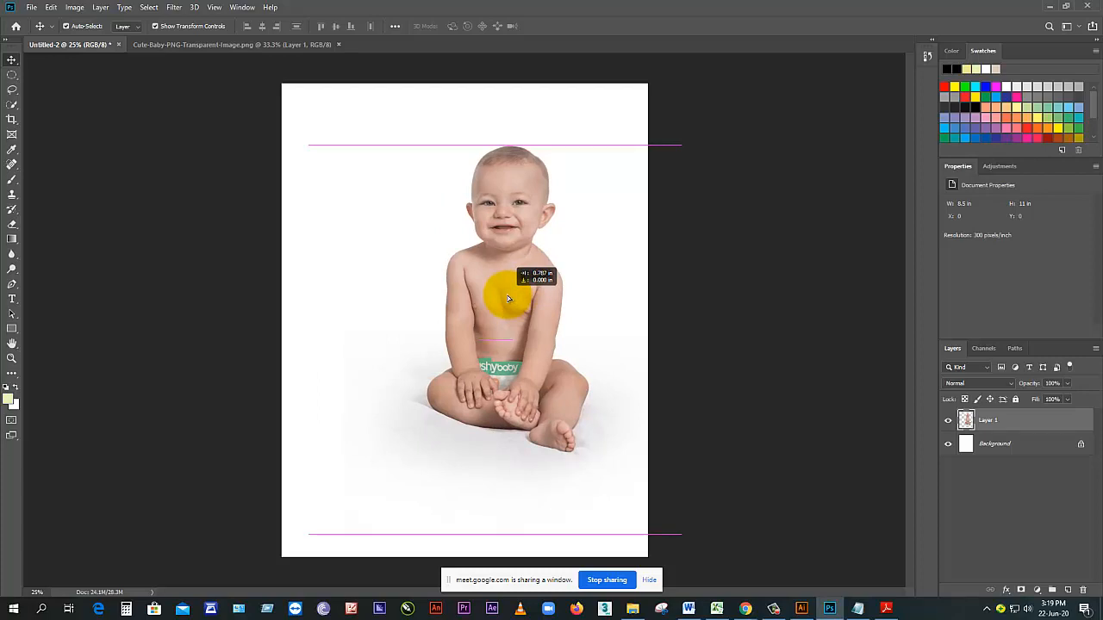
left_click_drag(508, 299, 476, 284)
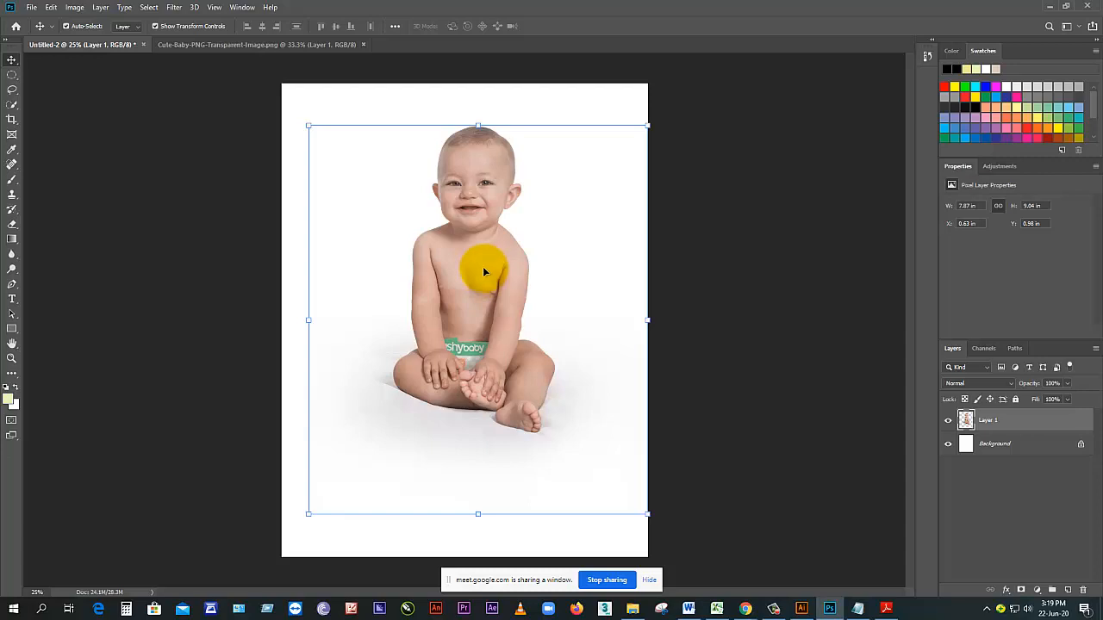
key("ctrl+Tab")
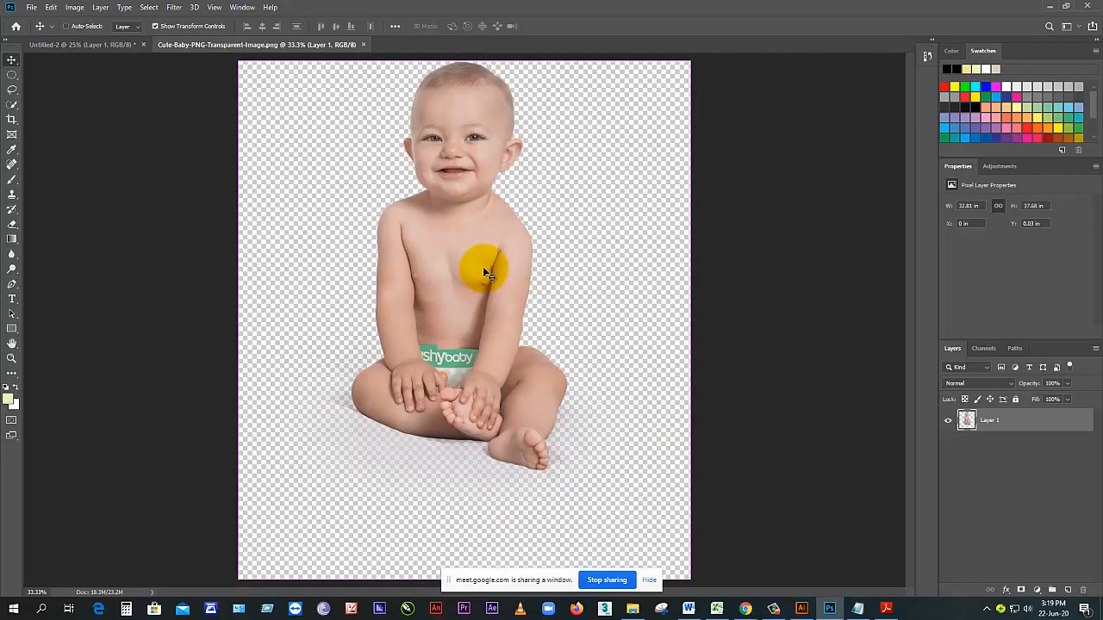
Step: Close Untitled-2 without saving, and close the Cute-Baby-PNG-Transparent-Image document
key("ctrl+Tab")
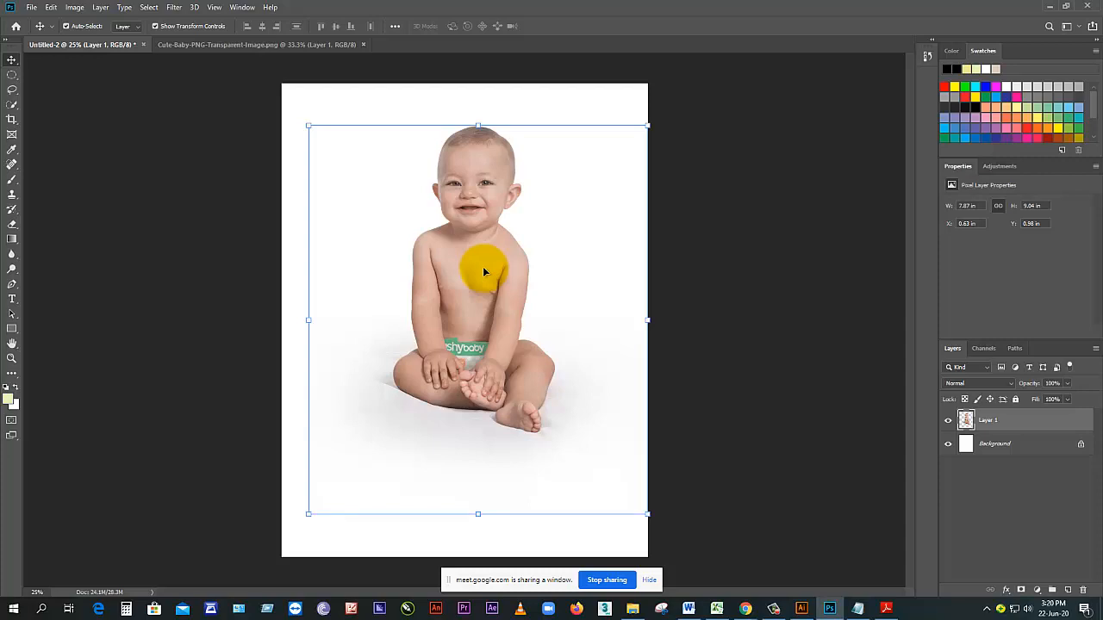
left_click(143, 44)
left_click(558, 231)
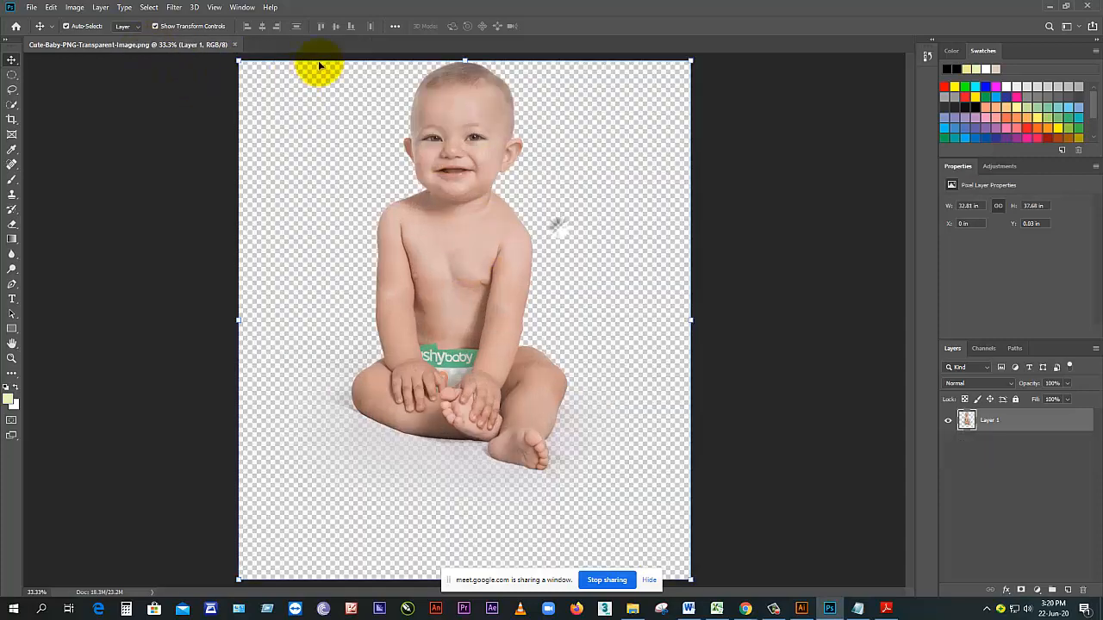
left_click(234, 44)
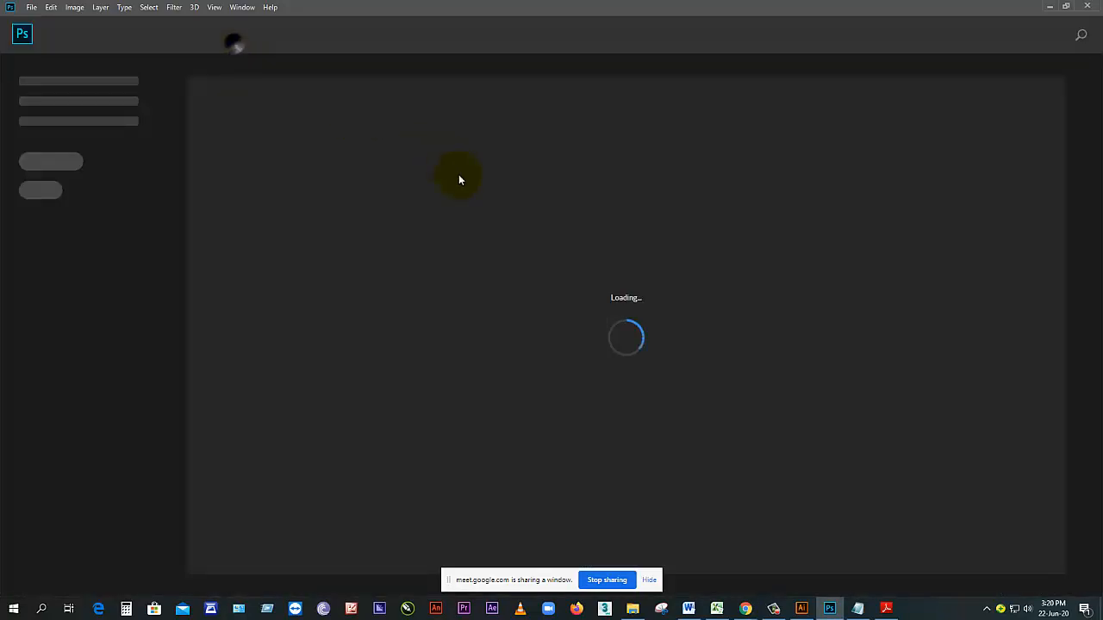
Step: Create a new document from the Legal print preset in landscape orientation, 14 x 8.5 in at 300 pixels/inch
left_click(31, 7)
left_click(41, 20)
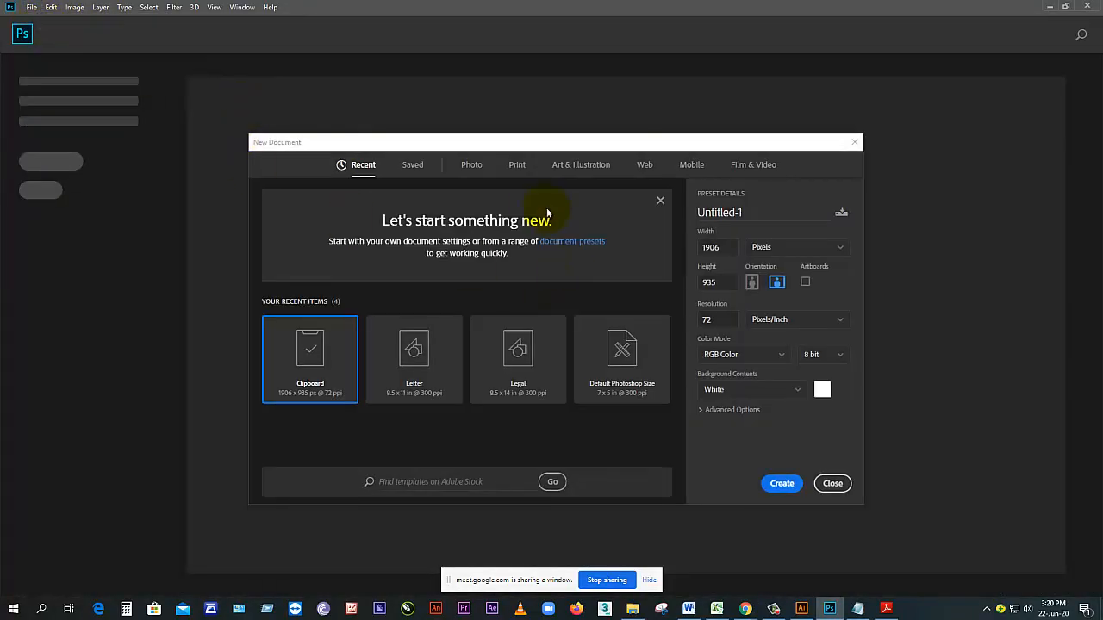
left_click(518, 166)
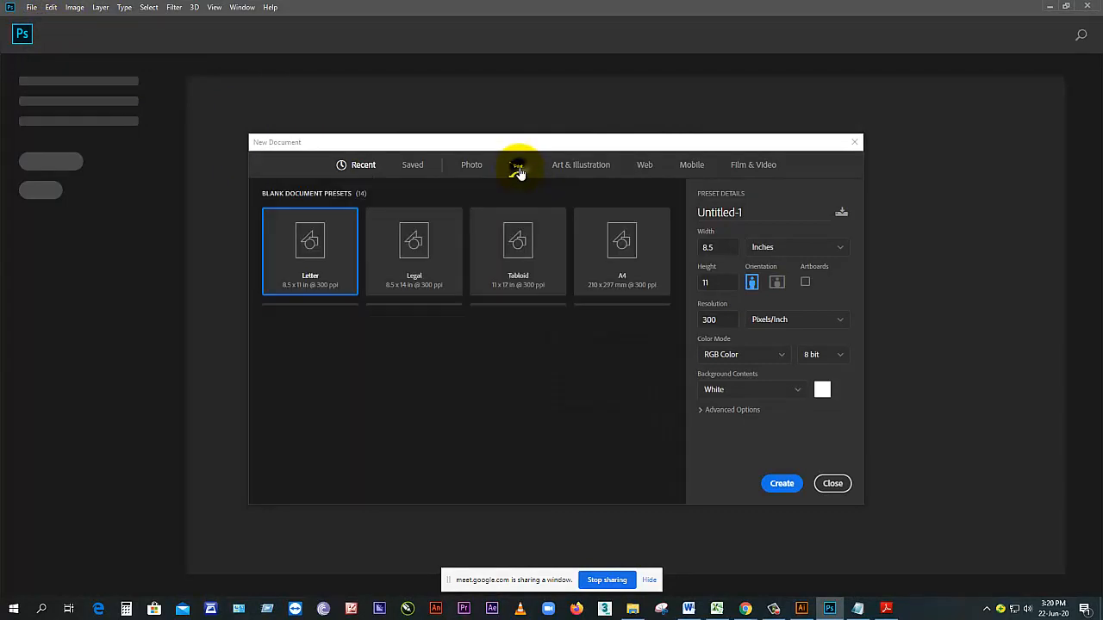
left_click(428, 255)
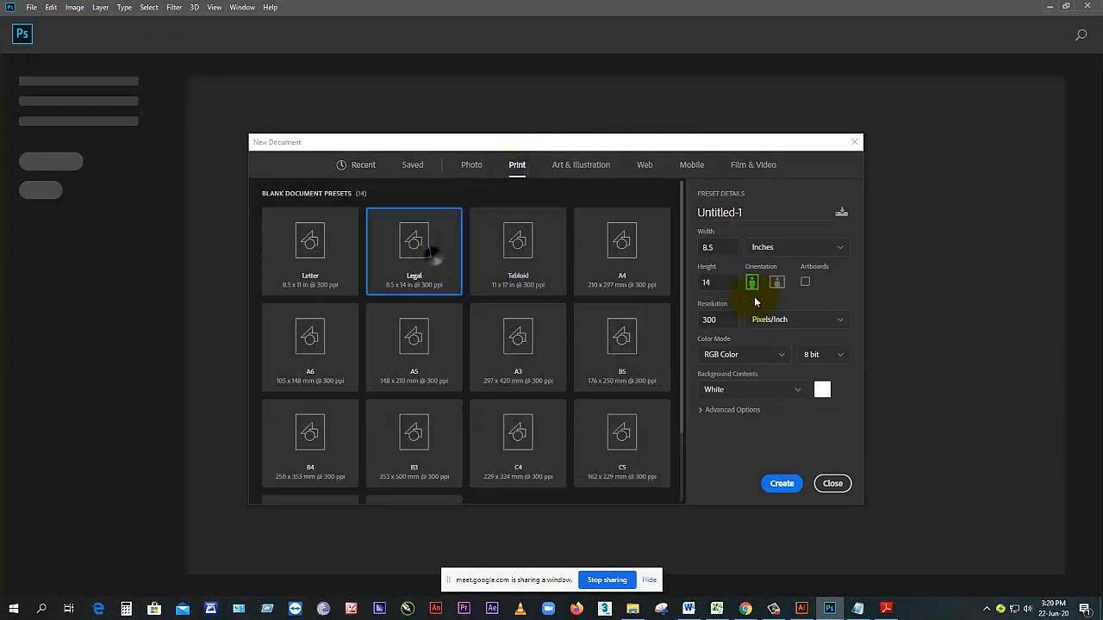
left_click(776, 283)
left_click(779, 483)
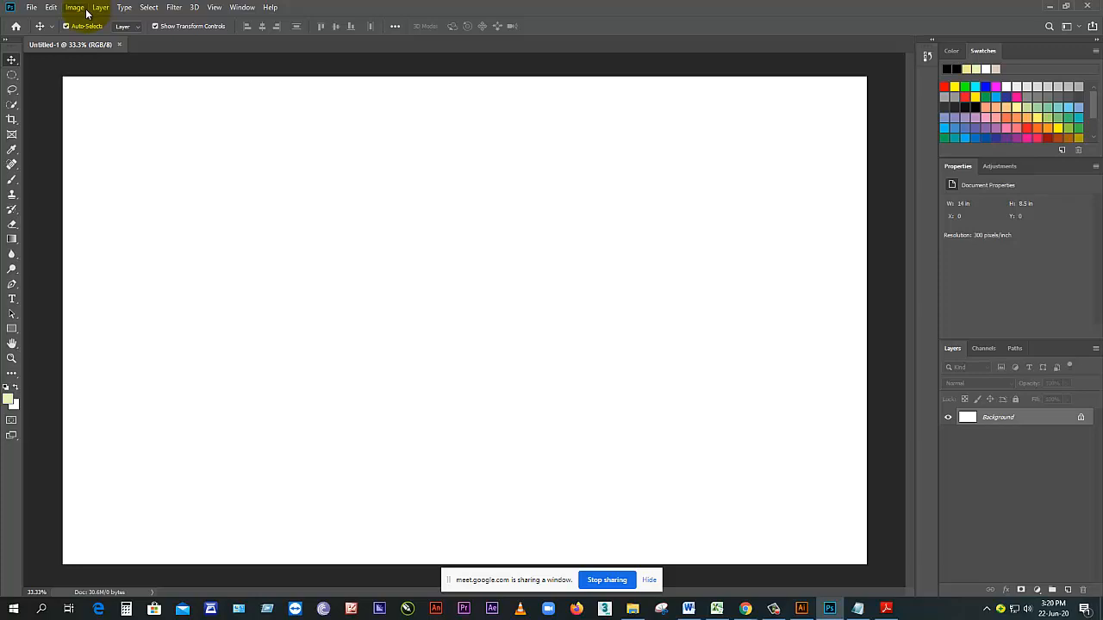
Step: Place the web image from the Downloads folder into Untitled-1 as an embedded file
left_click(31, 8)
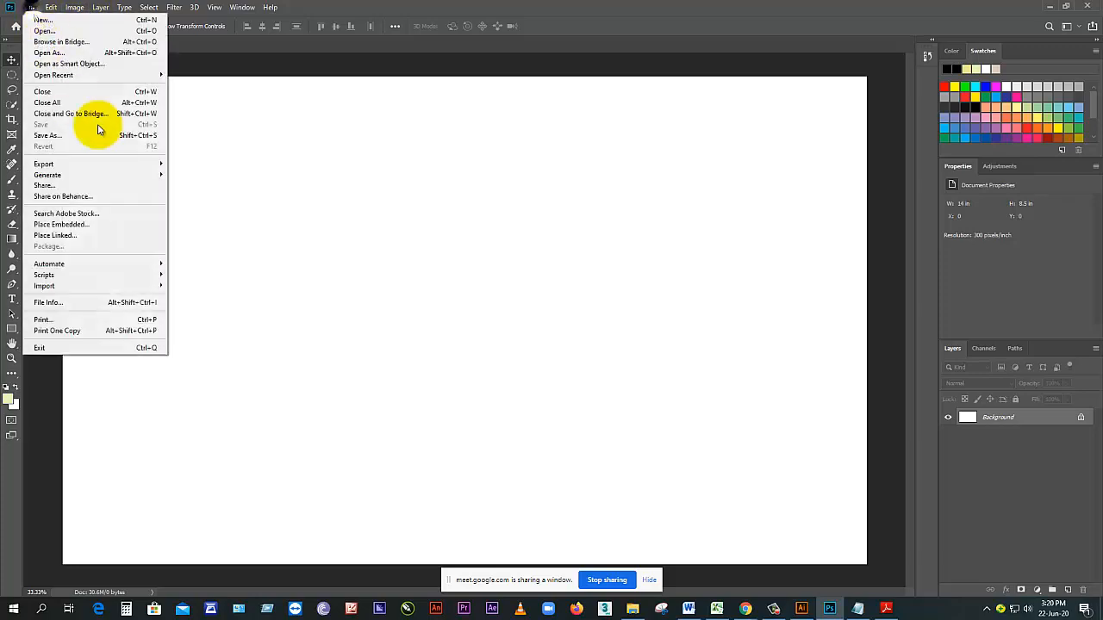
left_click(86, 224)
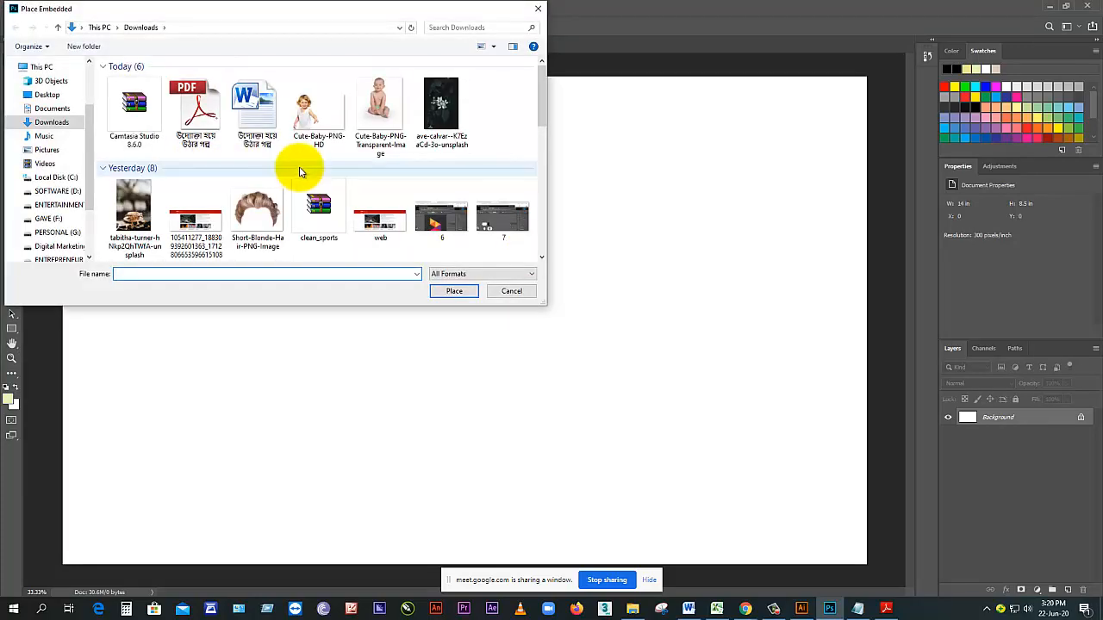
left_click(375, 215)
scroll(368, 226, "down", 1)
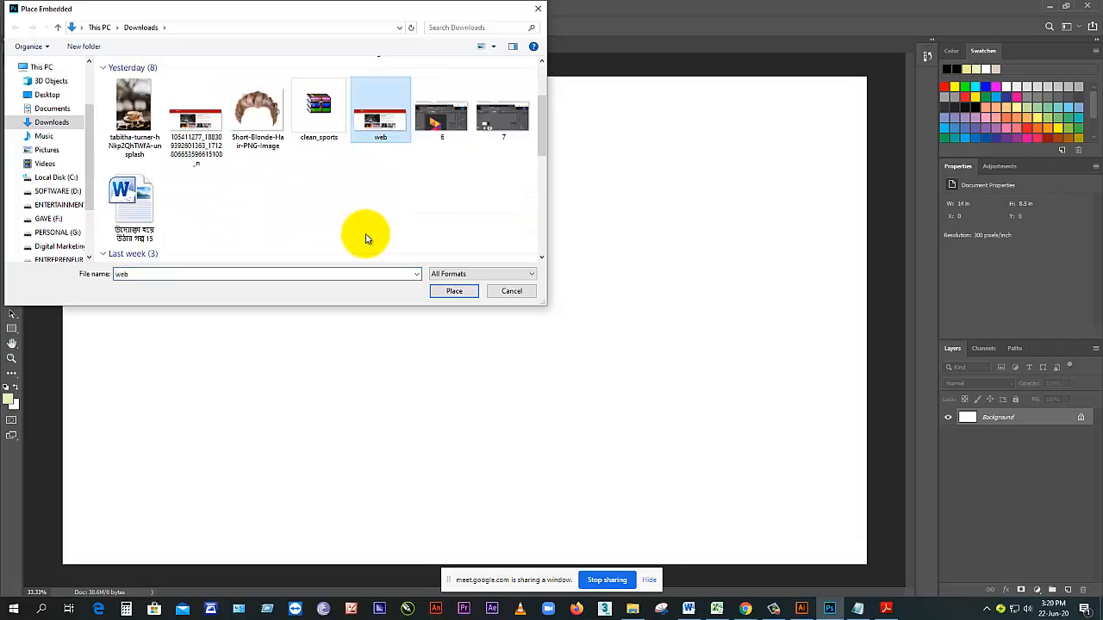
left_click(452, 293)
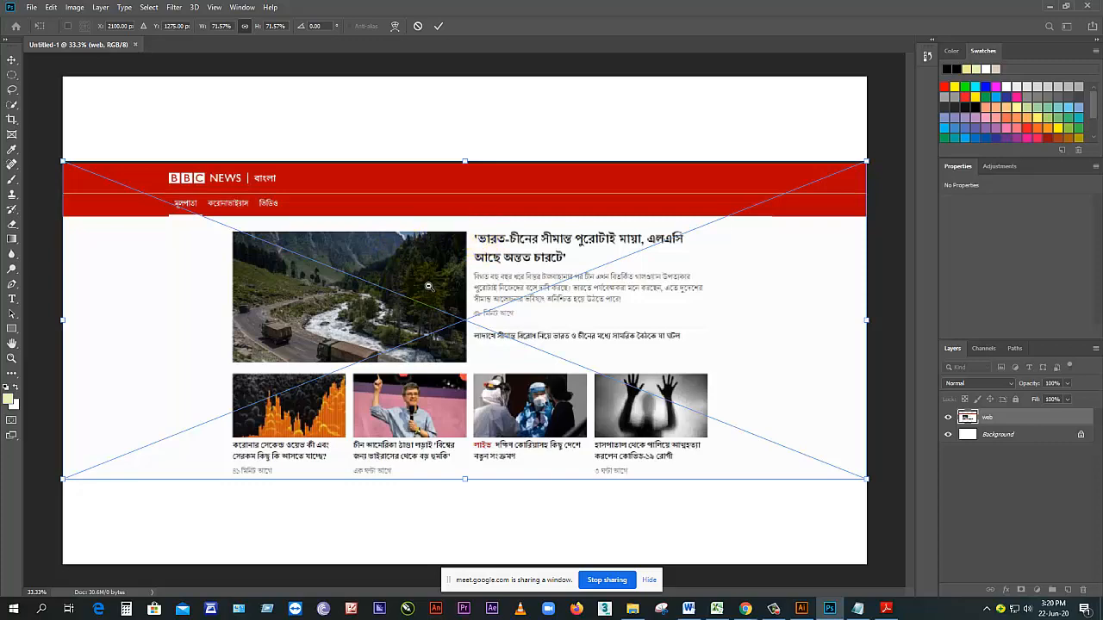
Step: Scale the placed web image to about 58.9% and move it against the top edge of the page
key("ctrl+minus")
key("ctrl+plus")
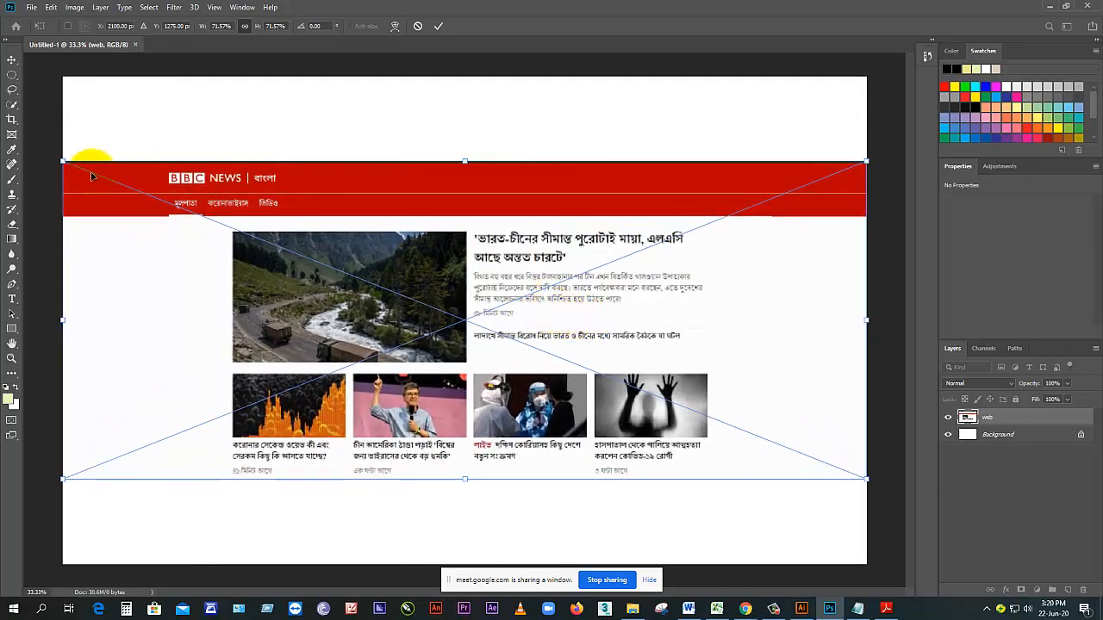
left_click_drag(63, 162, 202, 216)
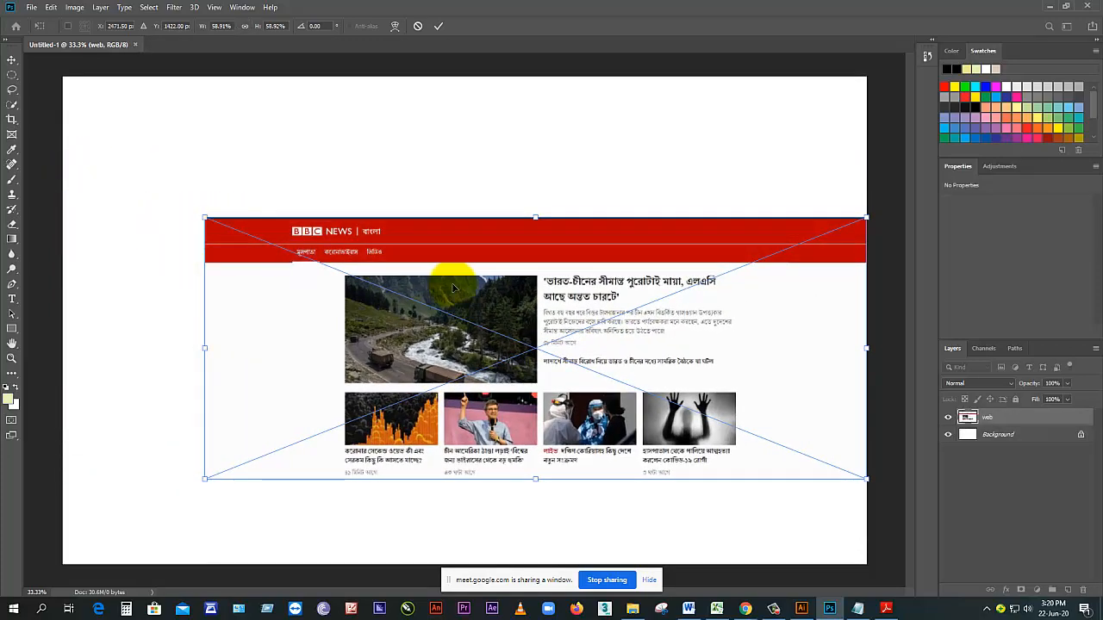
left_click_drag(451, 283, 371, 133)
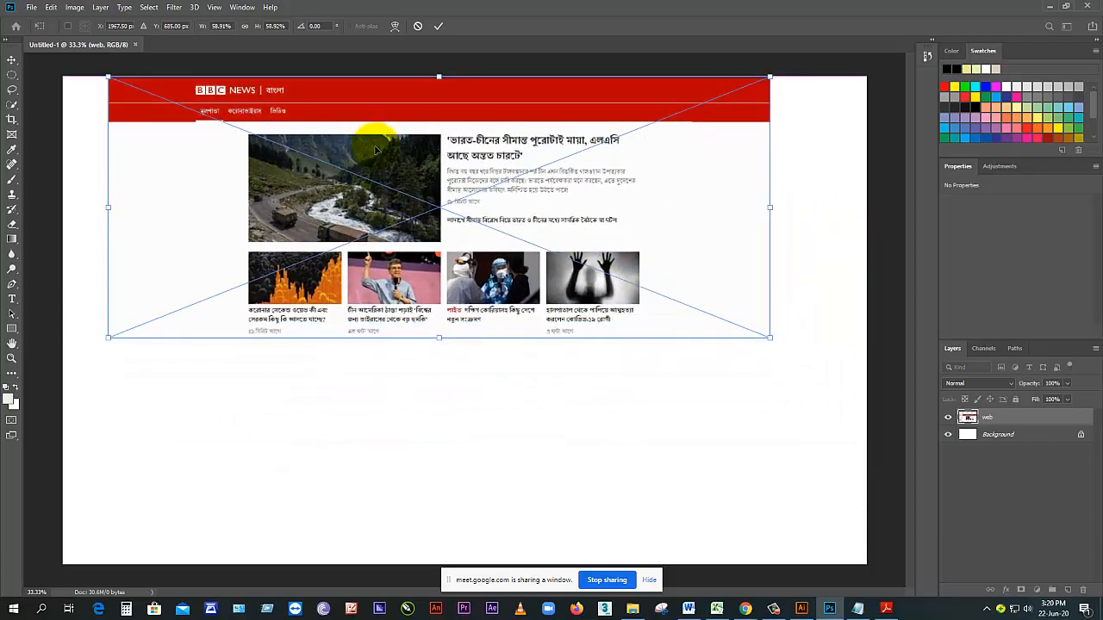
key("Return")
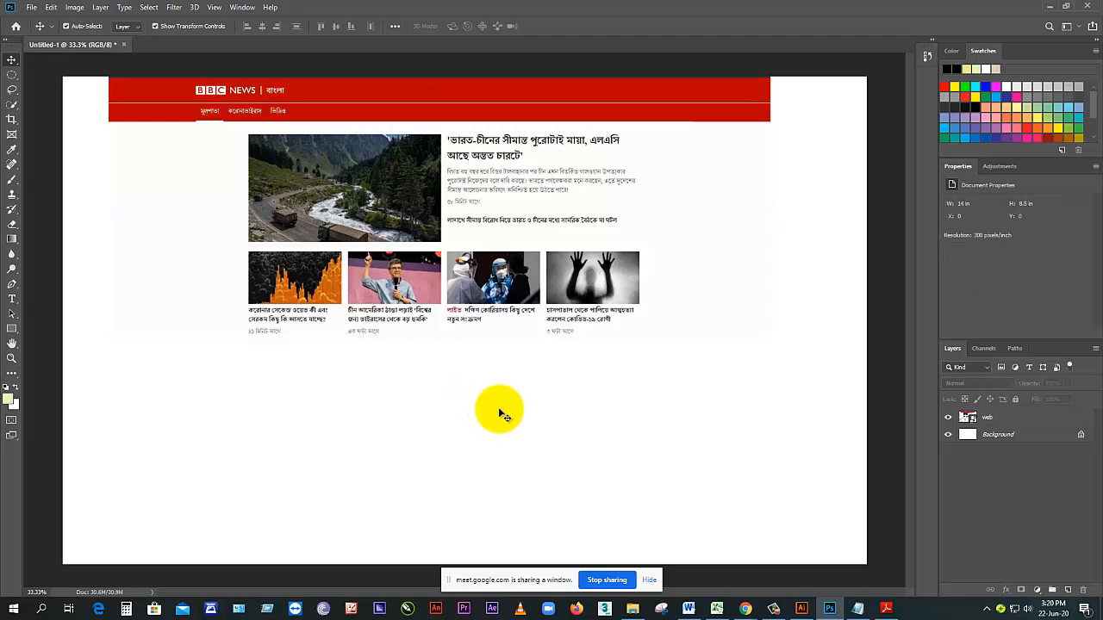
Step: Scale the web smart object down to about 45.75%, shift it slightly to the right, and commit the transform
left_click(485, 294)
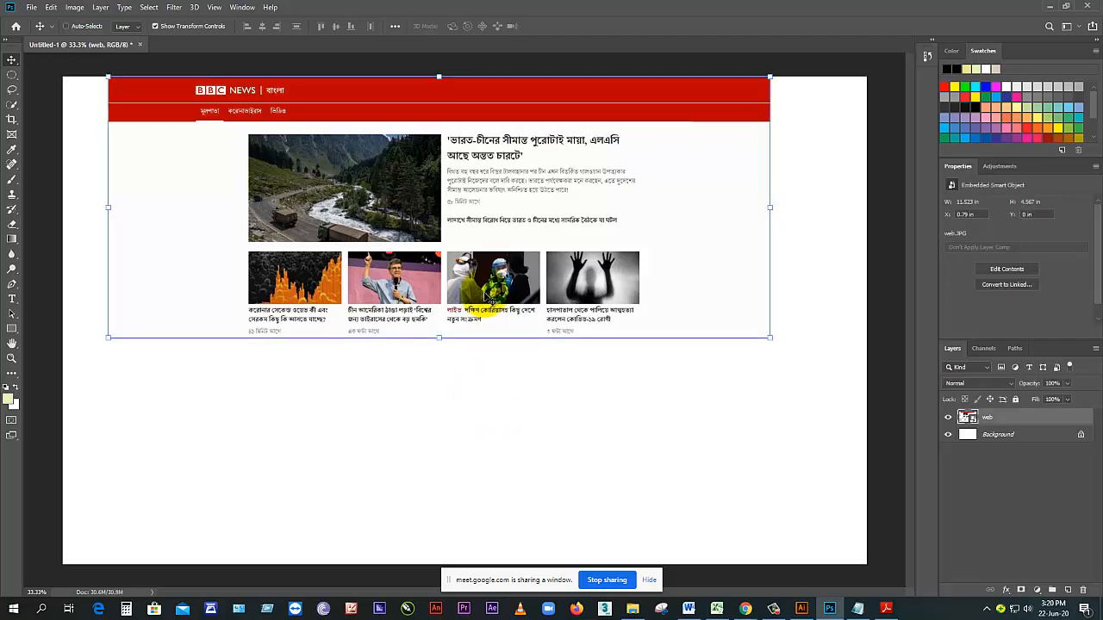
key("ctrl+t")
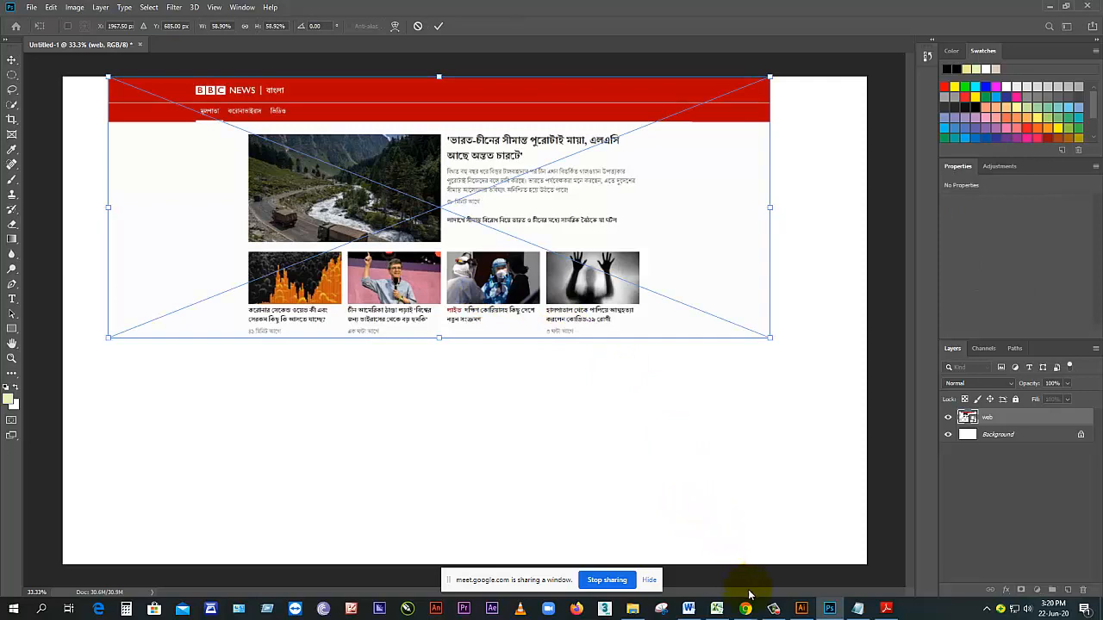
left_click(773, 608)
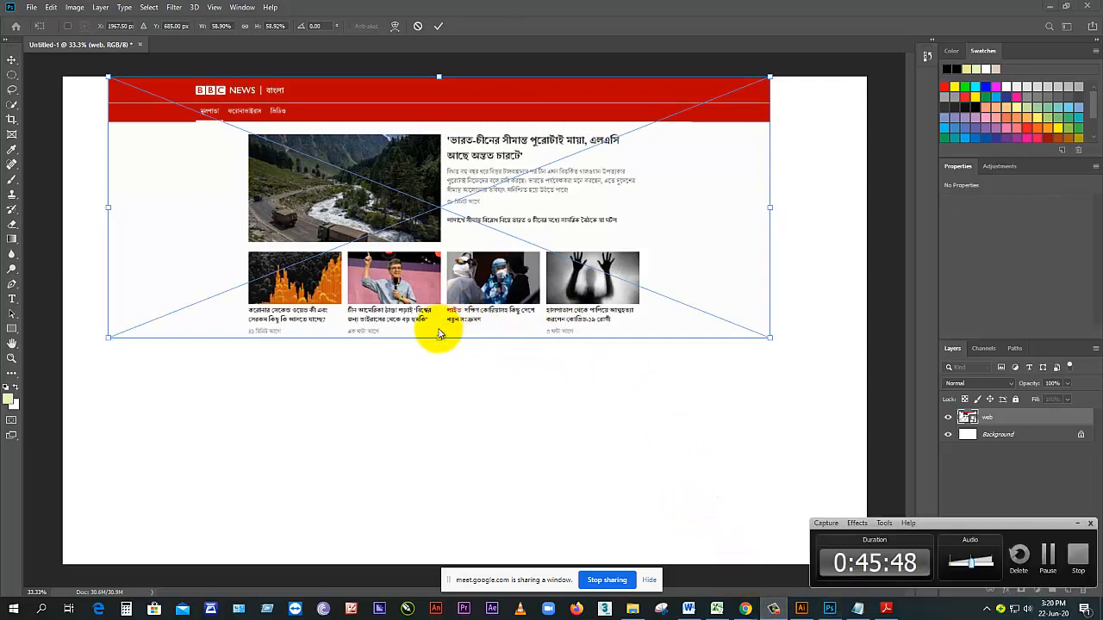
left_click_drag(439, 337, 448, 279)
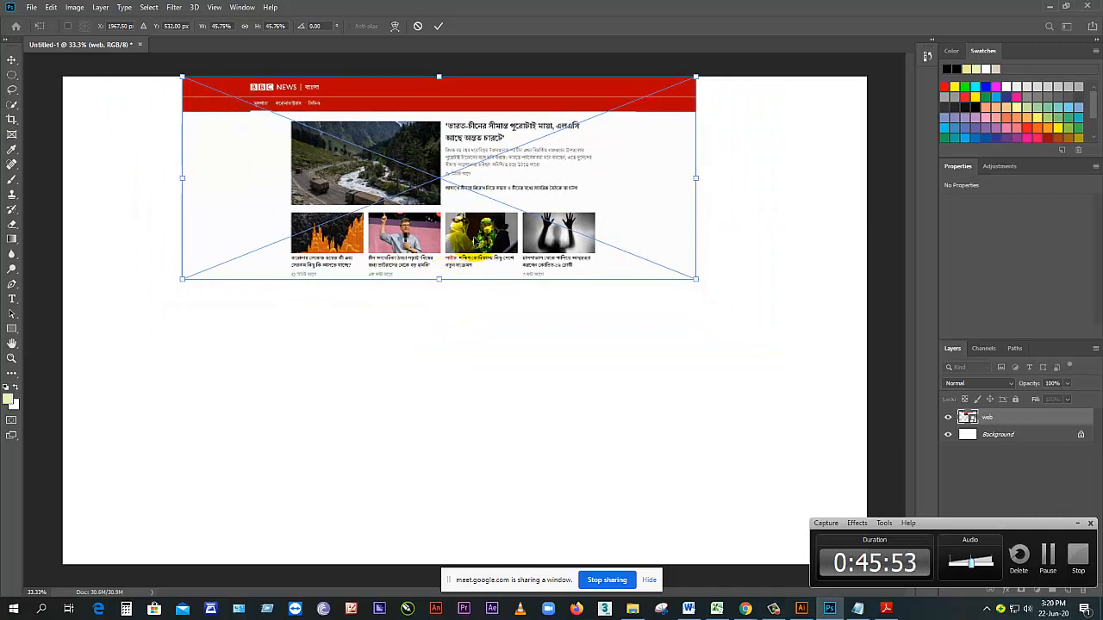
left_click_drag(477, 238, 481, 238)
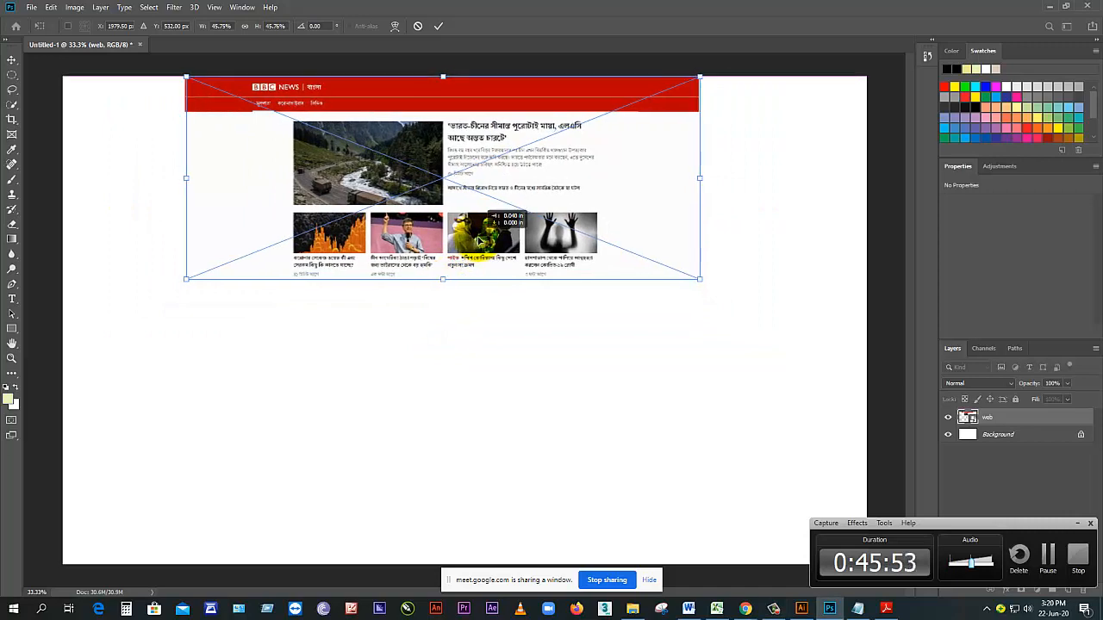
left_click(437, 26)
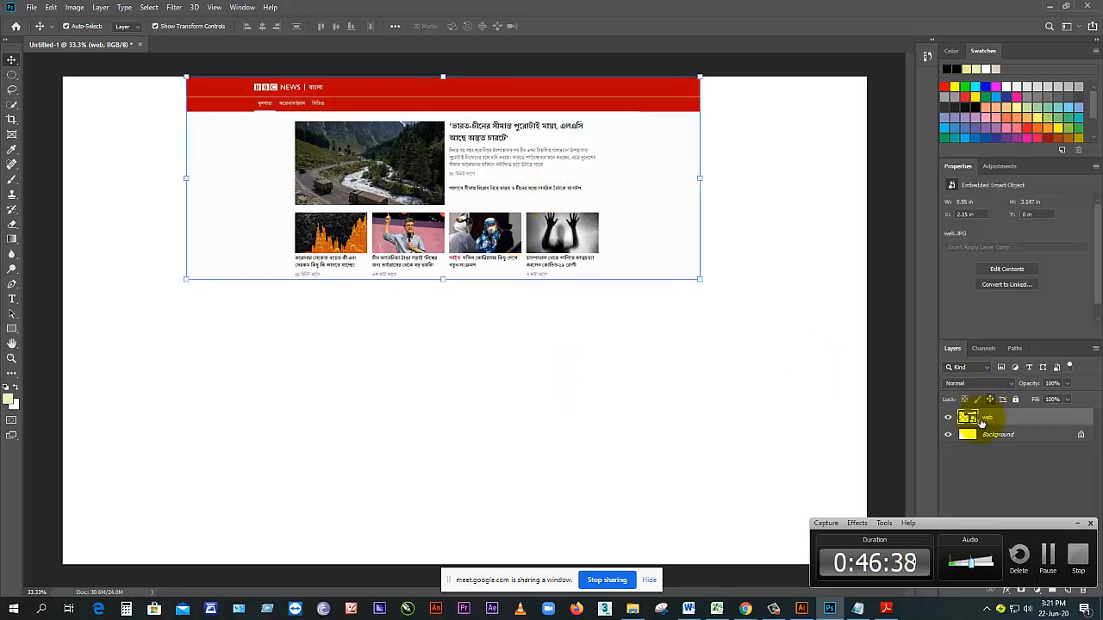
Step: Unlock the Background into a normal layer, leave its layer style unchanged, and add an empty layer above it
left_click(995, 435)
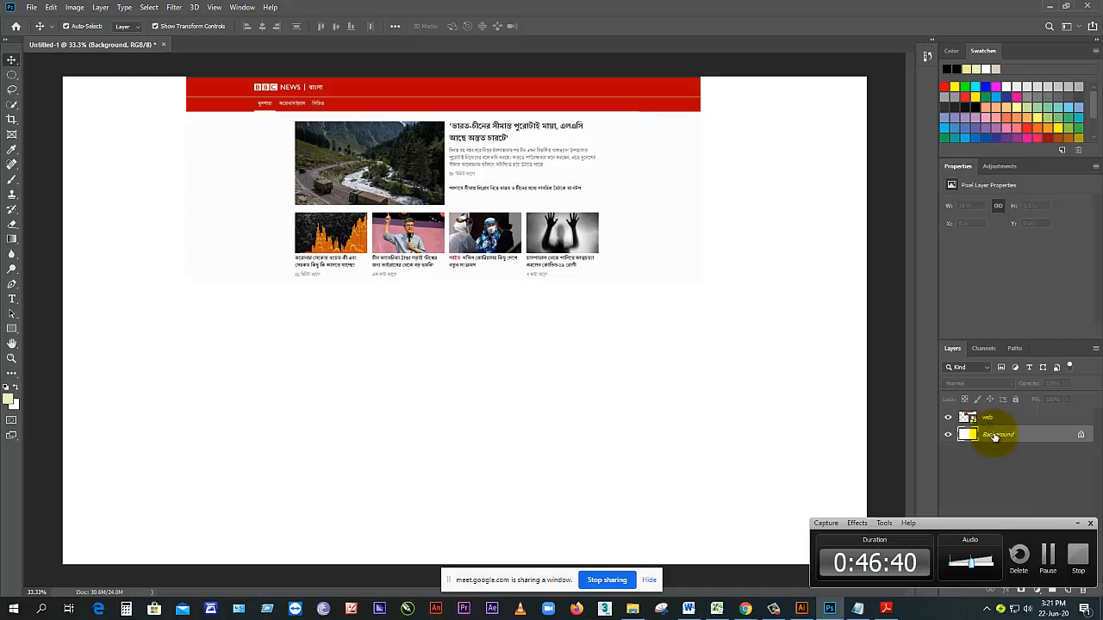
left_click(1081, 434)
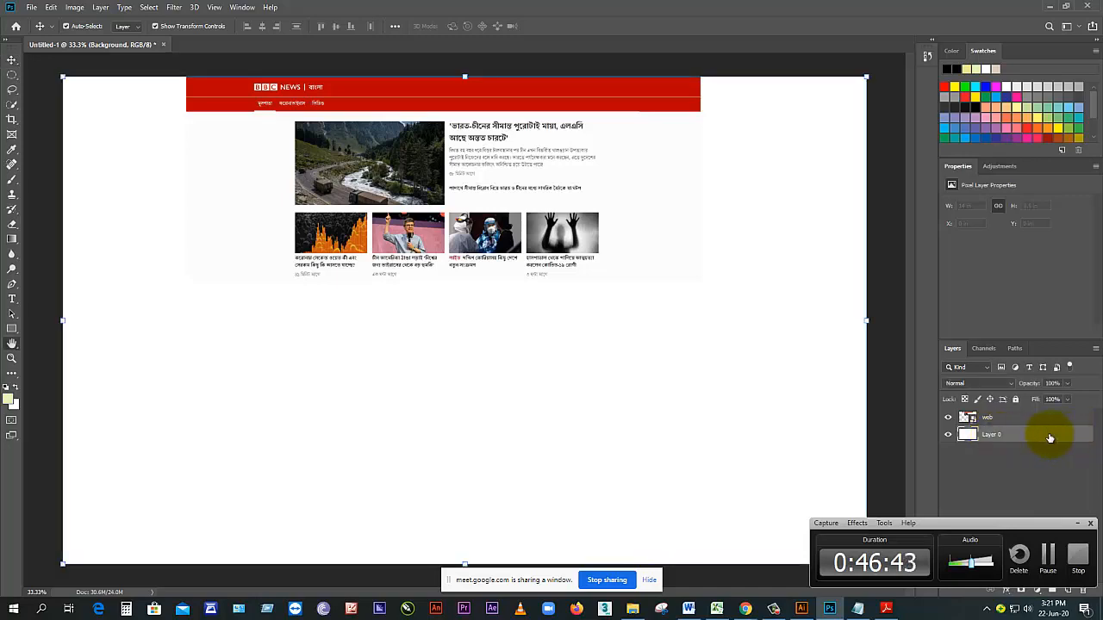
double_click(1050, 438)
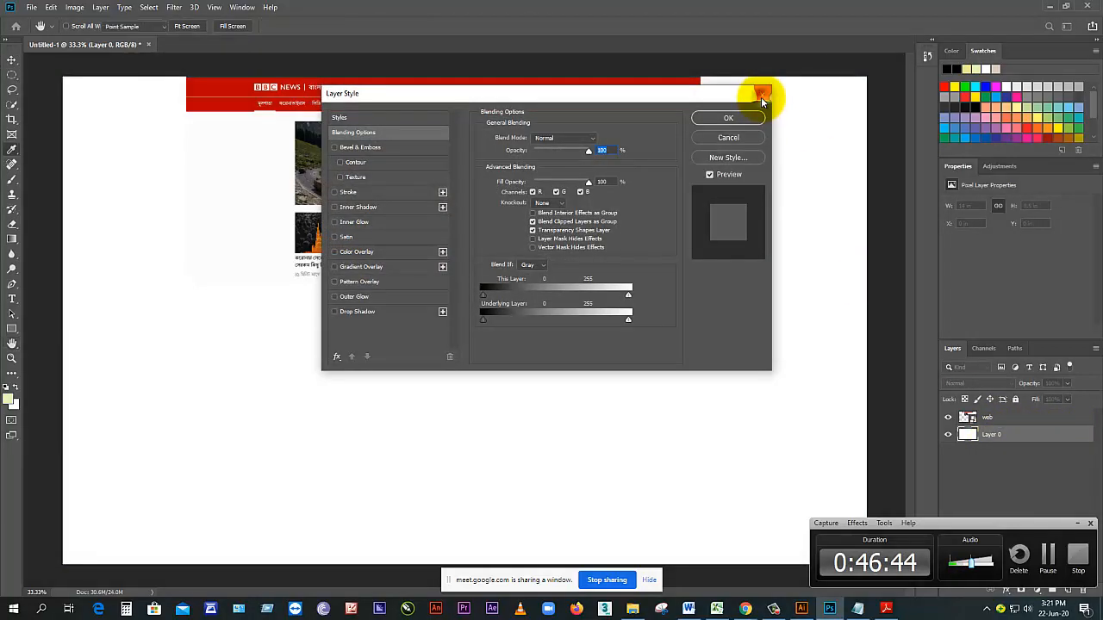
left_click(760, 97)
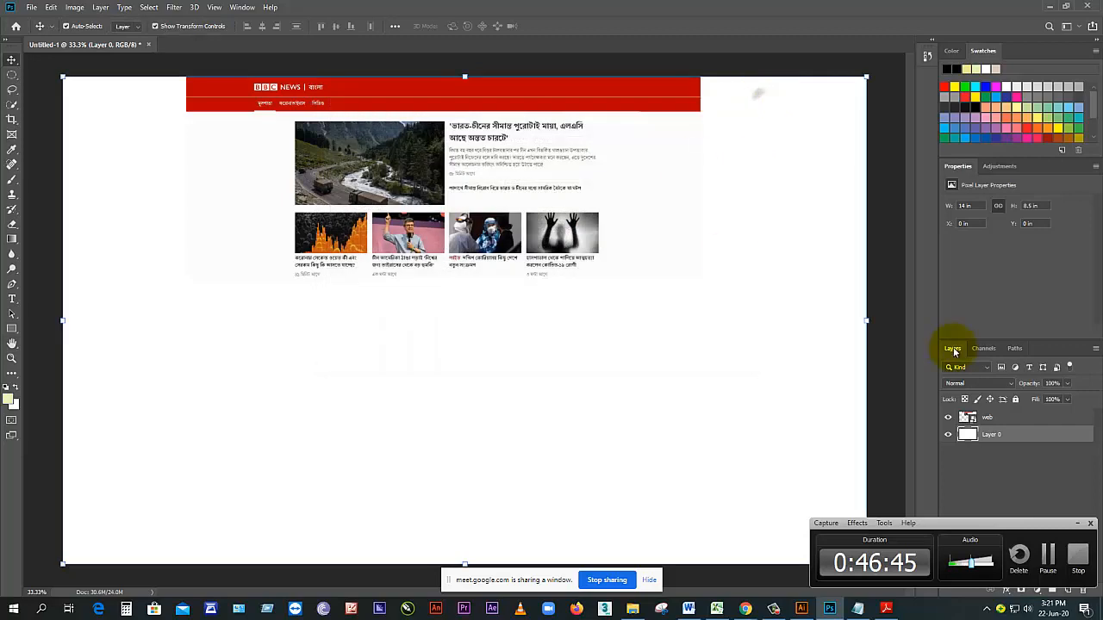
left_click(1078, 524)
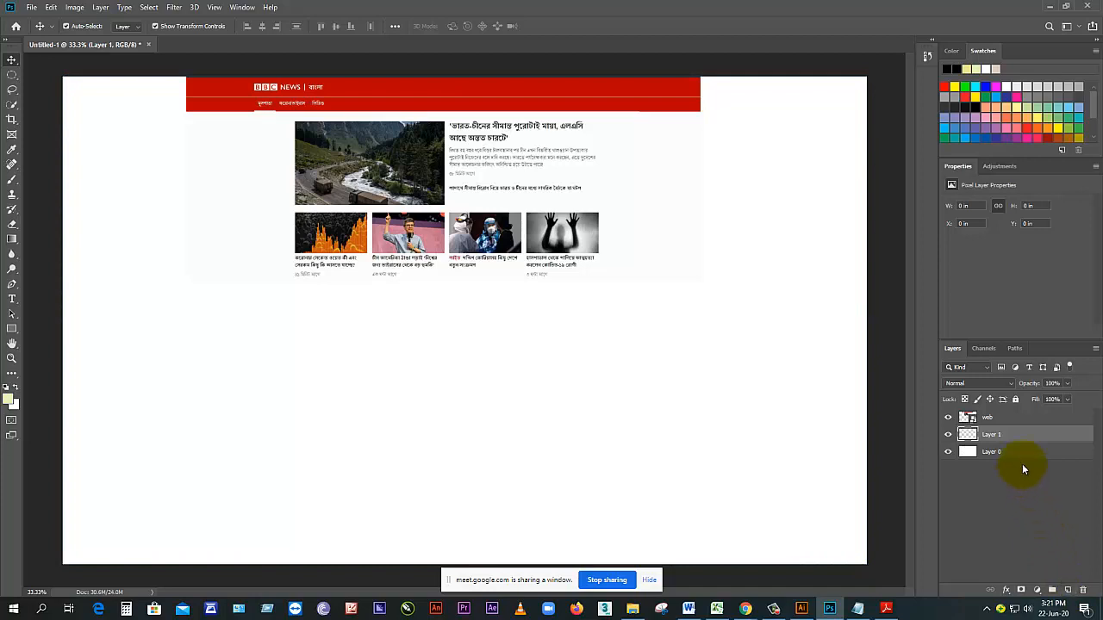
Step: Draw a black rectangle about 3345 x 1023 px below the web image, and delete it
left_click(12, 328)
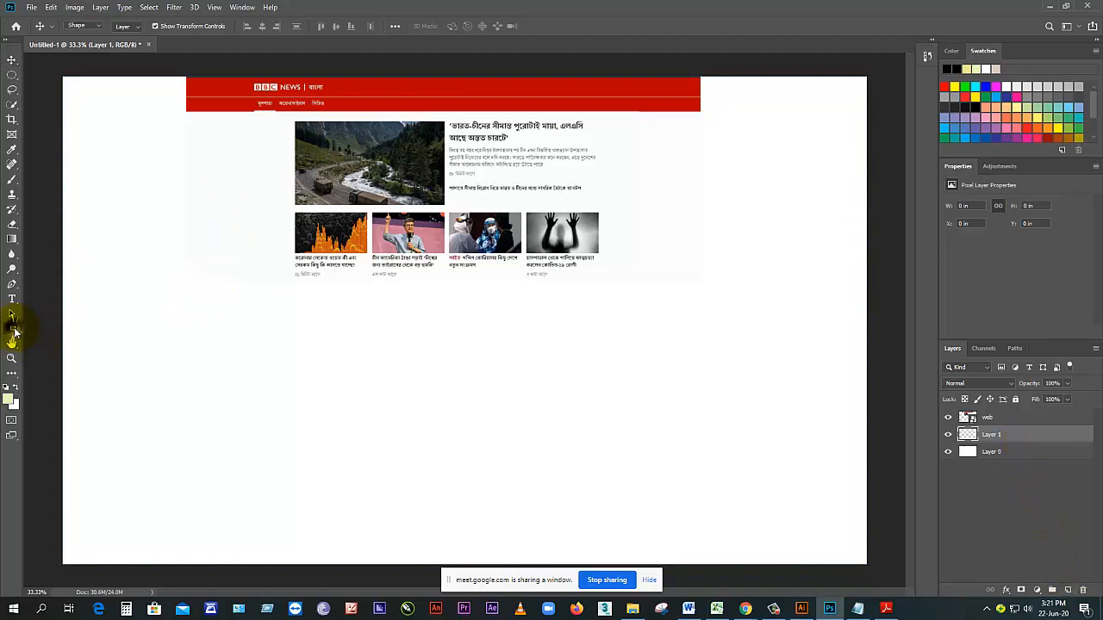
left_click_drag(207, 337, 847, 532)
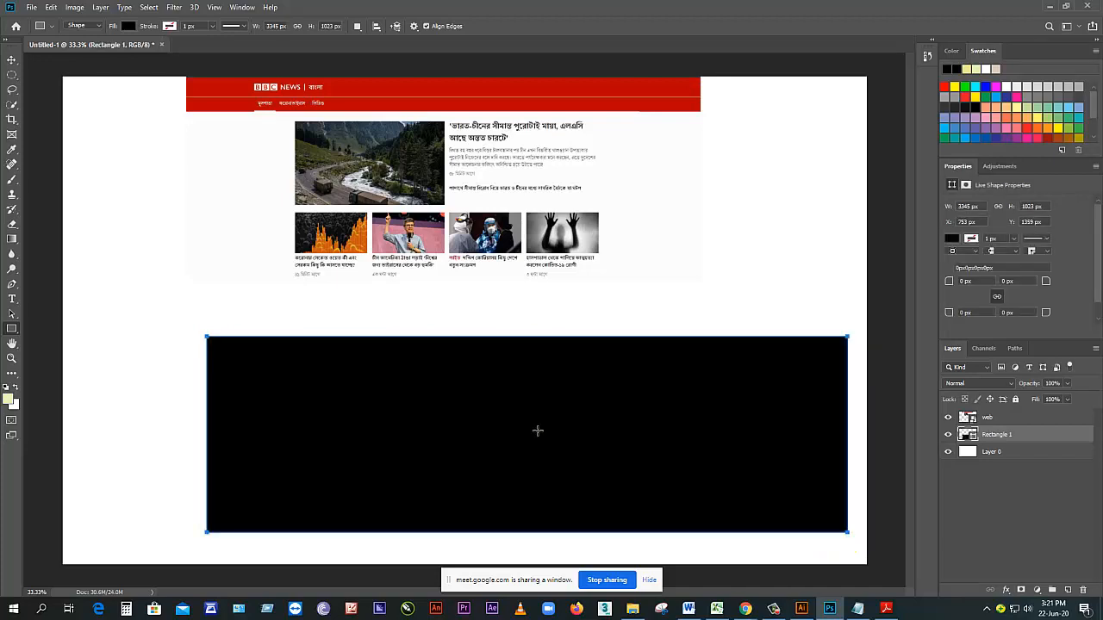
left_click(9, 61)
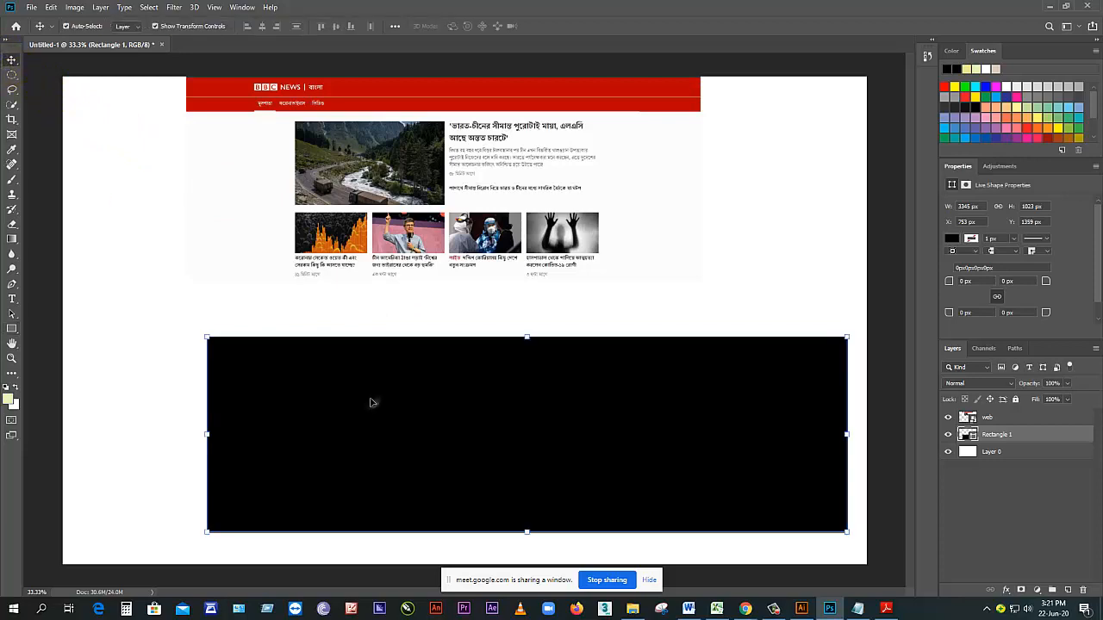
key("Delete")
Step: Create a rectangle 12 in wide and 8 px high below the web image, and delete it
left_click(11, 328)
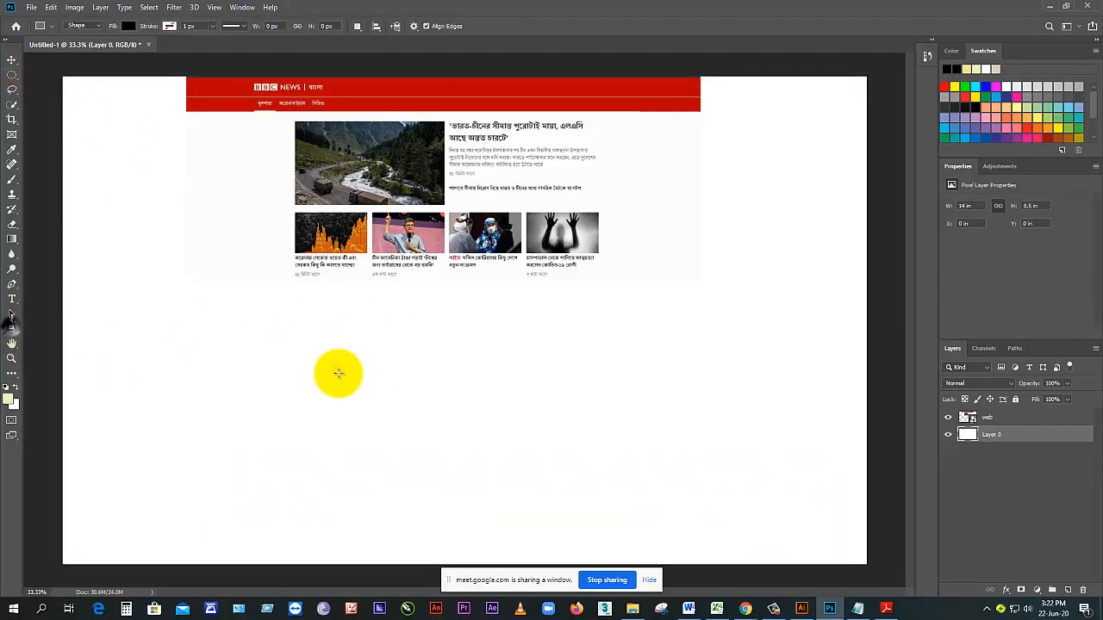
left_click(337, 372)
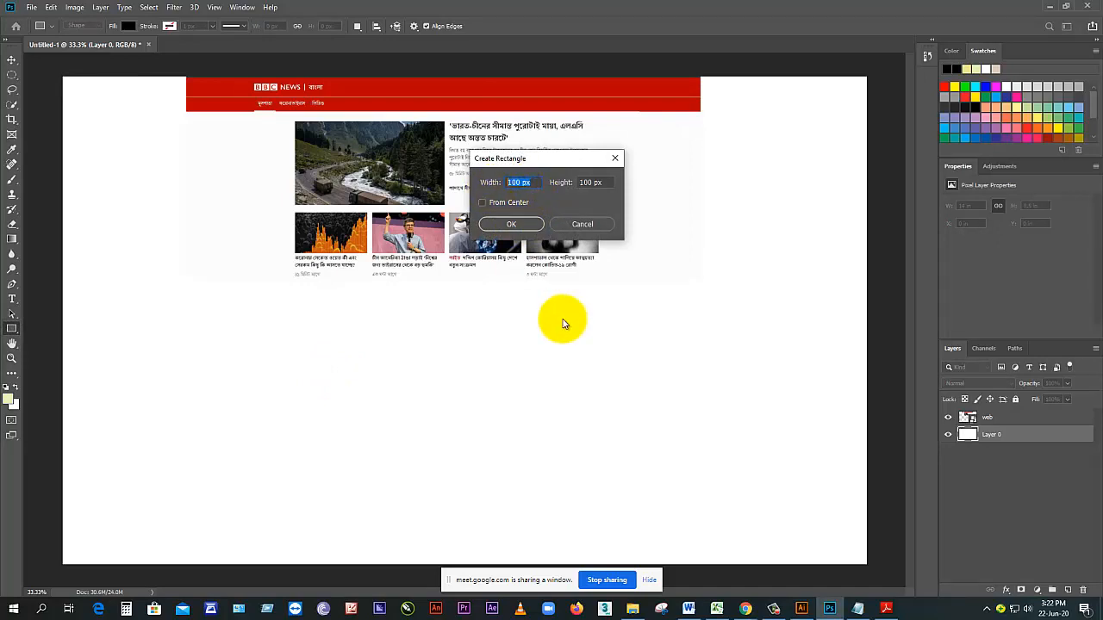
type("121")
type("n")
key("Tab")
type("8")
key("Return")
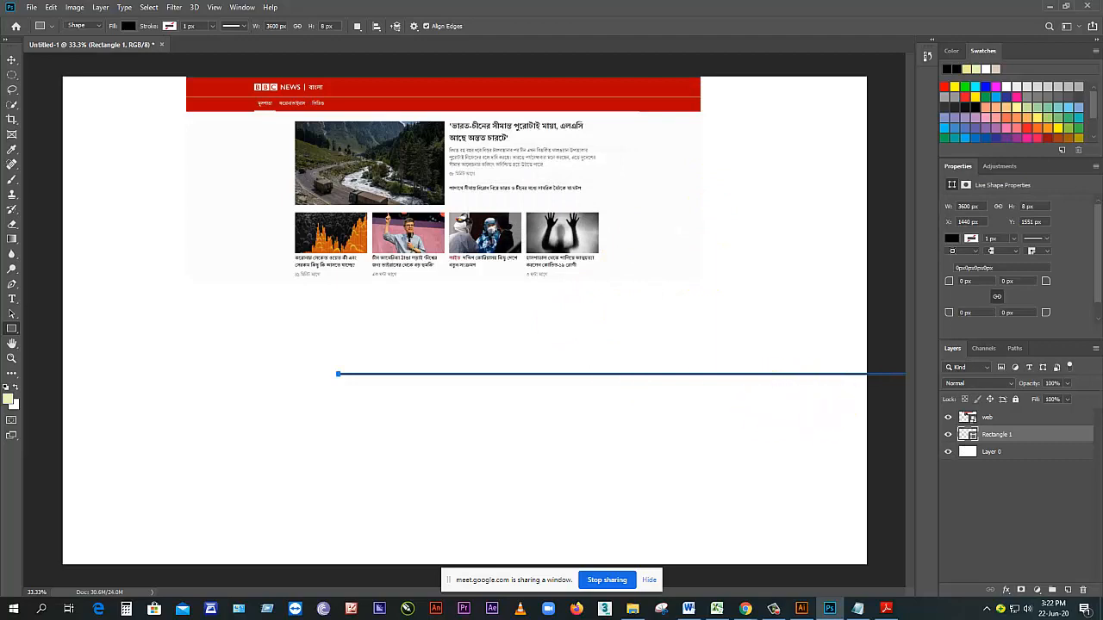
key("Delete")
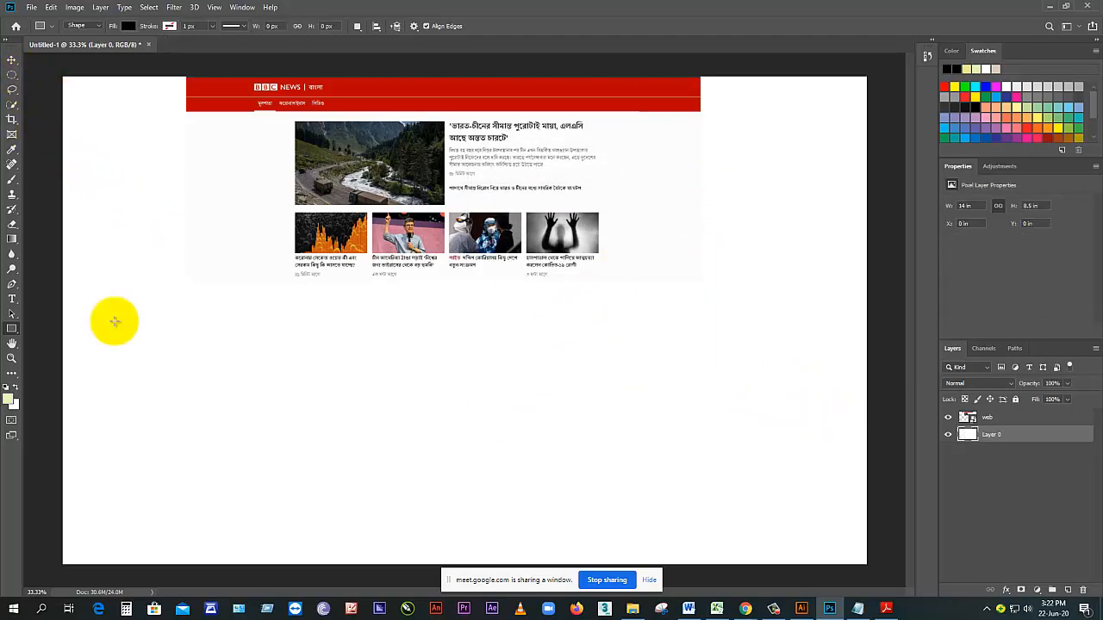
Step: Create a black rectangle 36 in wide and 72 px high below the web image
left_click(347, 416)
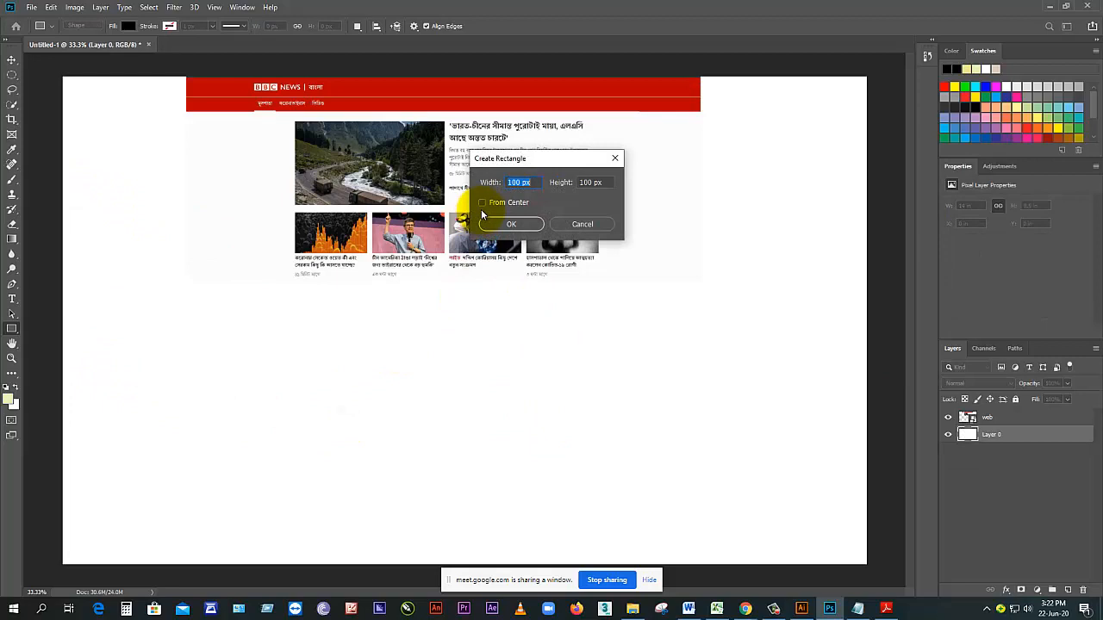
type("12")
type("36 i")
key("Tab")
type("72")
key("Return")
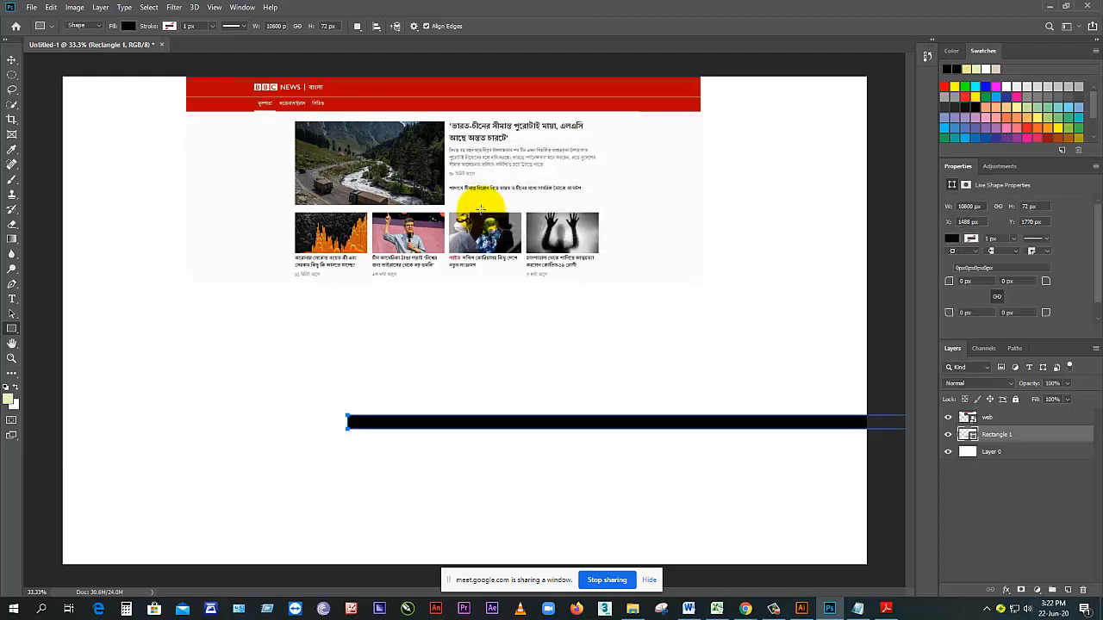
Step: Delete the long, thin black rectangle below the web image
left_click(11, 60)
left_click_drag(635, 426, 431, 327)
key("Delete")
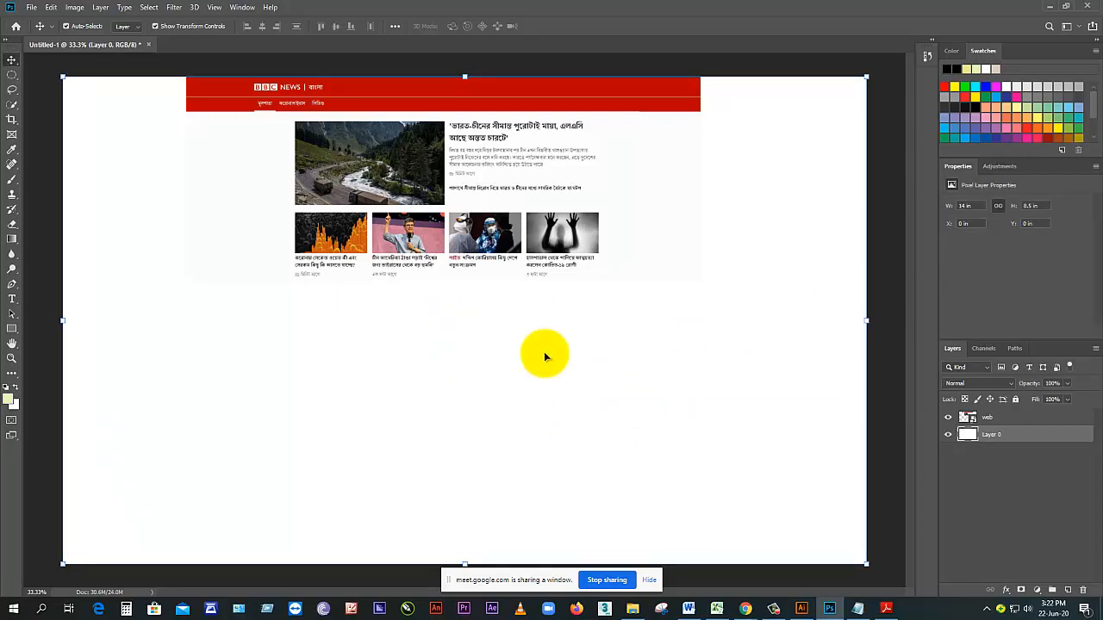
Step: Create a black rectangle 20 in wide and 10 in high below the web image
left_click(12, 328)
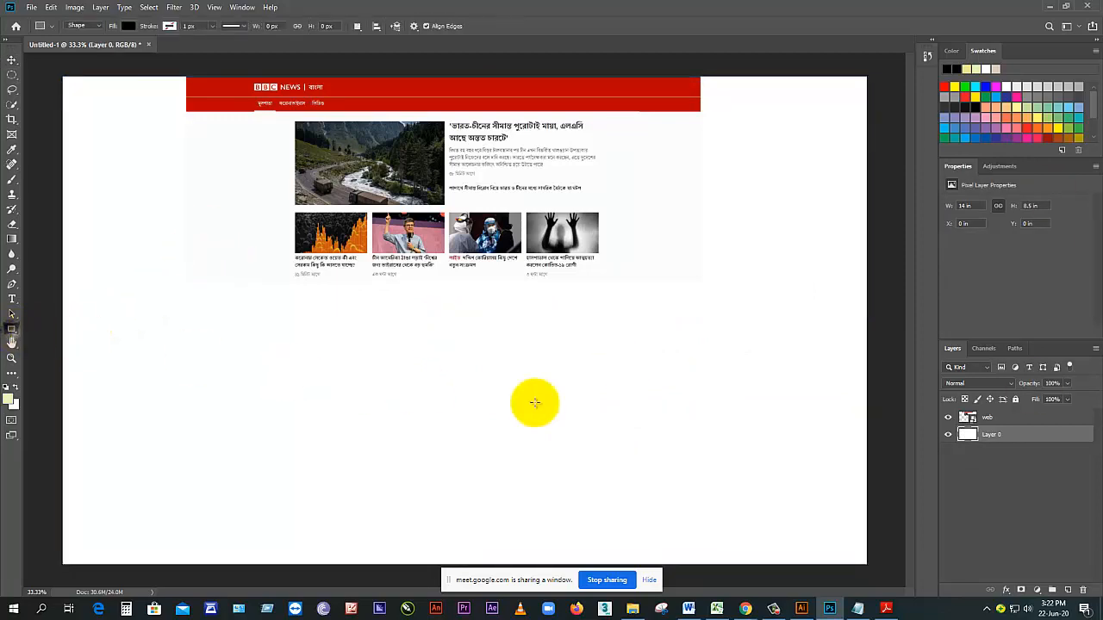
left_click(253, 343)
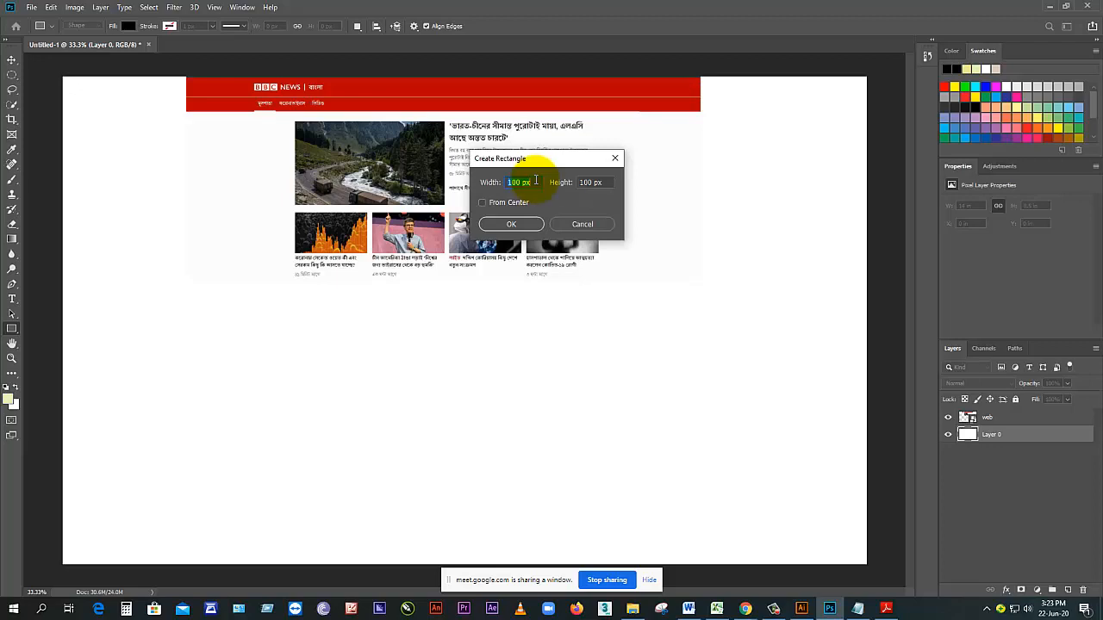
type("20 in")
key("Tab")
type("10 in")
key("Return")
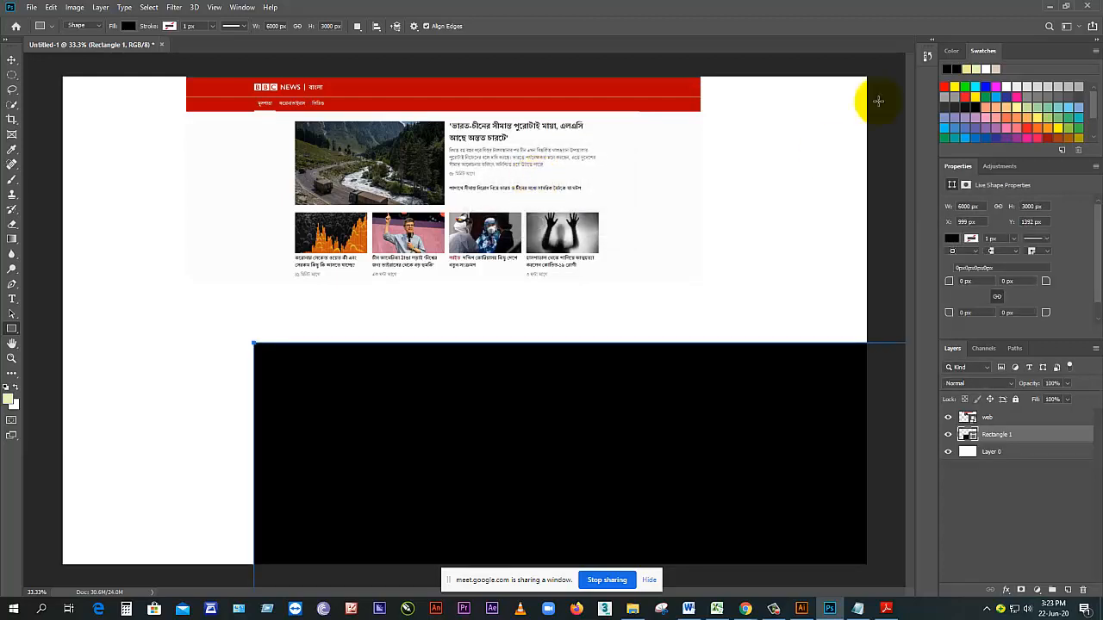
Step: Move the black rectangle to about X 147 px, Y 1215 px, just below the web image
left_click(11, 59)
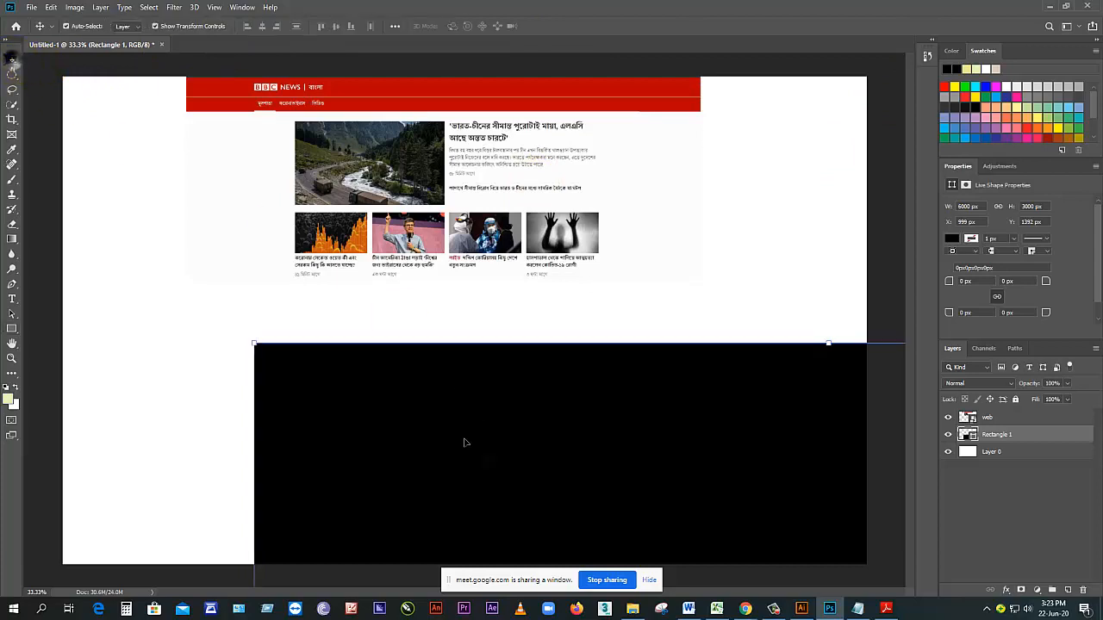
left_click_drag(465, 441, 355, 352)
key("ctrl+minus")
key("ctrl+minus")
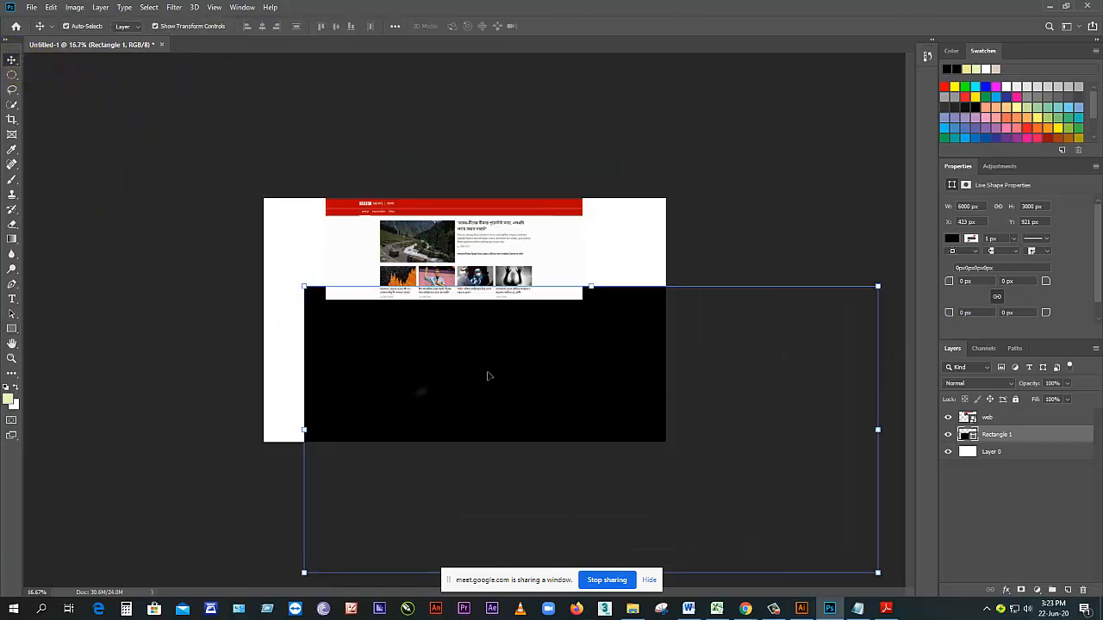
left_click_drag(485, 373, 461, 402)
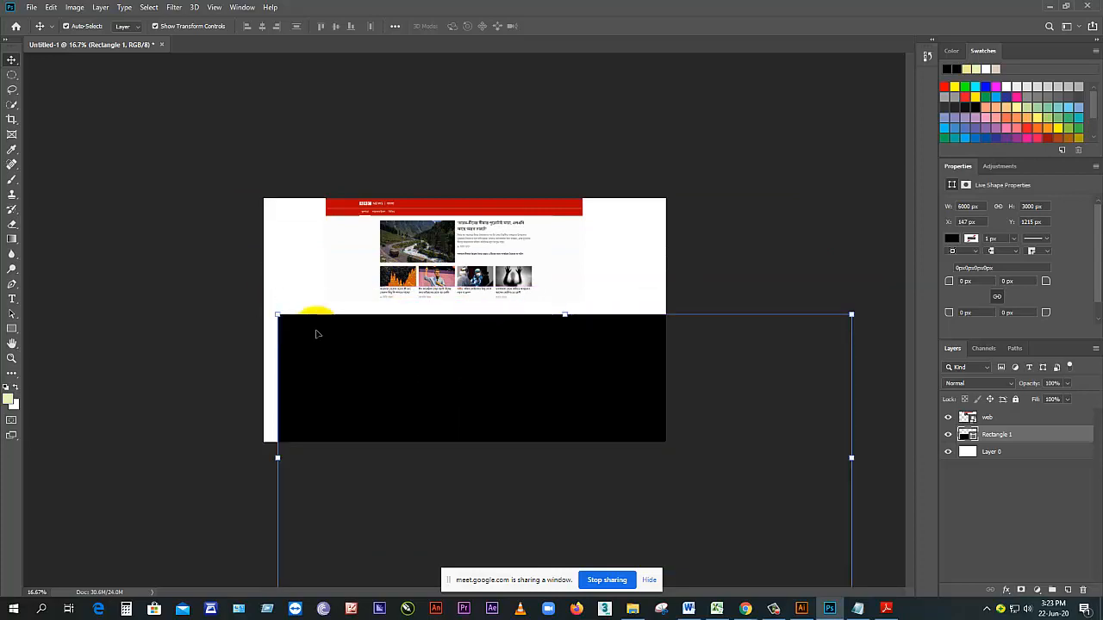
Step: Scale and reposition the black rectangle to 4200 x 1275 px so it exactly covers the lower half of the canvas
left_click_drag(277, 315, 337, 302)
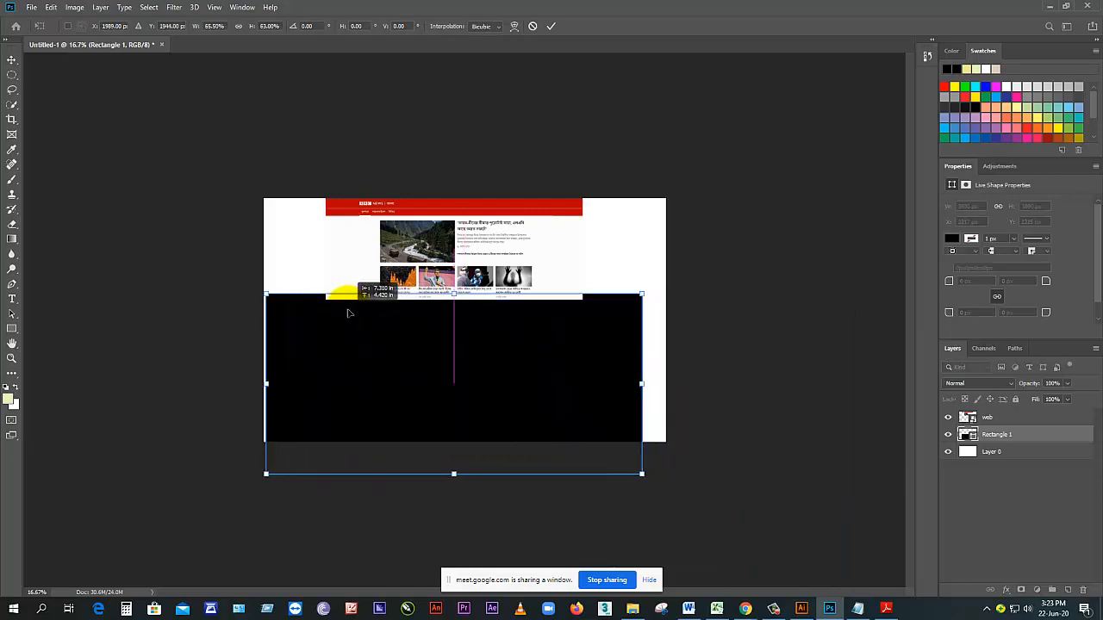
left_click_drag(268, 296, 324, 342)
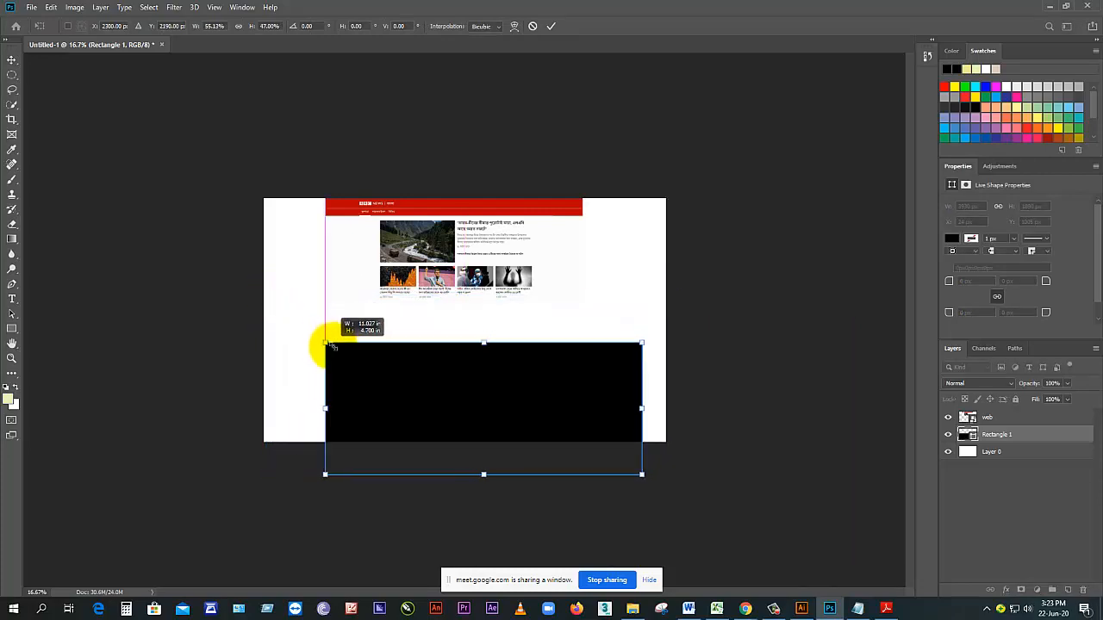
left_click_drag(412, 399, 351, 368)
left_click_drag(583, 376, 665, 372)
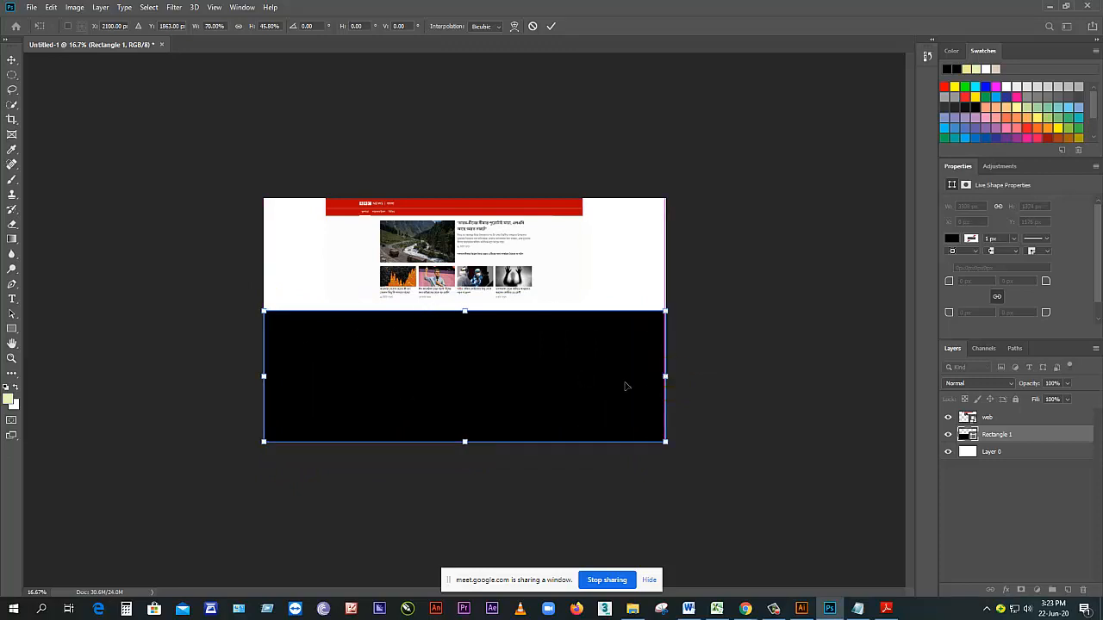
left_click_drag(463, 312, 463, 319)
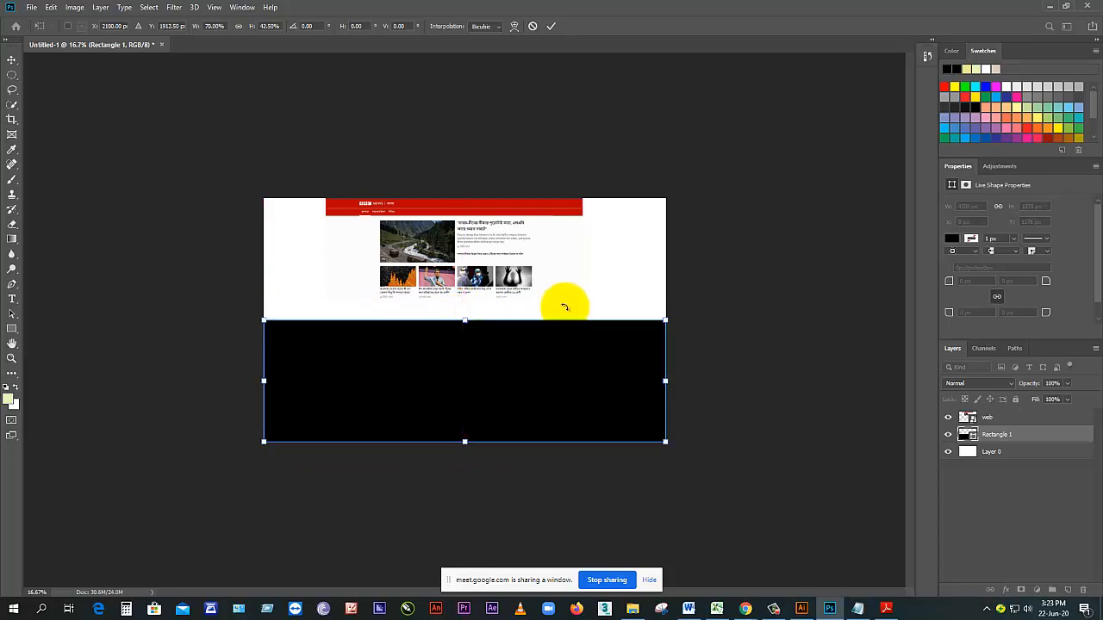
key("Return")
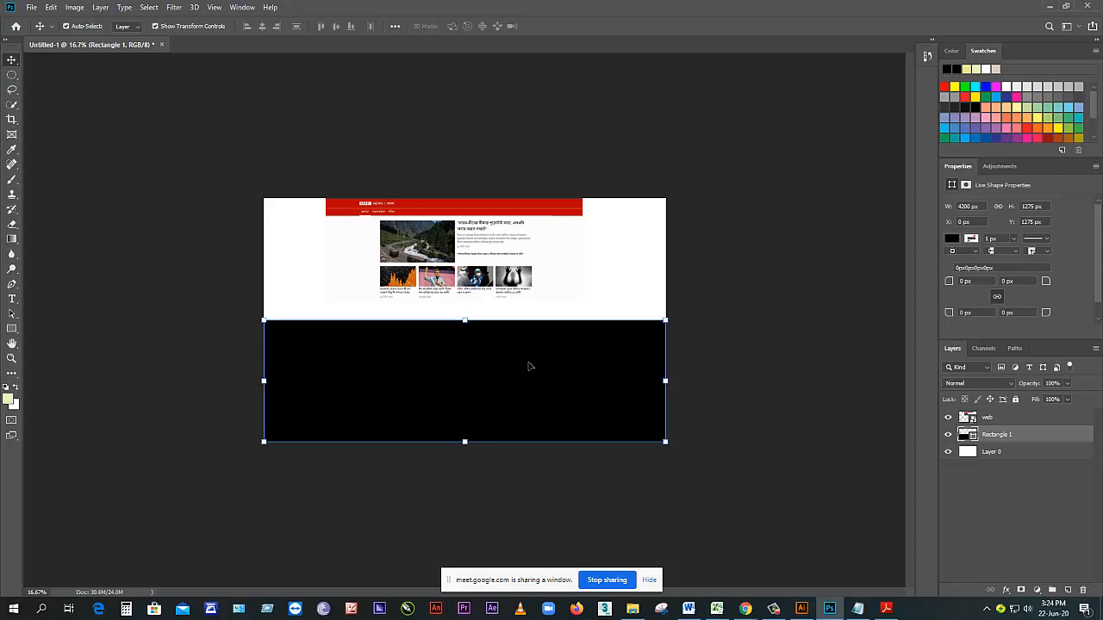
Step: Keep the background color at white (ffffff) and fill the rectangle with it
left_click(14, 403)
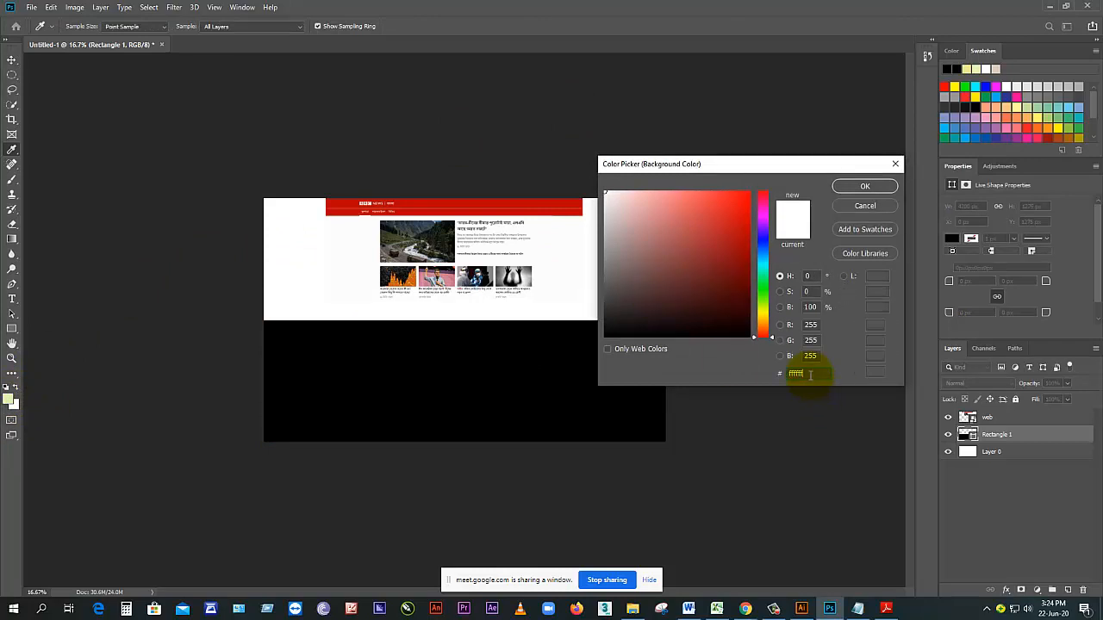
left_click(808, 373)
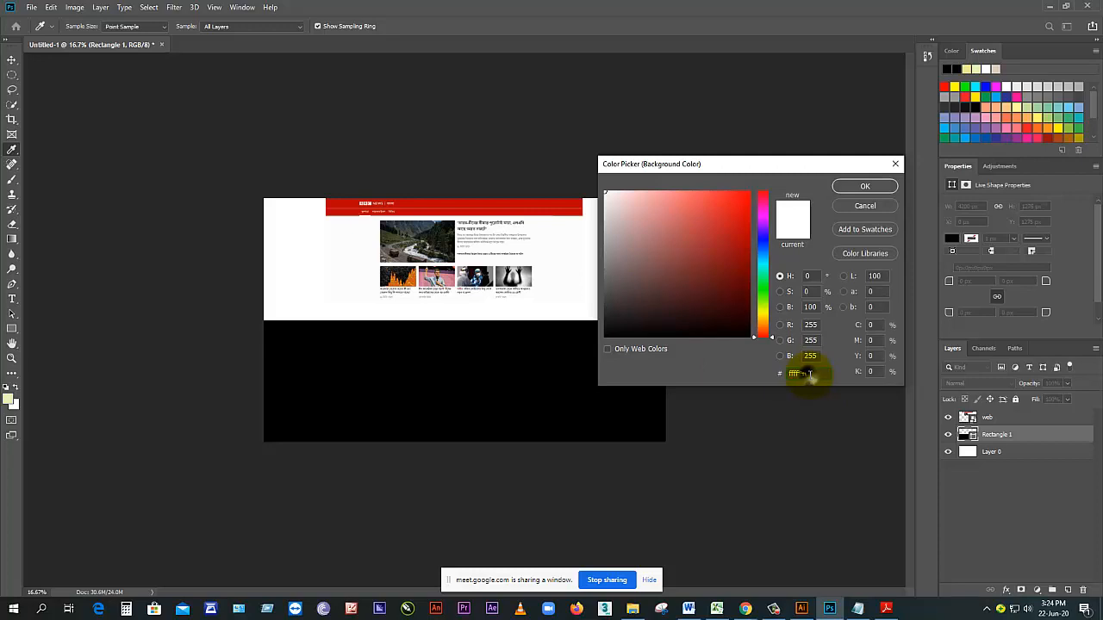
left_click_drag(809, 374, 784, 375)
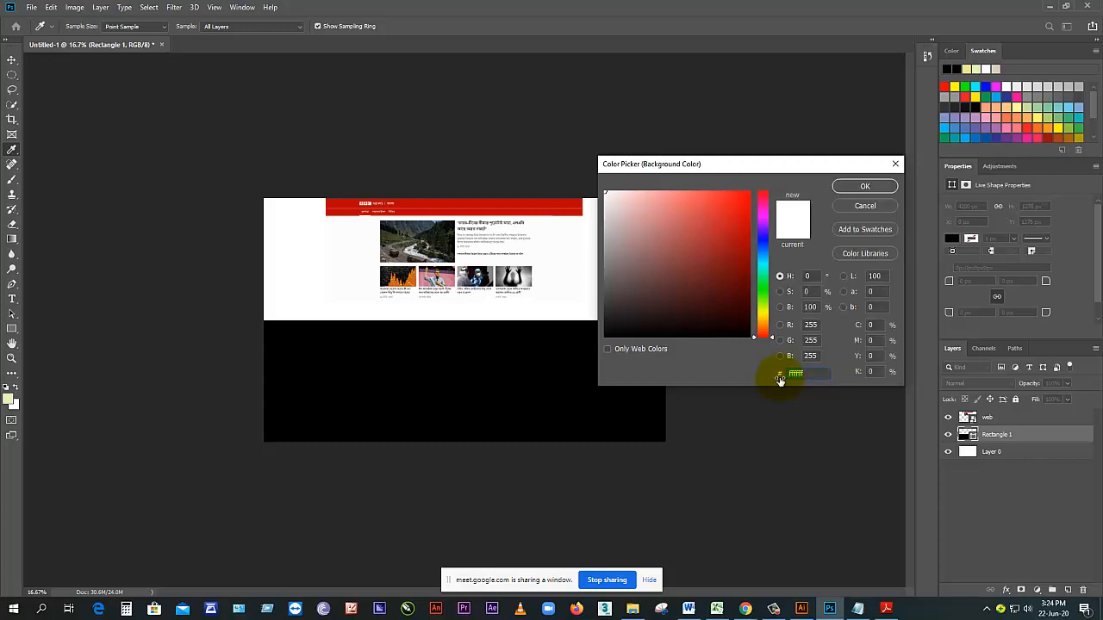
left_click(859, 188)
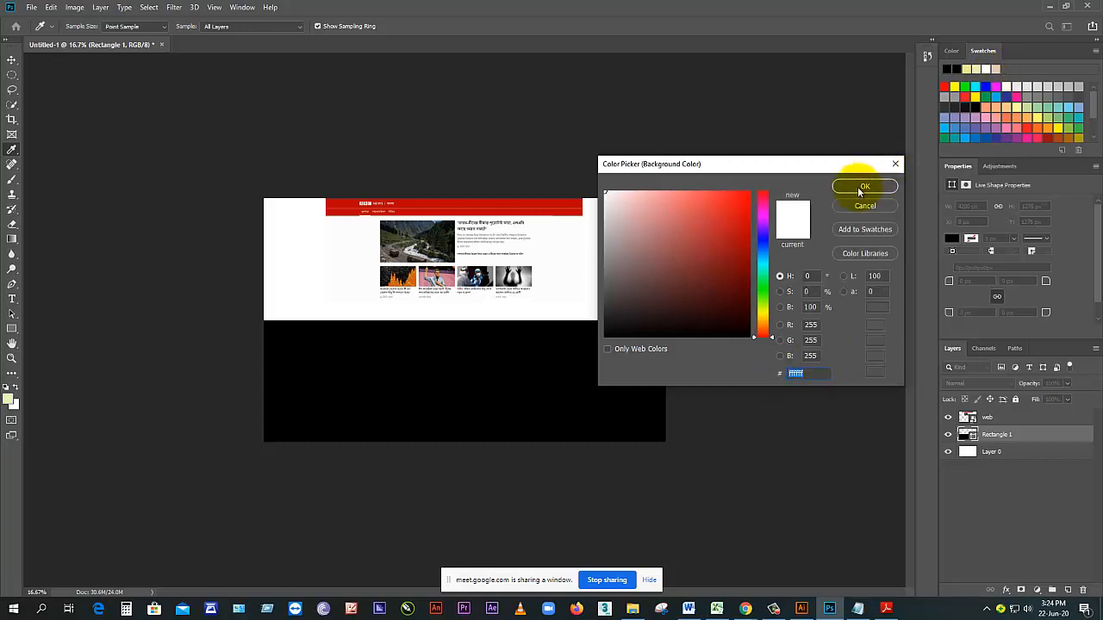
key("v")
left_click(426, 345)
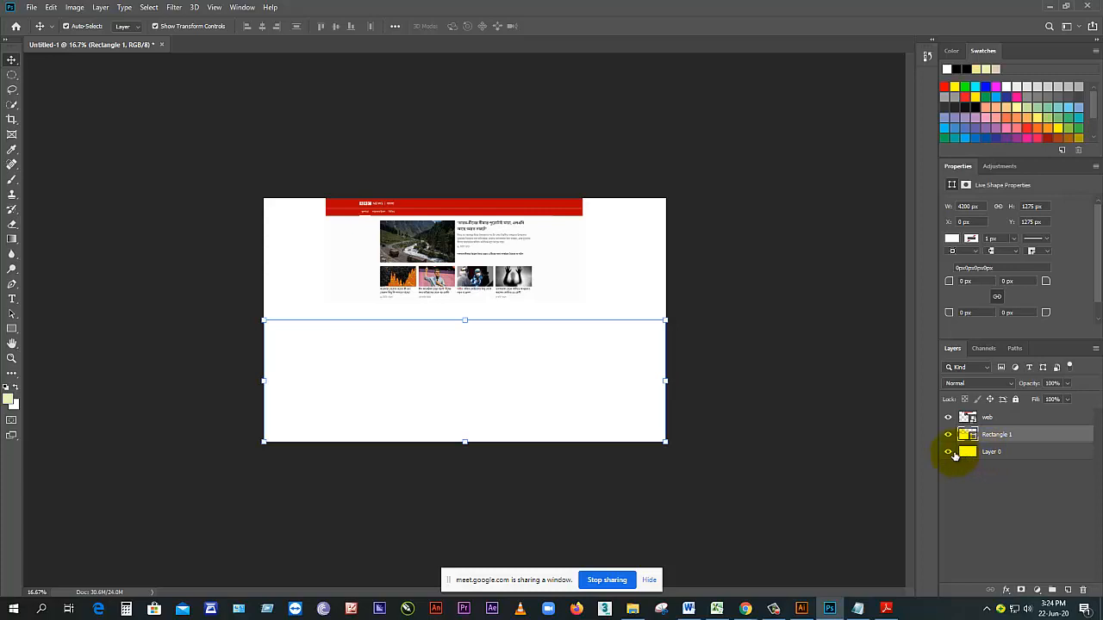
Step: Hide Layer 0 to check the white rectangle against transparency, show the layer again, and reselect the rectangle
left_click(948, 453)
left_click(501, 358)
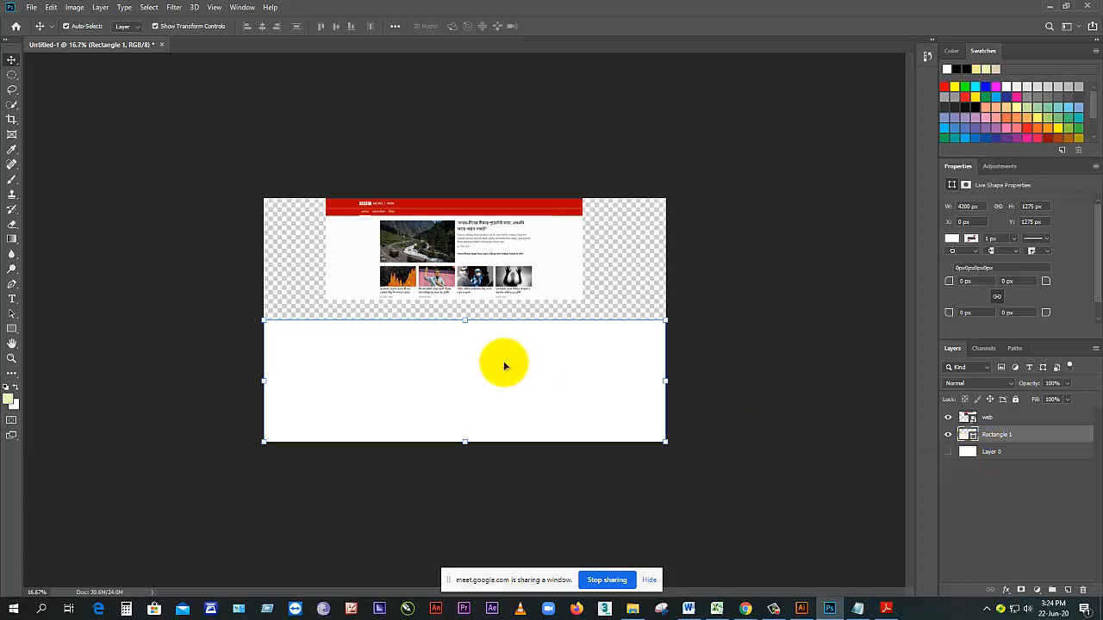
left_click(991, 452)
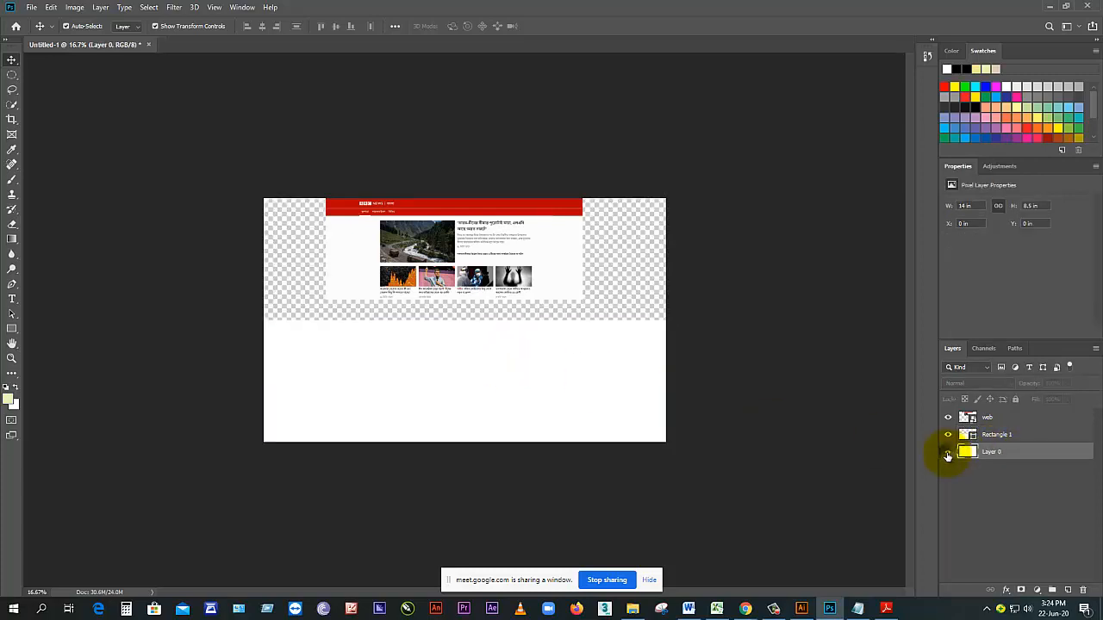
left_click(948, 452)
left_click(465, 348)
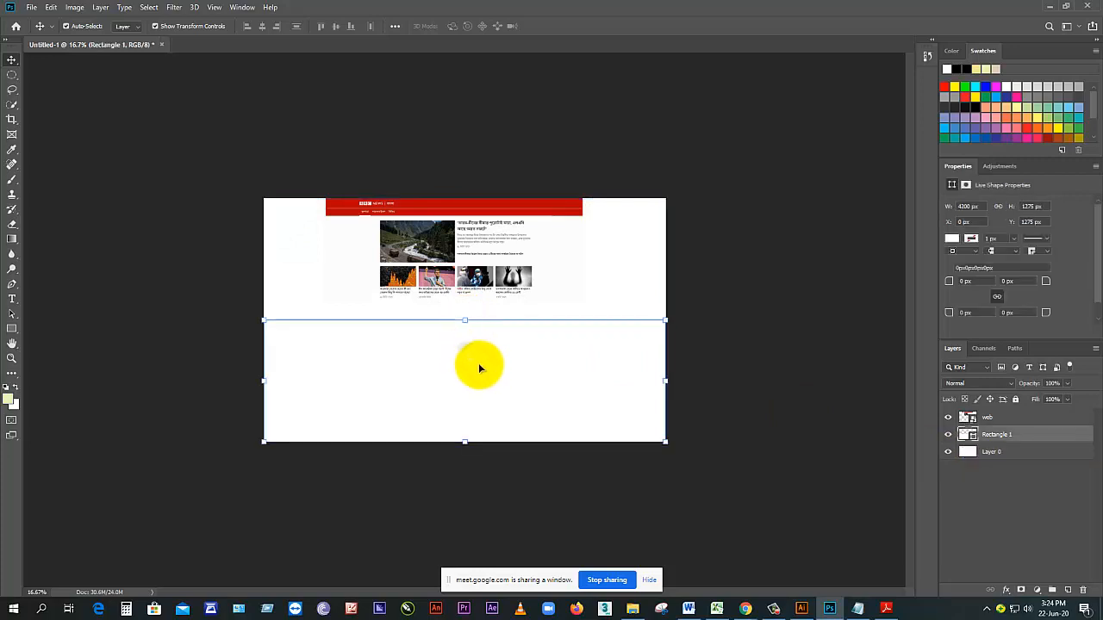
left_click(499, 354)
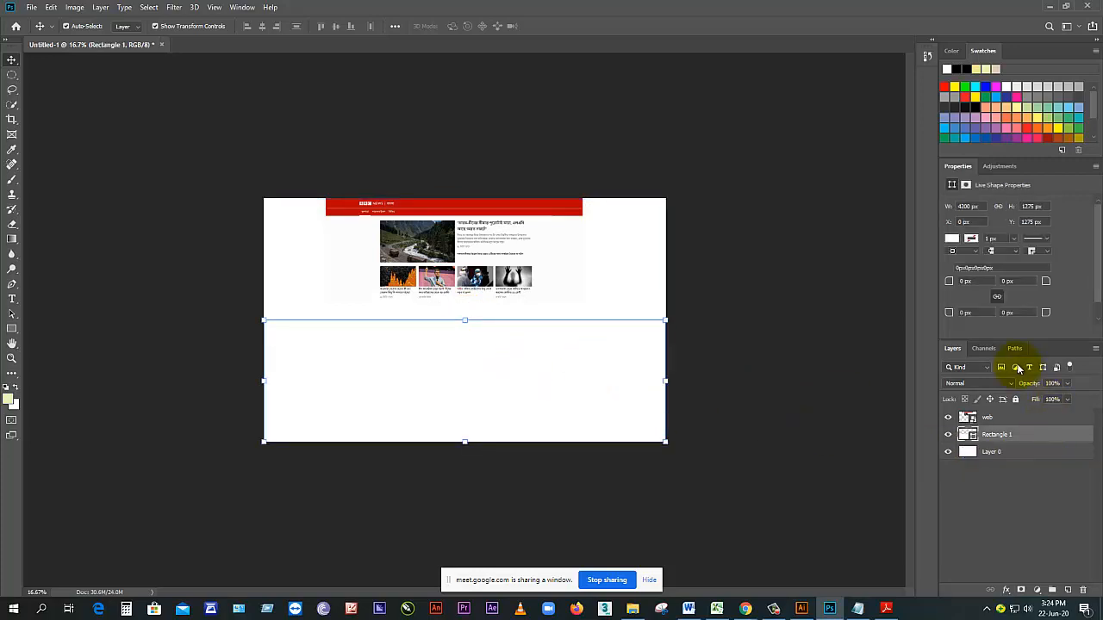
Step: Lock the white Rectangle 1 layer completely and hide the Layer 0 background
left_click(1015, 399)
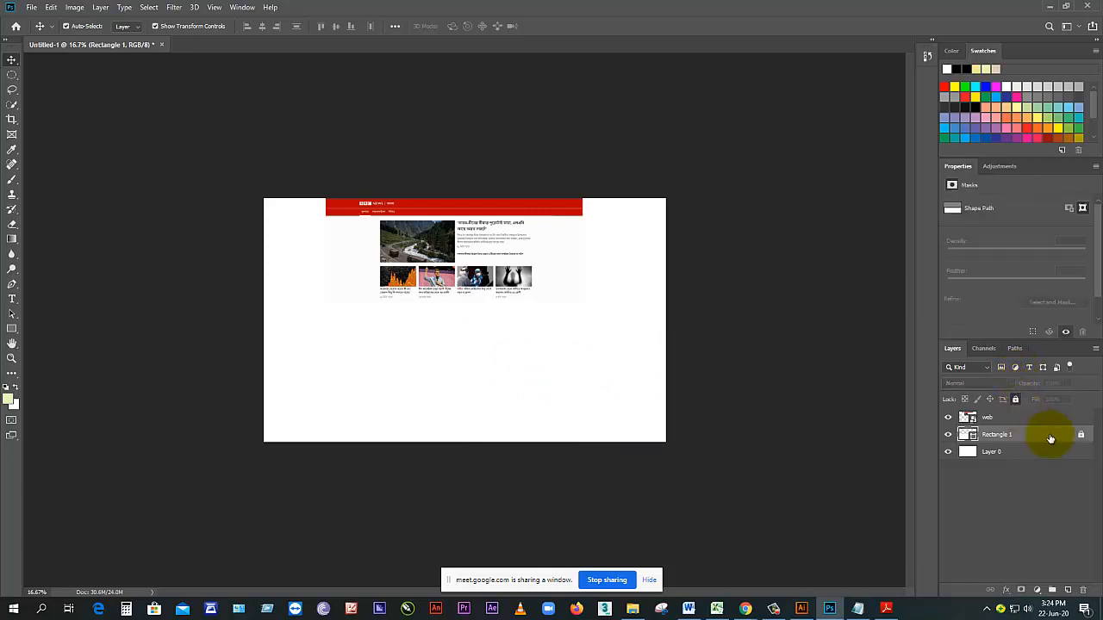
left_click(483, 362)
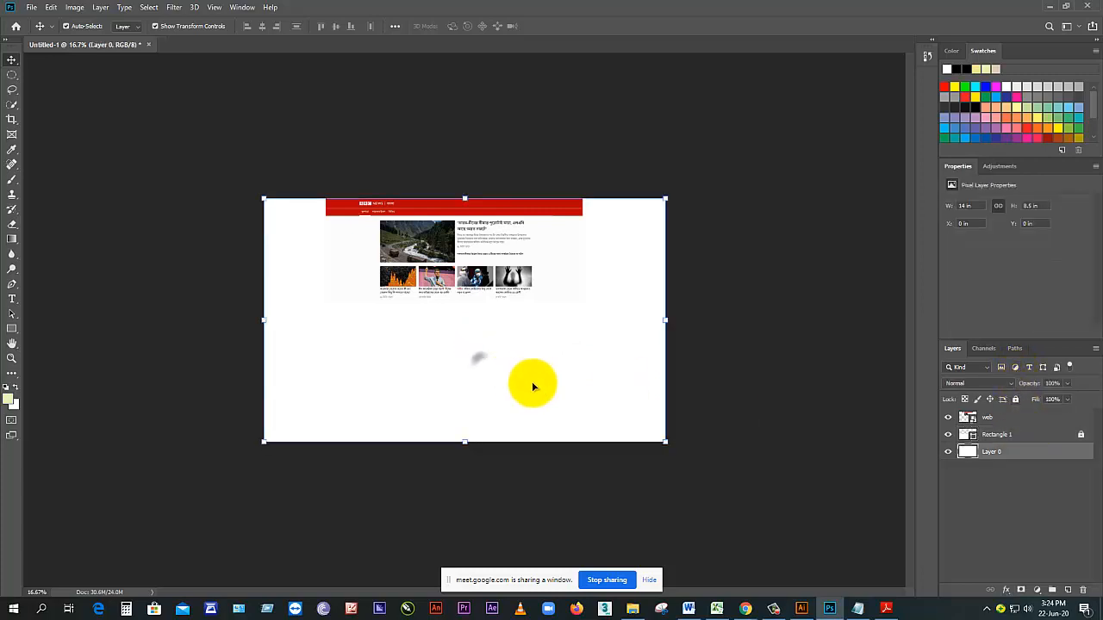
left_click(1017, 437)
left_click(947, 453)
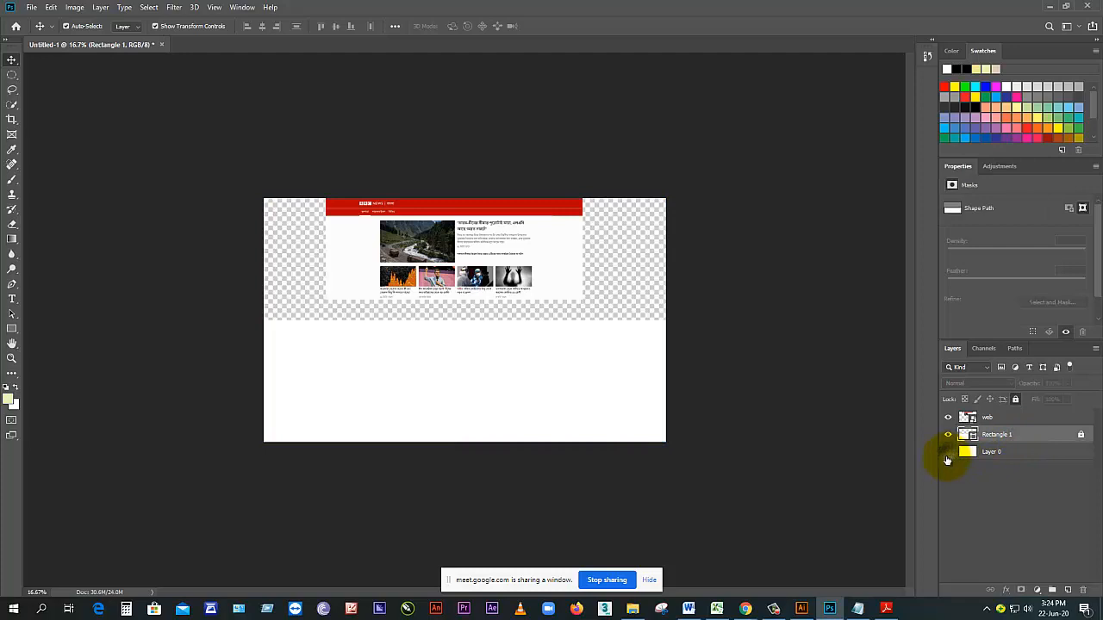
Step: Examine the red header bands of the BBC page screenshot up close
left_click(483, 285)
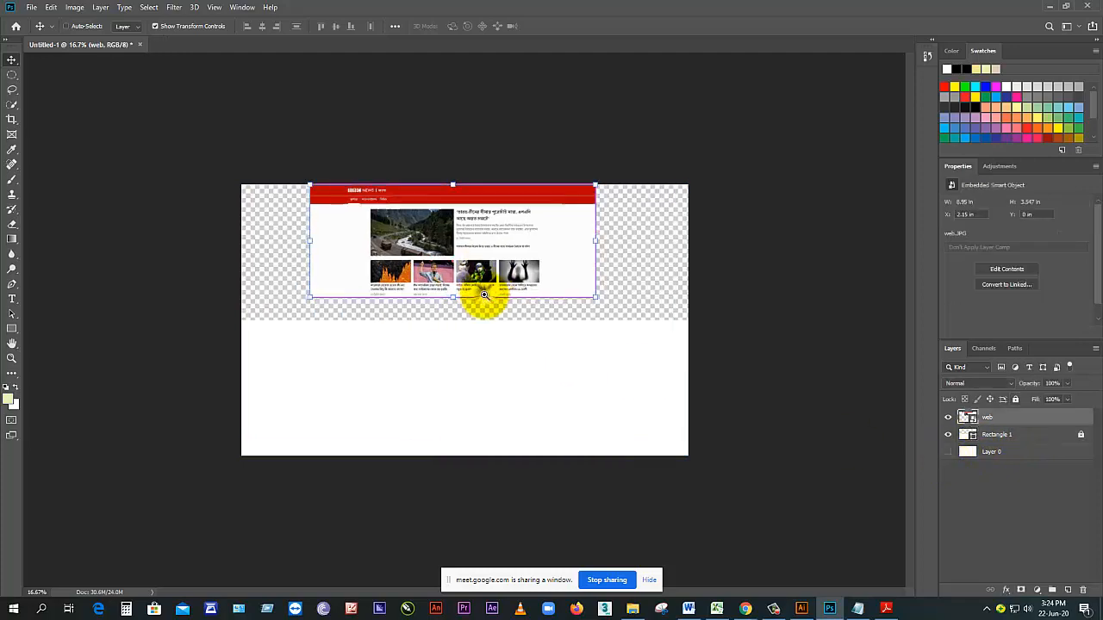
left_click(484, 295, "ctrl")
left_click(484, 294, "ctrl")
left_click(460, 371, "ctrl+alt")
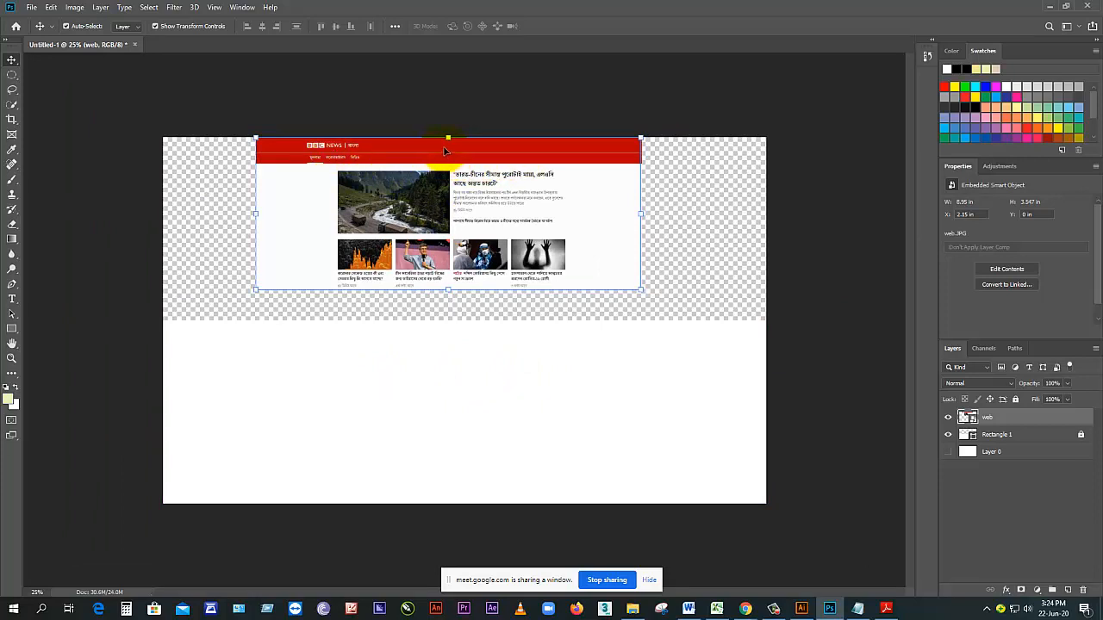
scroll(452, 160, "up", 3)
left_click_drag(411, 100, 412, 452)
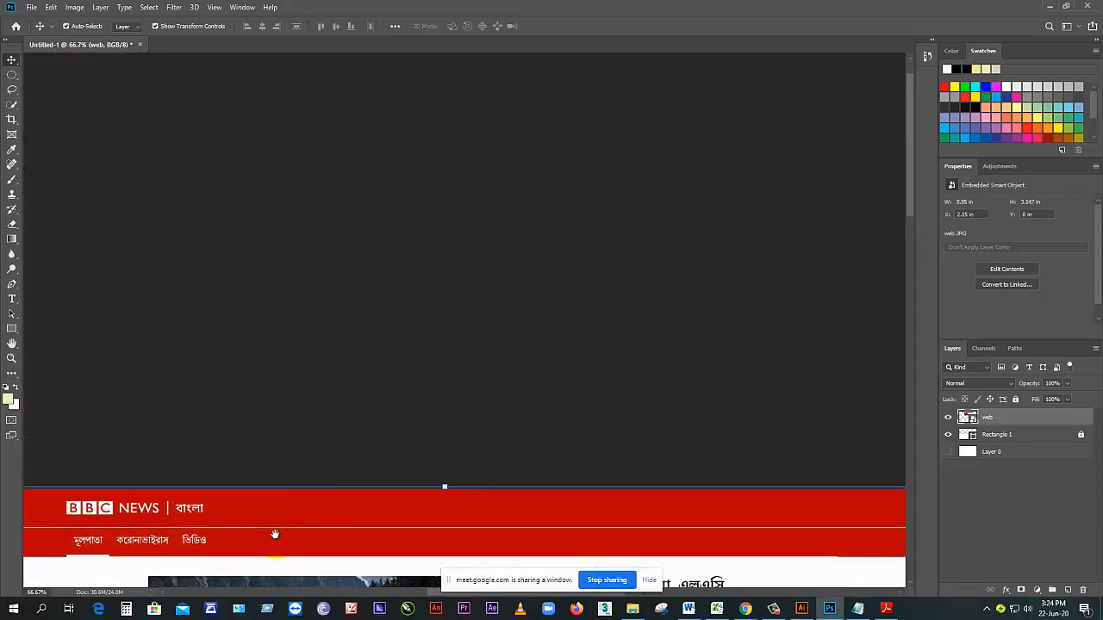
left_click(479, 406, "alt")
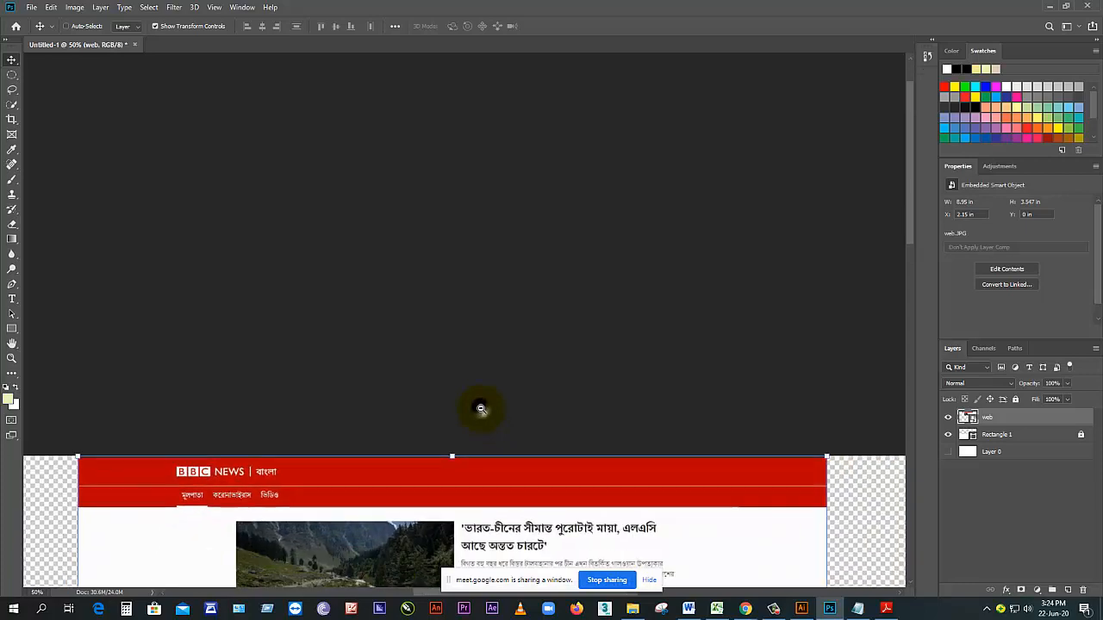
left_click(481, 408, "ctrl+alt")
left_click(479, 409, "ctrl+alt")
left_click(453, 388, "ctrl")
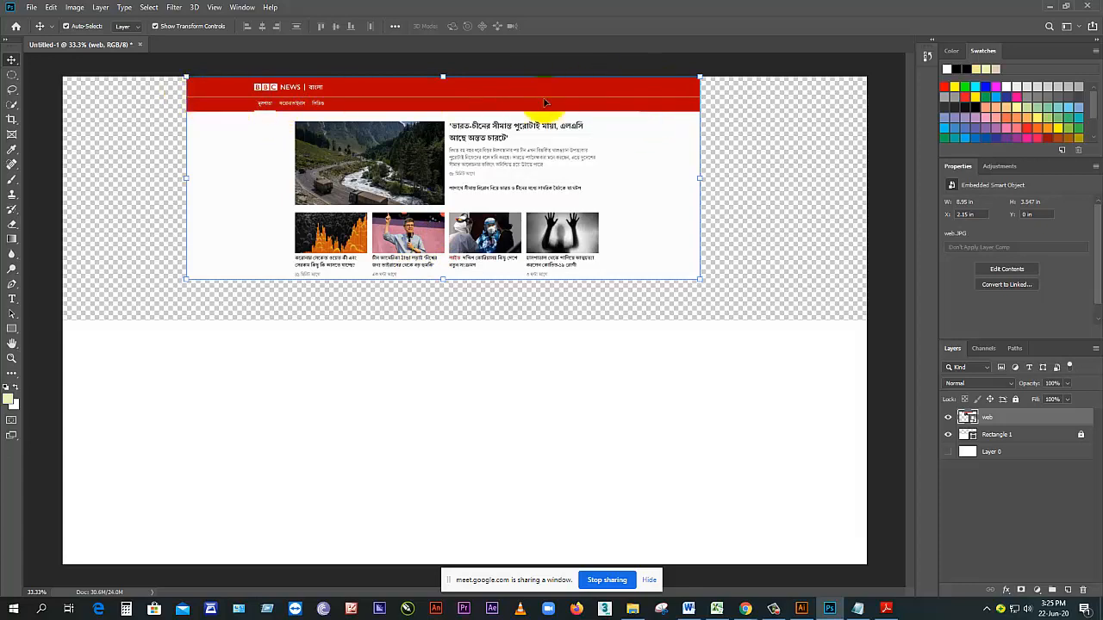
left_click(416, 407, "alt")
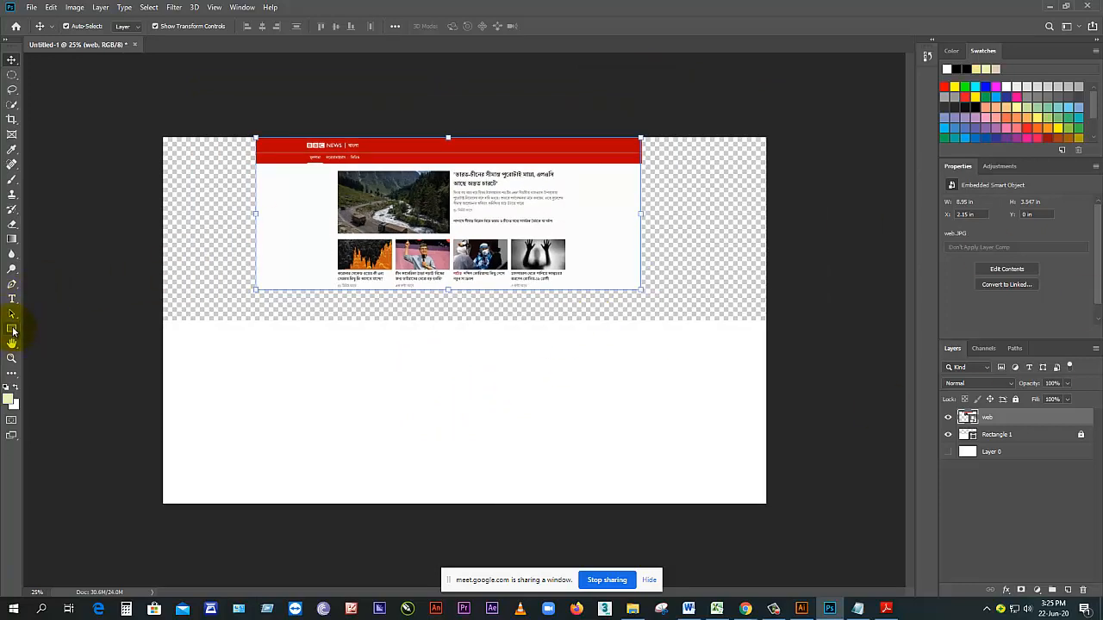
left_click(12, 329)
left_click(207, 353)
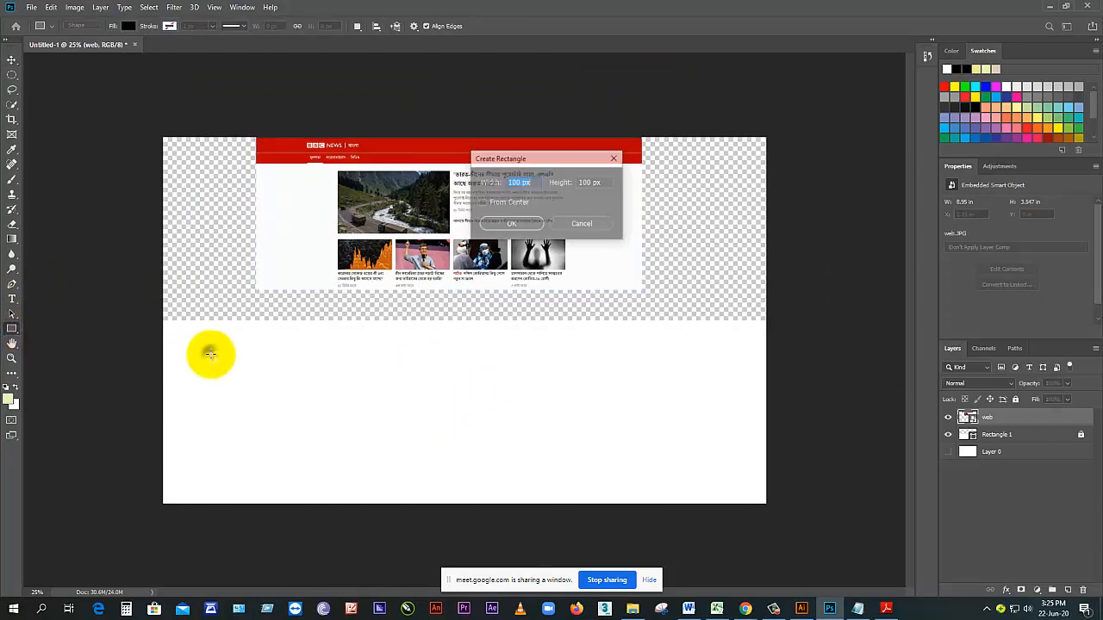
left_click(594, 227)
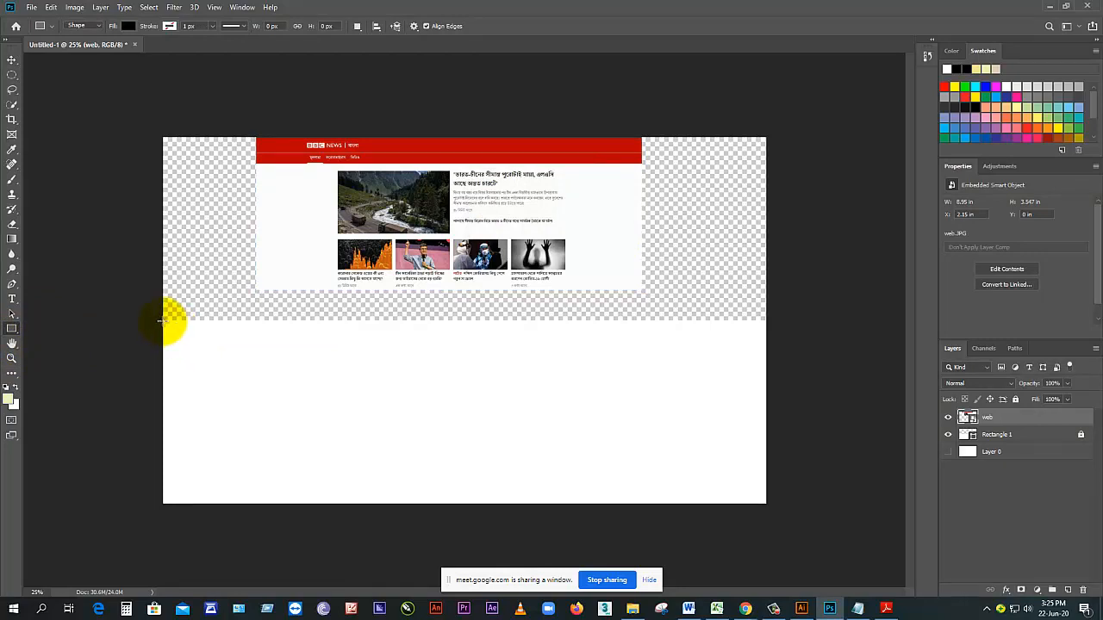
left_click_drag(164, 320, 765, 352)
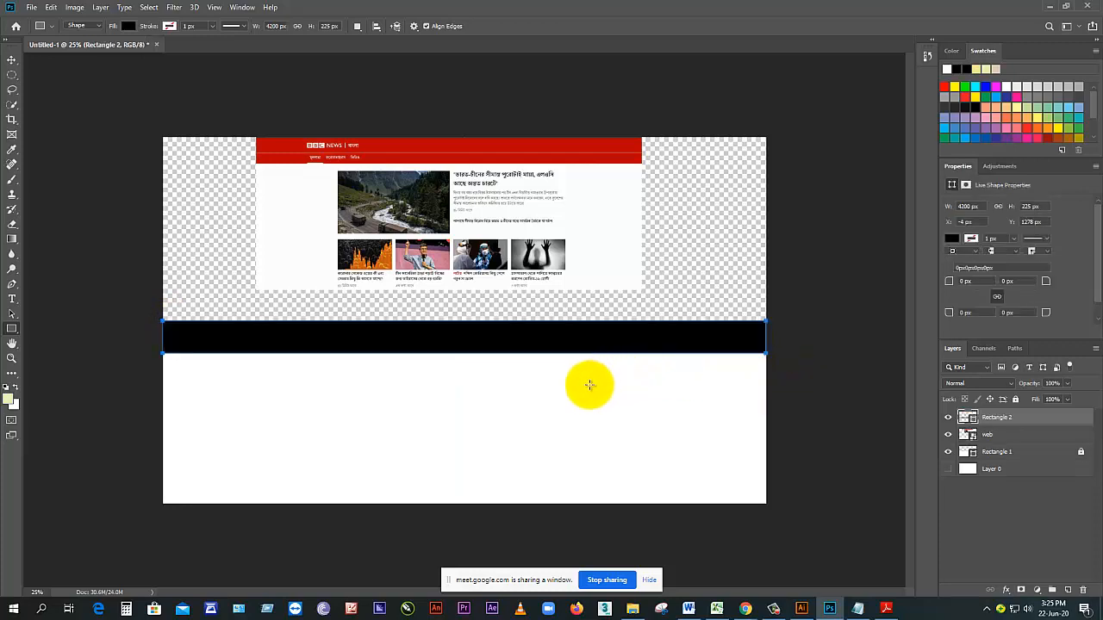
key("ctrl+z")
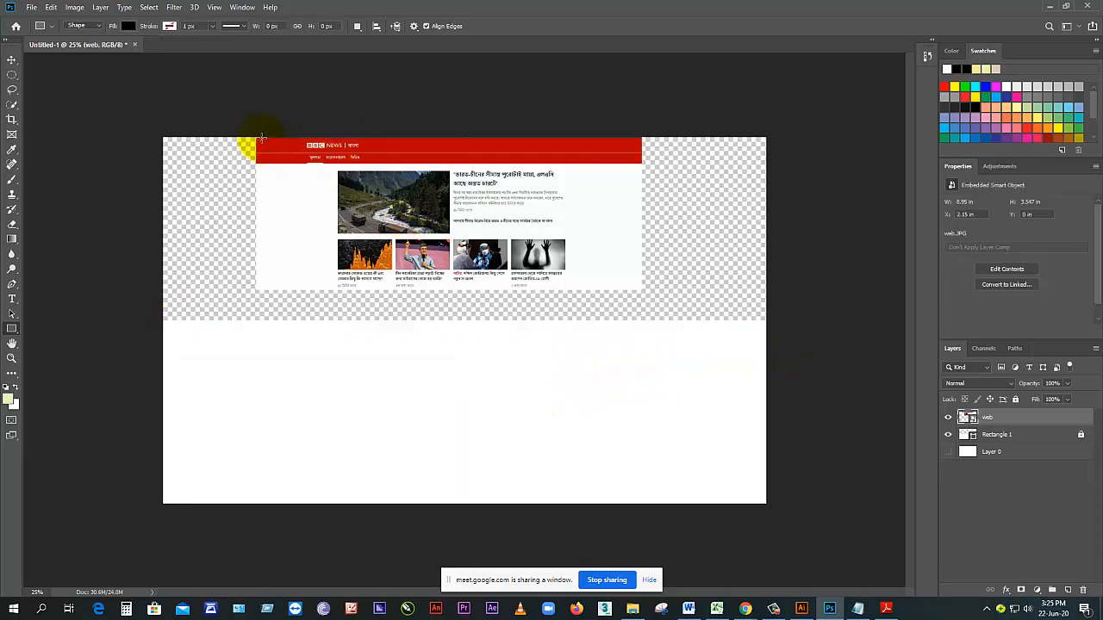
Step: Draw a rectangle about 2696 × 96 px over the screenshot's upper header band and move it onto the white area below
left_click_drag(256, 136, 642, 162)
left_click(12, 59)
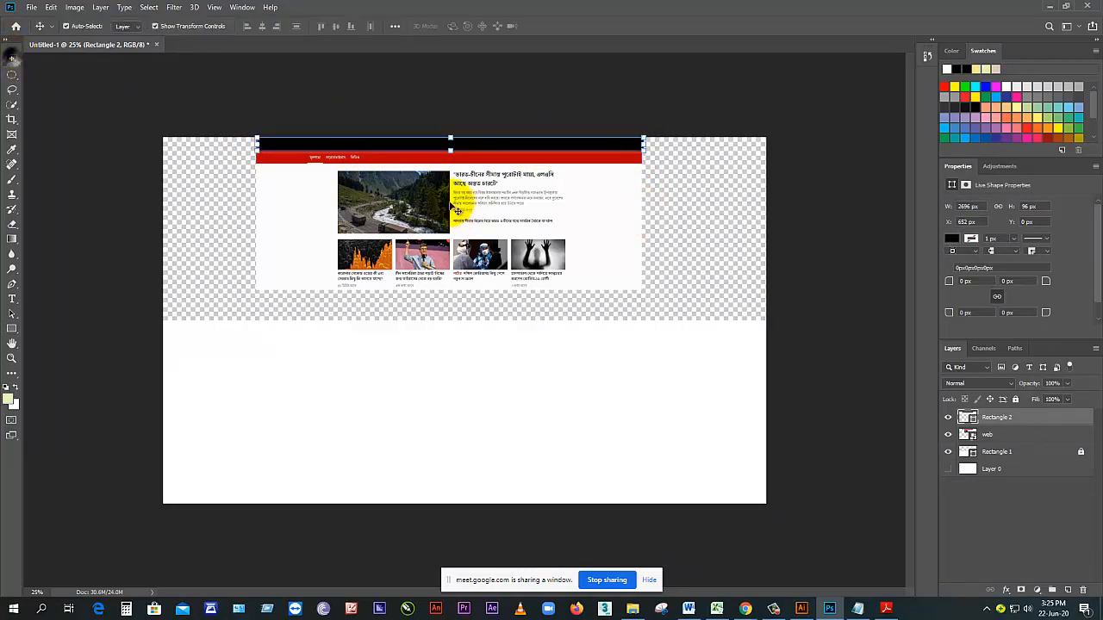
left_click_drag(465, 152, 440, 350)
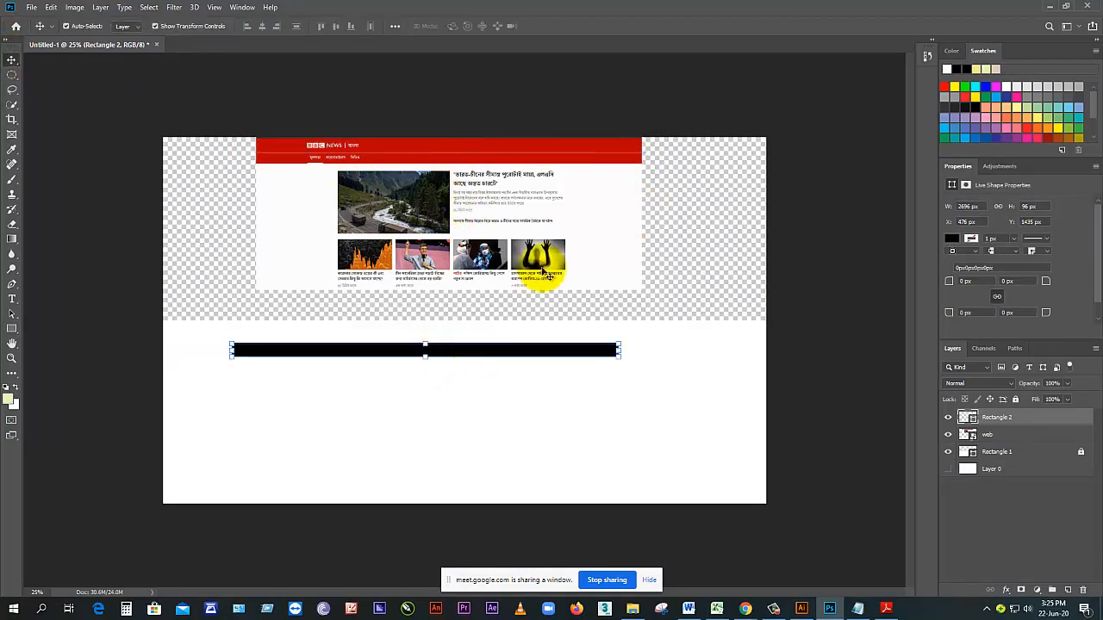
Step: Set the foreground color to ff0000 and fill the new bar with it
left_click(11, 398)
left_click(815, 374)
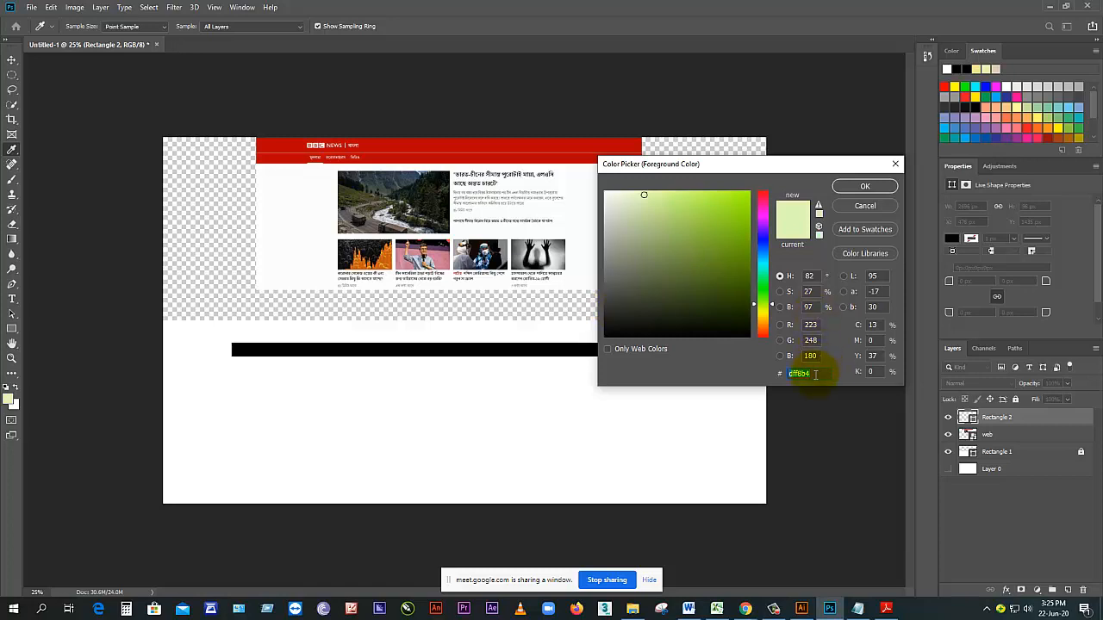
type("ff")
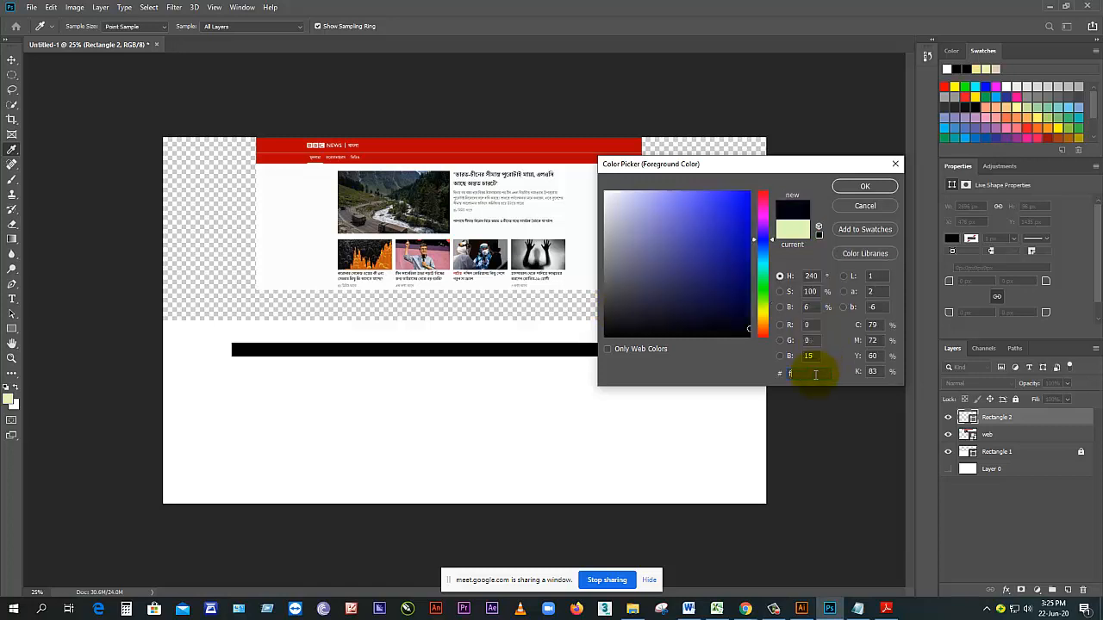
type("ff")
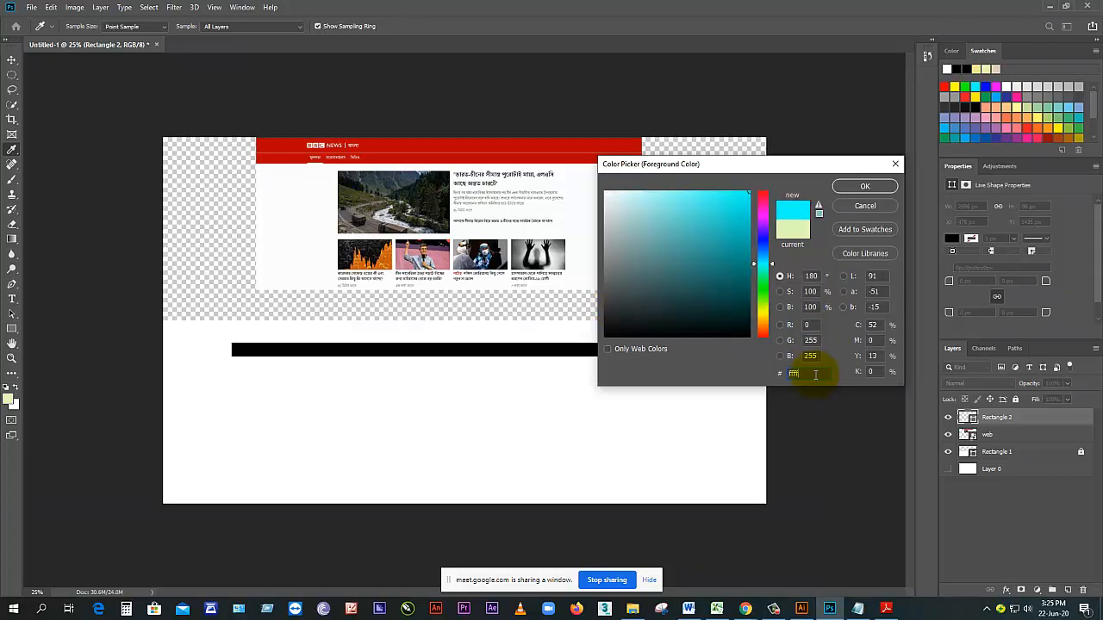
key("BackSpace")
key("BackSpace")
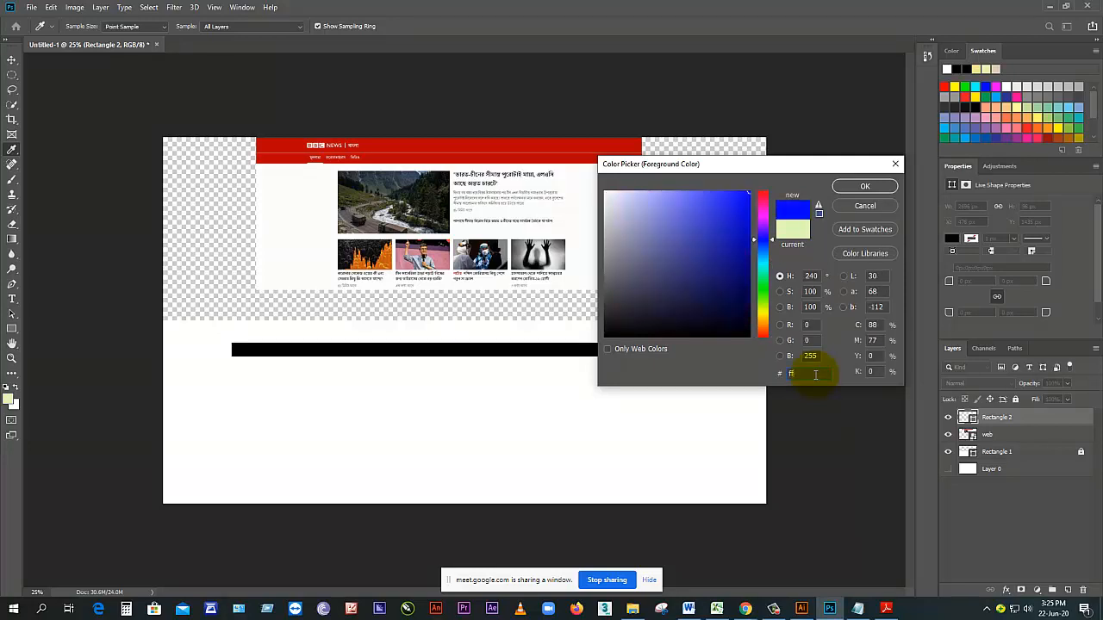
type("0000")
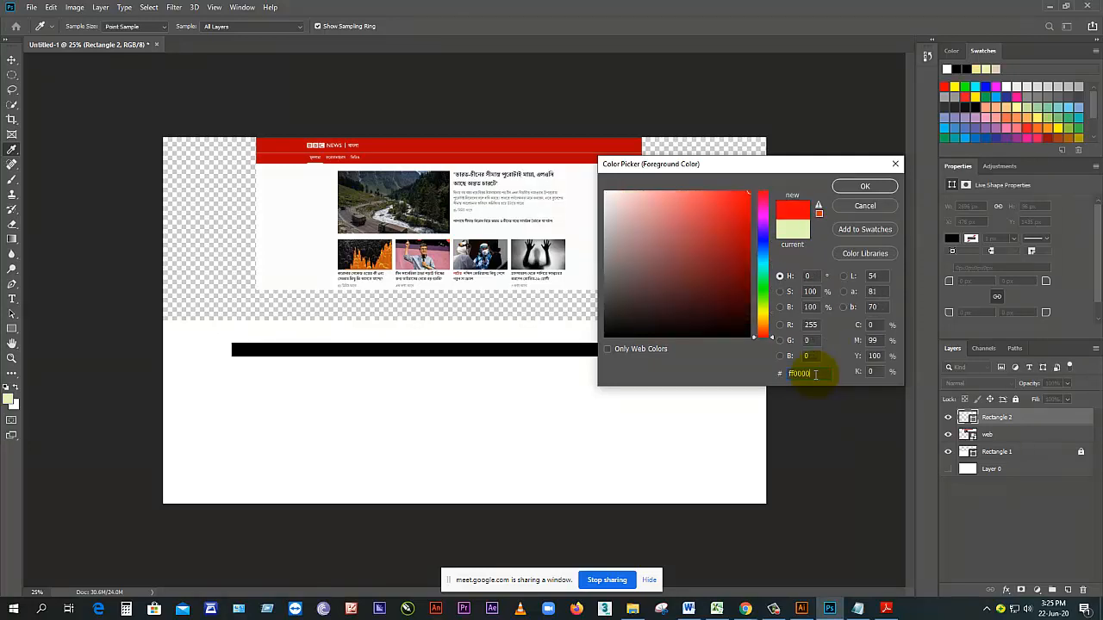
key("Return")
key("v")
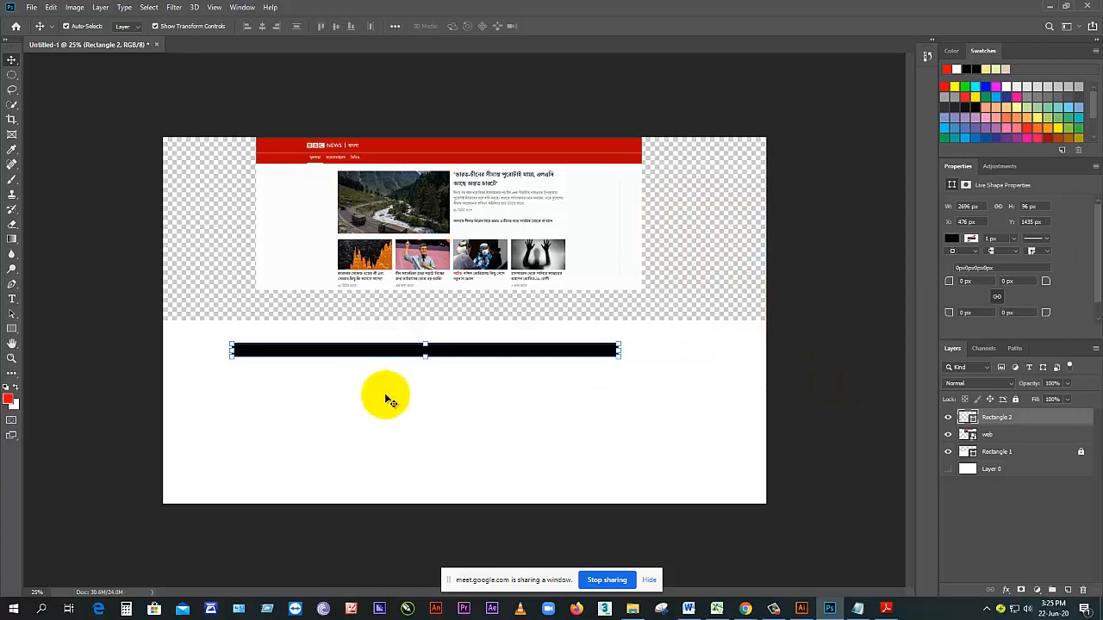
key("alt+BackSpace")
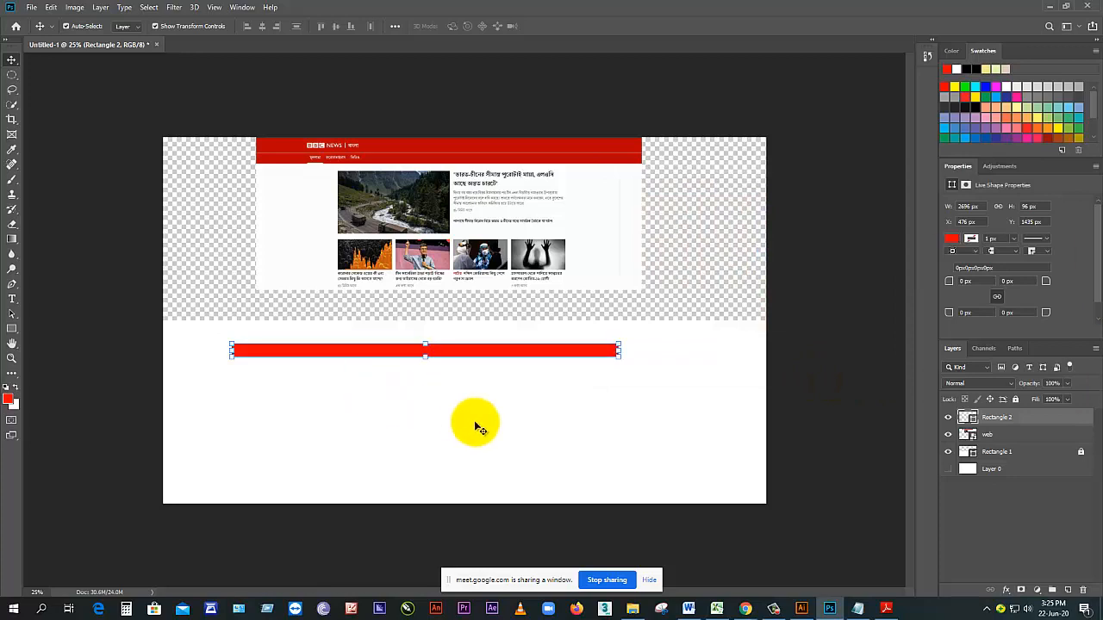
Step: Move the red bar to the upper edge of the white area and stretch it across the full 4200 px canvas width
left_click(411, 151)
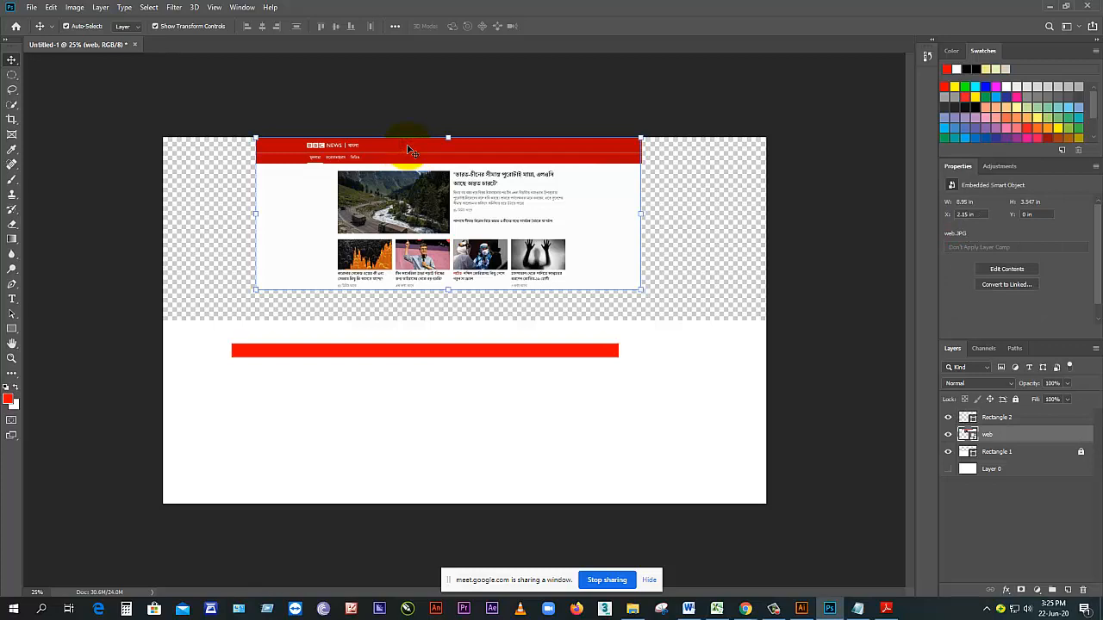
left_click(437, 350)
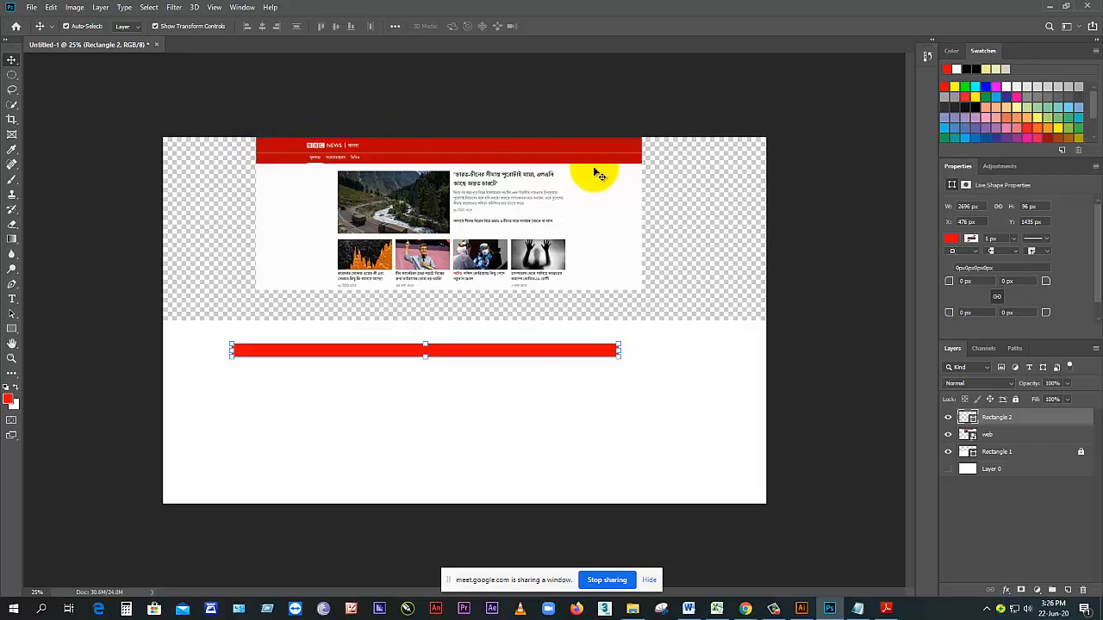
left_click_drag(475, 354, 497, 331)
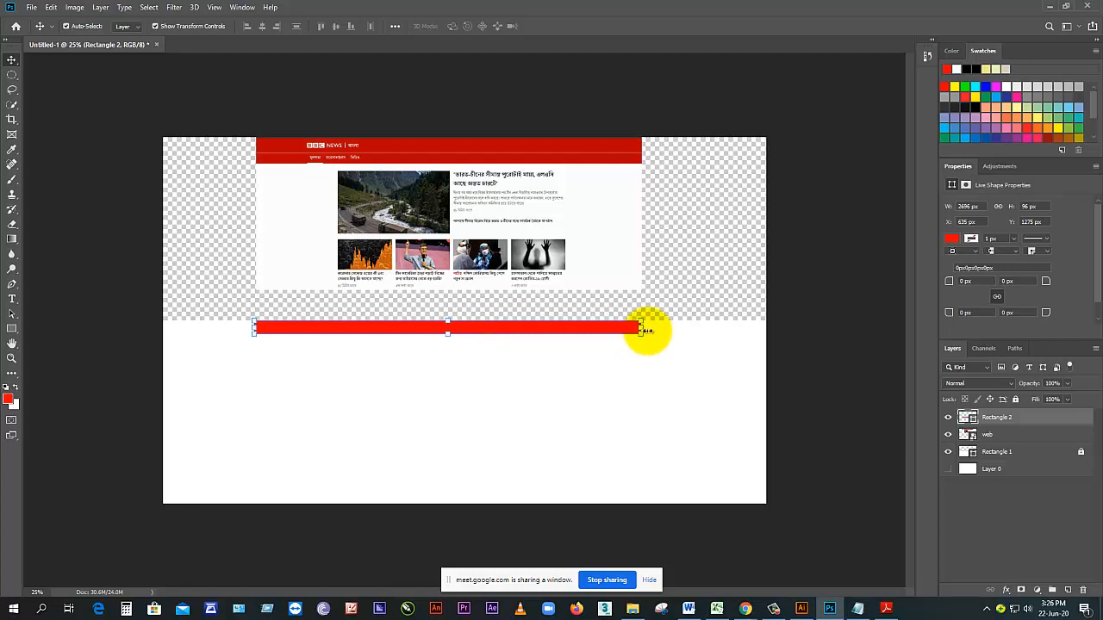
left_click_drag(642, 329, 765, 327)
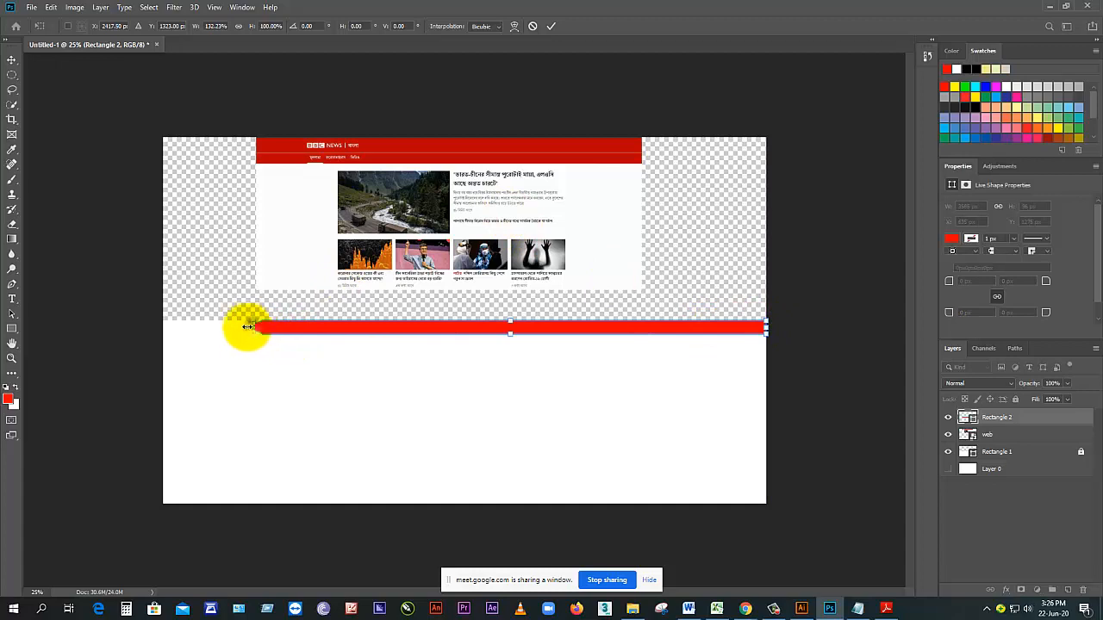
left_click_drag(248, 326, 163, 327)
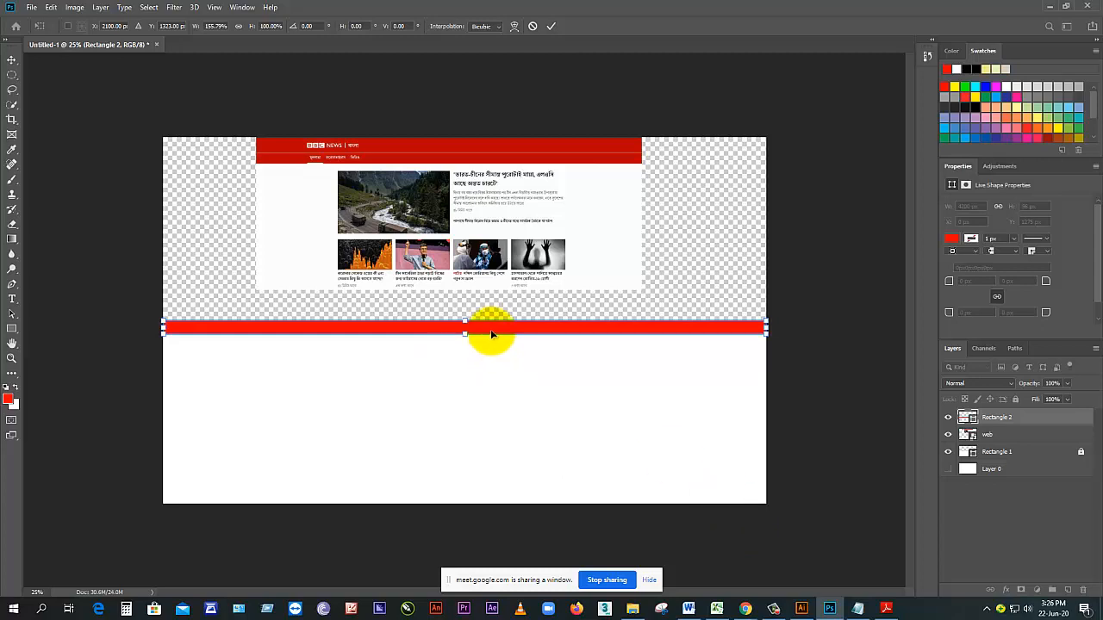
left_click_drag(491, 330, 502, 352)
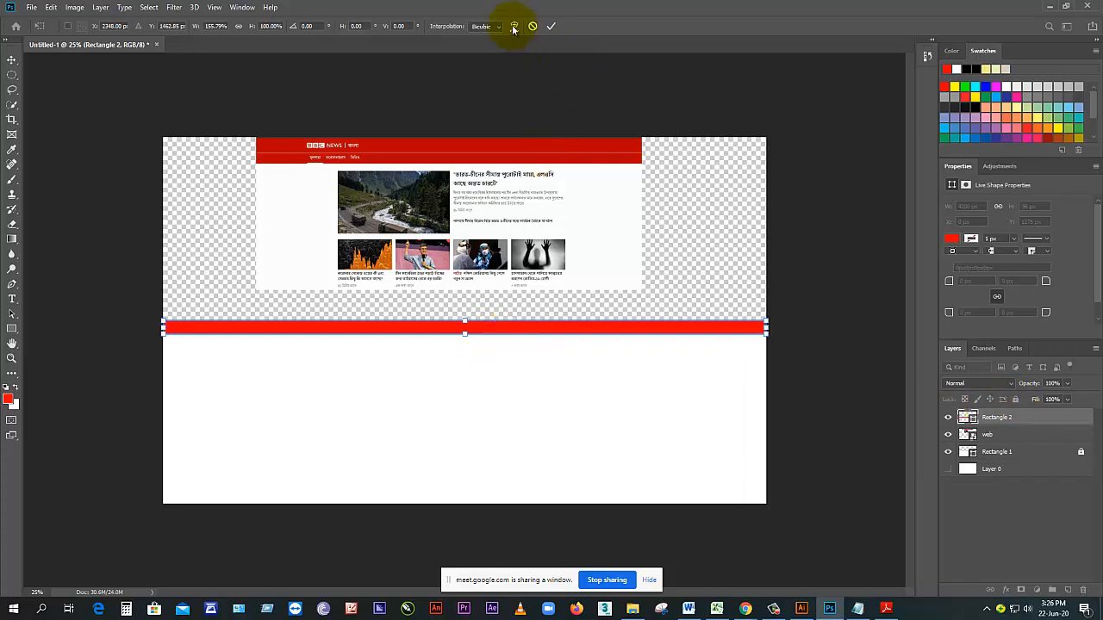
left_click(551, 26)
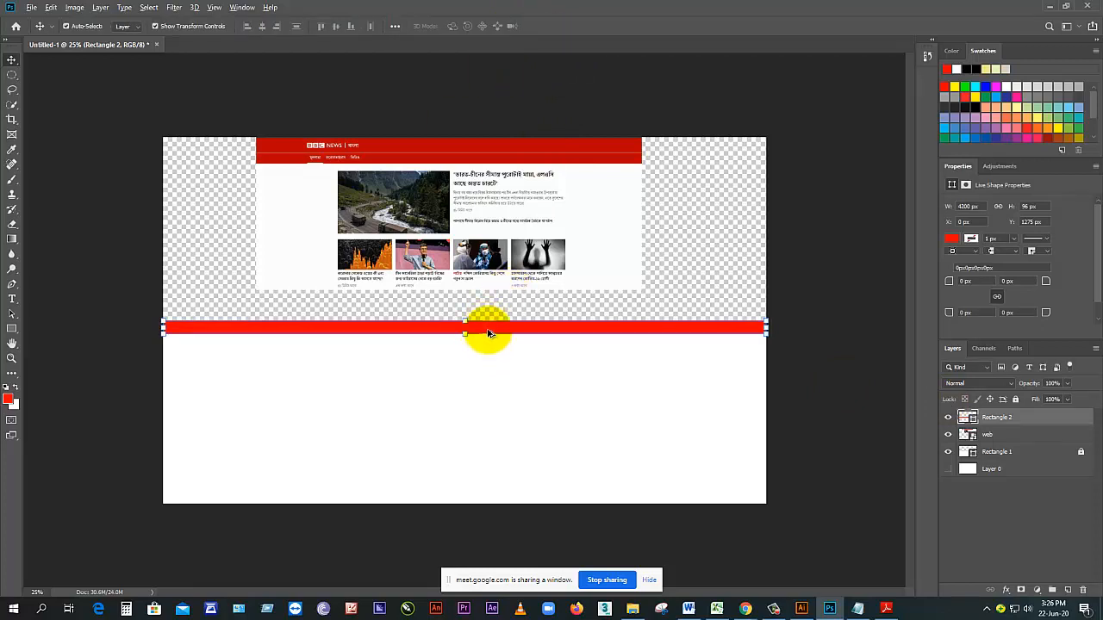
Step: Duplicate the red bar and place the copy directly beneath the original
left_click_drag(488, 334, 489, 347)
left_click(480, 370)
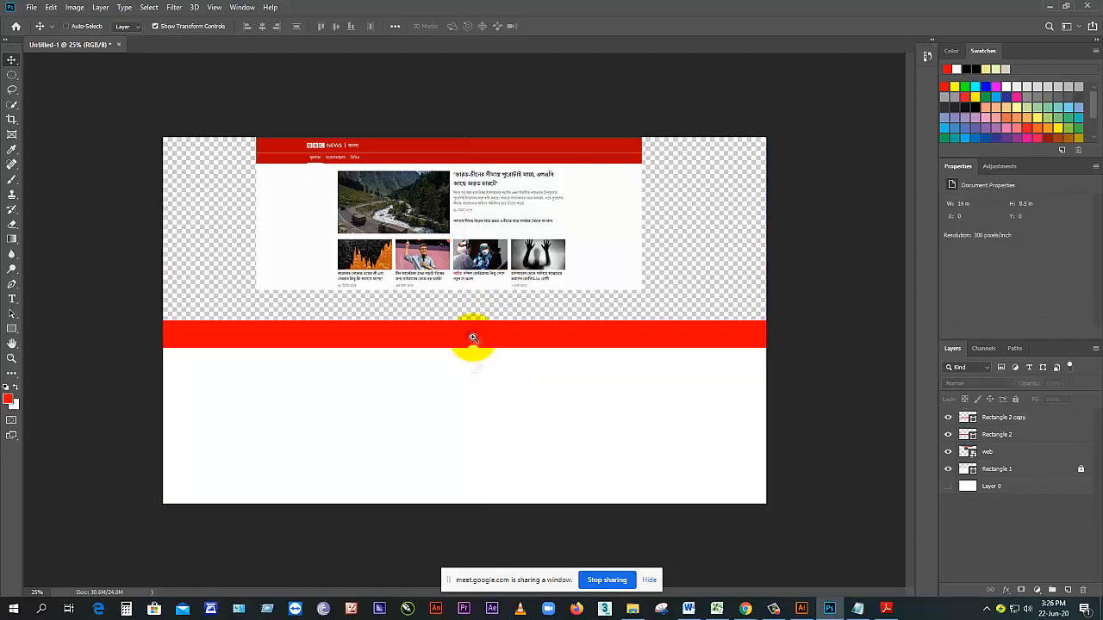
Step: Examine the seam between the two stacked red bars up close
left_click(472, 337, "ctrl")
left_click(473, 338, "ctrl")
left_click(472, 337, "ctrl")
left_click(472, 337, "ctrl")
left_click(472, 338, "ctrl")
mouse_move(482, 370)
left_mouse_down()
mouse_move(480, 383)
mouse_move(480, 371)
left_mouse_up()
left_click(477, 366, "alt")
left_click(476, 367, "alt")
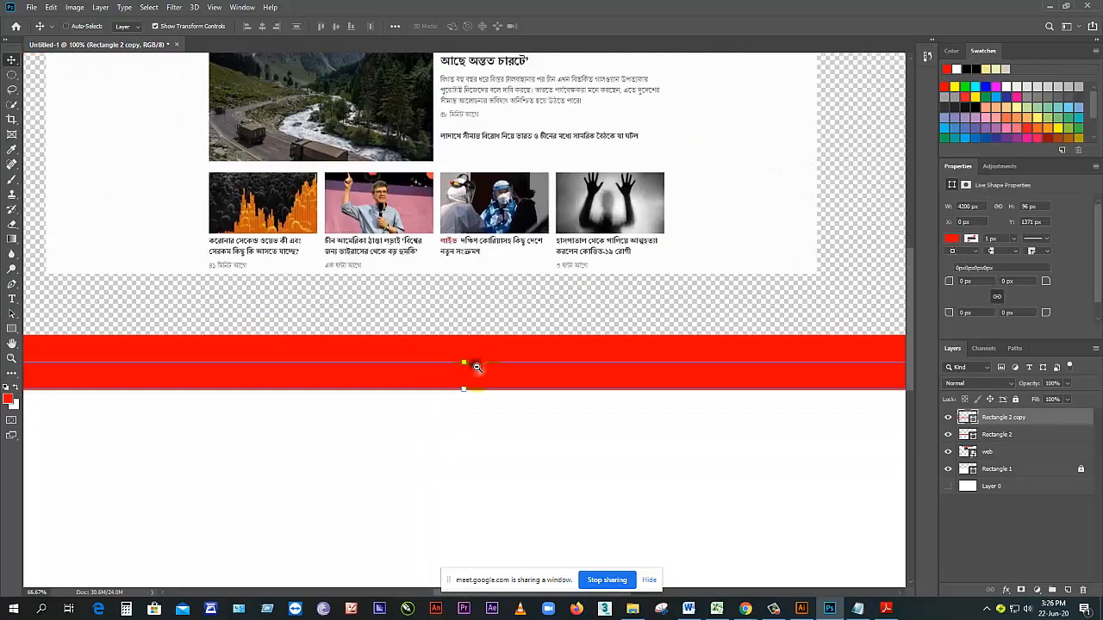
left_click(476, 367, "alt")
left_click(477, 368, "alt")
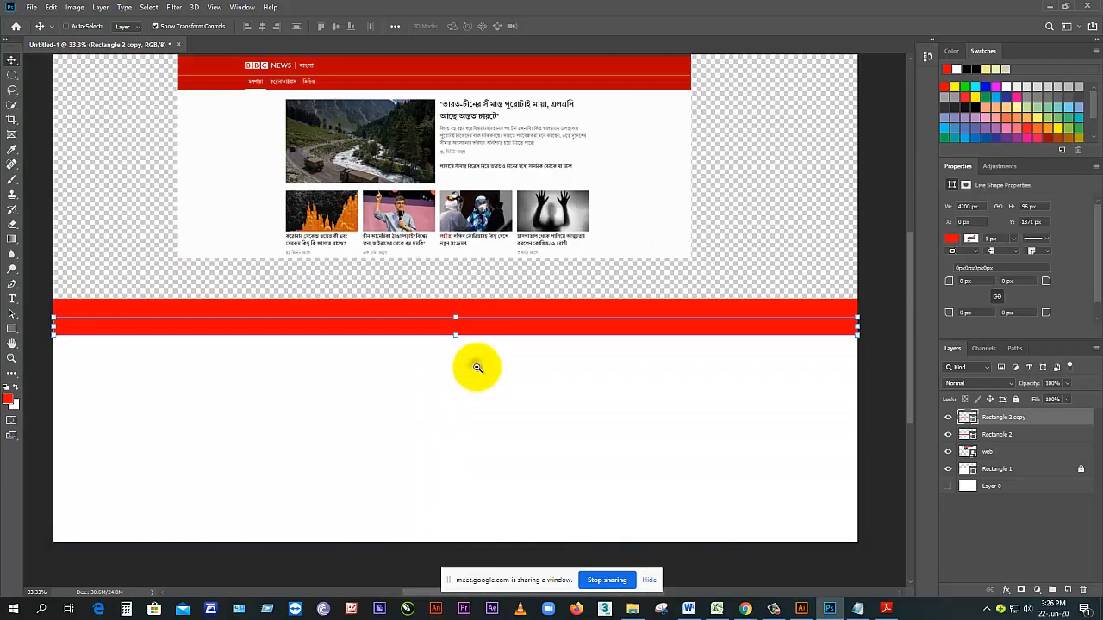
left_click(477, 367, "alt")
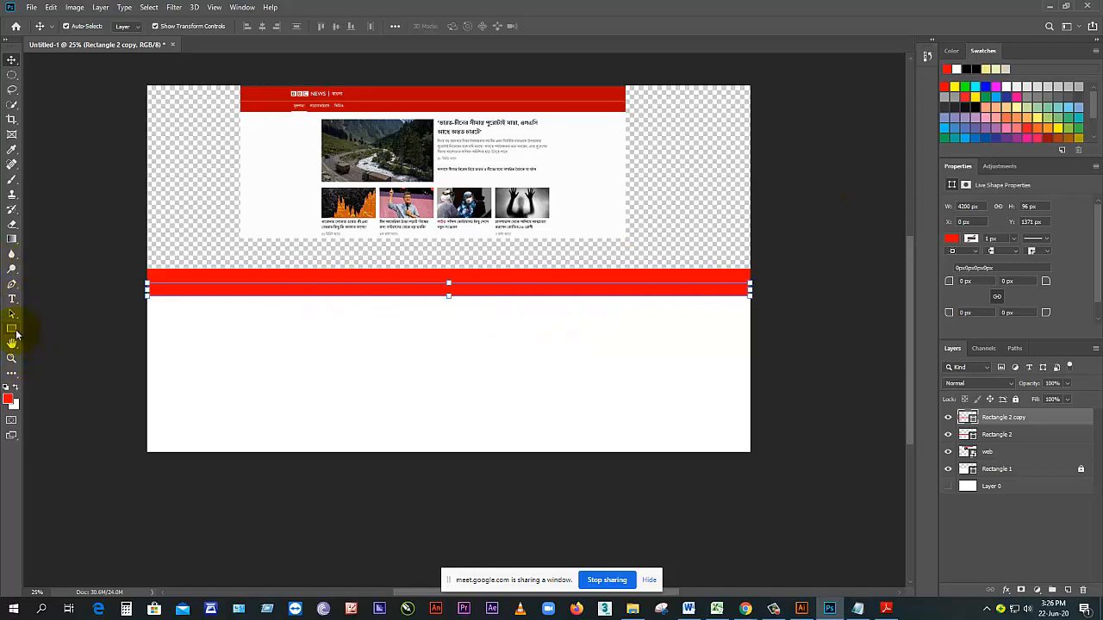
Step: Draw a 1 px horizontal line about 4212 px long with the Line tool along the seam between the two red bars
left_click_drag(15, 334, 62, 373)
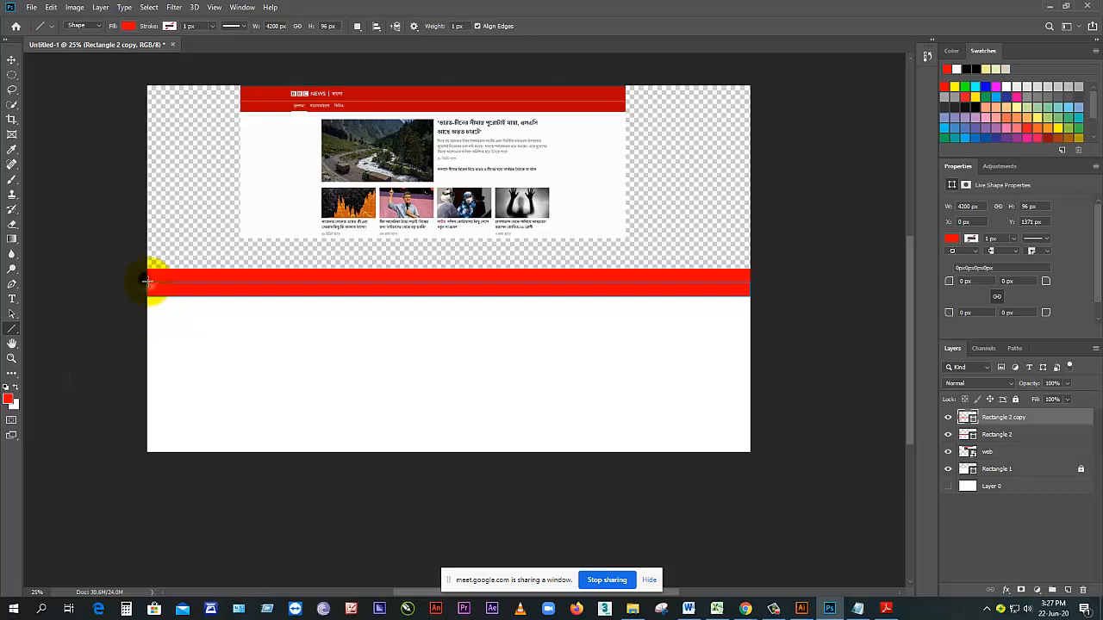
left_click_drag(147, 281, 749, 280)
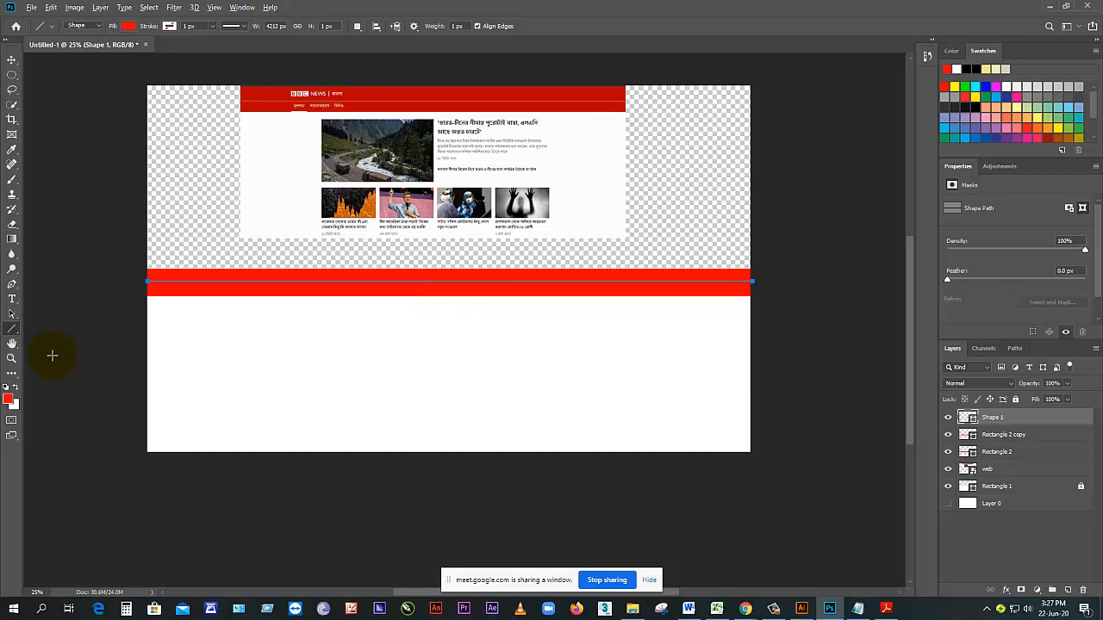
Step: Try to thicken the divider line by raising its stroke width to 97.47 px
left_click(211, 28)
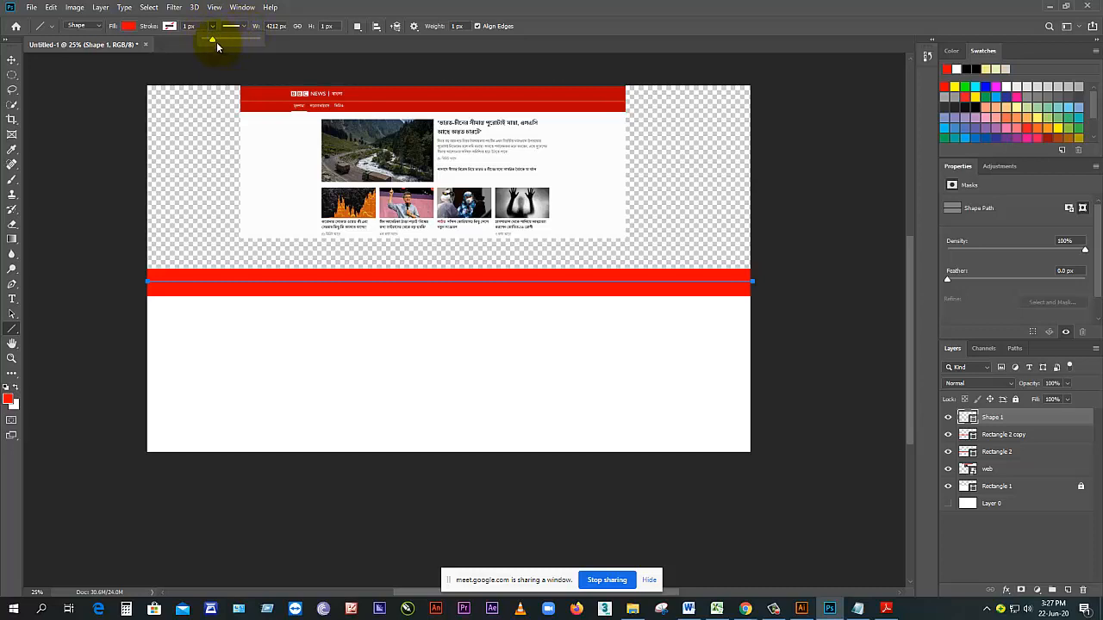
left_click_drag(215, 44, 231, 44)
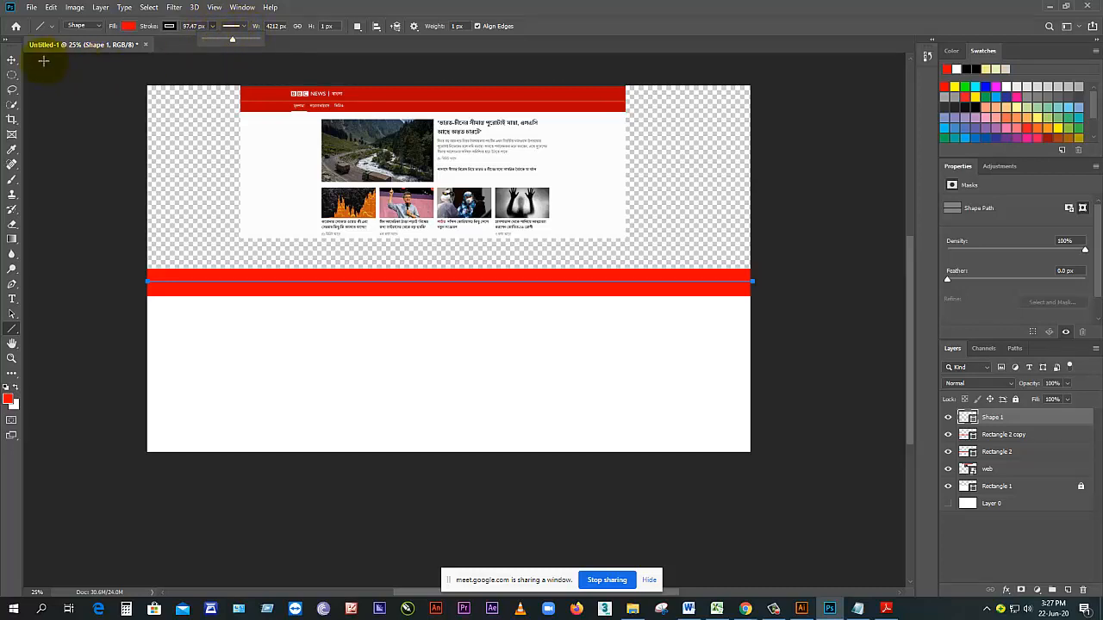
left_click(12, 62)
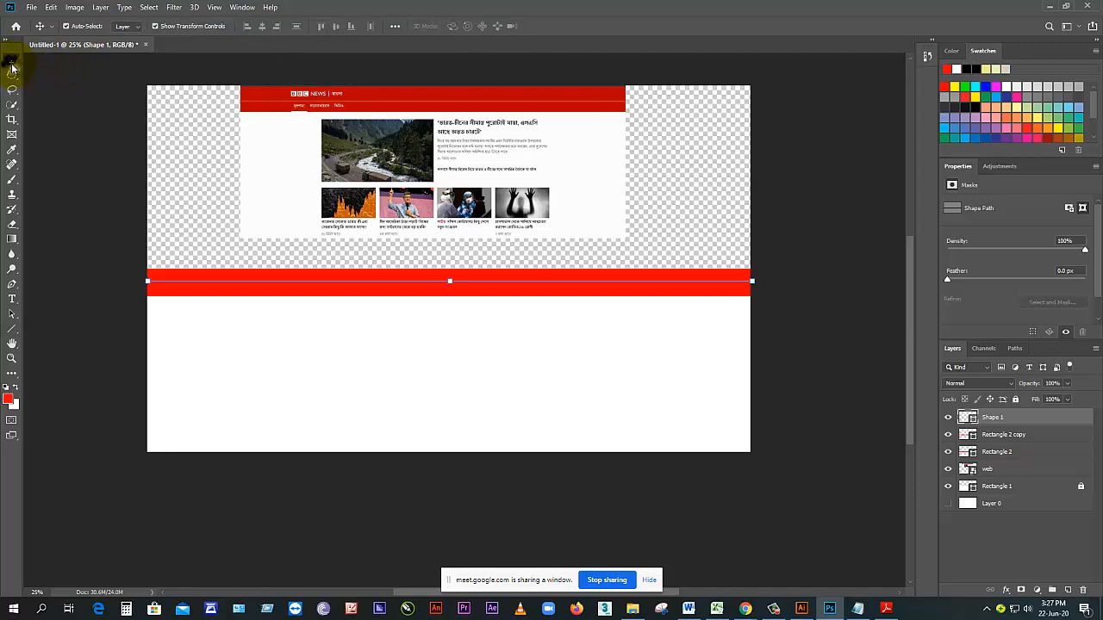
left_click(428, 332)
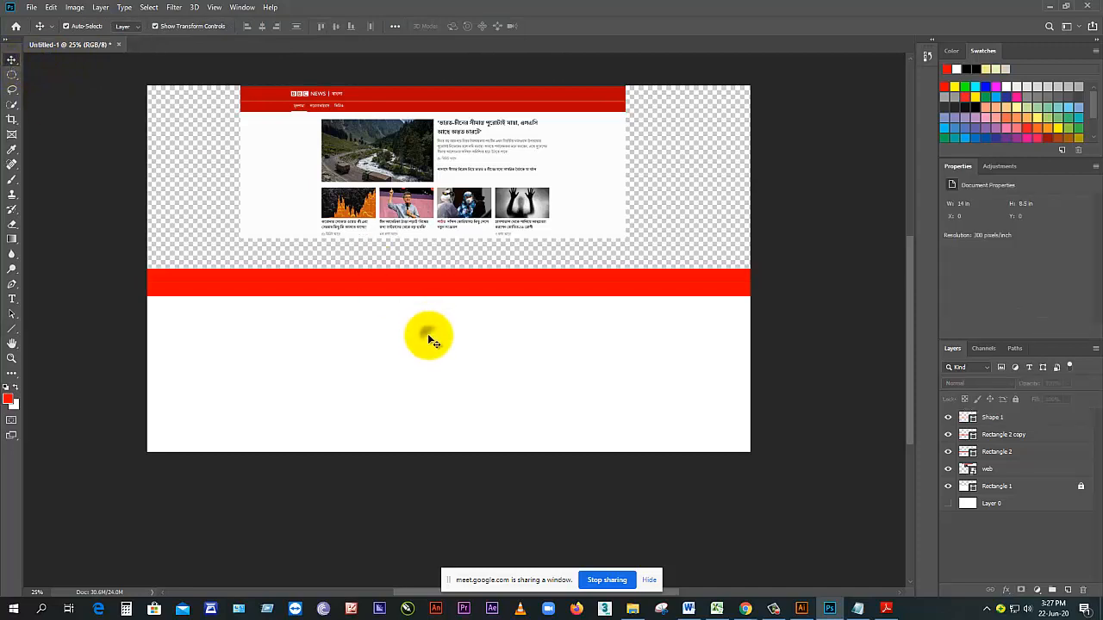
left_click(409, 290)
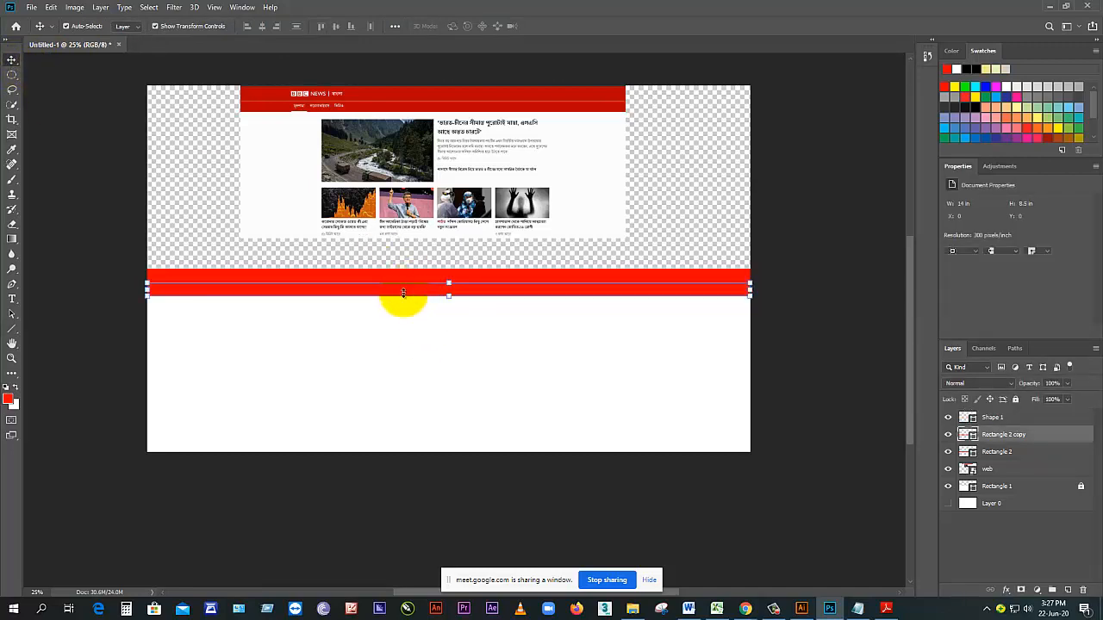
Step: Try to thicken the divider line by stretching it upward, and undo the stretch
left_click(966, 418)
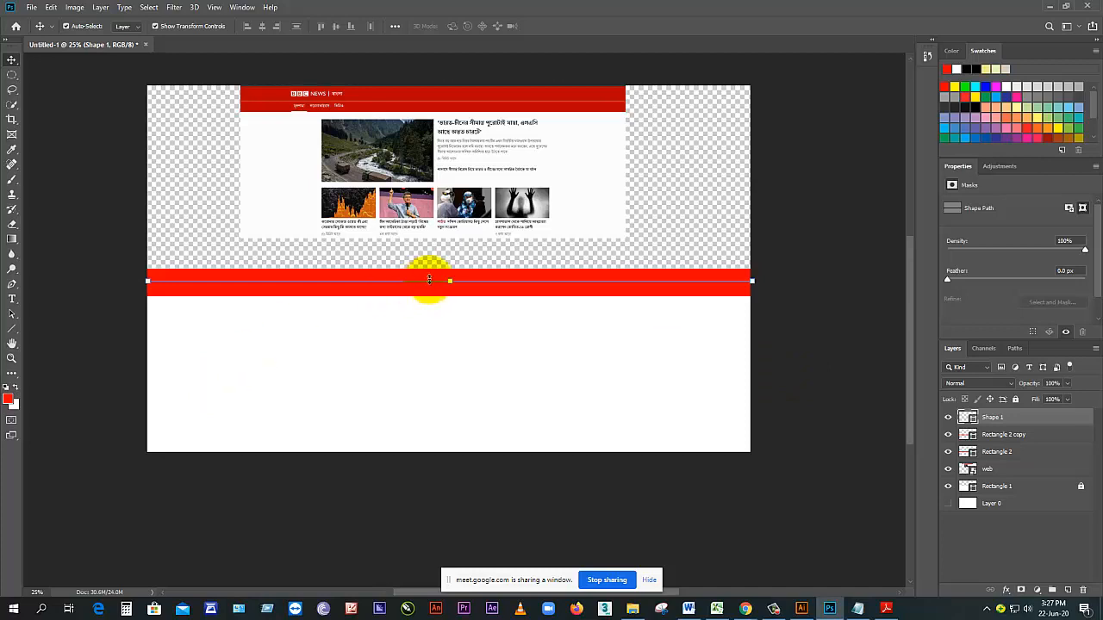
left_click_drag(429, 280, 429, 262)
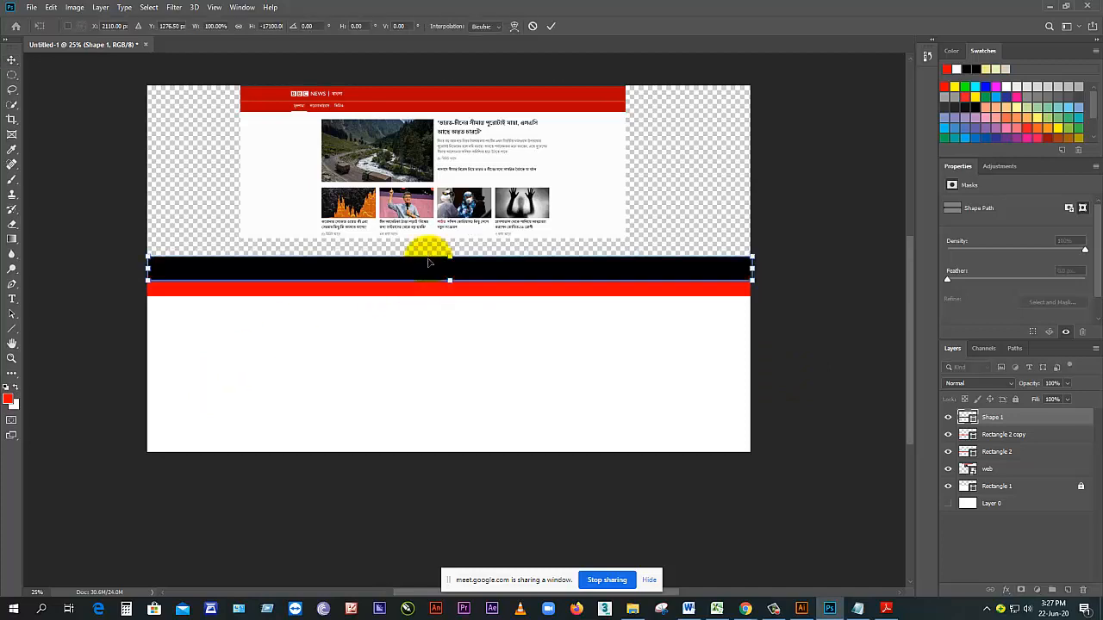
key("ctrl+z")
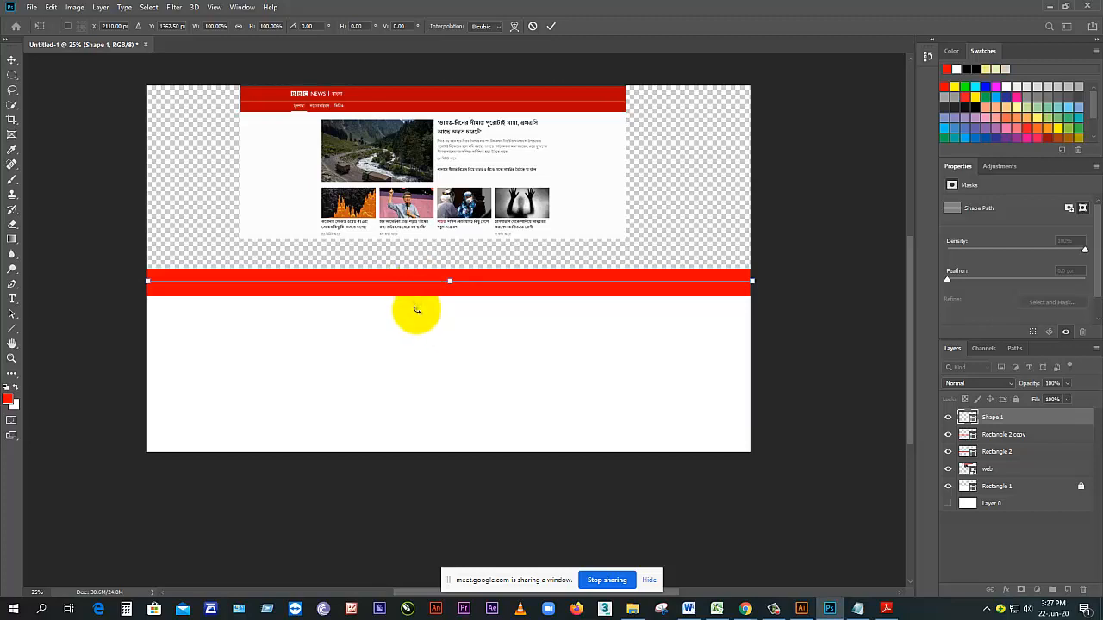
key("Return")
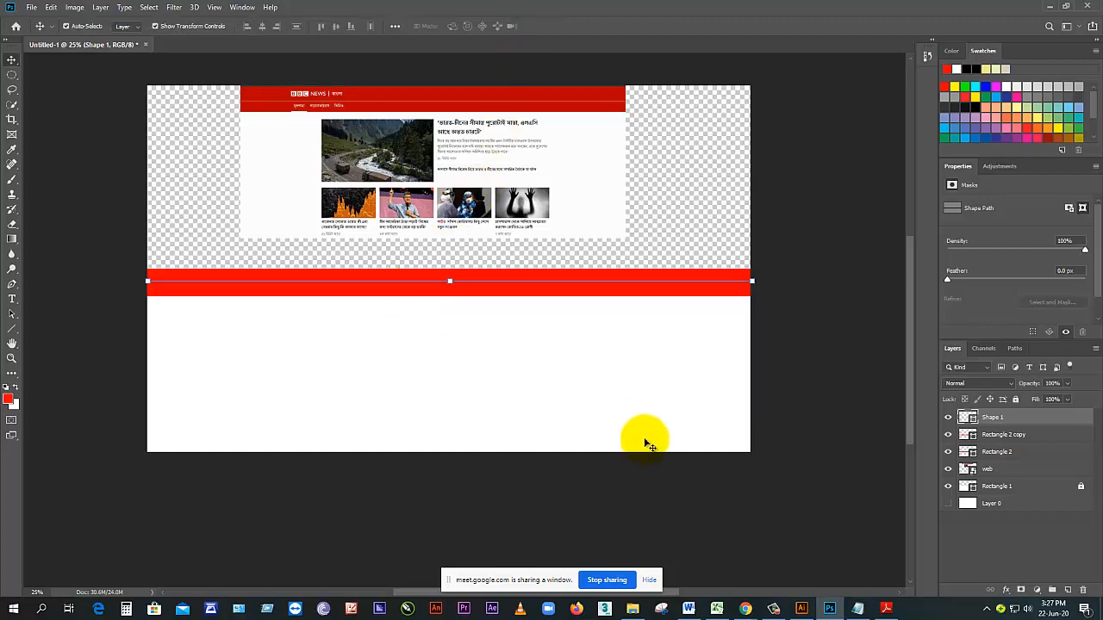
Step: Examine the black divider line between the two red bars up close and select it
left_click(1001, 435)
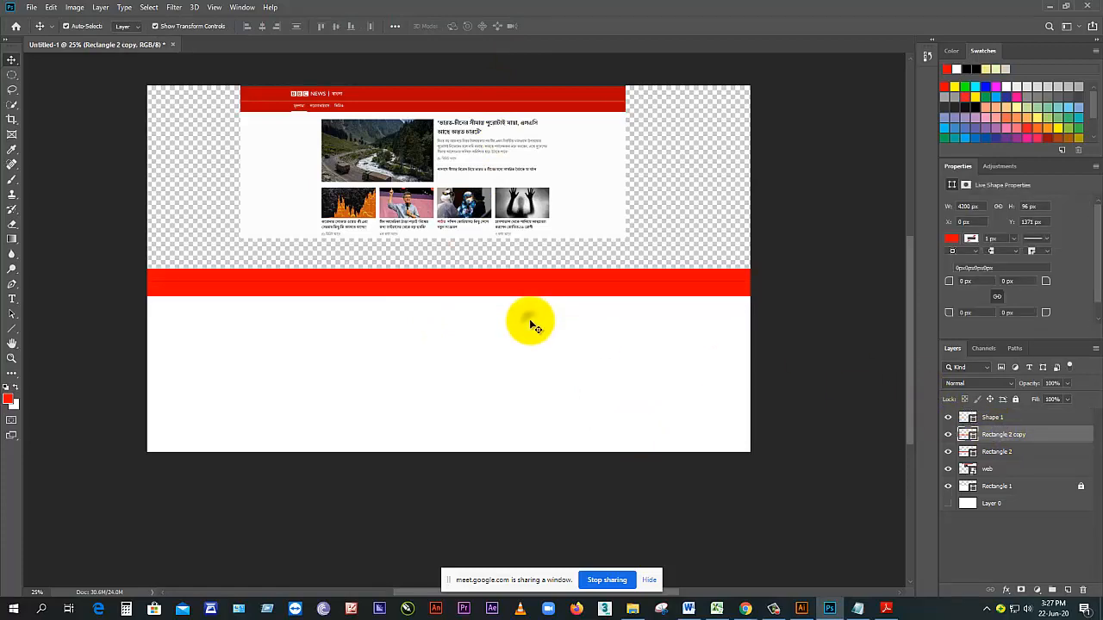
left_click(531, 320)
left_click(506, 289)
left_click(478, 364)
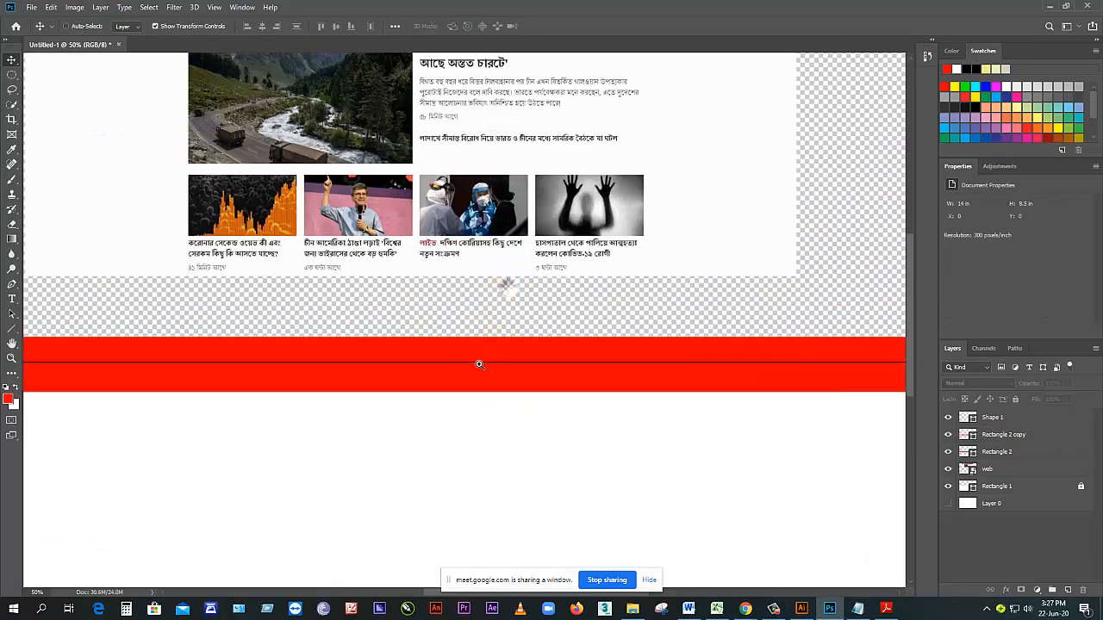
left_click(477, 368)
left_click(467, 364)
left_click(467, 364, "ctrl")
left_click(467, 364, "ctrl")
left_click(462, 360, "ctrl")
left_click(462, 360, "ctrl")
left_click(461, 360, "ctrl")
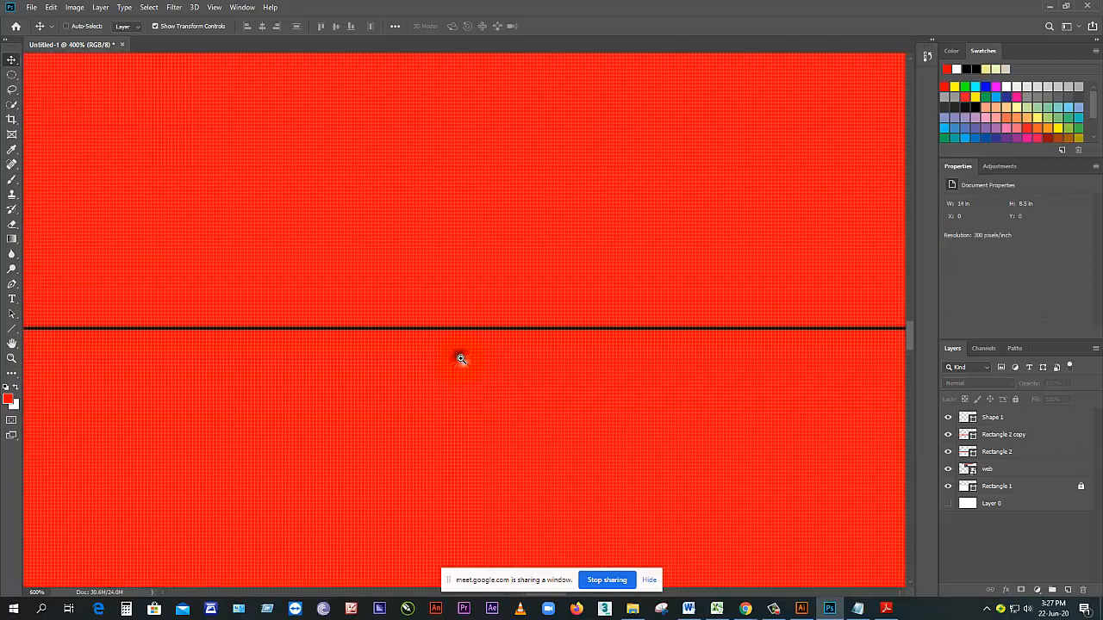
left_click(461, 360, "ctrl")
left_click_drag(457, 327, 457, 318)
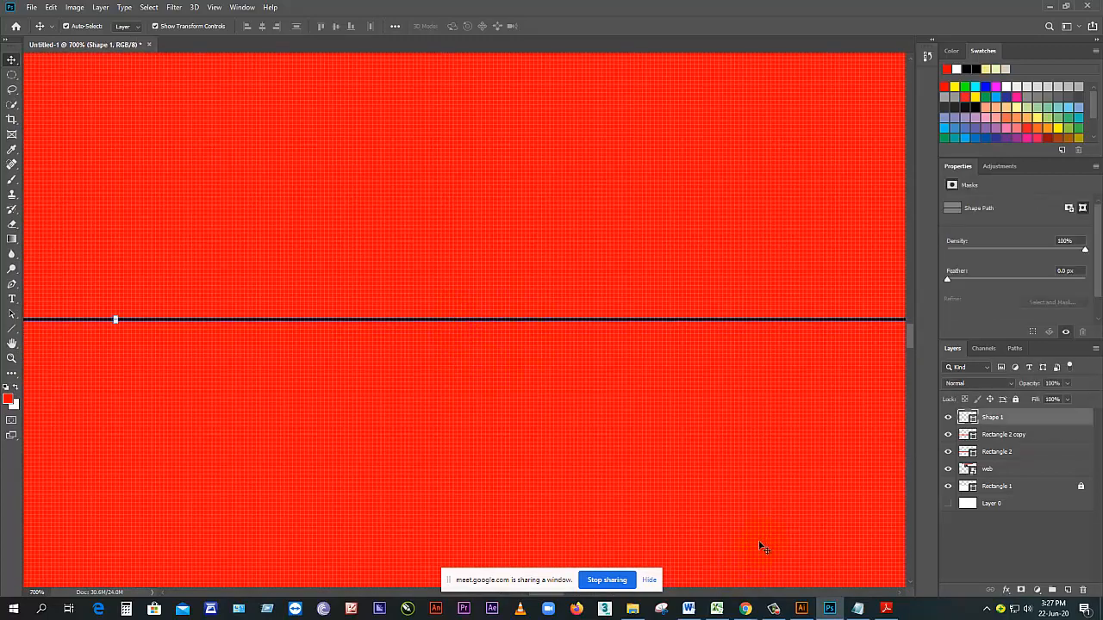
Step: Switch to the Google Meet call, admit the person waiting to join, and return to Photoshop
mouse_move(745, 608)
left_click(704, 584)
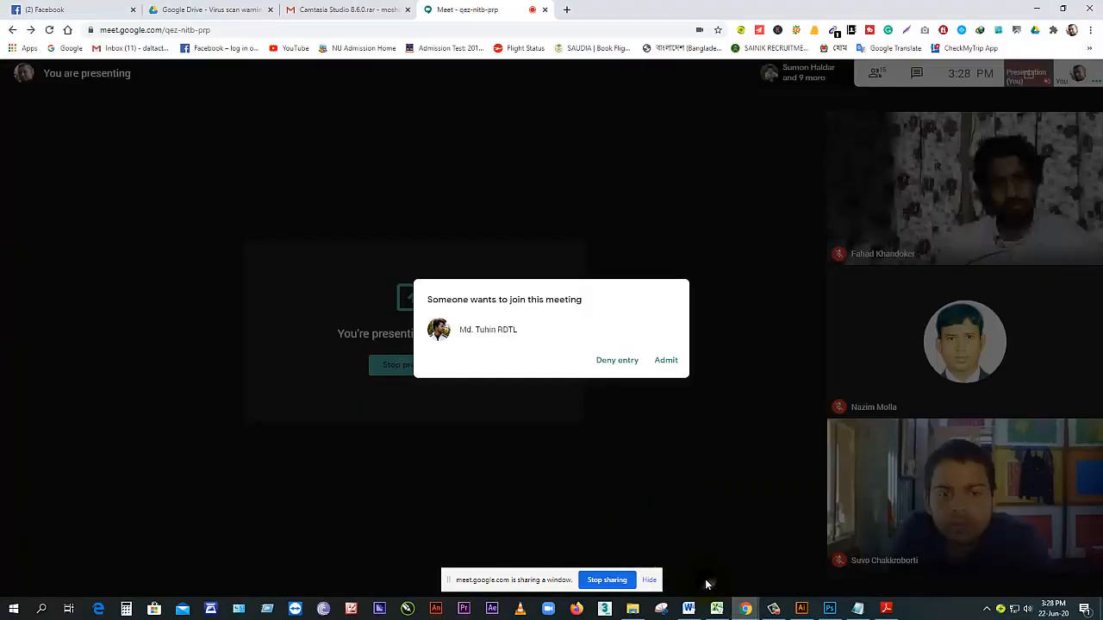
left_click(662, 361)
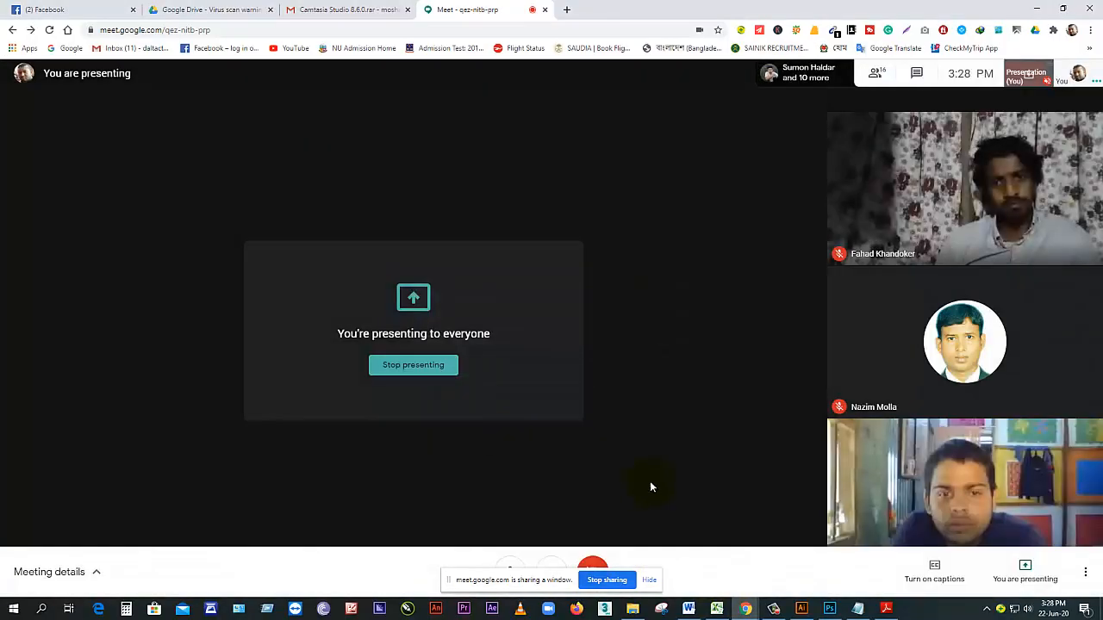
left_click(828, 609)
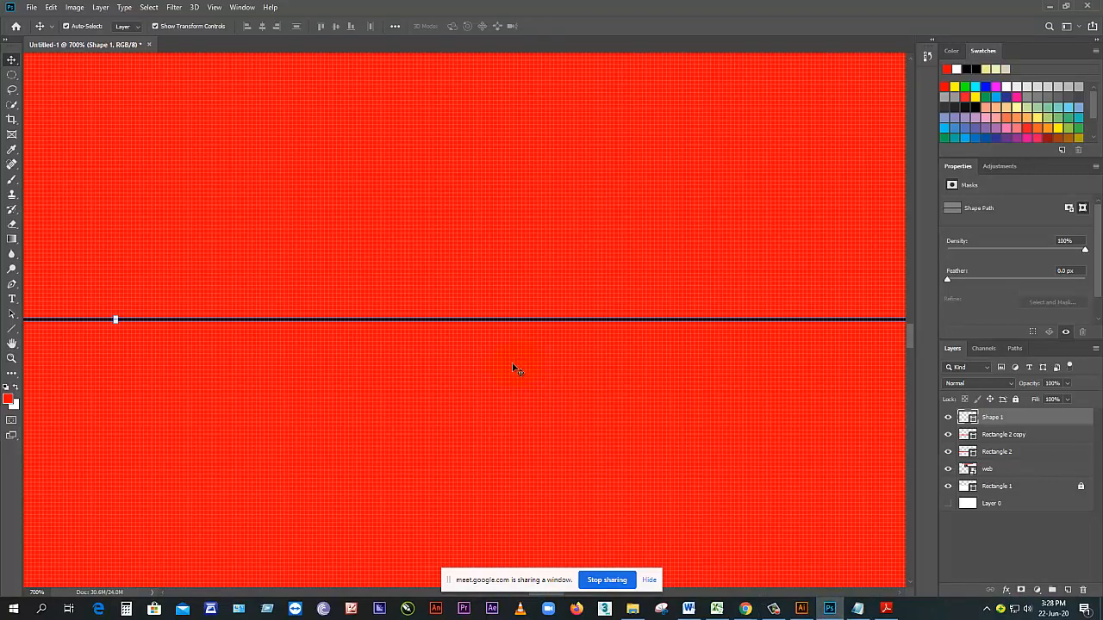
Step: Delete the black divider line from the red header bars
left_click(372, 364, "alt")
left_click(372, 363, "alt")
left_click(372, 364, "alt")
left_click(372, 364, "alt")
left_click(372, 363, "alt")
left_click(373, 364, "alt")
left_click(372, 363, "alt")
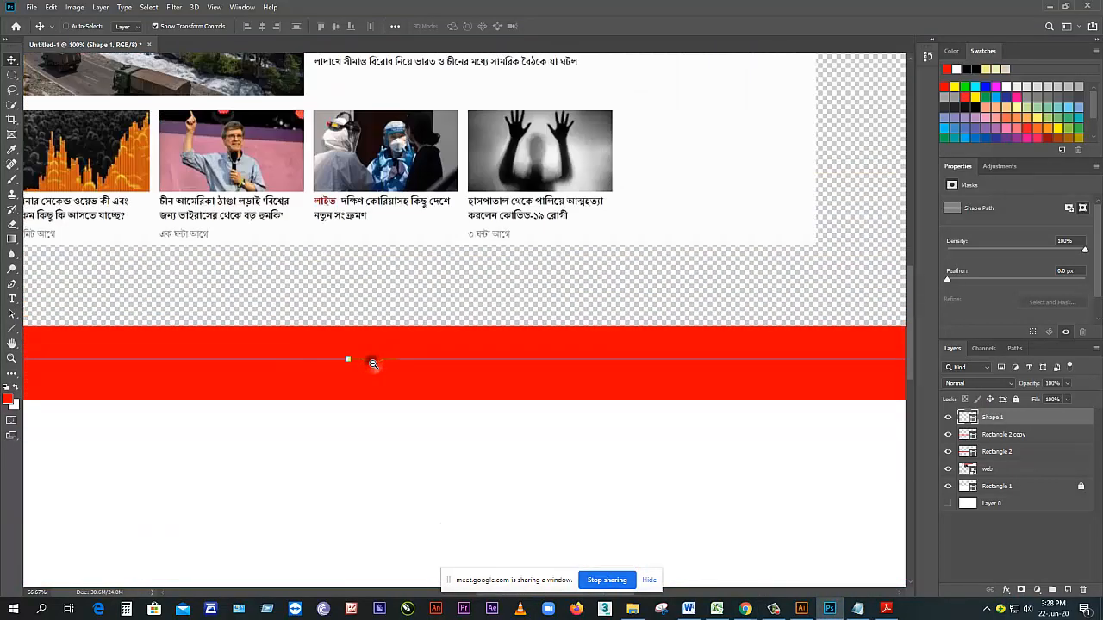
left_click(372, 364, "alt")
left_click(372, 363, "alt")
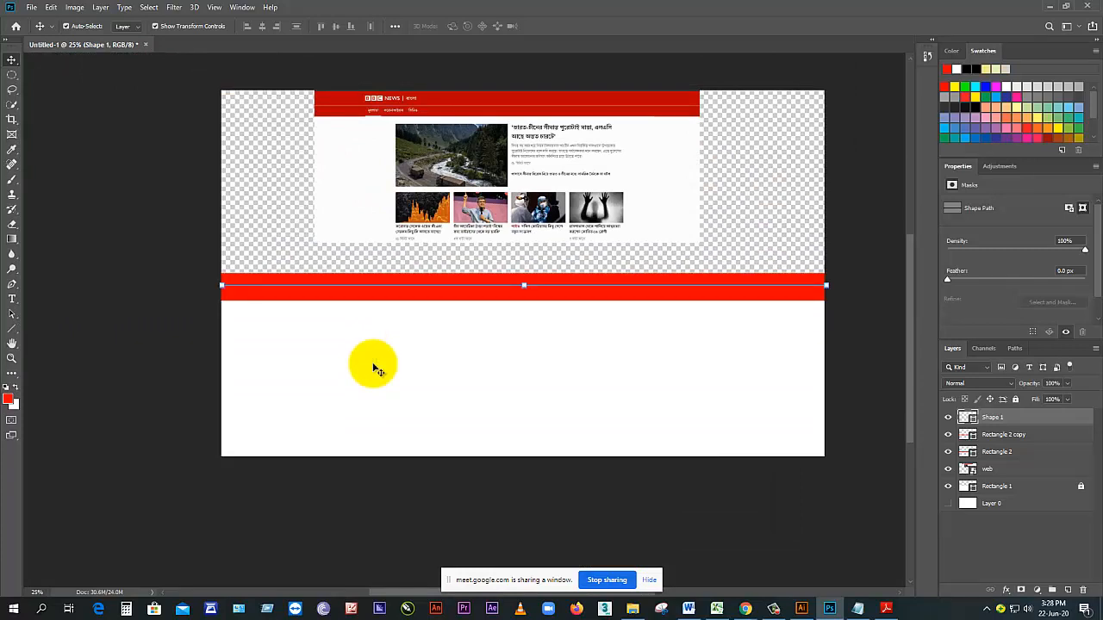
key("Delete")
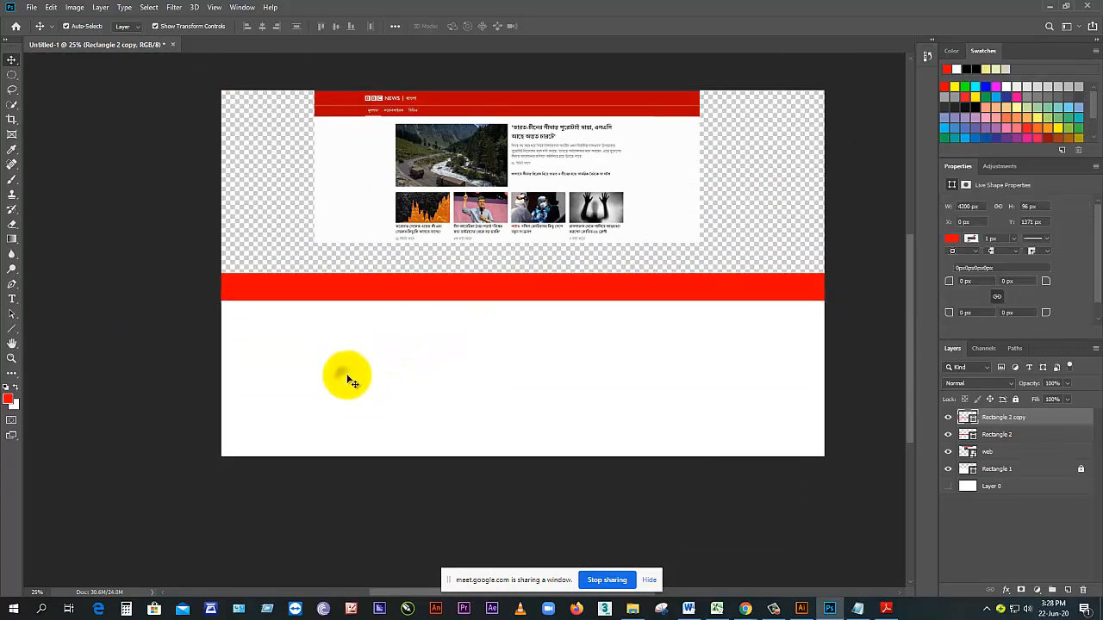
Step: Draw a 1 px white horizontal line across the full width of the red bars with the Line tool
left_click_drag(12, 328, 56, 371)
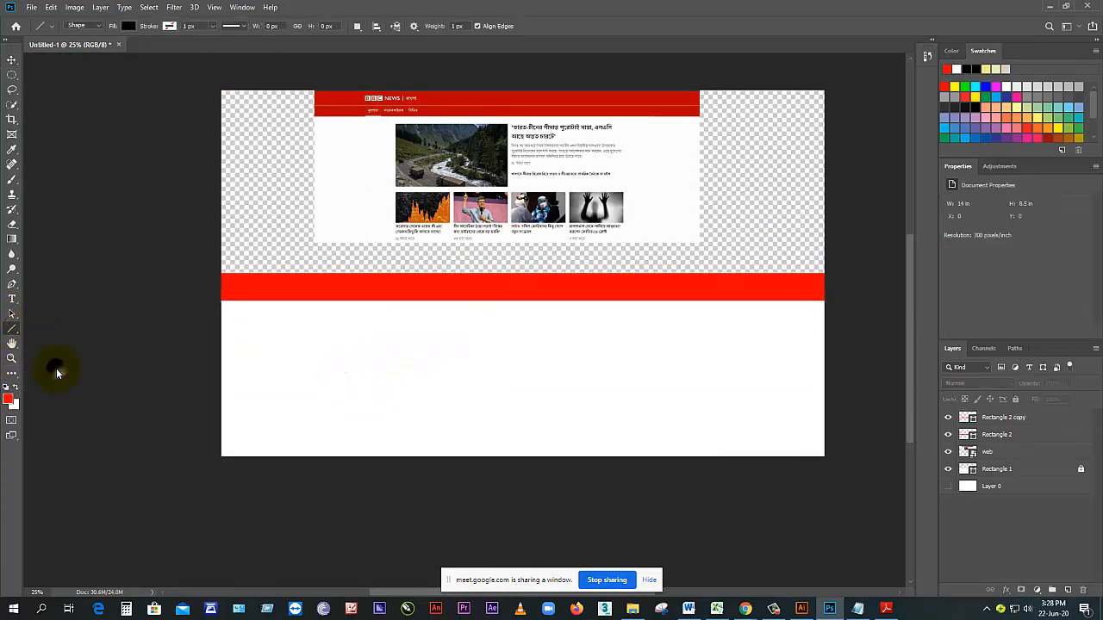
left_click(127, 26)
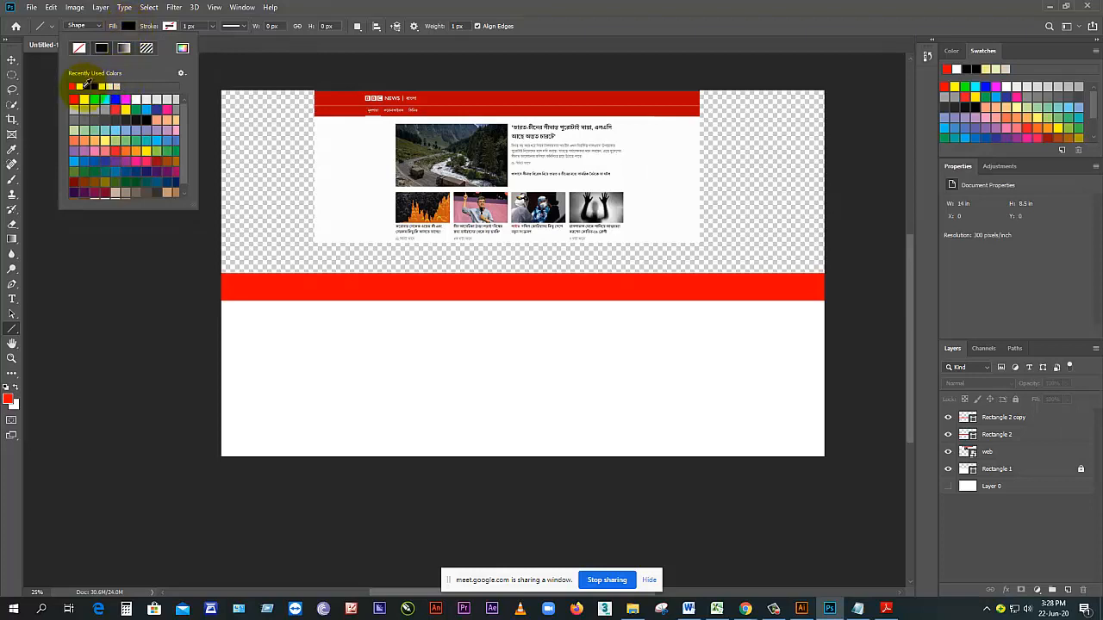
left_click(81, 86)
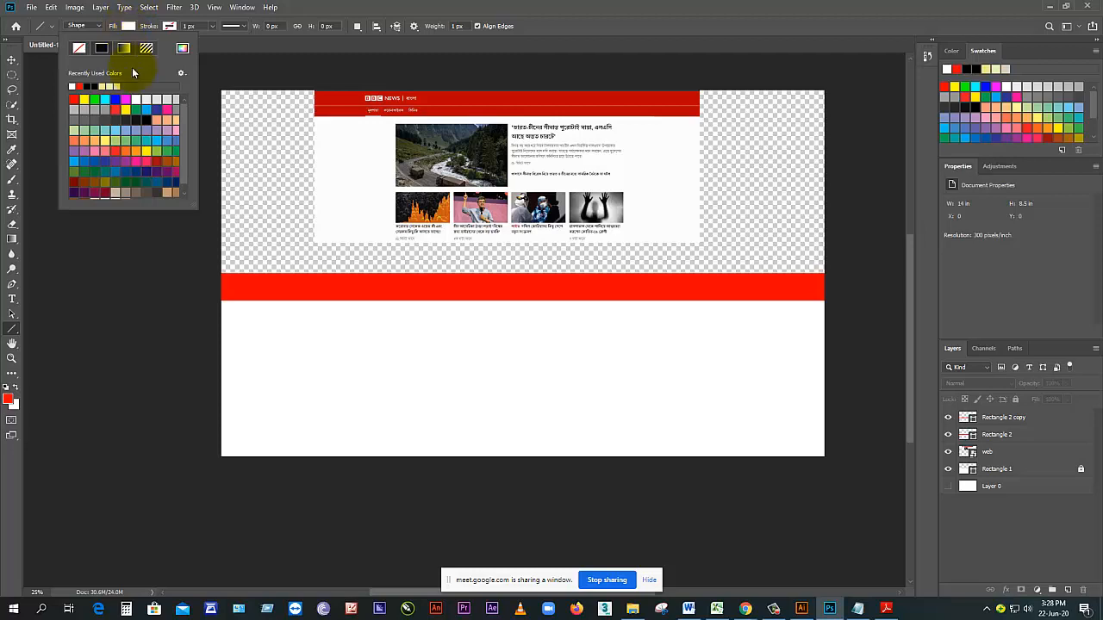
left_click(222, 285)
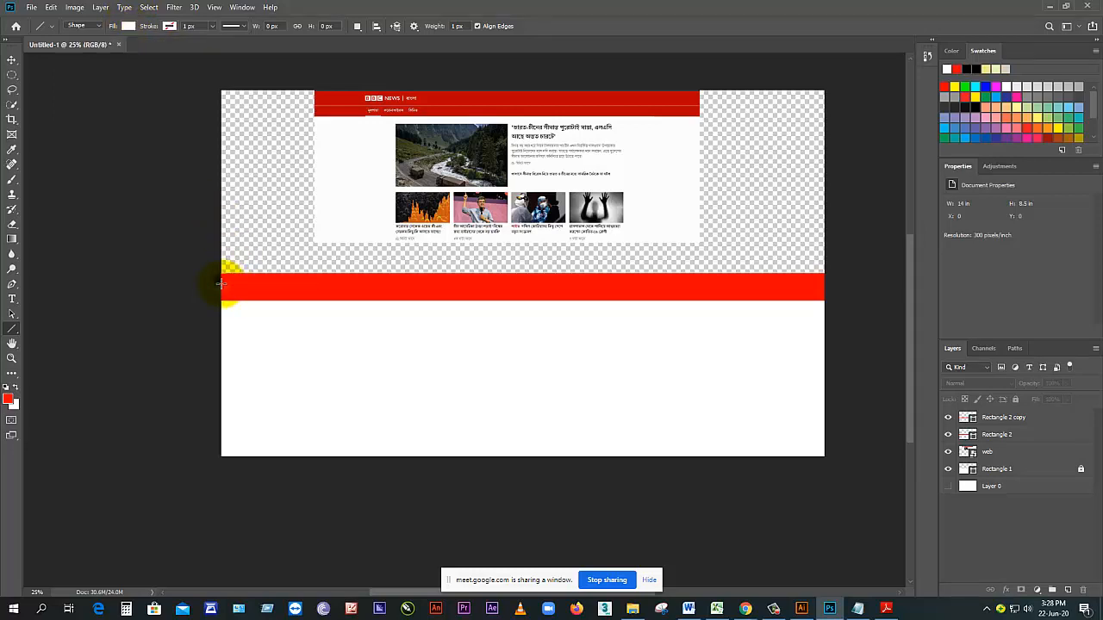
left_click_drag(221, 285, 810, 293)
left_click(11, 59)
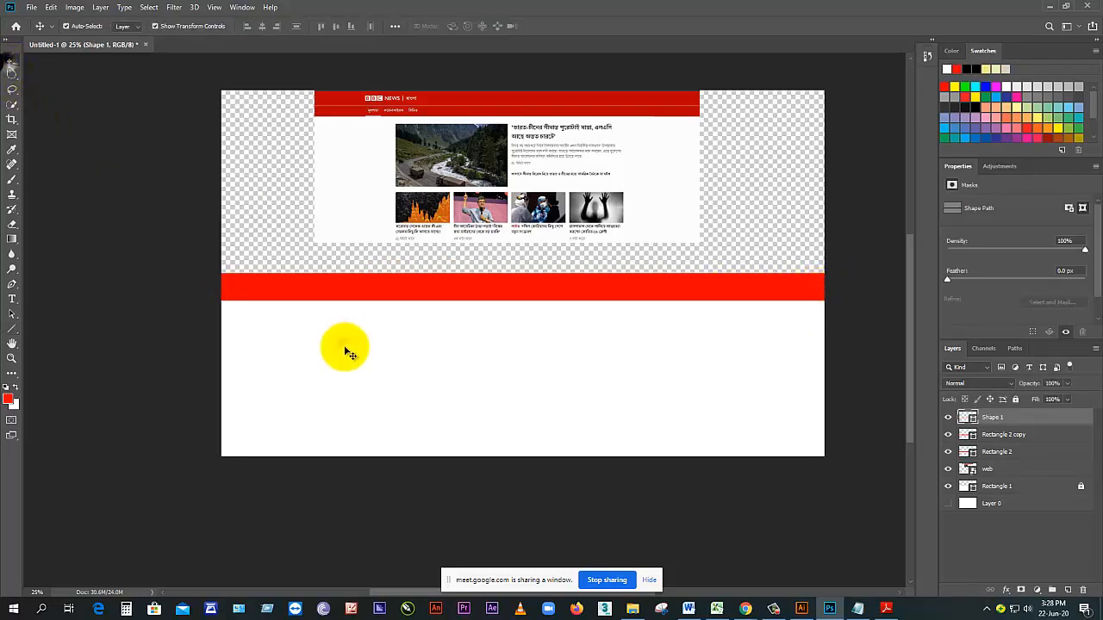
left_click(361, 343)
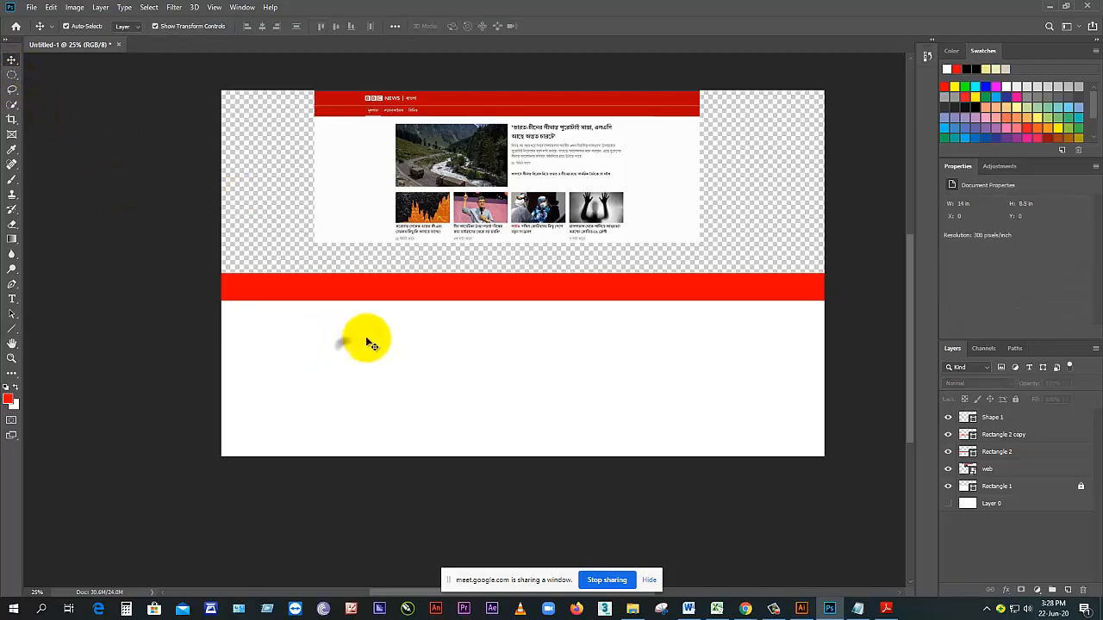
Step: Thicken the white divider line by stretching it upward to 300% of its height
left_click(1003, 418)
left_click(524, 310, "ctrl")
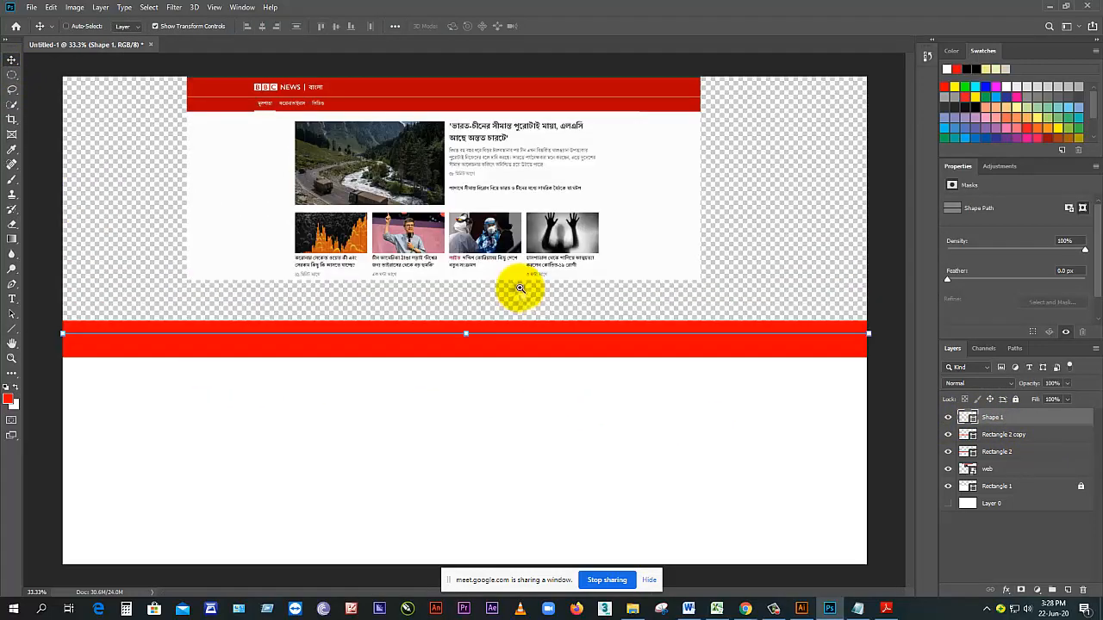
left_click(518, 289, "ctrl")
left_click(497, 369, "ctrl")
left_click(430, 359, "ctrl")
left_click(406, 349, "ctrl")
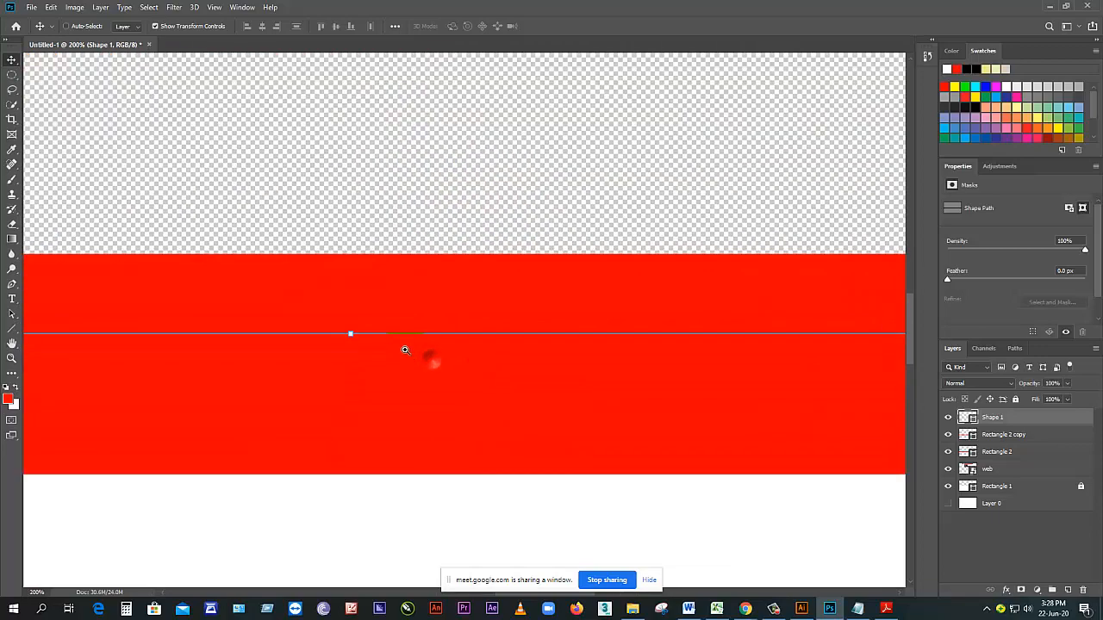
left_click(374, 327, "ctrl")
left_click(375, 330, "ctrl")
left_click(374, 330, "ctrl")
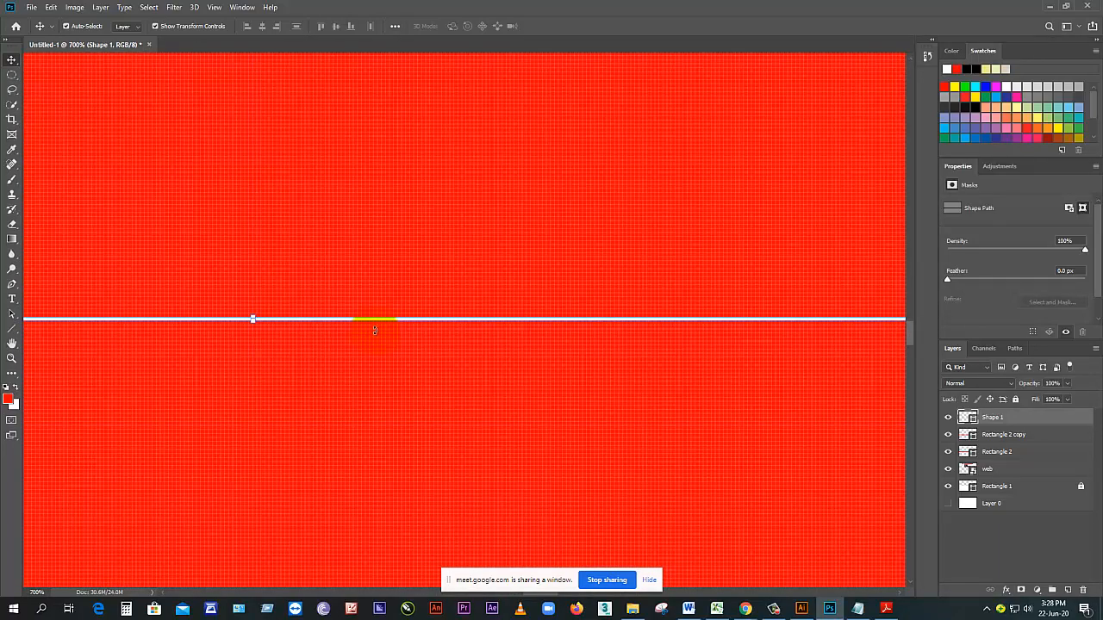
left_click(374, 330, "ctrl+alt")
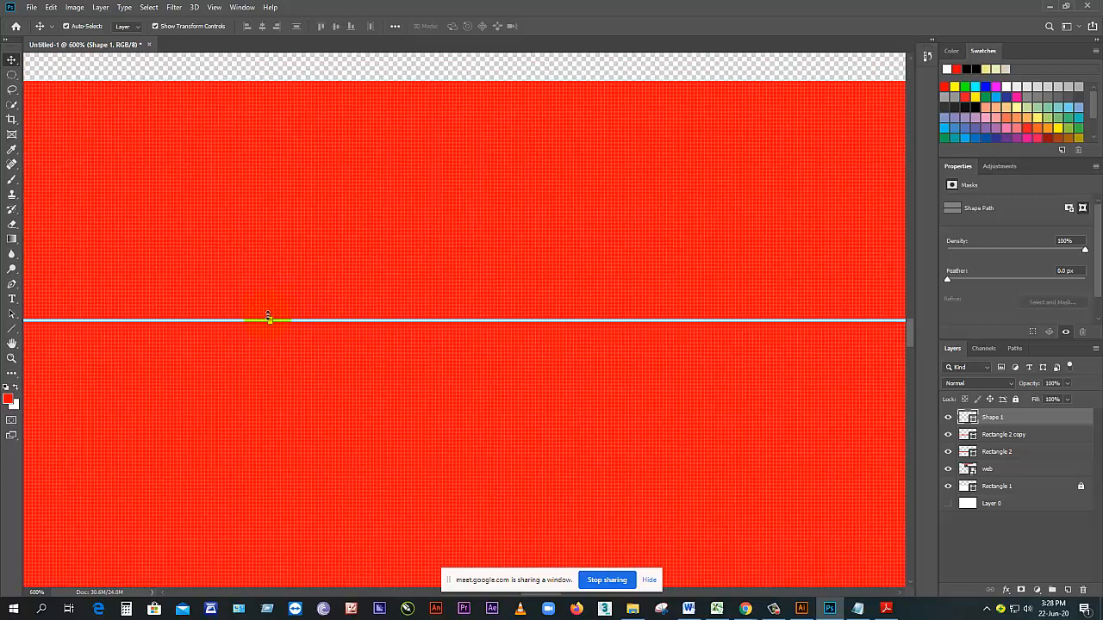
left_click_drag(270, 317, 271, 310)
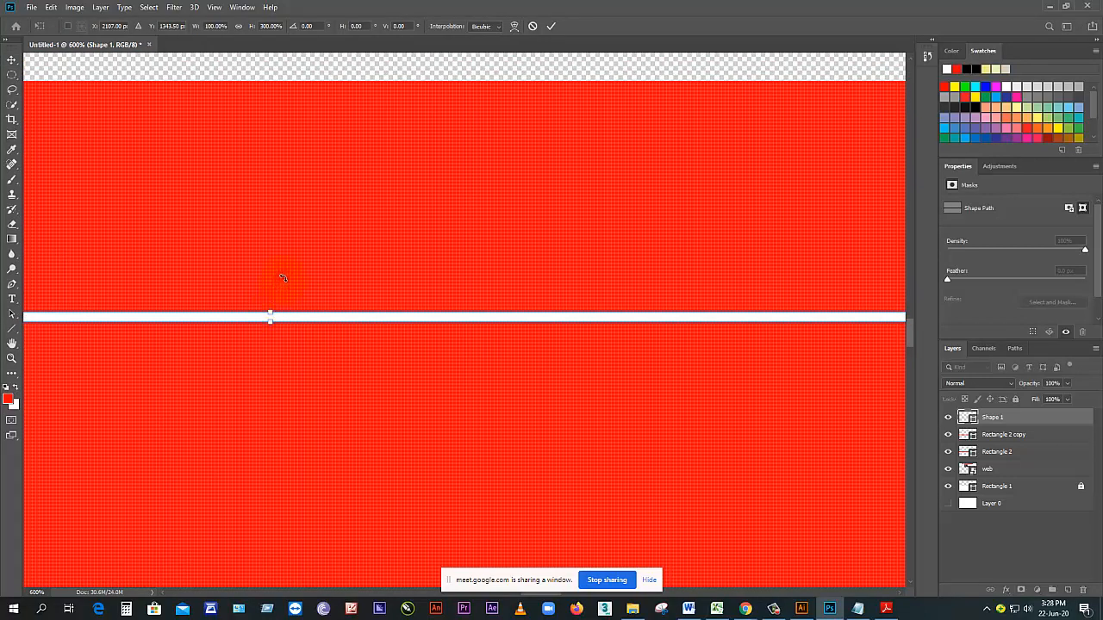
key("Return")
Step: Examine where the white divider line sits relative to the upper and lower red bars by selecting each bar in turn
left_click(353, 349, "ctrl+alt")
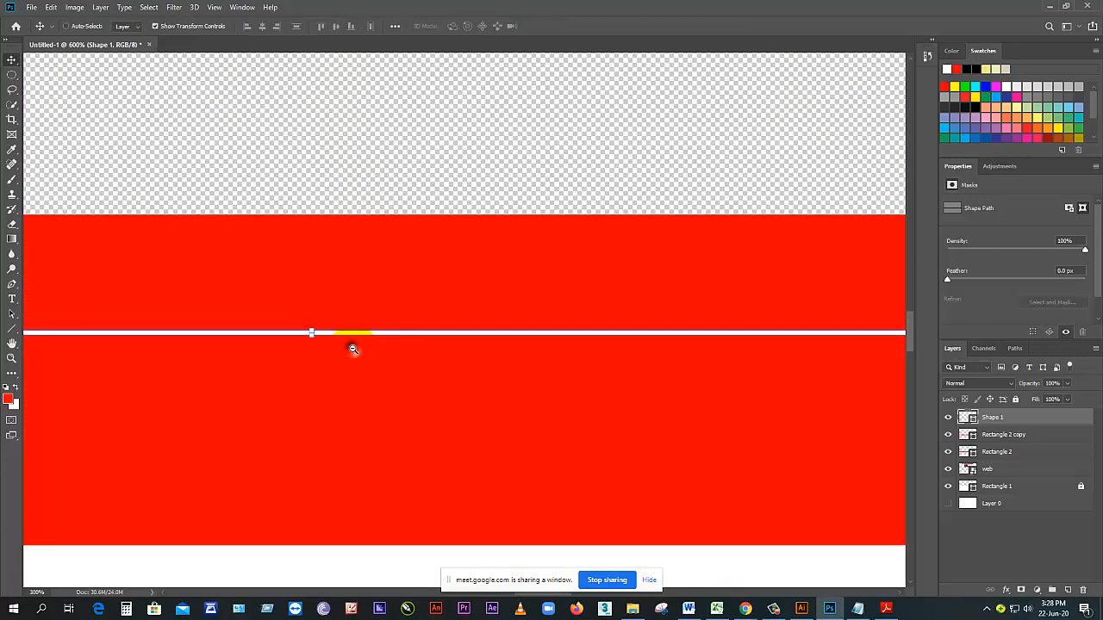
left_click(353, 349, "ctrl+alt")
left_click(353, 349, "ctrl+alt")
left_click(354, 349, "ctrl+alt")
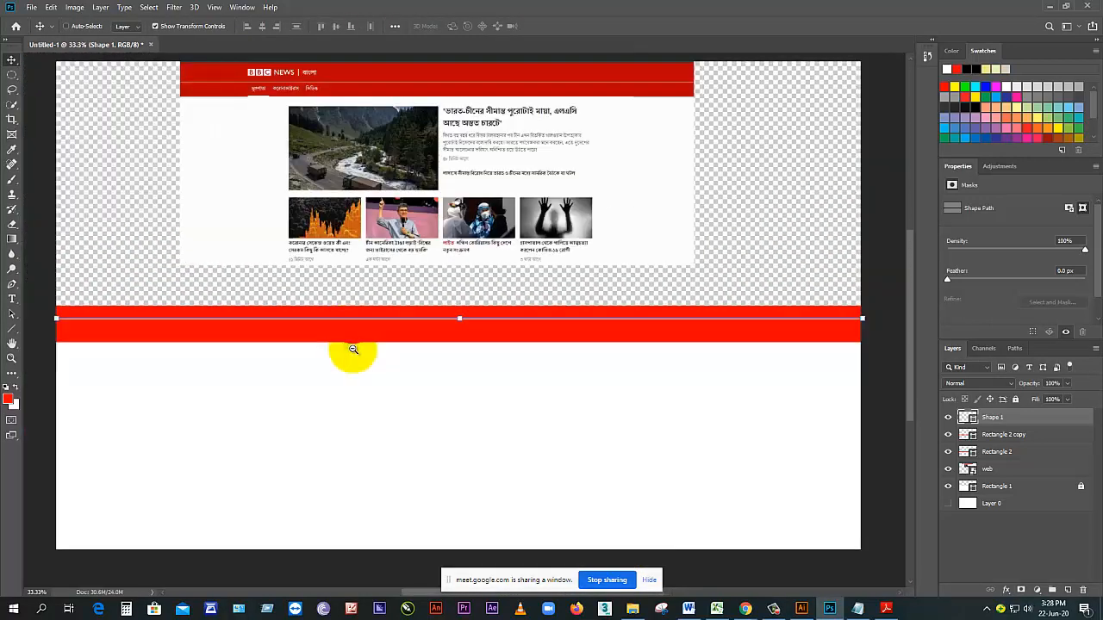
left_click(353, 349, "ctrl+alt")
left_click(409, 380, "ctrl")
left_click(546, 312, "ctrl")
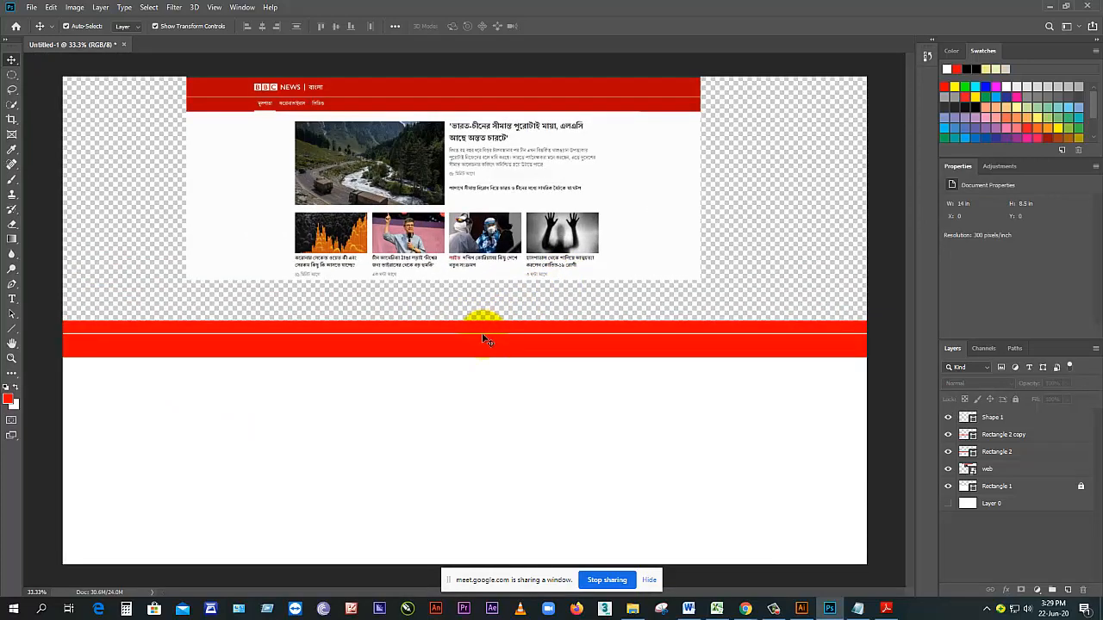
left_click(482, 336)
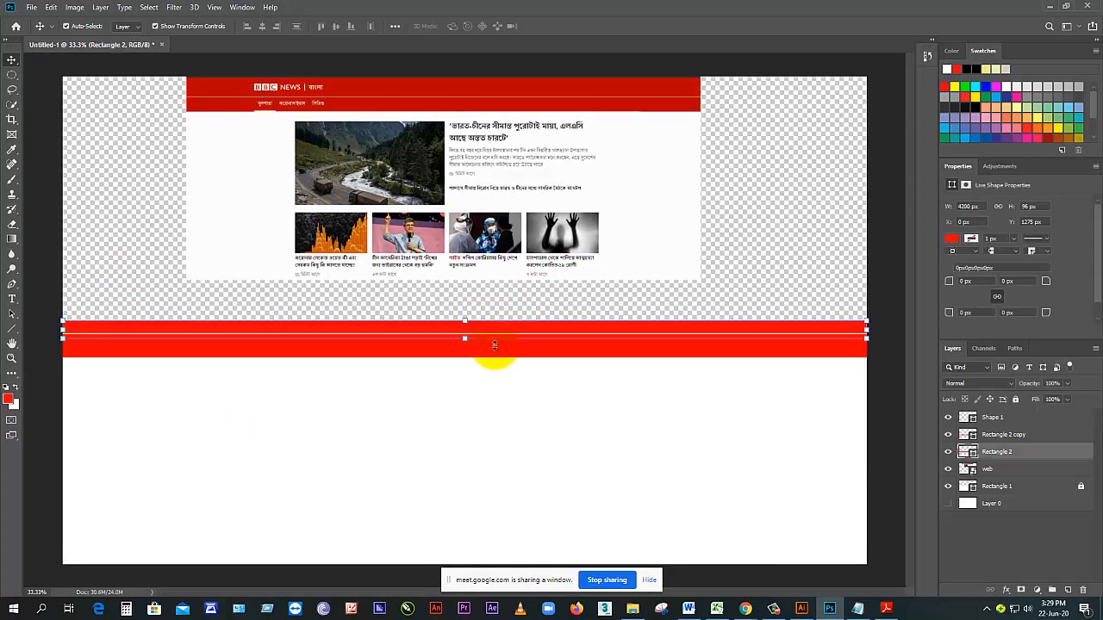
left_click(582, 351)
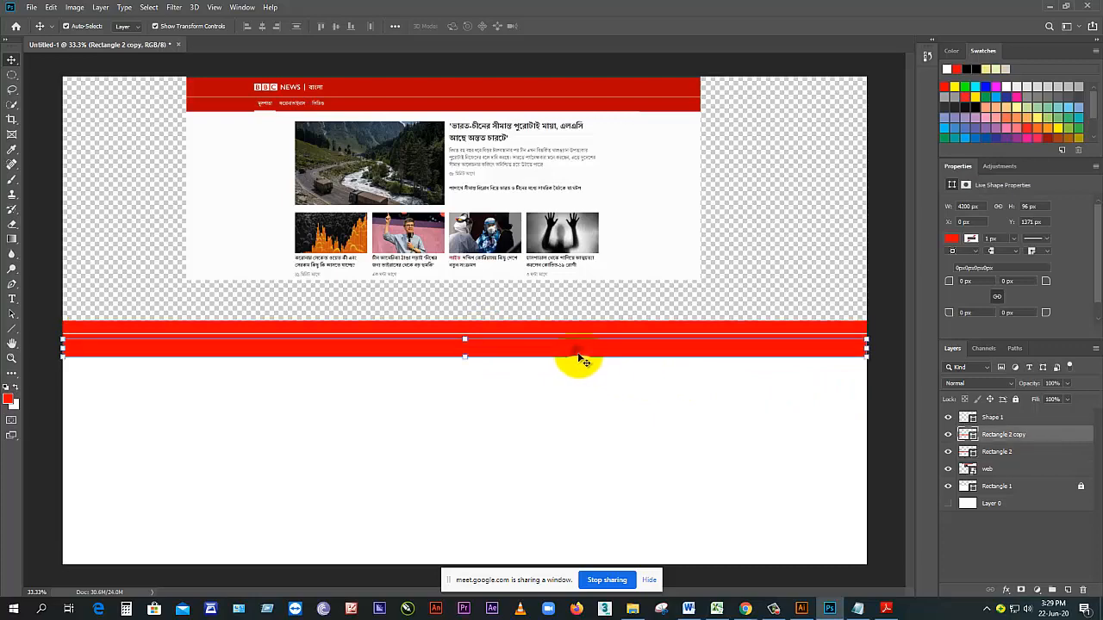
Step: Nudge the white divider line down until it sits flush against the upper edge of the lower red bar
left_click(500, 339, "ctrl")
left_click(500, 339, "ctrl")
left_click(434, 345, "ctrl")
left_click(434, 345, "ctrl")
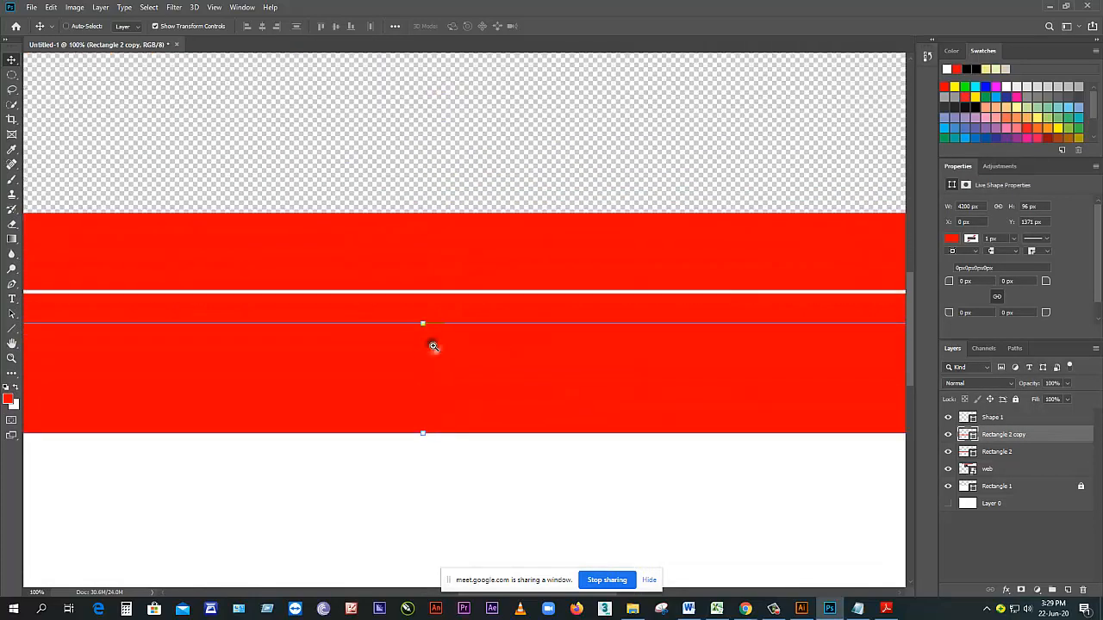
left_click(433, 345, "ctrl")
left_click(433, 345, "ctrl")
left_click(419, 329, "ctrl")
left_click(412, 233)
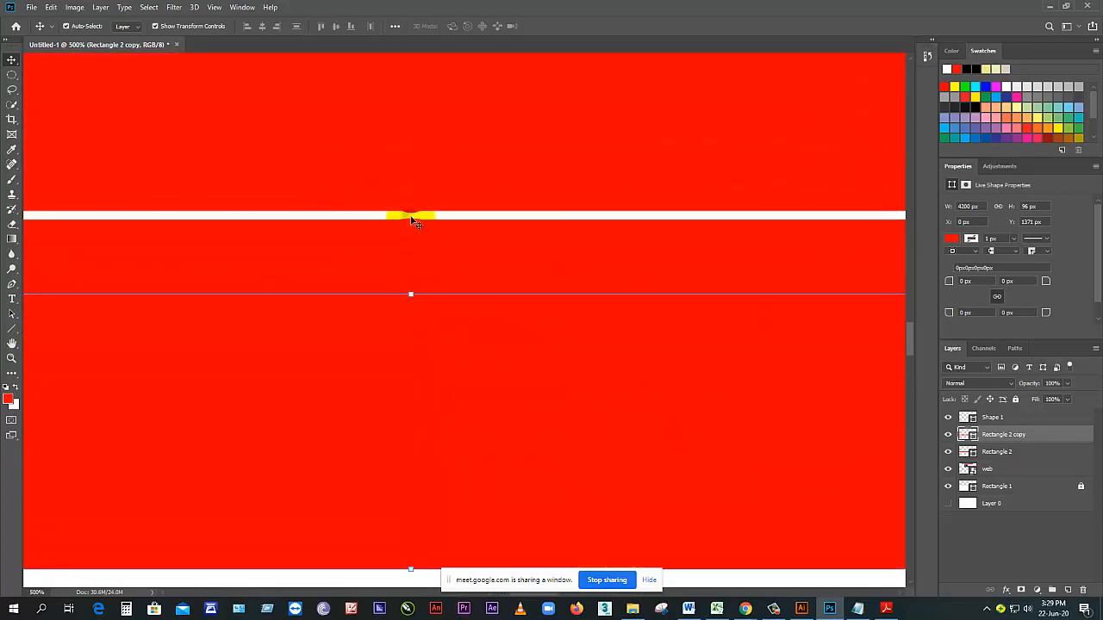
left_click(412, 221)
key("Down")
key("Down")
key("Down")
key("Down")
key("Down")
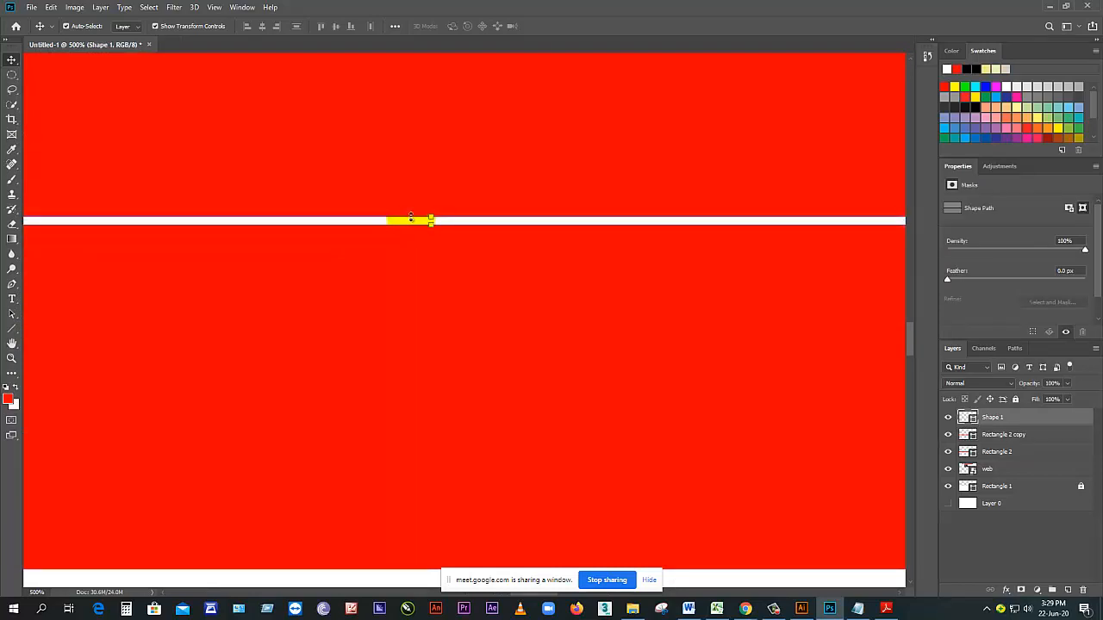
key("Down")
left_click(429, 352)
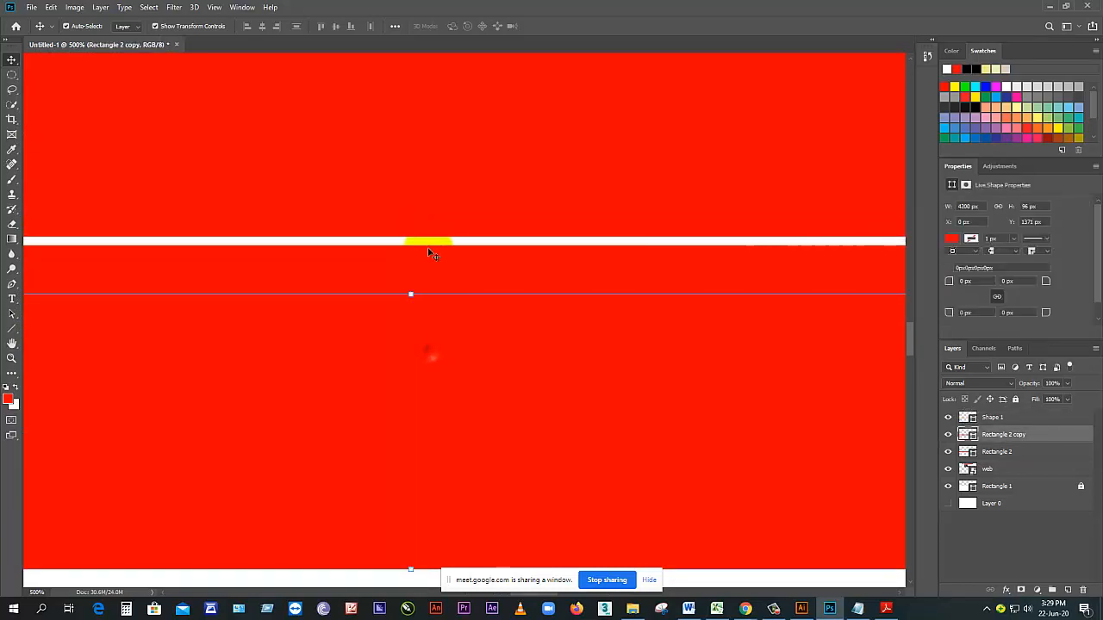
left_click(428, 245)
key("Down")
key("Down")
key("Down")
key("Down")
key("Down")
key("Down")
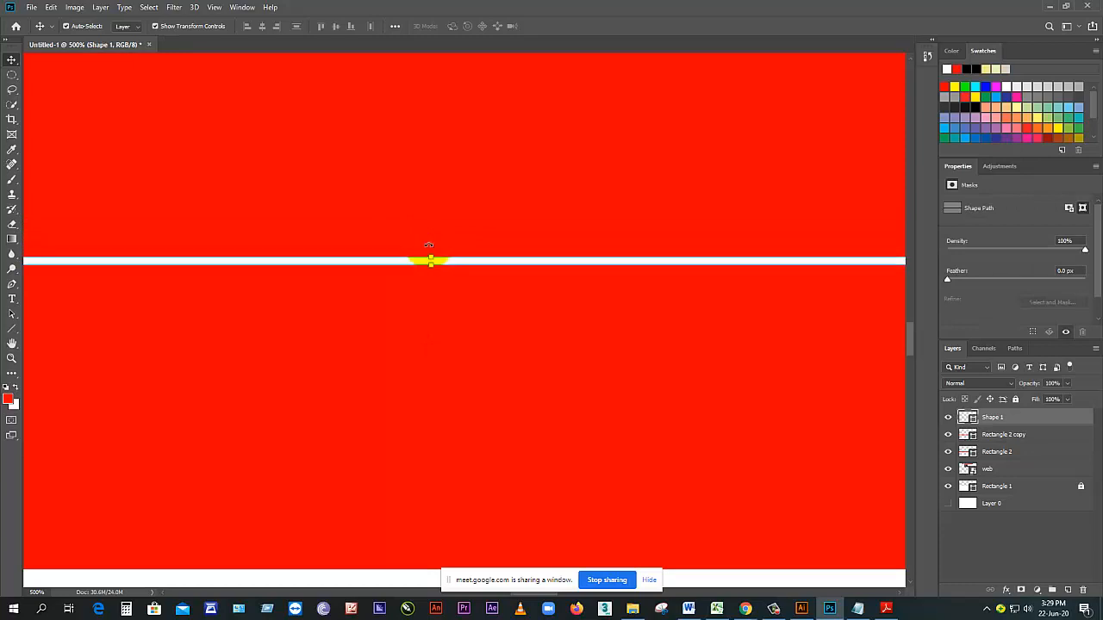
left_click(448, 388)
left_click(431, 269)
key("Down")
key("Down")
key("Down")
key("Down")
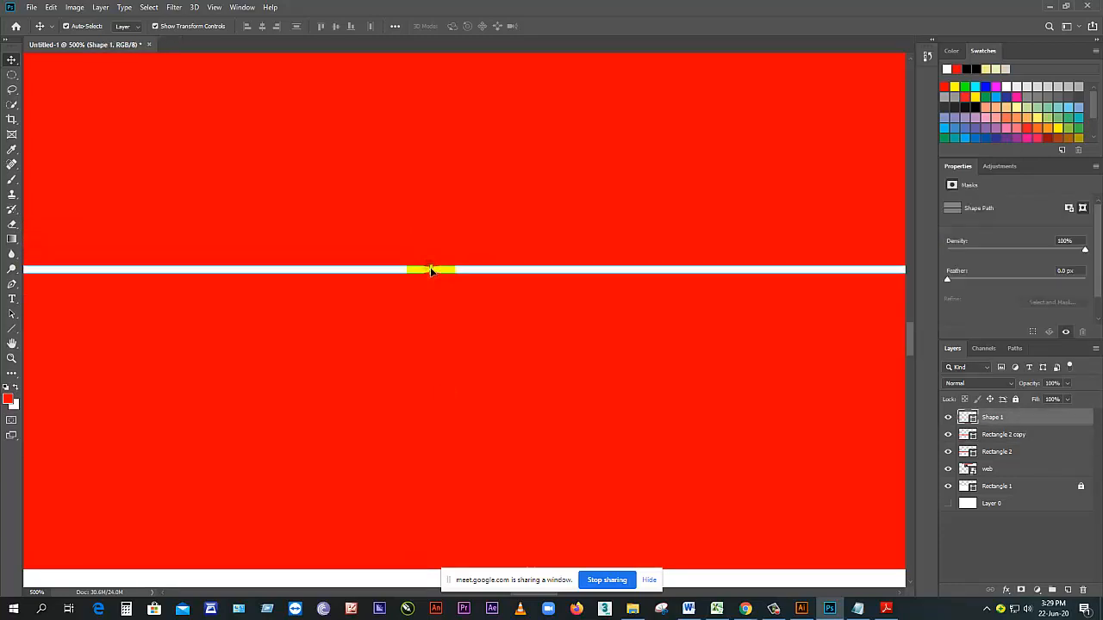
left_click(416, 349)
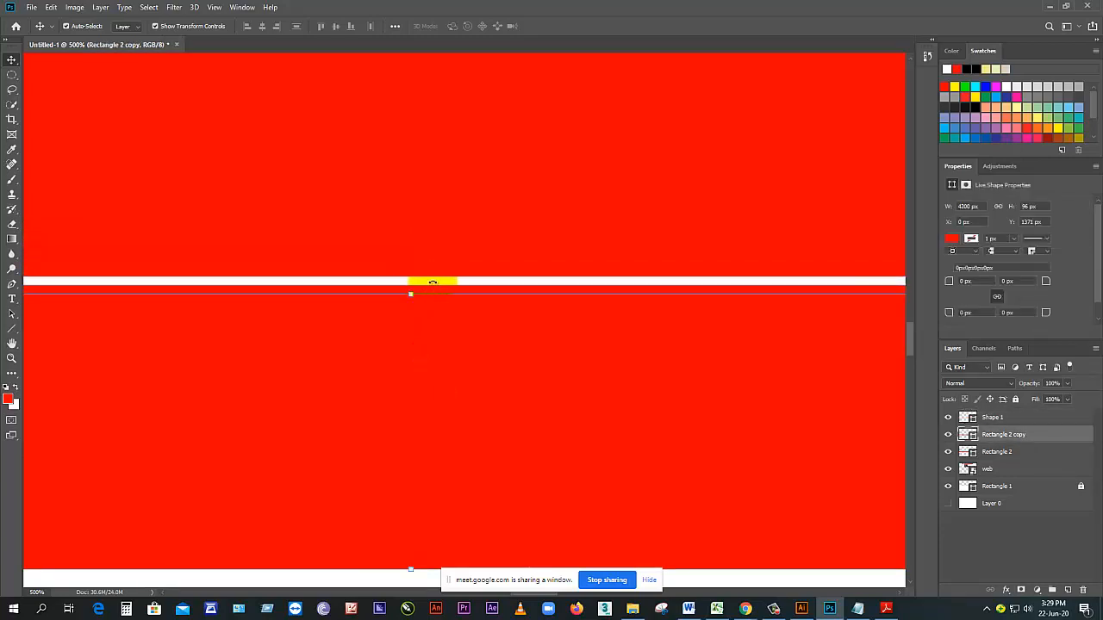
left_click(433, 282)
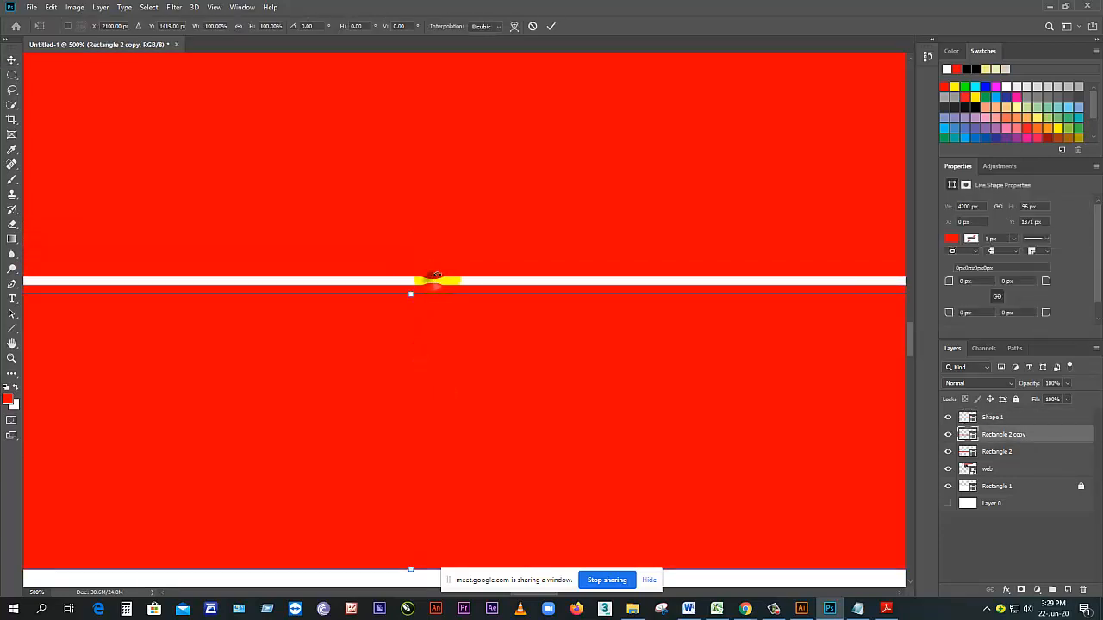
left_click(993, 418)
key("Down")
key("Down")
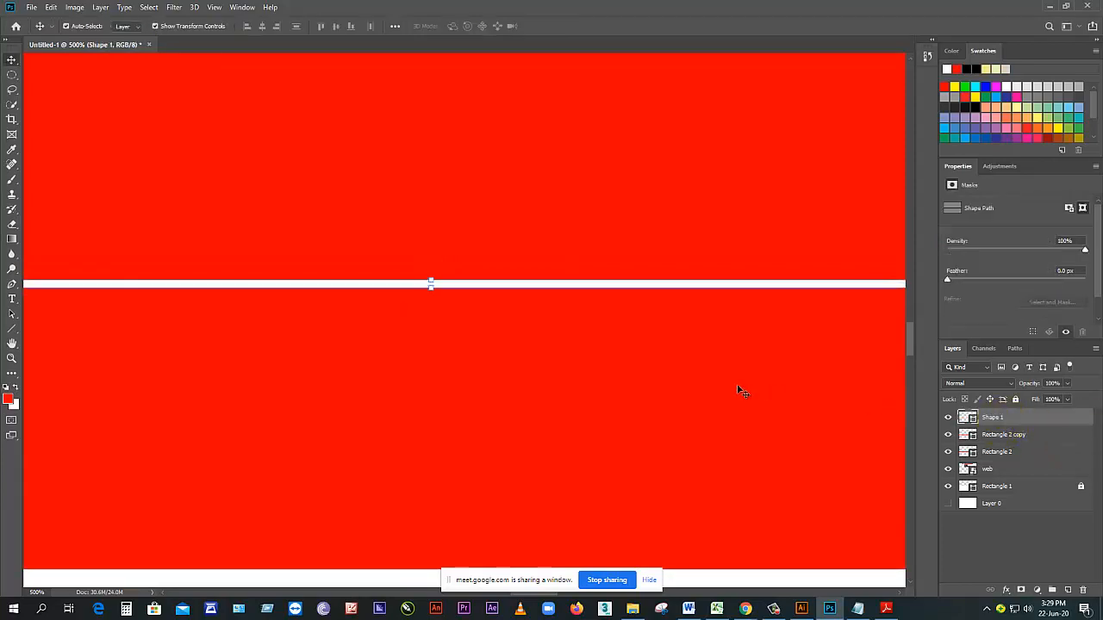
left_click(706, 392)
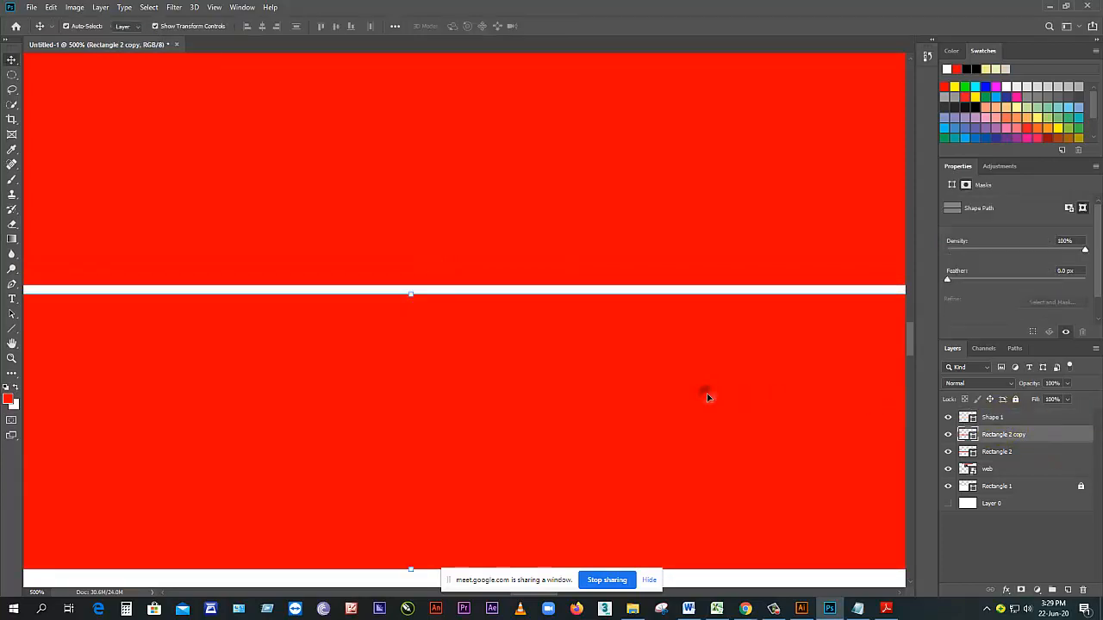
scroll(471, 276, "down", 5)
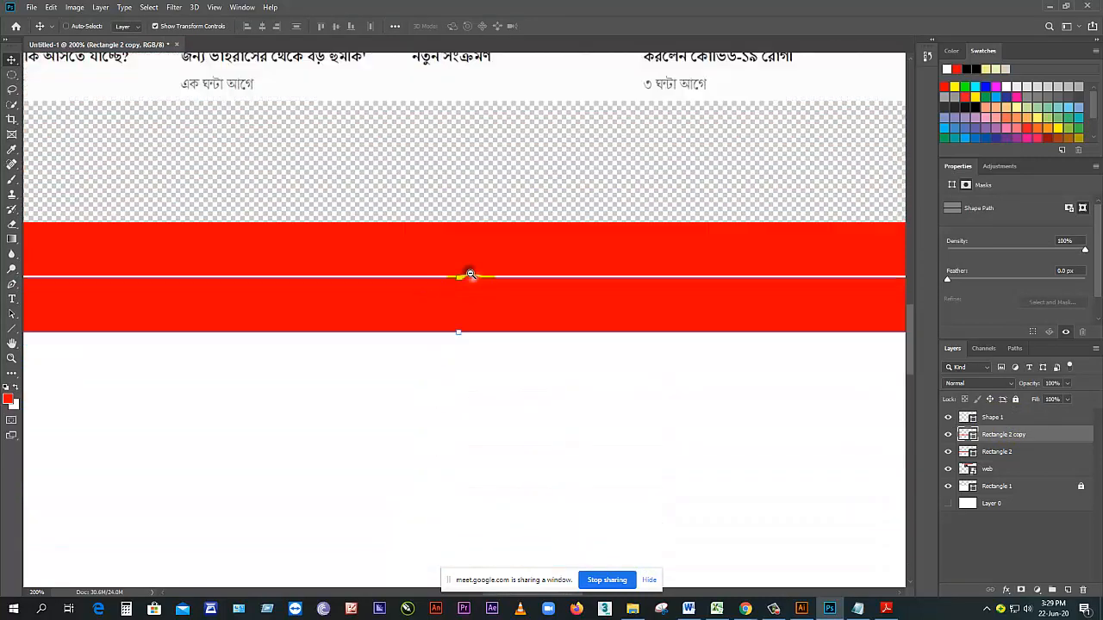
scroll(471, 274, "down", 3)
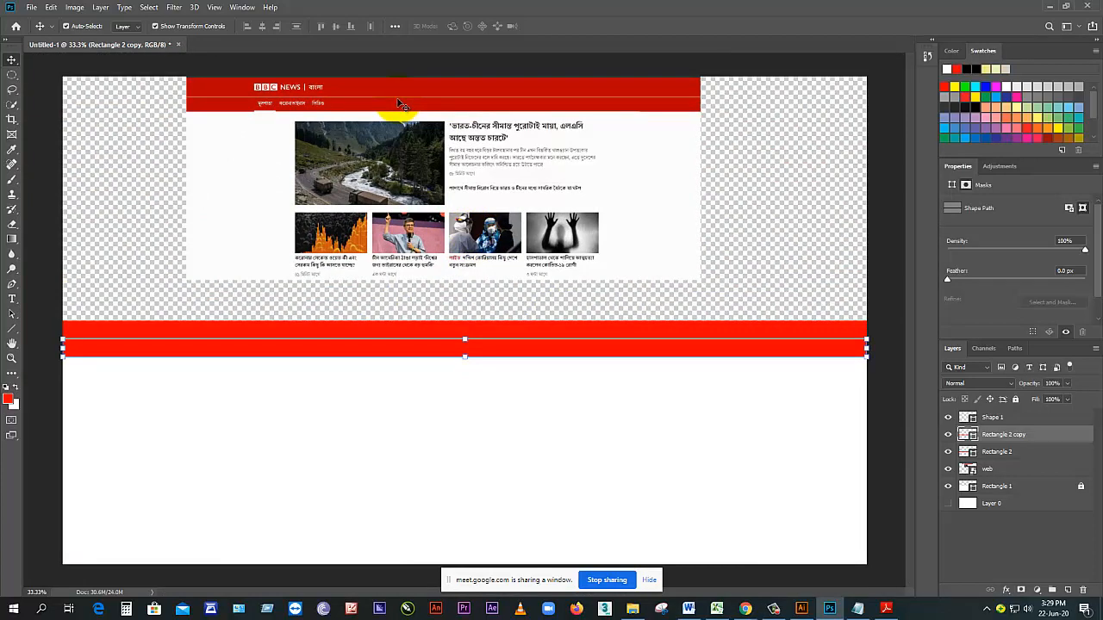
Step: Reduce the fill of the white divider line's layer to 72%, keeping its layer opacity at 100%
left_click(496, 493)
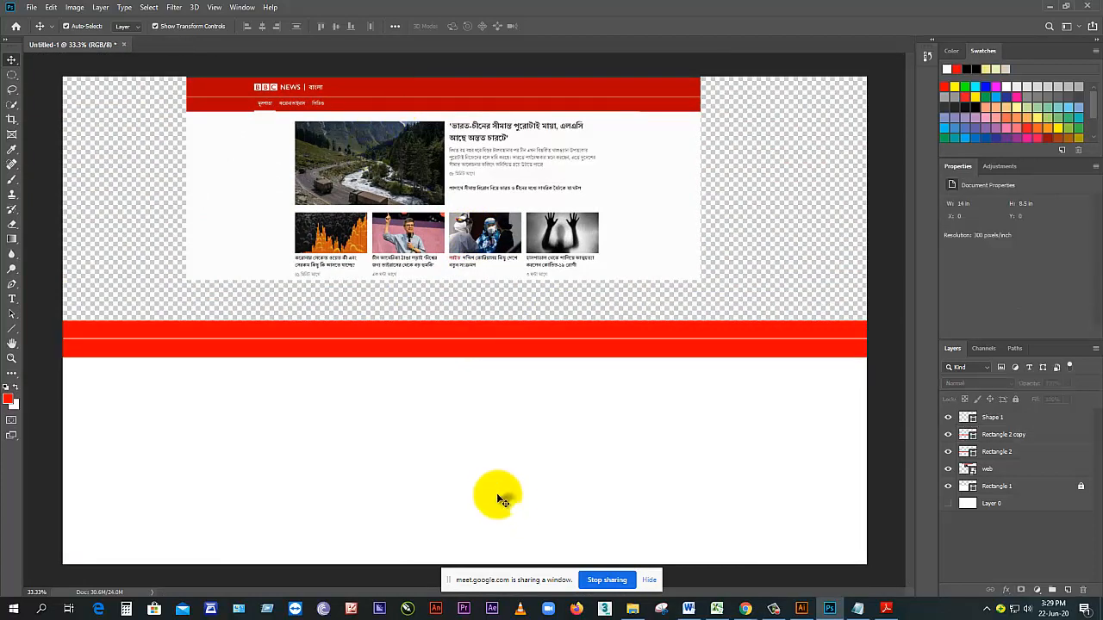
left_click(496, 342)
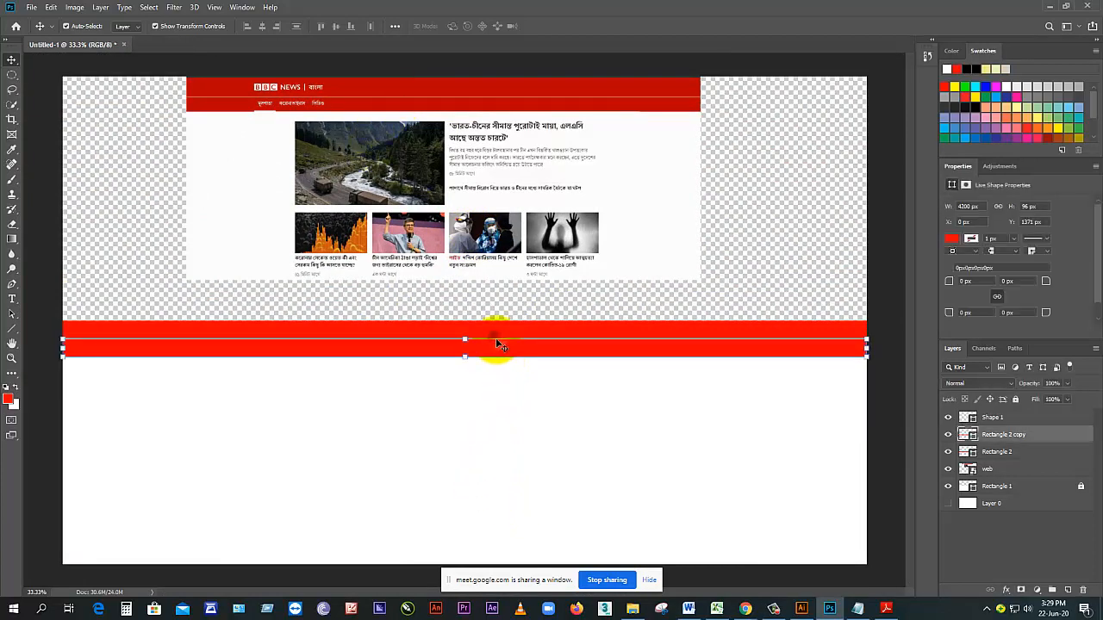
left_click(997, 420)
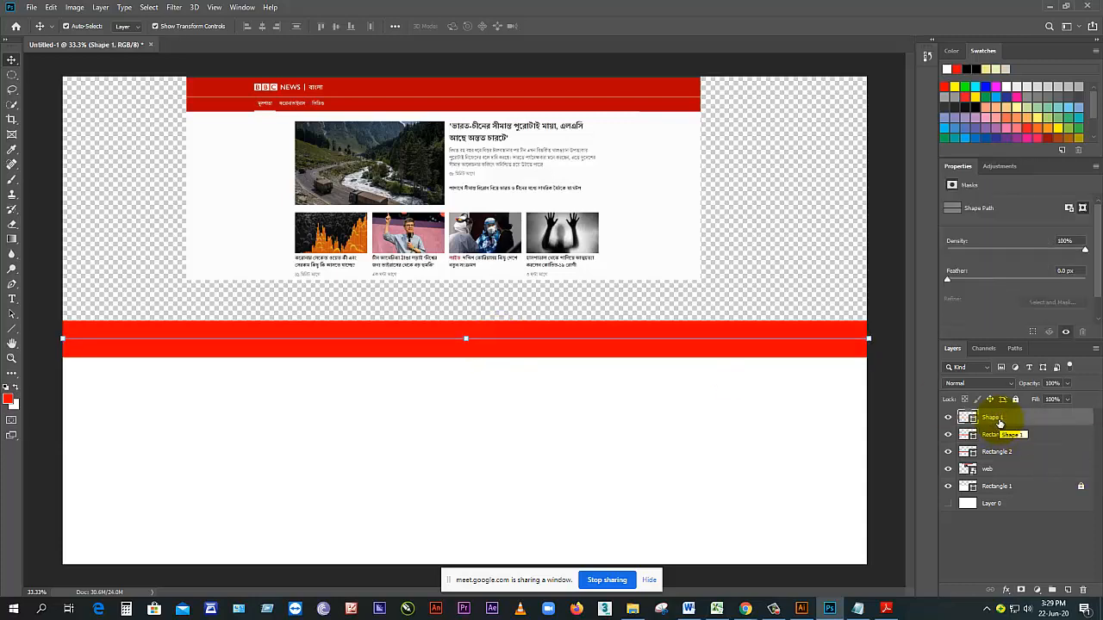
left_click(1067, 383)
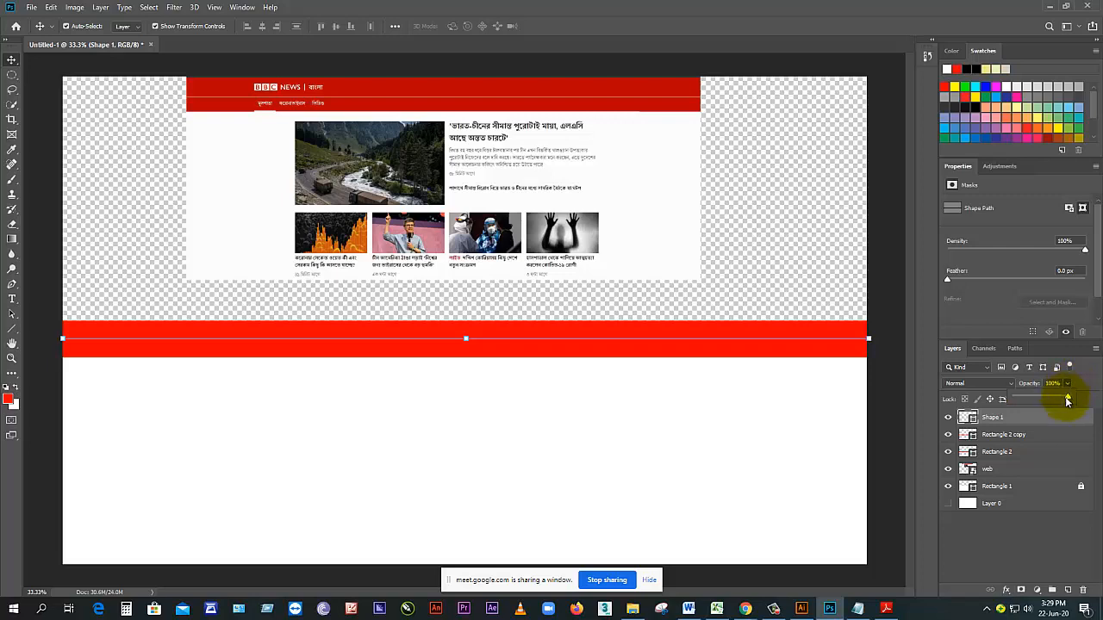
left_click(1075, 381)
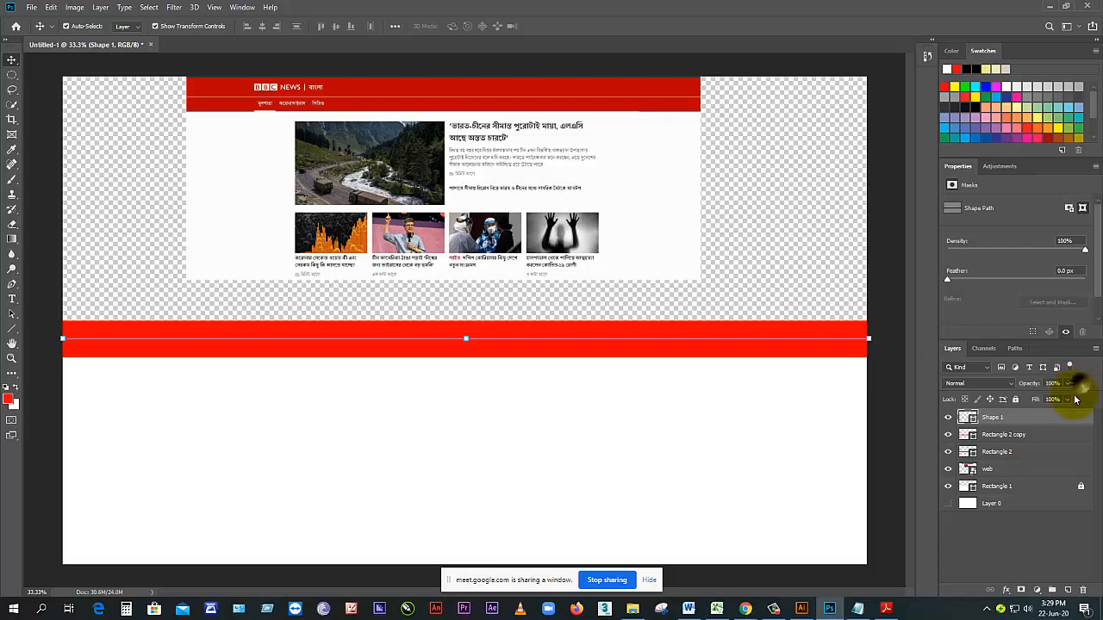
left_click(1068, 399)
left_click_drag(1068, 417, 1054, 419)
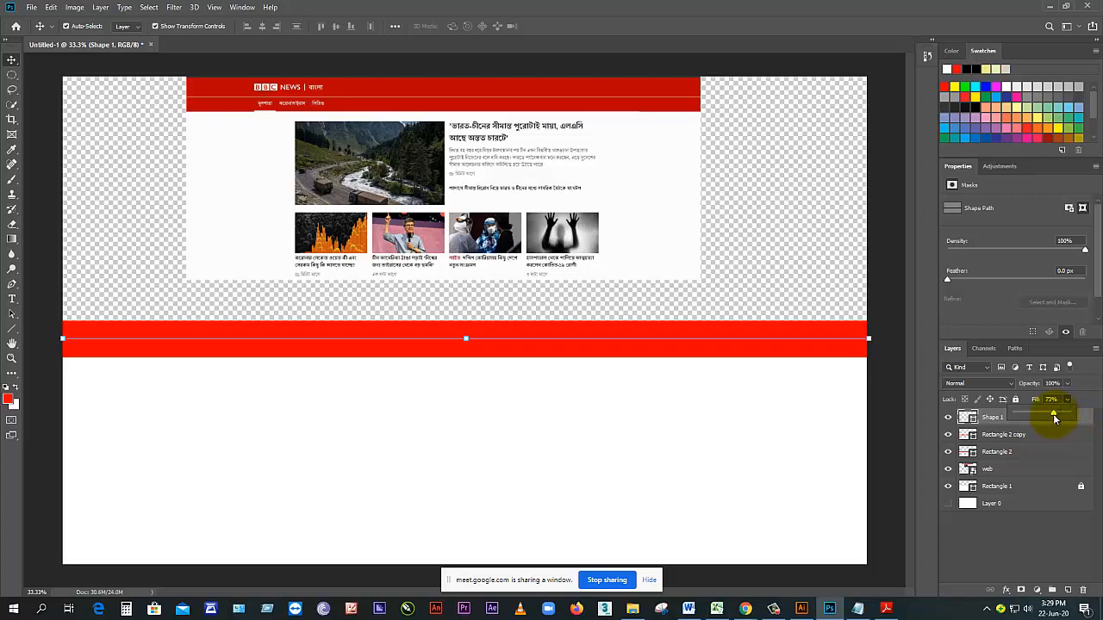
left_click(639, 428)
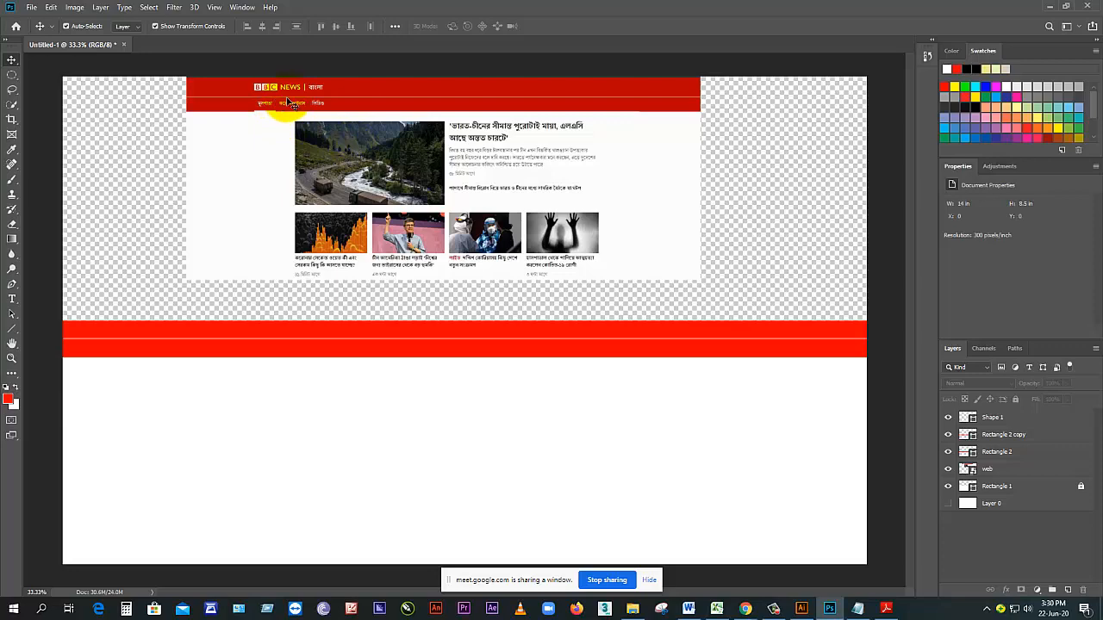
Step: Crop the document tightly to the three white BBC logo boxes in the reference screenshot, using the W x H x Resolution crop setting
scroll(291, 103, "up", 5)
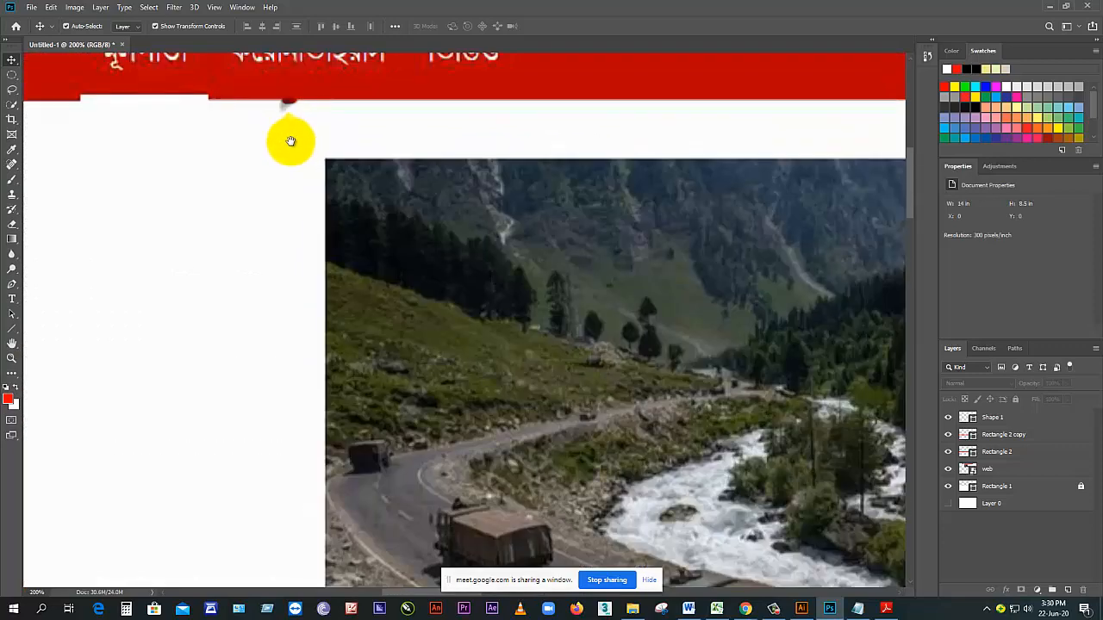
left_click_drag(291, 140, 315, 276)
scroll(234, 160, "up", 3)
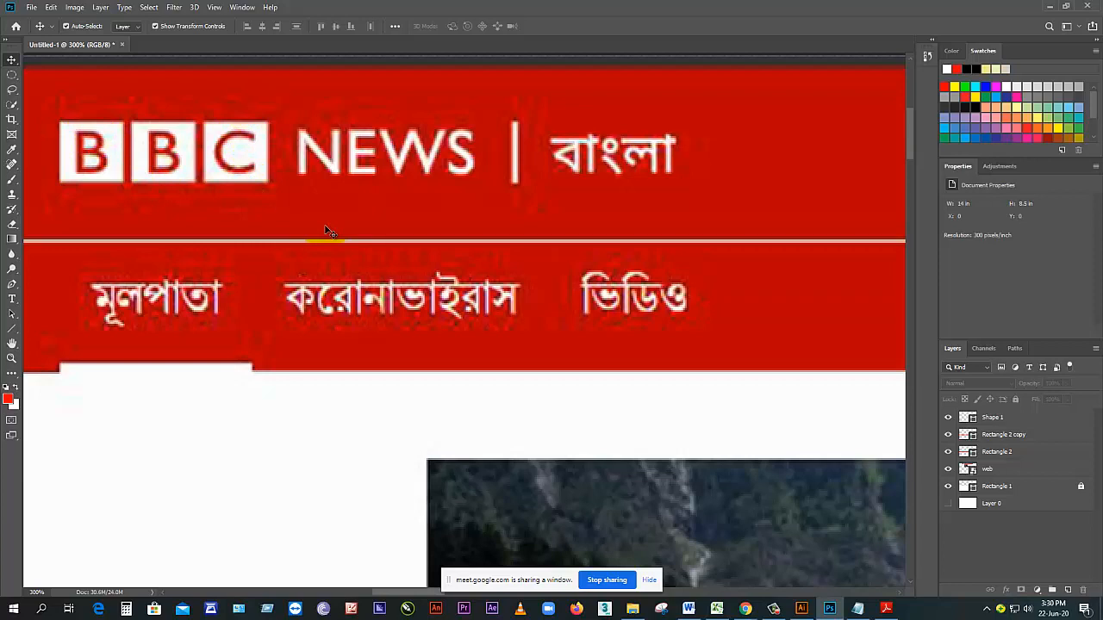
key("c")
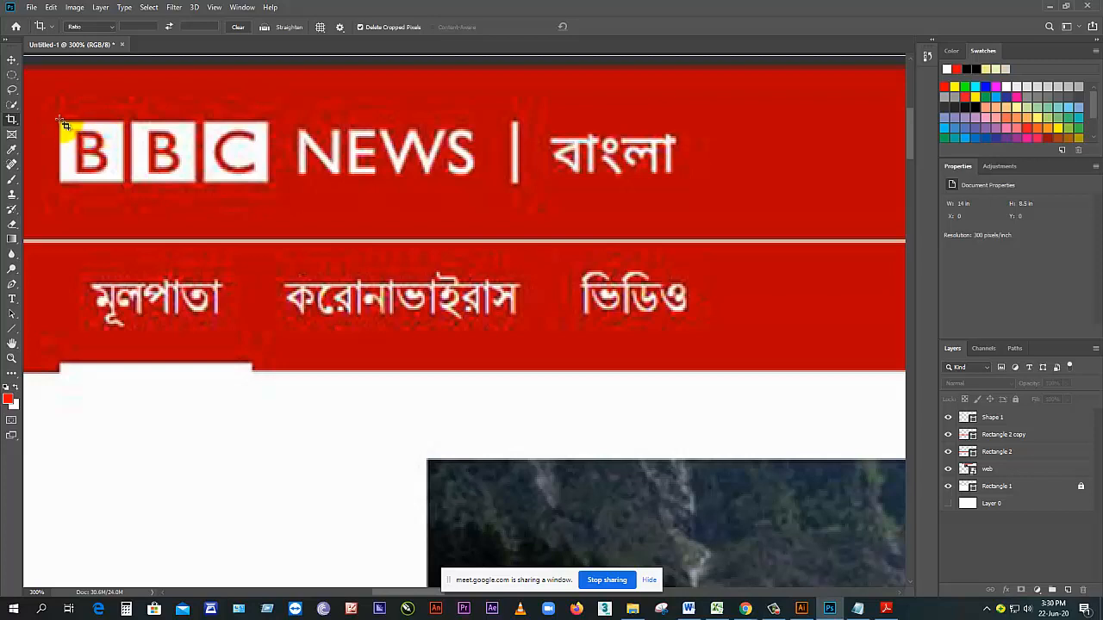
left_click(110, 27)
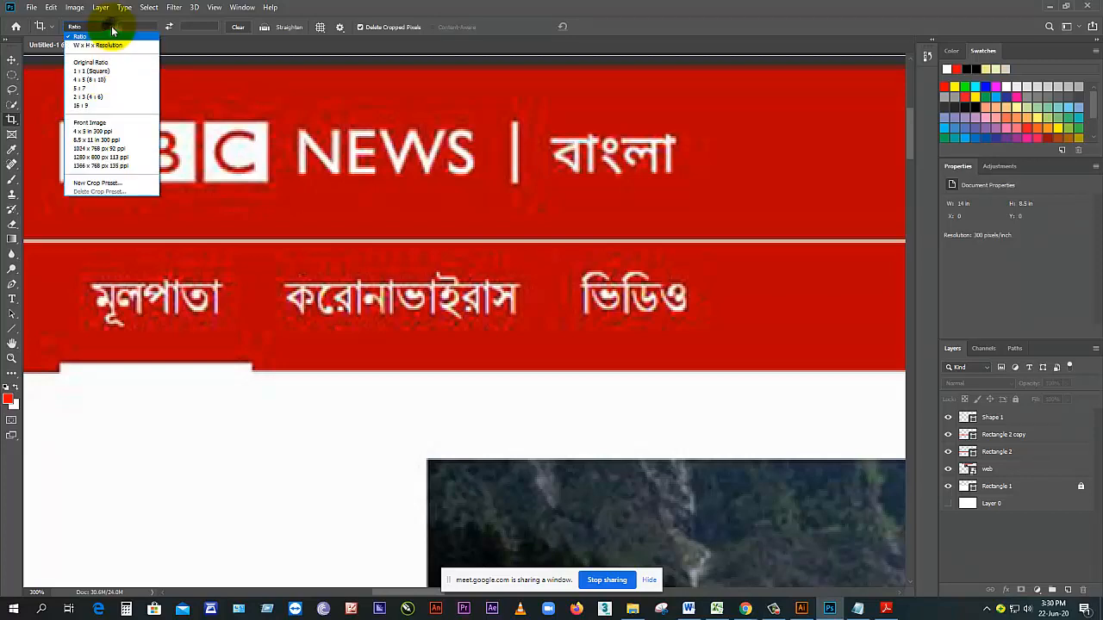
left_click(105, 46)
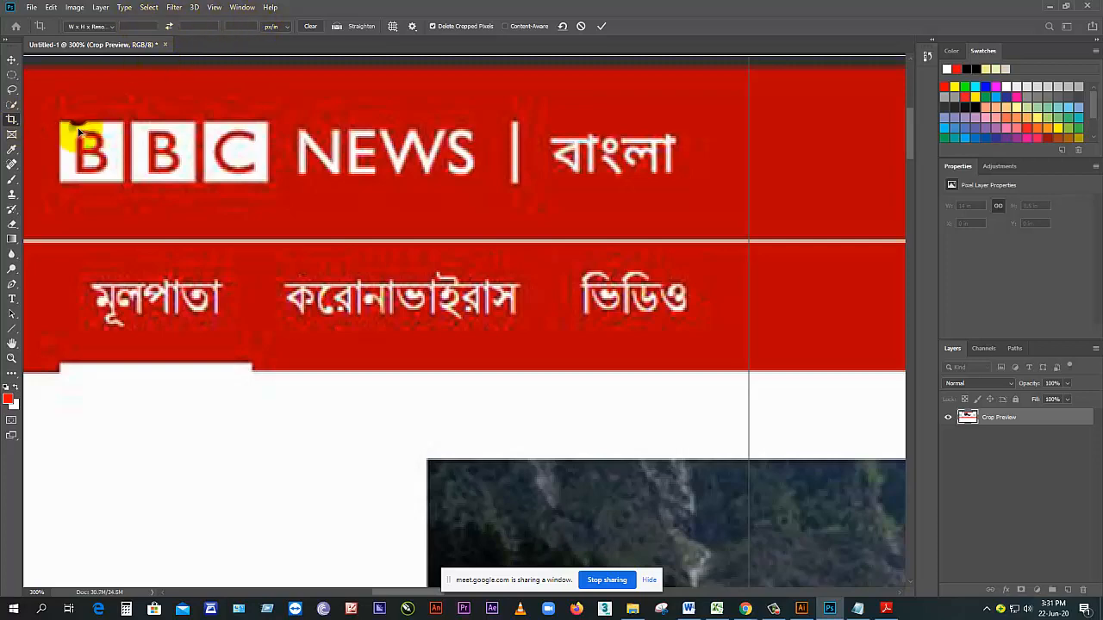
left_click(15, 122)
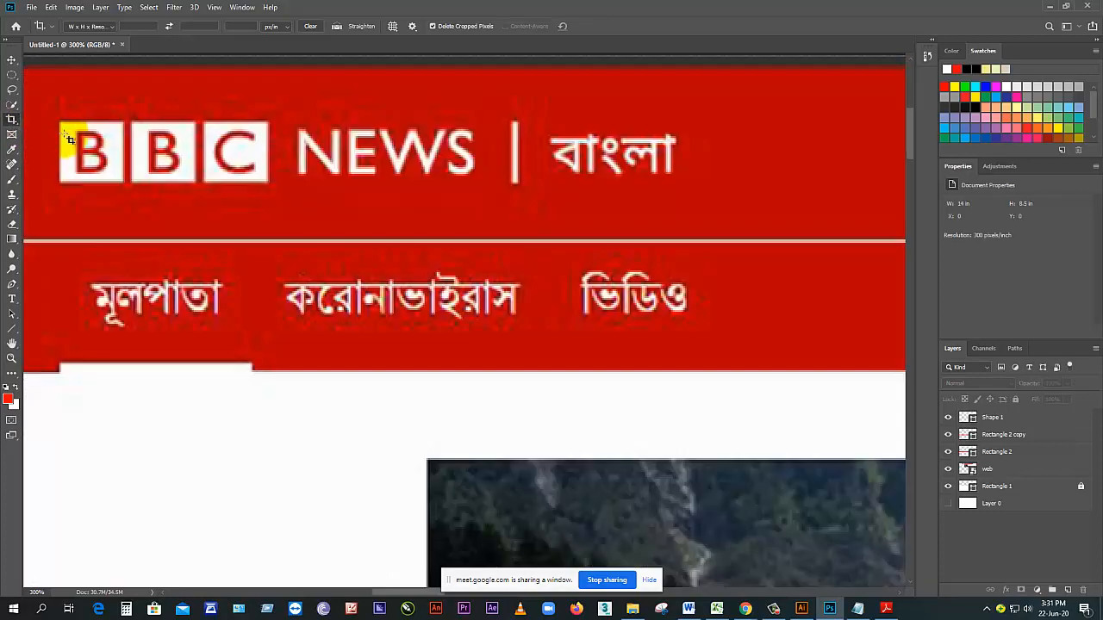
left_click_drag(60, 121, 268, 184)
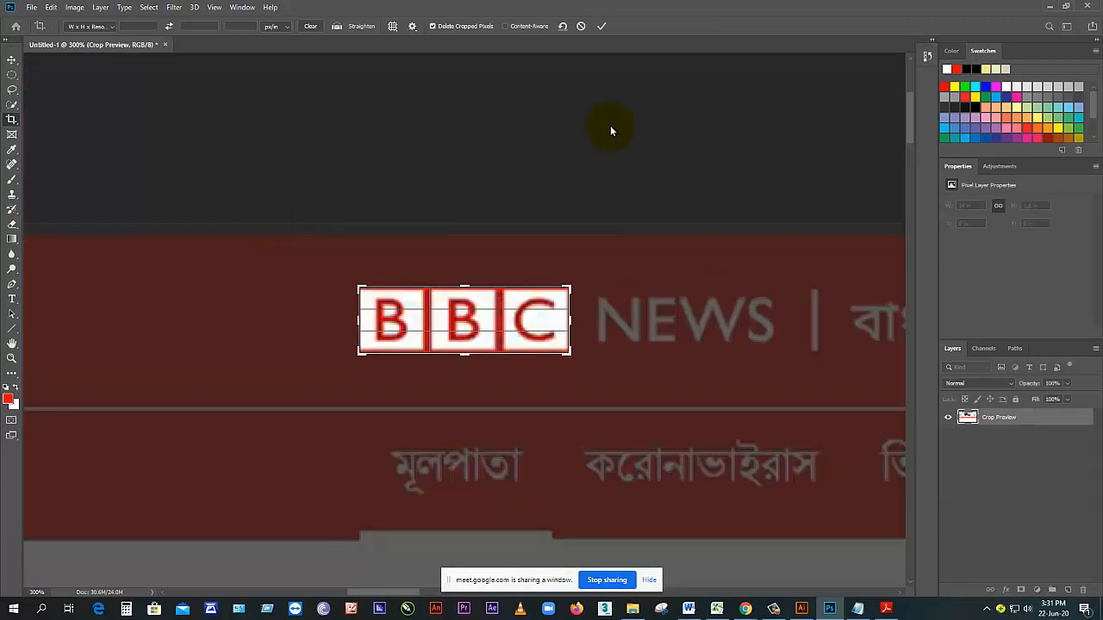
left_click(601, 26)
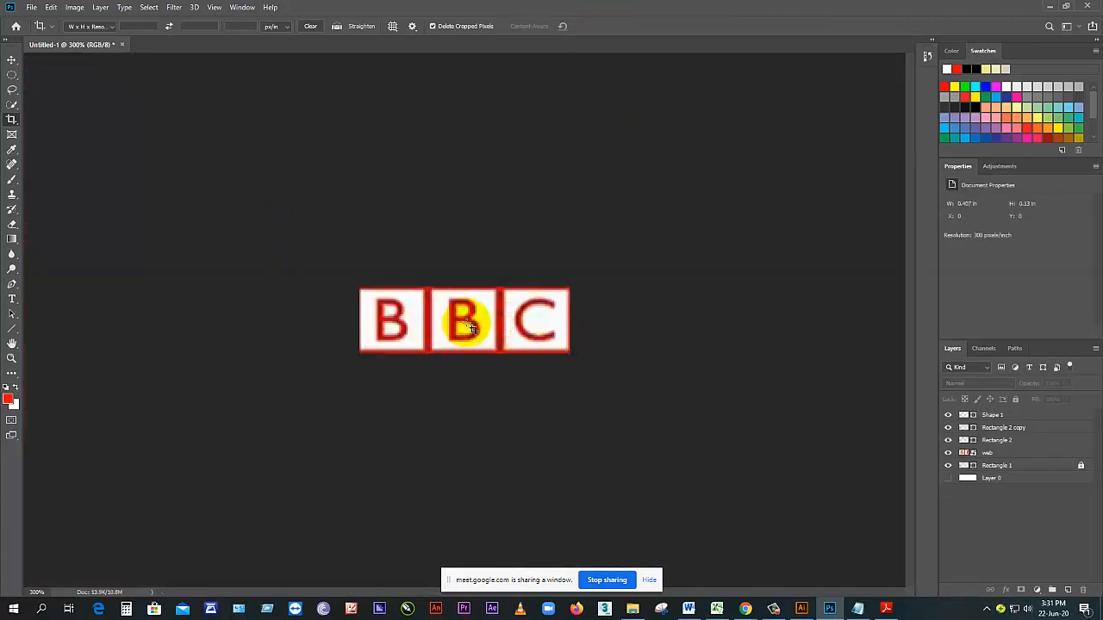
Step: Save a JPEG copy of the cropped logo as bbc in the Downloads folder, accepting the High quality setting
left_click(31, 7)
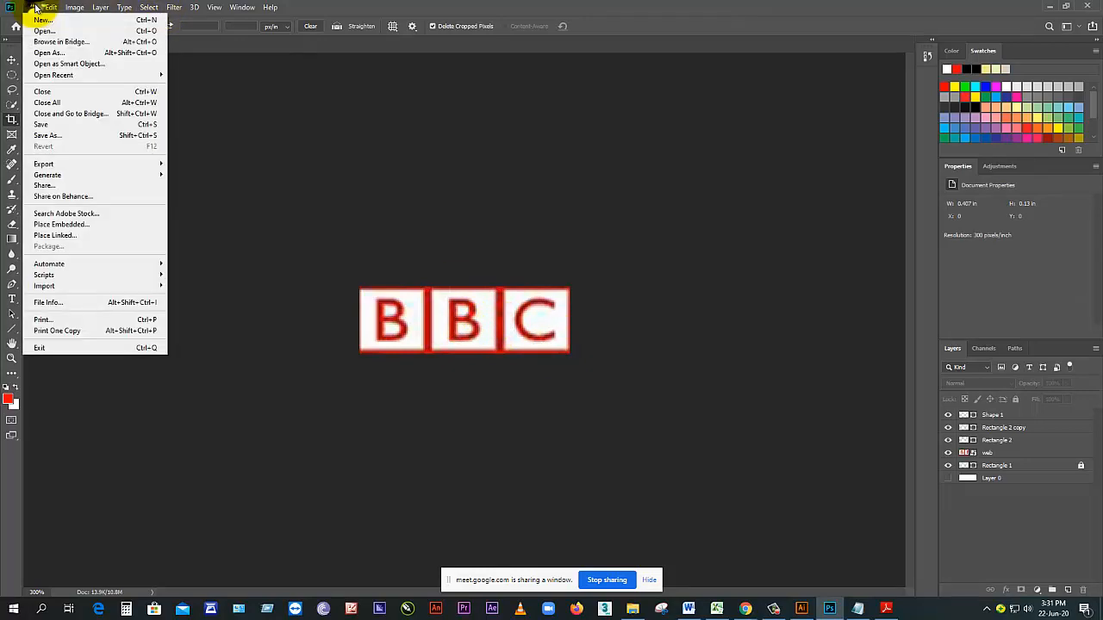
left_click(73, 137)
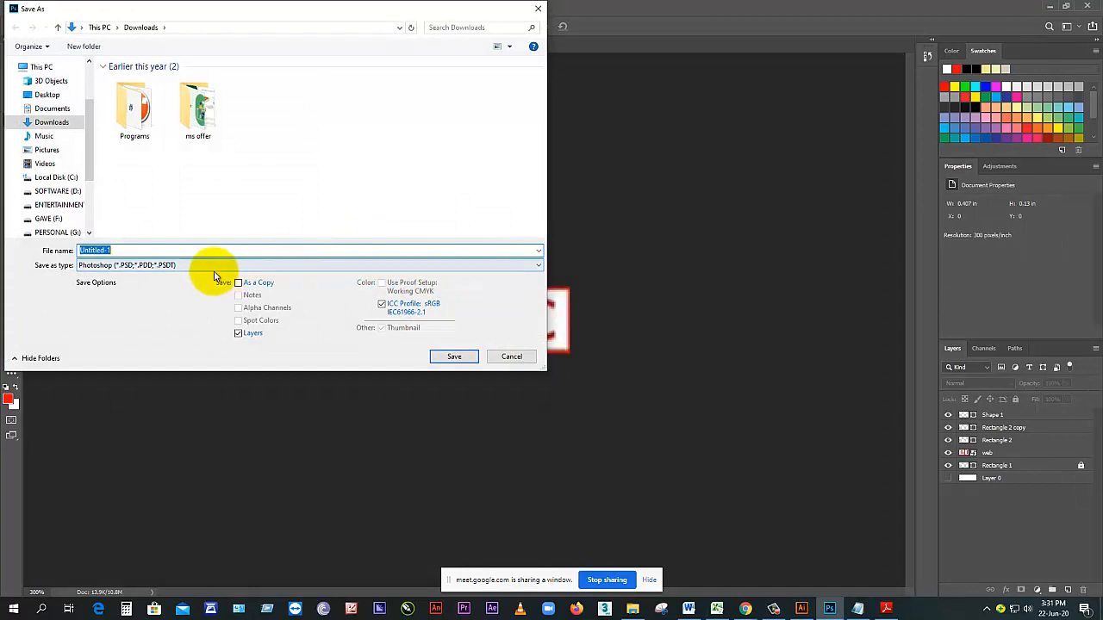
left_click(214, 267)
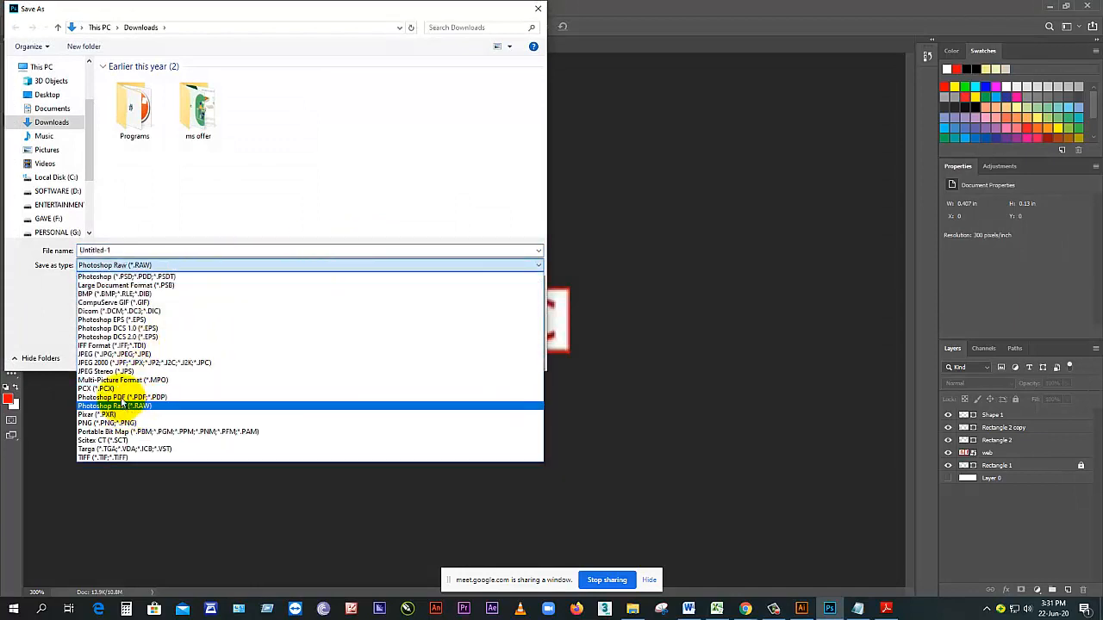
left_click(97, 354)
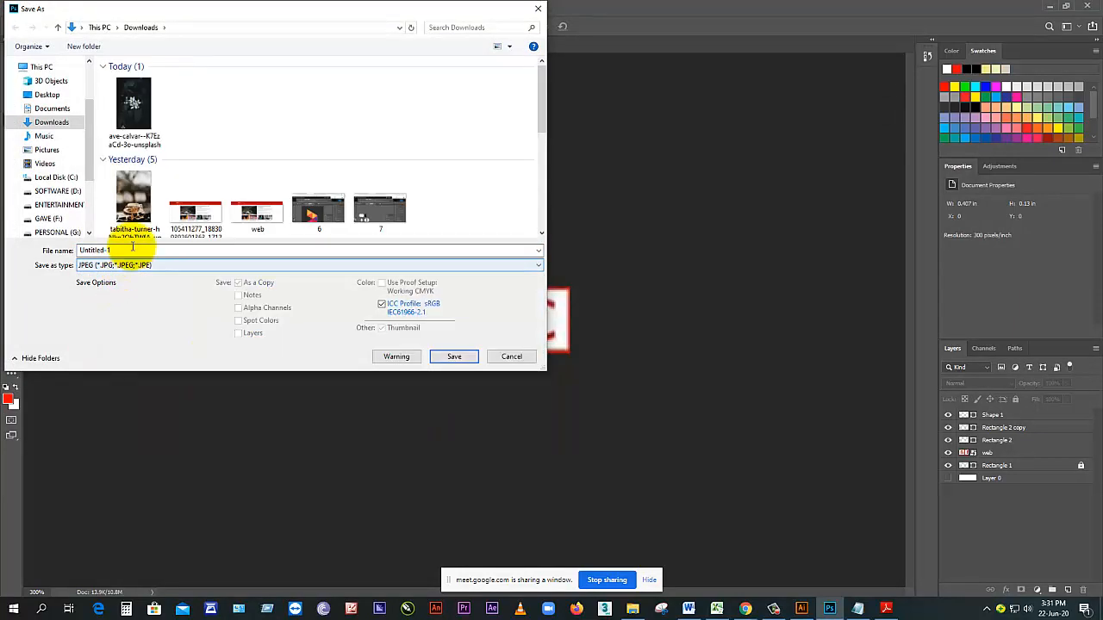
double_click(131, 249)
type("bhc")
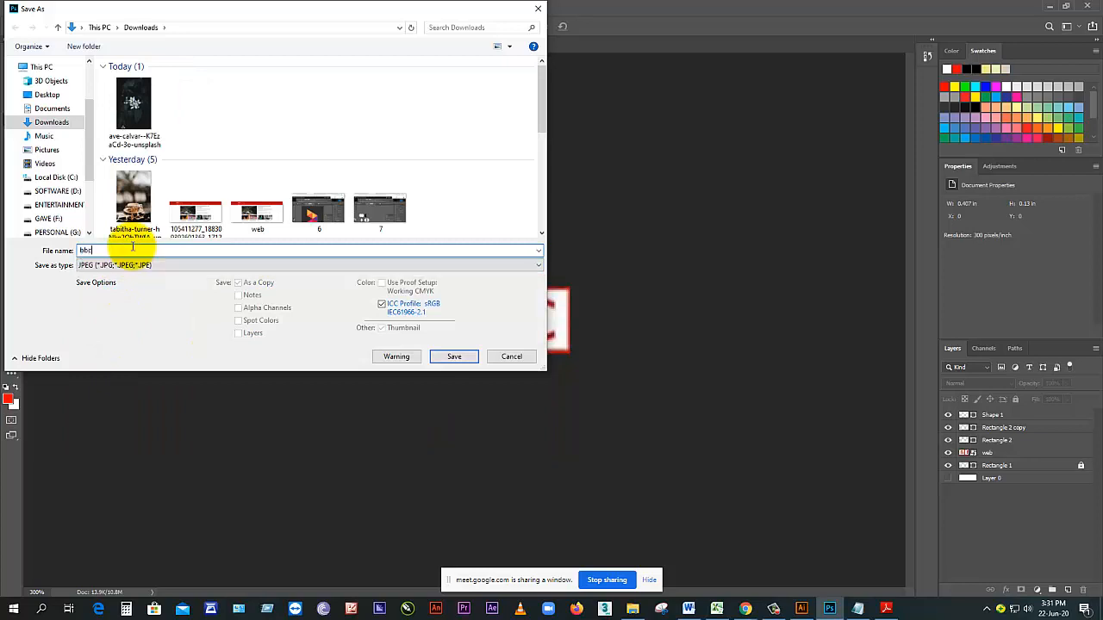
left_click(452, 355)
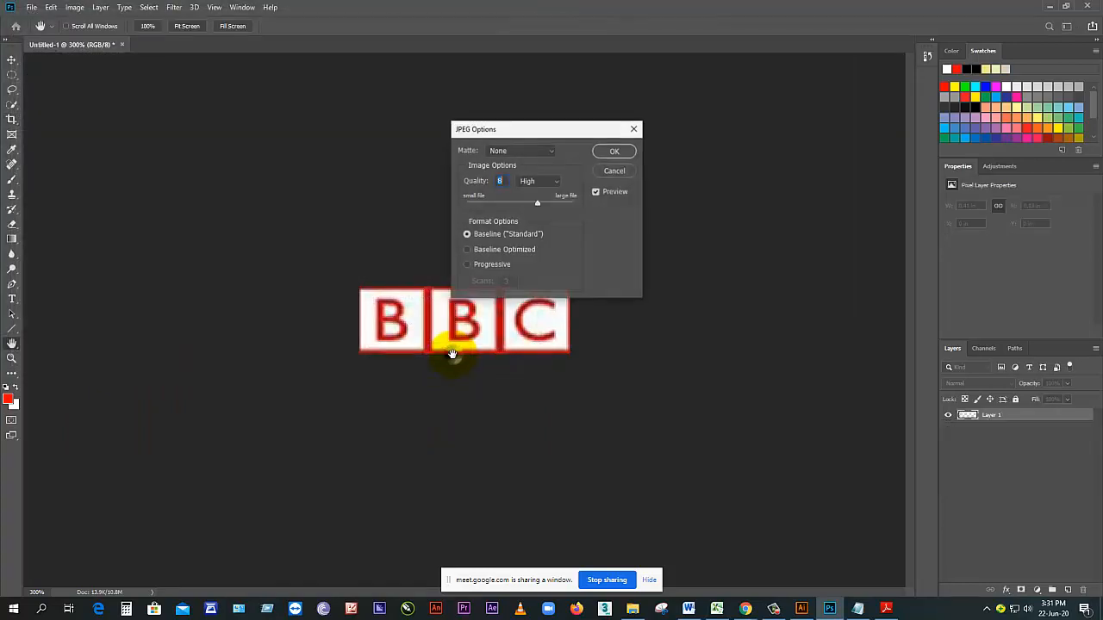
left_click(610, 152)
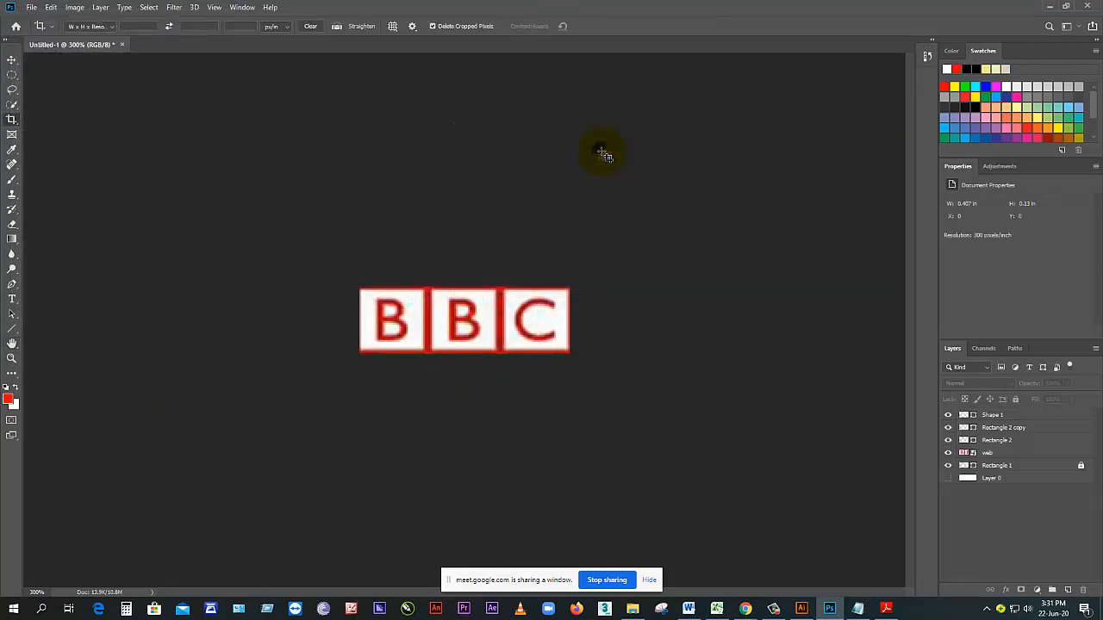
Step: Check the saved bbc image in the Downloads folder in File Explorer and return to Photoshop
left_click(633, 608)
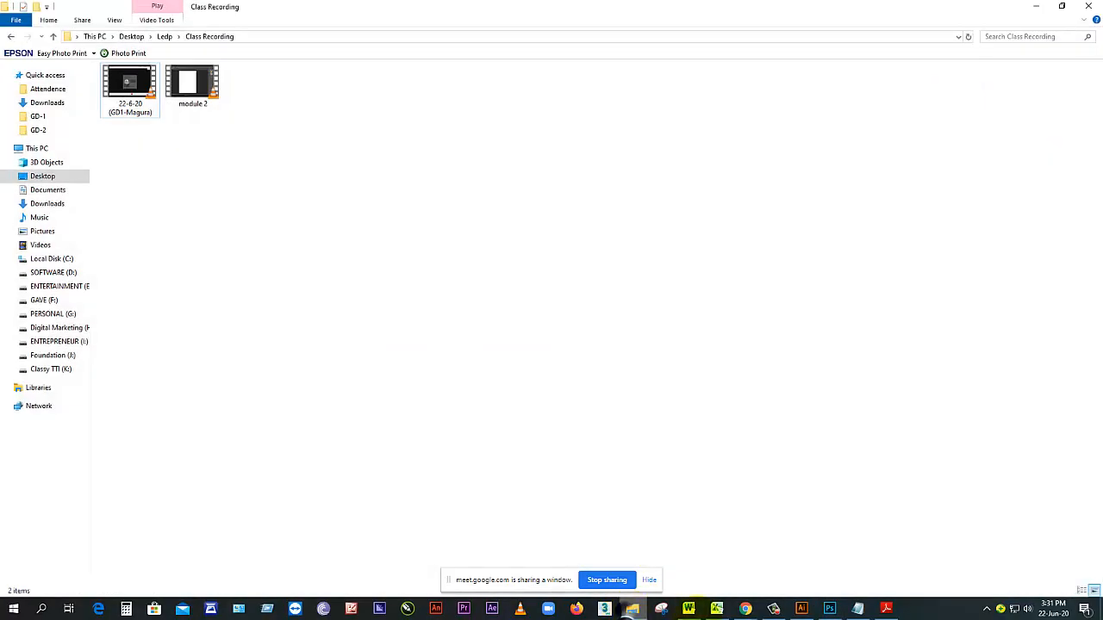
left_click(50, 104)
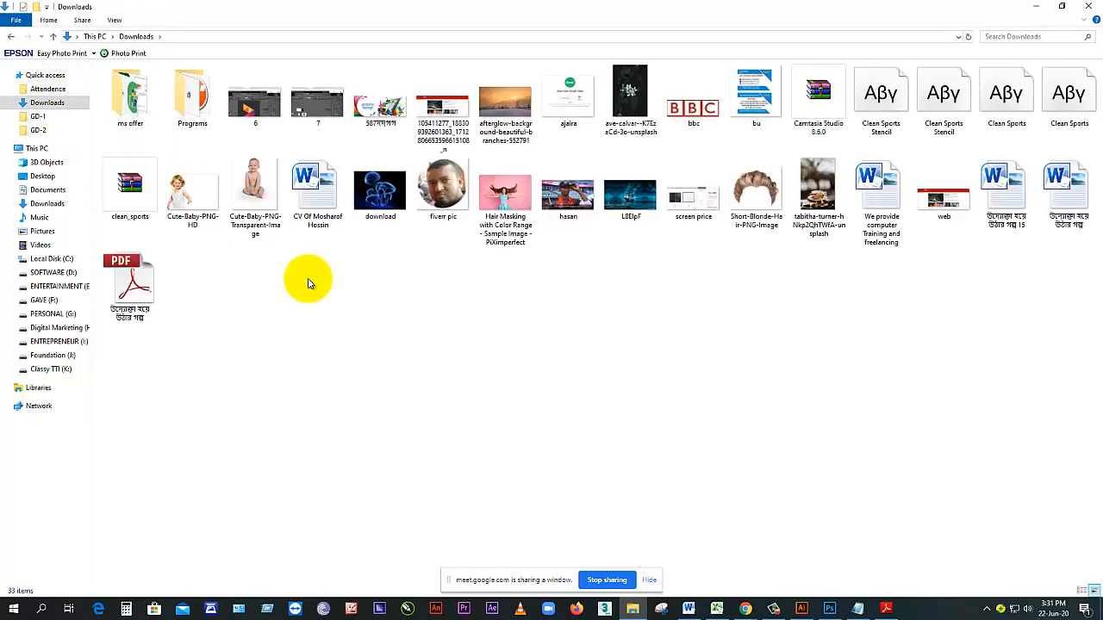
left_click(708, 102)
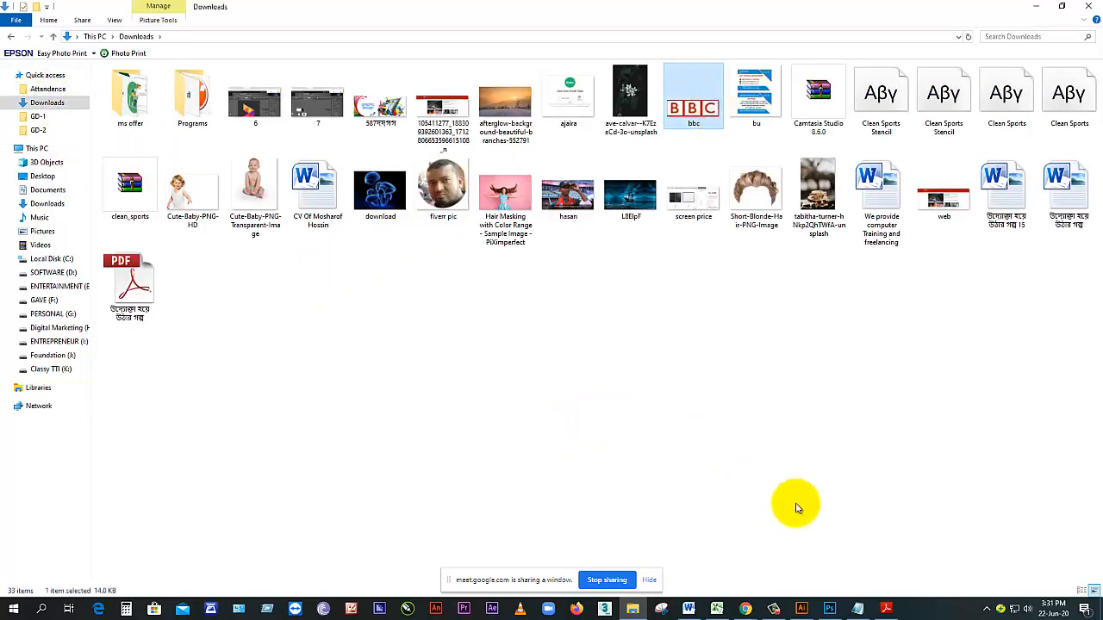
left_click(829, 608)
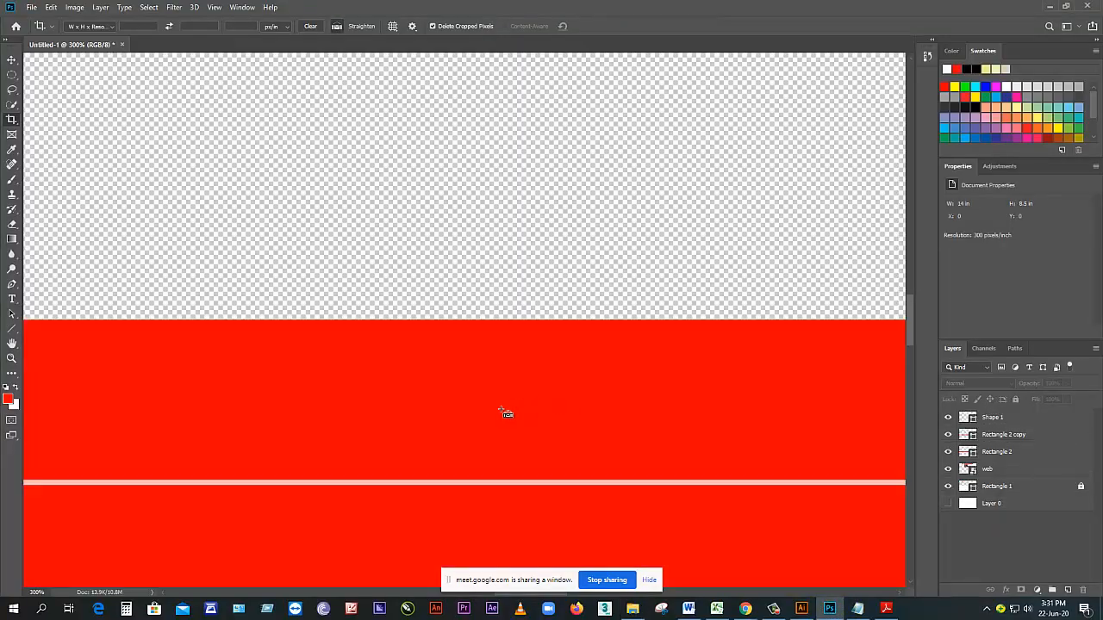
left_click(446, 400, "alt")
left_click(446, 400, "alt")
left_click(446, 400, "alt")
left_click(447, 399, "alt")
left_click(447, 400, "alt")
left_click(446, 399, "alt")
left_click(446, 400, "alt")
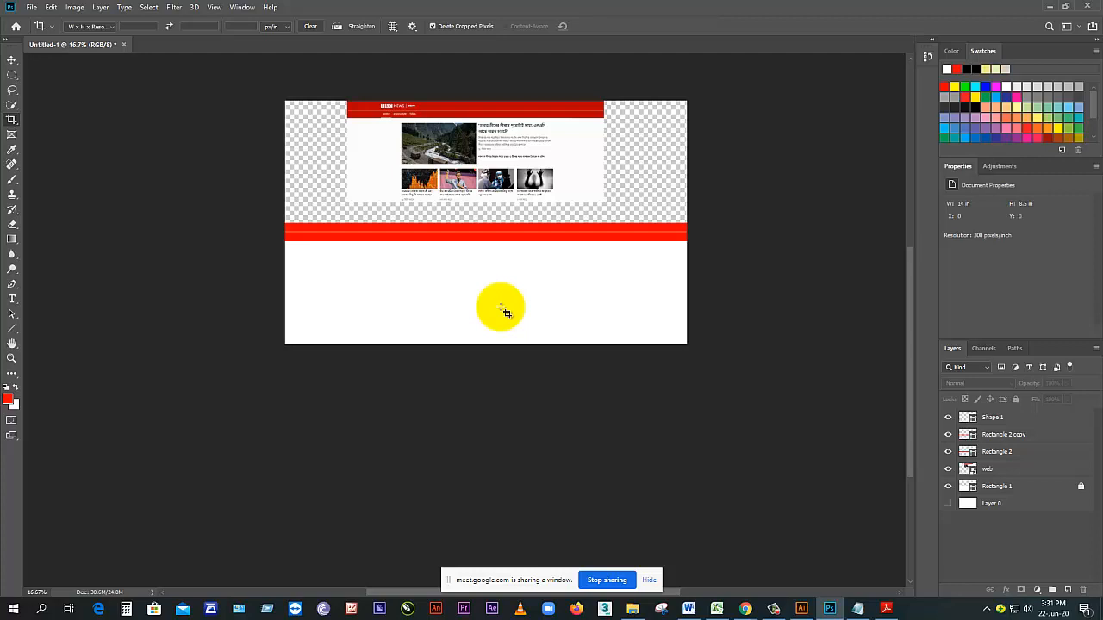
key("ctrl+s")
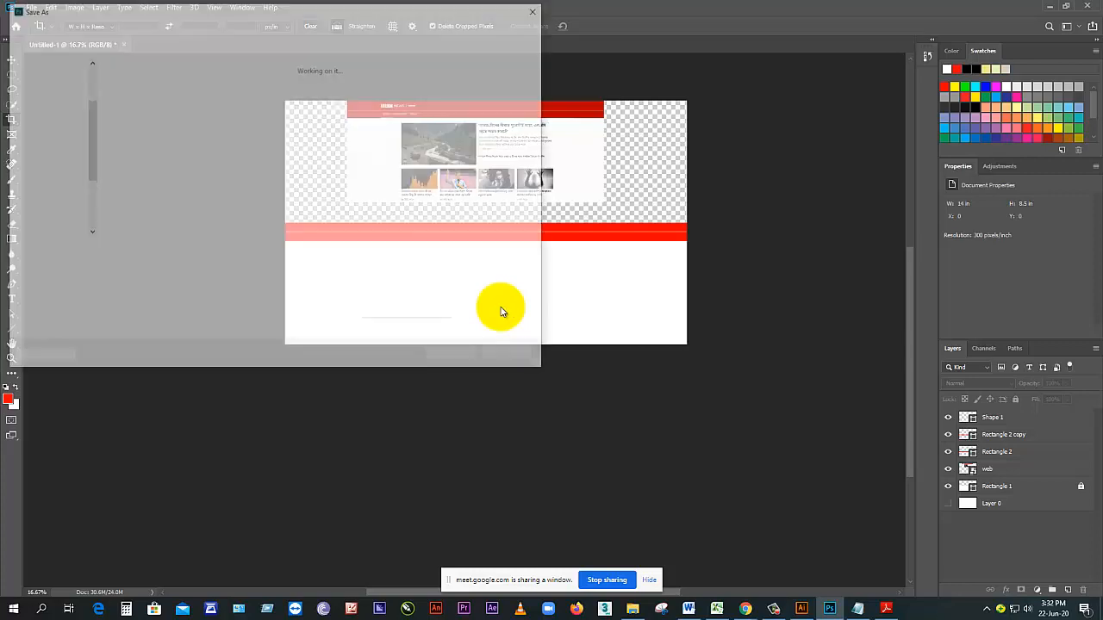
left_click(511, 356)
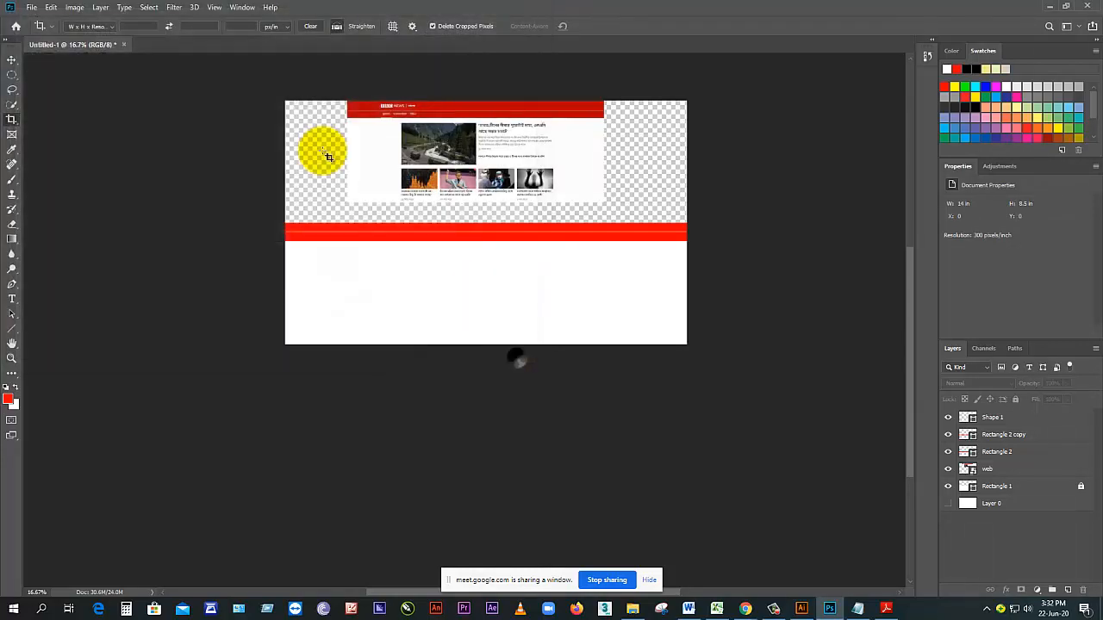
Step: Begin saving the document under a new name and create a folder named Project inside Downloads
left_click(32, 8)
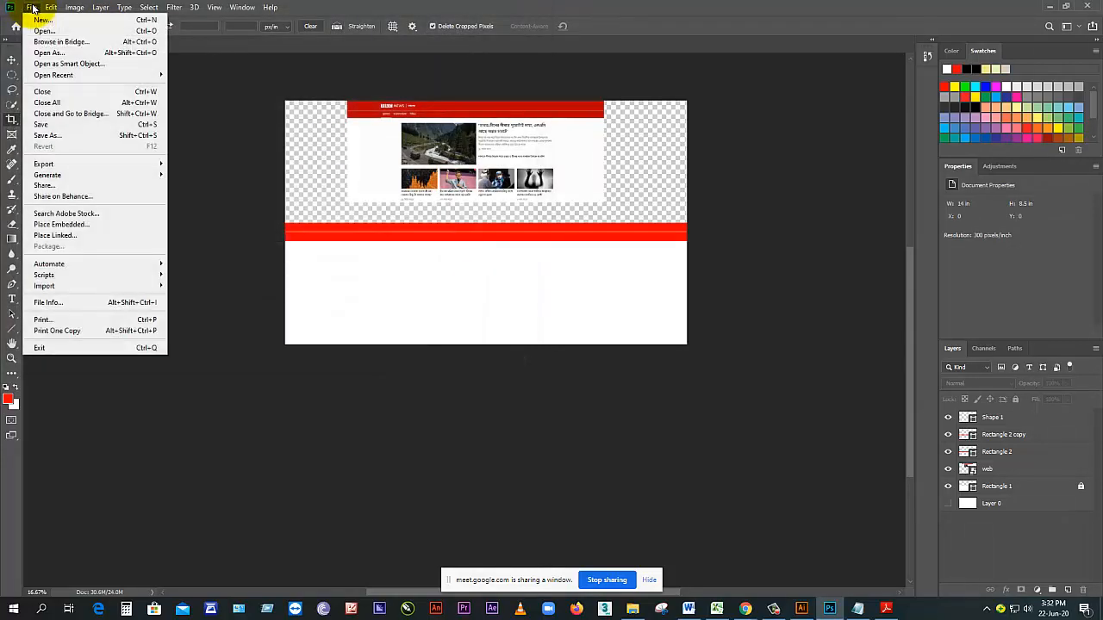
left_click(58, 128)
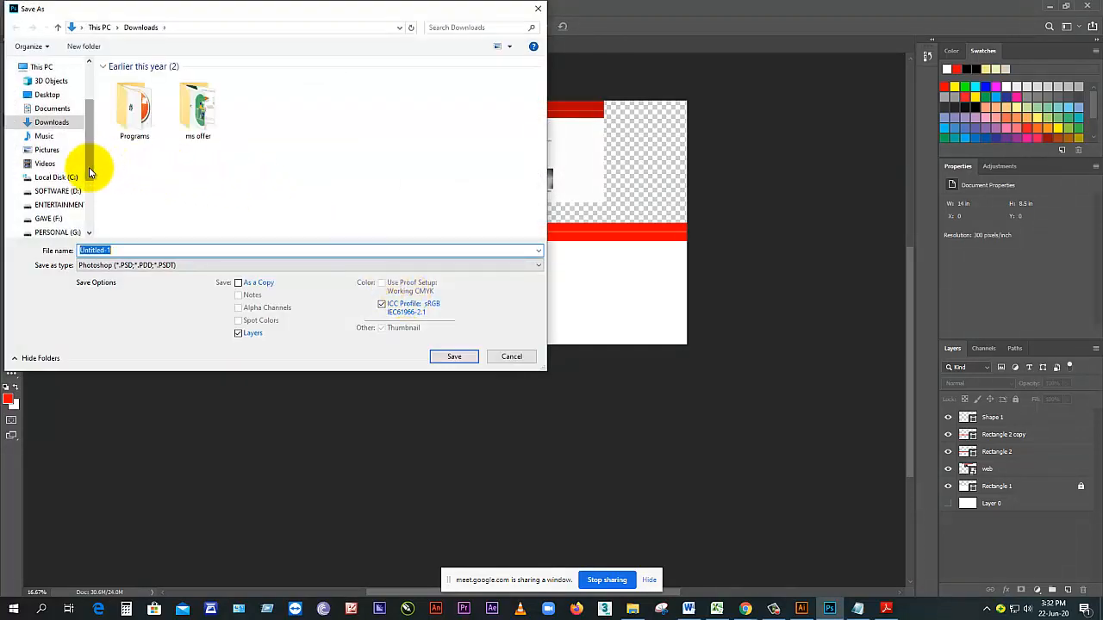
left_click_drag(87, 167, 95, 115)
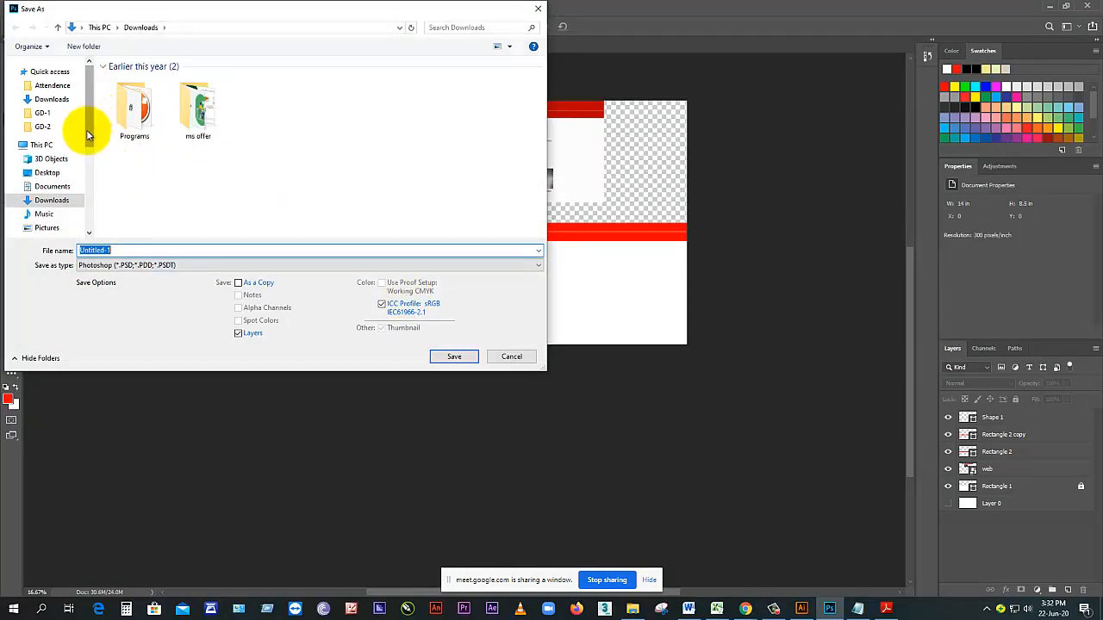
left_click(68, 203)
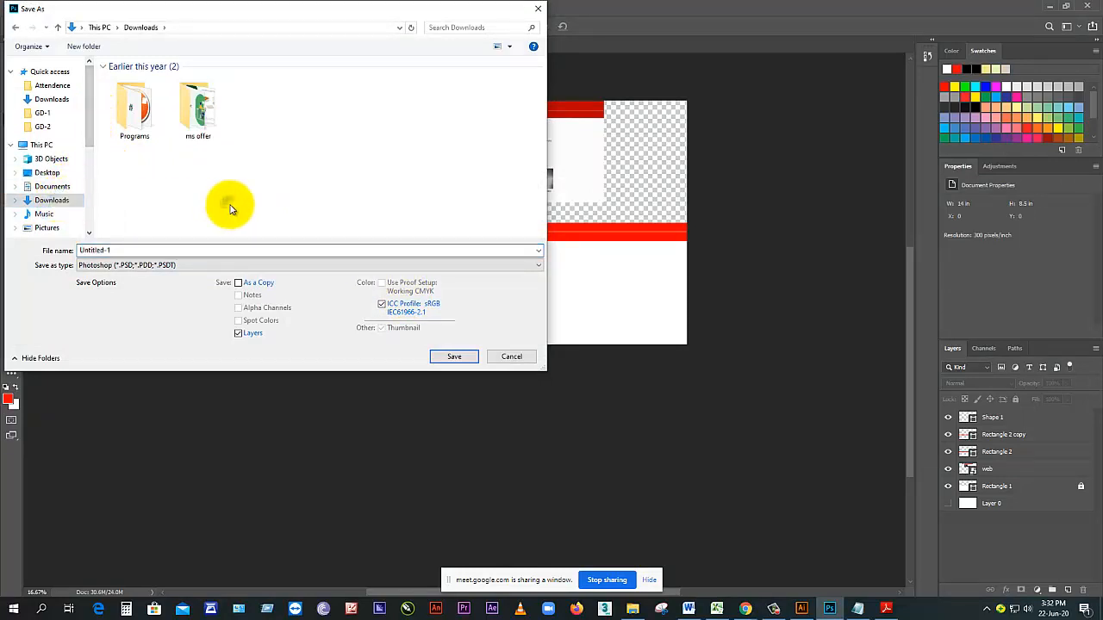
key("ctrl+shift+n")
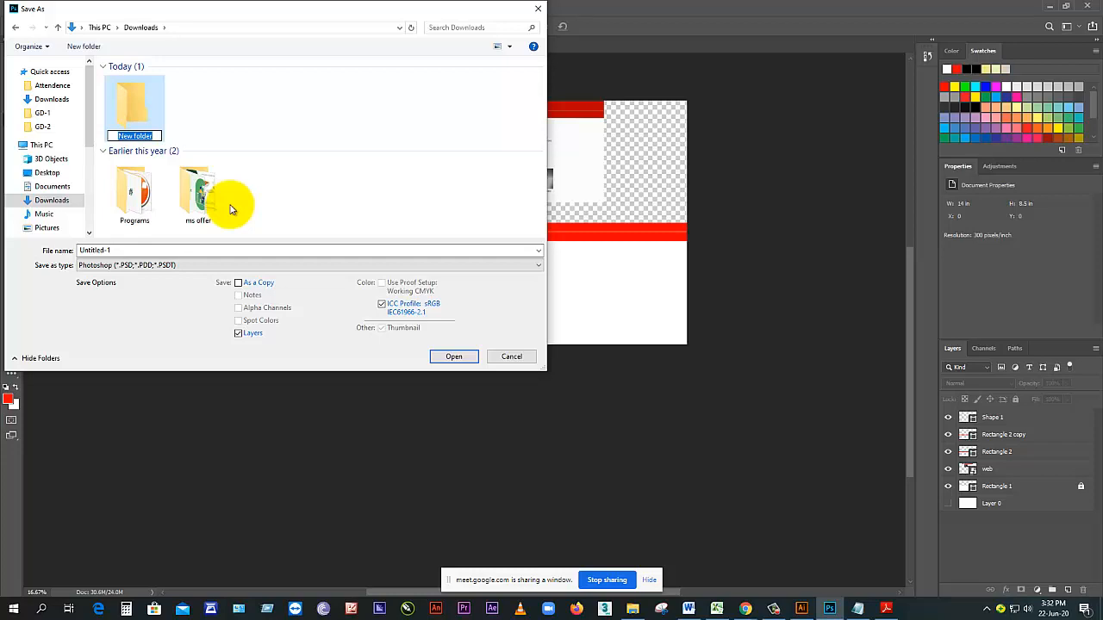
type("Project")
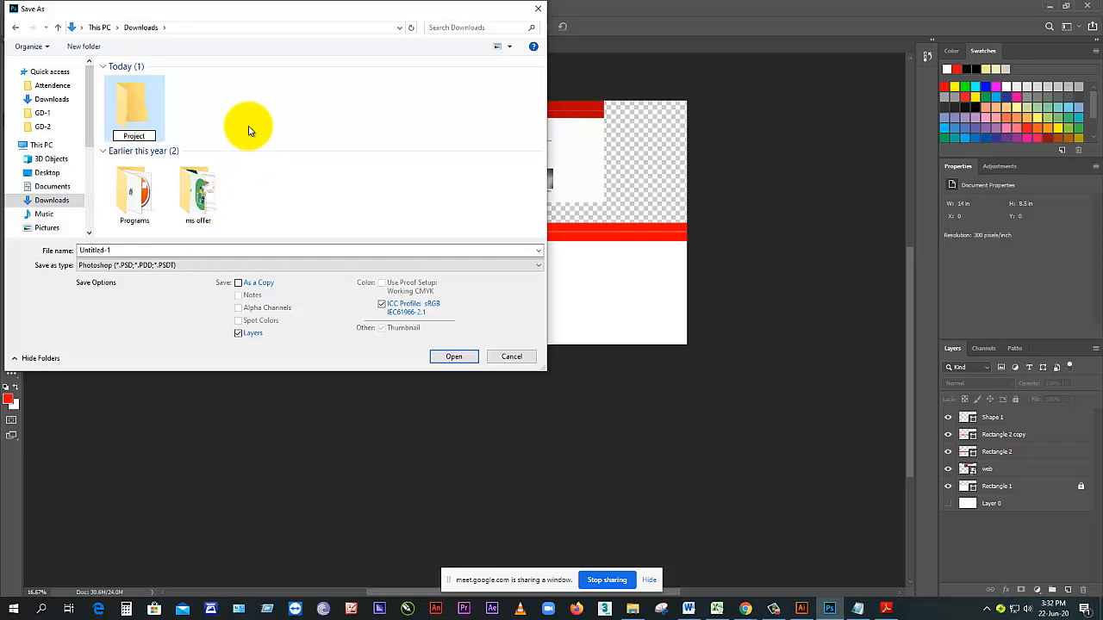
Step: Save the document as bbc web in Photoshop format inside the Project folder with Maximize Compatibility on, and activate the Move tool
double_click(118, 111)
left_click(156, 250)
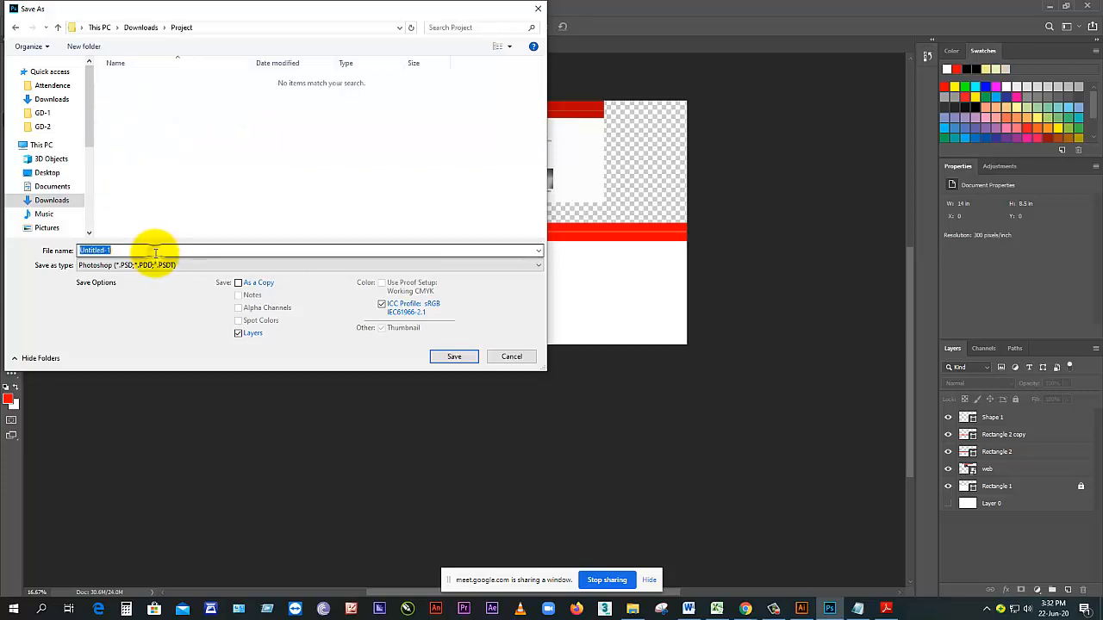
type("bbc web")
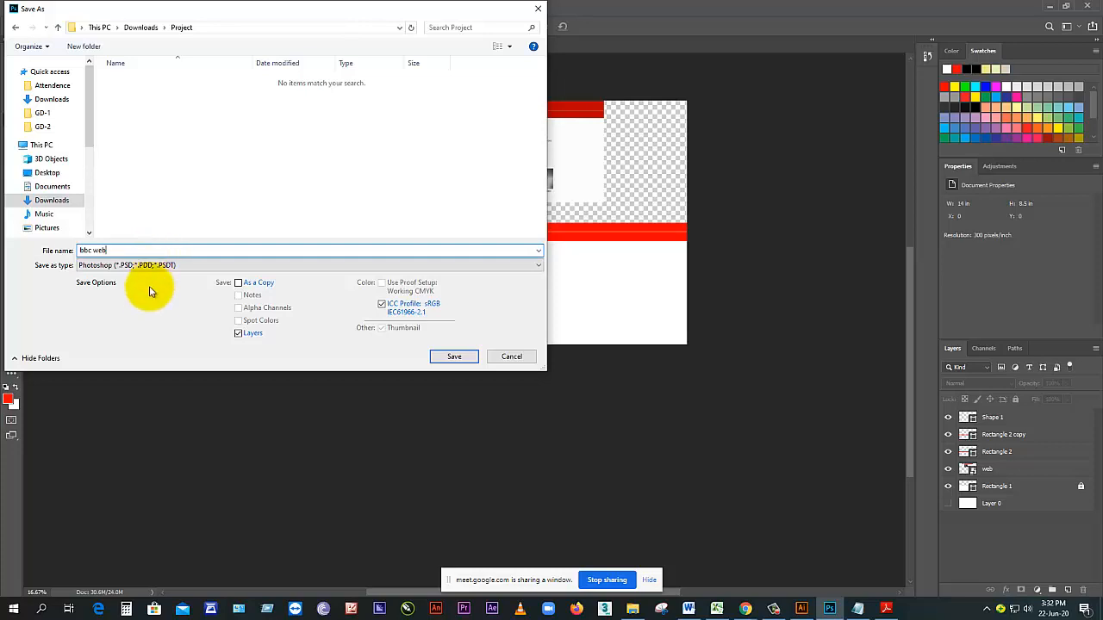
left_click(159, 274)
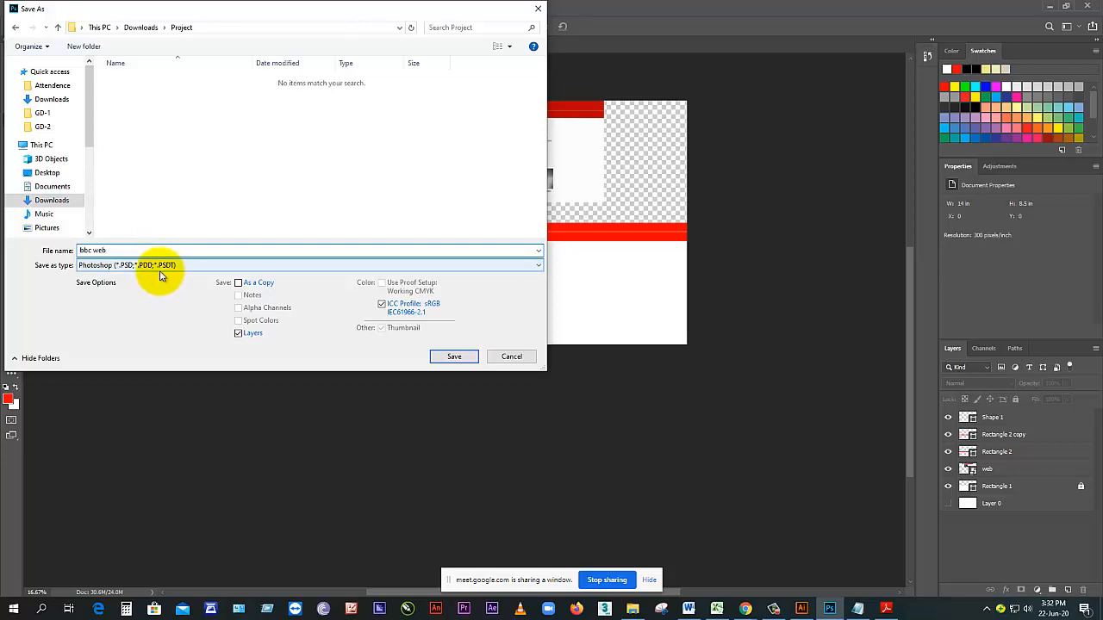
left_click(454, 356)
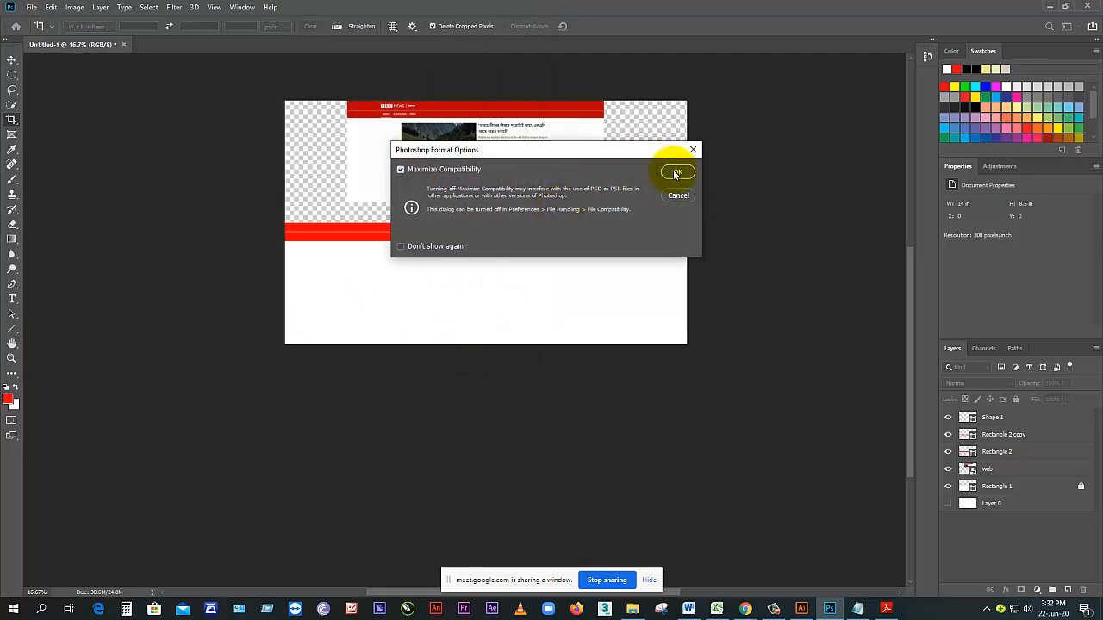
left_click(676, 173)
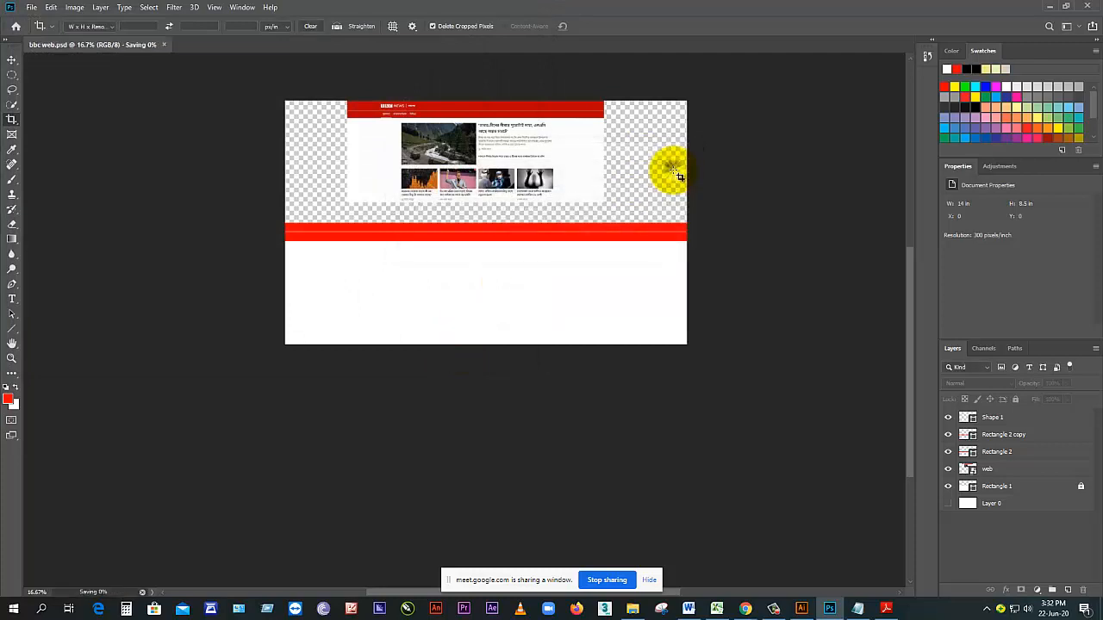
left_click(12, 59)
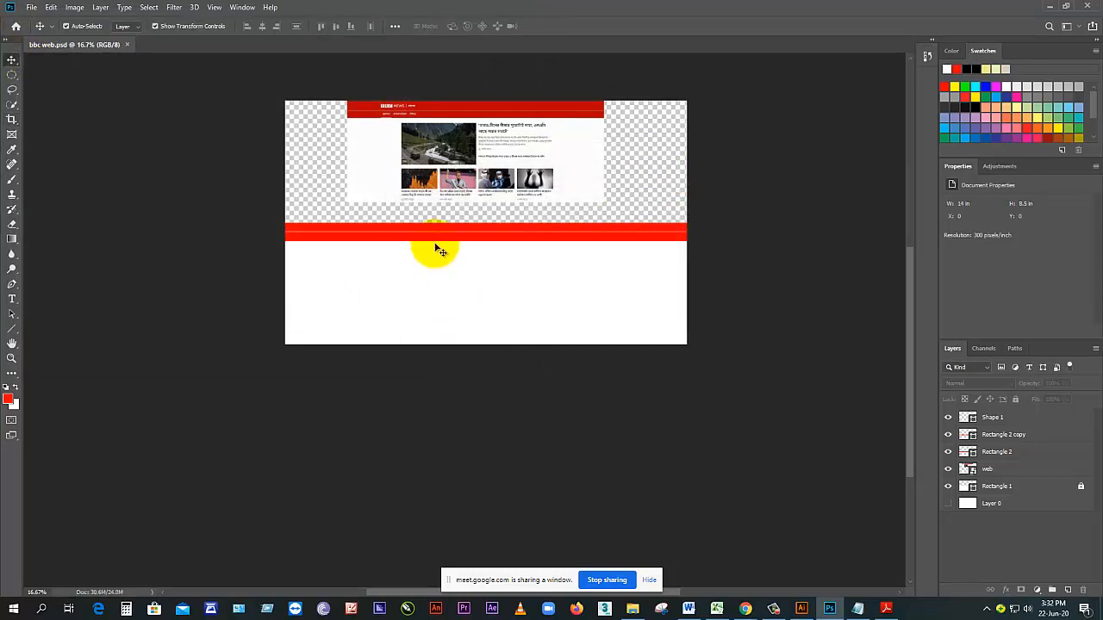
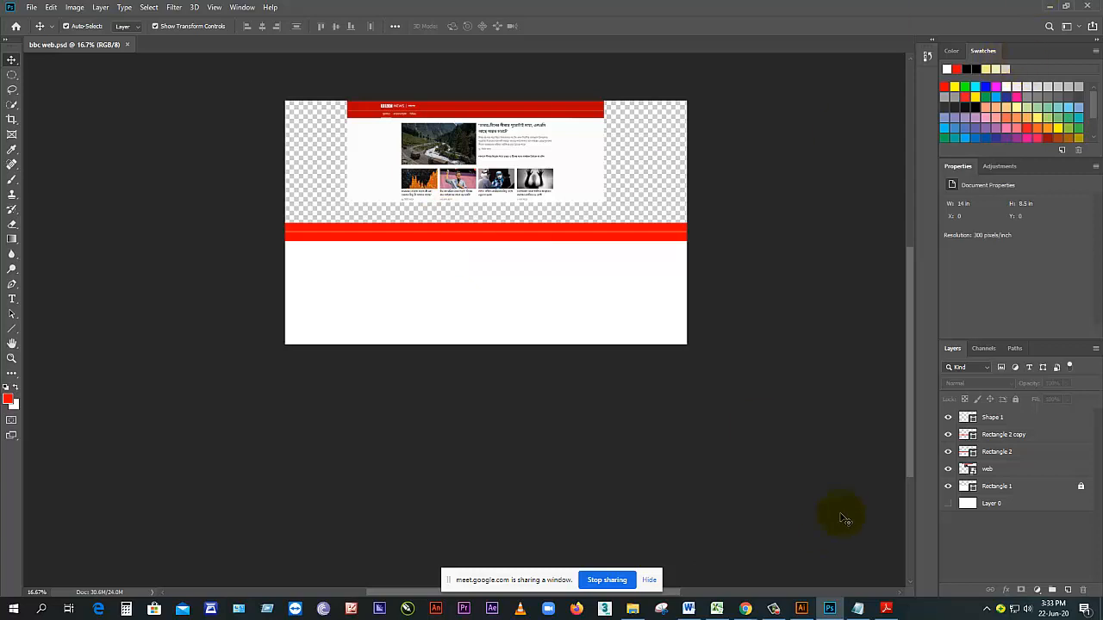
Step: Hide the screen-sharing notice, switch to Chrome and search Google for font identifier in a new tab
left_click(646, 580)
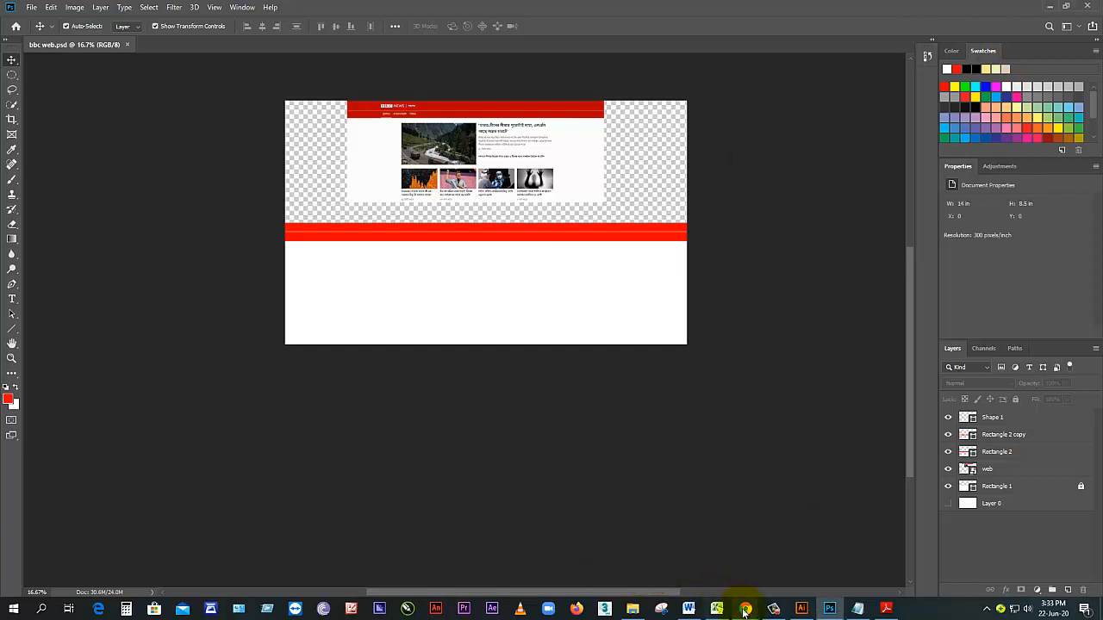
mouse_move(745, 612)
left_click(689, 567)
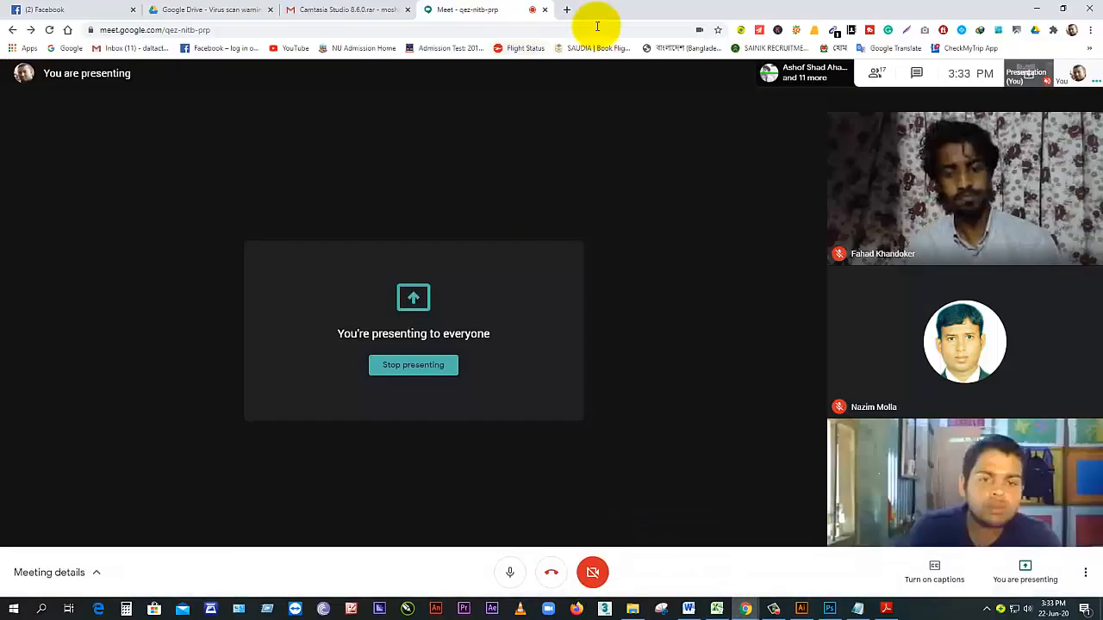
left_click(567, 10)
left_click(513, 31)
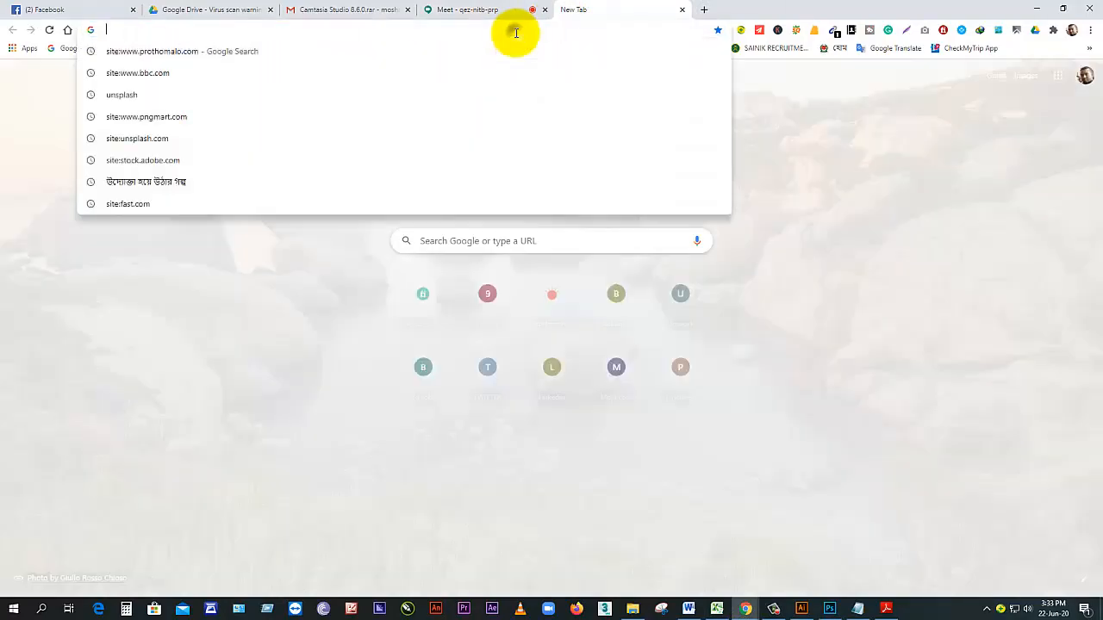
type("font")
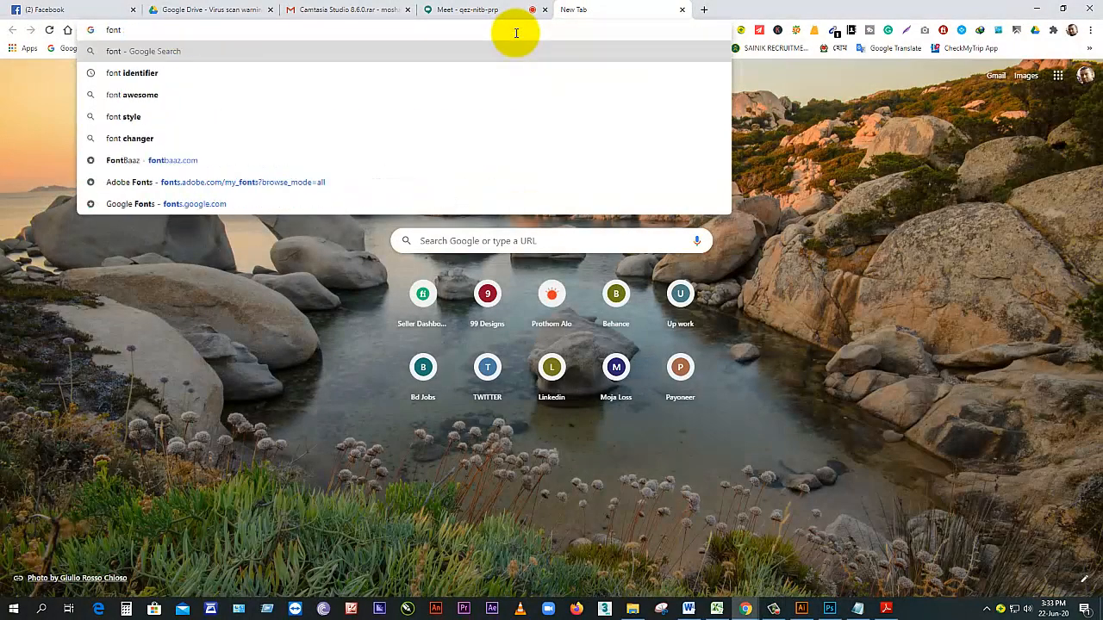
key("Down")
key("Return")
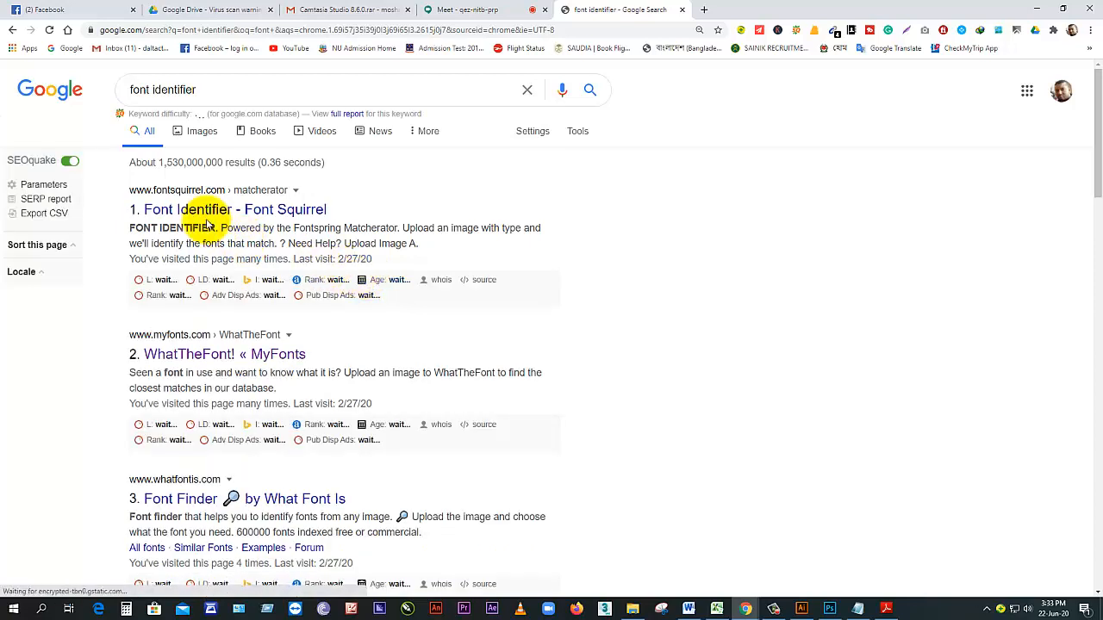
Step: View the Font Squirrel identifier from the search results, and open the WhatTheFont page on MyFonts instead
left_click(204, 215)
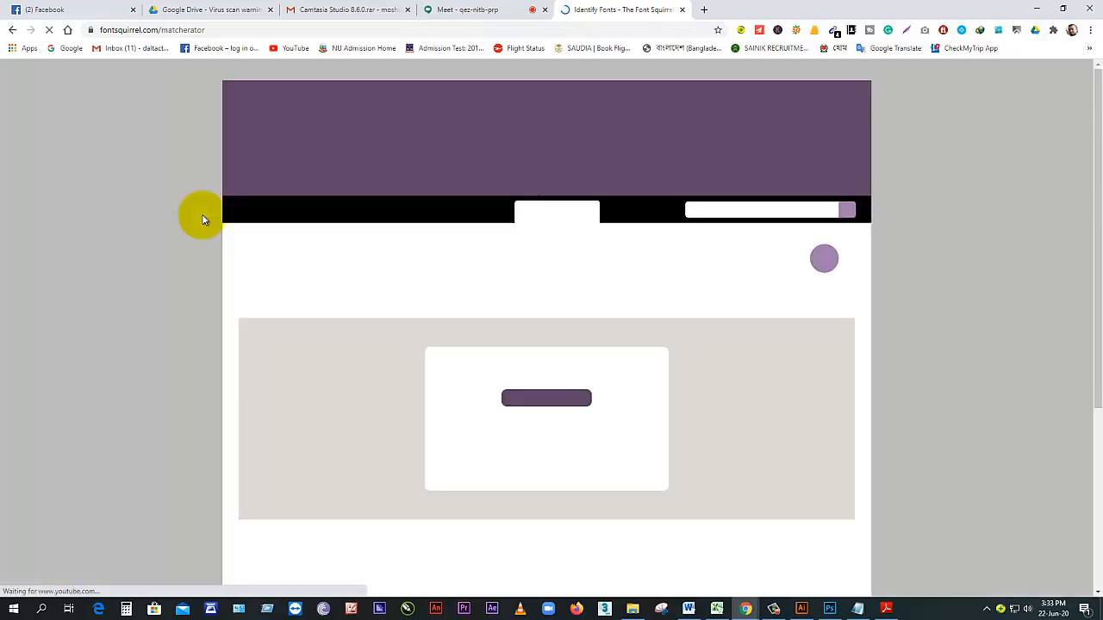
left_click(13, 31)
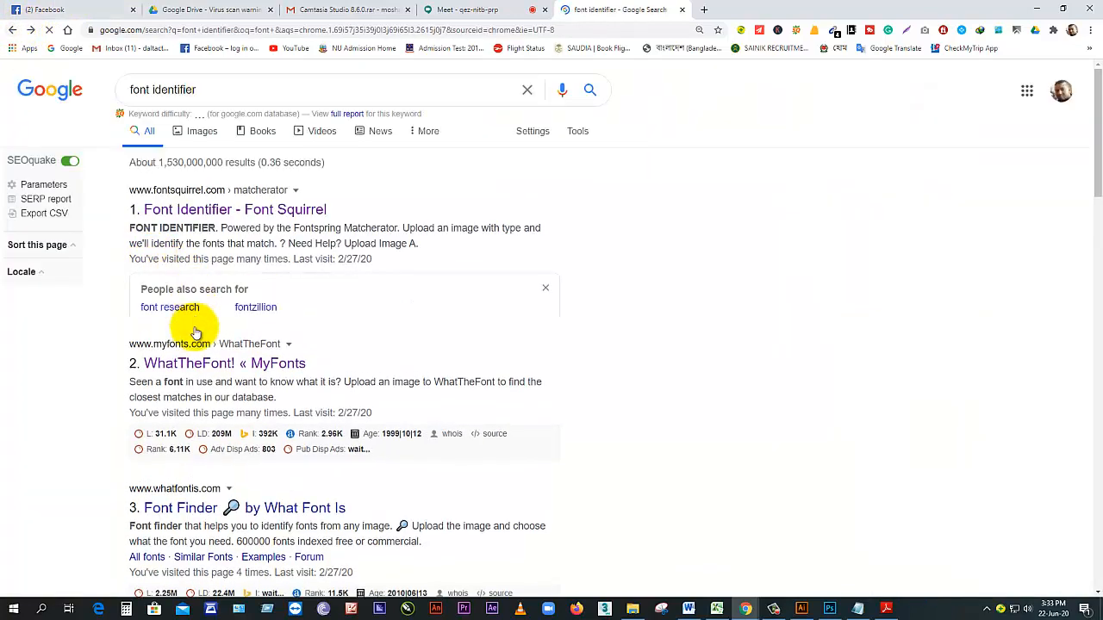
left_click(211, 441)
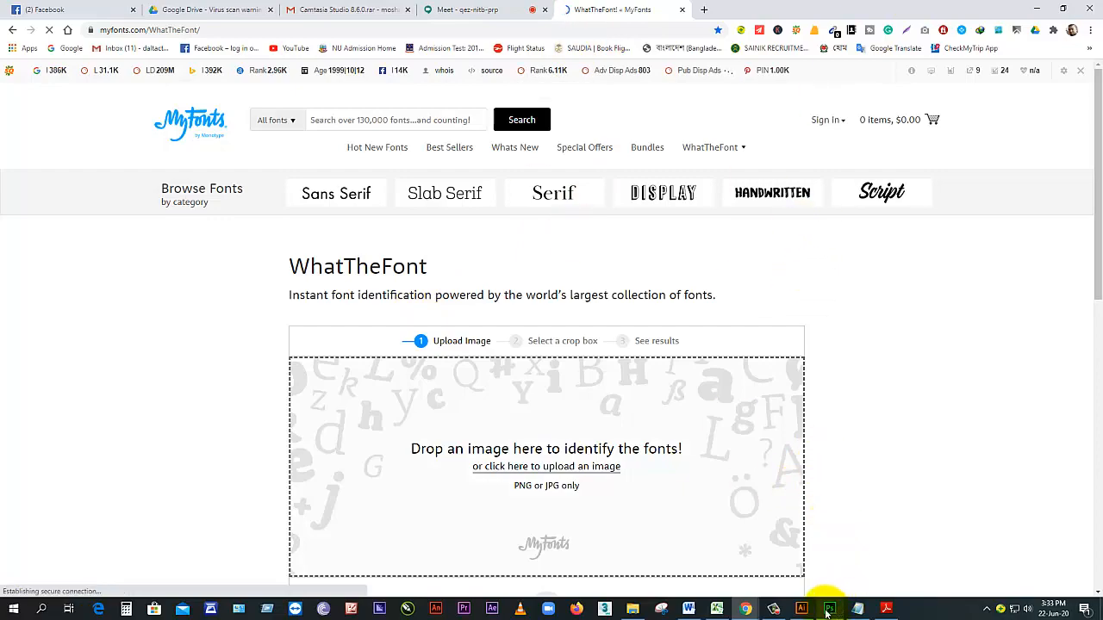
Step: Return to the Google Meet call in Chrome and stop presenting the shared window
mouse_move(746, 606)
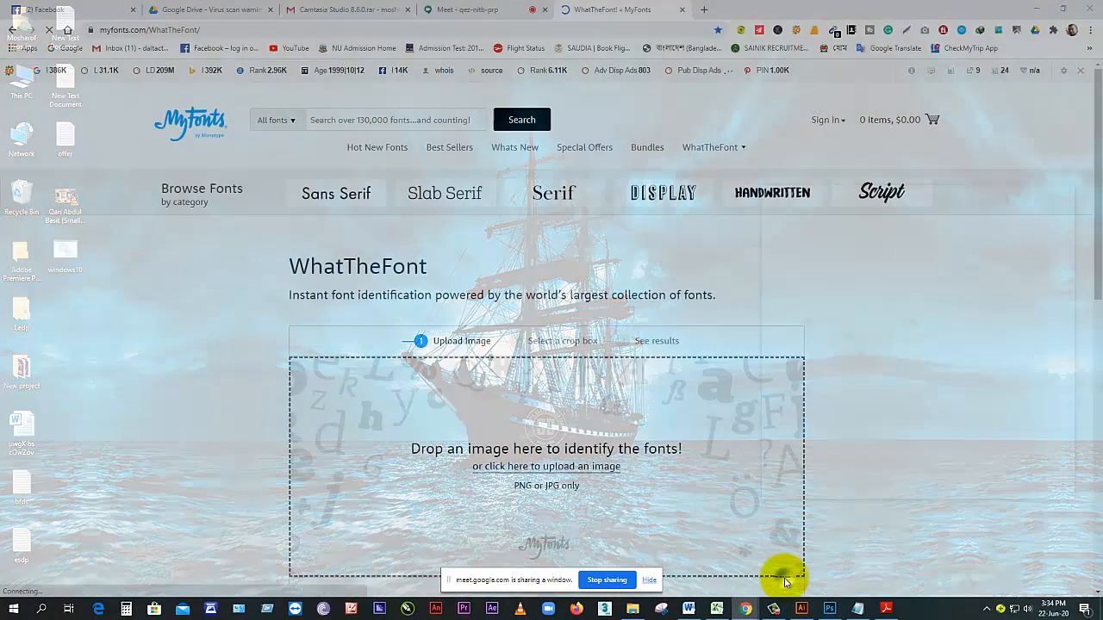
left_click(784, 577)
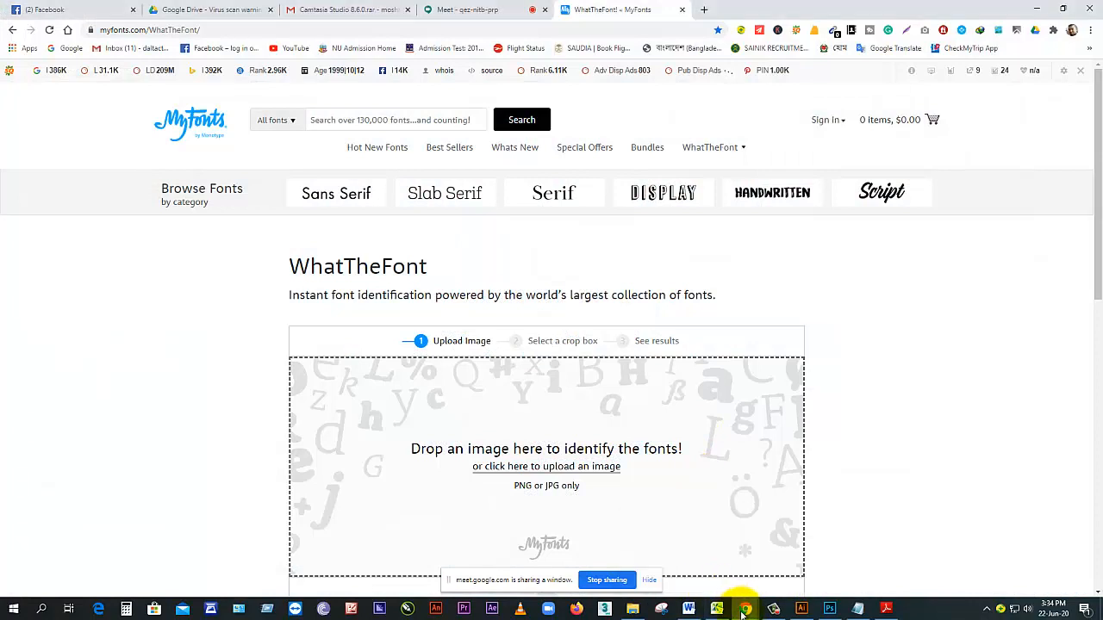
left_click(496, 9)
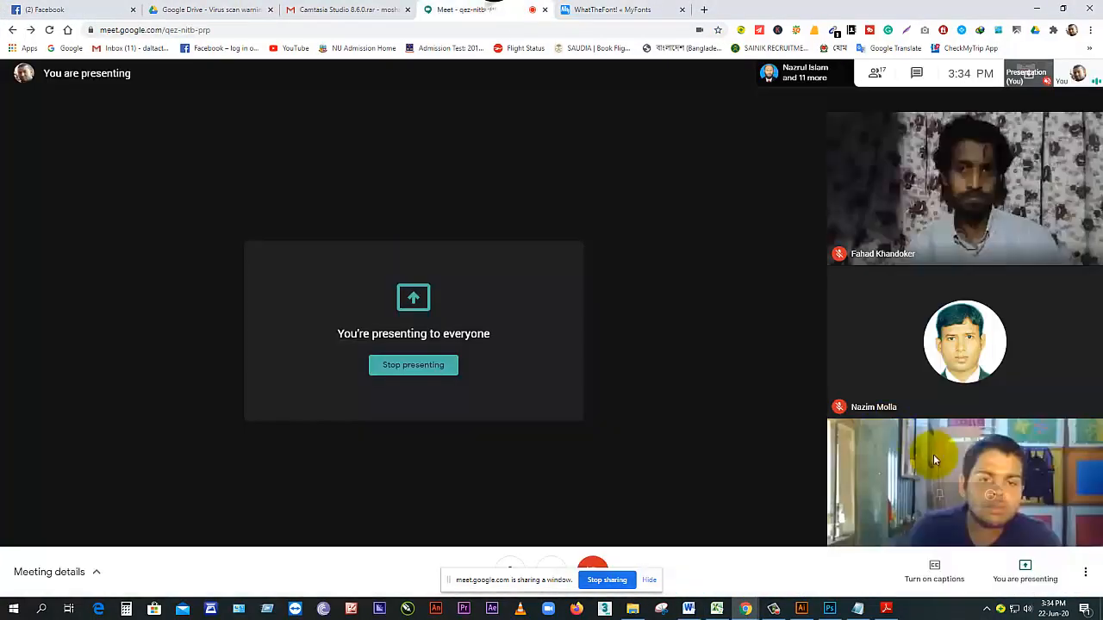
left_click(1025, 572)
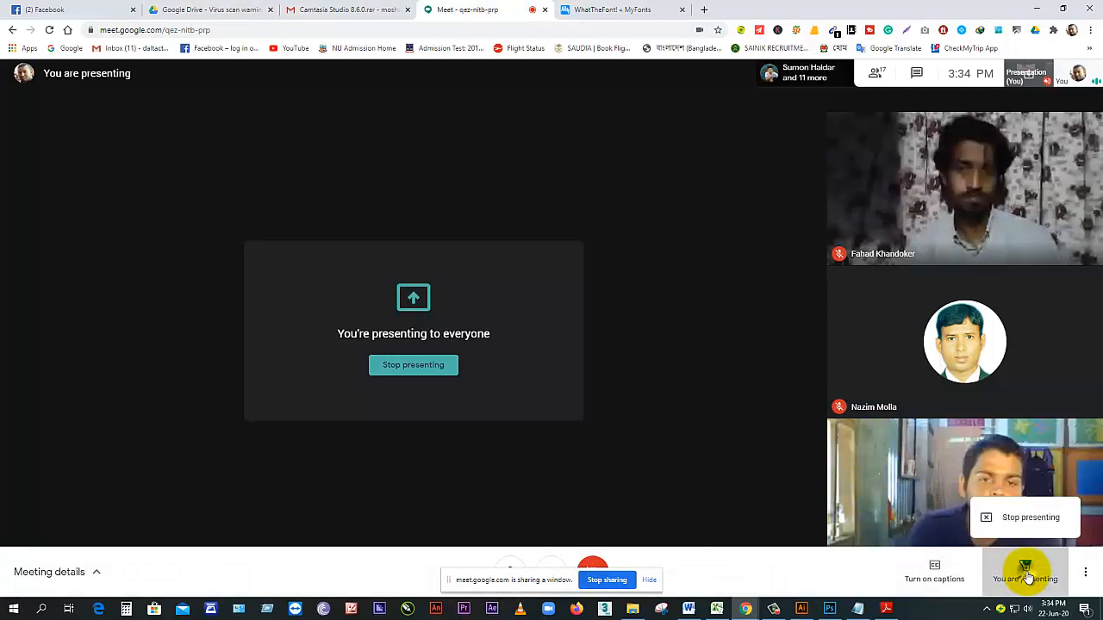
left_click(1025, 517)
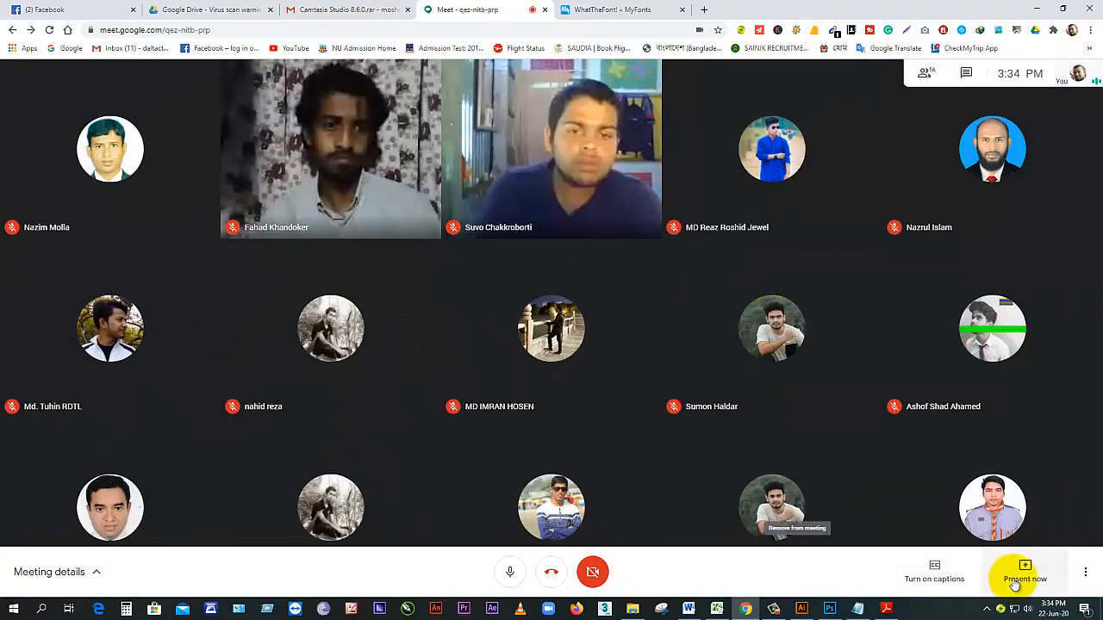
Step: Capture a snip of the Meet participant grid with the Snipping Tool
left_click(662, 609)
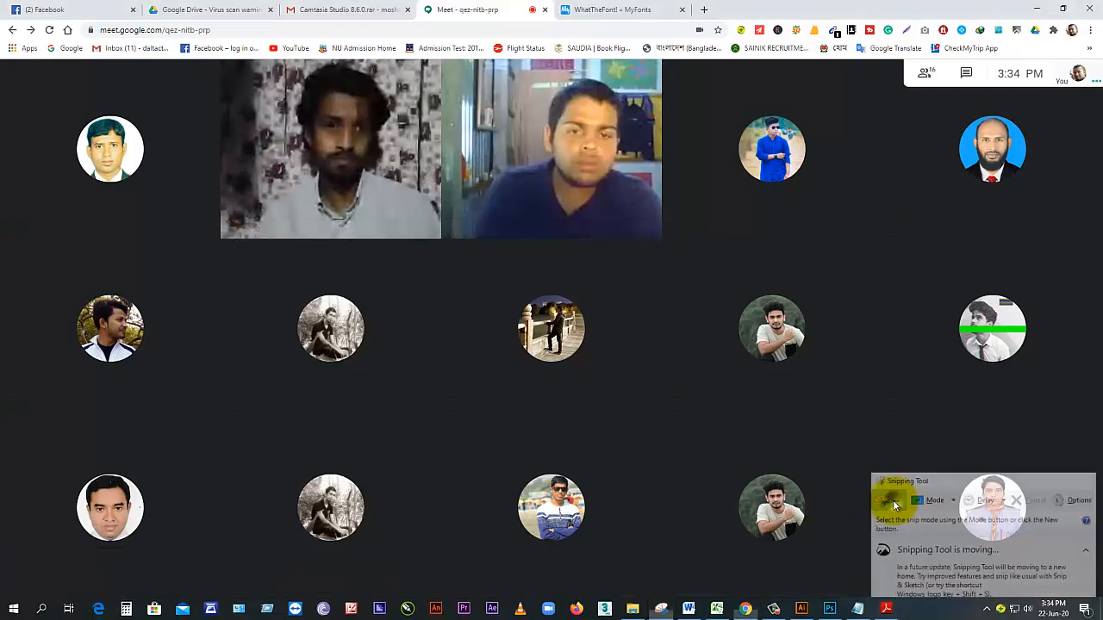
left_click(891, 499)
left_click_drag(3, 60, 1094, 589)
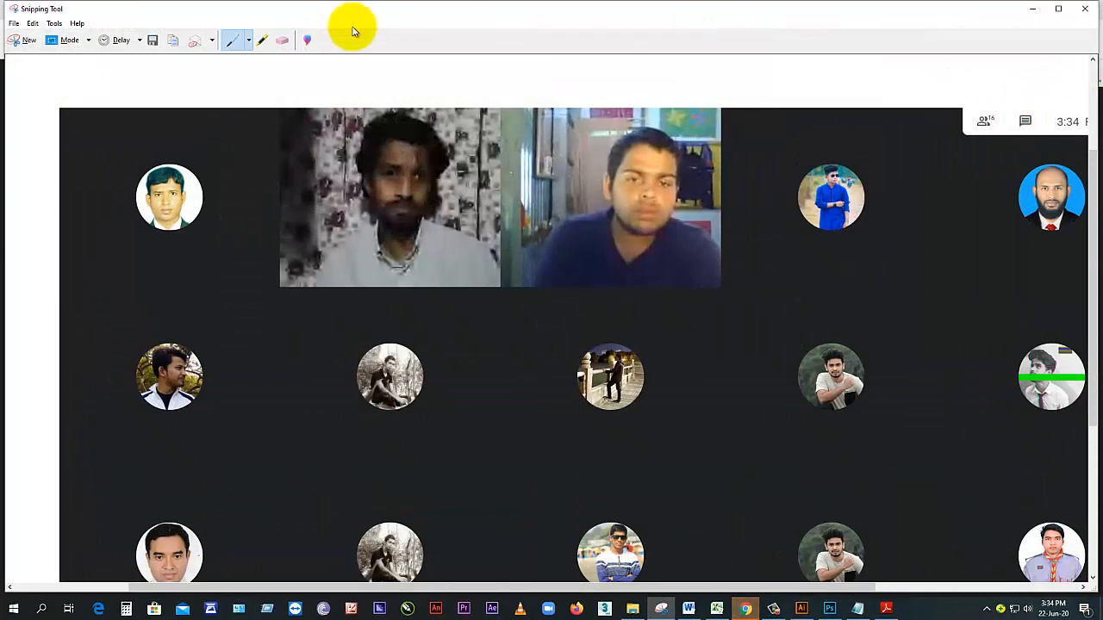
Step: Save the participant snip as a JPEG named 11 in the GD-2 folder and minimize the Snipping Tool
left_click(152, 41)
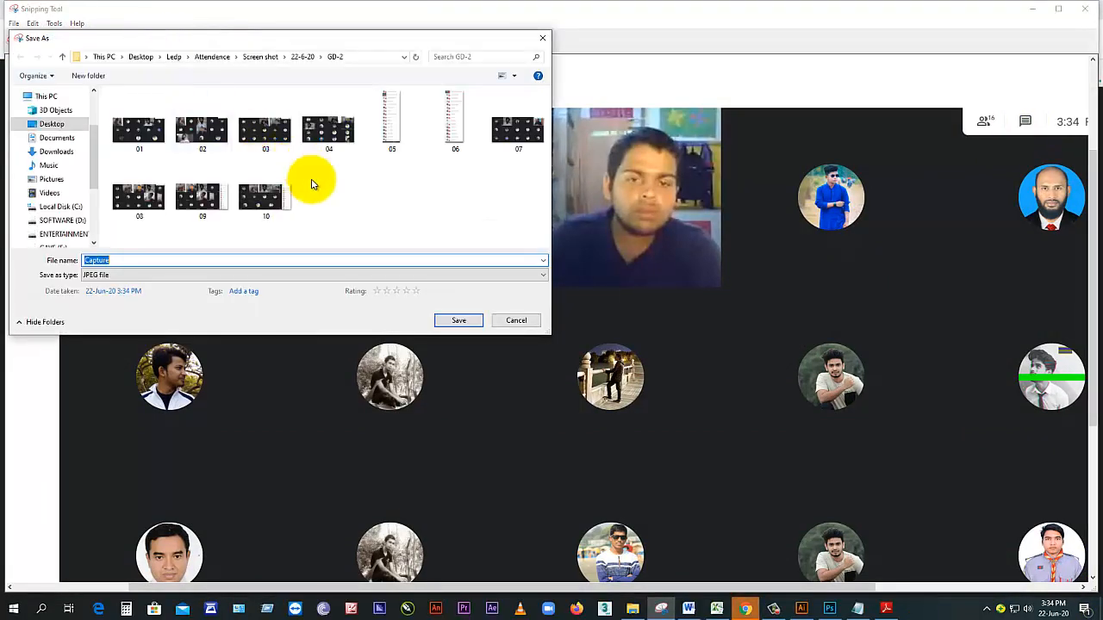
type("11")
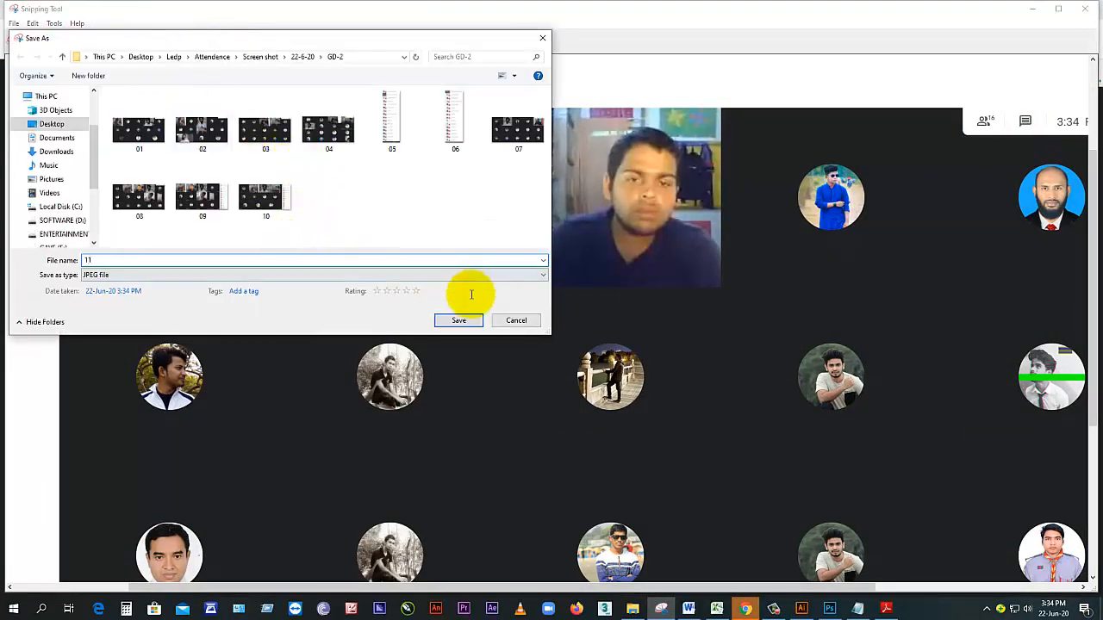
left_click(465, 322)
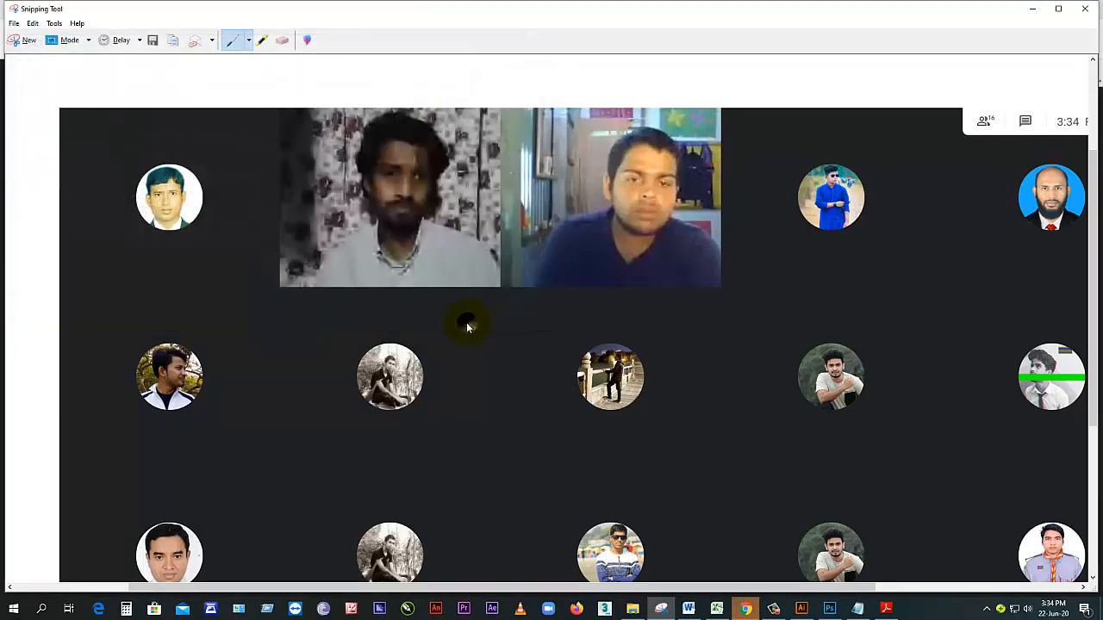
left_click(1038, 9)
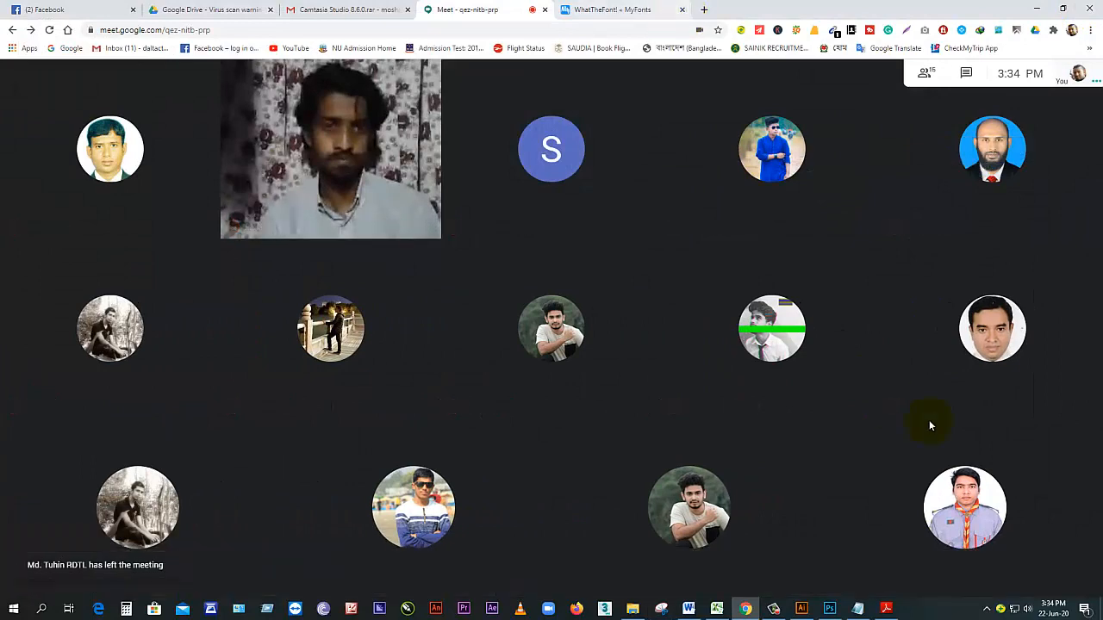
Step: Present the WhatTheFont Chrome tab in the Meet call and dismiss the MyFonts sign-up offer
left_click(1027, 577)
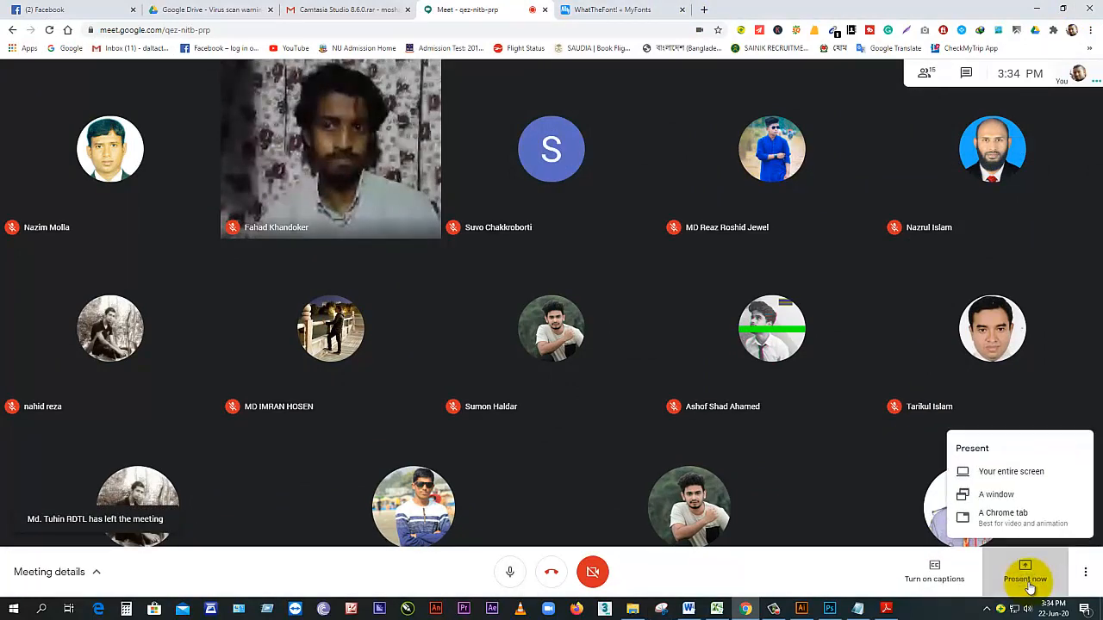
left_click(1008, 519)
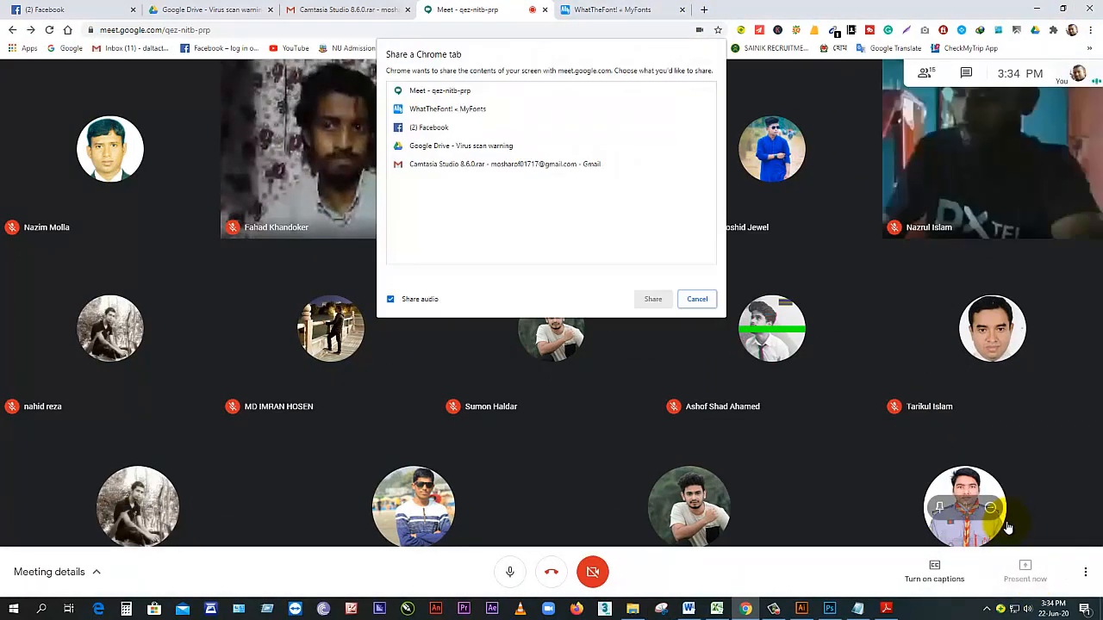
left_click(454, 109)
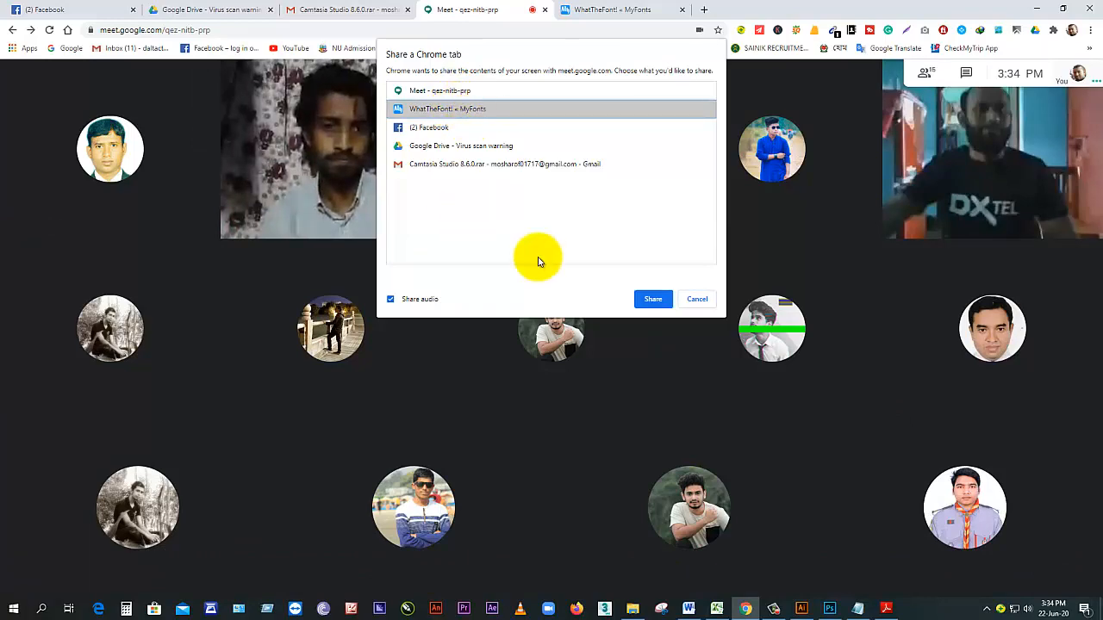
left_click(656, 299)
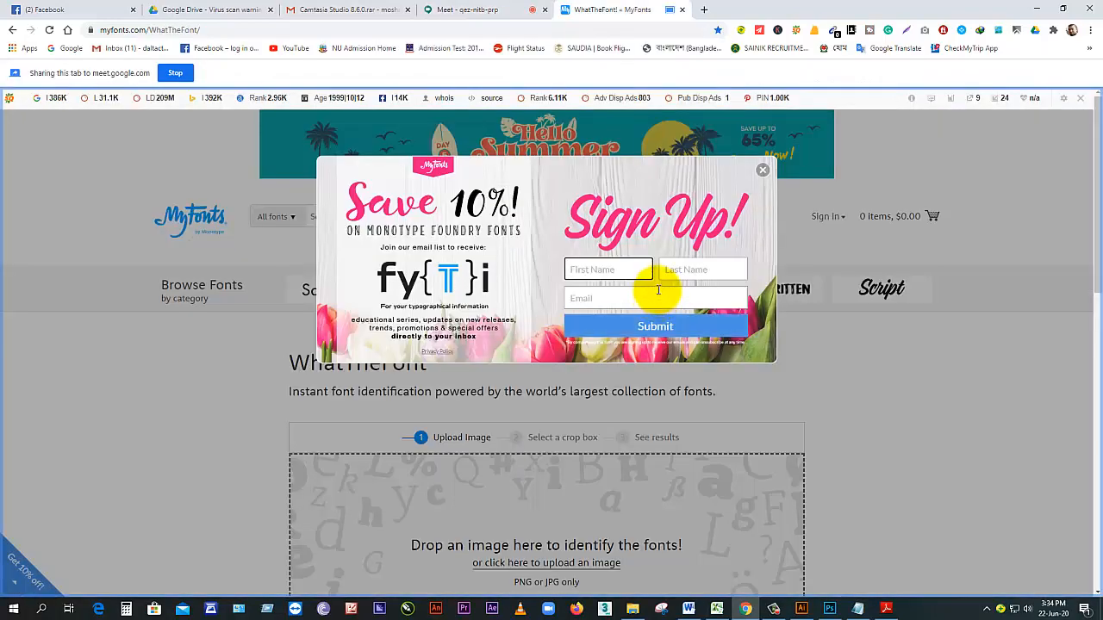
left_click(763, 170)
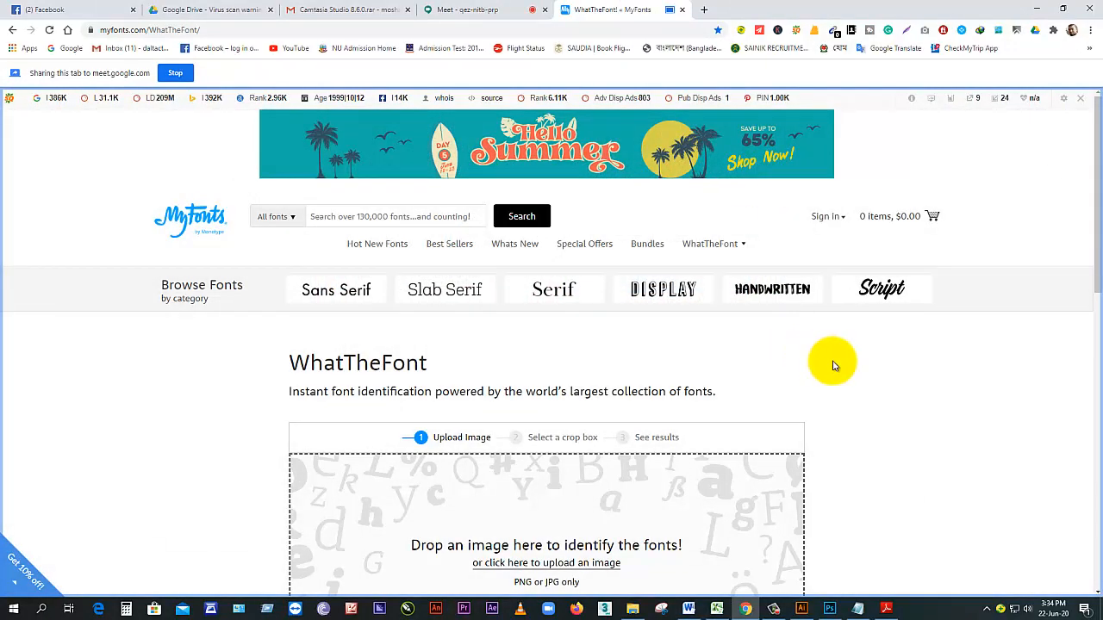
Step: Copy the WhatTheFont page address and send it to the LEDP Batch-02 group chat on Facebook
left_click(248, 33)
key("ctrl+c")
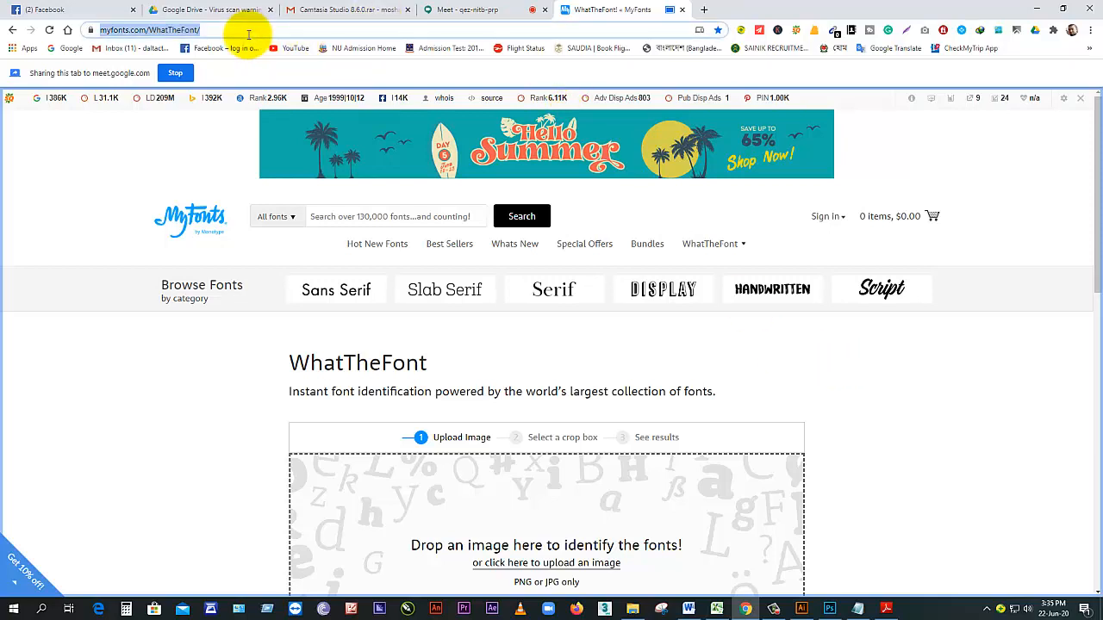
left_click(78, 10)
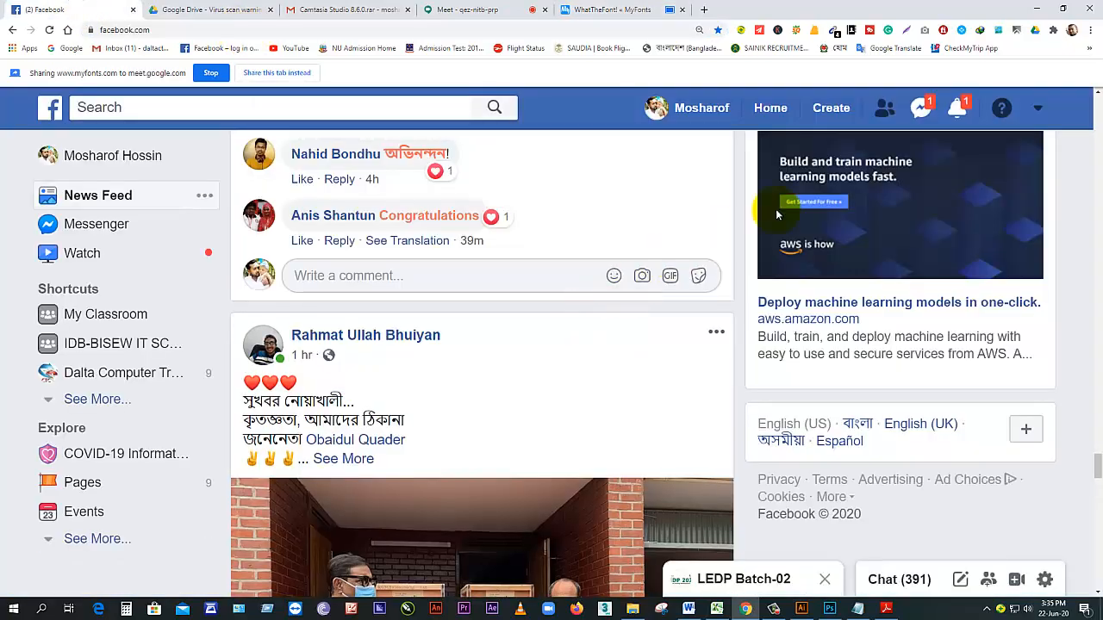
left_click(741, 578)
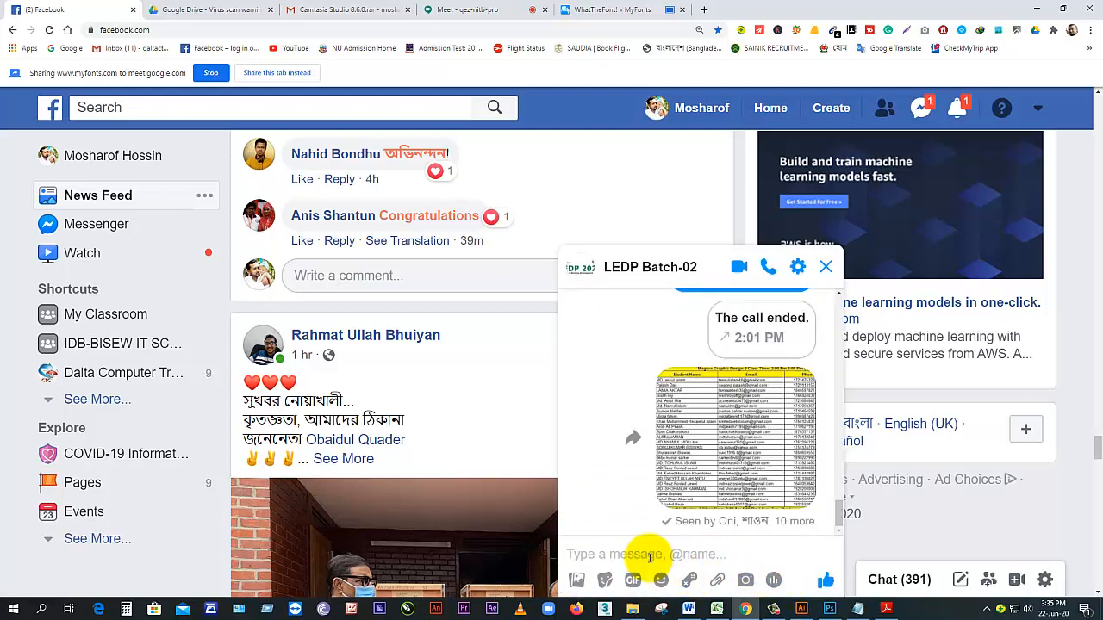
key("ctrl+v")
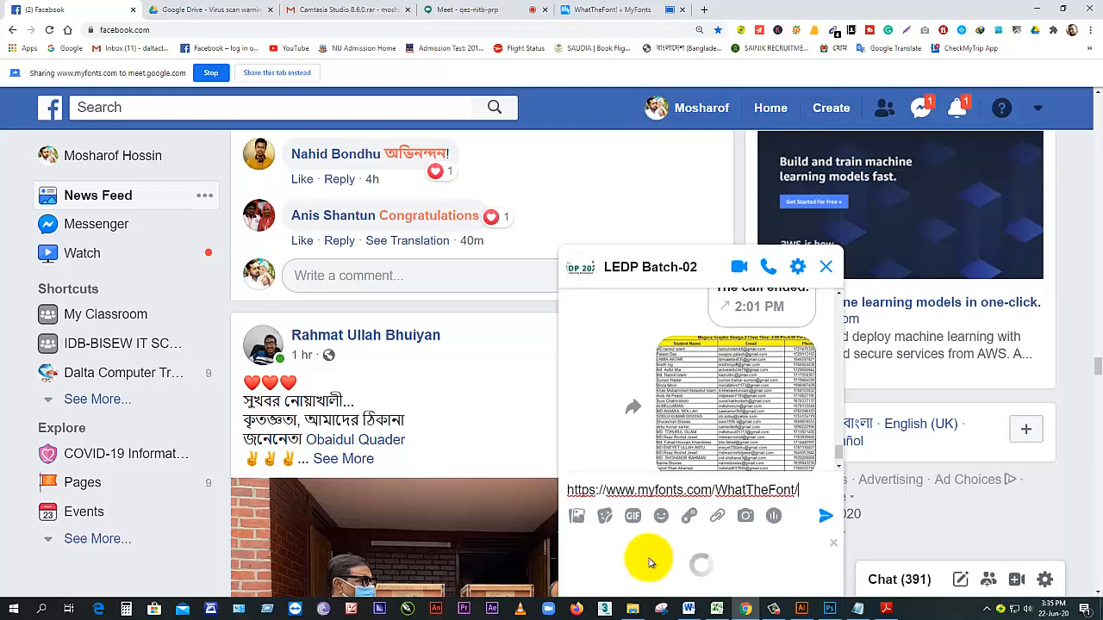
key("Return")
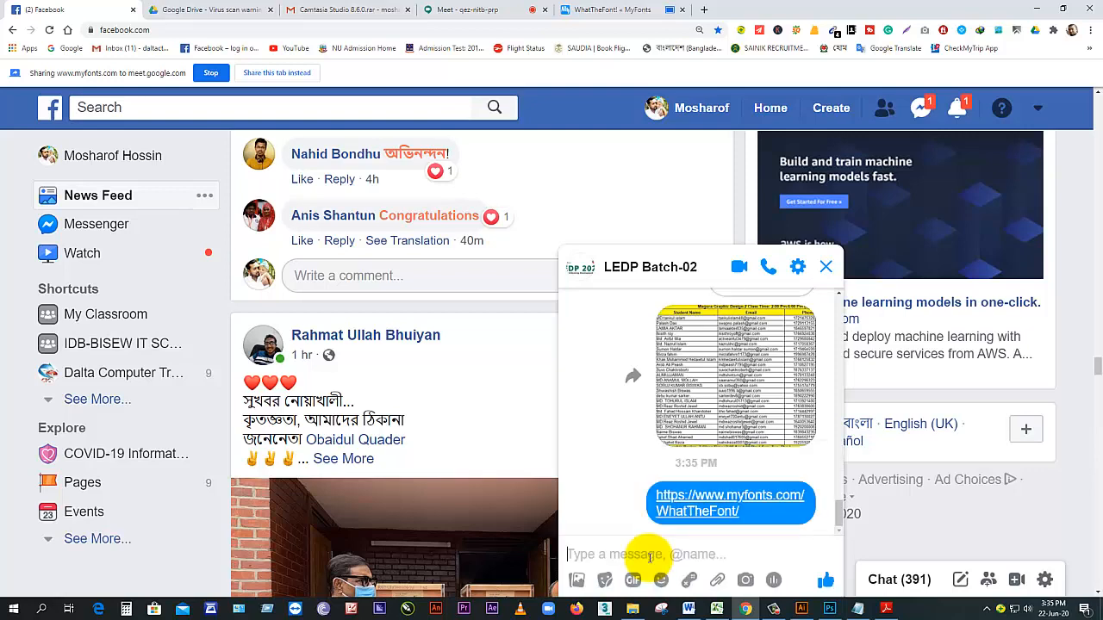
Step: Return to the WhatTheFont page and upload the bbc image from the Downloads folder
left_click(614, 10)
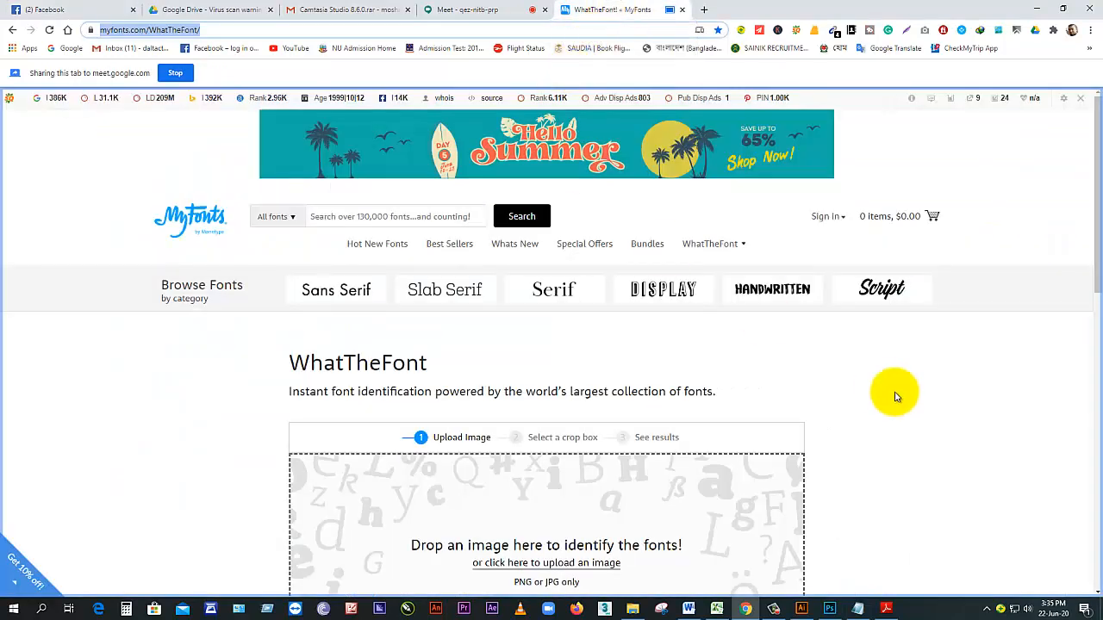
scroll(894, 399, "down", 2)
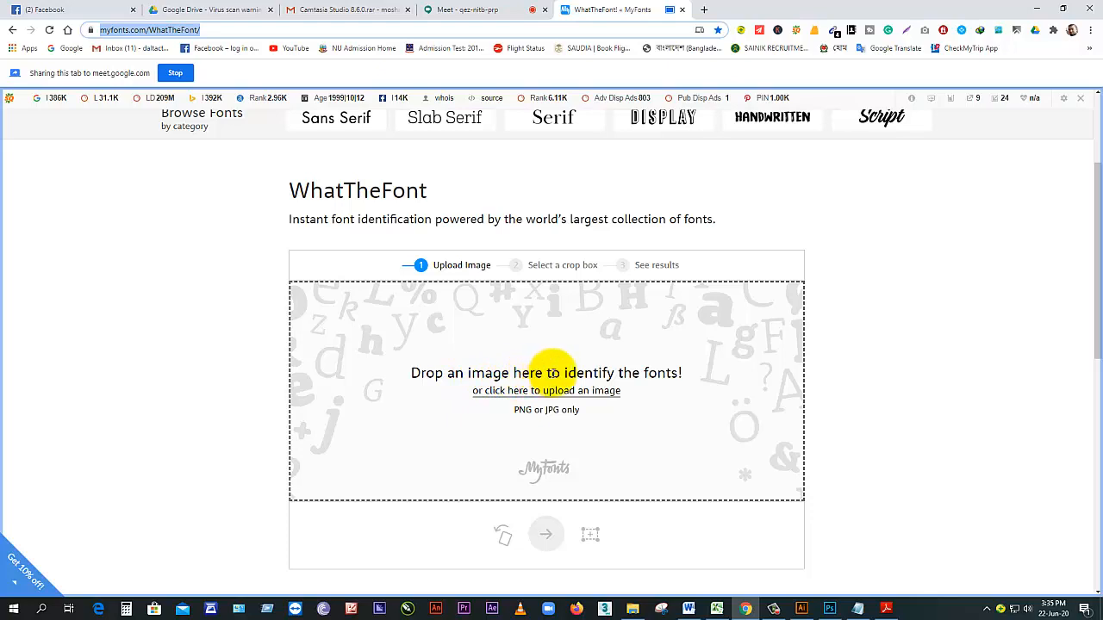
left_click(580, 396)
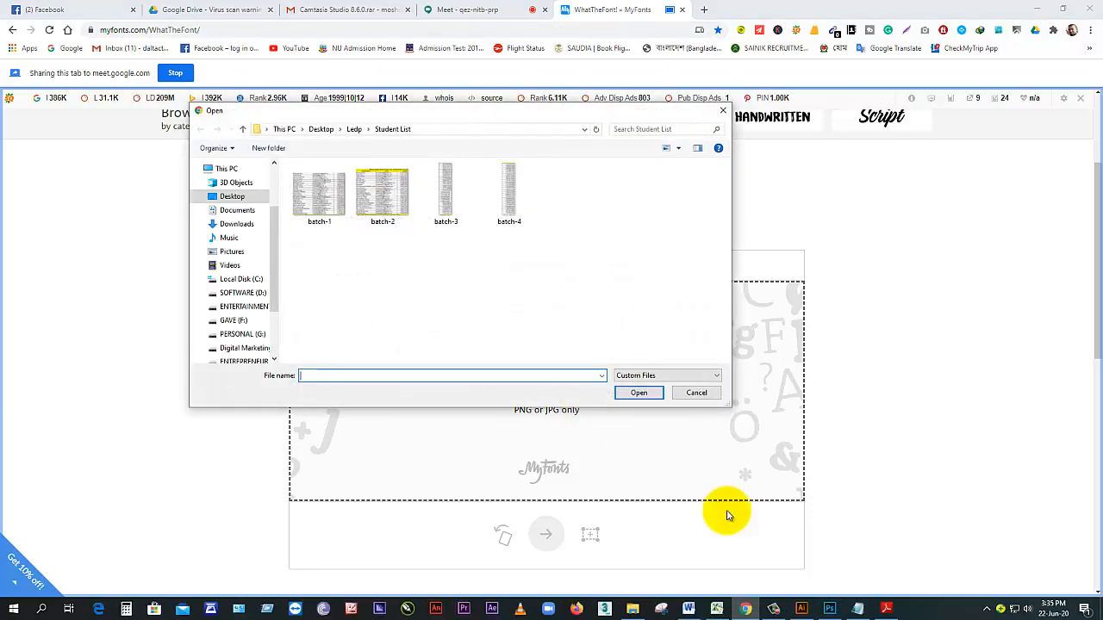
scroll(274, 267, "up", 3)
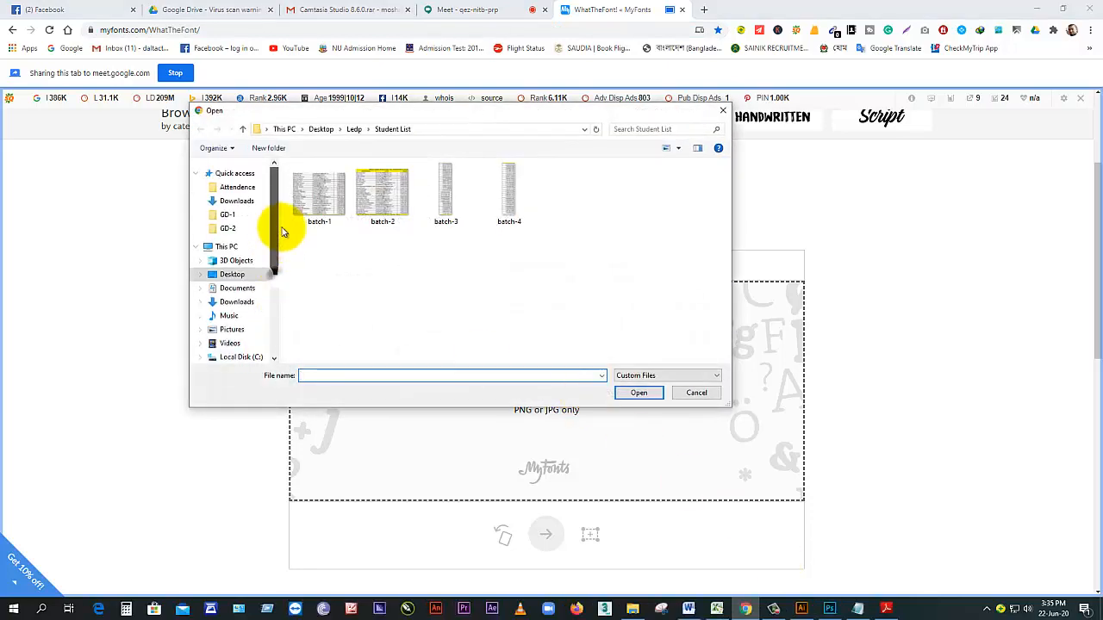
left_click(240, 203)
left_click(317, 217)
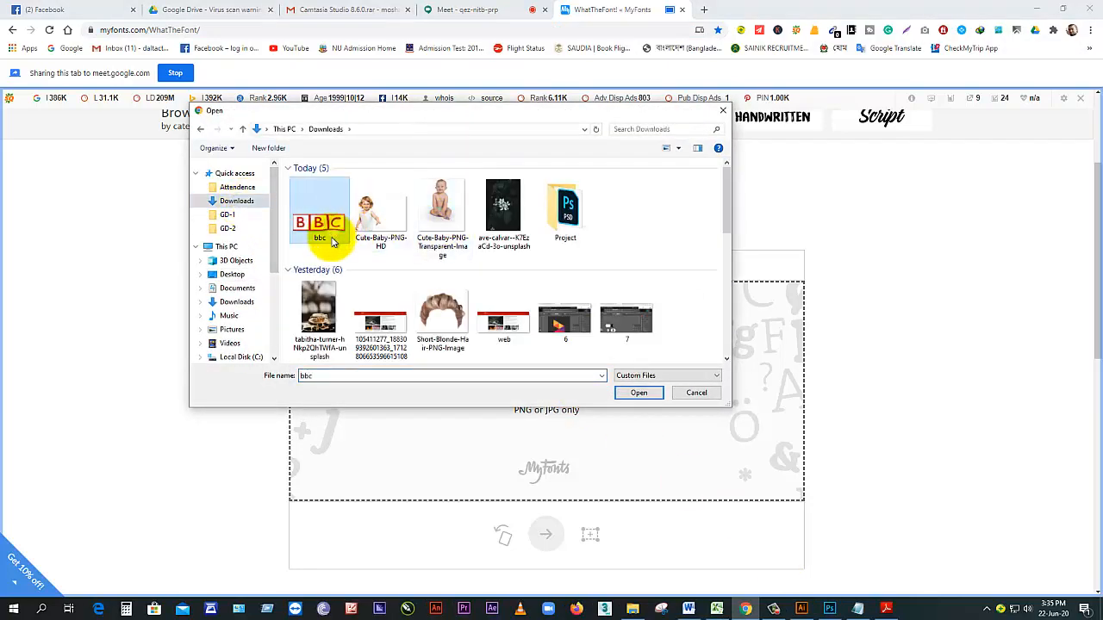
left_click(640, 392)
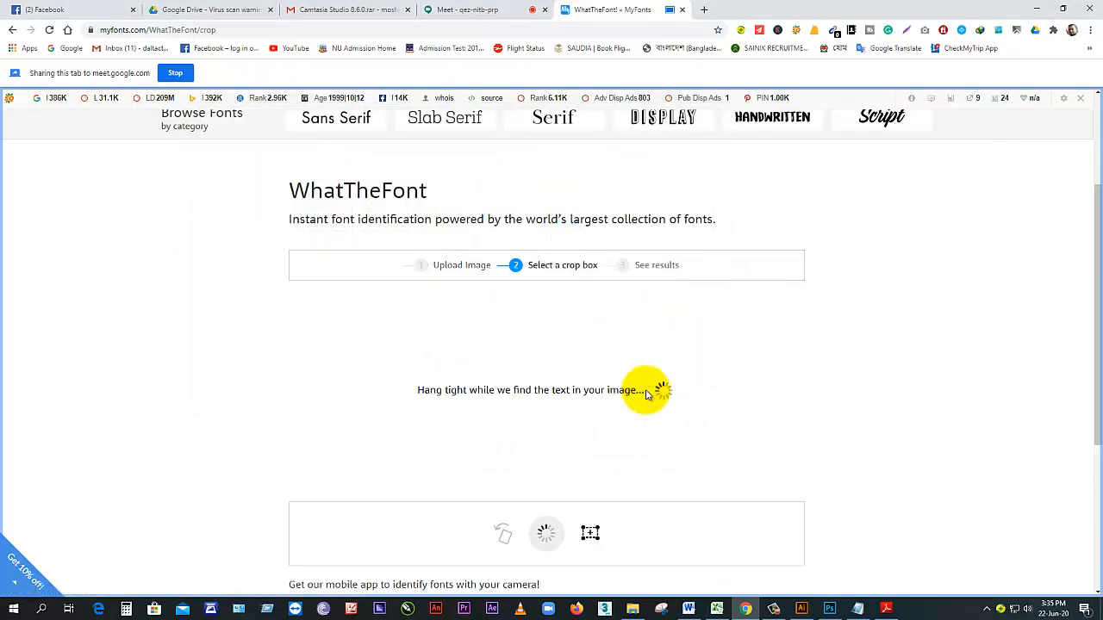
Step: Run the font identification on the detected crop box around the BBC logo text
scroll(699, 423, "down", 2)
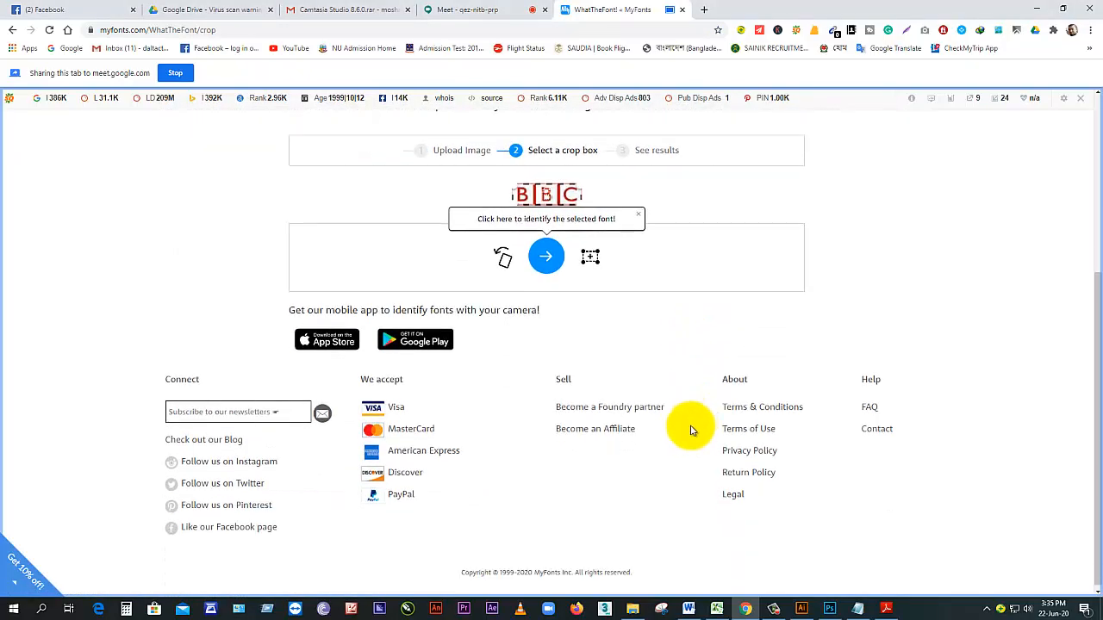
scroll(689, 429, "up", 1)
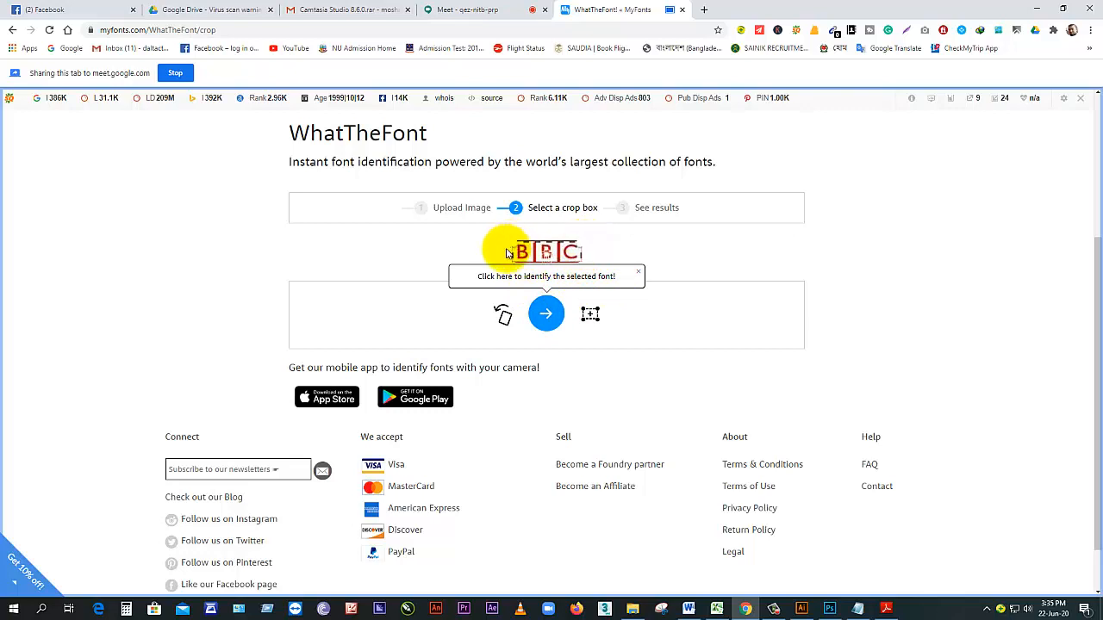
left_click(546, 314)
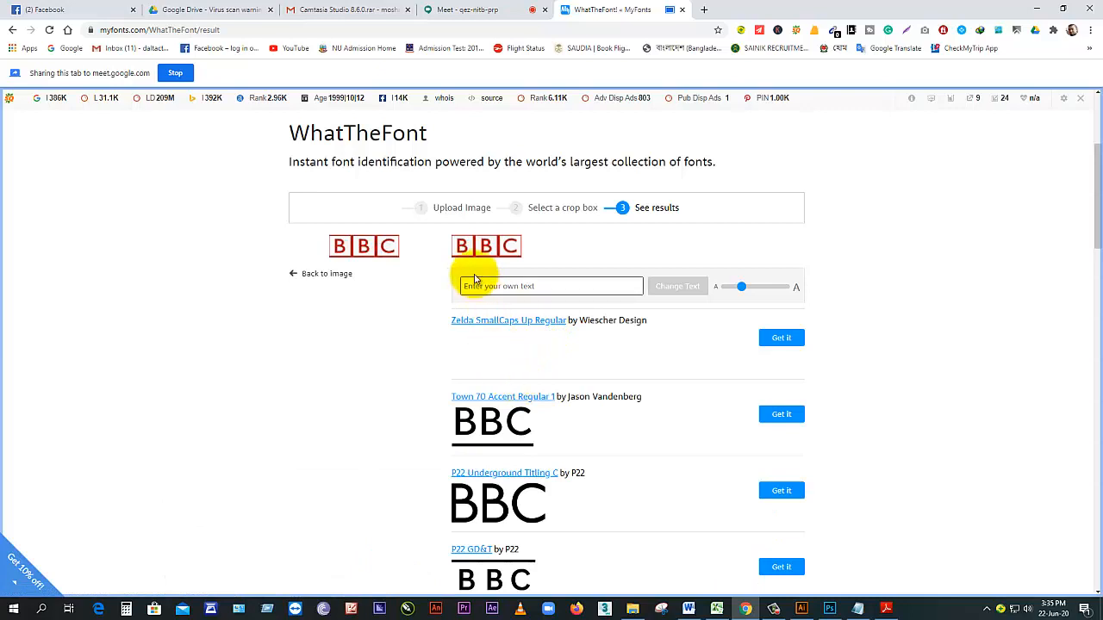
Step: Examine the list of suggested fonts and their prices, comparing the BBC previews with the uploaded logo
scroll(485, 340, "down", 1)
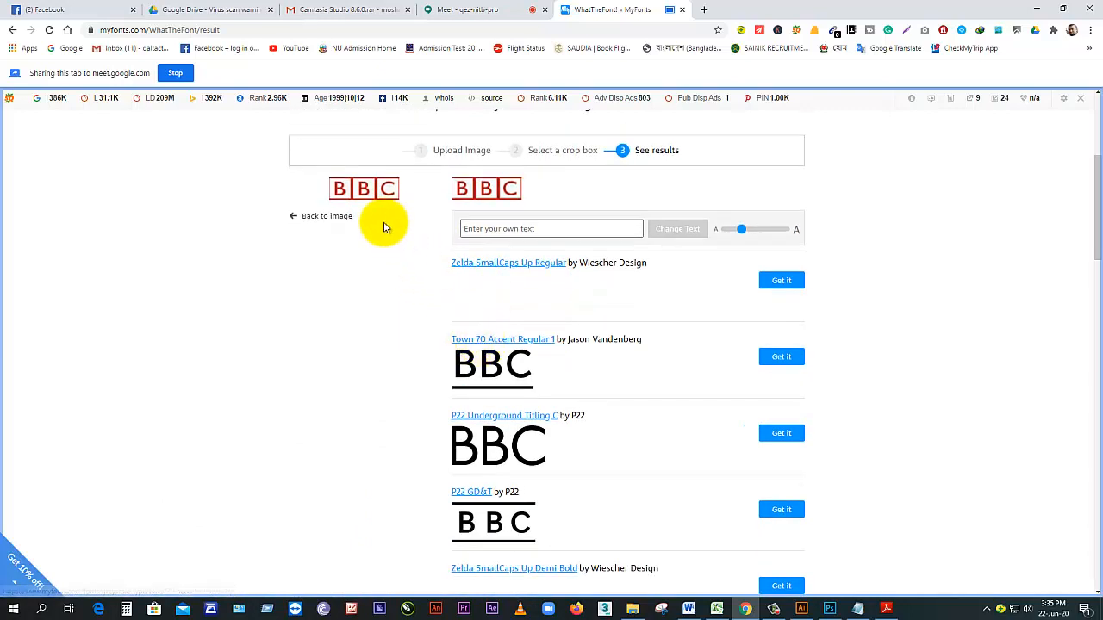
scroll(534, 431, "down", 2)
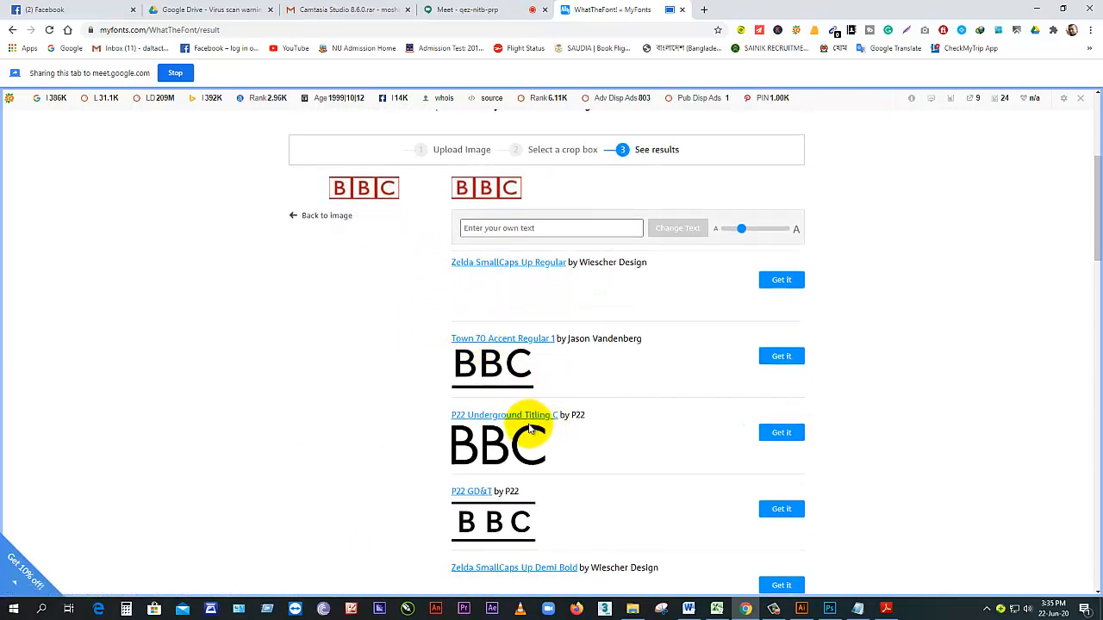
scroll(524, 423, "up", 1)
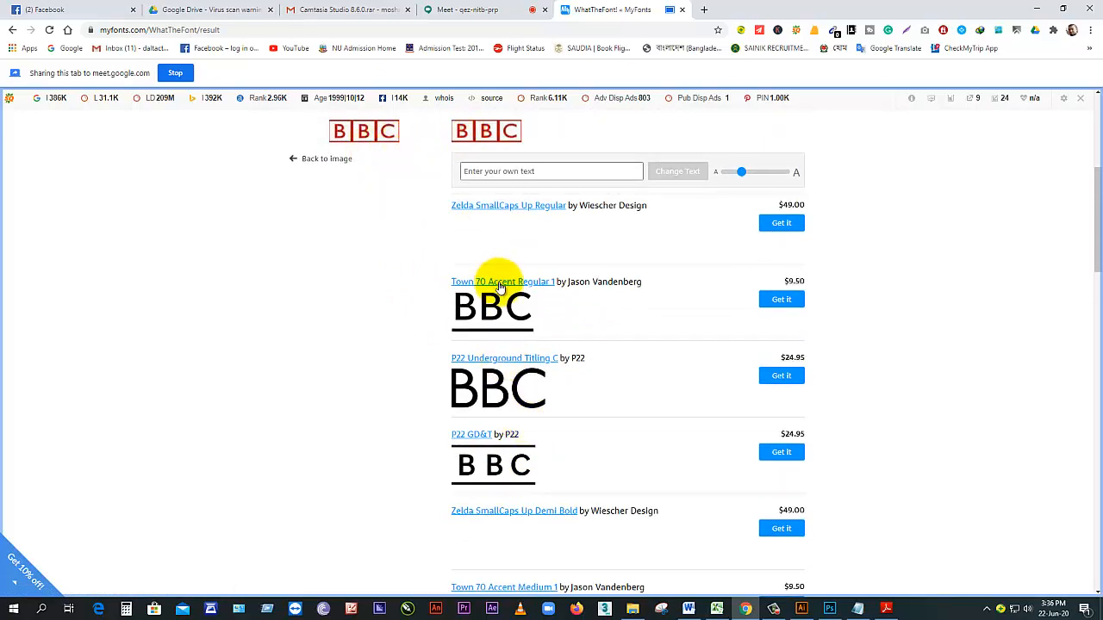
scroll(515, 401, "down", 3)
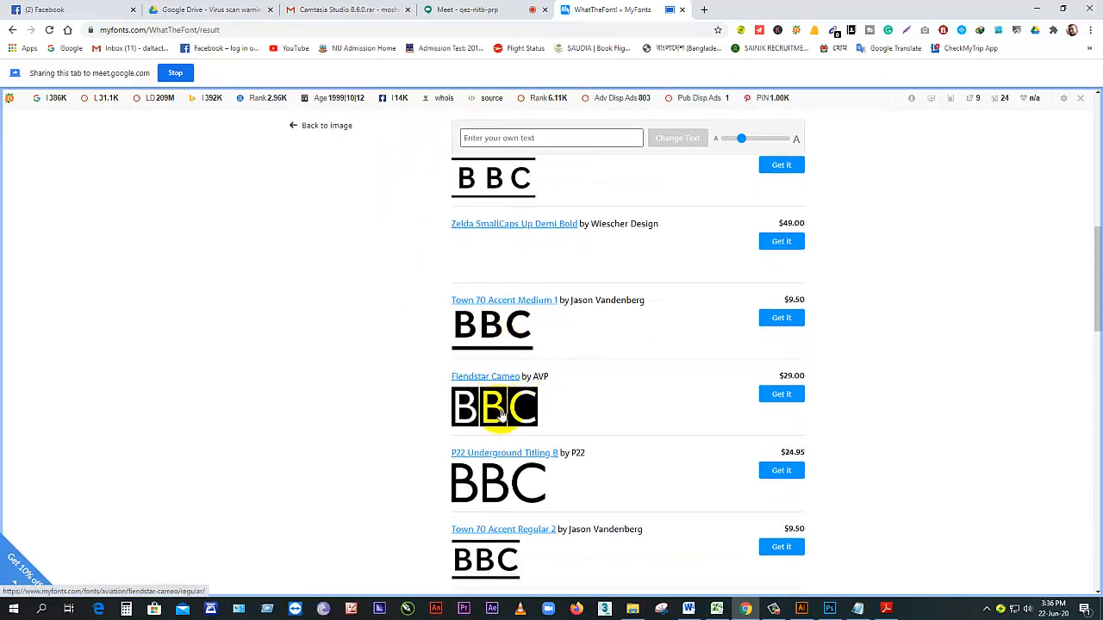
scroll(575, 430, "down", 1)
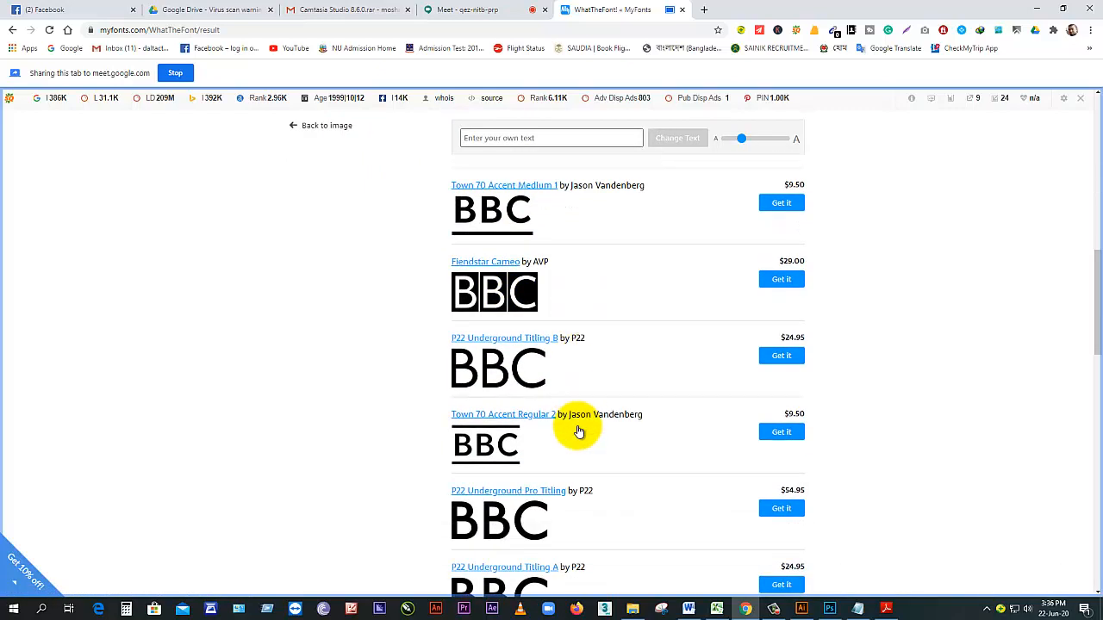
scroll(579, 432, "down", 1)
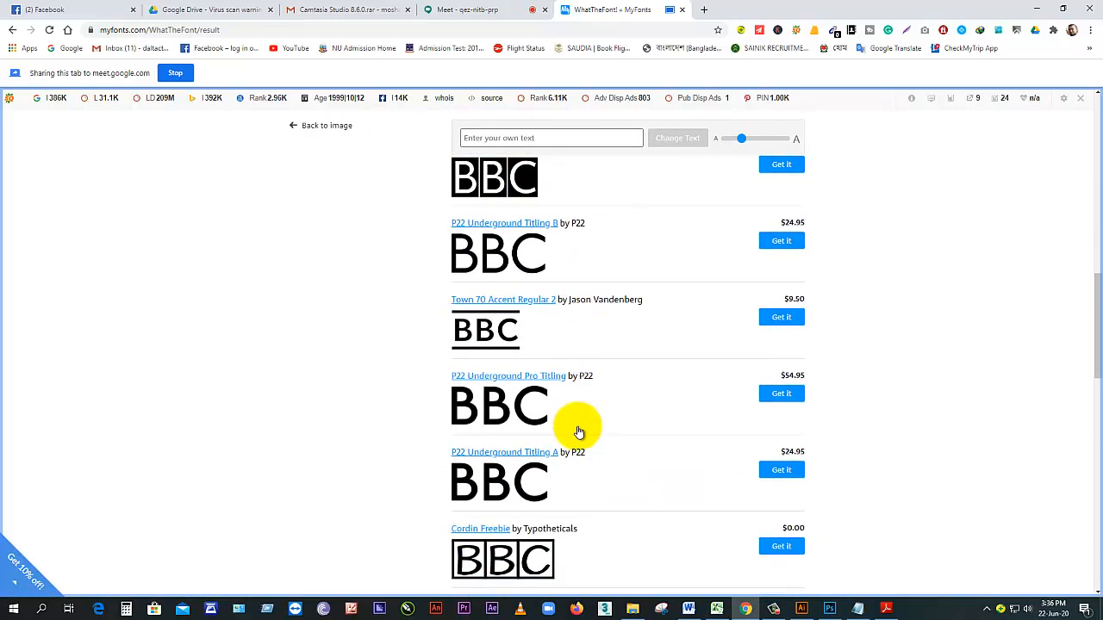
scroll(579, 431, "down", 1)
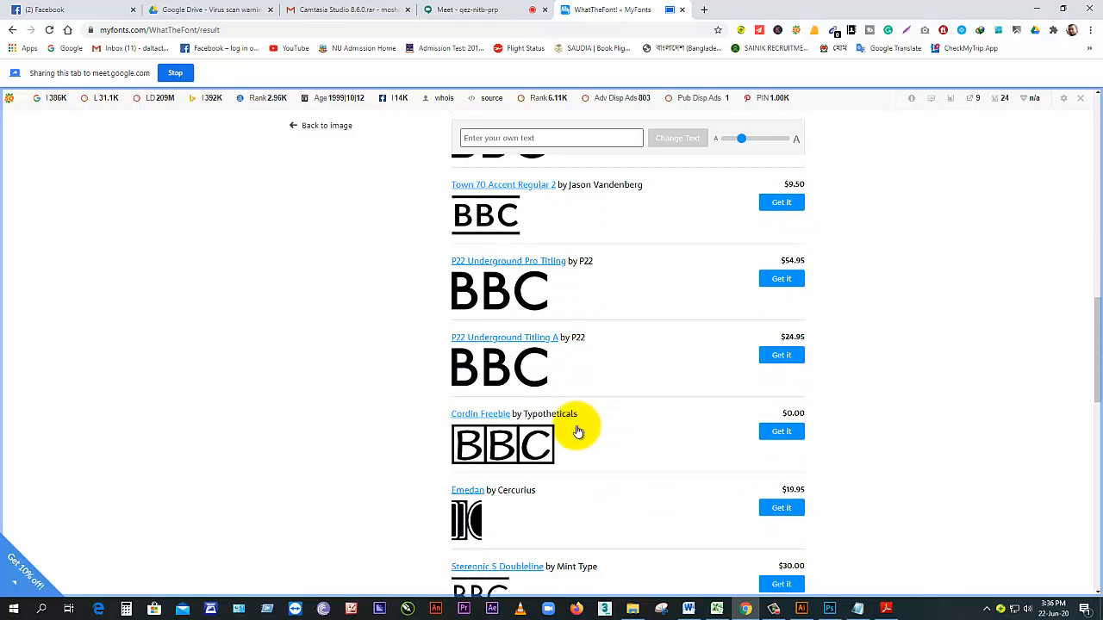
scroll(568, 418, "down", 1)
scroll(572, 419, "down", 2)
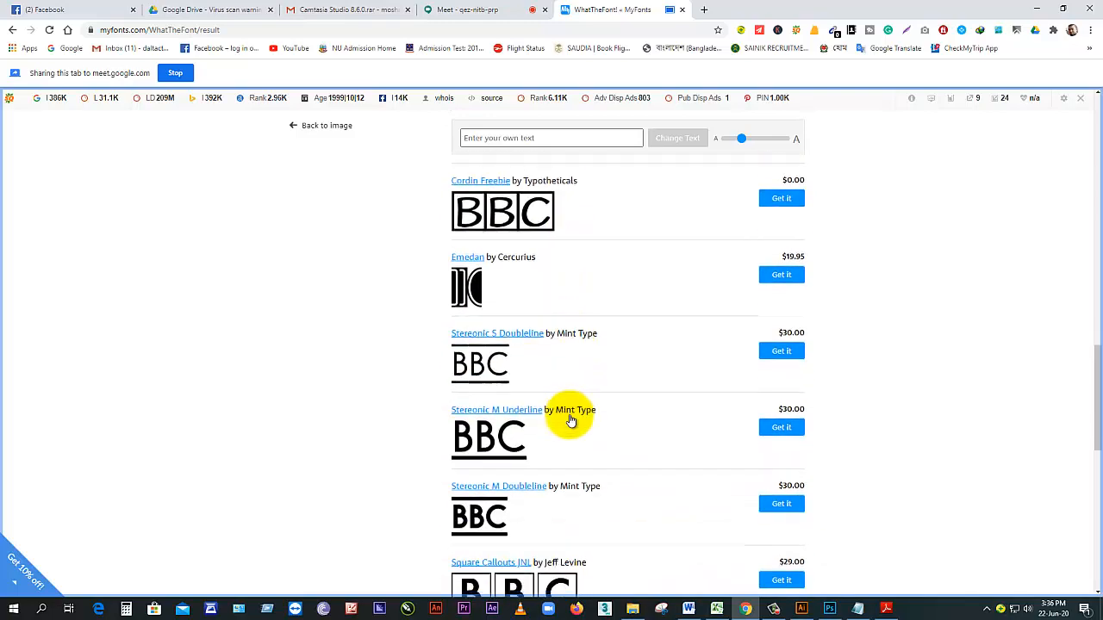
scroll(572, 421, "down", 4)
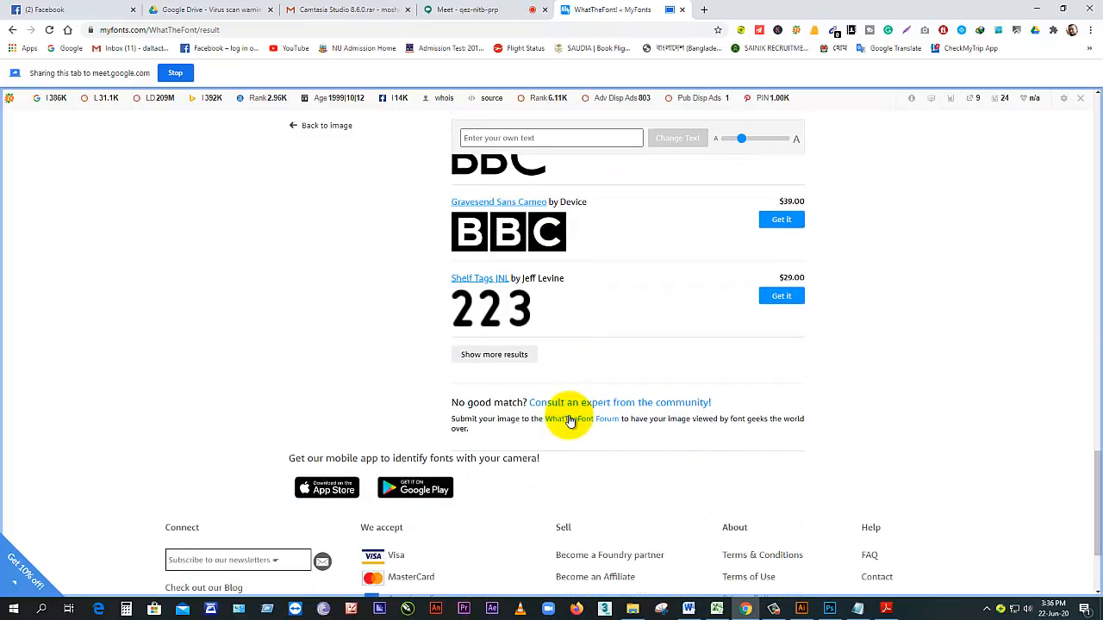
scroll(568, 420, "up", 3)
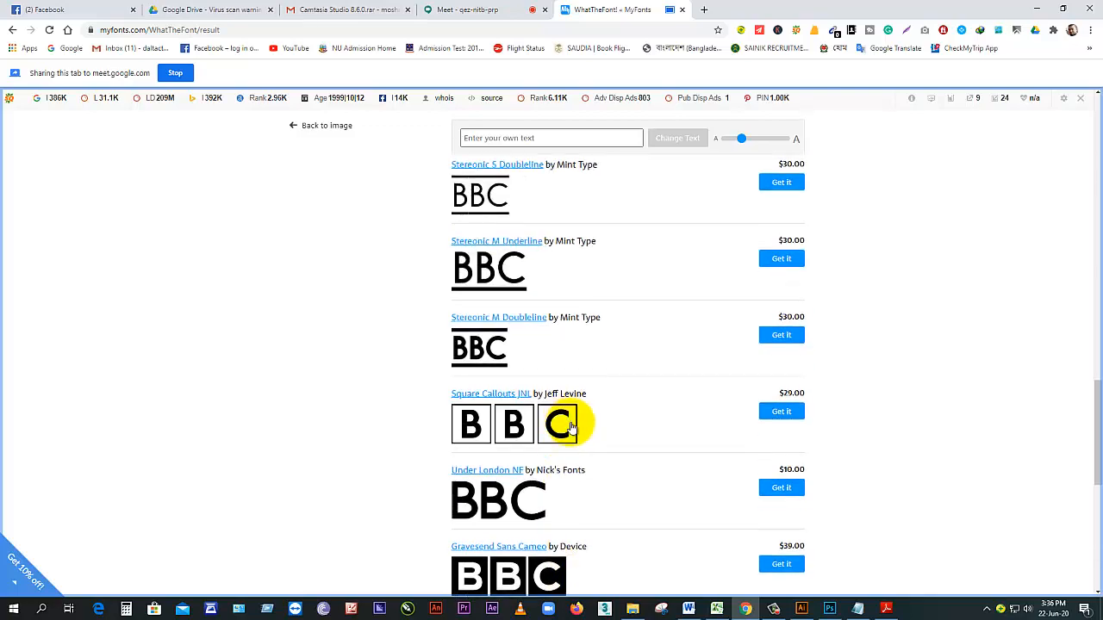
scroll(800, 446, "up", 3)
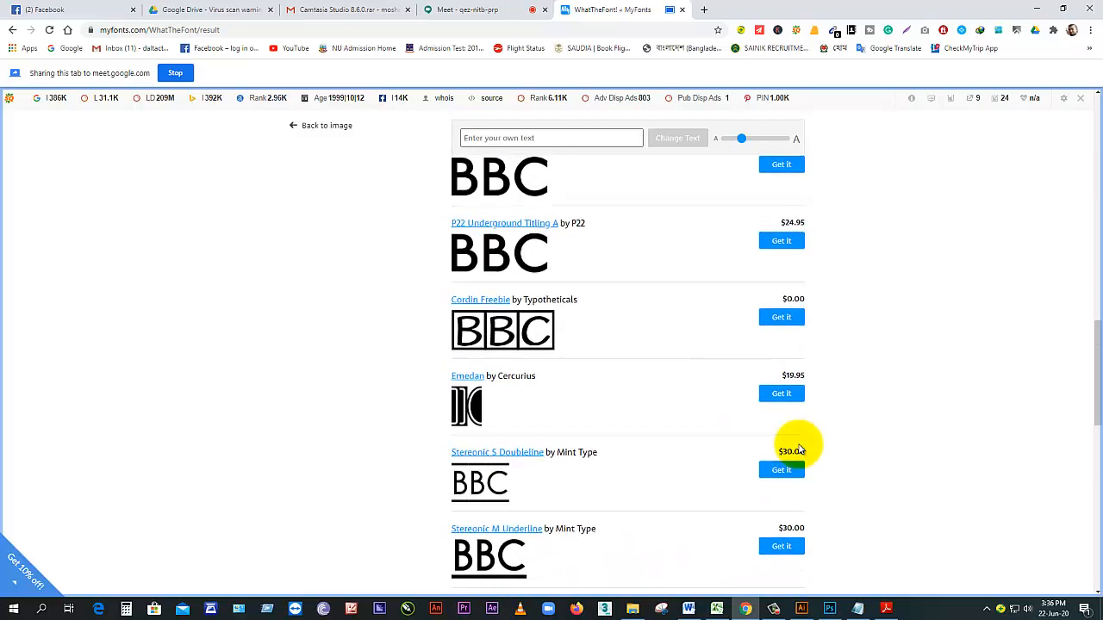
scroll(801, 449, "up", 10)
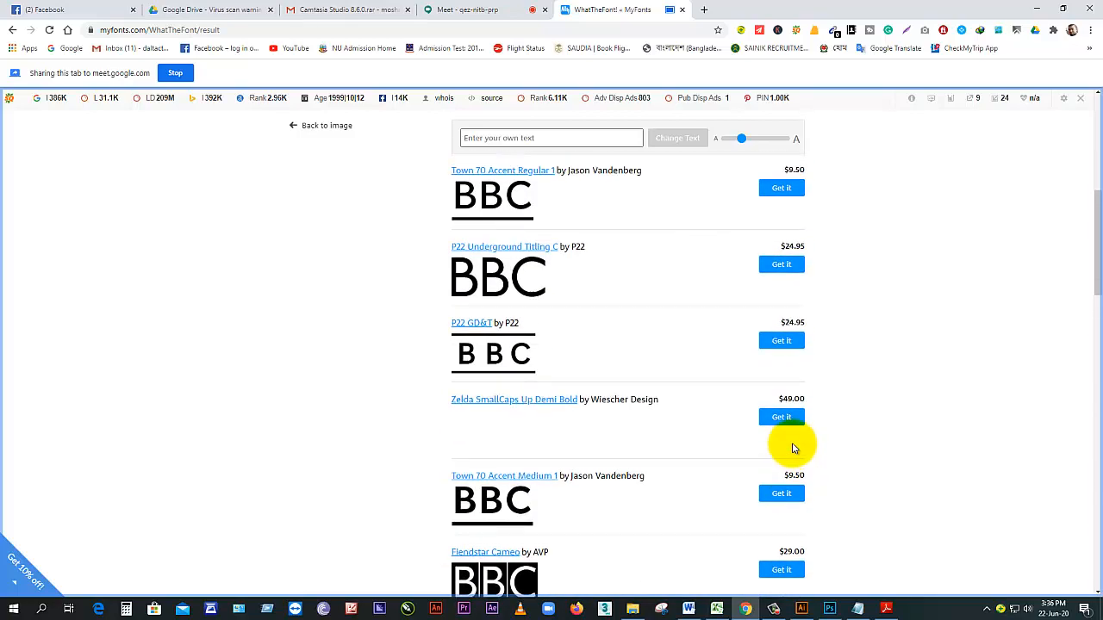
Step: Look through the suggested fonts again for one whose boxed letters match the uploaded BBC logo
scroll(546, 350, "up", 3)
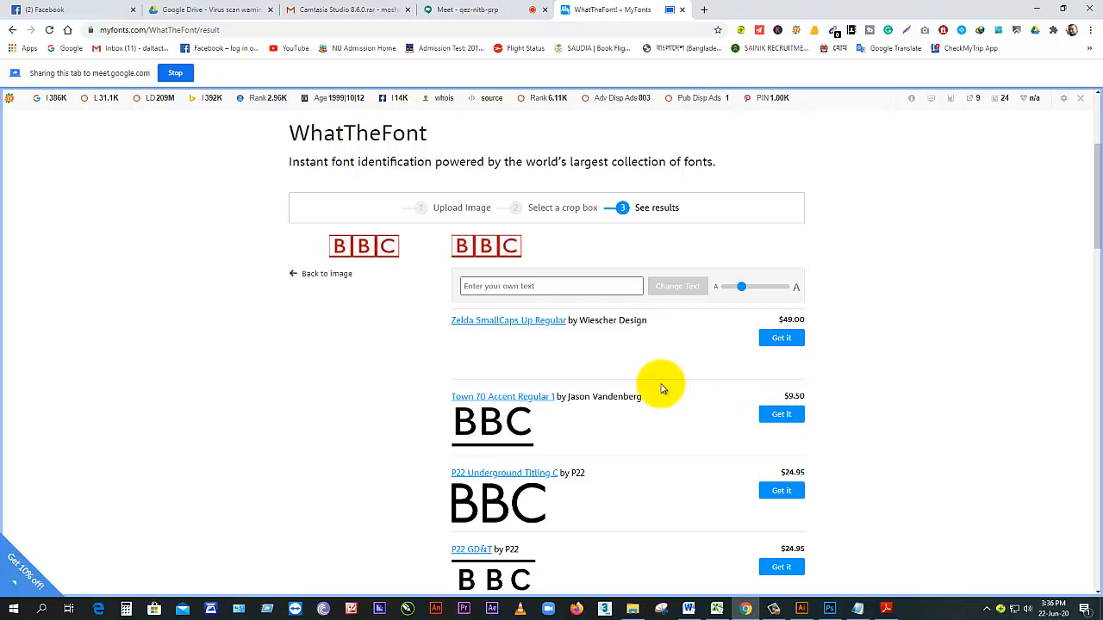
scroll(515, 422, "down", 2)
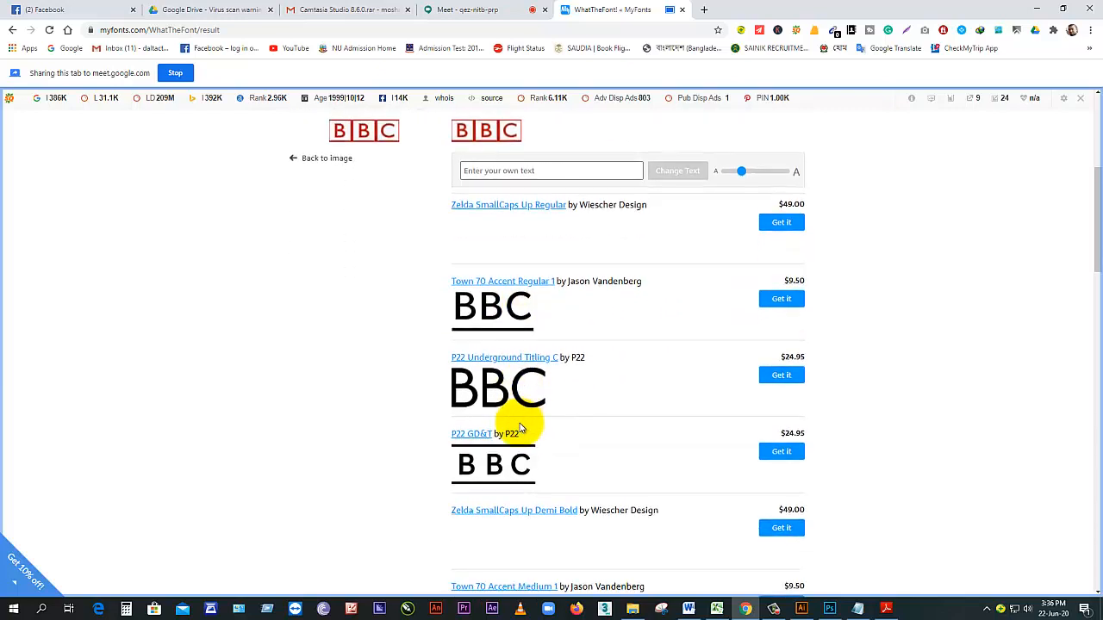
scroll(519, 428, "down", 3)
scroll(532, 425, "down", 1)
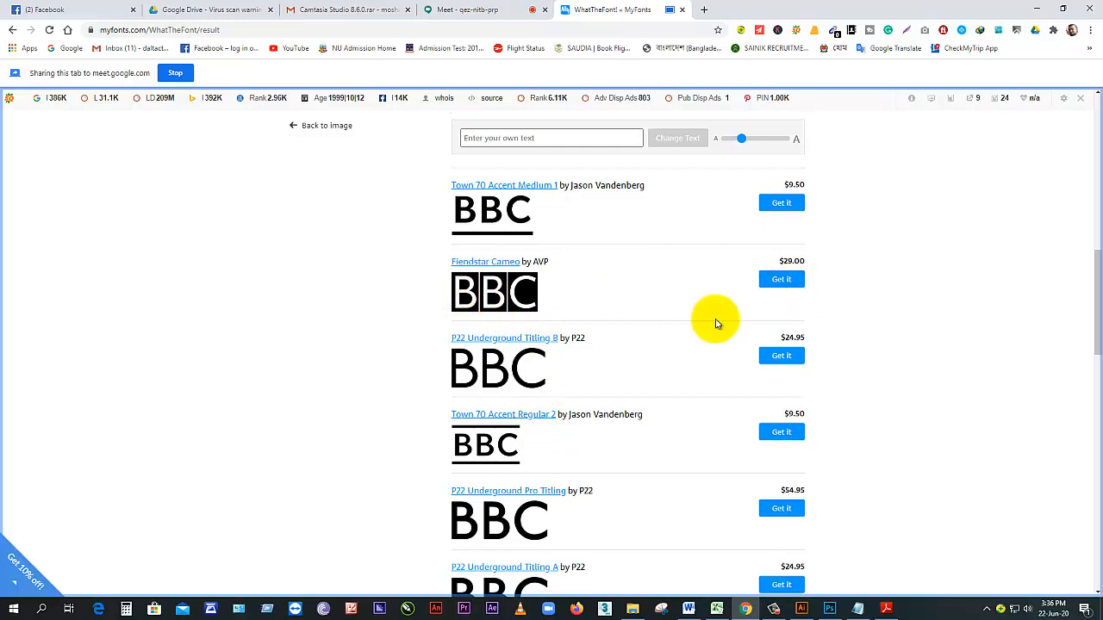
scroll(480, 463, "down", 1)
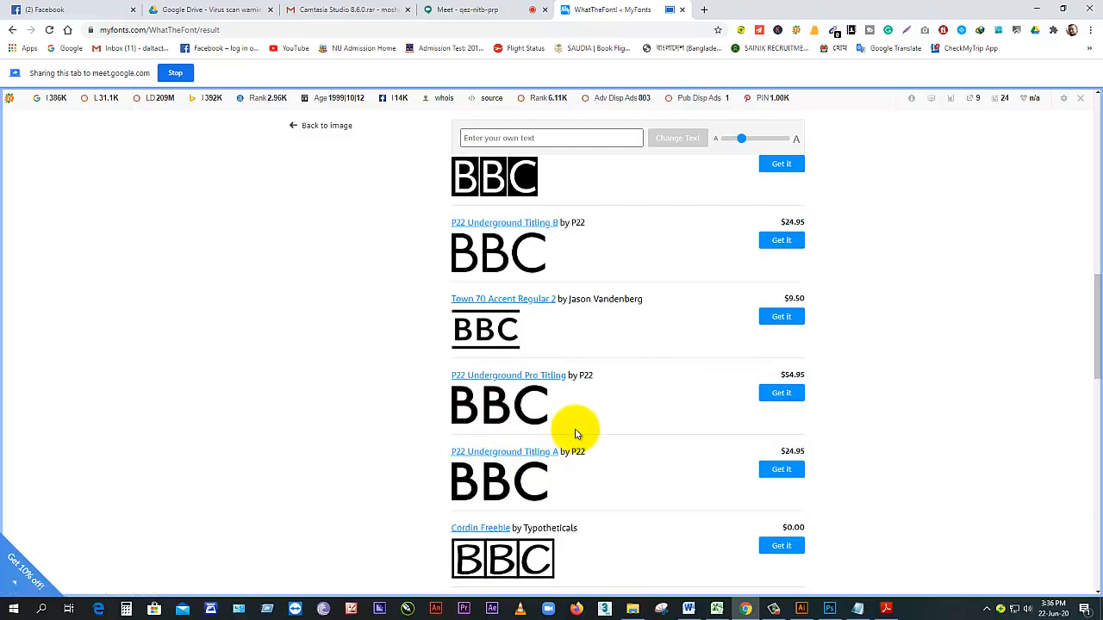
scroll(575, 434, "down", 1)
scroll(577, 435, "up", 1)
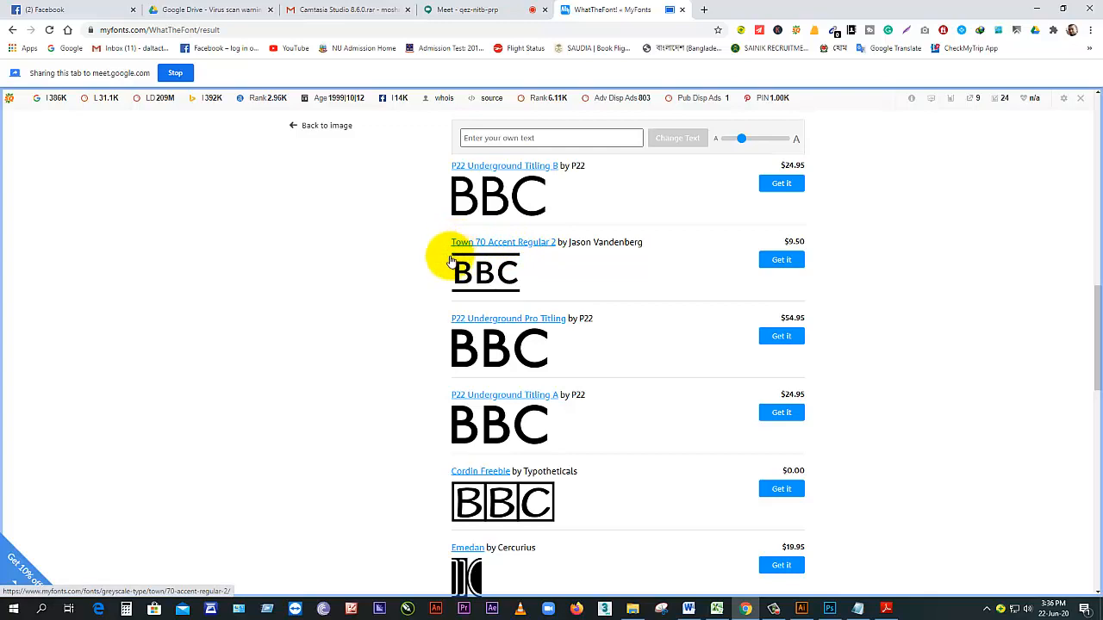
scroll(473, 401, "up", 10)
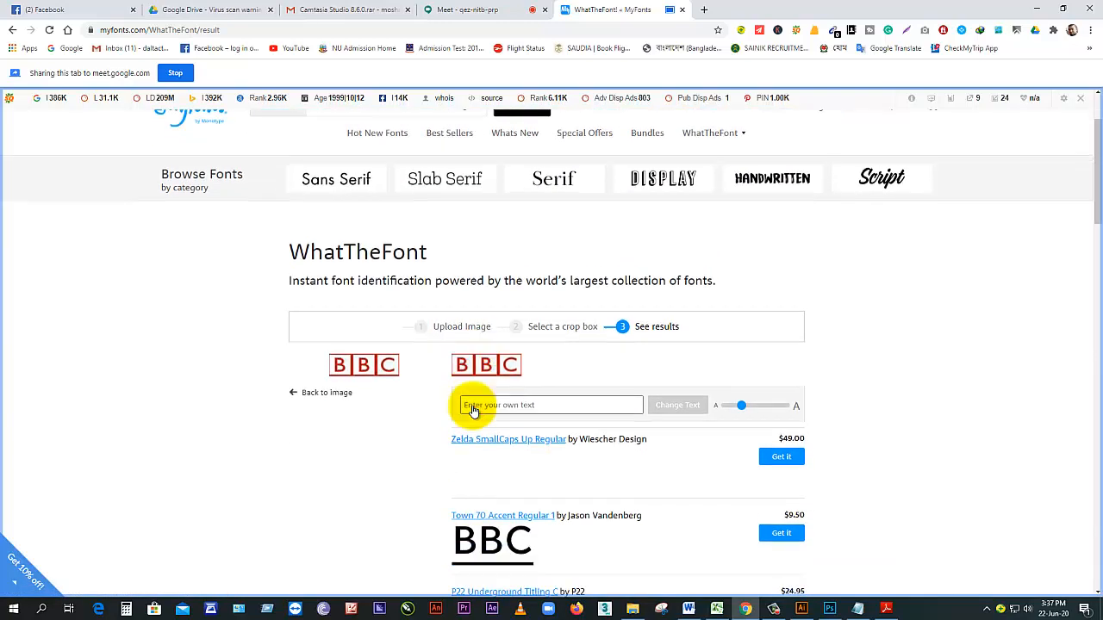
scroll(473, 412, "down", 4)
scroll(473, 412, "down", 2)
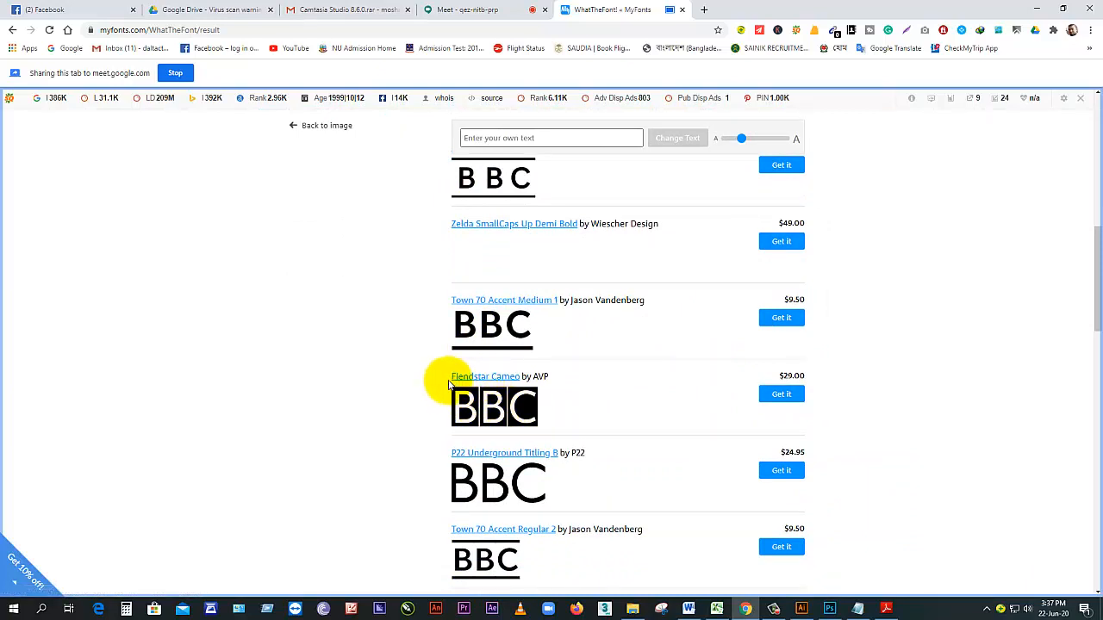
left_click_drag(447, 377, 477, 375)
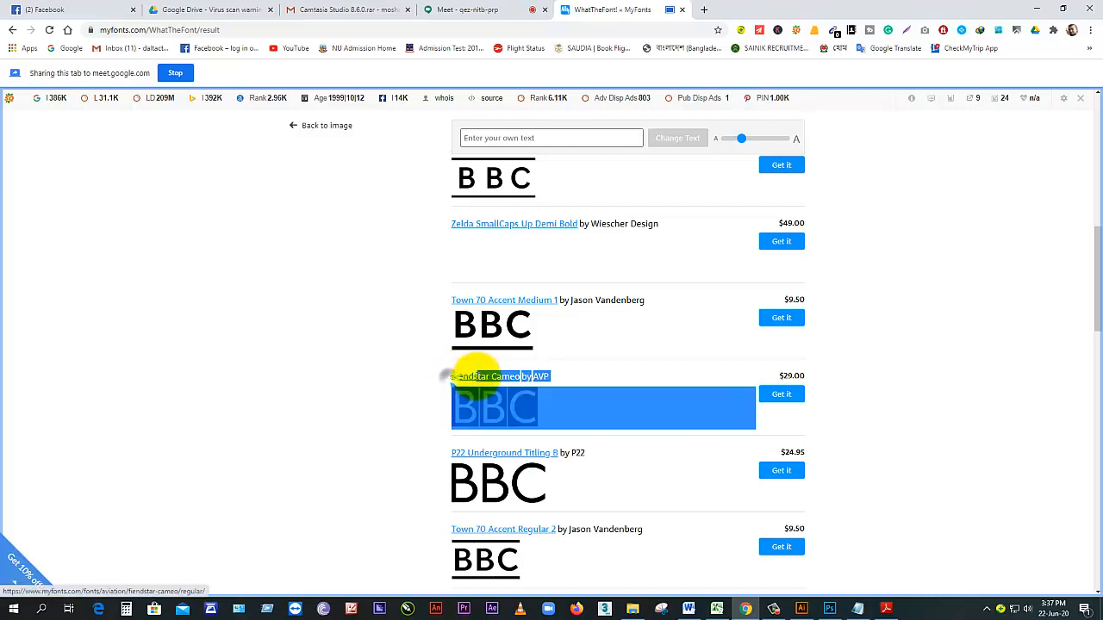
left_click(517, 376)
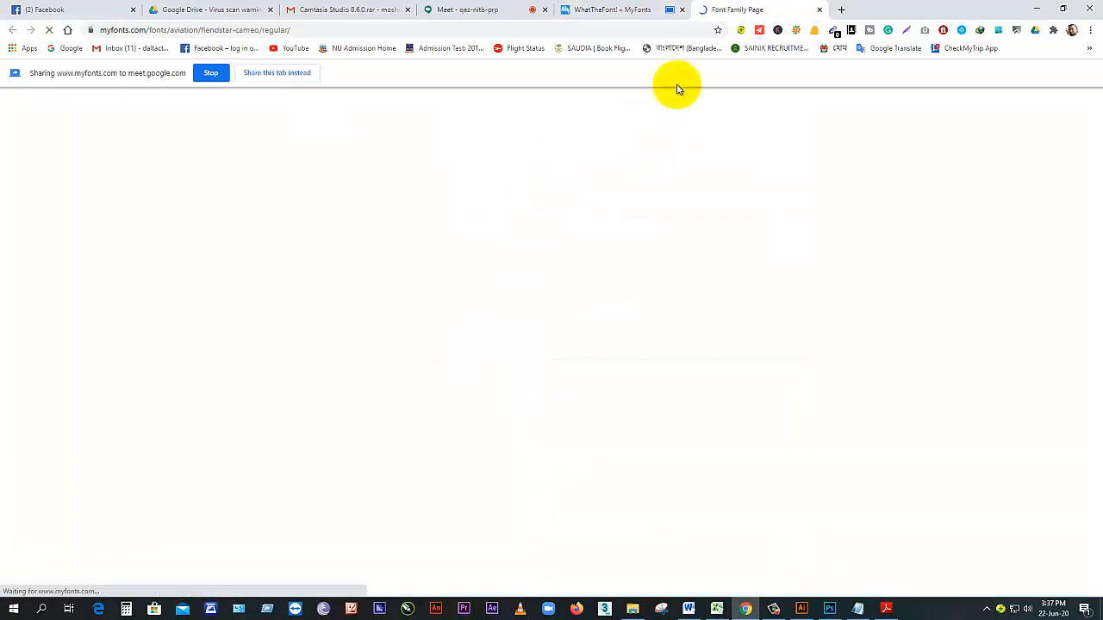
left_click(819, 9)
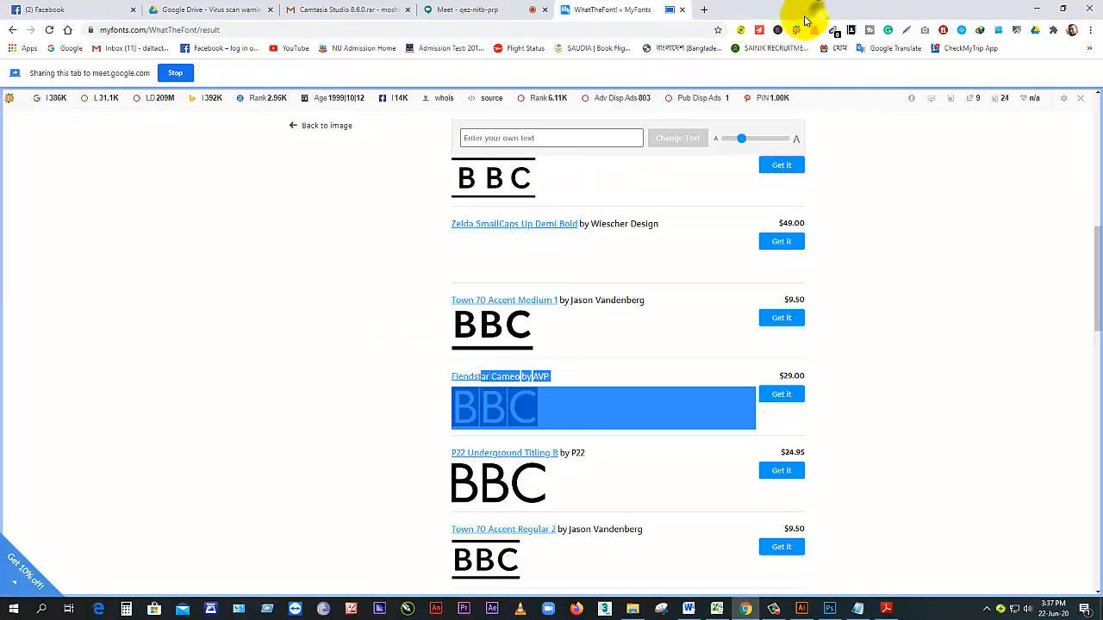
left_click(394, 389)
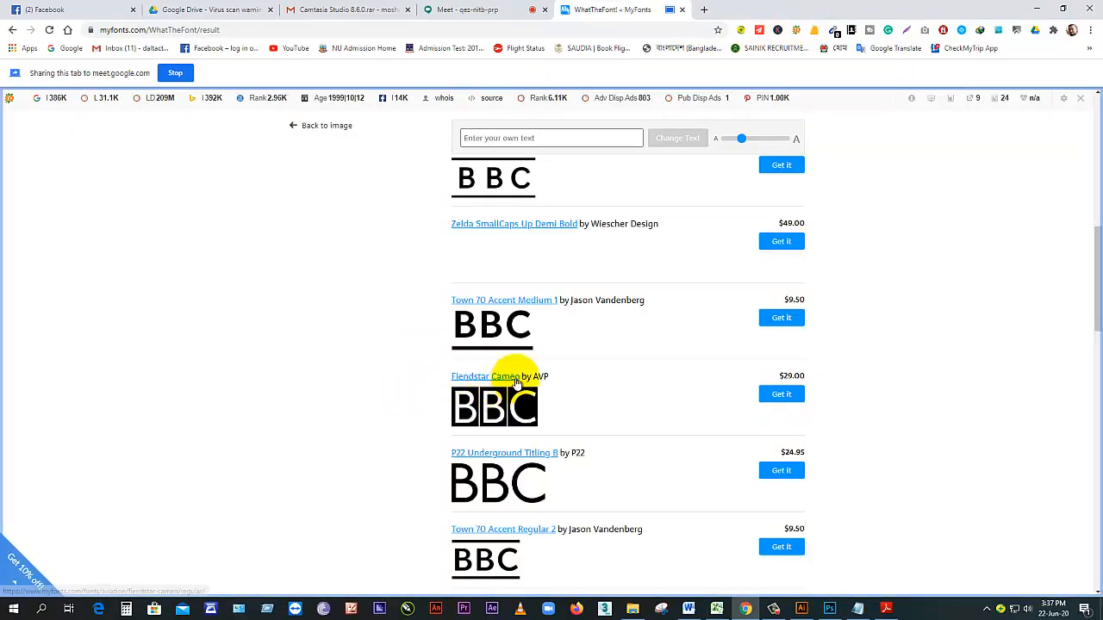
Step: Copy the font name Fiendstar Cameo and search the web in a new tab for "Fiendstar Cameo font free download"
left_click_drag(521, 377, 406, 406)
key("ctrl+c")
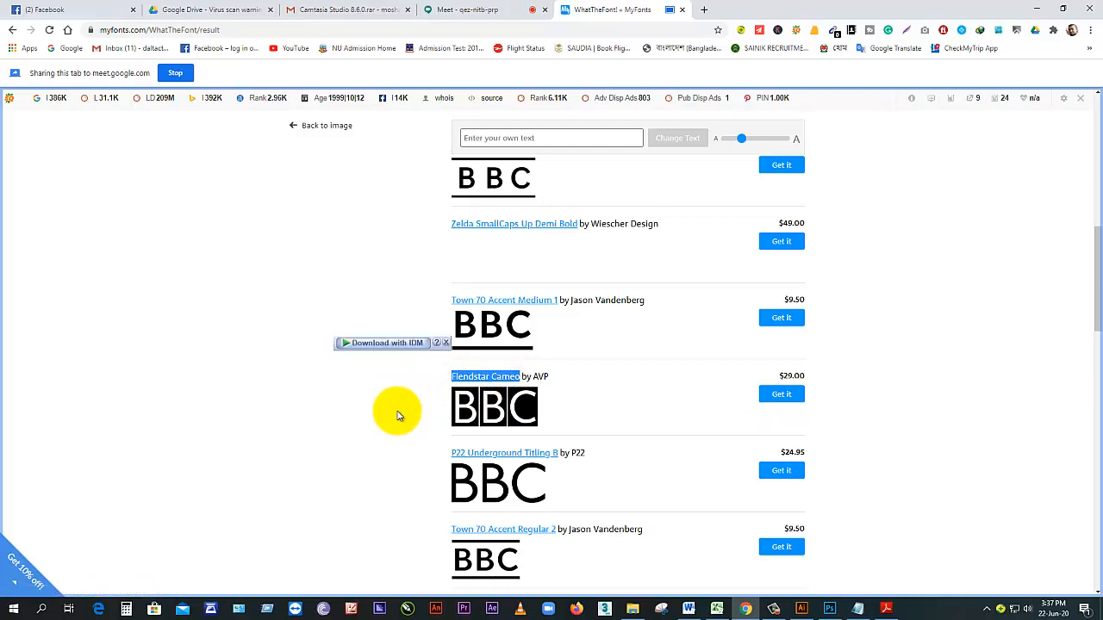
left_click(704, 8)
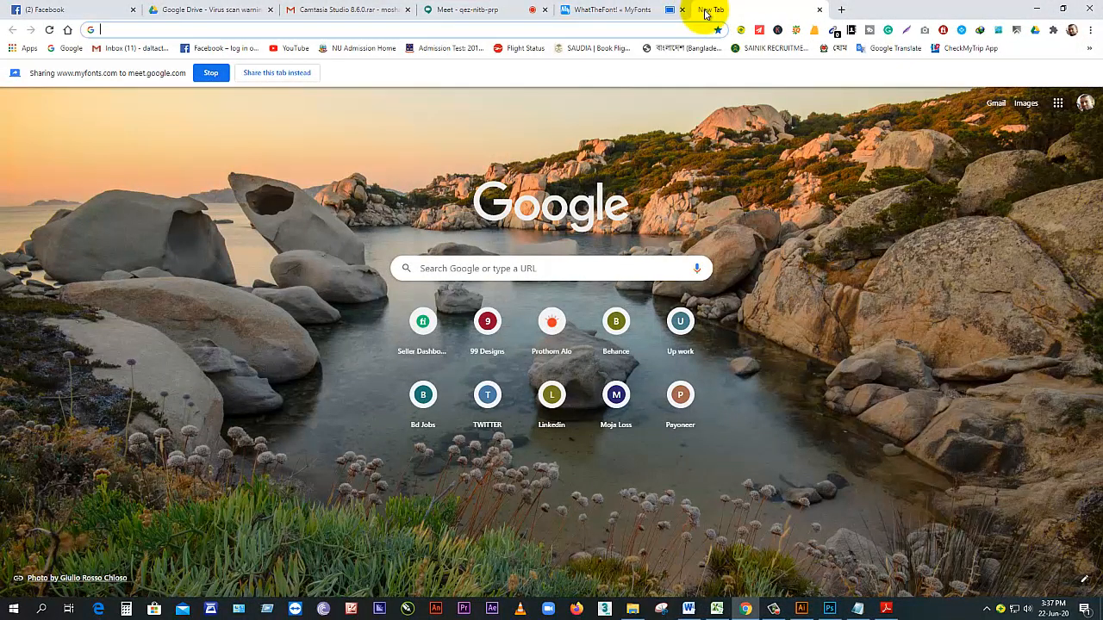
left_click(648, 30)
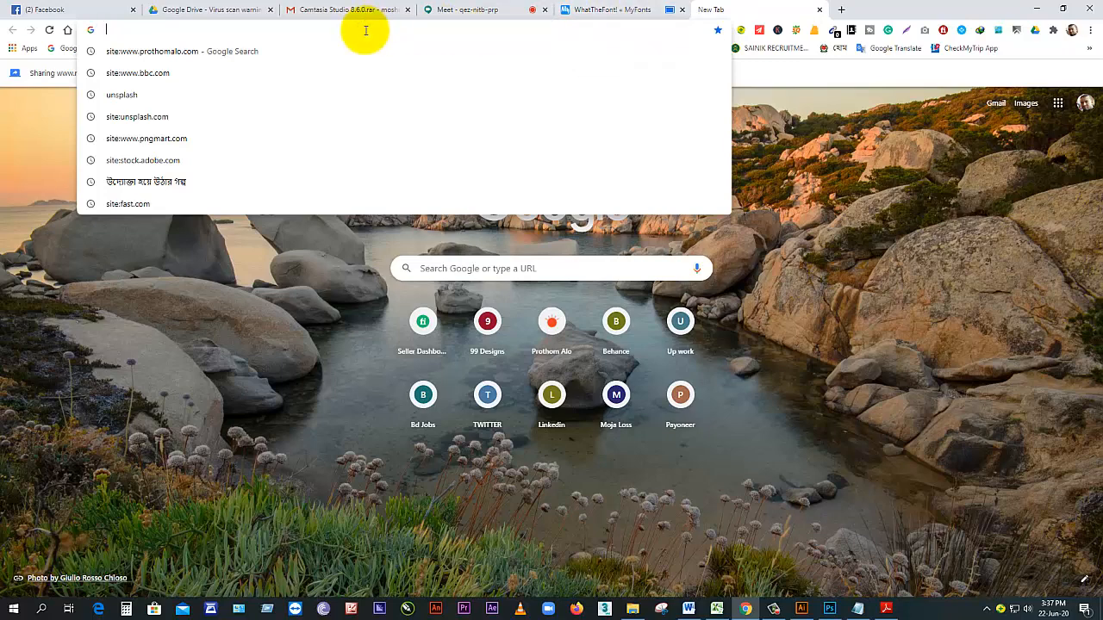
key("ctrl+v")
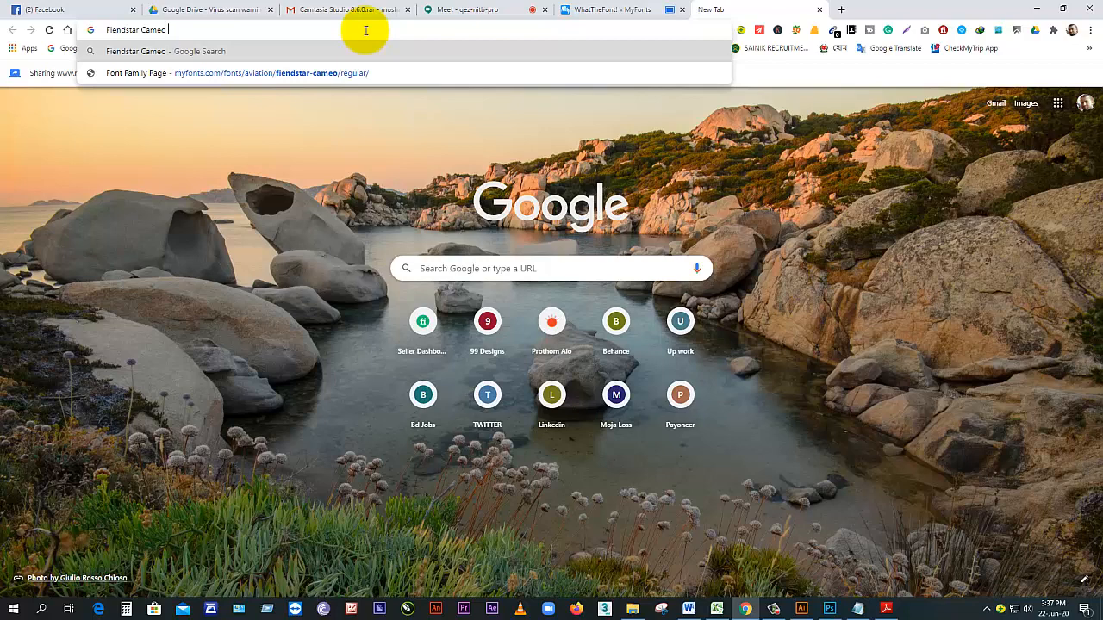
type("font free do")
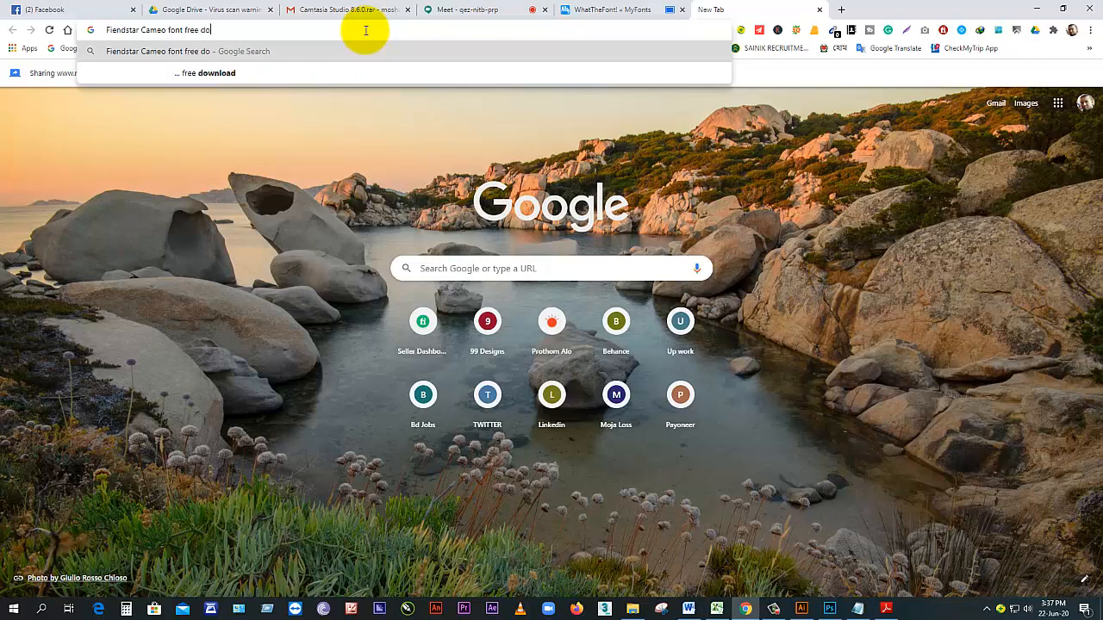
type("wnload")
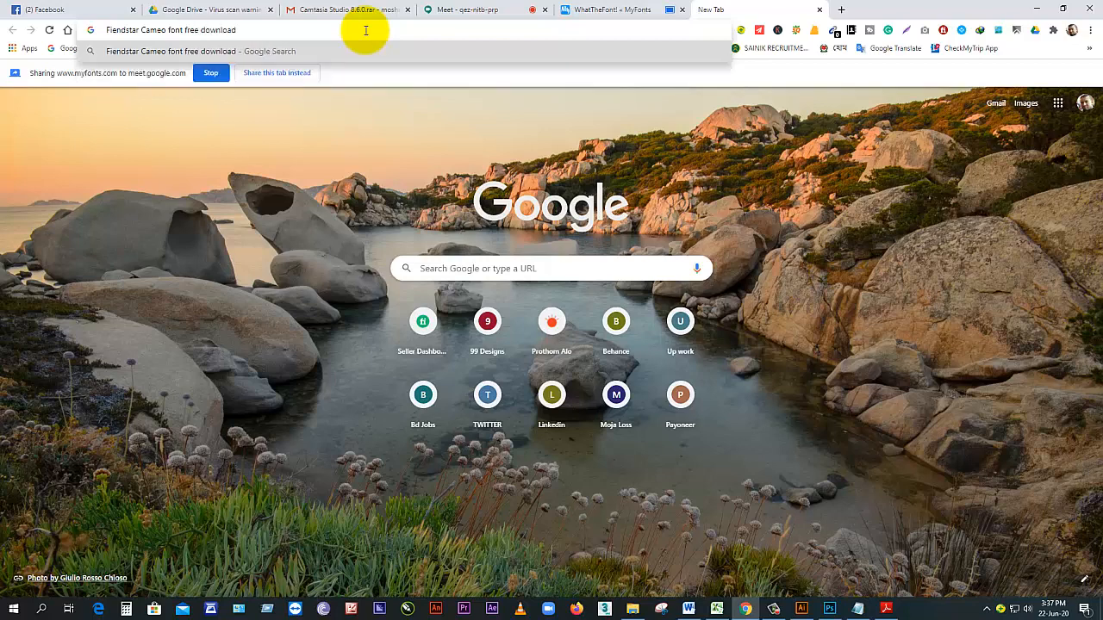
key("Return")
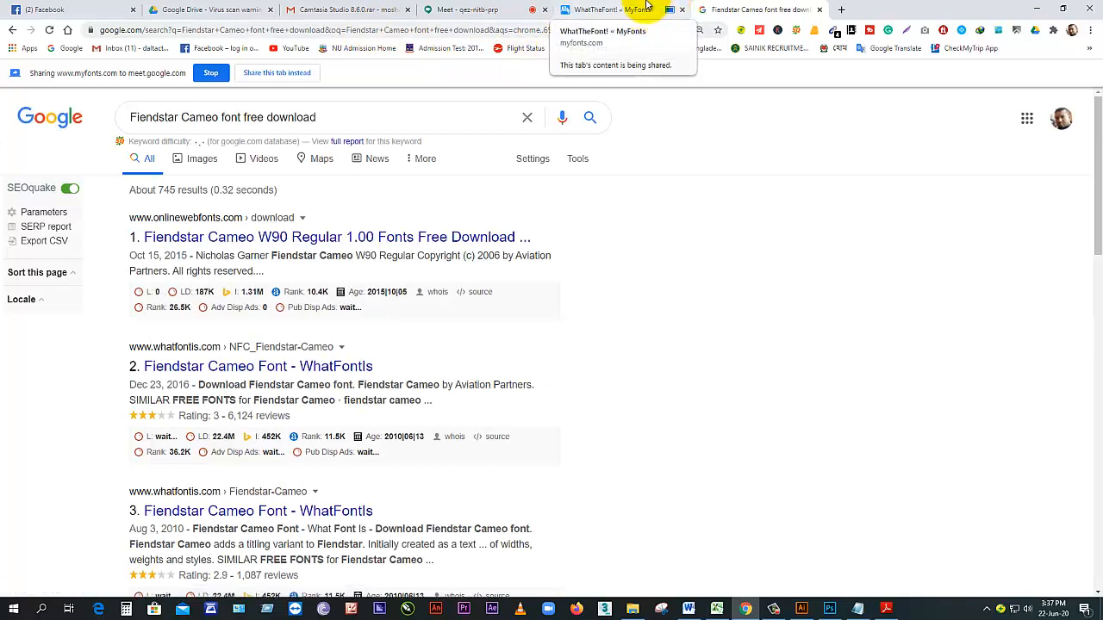
Step: Switch to the Google Meet call and stop presenting the WhatTheFont tab
left_click(773, 609)
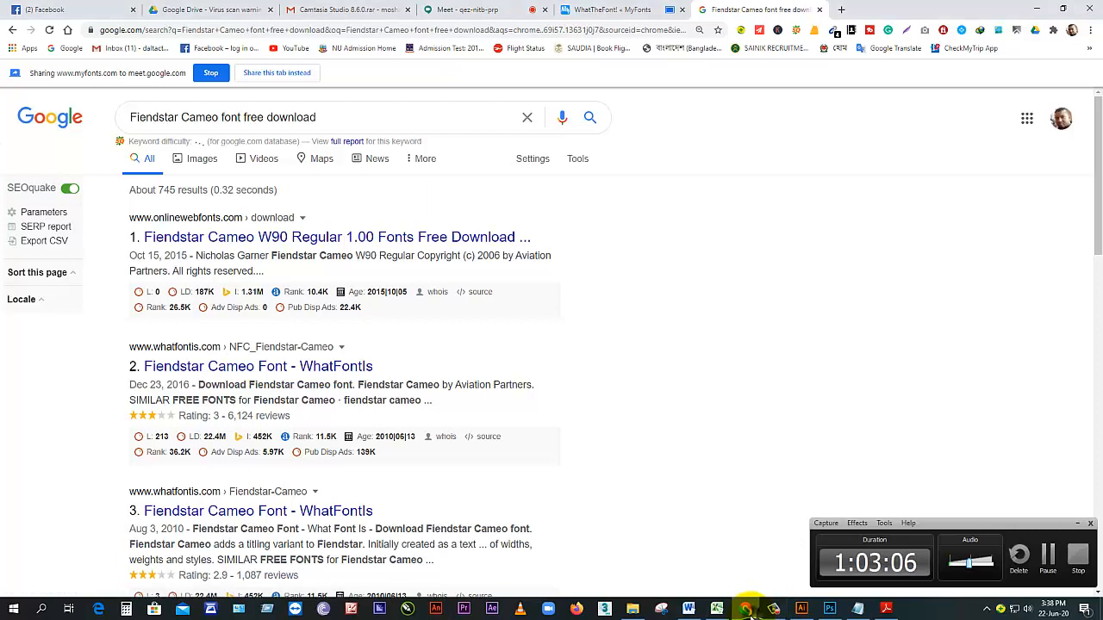
left_click(457, 9)
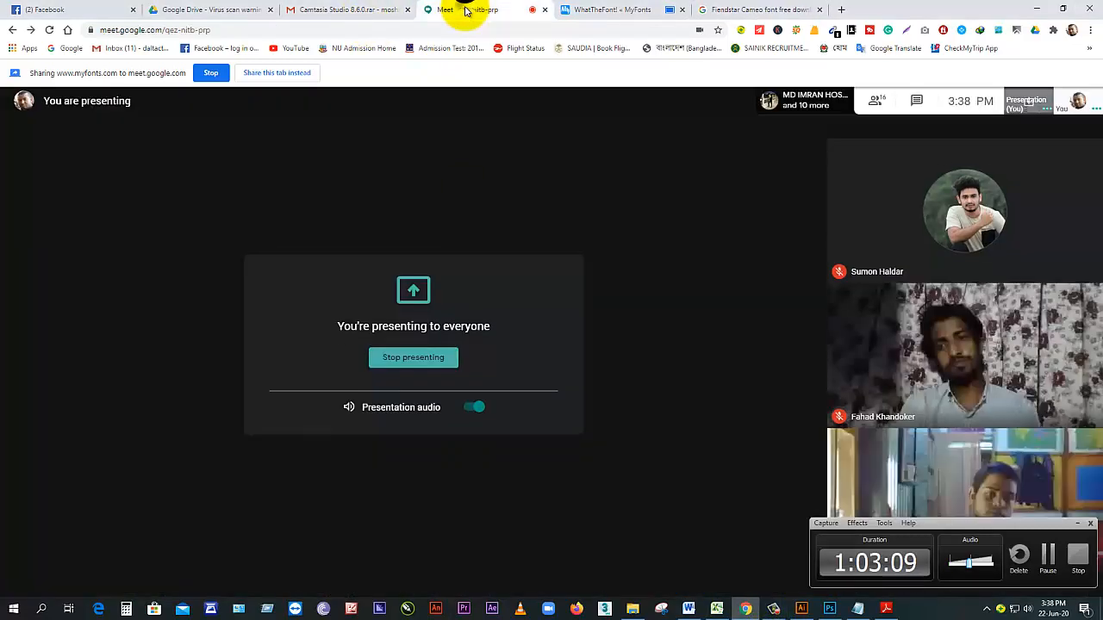
left_click(1077, 523)
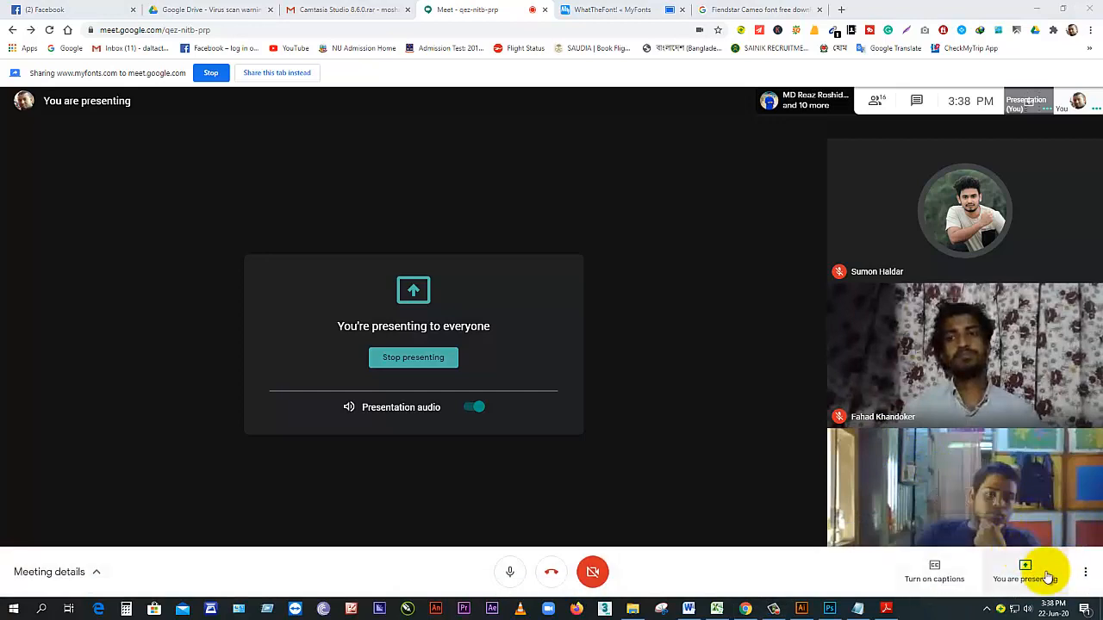
left_click(1045, 572)
left_click(1029, 518)
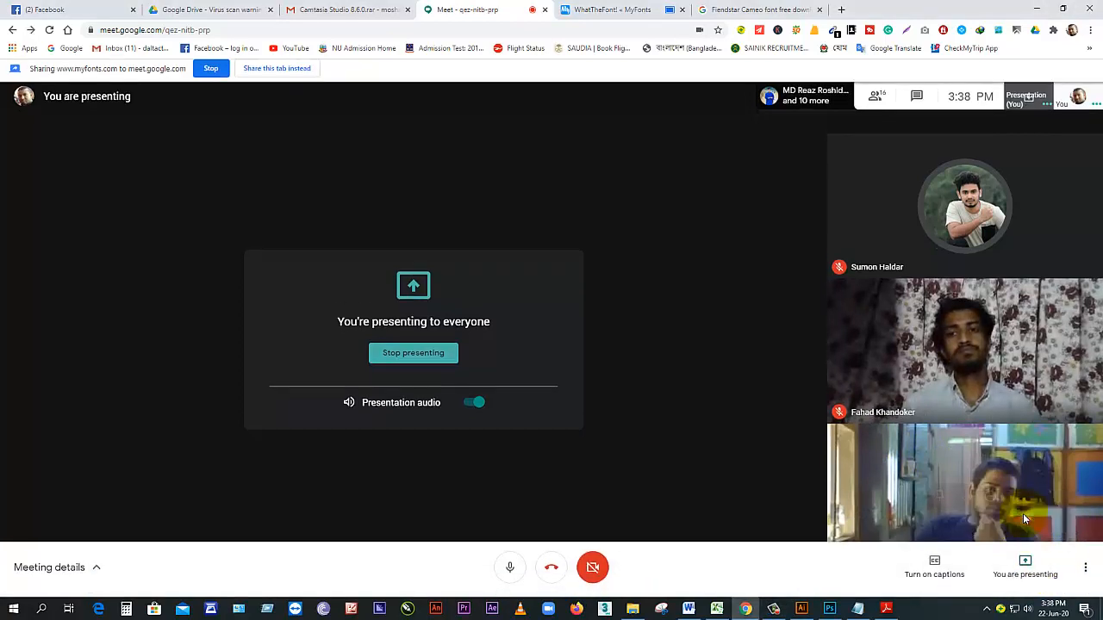
left_click(1046, 573)
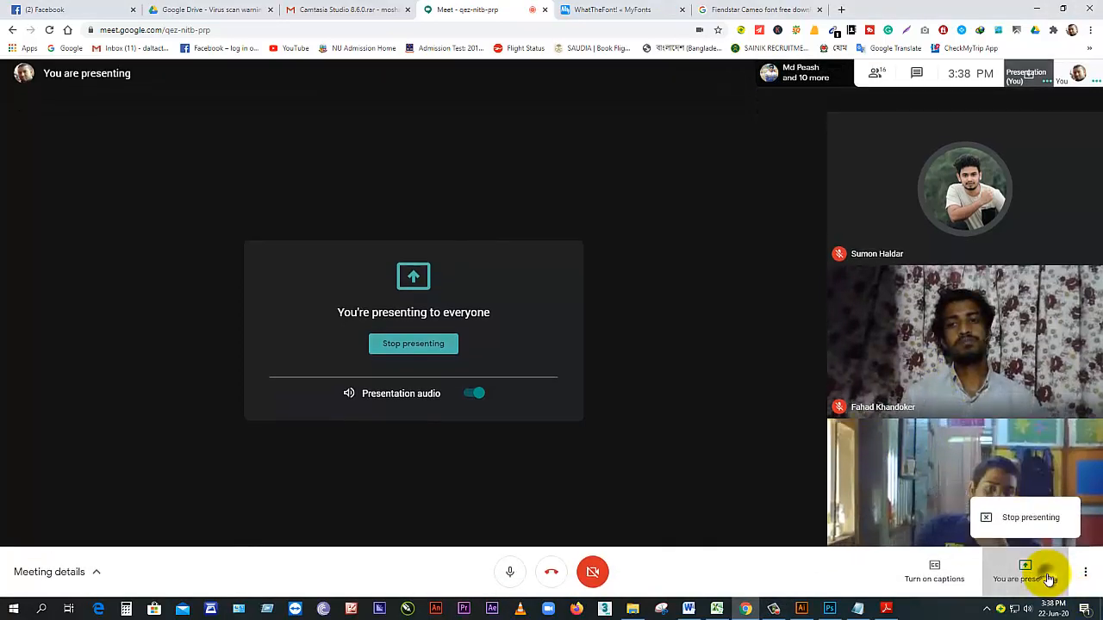
left_click(1034, 517)
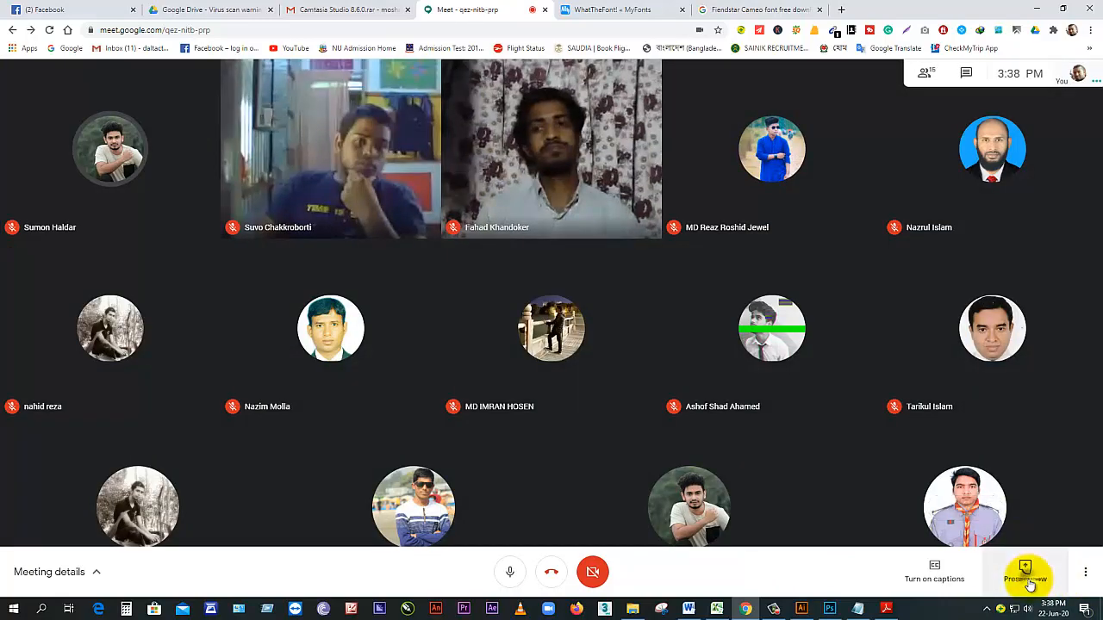
Step: Present the "Fiendstar Cameo font free download" search results tab to the meeting with audio shared
left_click(1031, 582)
left_click(1017, 521)
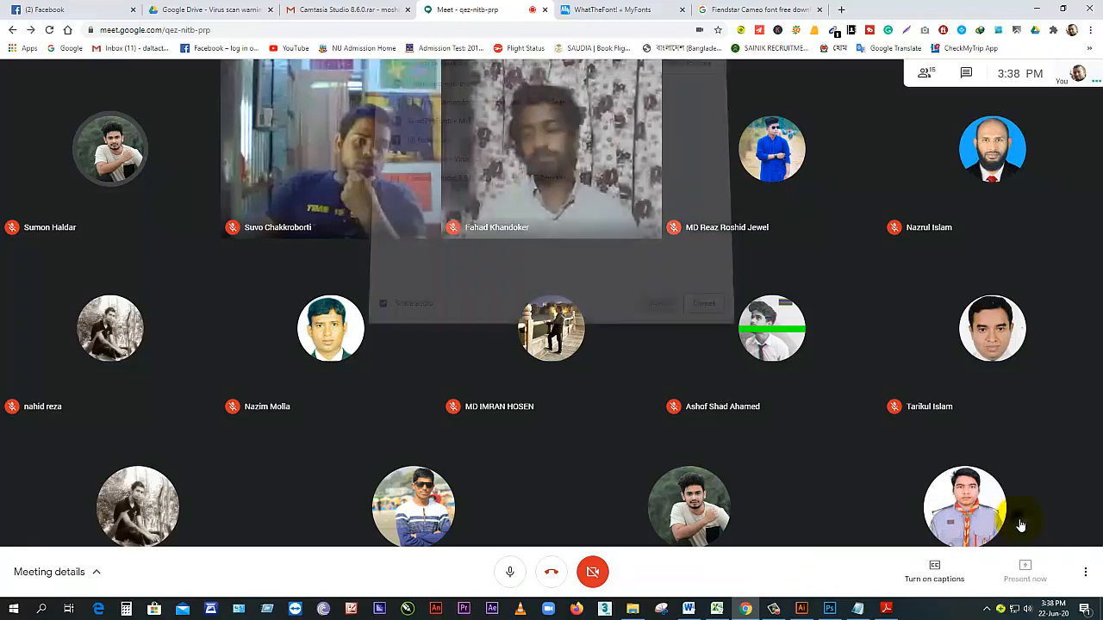
left_click(439, 110)
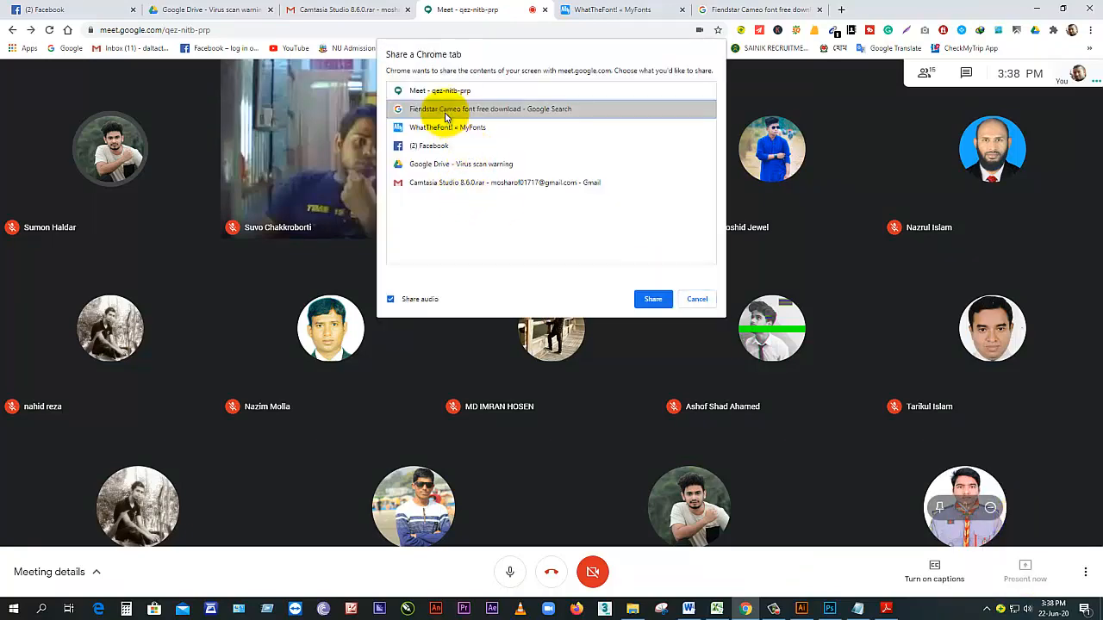
left_click(653, 299)
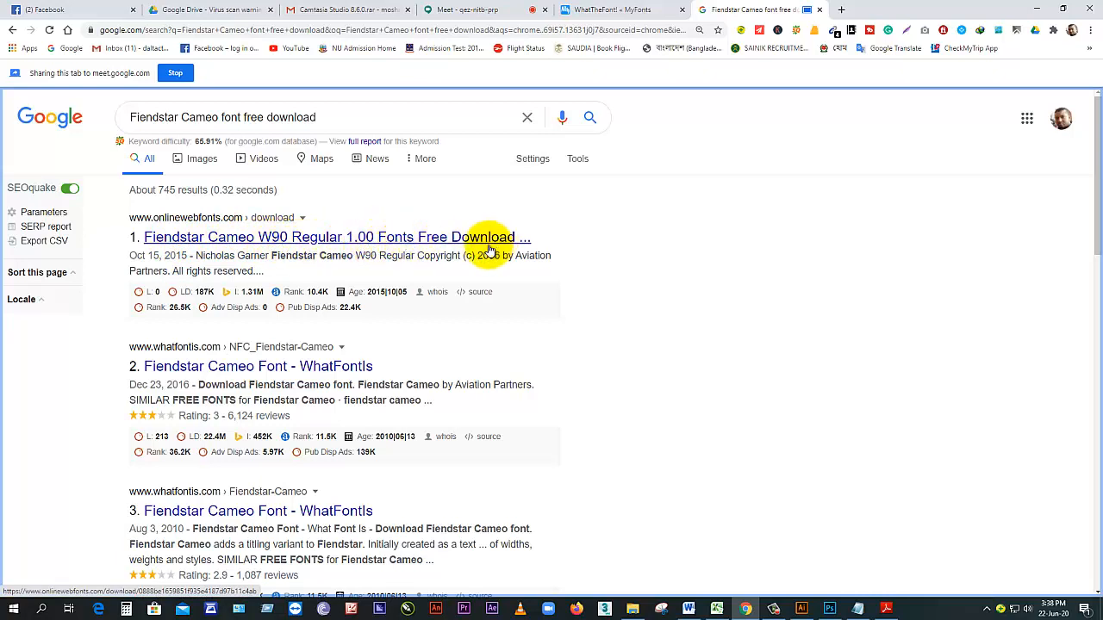
Step: Open the Fiendstar Cameo W90 Regular result on onlinewebfonts.com and go to its boxed character previews
left_click(372, 244)
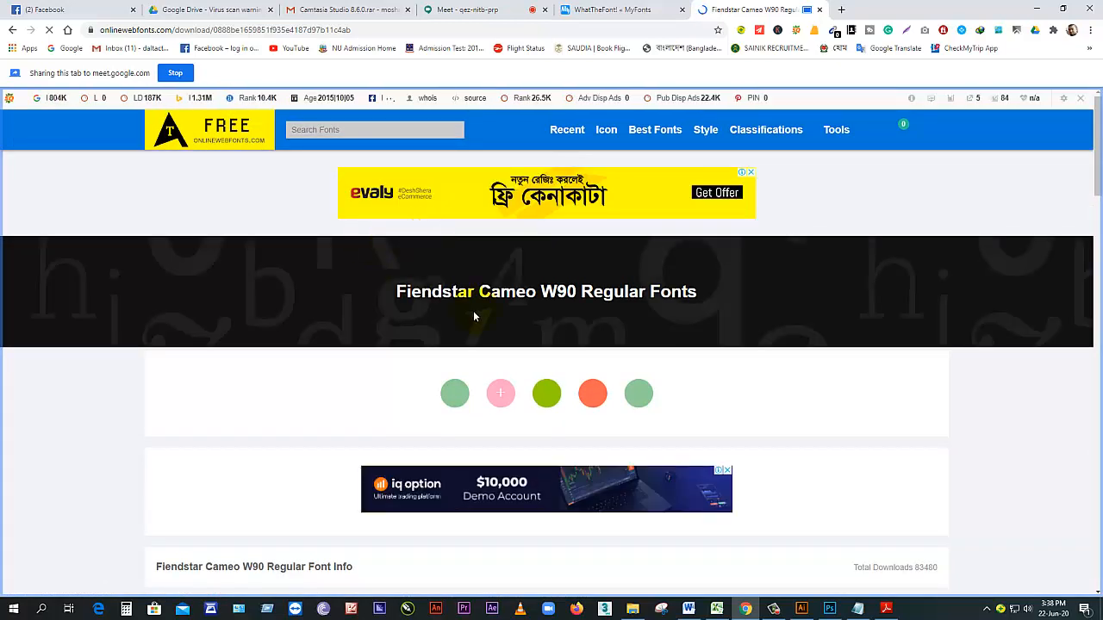
scroll(472, 309, "down", 1)
scroll(472, 314, "down", 1)
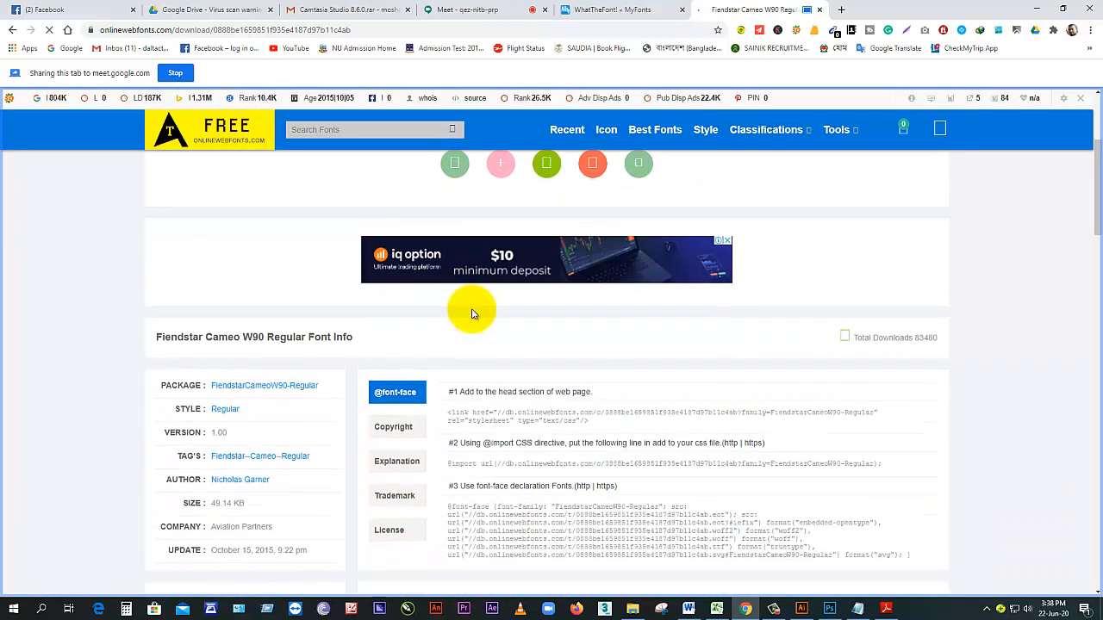
scroll(472, 314, "down", 1)
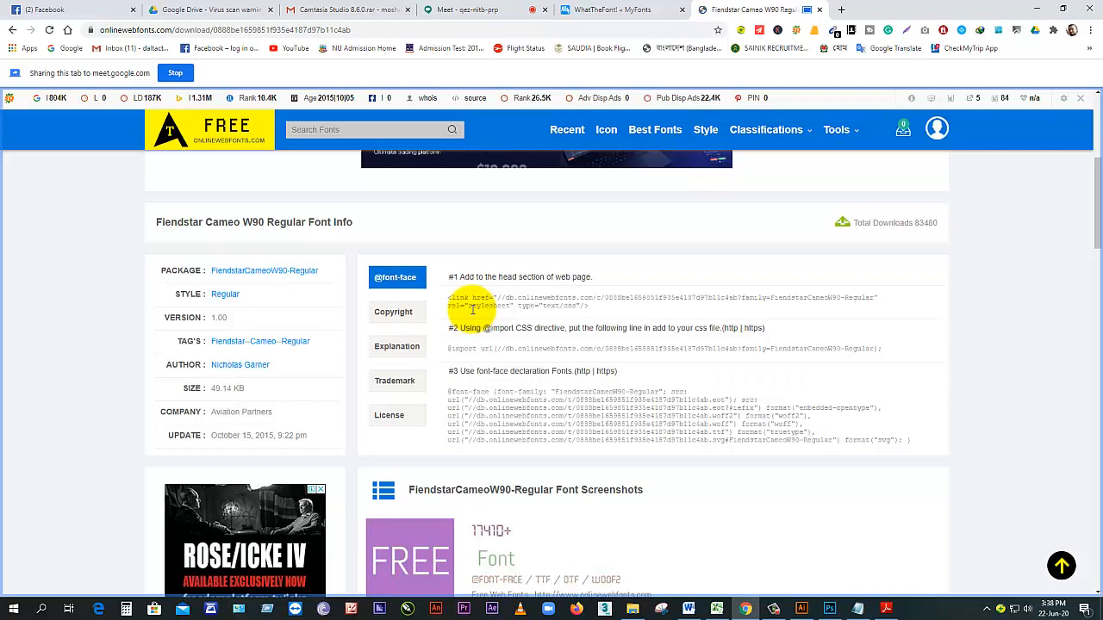
scroll(472, 308, "down", 1)
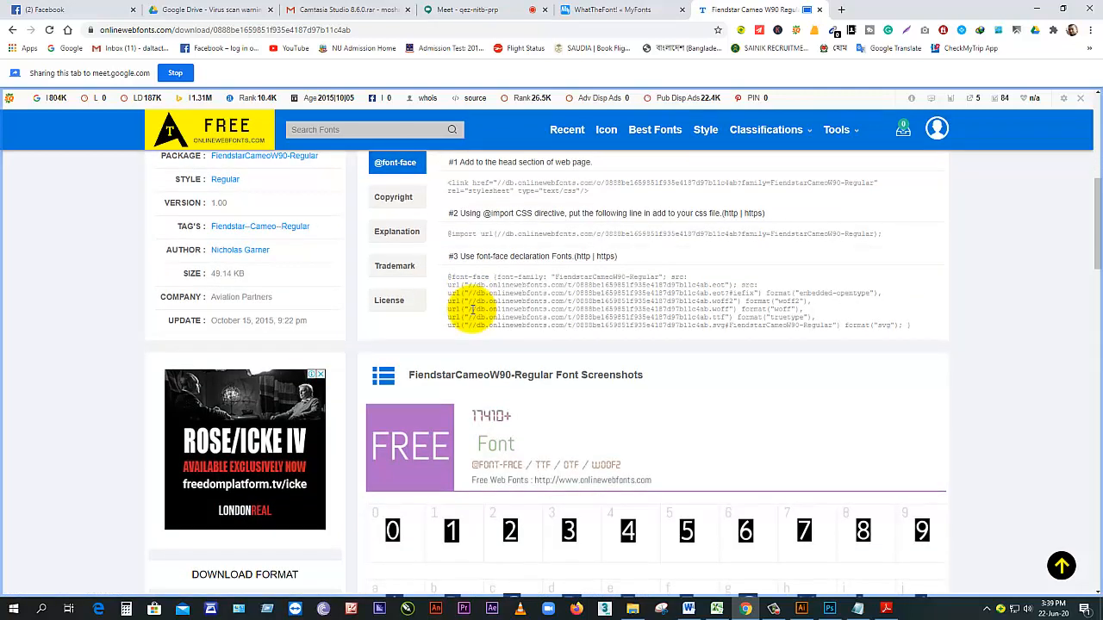
scroll(472, 308, "down", 3)
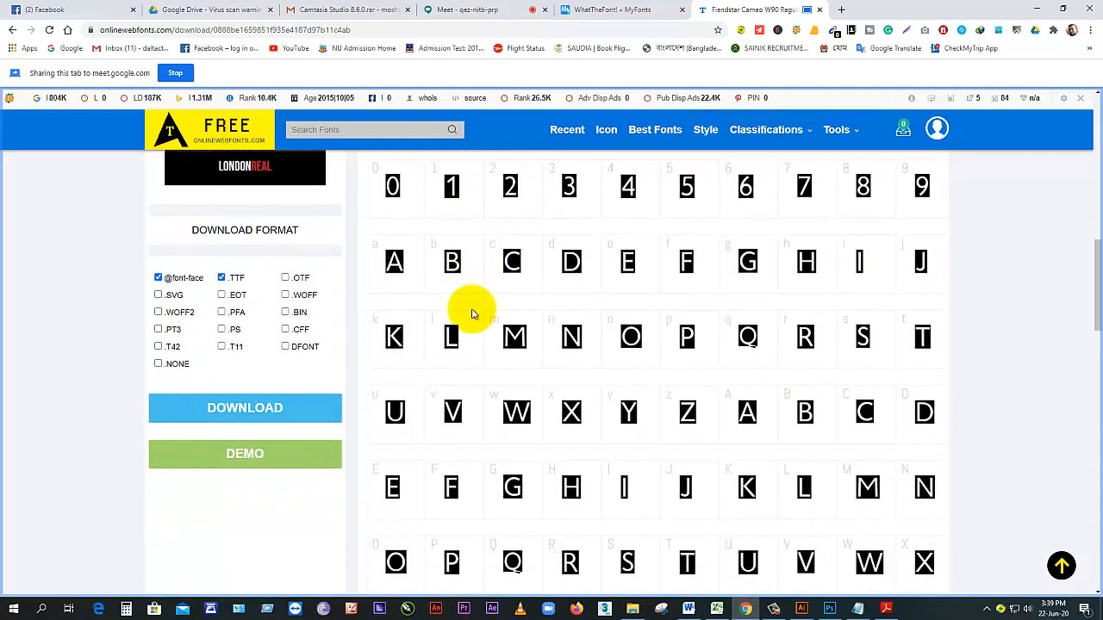
Step: Look through the whole font page, examining the character previews, the font info and the download format options
scroll(472, 313, "down", 7)
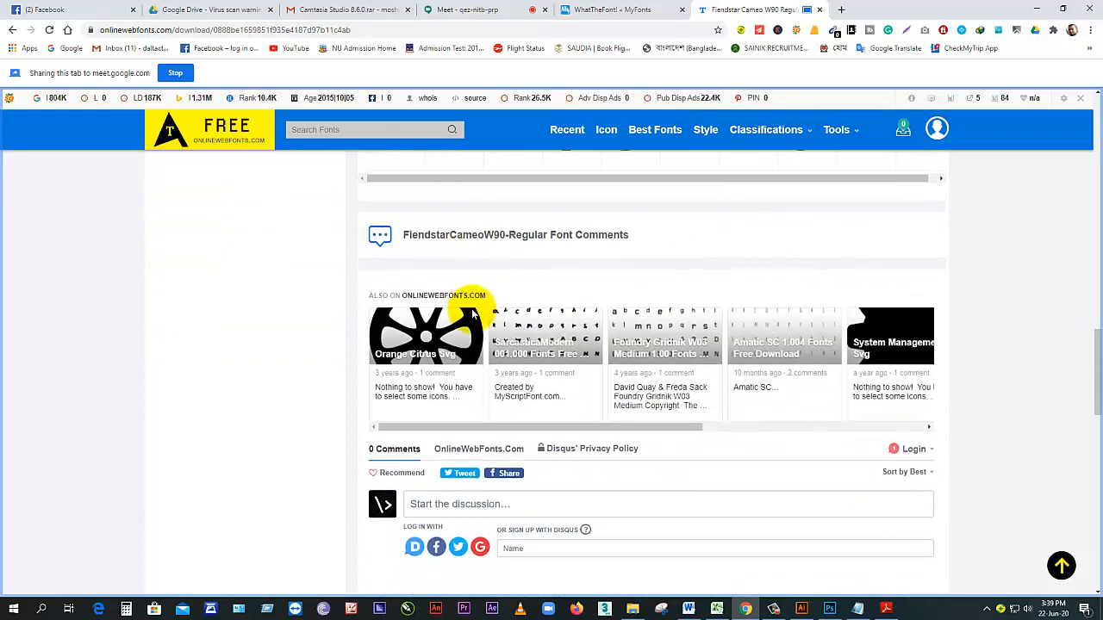
scroll(472, 314, "down", 7)
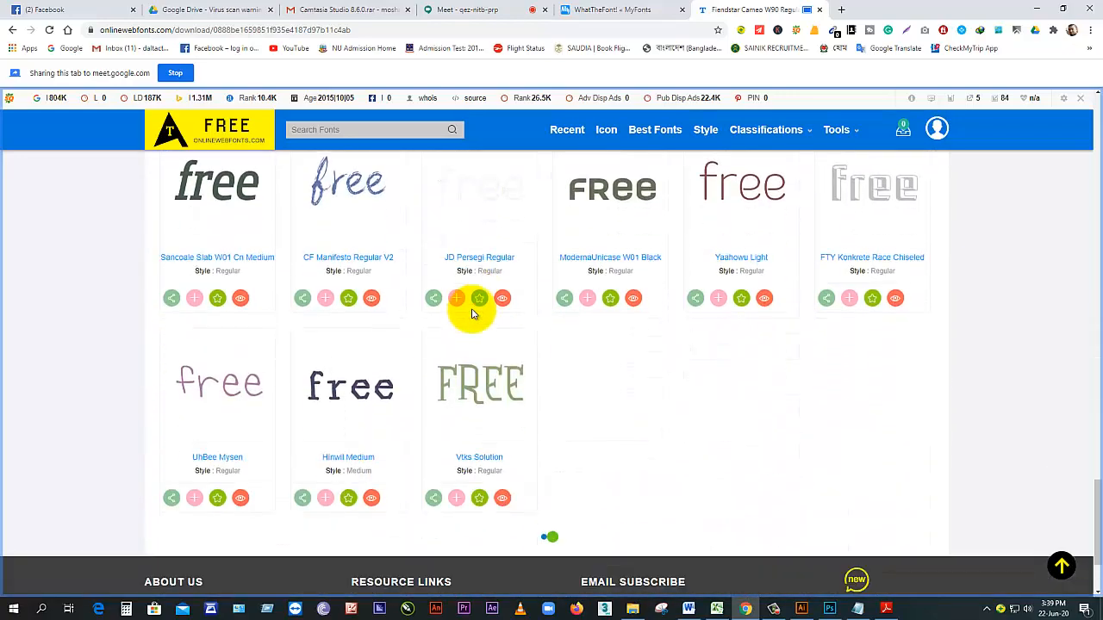
scroll(472, 313, "up", 8)
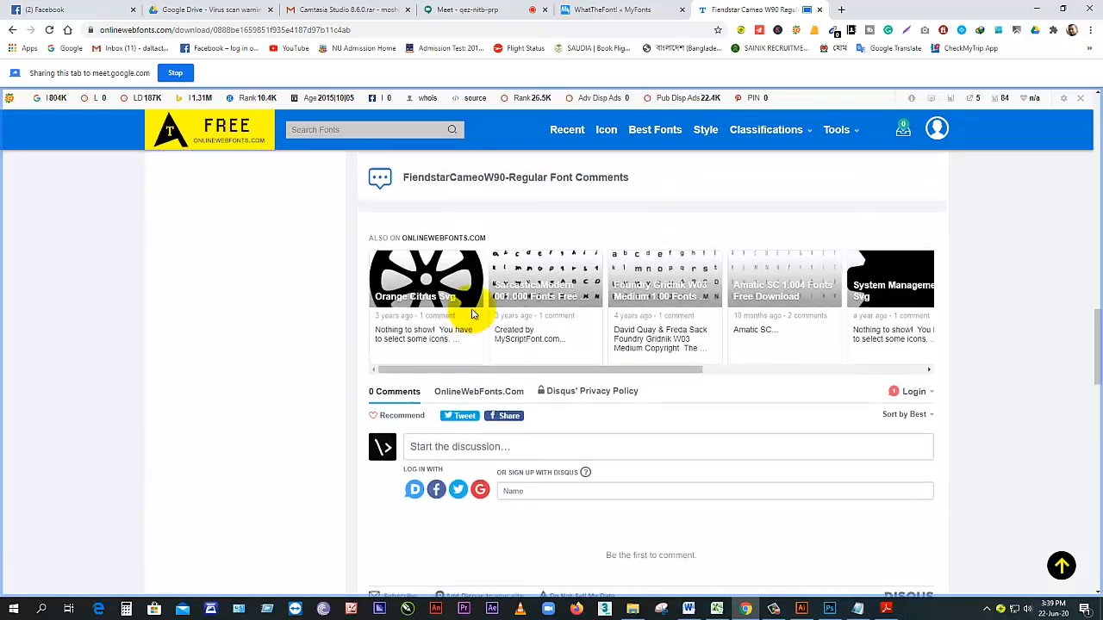
scroll(472, 314, "up", 8)
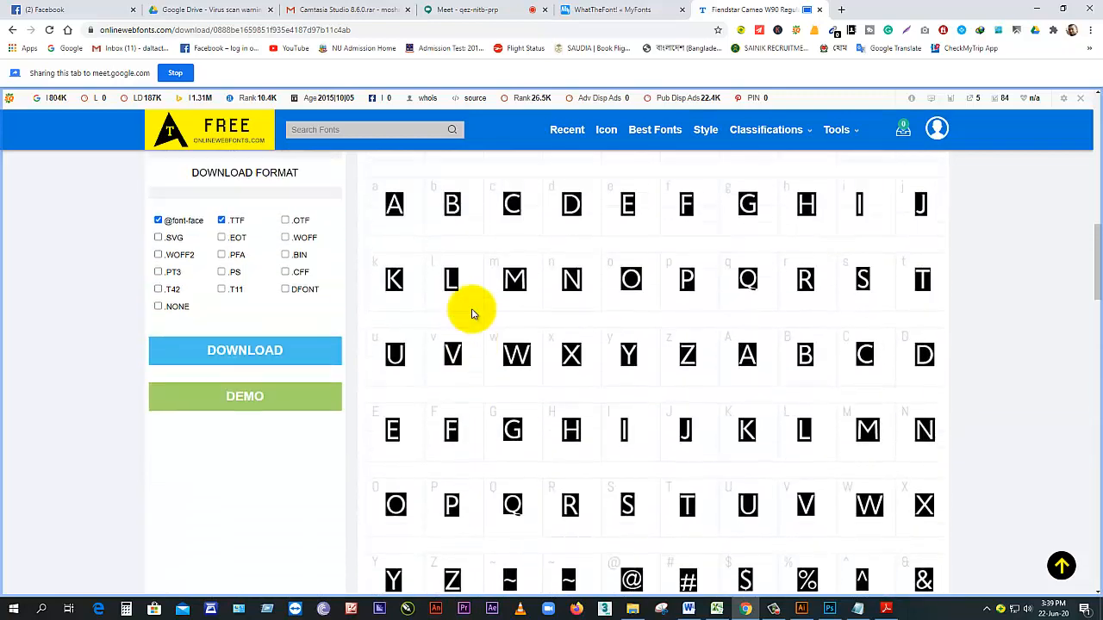
scroll(472, 314, "up", 2)
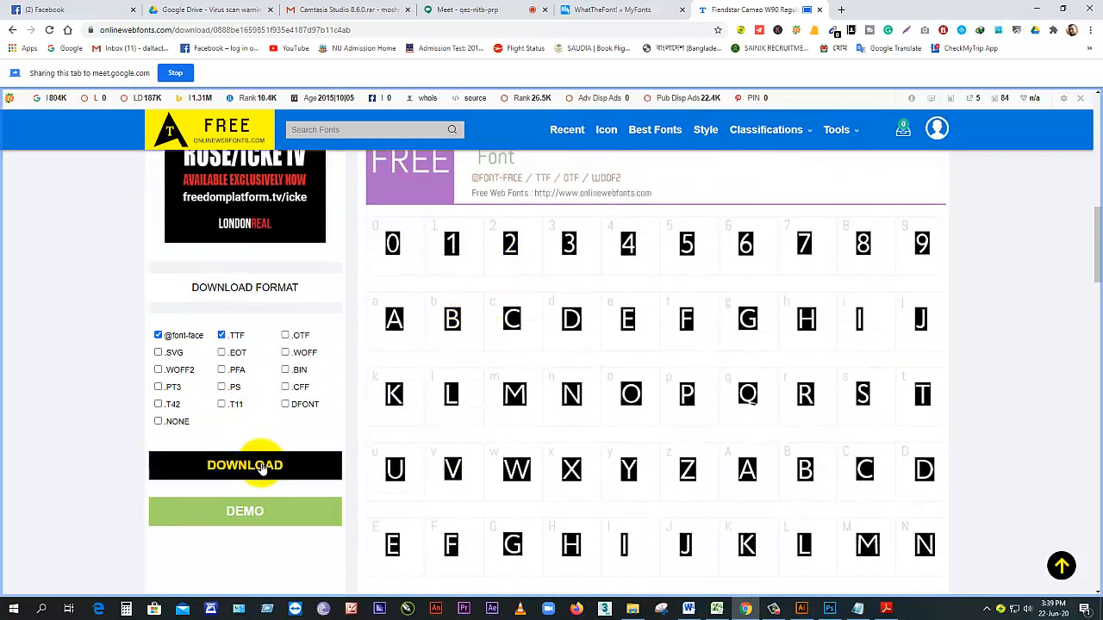
scroll(261, 468, "up", 7)
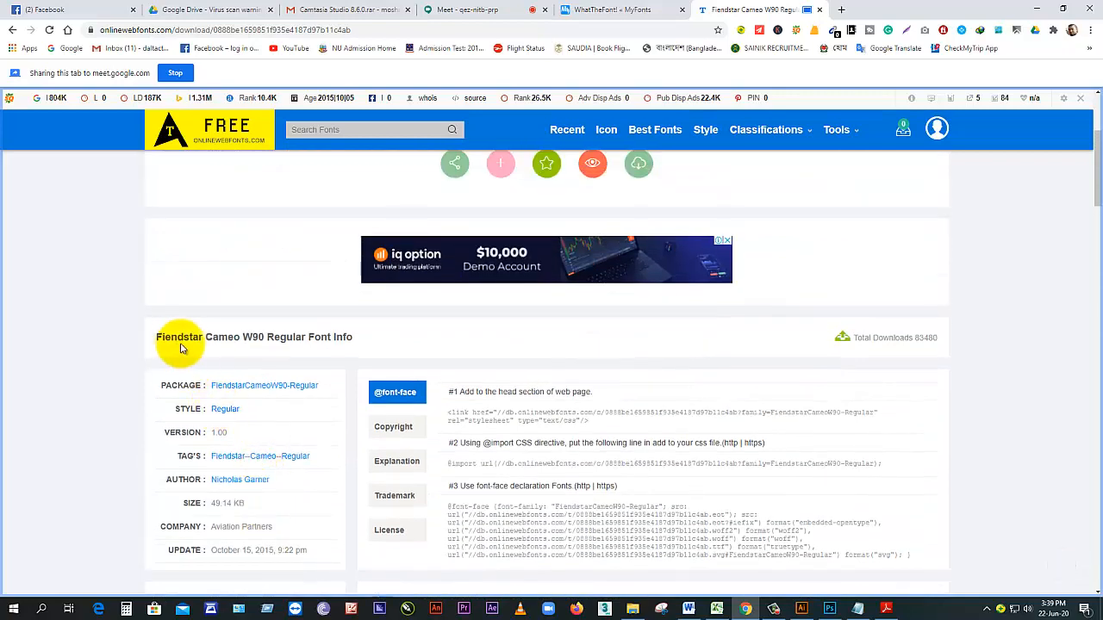
scroll(316, 342, "down", 1)
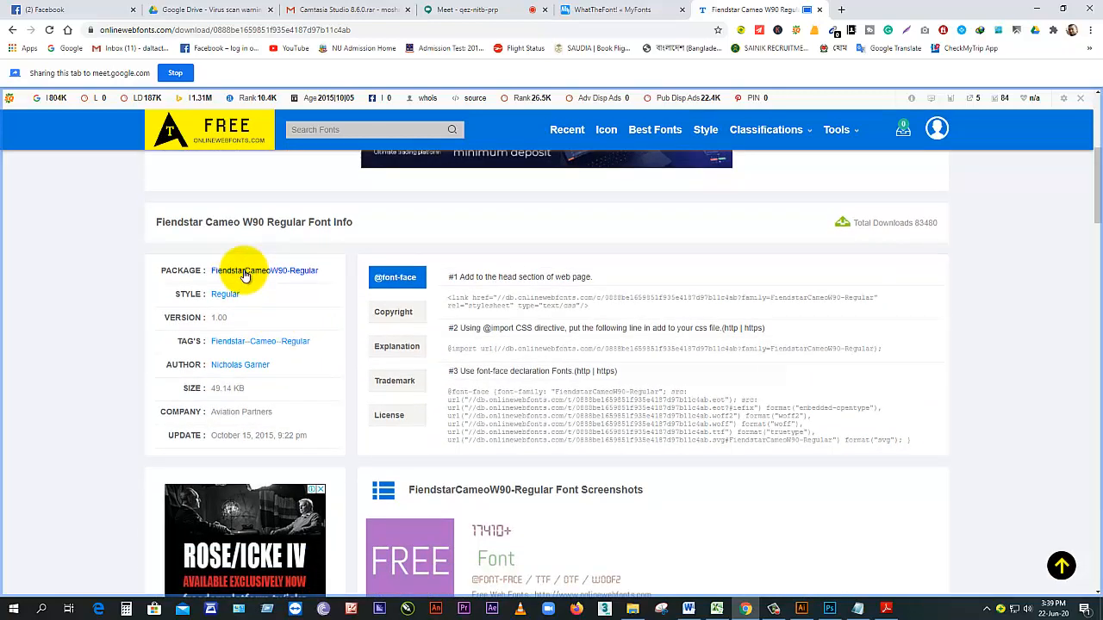
scroll(234, 426, "down", 2)
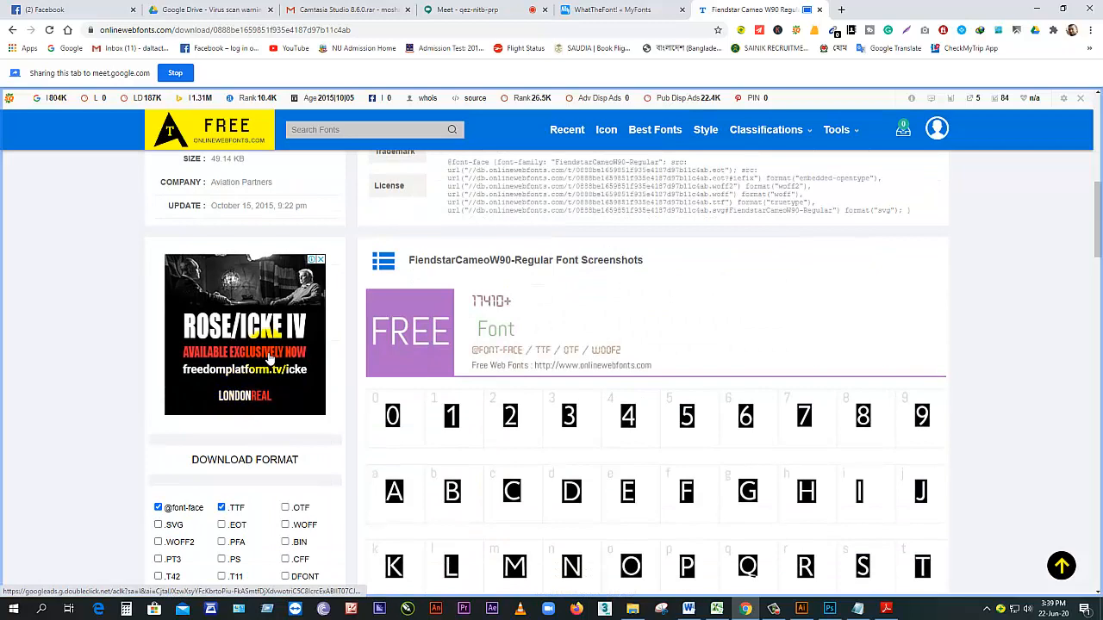
scroll(584, 374, "up", 2)
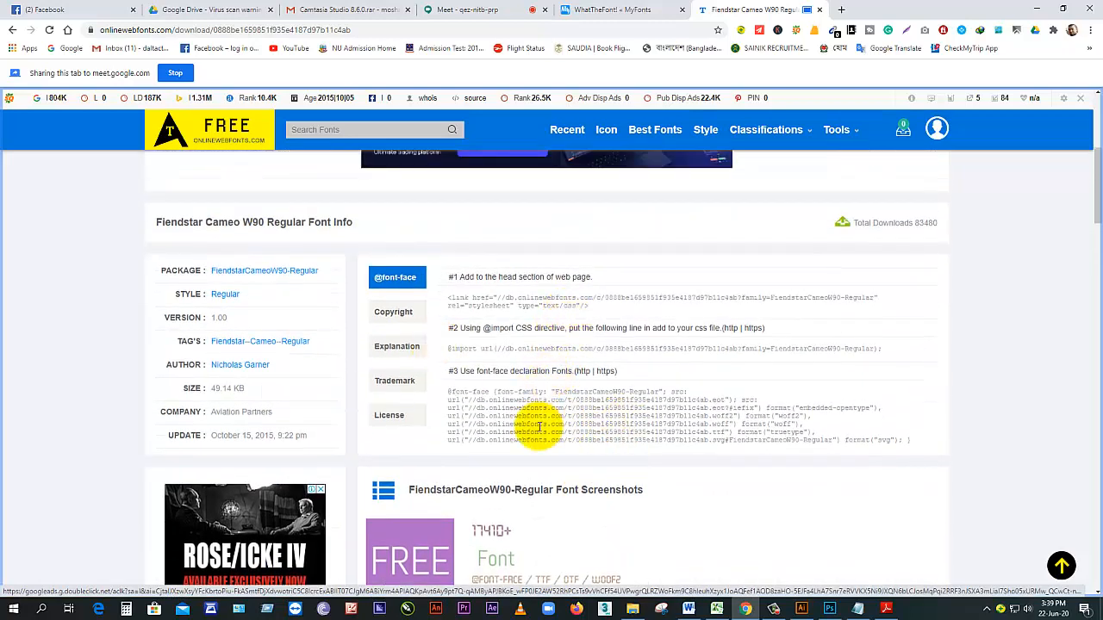
scroll(538, 426, "down", 3)
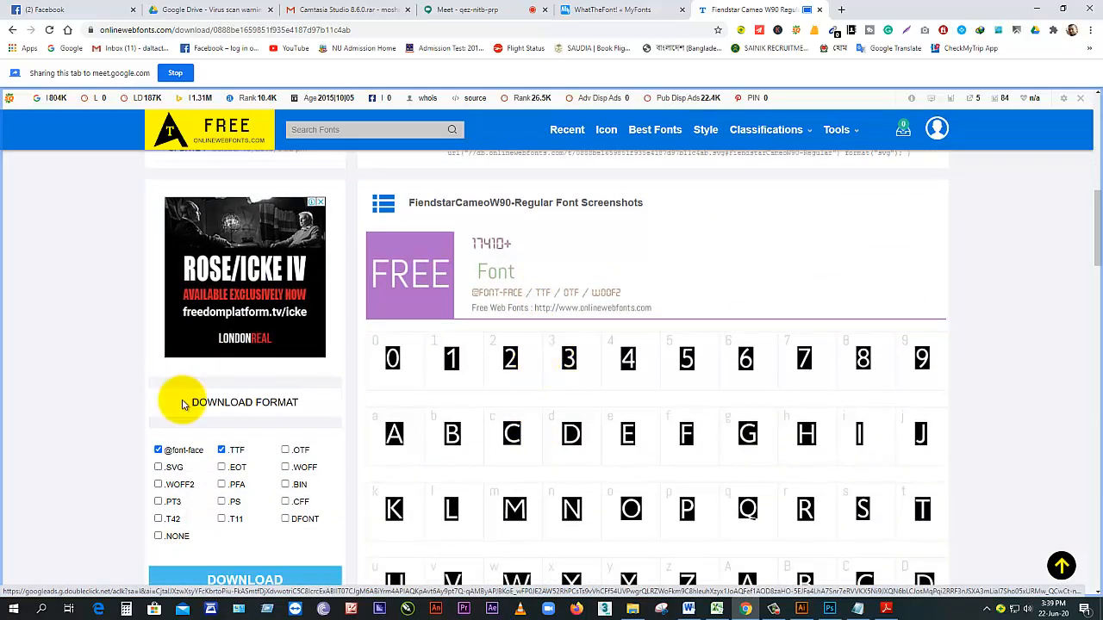
scroll(215, 405, "down", 2)
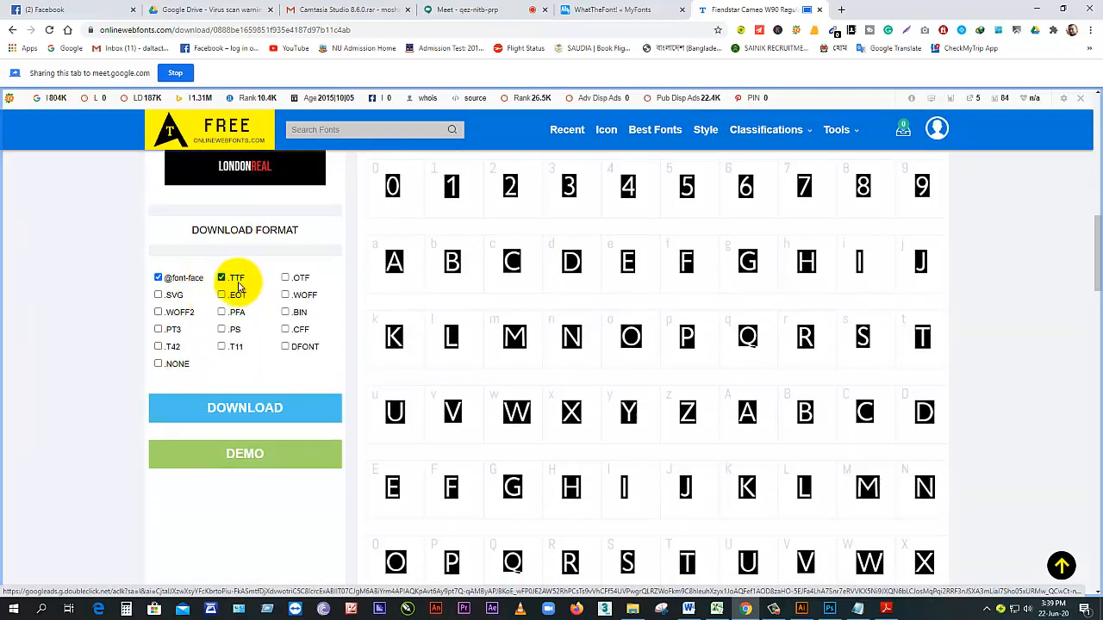
left_click(159, 278)
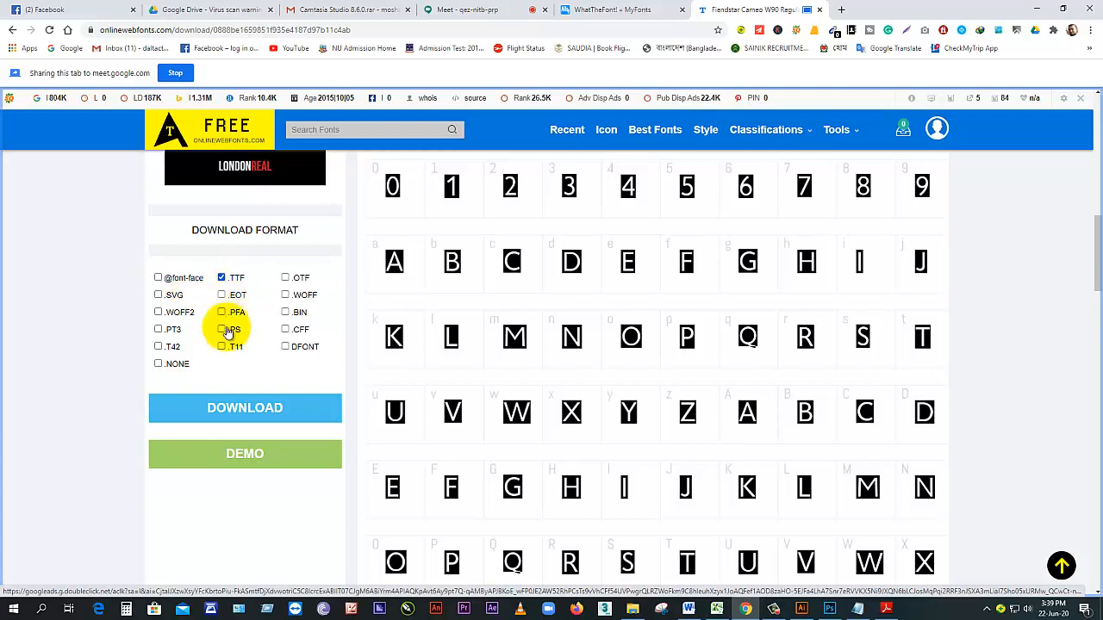
left_click(255, 407)
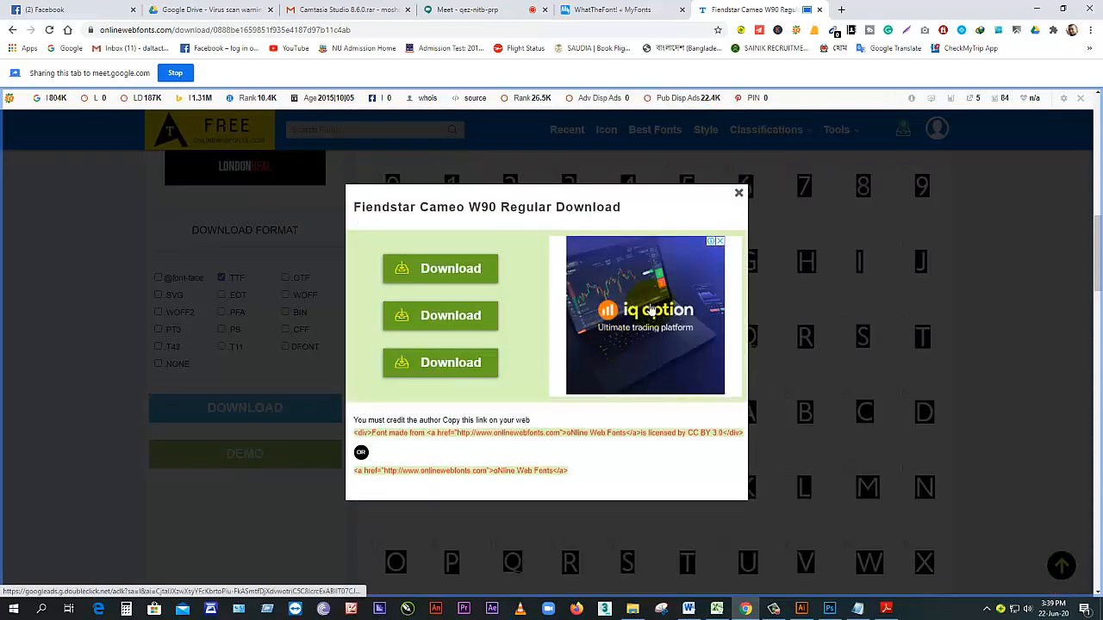
left_click(739, 194)
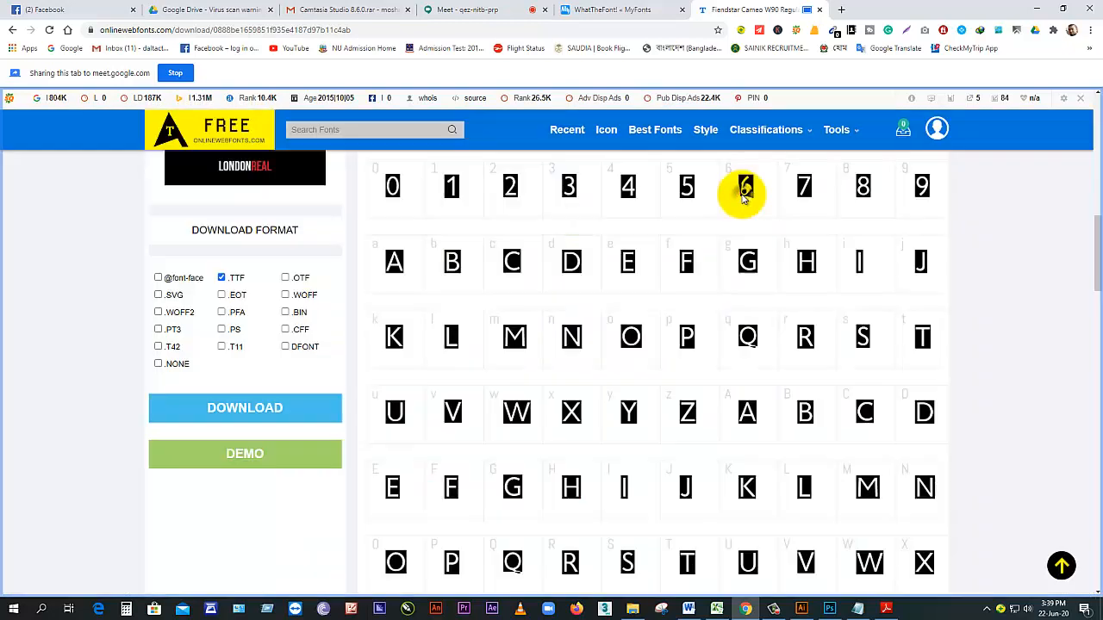
left_click(254, 411)
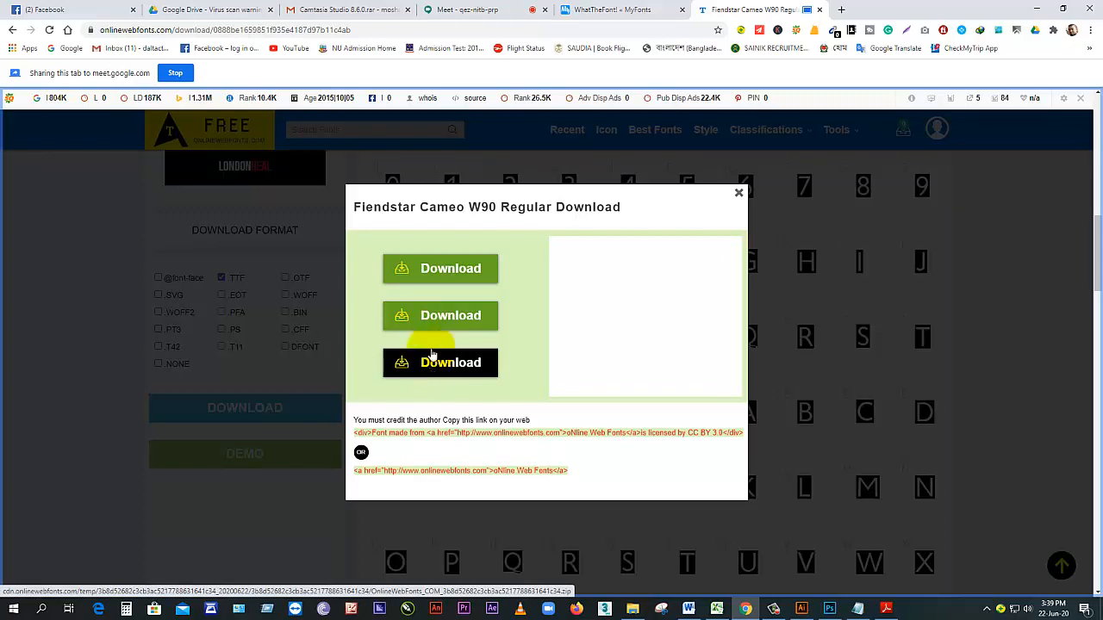
Step: Download the font archive into the Downloads folder and close the finished download and link windows
left_click(448, 276)
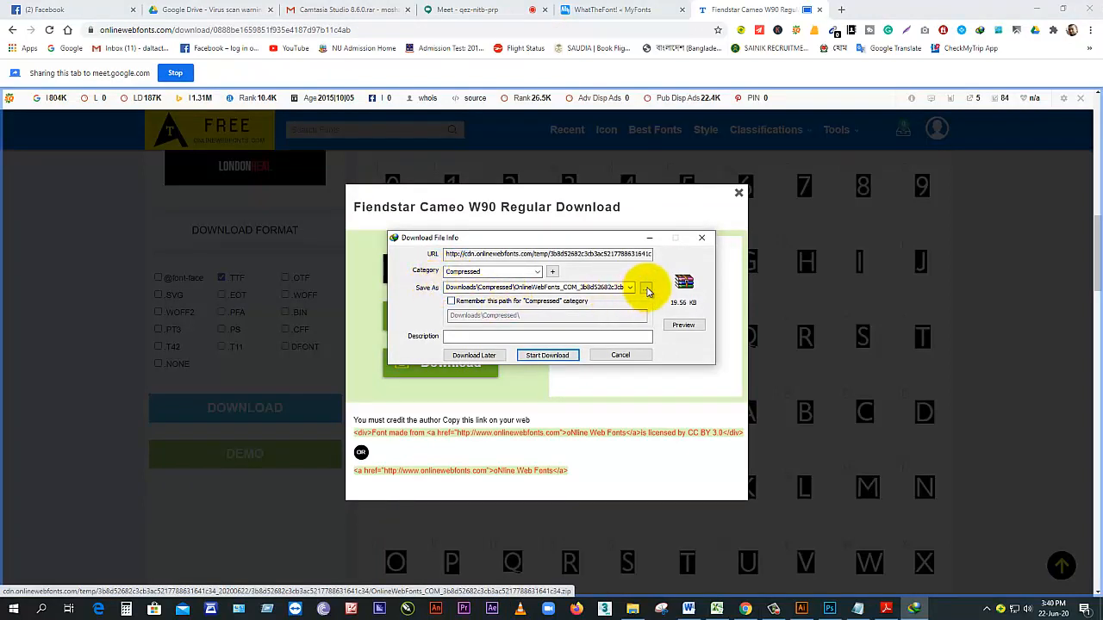
left_click(645, 287)
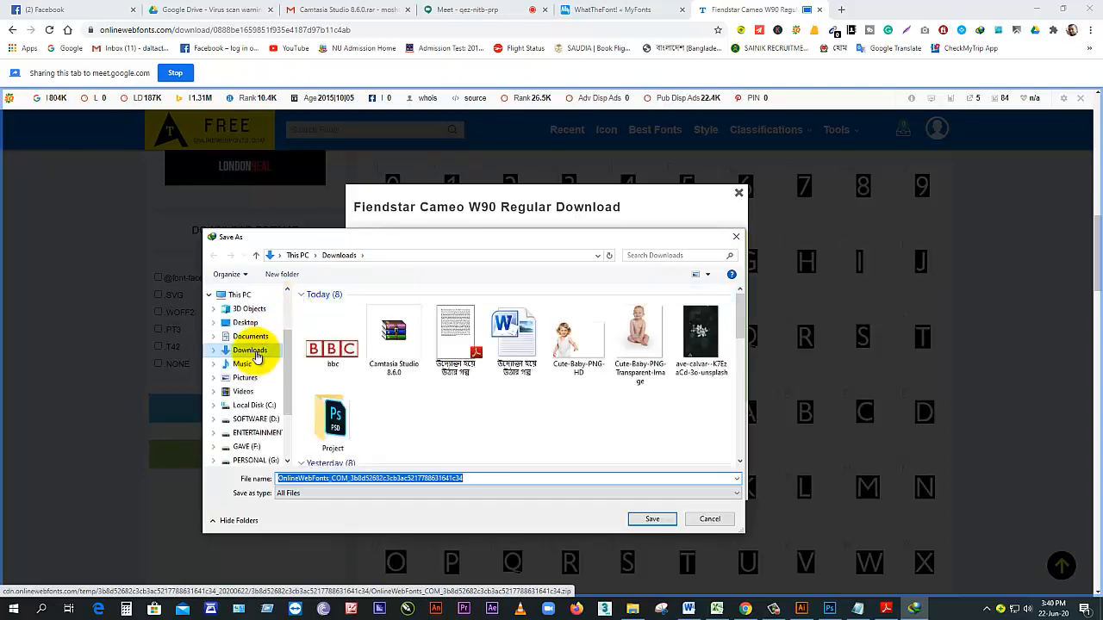
left_click(254, 351)
left_click(652, 519)
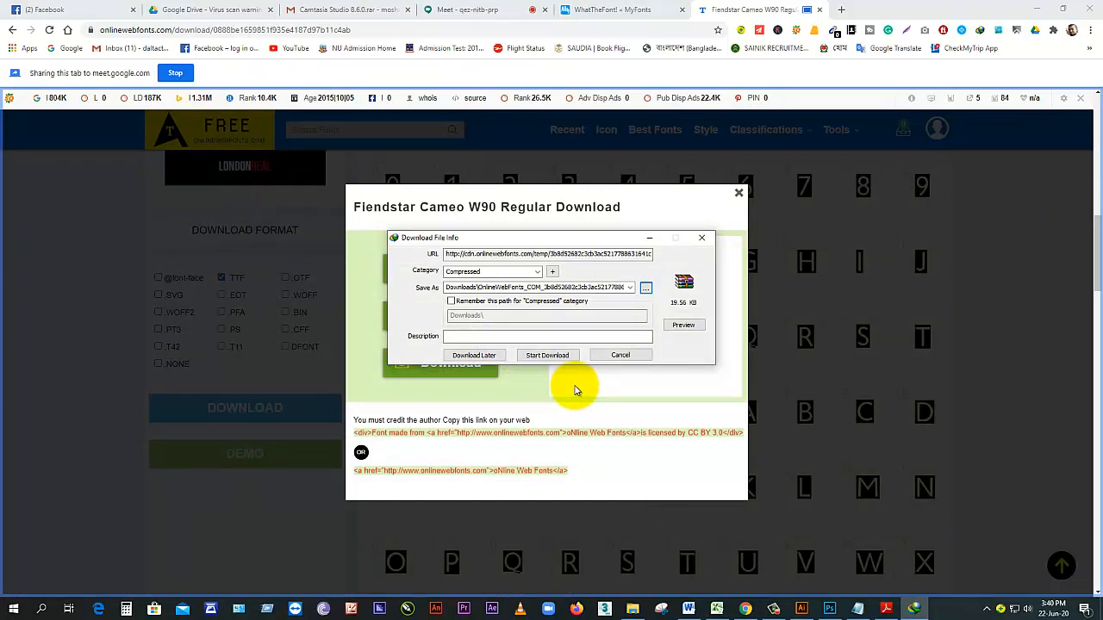
left_click(546, 356)
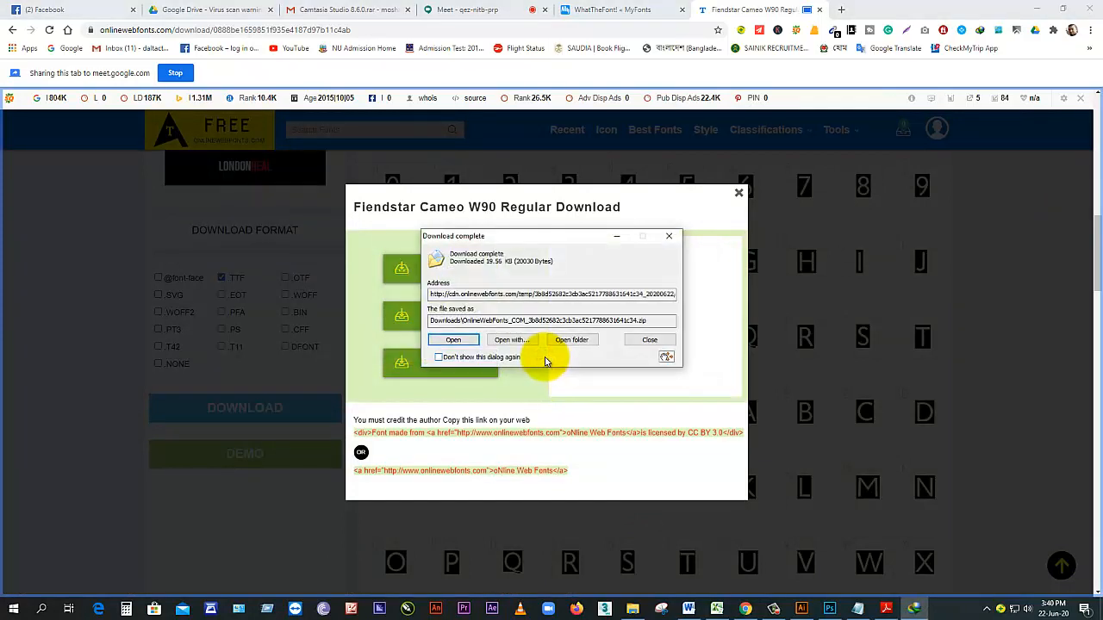
left_click(650, 339)
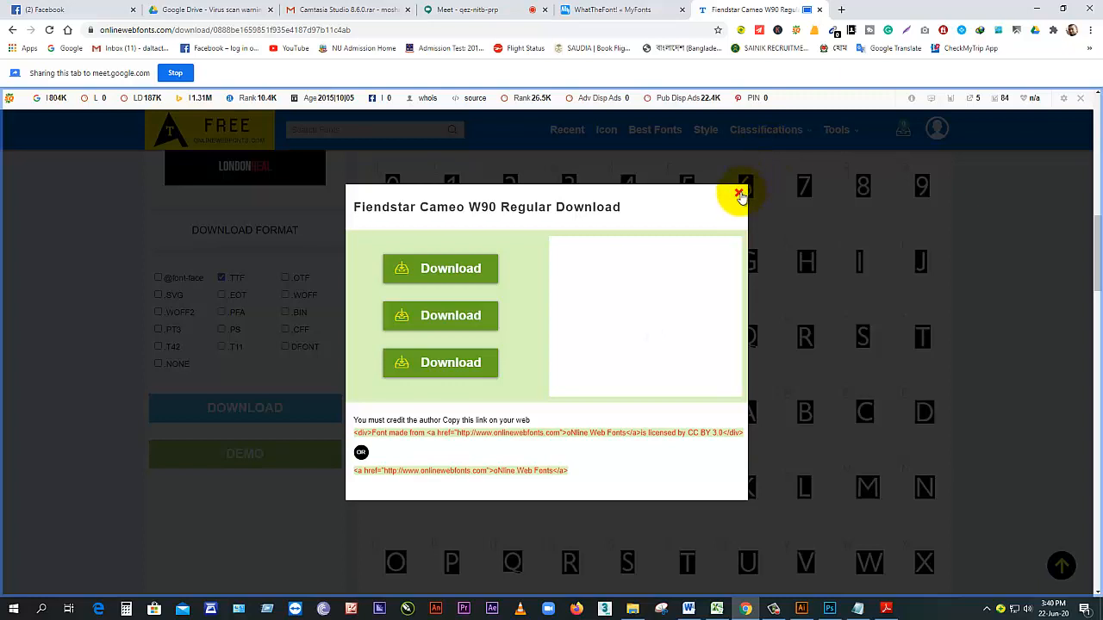
left_click(740, 195)
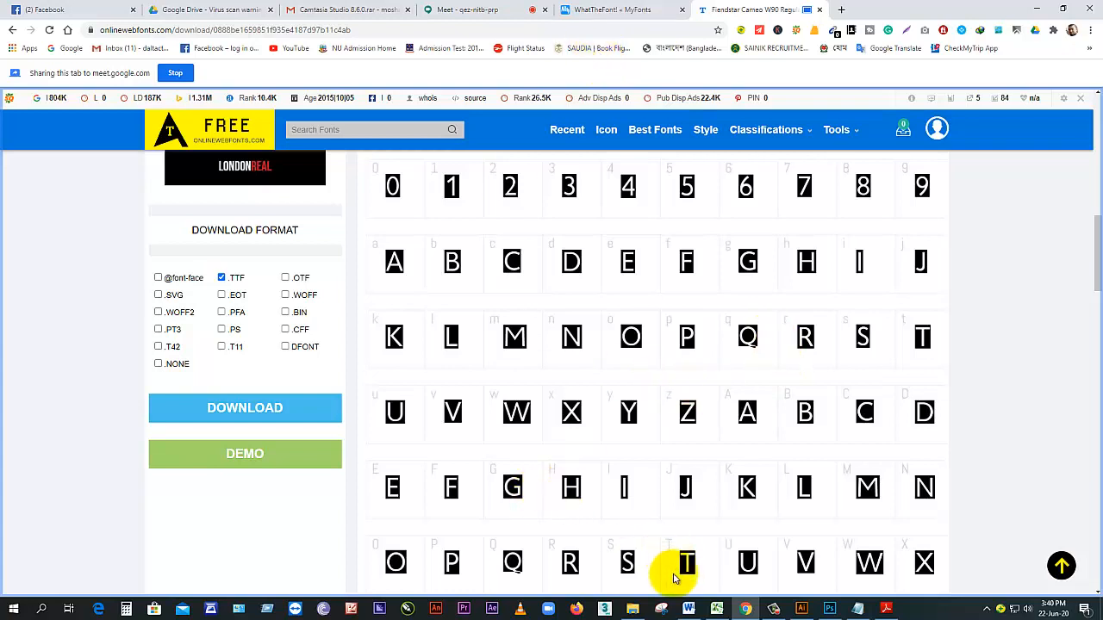
Step: Switch to File Explorer, open the OnlineWebFonts archive in Downloads, and extract the Fiendstar Cameo W90 Regular font file into that folder
left_click(632, 609)
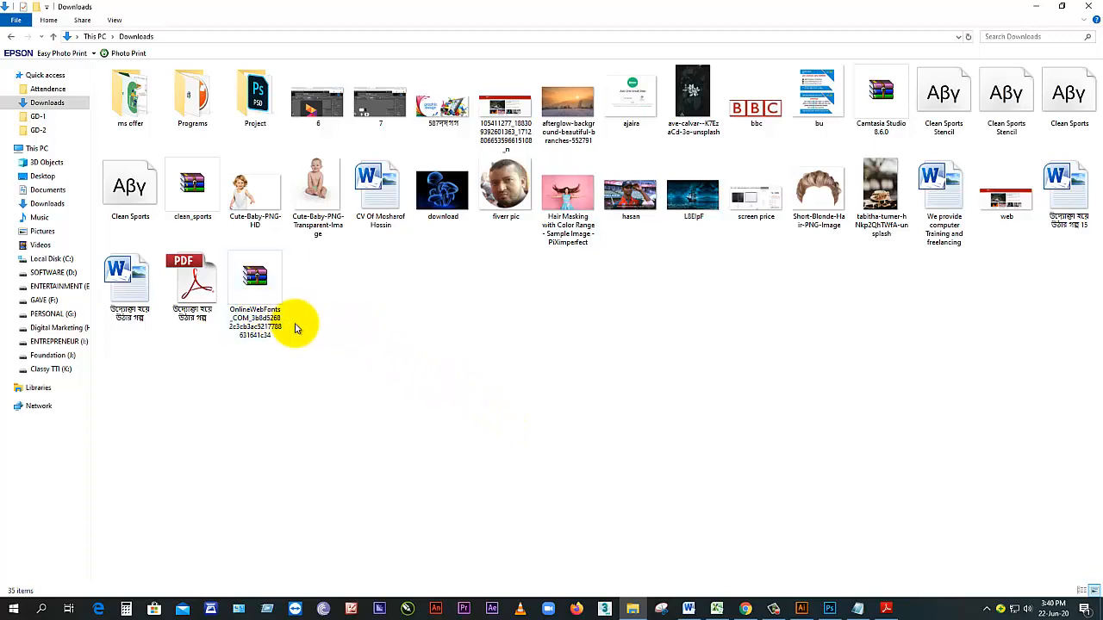
left_click(262, 297)
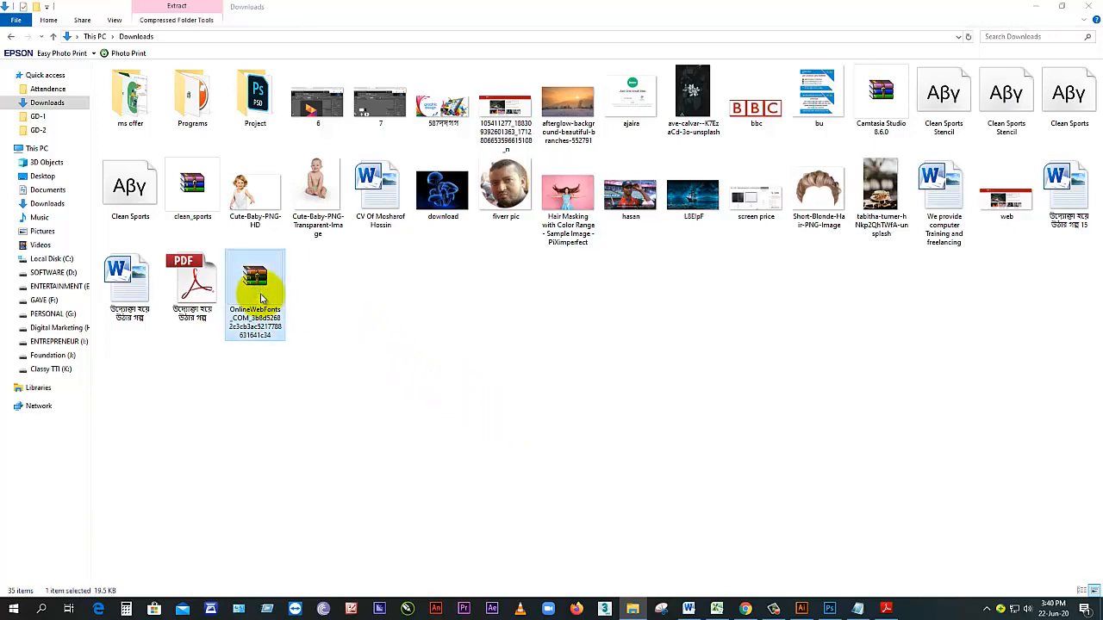
double_click(261, 297)
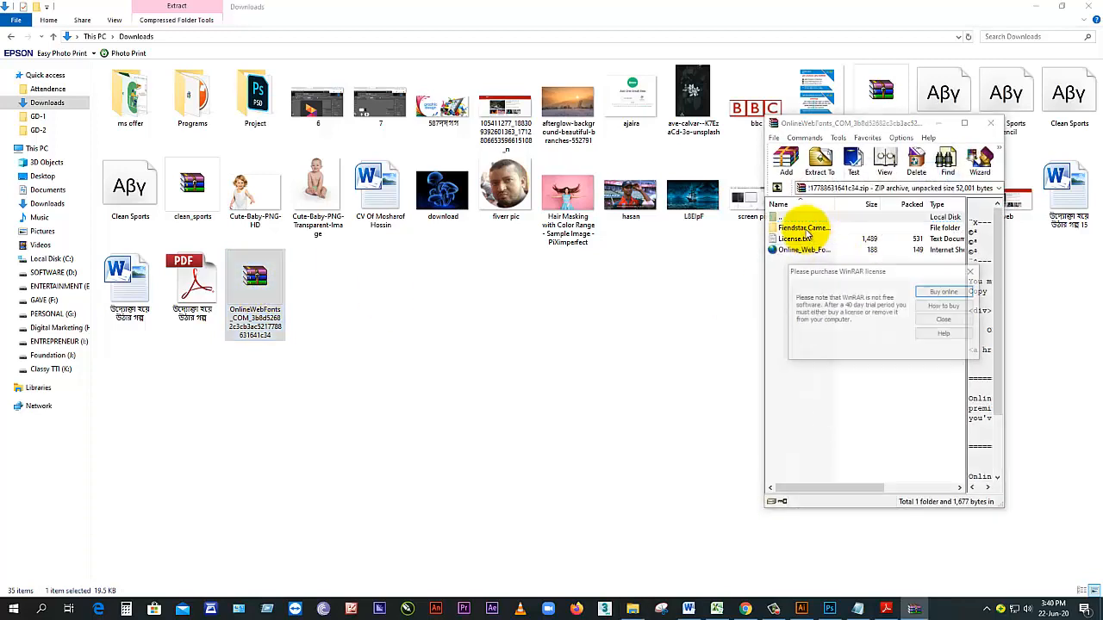
left_click(969, 273)
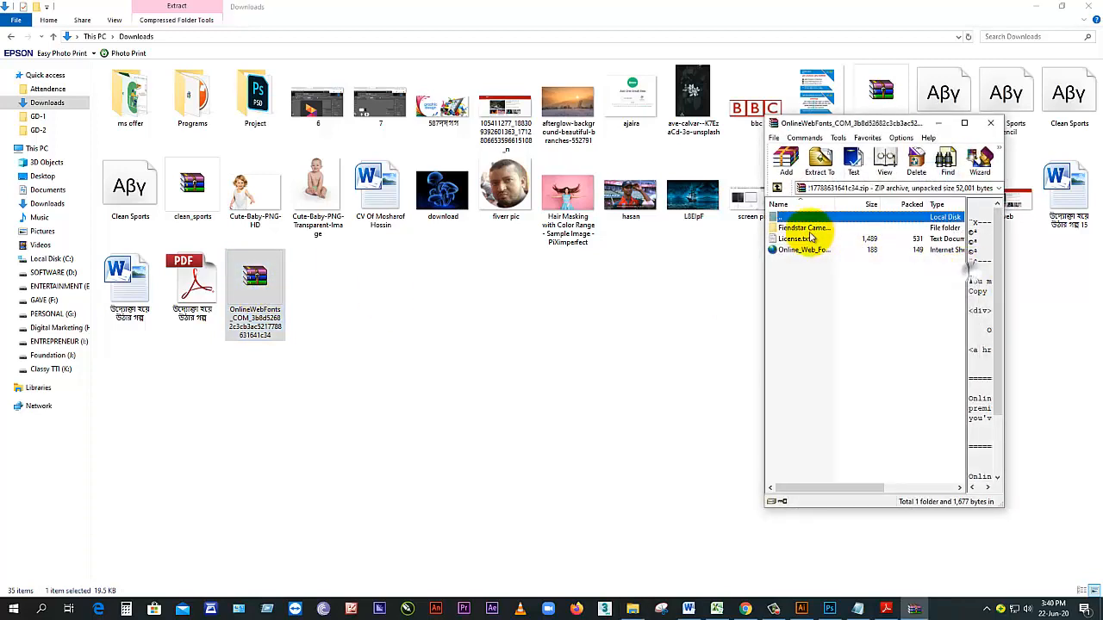
double_click(805, 228)
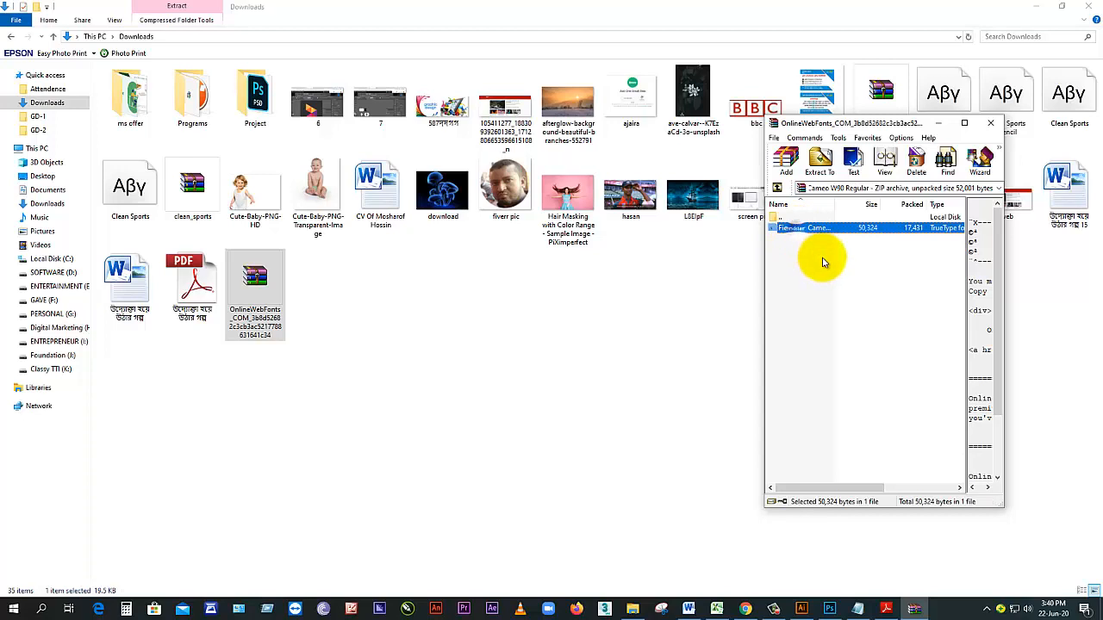
left_click_drag(808, 229, 704, 267)
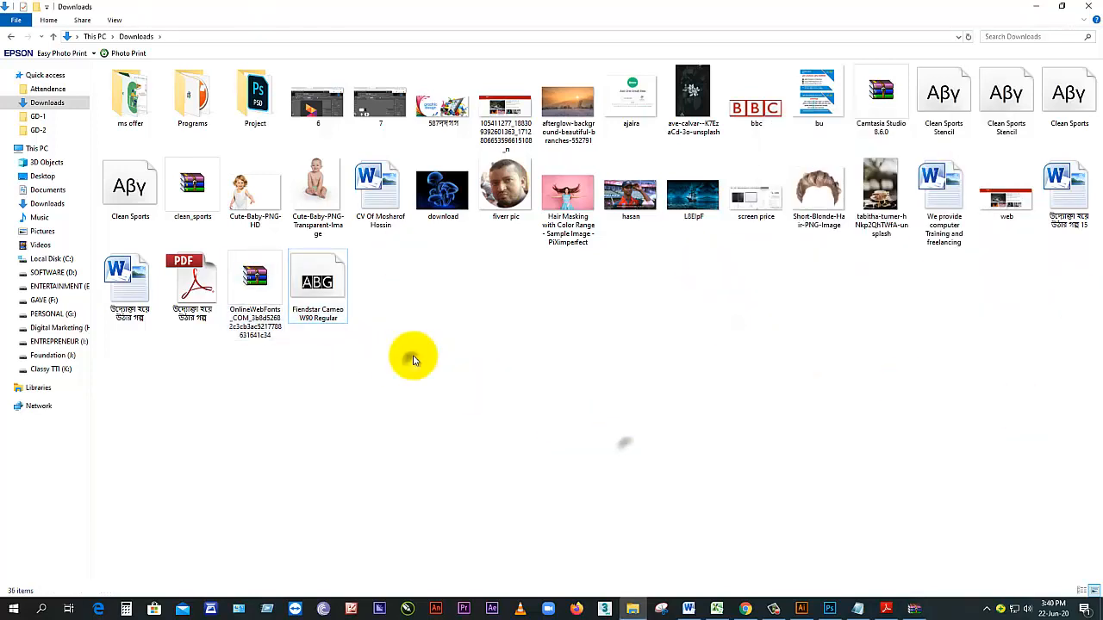
Step: Install the Fiendstar Cameo W90 Regular font from the extracted file and close its preview
double_click(336, 291)
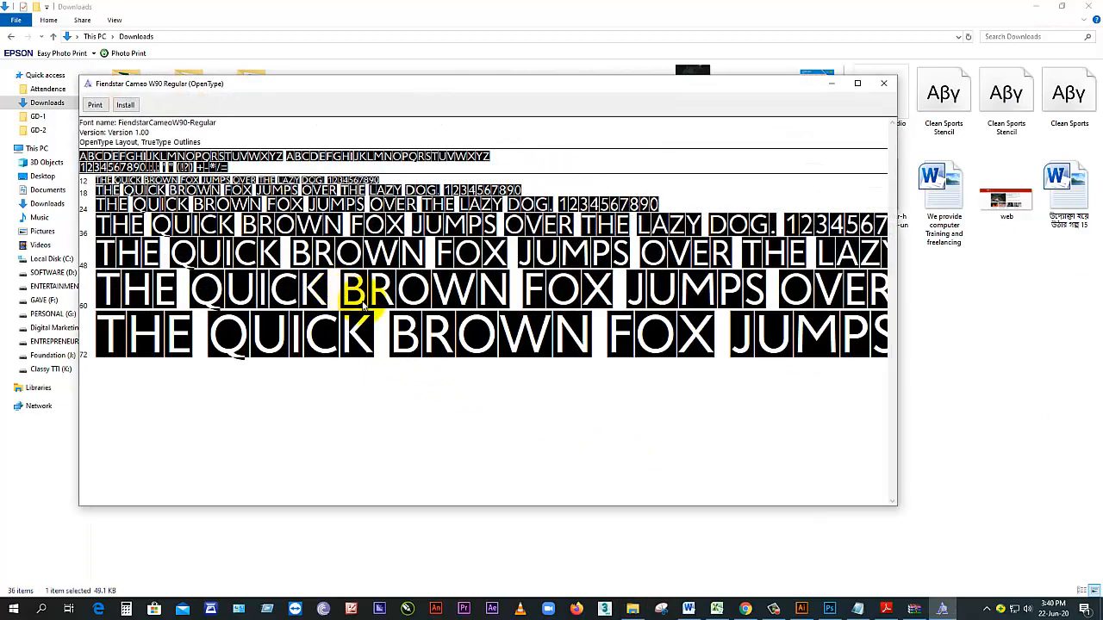
left_click(125, 104)
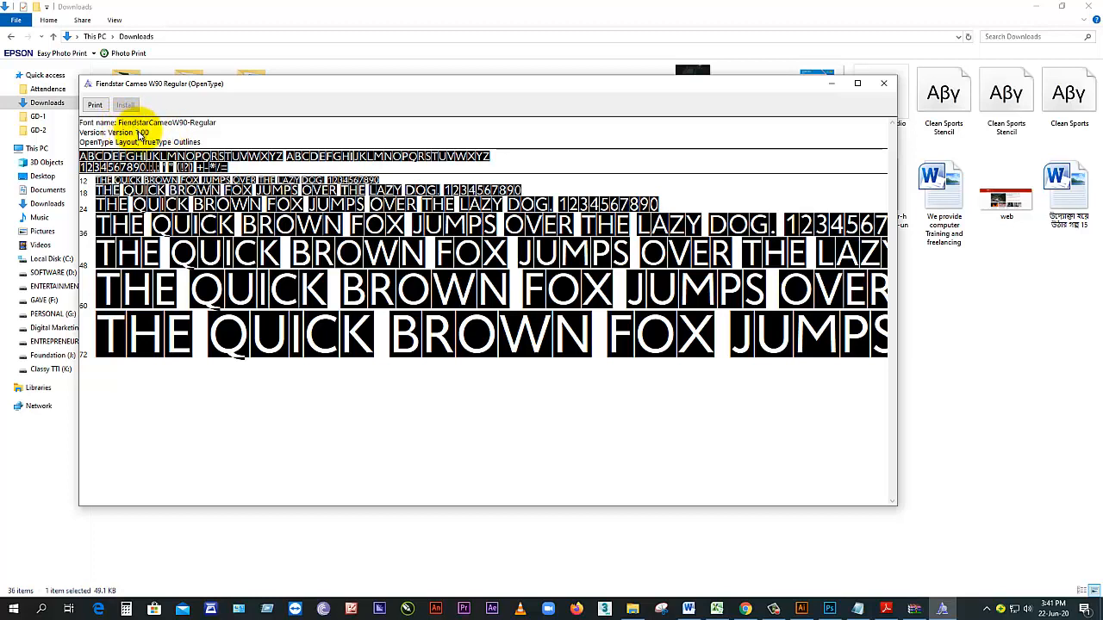
left_click(883, 83)
left_click(694, 285)
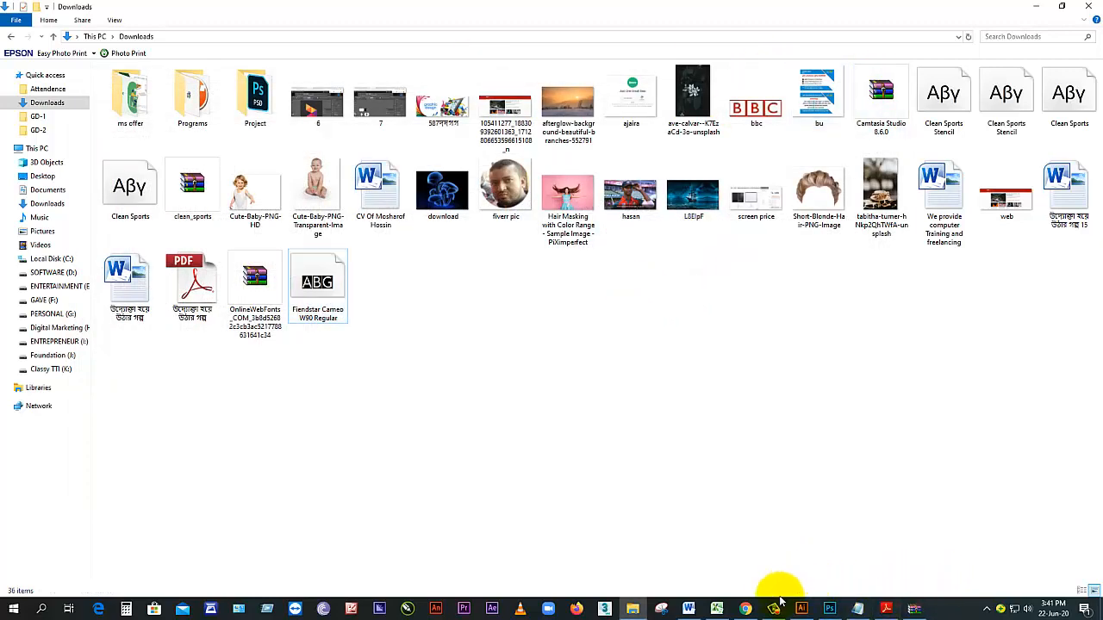
Step: Switch to the Google Meet call in Chrome and stop presenting the font website tab
left_click(746, 609)
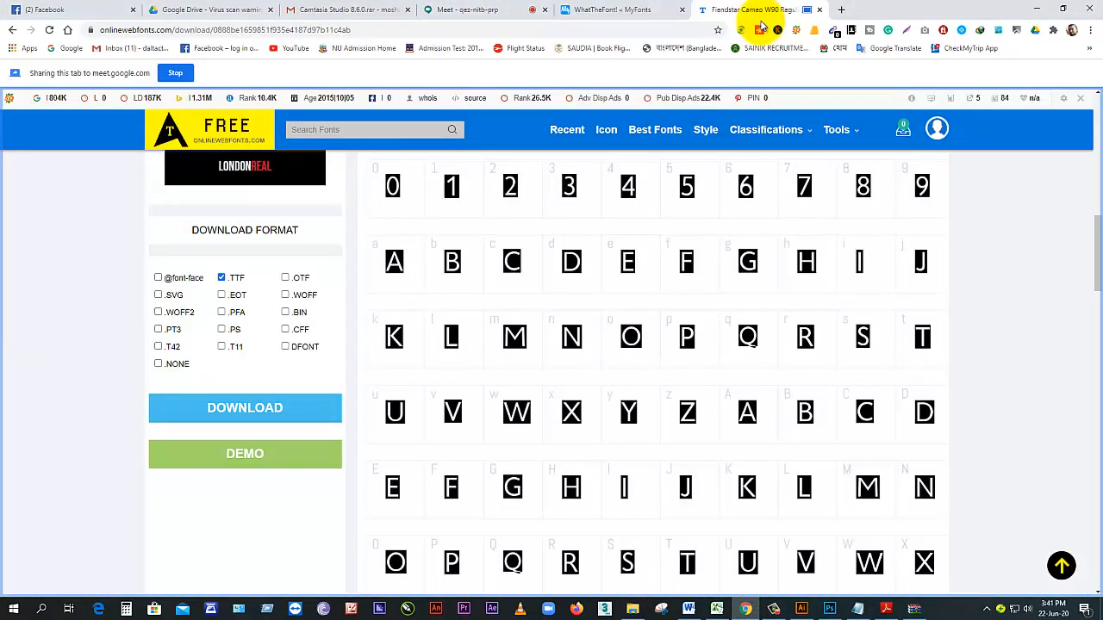
left_click(442, 16)
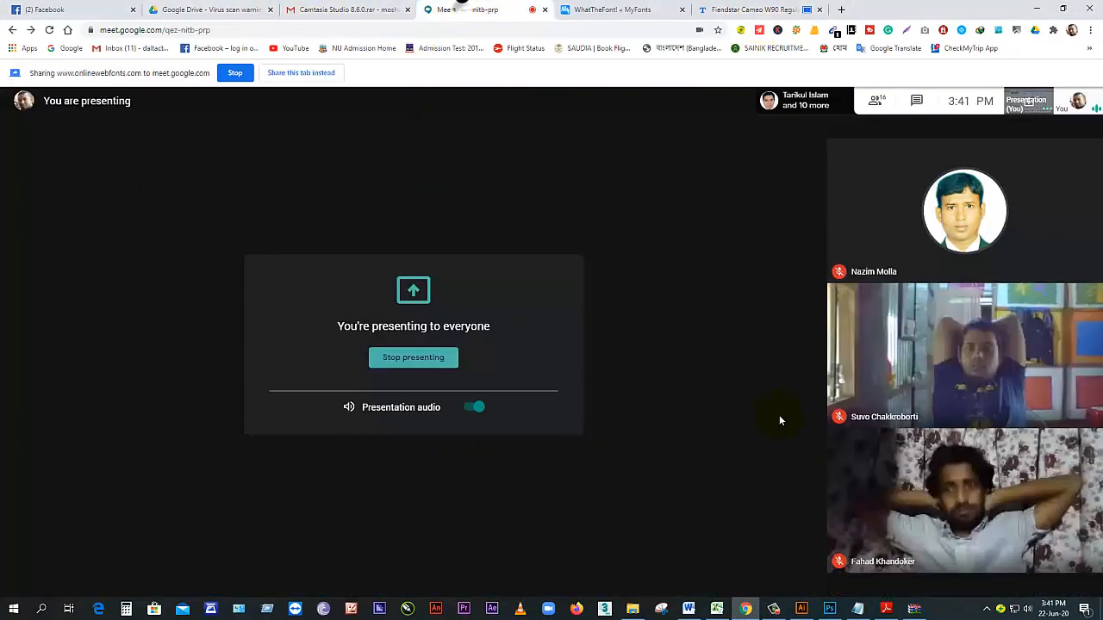
left_click(1036, 573)
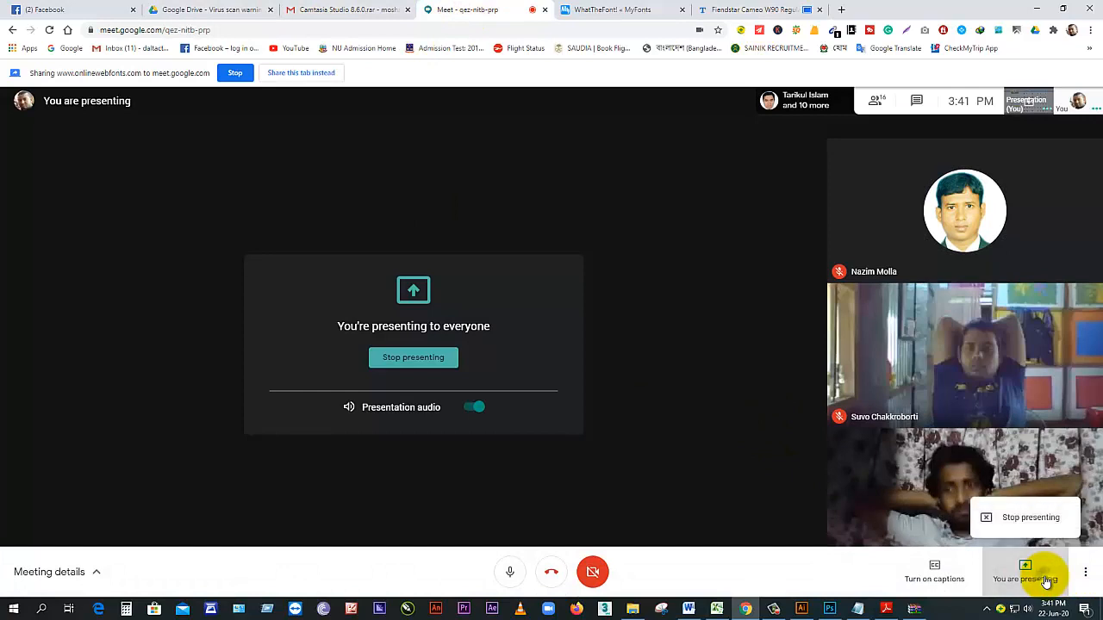
left_click(1032, 520)
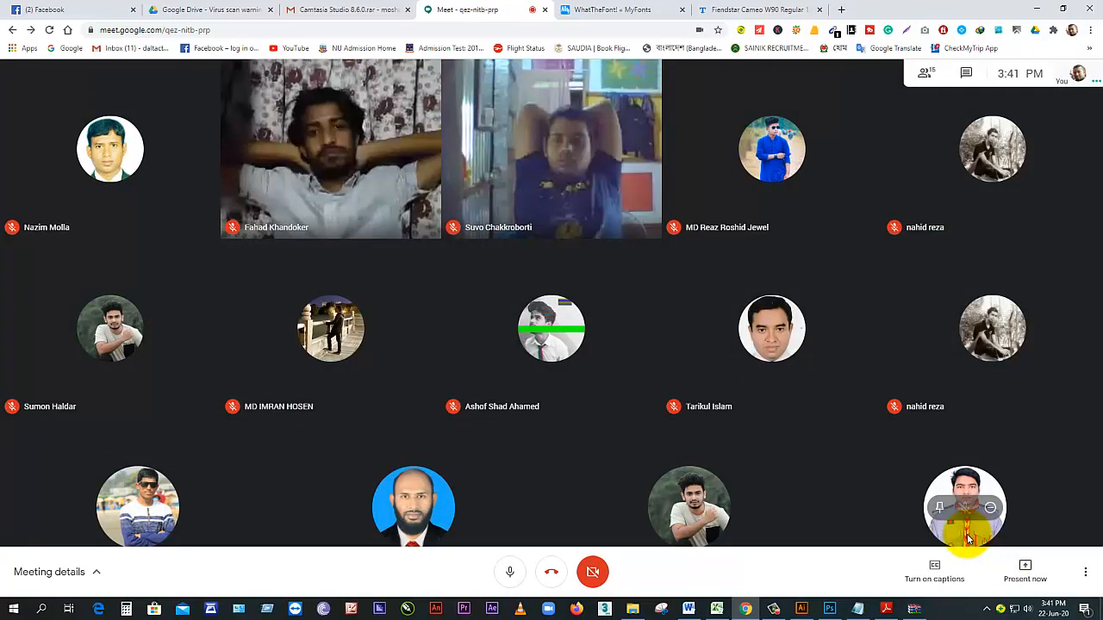
Step: Show the meeting's participant list and capture the whole meeting view as a rectangular snip with Snipping Tool
left_click(924, 74)
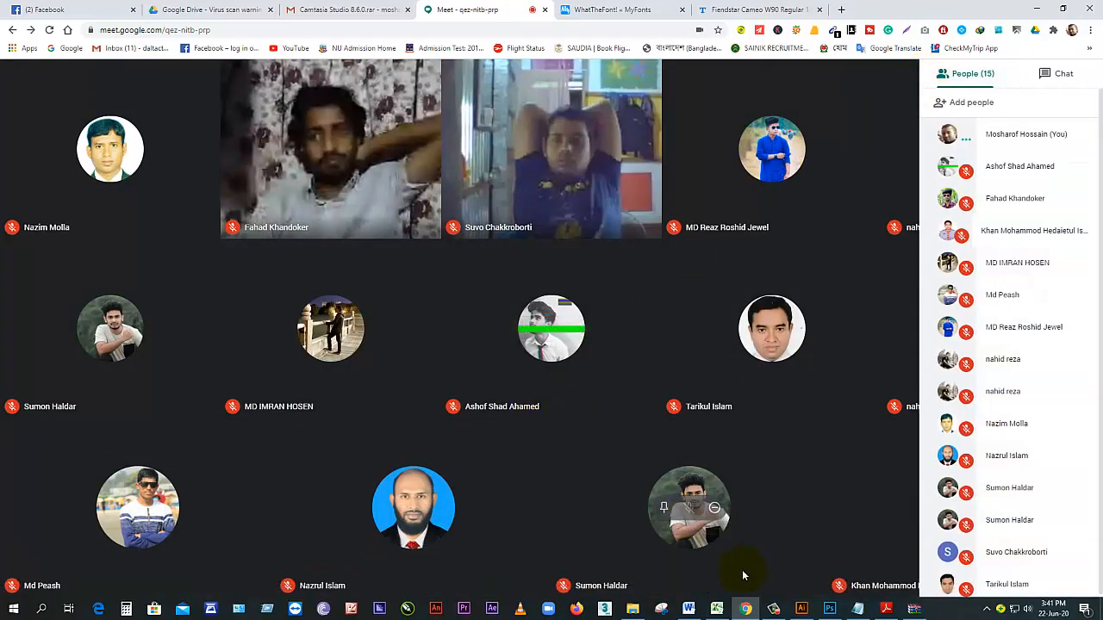
left_click(667, 611)
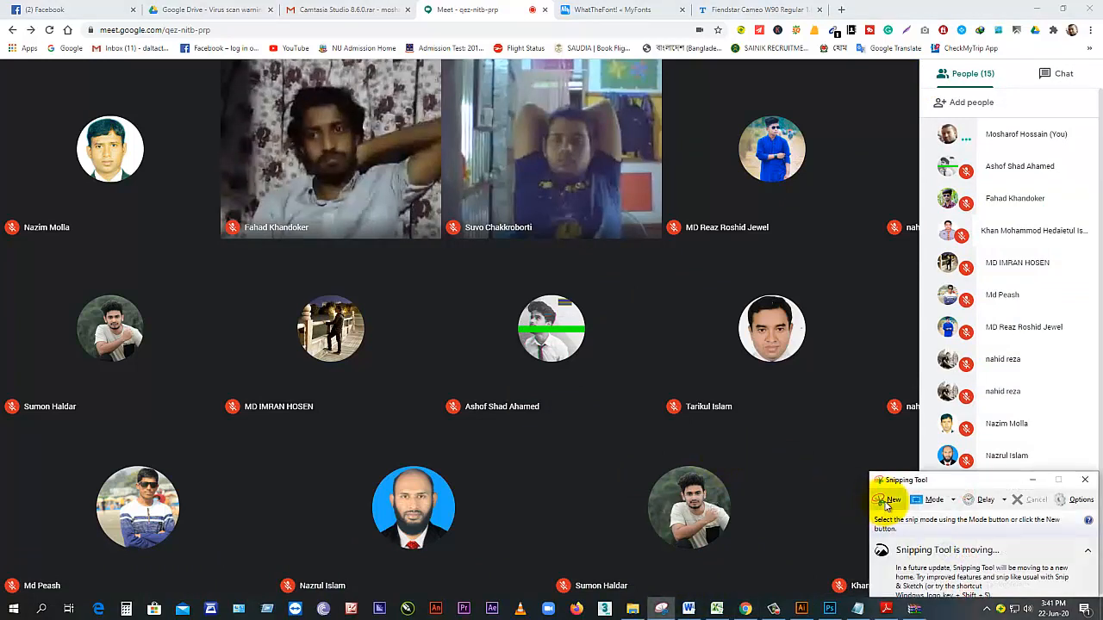
left_click(888, 505)
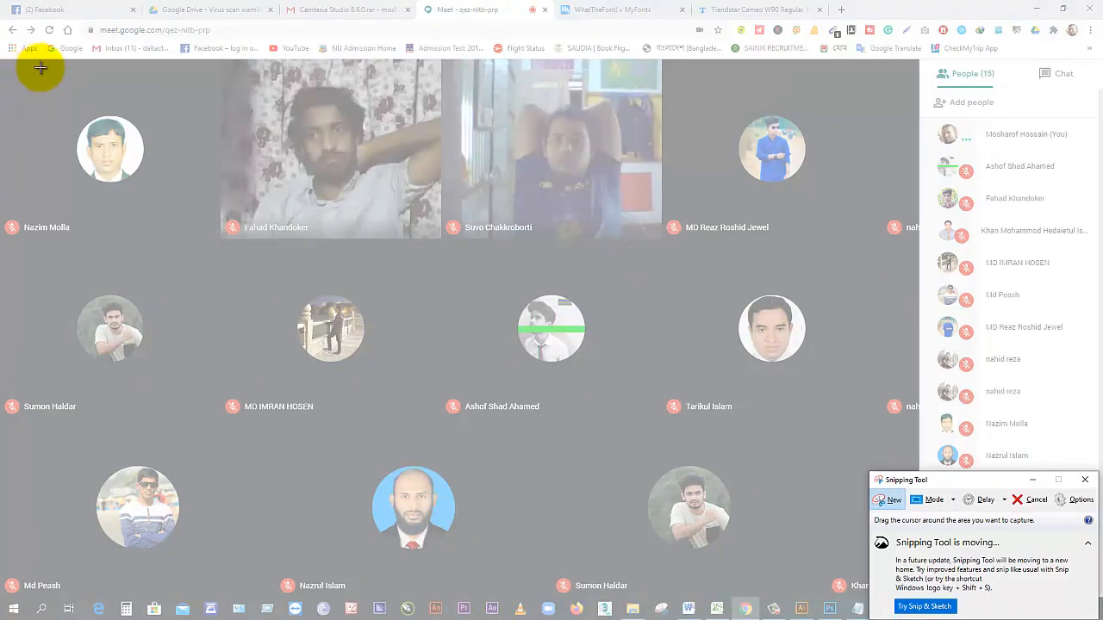
left_click_drag(3, 52, 1091, 588)
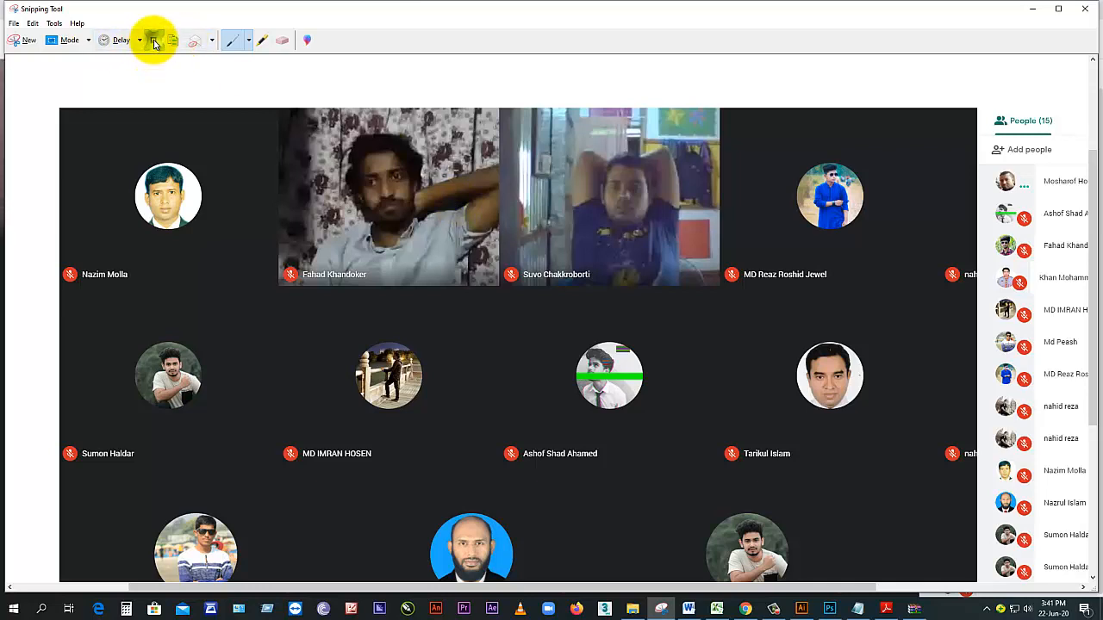
Step: Save the snip as JPEG file 12 in the GD-2 folder and close Snipping Tool
left_click(154, 40)
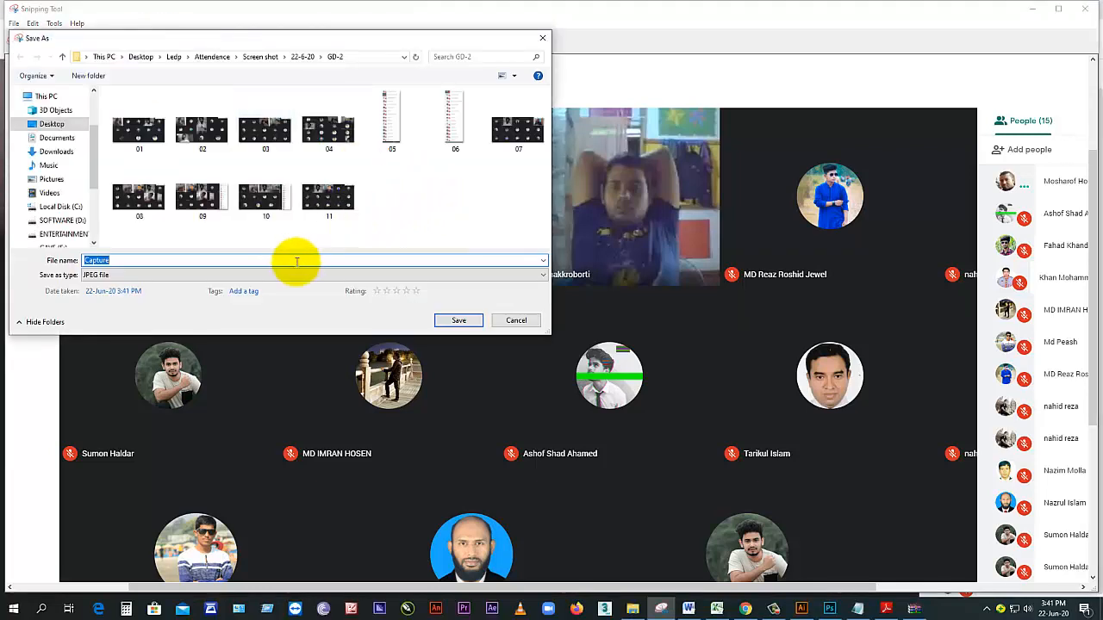
type("12")
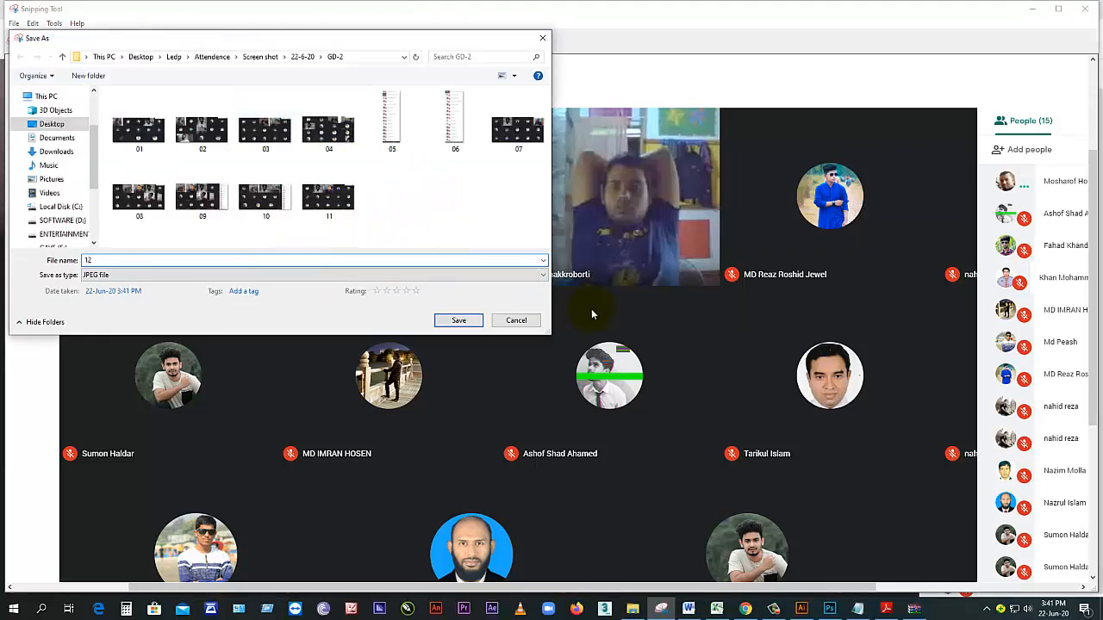
left_click(466, 318)
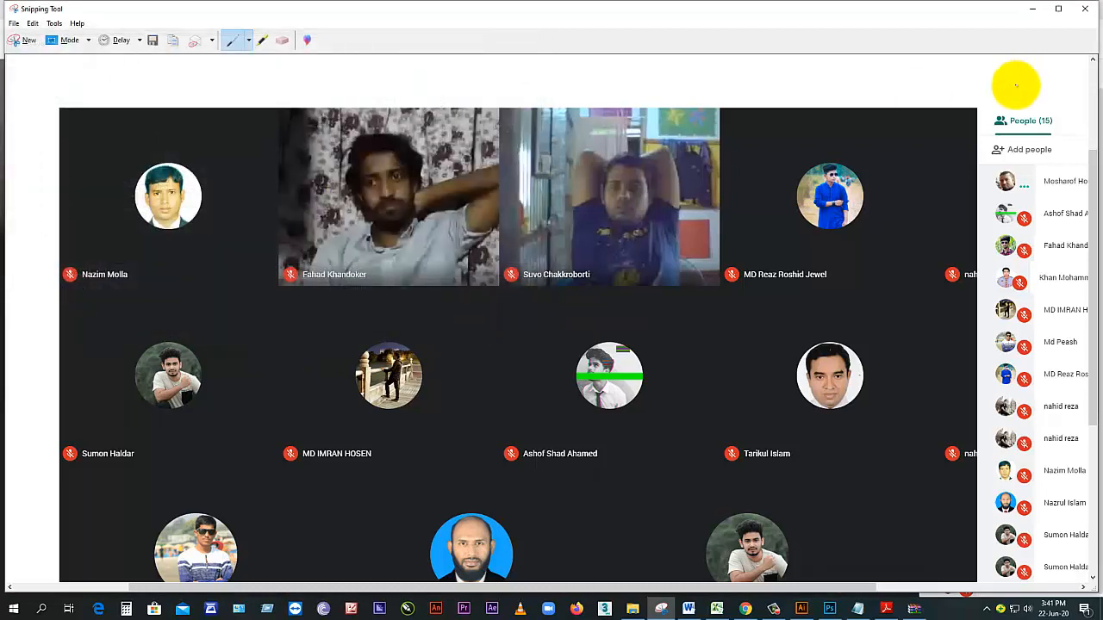
left_click(1083, 10)
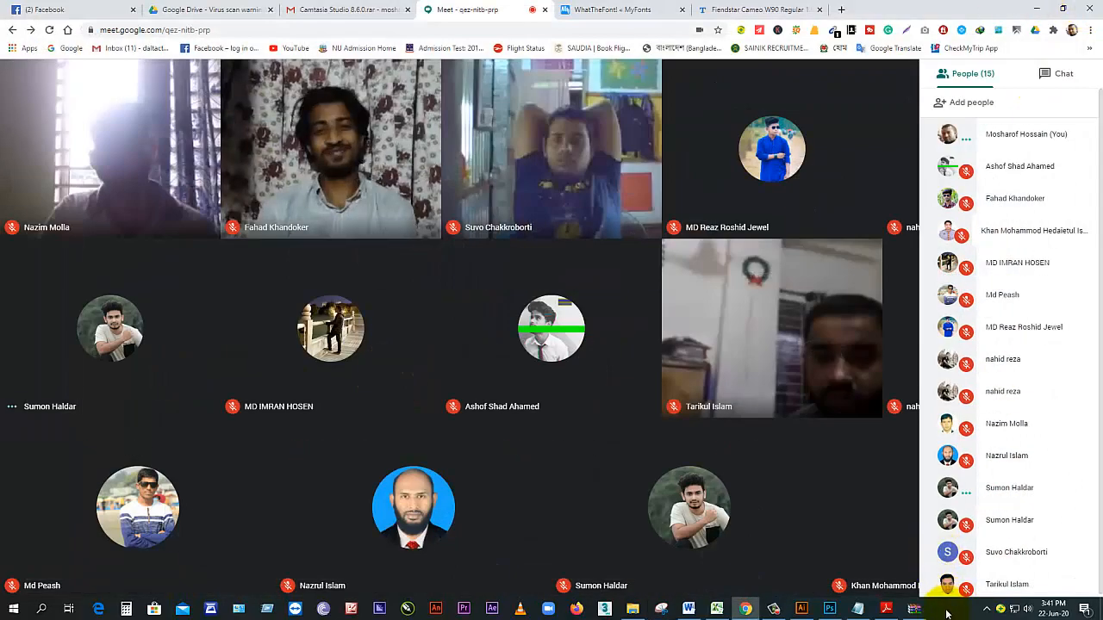
Step: Close the leftover font archive window and present the Photoshop bbc web.psd window in the Google Meet call
left_click(914, 608)
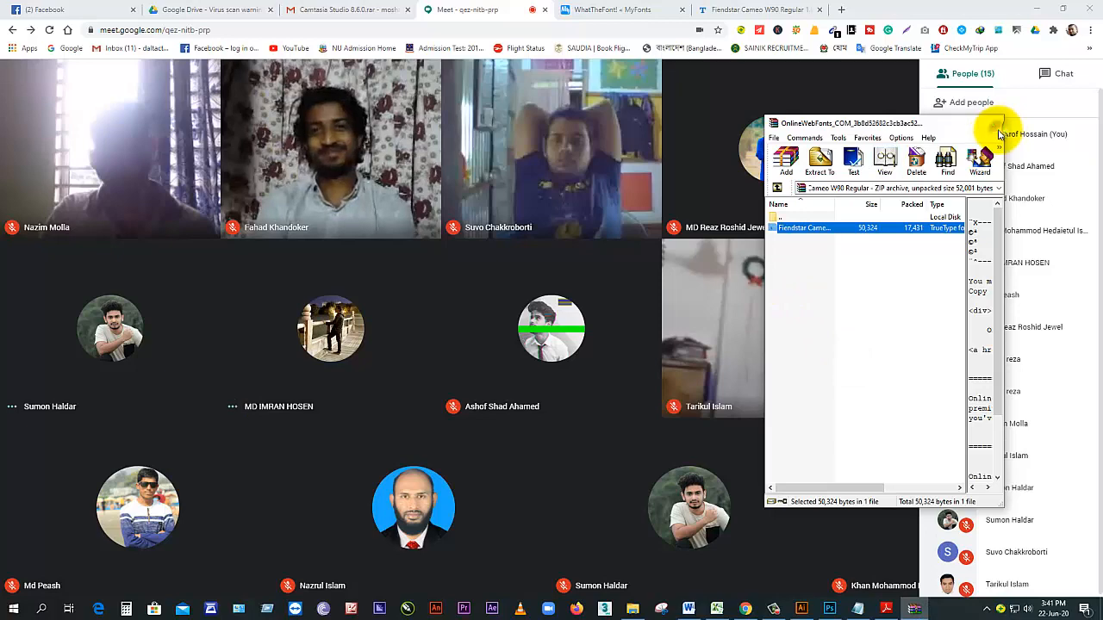
left_click(991, 123)
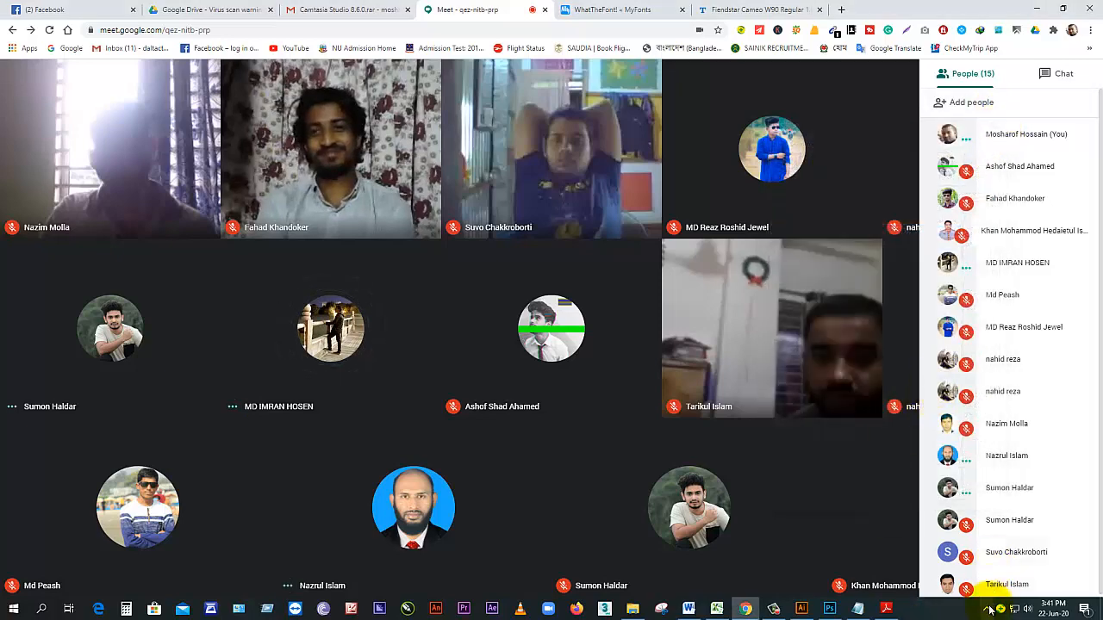
left_click(859, 547)
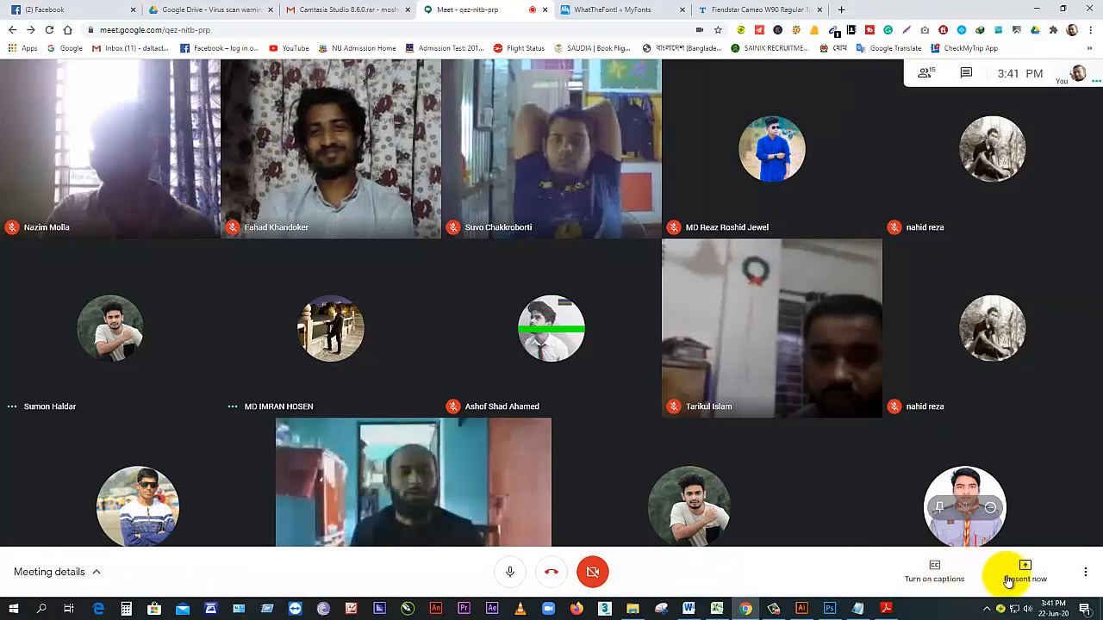
left_click(1019, 570)
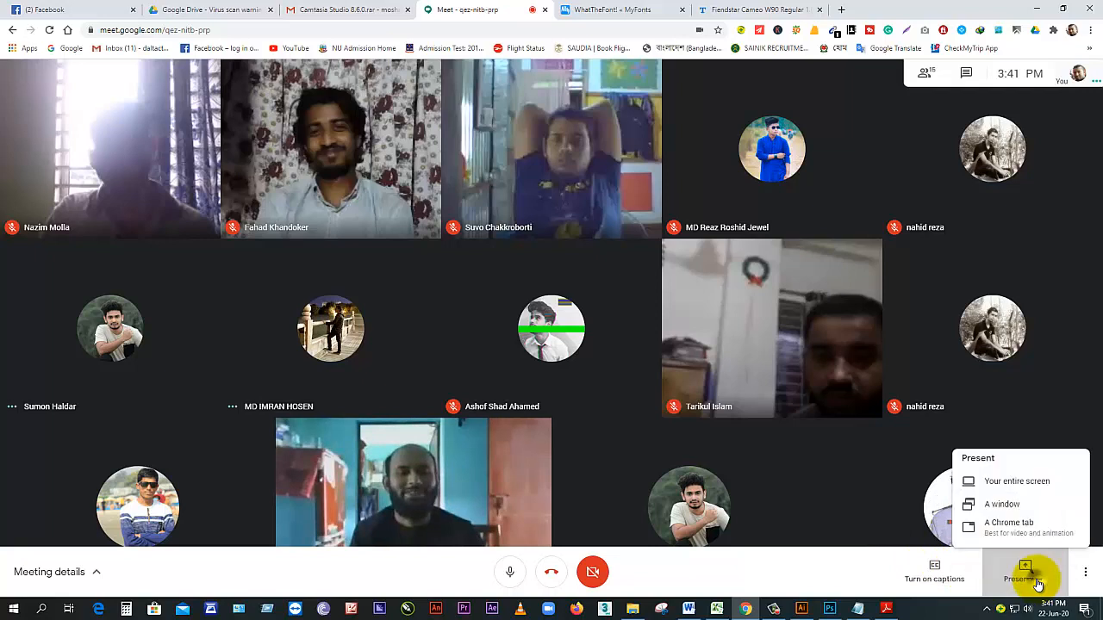
left_click(996, 495)
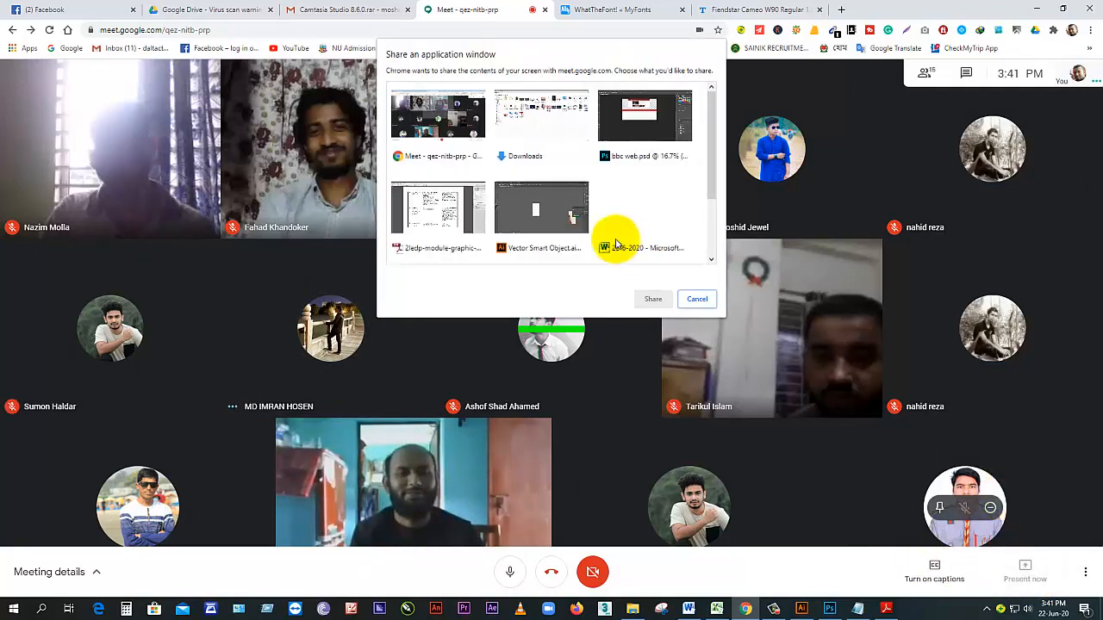
left_click(642, 135)
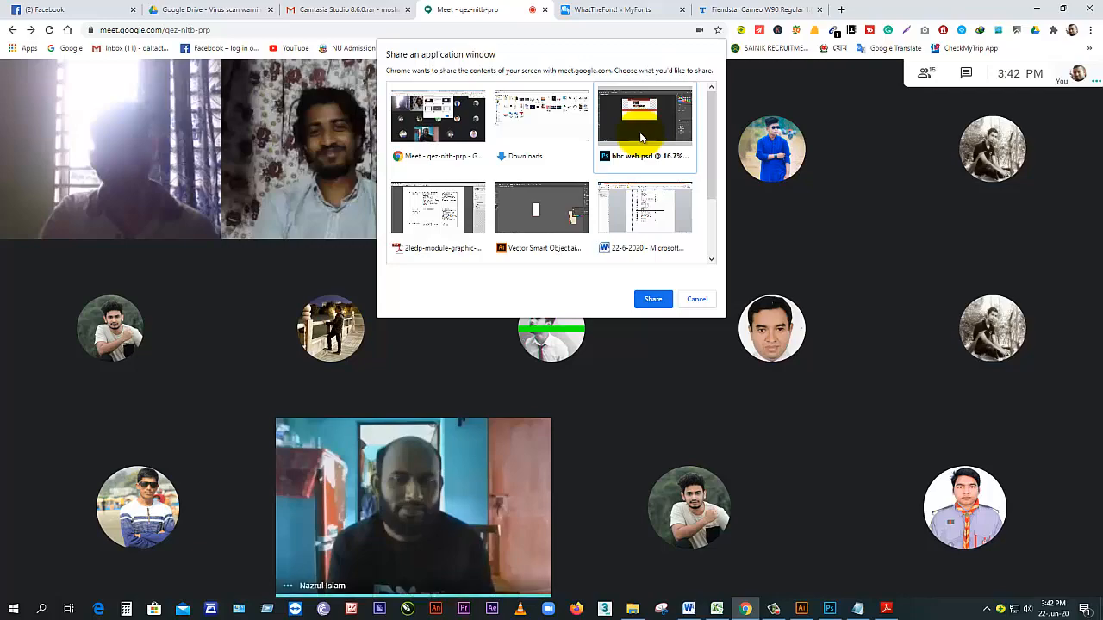
left_click(652, 301)
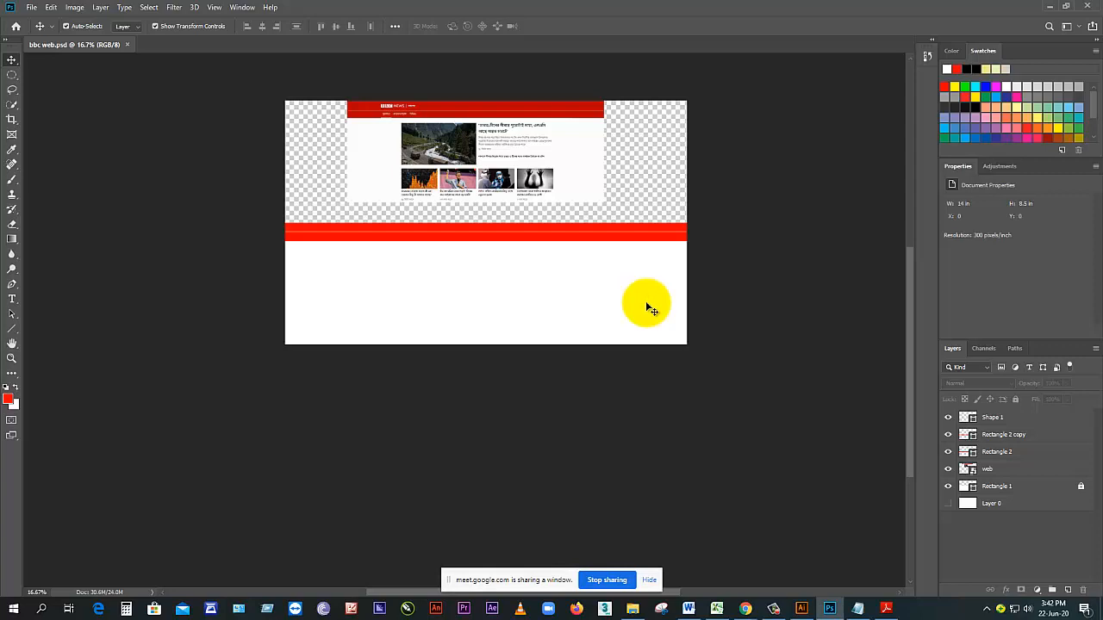
Step: Add a horizontal text layer reading B toward the left of the upper red header band
left_click(586, 288, "ctrl")
left_click(585, 288, "ctrl")
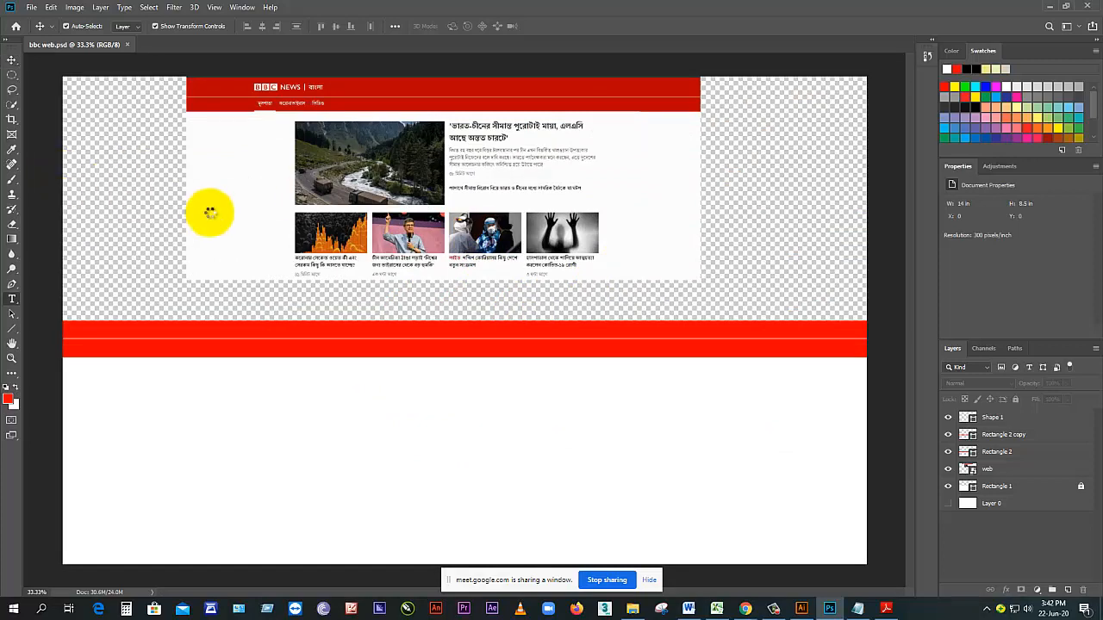
left_click(12, 299)
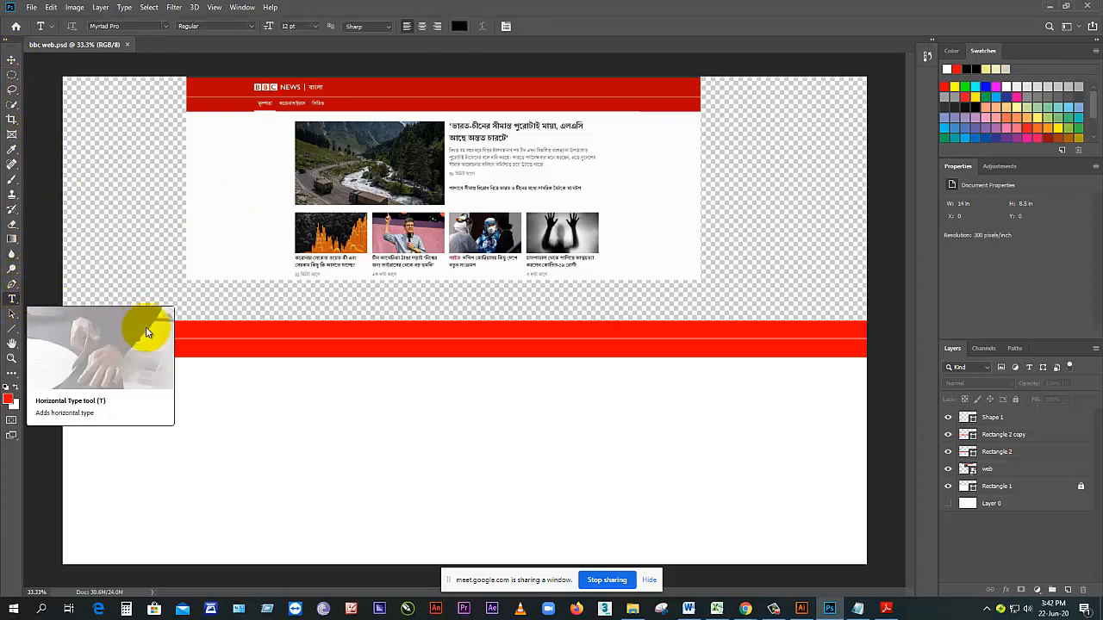
left_click(197, 330)
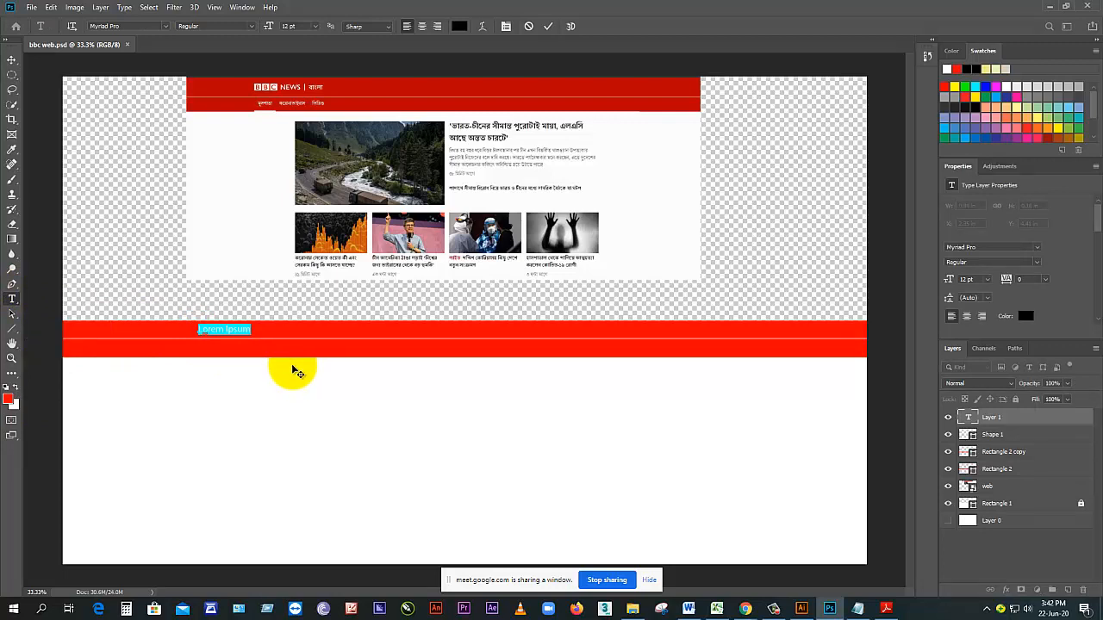
key("BackSpace")
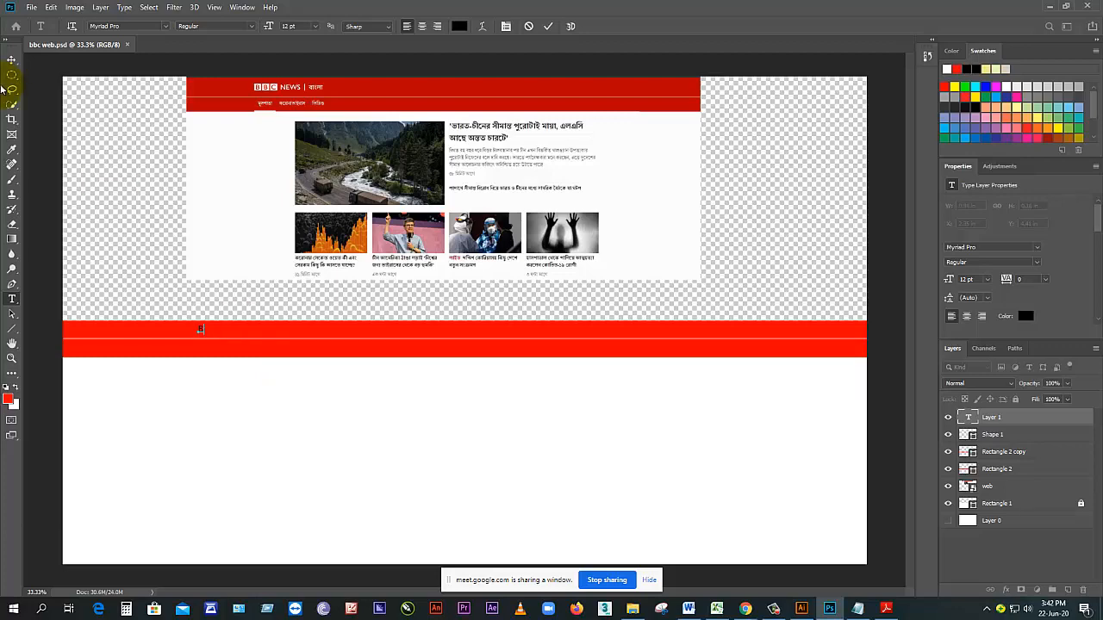
left_click(11, 60)
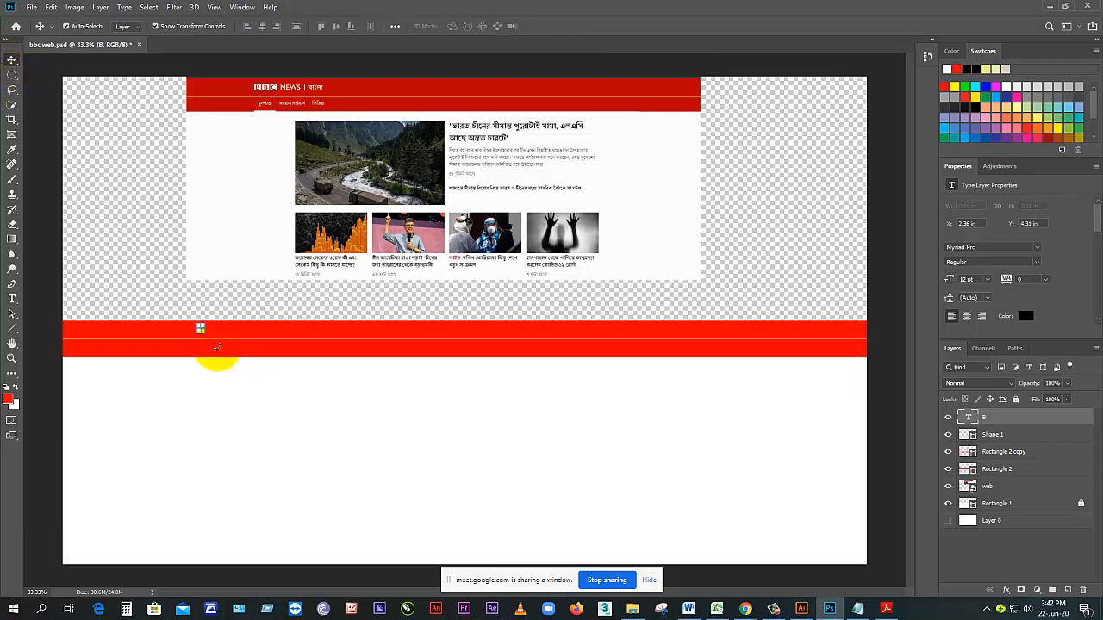
Step: Bring up the Character settings for the B text layer and activate its font name for editing
scroll(216, 335, "up", 1)
scroll(215, 335, "up", 5)
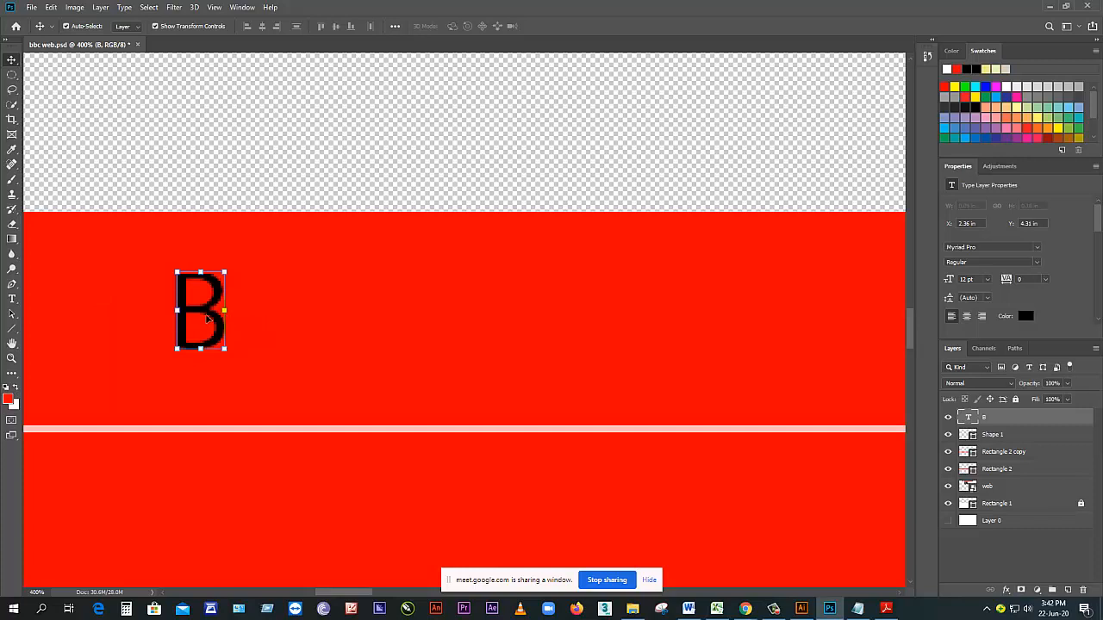
left_click(242, 7)
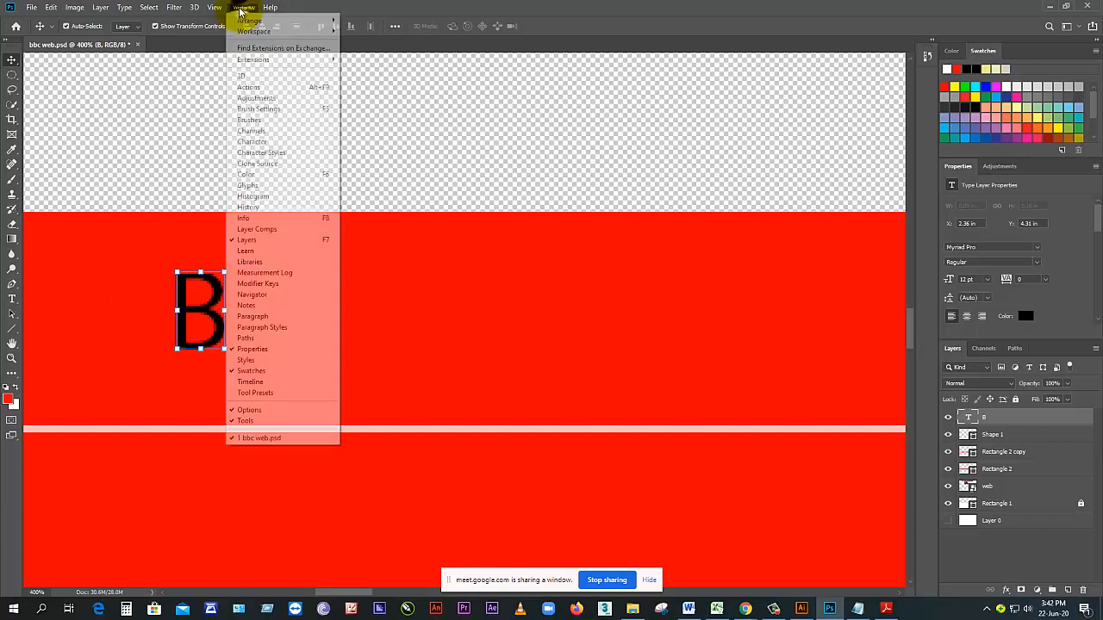
left_click(259, 316)
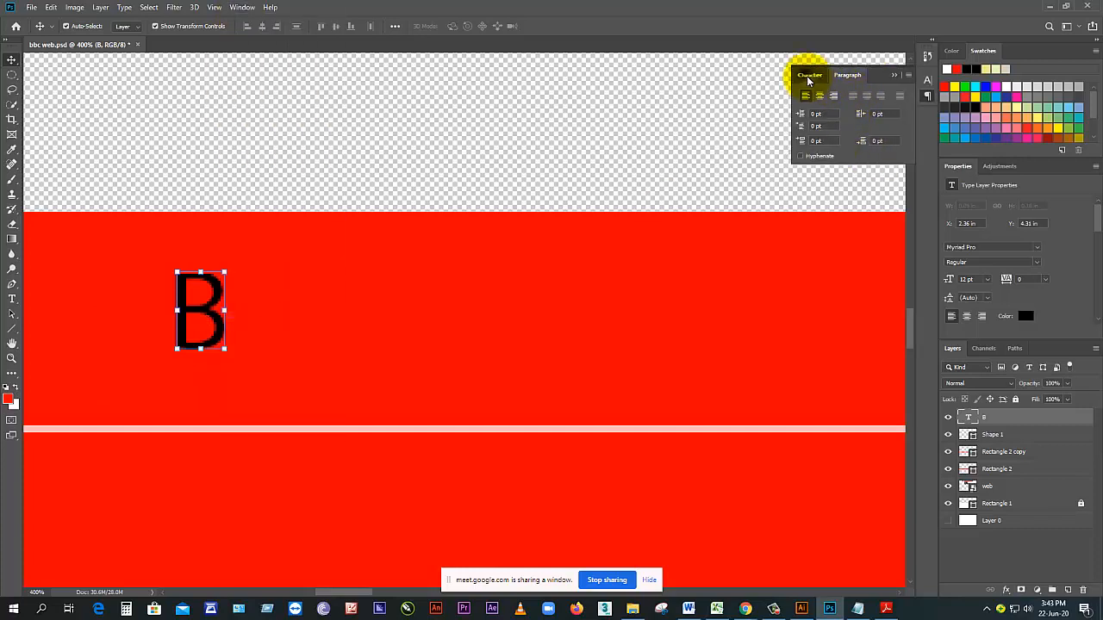
left_click(808, 78)
left_click(828, 95)
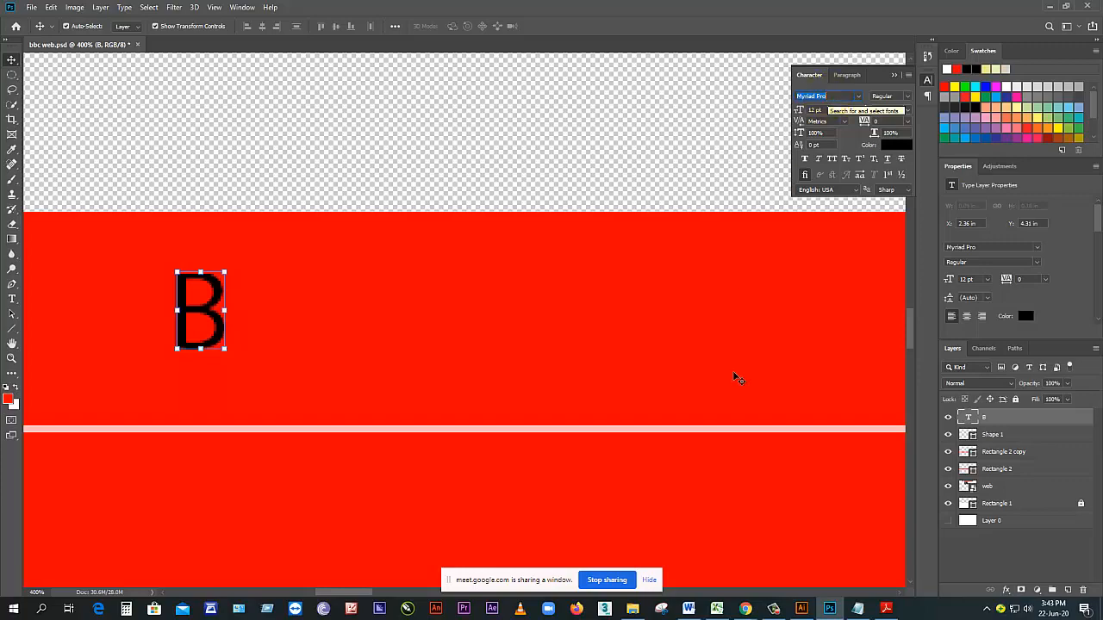
Step: Check the Google Meet call in Chrome and return to the Photoshop document
mouse_move(756, 615)
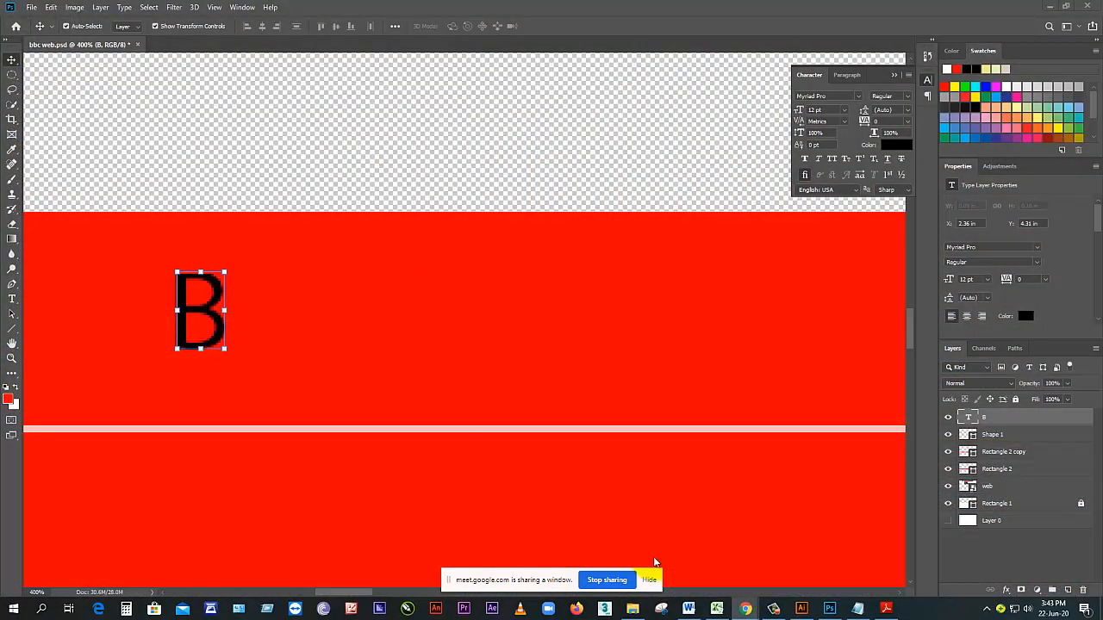
left_click(706, 579)
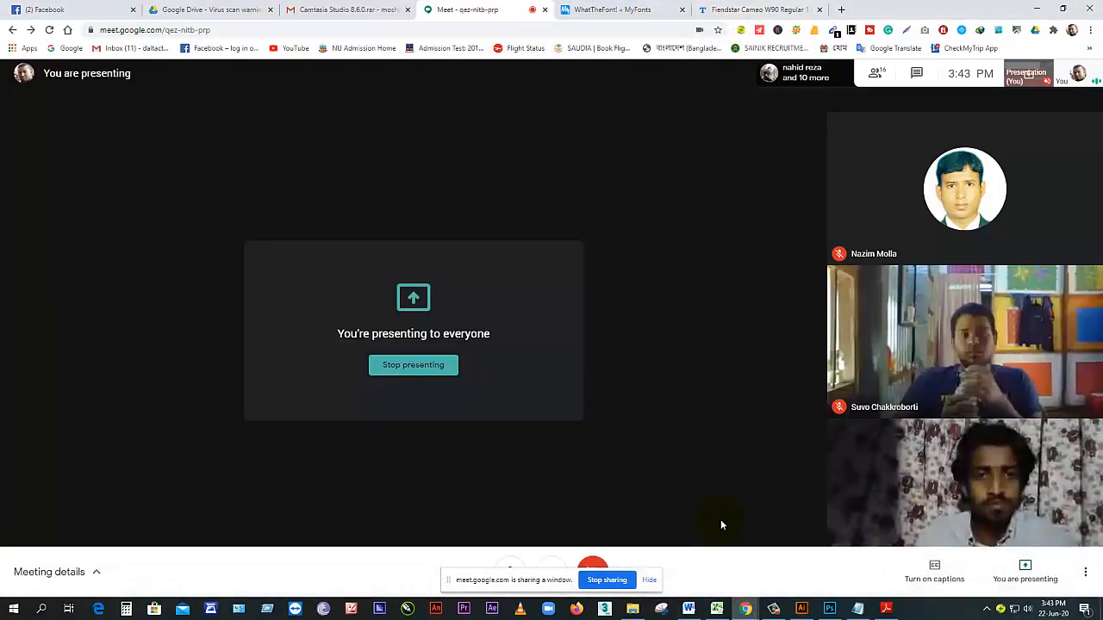
key("alt+Tab")
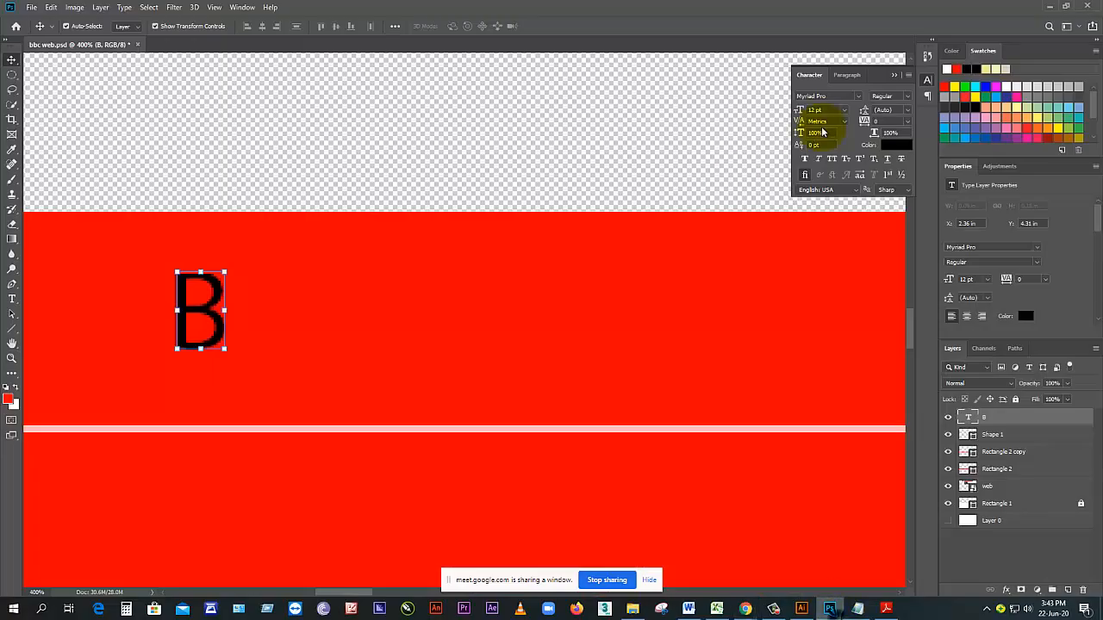
Step: Set the B text layer's font to FiendstarCameoW90-Regular and shift the letter slightly to the right in the upper red band
left_click(832, 96)
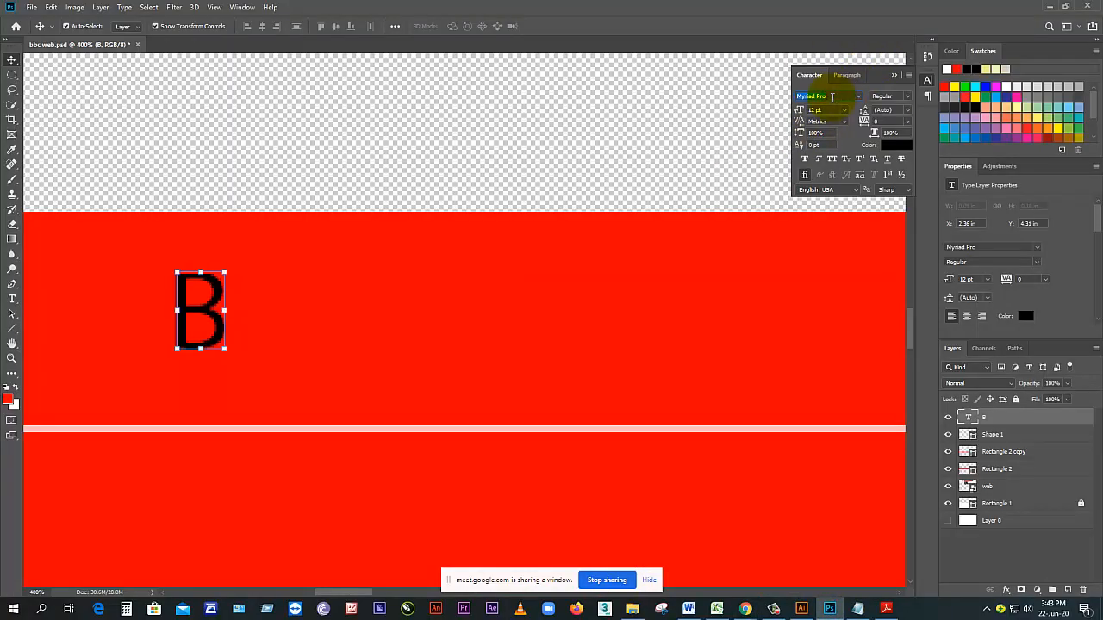
left_click(832, 98)
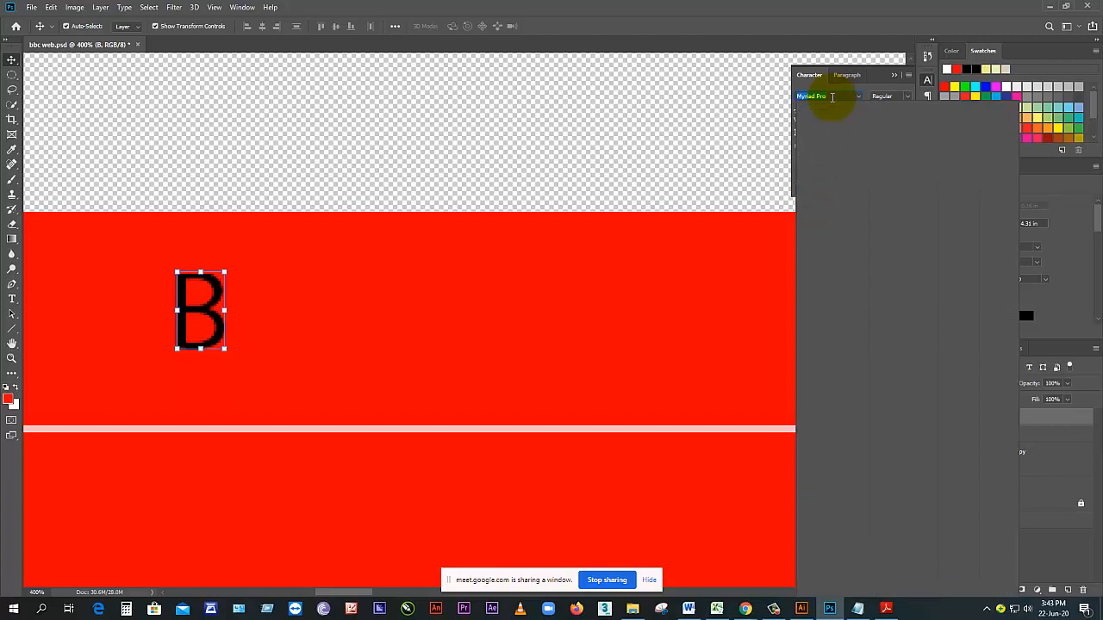
type("Fate")
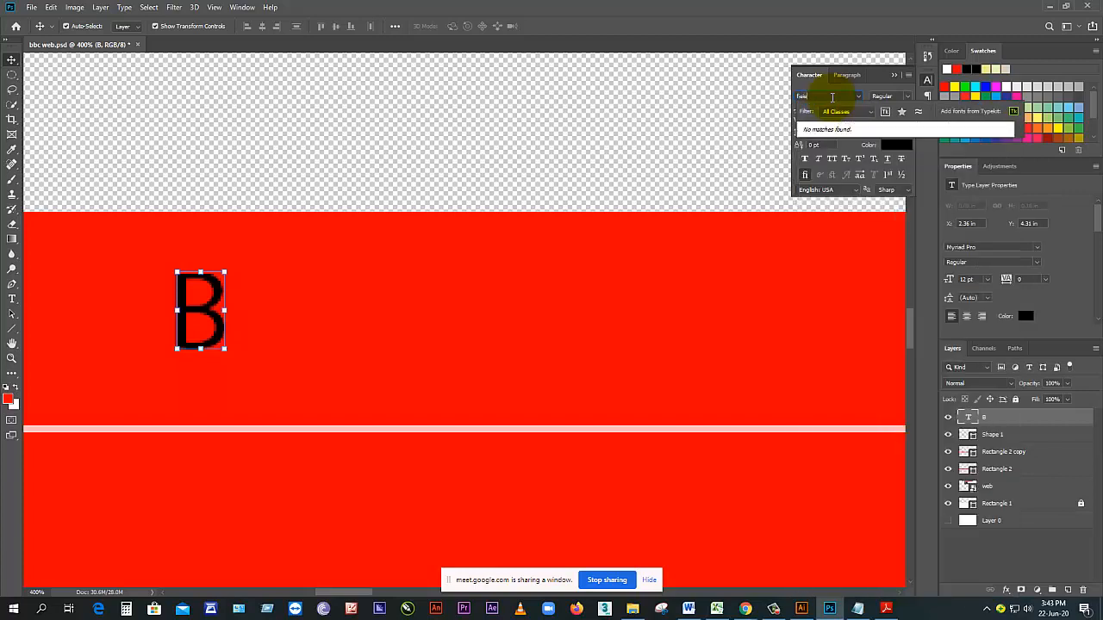
key("BackSpace")
key("BackSpace")
key("BackSpace")
key("BackSpace")
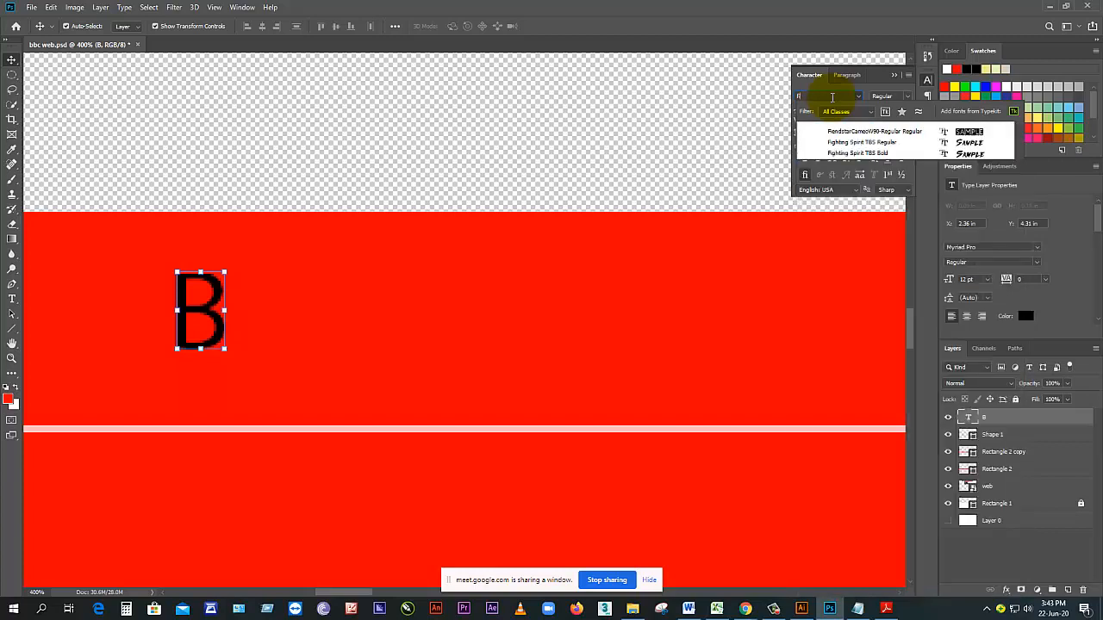
type("fe")
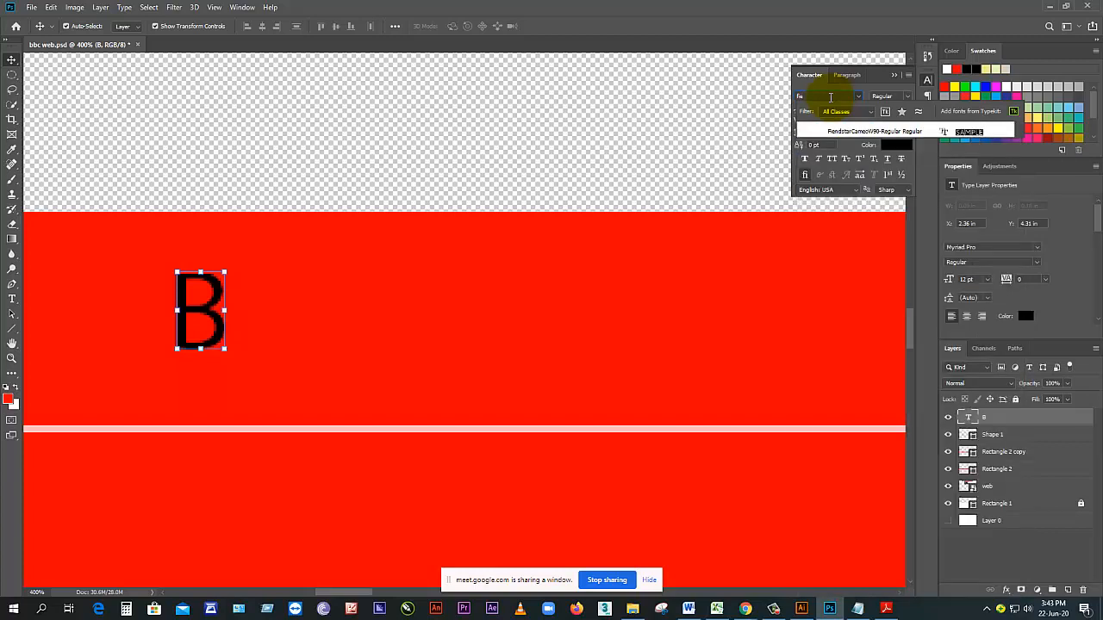
left_click(862, 130)
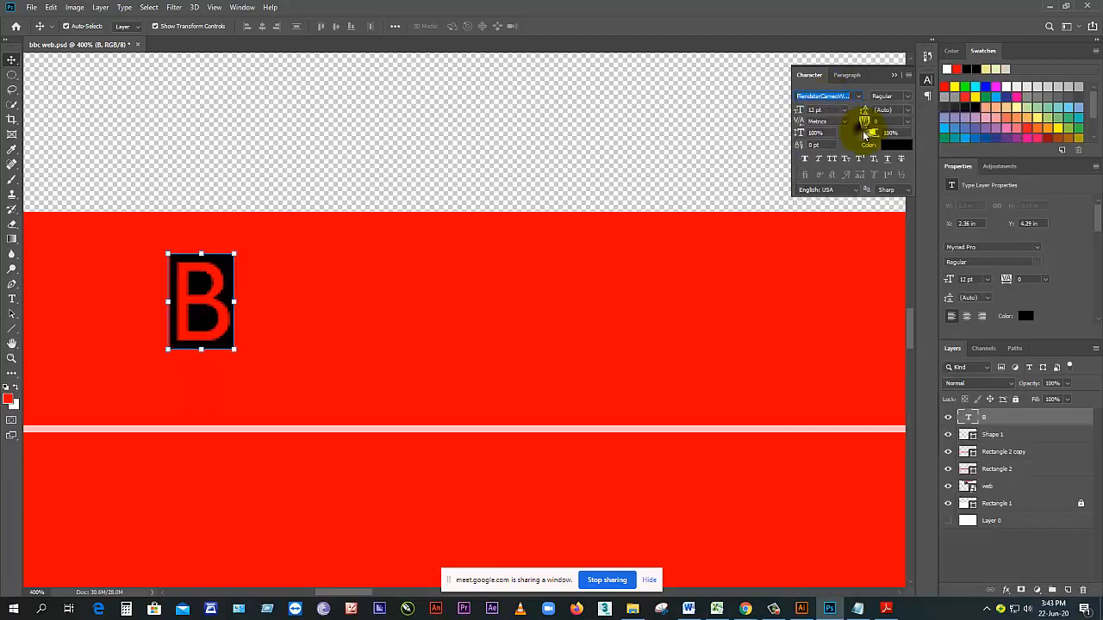
left_click(135, 302)
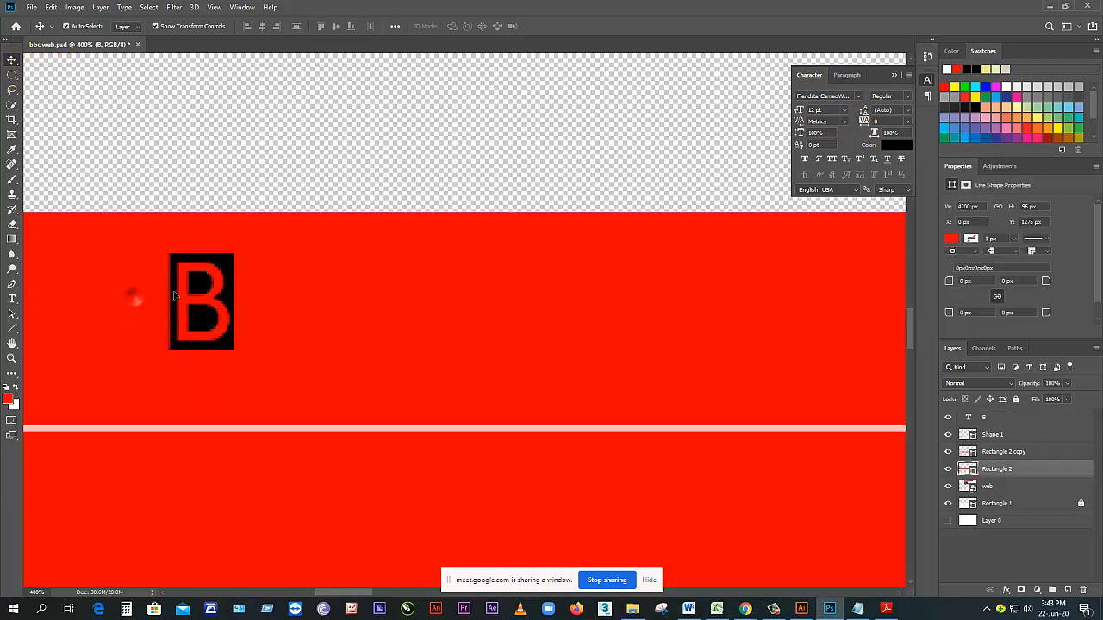
left_click_drag(230, 308, 263, 312)
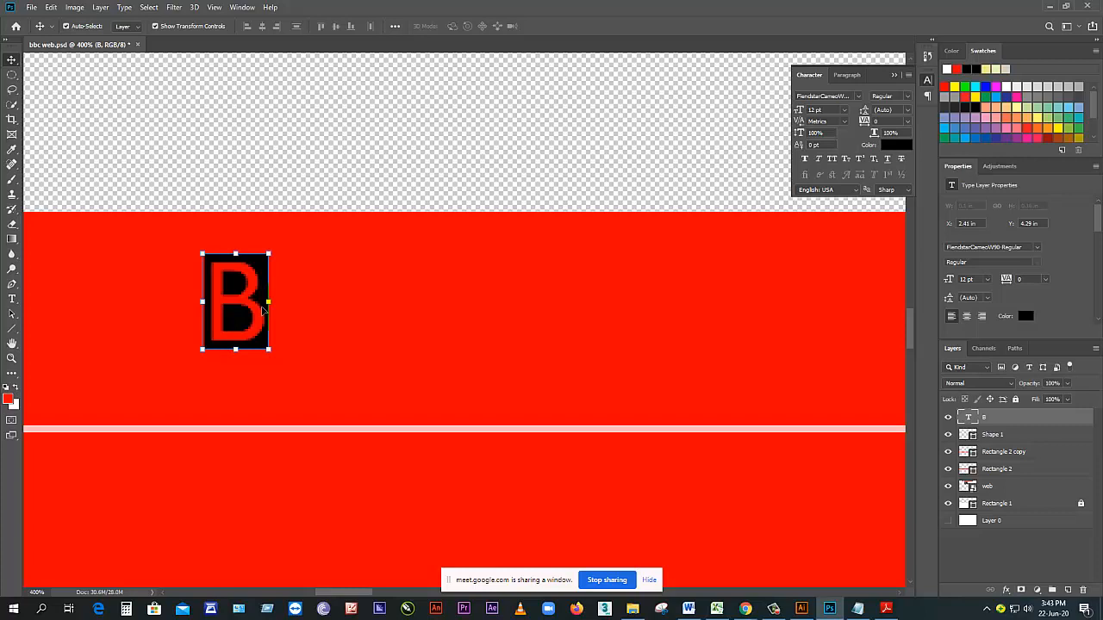
Step: Set the B letter's text color to white, ffffff, and deselect the layer
scroll(263, 309, "down", 4)
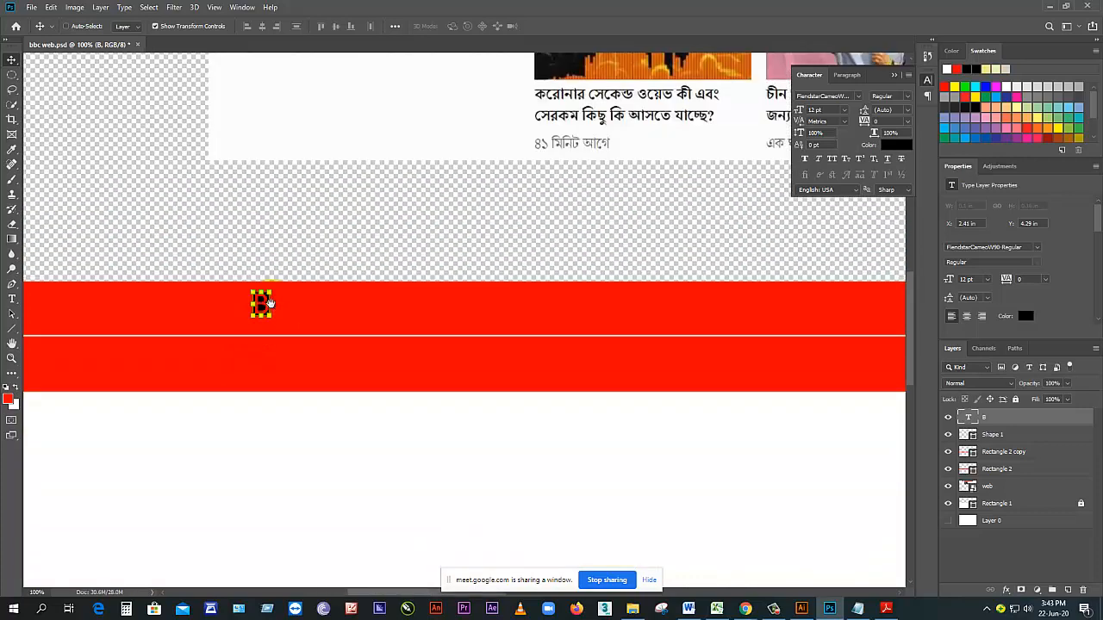
left_click_drag(315, 256, 378, 339)
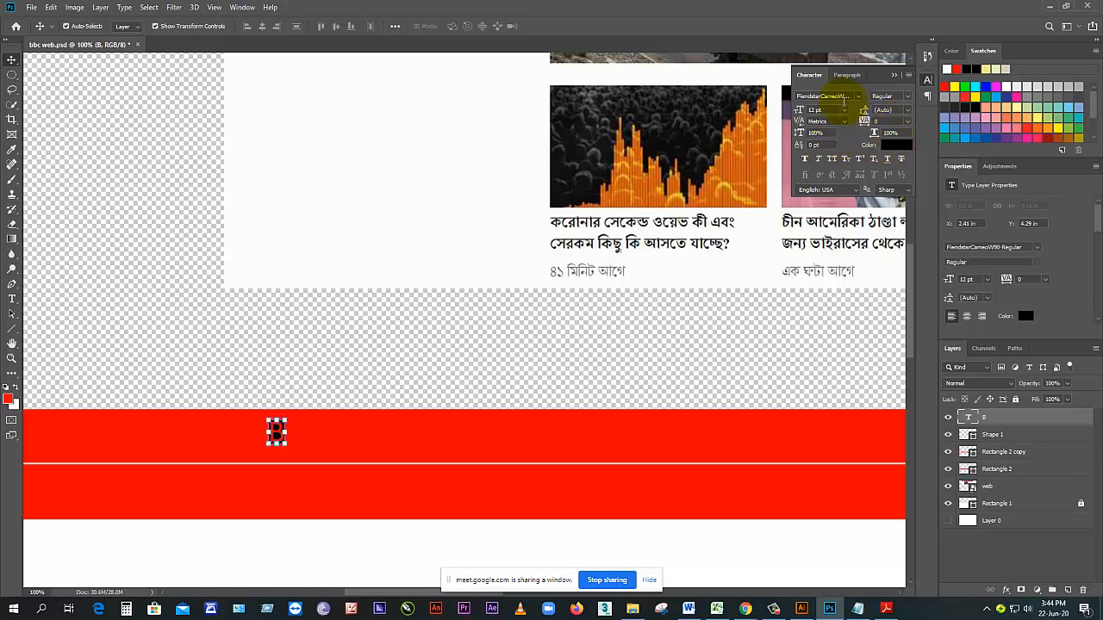
left_click(896, 149)
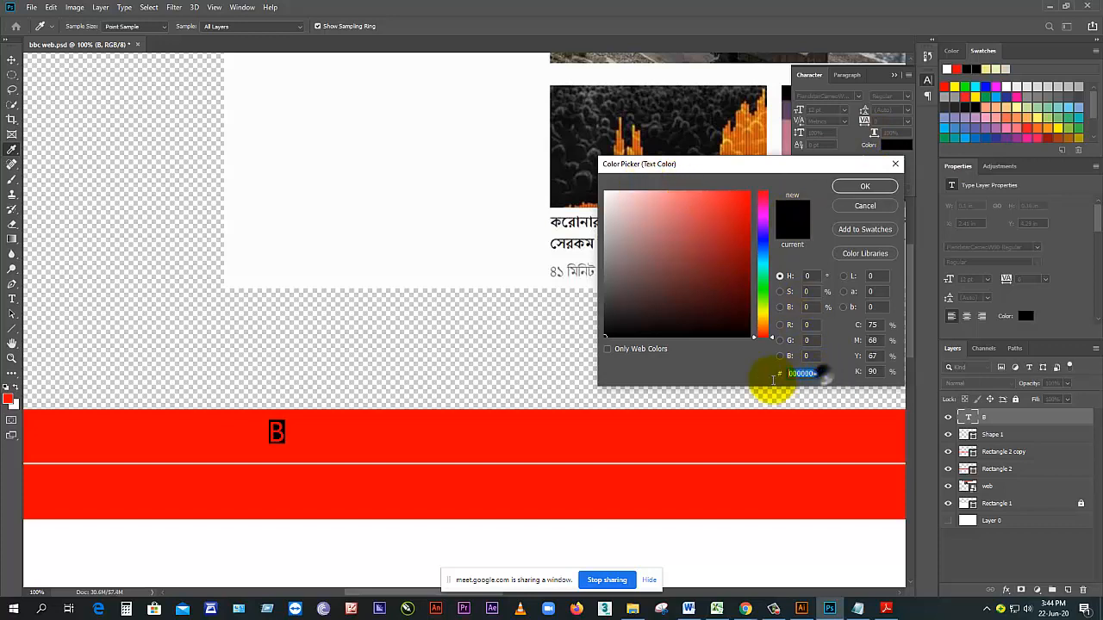
type("ff")
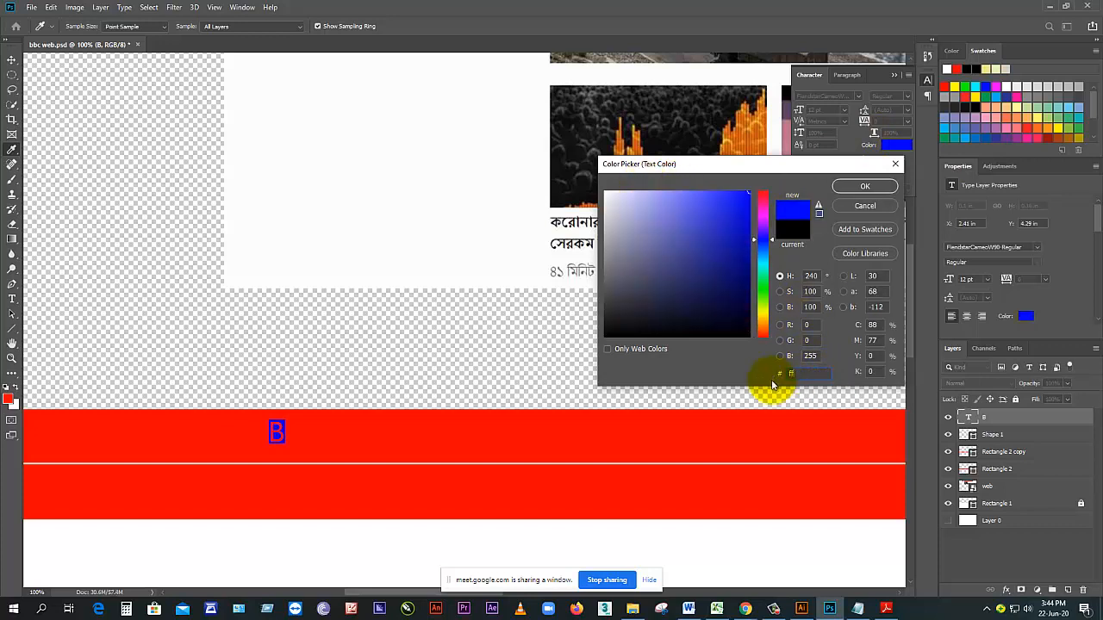
type("0000")
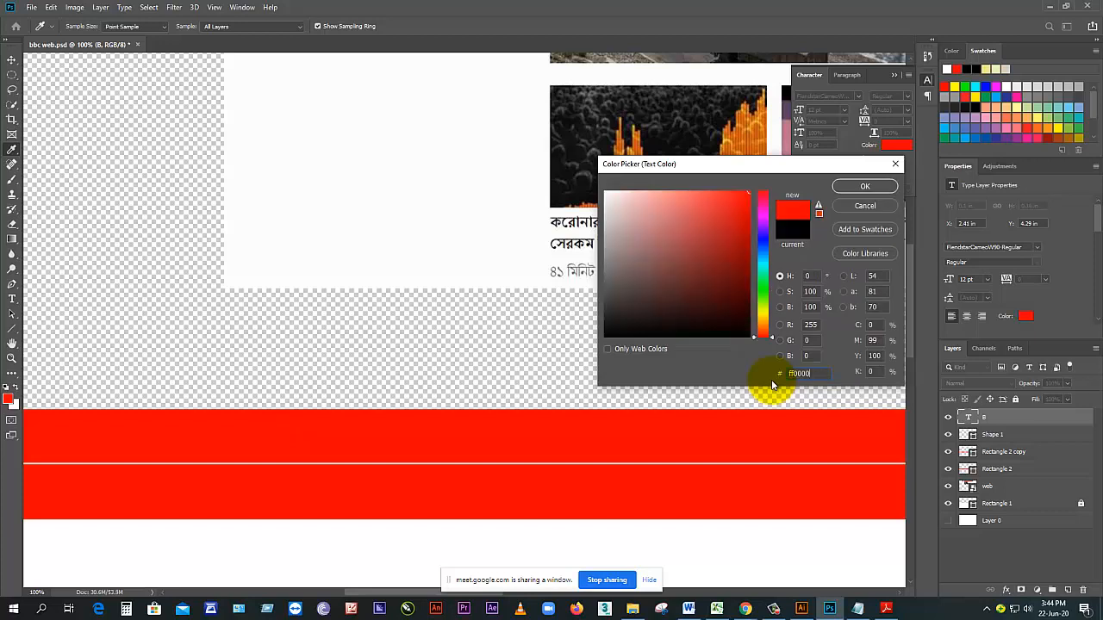
left_click_drag(825, 372, 778, 376)
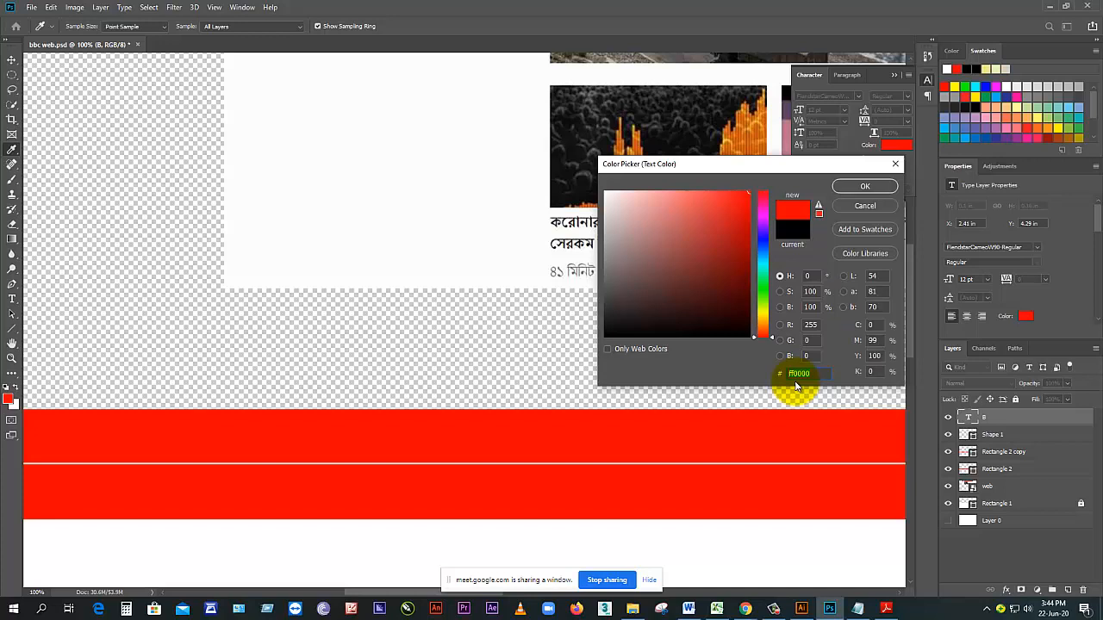
type("fff")
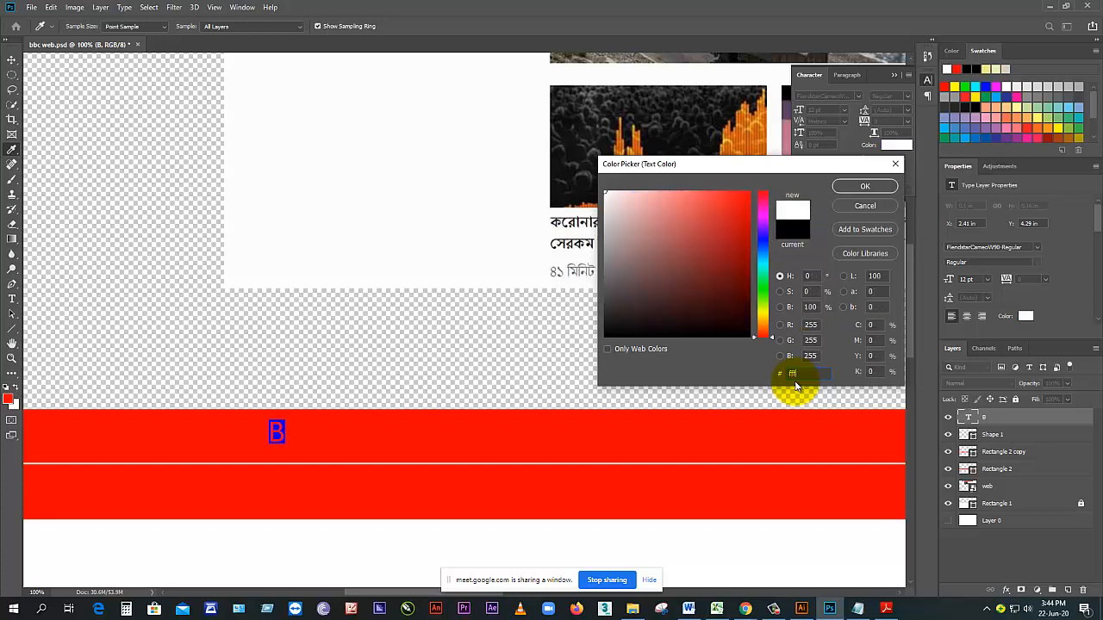
type("fff")
left_click(864, 185)
key("v")
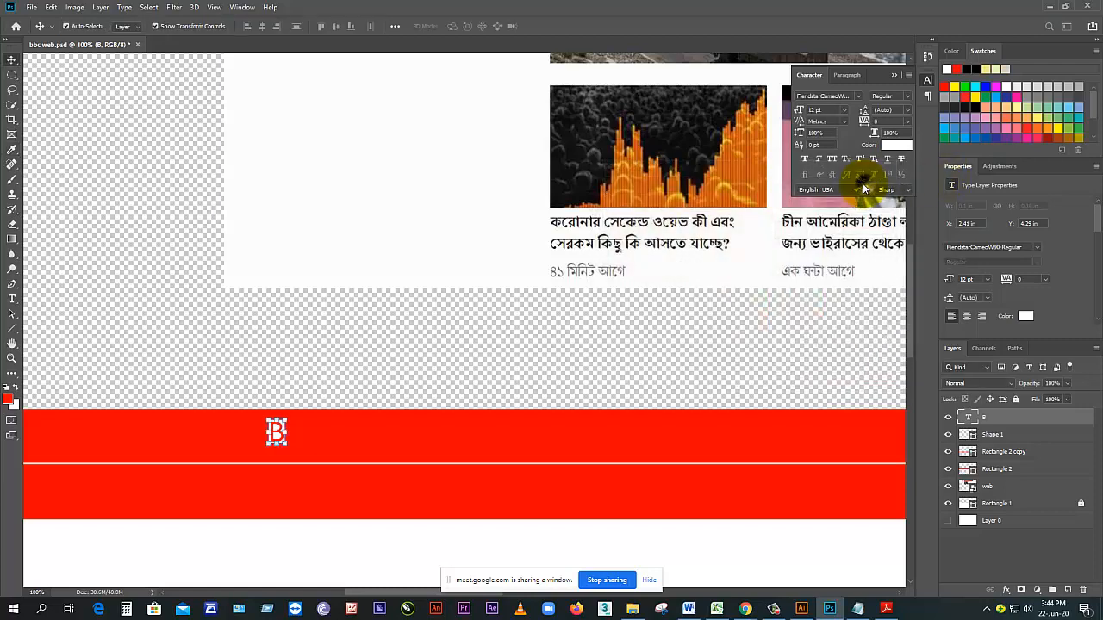
left_click(339, 429)
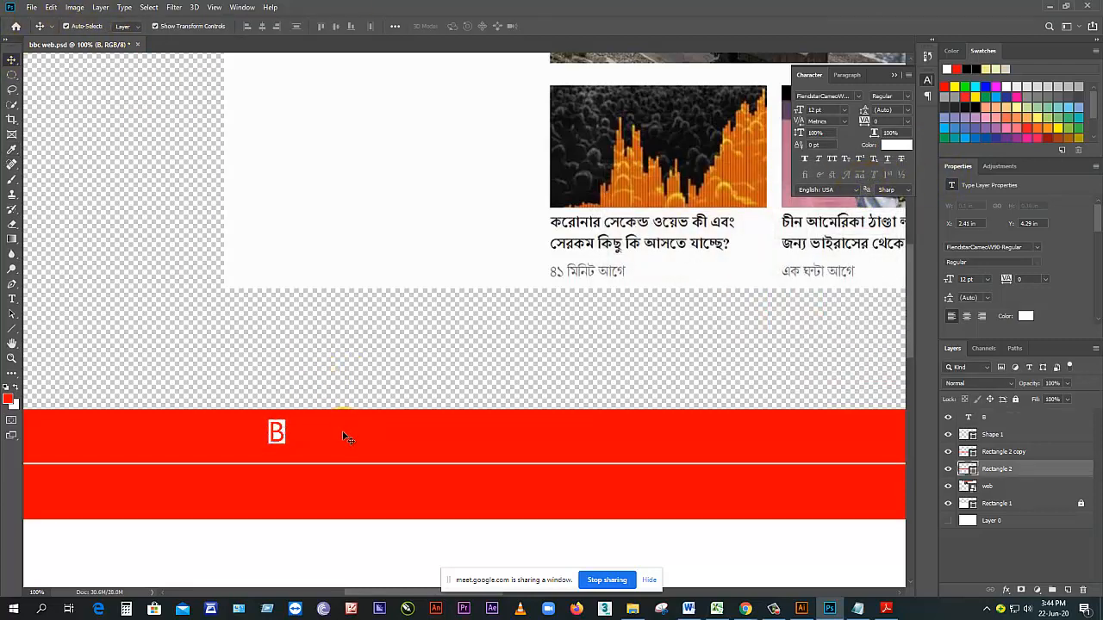
Step: Duplicate the white B letter twice, placing both copies to its right in the same row of the red band
scroll(322, 405, "down", 2)
mouse_move(354, 285)
left_mouse_down()
mouse_move(317, 369)
mouse_move(334, 283)
left_mouse_up()
left_click(279, 498, "ctrl")
left_click(279, 498, "ctrl")
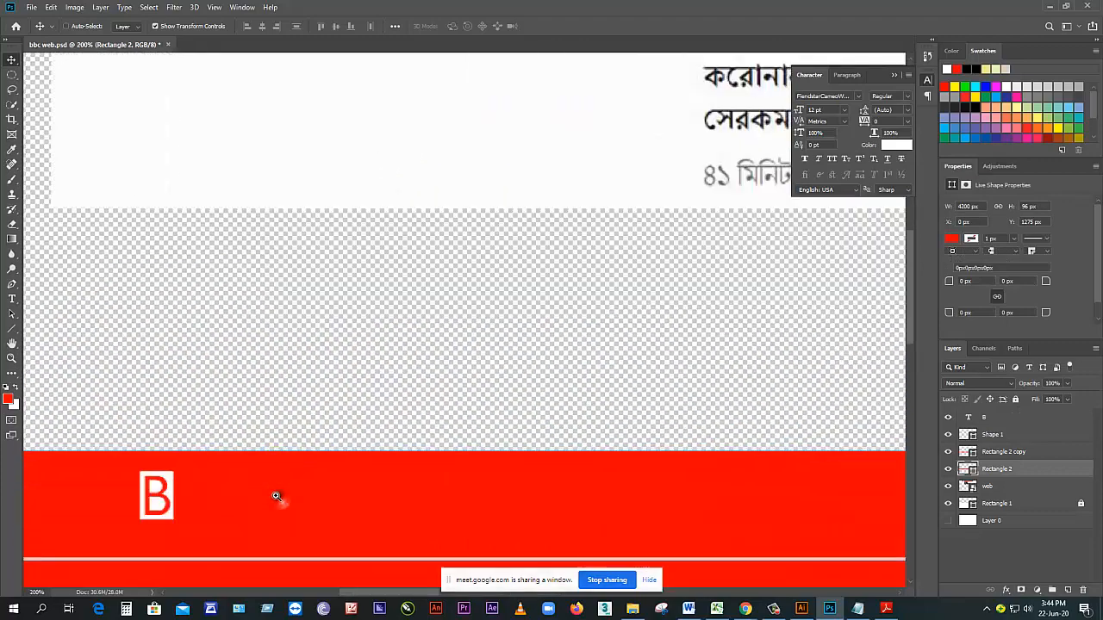
left_click(277, 498, "ctrl")
left_click(268, 491, "ctrl")
left_click(192, 401)
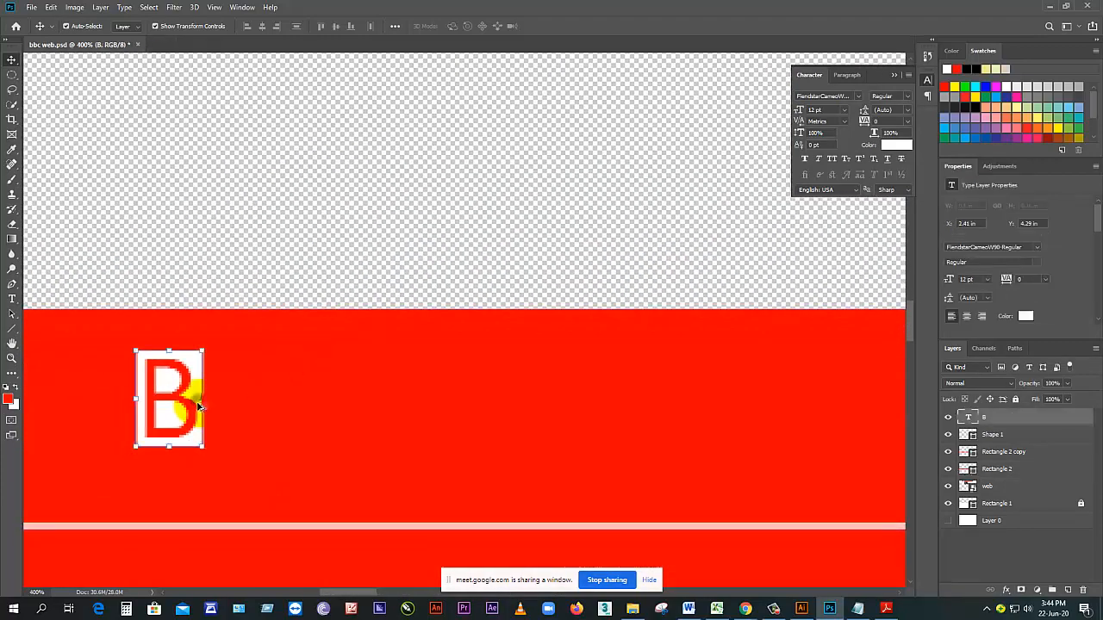
left_click_drag(212, 405, 379, 410)
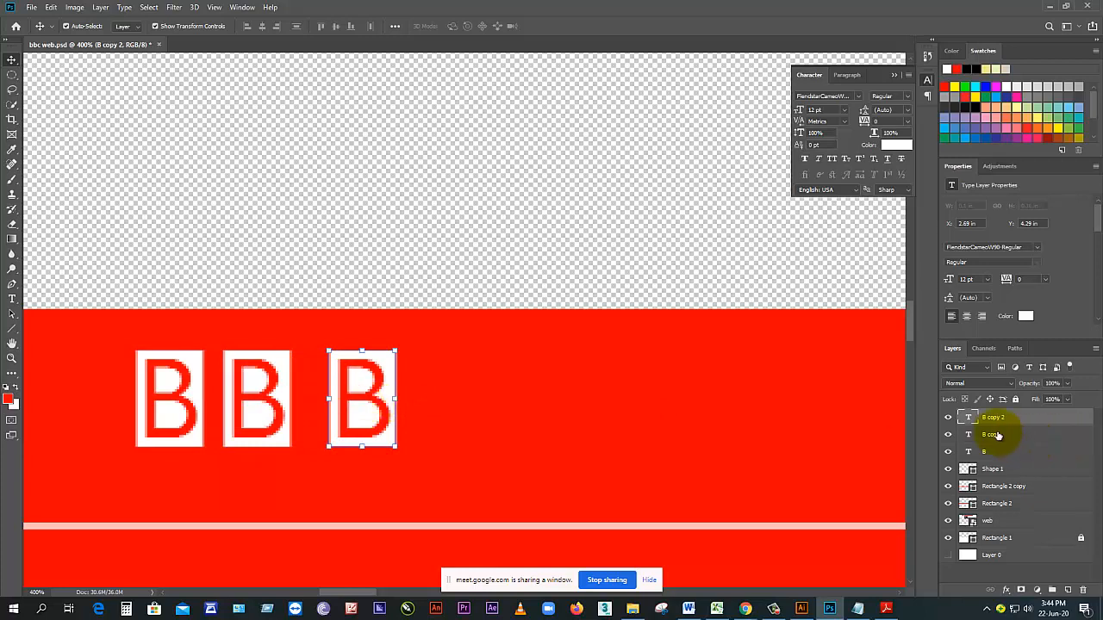
Step: Replace the text of the third letter, the rightmost B copy, with C and commit the edit
double_click(971, 419)
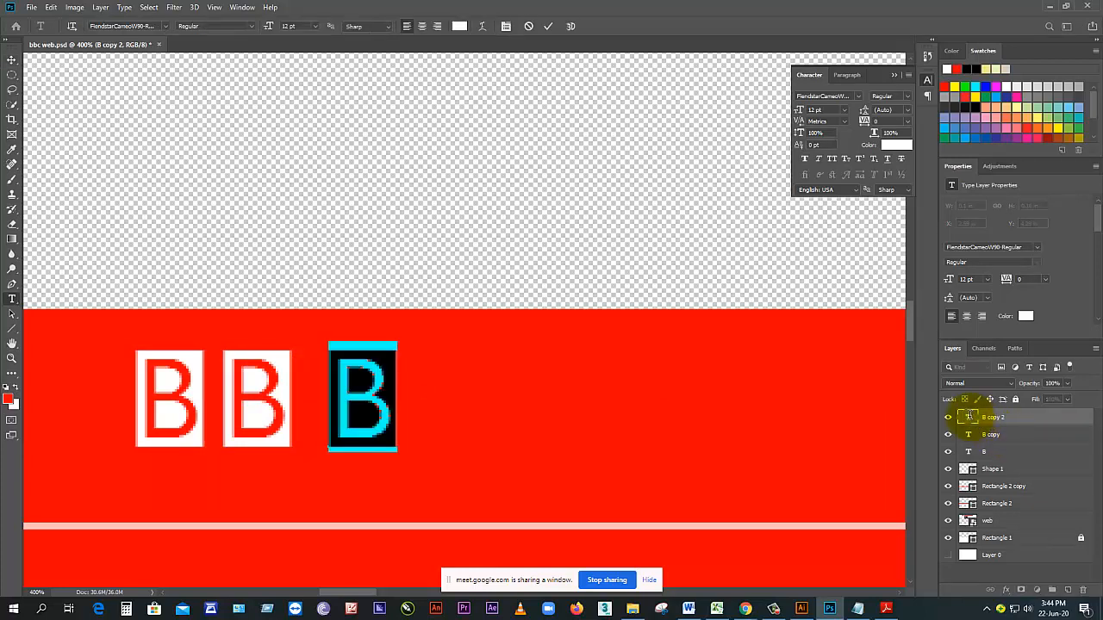
key("Left")
key("Delete")
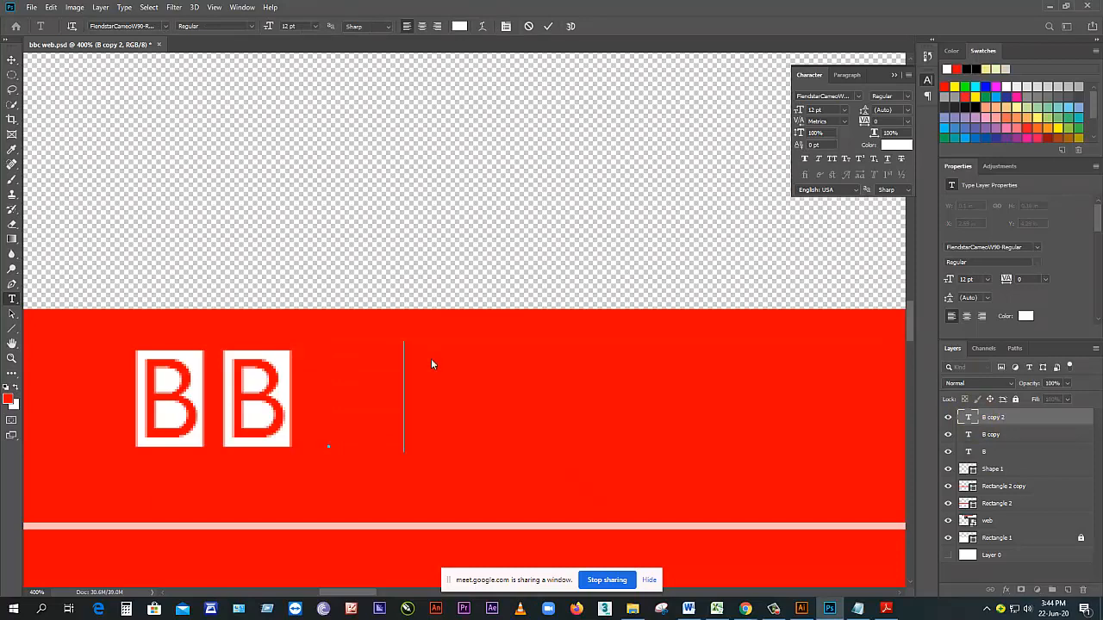
type("C")
left_click(12, 60)
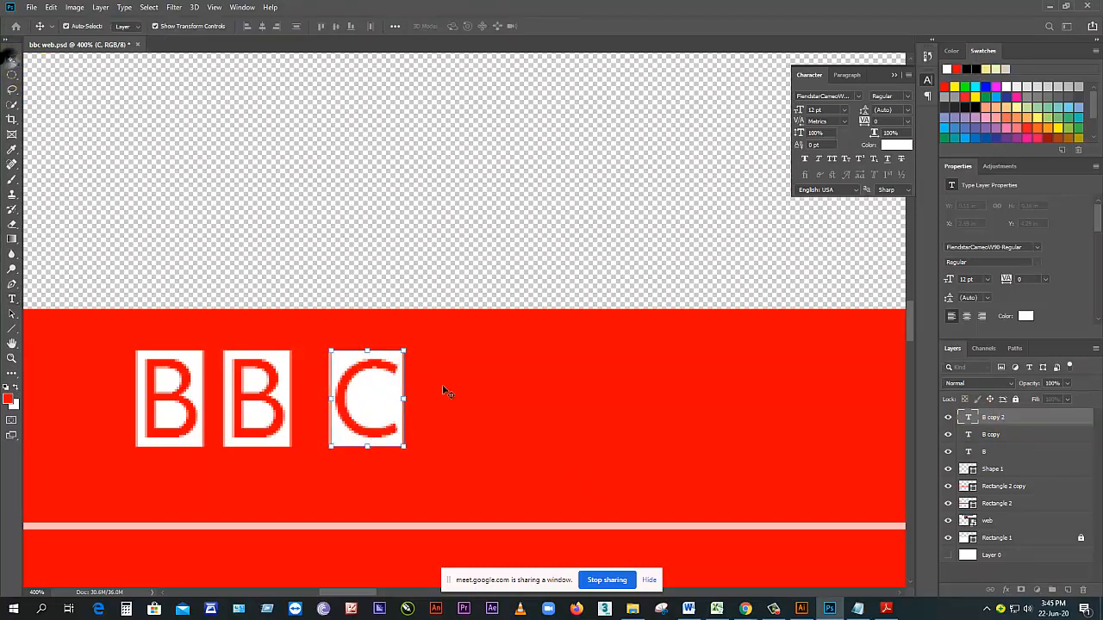
left_click(442, 384)
Step: Compare the new BBC letters with the logo and navigation header in the reference screenshot of the page
left_click(446, 384, "alt")
left_click(446, 385, "alt")
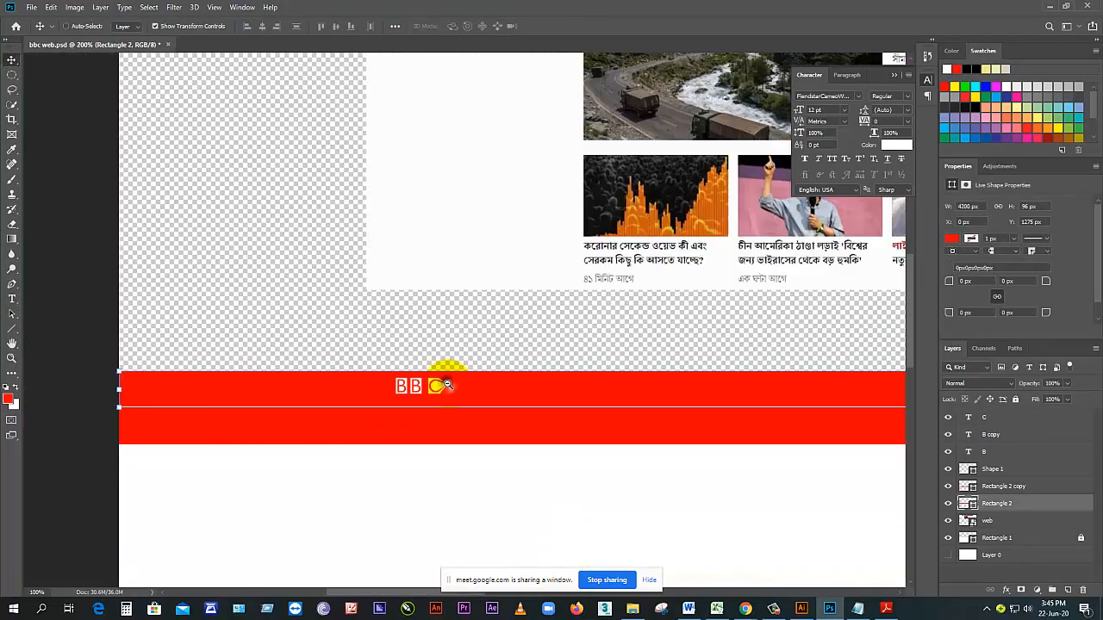
left_click_drag(481, 240, 385, 421)
left_click_drag(402, 361, 430, 266)
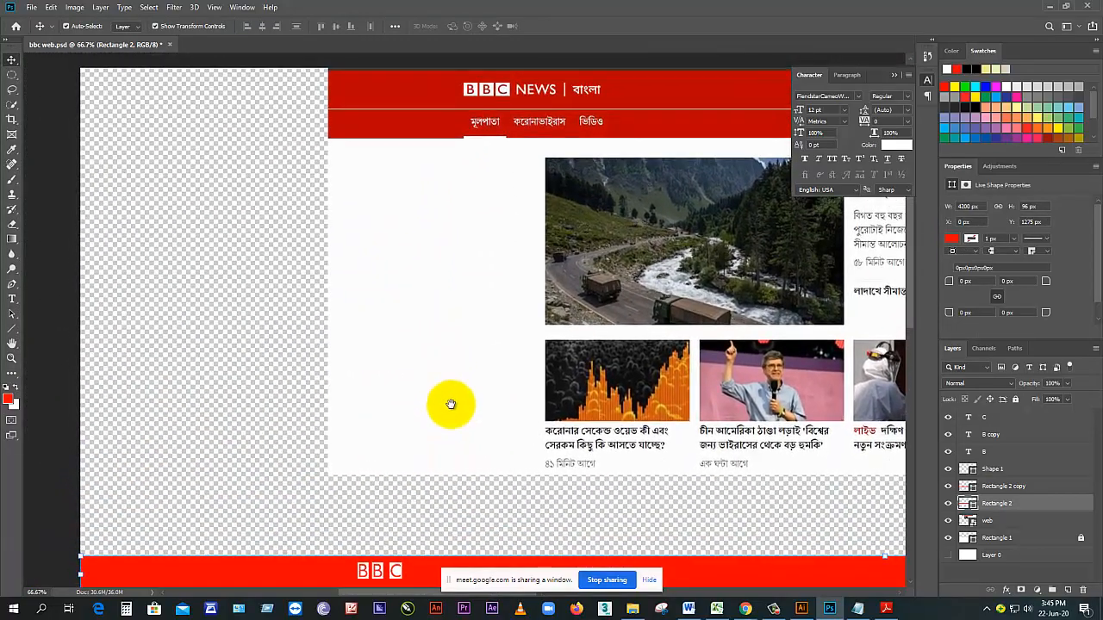
mouse_move(450, 404)
left_mouse_down()
mouse_move(460, 367)
mouse_move(459, 416)
left_mouse_up()
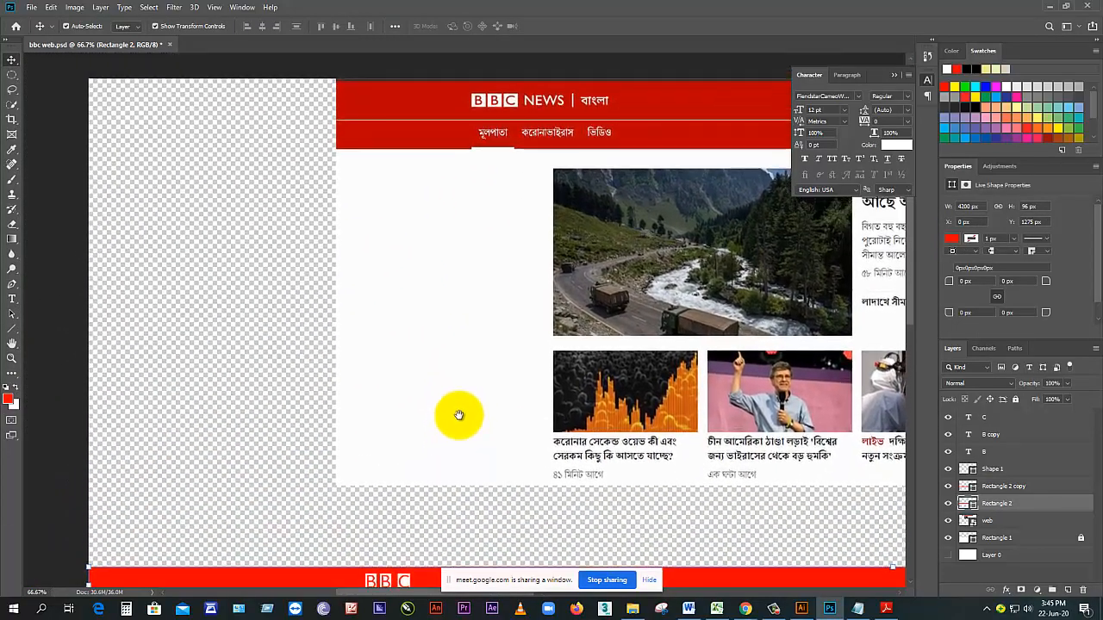
scroll(460, 420, "up", 4)
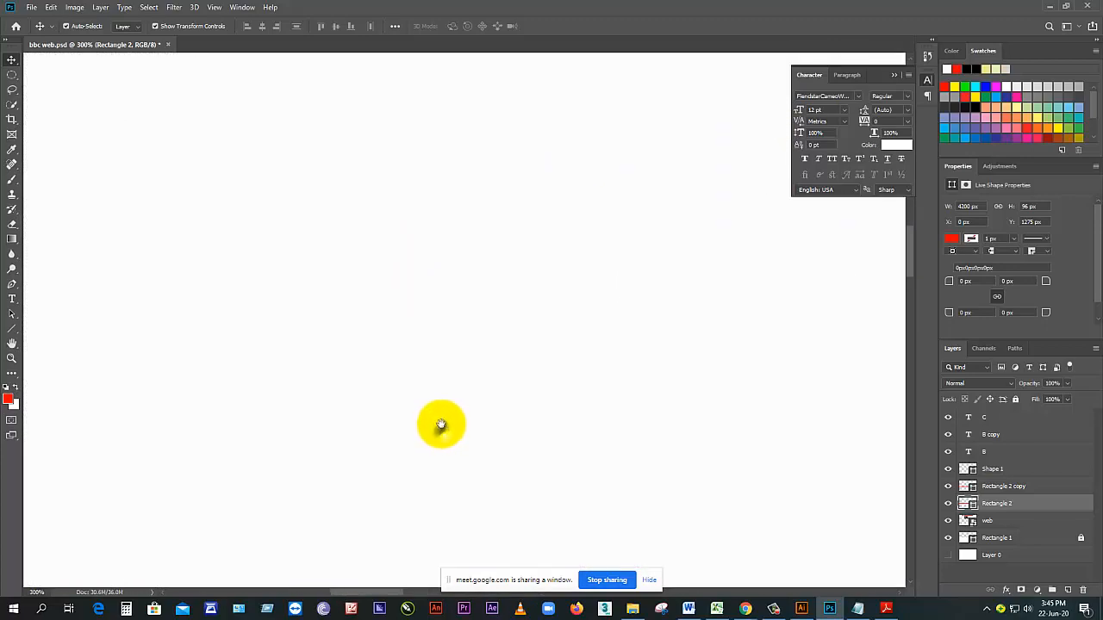
scroll(430, 393, "down", 6)
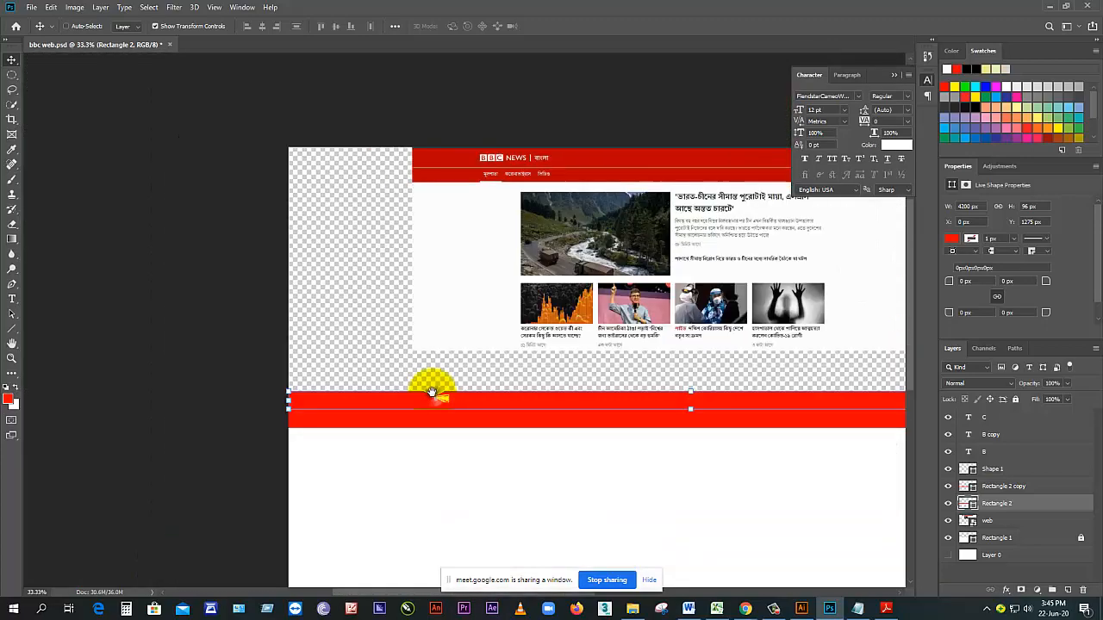
scroll(507, 229, "up", 2)
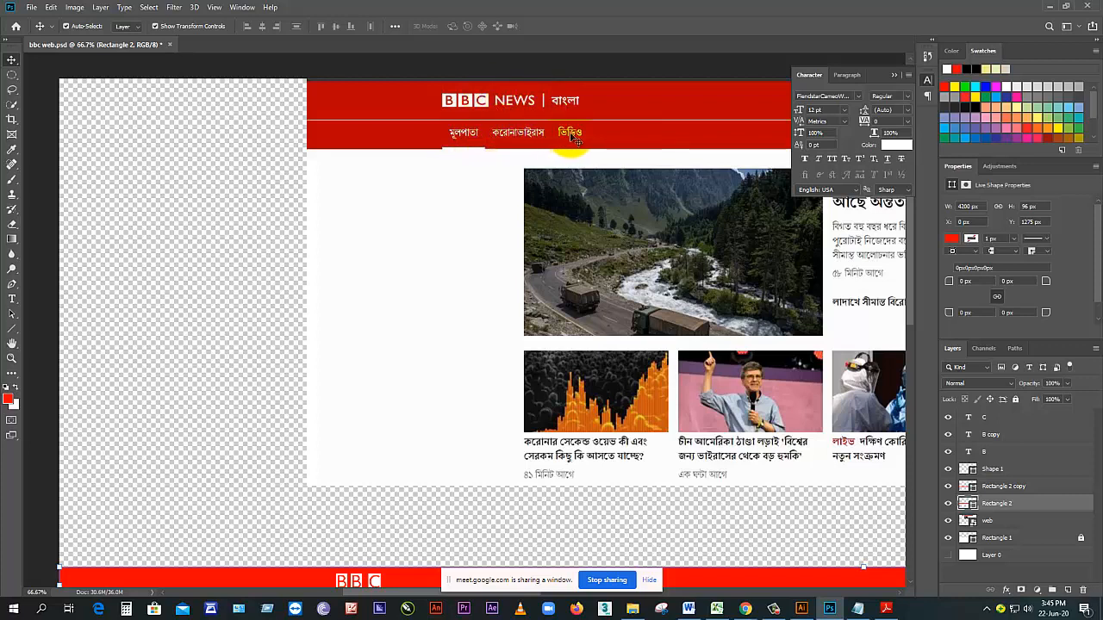
scroll(380, 285, "down", 1)
scroll(380, 284, "down", 3)
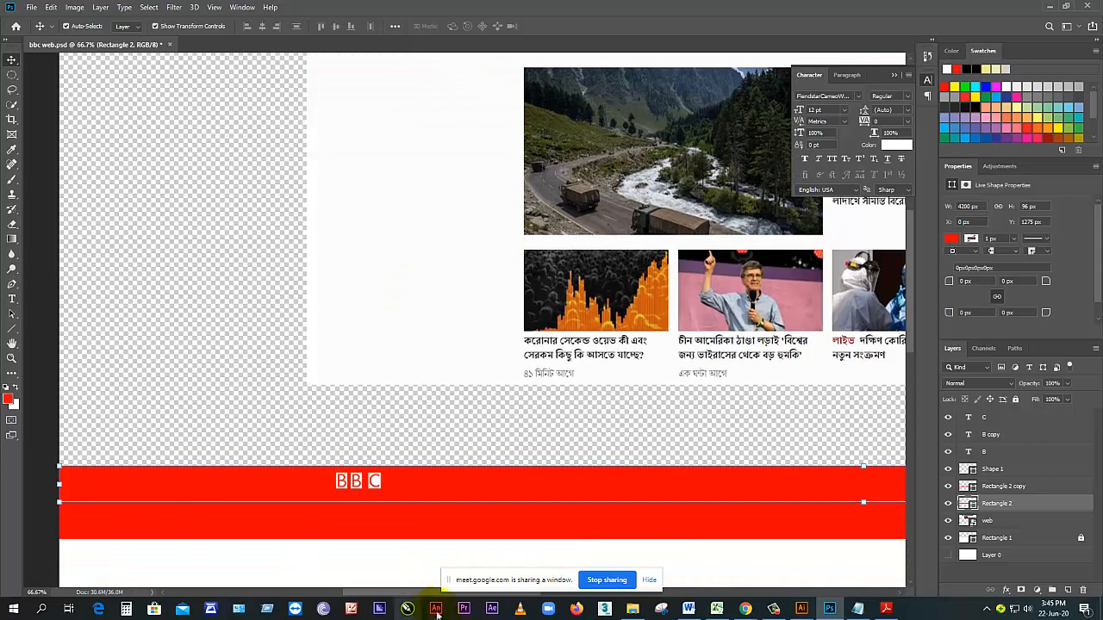
Step: Draw a narrow vertical rectangle about 7 by 38 px left of the BBC letters and fill it with black
scroll(371, 482, "up", 1)
scroll(373, 498, "up", 1)
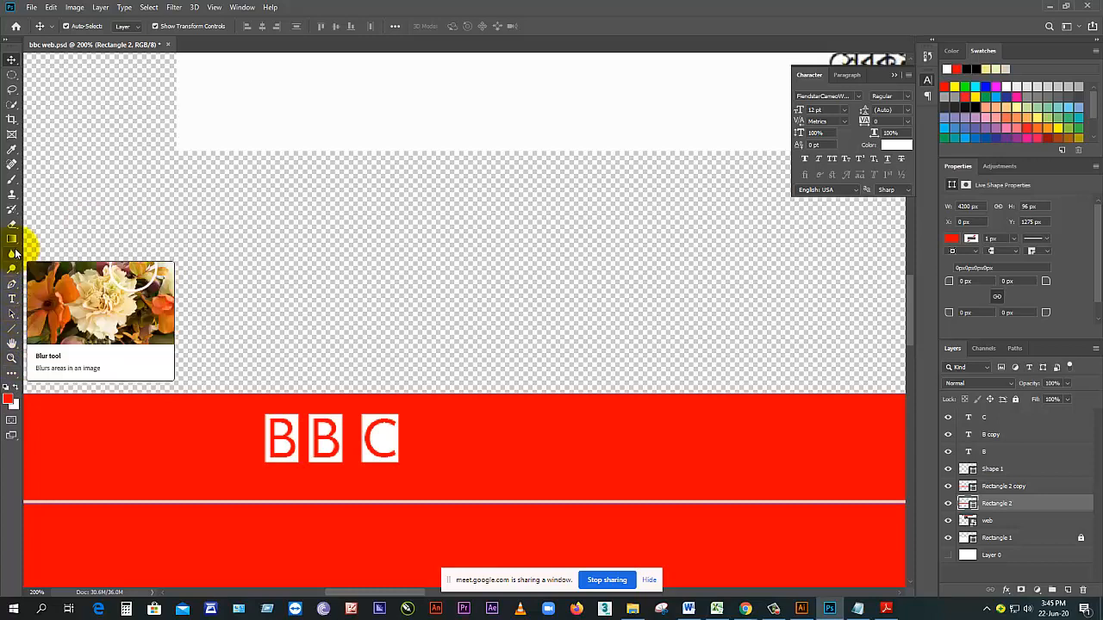
left_click_drag(12, 328, 48, 336)
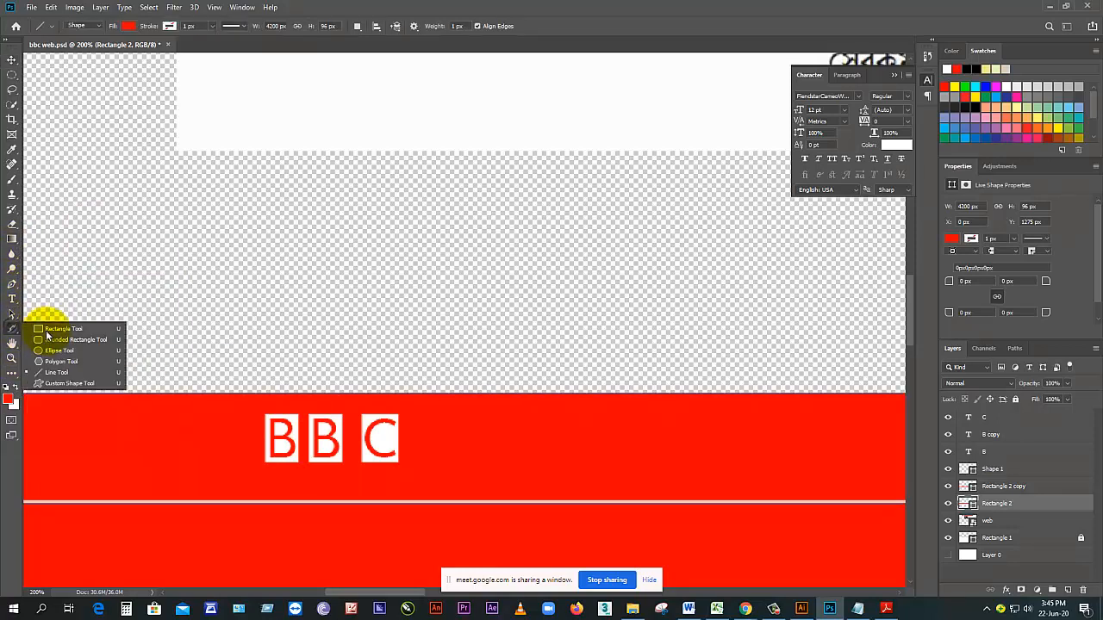
left_click(46, 328)
left_click_drag(178, 422, 186, 472)
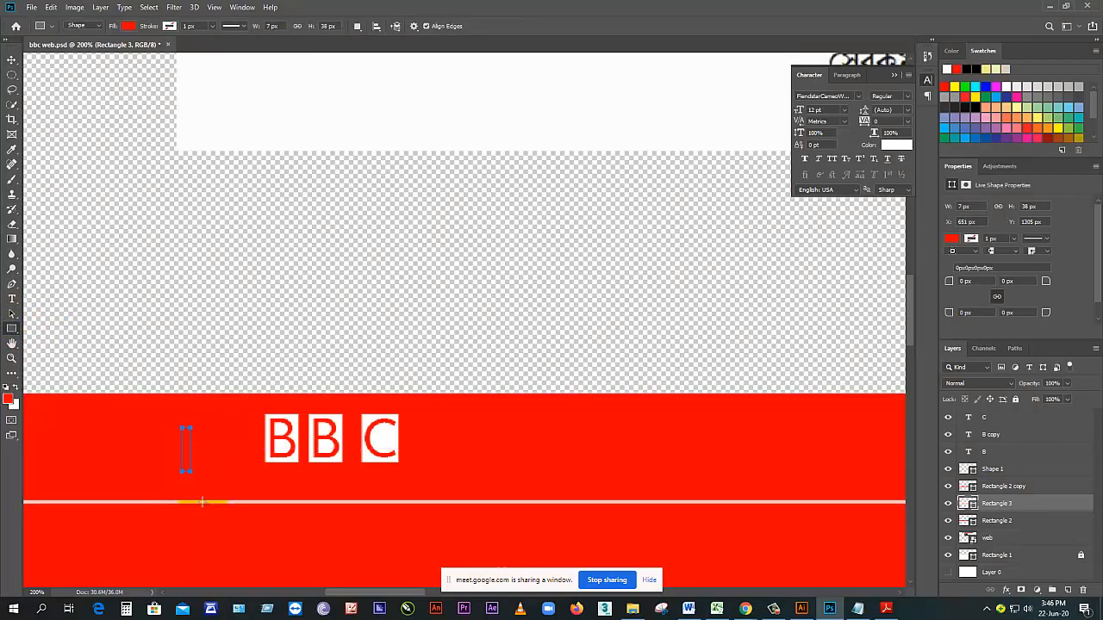
left_click(130, 27)
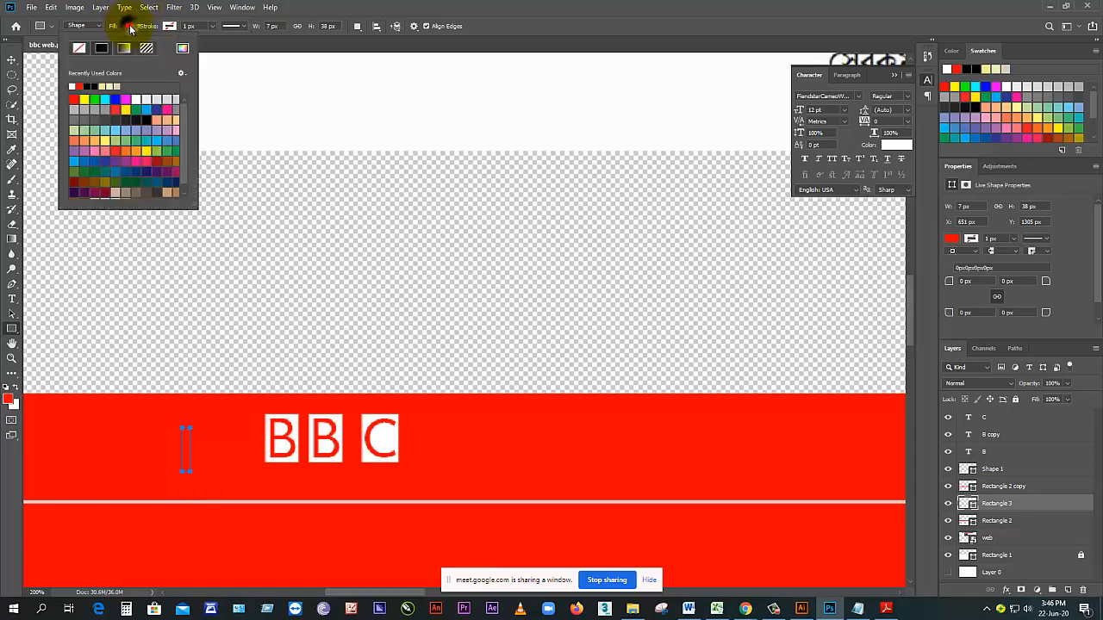
left_click(138, 123)
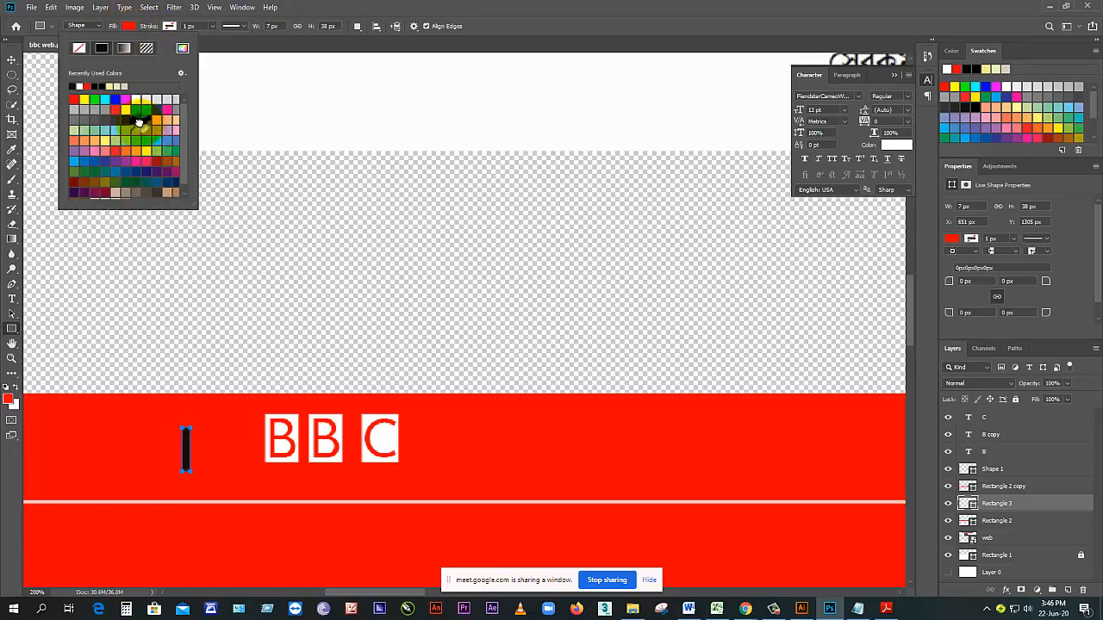
Step: Move the black spacer rectangle into the gap between the first and second B of the logo
left_click(13, 60)
left_click_drag(186, 448, 313, 442)
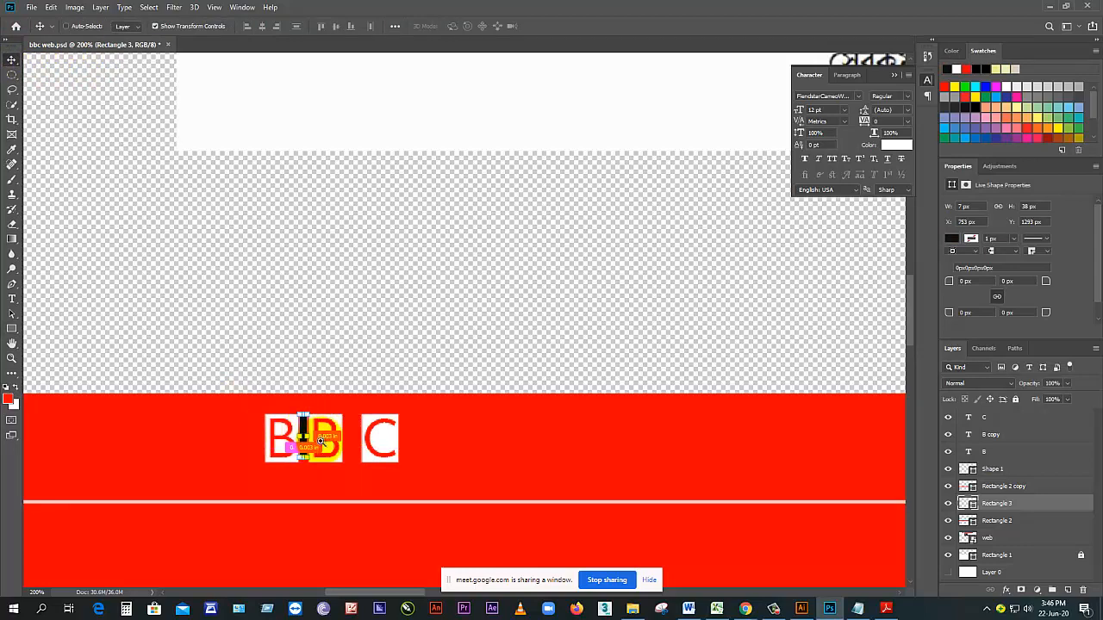
scroll(316, 442, "up", 2)
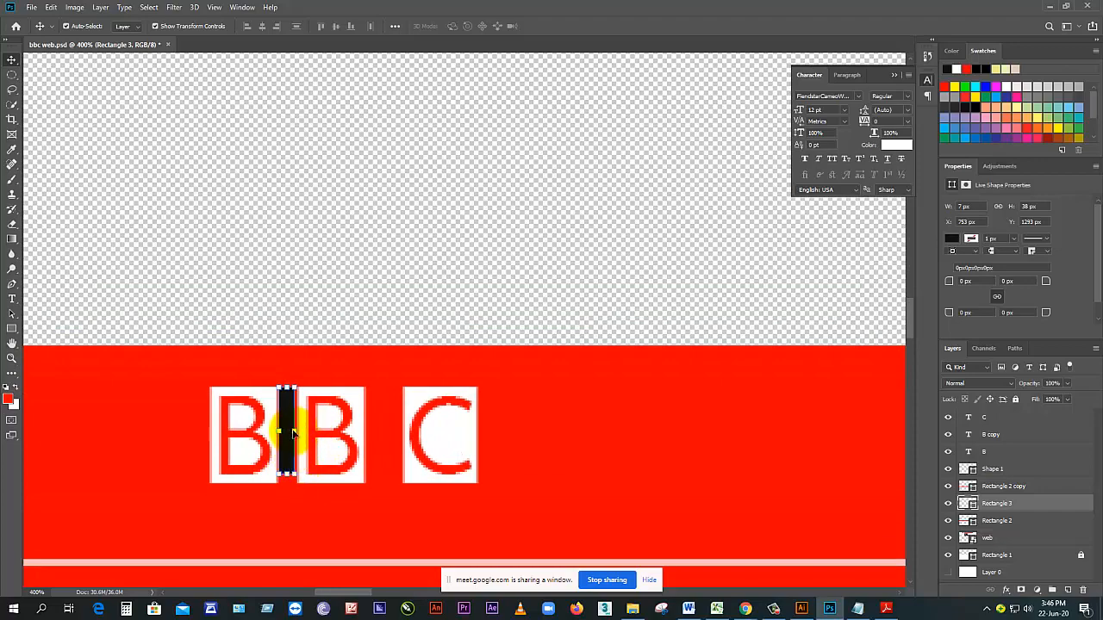
key("ctrl+t")
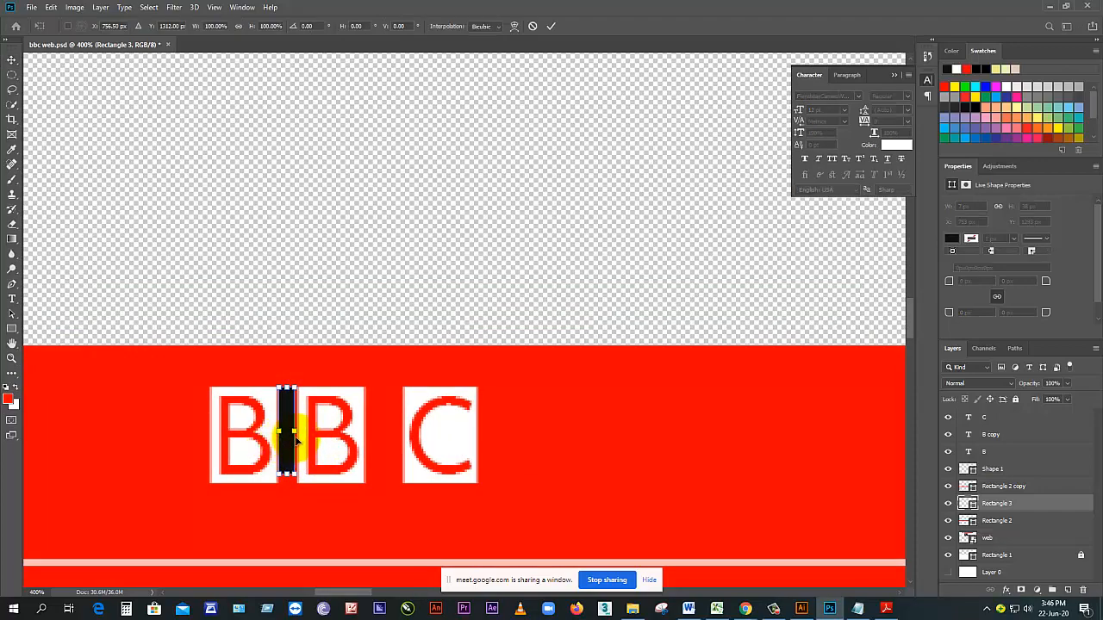
scroll(293, 439, "up", 2)
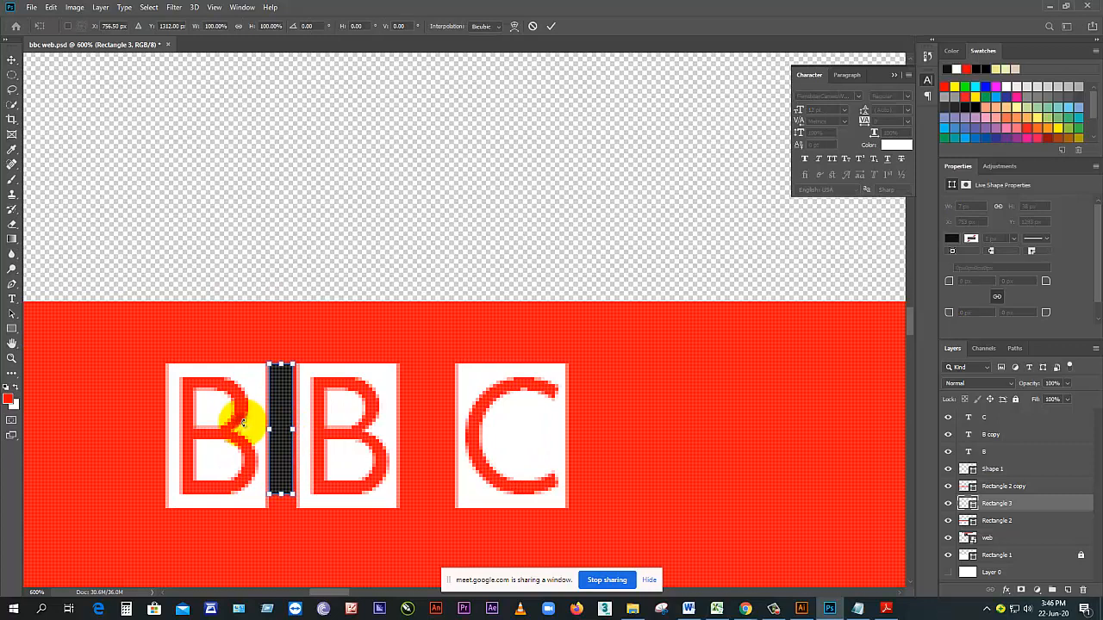
key("Return")
Step: Nudge the first B and the second B horizontally so both sit against the sides of the black spacer
left_click(245, 425)
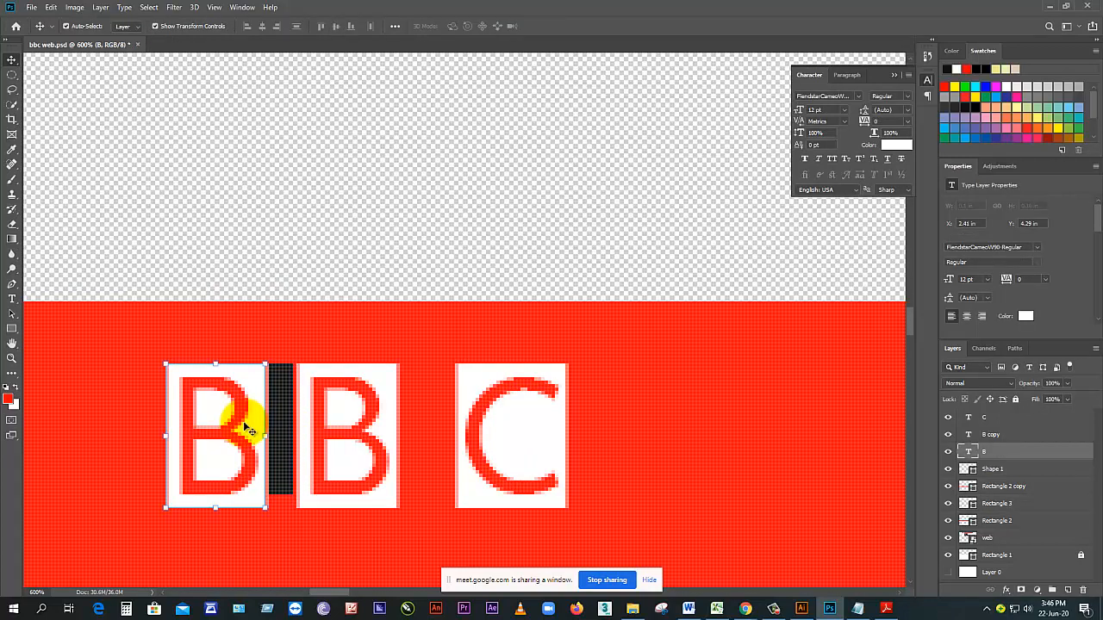
key("Right")
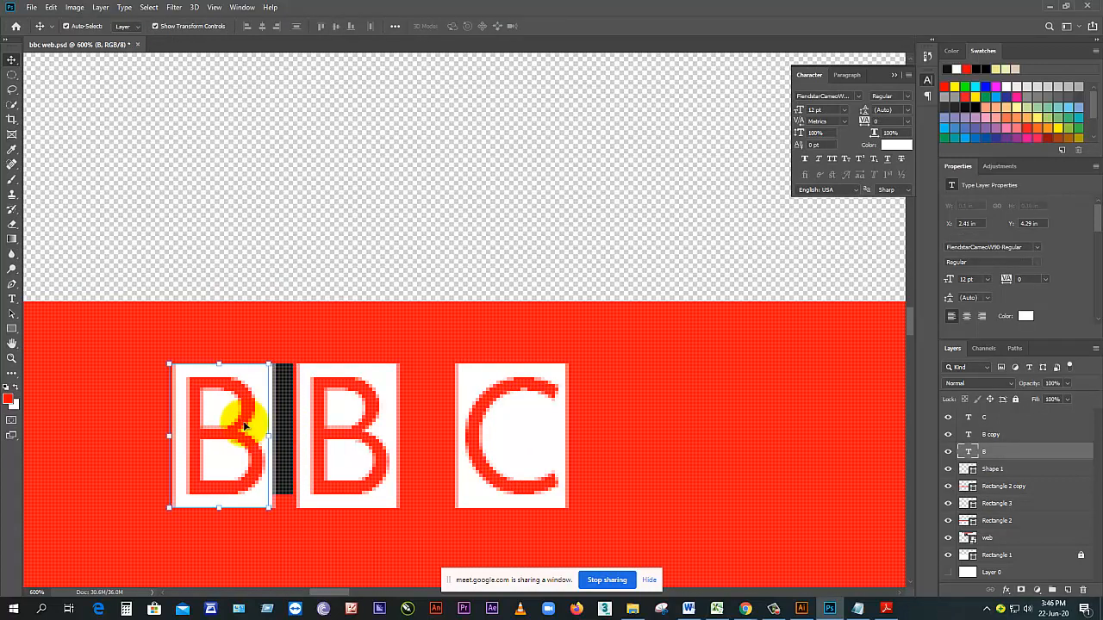
key("Right")
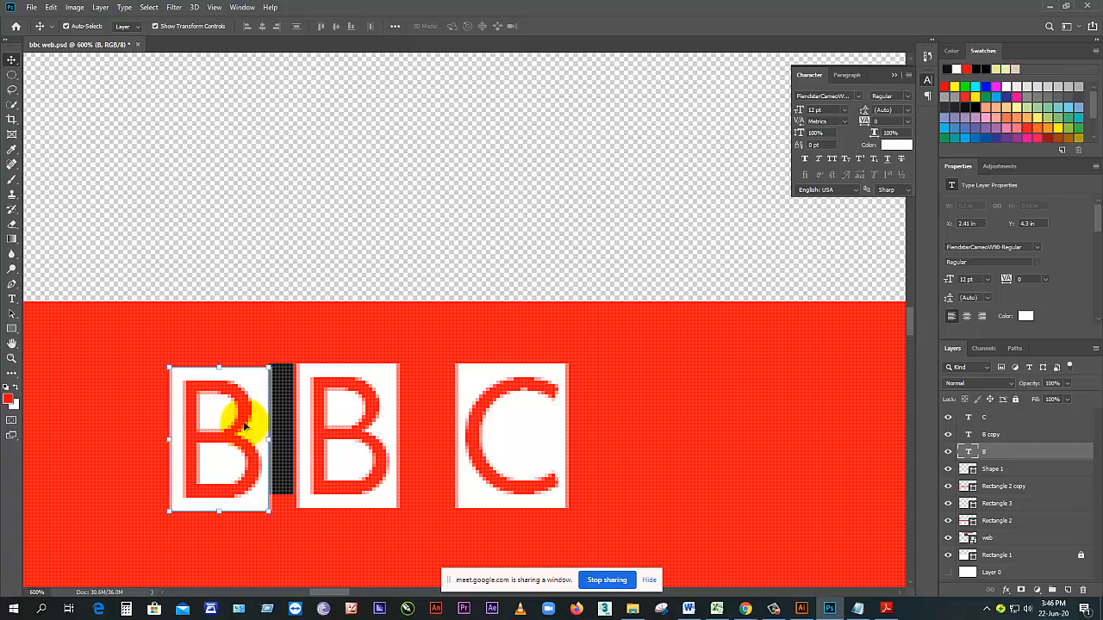
left_click(335, 401)
key("Left")
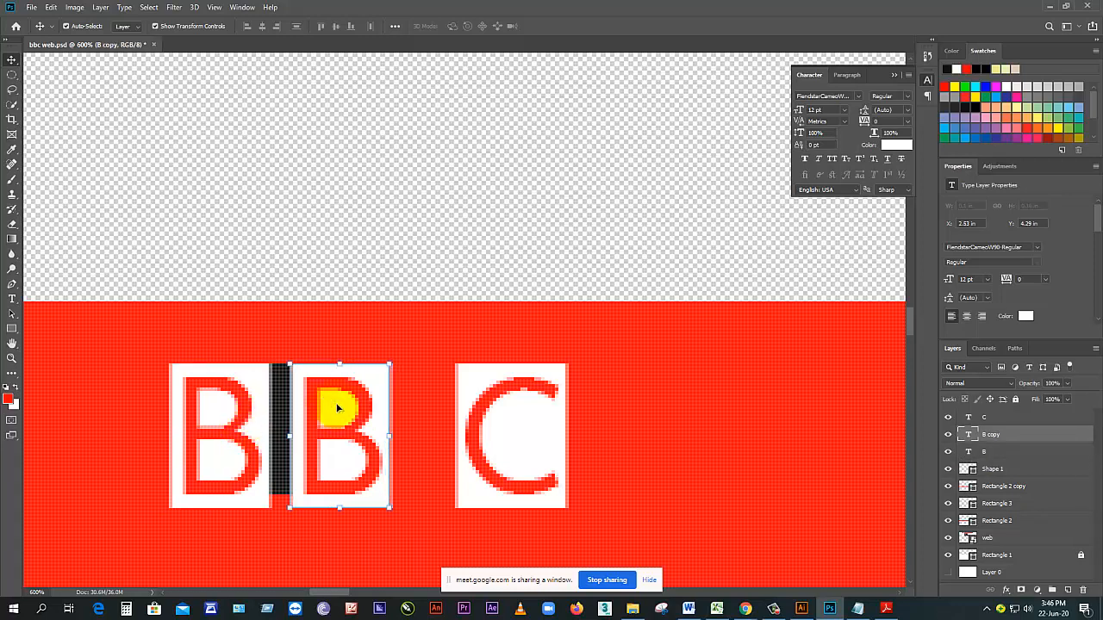
key("Right")
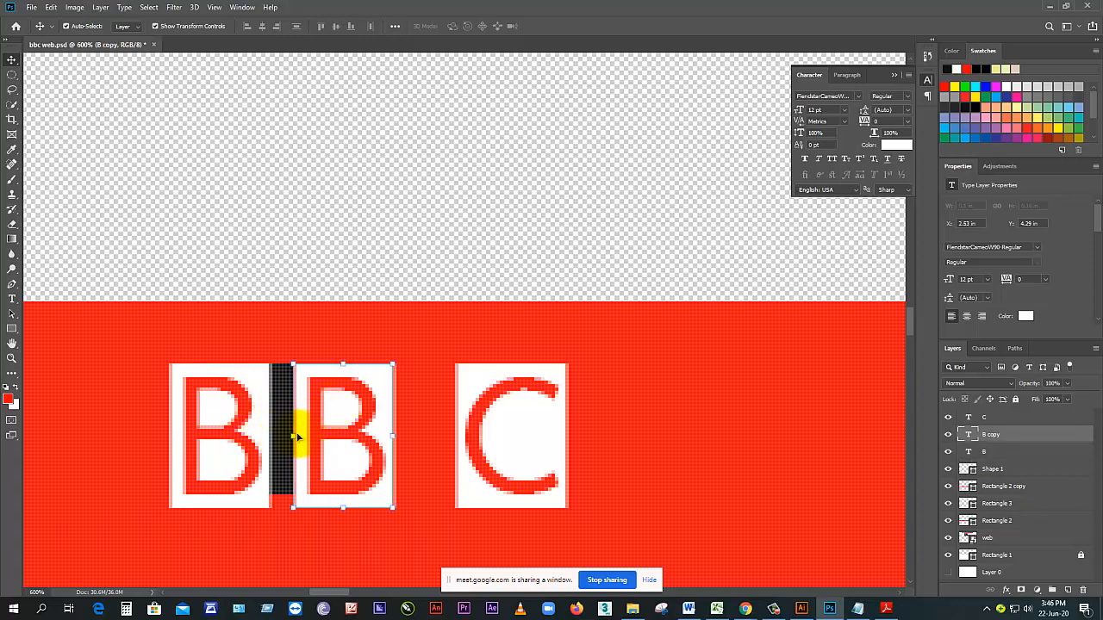
key("ctrl+t")
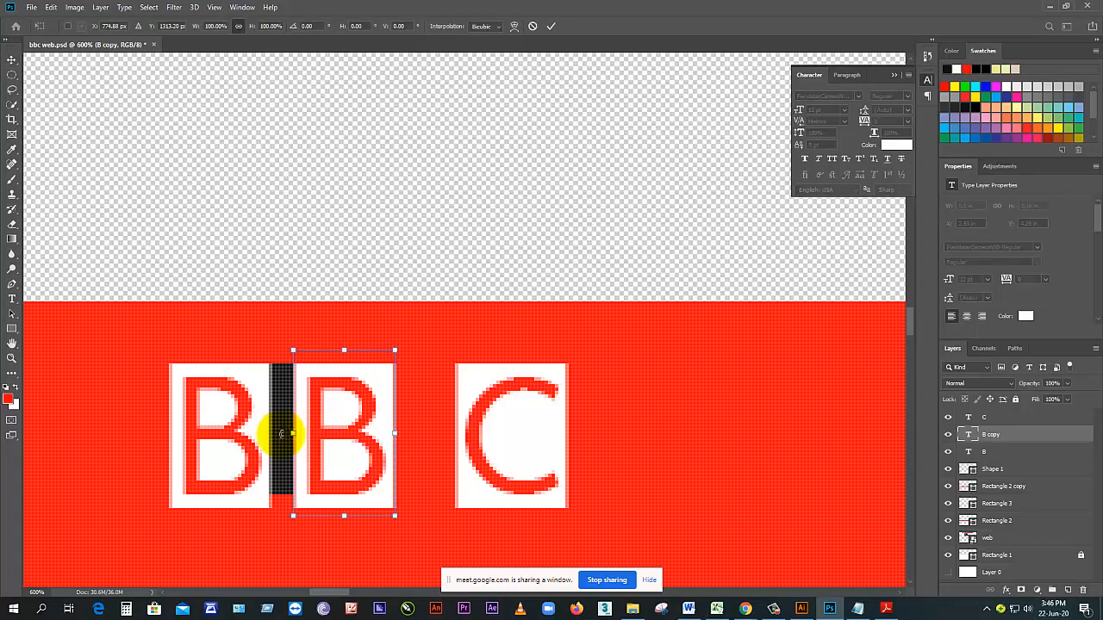
key("Return")
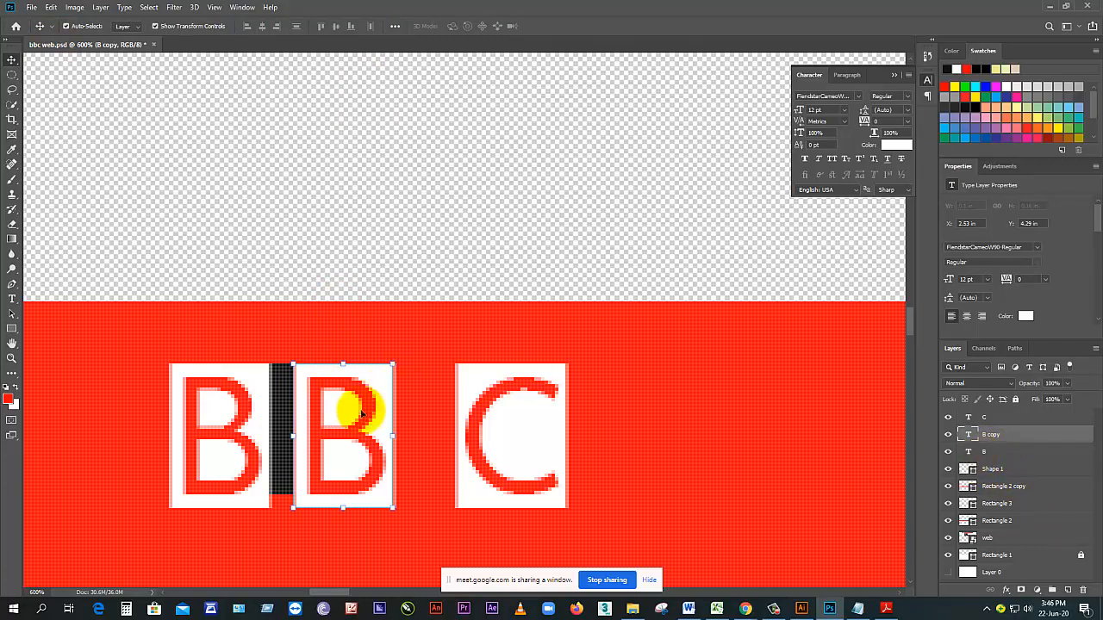
Step: Use the black spacer to position the C beside the second B, leaving the spacer in the red band right of the C
left_click(280, 428)
left_click_drag(280, 428, 406, 432)
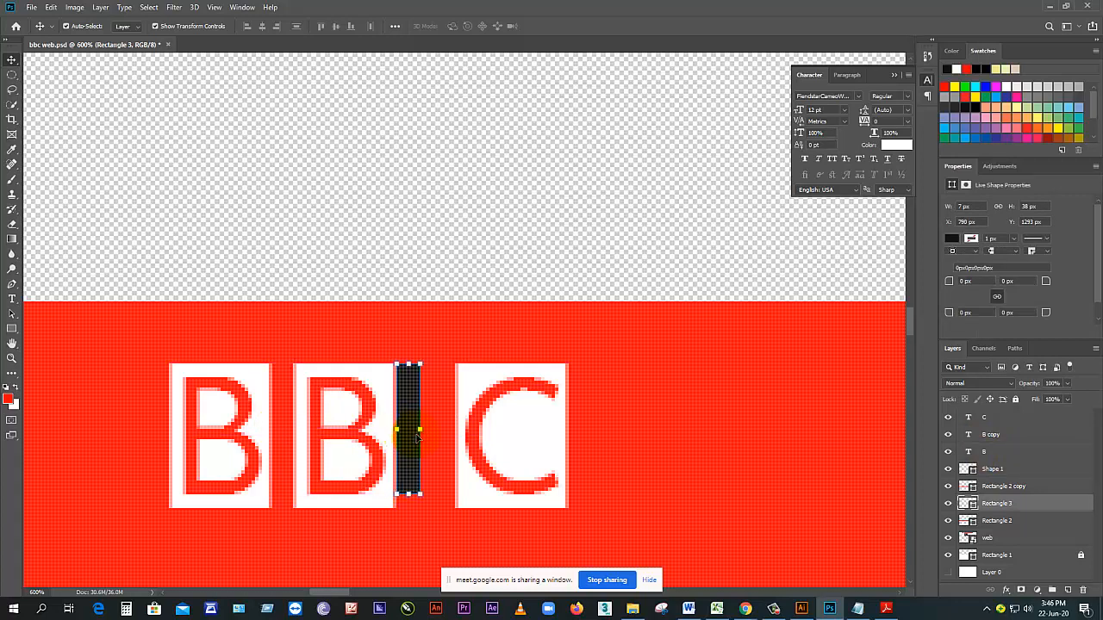
left_click(487, 429)
left_click_drag(488, 429, 699, 428)
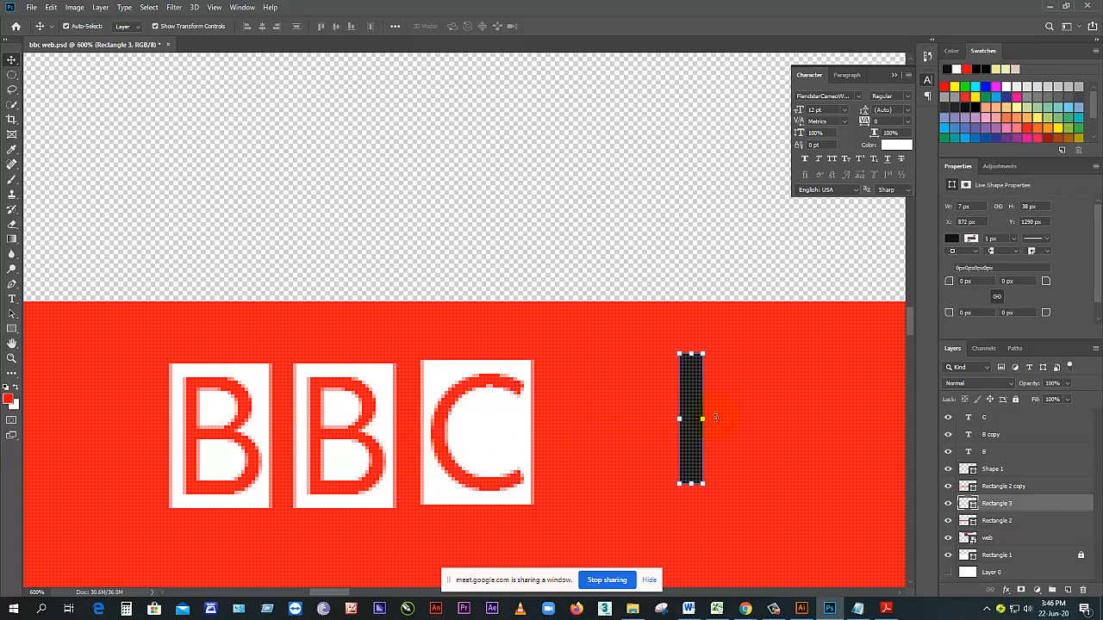
Step: Compare the spacing of the new BBC letters with the logo in the reference screenshot's header
scroll(492, 392, "down", 8)
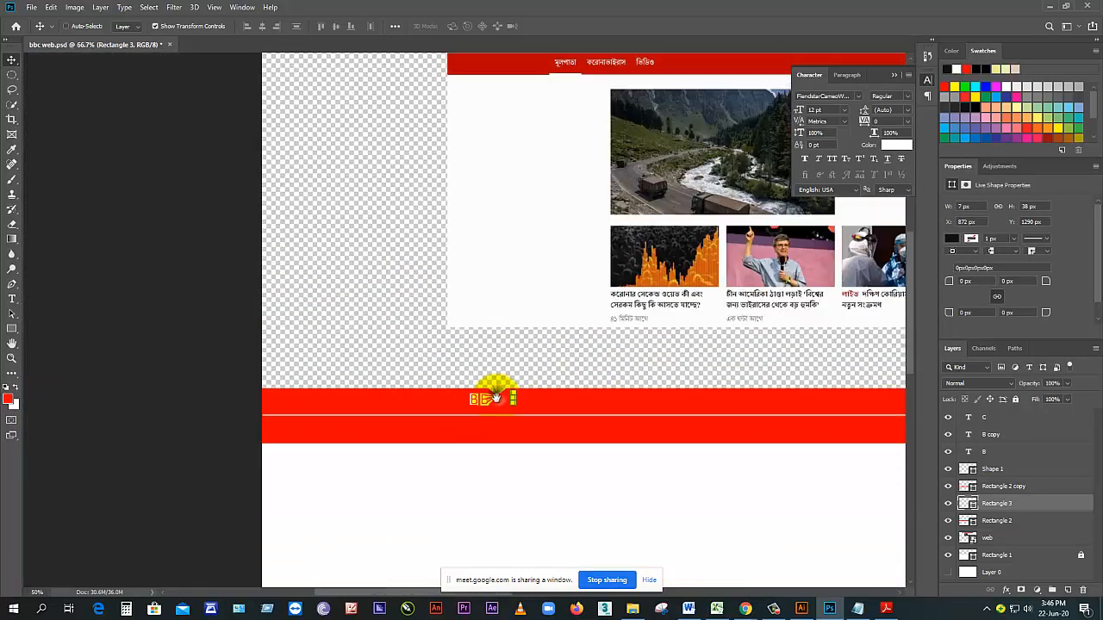
scroll(496, 398, "down", 1)
scroll(522, 416, "up", 5)
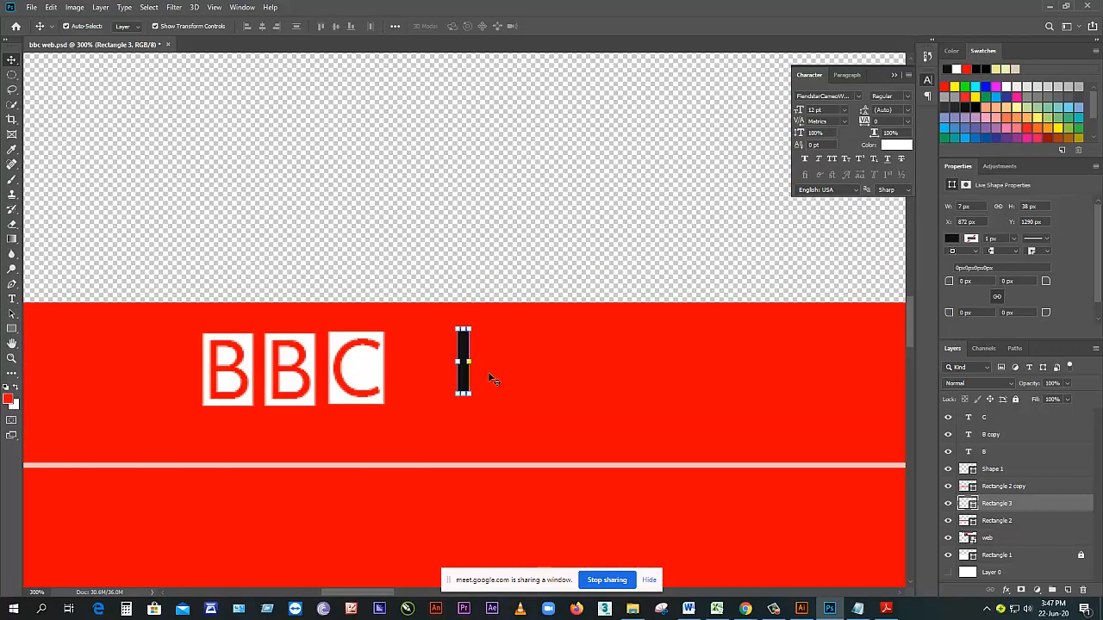
scroll(487, 379, "down", 2)
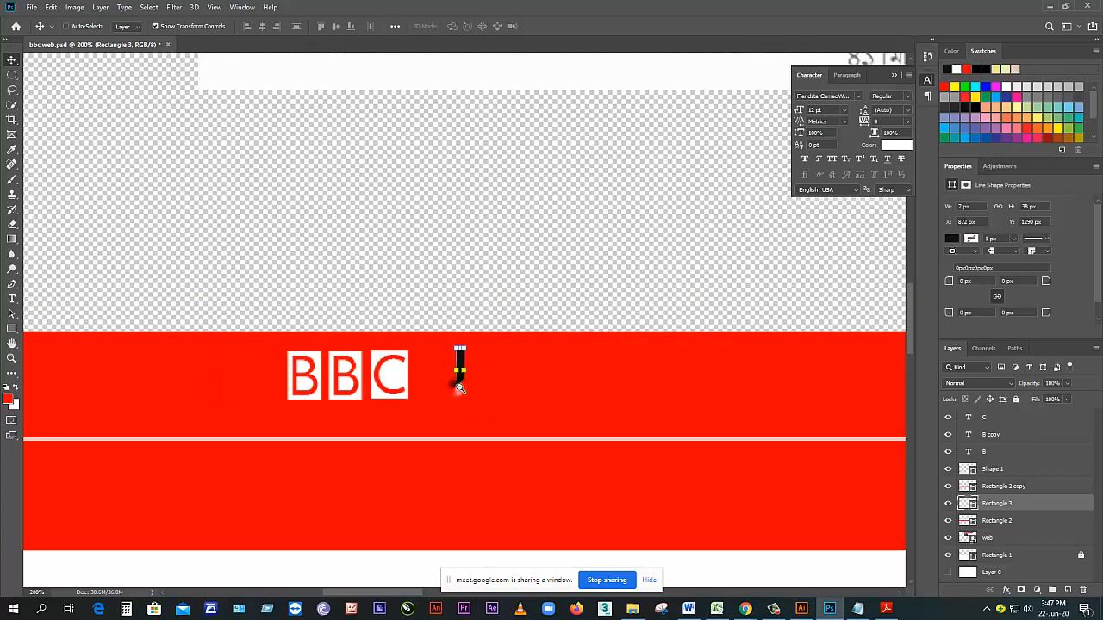
left_click_drag(485, 296, 226, 466)
left_click_drag(411, 294, 335, 499)
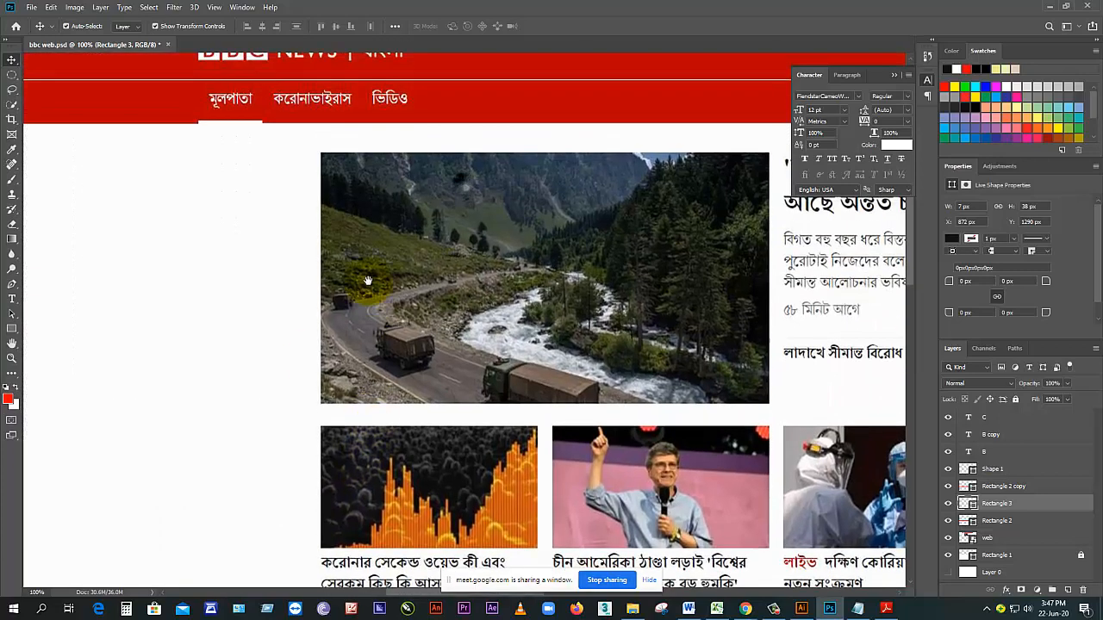
left_click_drag(287, 215, 471, 82)
left_click_drag(315, 401, 368, 167)
left_click_drag(362, 411, 369, 283)
scroll(388, 266, "up", 2)
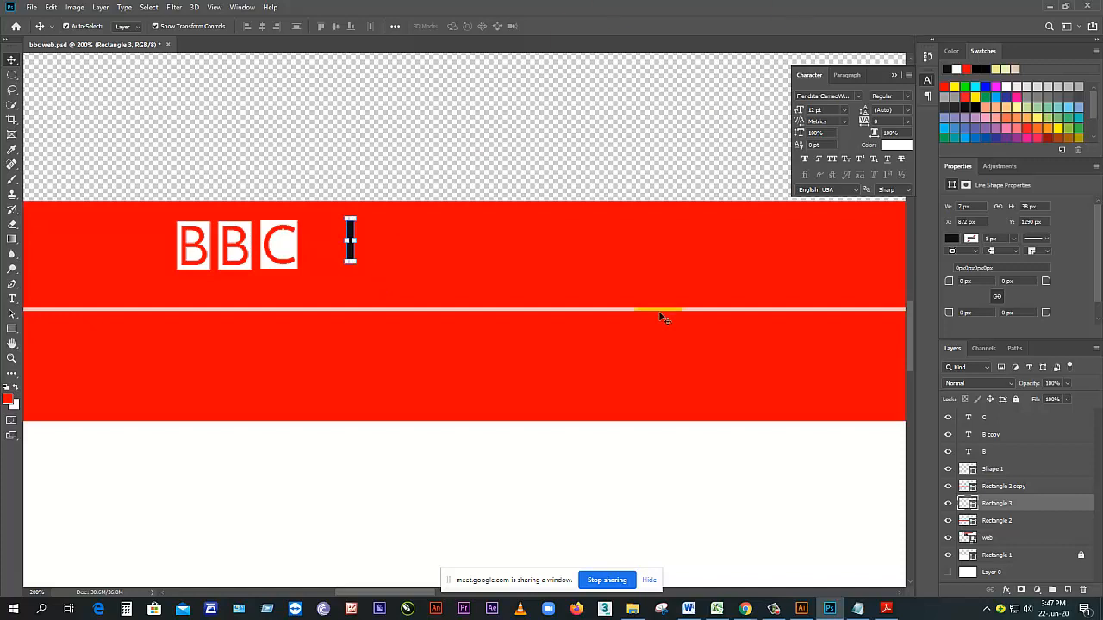
left_click(785, 606)
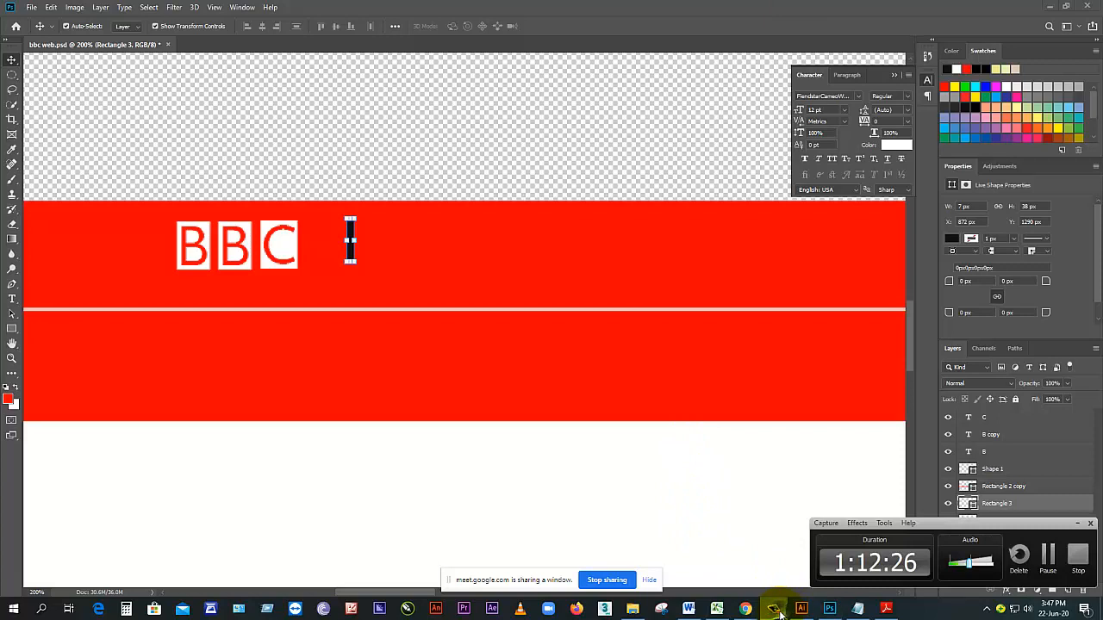
left_click(431, 286)
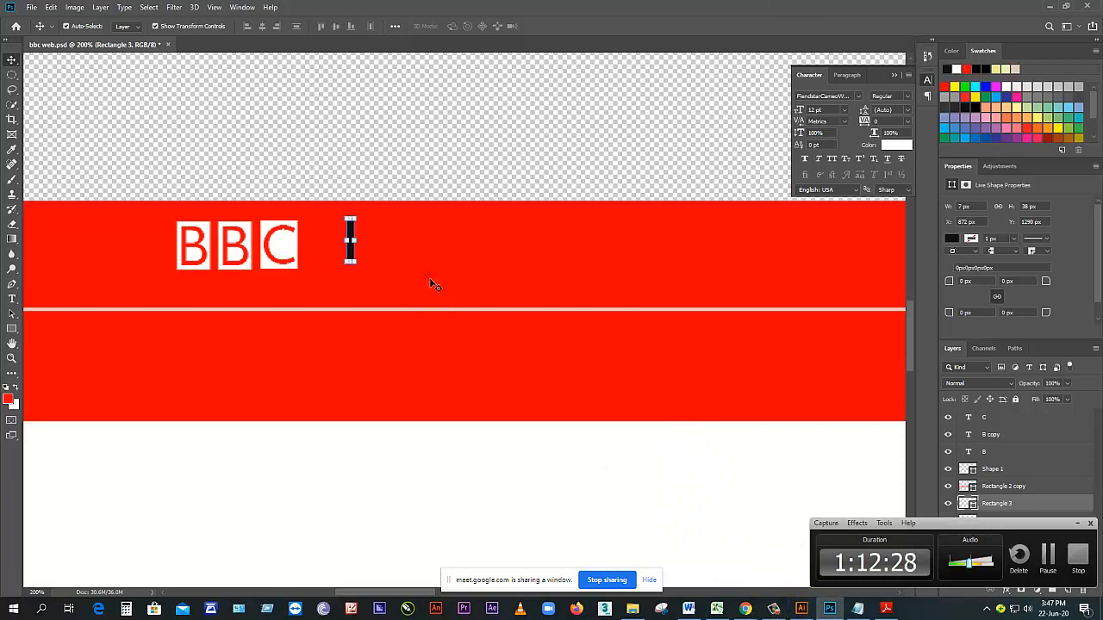
scroll(429, 277, "up", 10)
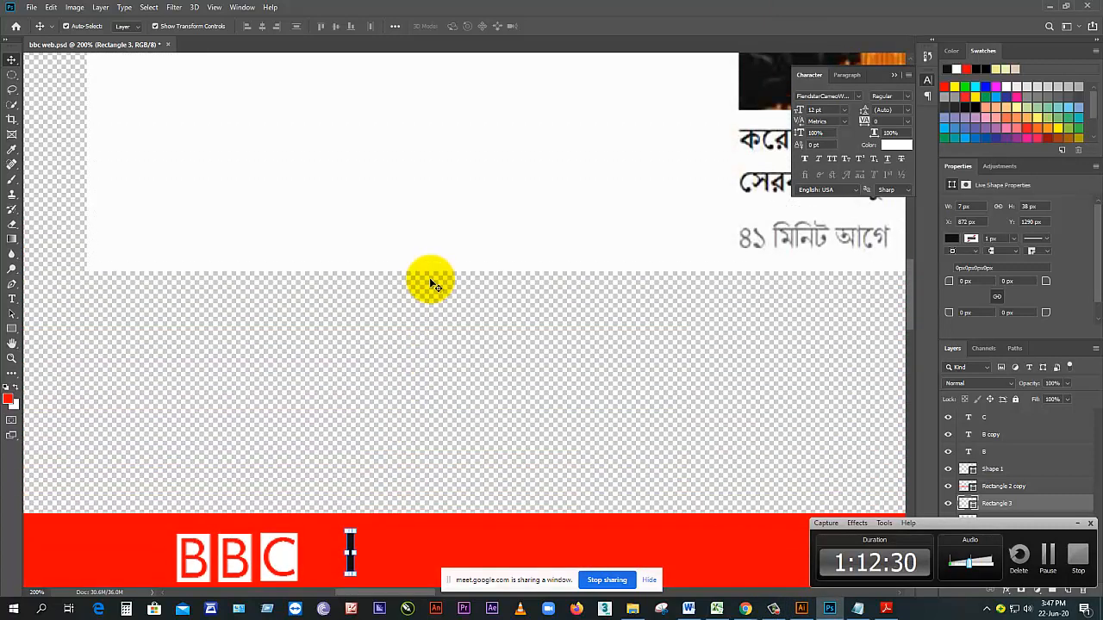
scroll(431, 285, "down", 5)
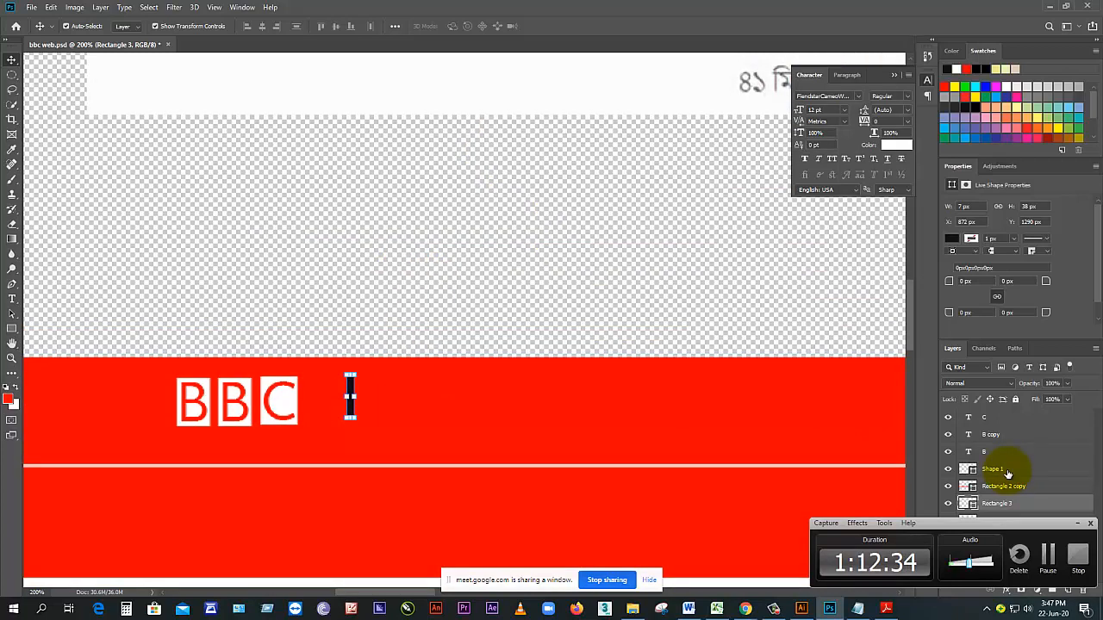
Step: Add a new text layer above the C layer reading NEWS, placed right of the black spacer in the red band
left_click(992, 435)
left_click(987, 418)
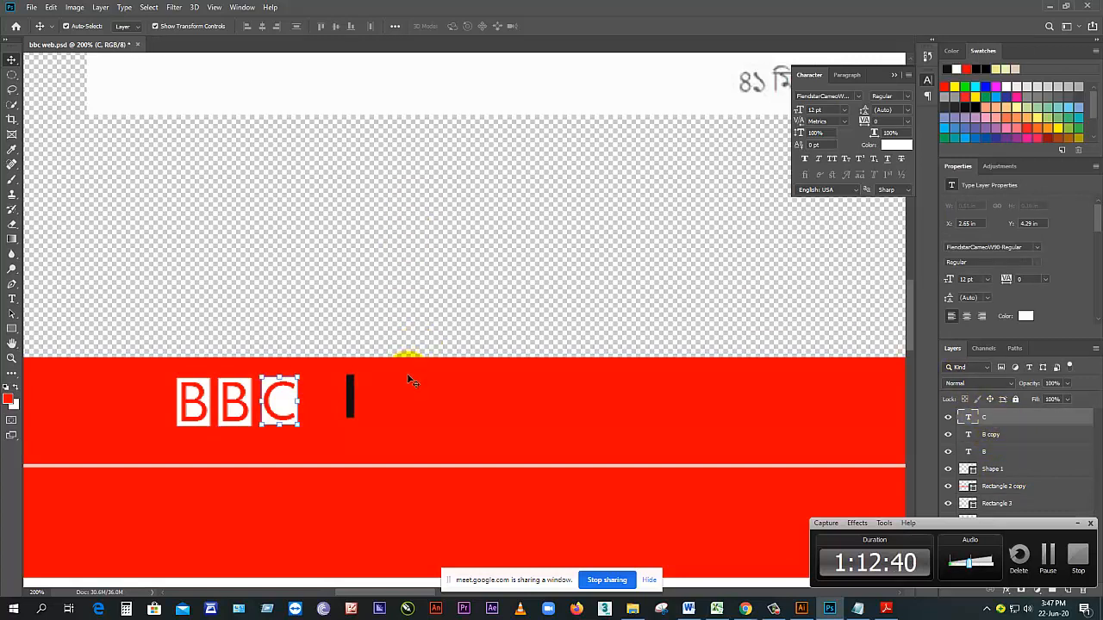
key("t")
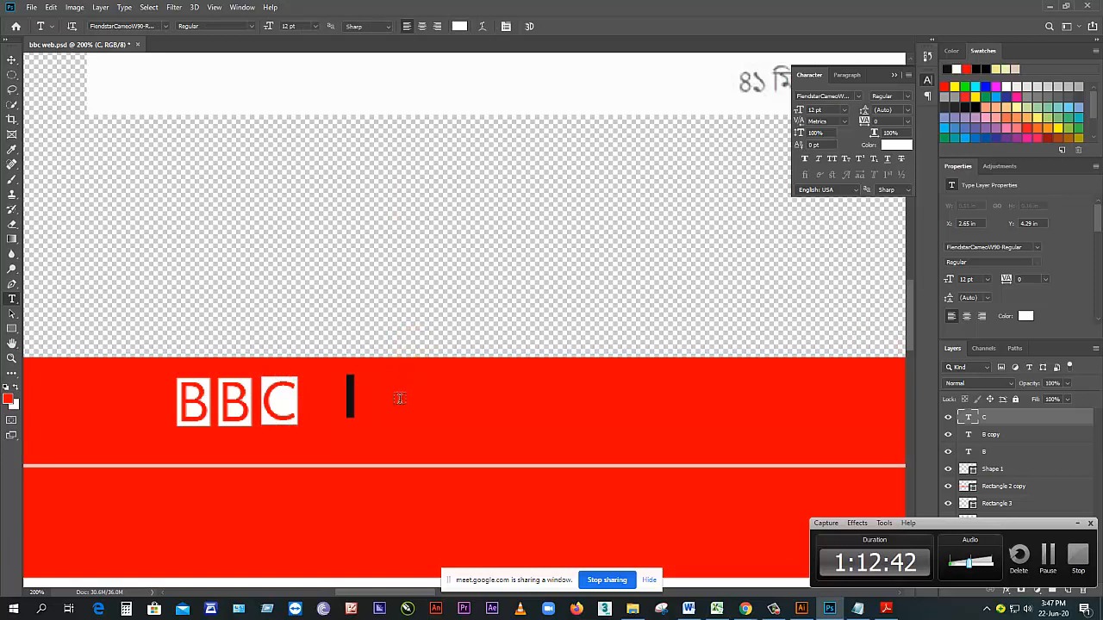
left_click(399, 400)
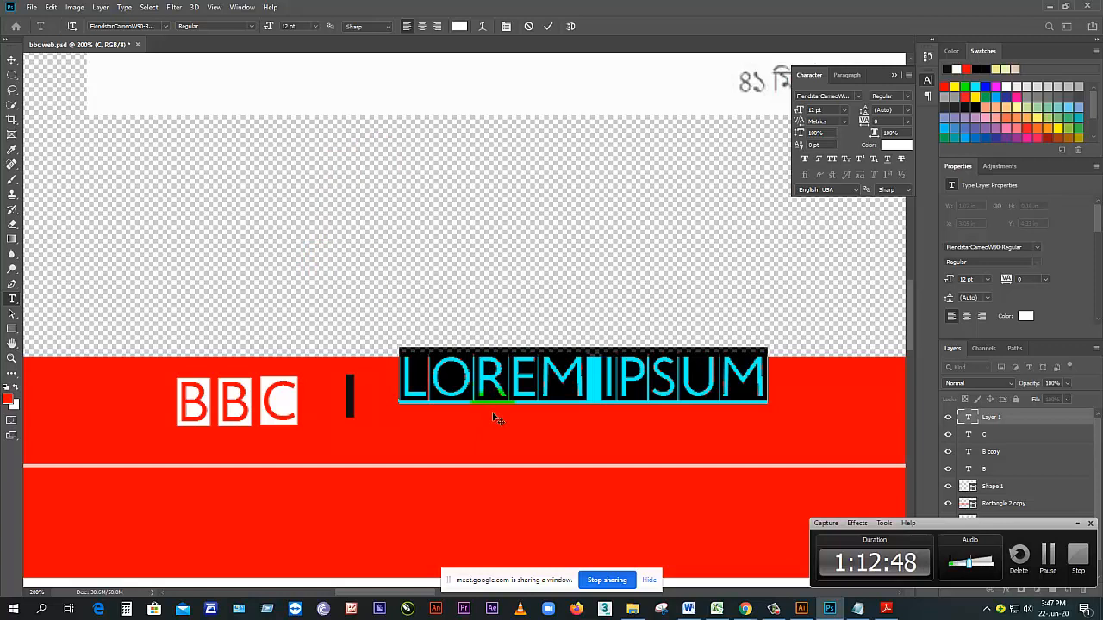
key("Delete")
type("N")
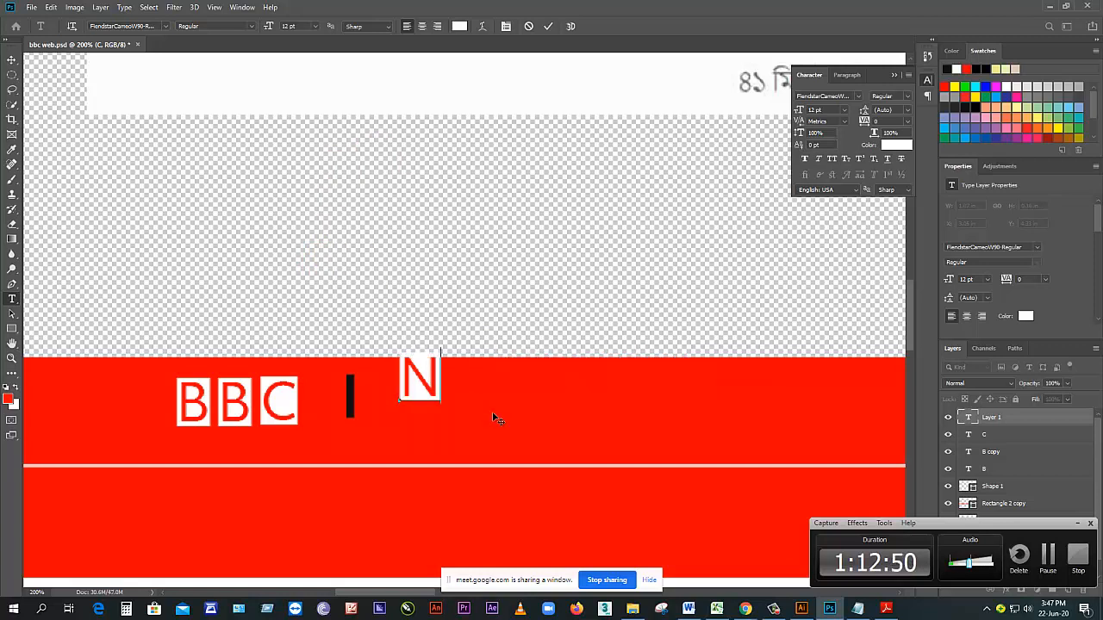
type("EWS")
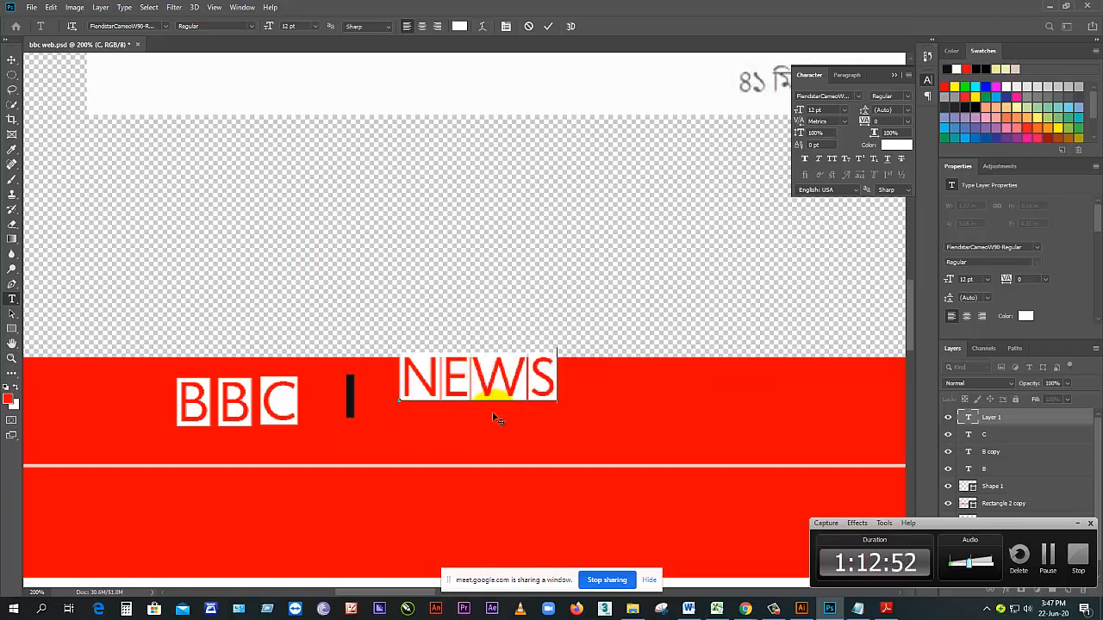
Step: Set the NEWS text's font to Bell MT and move the text closer to the black spacer, lower in the red band
key("ctrl+a")
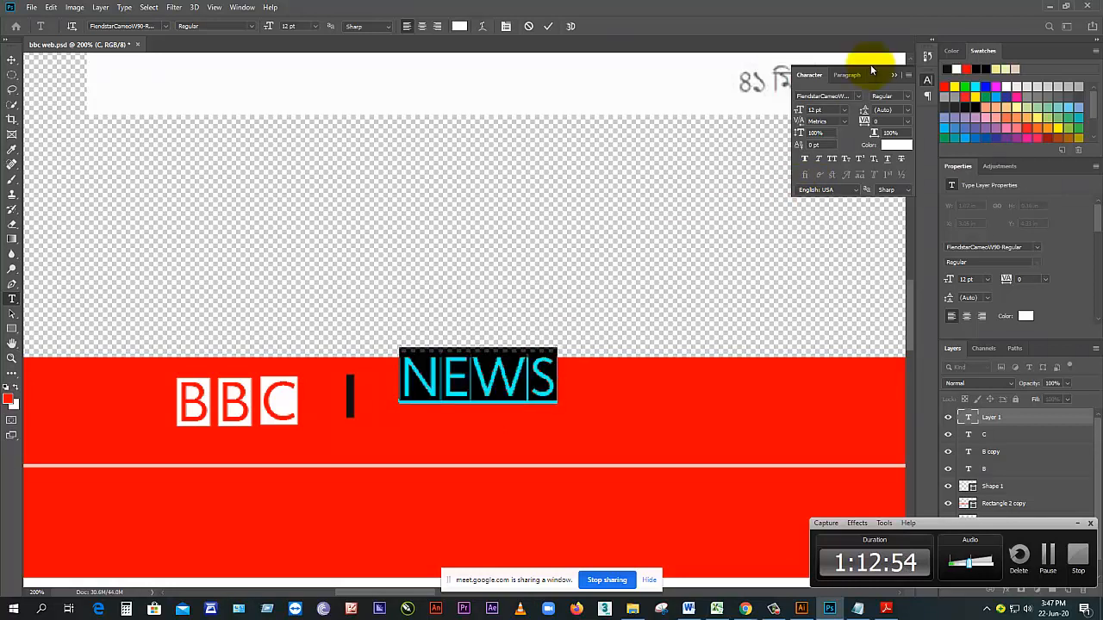
left_click(847, 96)
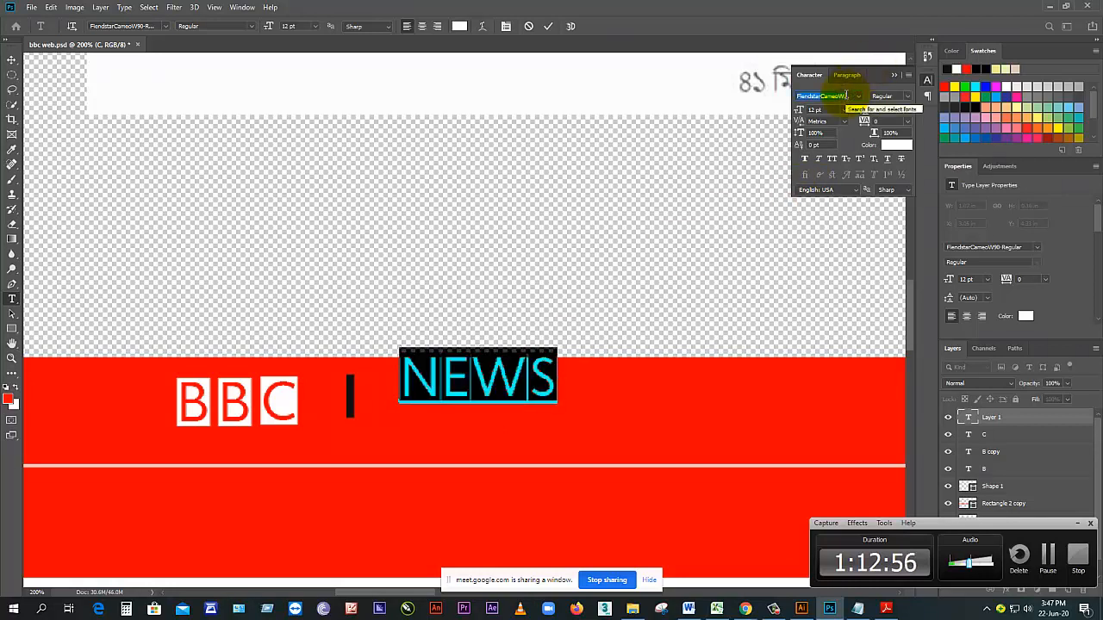
left_click(846, 95)
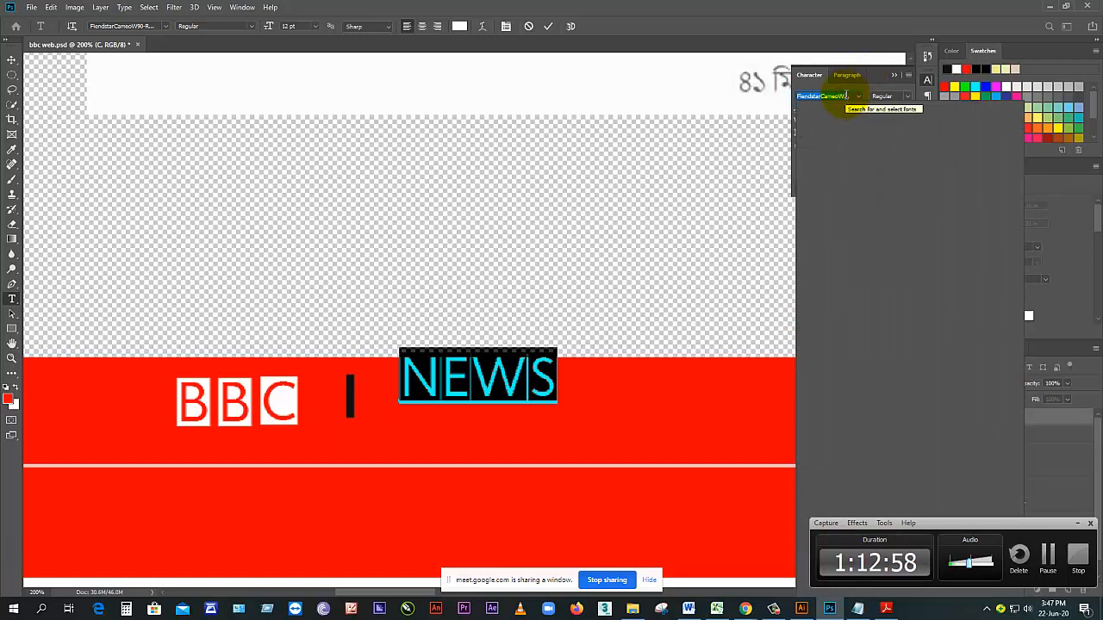
type("ari..")
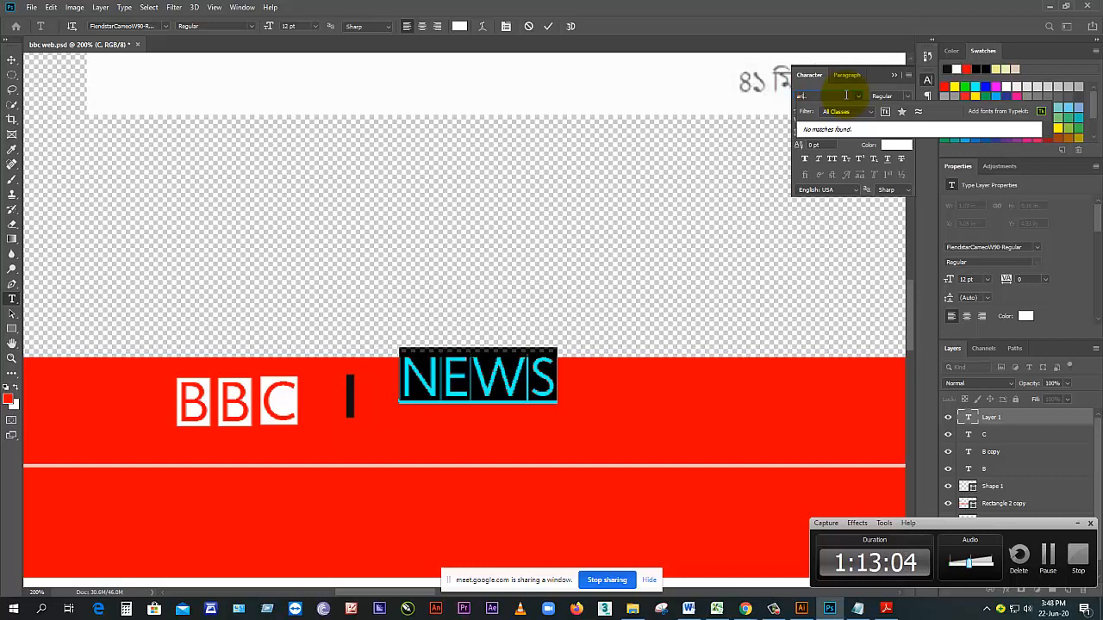
left_click(857, 96)
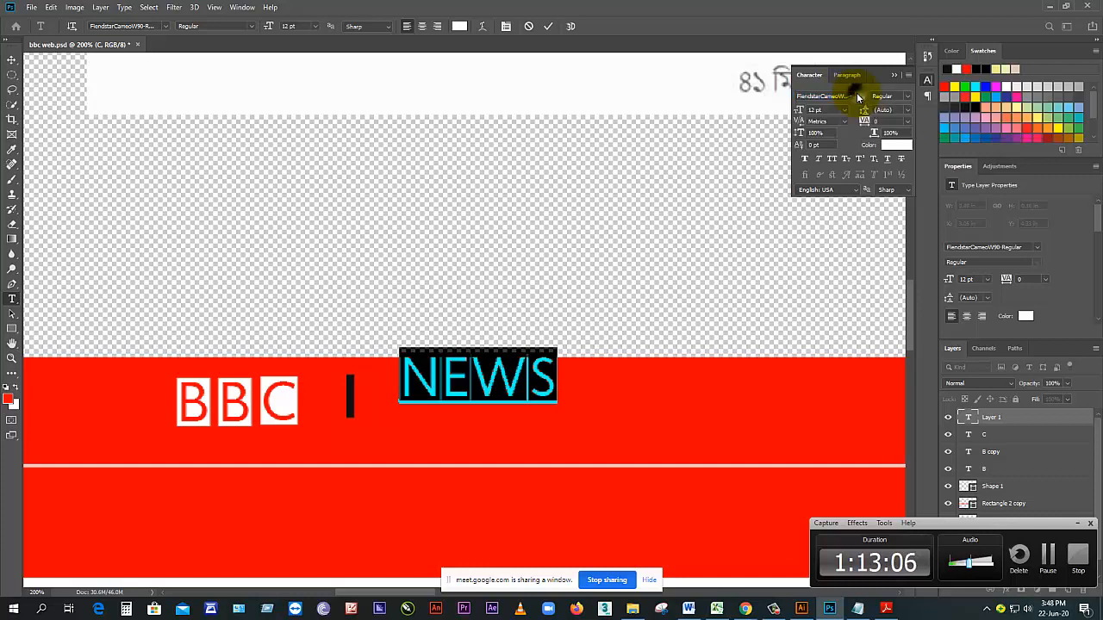
left_click(856, 96)
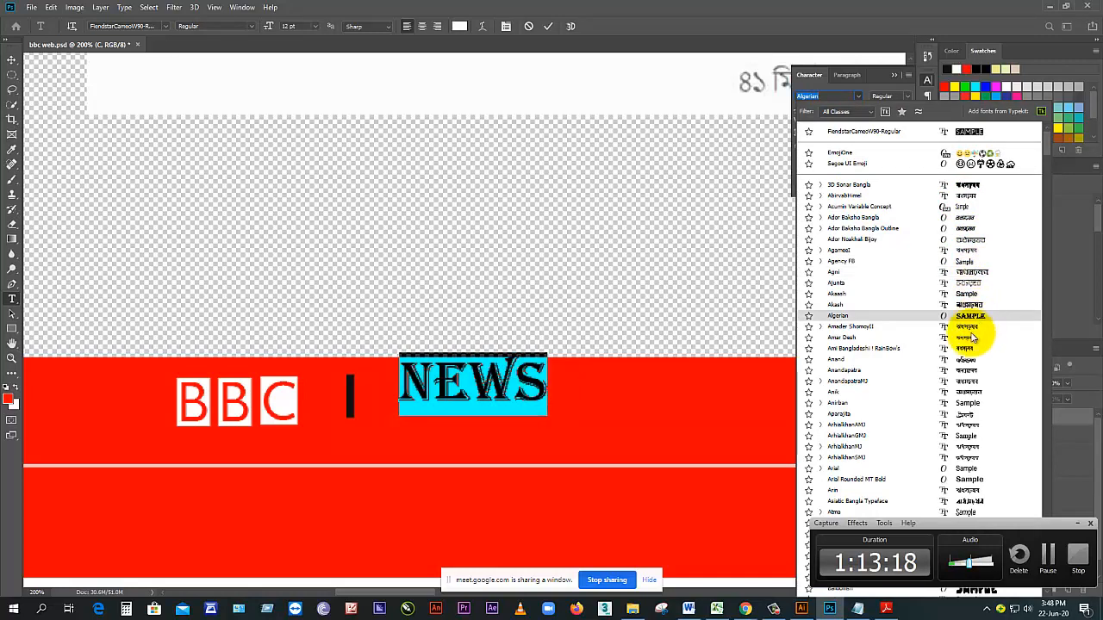
scroll(977, 327, "down", 2)
scroll(972, 342, "down", 2)
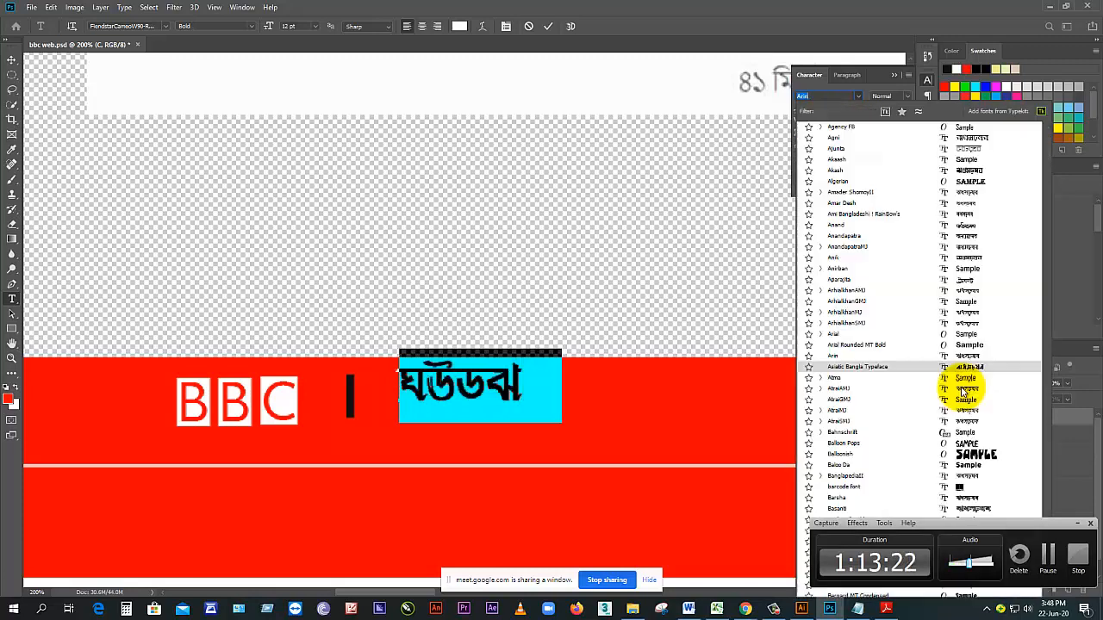
scroll(966, 380, "down", 4)
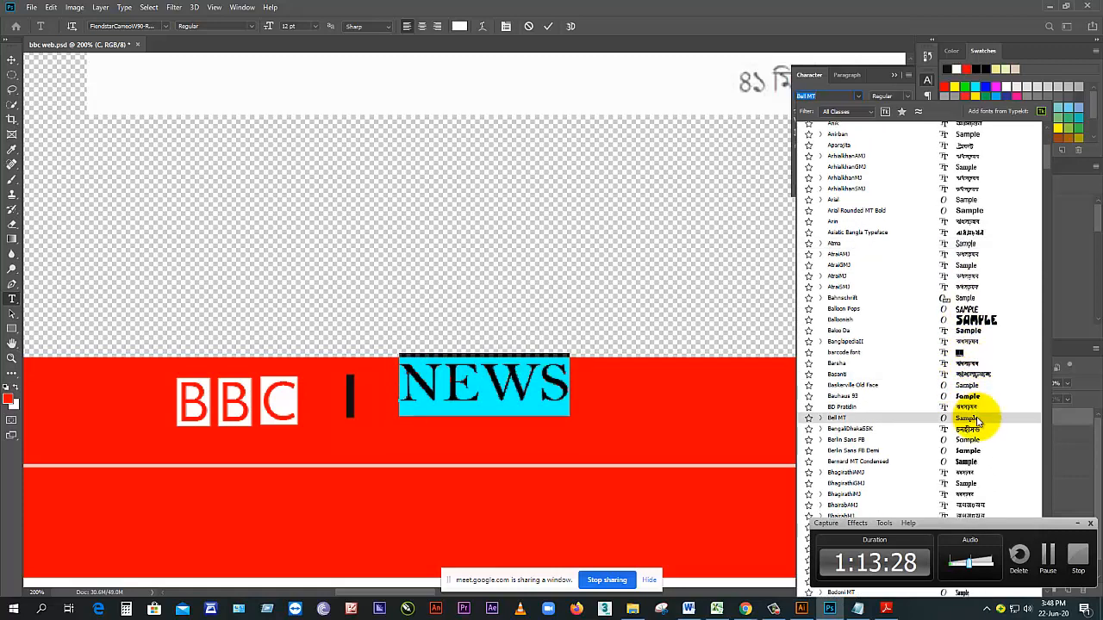
left_click(977, 419)
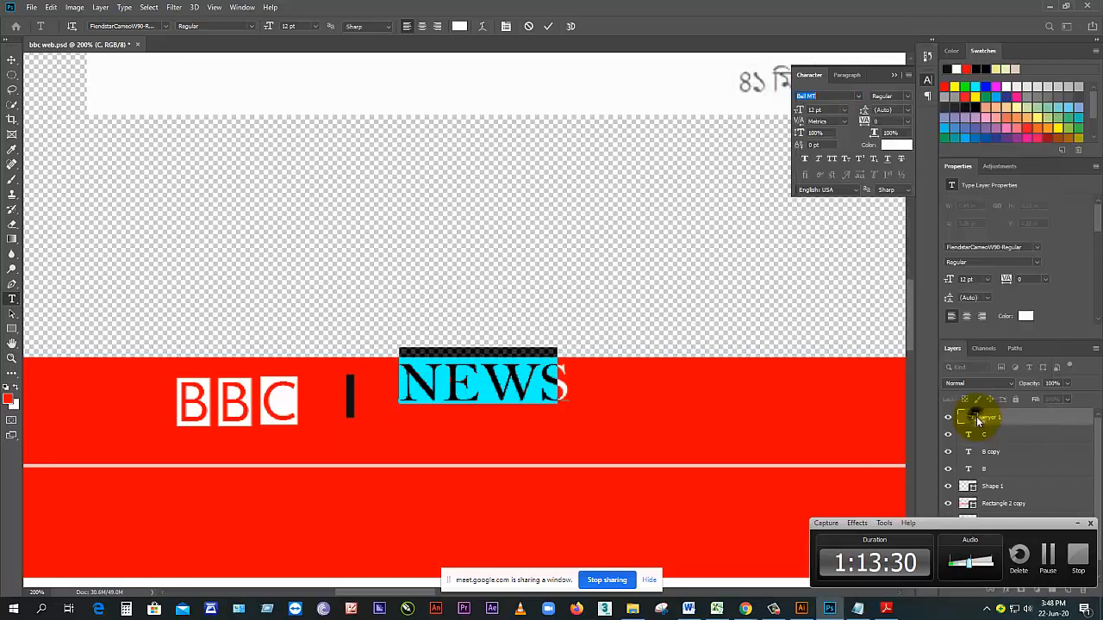
left_click(14, 64)
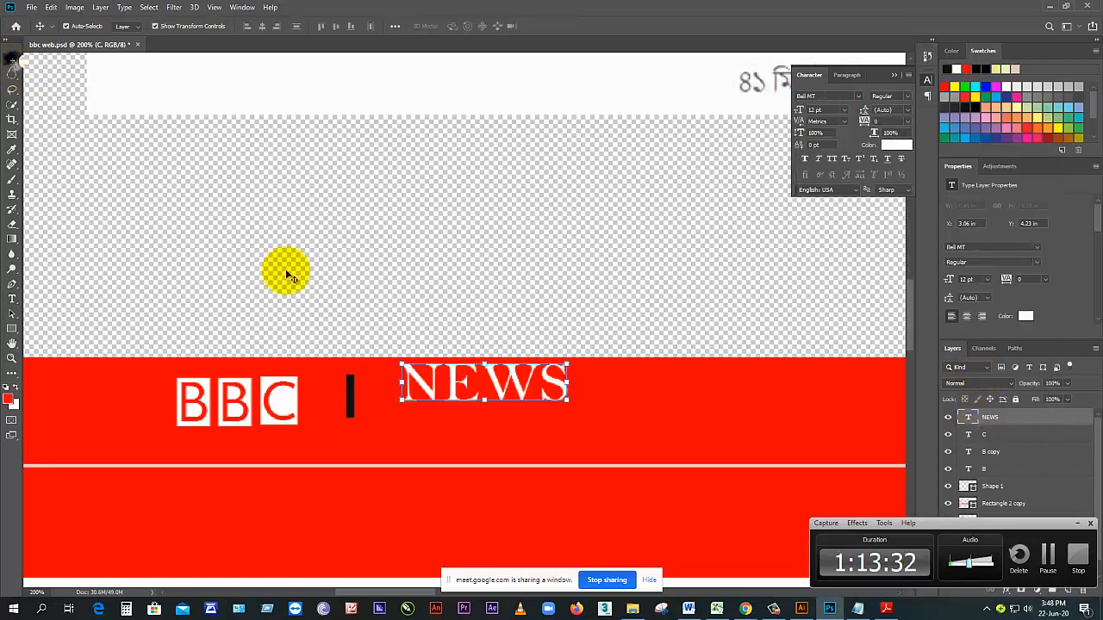
left_click_drag(512, 385, 492, 402)
Step: Compare the new BBC NEWS lettering with the logo in the reference screenshot's header
key("ctrl+minus")
key("ctrl+minus")
key("ctrl+minus")
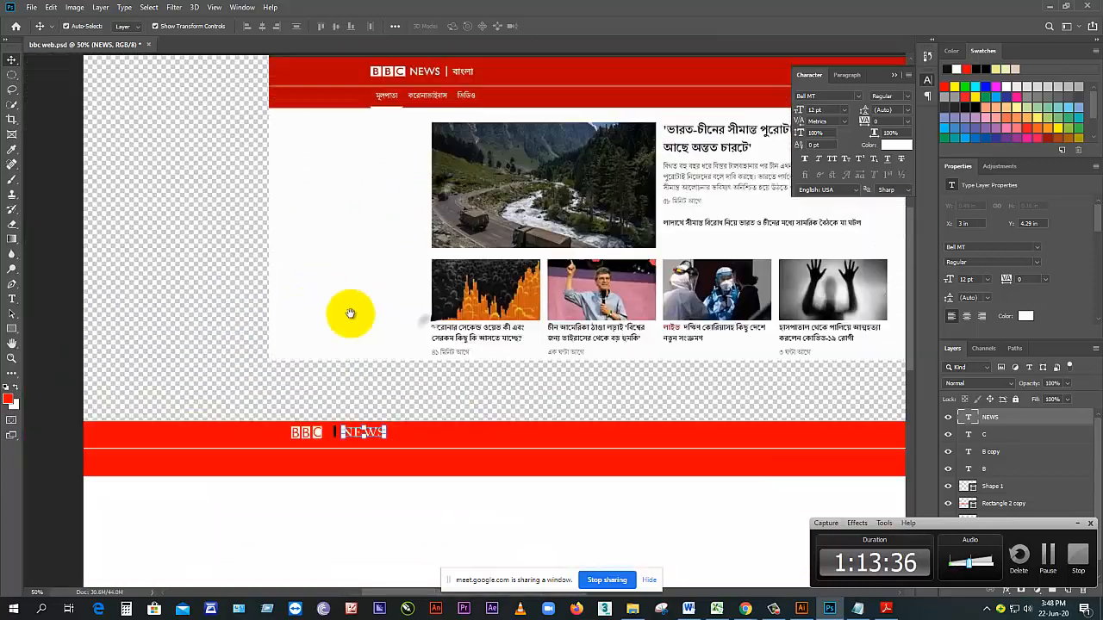
left_click_drag(350, 313, 355, 274)
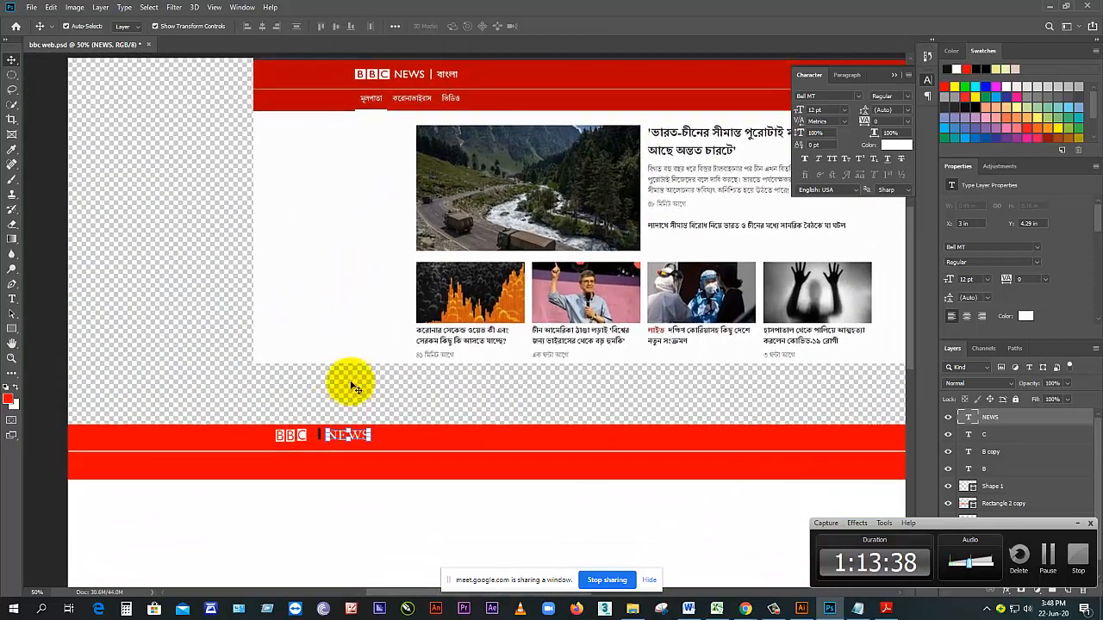
left_click(360, 343, "ctrl")
left_click_drag(414, 138, 371, 295)
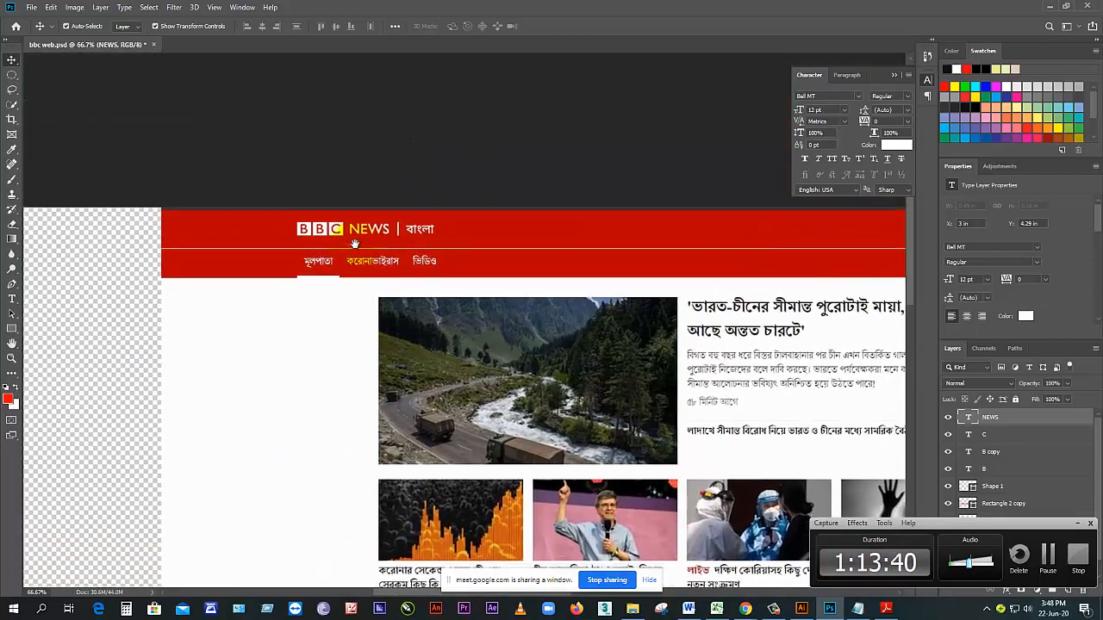
left_click_drag(327, 369, 359, 143)
left_click(352, 291, "alt")
left_click(352, 290, "alt")
left_click(353, 290, "alt")
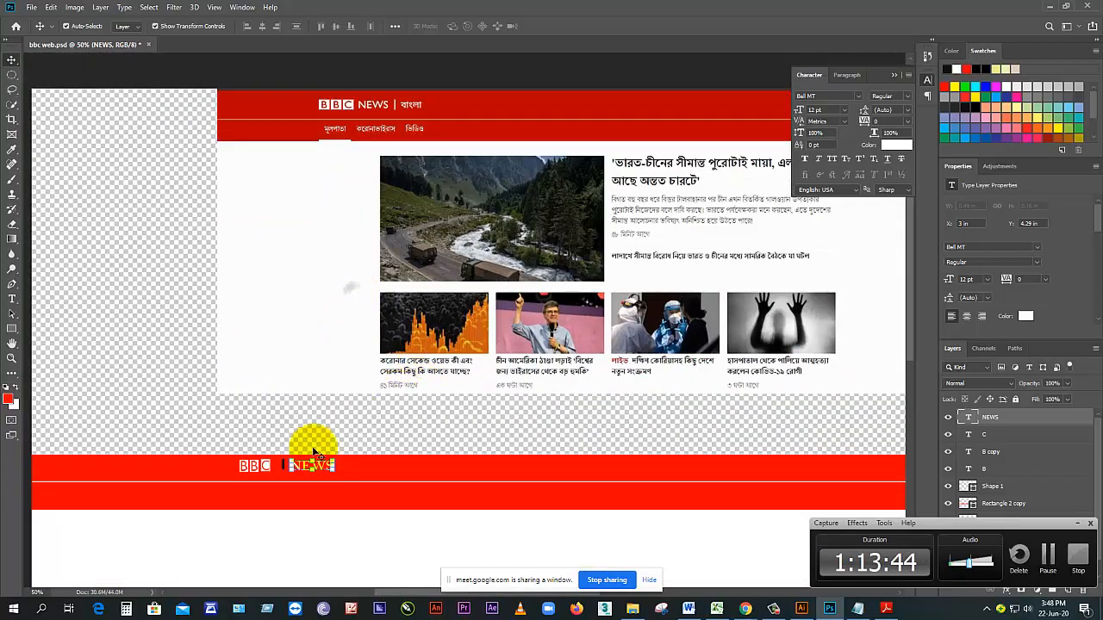
Step: Widen the black spacer to 15 px and place it against the right edge of the C
left_click(290, 473, "ctrl")
left_click(290, 473, "ctrl")
left_click(291, 473, "ctrl")
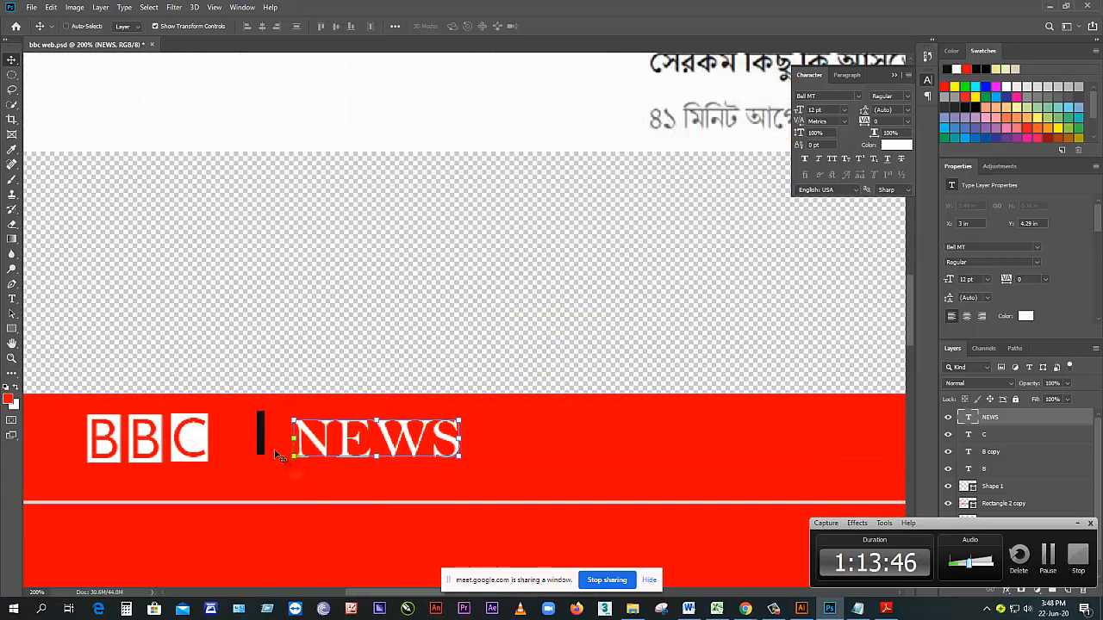
left_click(261, 443)
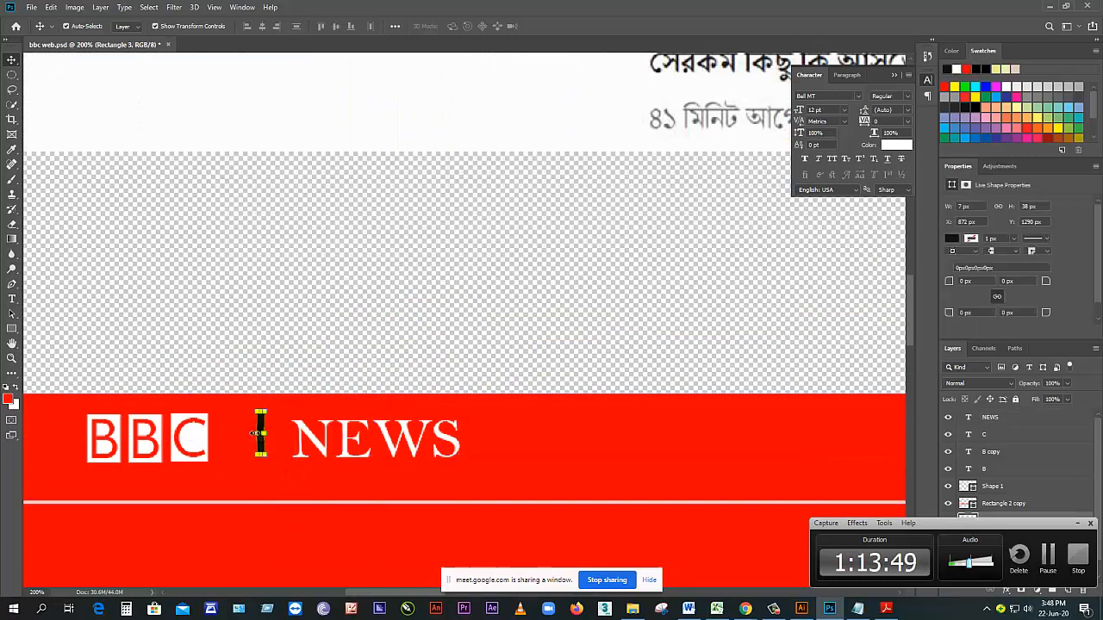
left_click_drag(255, 433, 222, 436)
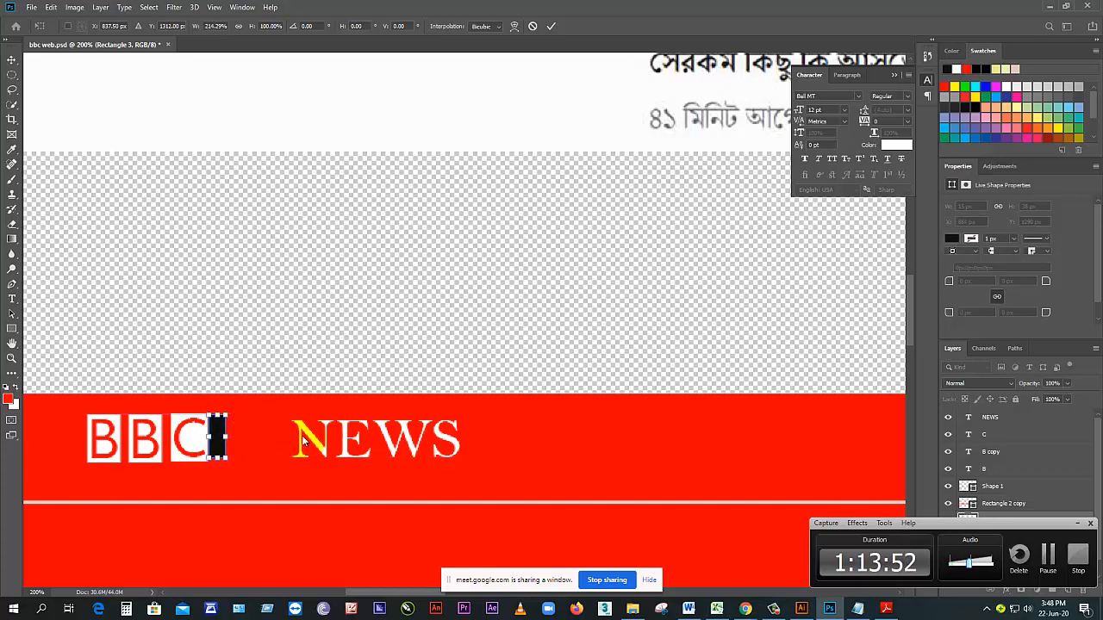
key("Return")
Step: Move the NEWS text left until its N sits against the right side of the black spacer
left_click_drag(409, 444, 346, 444)
key("ctrl+t")
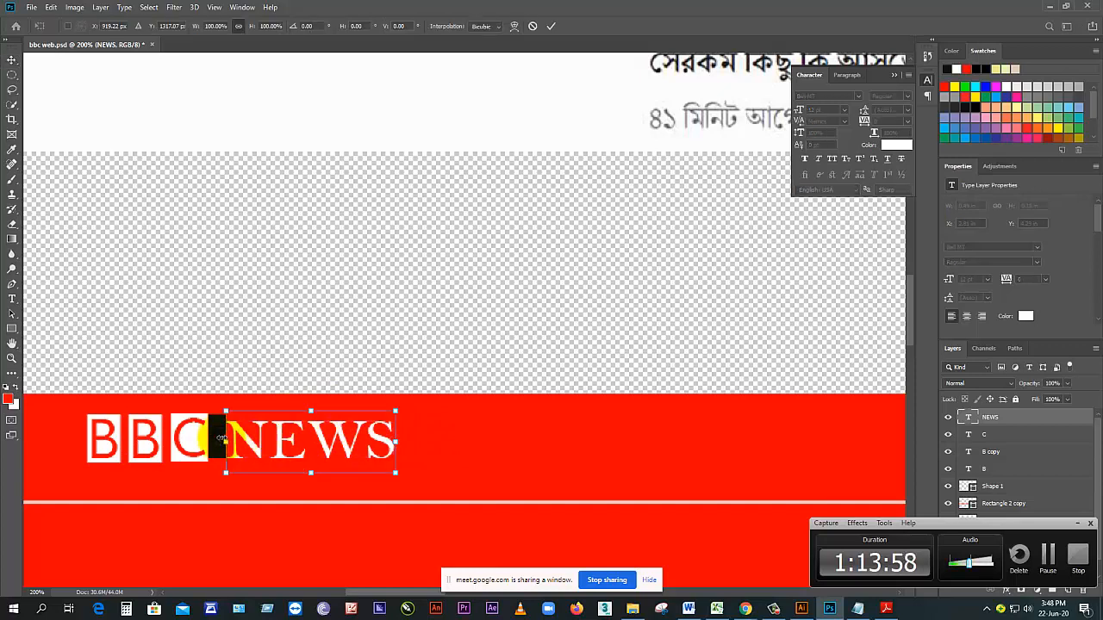
key("Return")
key("ctrl+t")
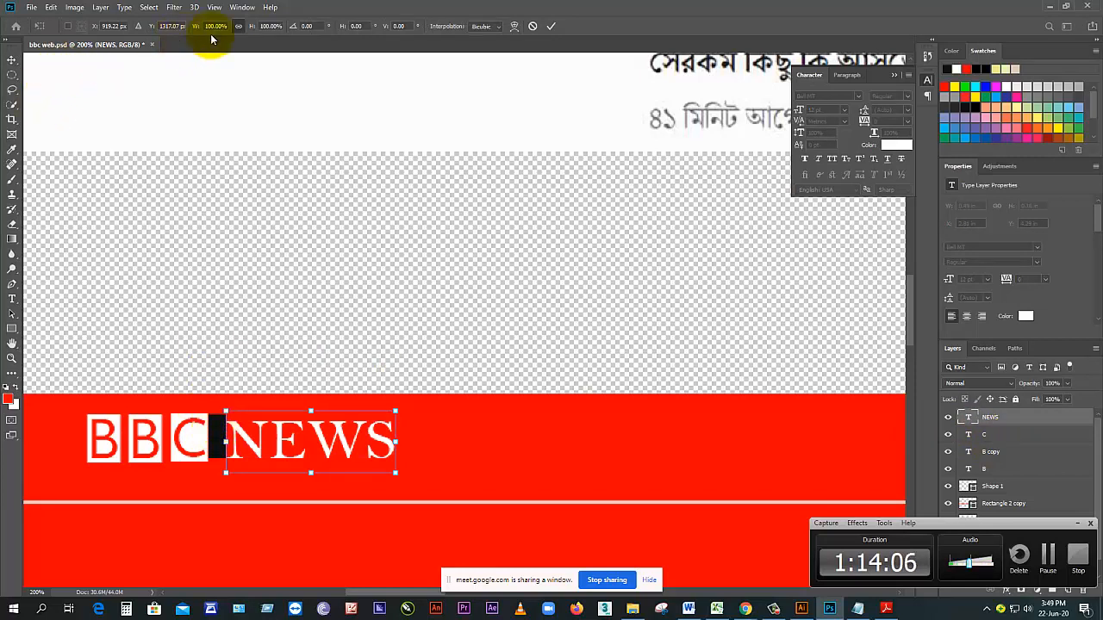
left_click(552, 26)
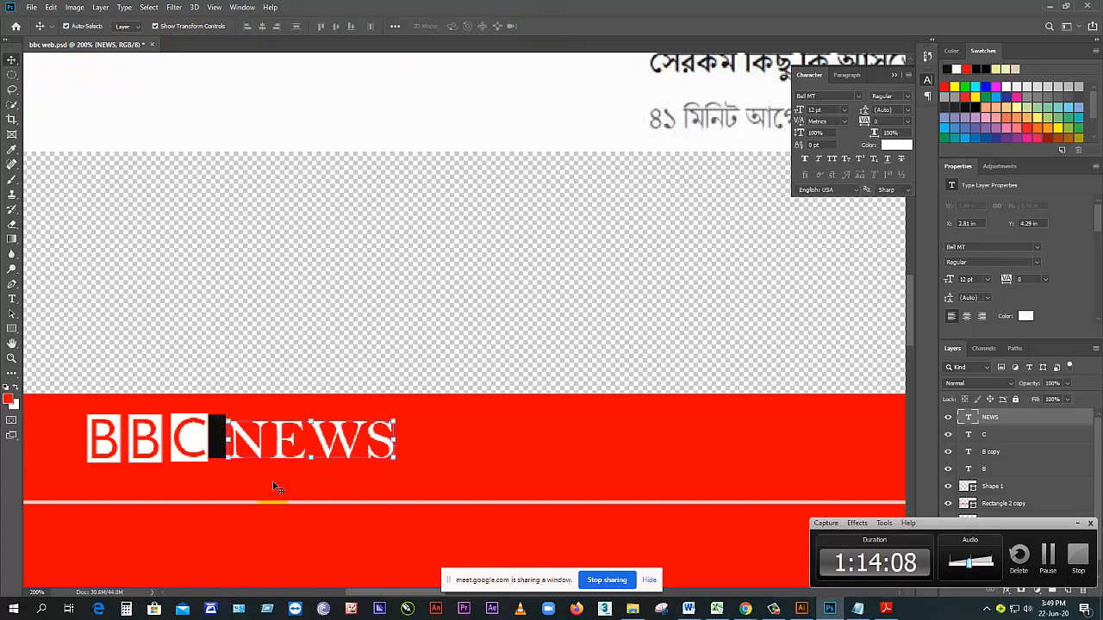
Step: Move the black spacer to the right end of NEWS, against the letter S
left_click(217, 444)
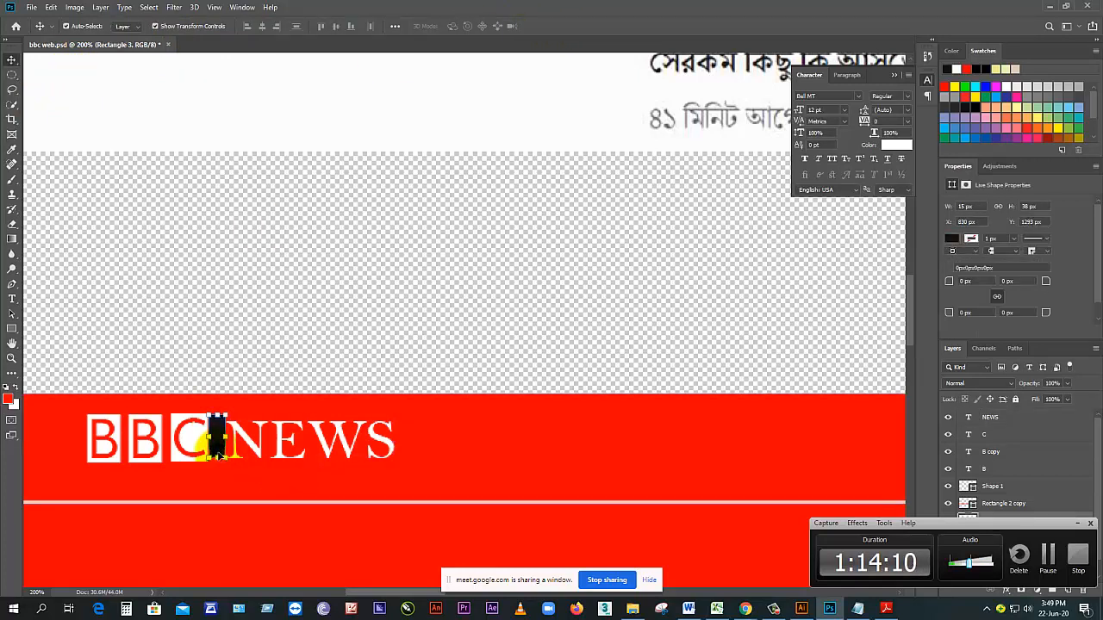
left_click_drag(218, 453, 395, 454)
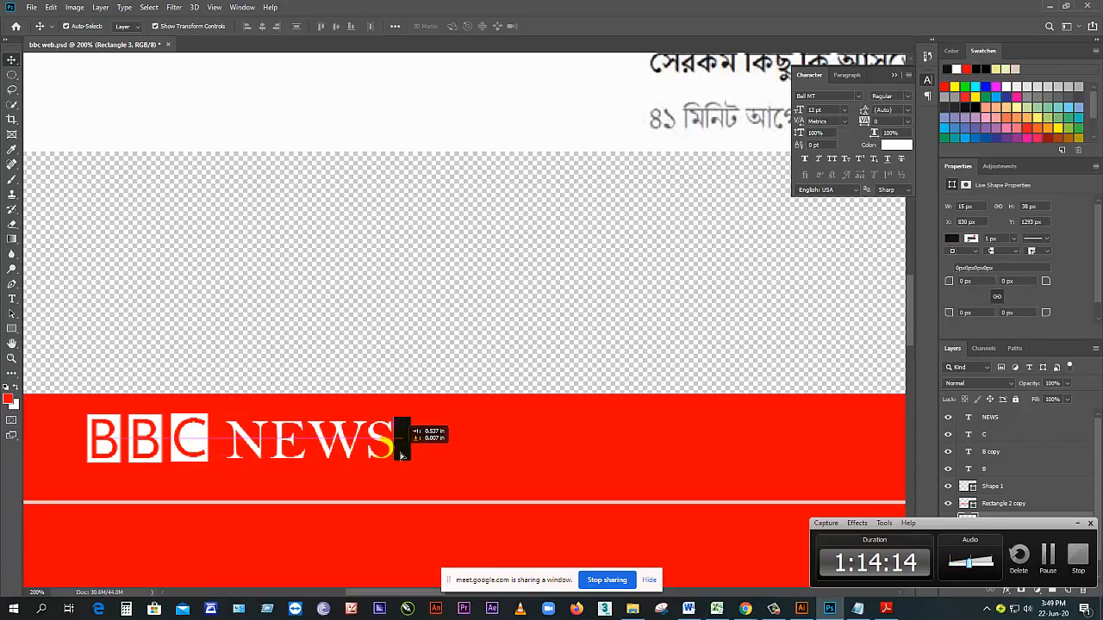
left_click_drag(403, 454, 407, 455)
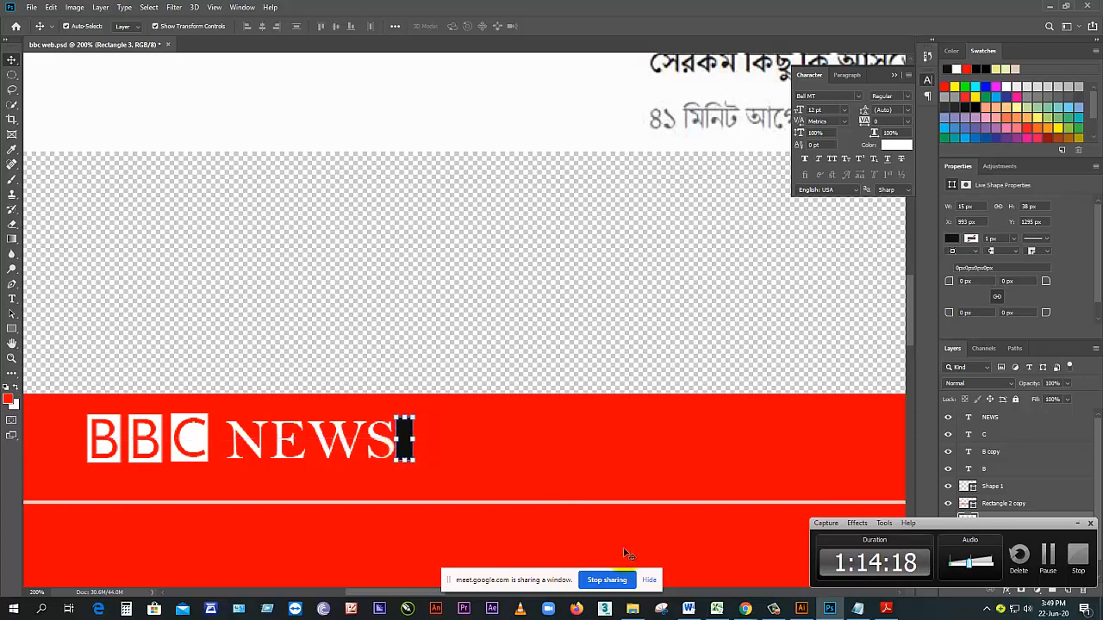
Step: Hide the screen-sharing notice, switch to the Google Meet call in Chrome, minimize the recorder window and show the participant list
left_click(649, 579)
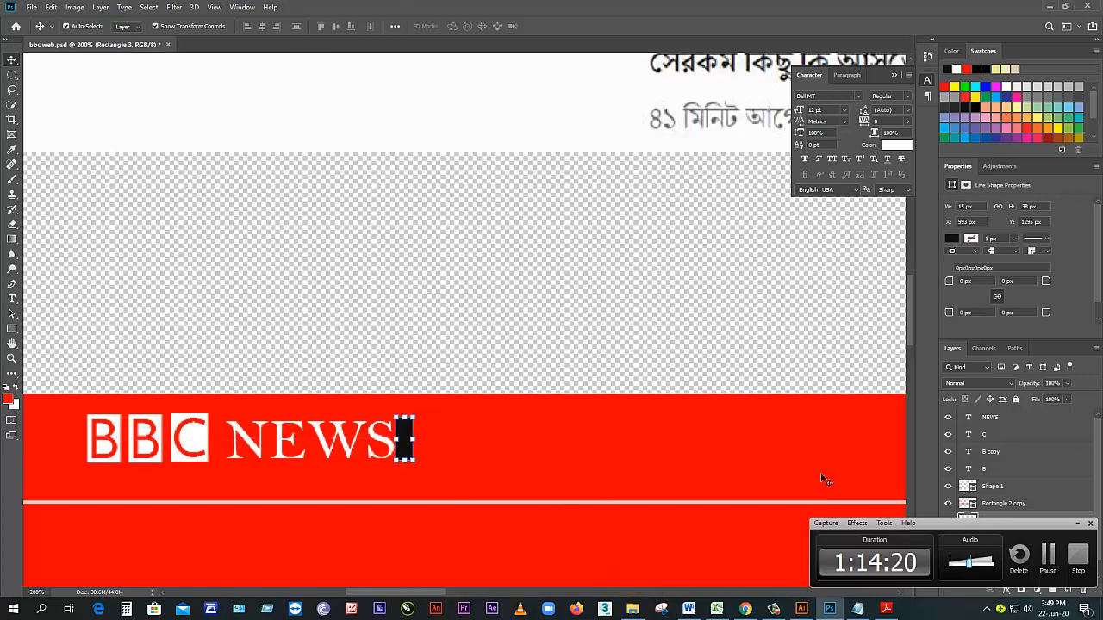
left_click(746, 609)
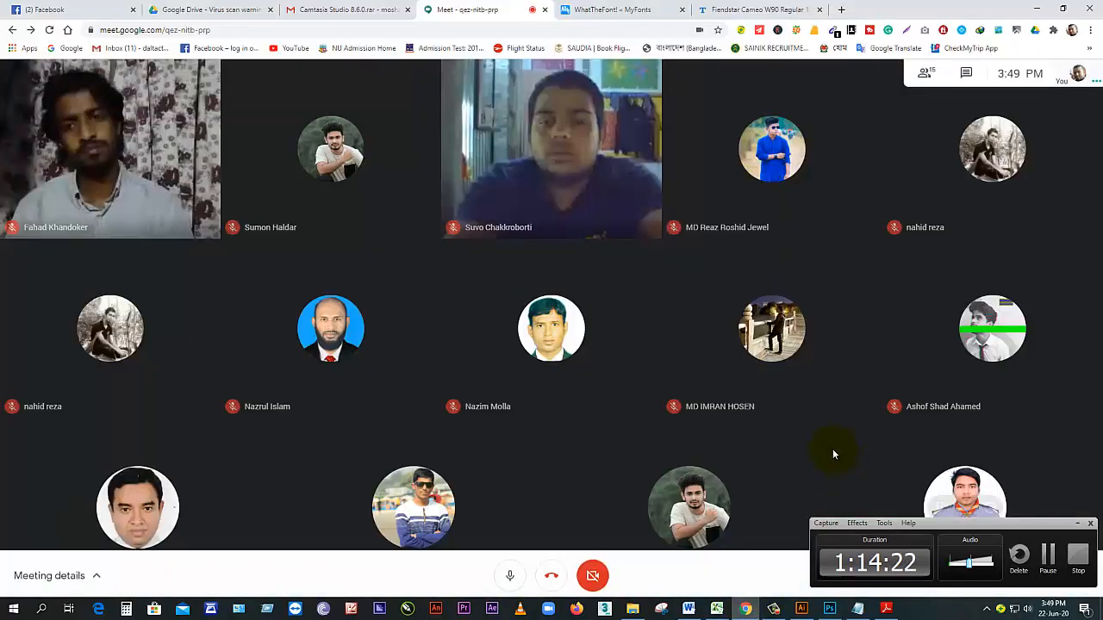
left_click(1077, 523)
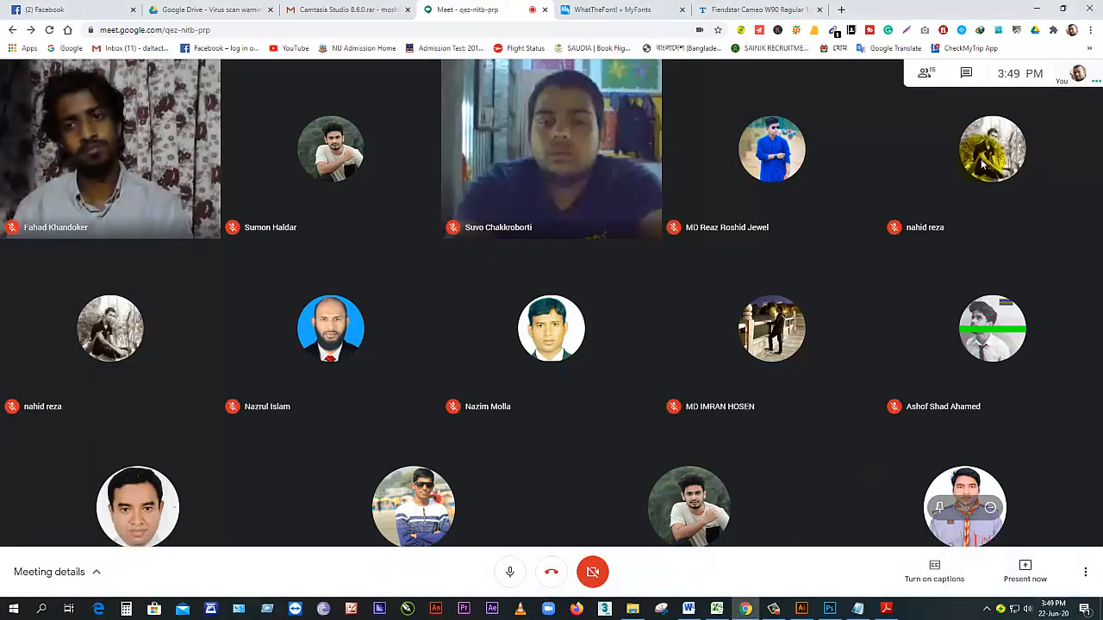
left_click(934, 73)
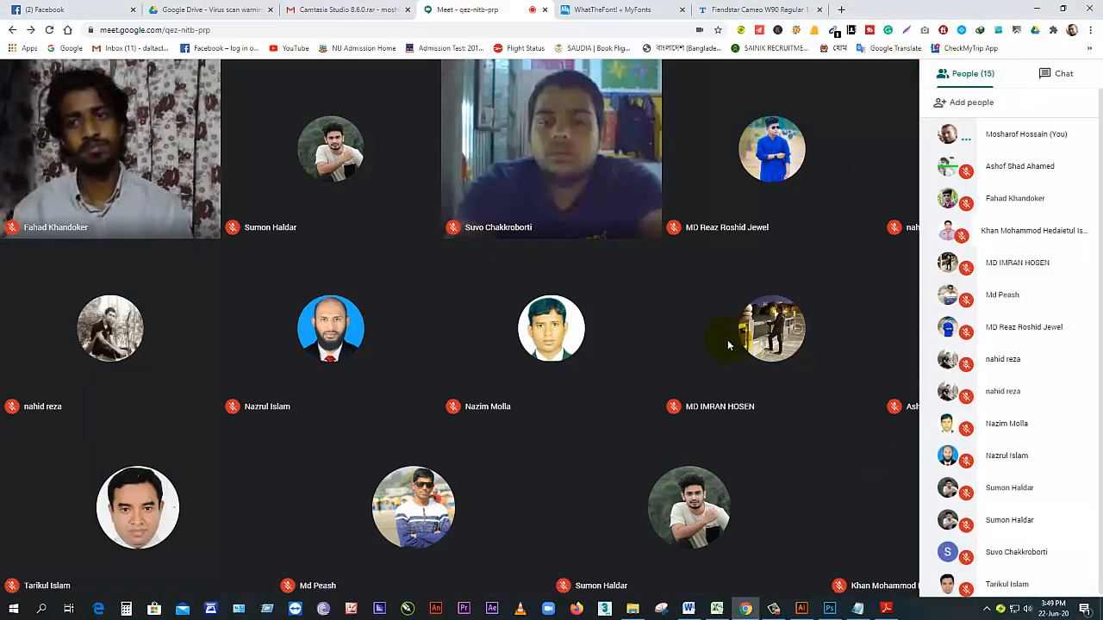
Step: Capture the meeting screen, including the participant list, as a new snip in Snipping Tool
left_click(662, 609)
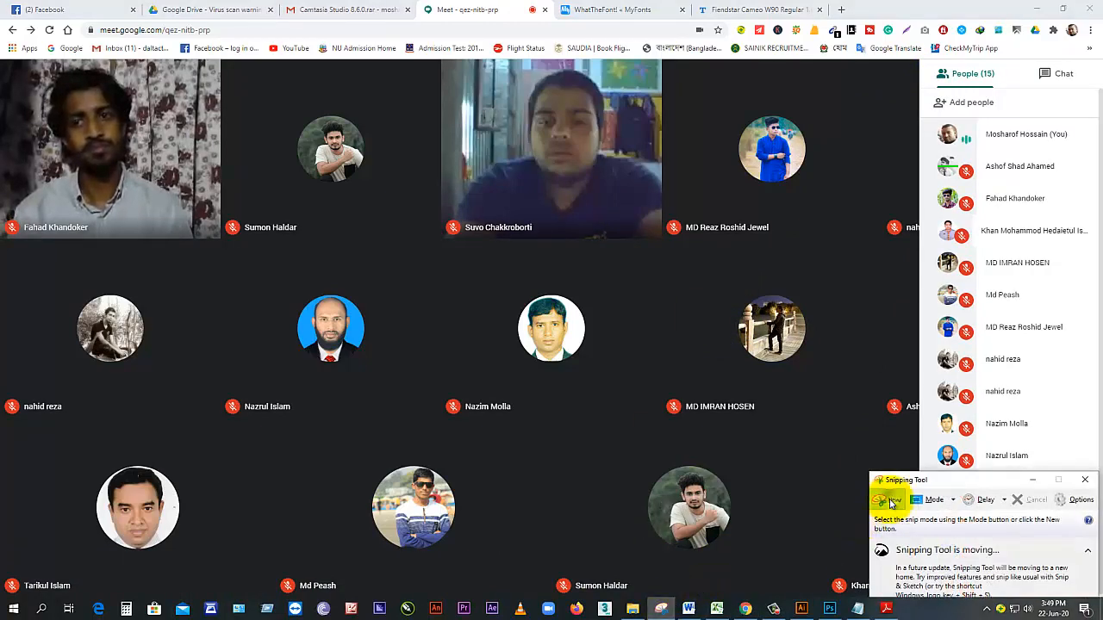
left_click(885, 500)
left_click_drag(2, 59, 919, 504)
left_click_drag(1094, 527, 1099, 599)
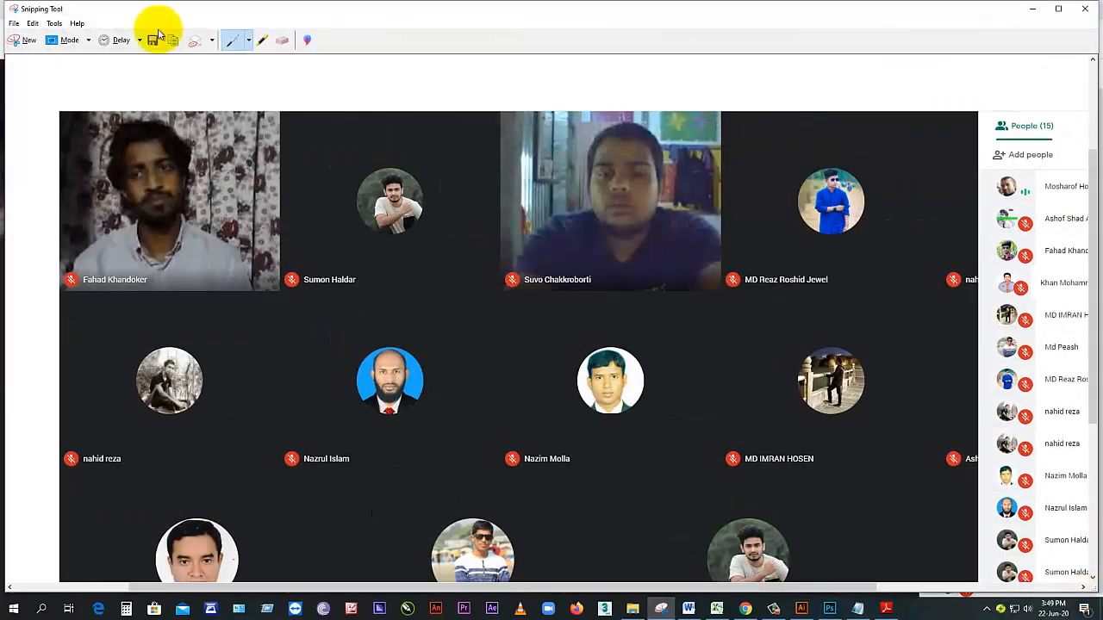
Step: Save the meeting screenshot as a JPEG file named 13 in the GD-2 folder and close the Snipping Tool
left_click(152, 43)
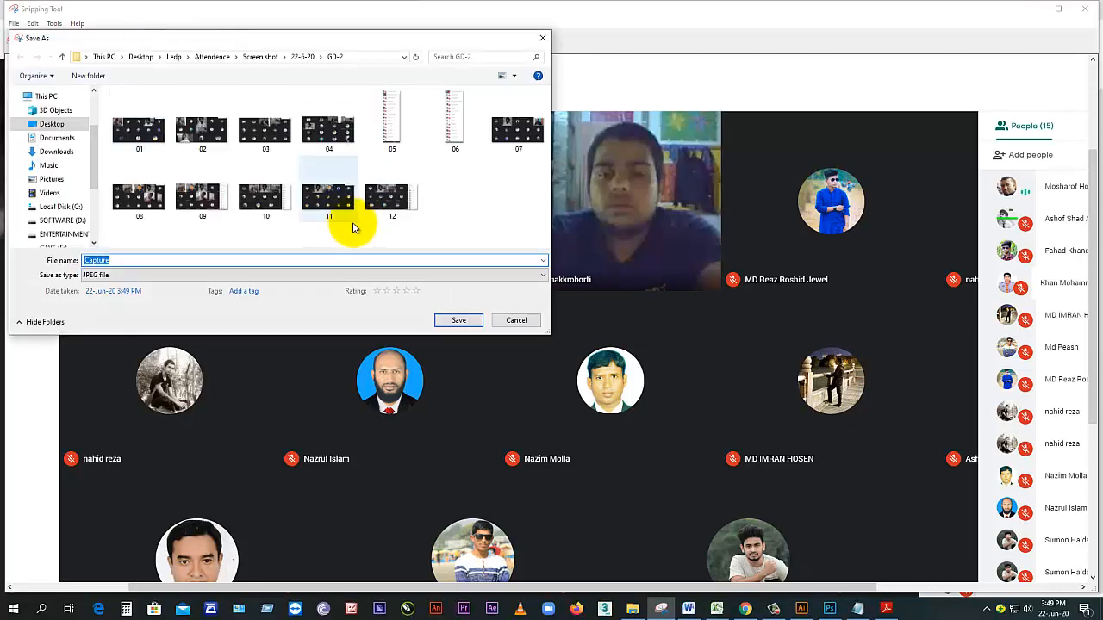
type("13")
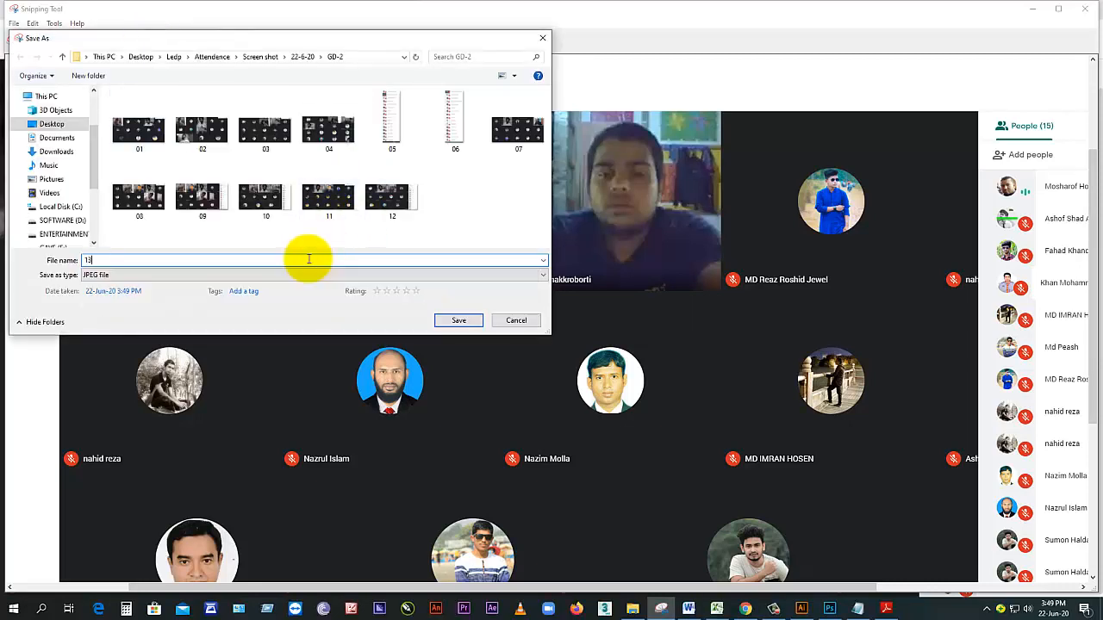
left_click(466, 323)
left_click(1086, 7)
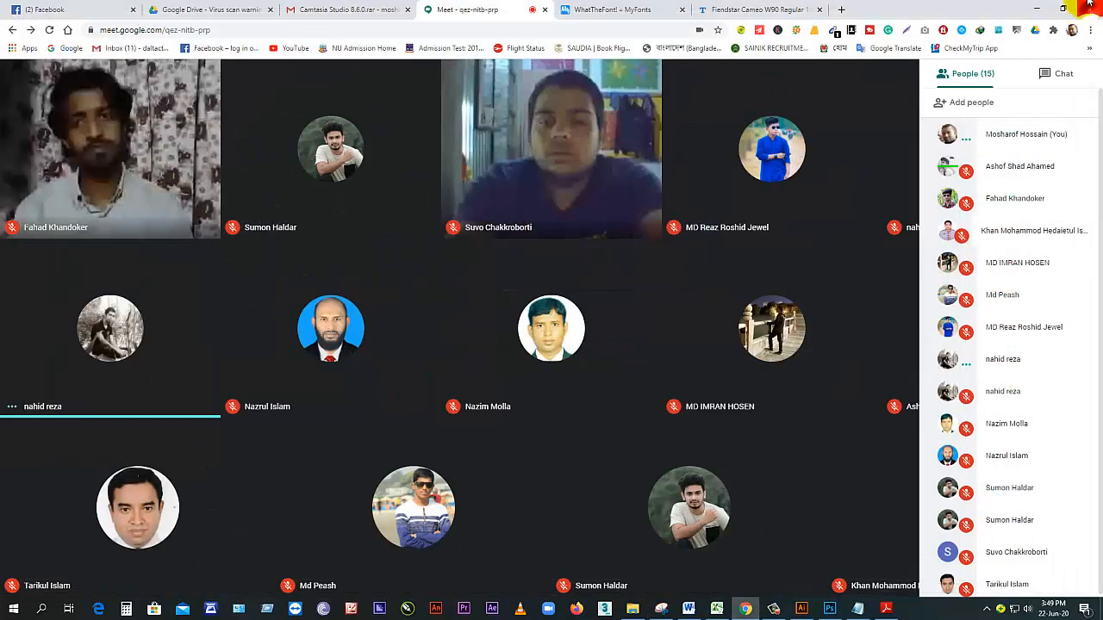
Step: Present the bbc web.psd Photoshop window in the Google Meet call and hide the sharing notice
left_click(879, 540)
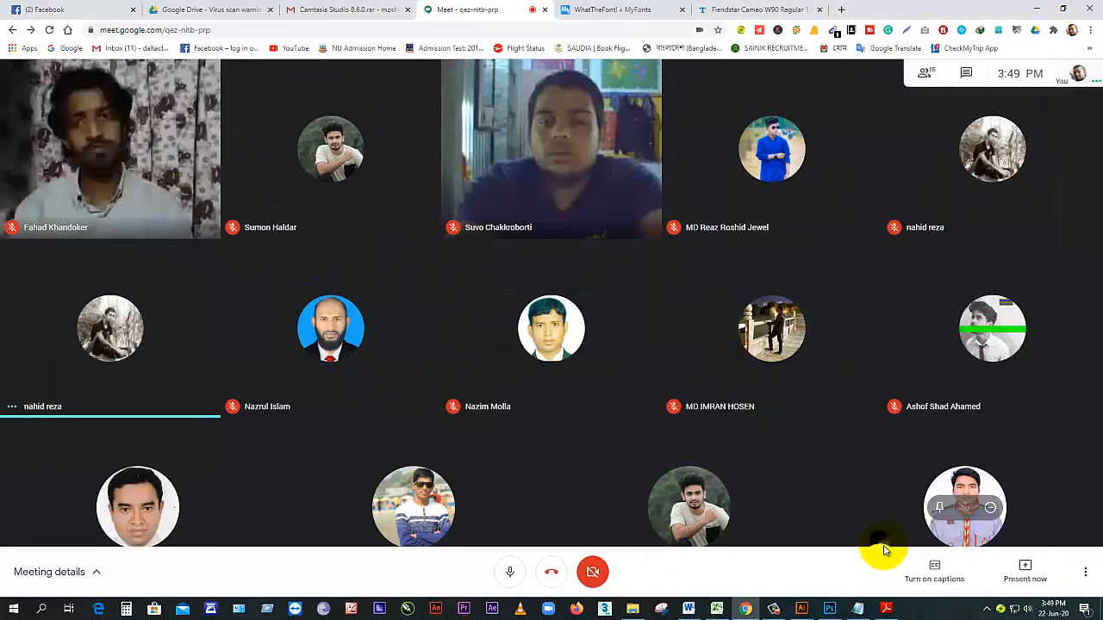
left_click(1023, 572)
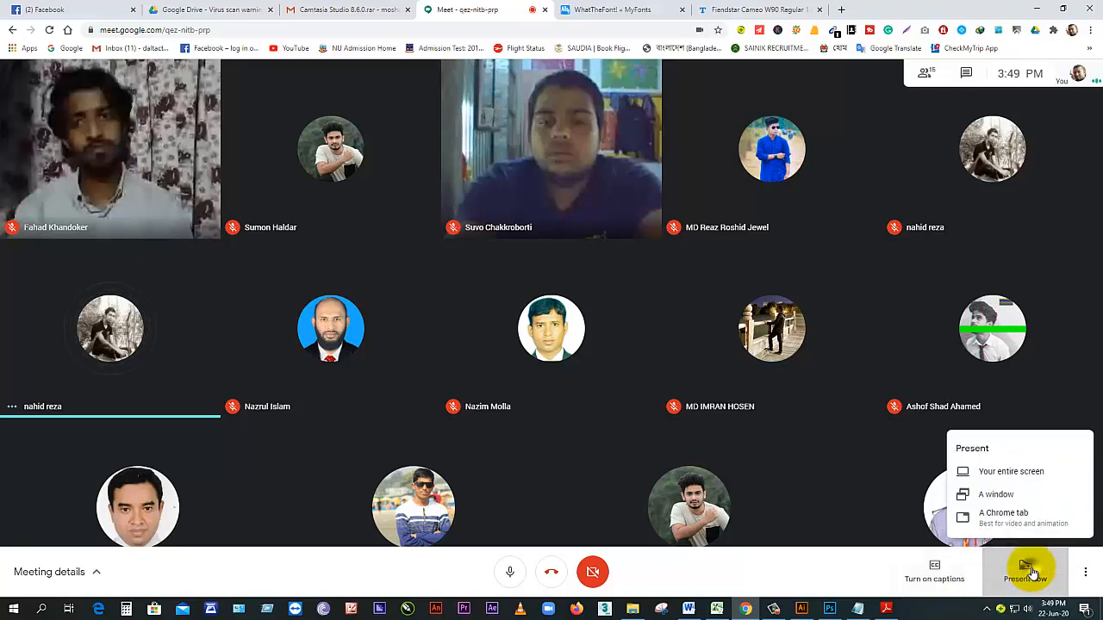
left_click(1014, 496)
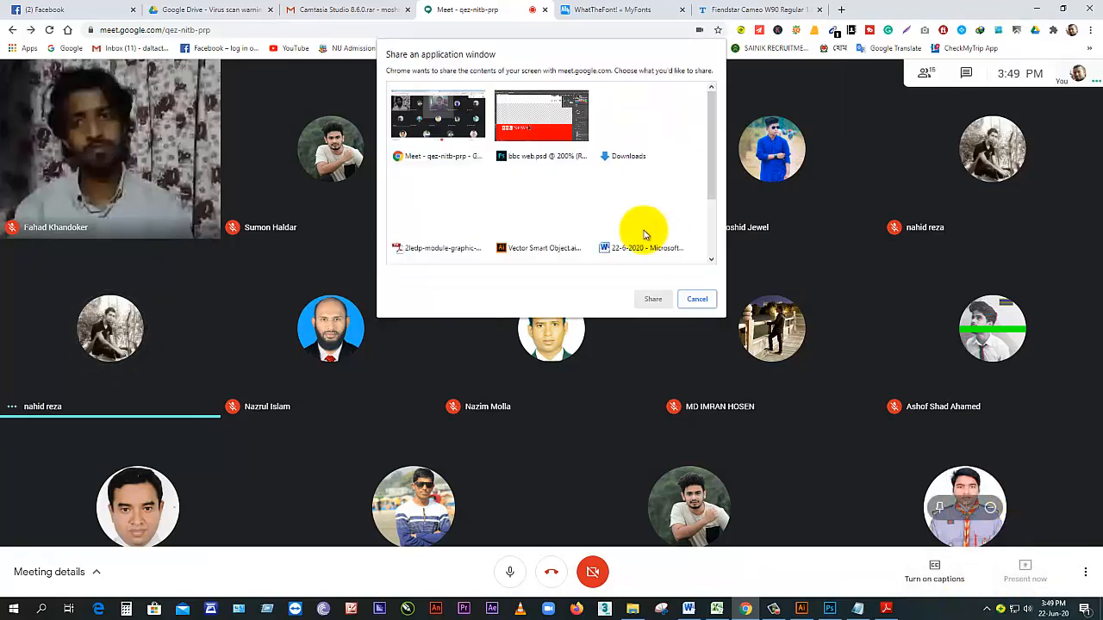
left_click(562, 155)
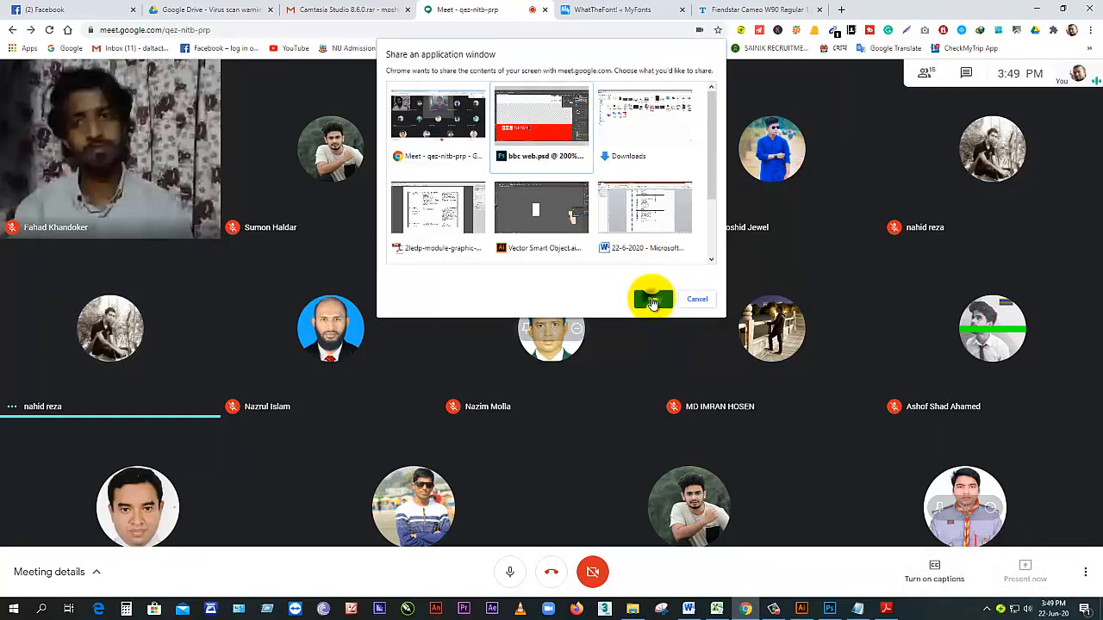
left_click(652, 299)
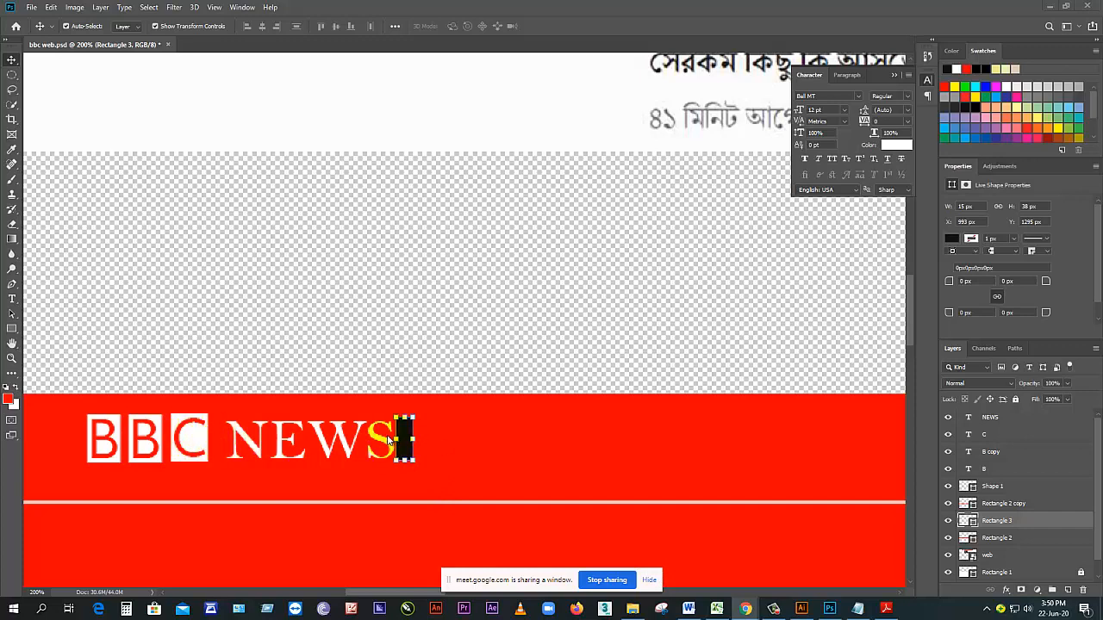
left_click(649, 580)
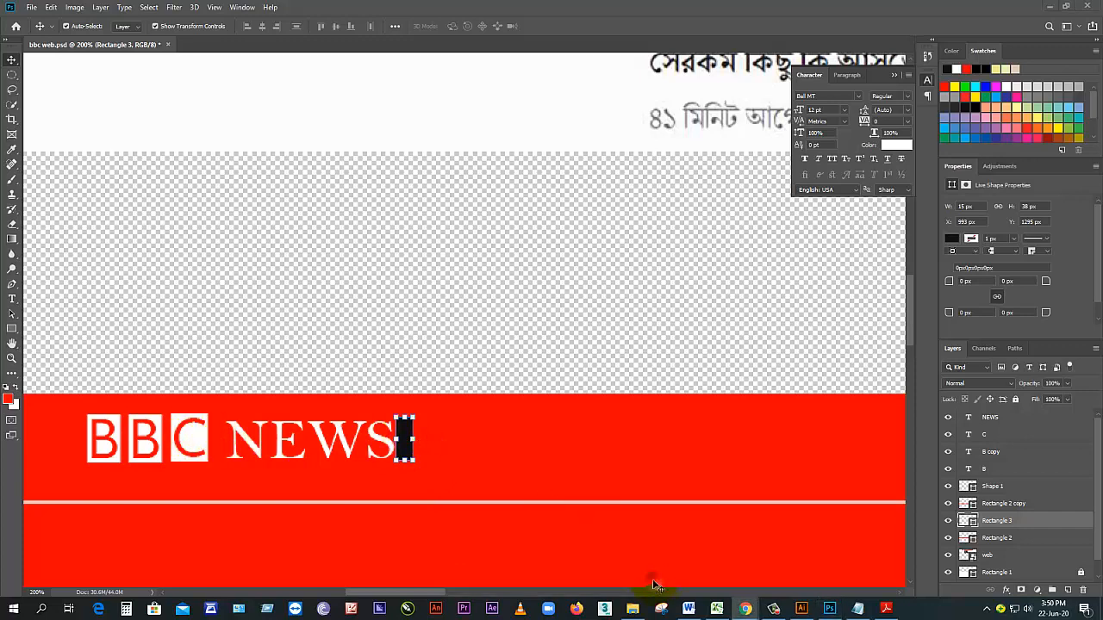
Step: Duplicate the black rectangle beside the NEWS text and place the copy further along the red header band
scroll(462, 280, "up", 1)
scroll(464, 277, "up", 10)
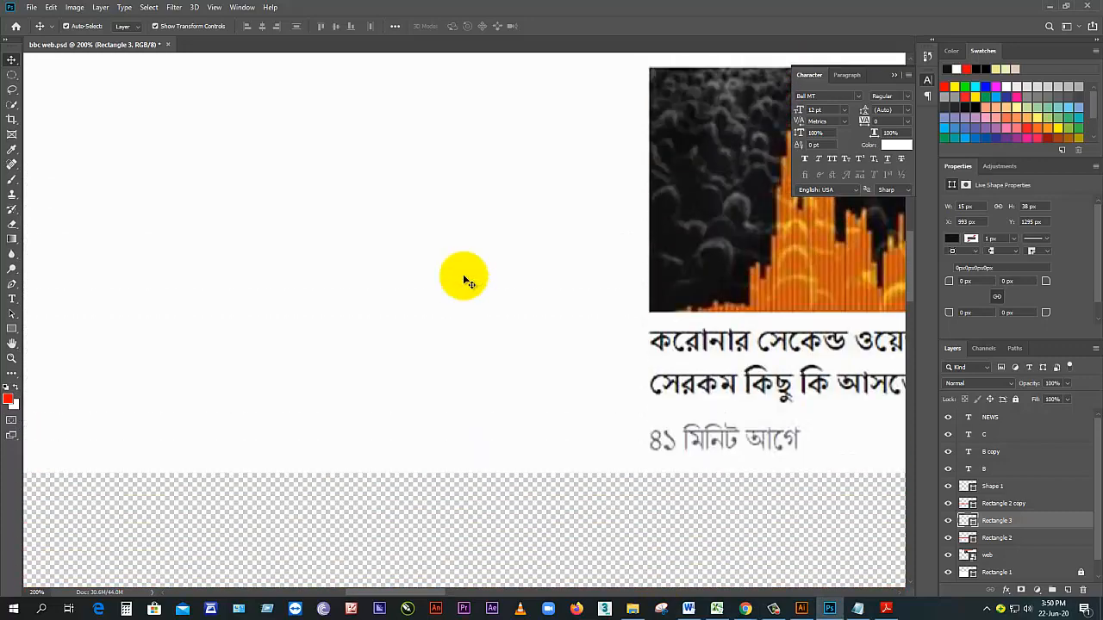
scroll(463, 278, "down", 3)
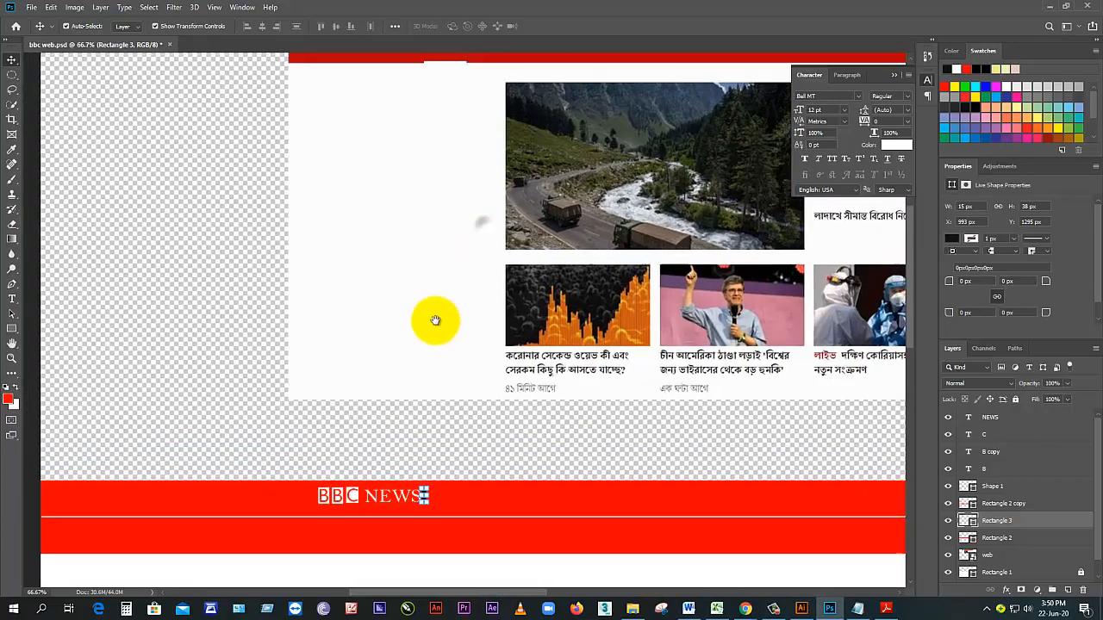
scroll(444, 258, "up", 3)
left_click_drag(439, 279, 425, 83)
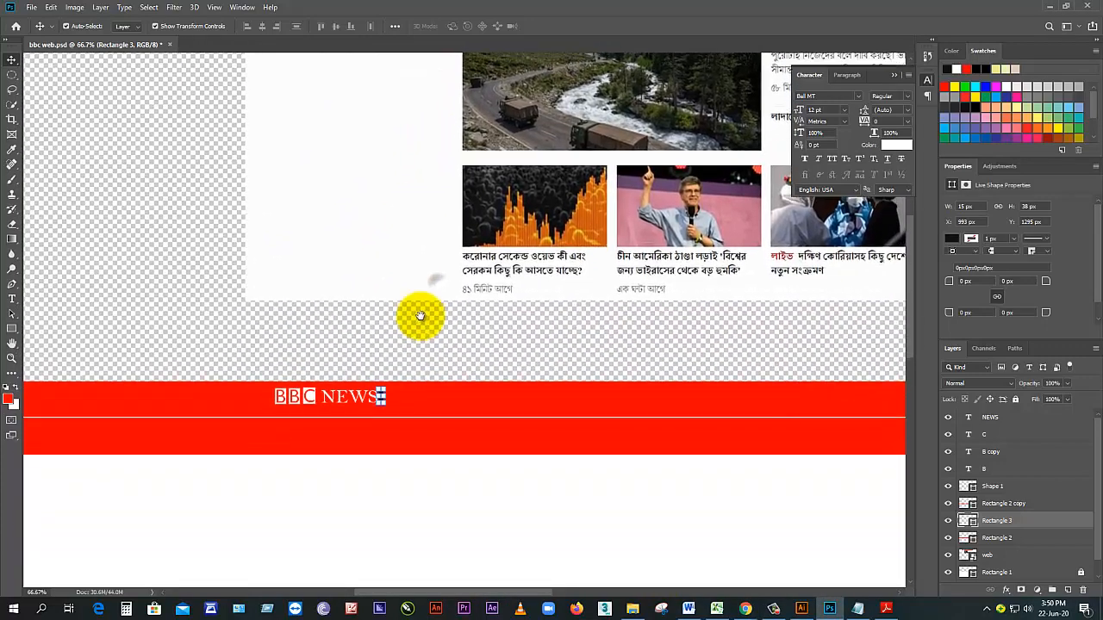
left_click(421, 326)
scroll(409, 389, "up", 1)
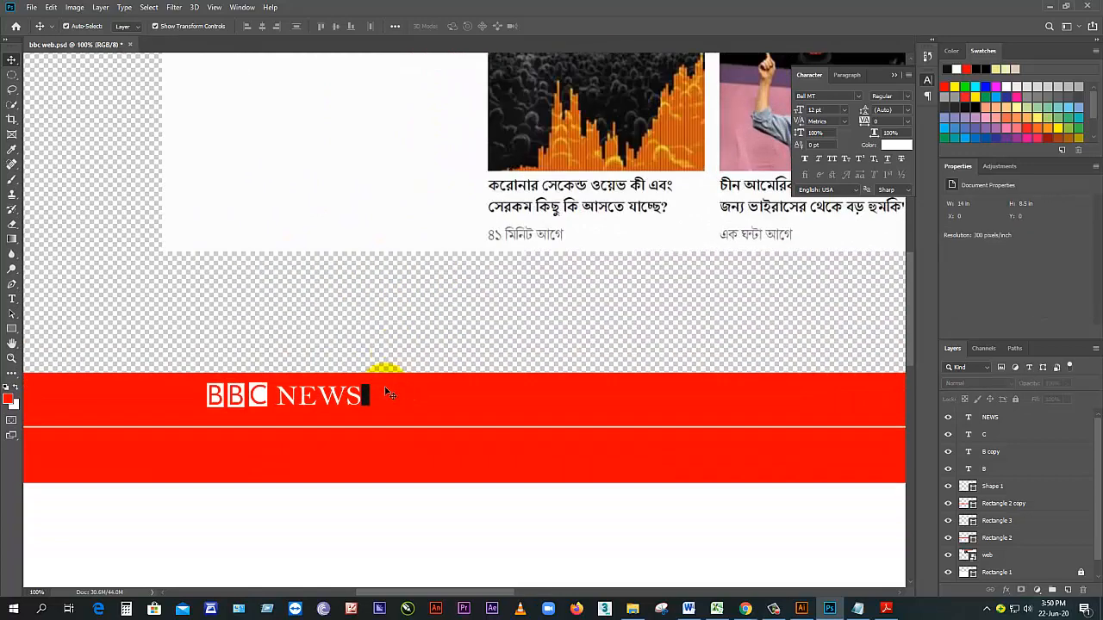
left_click(367, 398)
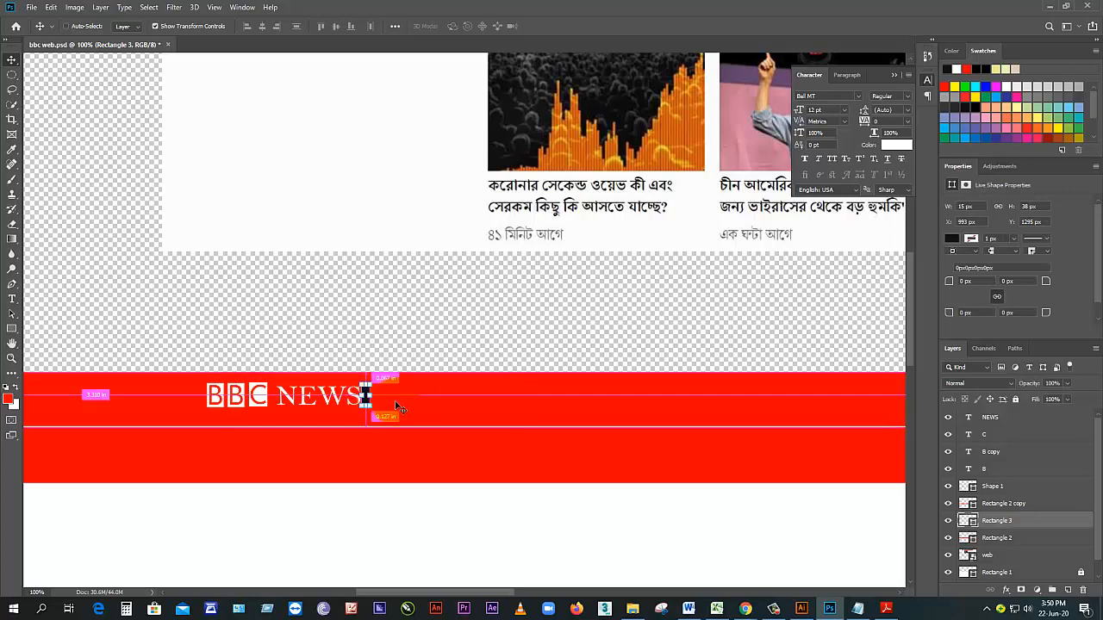
scroll(370, 398, "up", 4)
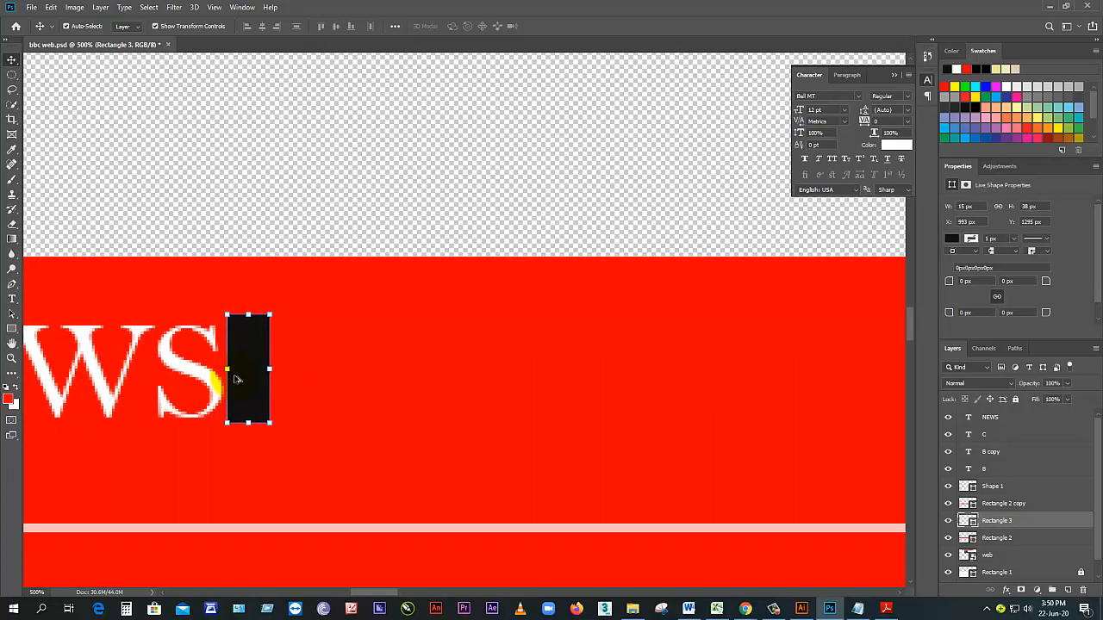
left_click_drag(259, 380, 480, 391)
Step: Narrow the original black rectangle after NEWS to 5 px wide and fill it with the white background color
left_click(246, 364)
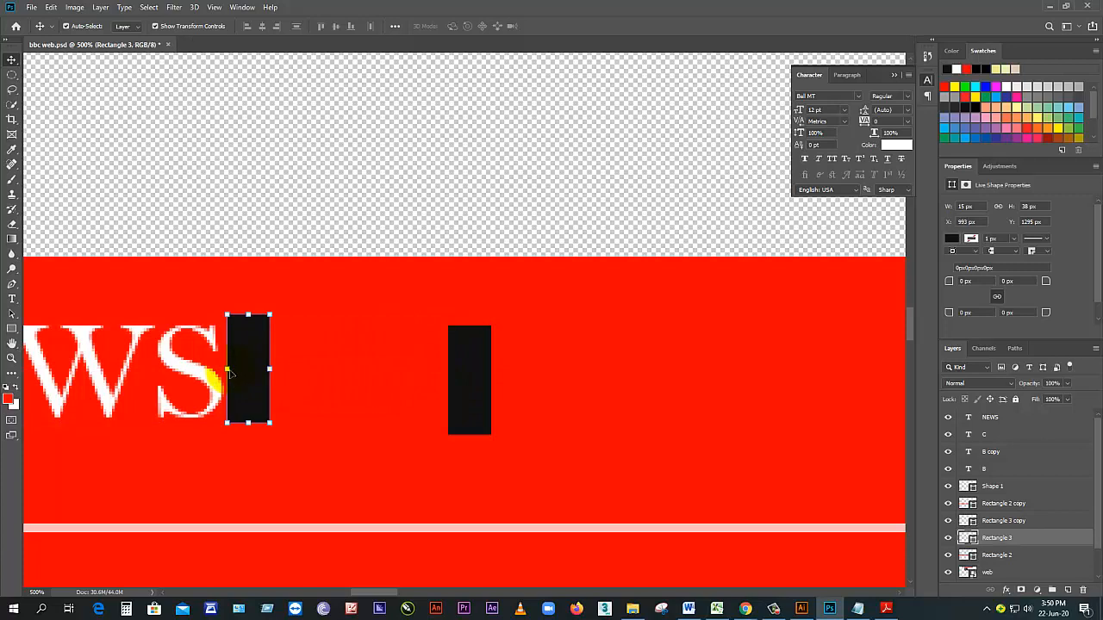
left_click_drag(235, 368, 256, 367)
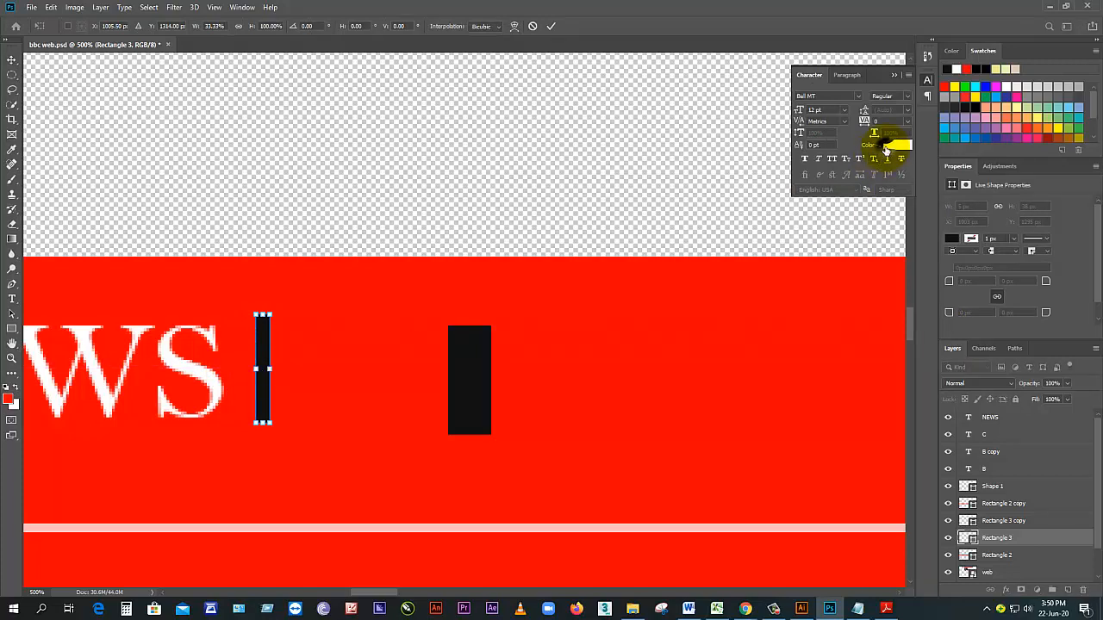
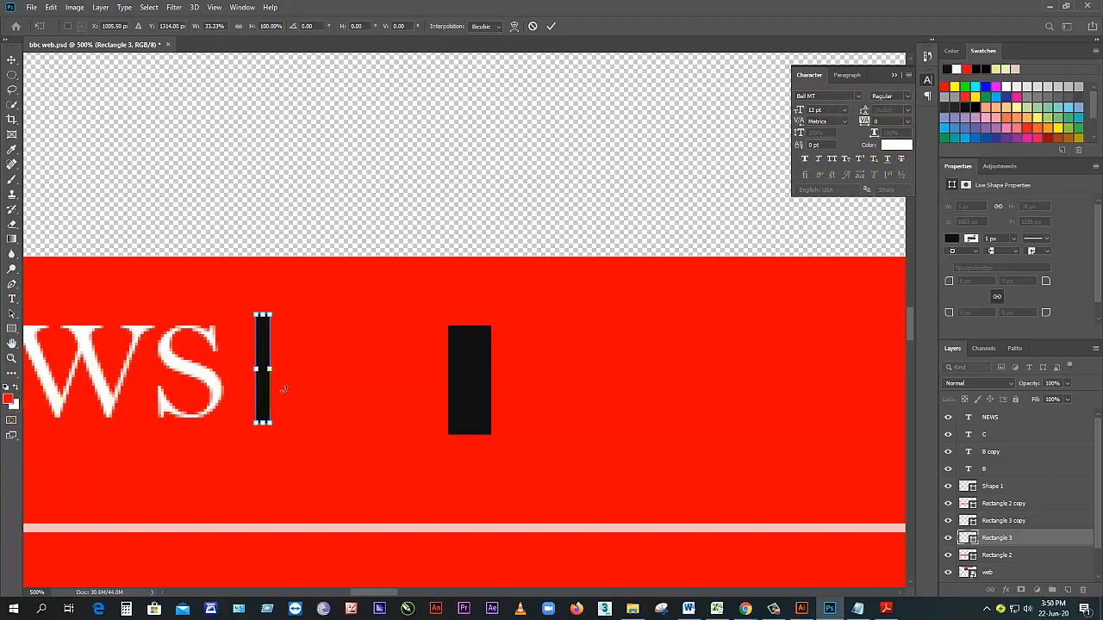
left_click(552, 26)
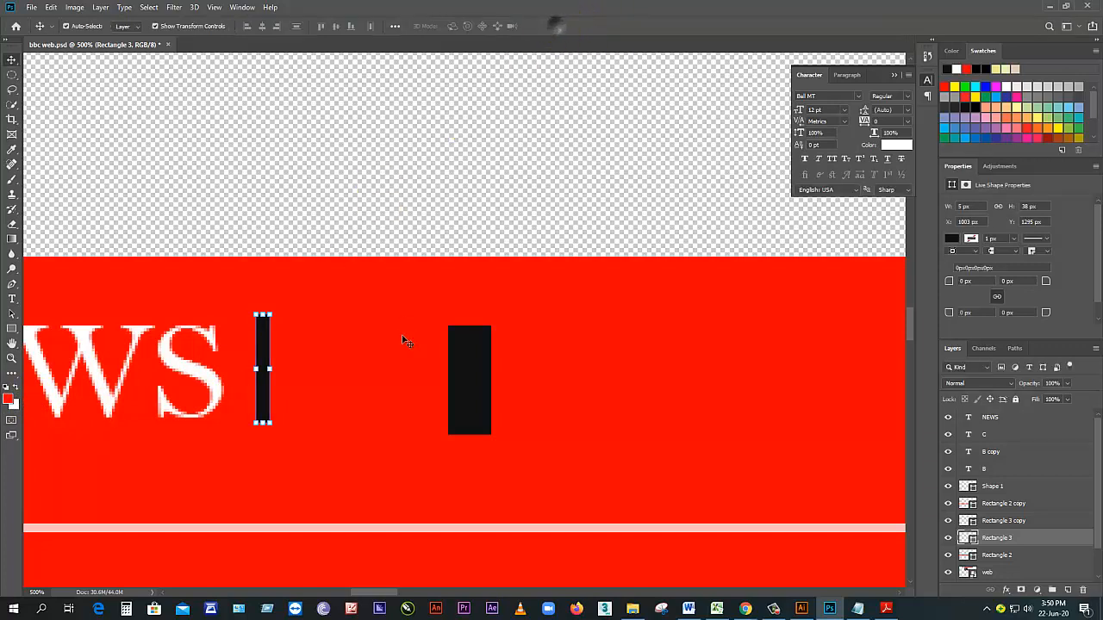
key("alt+BackSpace")
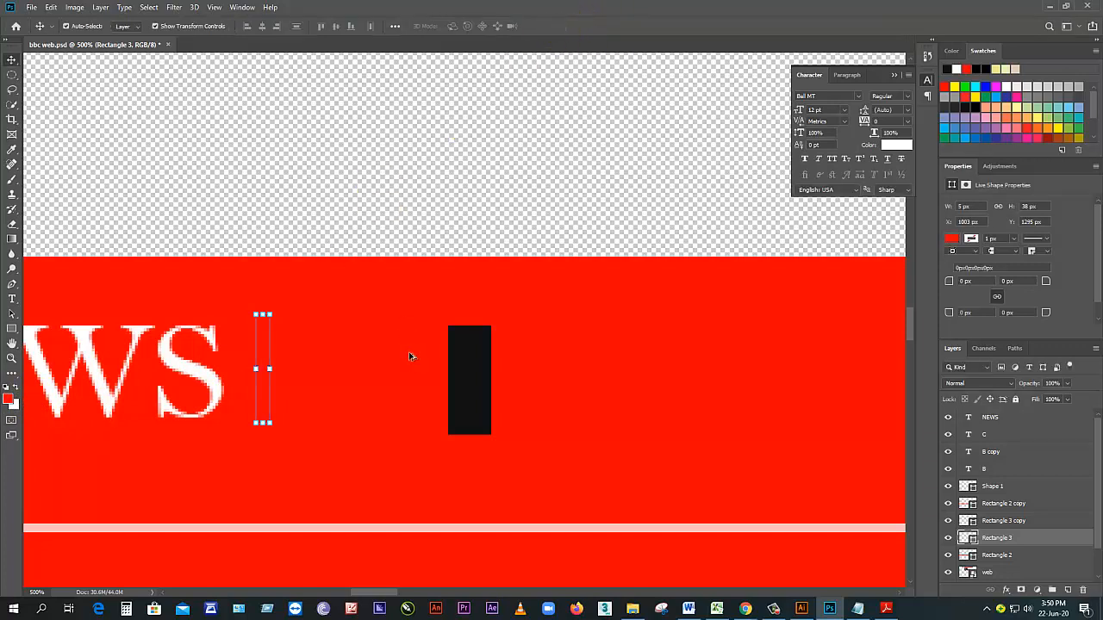
key("ctrl+BackSpace")
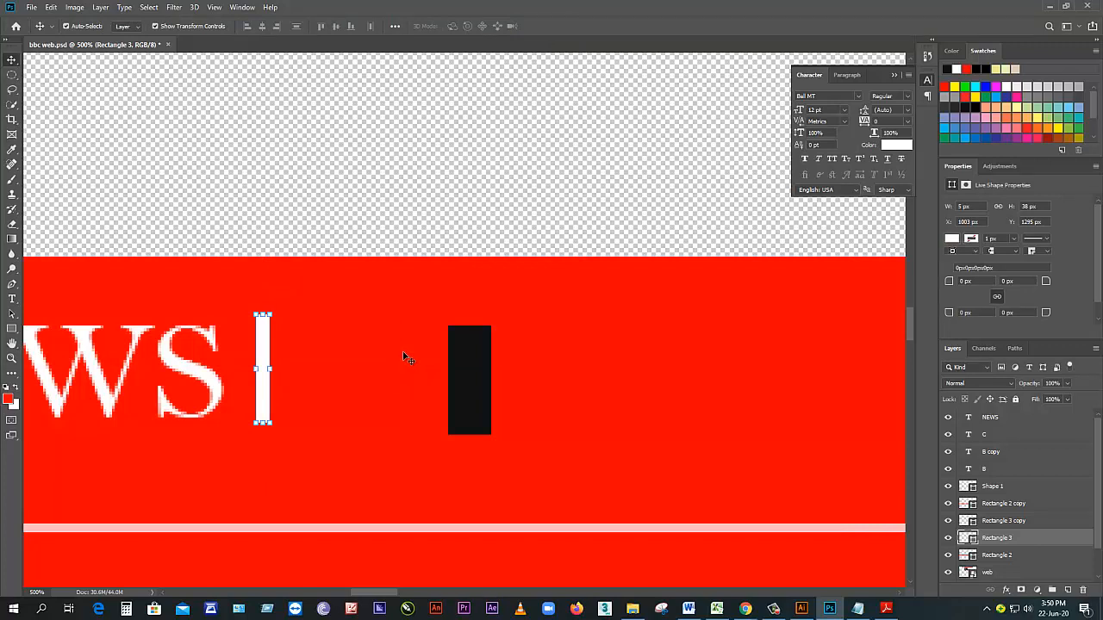
Step: Move the black rectangle copy flush against the far side of the white divider bar and nudge it down 2 px
left_click_drag(454, 374, 289, 366)
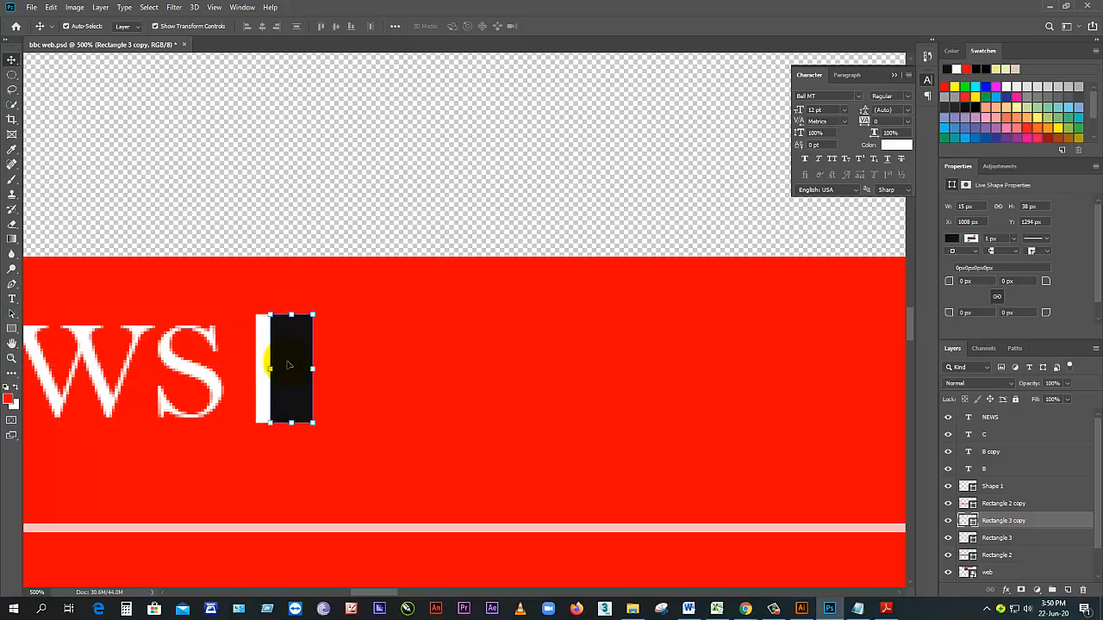
key("Down")
key("Down")
Step: Start a new text layer on the red band after the black rectangle and set its font to SutonnyAMJ Bold
scroll(347, 368, "down", 5)
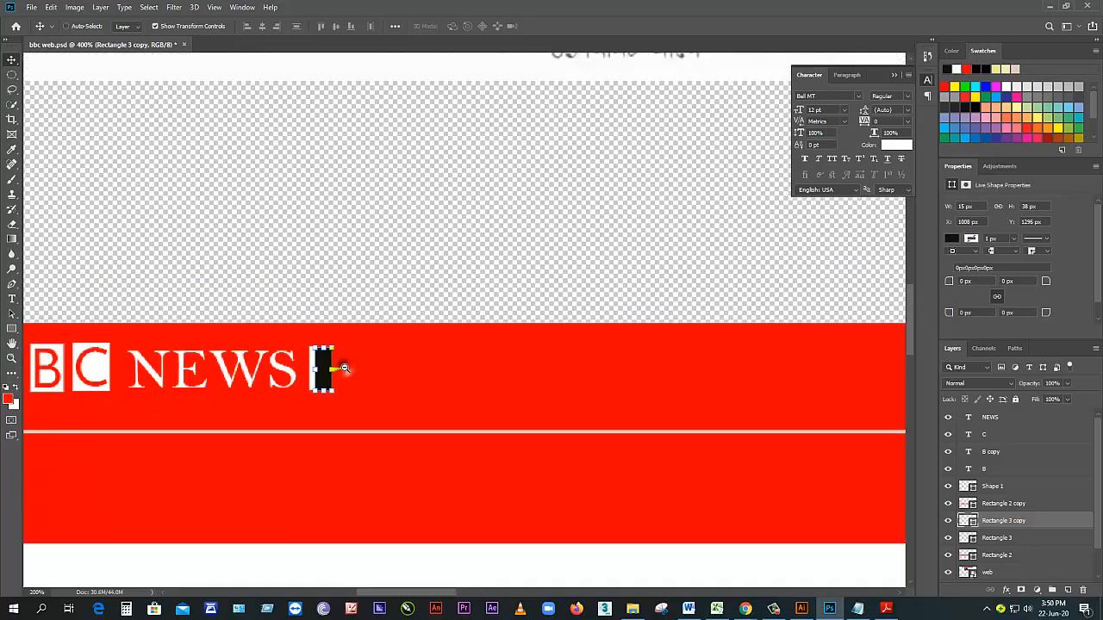
left_click_drag(515, 150, 404, 307)
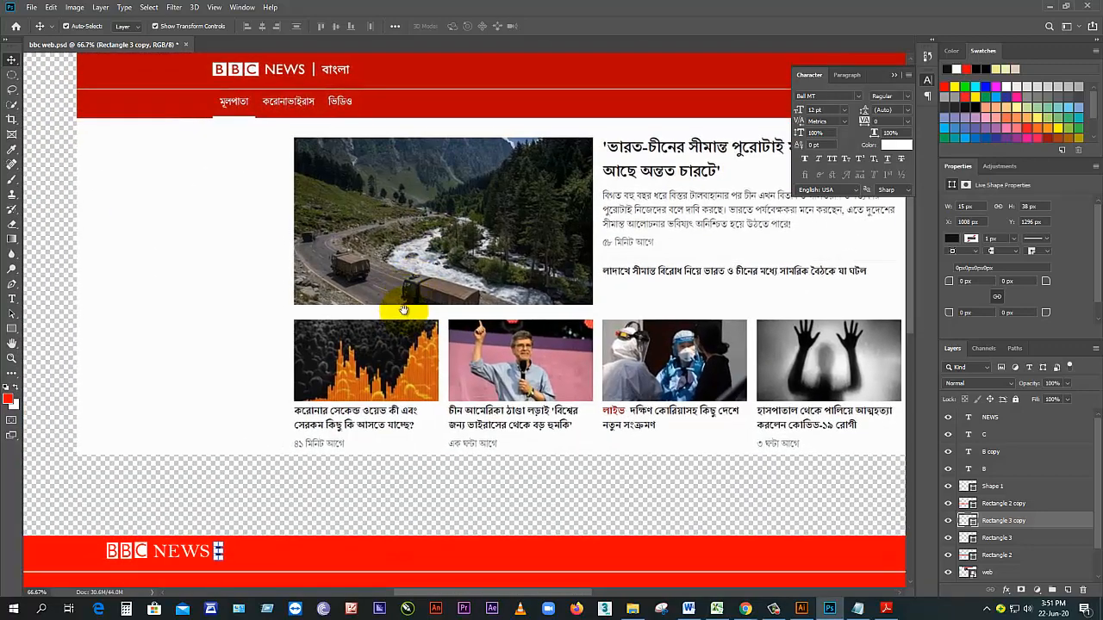
scroll(315, 397, "up", 3)
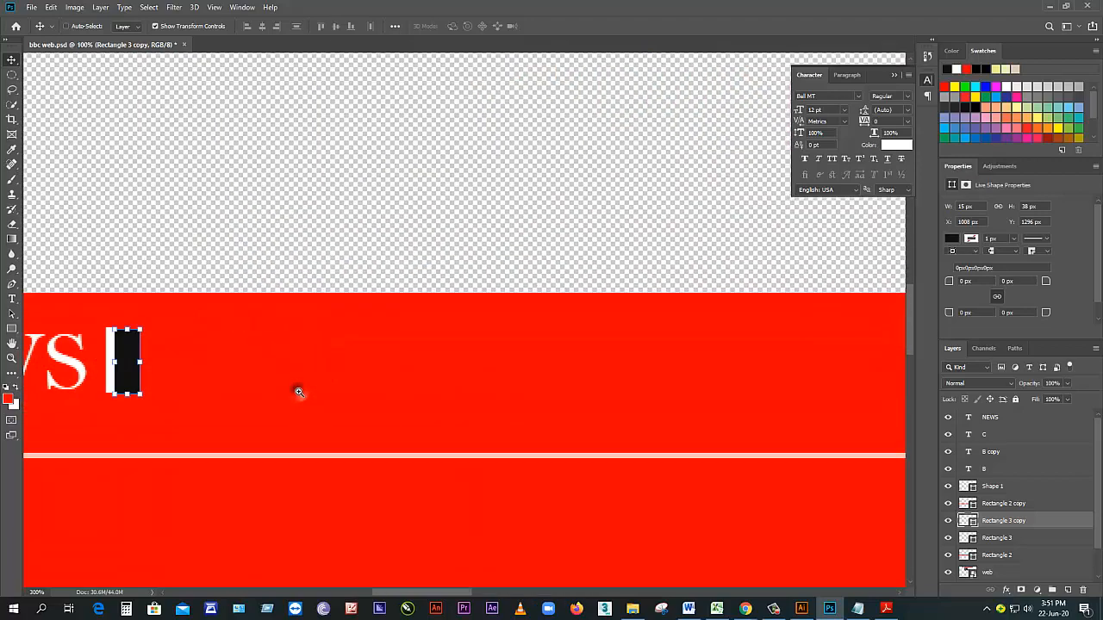
left_click_drag(222, 363, 402, 352)
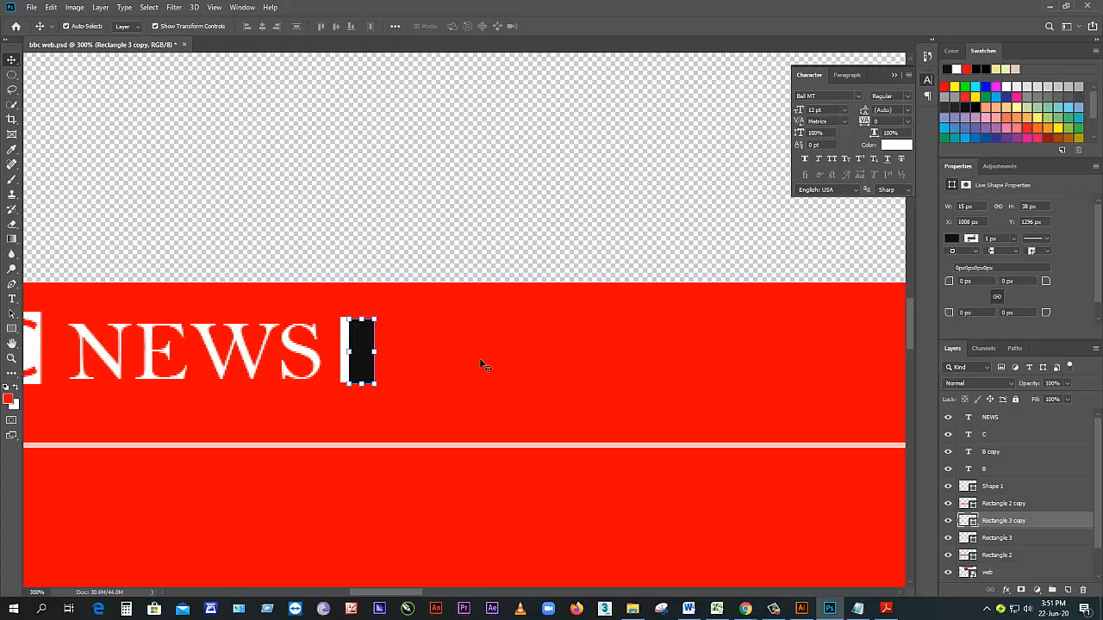
key("t")
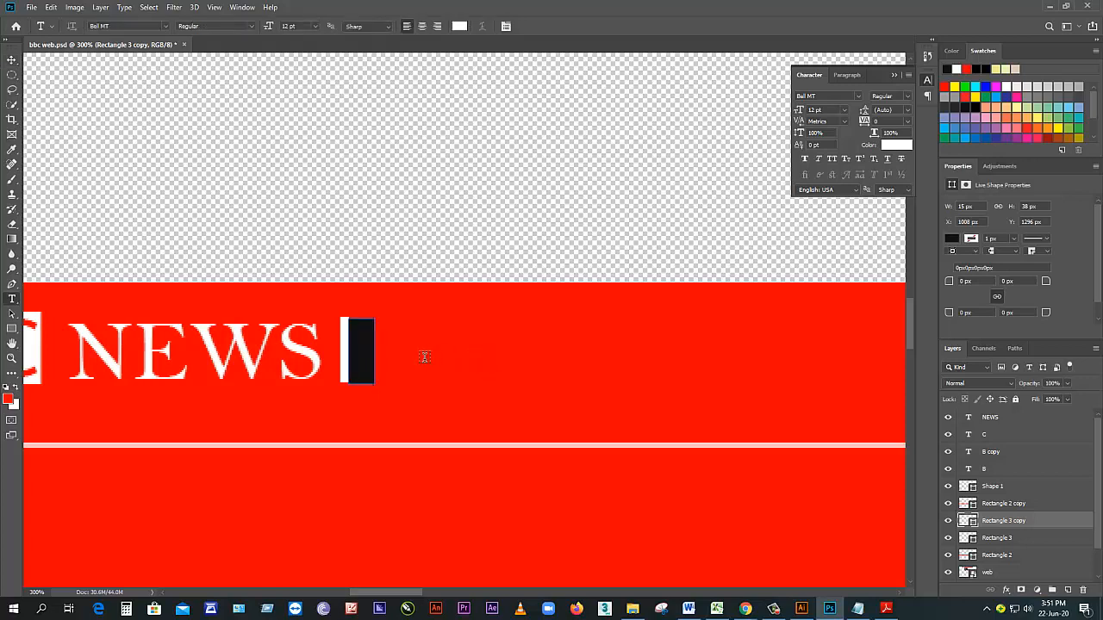
left_click(423, 356)
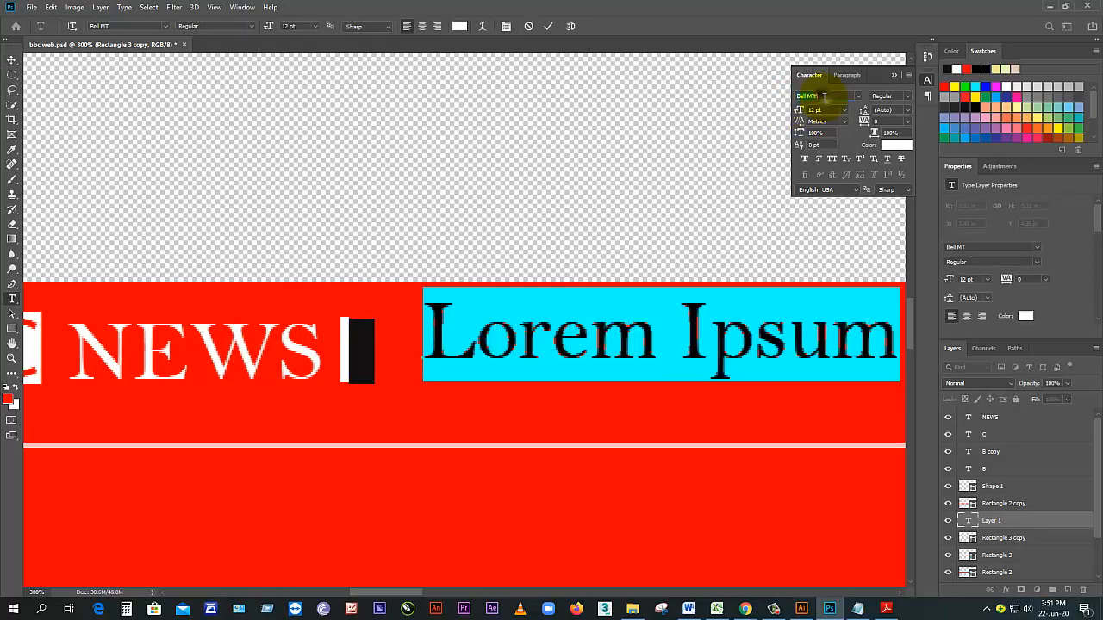
type("sutonny")
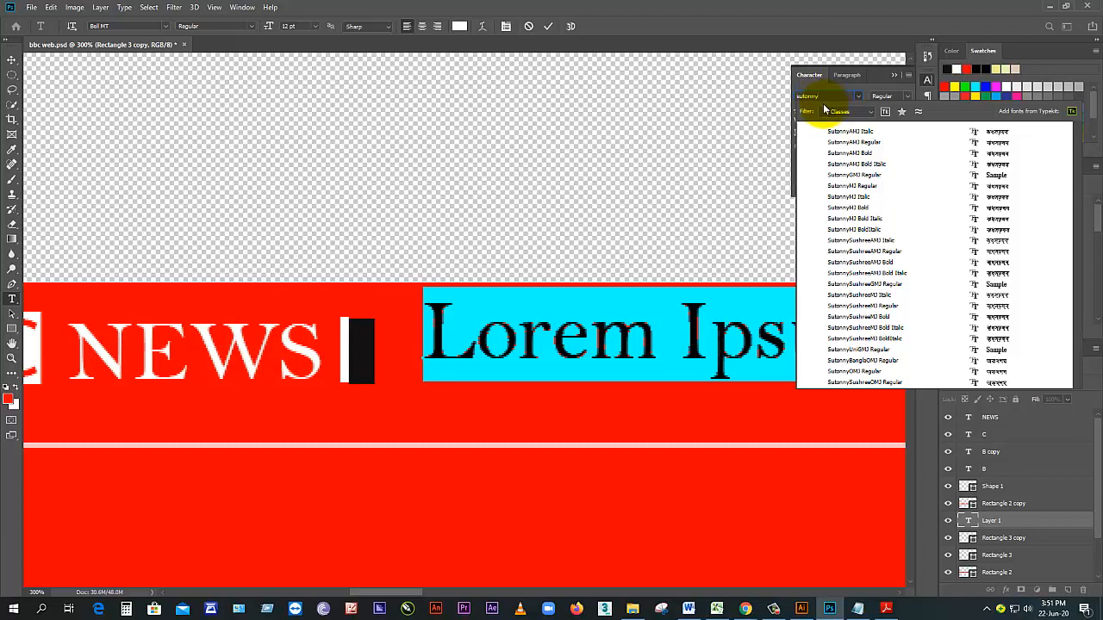
left_click(868, 153)
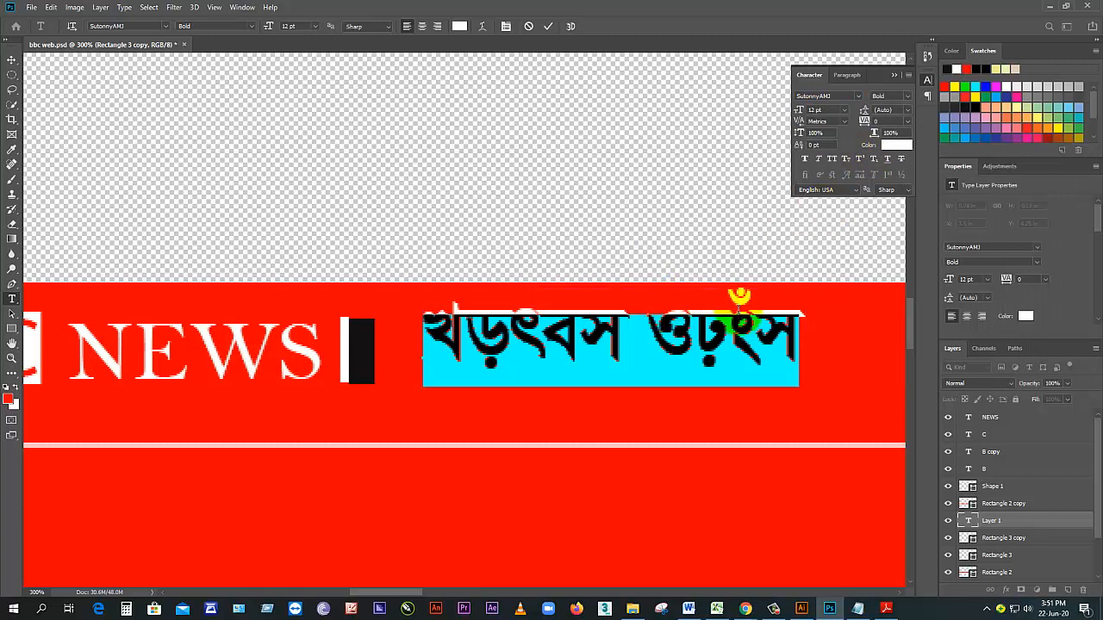
Step: Enter "evsjv" to write বাংলা in the new text layer and move the word right beside the black rectangle
type("ev")
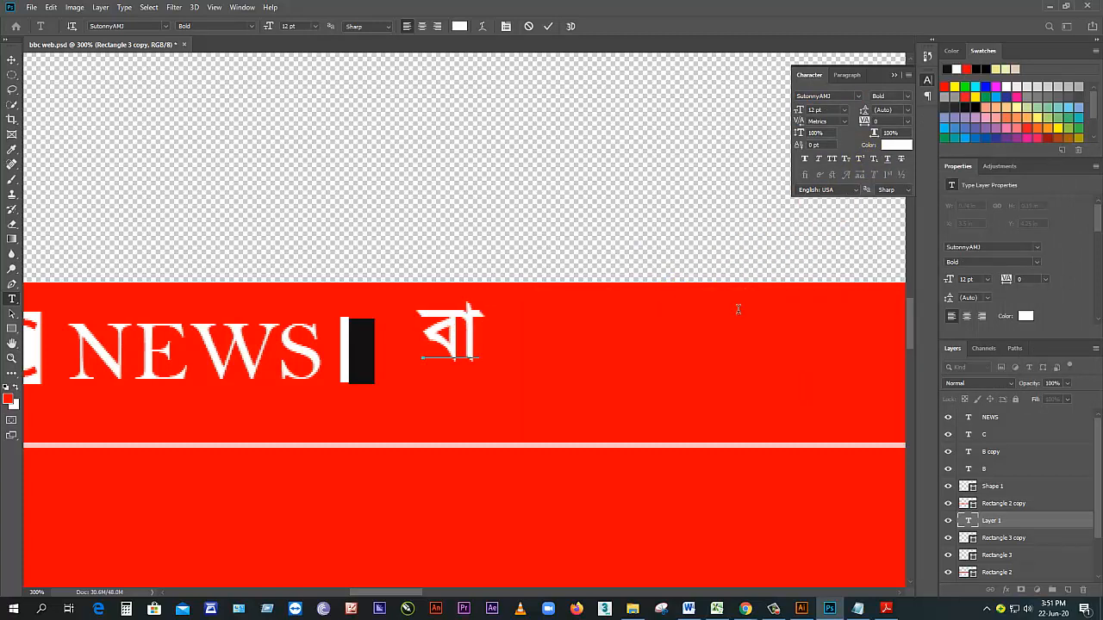
type("s")
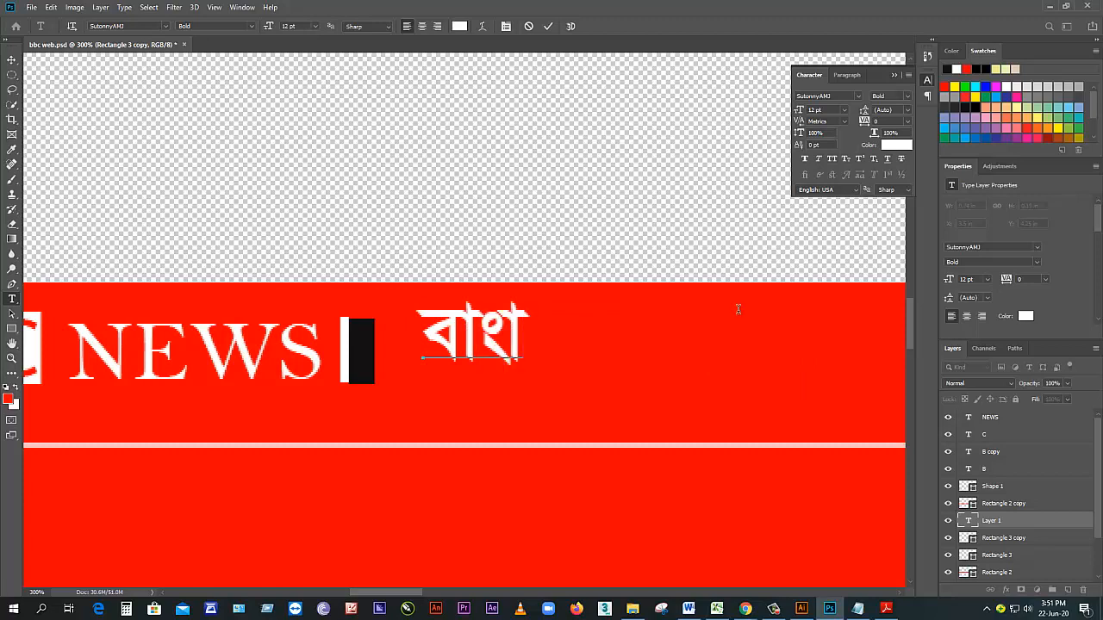
type("jv")
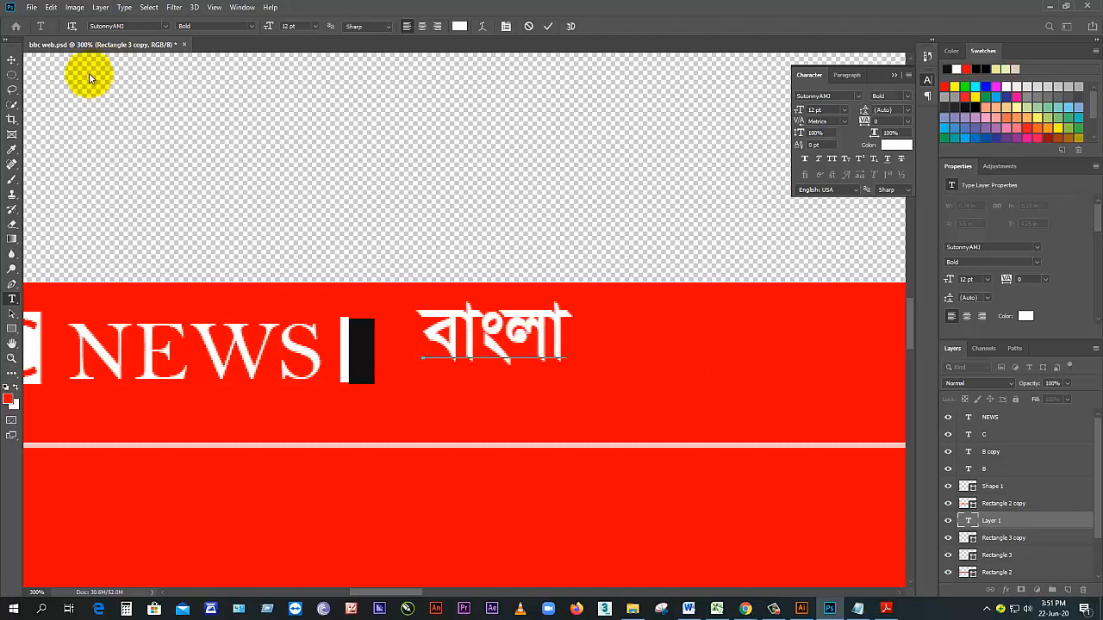
left_click(13, 60)
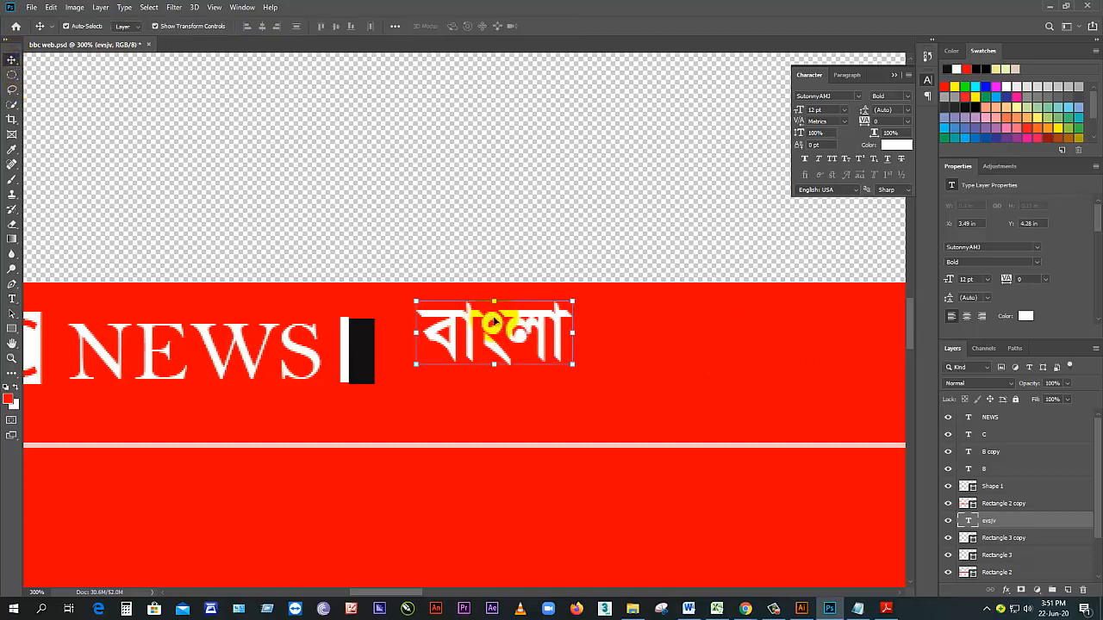
left_click_drag(507, 334, 479, 341)
left_click(573, 329)
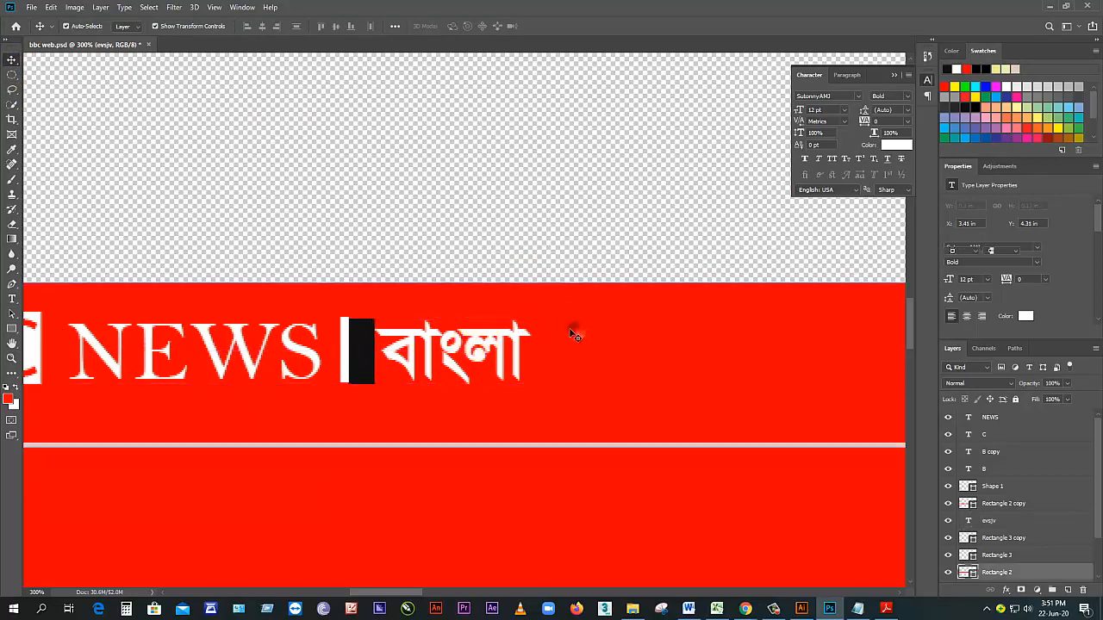
Step: Move the black spacer rectangle from between the divider bar and বাংলা to the empty red area before BBC
left_click(388, 319, "ctrl+alt")
left_click(388, 317, "ctrl+alt")
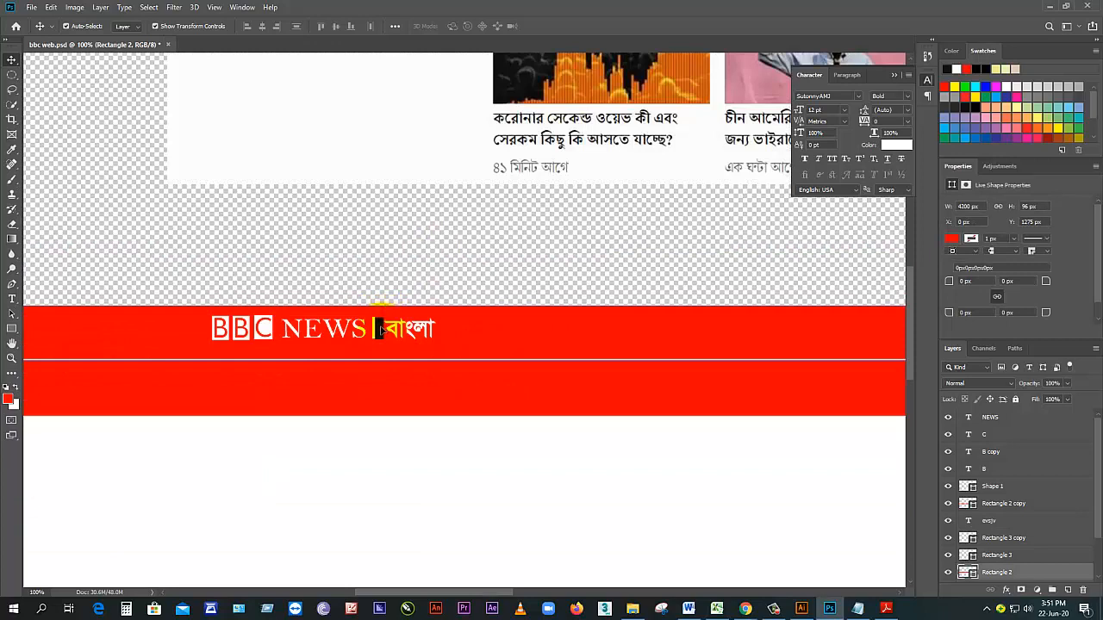
left_click(380, 332)
left_click_drag(380, 332, 123, 327)
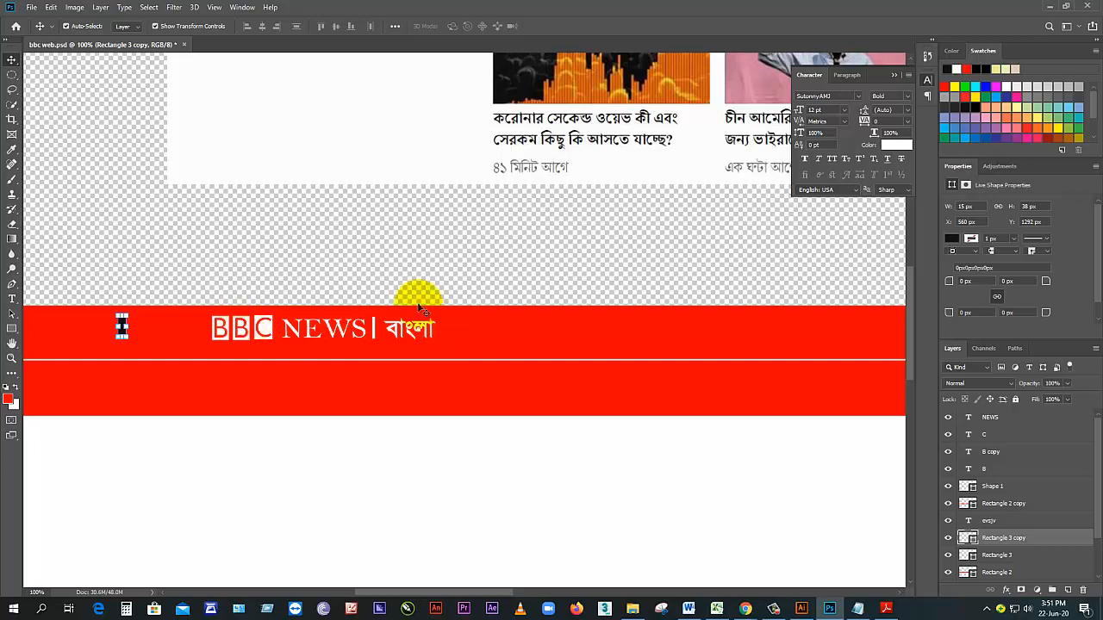
Step: Reorder the layers so the evsjv text layer sits above Shape 1, directly below the B layer
left_click(1005, 421)
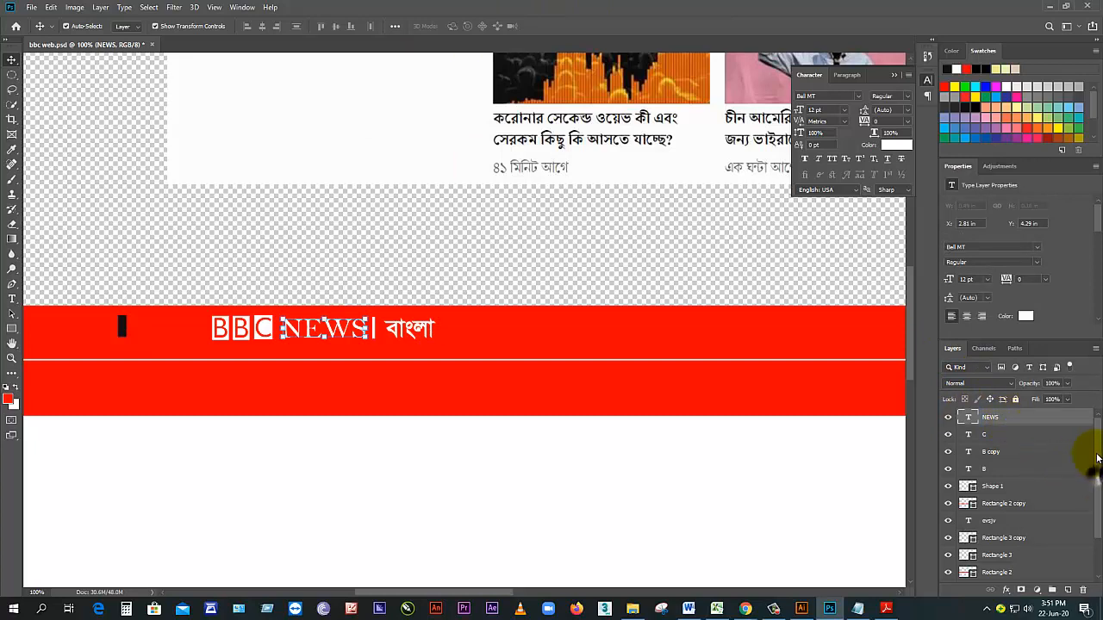
left_click(1004, 521)
left_click_drag(999, 524, 999, 487)
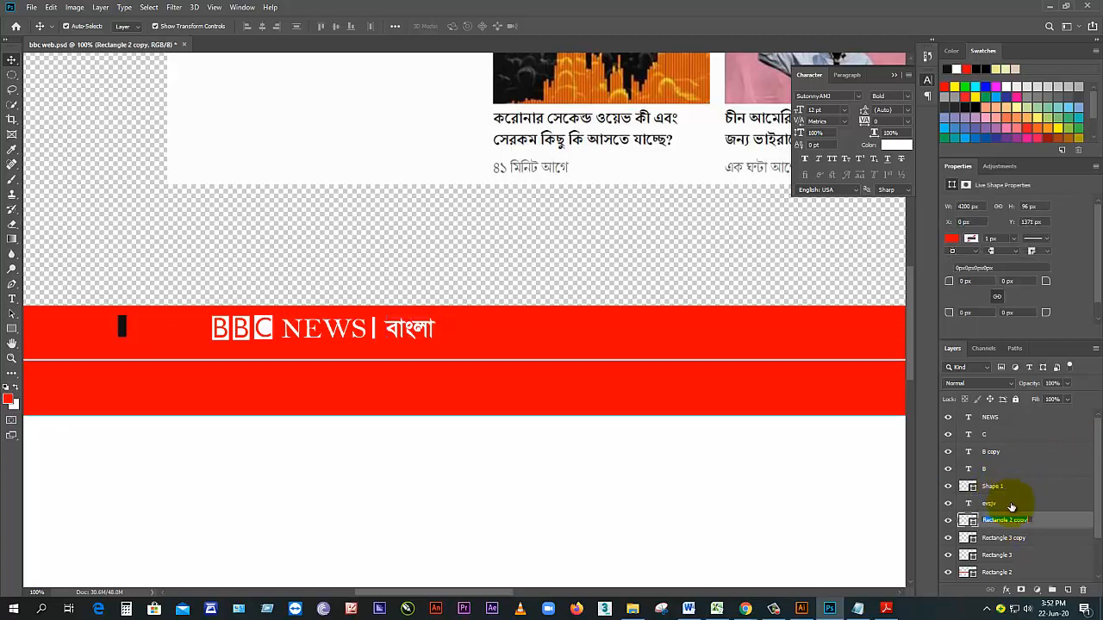
left_click(1010, 506)
left_click_drag(1011, 510, 983, 491)
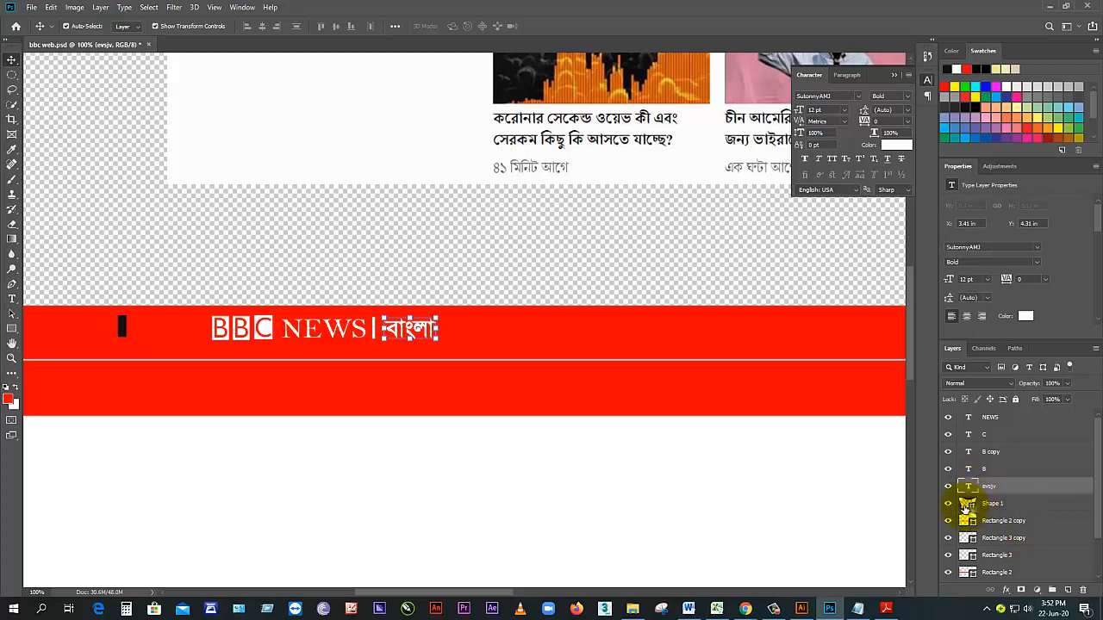
Step: Place the divider bar's Rectangle 3 layer directly below the evsjv layer and check it by toggling its visibility
left_click(960, 506)
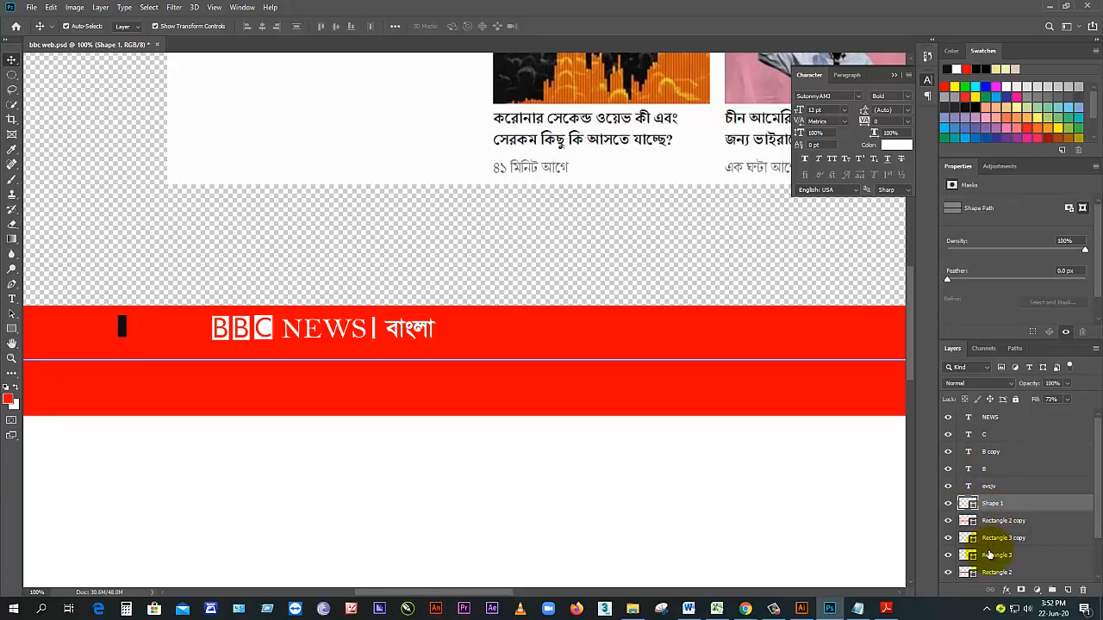
left_click(376, 336)
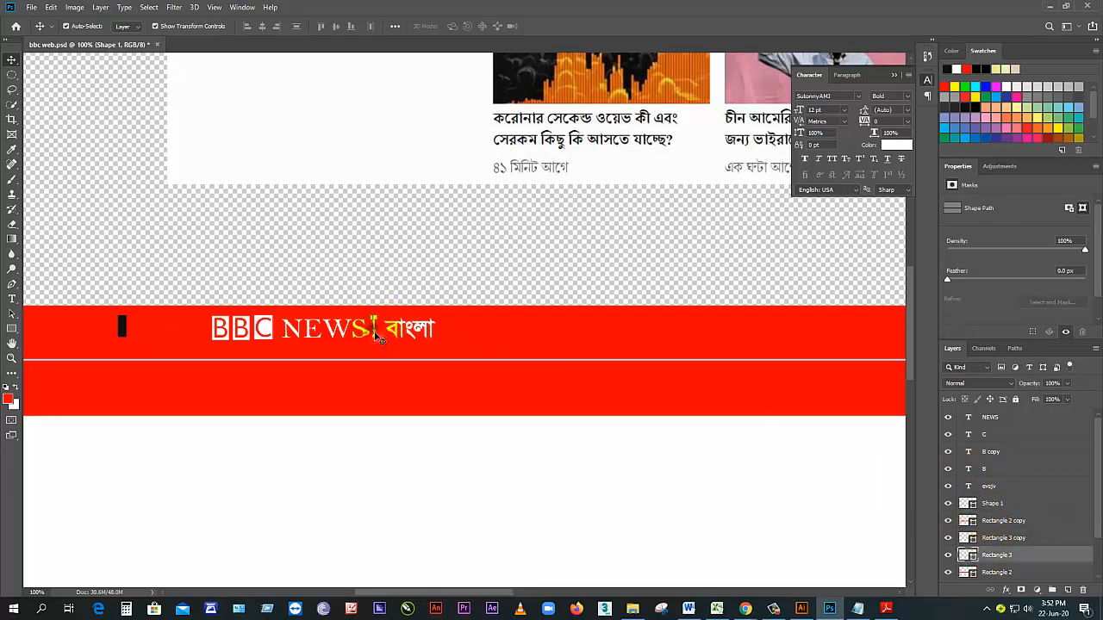
left_click(1004, 562)
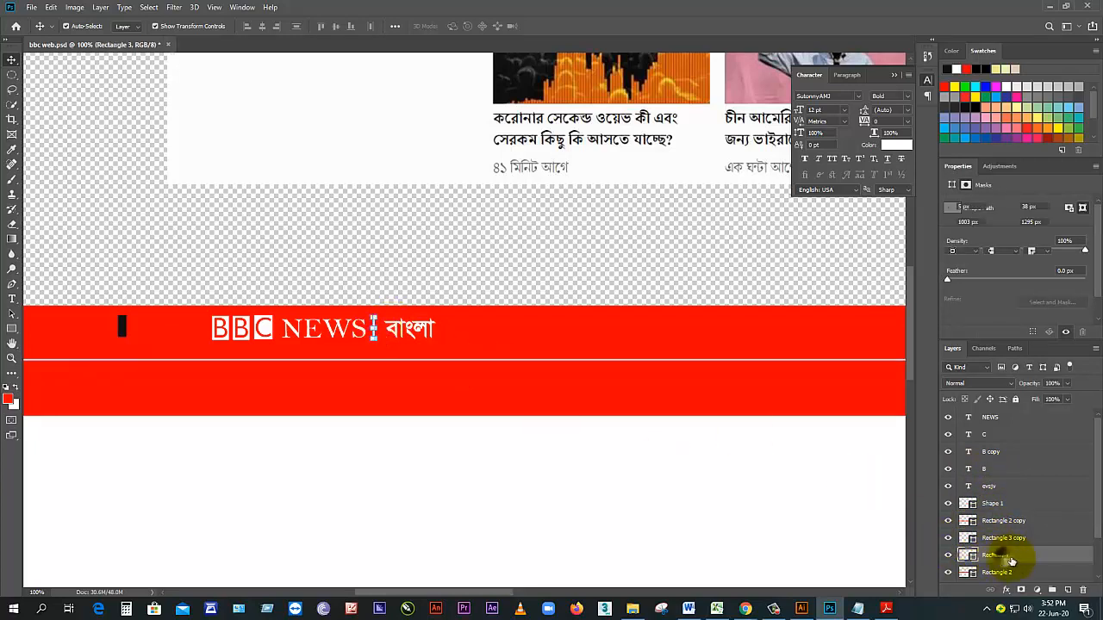
left_click_drag(991, 494, 991, 498)
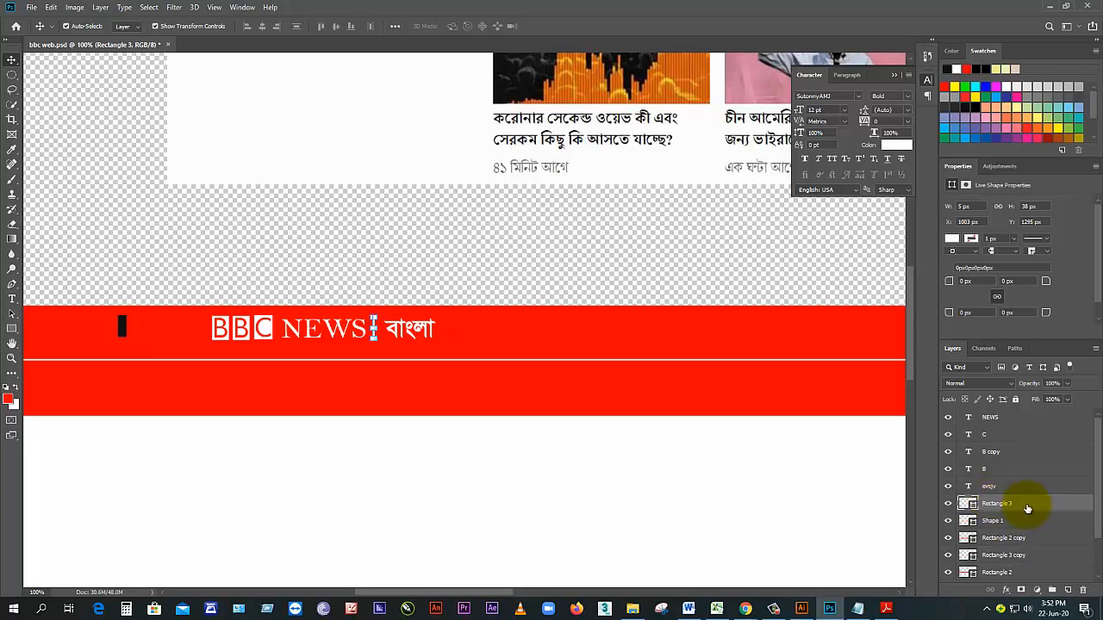
left_click(949, 504)
left_click(948, 504)
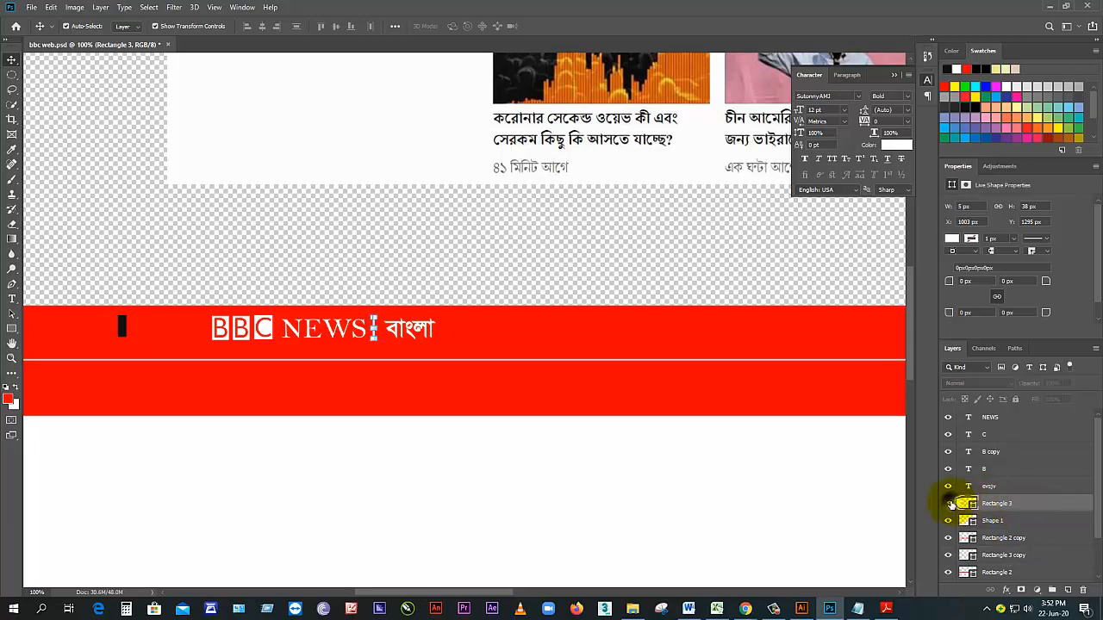
Step: Select the layers from NEWS down to Rectangle 3 and check the selection by deleting them and undoing the deletion
left_click(997, 418)
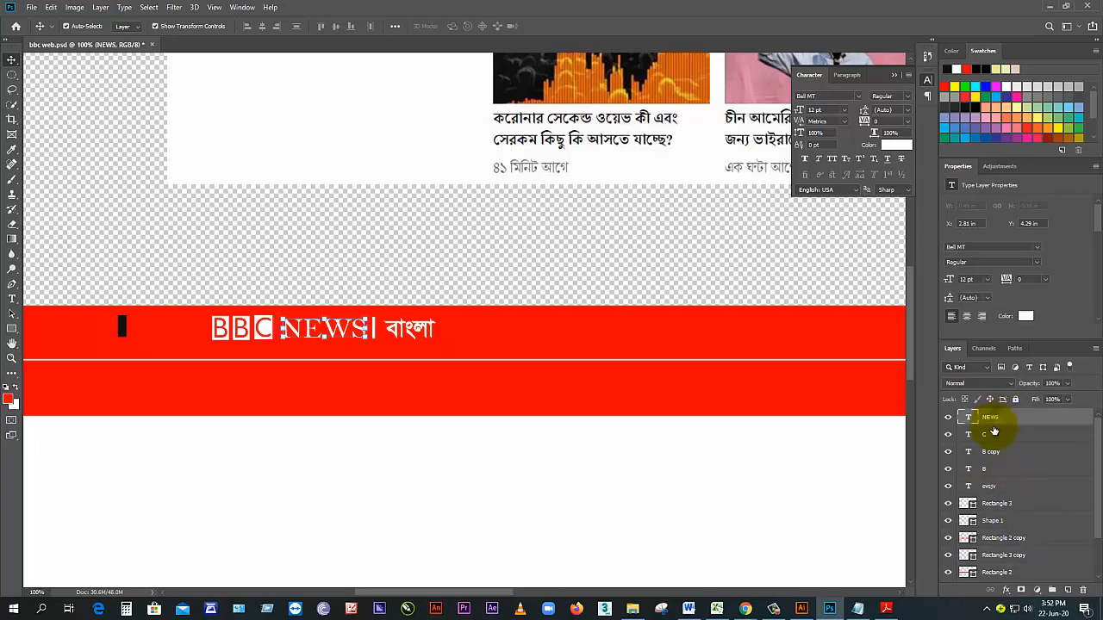
left_click(993, 504, "shift")
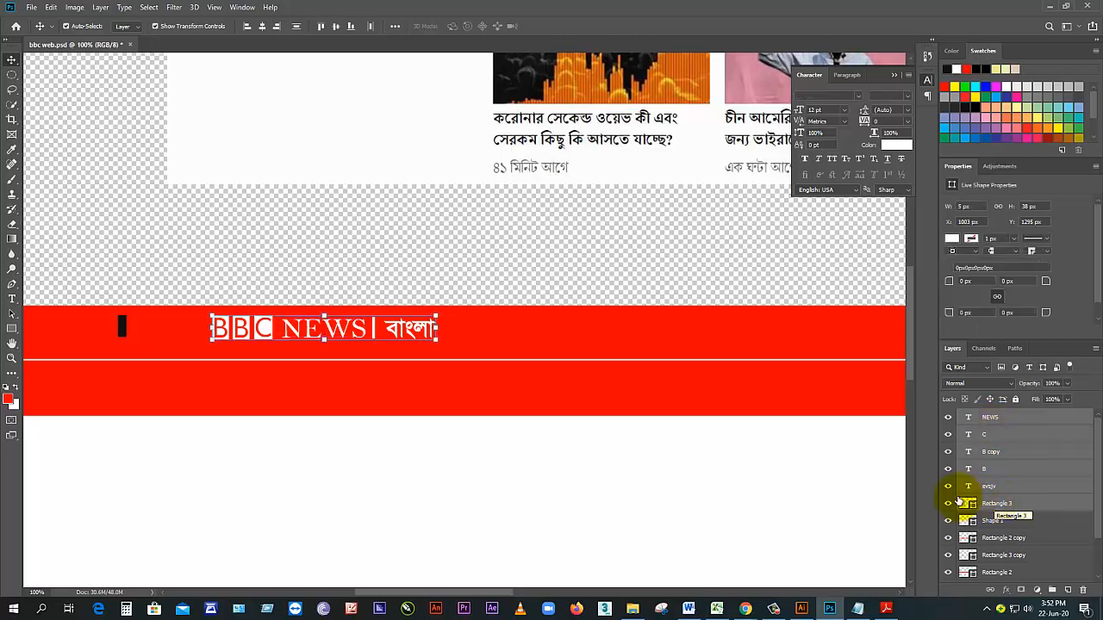
left_click(948, 488)
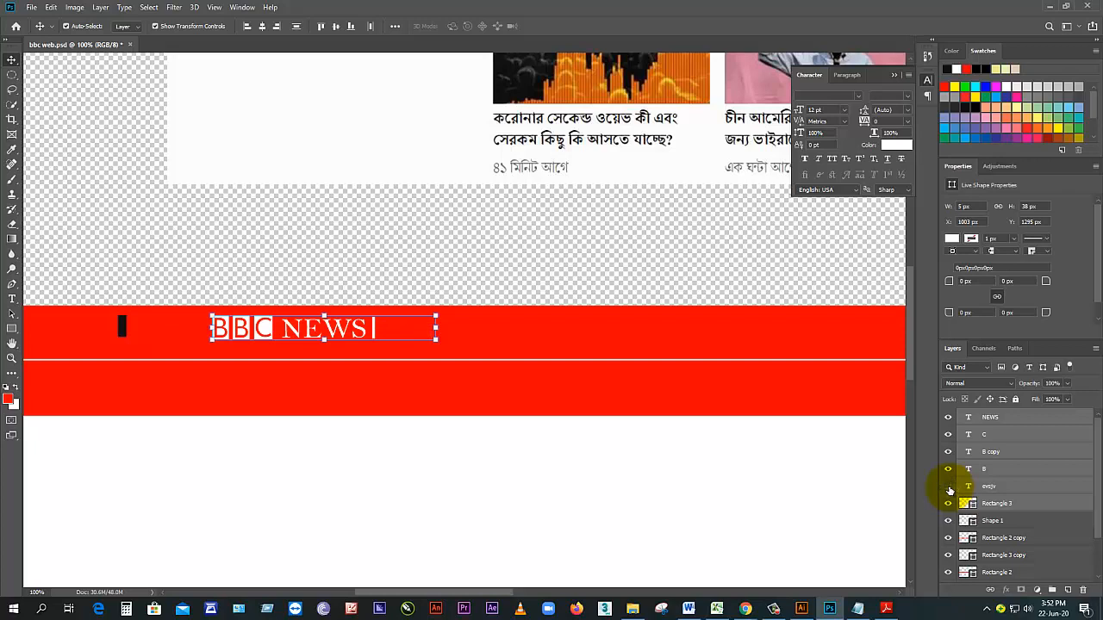
left_click(949, 487)
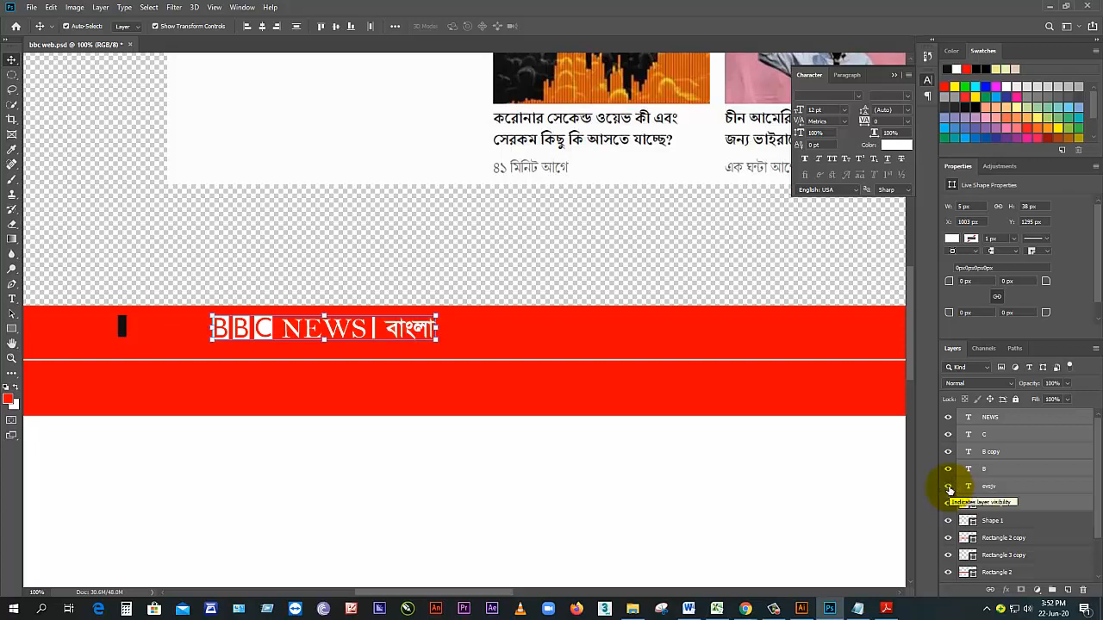
key("Delete")
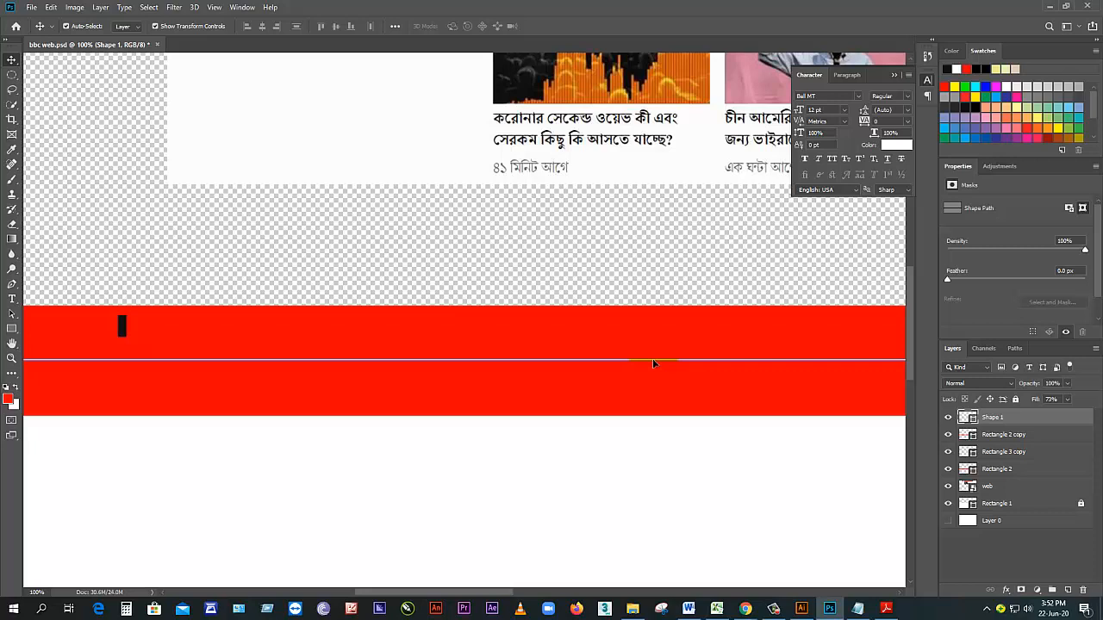
key("ctrl+z")
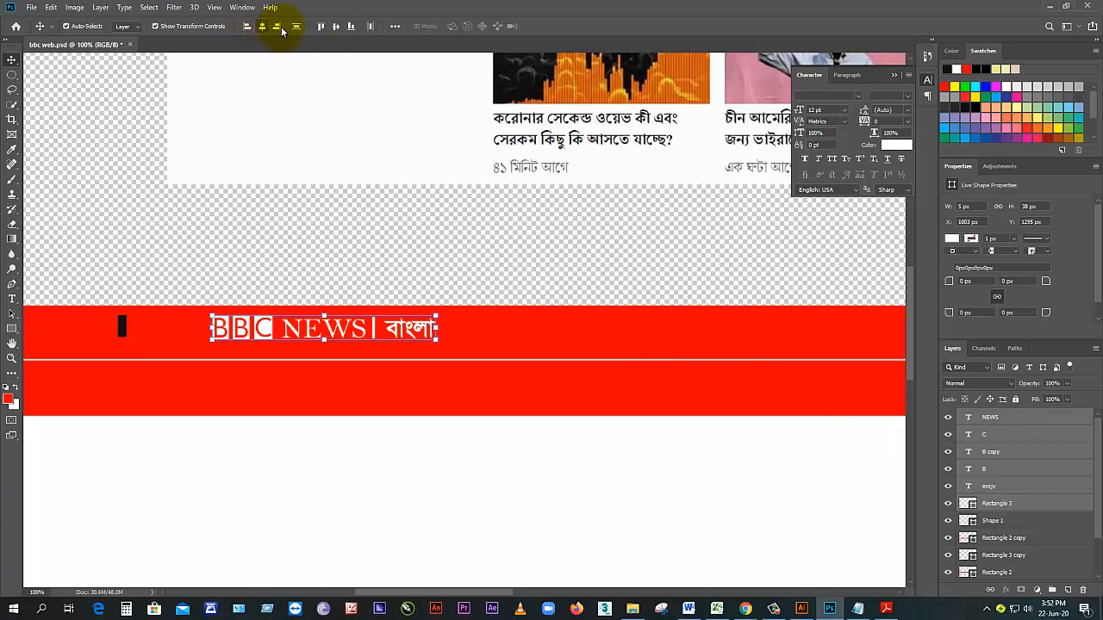
Step: Align the selected logo layers by their top edges, then try aligning their horizontal centers and undo that alignment
left_click(243, 8)
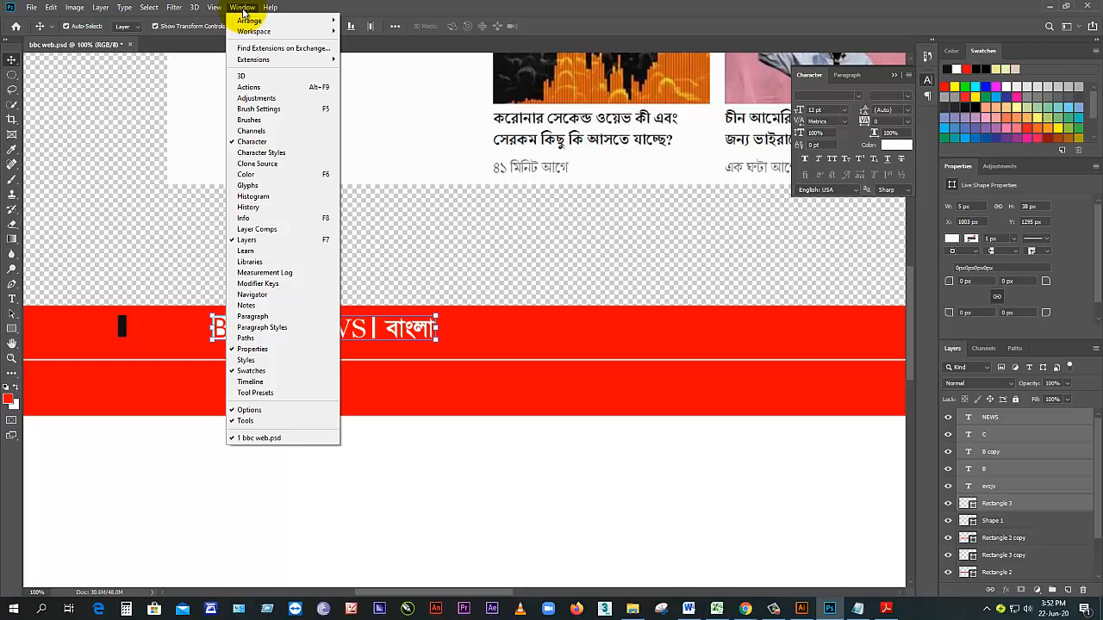
left_click(257, 99)
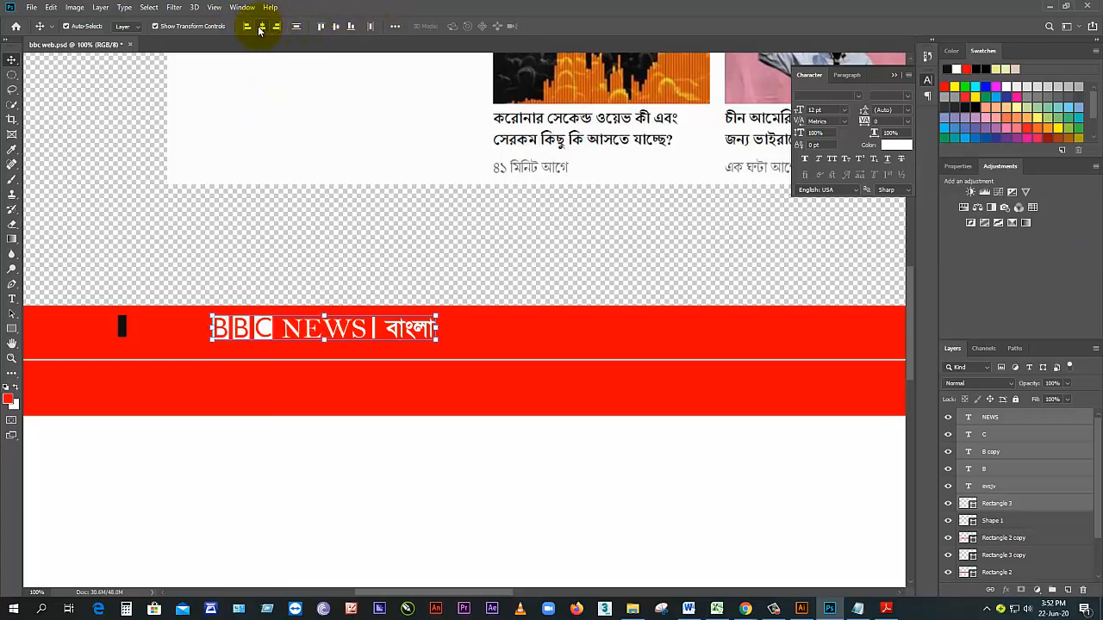
left_click(320, 26)
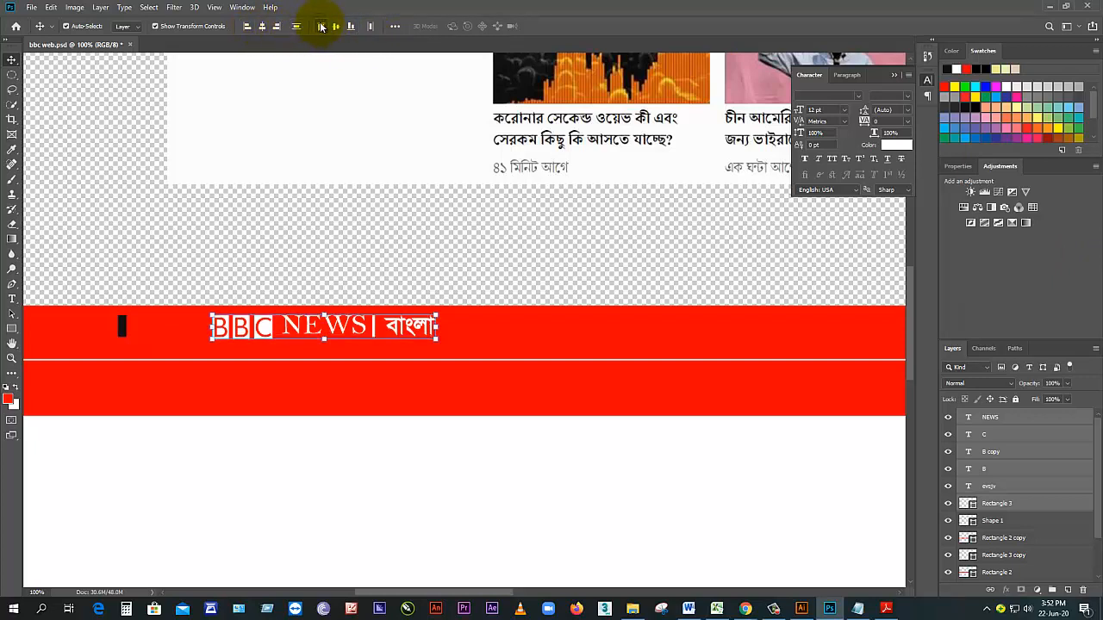
left_click(265, 27)
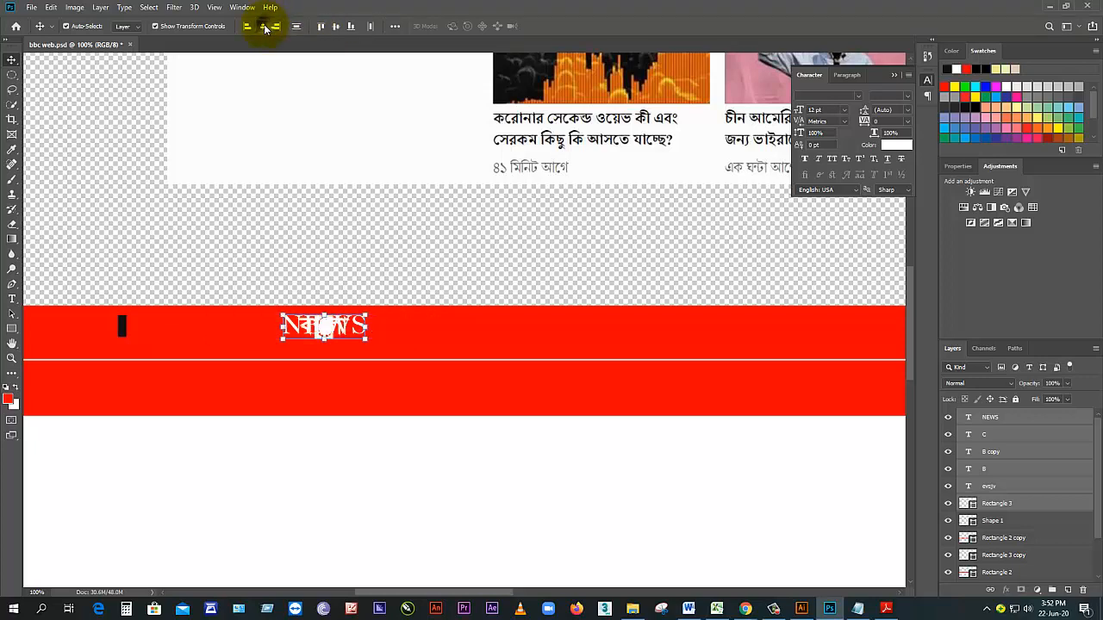
key("ctrl+z")
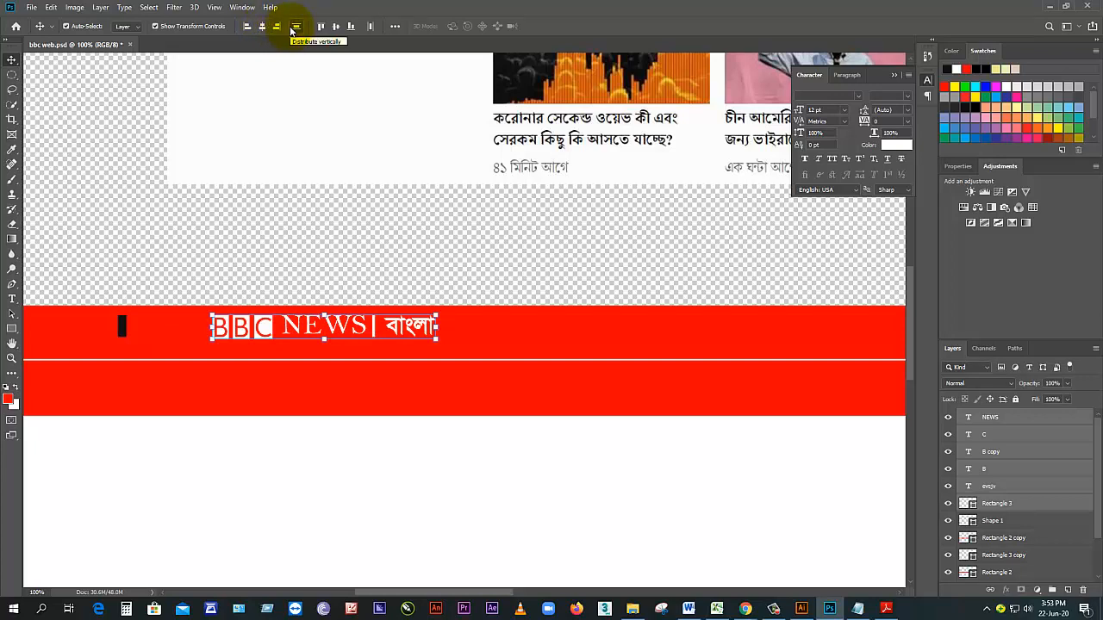
Step: Nudge the NEWS text and the divider bar down slightly to sit level with the BBC boxes
left_click(483, 336)
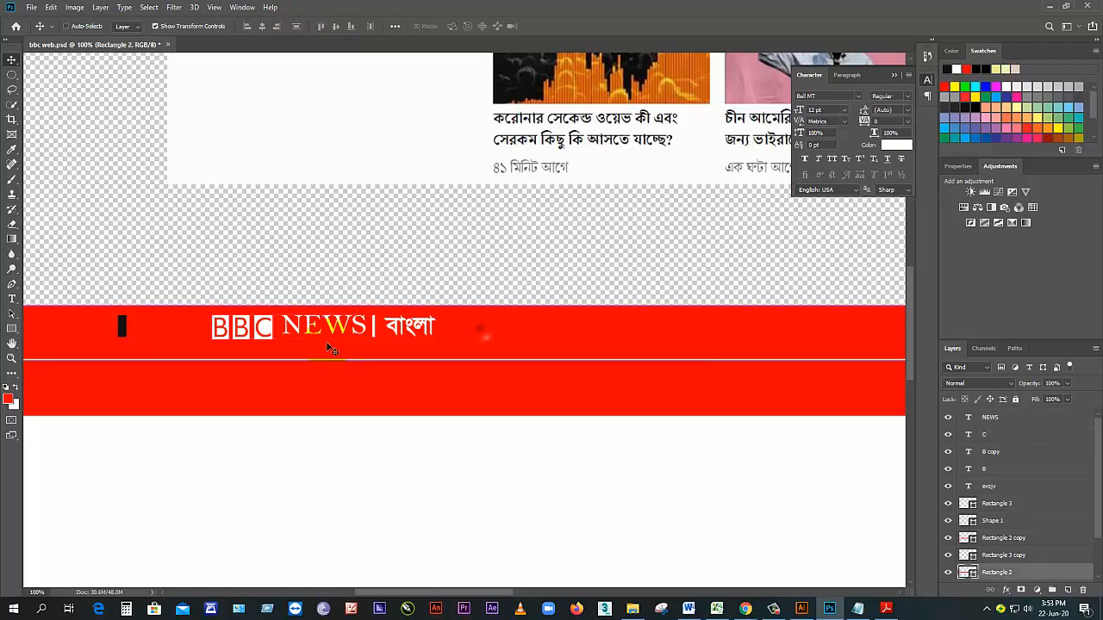
left_click(326, 343, "ctrl+space")
left_click(326, 343, "ctrl")
left_click_drag(276, 319, 373, 318)
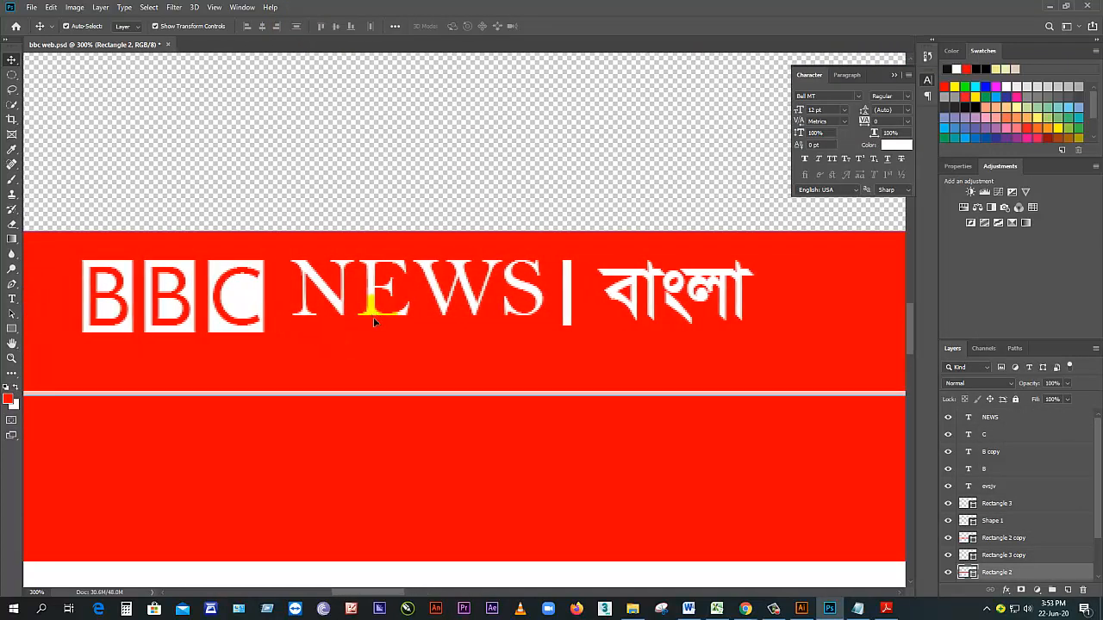
left_click(669, 301)
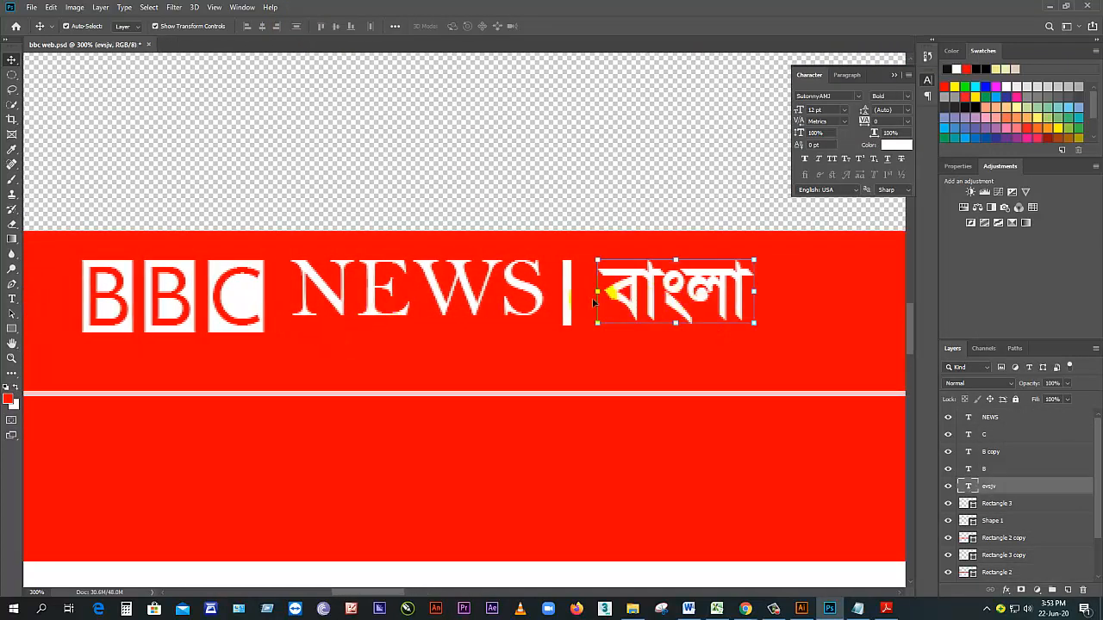
left_click(529, 295)
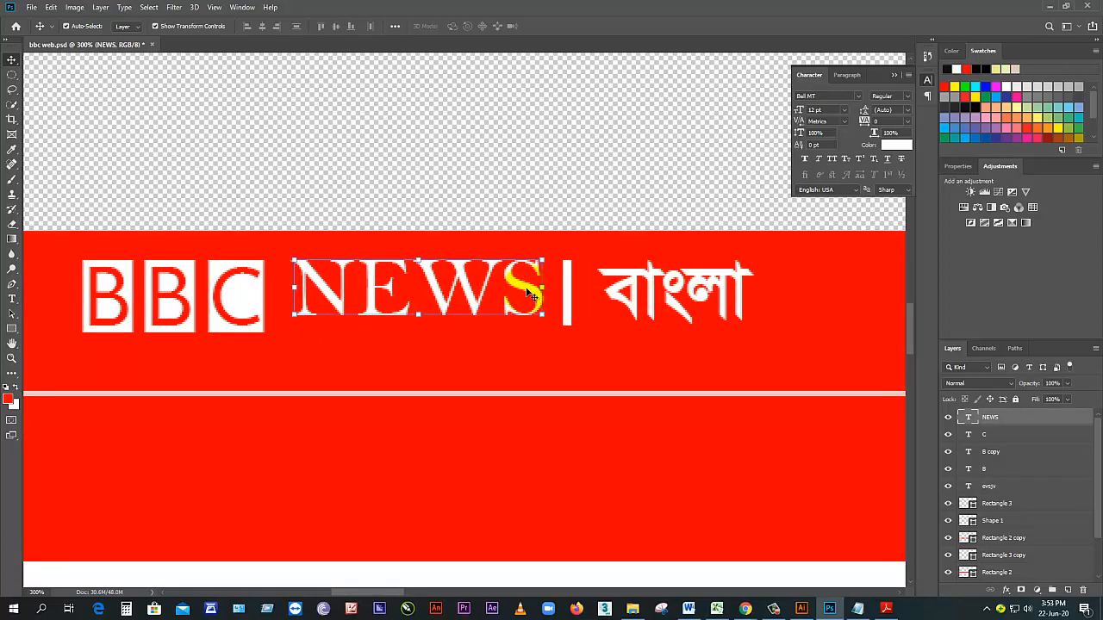
key("Down")
key("Down")
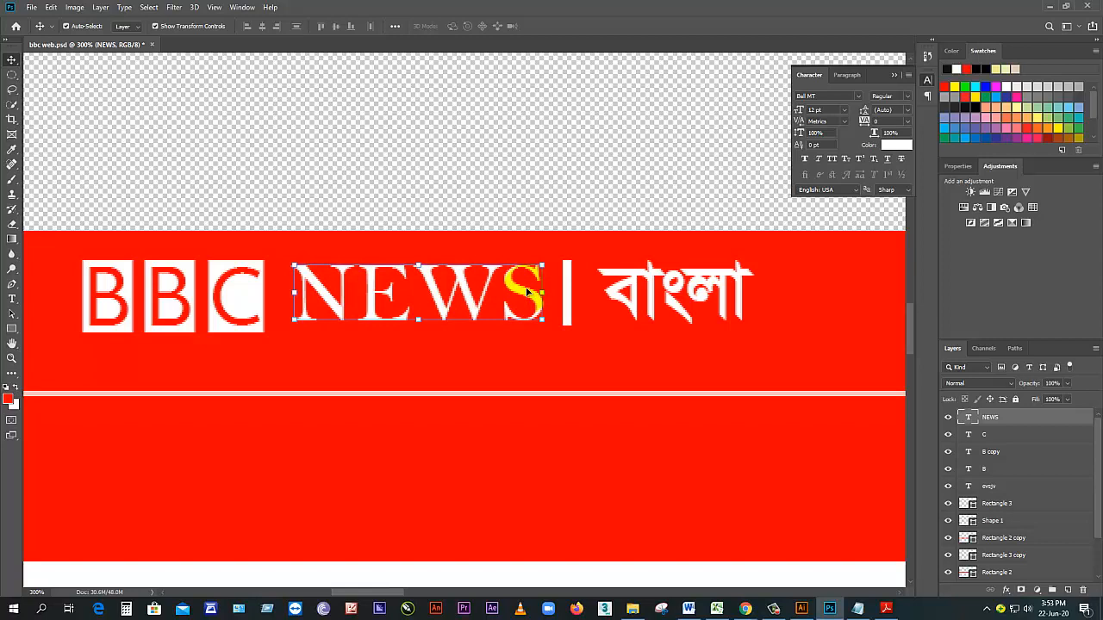
left_click(566, 292)
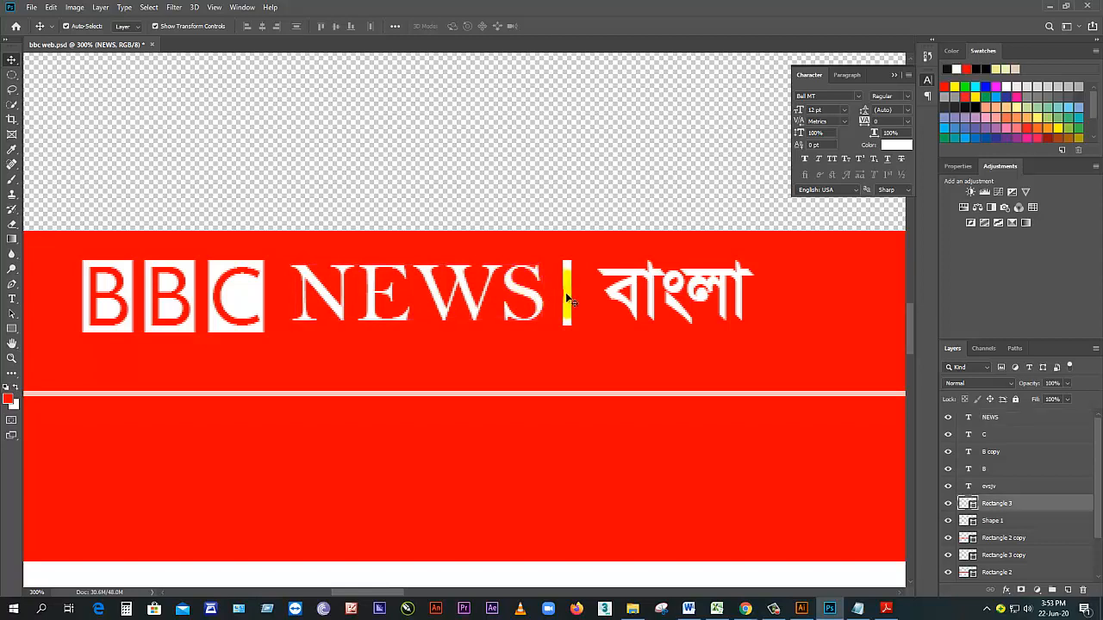
left_click(619, 296)
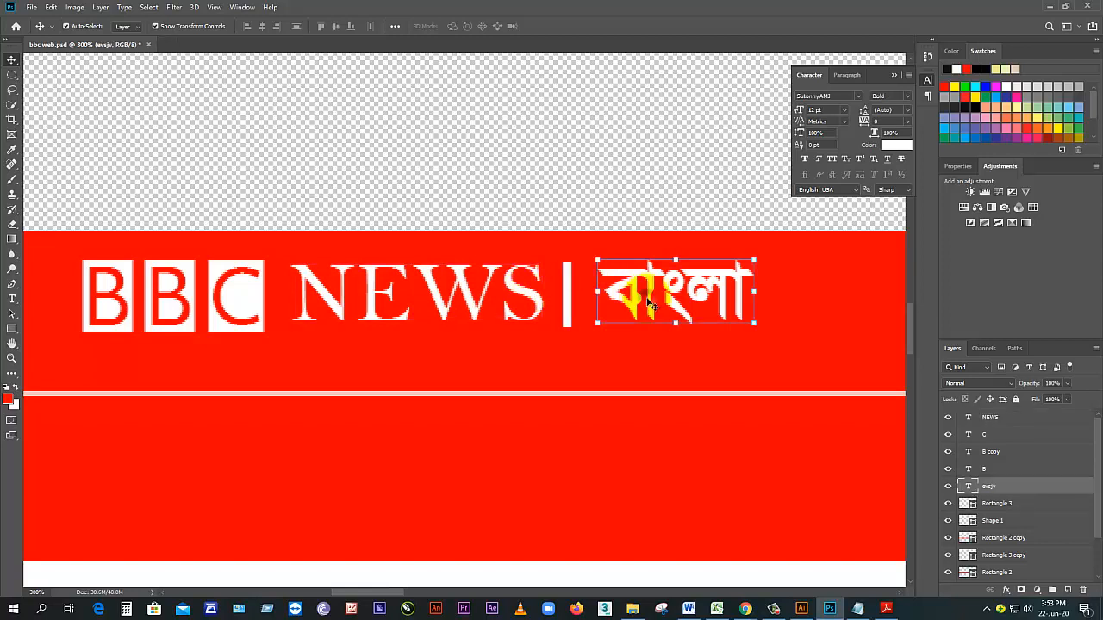
Step: Compare the recreated BBC NEWS বাংলা header with the reference website screenshot above it
left_click(619, 360)
left_click(471, 323, "ctrl+alt")
left_click(471, 323, "ctrl+alt")
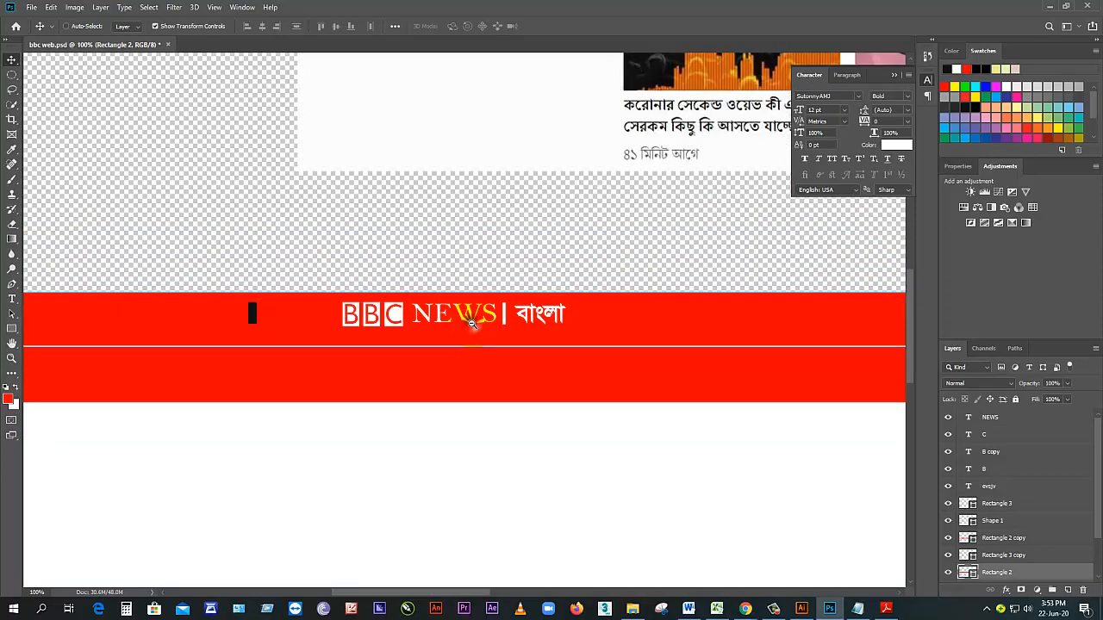
left_click(471, 323, "ctrl+alt")
left_click(492, 300, "ctrl+alt")
left_click_drag(438, 431, 457, 374)
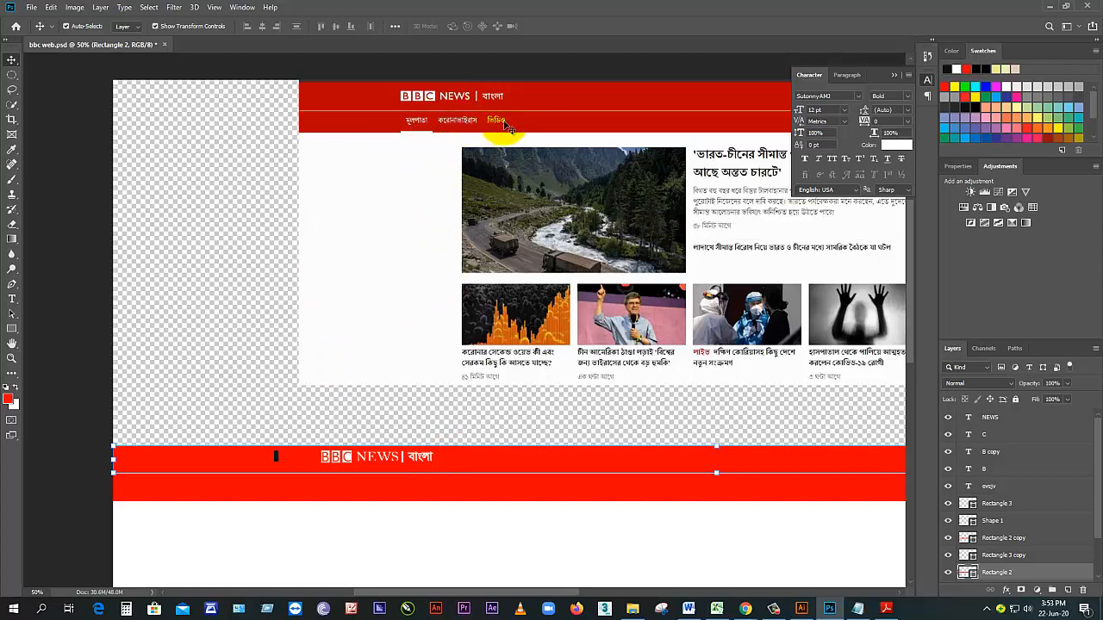
key("ctrl")
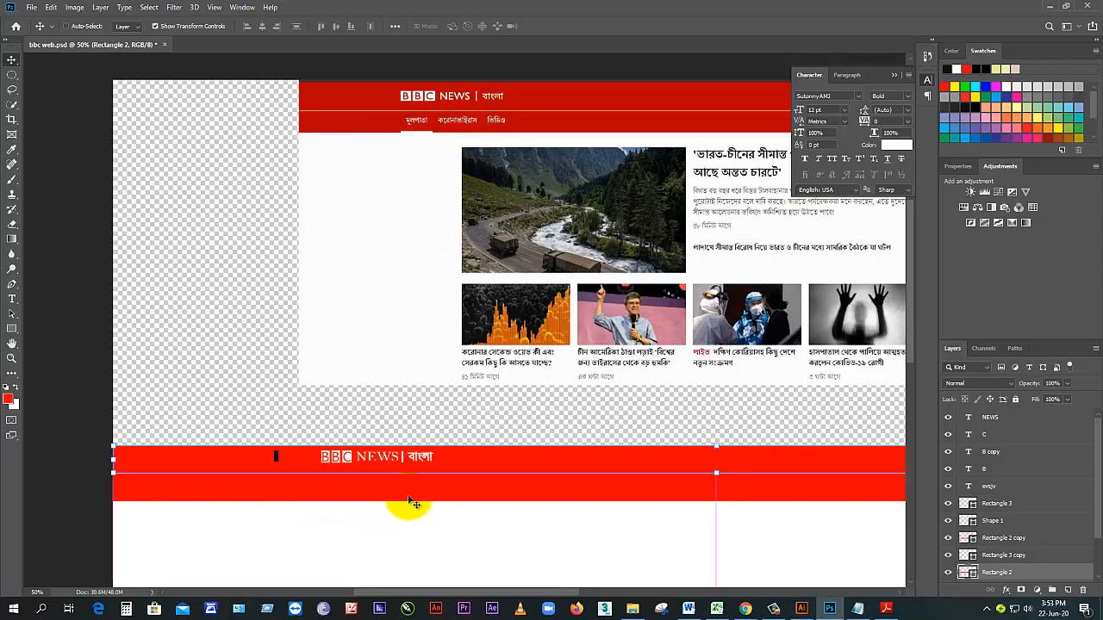
left_click(409, 500, "ctrl")
left_click_drag(372, 431, 500, 357)
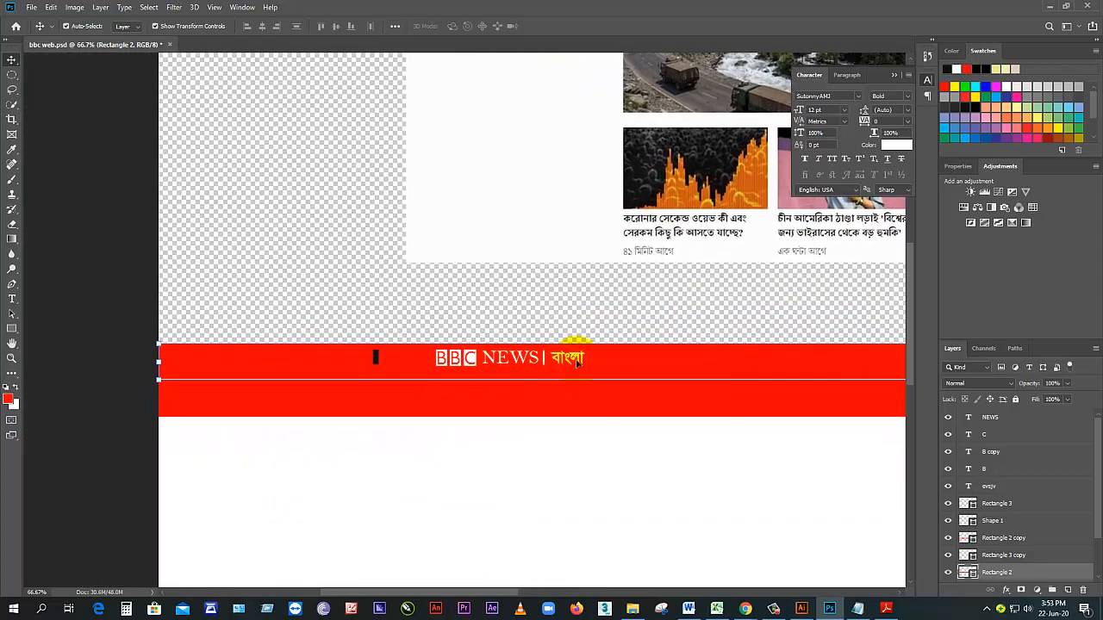
left_click(441, 418, "alt")
left_click_drag(495, 268, 482, 311)
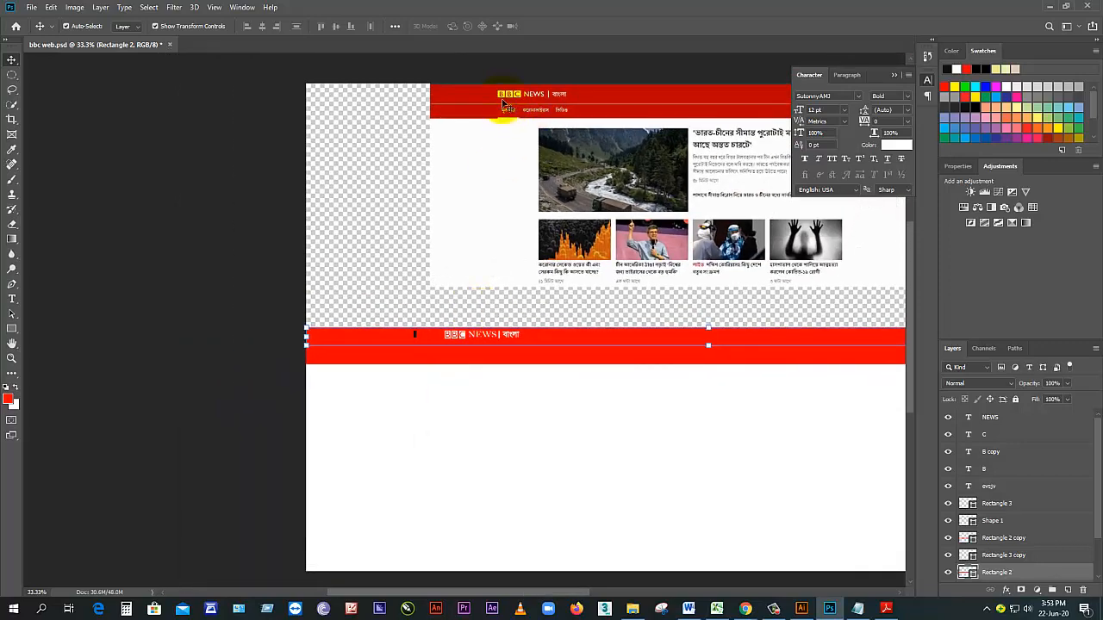
Step: Duplicate the বাংলা text from the logo row into the lower red bar, beneath the BBC boxes
left_click(491, 347, "ctrl")
left_click(492, 347, "ctrl")
left_click(489, 346, "ctrl")
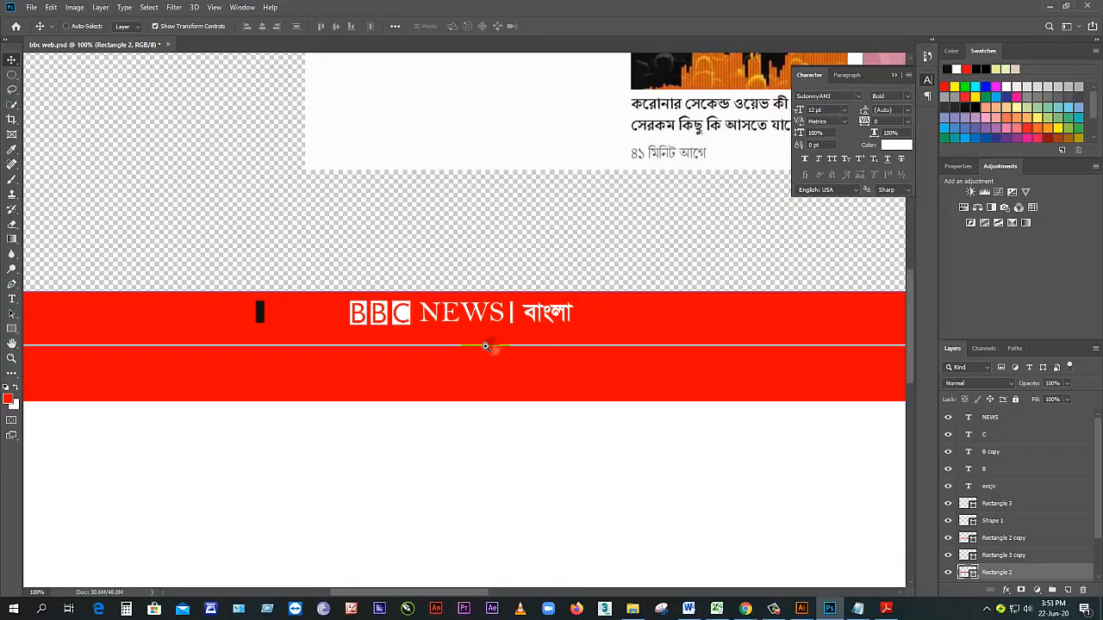
left_click(540, 314)
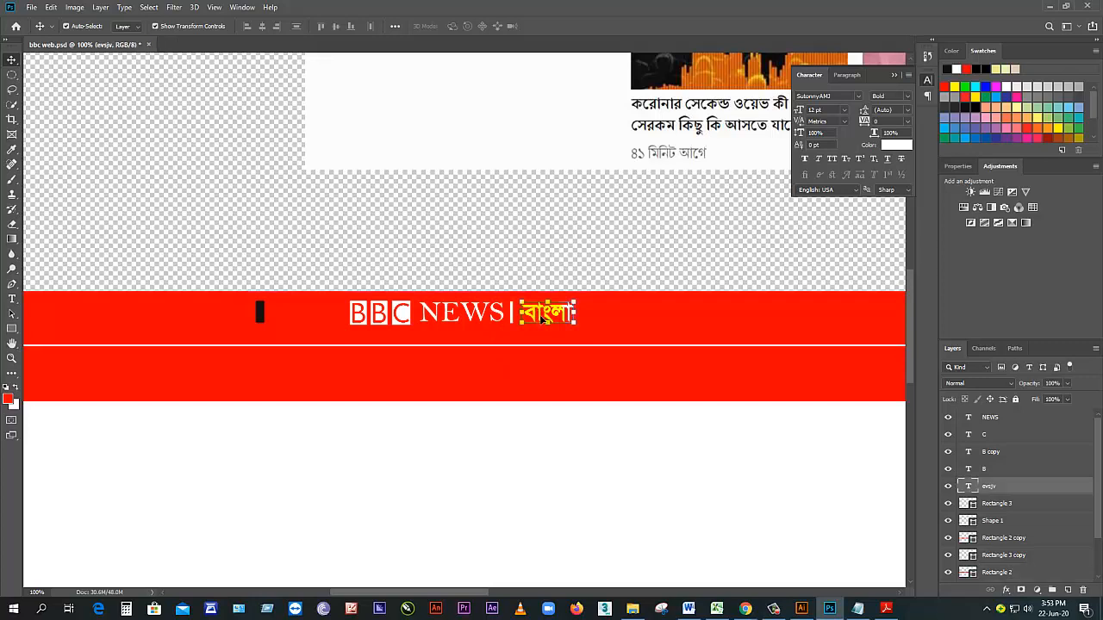
left_click_drag(553, 320, 405, 371)
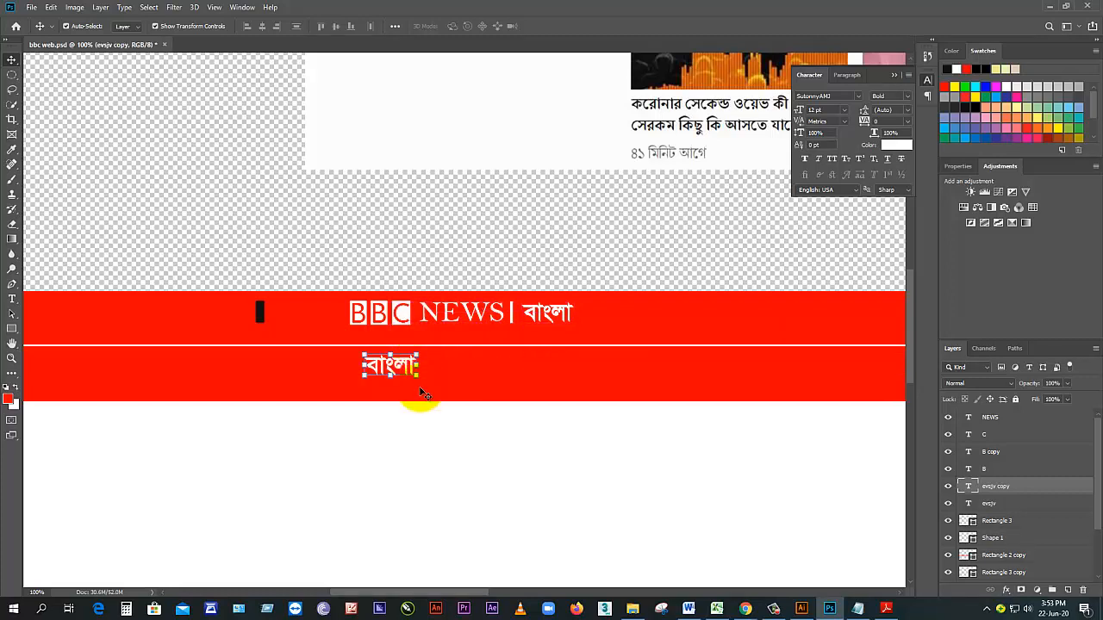
Step: Replace the duplicated বাংলা text in the lower red bar with the menu item মূলপাতা
scroll(422, 392, "up", 10)
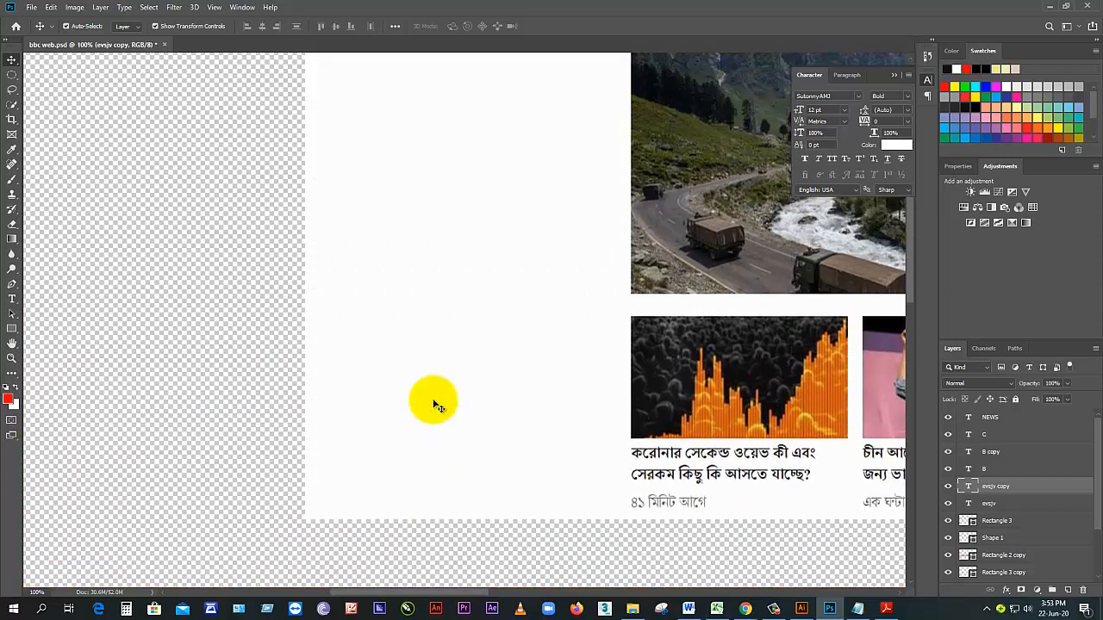
scroll(435, 405, "up", 3)
scroll(435, 405, "down", 8)
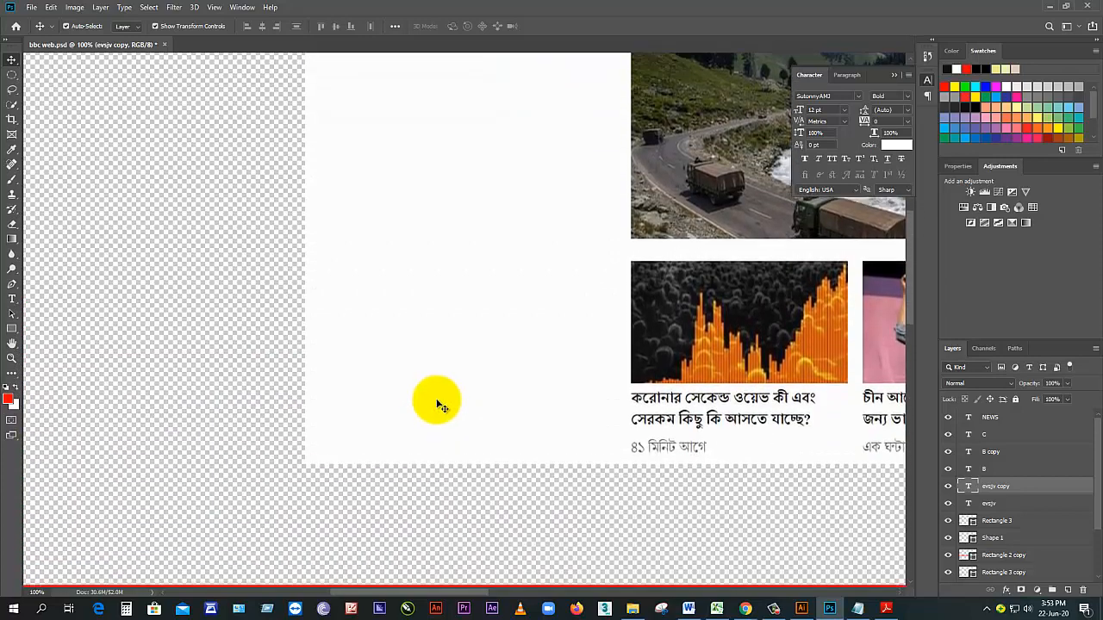
scroll(438, 405, "down", 1)
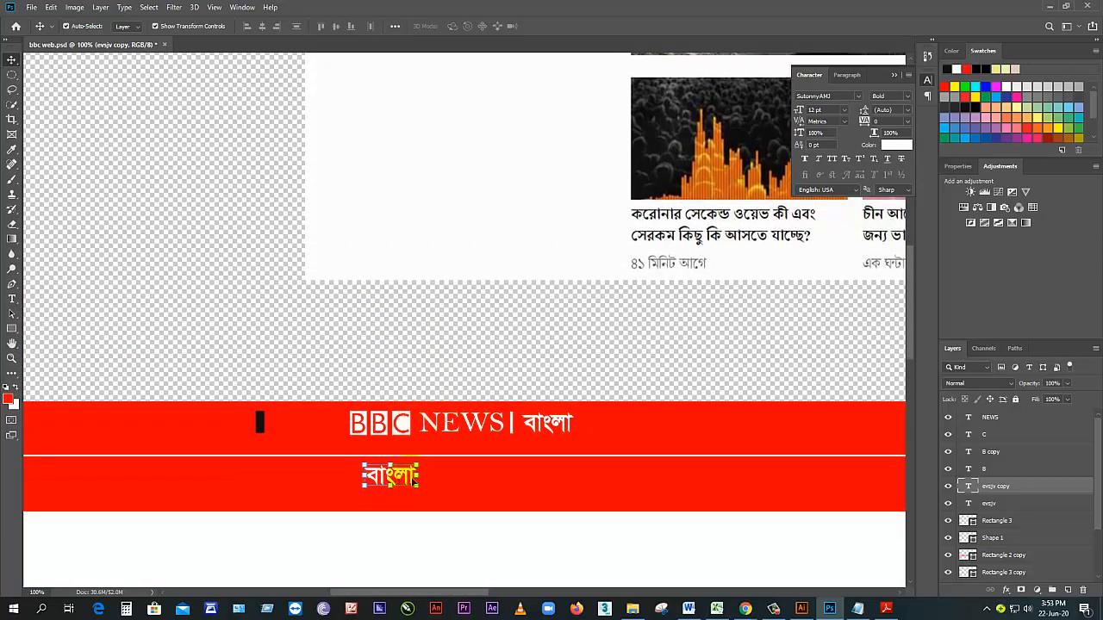
double_click(968, 486)
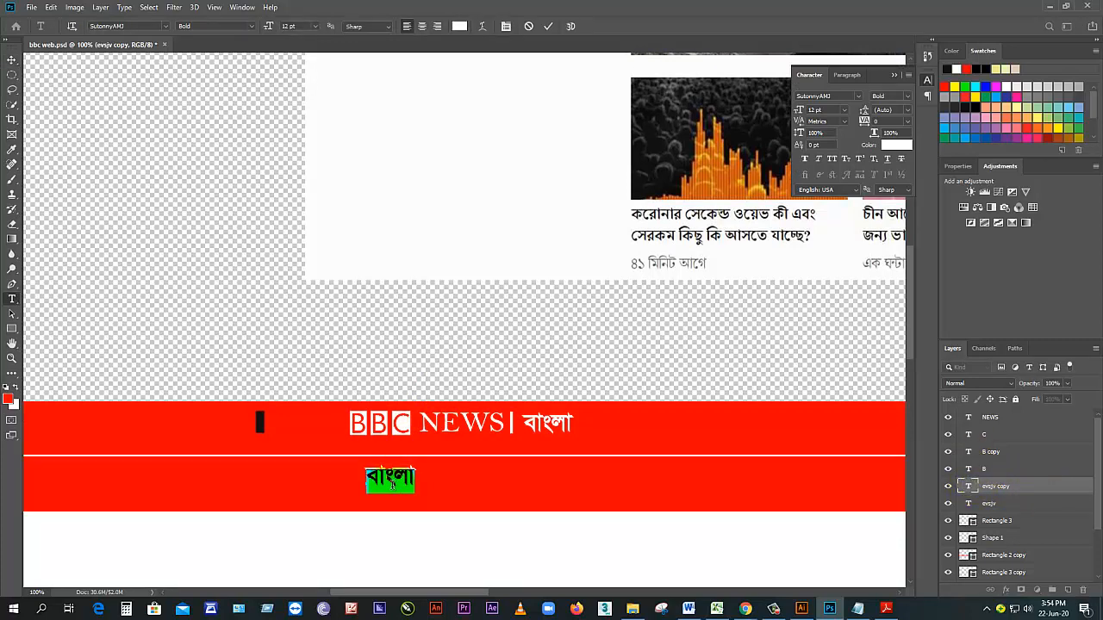
type("g")
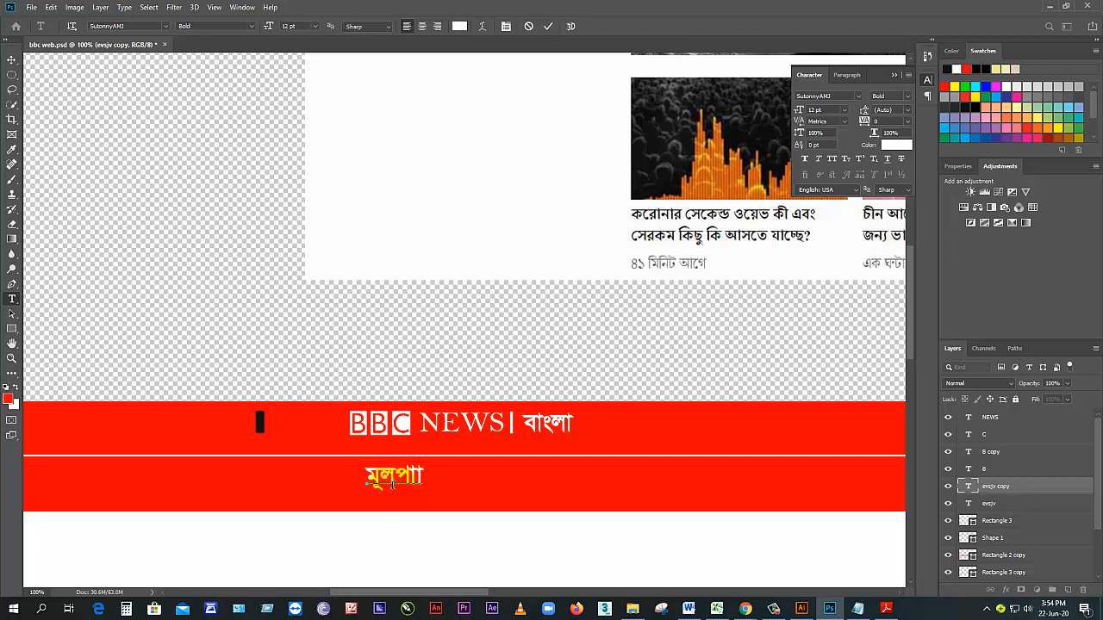
type("~jcvZv")
left_click(12, 59)
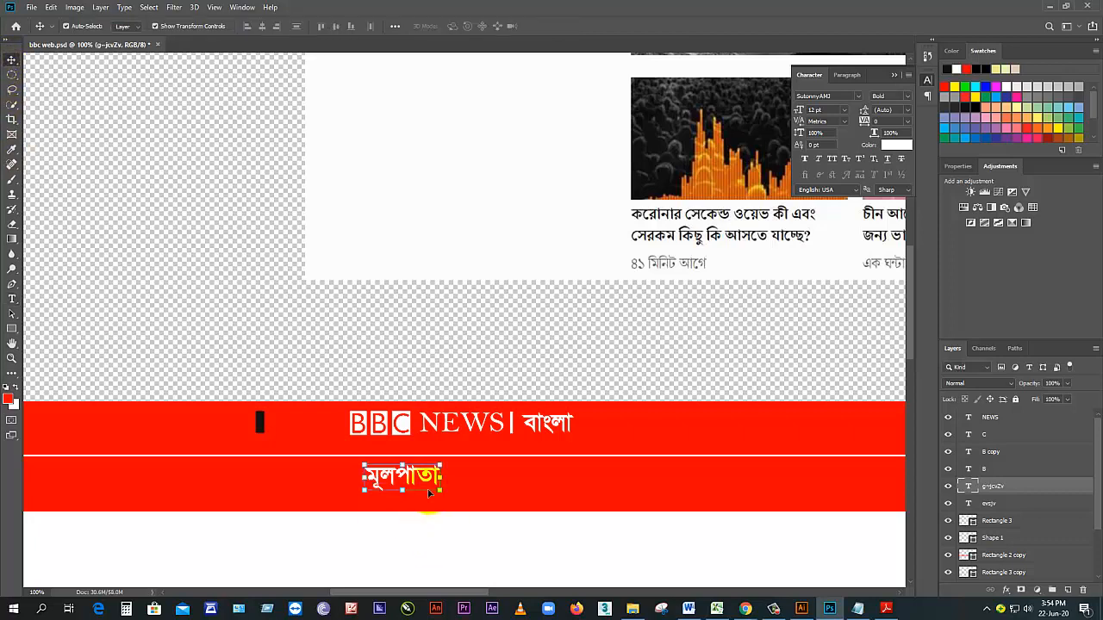
Step: Duplicate the মূলপাতা menu text to its right and change the copy to করোনাভাইরাস
left_click_drag(428, 480, 558, 480)
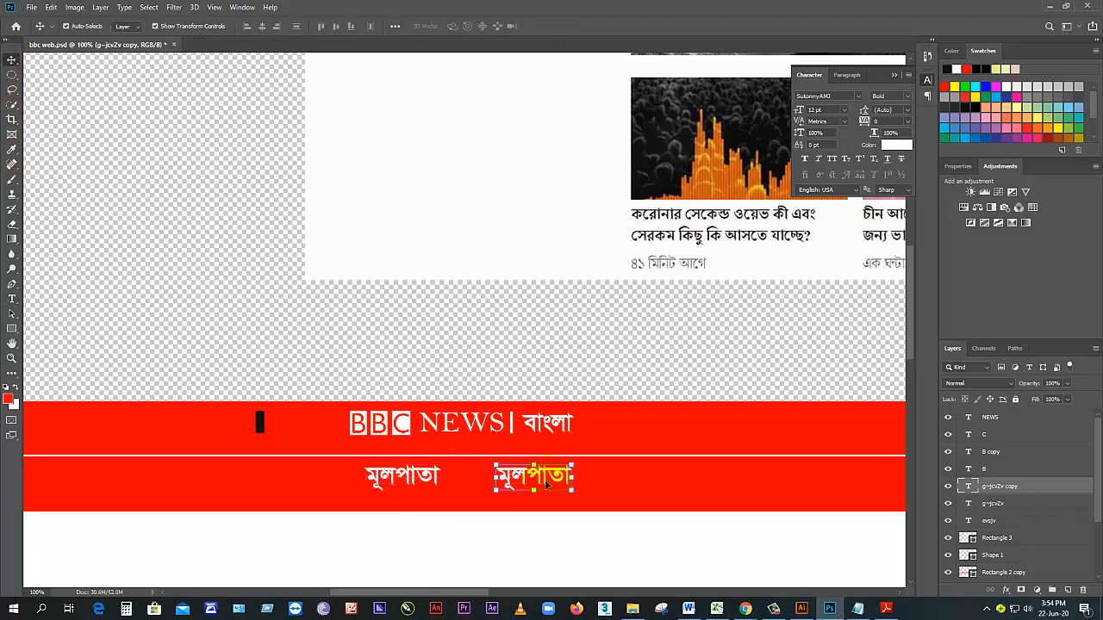
double_click(968, 486)
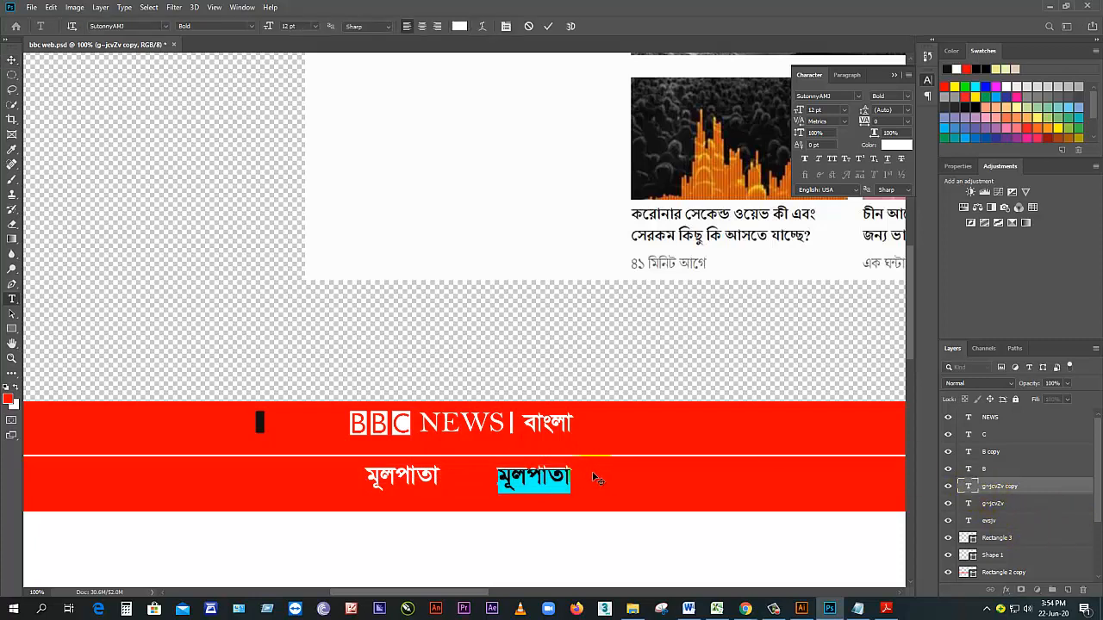
type("করো")
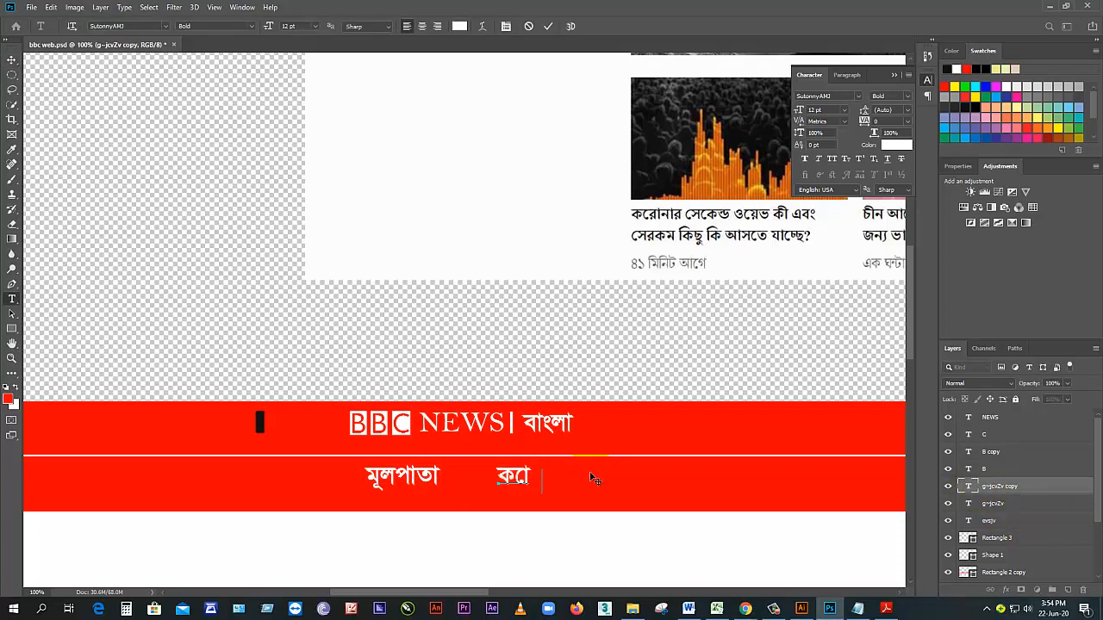
key("BackSpace")
key("BackSpace")
key("BackSpace")
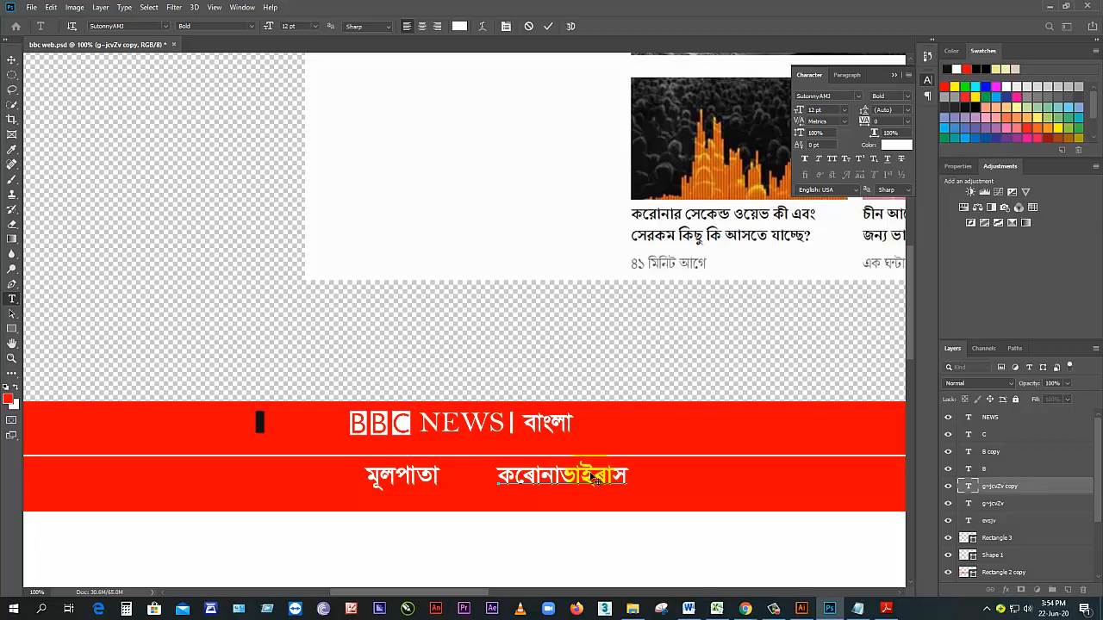
left_click(12, 59)
Step: Check the reference menu, duplicate the করোনাভাইরাস text to its right and change the copy to ভিডিও
scroll(521, 422, "up", 1)
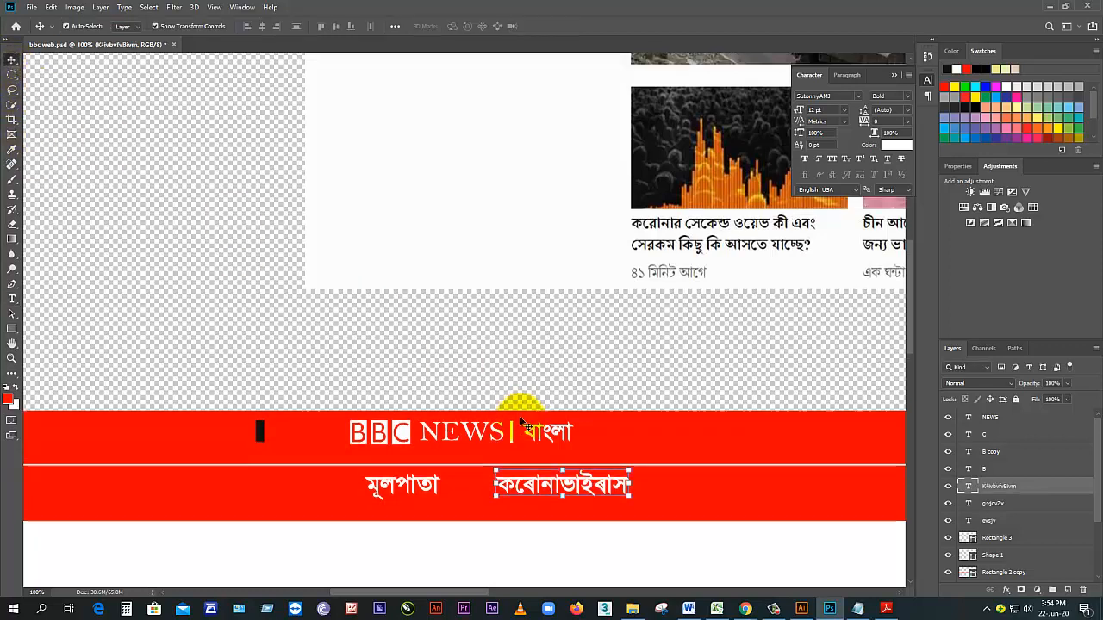
scroll(521, 422, "up", 8)
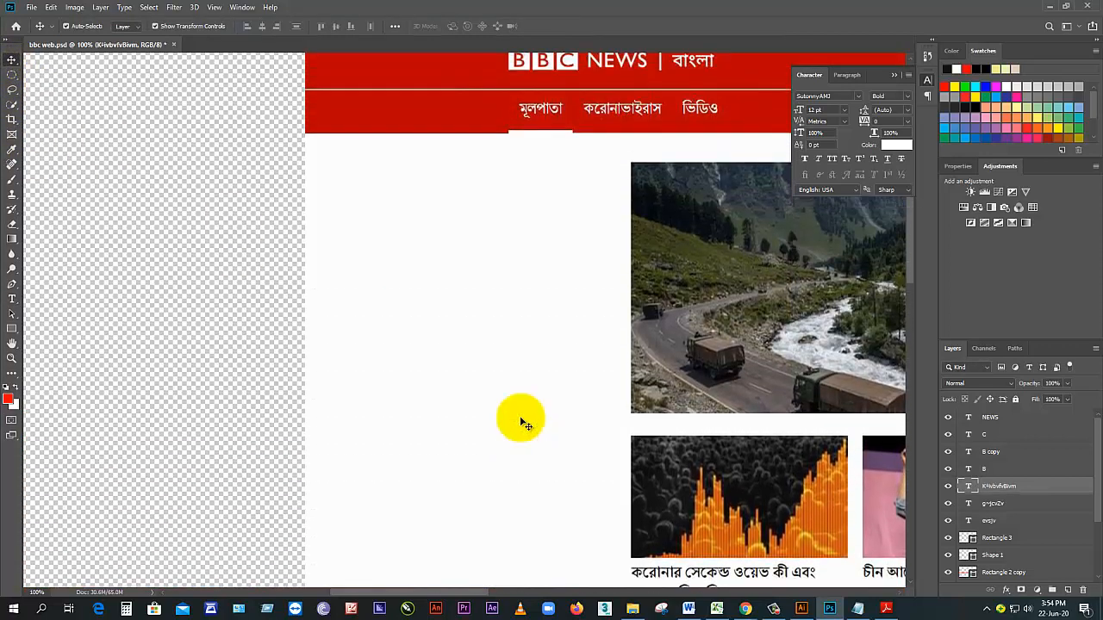
scroll(521, 422, "down", 8)
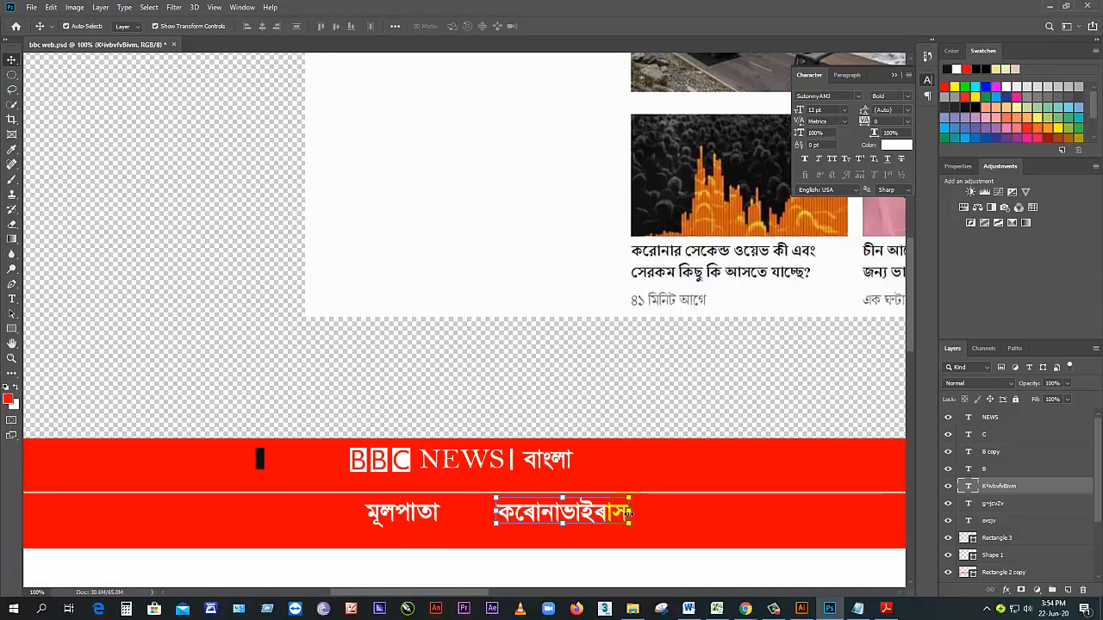
left_click_drag(610, 519, 749, 510)
double_click(746, 506)
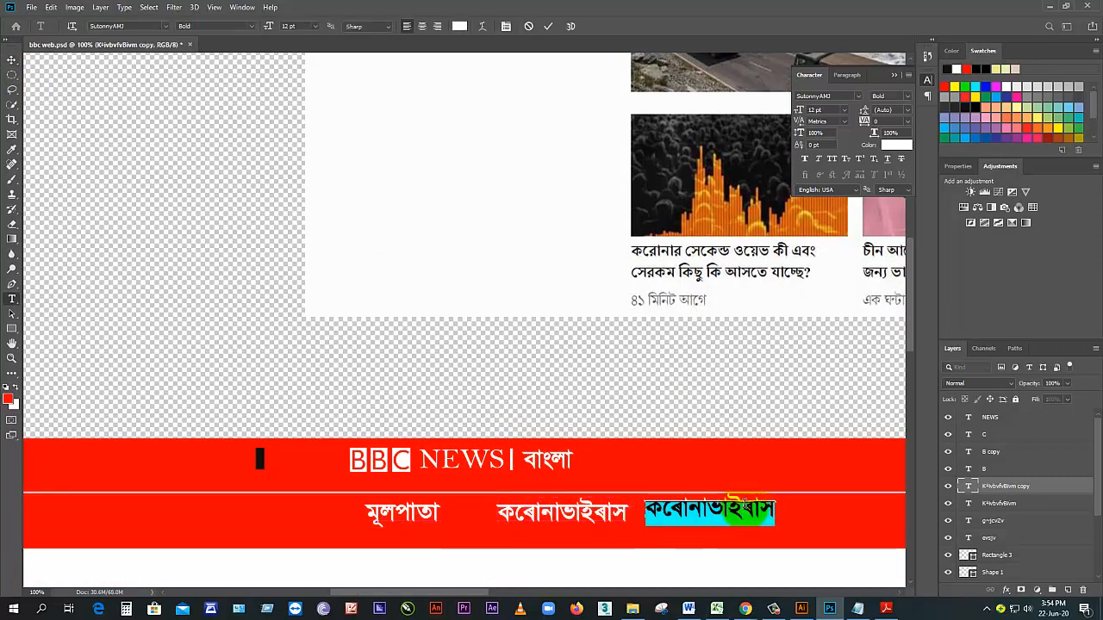
type("ি")
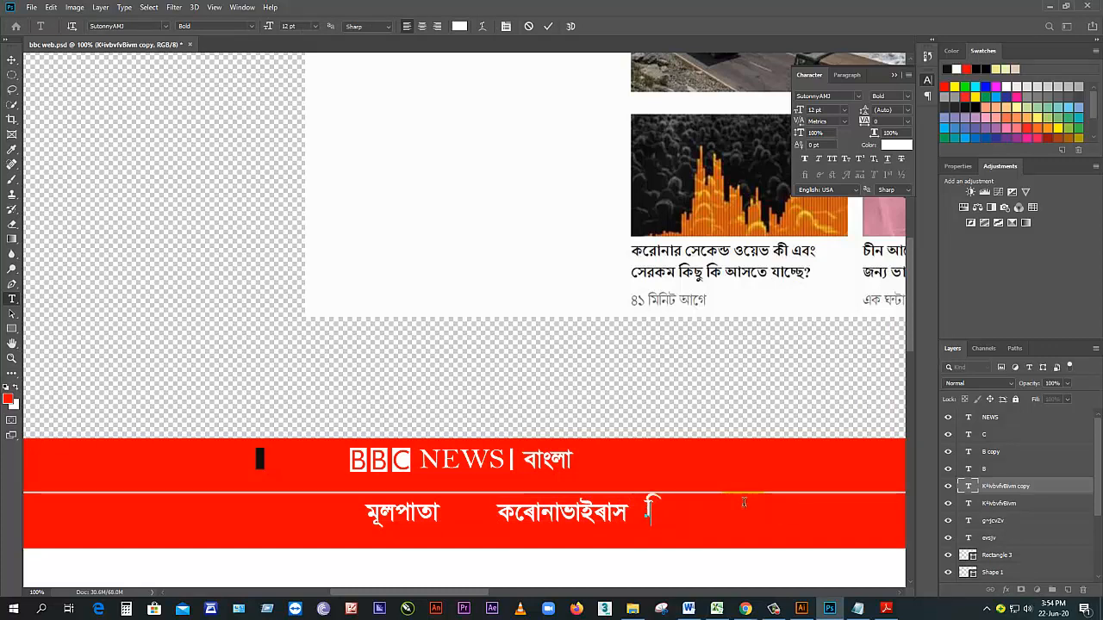
key("BackSpace")
type("ভিডি")
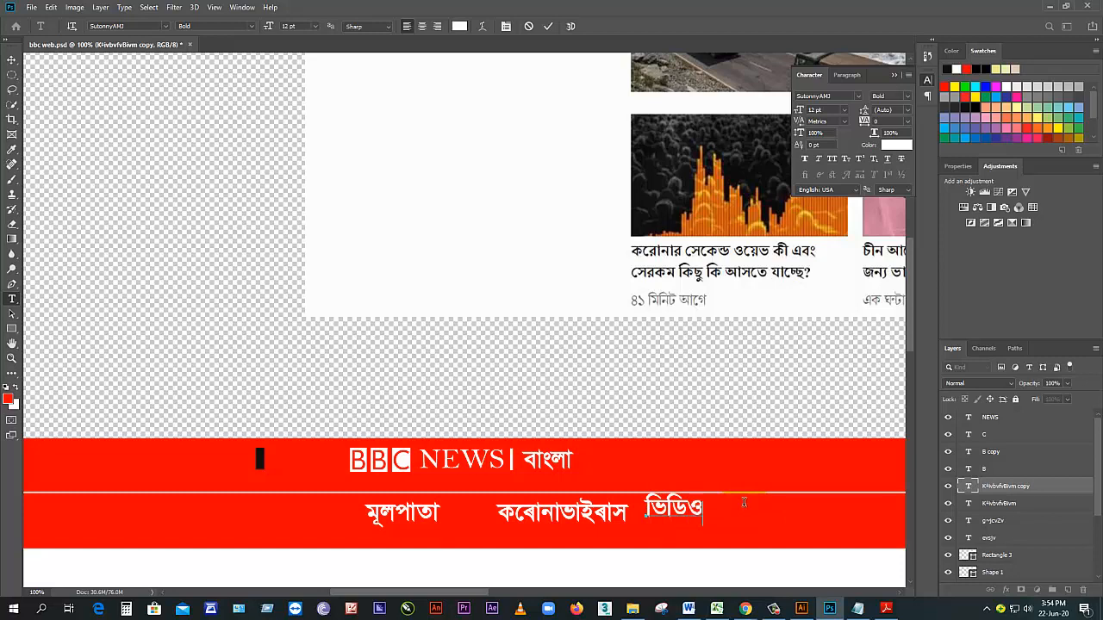
type("ও")
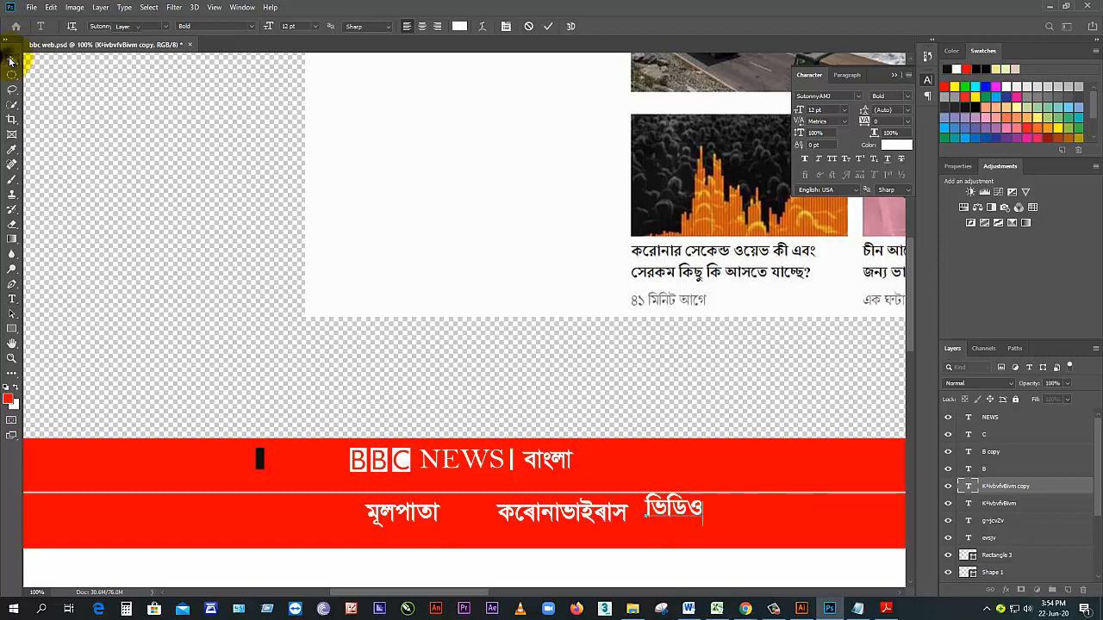
left_click(12, 59)
Step: Align the মূলপাতা, করোনাভাইরাস and ভিডিও texts by their top edges and nudge them slightly down in the lower bar
left_click(405, 509)
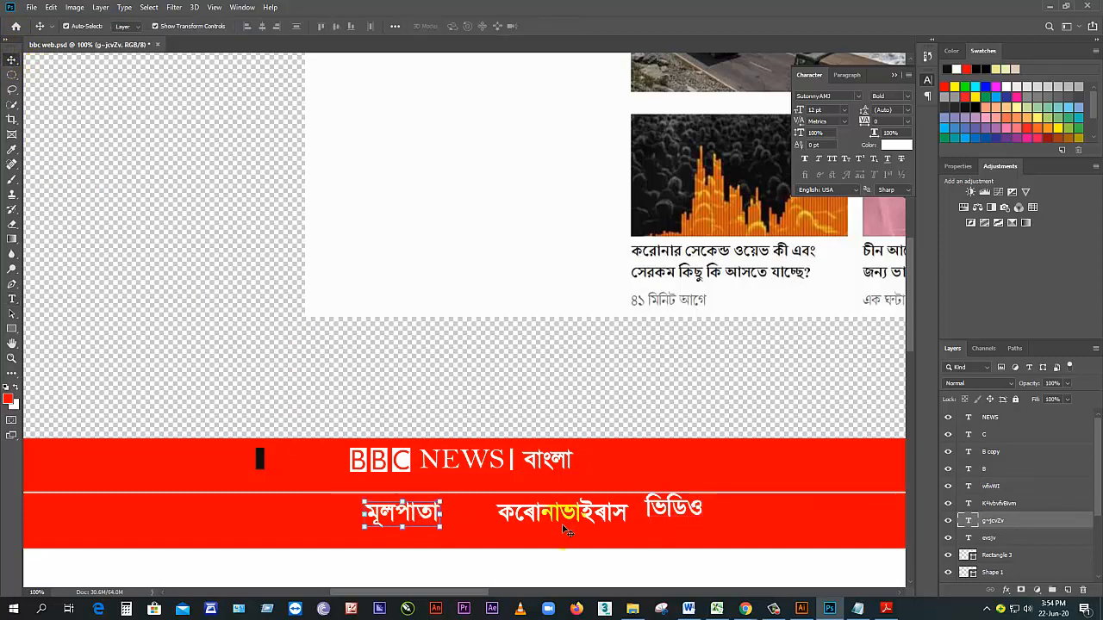
left_click(561, 521, "shift")
left_click(673, 517, "shift")
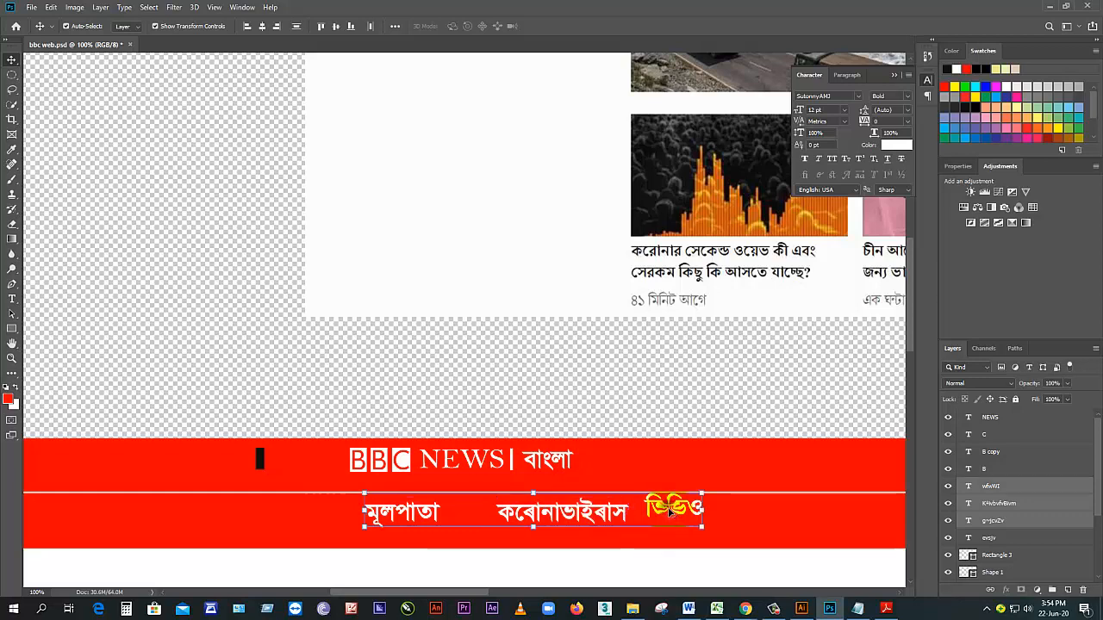
left_click(319, 27)
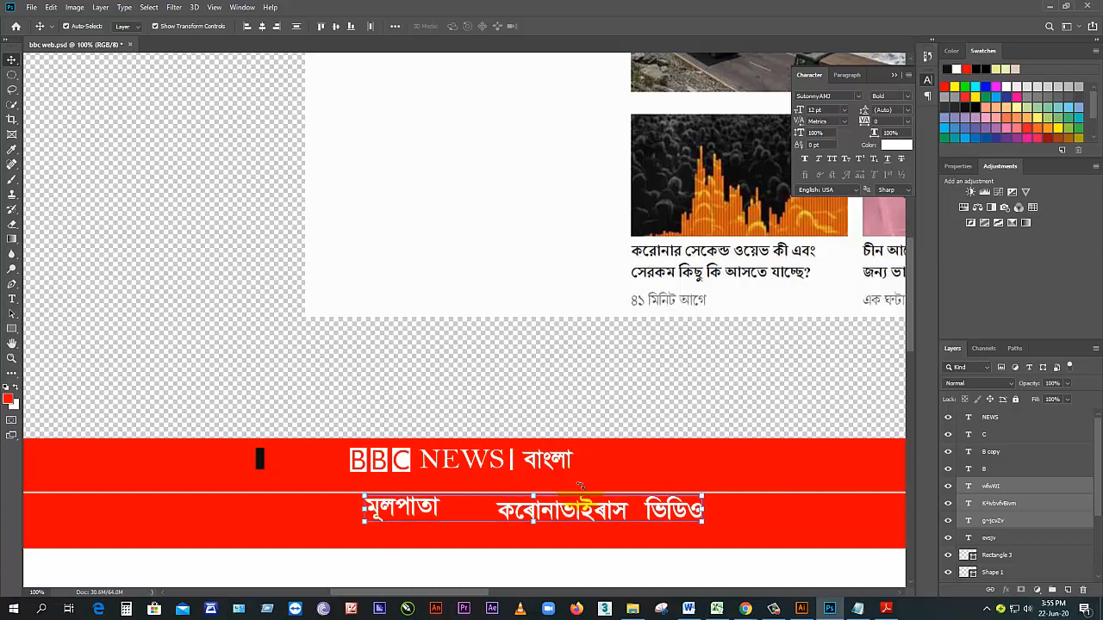
key("Down")
key("Down")
key("Down")
key("Down")
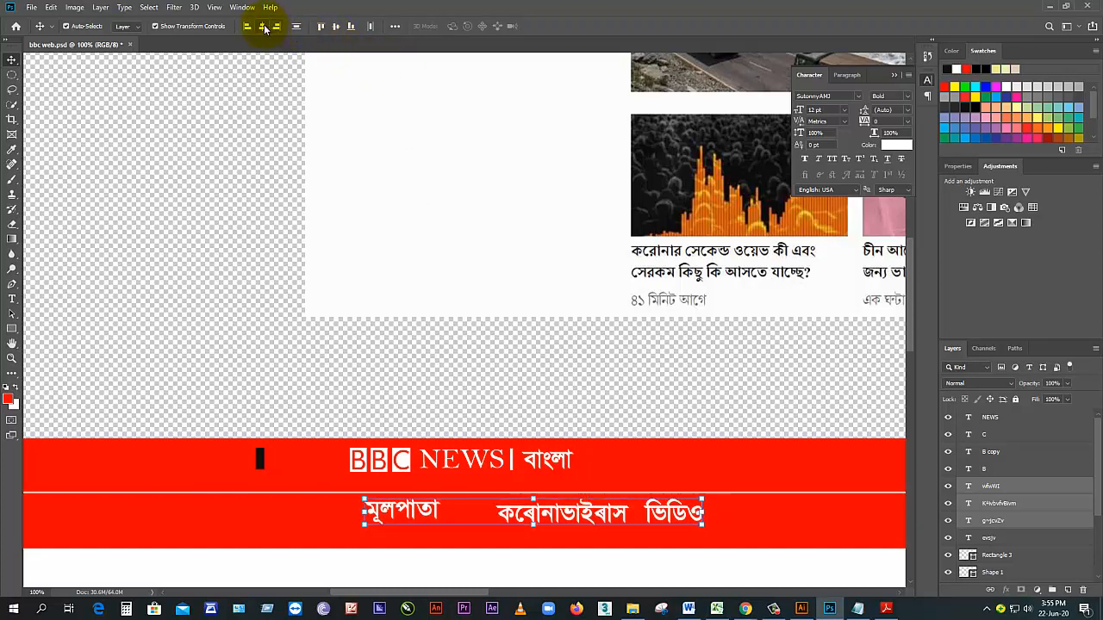
Step: Distribute the three selected menu texts horizontally, using their horizontal centers for the final spacing
left_click(351, 28)
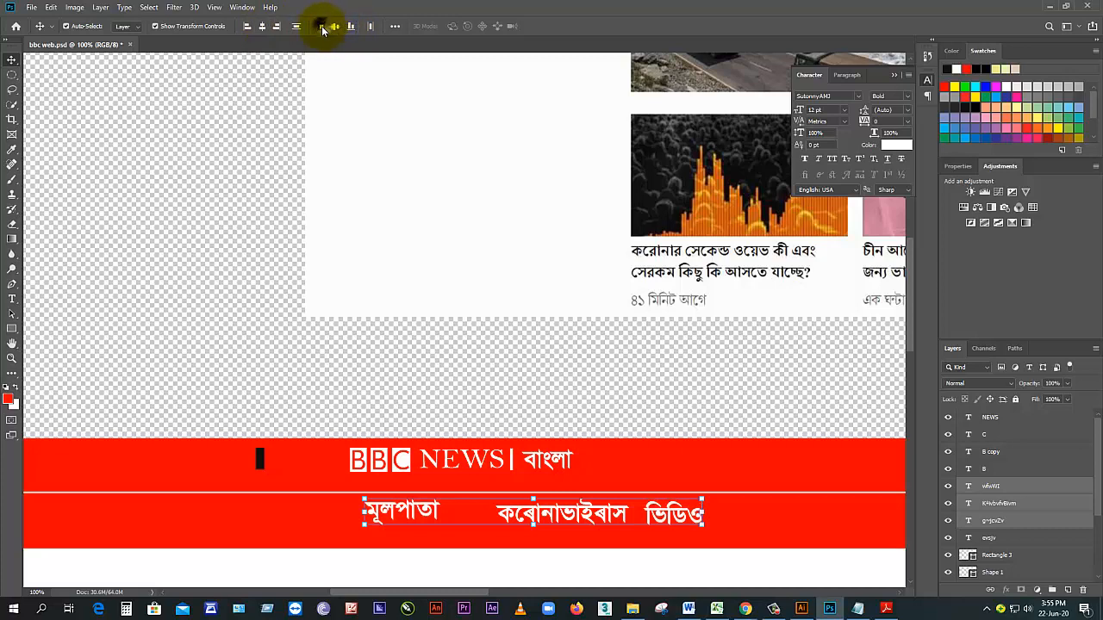
left_click(321, 26)
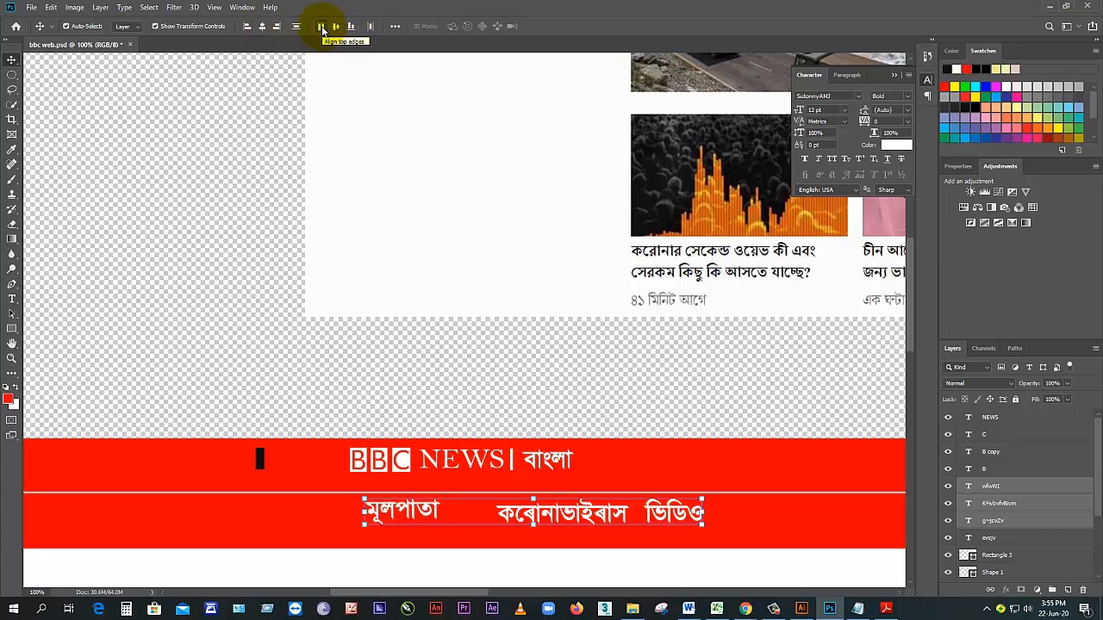
left_click(297, 26)
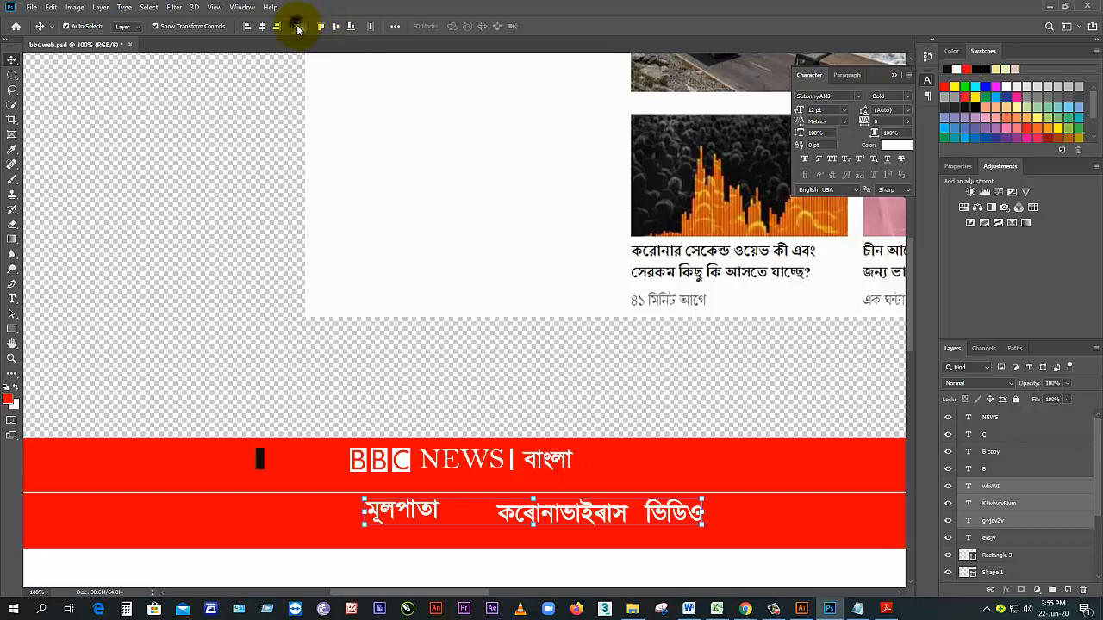
left_click(370, 27)
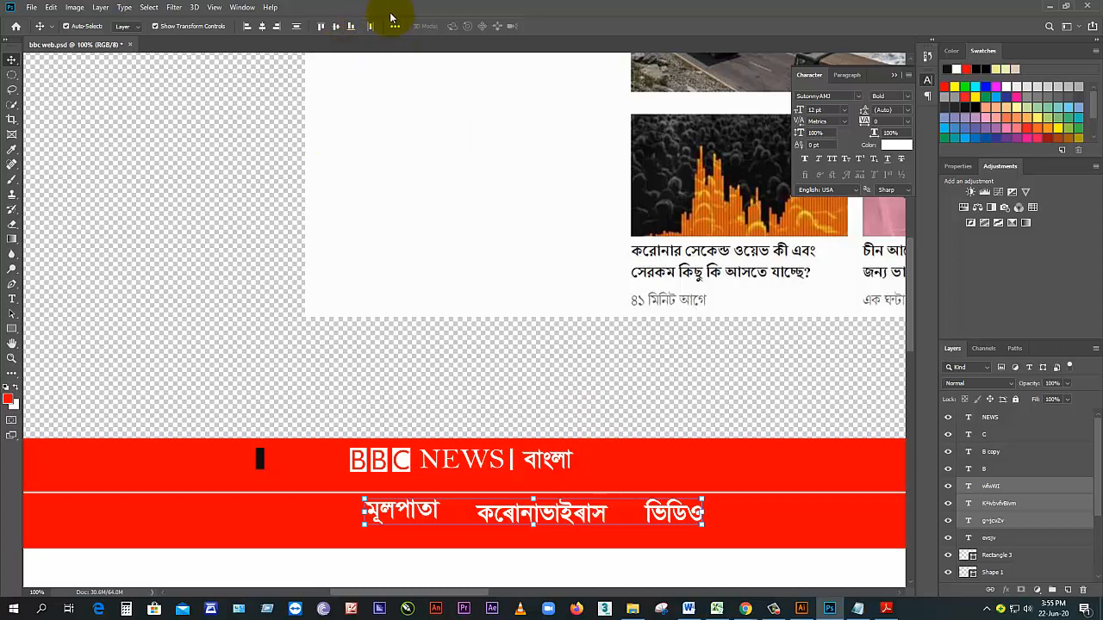
left_click(395, 27)
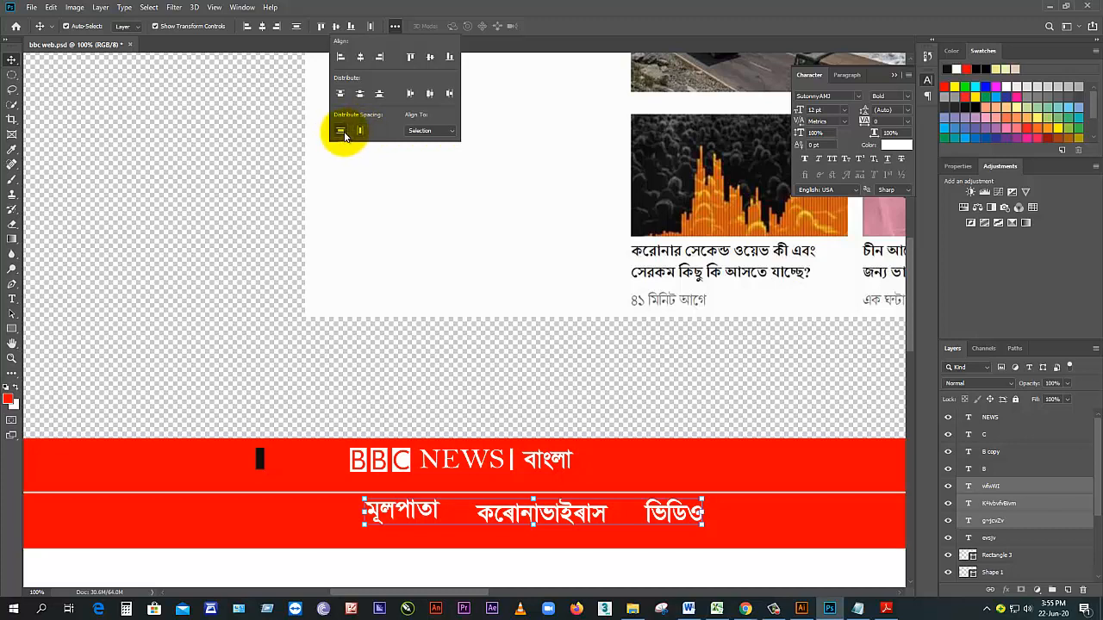
left_click(432, 94)
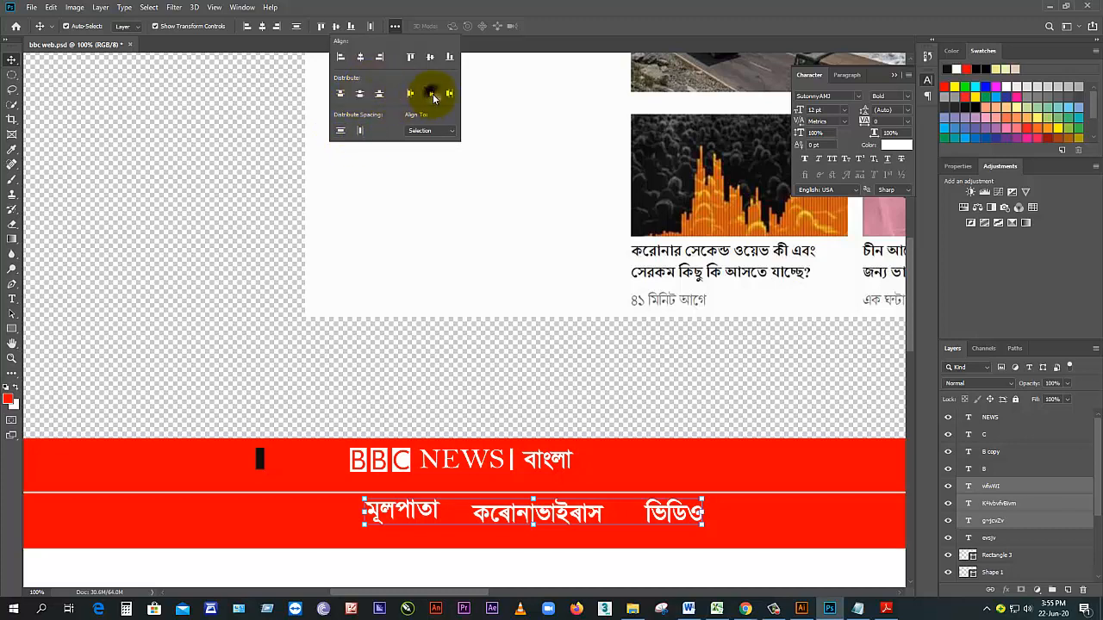
Step: Try aligning the menu texts by horizontal centers, undo it, and try the vertical-center, top-edge and bottom-edge options before deselecting them
left_click(361, 57)
key("ctrl+z")
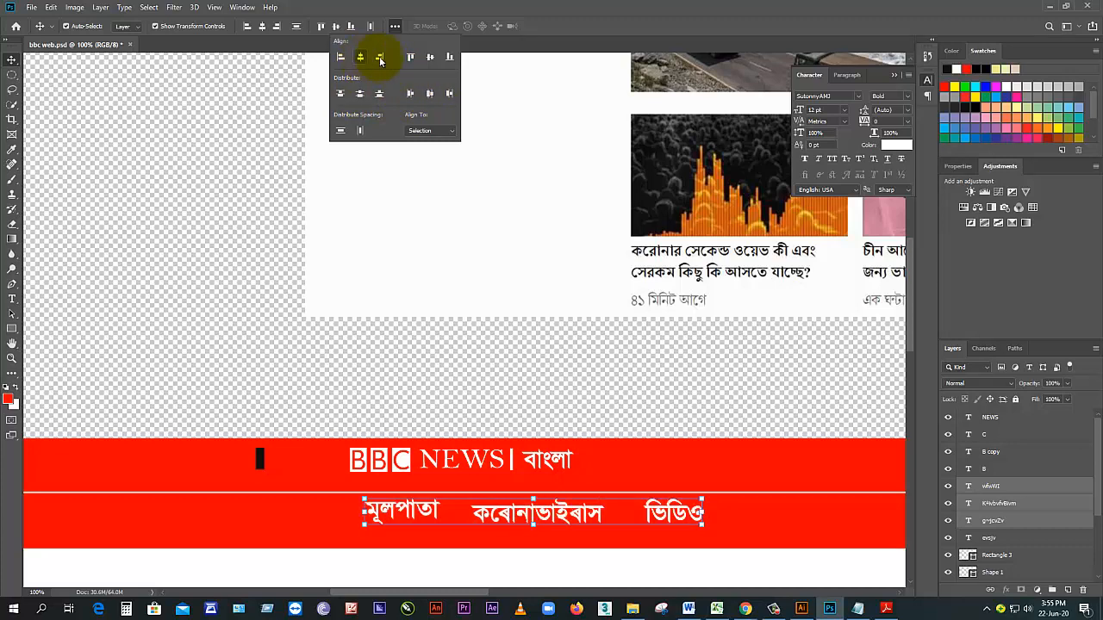
left_click(430, 57)
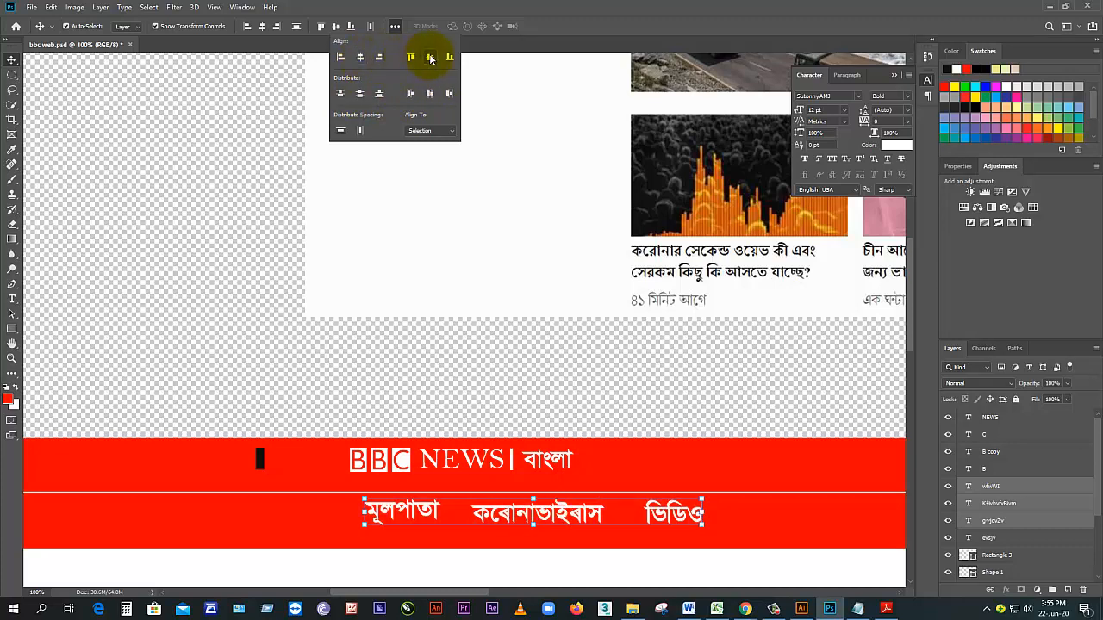
left_click(410, 56)
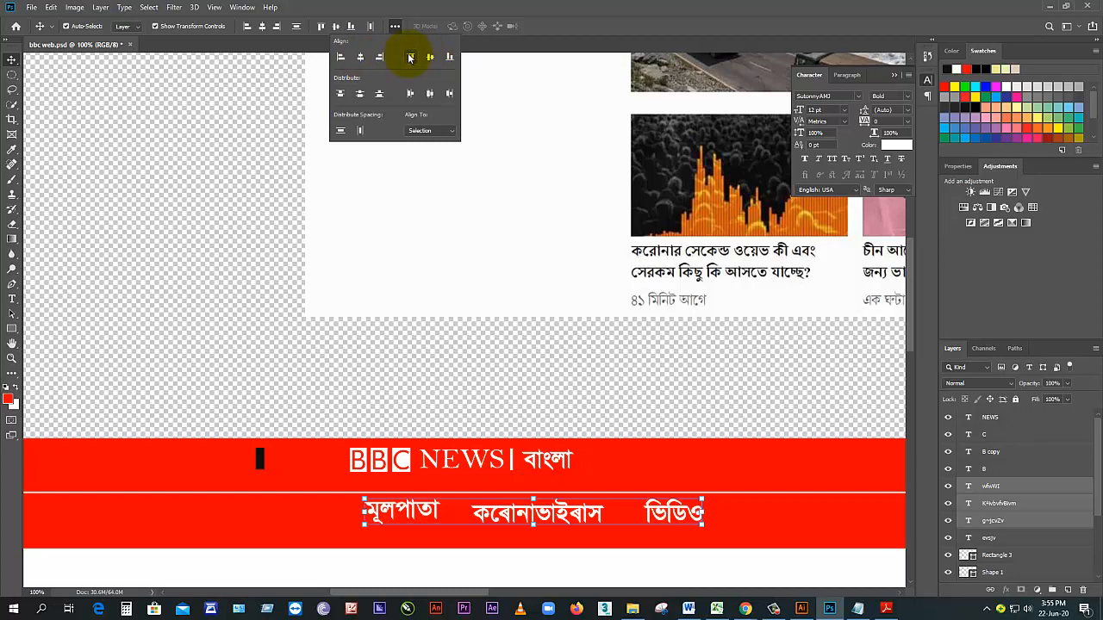
left_click(379, 93)
left_click(767, 516)
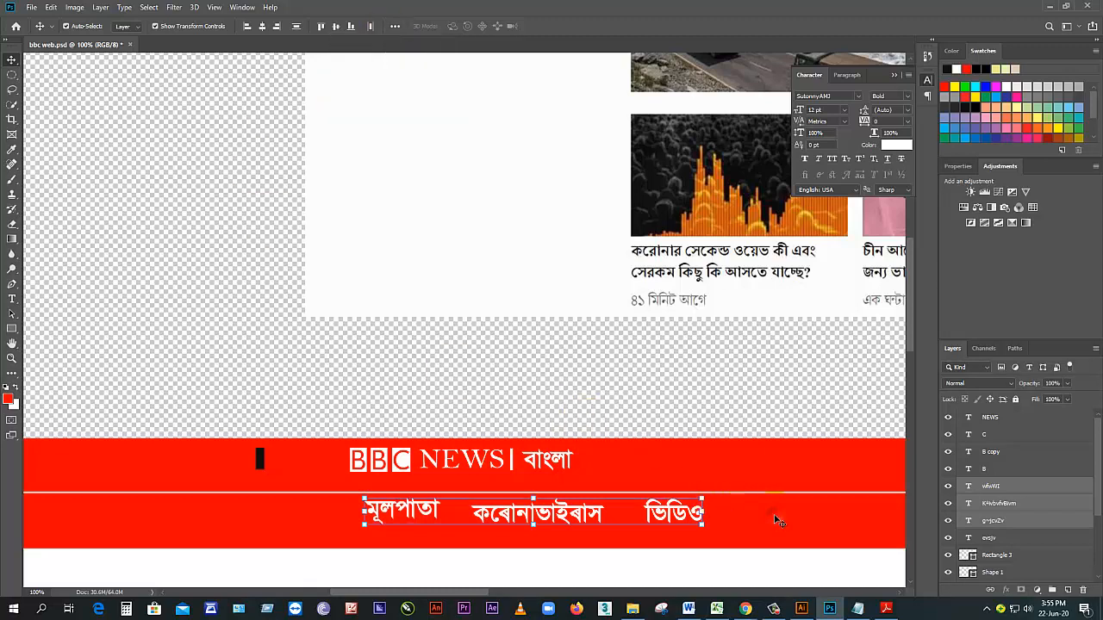
left_click(777, 517)
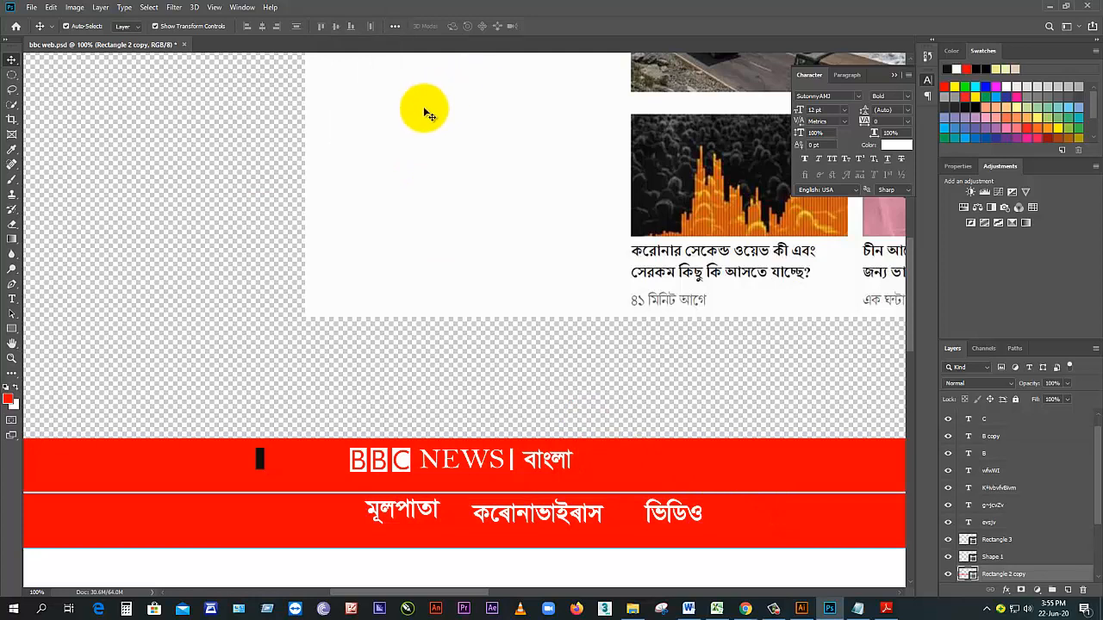
Step: Show the rulers and place a horizontal guide near the upper edge of the menu texts in the lower bar
key("ctrl+r")
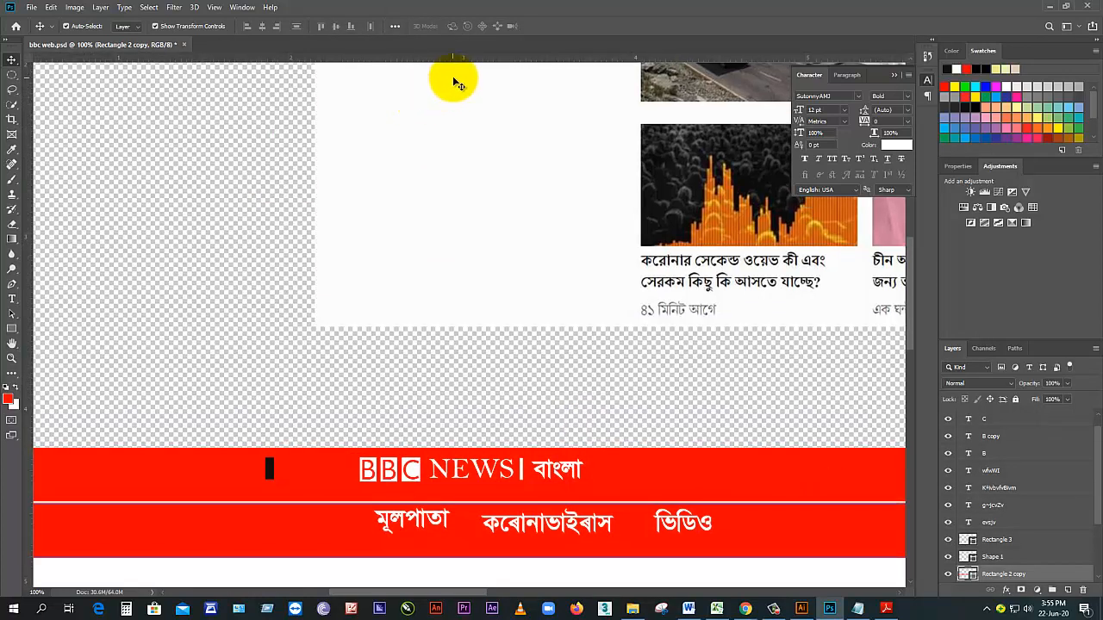
left_click_drag(489, 62, 553, 508)
scroll(607, 524, "up", 1)
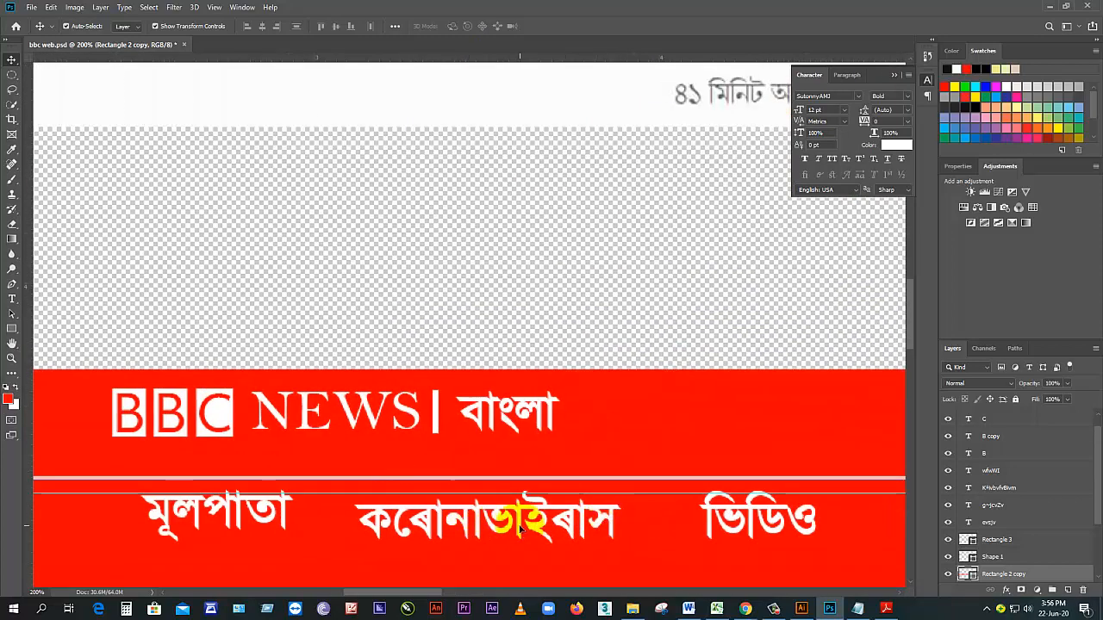
left_click(520, 529)
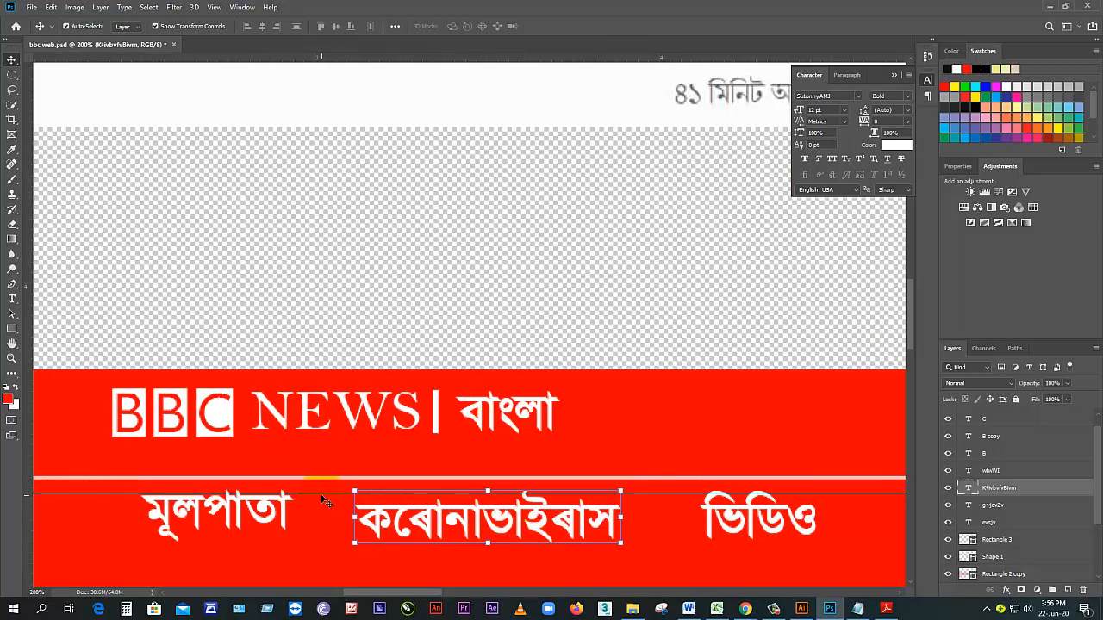
left_click_drag(321, 494, 319, 497)
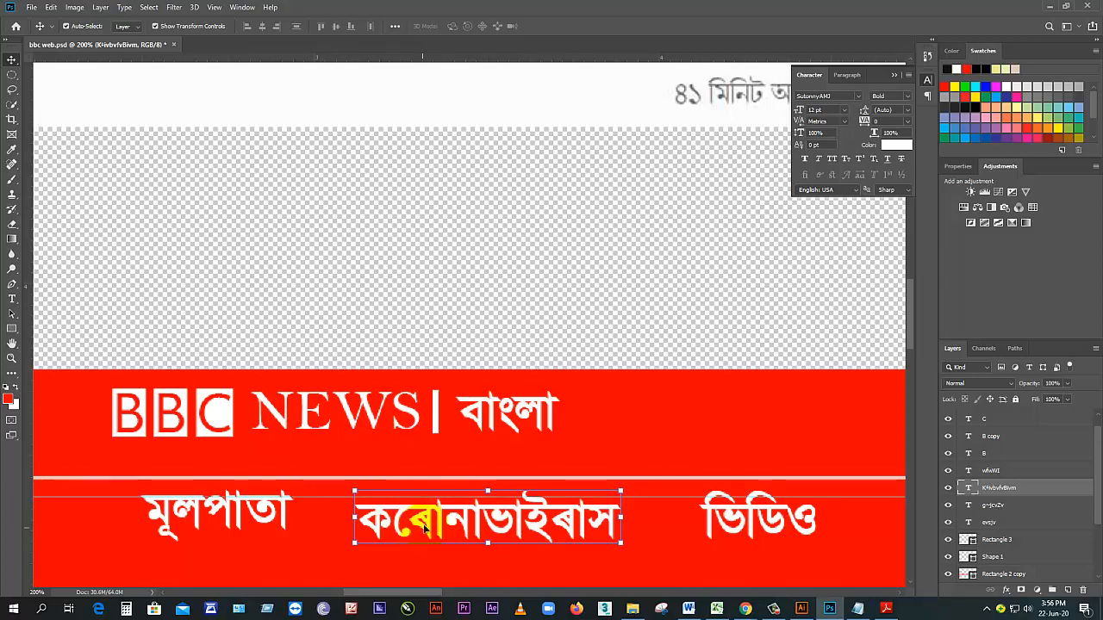
Step: Nudge the করোনাভাইরাস and ভিডিও texts up to line up with মূলপাতা along the guide
key("Up")
key("Up")
key("Up")
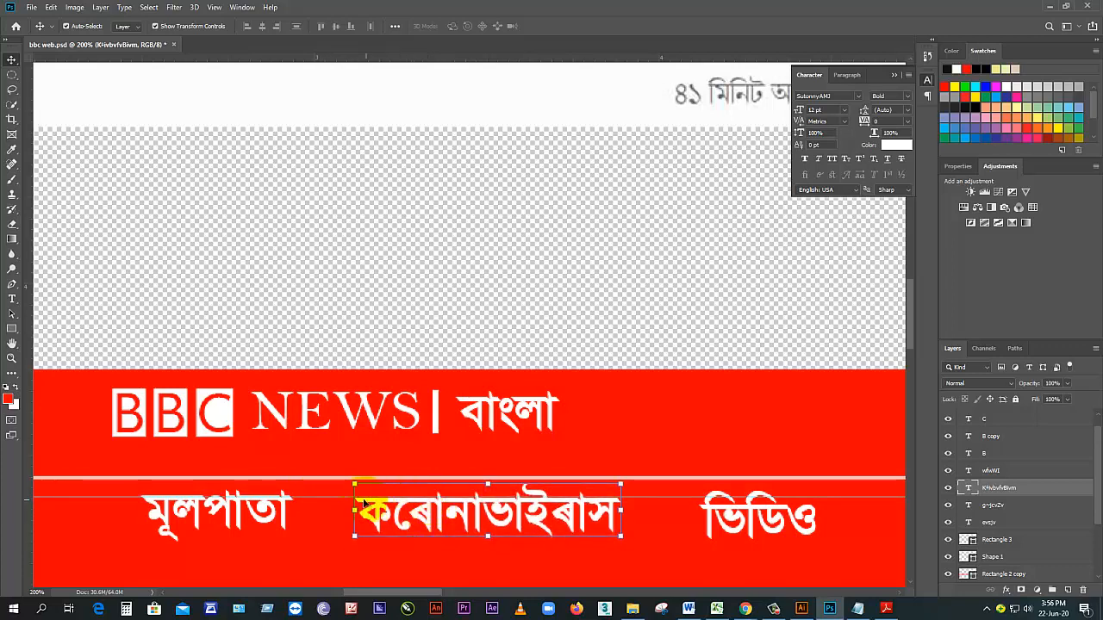
left_click(757, 522)
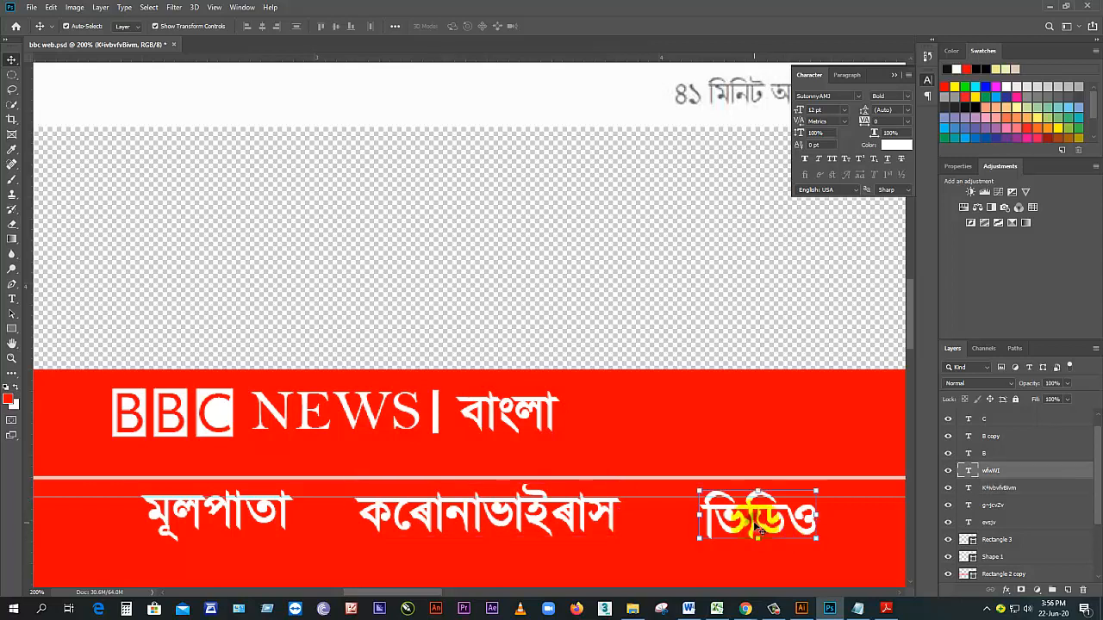
key("Up")
key("Up")
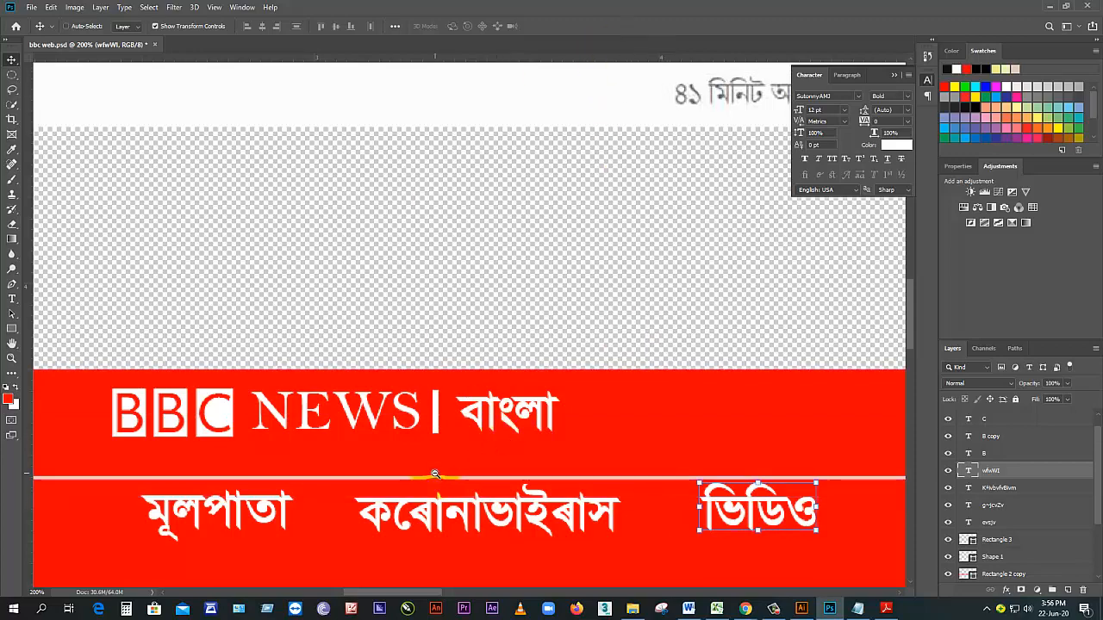
Step: Try widening the small black rectangle to 253.33% and placing it between মূলপাতা and করোনাভাইরাস, and undo the attempt
scroll(433, 474, "down", 2)
left_click_drag(443, 382, 319, 415)
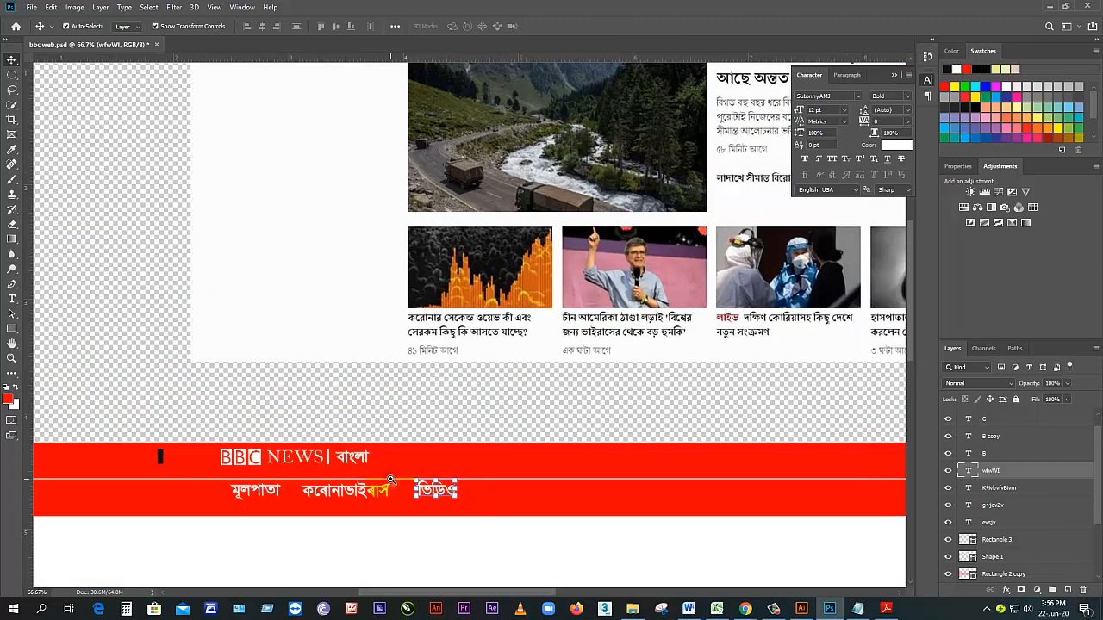
scroll(362, 474, "up", 1)
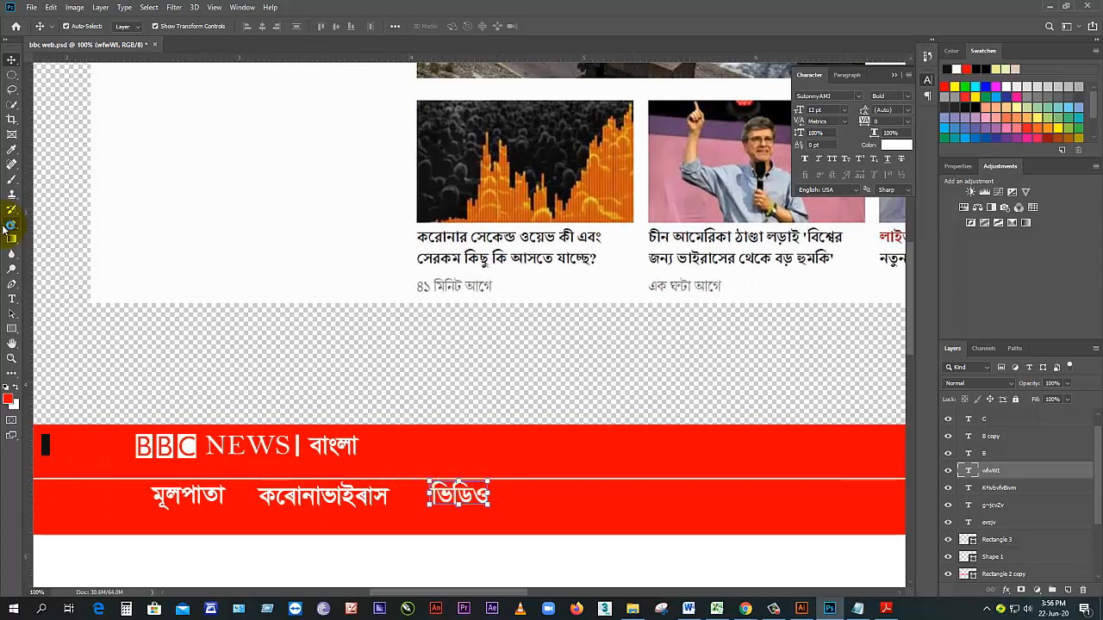
left_click(45, 445)
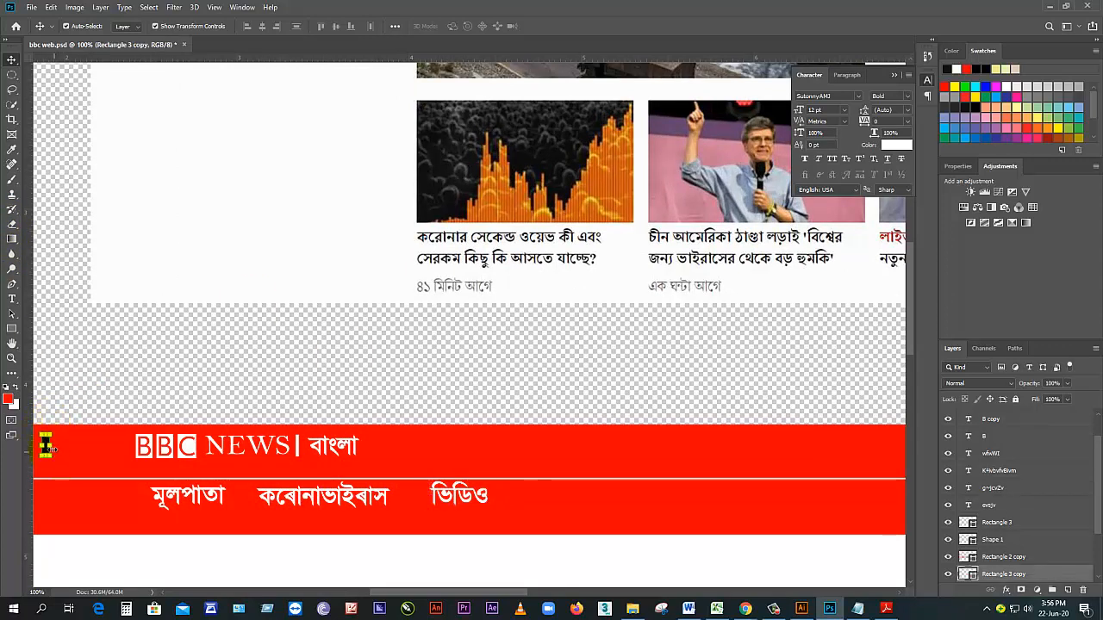
key("ctrl+t")
left_click_drag(52, 446, 242, 504)
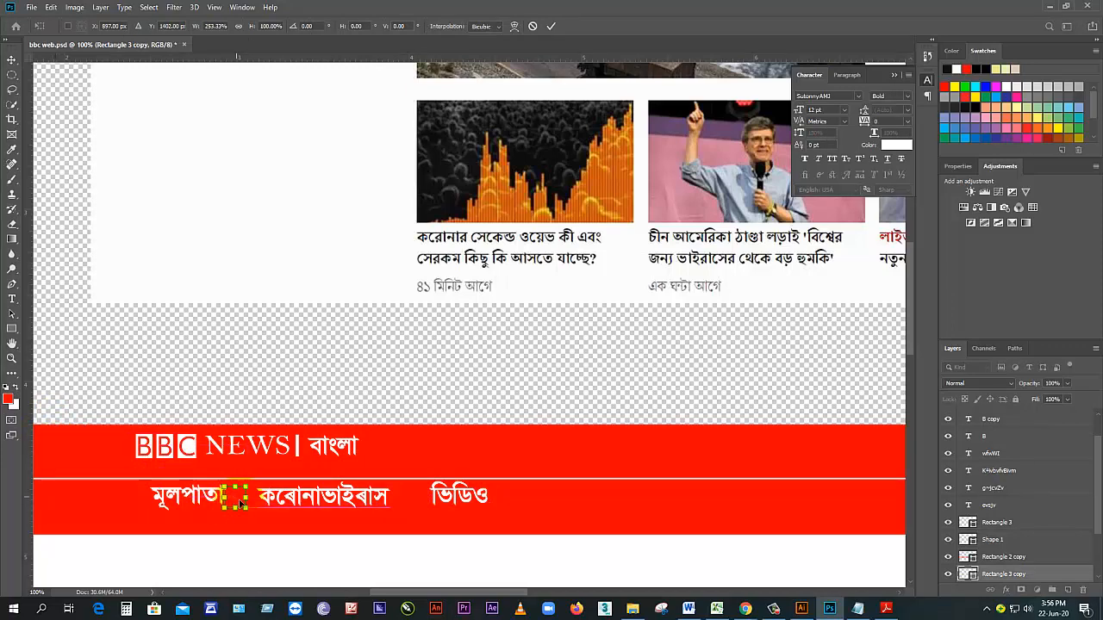
scroll(284, 461, "up", 2)
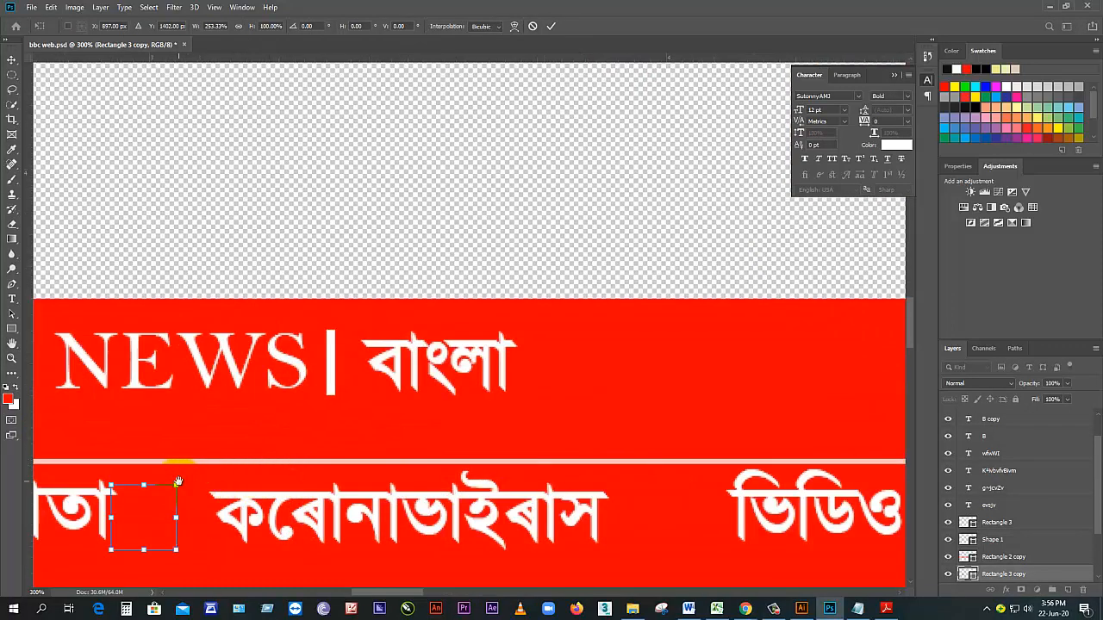
left_click_drag(176, 482, 302, 363)
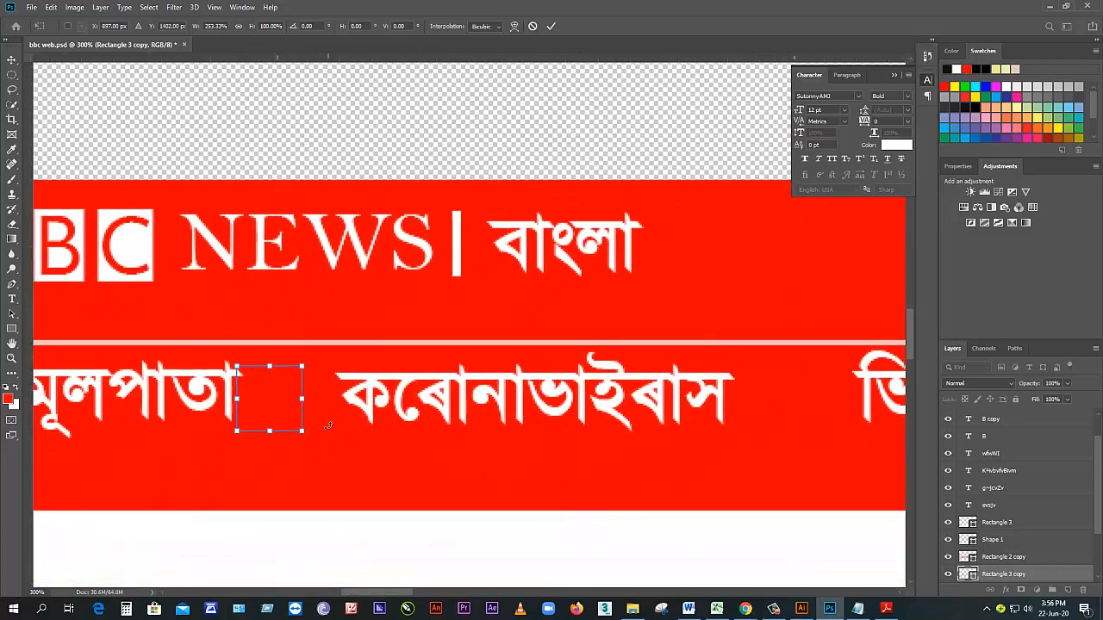
left_click(553, 27)
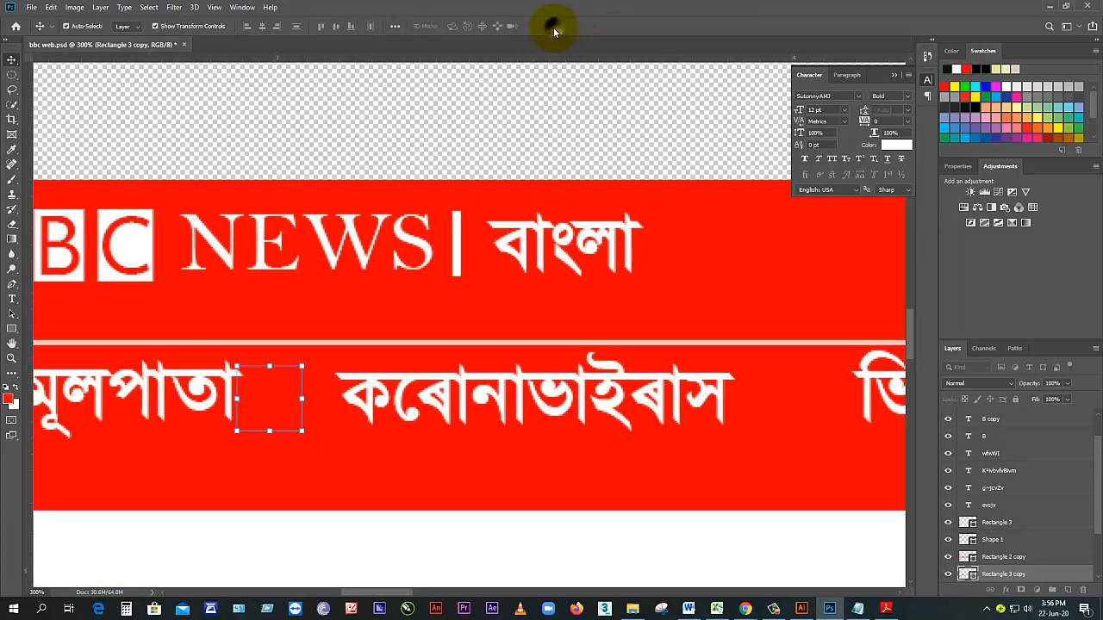
left_click_drag(275, 392, 283, 389)
key("ctrl+Down")
key("ctrl+Down")
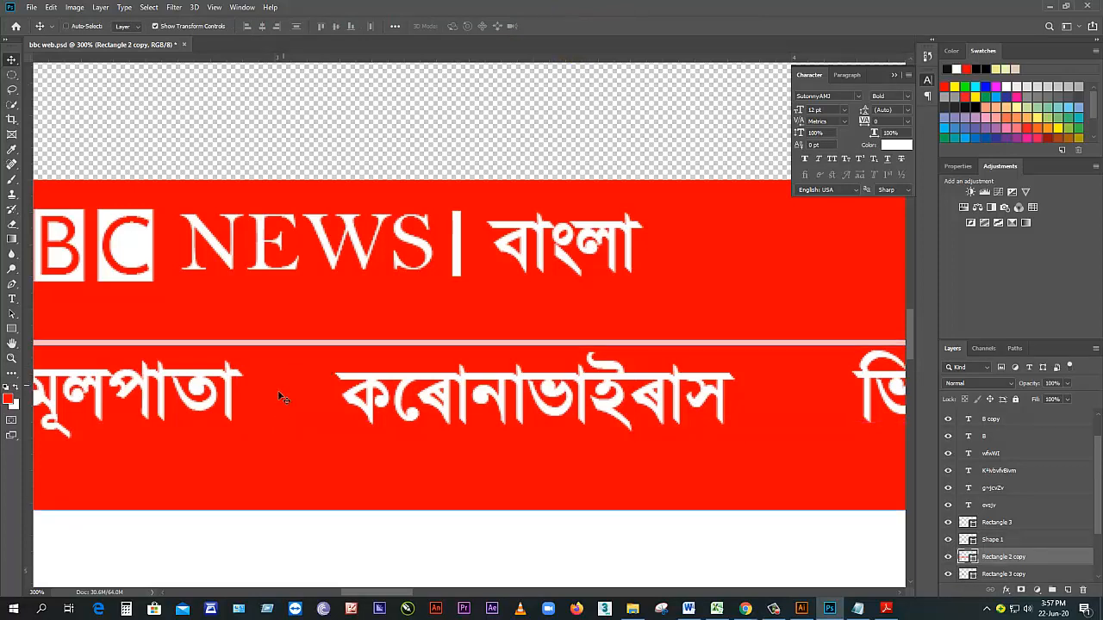
key("ctrl+minus")
key("ctrl+minus")
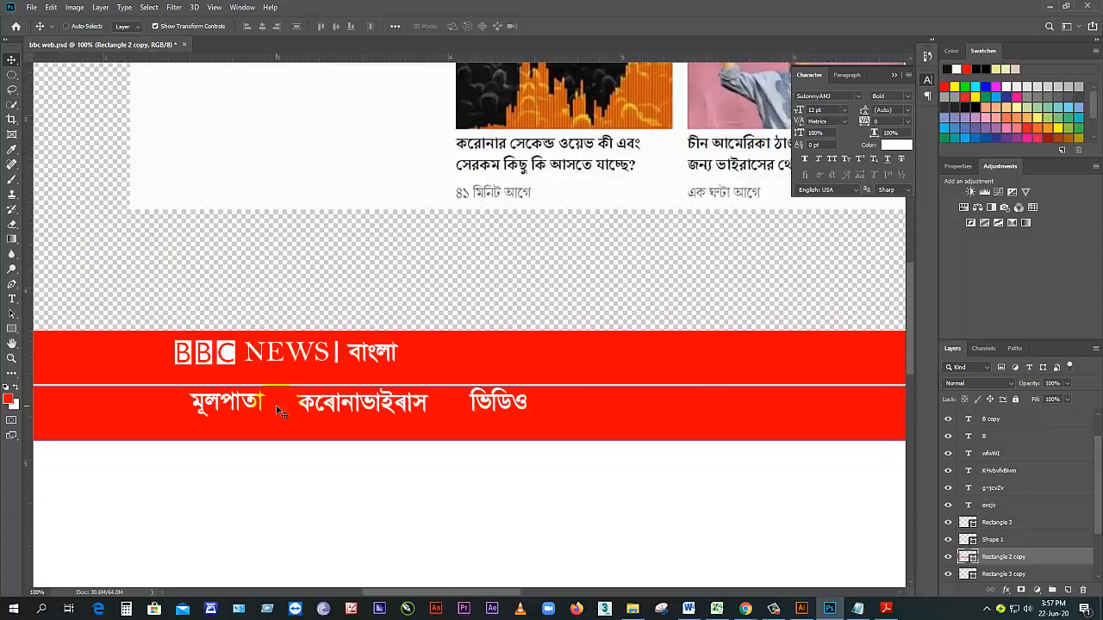
Step: Move the black rectangle close to the BBC logo and raise its layer above Rectangle 2 copy
left_click(85, 351)
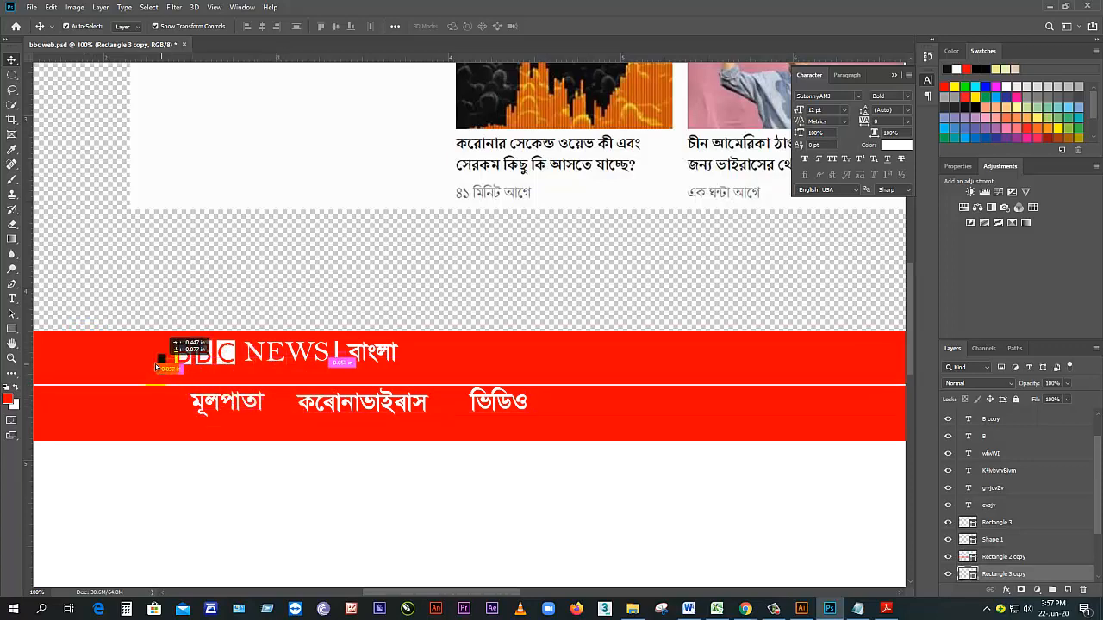
left_click(275, 412)
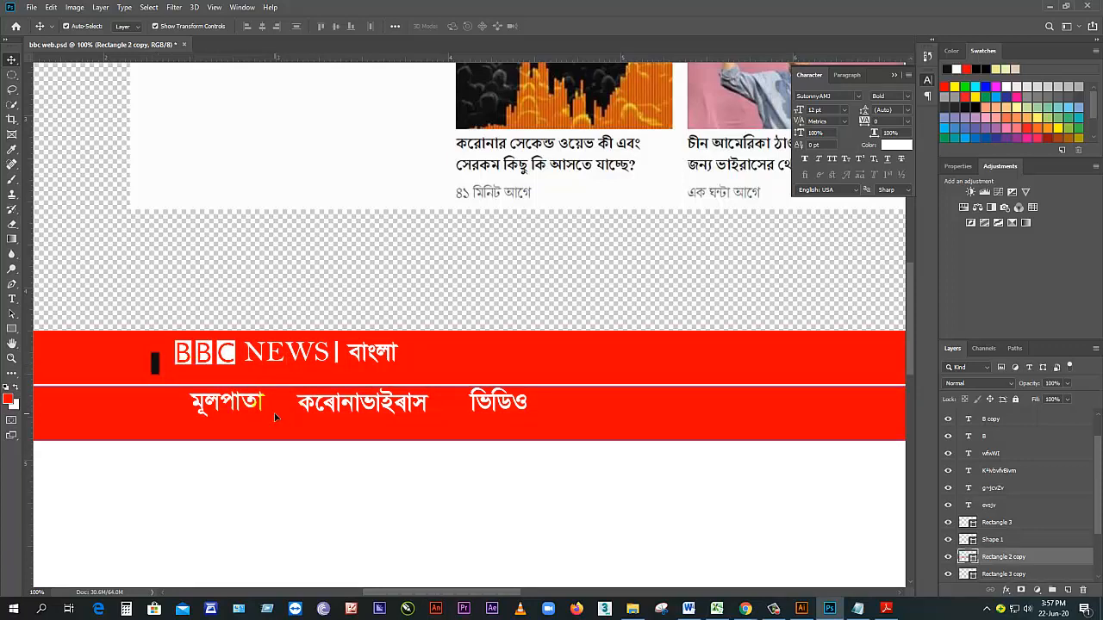
left_click(158, 372)
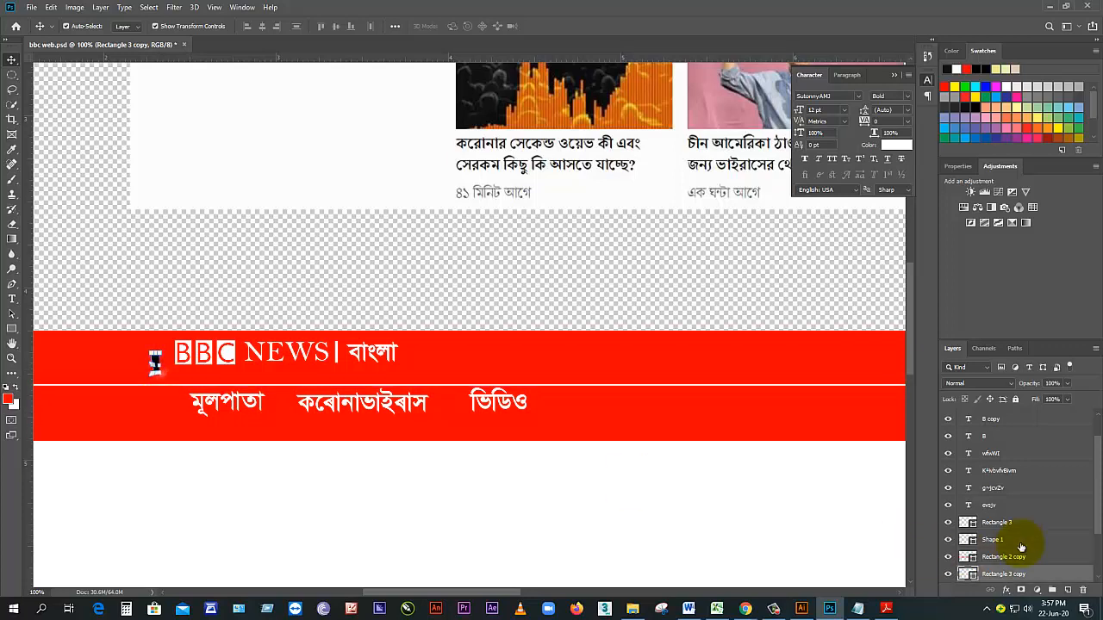
scroll(1098, 523, "down", 3)
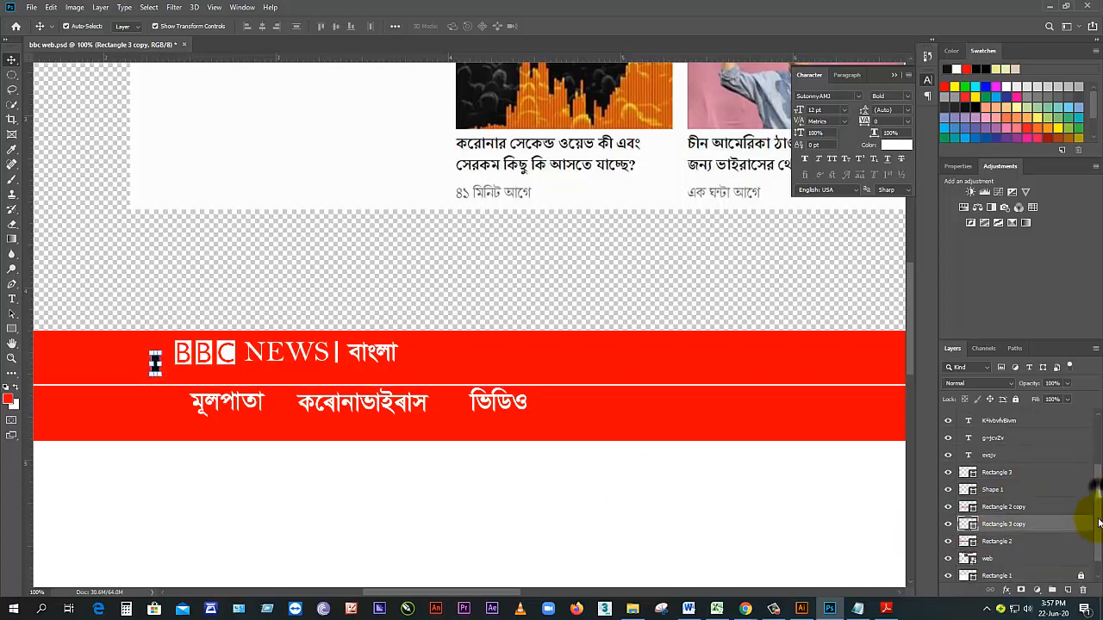
left_click(993, 501)
left_click(994, 520)
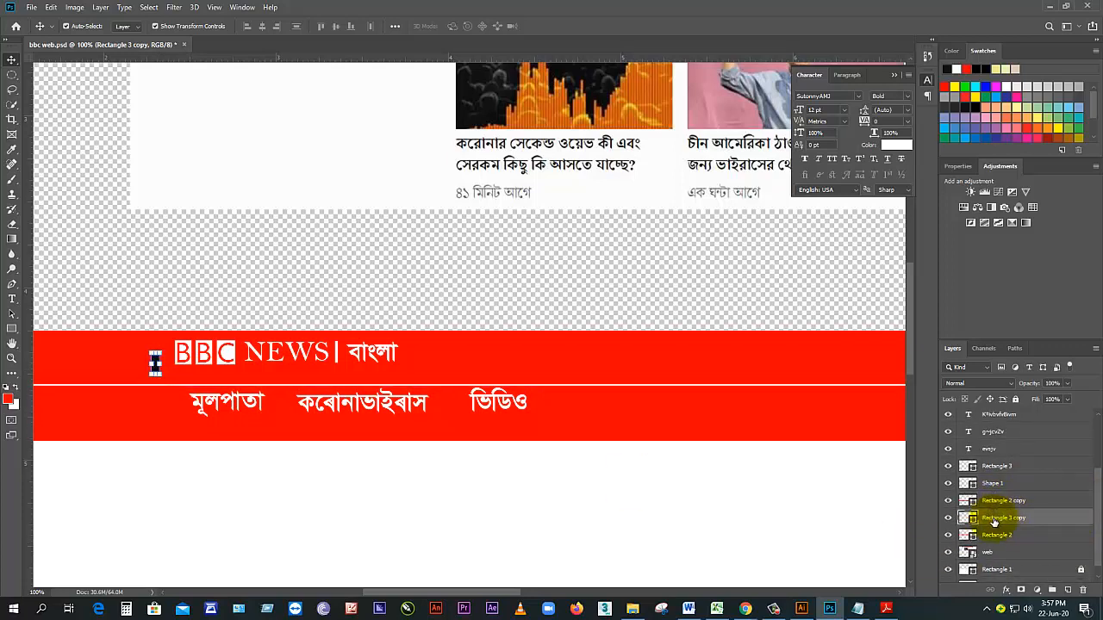
mouse_move(155, 365)
left_mouse_down()
mouse_move(226, 430)
mouse_move(274, 421)
mouse_move(151, 374)
left_mouse_up()
left_click_drag(1028, 522, 999, 504)
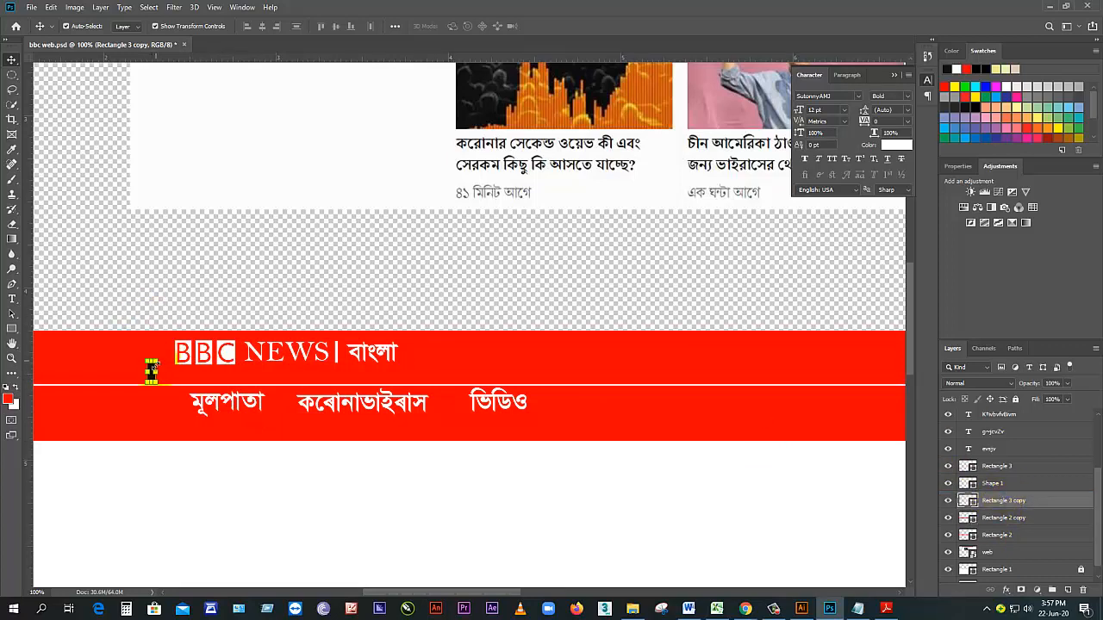
Step: Place the black rectangle directly after মূলপাতা as a spacer and widen it to 153.33%
left_click_drag(151, 370, 312, 352)
scroll(296, 380, "up", 3)
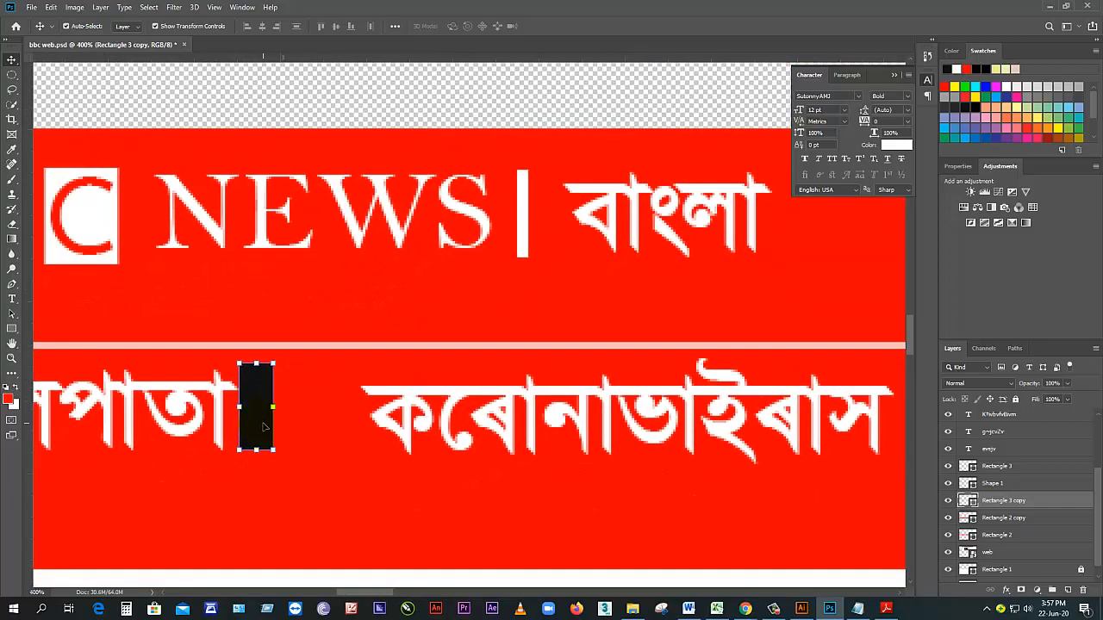
left_click(266, 409)
left_click_drag(276, 408, 293, 406)
left_click(435, 417)
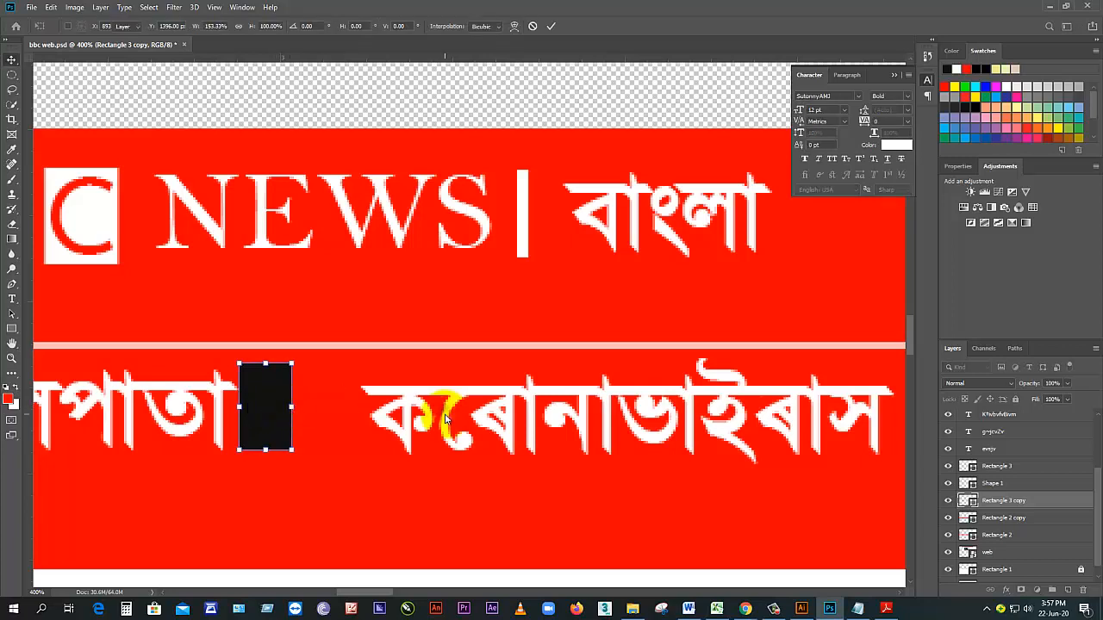
Step: Move the করোনাভাইরাস text against the black spacer rectangle, leaving its wording as it is
double_click(435, 422)
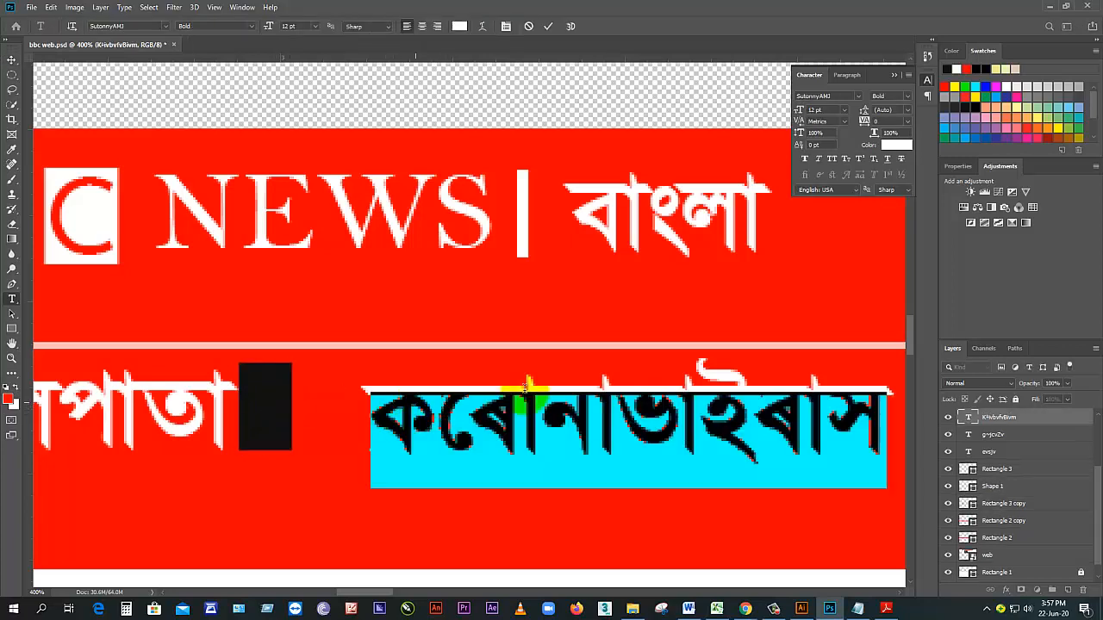
left_click(12, 58)
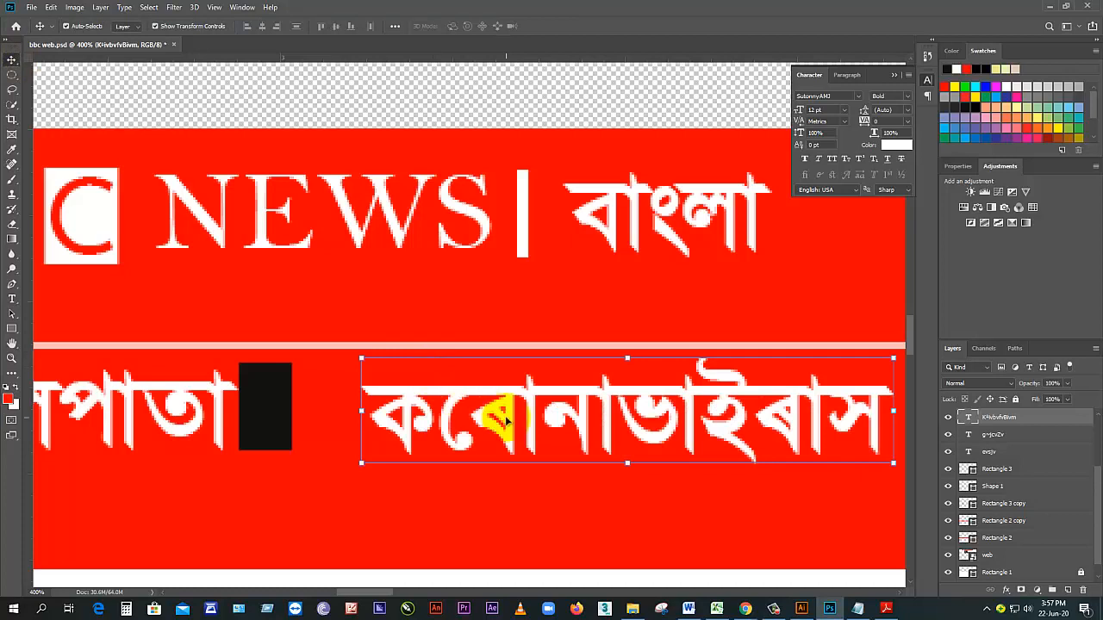
left_click_drag(428, 409, 497, 403)
Step: Move the black spacer rectangle directly after করোনাভাইরাস and bring the ভিডিও text up against it
scroll(335, 414, "down", 1)
left_click(71, 395)
left_click_drag(690, 401, 586, 395)
scroll(488, 255, "down", 1)
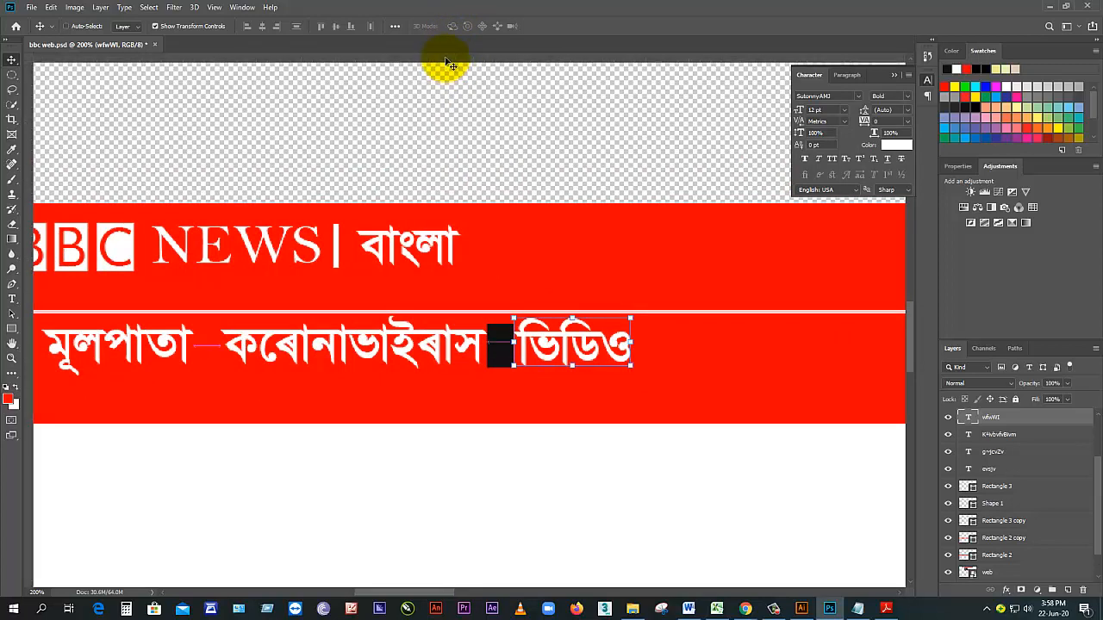
Step: Detach bbc web.psd into a floating document window and reset the Essentials workspace
left_click_drag(444, 54, 447, 90)
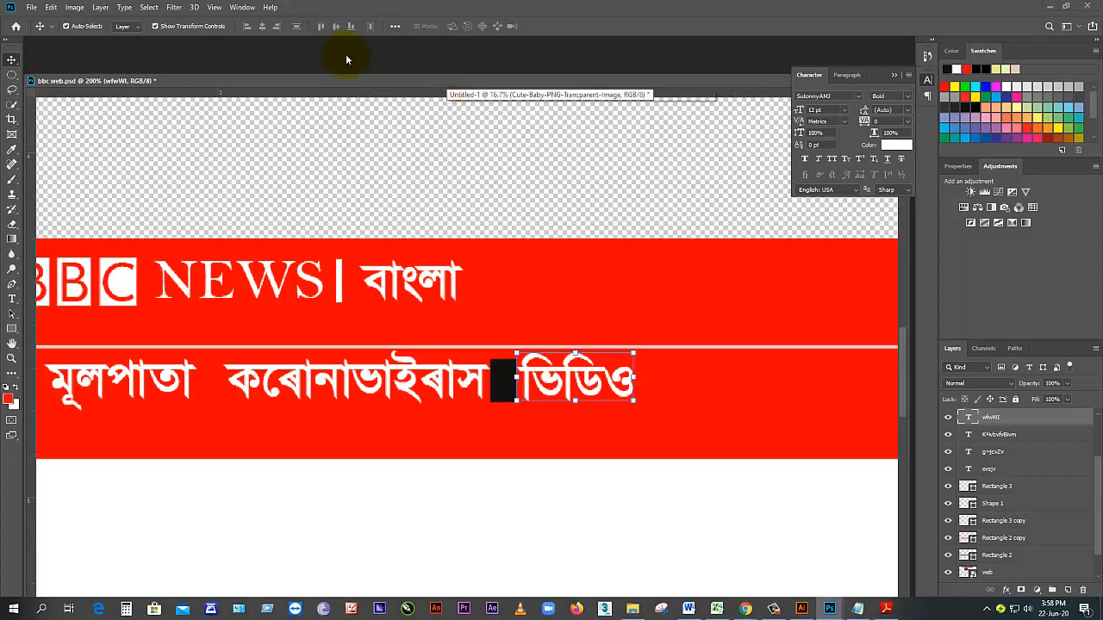
left_click(251, 9)
mouse_move(258, 35)
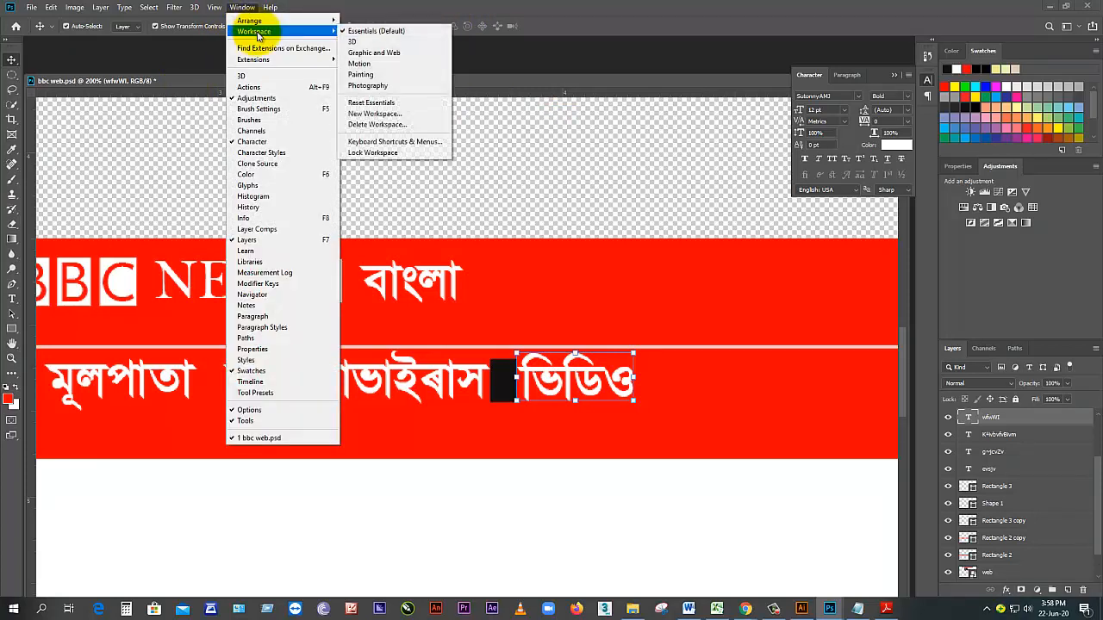
left_click(379, 103)
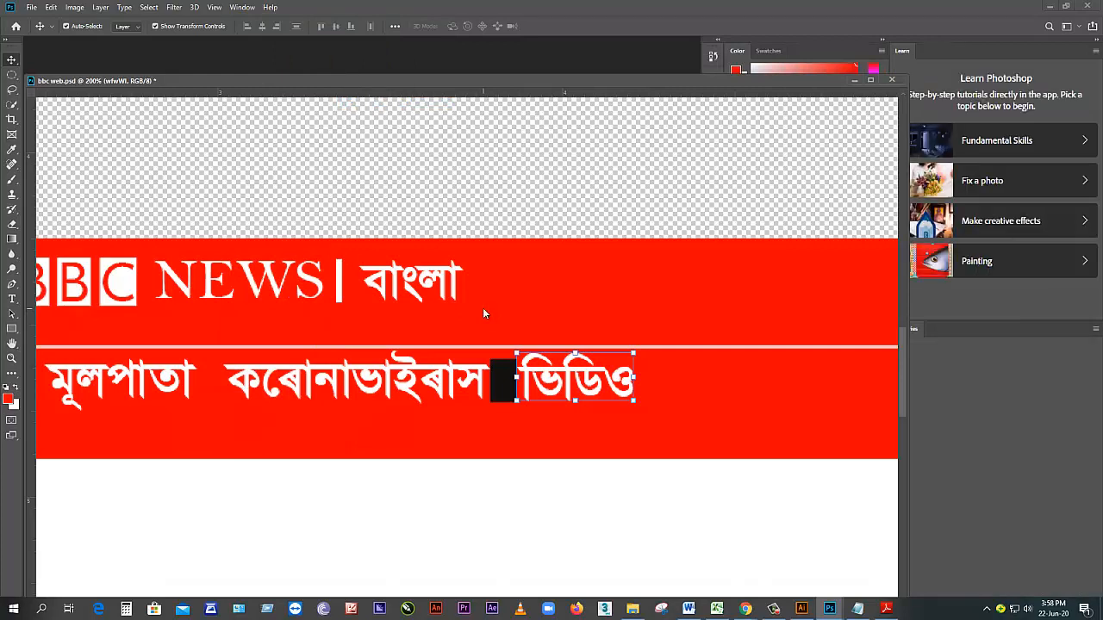
left_click(436, 157)
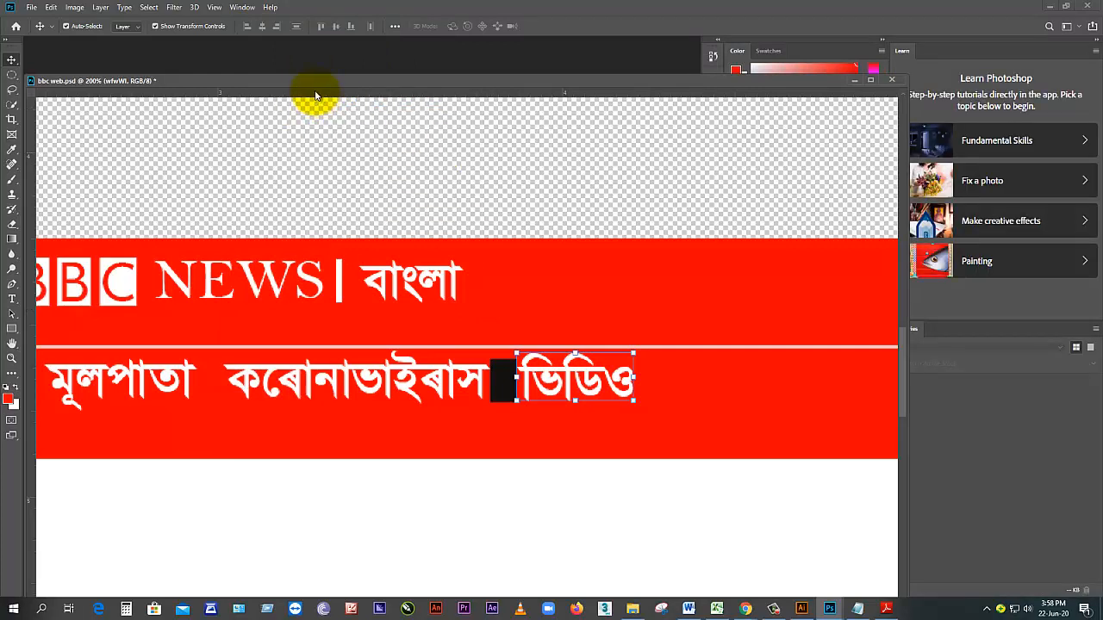
Step: Maximize and restore the floating bbc web.psd window, and dock it back into the workspace
left_click(870, 82)
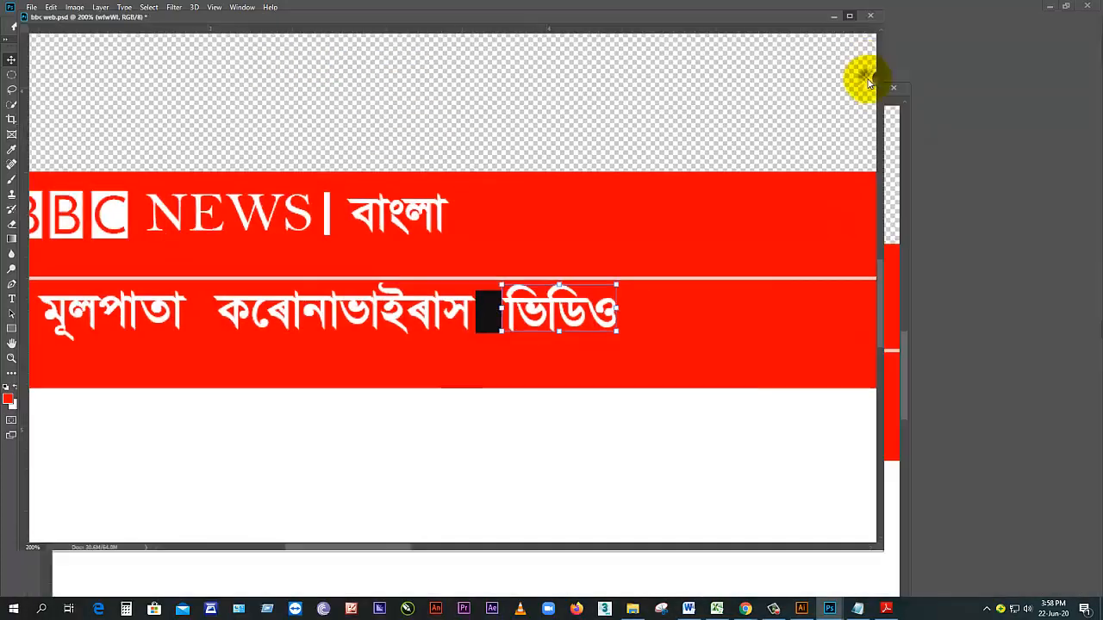
left_click(1065, 7)
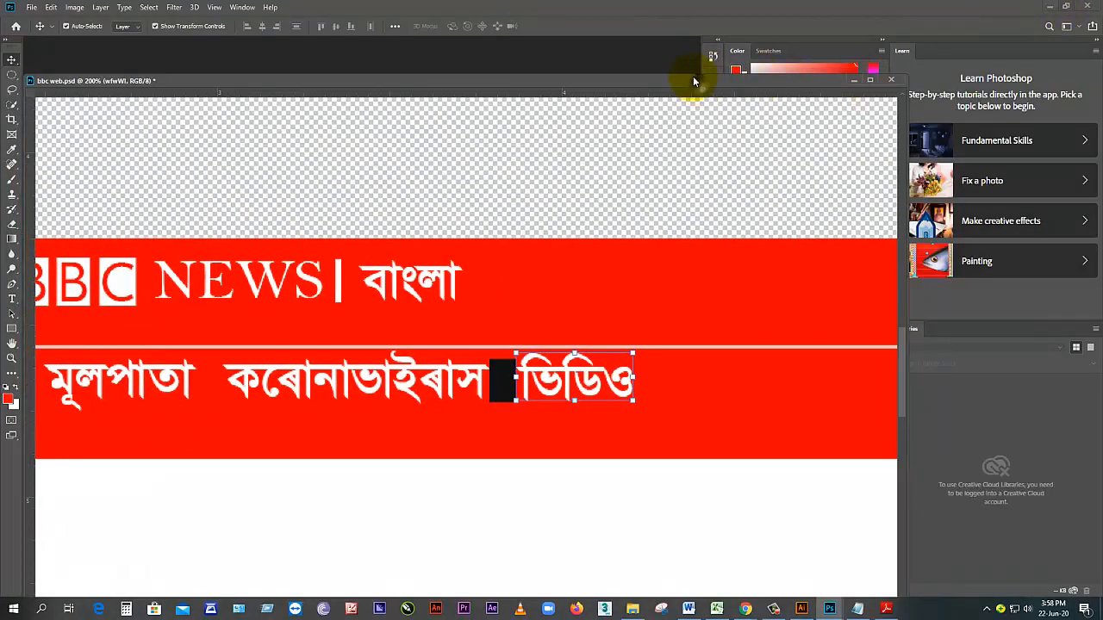
left_click_drag(693, 81, 674, 45)
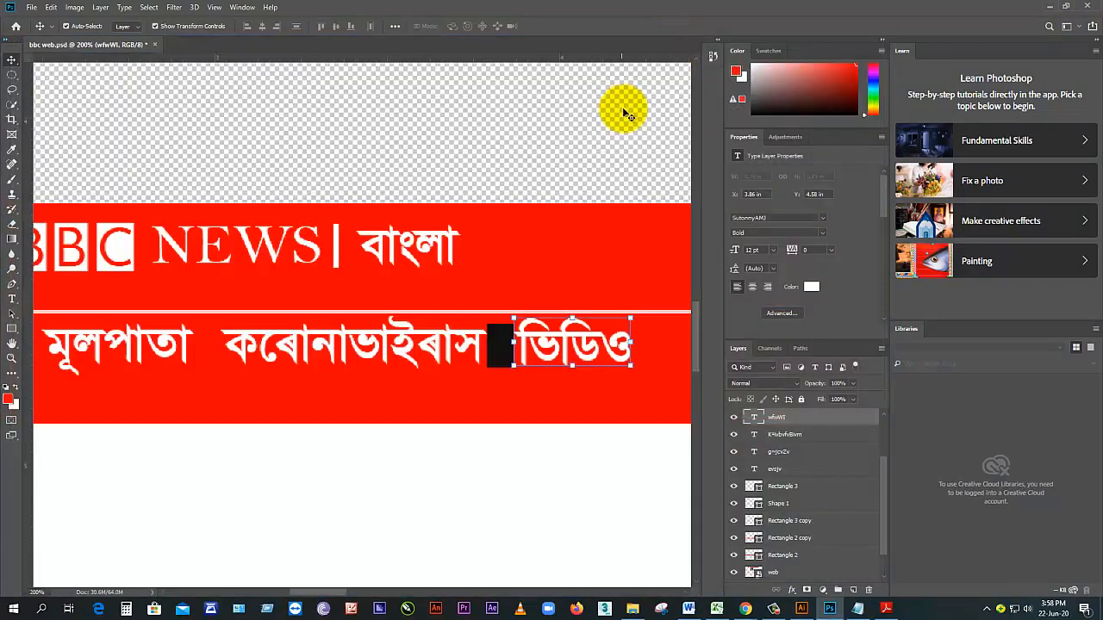
left_click_drag(496, 178, 498, 181)
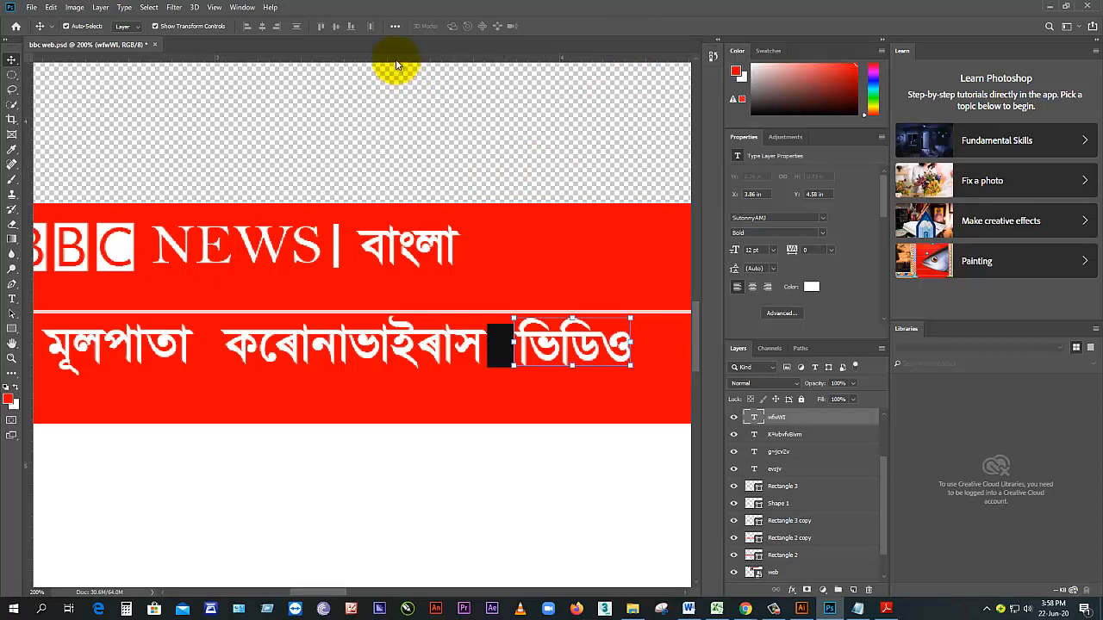
Step: Add a horizontal guide across the upper part of the menu text and nudge the ভিডিও text up into line with it
left_click_drag(395, 63, 408, 329)
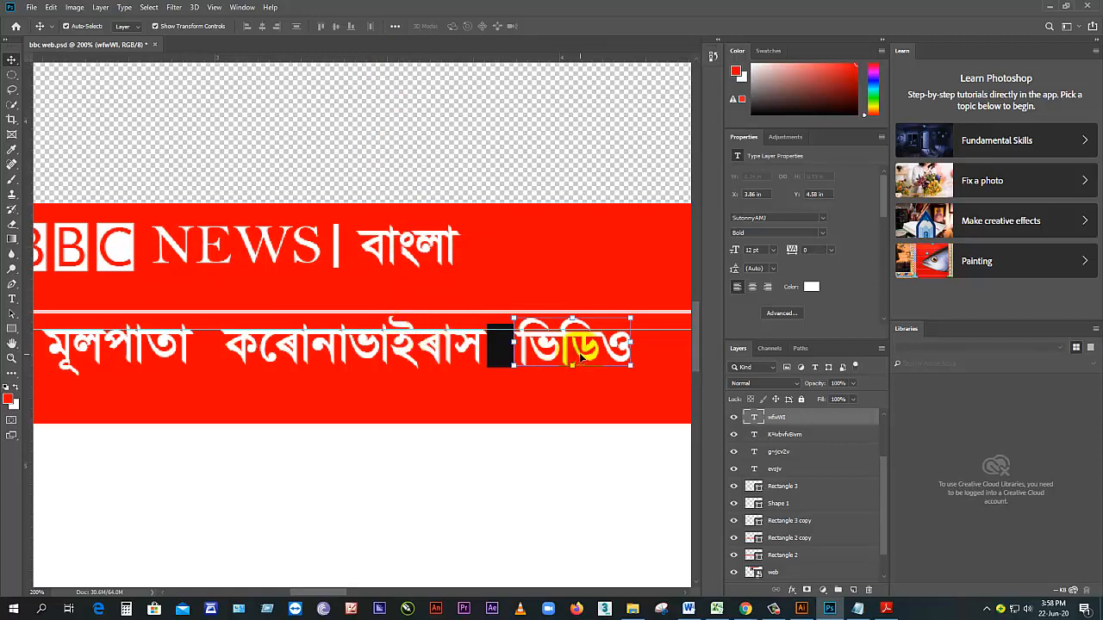
key("Up")
key("Up")
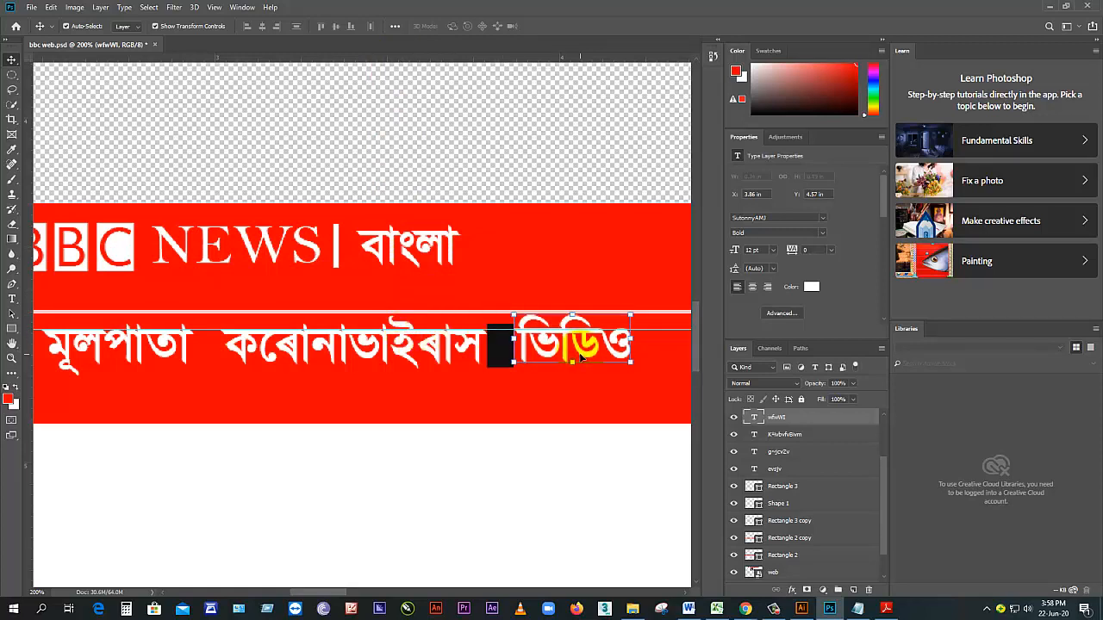
left_click(435, 348)
left_click(183, 352)
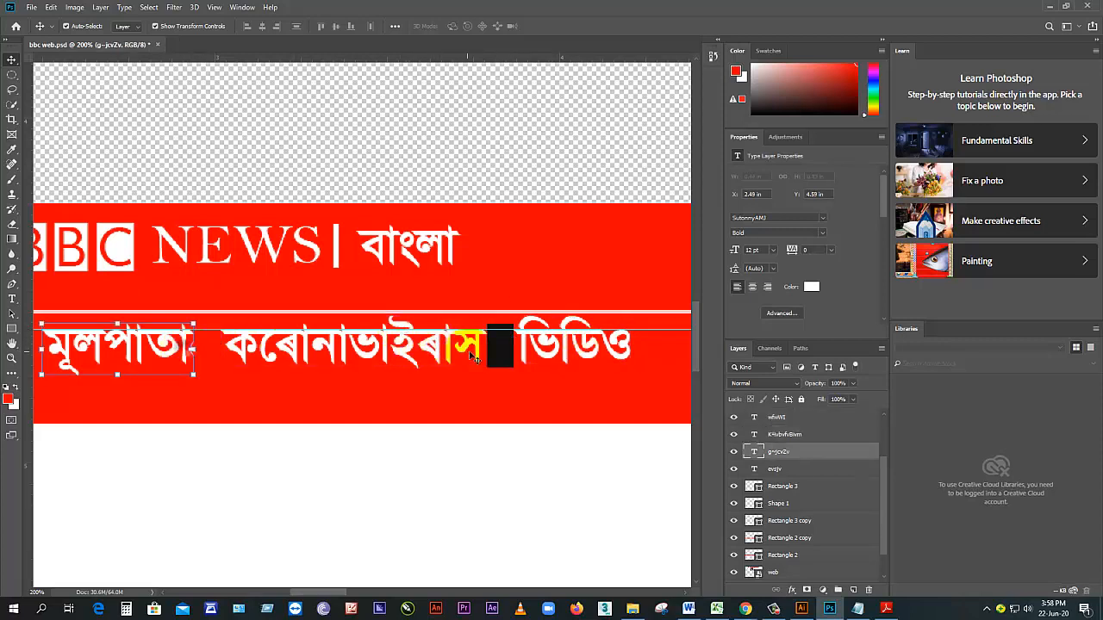
Step: Move the black spacer rectangle out of the menu to the empty header area left of the BBC logo
left_click(498, 354)
scroll(415, 293, "down", 5)
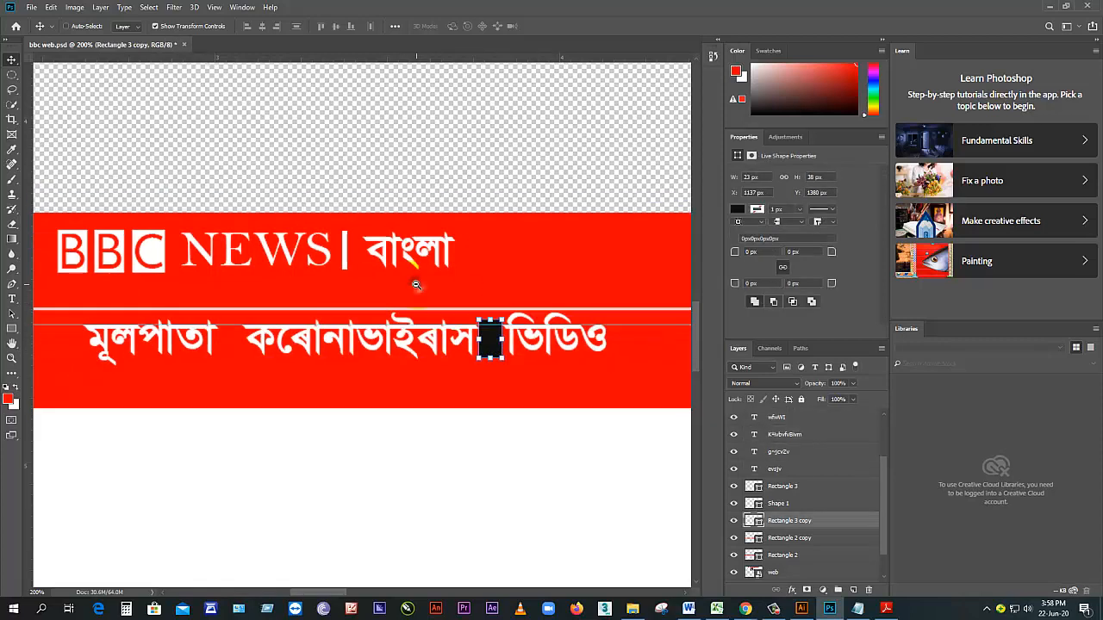
scroll(433, 275, "up", 2)
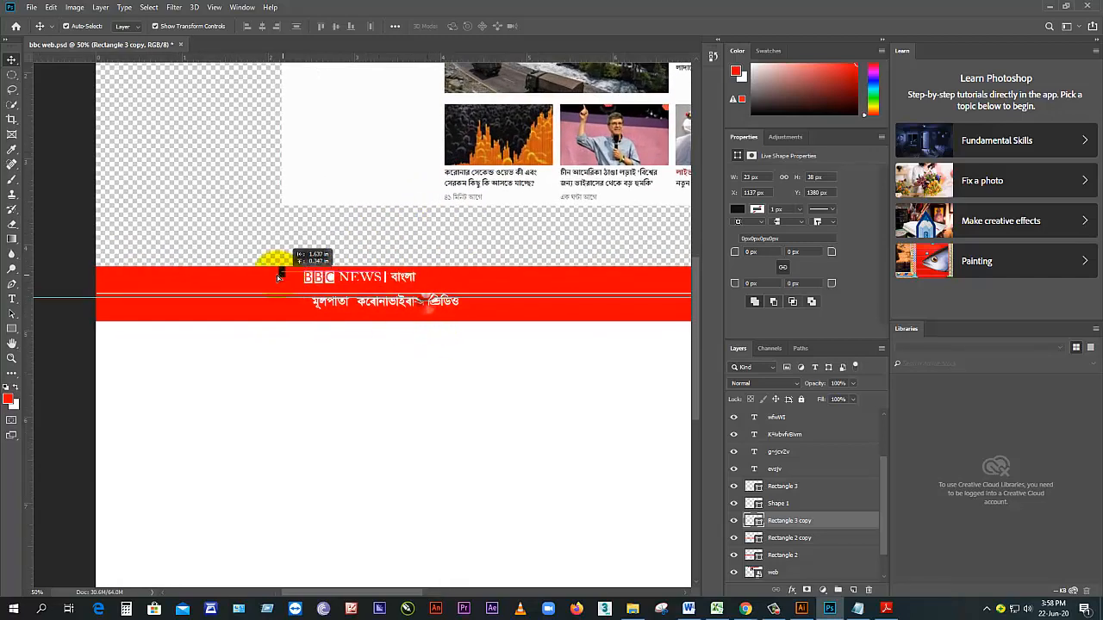
left_click(308, 259)
scroll(307, 258, "down", 2)
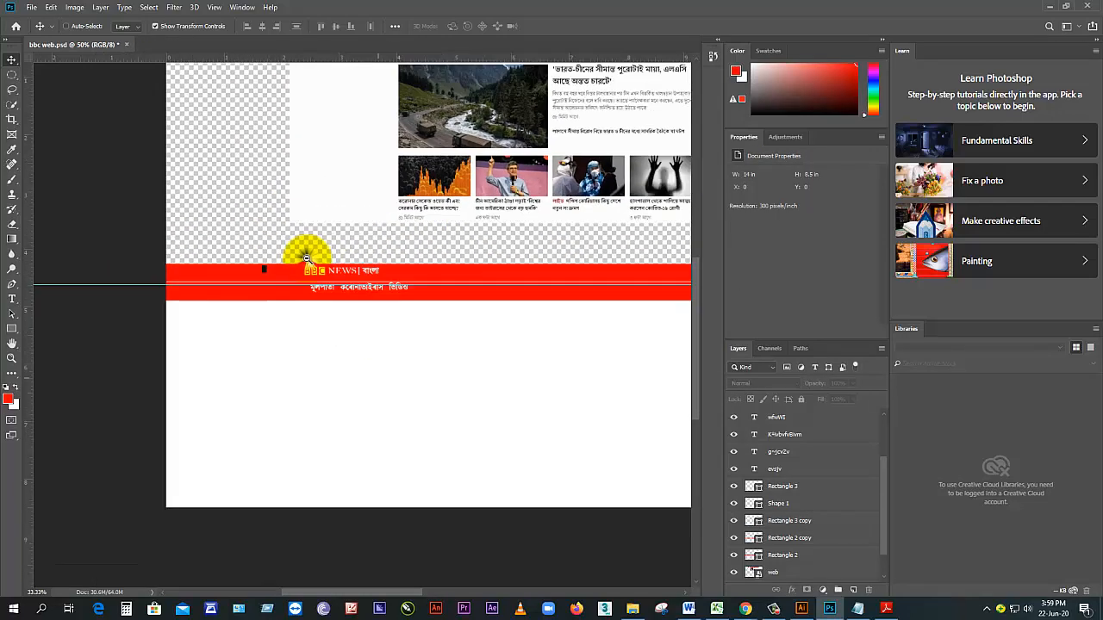
Step: Examine the layout of the pictures and headline below the header in the reference BBC page image
left_click_drag(346, 231, 326, 226)
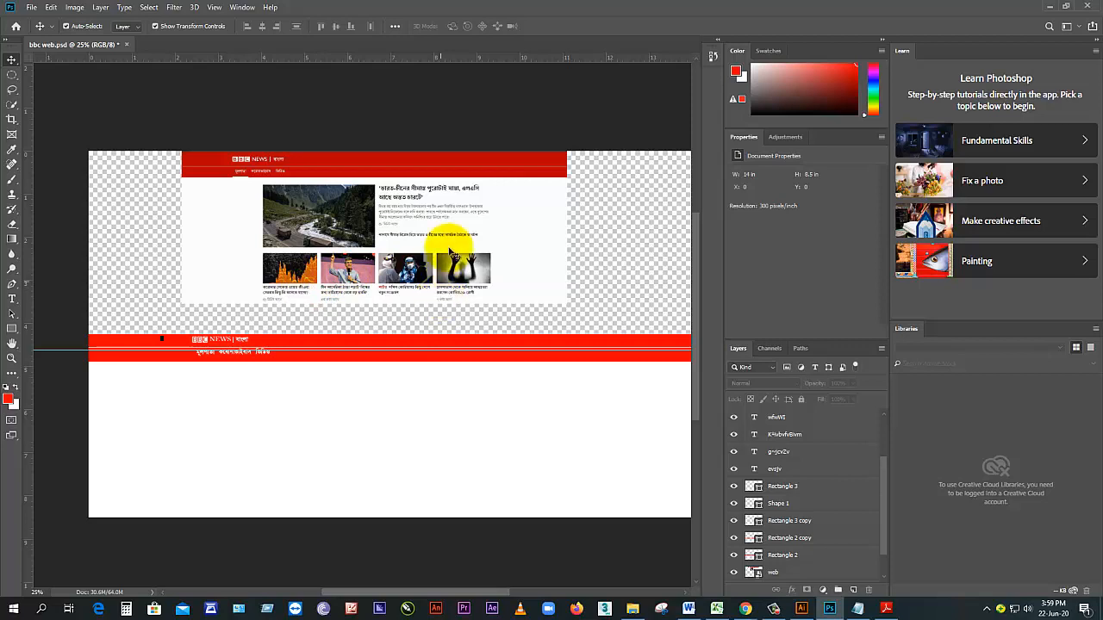
left_click(349, 216)
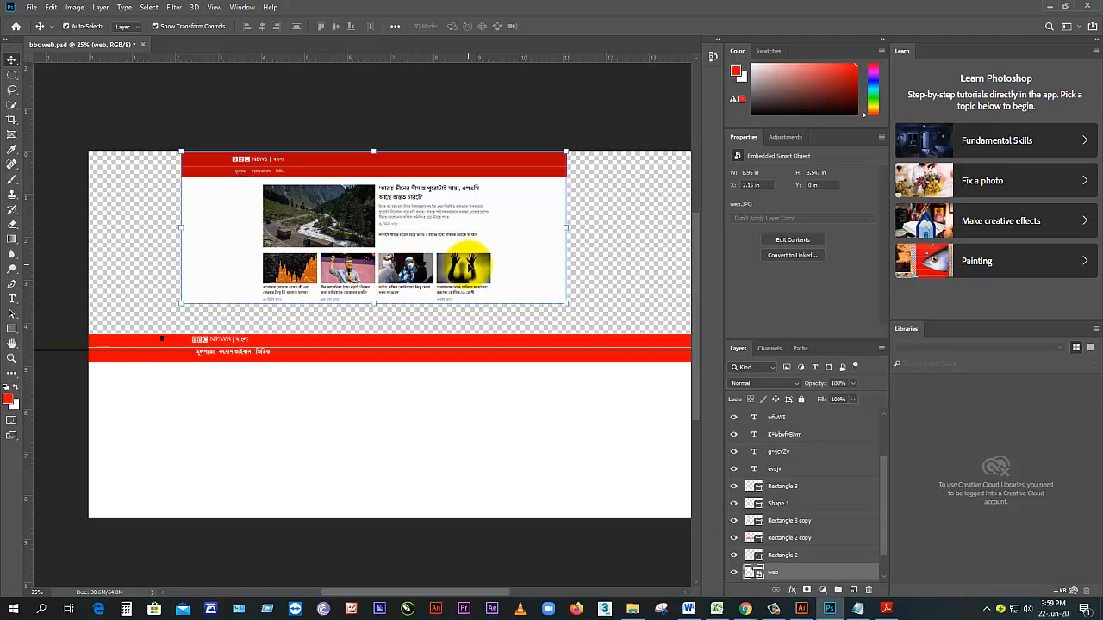
scroll(380, 259, "down", 2)
scroll(378, 256, "up", 2)
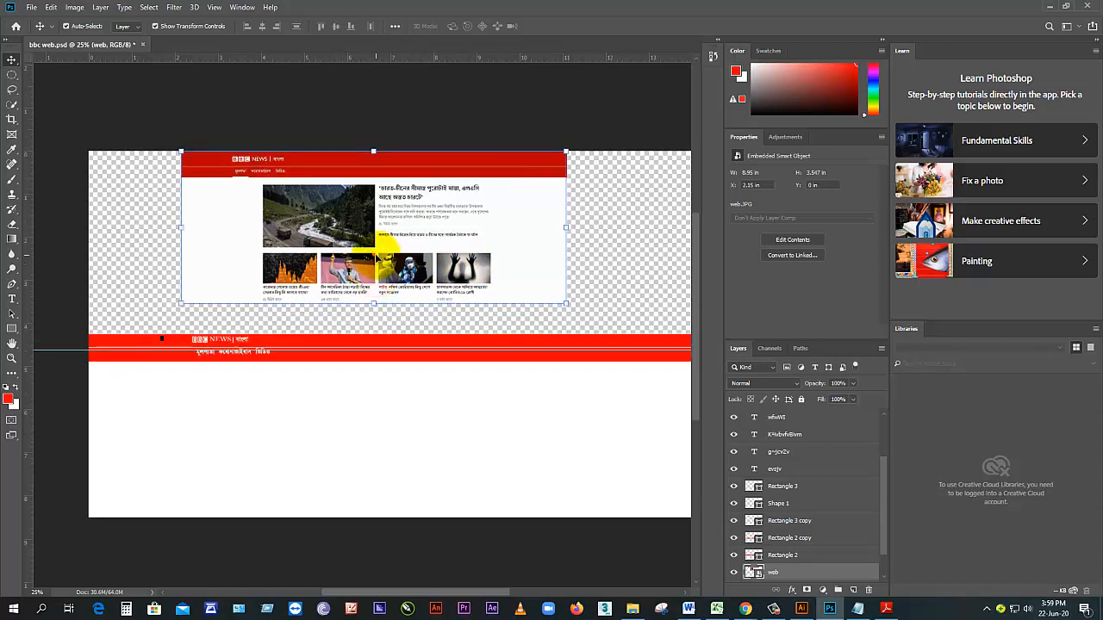
scroll(379, 259, "down", 2)
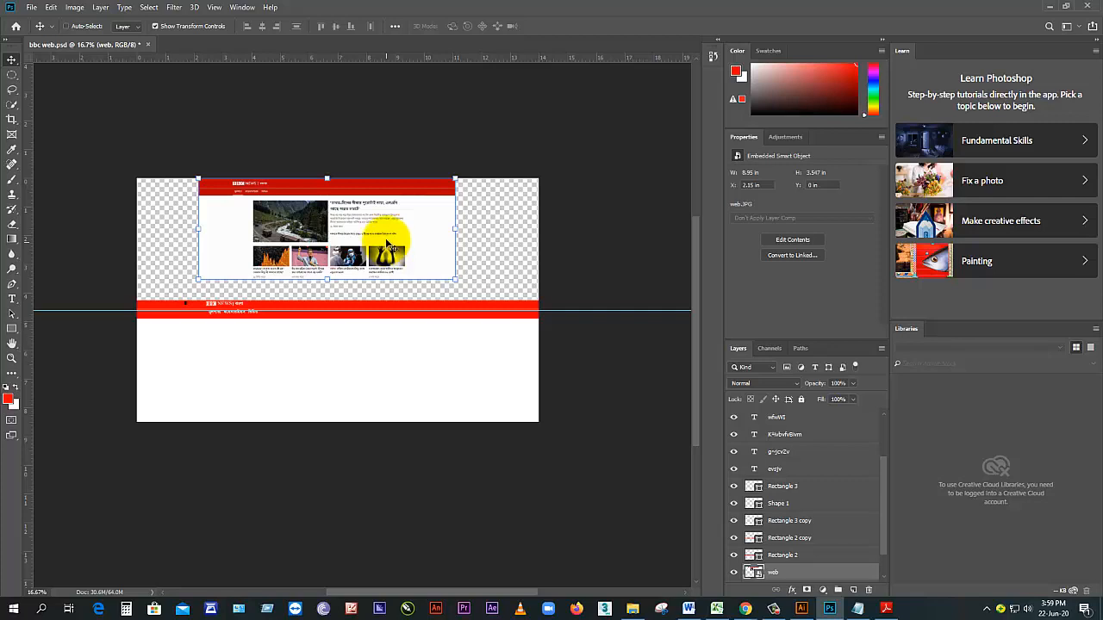
key("ctrl+plus")
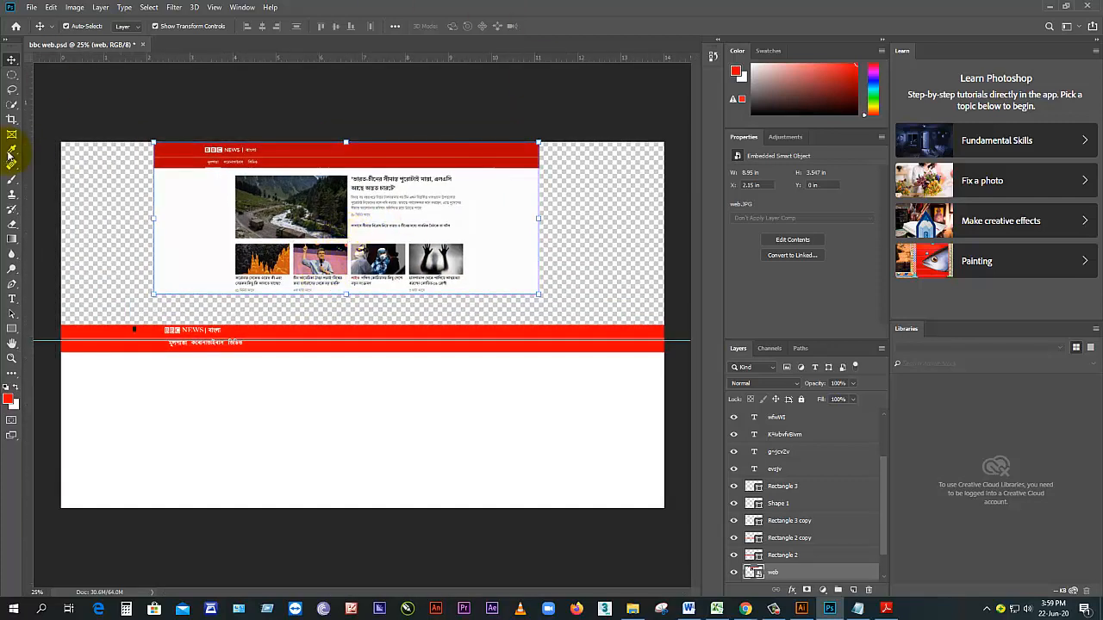
left_click(11, 328)
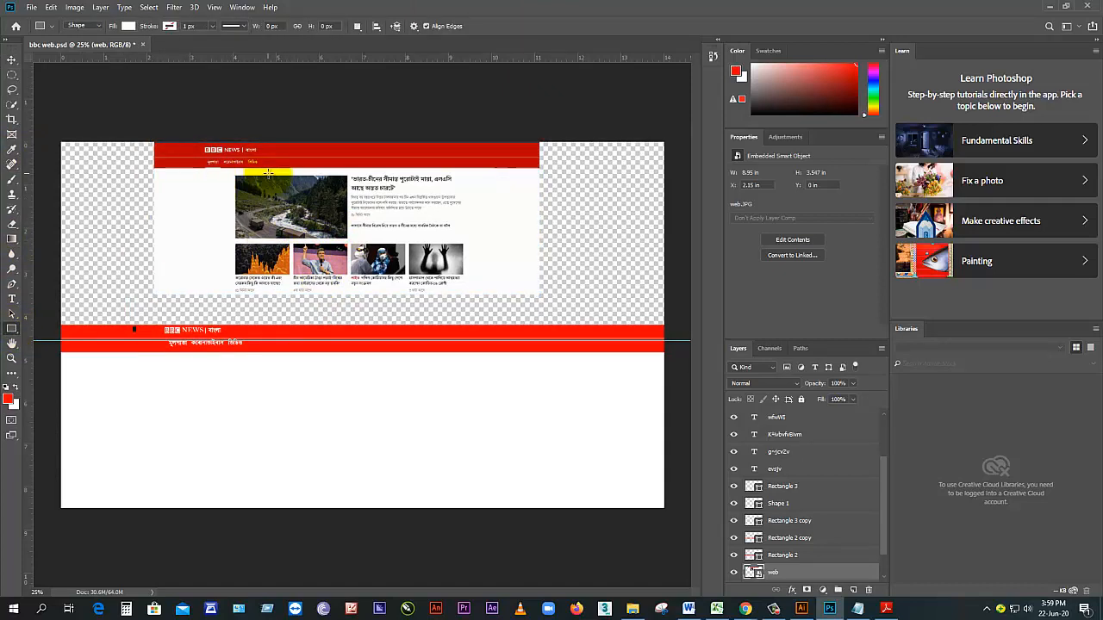
left_click(11, 60)
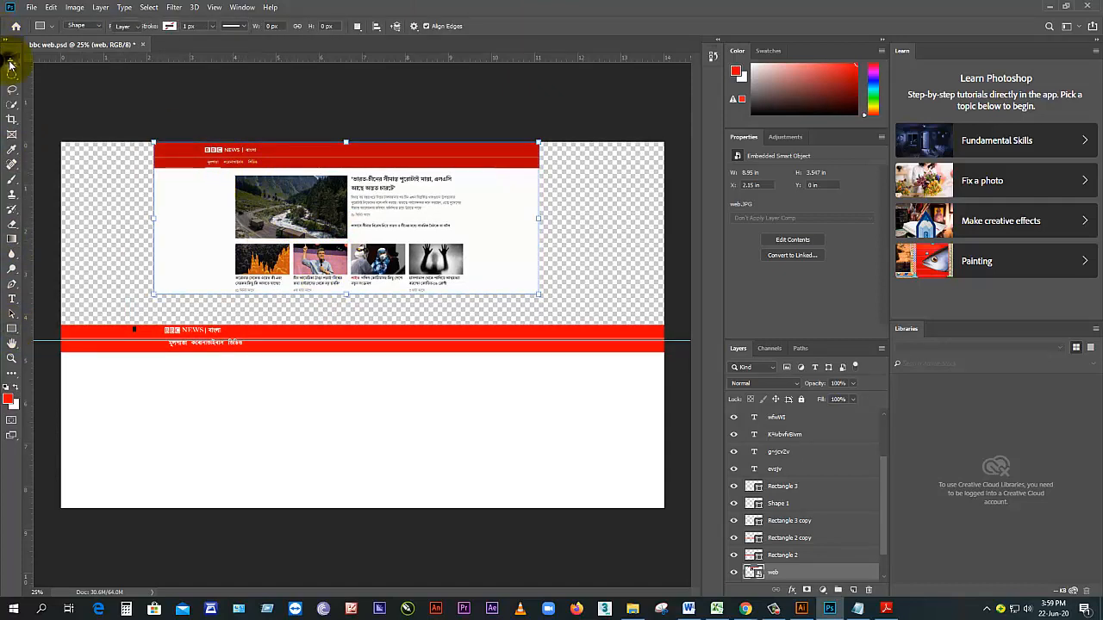
Step: Move the black spacer rectangle just below the header under মূলপাতা and stretch it to about 71 px tall
left_click(135, 333)
left_click(197, 297, "ctrl")
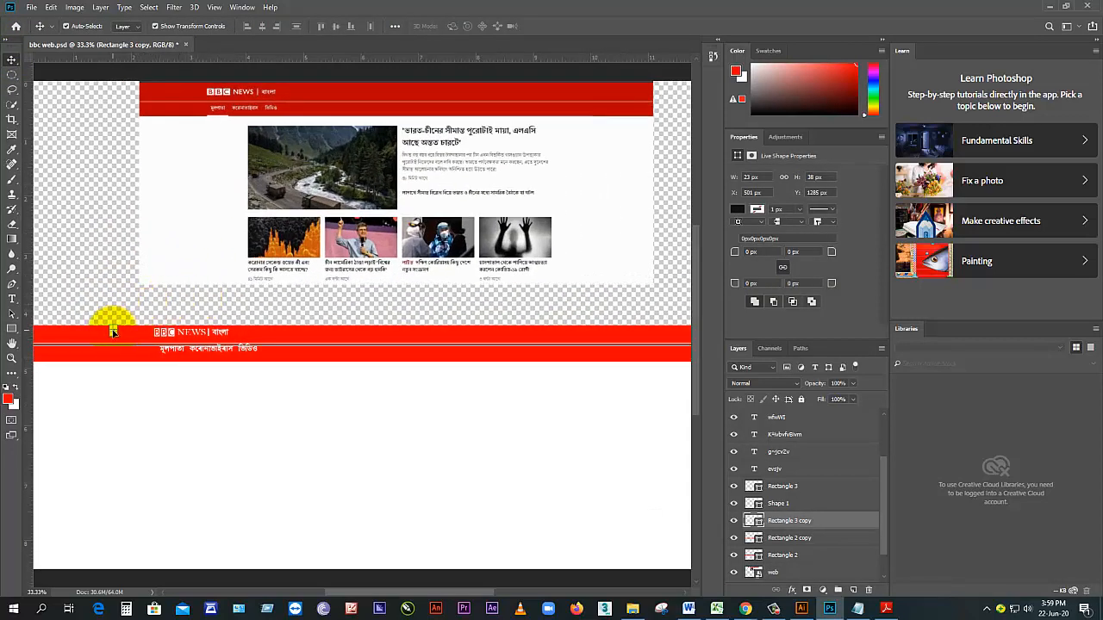
left_click_drag(112, 332, 168, 380)
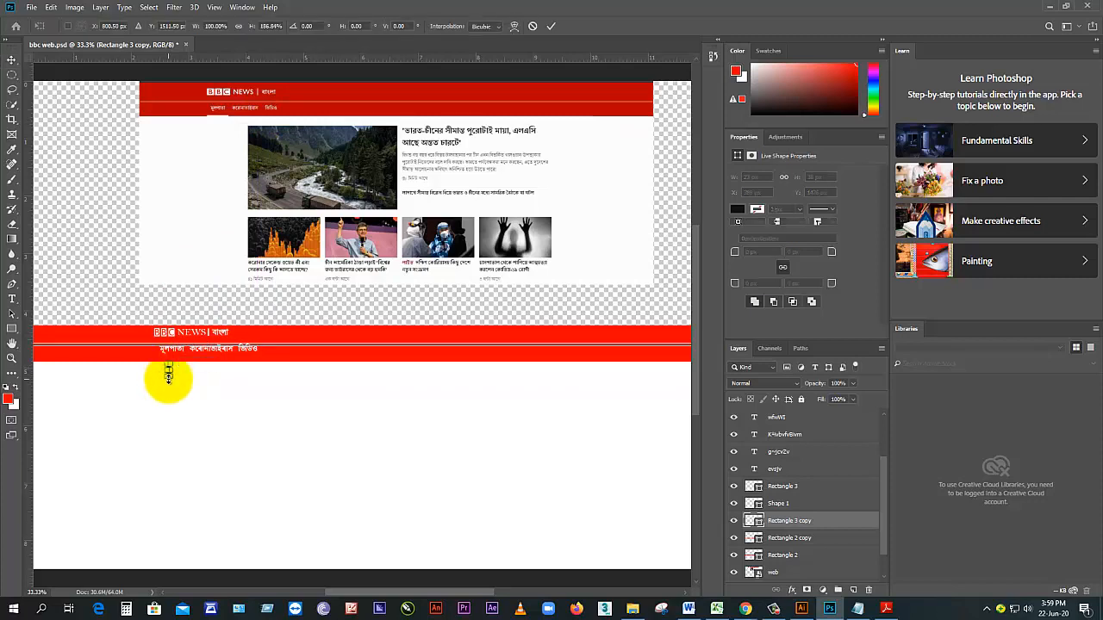
key("Return")
left_click(130, 295)
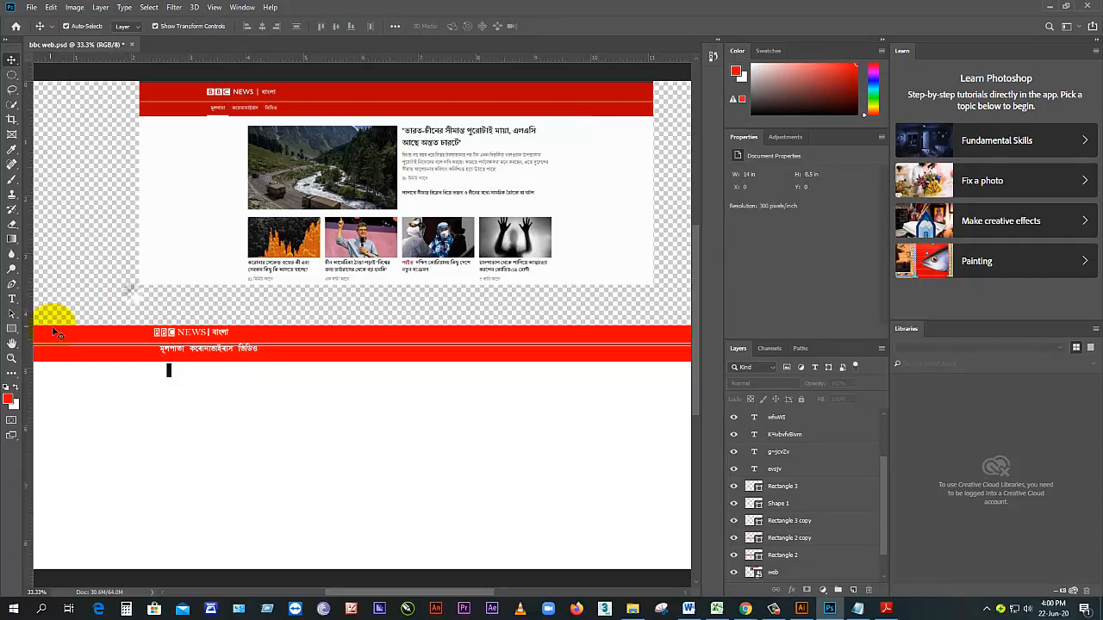
Step: Draw a rectangle about 1005 by 550 px on the white area below the header and fill it black
left_click(11, 328)
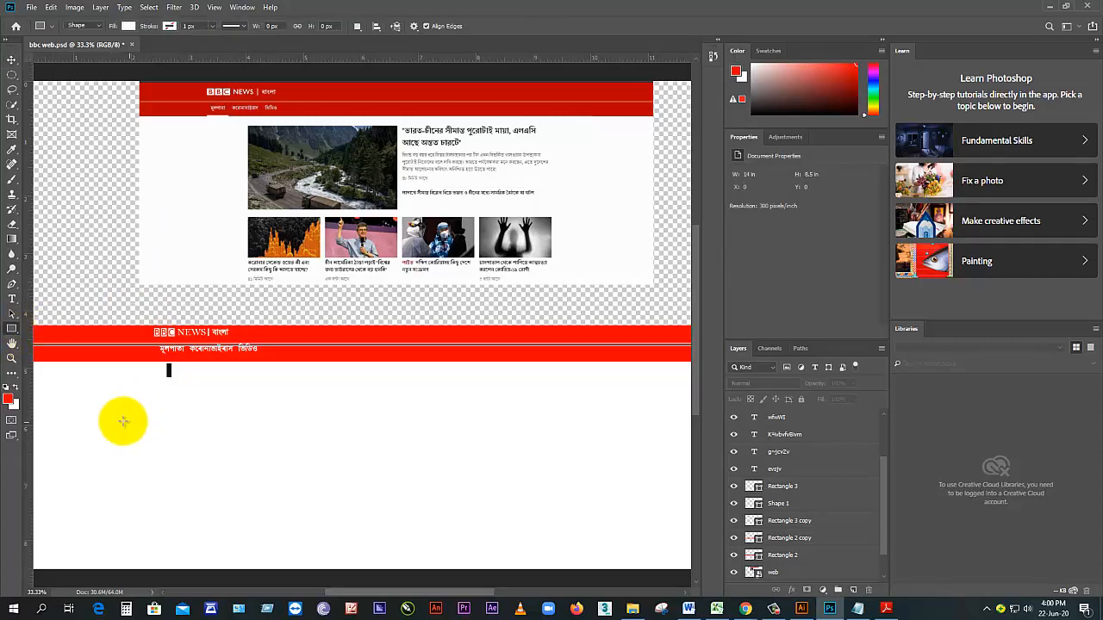
left_click(184, 384, "alt")
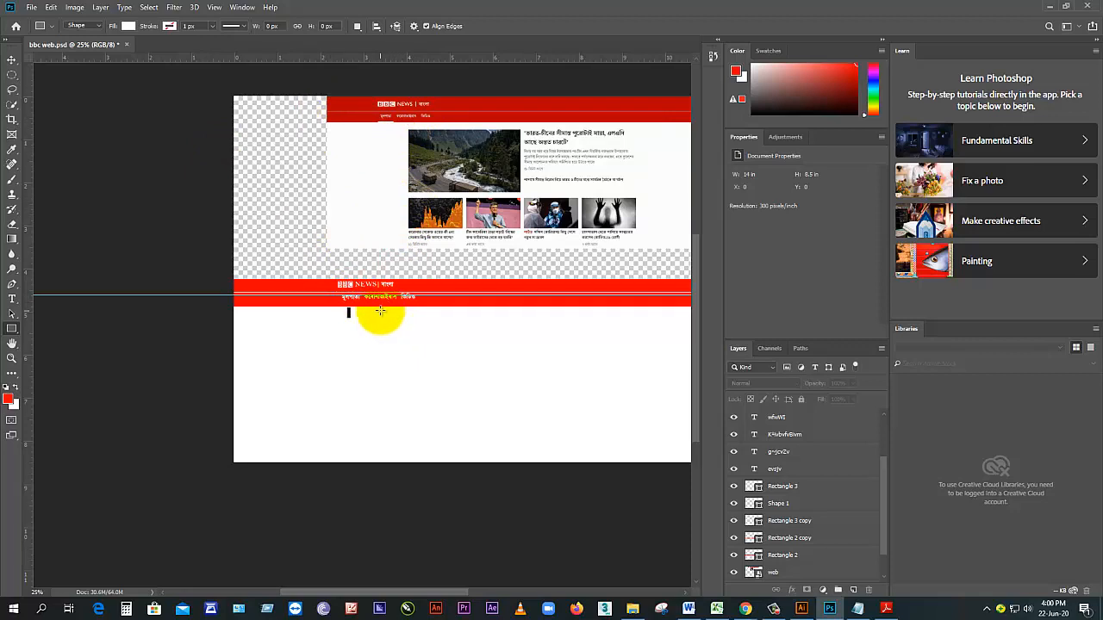
left_click_drag(371, 319, 494, 354)
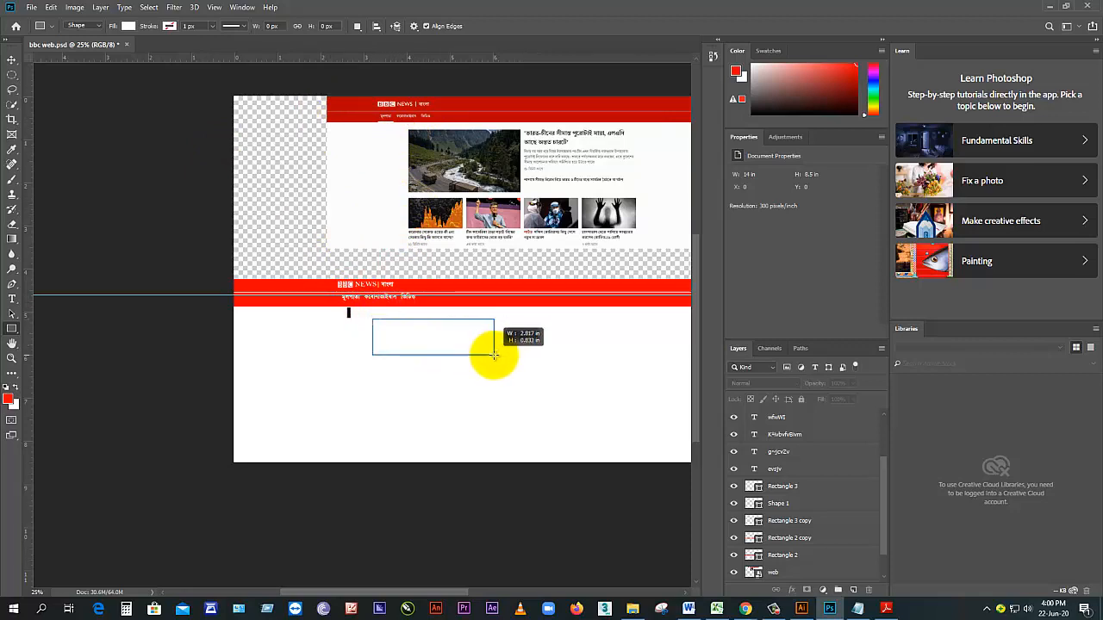
mouse_move(495, 353)
left_mouse_down()
mouse_move(514, 359)
mouse_move(517, 398)
left_mouse_up()
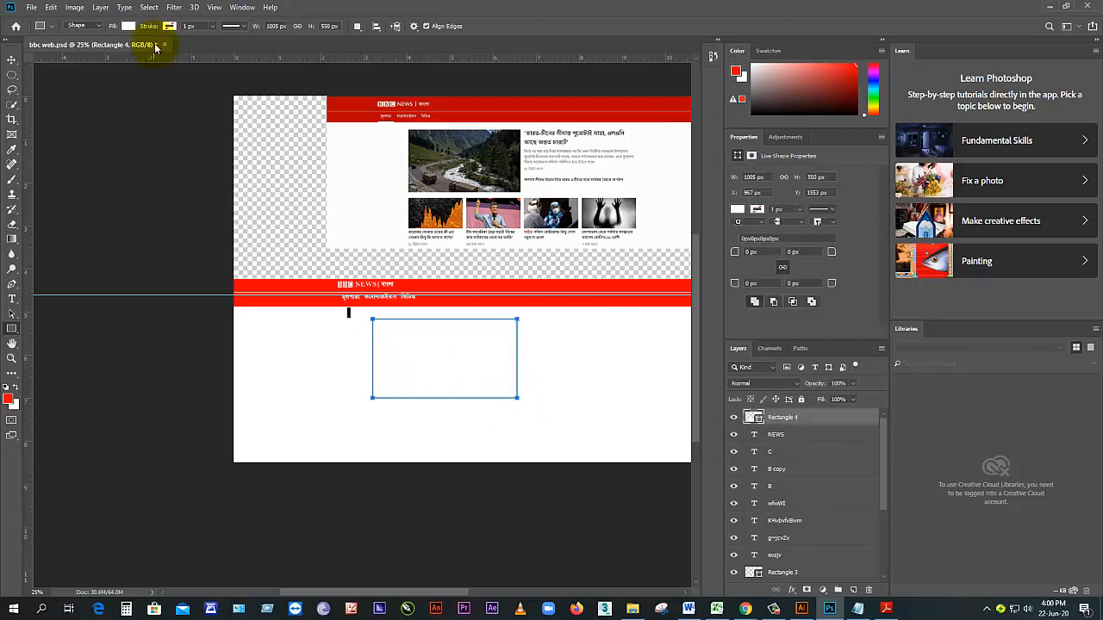
left_click(127, 27)
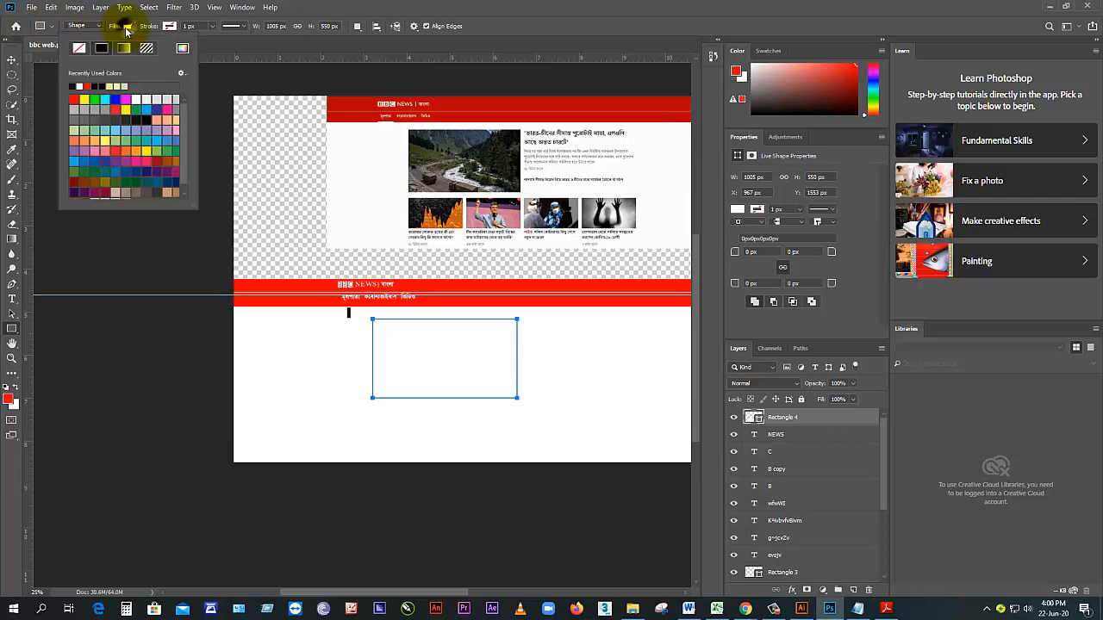
left_click(77, 85)
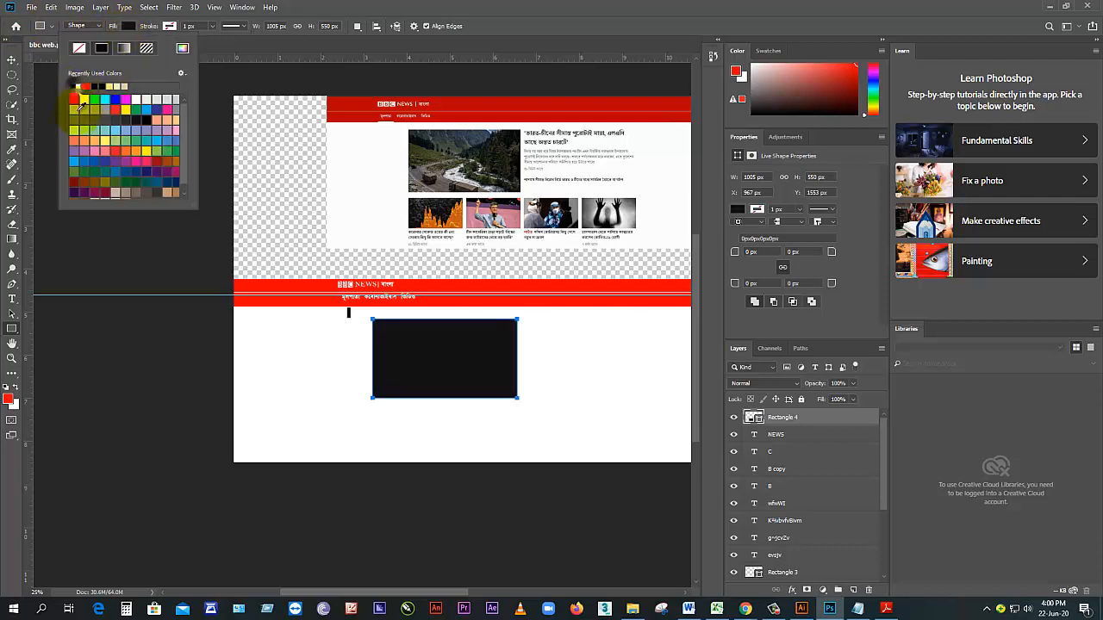
Step: Nudge the large black rectangle up and left, closer to the spacer, to about X 919 px and Y 1529 px
left_click(12, 59)
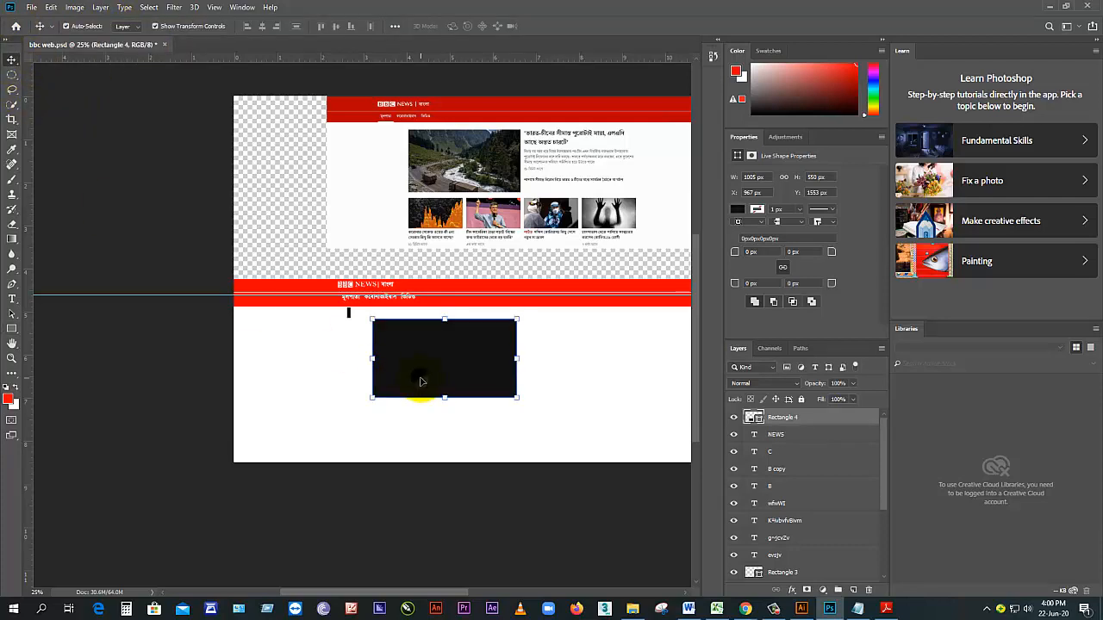
key("Up")
key("Up")
key("Up")
key("Up")
key("Up")
key("Up")
key("Up")
key("Up")
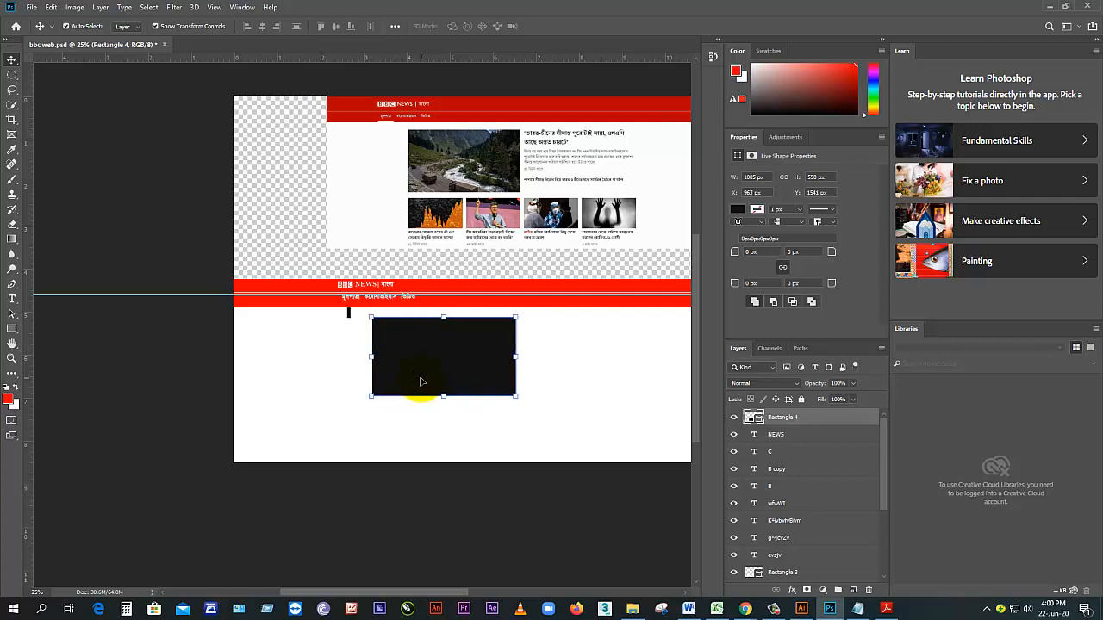
key("Left")
key("Left")
key("Left")
key("Left")
key("Left")
key("Left")
key("Left")
key("Left")
key("Up")
key("Up")
key("Up")
key("Up")
key("Up")
key("Up")
key("Up")
key("Up")
key("Up")
key("Up")
key("Up")
key("Up")
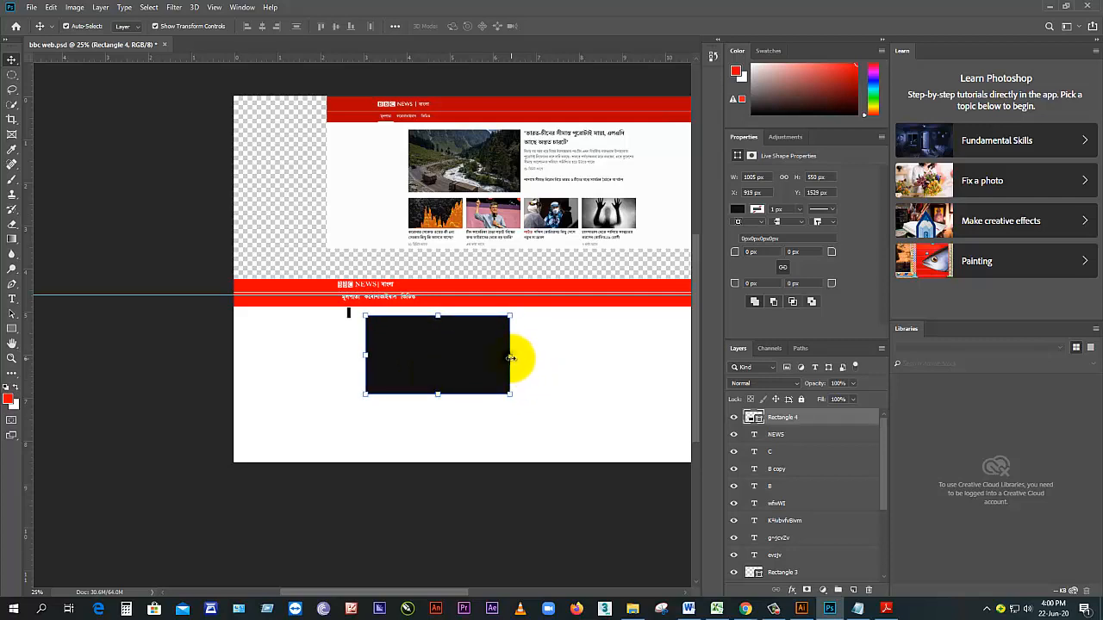
Step: Narrow the large black rectangle to about 917 px wide, keeping its left edge in place
key("ctrl+t")
mouse_move(509, 355)
left_mouse_down()
mouse_move(497, 355)
mouse_move(463, 433)
mouse_move(468, 455)
mouse_move(467, 435)
left_mouse_up()
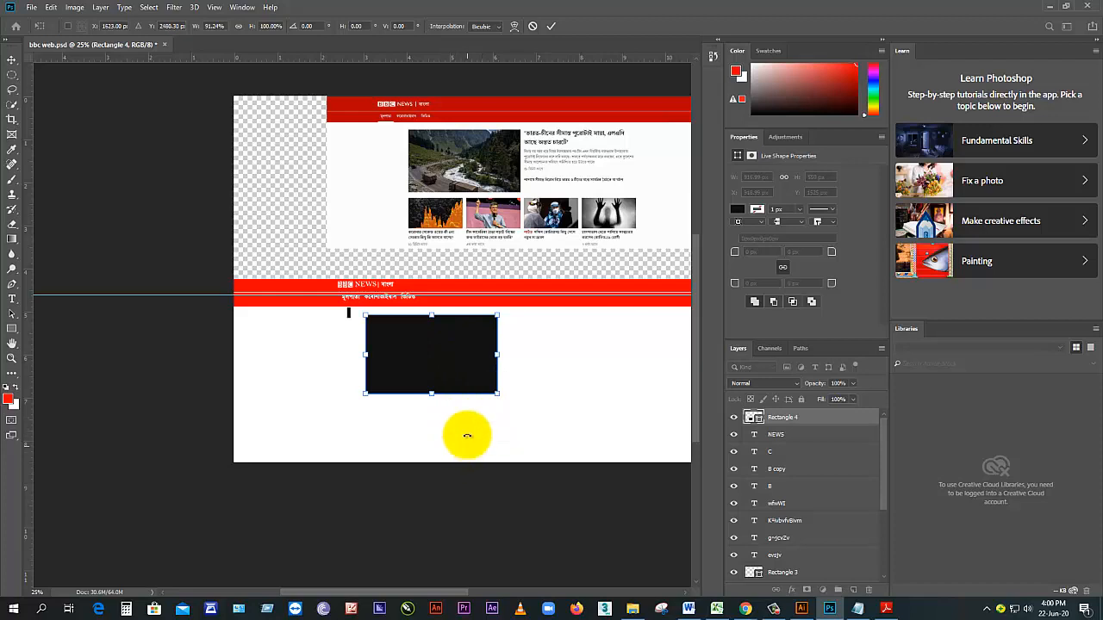
double_click(460, 377)
Step: Duplicate the large black rectangle straight down, leaving a small gap between the two
left_click_drag(457, 360, 461, 450)
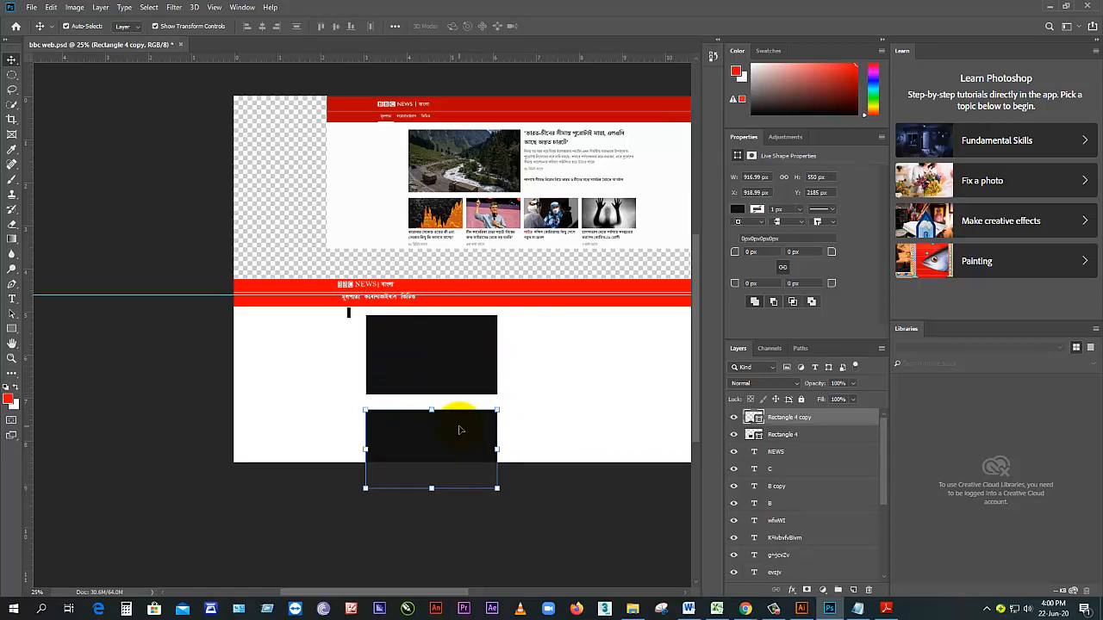
left_click(460, 378)
left_click(454, 430)
left_click(454, 388)
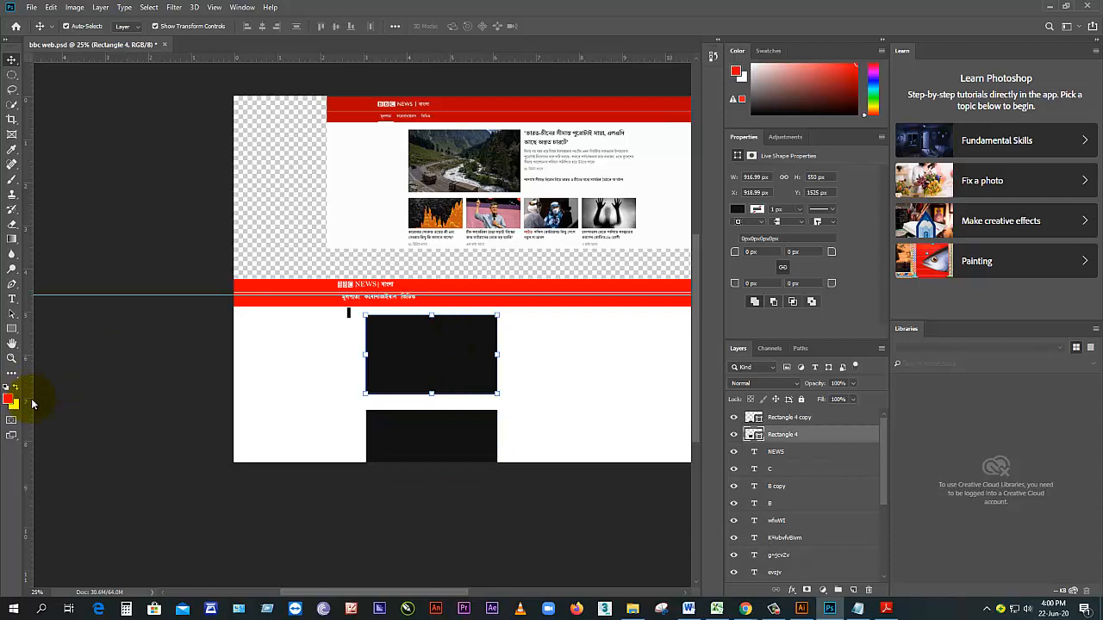
Step: Add a vertical guide through the large rectangle's centre and shrink the lower copy to about 459 by 365 px against it
left_click_drag(32, 403, 435, 435)
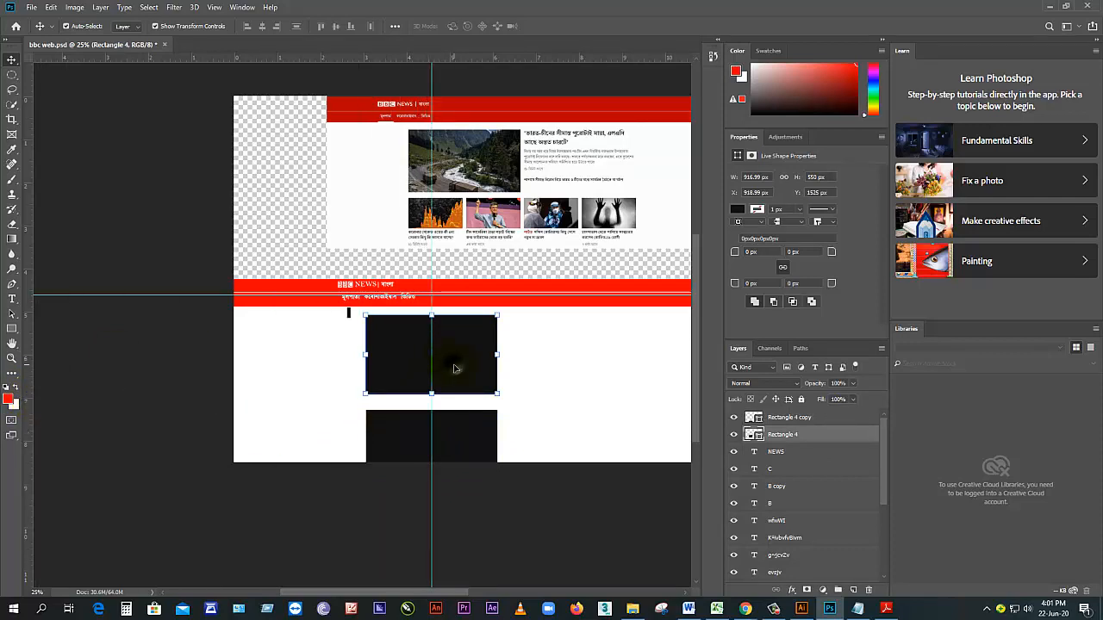
left_click(455, 430)
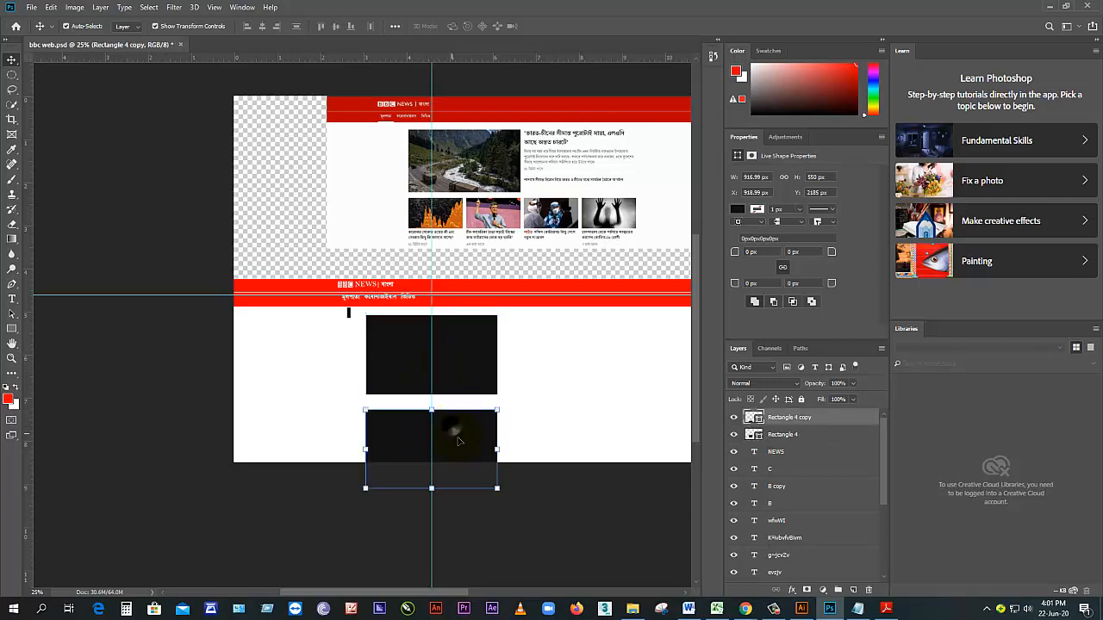
left_click_drag(496, 448, 432, 448)
left_click_drag(396, 488, 403, 437)
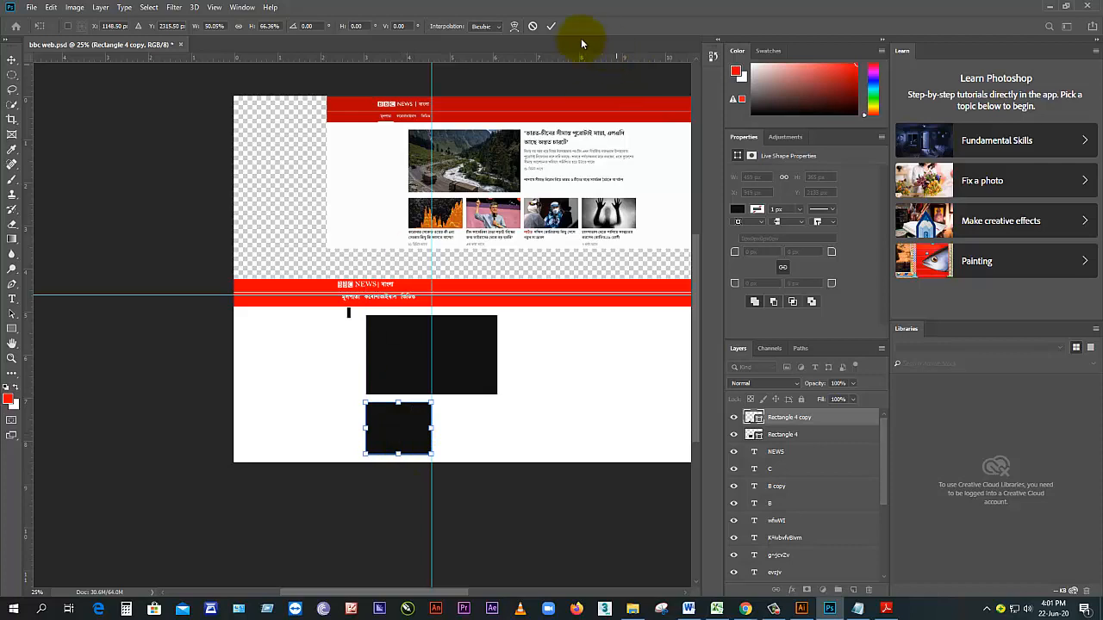
left_click(551, 29)
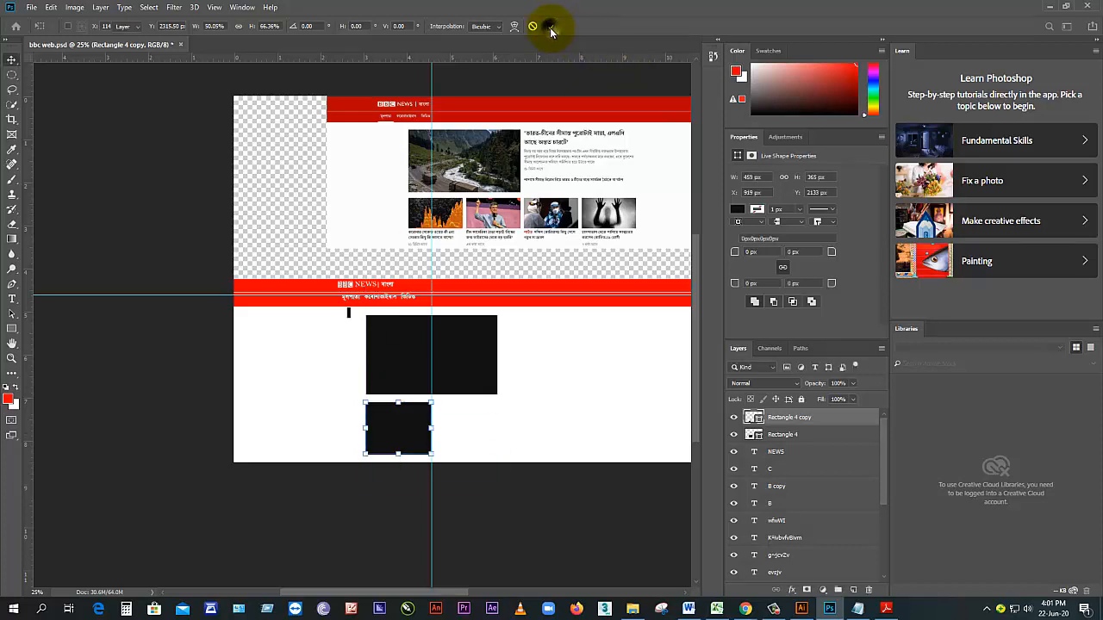
Step: Duplicate the small black rectangle to the right at about X 1419 px and remove the vertical guide
left_click_drag(414, 426, 486, 428)
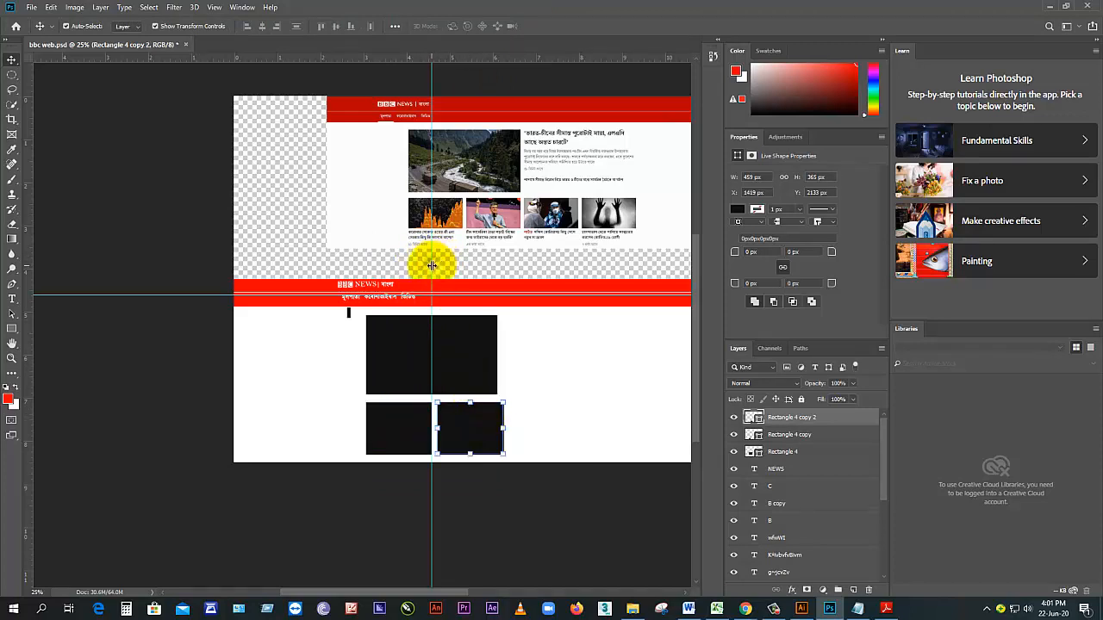
left_click_drag(431, 261, 8, 315)
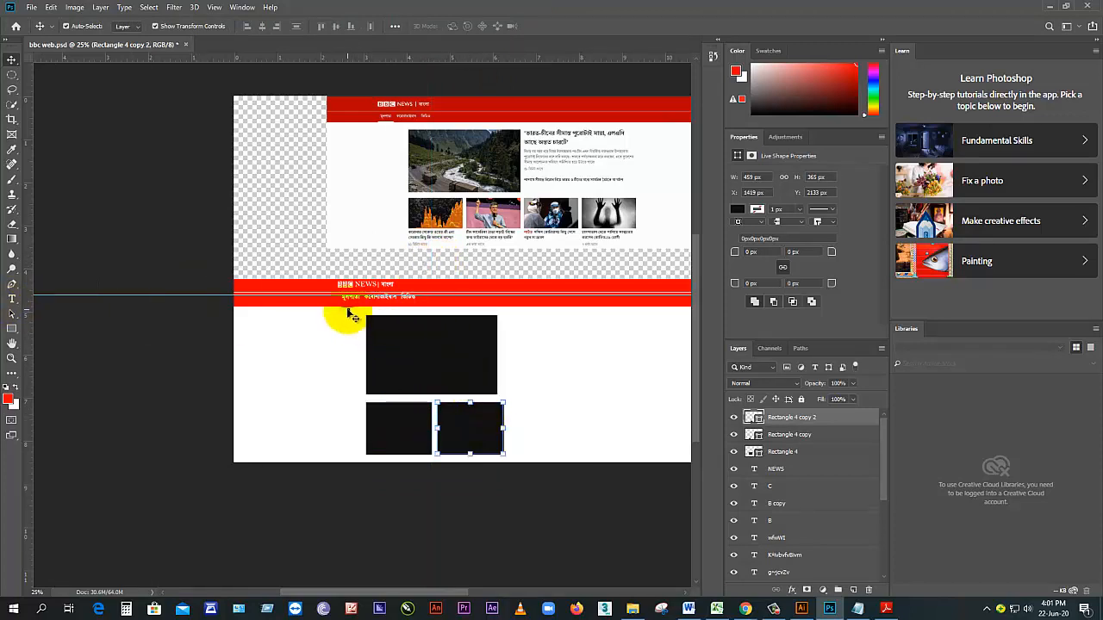
Step: Move the small red spacer rectangle into the gap between the two small black rectangles
left_click_drag(401, 371, 383, 417)
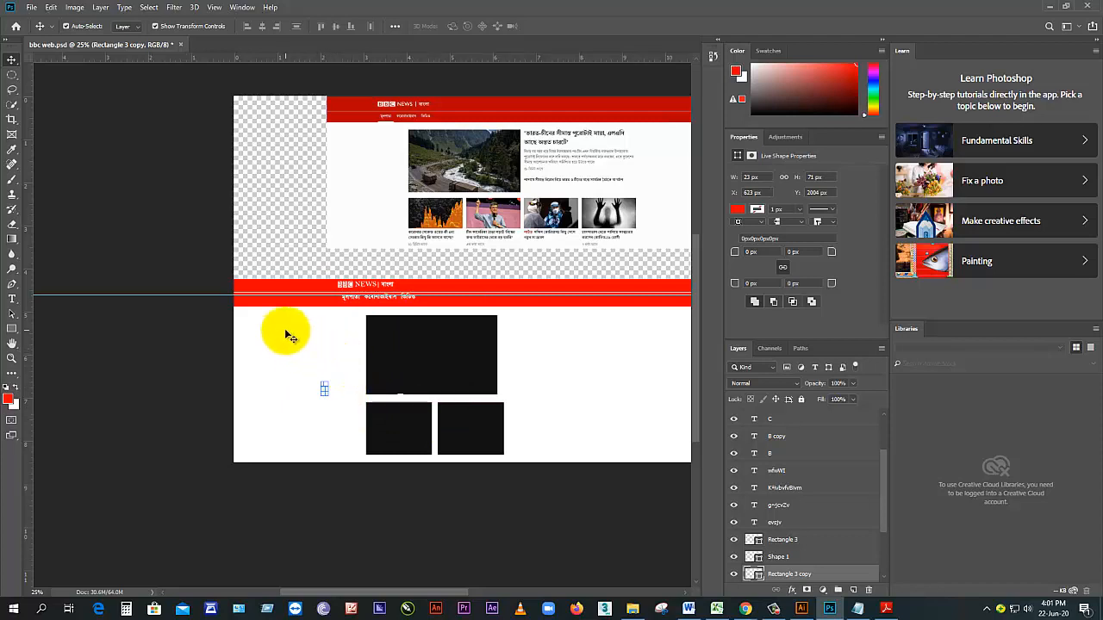
left_click(291, 387)
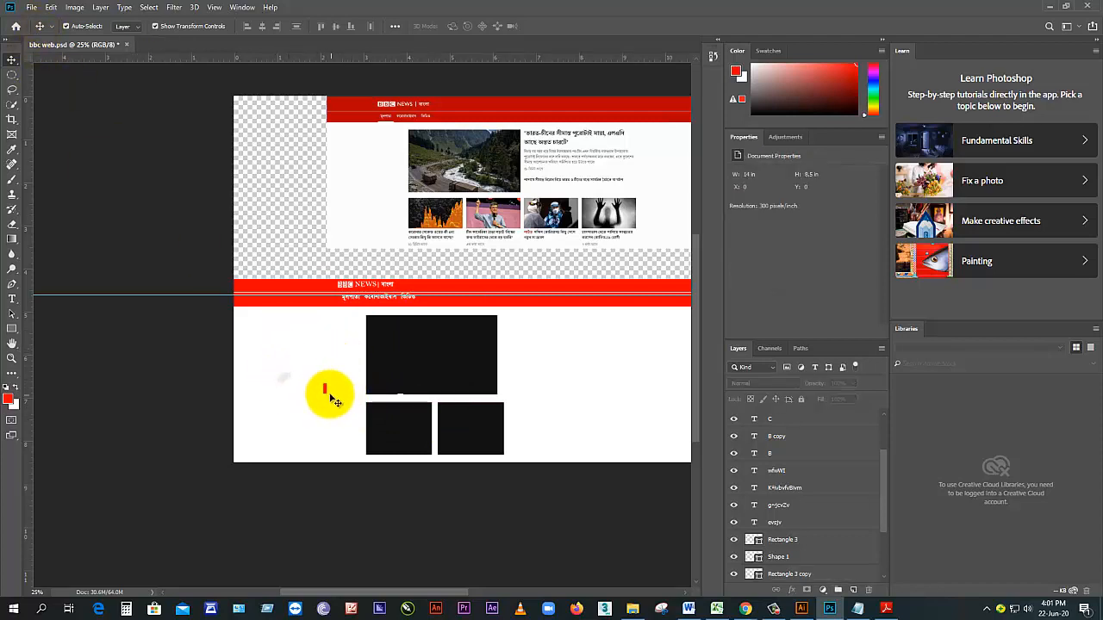
left_click_drag(326, 389, 436, 424)
left_click(464, 426, "ctrl+space")
left_click(463, 426, "ctrl+space")
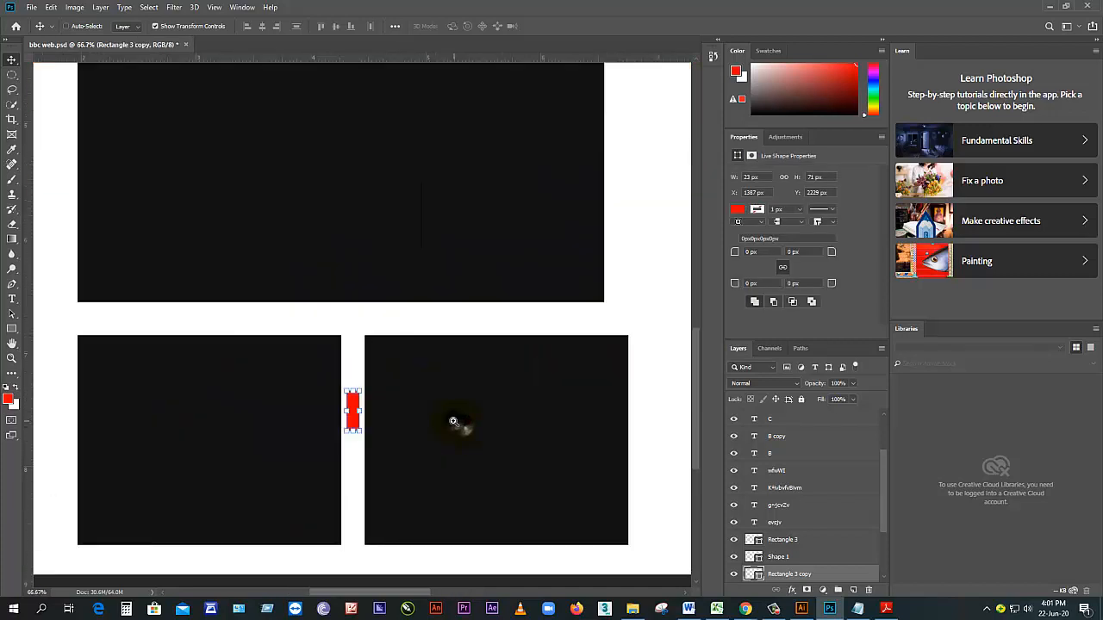
left_click(455, 423, "ctrl+space")
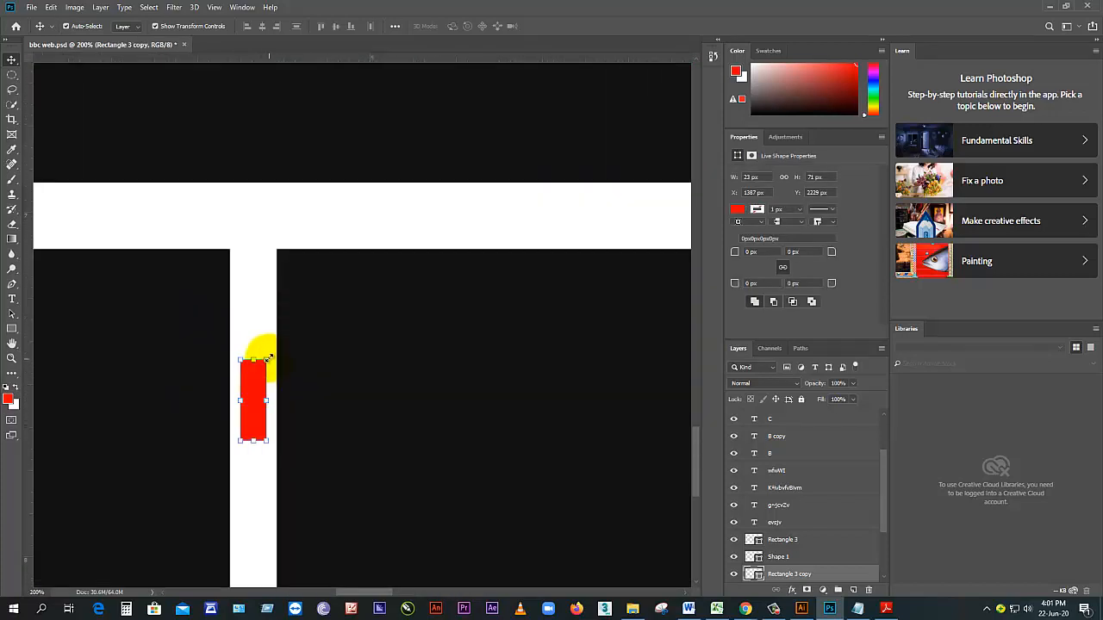
Step: Widen the red spacer symmetrically to about 41 px so it fills the gap between the small black rectangles
left_click_drag(268, 401, 229, 403)
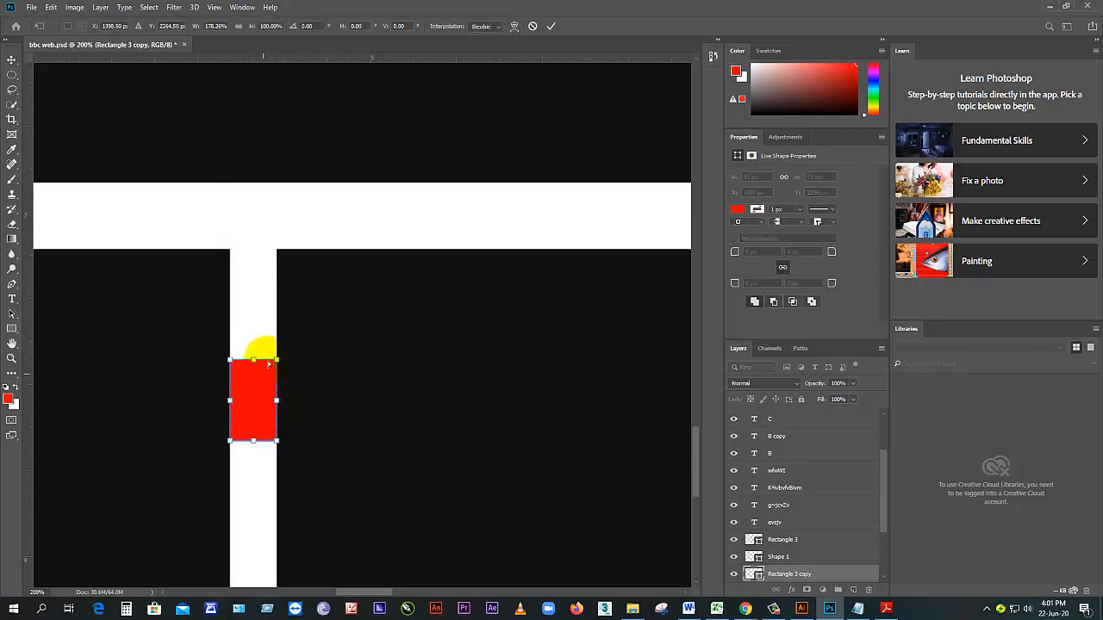
left_click(248, 322, "alt+space")
left_click(248, 322, "alt+space")
left_click(248, 321, "alt+space")
left_click_drag(265, 236, 251, 308)
left_click(238, 328, "alt")
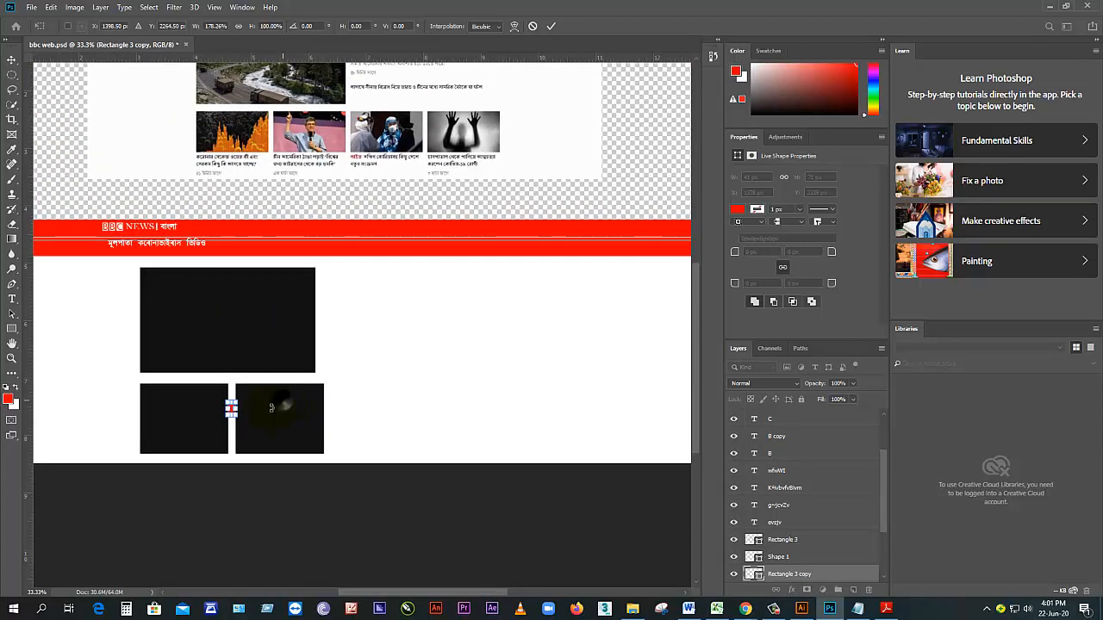
key("Return")
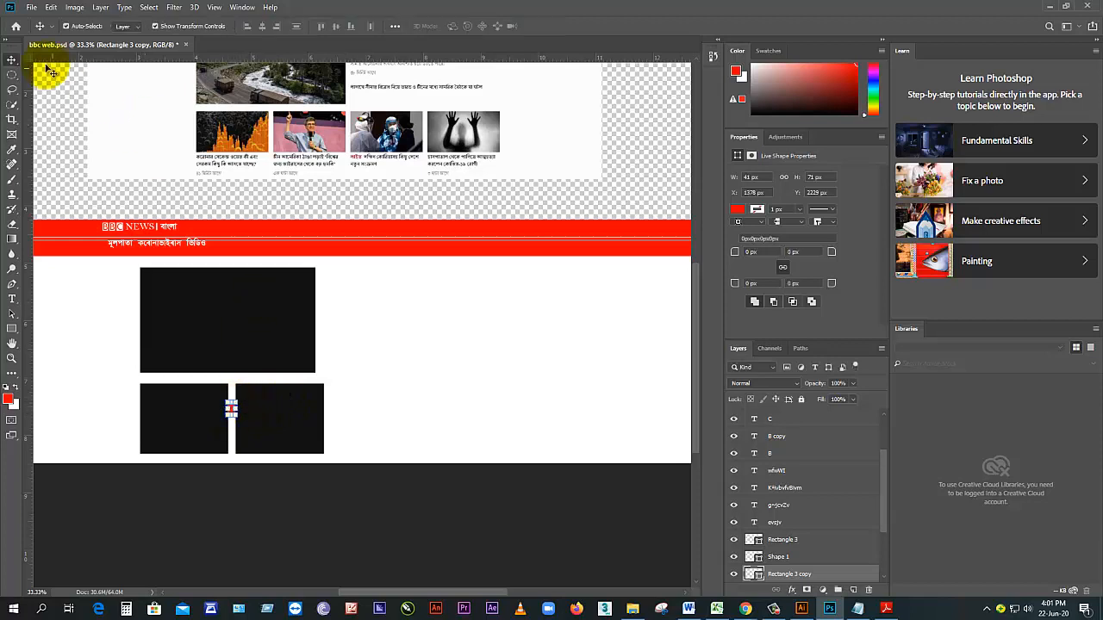
Step: Move the red spacer out of the gap to the blank area right of the second small rectangle, at about X 1948 px
left_click(246, 419)
left_click(245, 418)
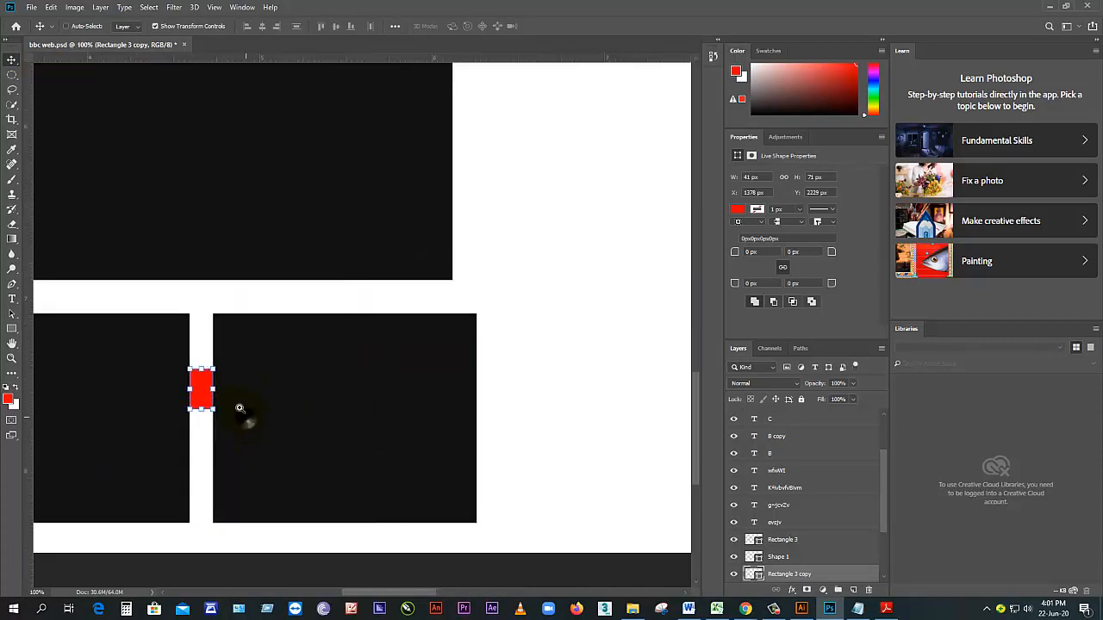
left_click_drag(204, 390, 531, 390)
left_click(376, 393)
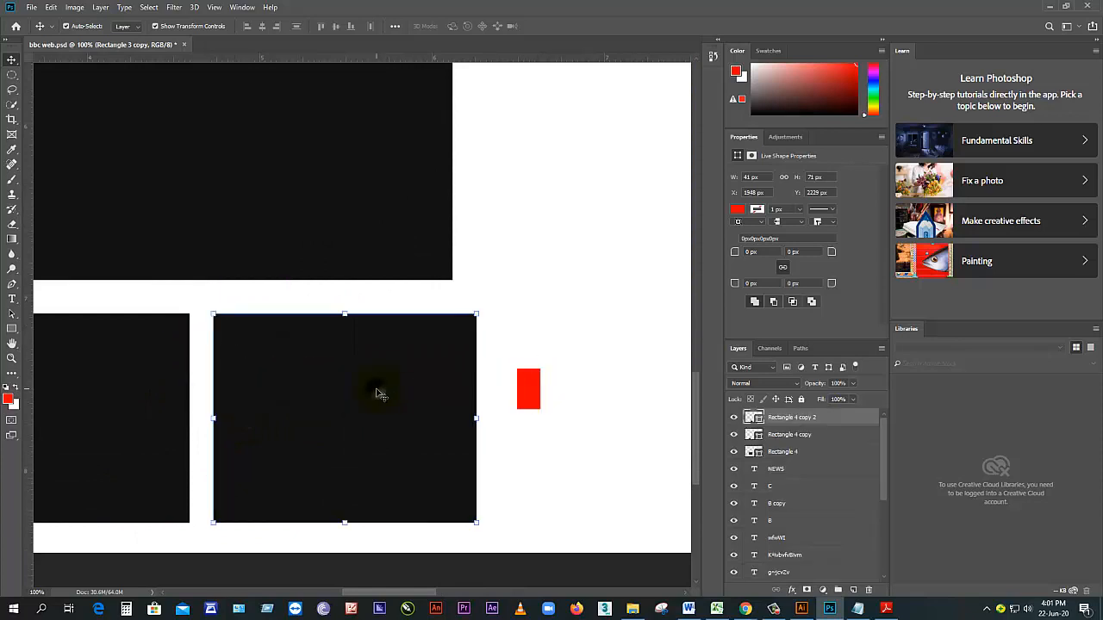
left_click(332, 389, "alt")
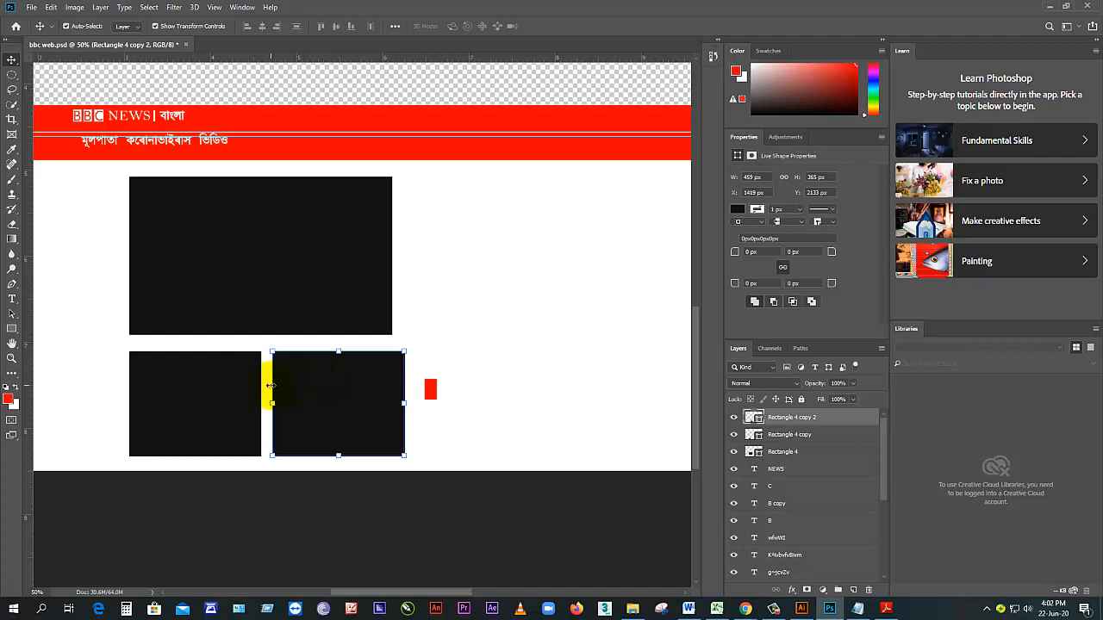
scroll(310, 398, "up", 1)
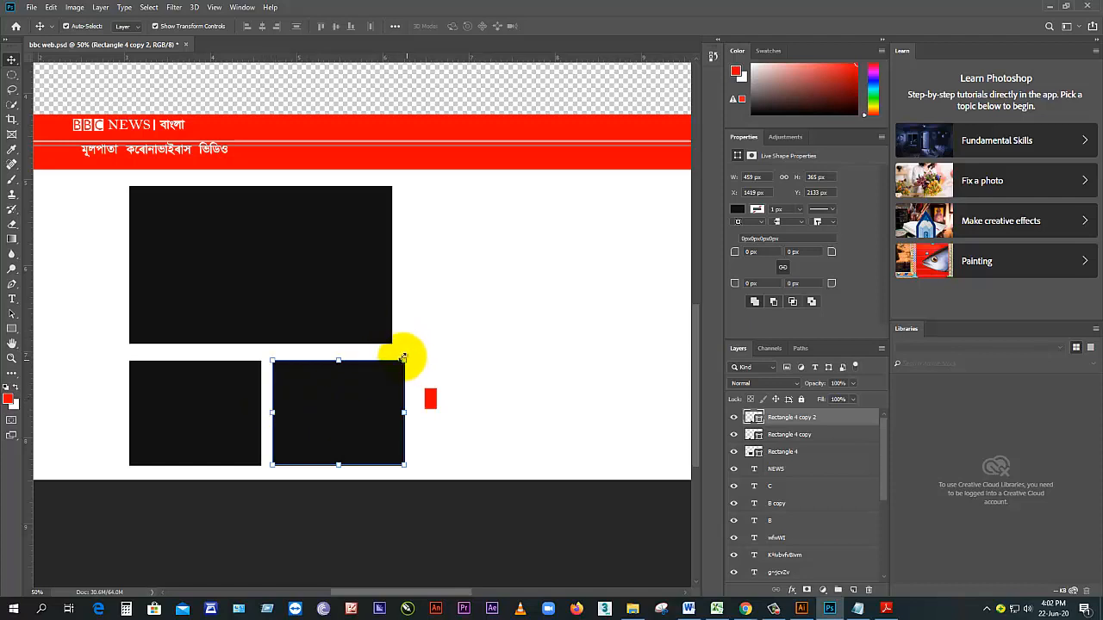
Step: Narrow the first small black rectangle to about 421 px and shift the second one left to about X 1401 px
left_click(244, 423)
left_click_drag(260, 413, 249, 412)
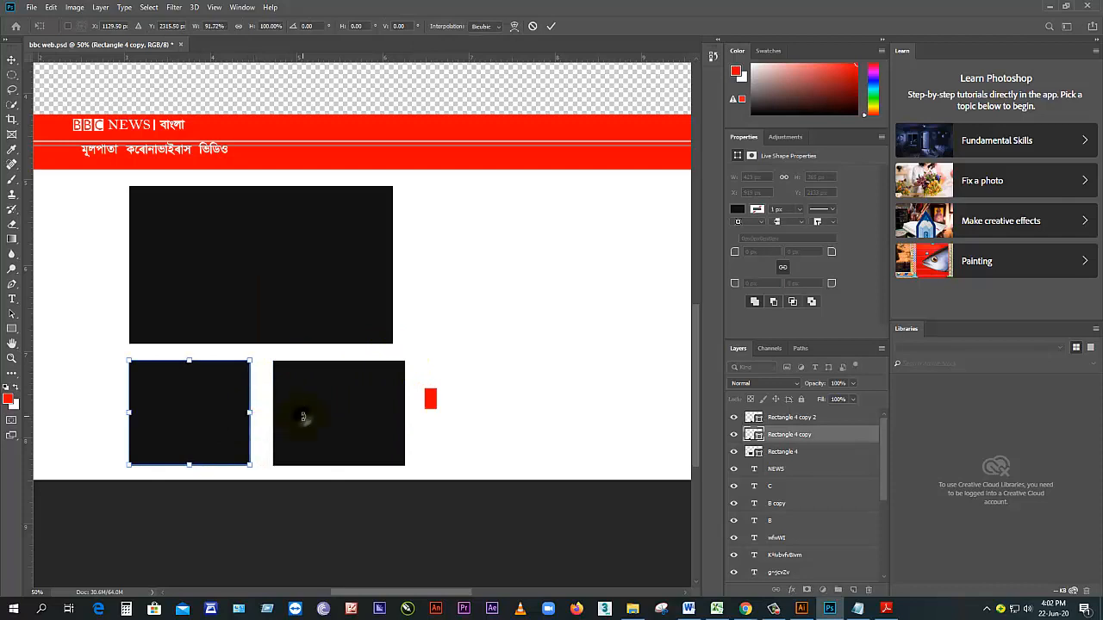
left_click(331, 420)
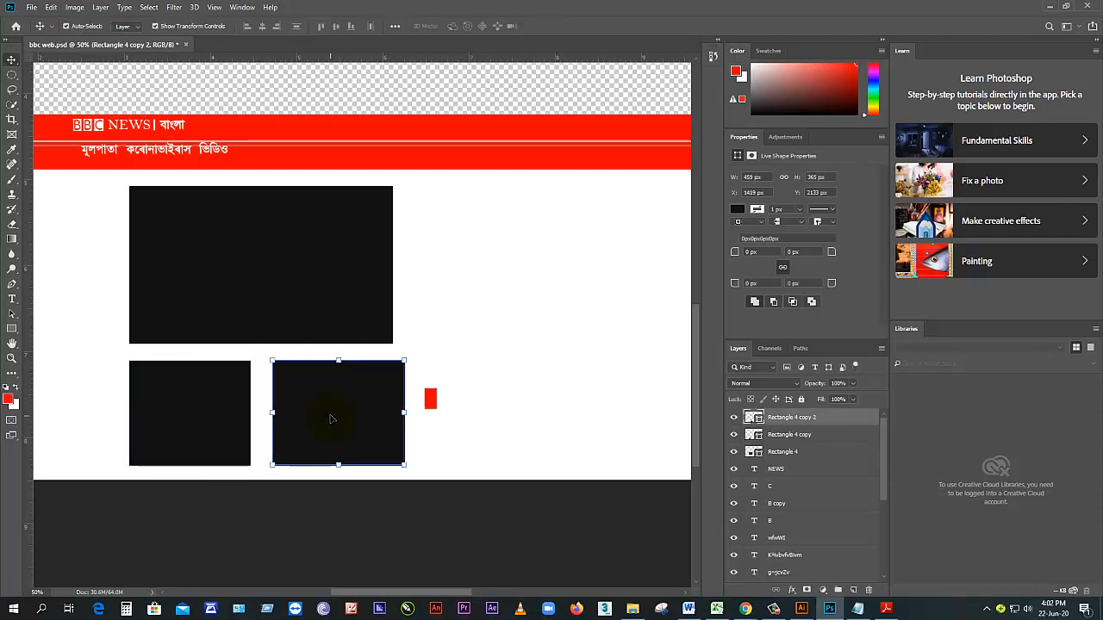
left_click_drag(331, 420, 328, 421)
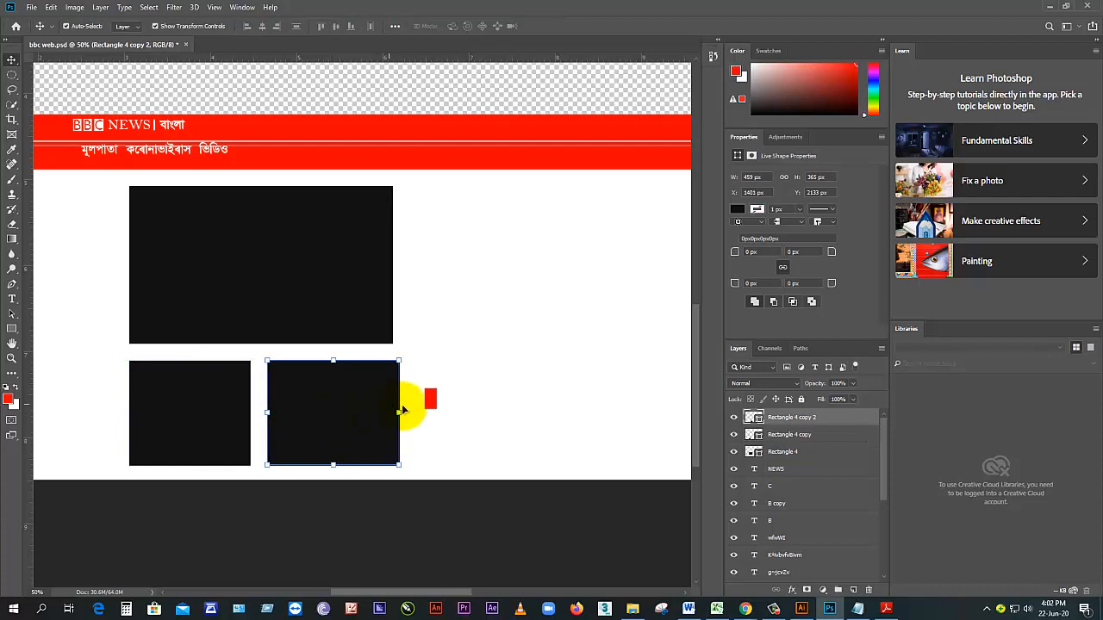
Step: Place the red spacer against the first small rectangle and nudge the second one left to X 1381 px against it
left_click(431, 398)
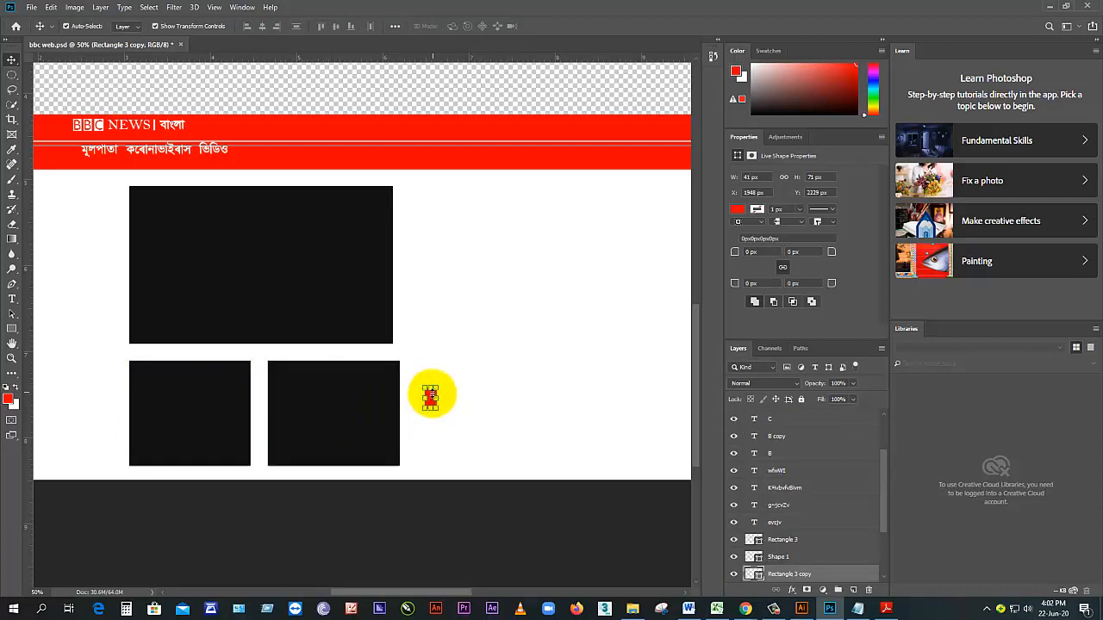
scroll(327, 381, "up", 1)
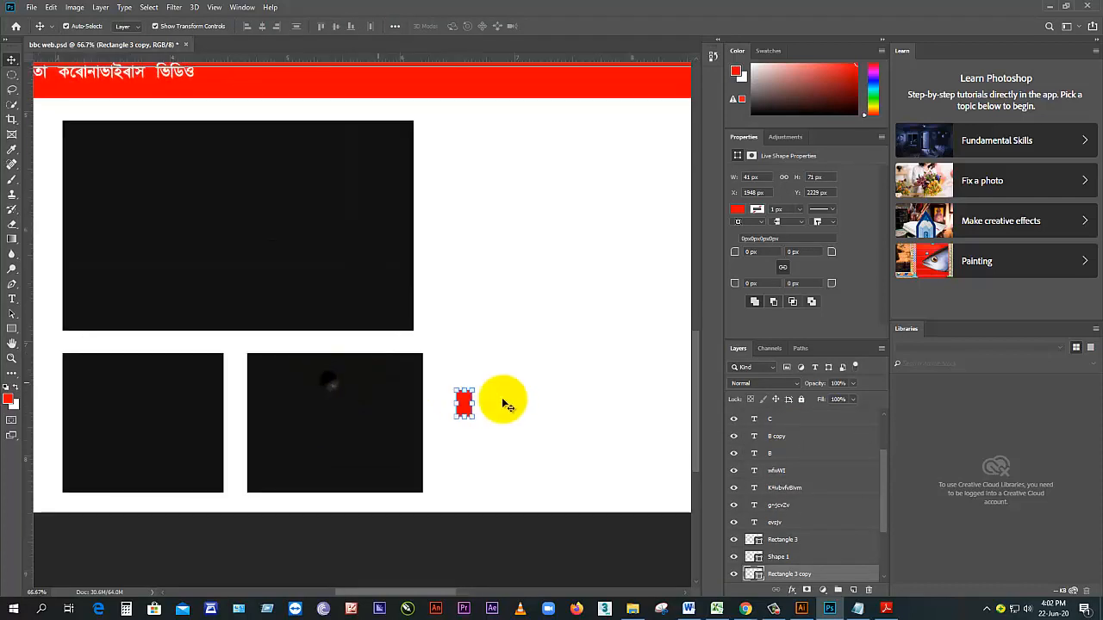
left_click_drag(465, 401, 232, 374)
left_click(286, 393)
key("Left")
key("Left")
key("Left")
key("Left")
key("Left")
key("Left")
key("Left")
key("Left")
key("Left")
key("Left")
key("Left")
key("Left")
key("Left")
key("Left")
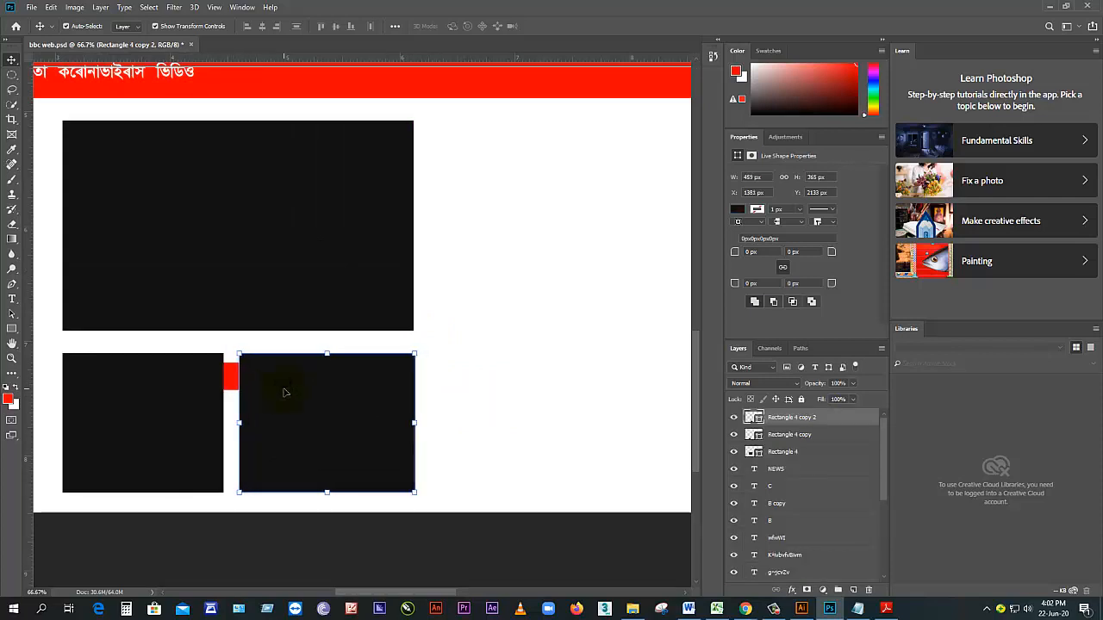
Step: Move the red spacer against the right edge of the second small black rectangle
left_click(438, 393)
left_click(233, 375)
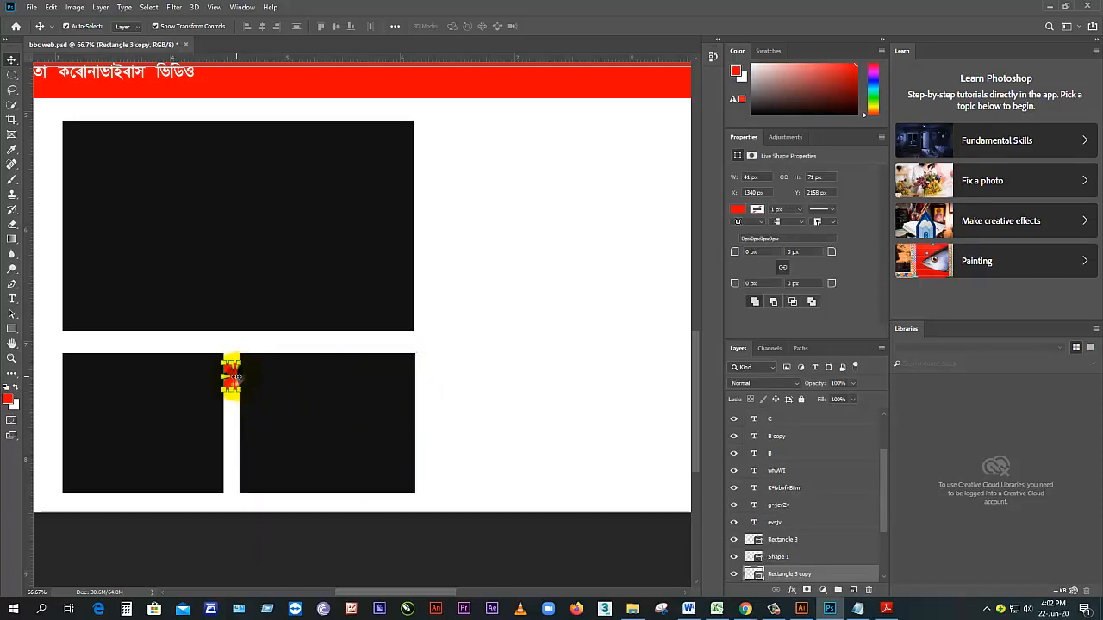
left_click_drag(234, 376, 425, 411)
left_click(453, 389)
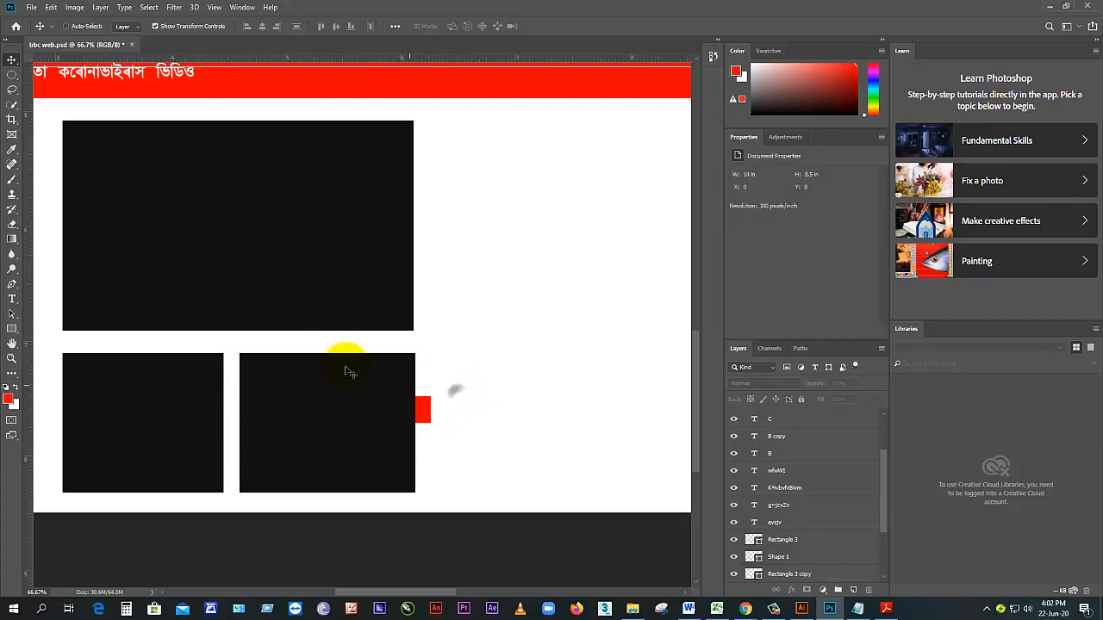
Step: Duplicate the two small black rectangles together to the right, at about X 1922 px on the same row
key("ctrl+minus")
key("ctrl+minus")
key("ctrl+minus")
key("ctrl+minus")
left_click_drag(351, 272, 300, 286)
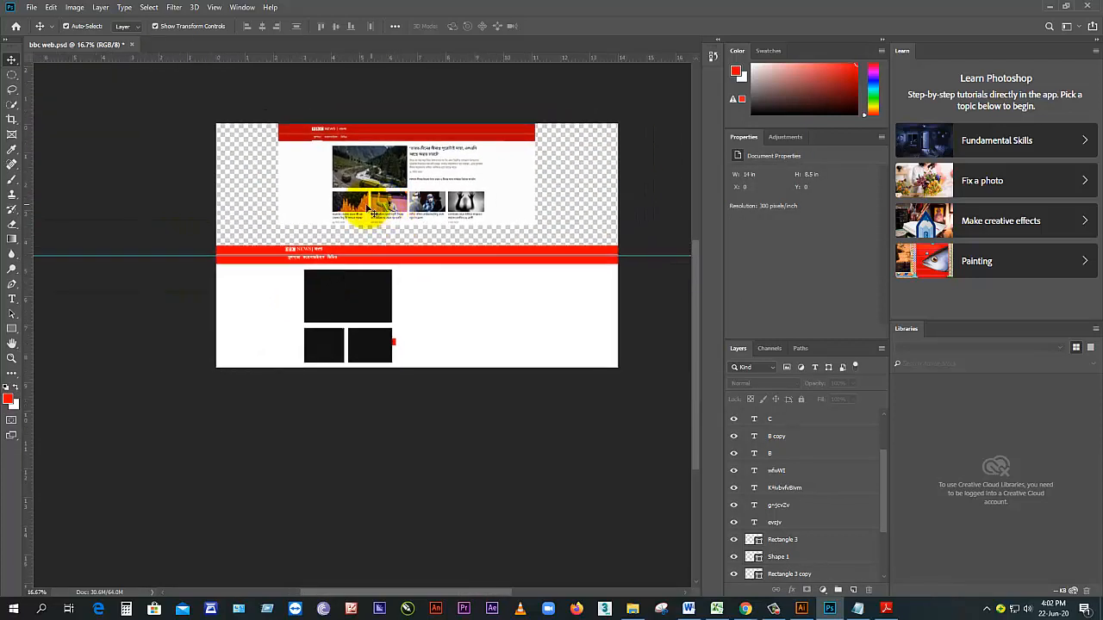
left_click(338, 352)
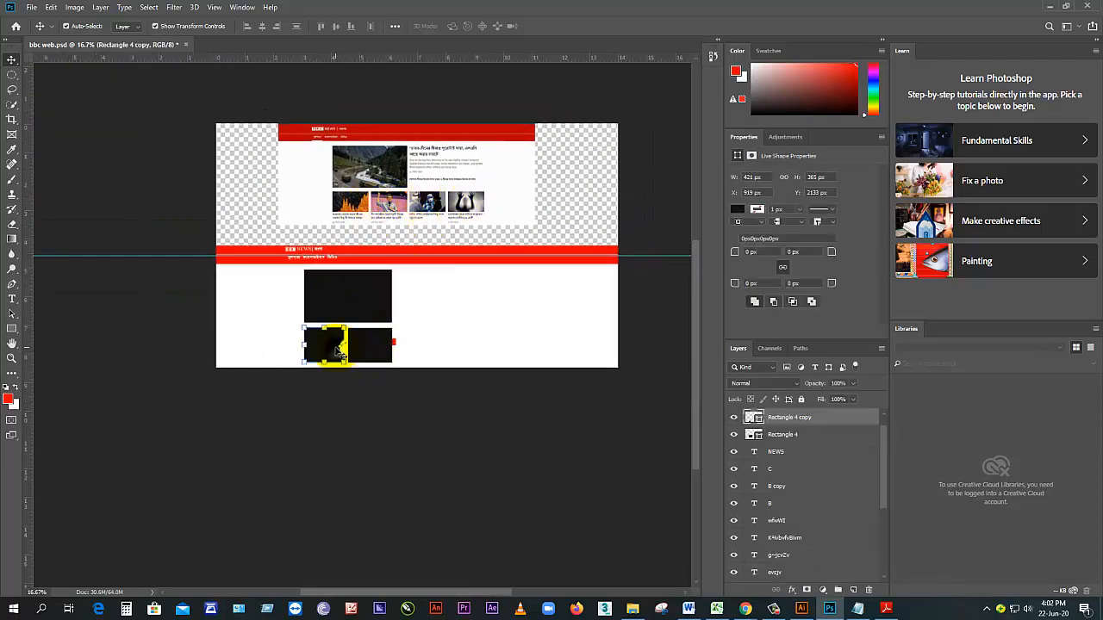
left_click(373, 346, "shift")
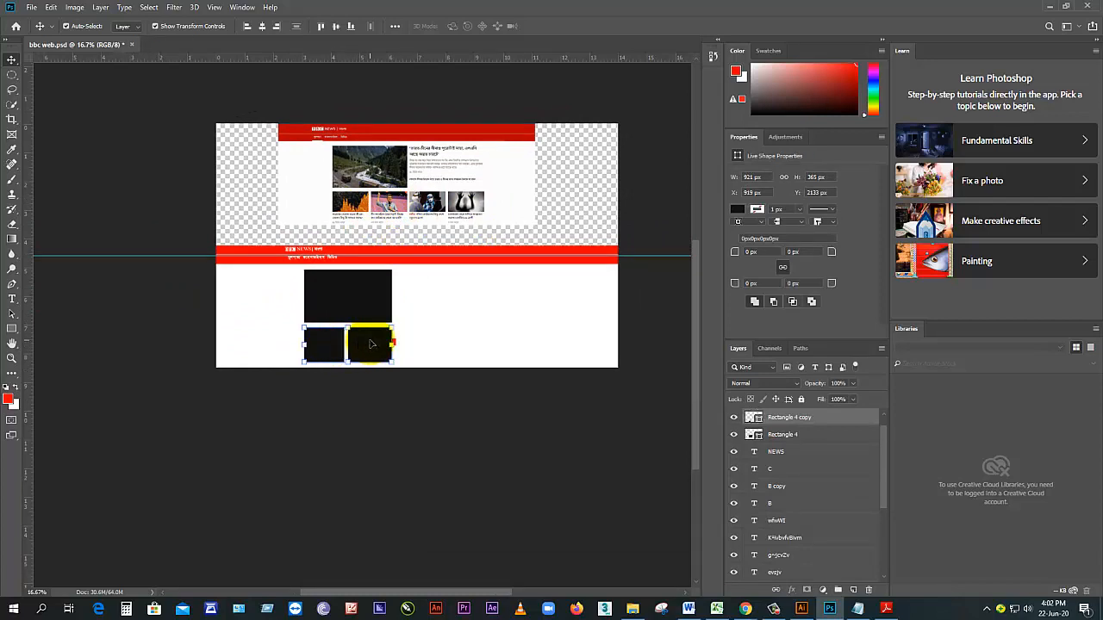
left_click_drag(374, 354, 462, 353)
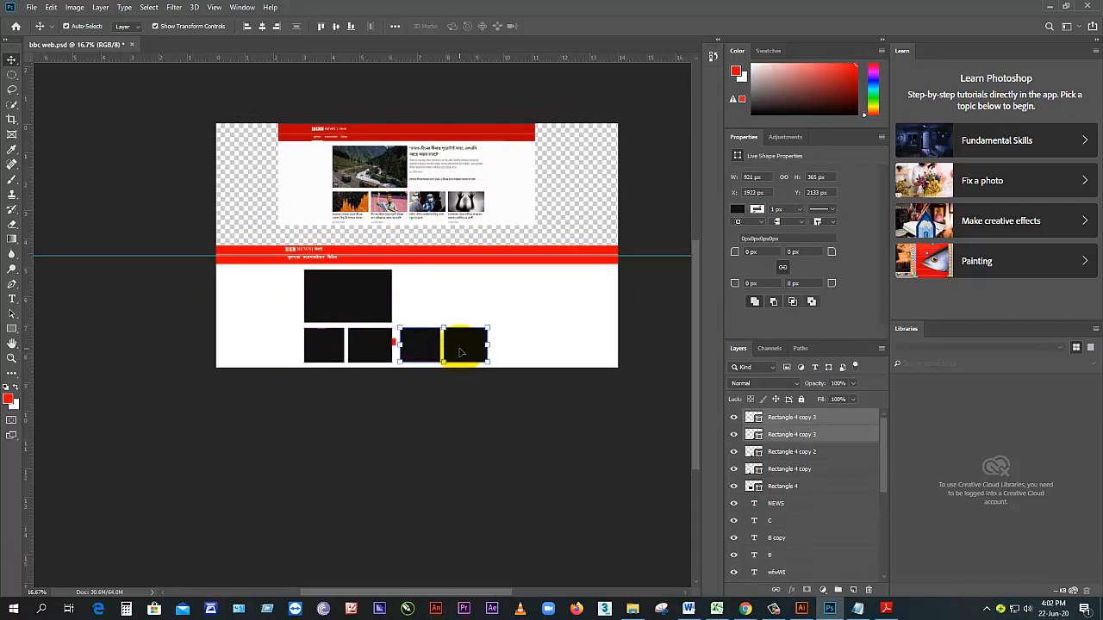
Step: Nudge the duplicated pair of small rectangles left until it touches the red spacer
left_click(418, 349, "ctrl")
left_click(417, 350, "ctrl")
left_click(417, 350, "ctrl")
left_click_drag(315, 419, 367, 293)
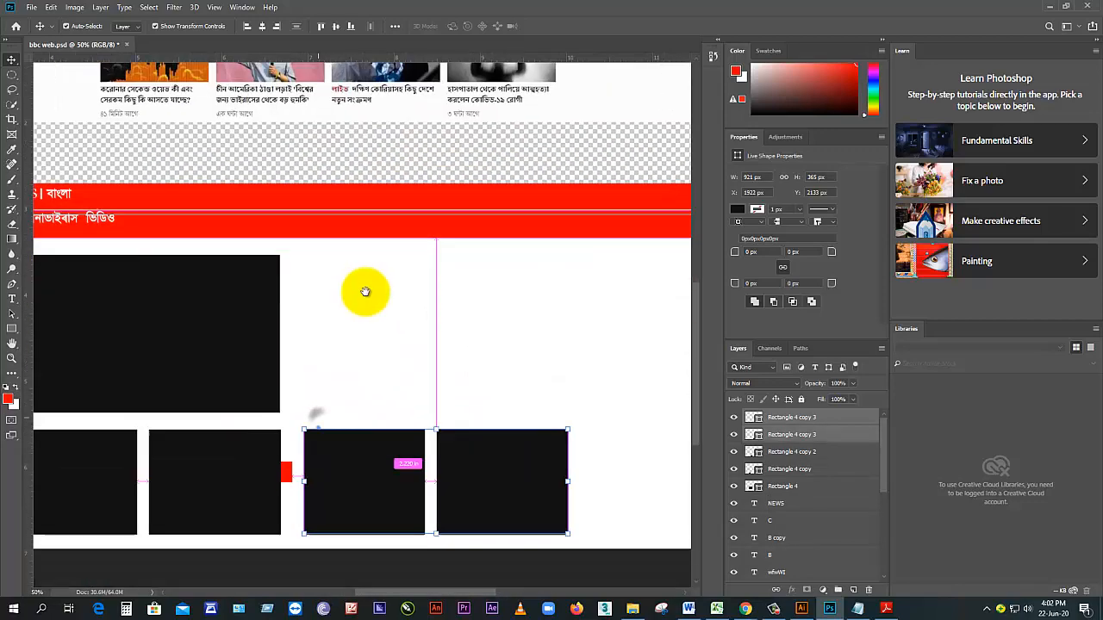
left_click_drag(339, 458, 368, 364)
key("Left")
key("Left")
key("Left")
key("Left")
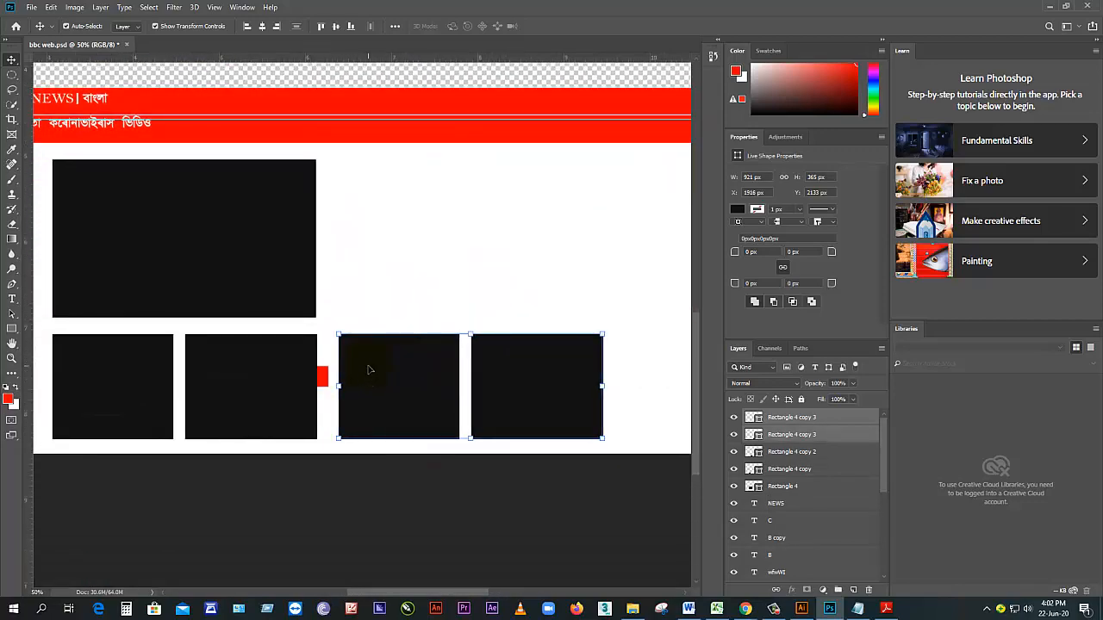
key("Left")
key("Left")
key("Left")
key("Left")
key("Left")
key("Left")
key("Left")
key("Left")
key("Left")
key("Left")
key("Left")
key("Left")
key("Left")
key("Left")
key("Left")
key("Left")
key("Left")
key("Left")
key("Left")
key("Left")
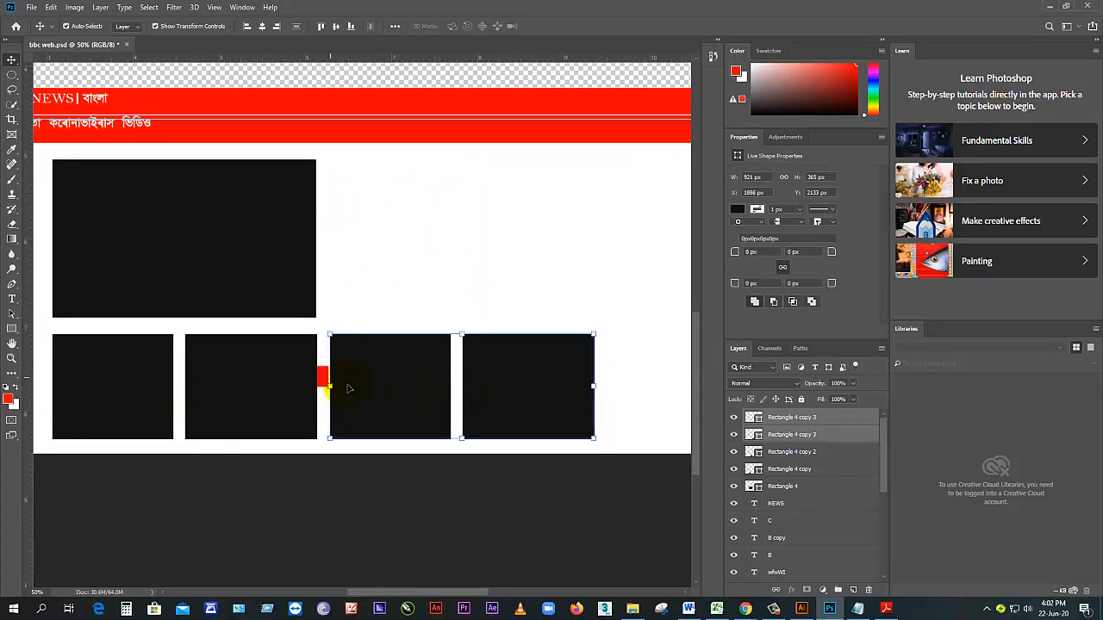
Step: Move the red spacer out of the row to the blank area left of the large black rectangle
left_click(364, 296)
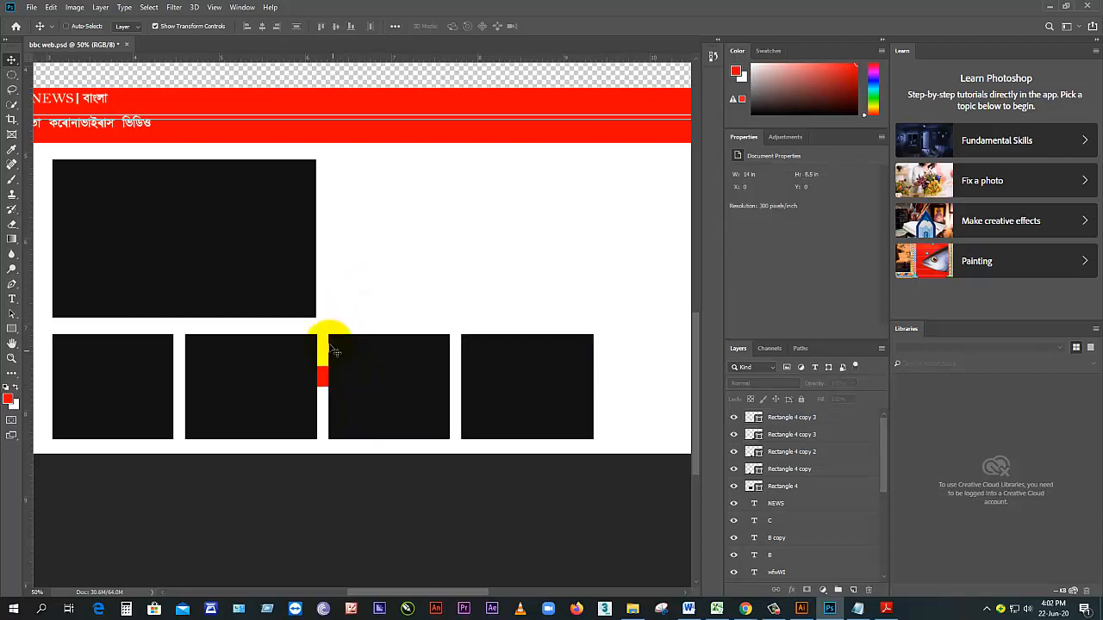
scroll(324, 361, "down", 1)
left_click_drag(324, 366, 116, 268)
left_click(203, 360)
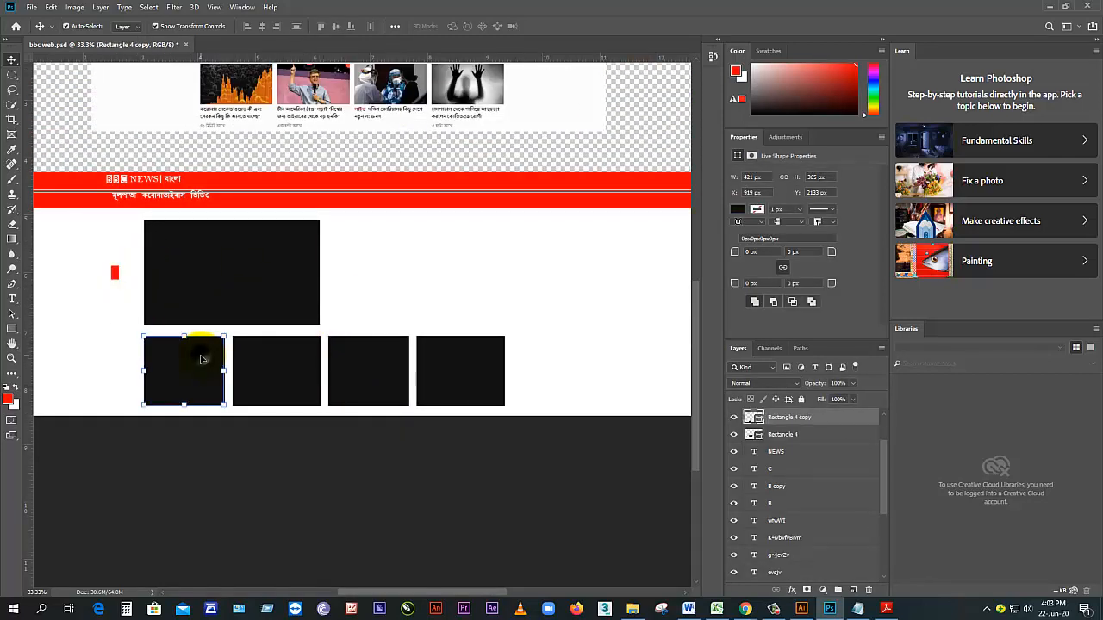
left_click(368, 381, "shift")
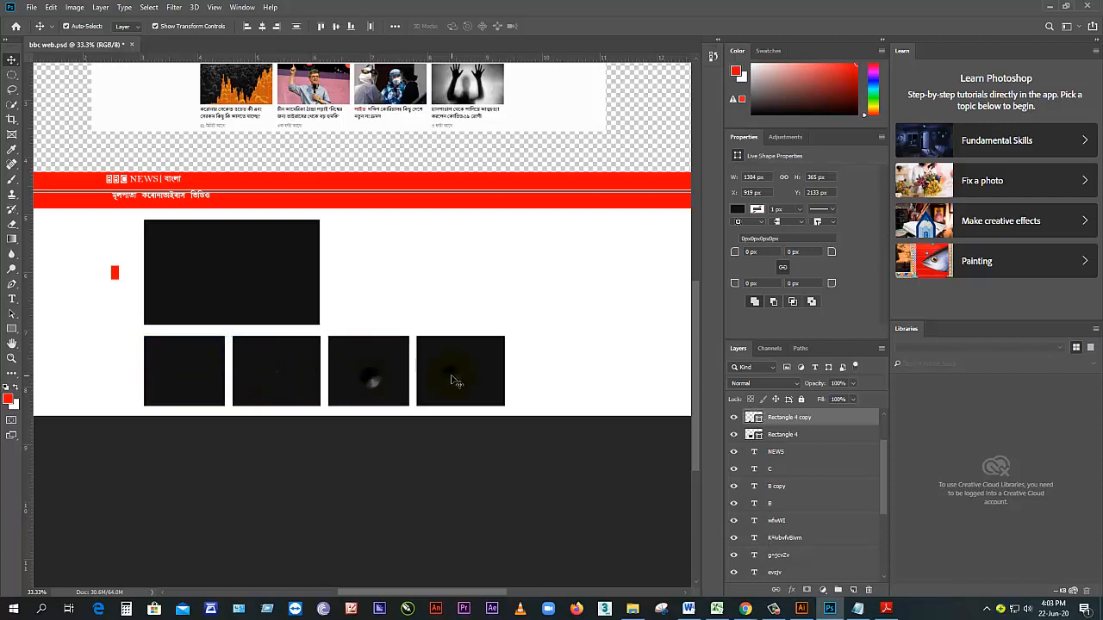
left_click(450, 379, "shift")
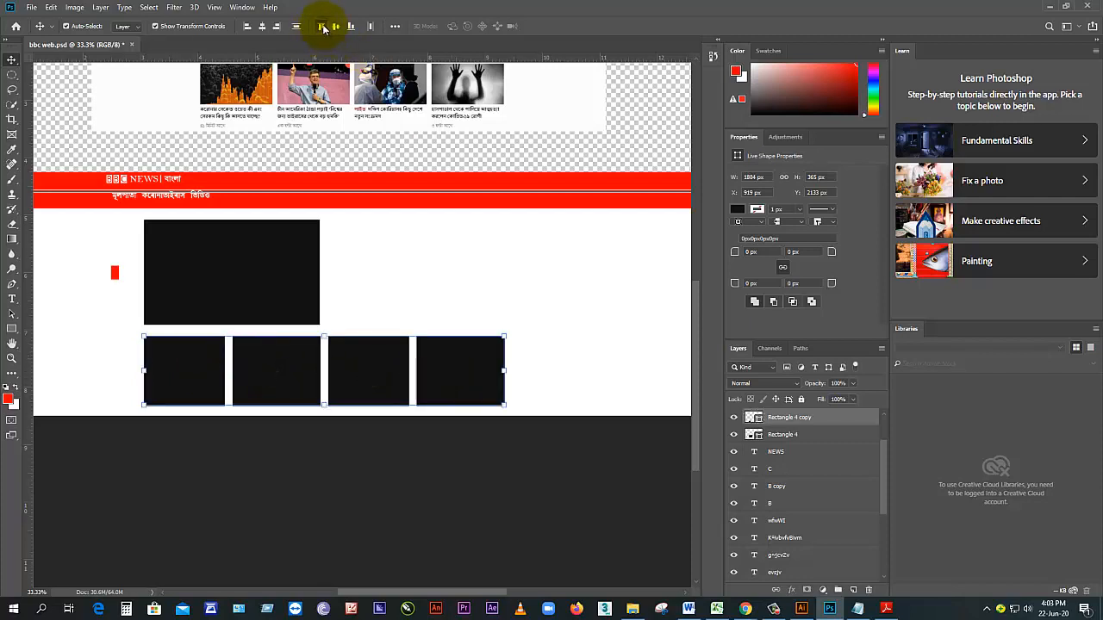
left_click(424, 306)
key("ctrl+minus")
left_click_drag(343, 302, 423, 344)
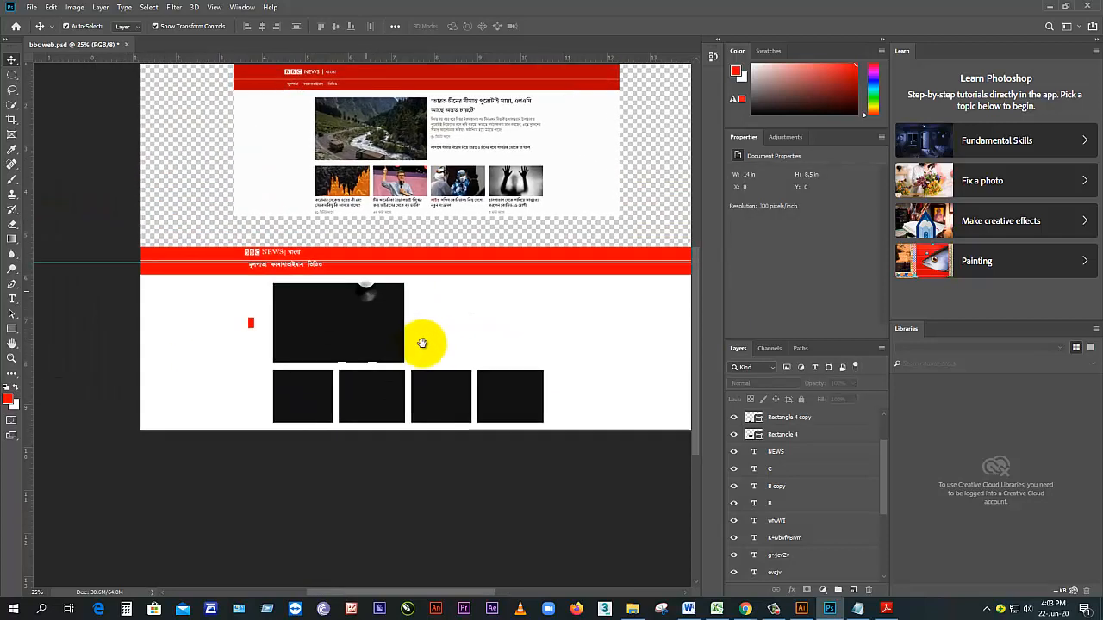
Step: Place the Cute-Baby-PNG-Transparent-Image file from Downloads as an embedded image directly above the large black rectangle's layer
left_click(376, 320)
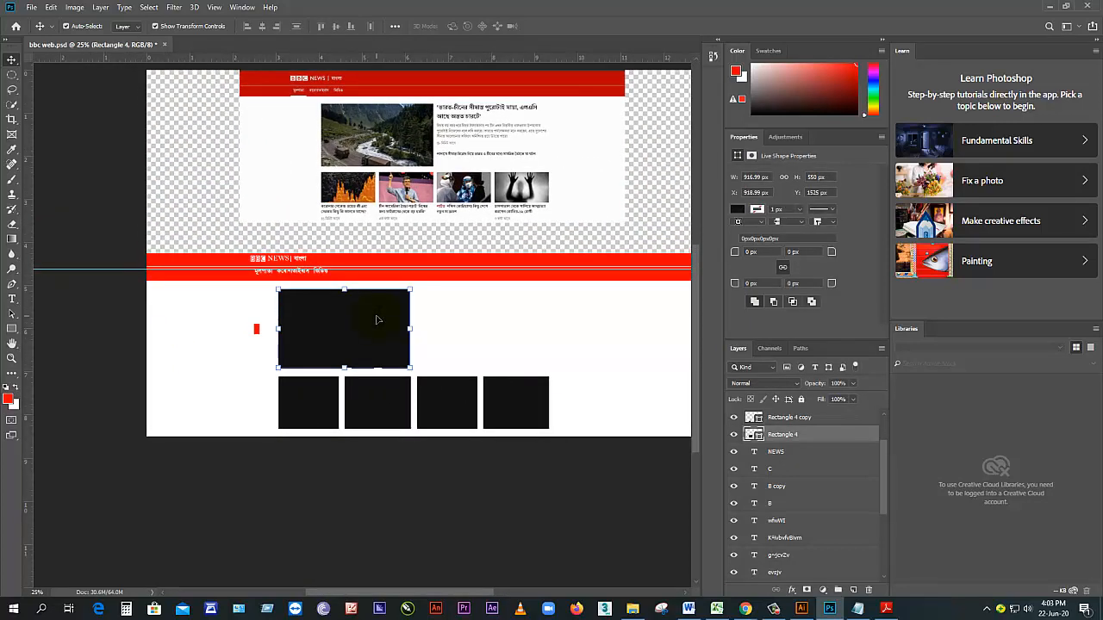
left_click(31, 7)
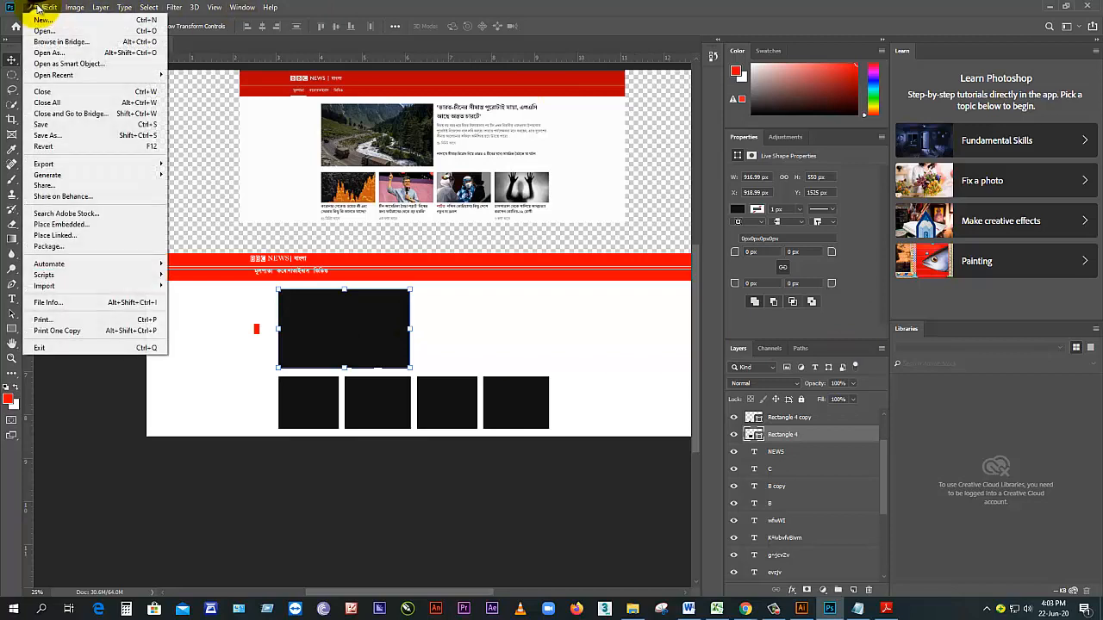
left_click(57, 223)
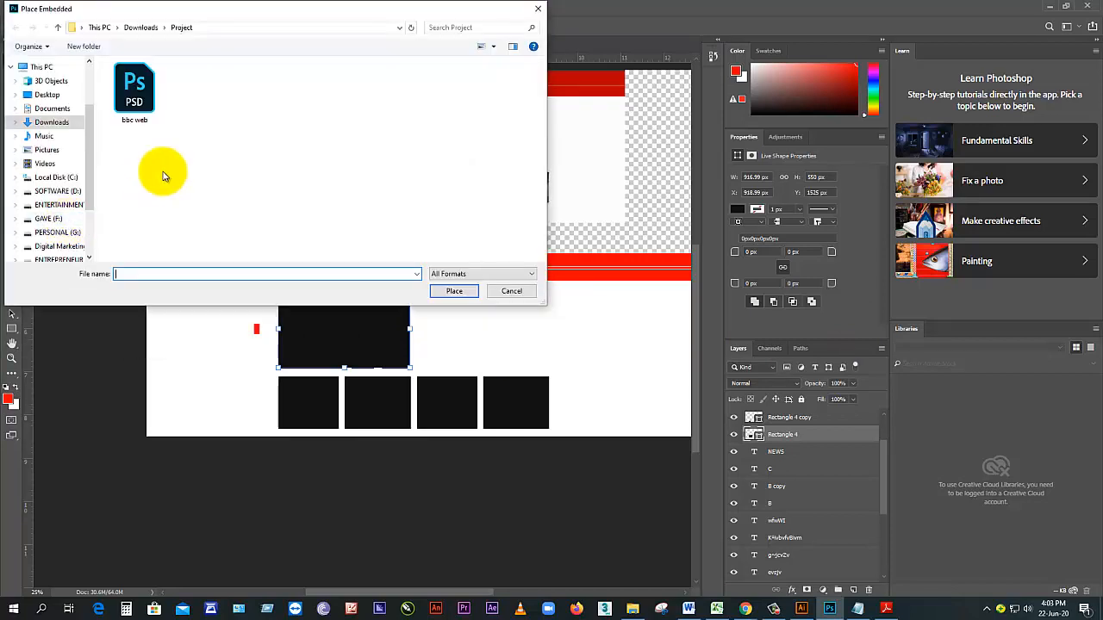
left_click(52, 123)
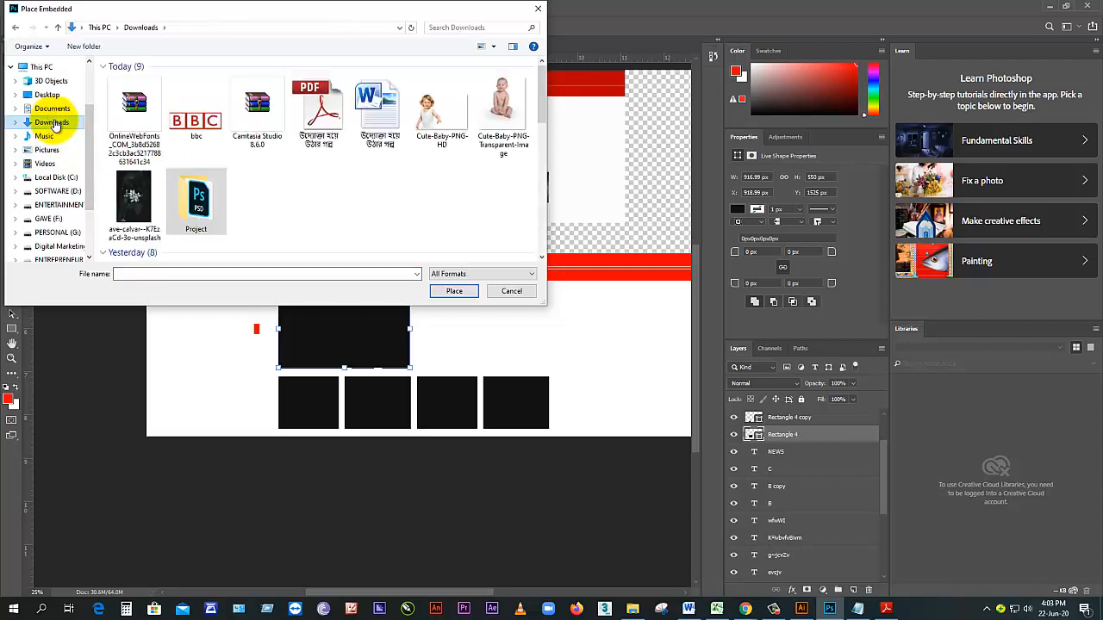
left_click_drag(88, 143, 88, 74)
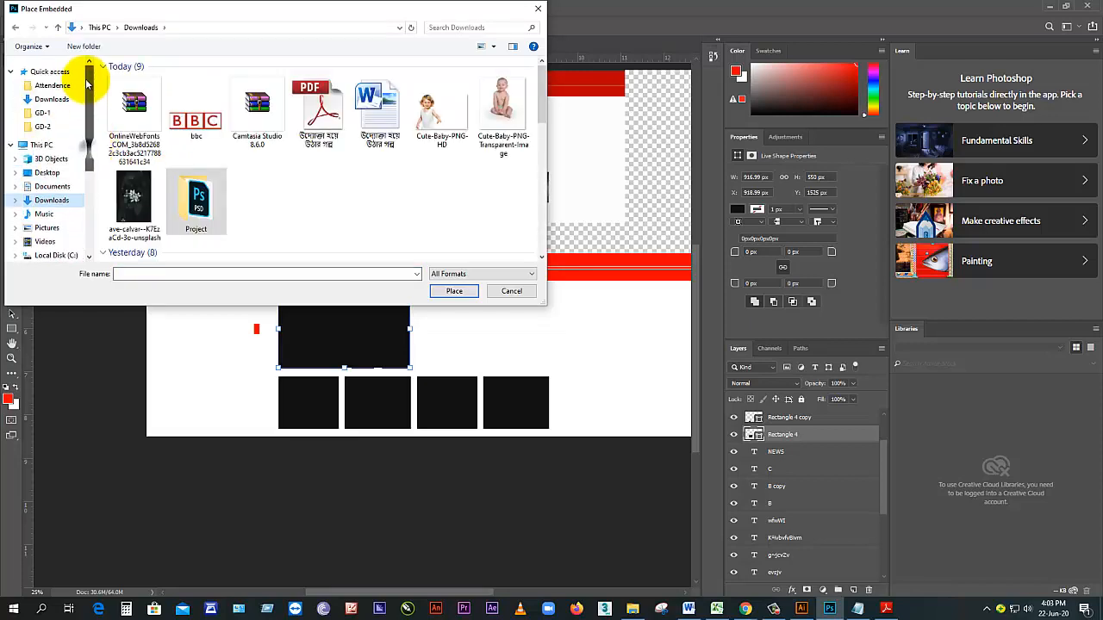
left_click(43, 113)
left_click(53, 100)
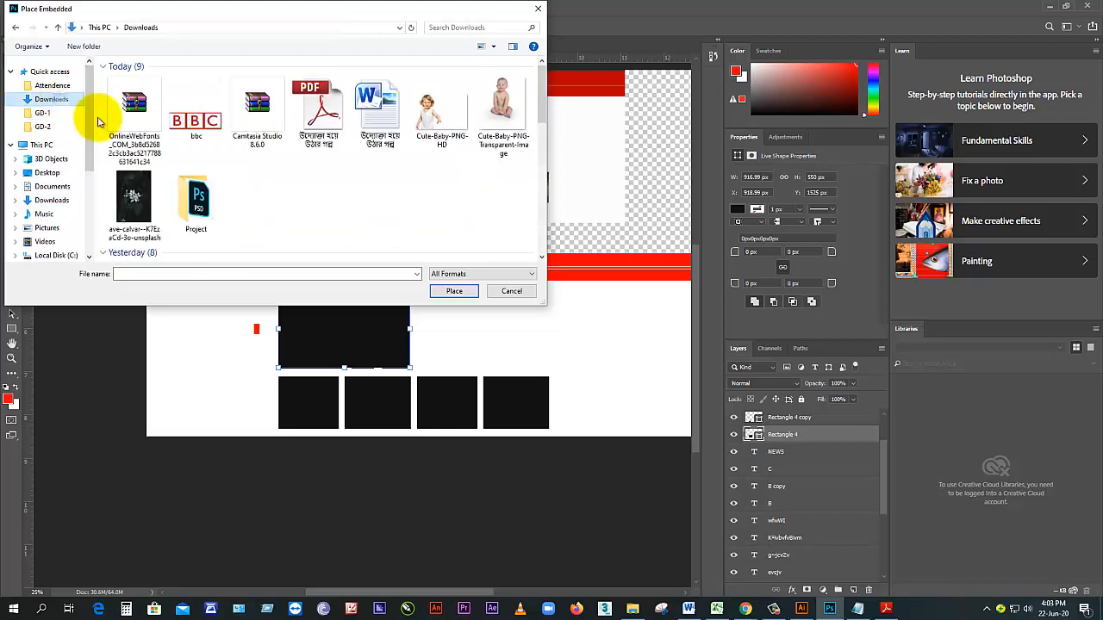
left_click(475, 144)
left_click(454, 291)
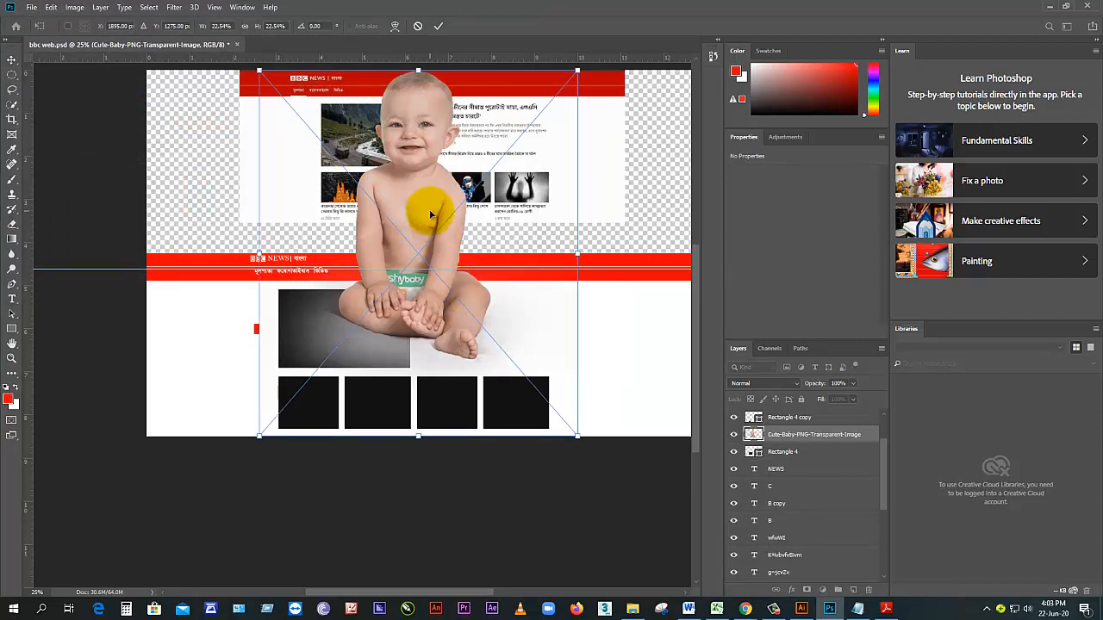
Step: Shrink the placed baby image to about 4.6% and position it within the large black rectangle
left_click_drag(411, 198, 386, 273)
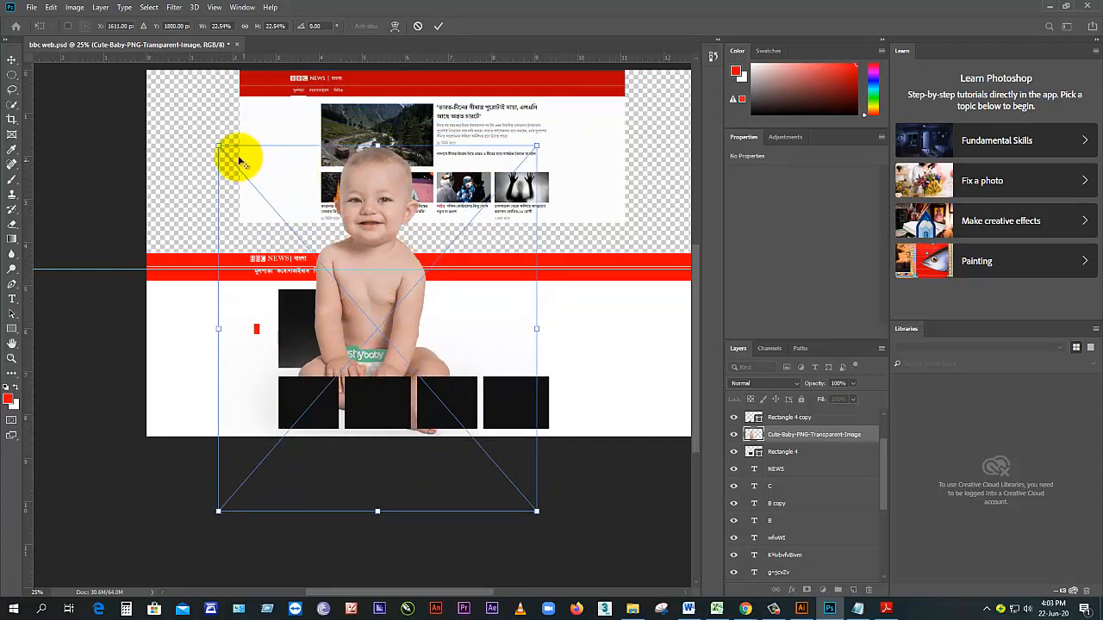
left_click_drag(220, 148, 335, 332)
scroll(335, 332, "up", 2)
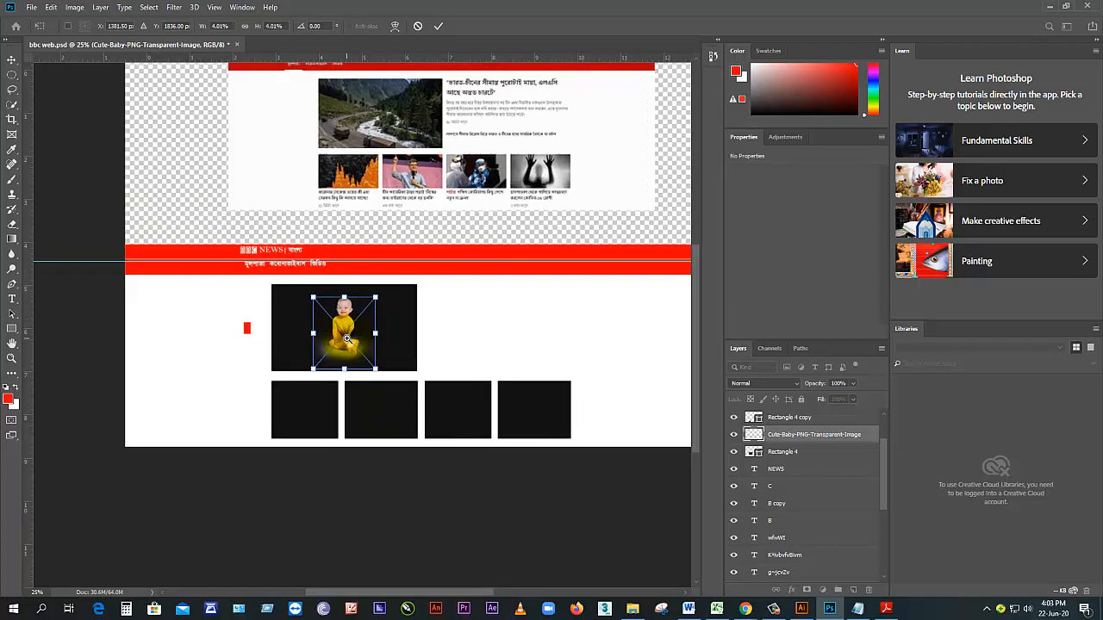
scroll(348, 330, "up", 1)
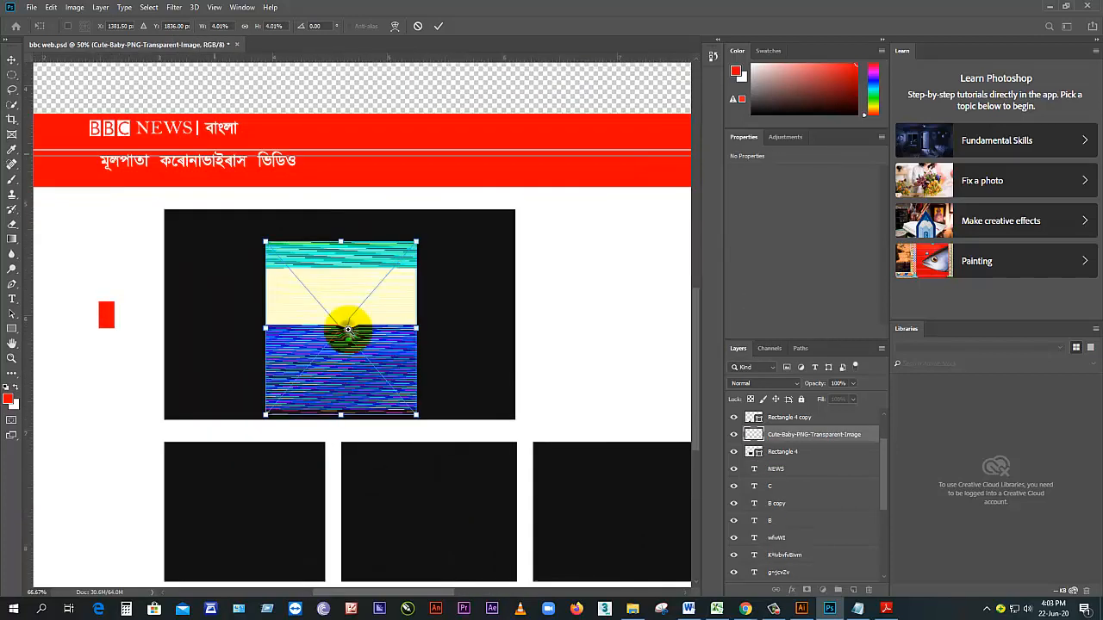
left_click_drag(420, 237, 439, 215)
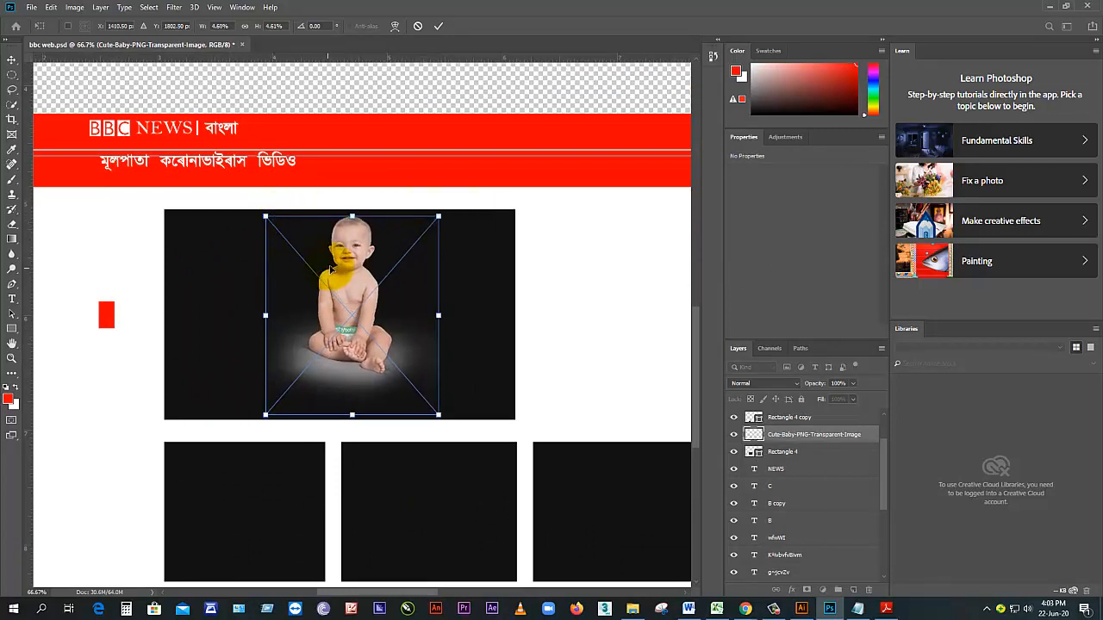
Step: Move the baby image to the blank white area left of the large black rectangle and commit the placement
scroll(327, 239, "down", 3)
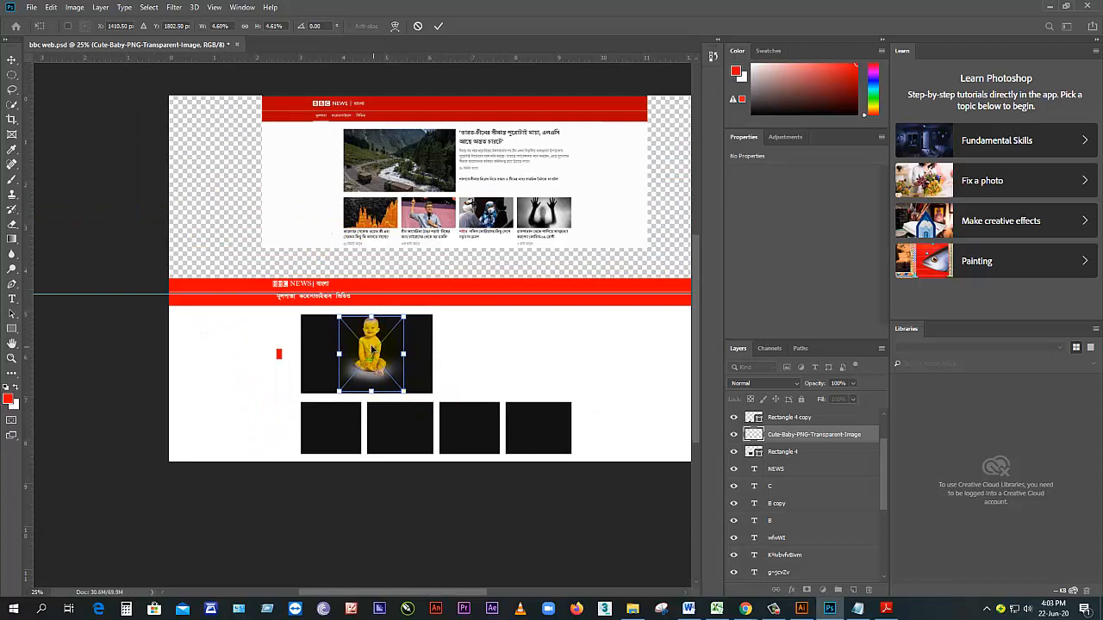
mouse_move(382, 365)
left_mouse_down()
mouse_move(400, 418)
mouse_move(278, 373)
mouse_move(219, 386)
left_mouse_up()
left_click(485, 353)
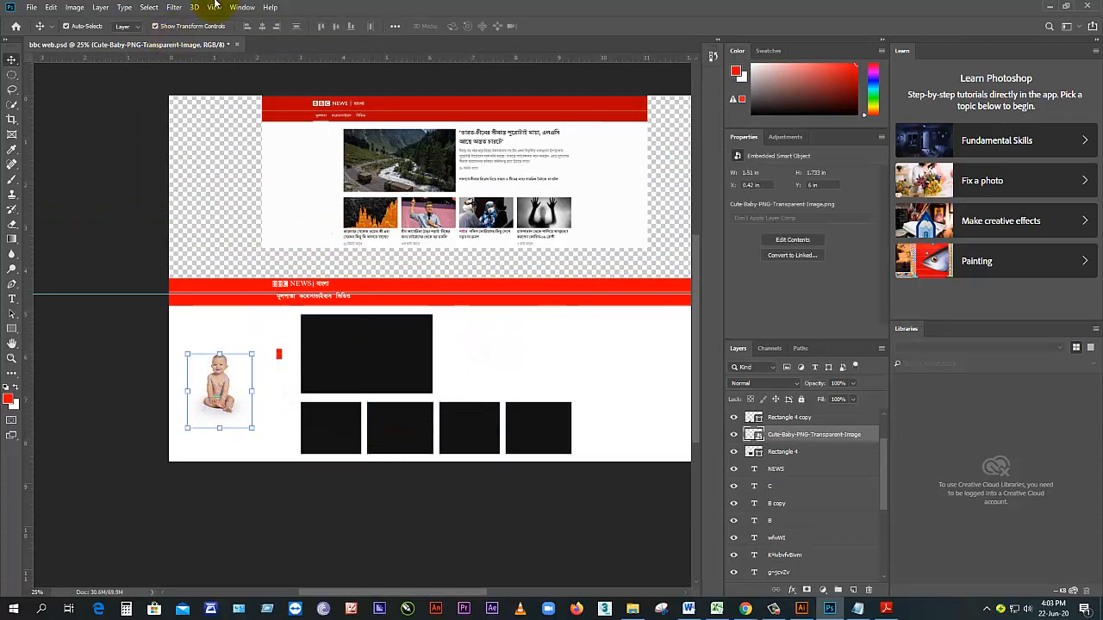
Step: Place the ave-calvar--K7EzaCd-3o-unsplash flower photo as embedded and shrink it to about 3.88% over the large black rectangle
left_click(31, 9)
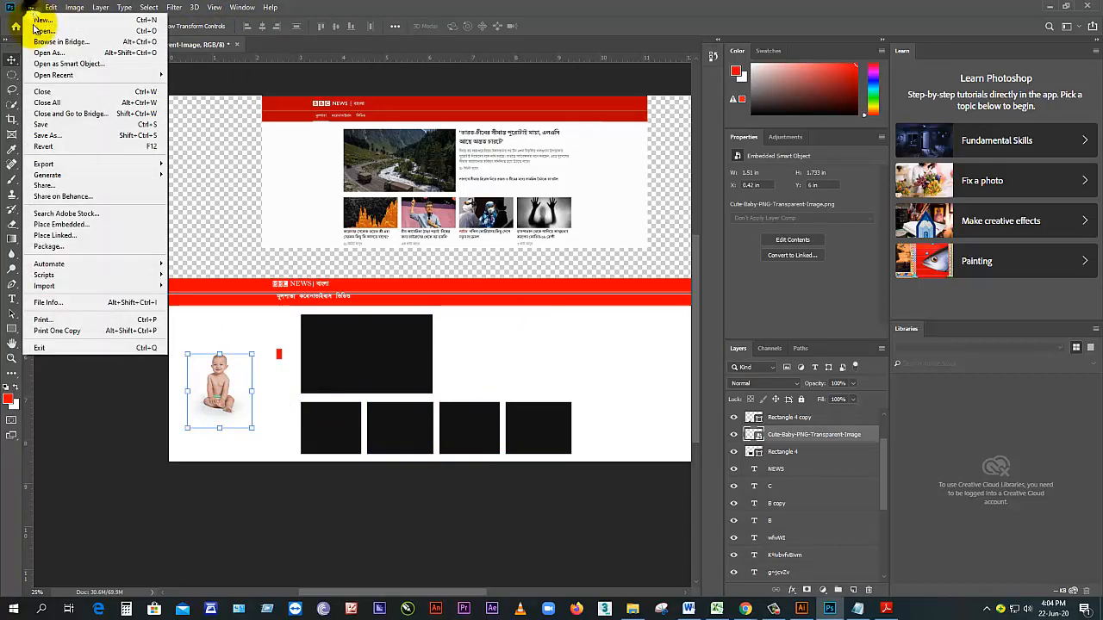
left_click(61, 224)
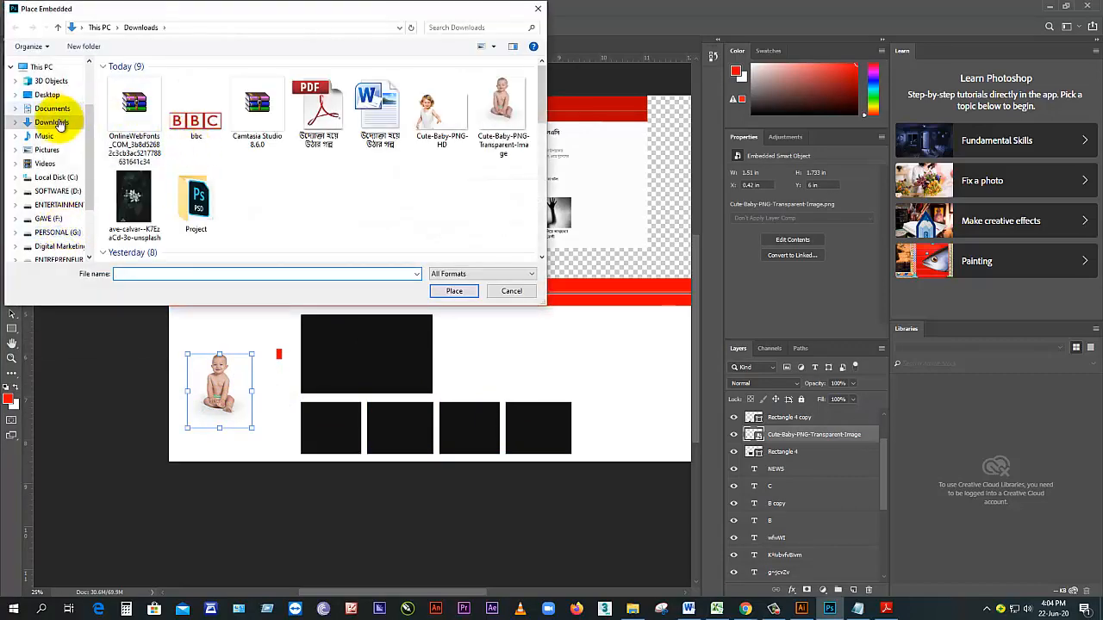
left_click(134, 202)
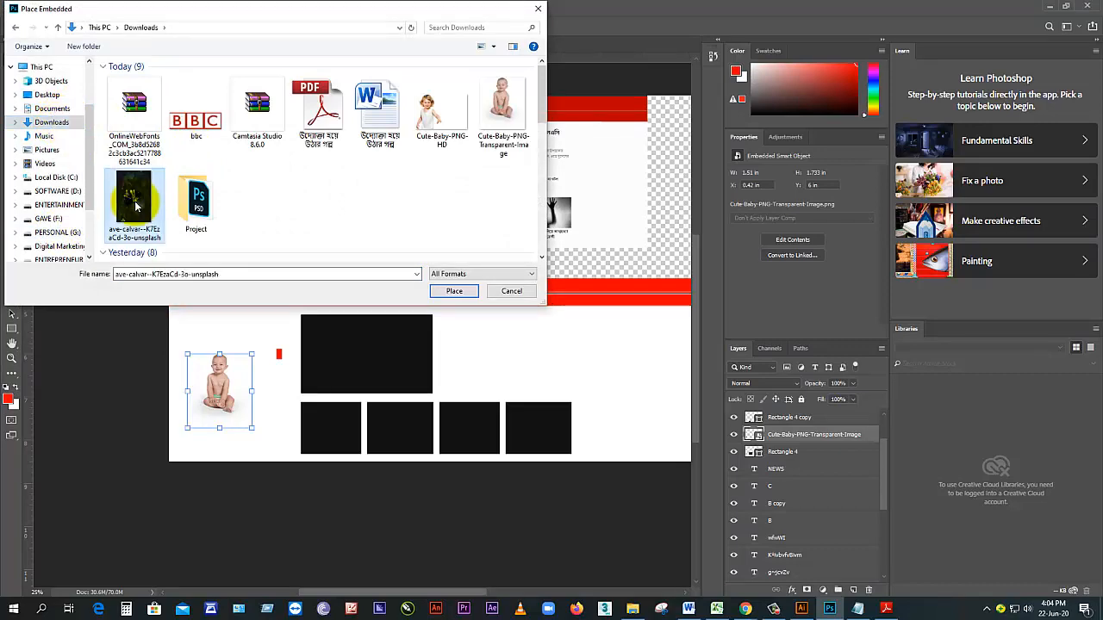
left_click(454, 292)
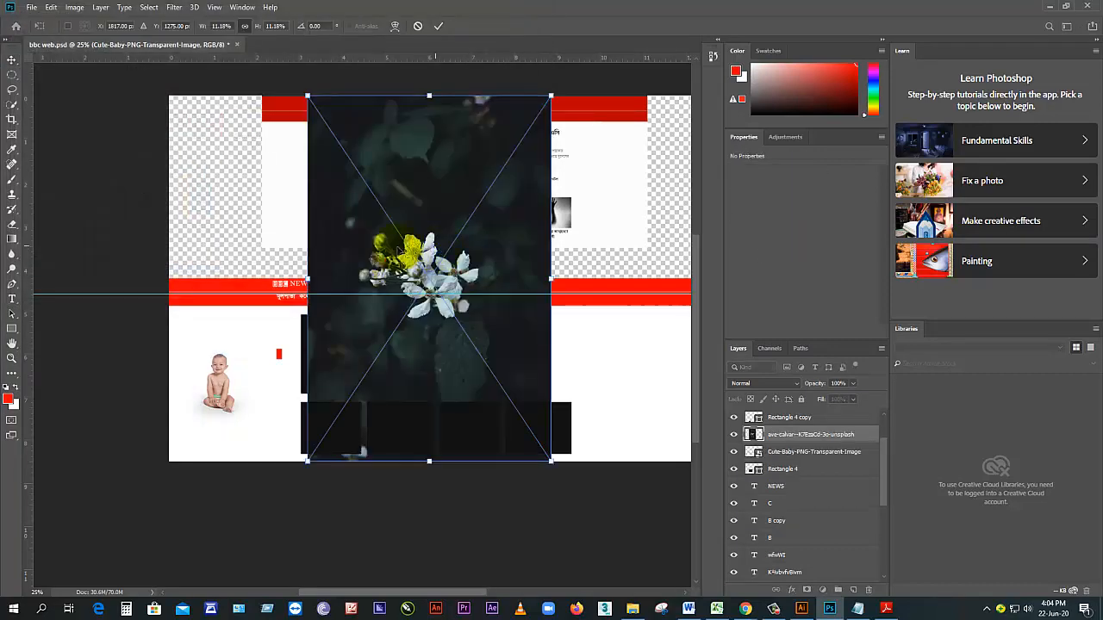
left_click_drag(308, 96, 450, 345)
left_click_drag(508, 370, 378, 334)
Step: Rotate the flower photo to -90° and align its left edge with the large black rectangle
scroll(389, 351, "up", 2)
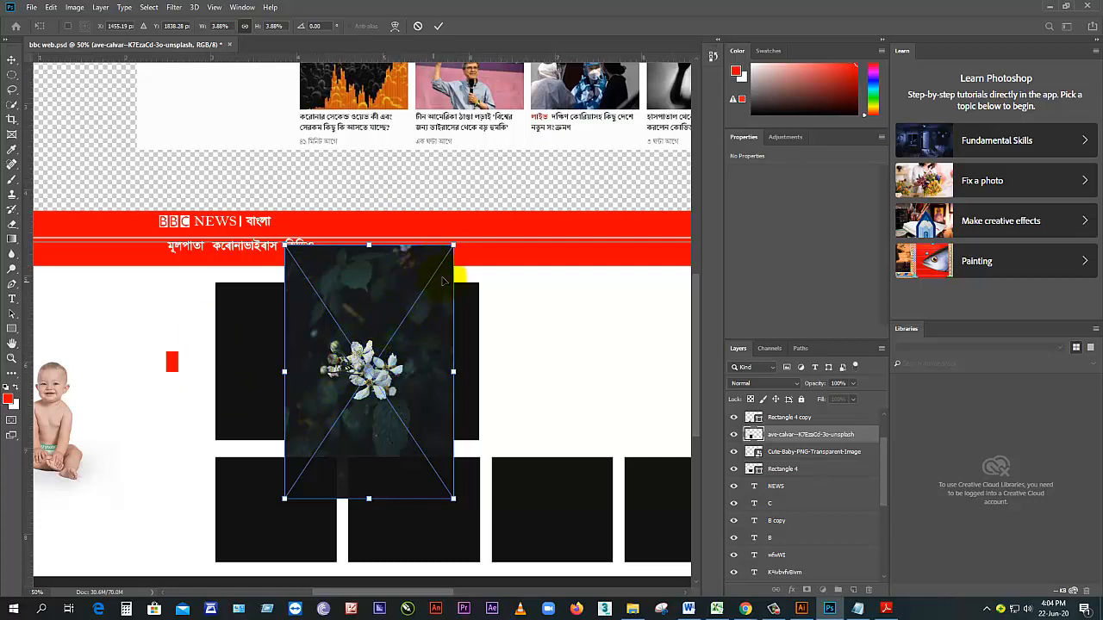
left_click_drag(442, 239, 178, 233)
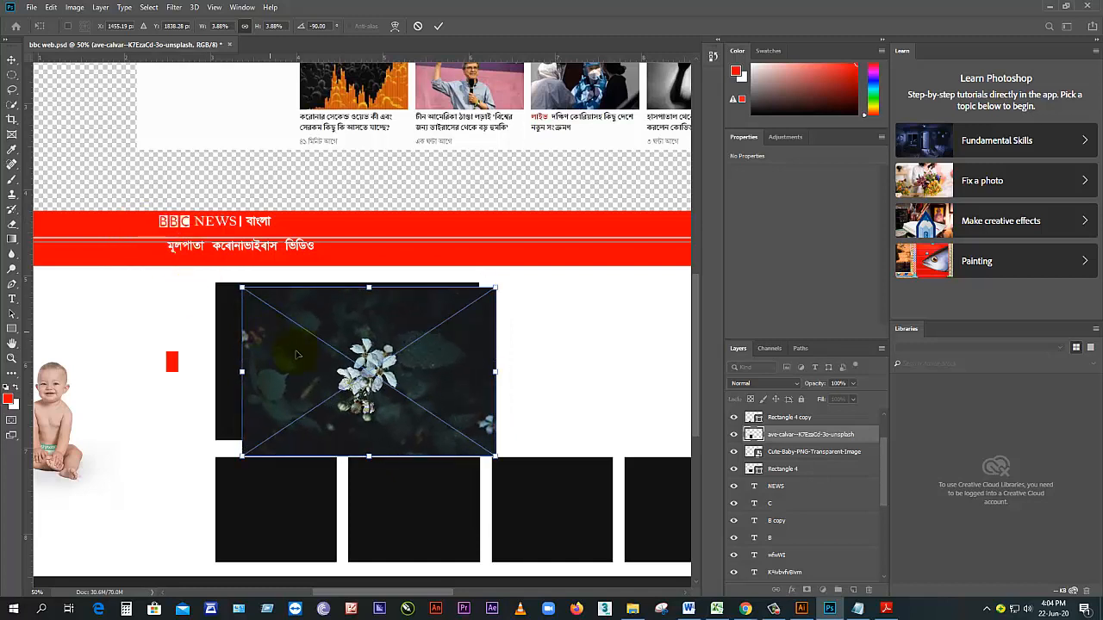
left_click_drag(329, 356, 303, 344)
Step: Resize the flower photo's edges to cover the large black rectangle exactly and commit the transform
left_click_drag(468, 360, 479, 360)
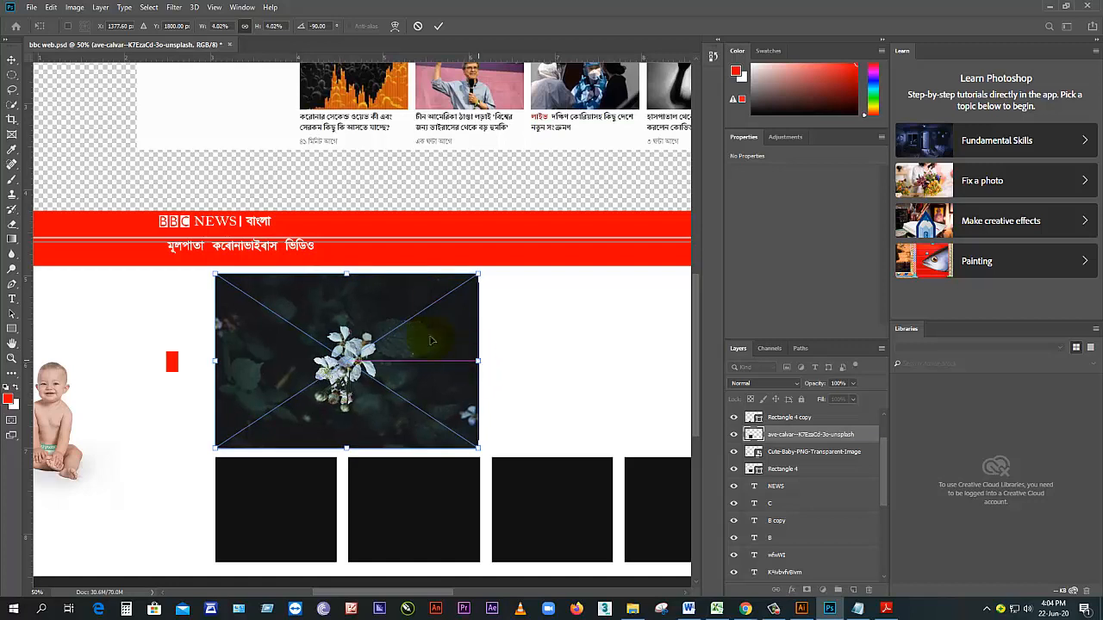
left_click_drag(348, 275, 405, 277)
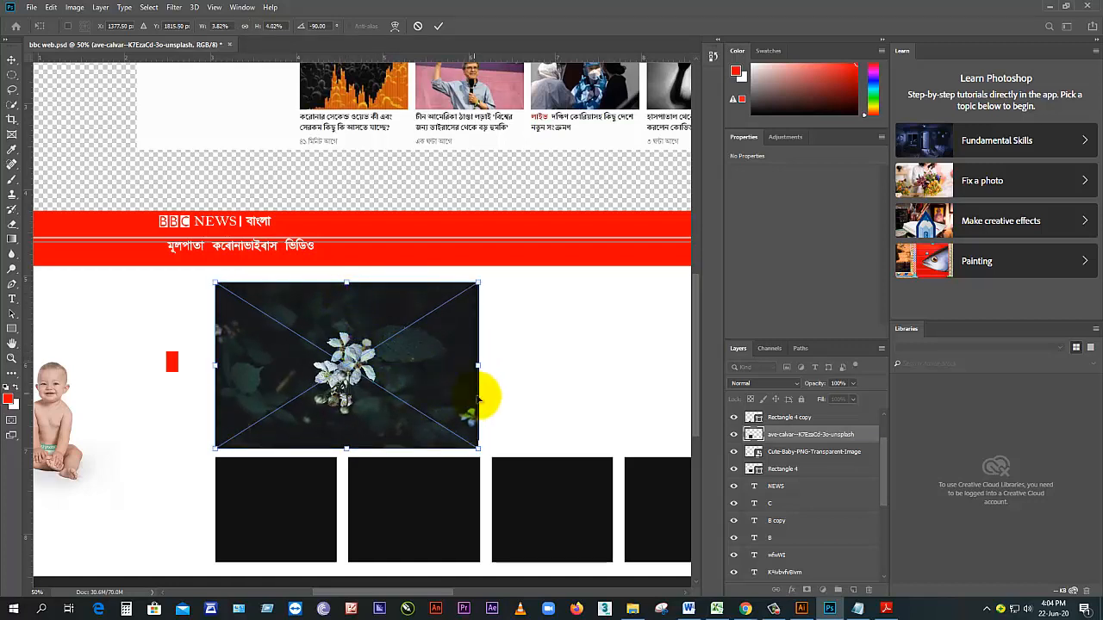
left_click_drag(348, 446, 346, 441)
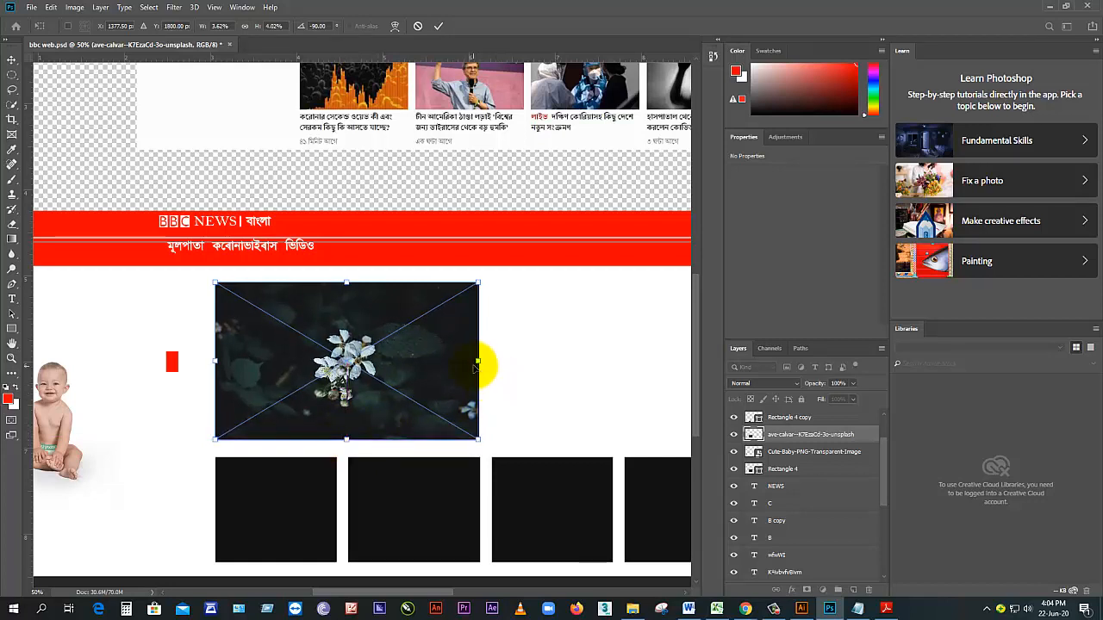
left_click_drag(481, 360, 482, 360)
key("Return")
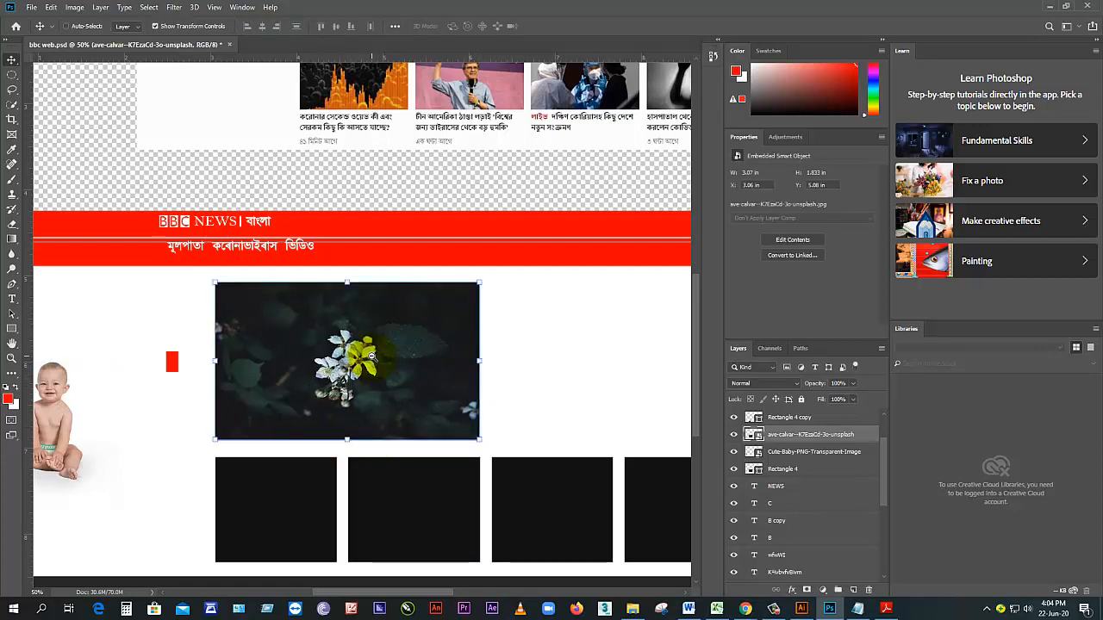
Step: Move the baby image beside the first small black rectangle and raise its layer above Rectangle 4 copy
key("ctrl+minus")
key("ctrl+minus")
left_click(206, 361)
left_click_drag(207, 360, 246, 384)
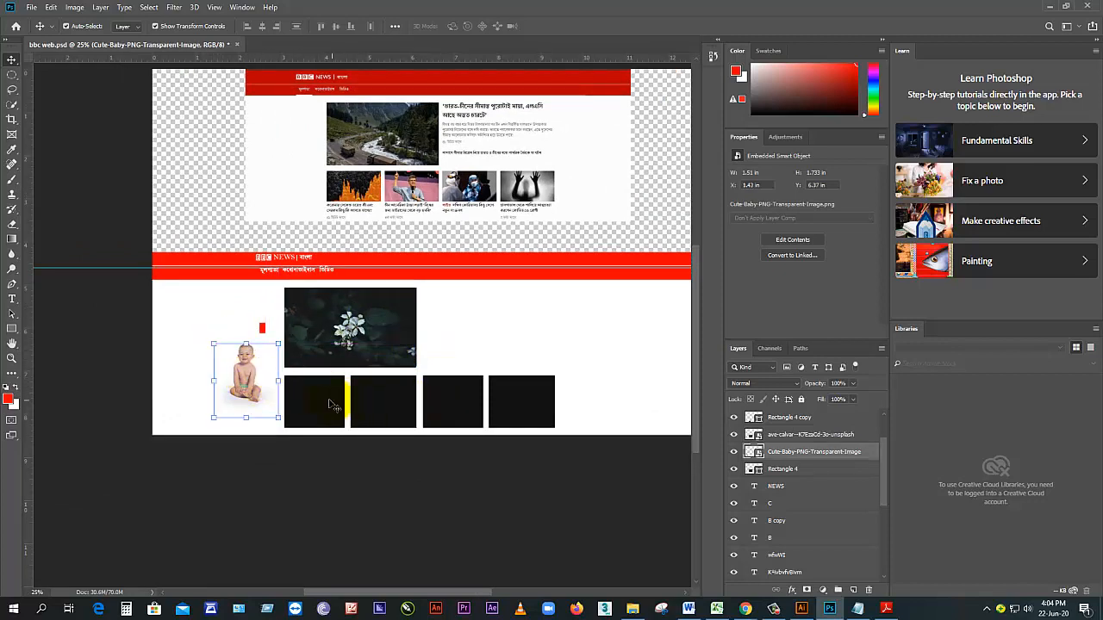
left_click(332, 405)
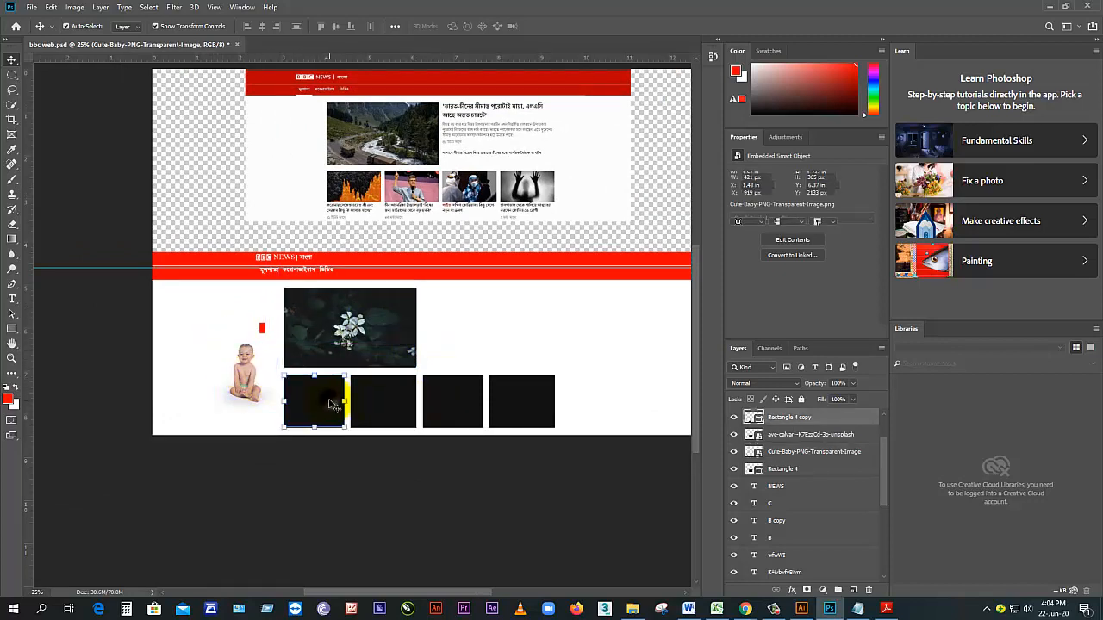
left_click(792, 458)
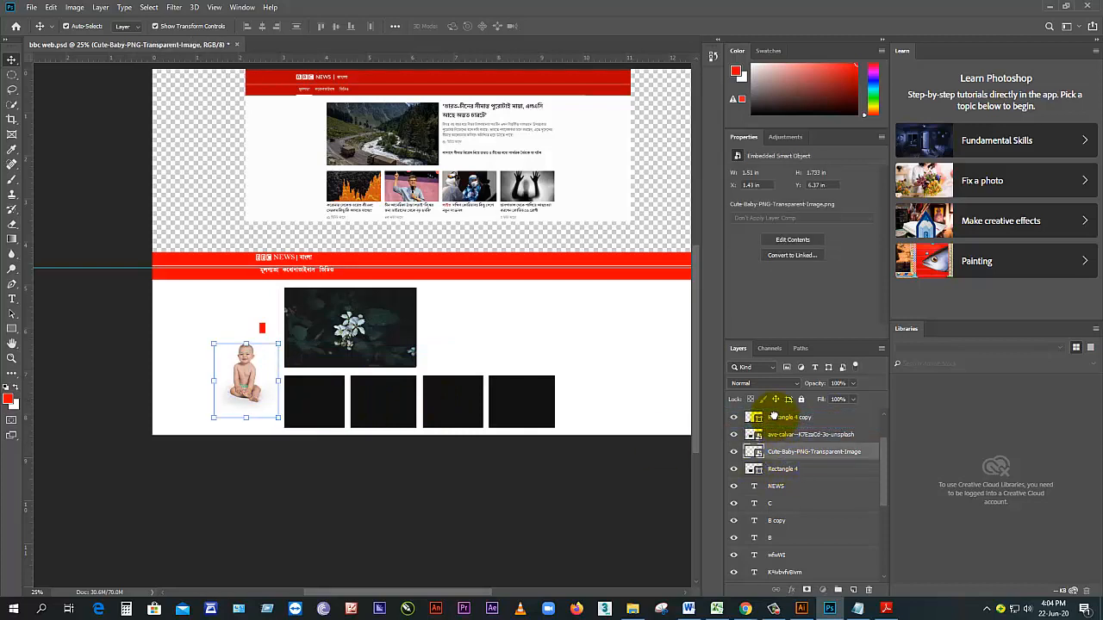
left_click_drag(773, 414, 773, 412)
Step: Move the baby image onto the first small black rectangle, scaled to about 3.5% with its top edge aligned
left_click_drag(276, 382, 315, 394)
key("ctrl+plus")
key("ctrl+plus")
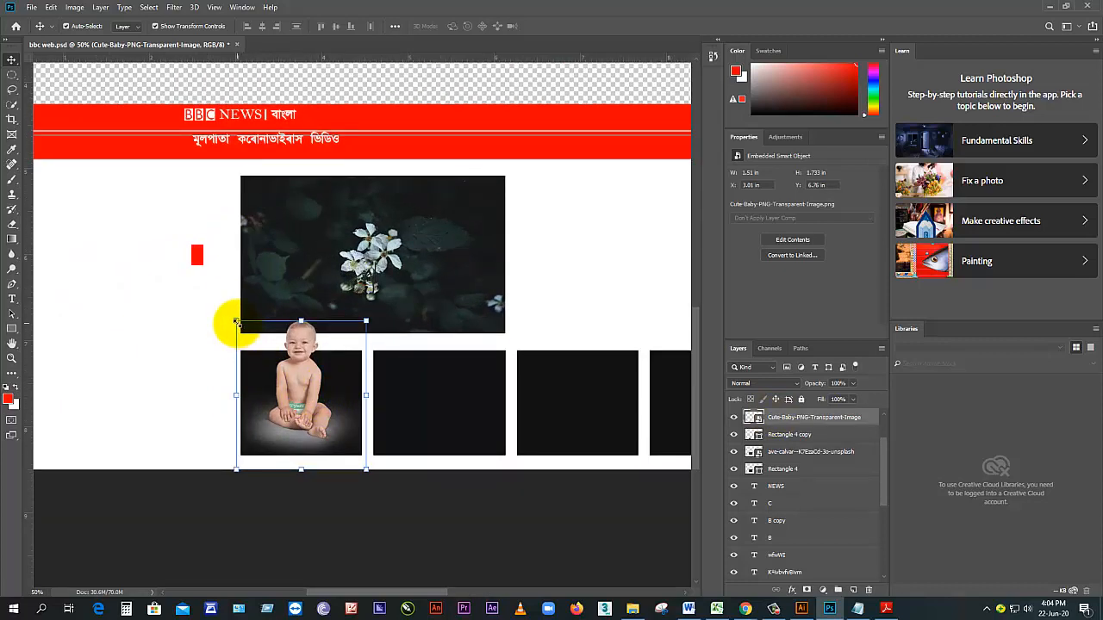
left_click_drag(236, 322, 264, 353)
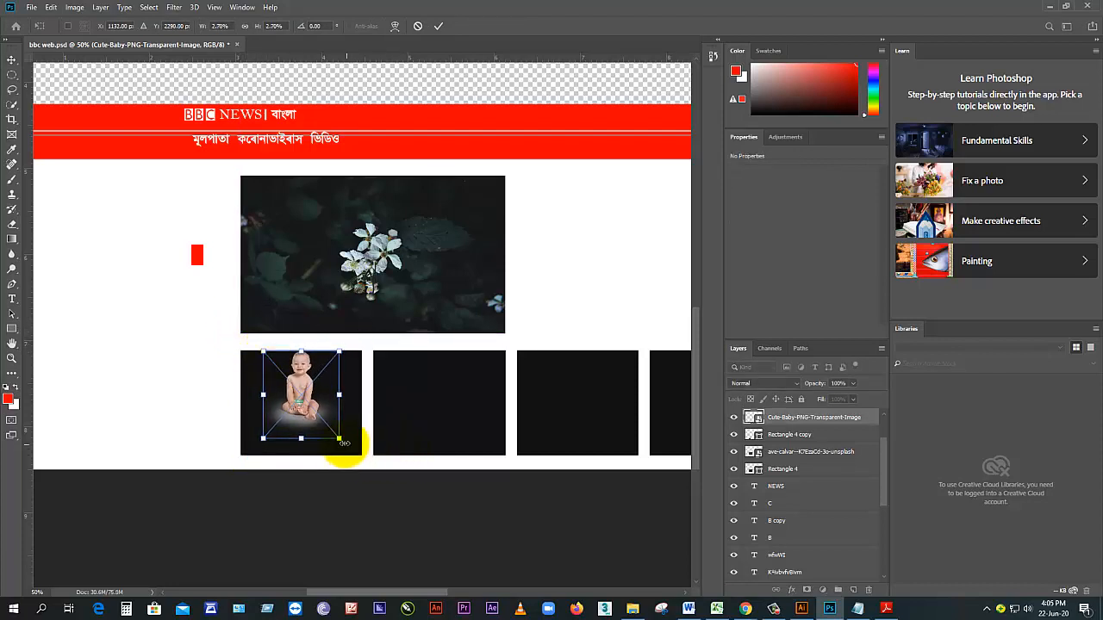
left_click_drag(342, 443, 321, 430)
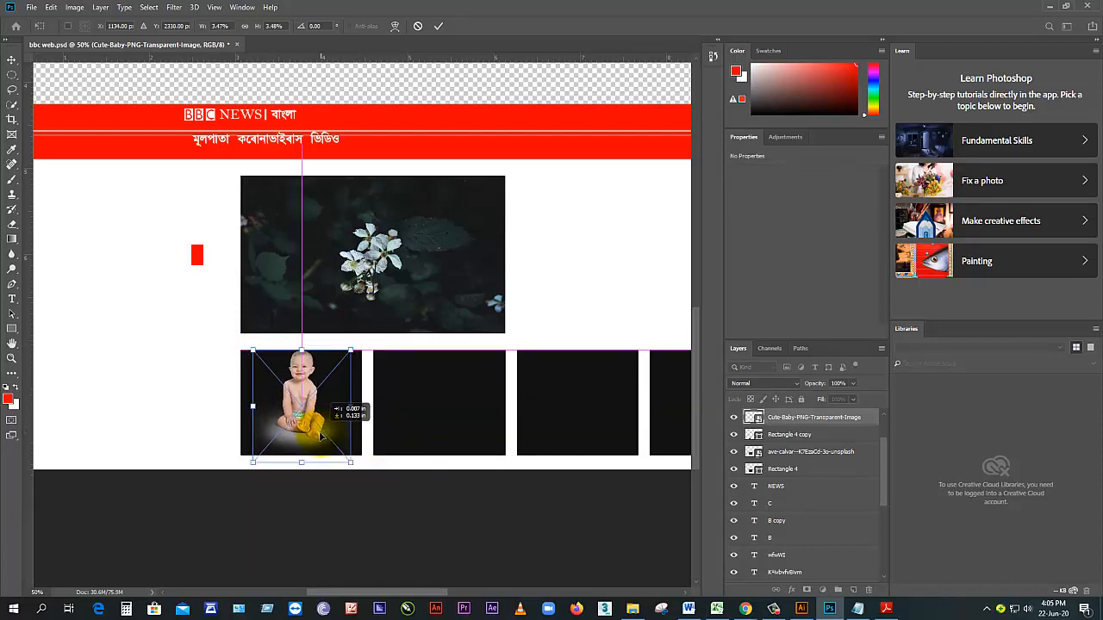
left_click_drag(320, 436, 318, 436)
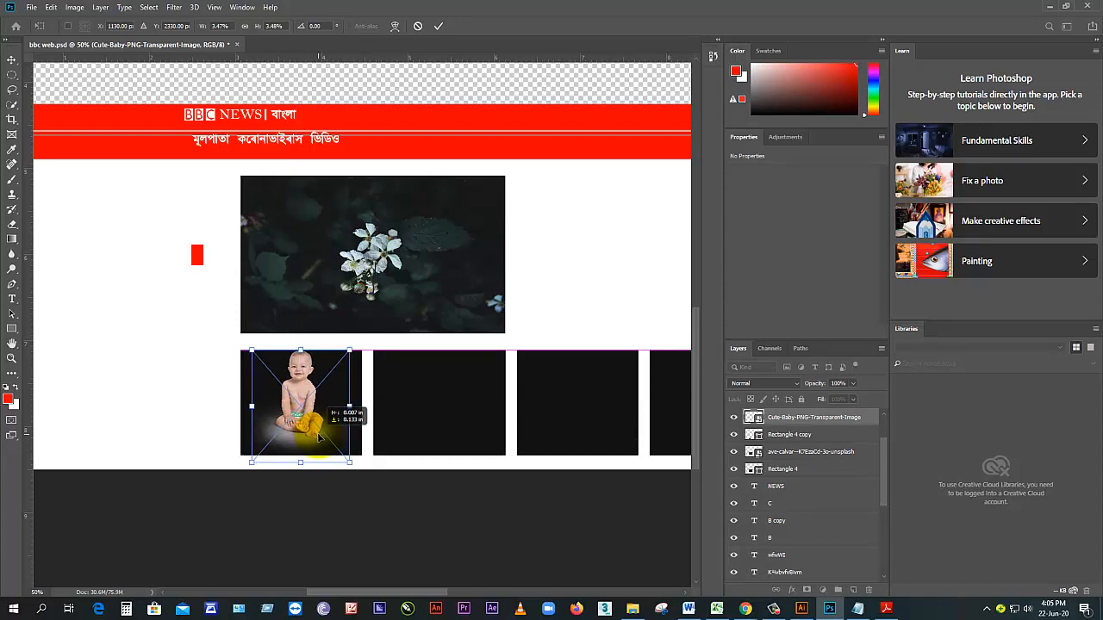
left_click_drag(318, 437, 319, 437)
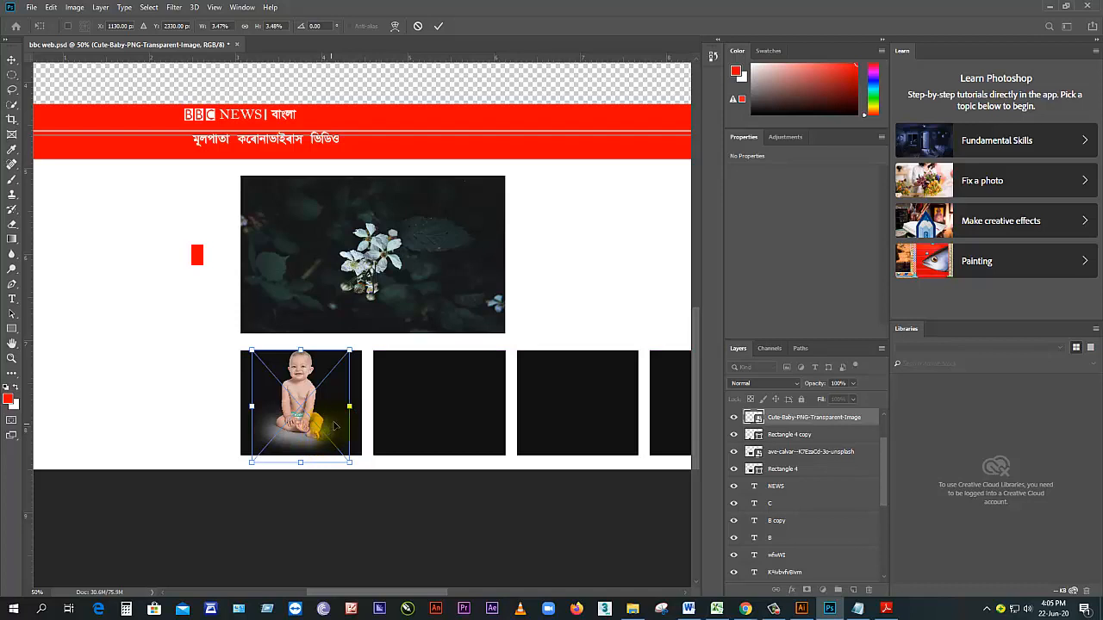
key("Return")
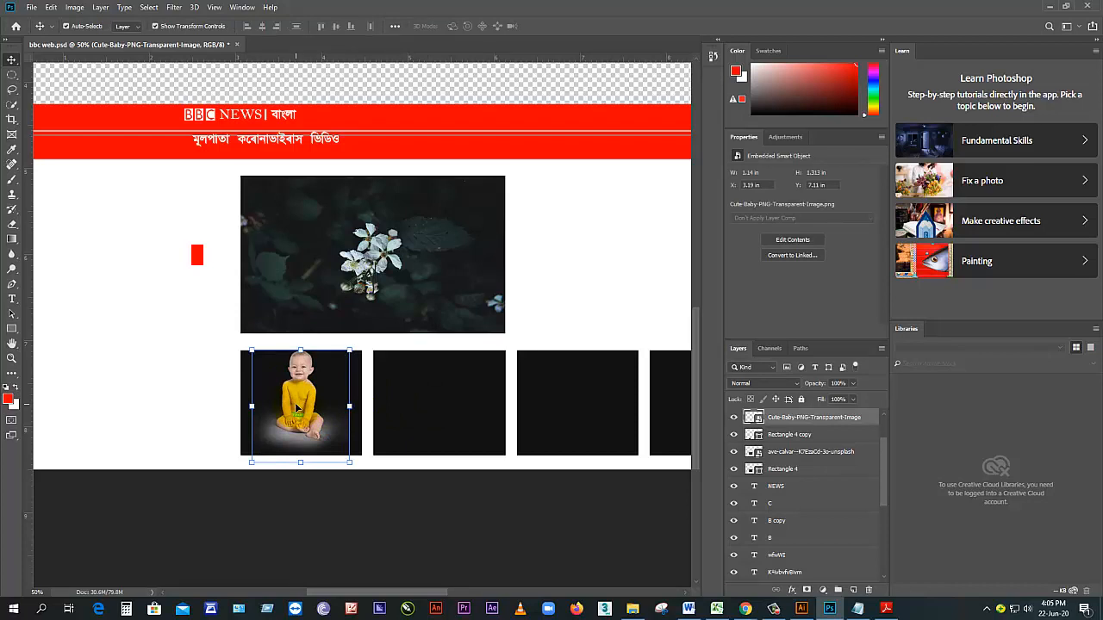
left_click(229, 387)
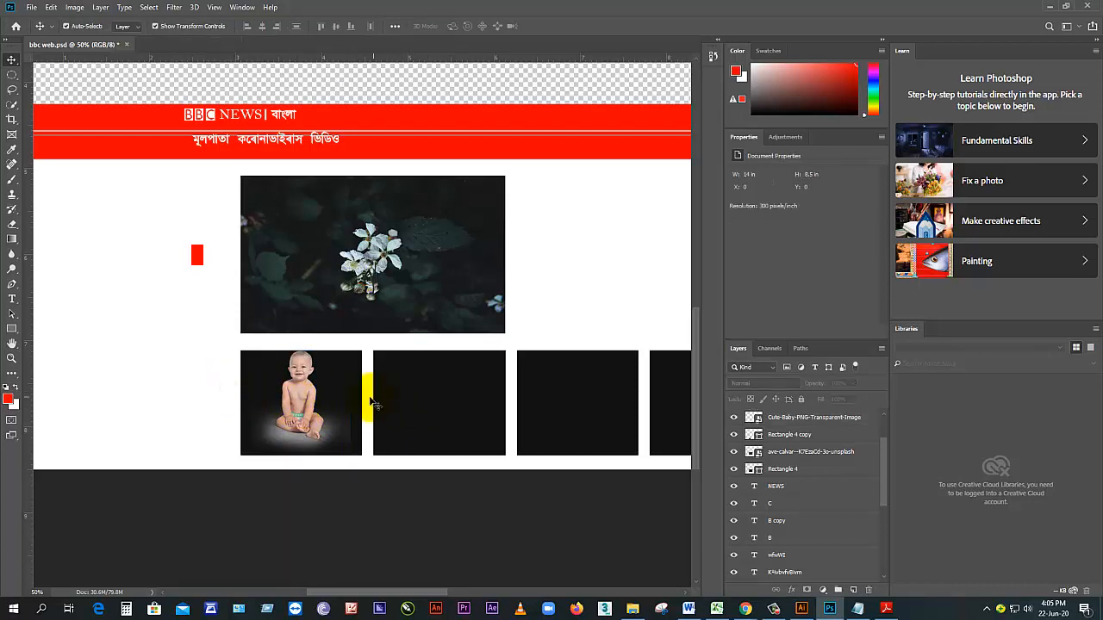
scroll(379, 396, "down", 3)
left_click(377, 360)
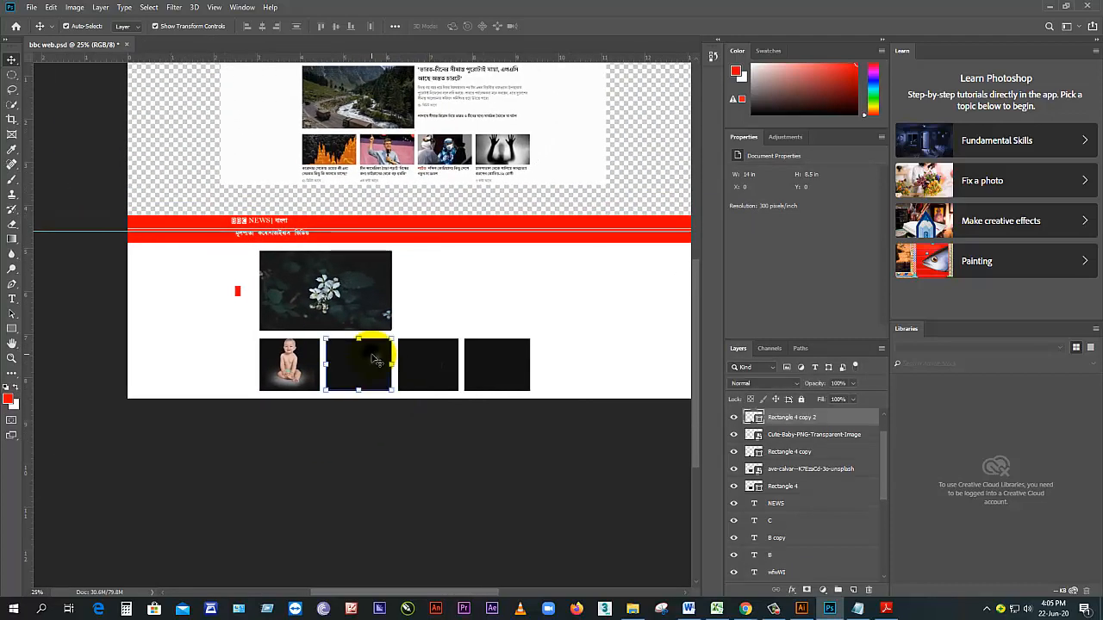
scroll(560, 319, "up", 1)
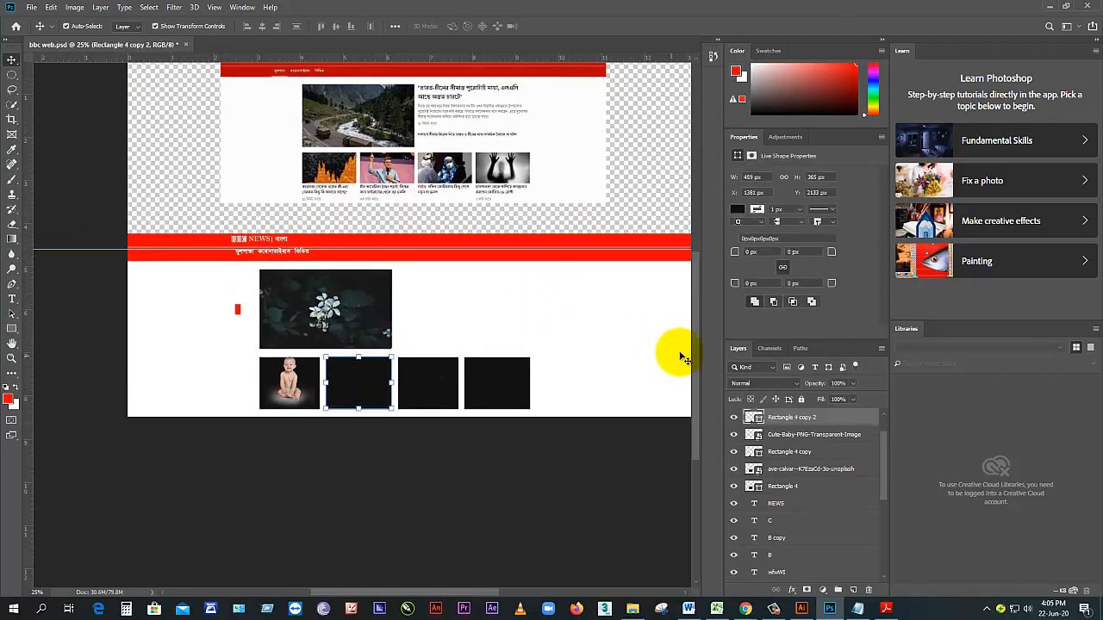
left_click(32, 8)
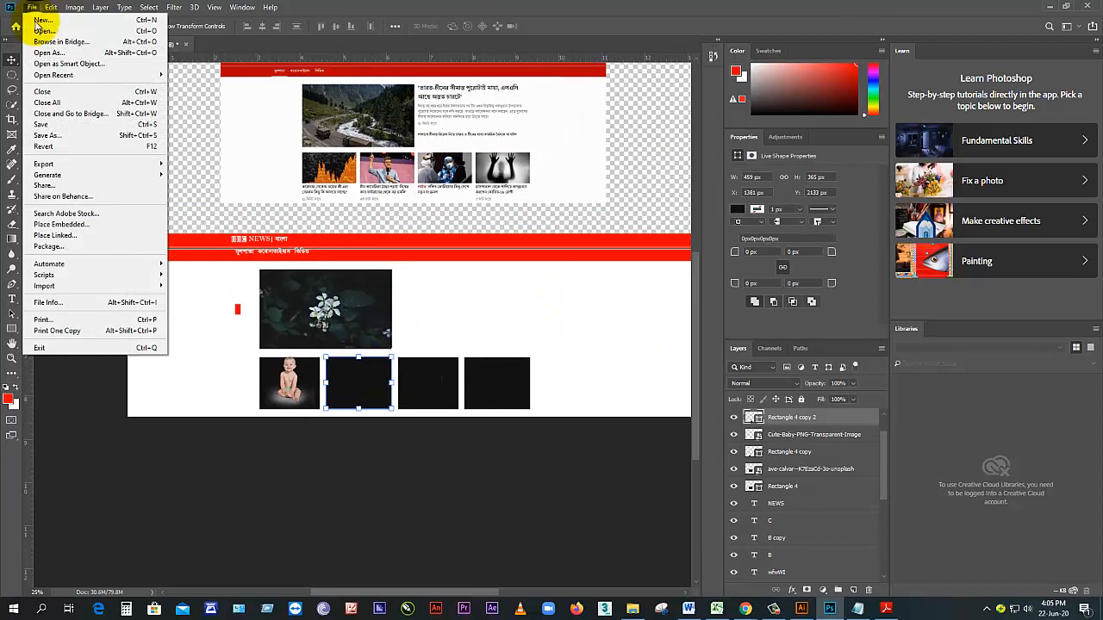
left_click(69, 224)
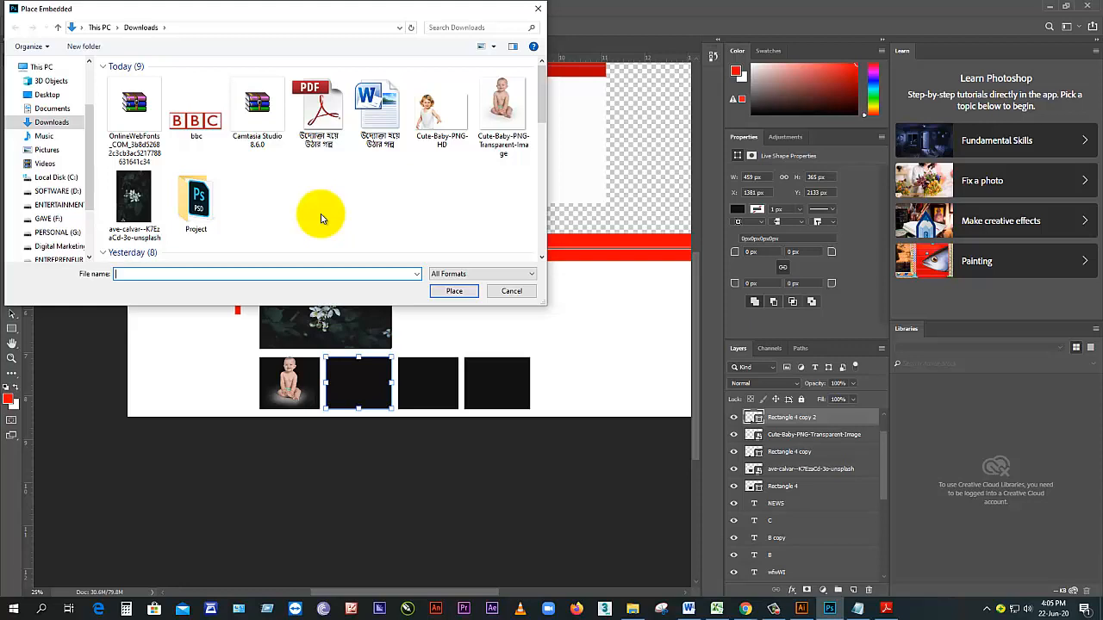
left_click(45, 123)
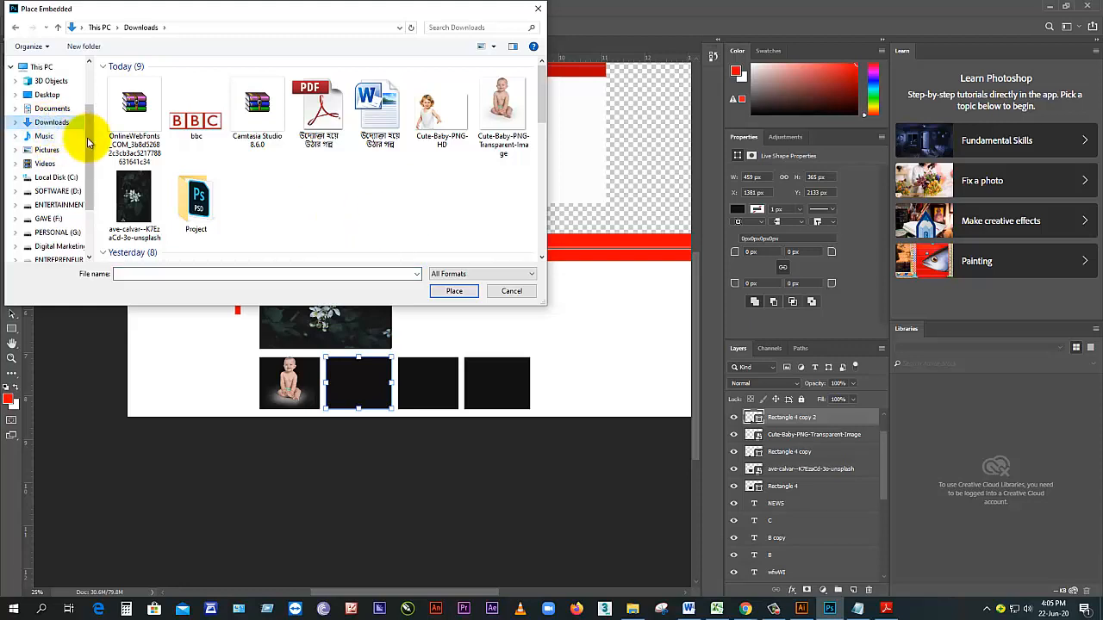
left_click_drag(89, 142, 90, 99)
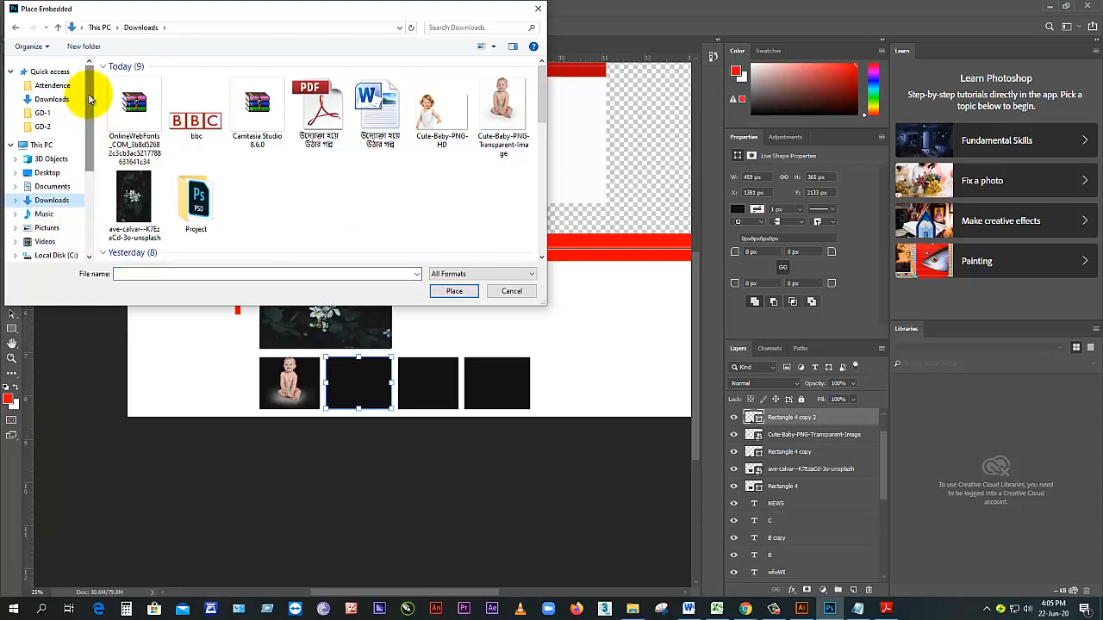
left_click(509, 290)
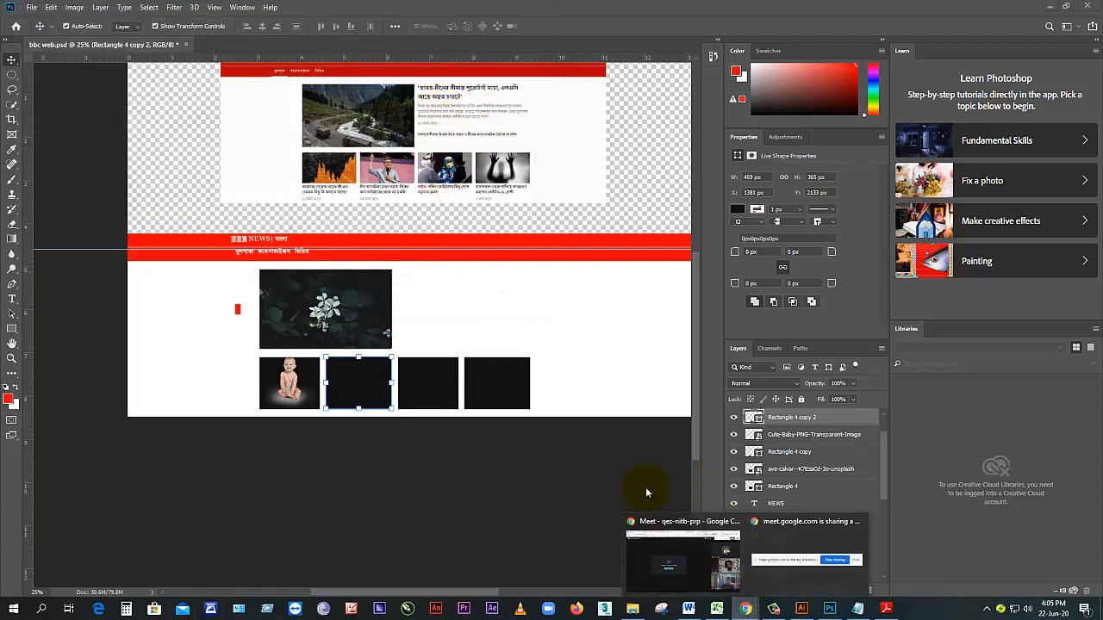
Step: Switch to the Google Meet window in Chrome, show the participant list and capture it with Snipping Tool
left_click(671, 539)
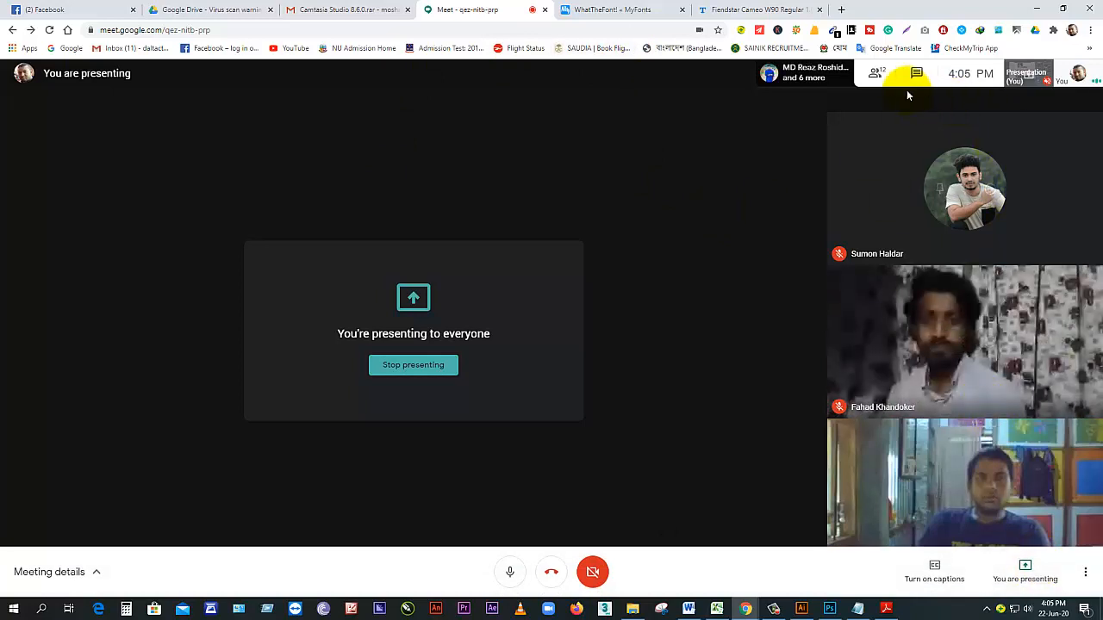
left_click(874, 74)
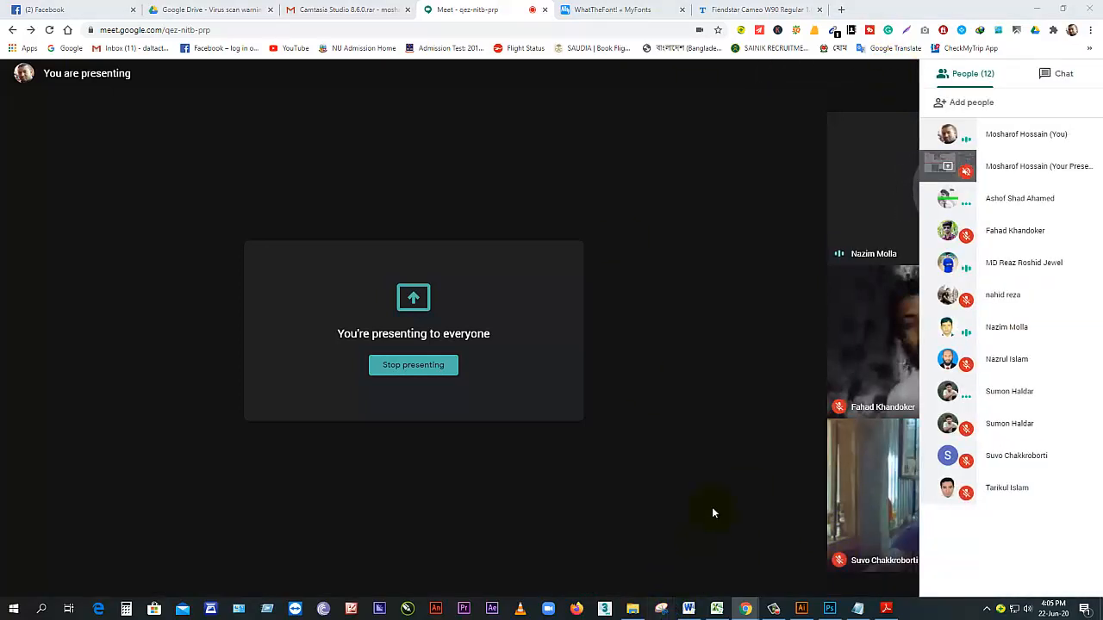
left_click(894, 503)
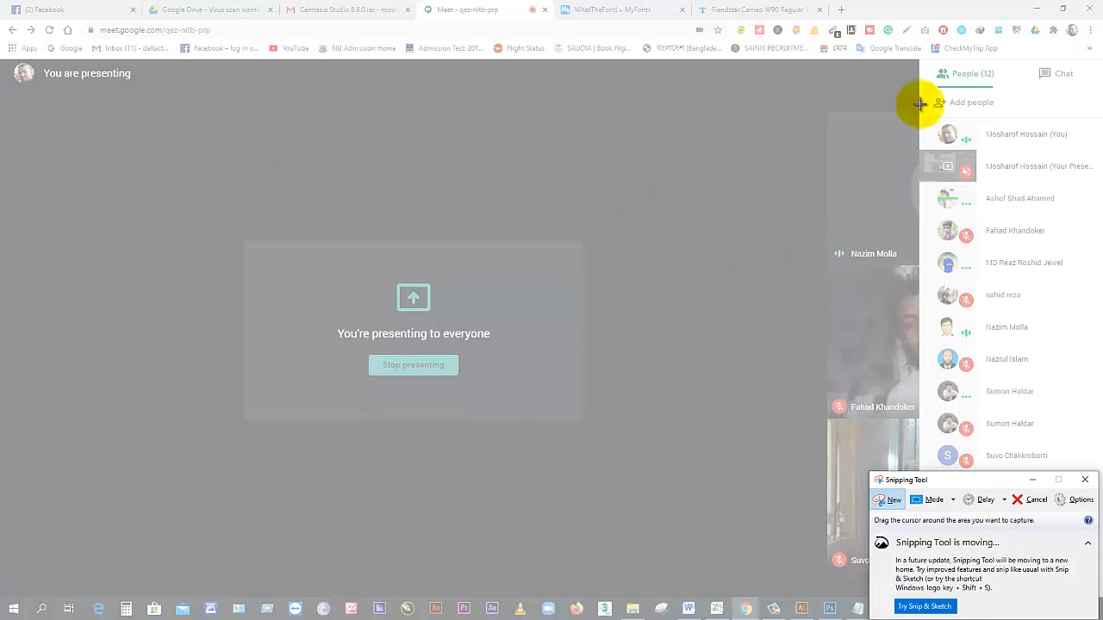
left_click_drag(927, 62, 1089, 526)
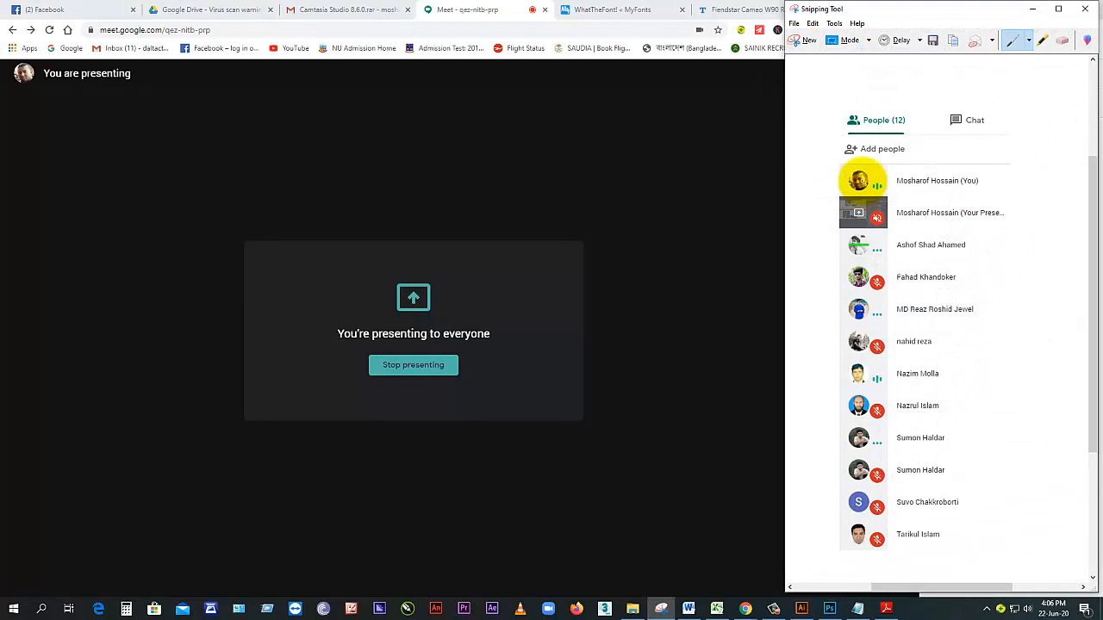
Step: Save the participant list capture as JPEG file 14 in the GD-2 folder and close Snipping Tool
left_click(932, 41)
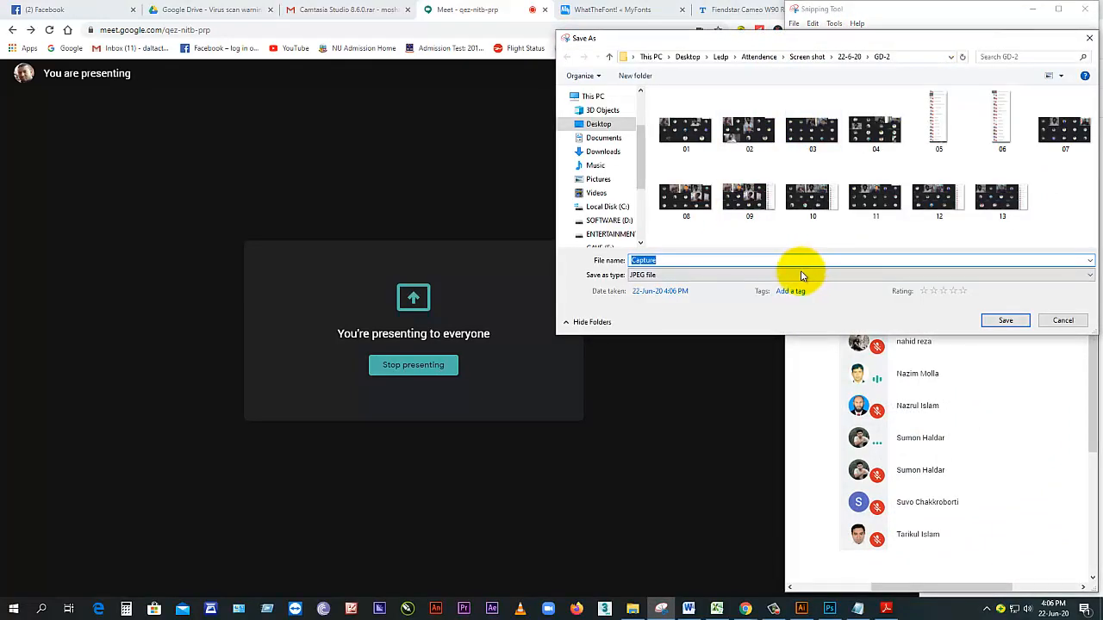
type("14")
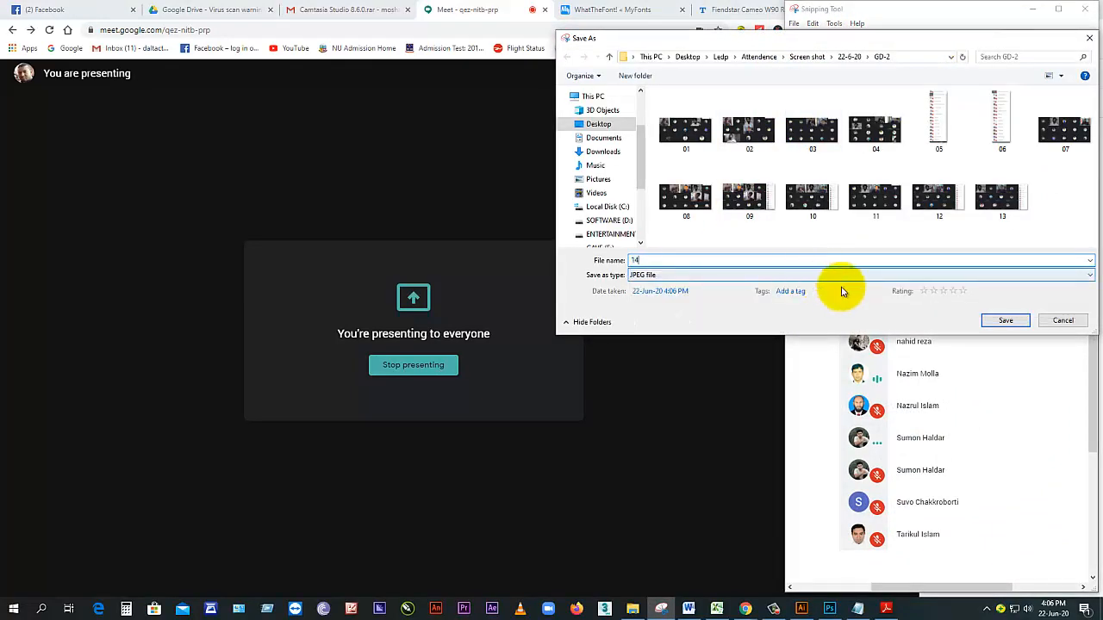
left_click(1005, 321)
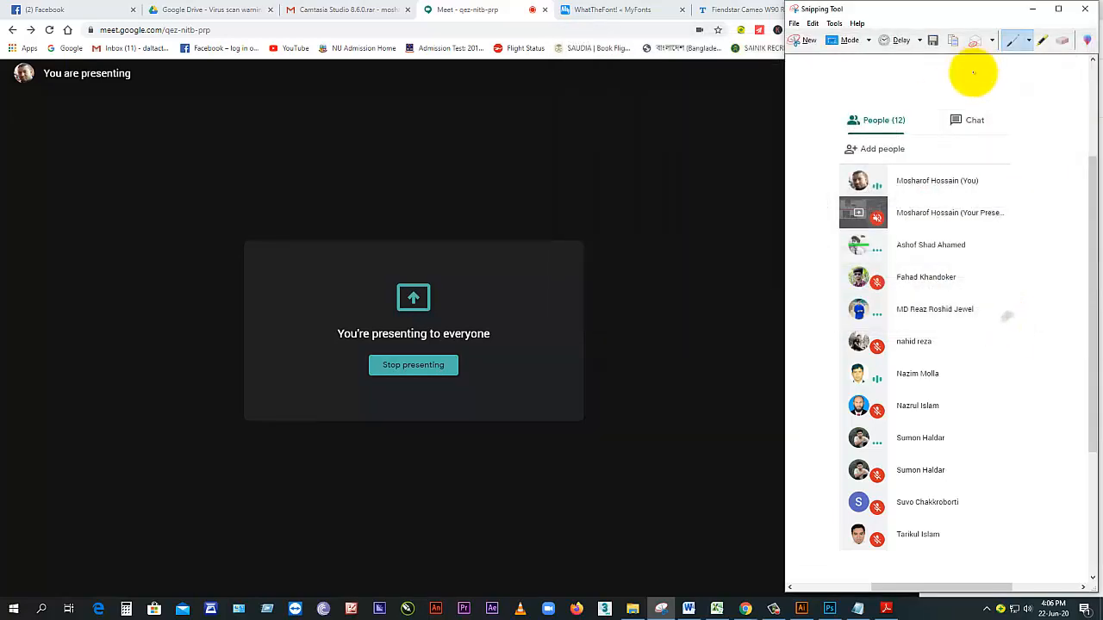
left_click(1084, 9)
Step: Search Google for unsplash in a new browser tab and open the Unsplash website
left_click(840, 10)
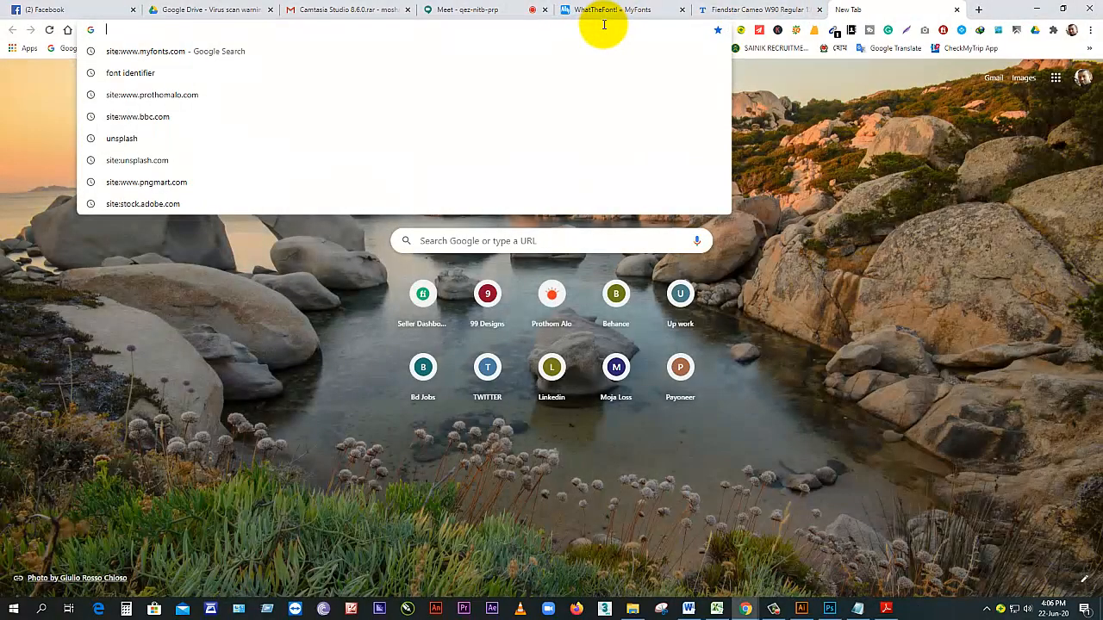
type("o&")
key("Escape")
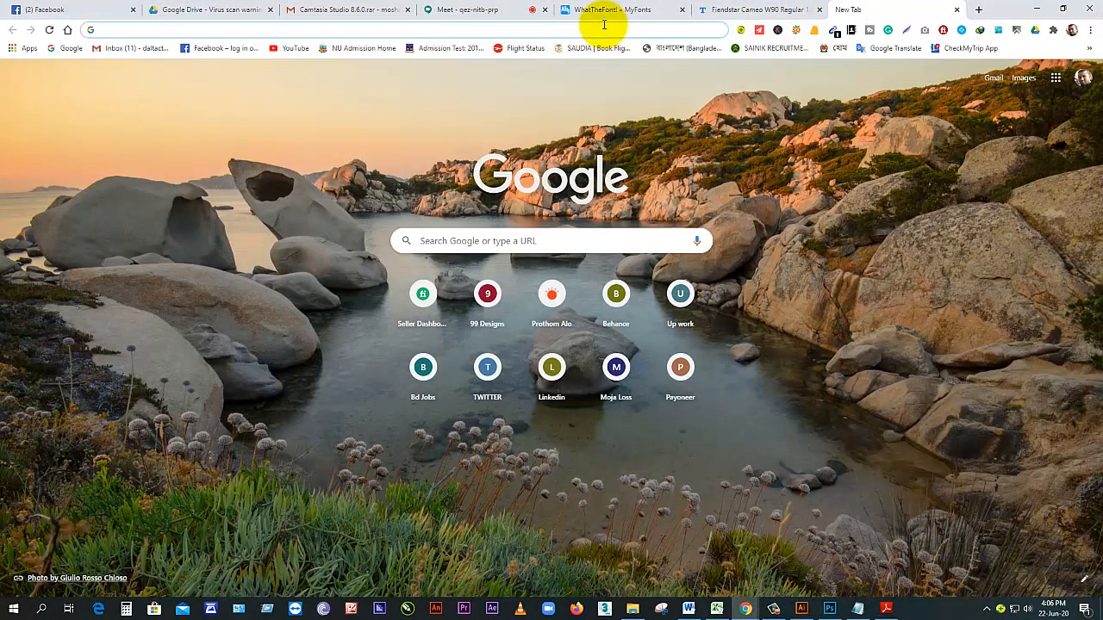
type("unsplash")
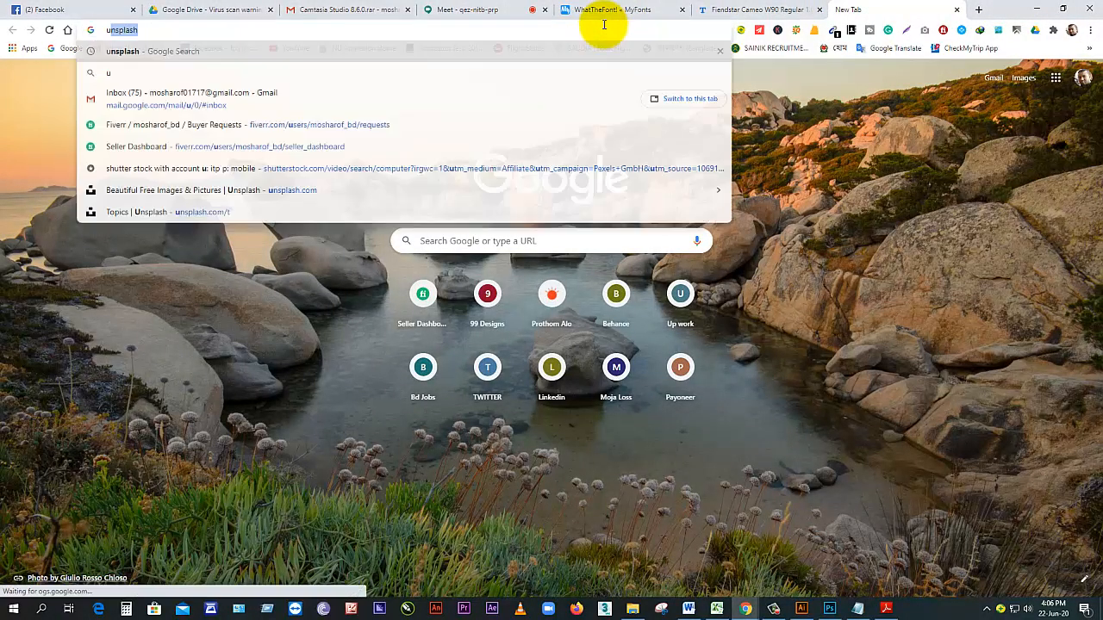
key("Return")
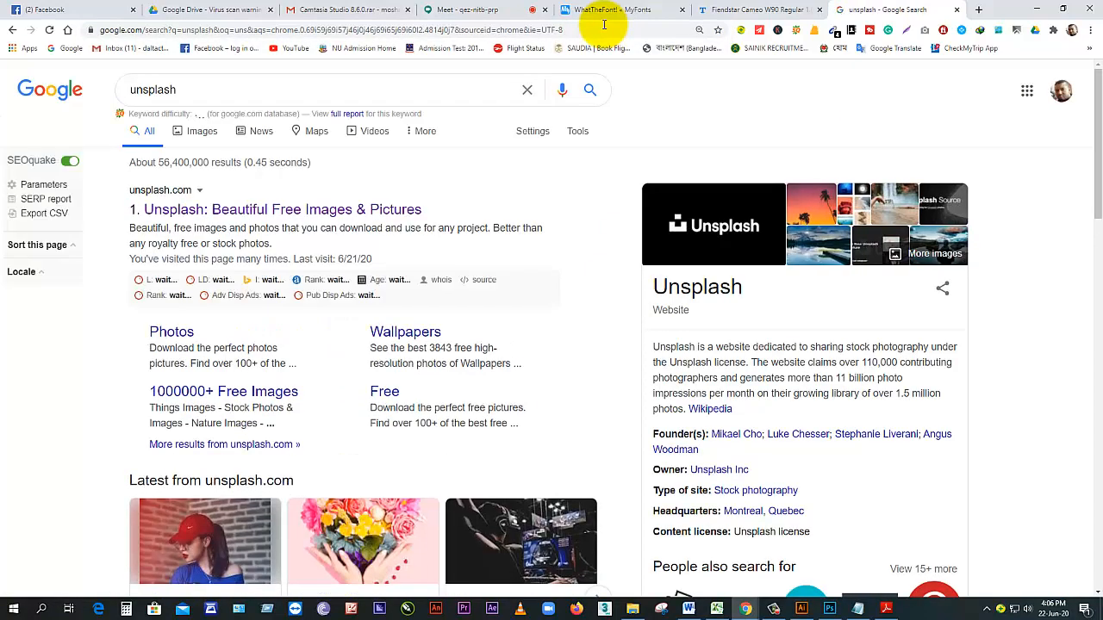
left_click(327, 211)
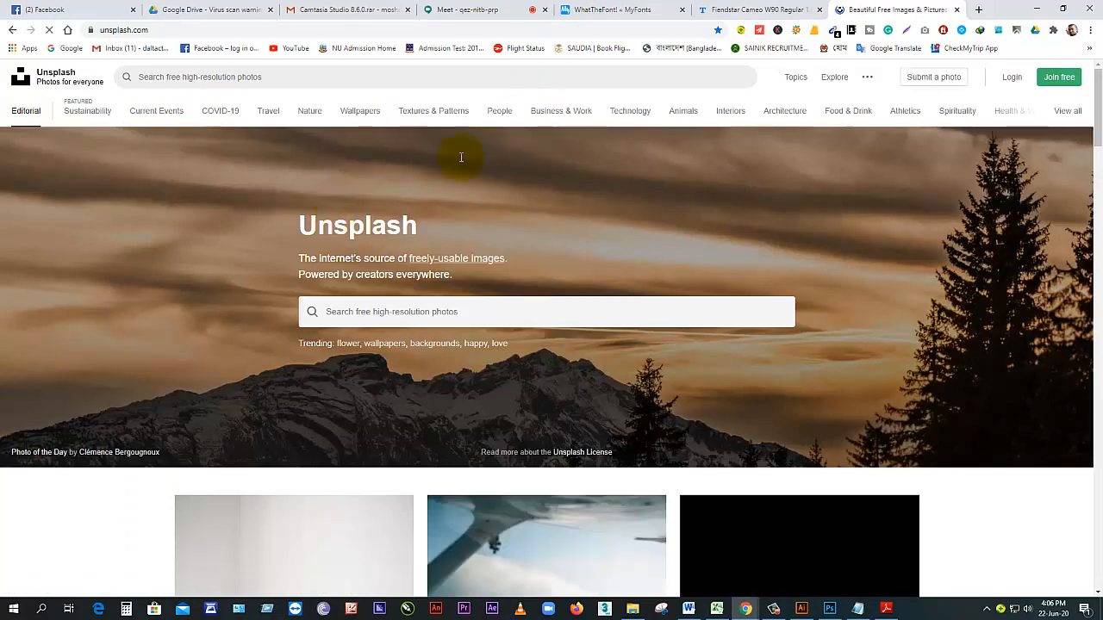
Step: Download the free Unsplash photo of the man in a hat and striped shirt working at a laptop
scroll(560, 418, "down", 5)
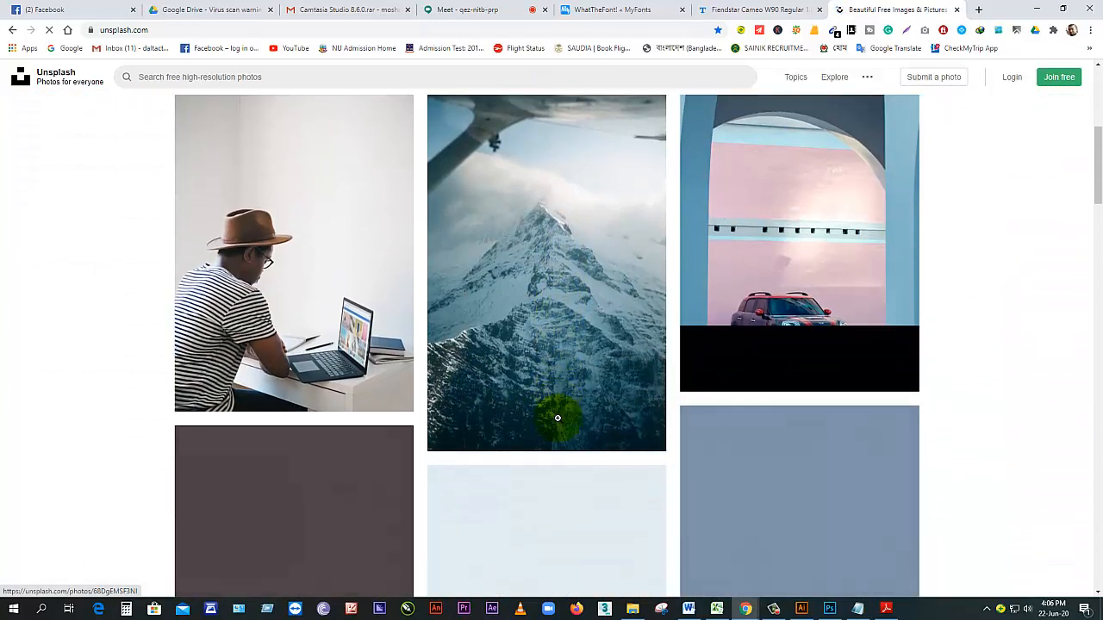
left_click(303, 309)
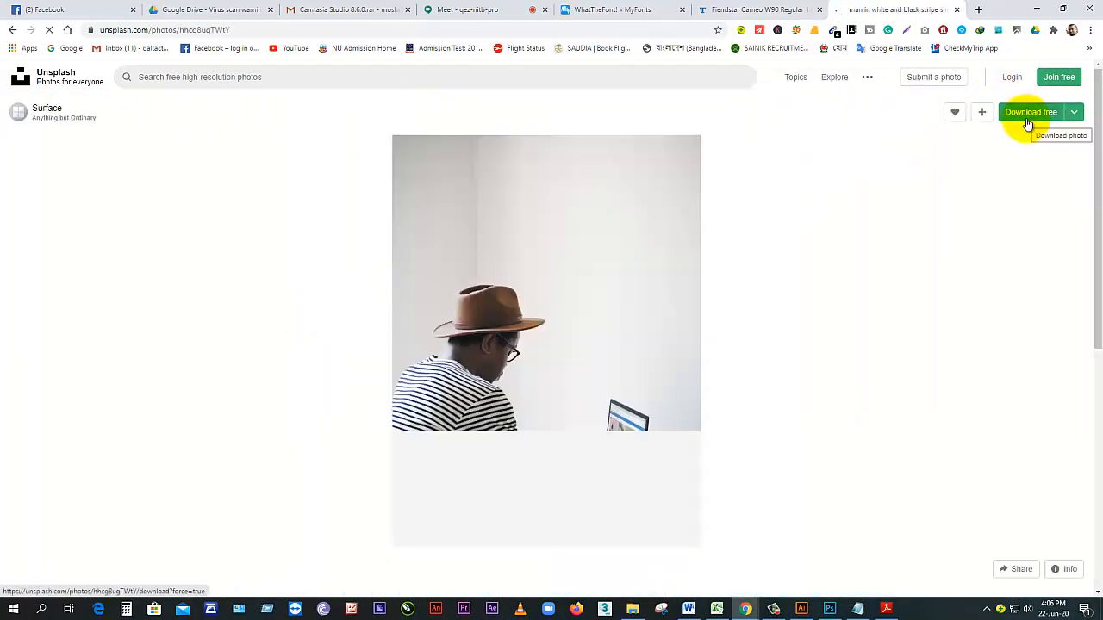
left_click(1027, 122)
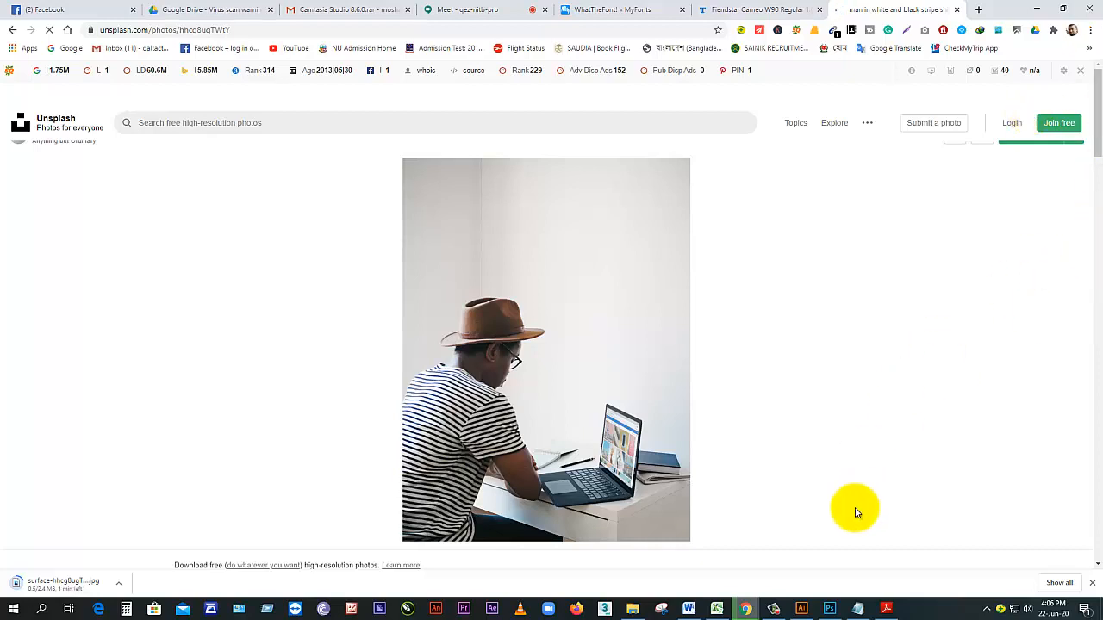
left_click(776, 609)
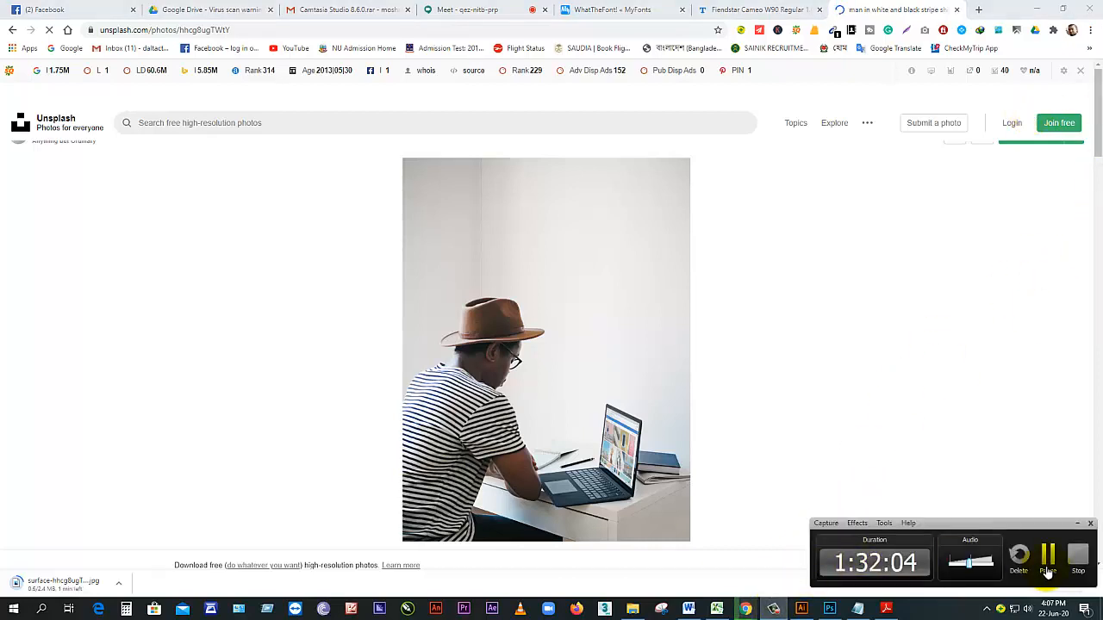
left_click(1045, 561)
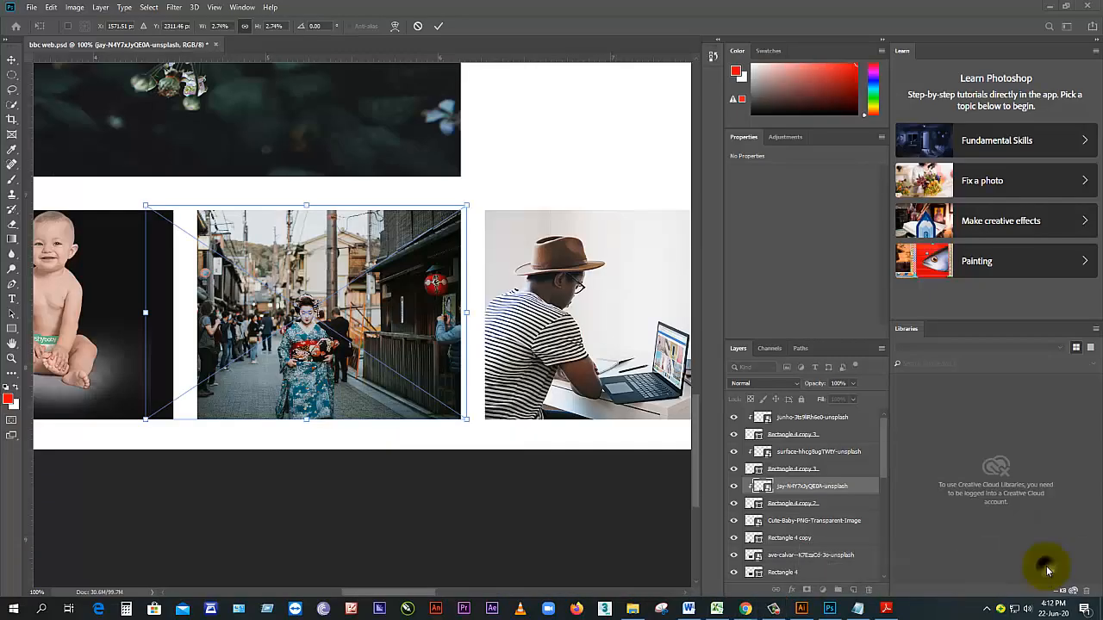
left_click(775, 610)
Step: Commit the transform of the street photo clipped to the second small rectangle
left_click(453, 493)
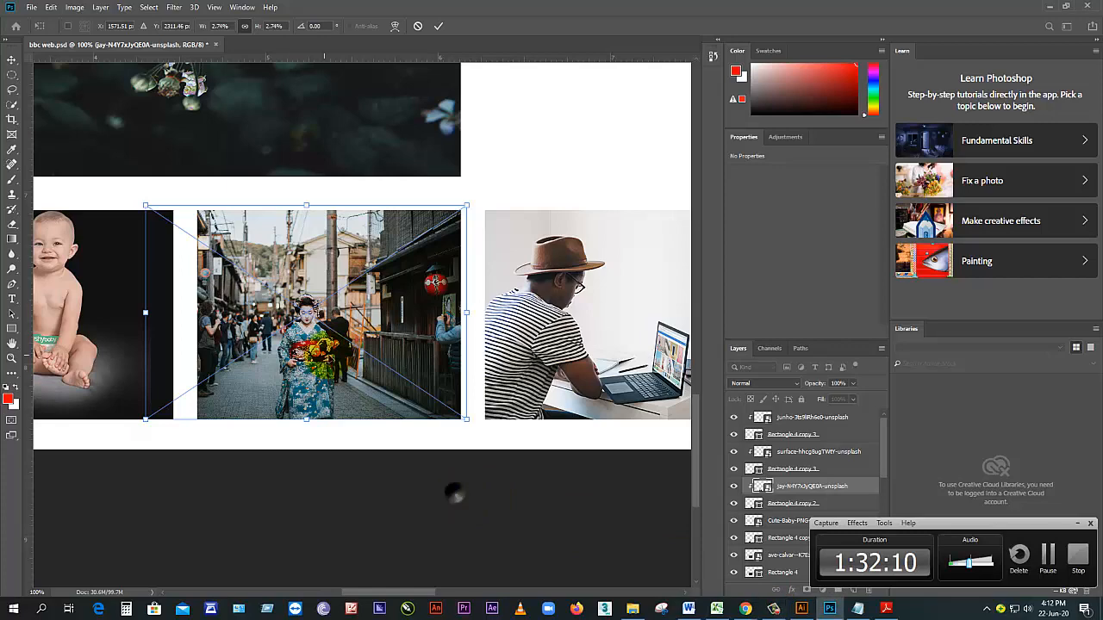
left_click(390, 456)
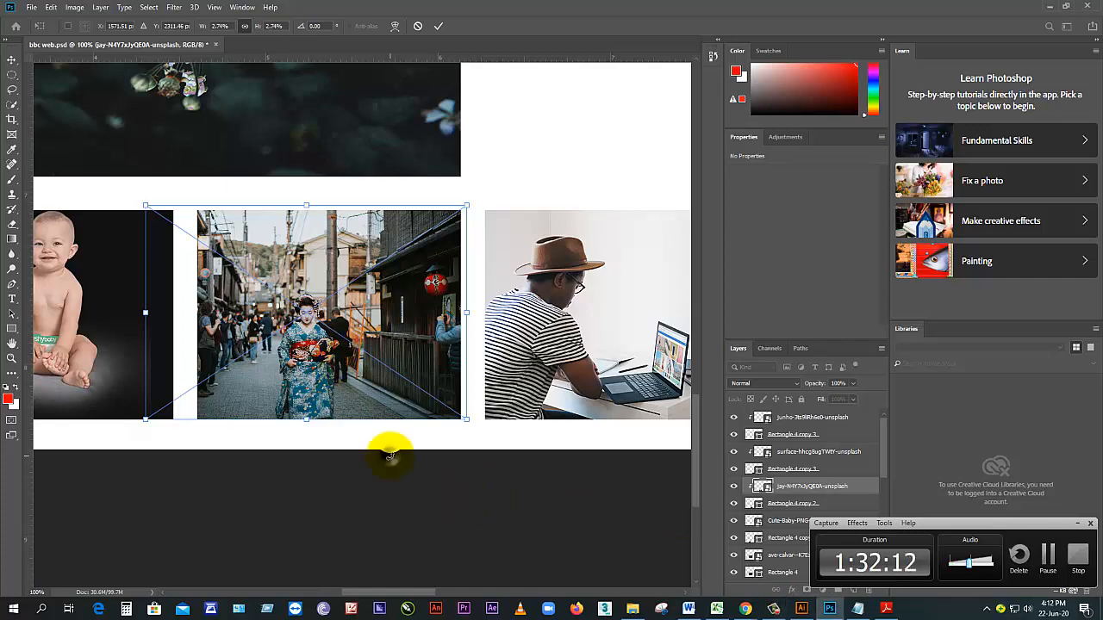
left_click(437, 26)
left_click(344, 465)
scroll(289, 355, "down", 4)
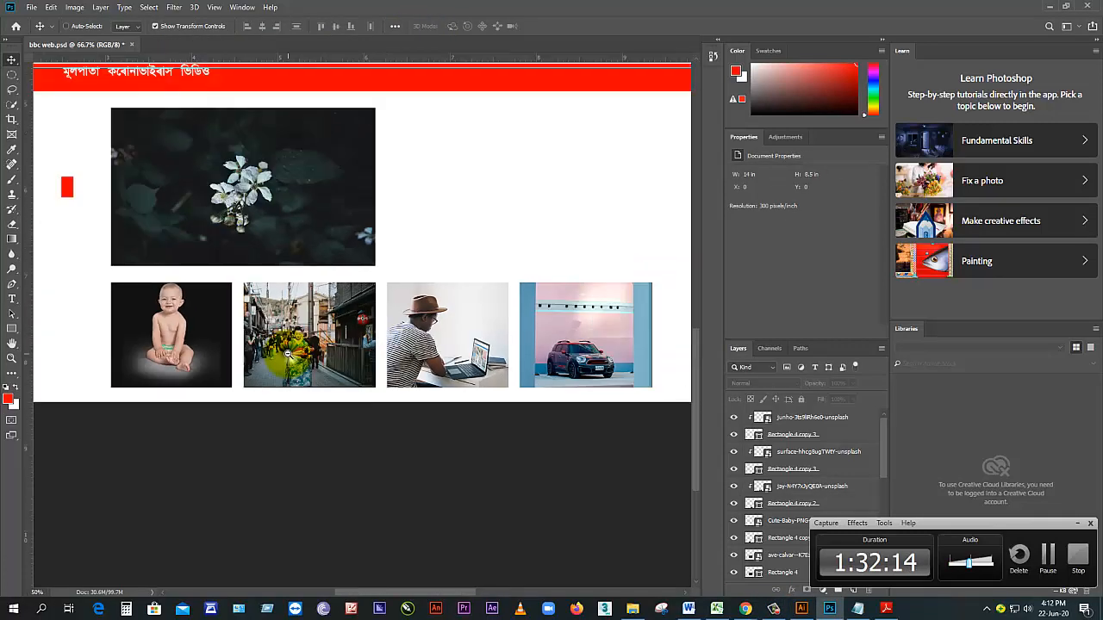
Step: Remove the horizontal guide crossing the red header and delete the small red rectangle beside the flower photo
left_click_drag(372, 269, 278, 358)
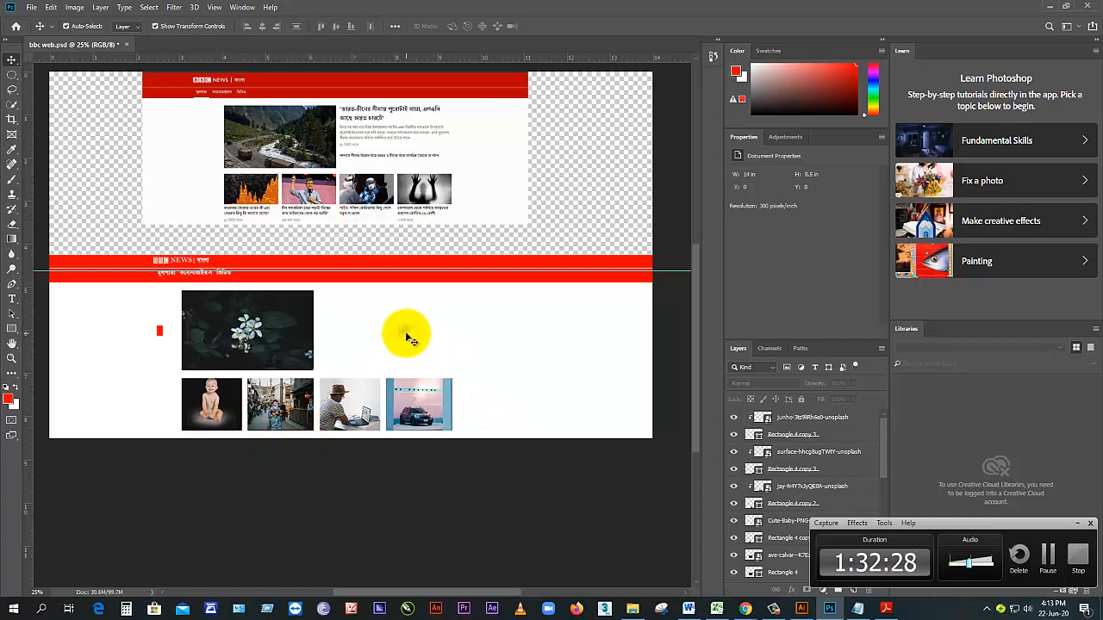
left_click_drag(660, 269, 635, 49)
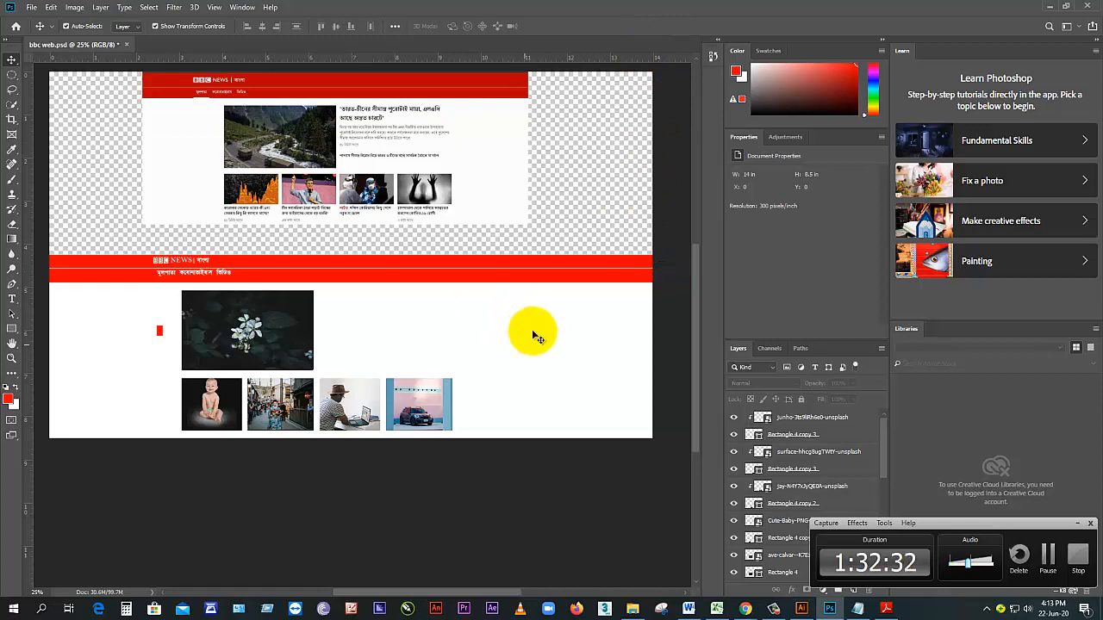
left_click(161, 332)
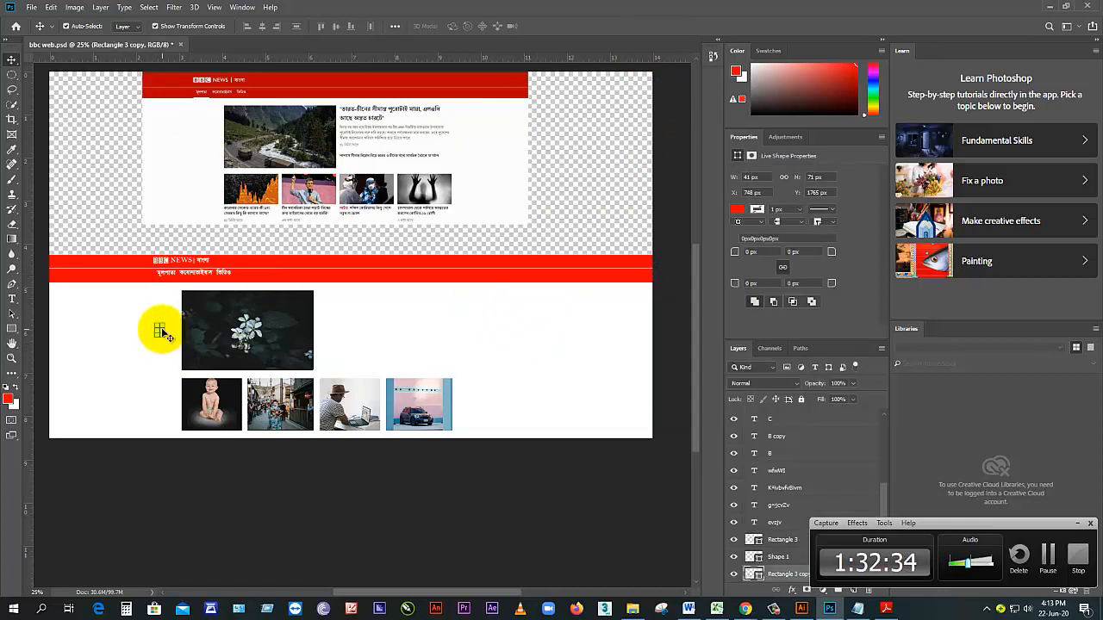
Step: Move the web reference screenshot straight down to about Y 0.33 in, just above the recreated red header
scroll(185, 293, "up", 1)
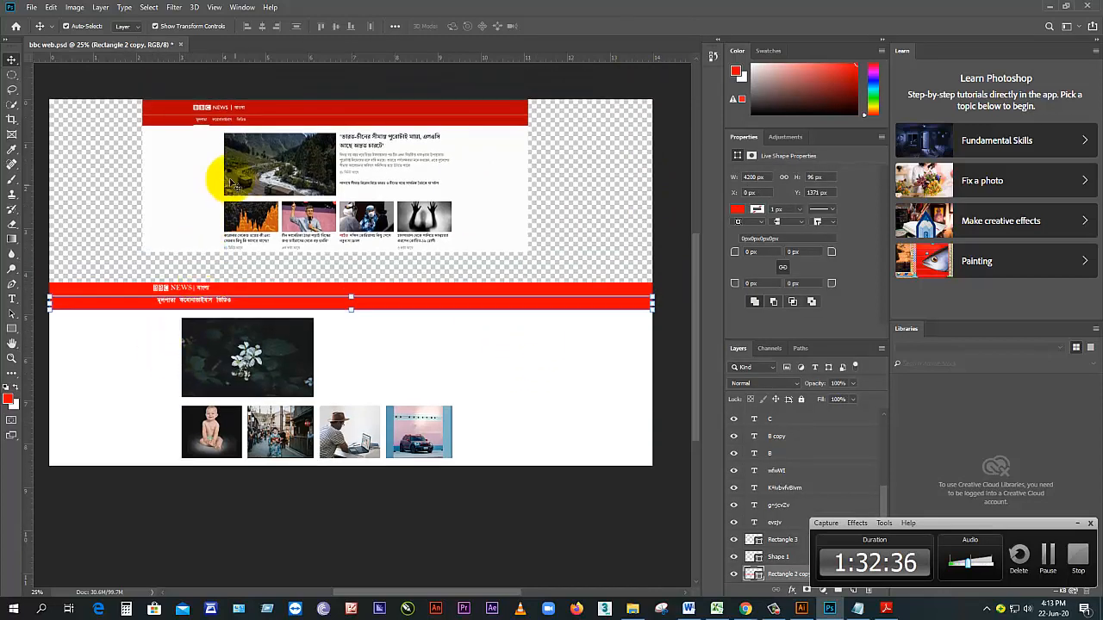
left_click(210, 170)
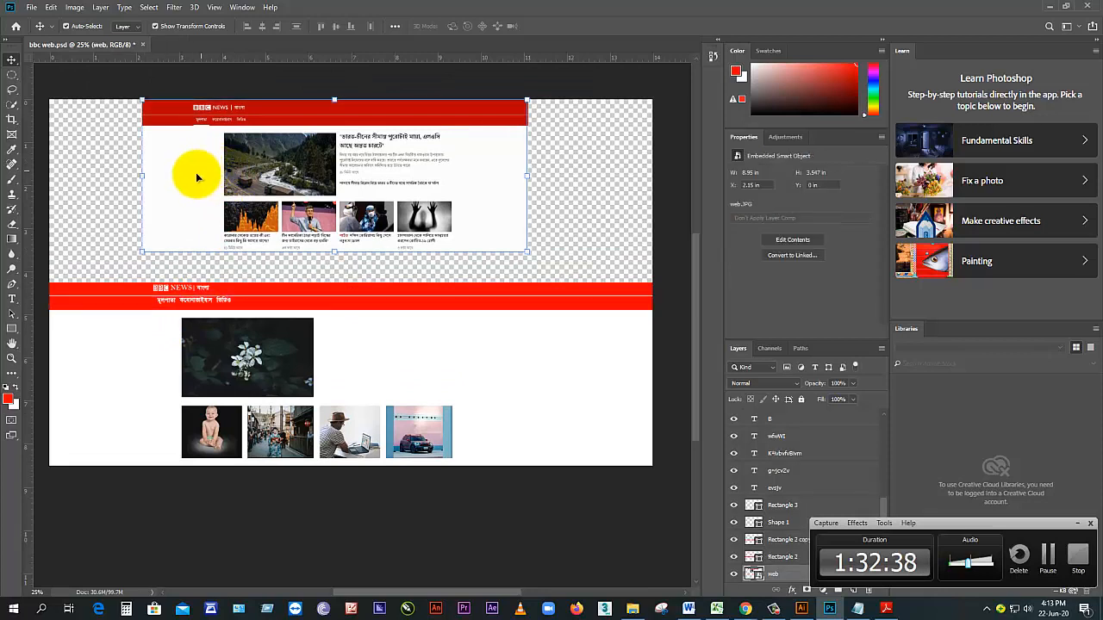
left_click_drag(196, 177, 197, 180)
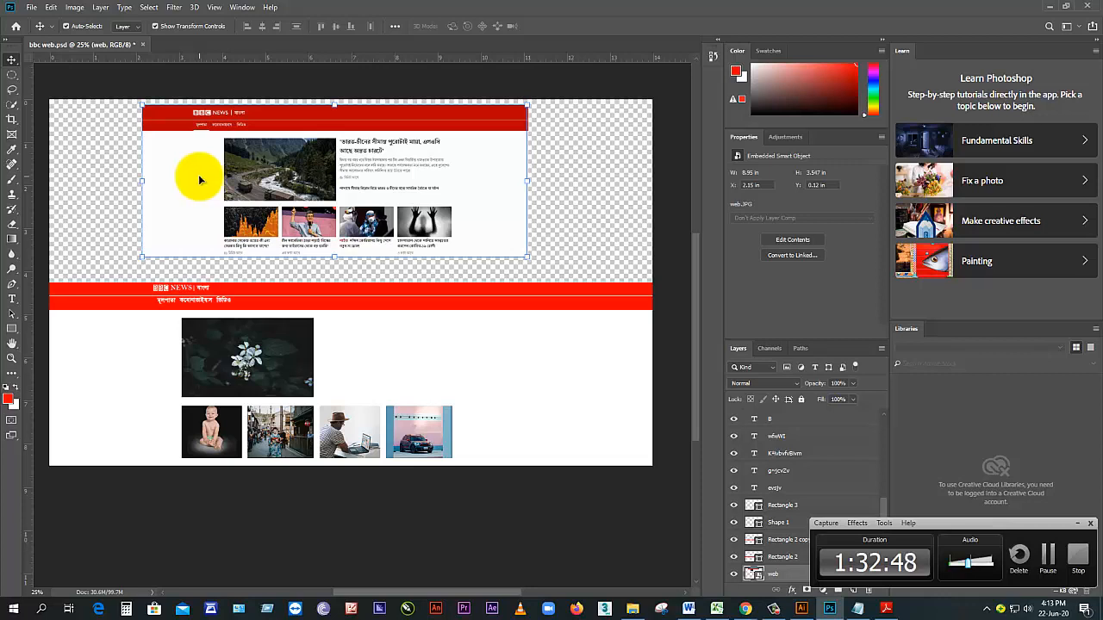
mouse_move(246, 153)
left_mouse_down()
mouse_move(232, 162)
mouse_move(247, 165)
left_mouse_up()
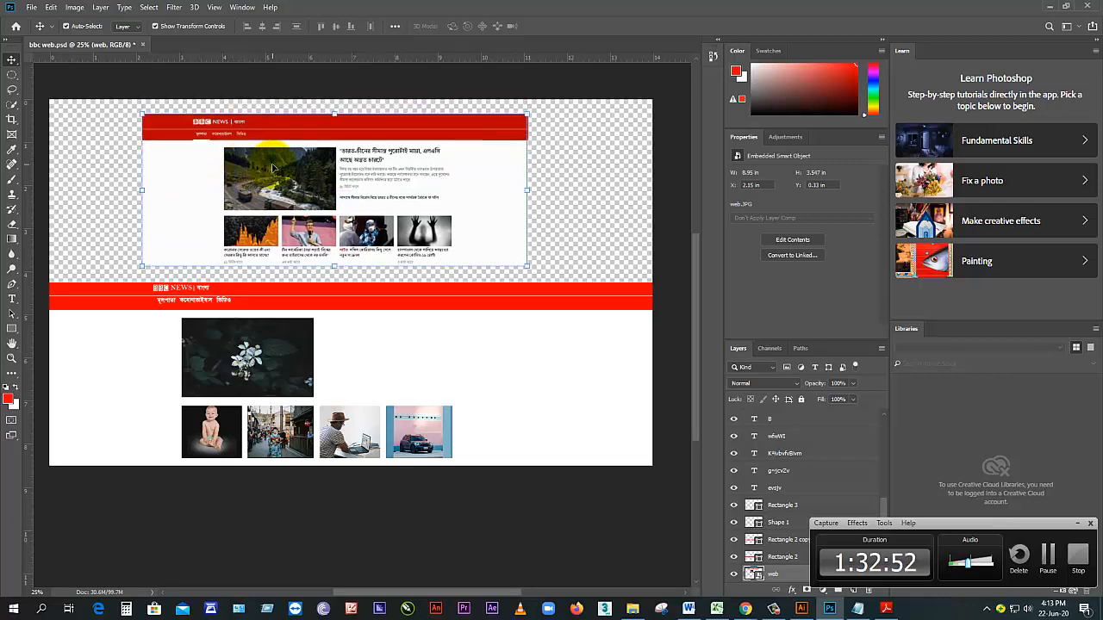
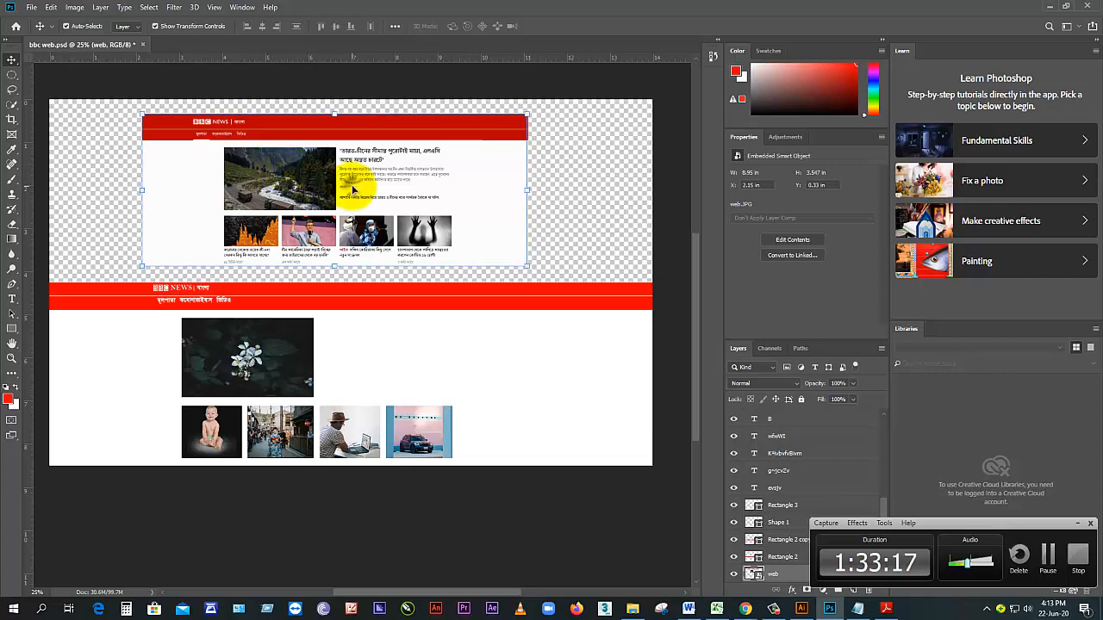
Step: Delete the web reference screenshot above the recreated red header and minimize the recorder window
key("Delete")
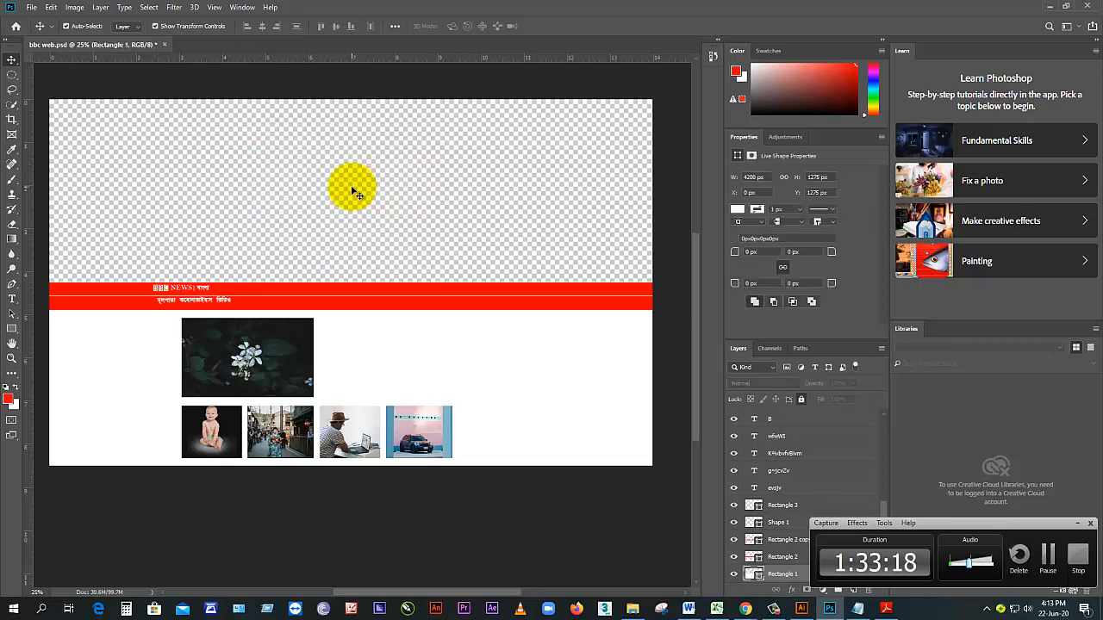
key("ctrl+z")
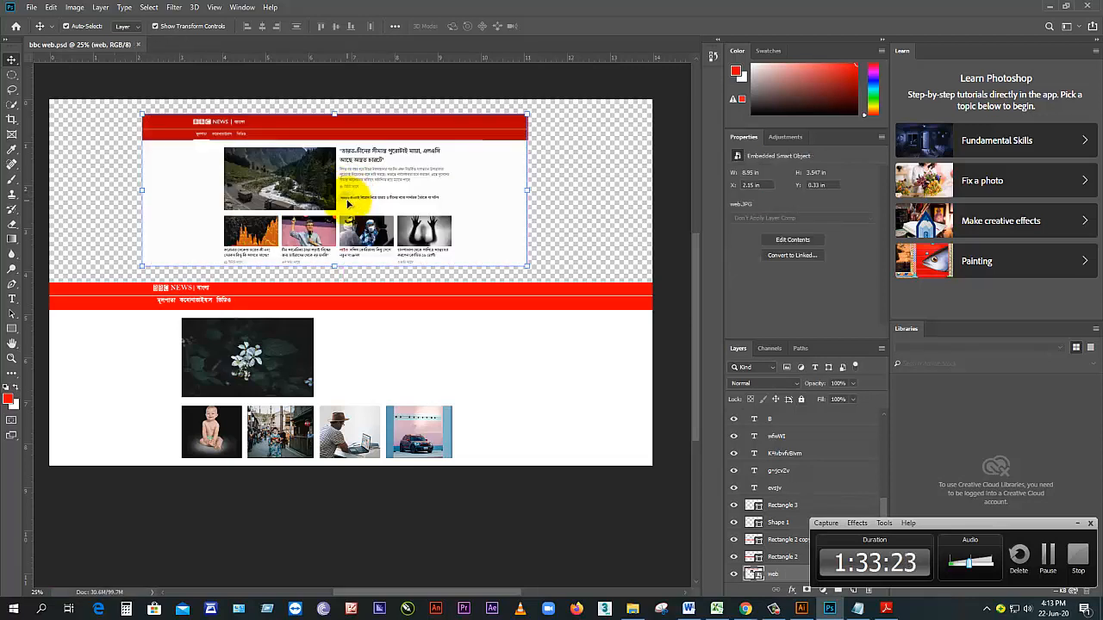
key("Delete")
left_click(360, 222)
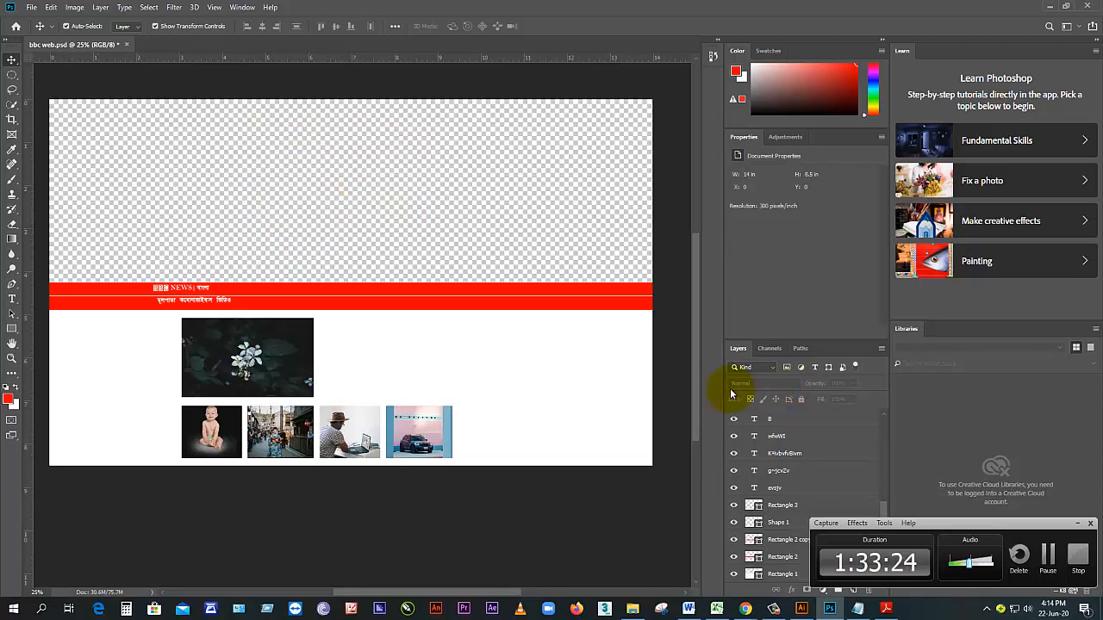
scroll(480, 362, "down", 2)
scroll(480, 362, "up", 3)
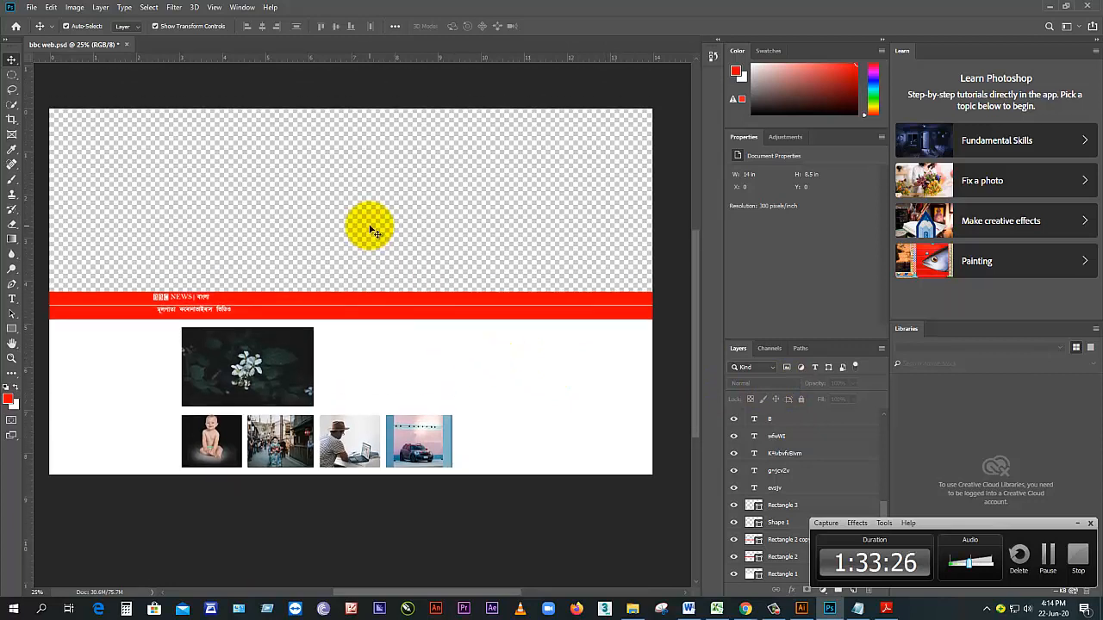
left_click(1077, 523)
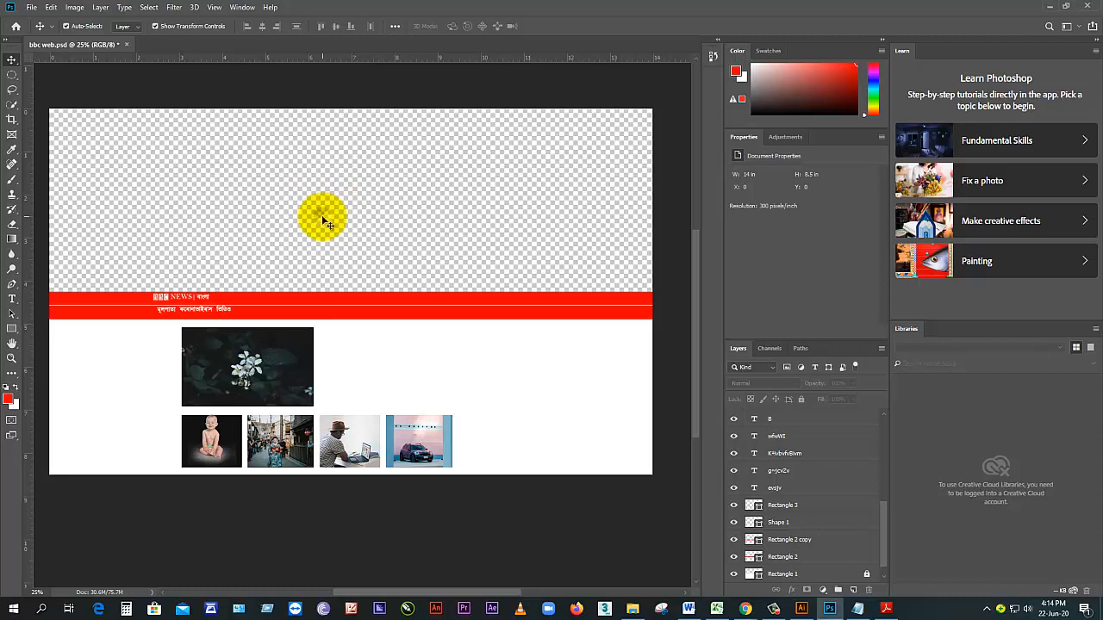
Step: Try the Artboard tool with the height set to 500 px, drawing an artboard about 0.2 by 1.72 in near the canvas top
right_click(11, 62)
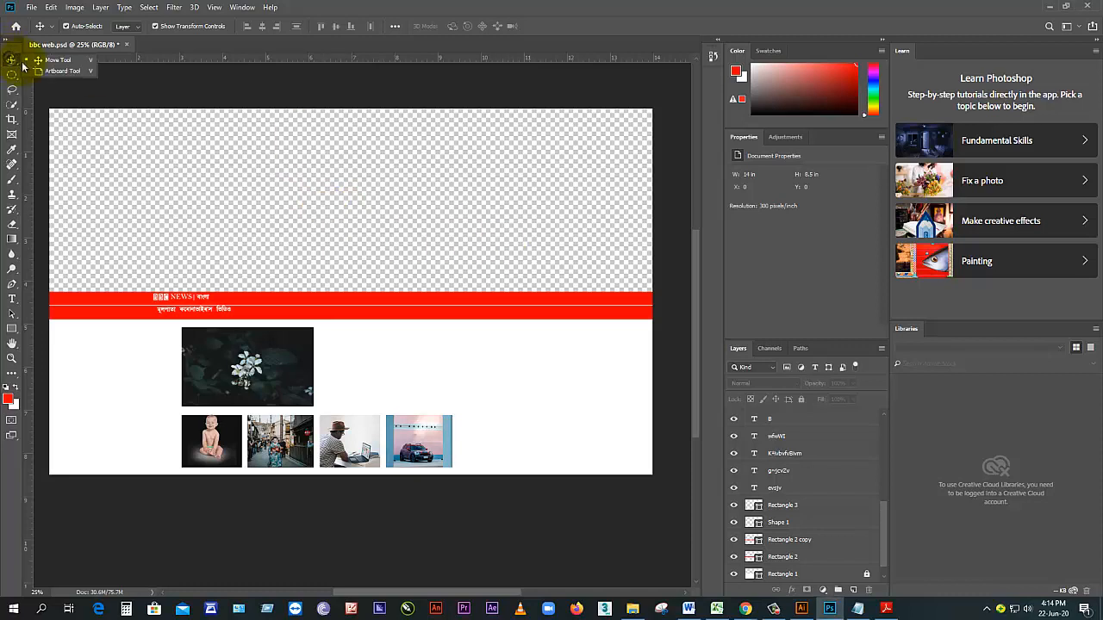
left_click(52, 70)
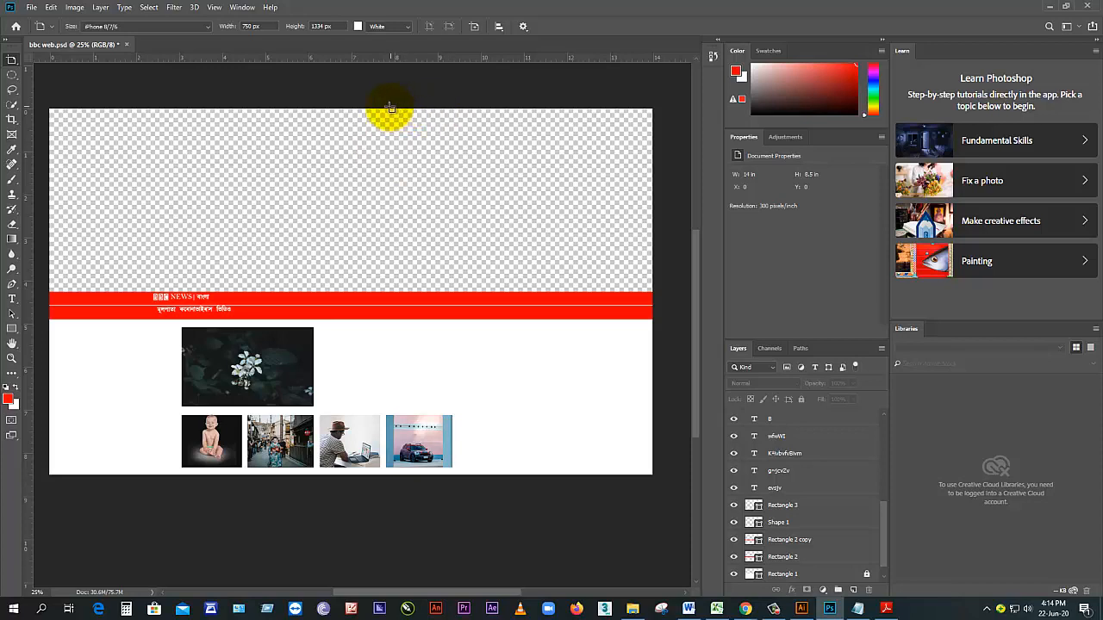
left_click(51, 28)
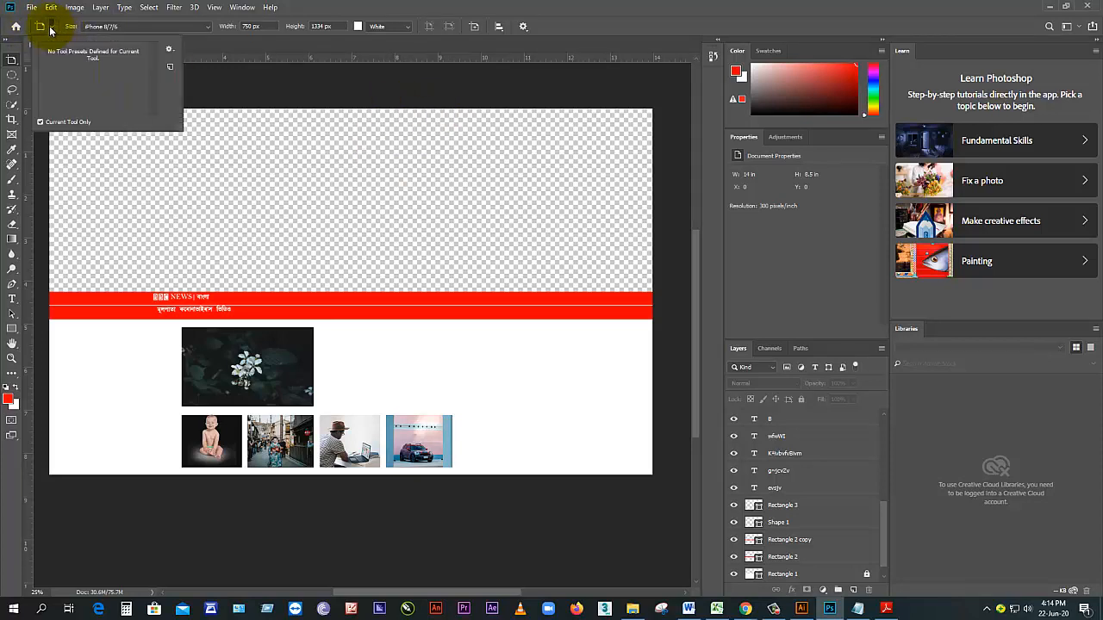
left_click(48, 27)
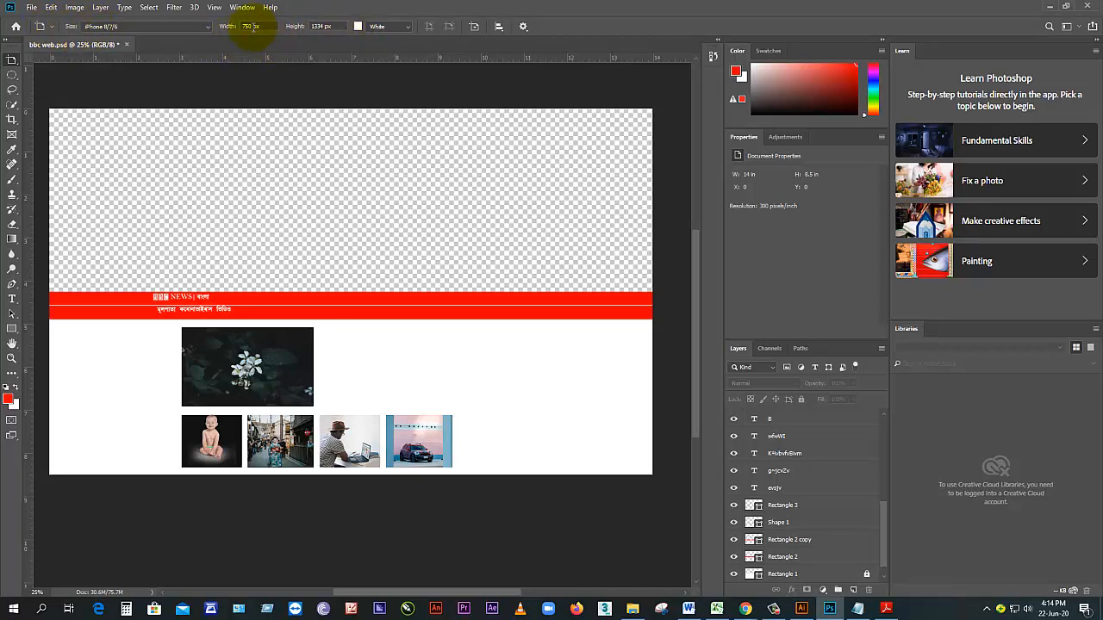
left_click(320, 26)
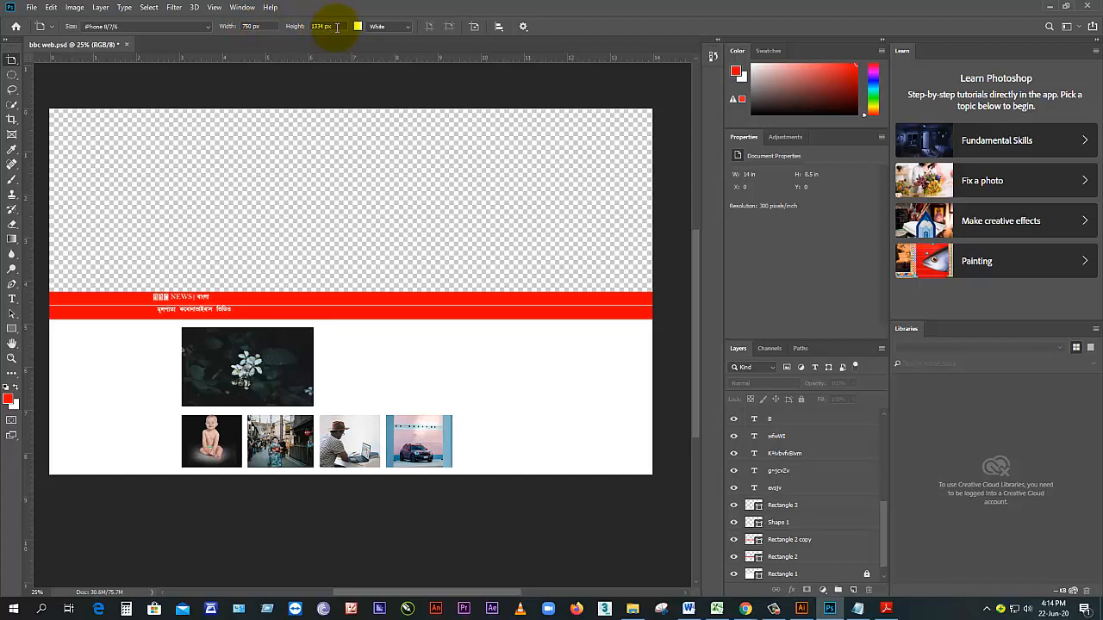
left_click_drag(332, 26, 291, 29)
type("50")
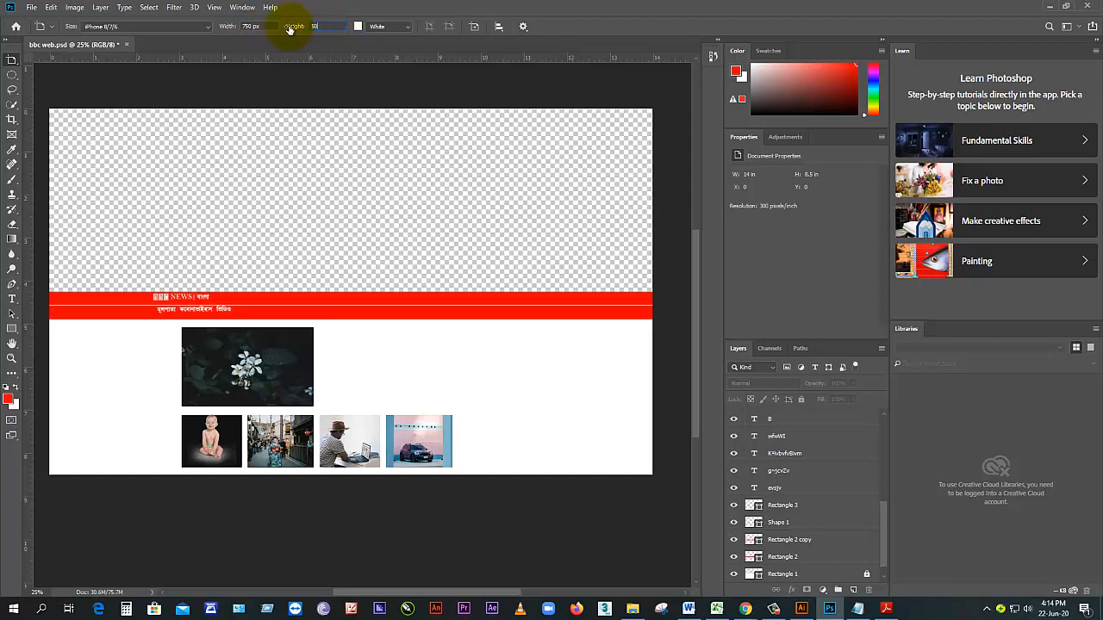
type("0")
key("Return")
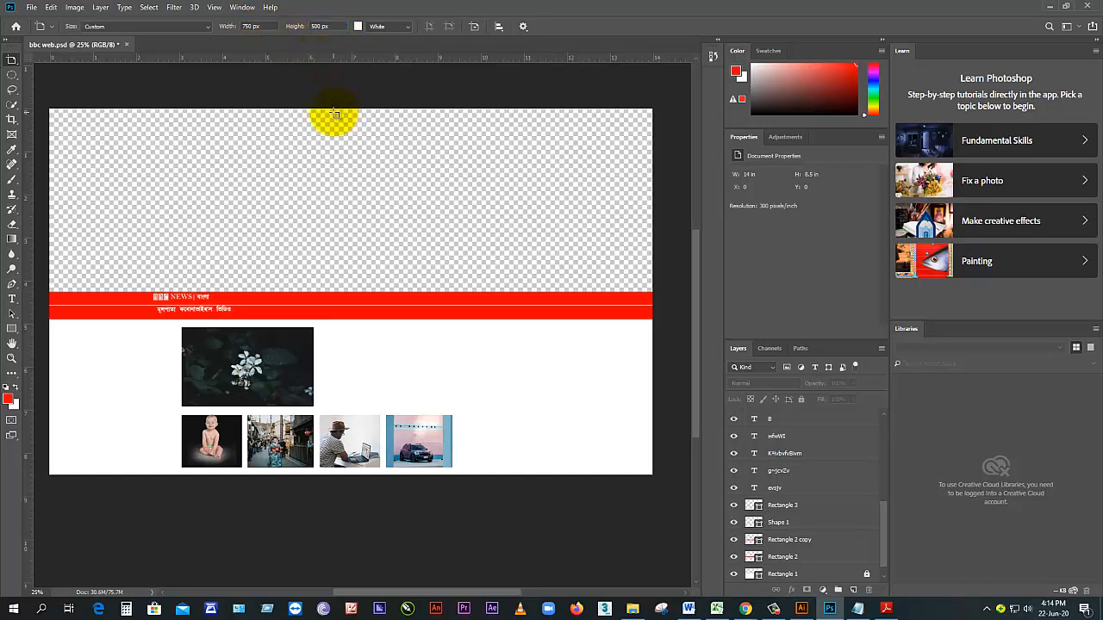
left_click_drag(332, 112, 338, 181)
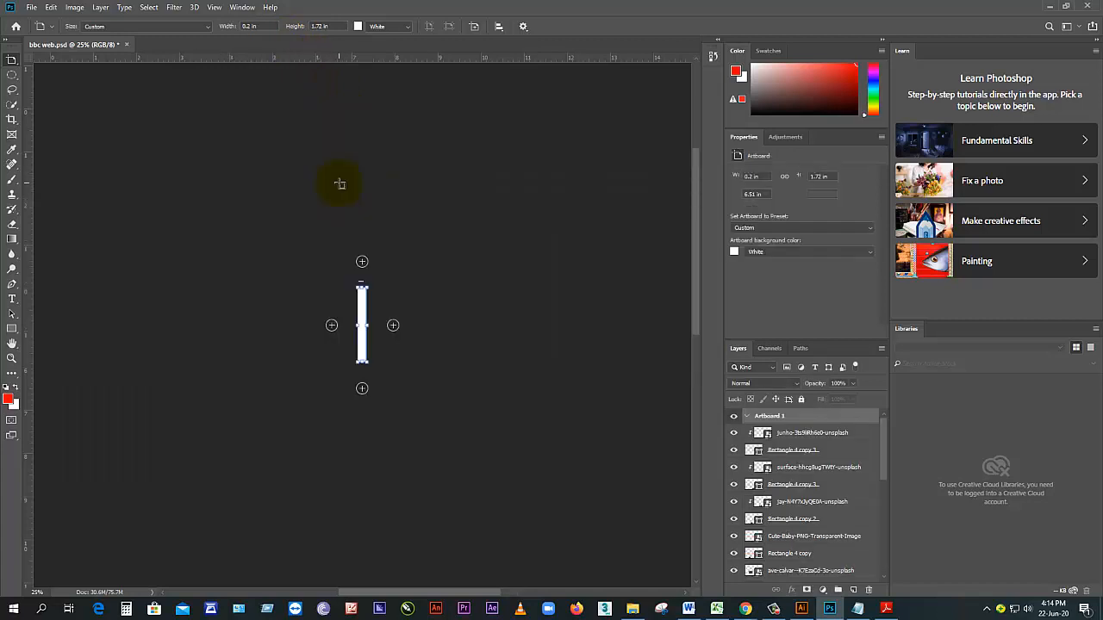
key("ctrl+z")
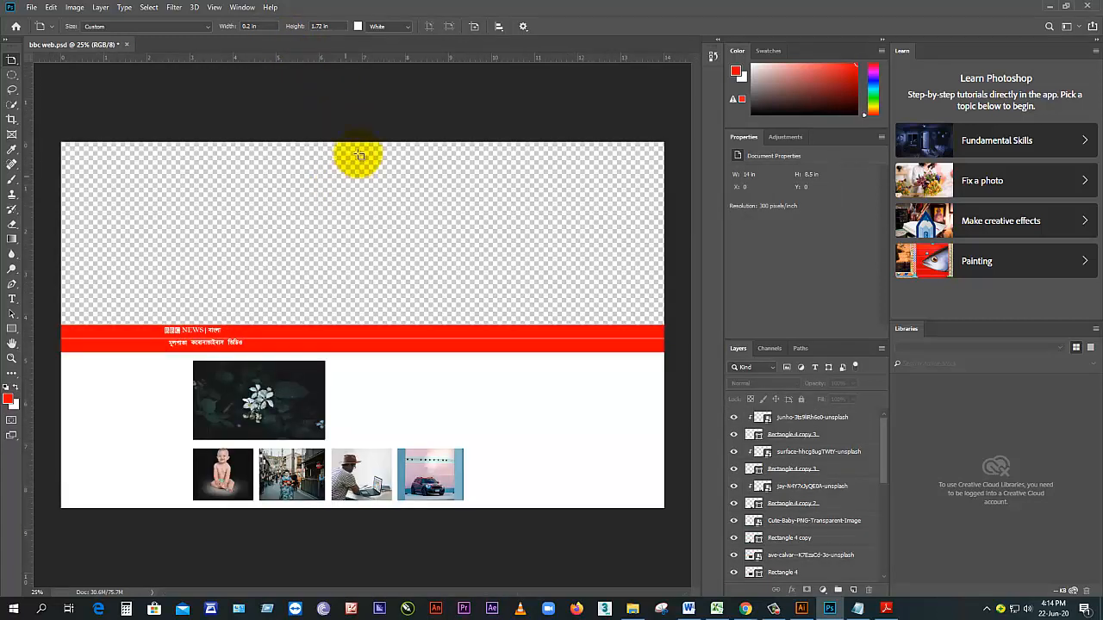
left_click(498, 33)
left_click(502, 31)
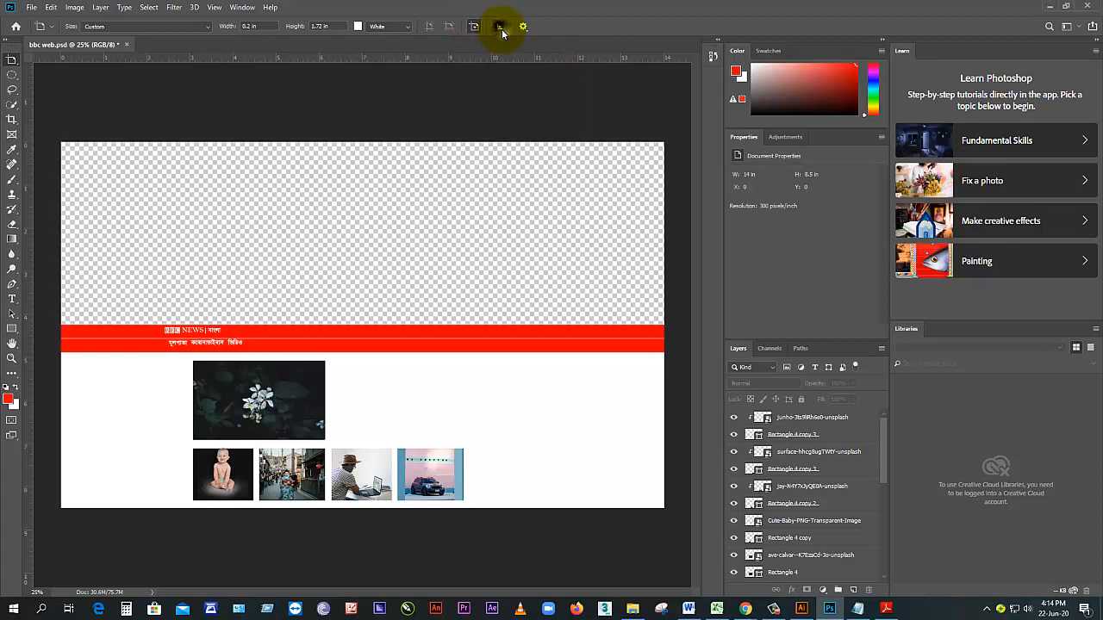
left_click(384, 227)
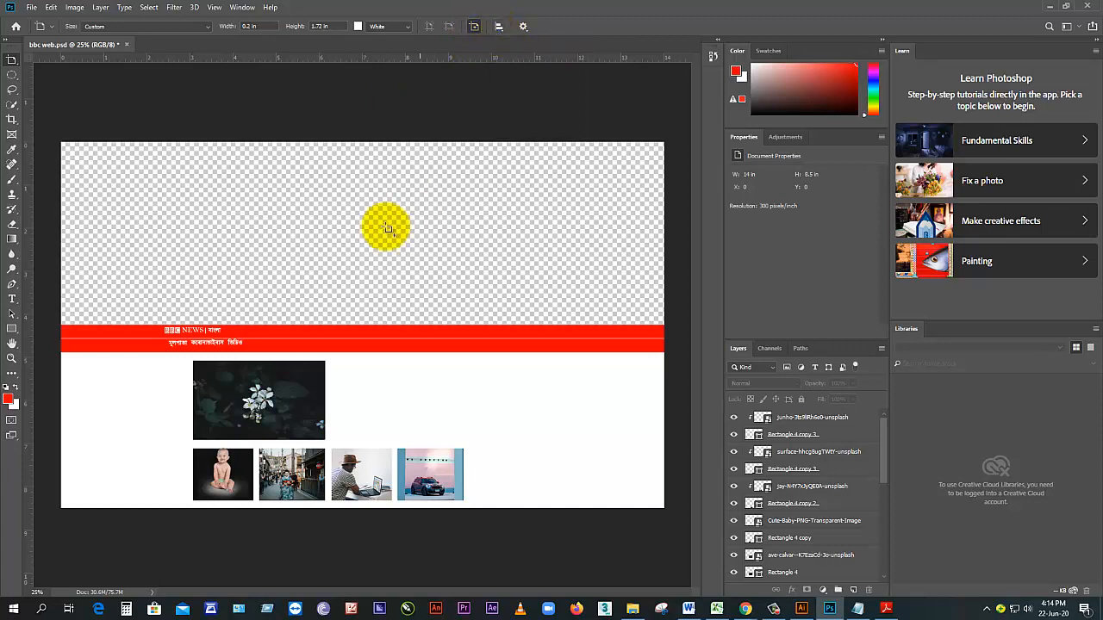
left_click(15, 62)
left_click(51, 61)
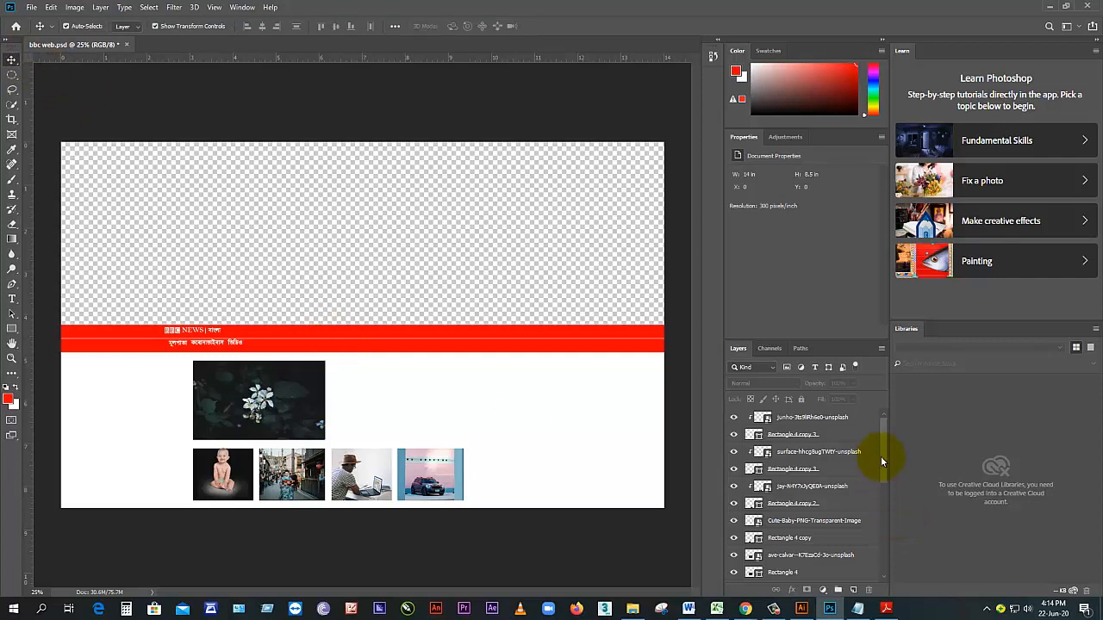
Step: Toggle the visibility of Layer 0 to check the white background behind the page, and select the Rectangle 1 layer
left_click_drag(881, 456, 883, 550)
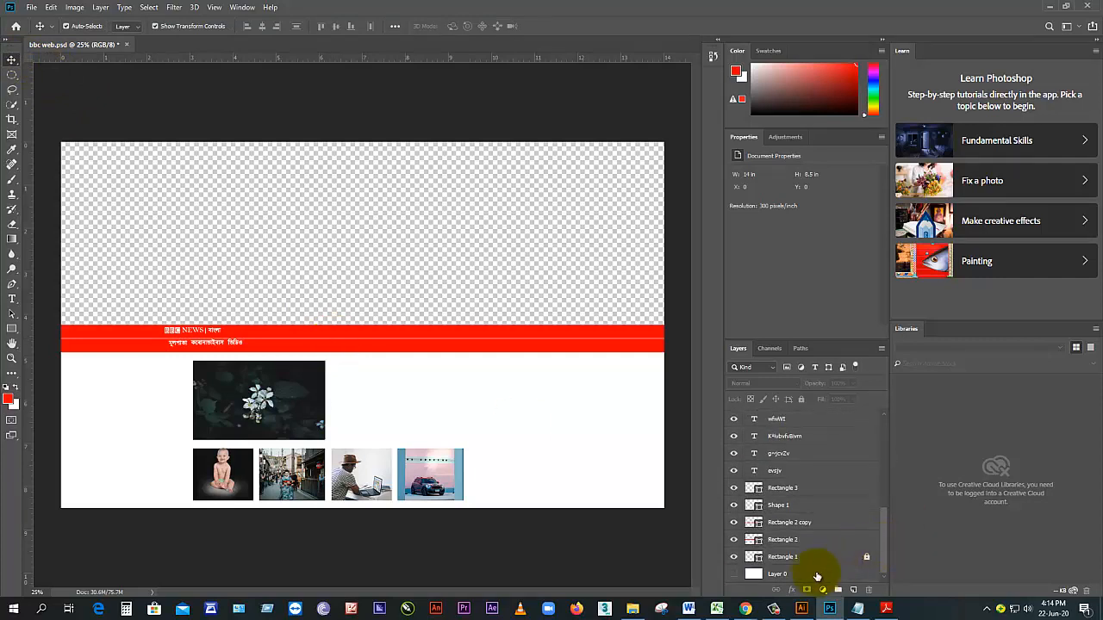
left_click(781, 574)
left_click(733, 574)
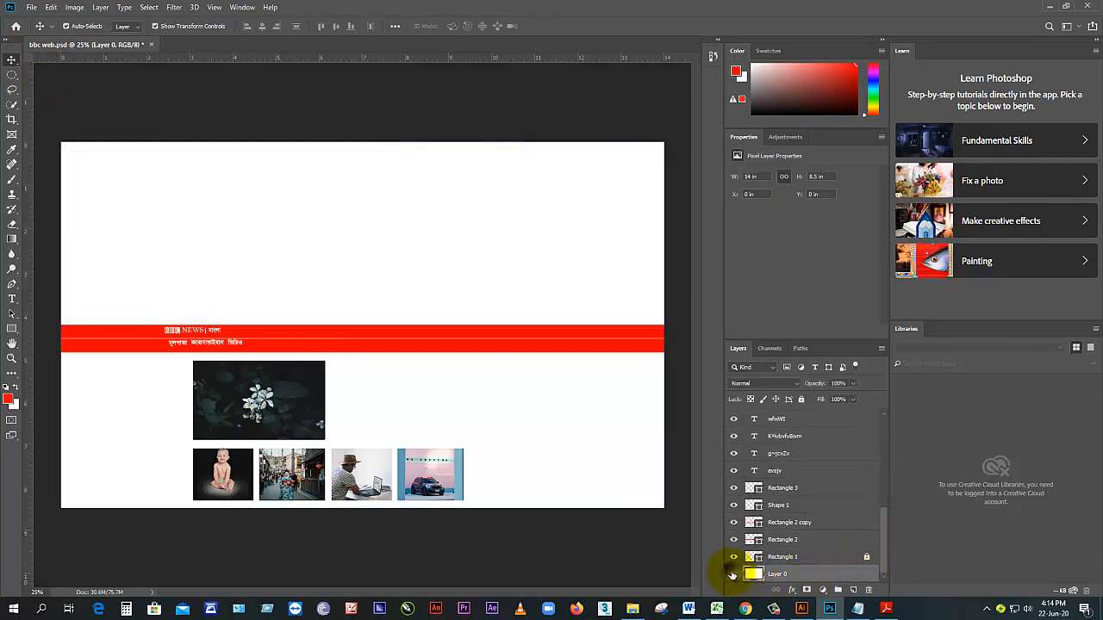
left_click(733, 574)
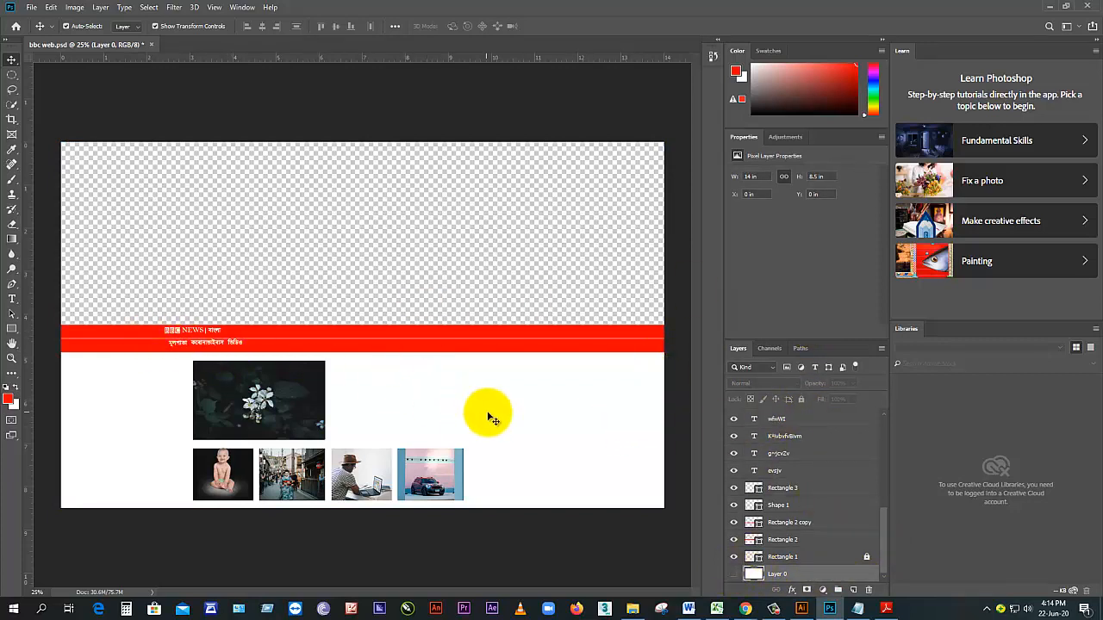
left_click(815, 559)
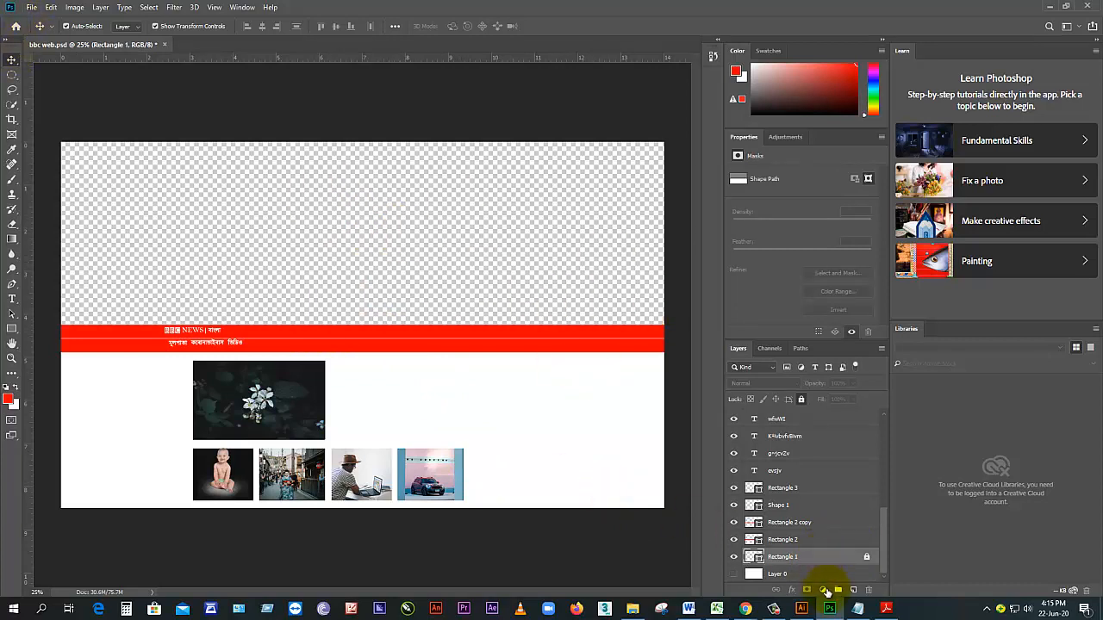
Step: Switch to the Google Meet class in Chrome and admit the waiting participant
left_click(746, 609)
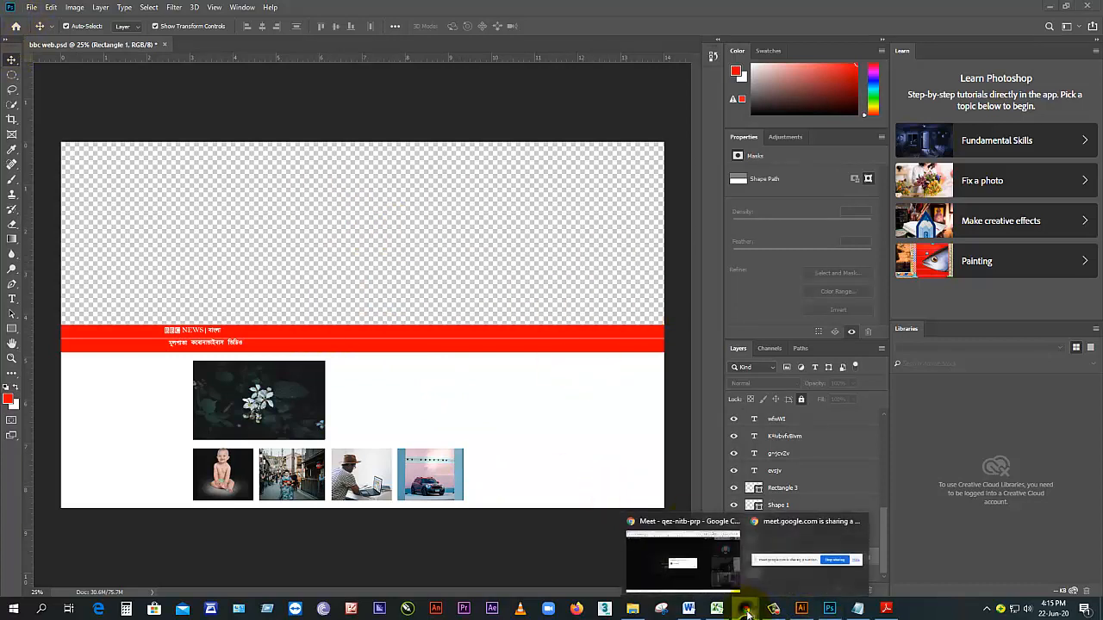
left_click(693, 563)
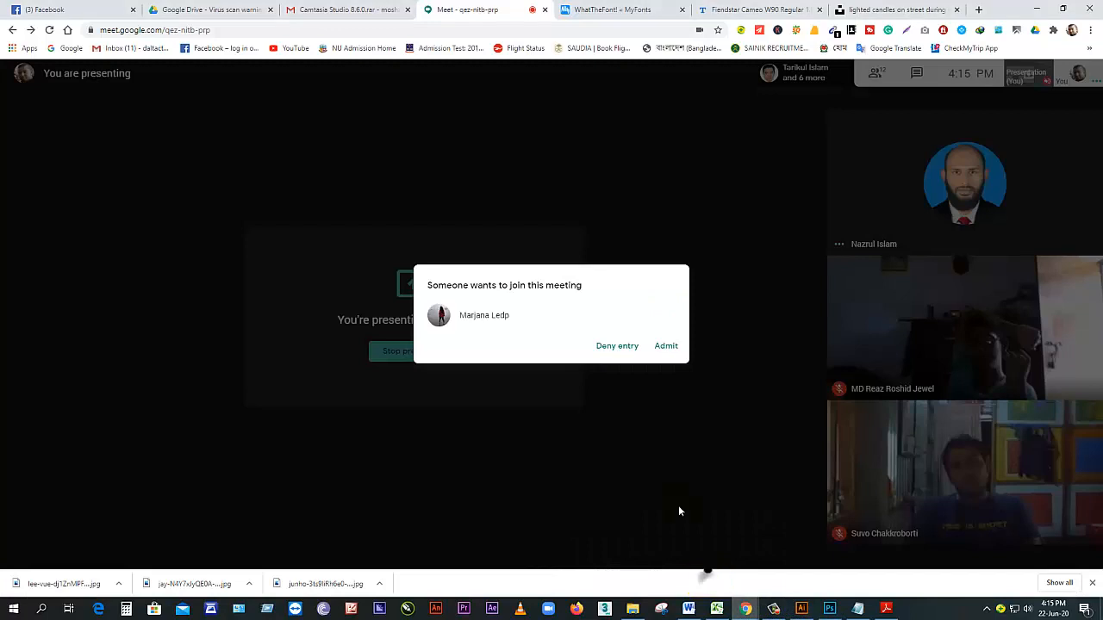
left_click(666, 347)
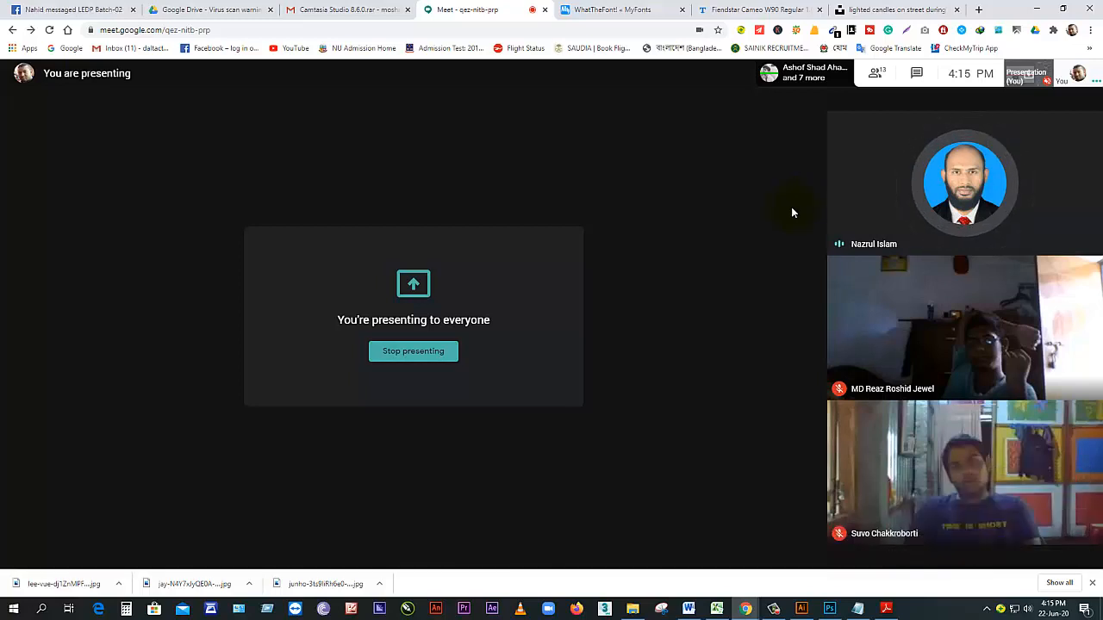
Step: Show the meeting's full participant list and open the Snipping Tool
left_click(875, 73)
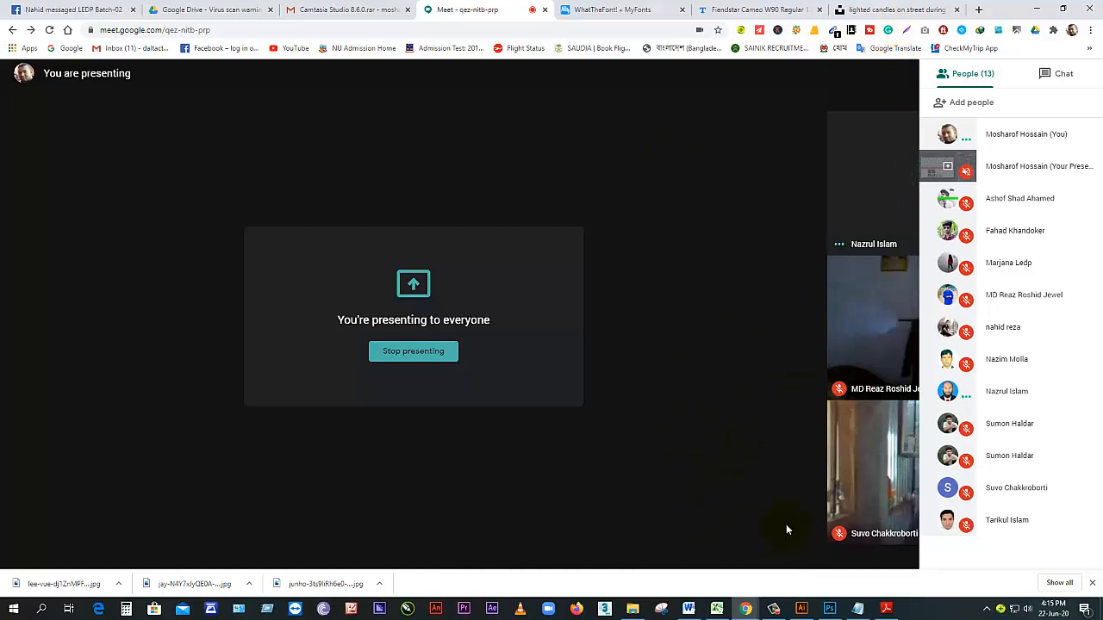
left_click(664, 609)
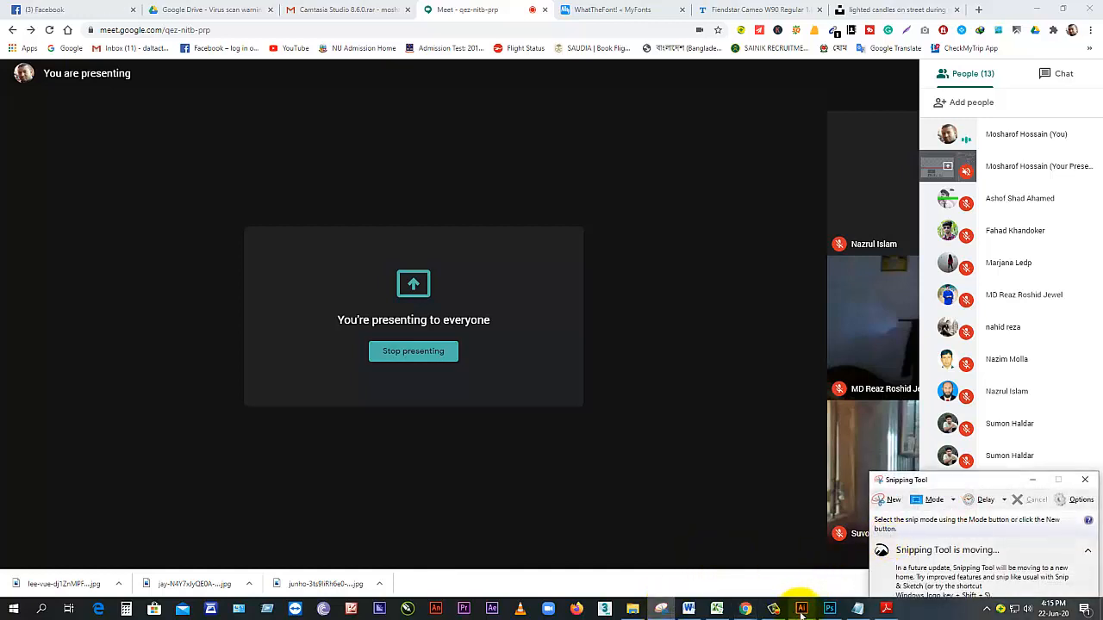
Step: Switch back to Photoshop and unlock the Rectangle 1 layer, leaving it selected
left_click(829, 609)
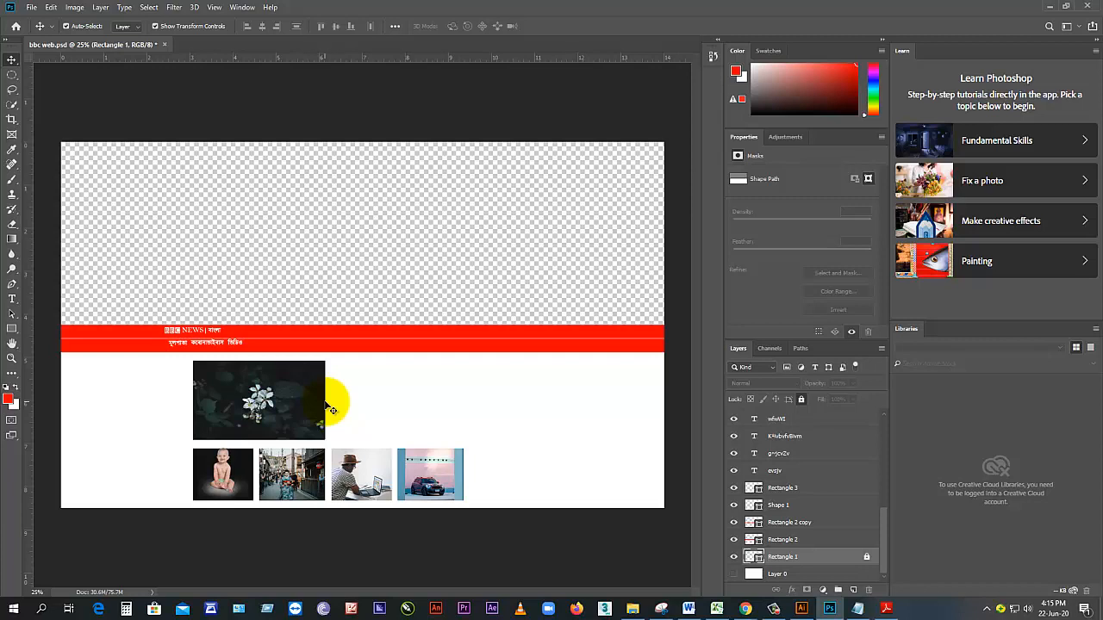
left_click(866, 556)
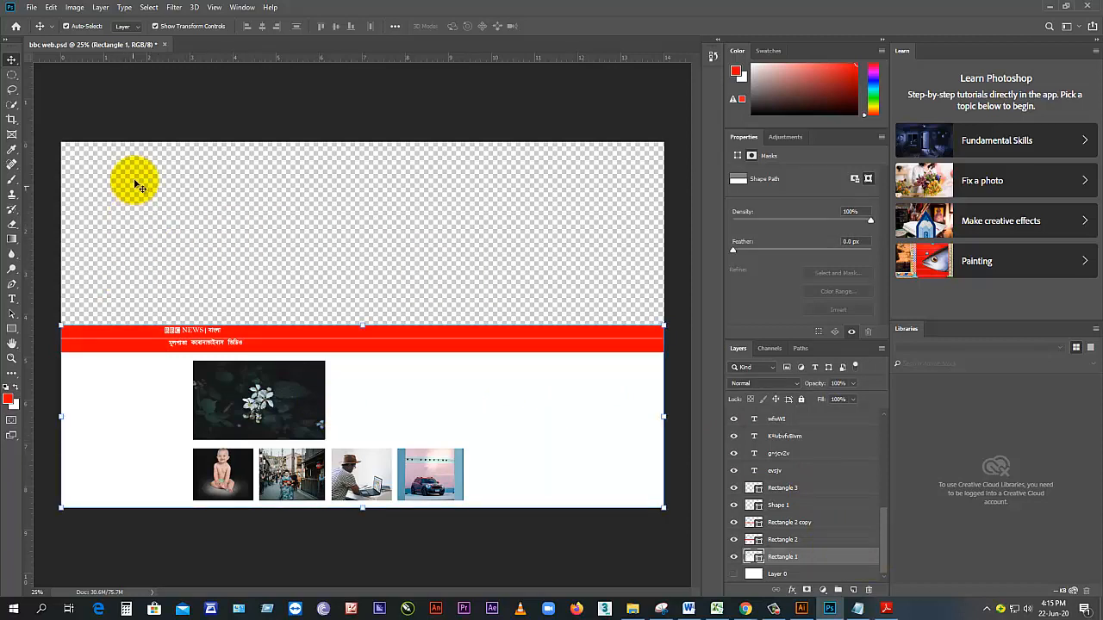
left_click(421, 242)
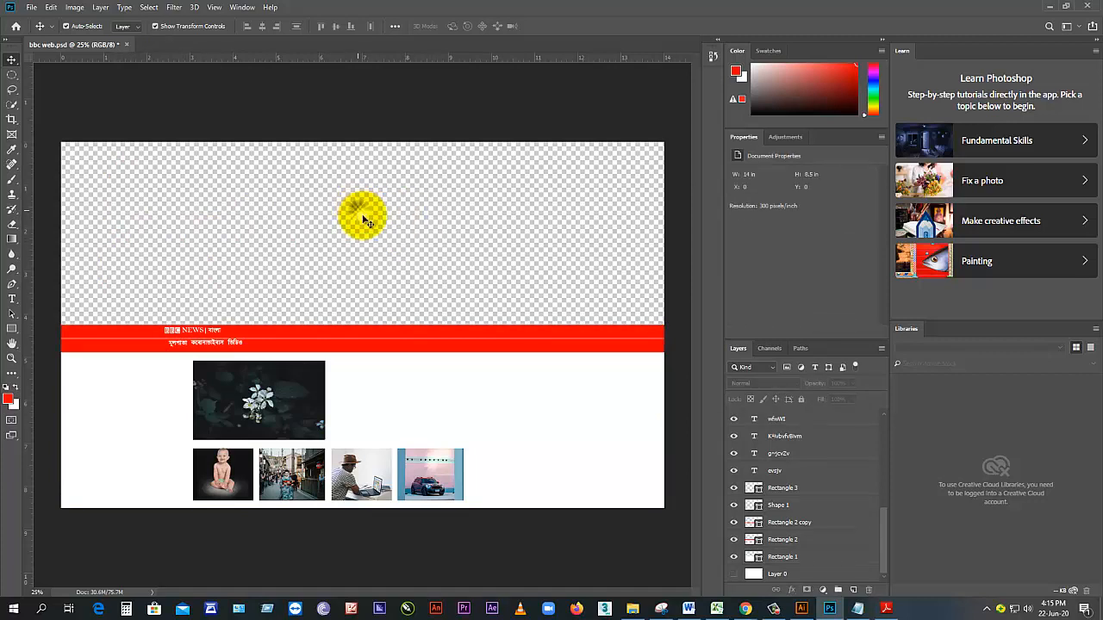
left_click(470, 392)
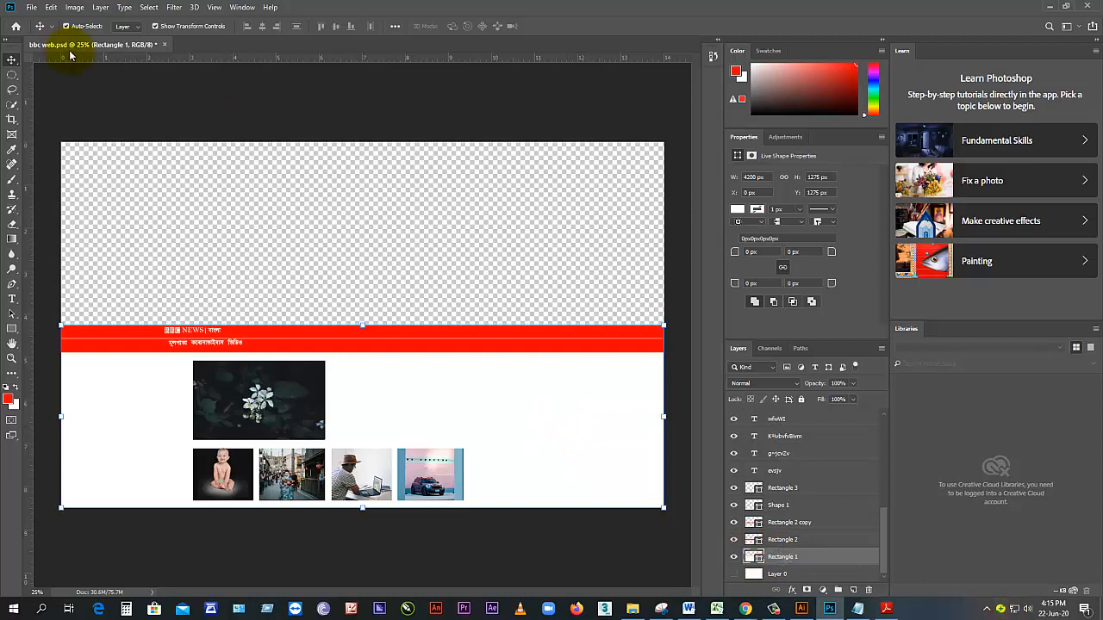
Step: Save a copy of the page as a PNG named bbc web in the Project folder, using the large file size option
left_click(33, 8)
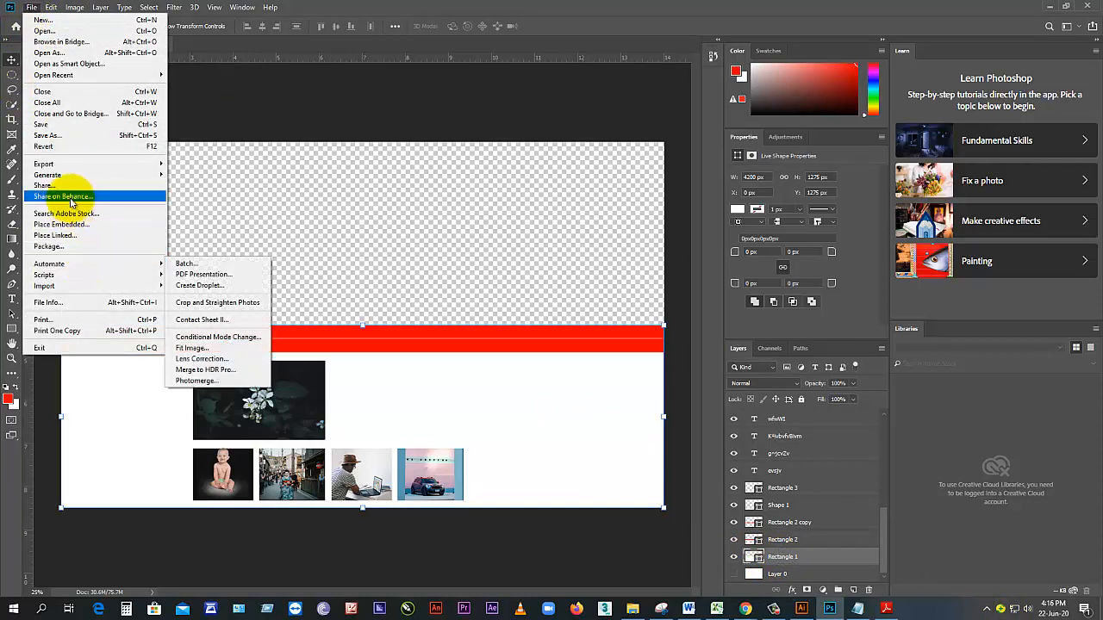
left_click(49, 136)
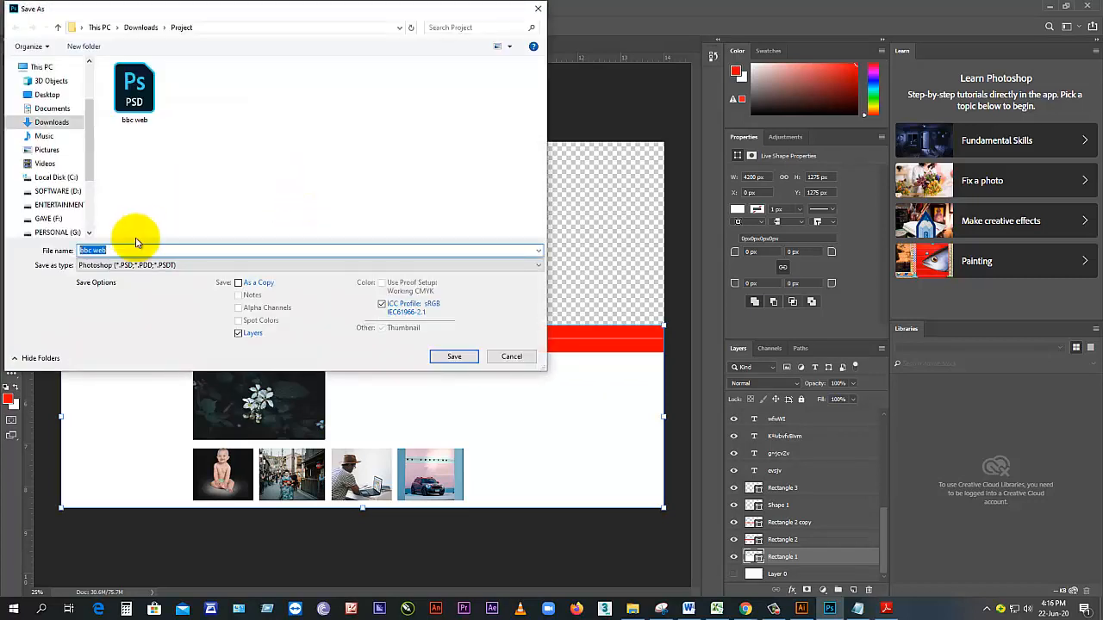
left_click(158, 265)
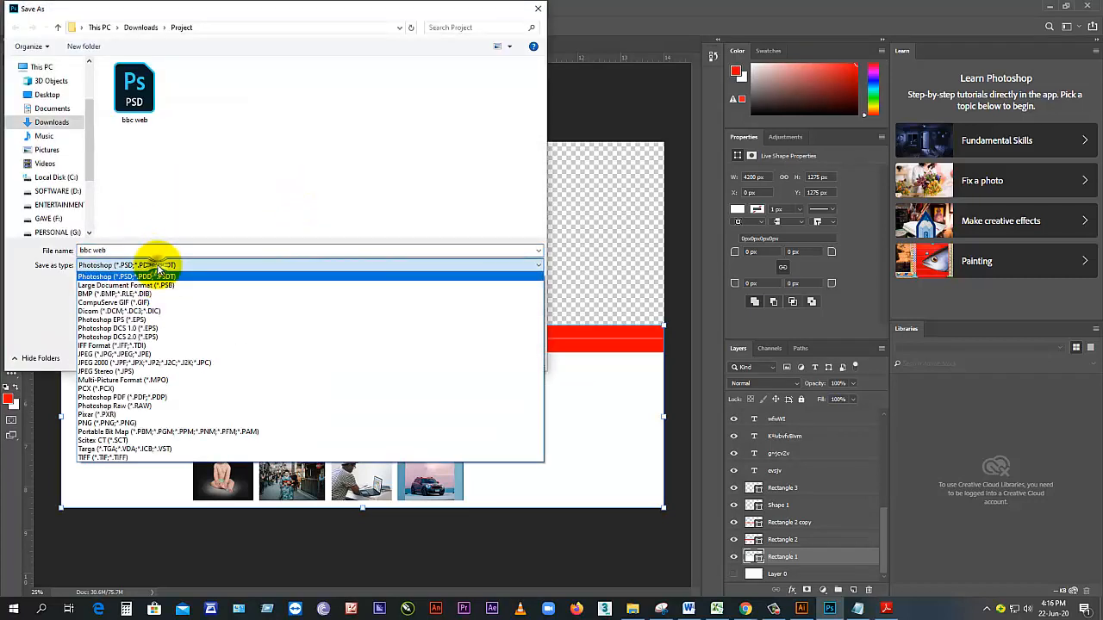
left_click(102, 423)
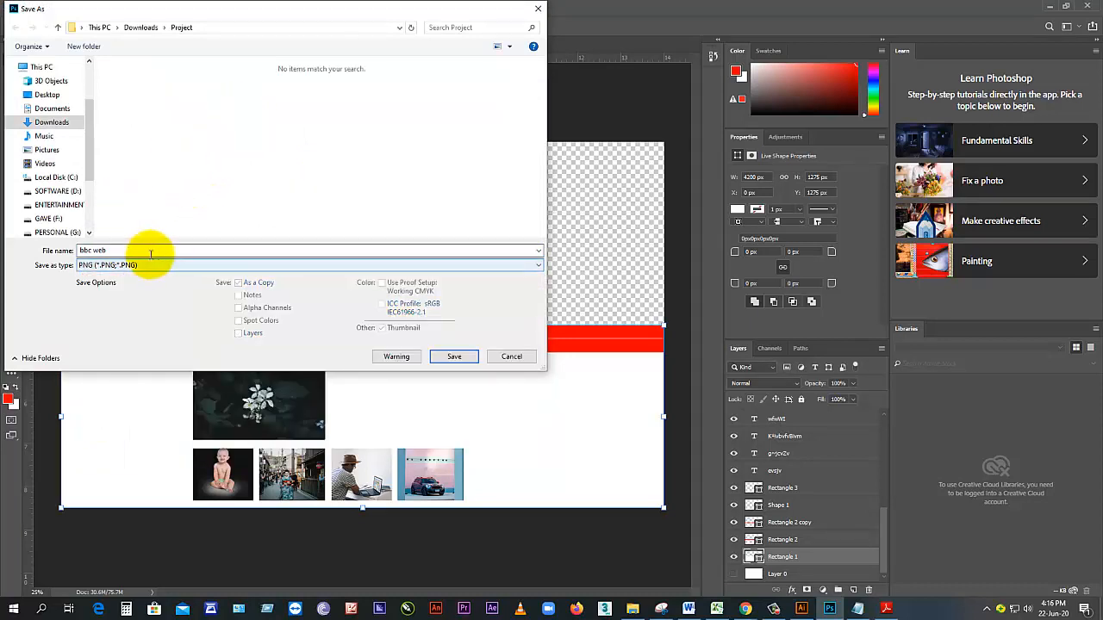
left_click(456, 358)
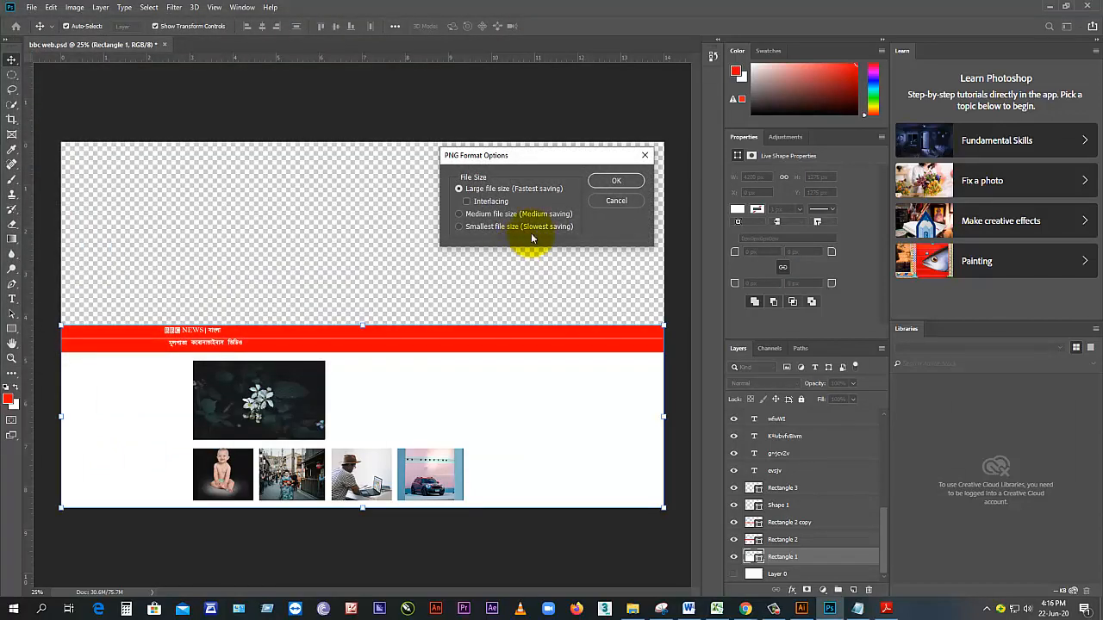
left_click(625, 181)
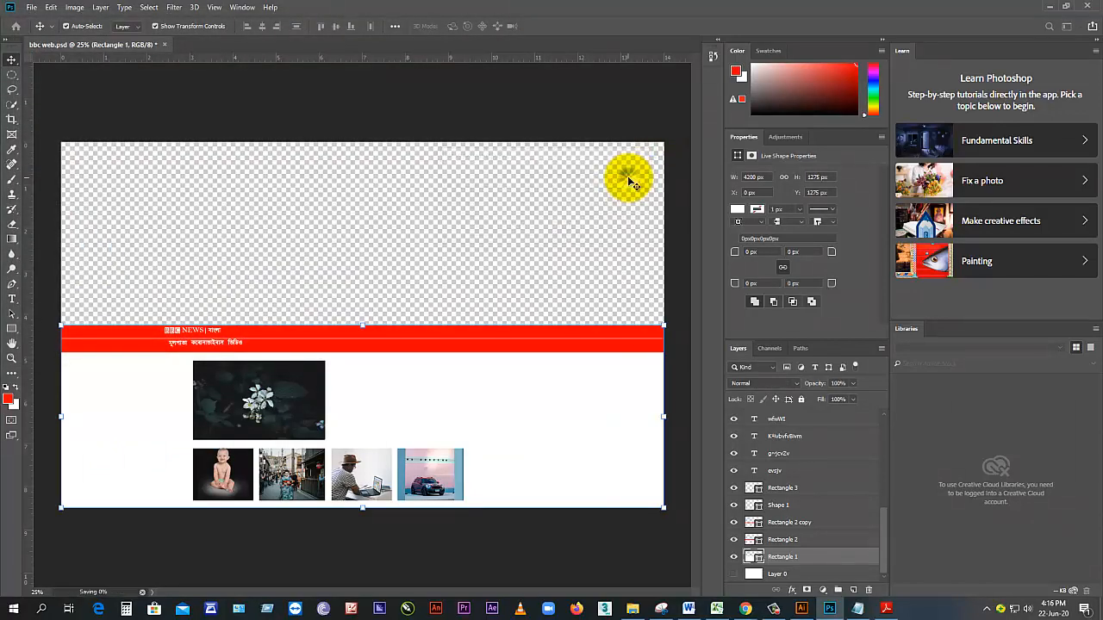
left_click(463, 223)
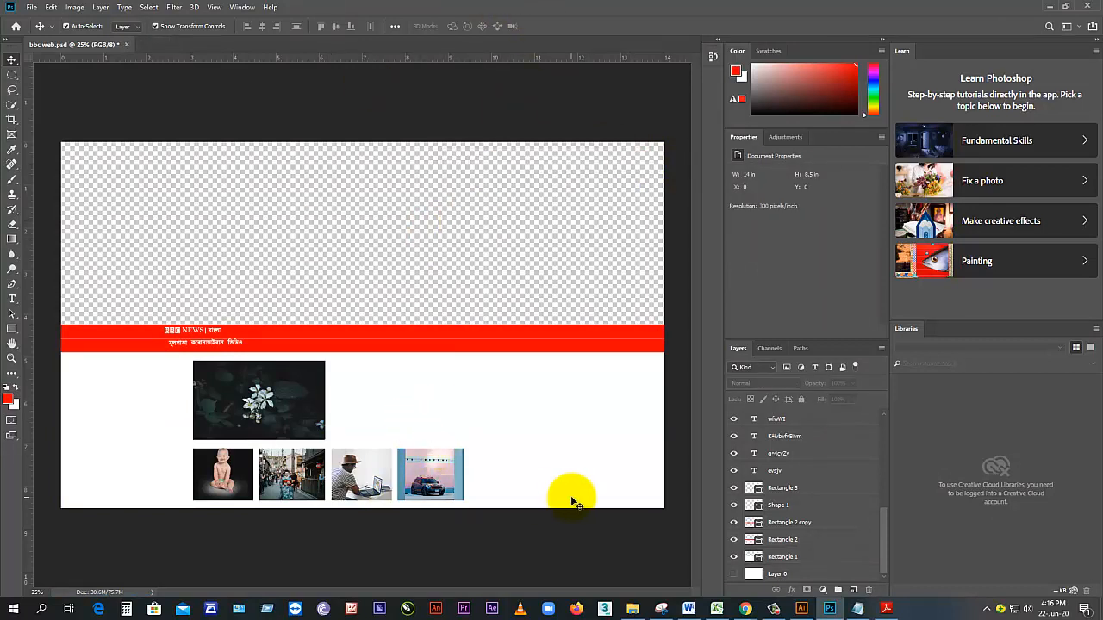
Step: Switch to File Explorer, open the Project folder in Downloads, view the bbc web PNG in Photos and close the viewer
left_click(632, 609)
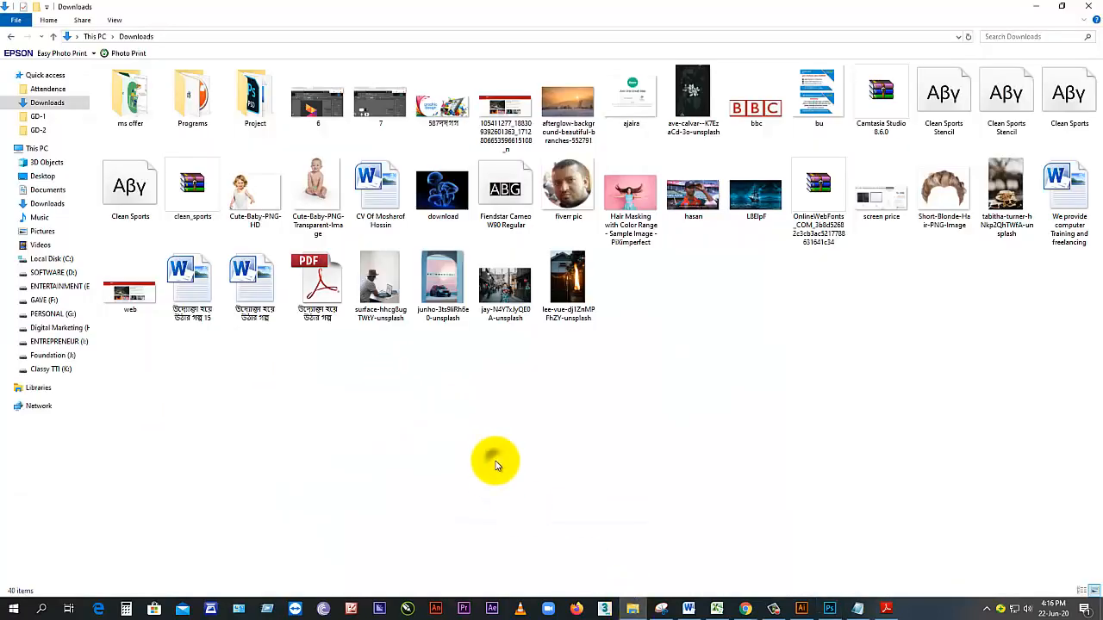
double_click(263, 124)
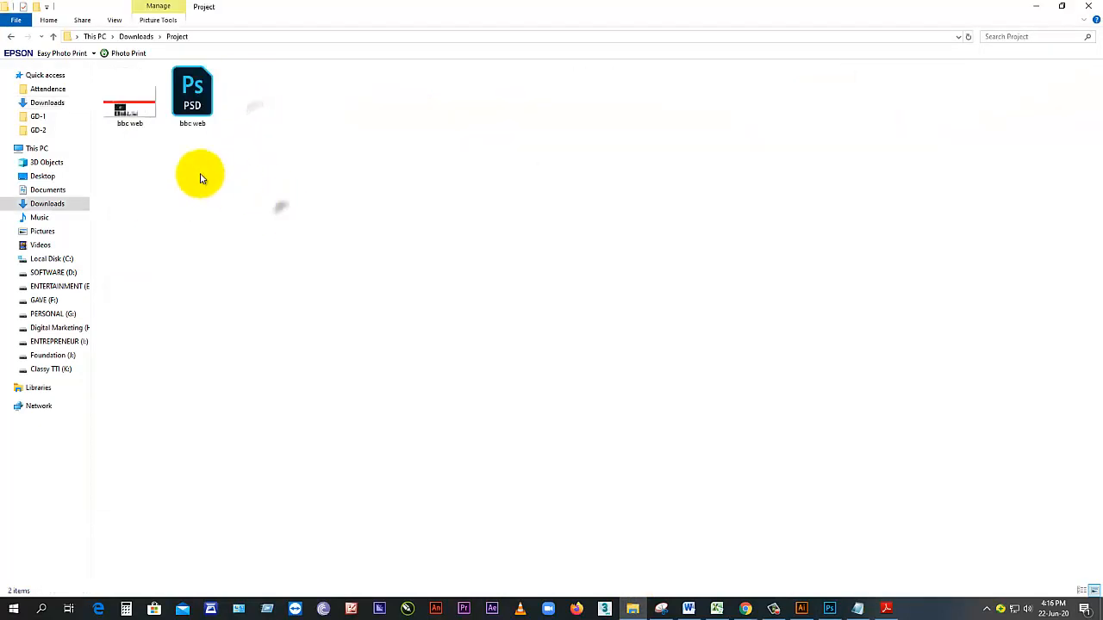
left_click(130, 110)
double_click(129, 110)
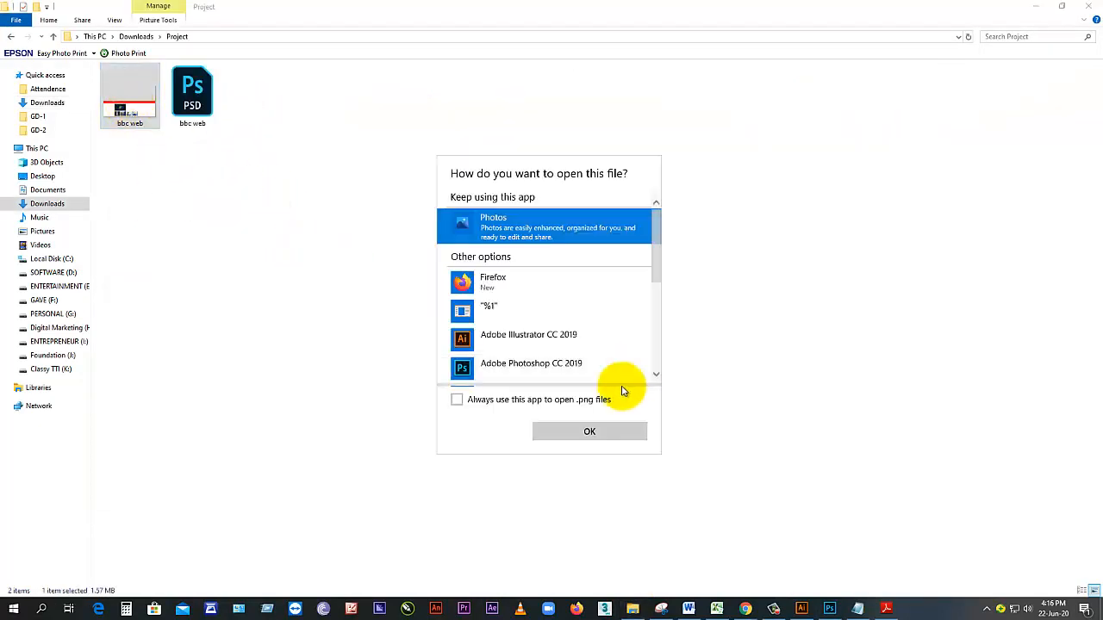
left_click(594, 433)
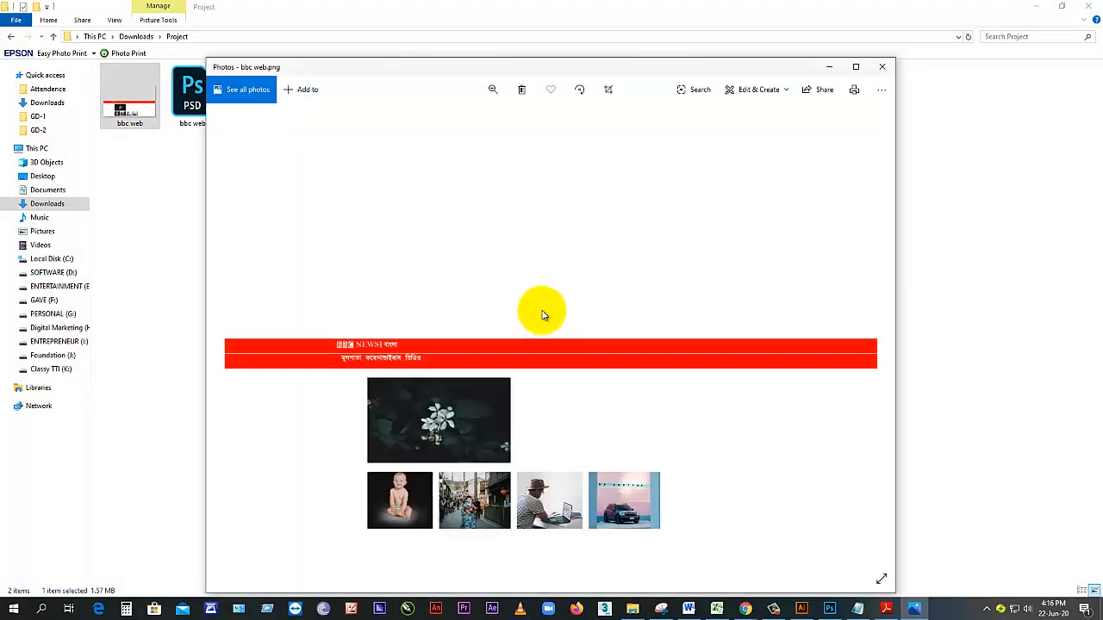
left_click(881, 66)
Step: Switch to the Google Meet class in Chrome, stop presenting the screen and close the downloads bar
left_click(746, 211)
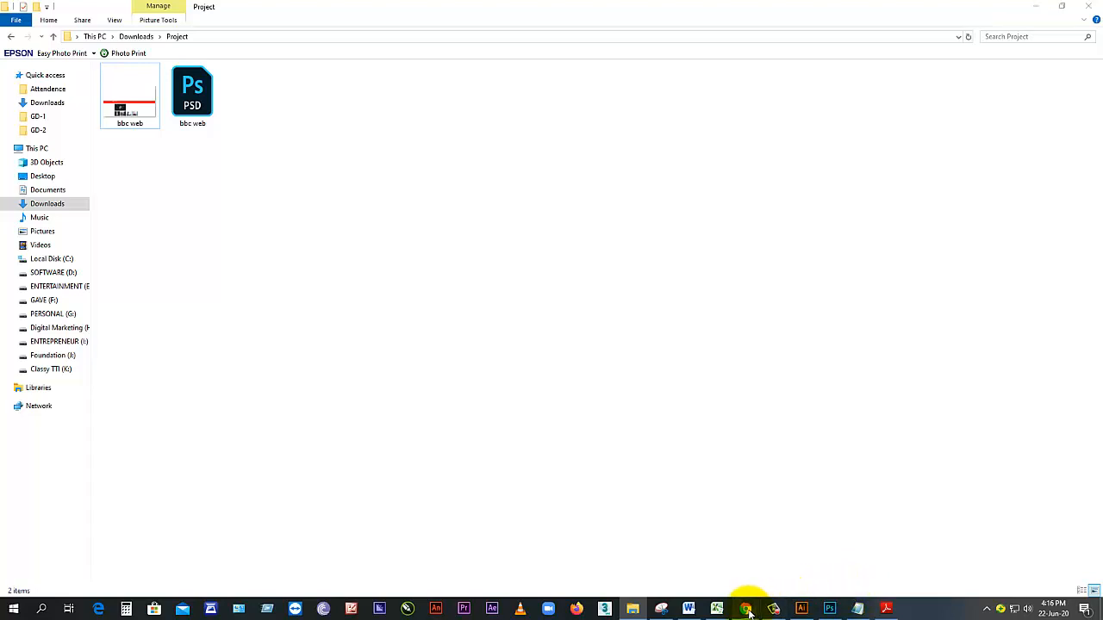
mouse_move(742, 605)
left_click(706, 546)
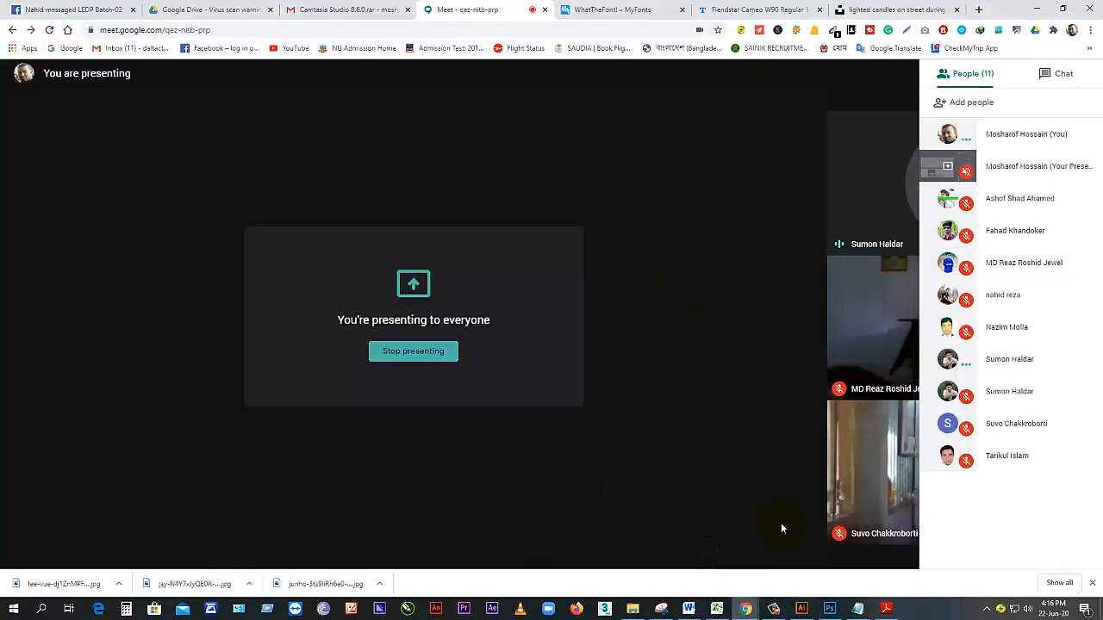
left_click(750, 526)
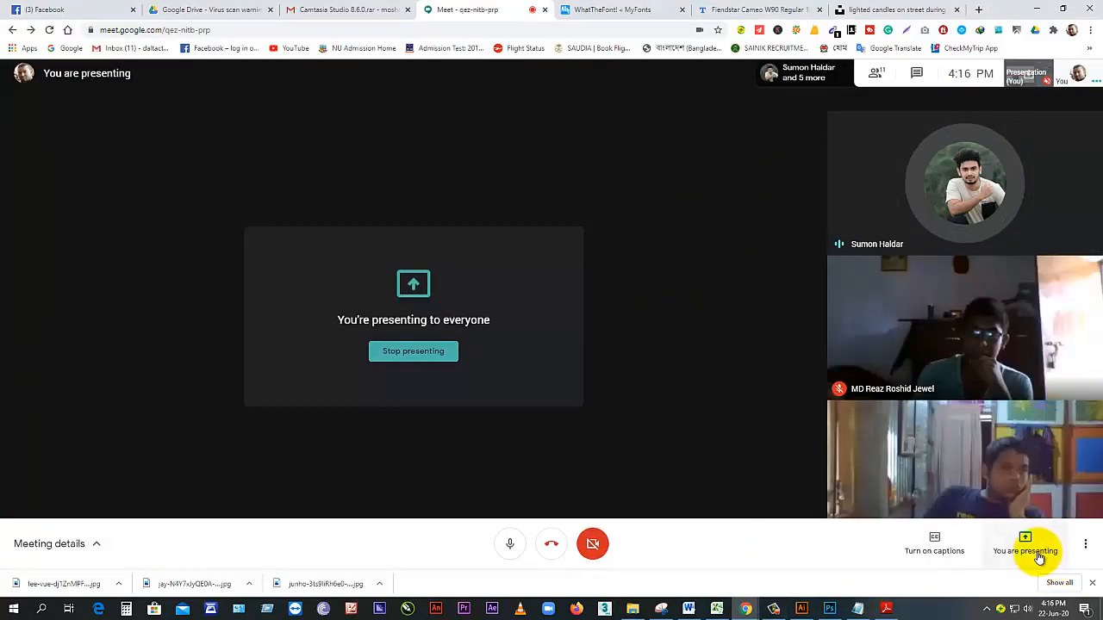
left_click(1027, 558)
left_click(1030, 489)
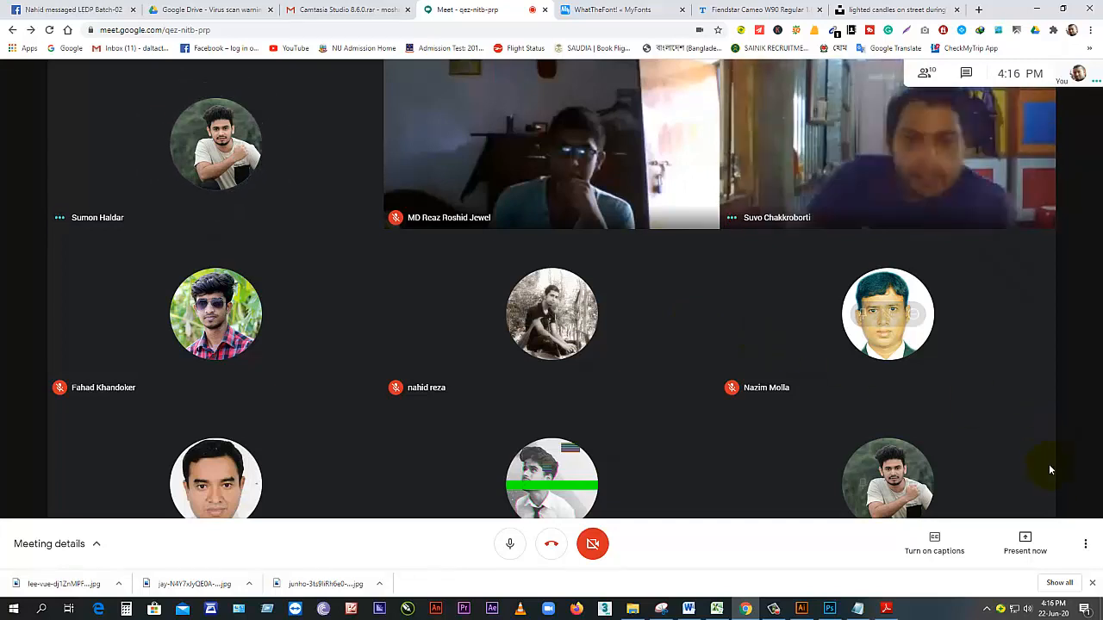
left_click(1092, 584)
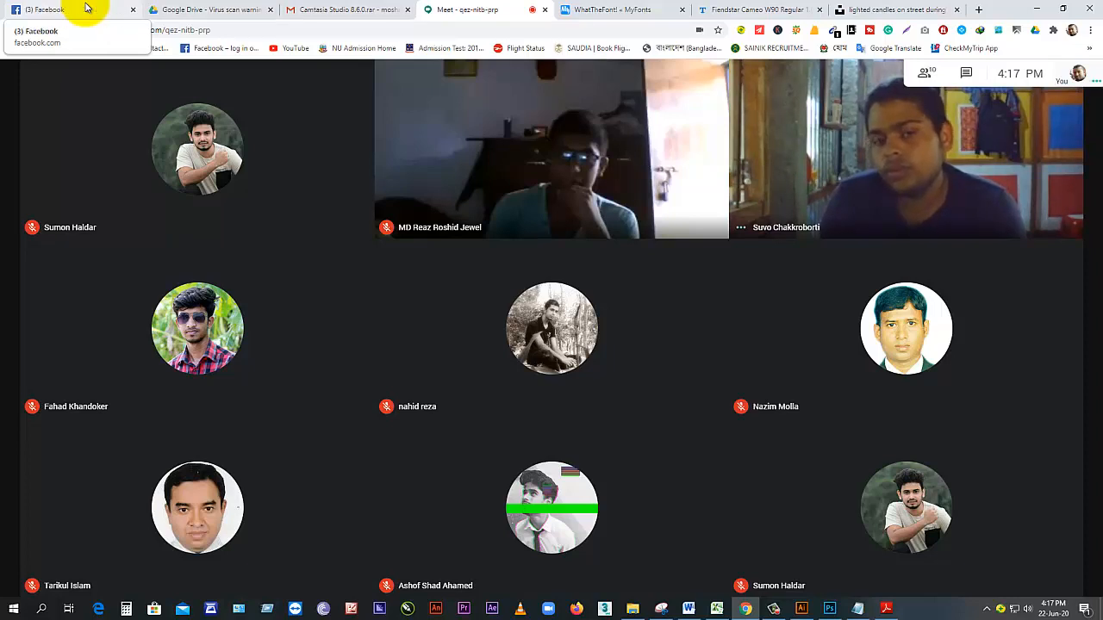
Step: Send the bbc web PNG from the Project folder to the LEDP Batch-02 group chat on Facebook
left_click(86, 8)
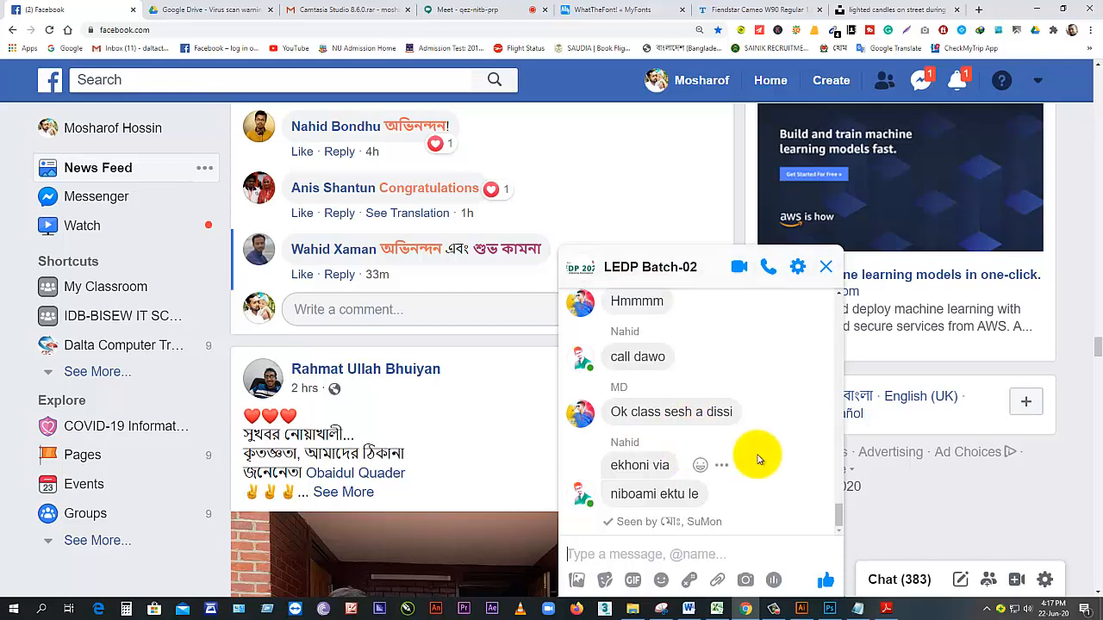
left_click(718, 582)
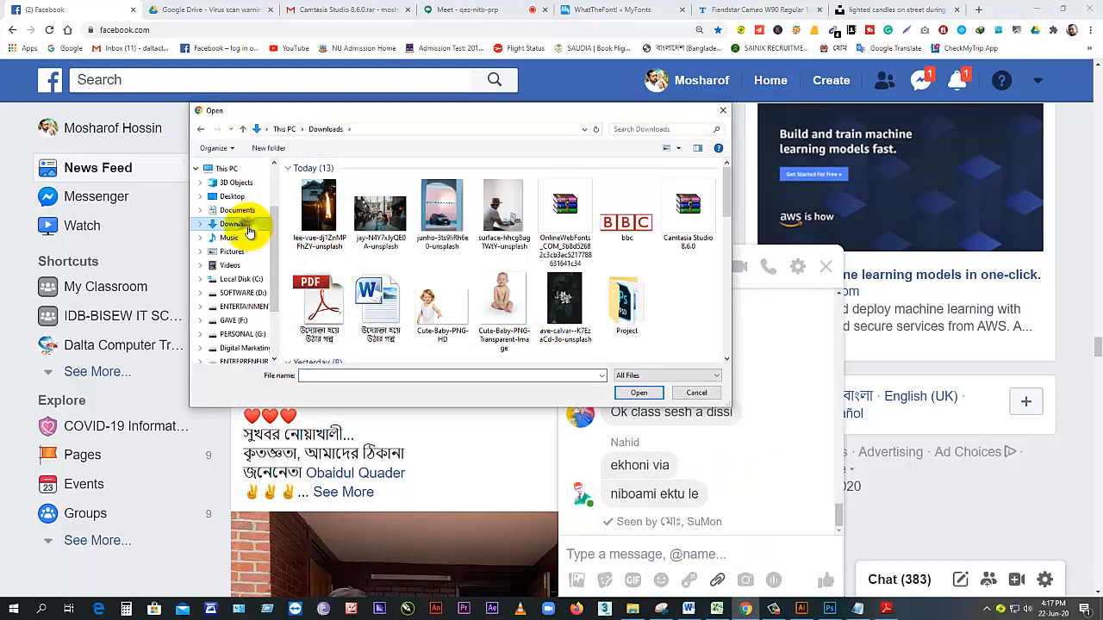
double_click(626, 306)
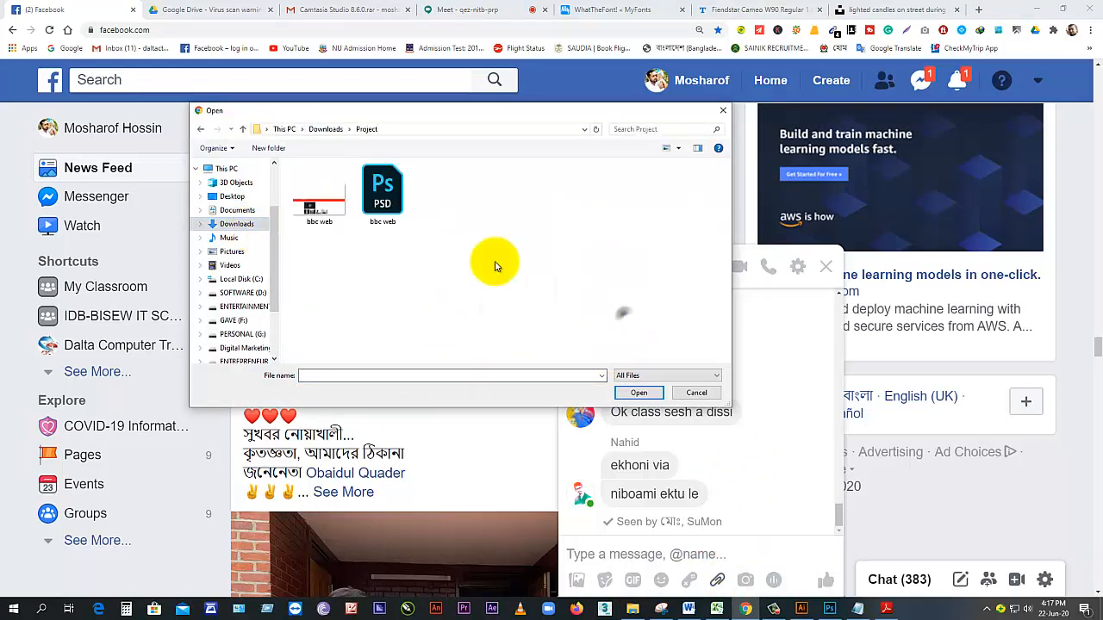
left_click(335, 205)
left_click(638, 392)
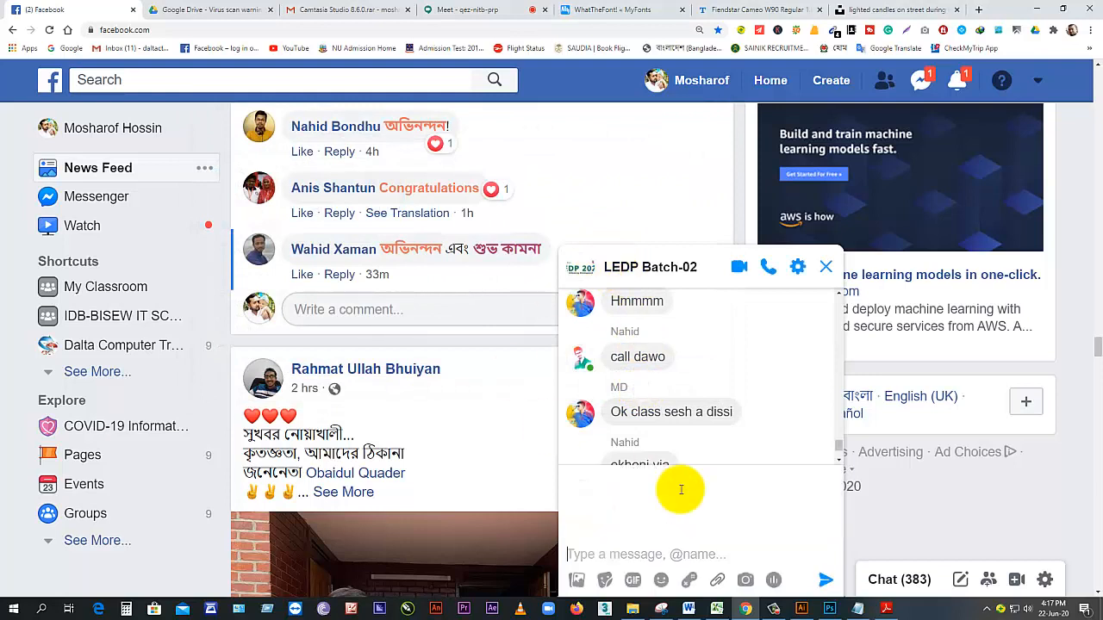
left_click(823, 579)
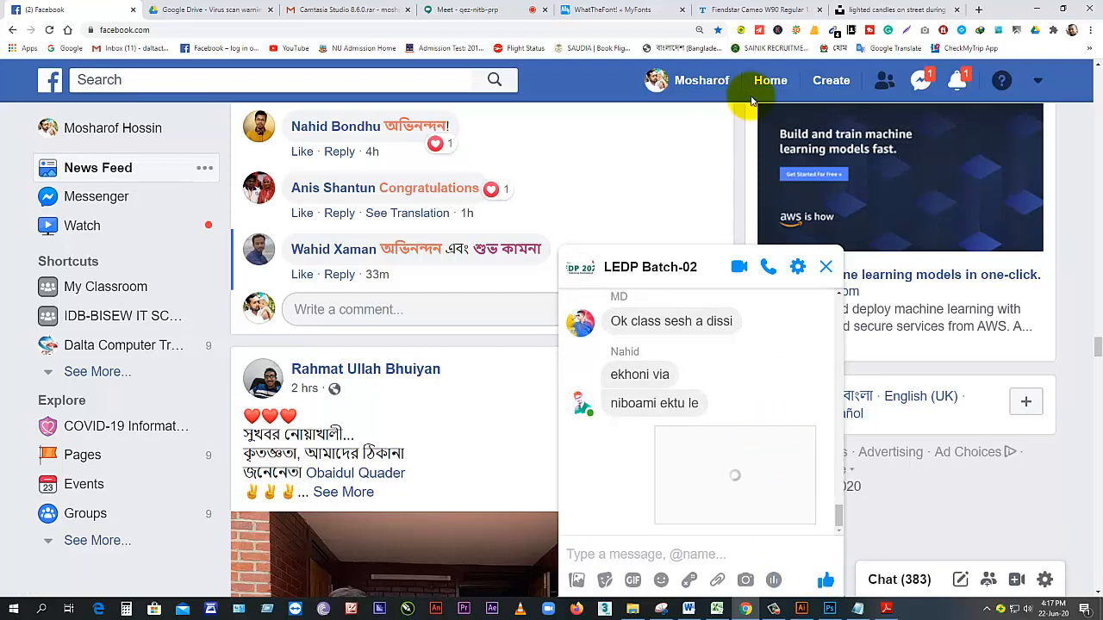
Step: Return to the WhatTheFont image upload page on MyFonts and copy its web address
left_click(635, 9)
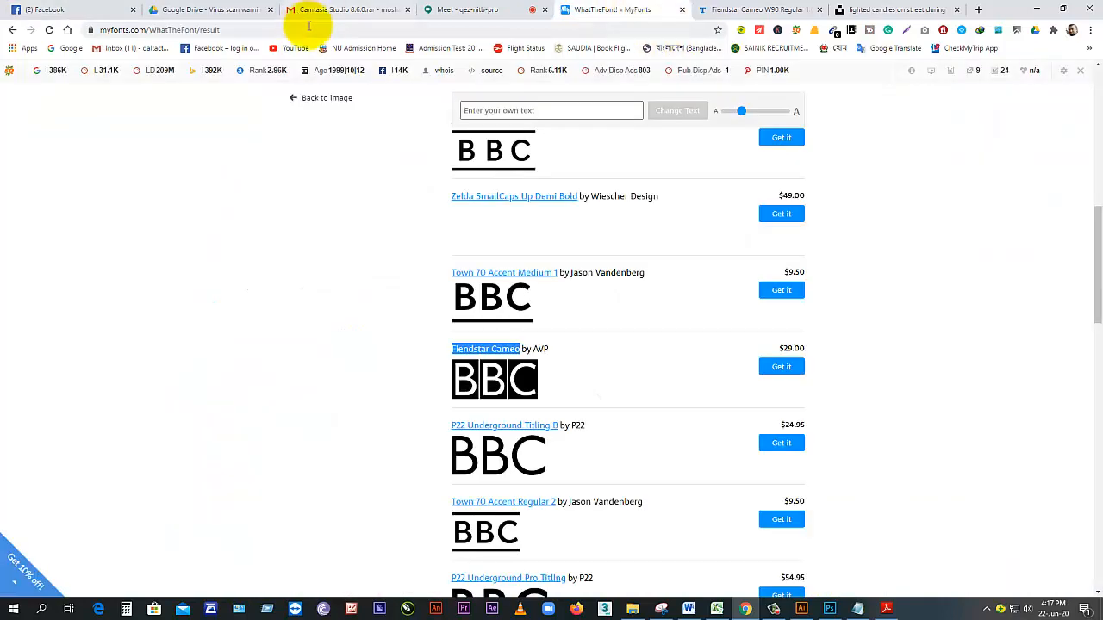
left_click(12, 30)
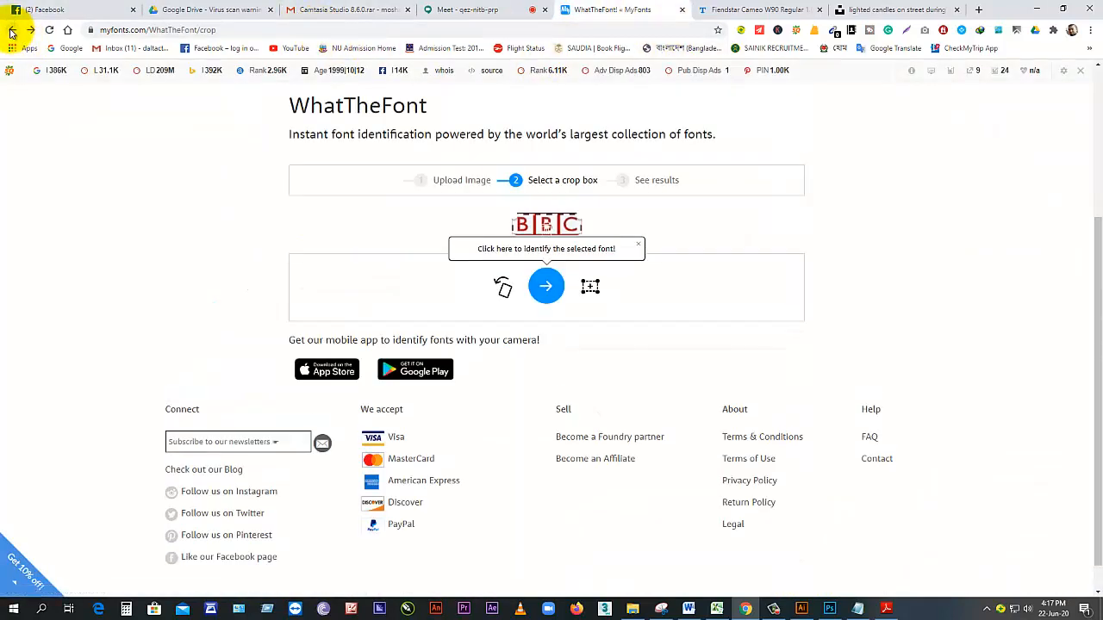
left_click(12, 30)
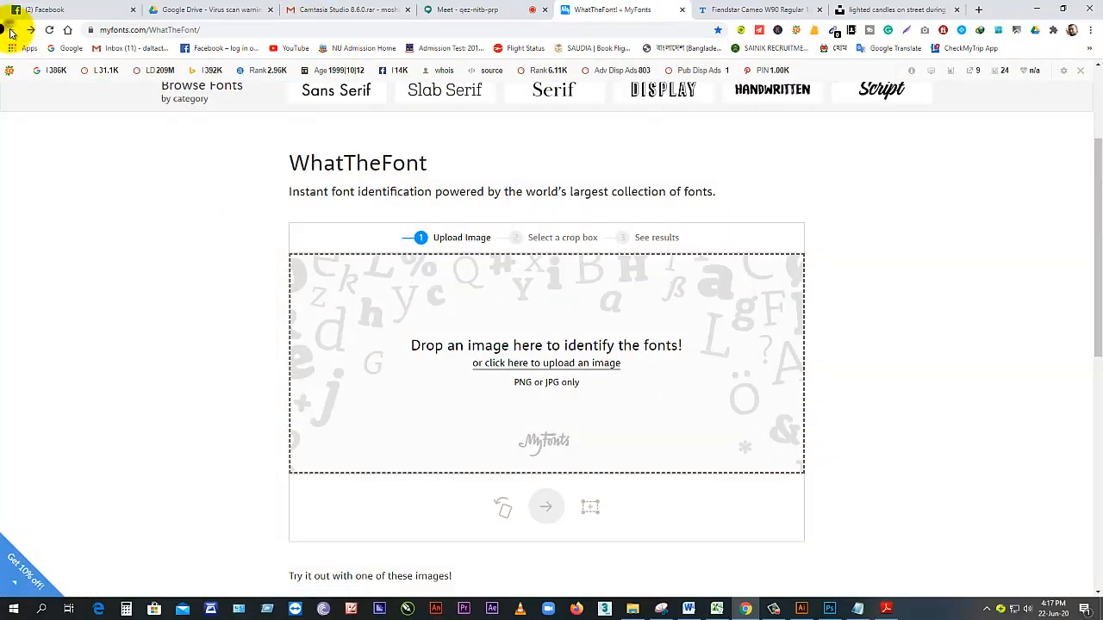
left_click(12, 30)
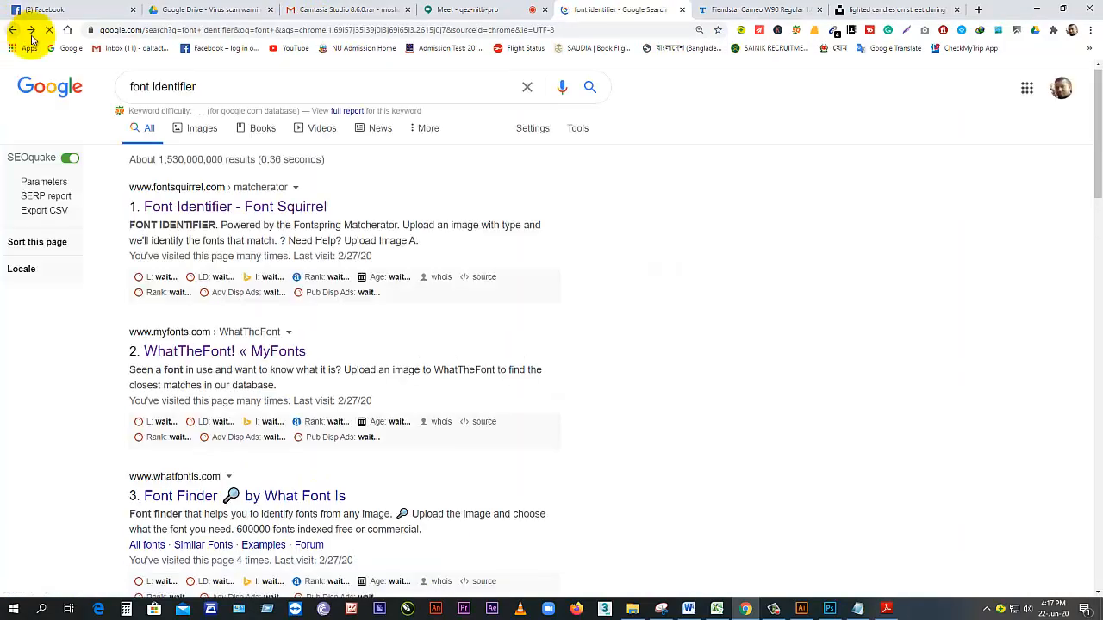
left_click(30, 30)
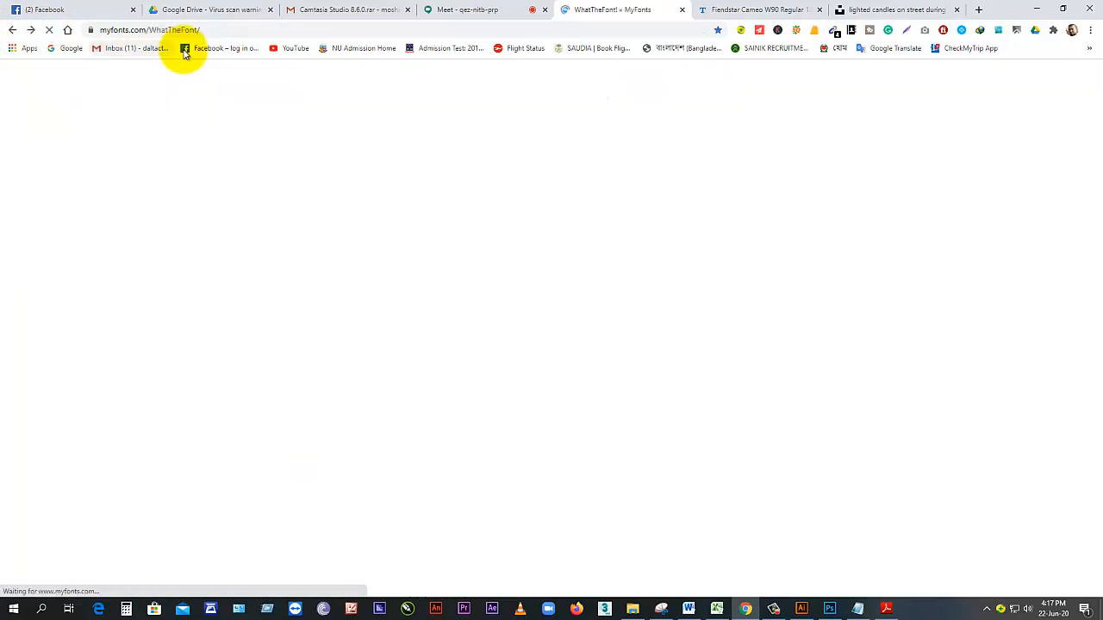
left_click(226, 30)
key("ctrl+c")
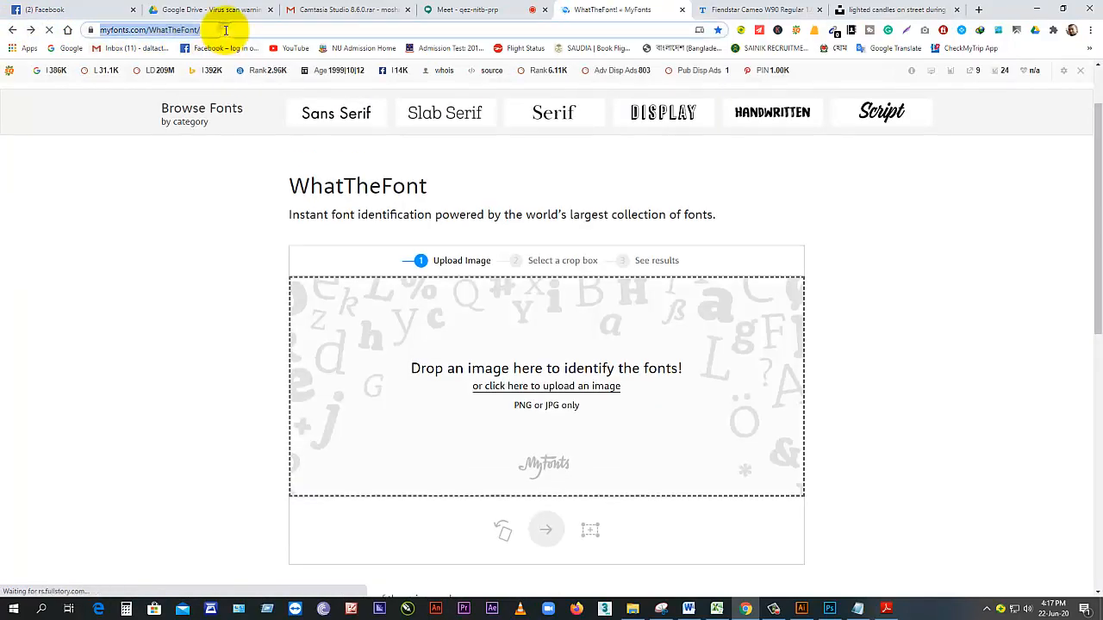
left_click(74, 10)
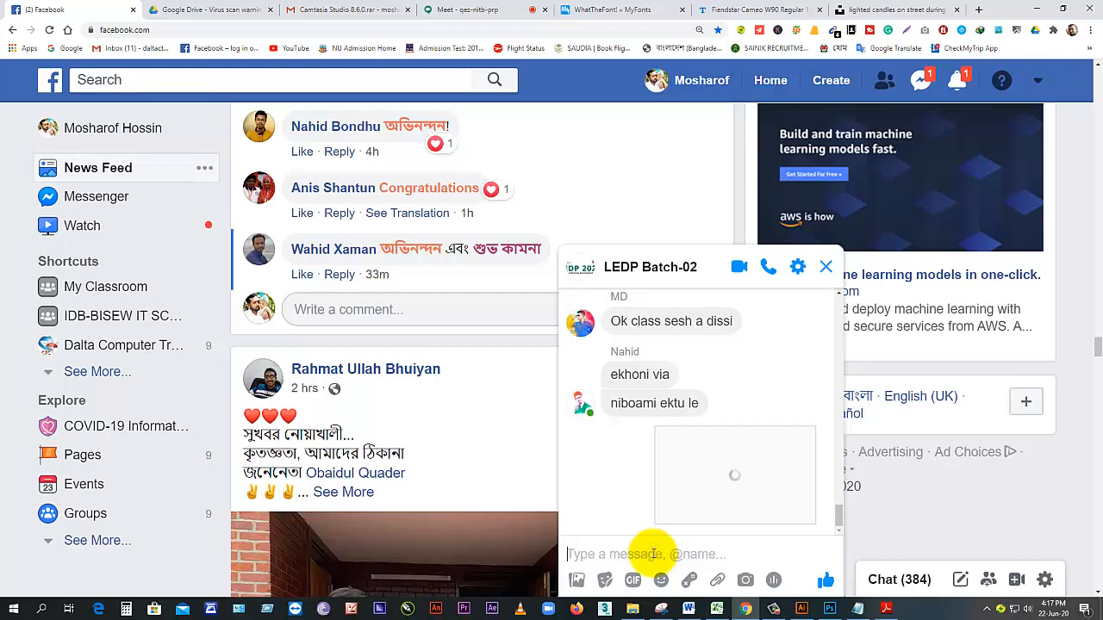
key("ctrl+v")
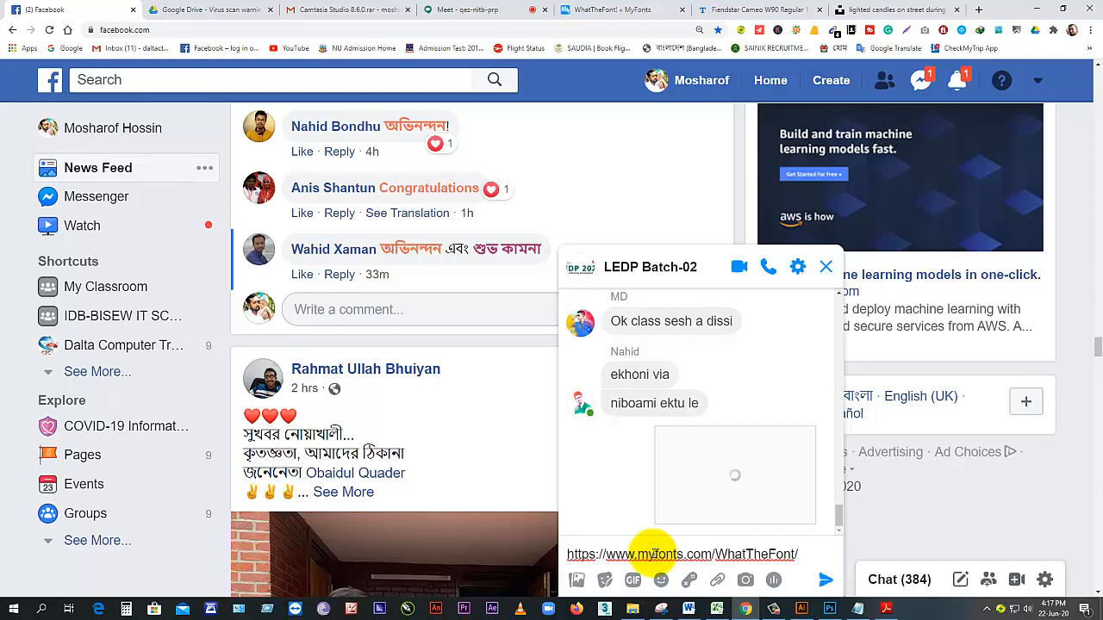
key("Return")
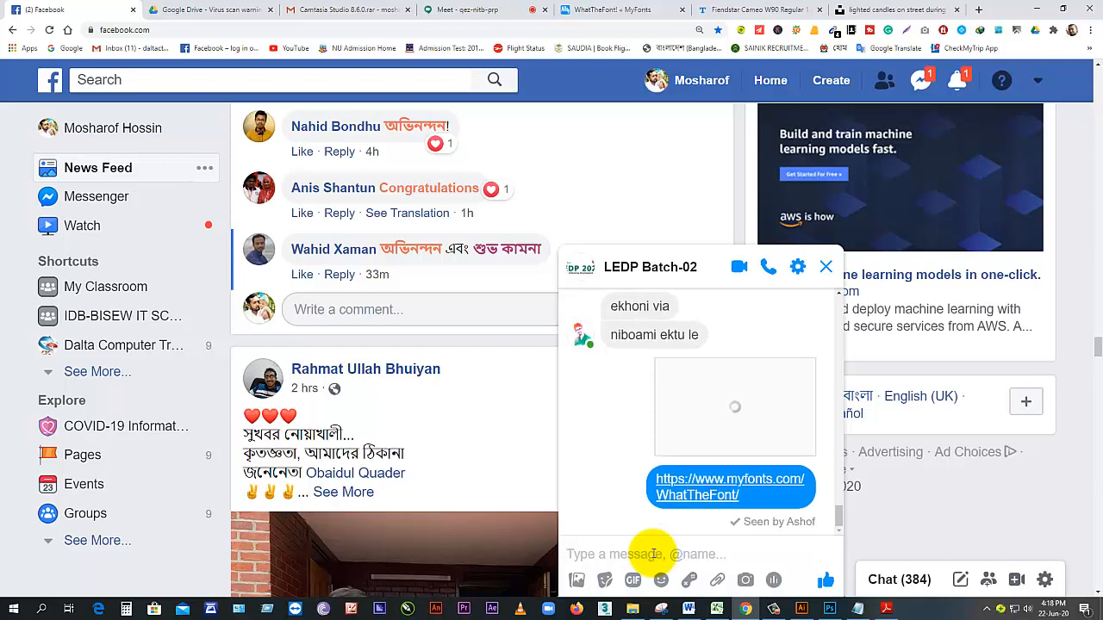
Step: Return to the Google Meet class and mute the participant who is speaking for everyone in the call
left_click(494, 12)
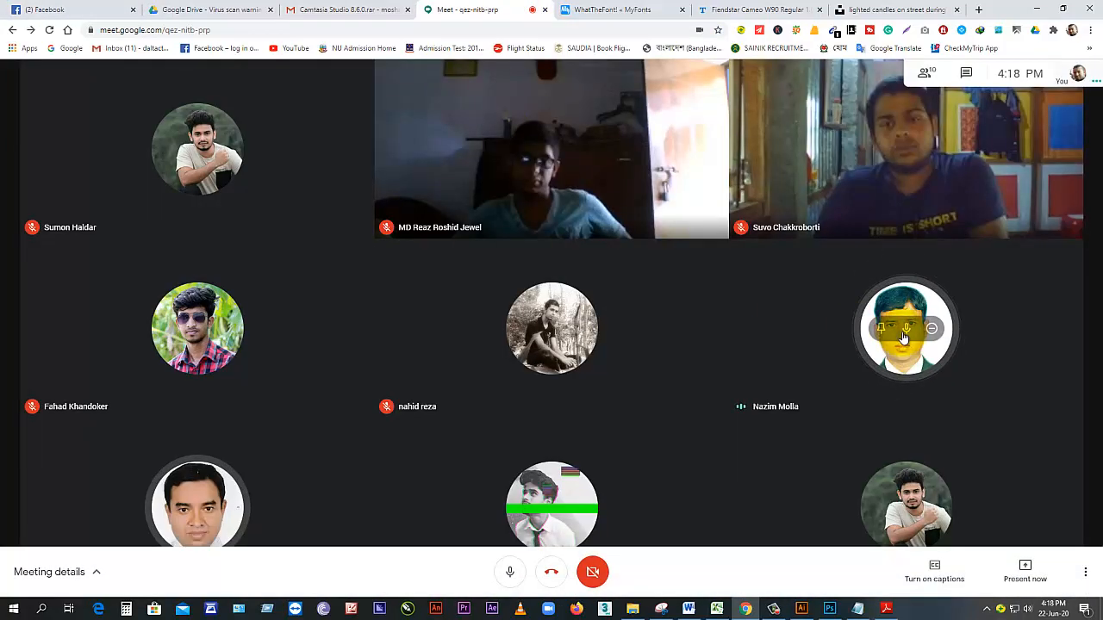
left_click(903, 333)
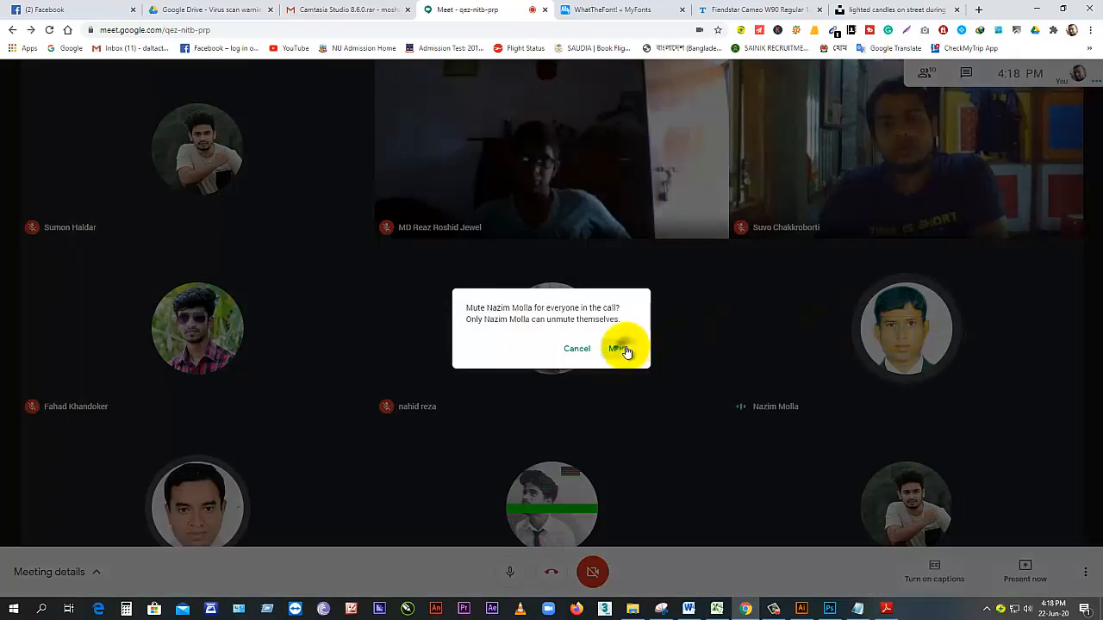
left_click(620, 349)
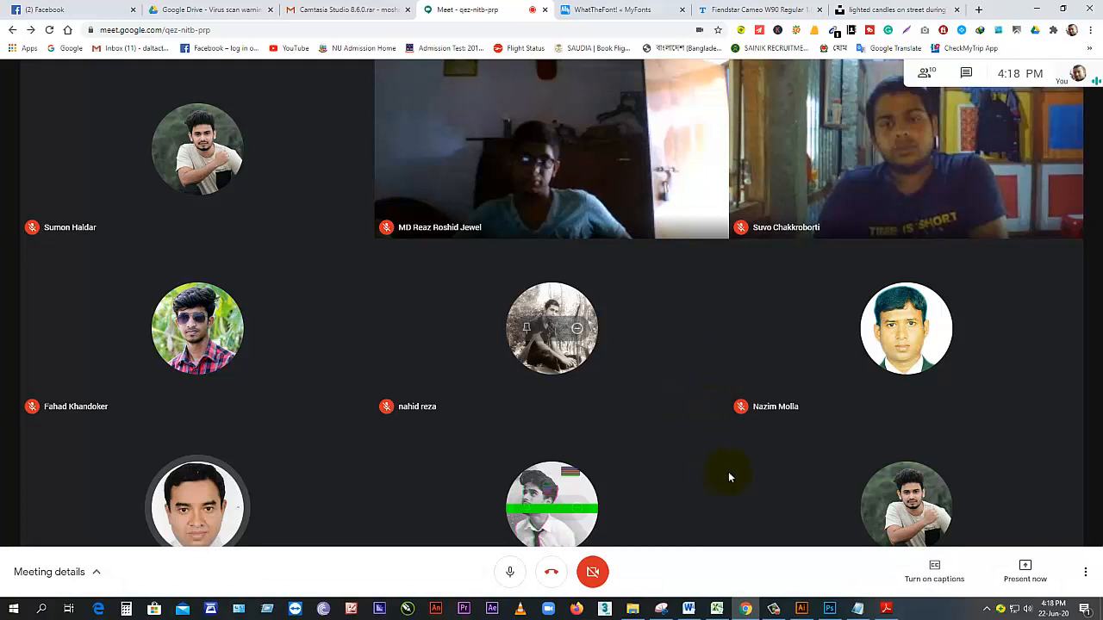
Step: Mute the unmuted participant in the Google Meet class for everyone and minimize the Camtasia recorder window
left_click(772, 608)
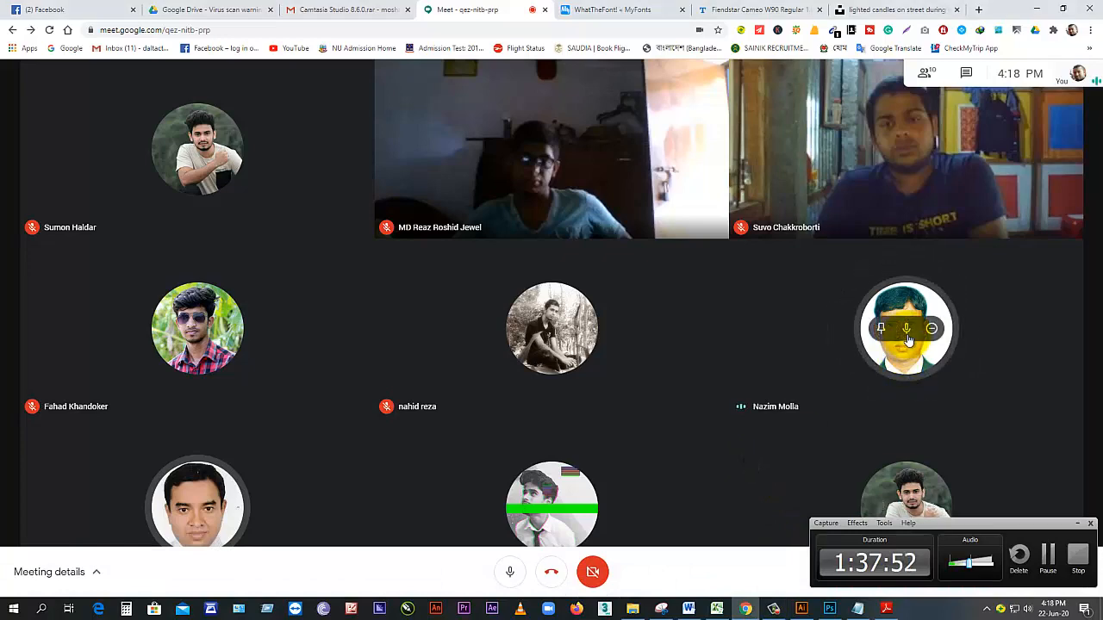
left_click(907, 335)
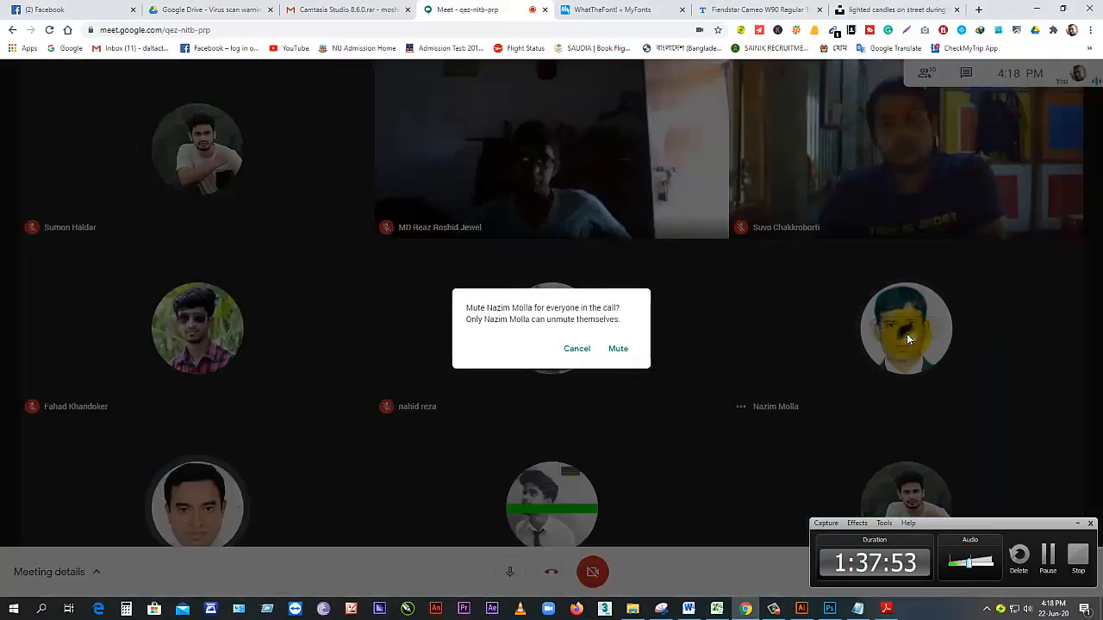
left_click(618, 350)
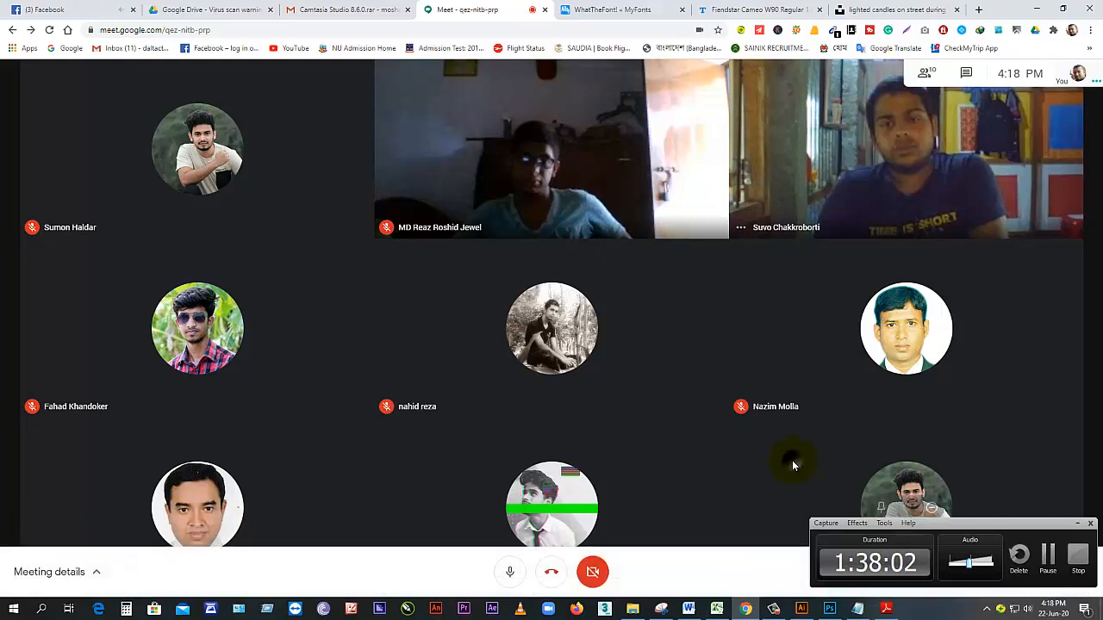
left_click(1077, 523)
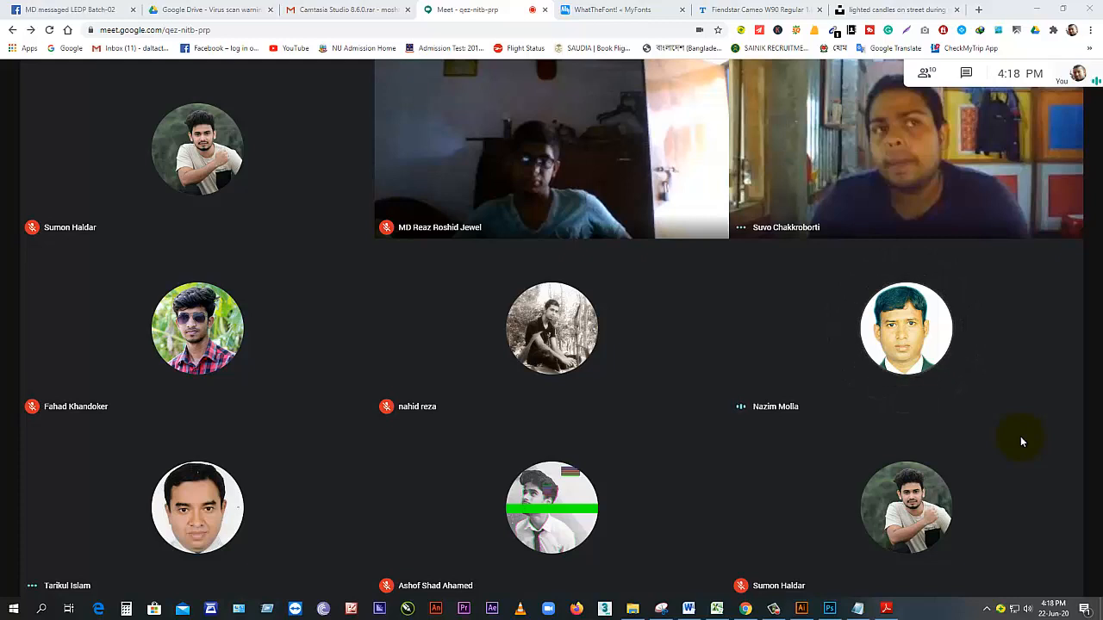
mouse_move(971, 345)
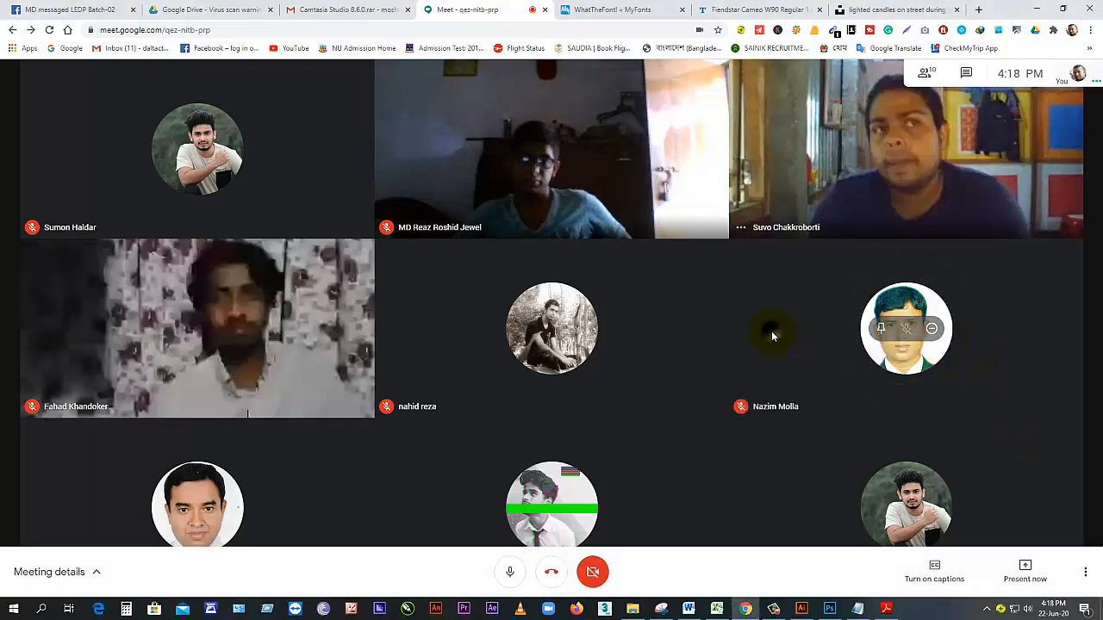
Step: Check the latest messages in the LEDP Batch-02 group chat on Facebook
left_click(71, 9)
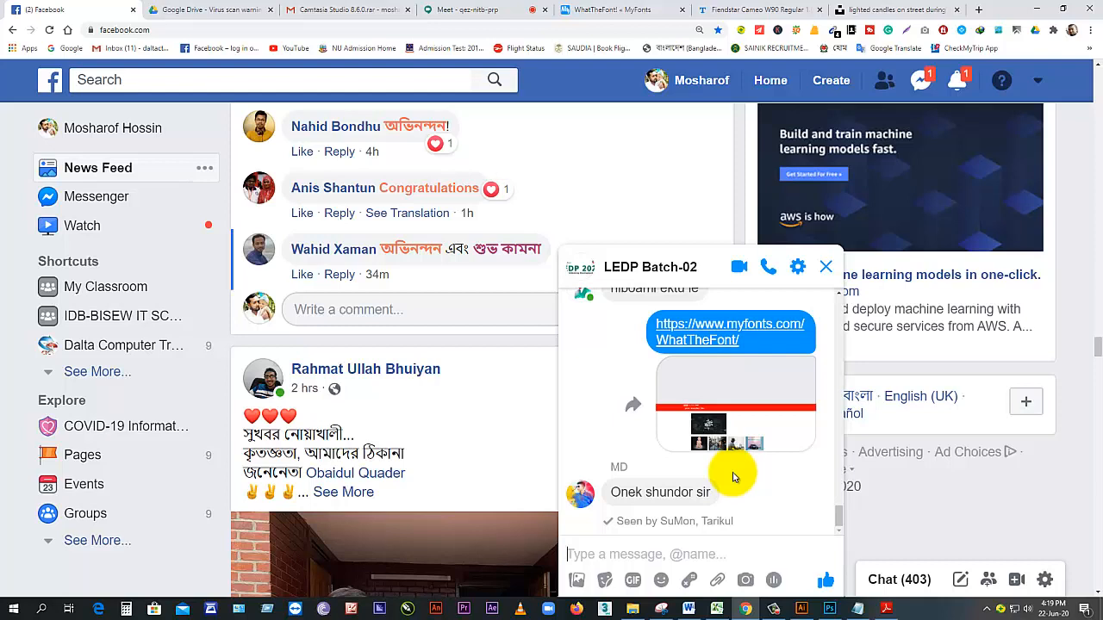
scroll(733, 478, "up", 2)
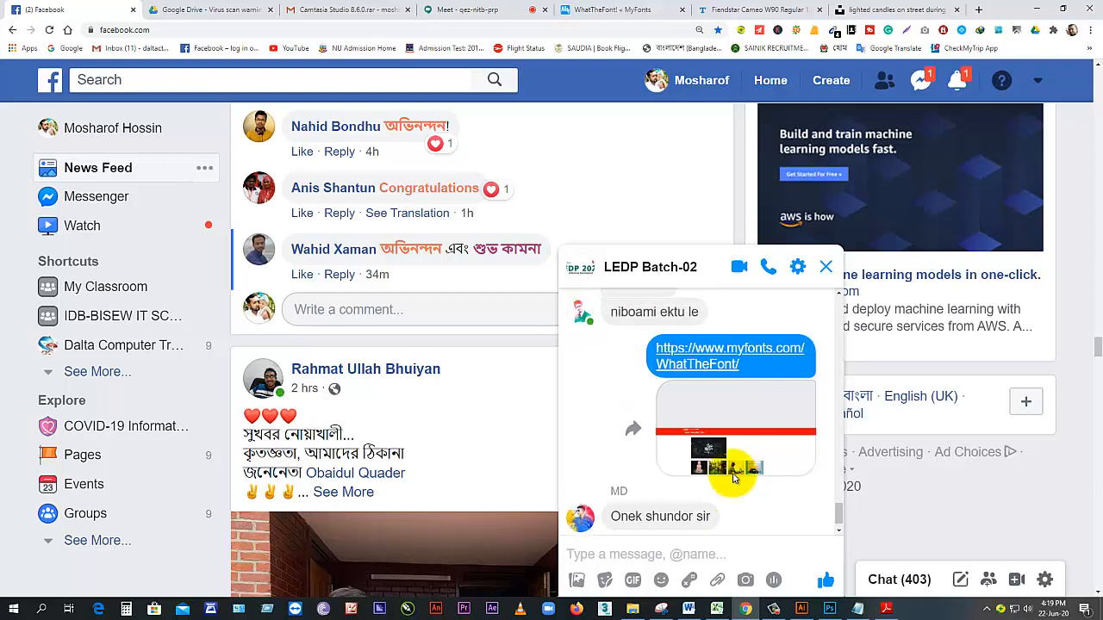
scroll(737, 473, "down", 2)
Step: Close the Fiendstar Cameo font download, Unsplash candle photo and WhatTheFont pages in the browser
left_click(746, 9)
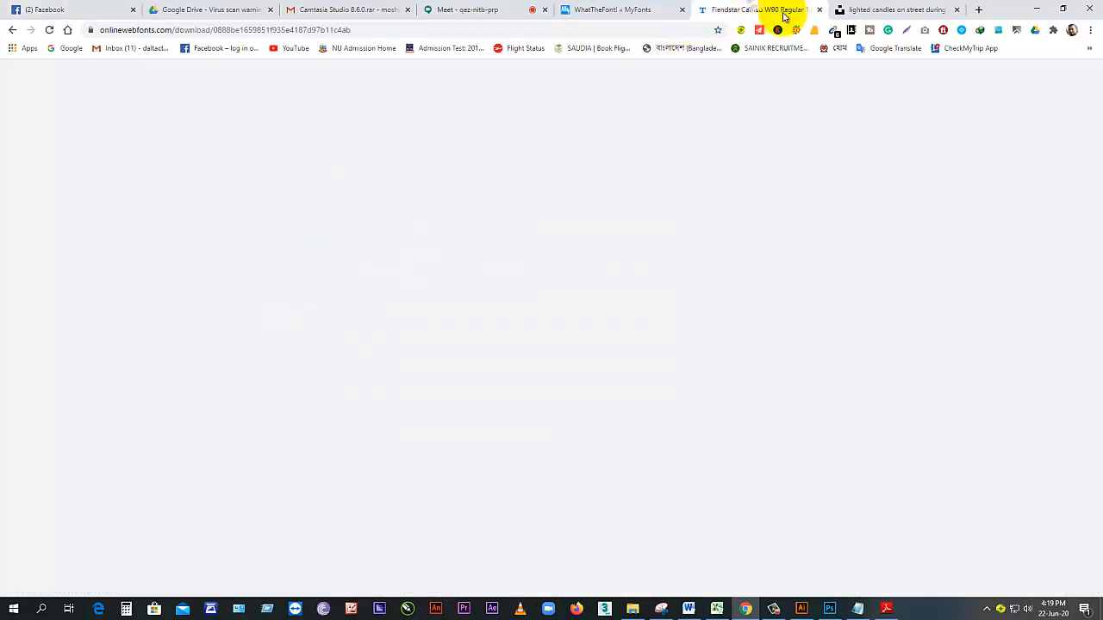
left_click(819, 10)
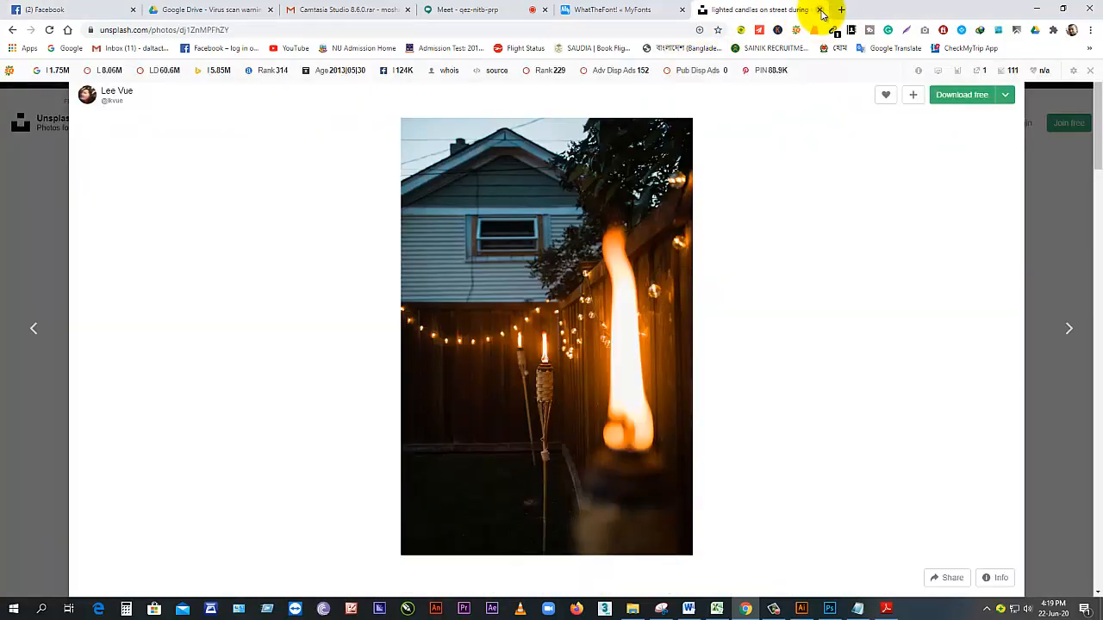
left_click(821, 11)
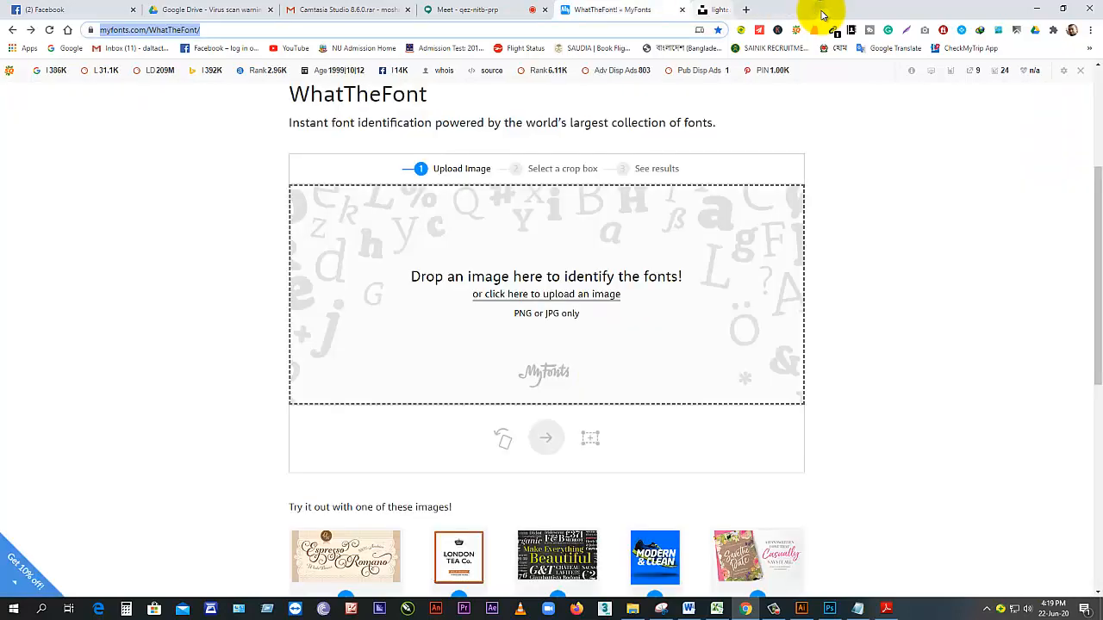
left_click(685, 9)
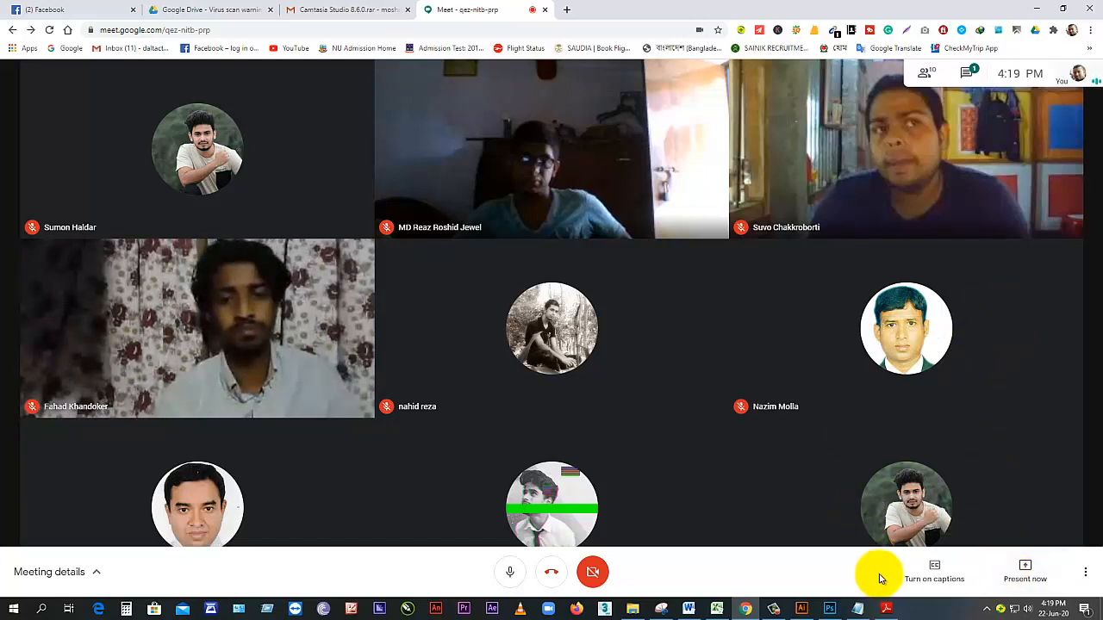
Step: Snip the Meet participant grid with Snipping Tool, save it as JPEG file 15 in the GD-2 folder, and close the tool
left_click(660, 608)
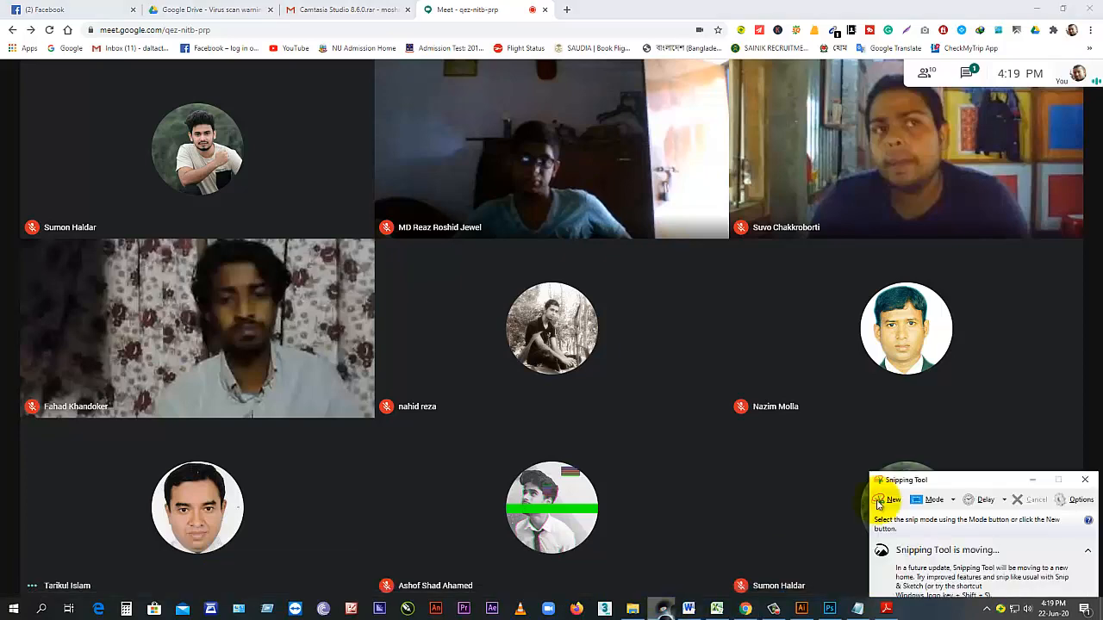
left_click(884, 501)
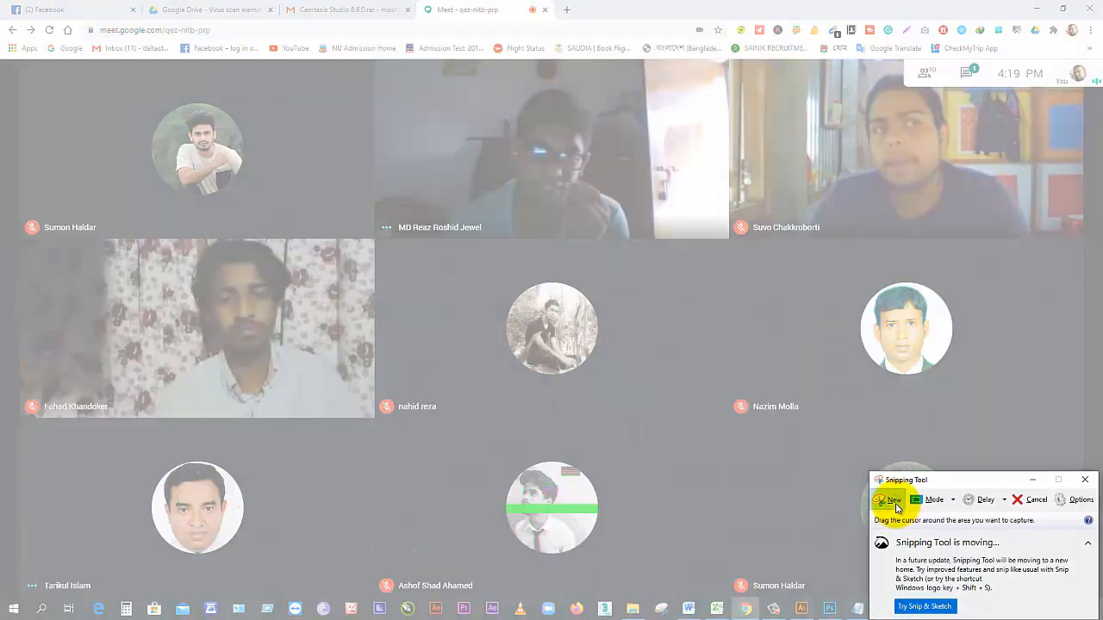
left_click_drag(18, 57, 1087, 605)
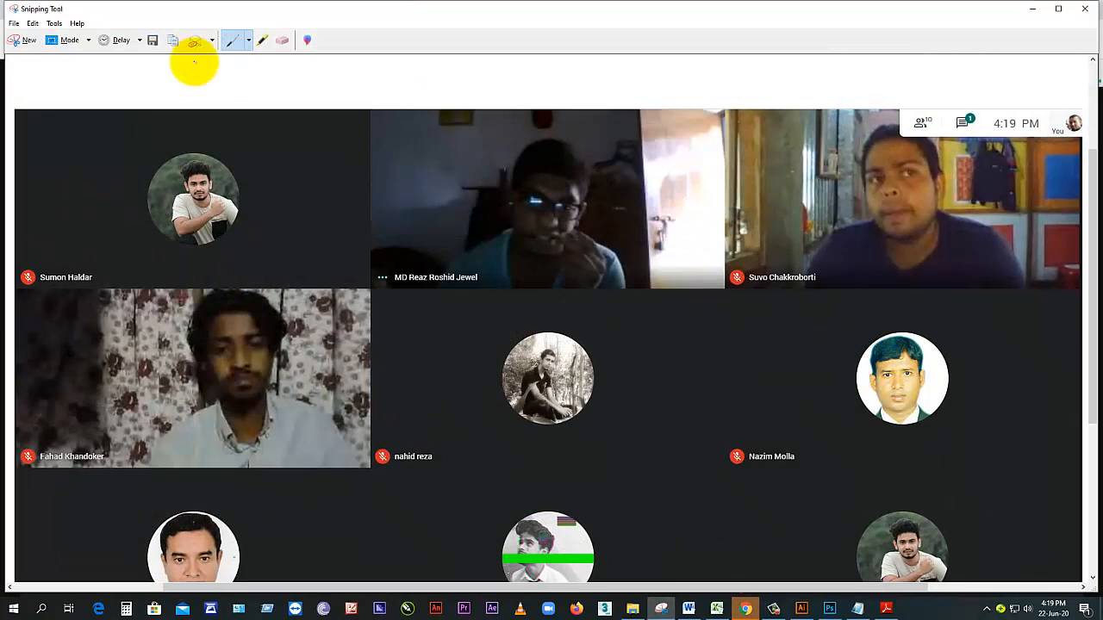
left_click(150, 40)
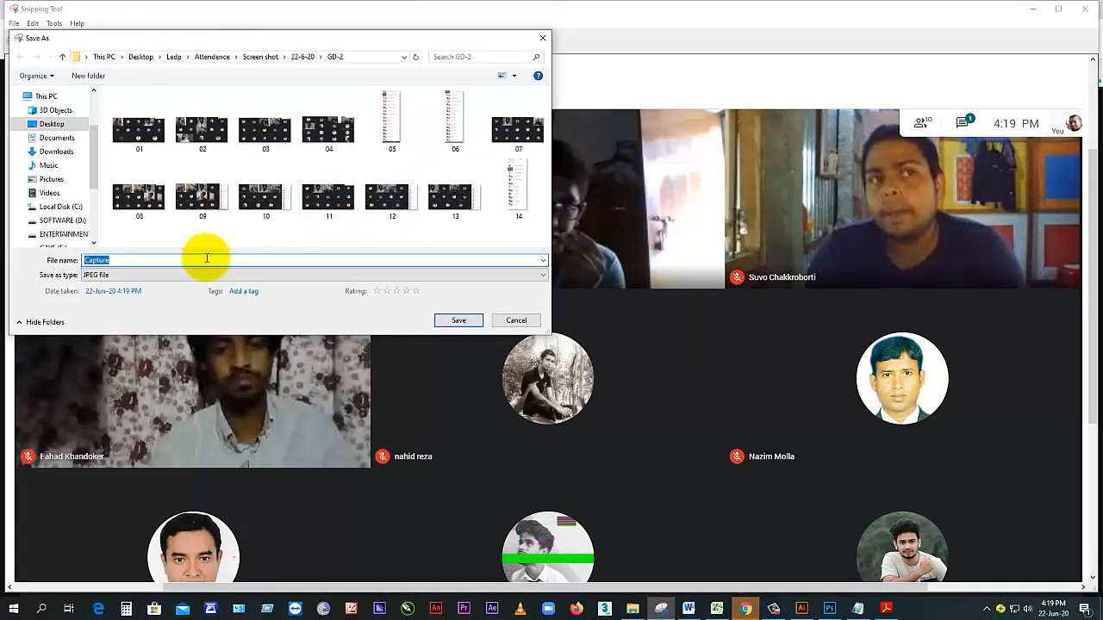
type("15")
left_click(465, 319)
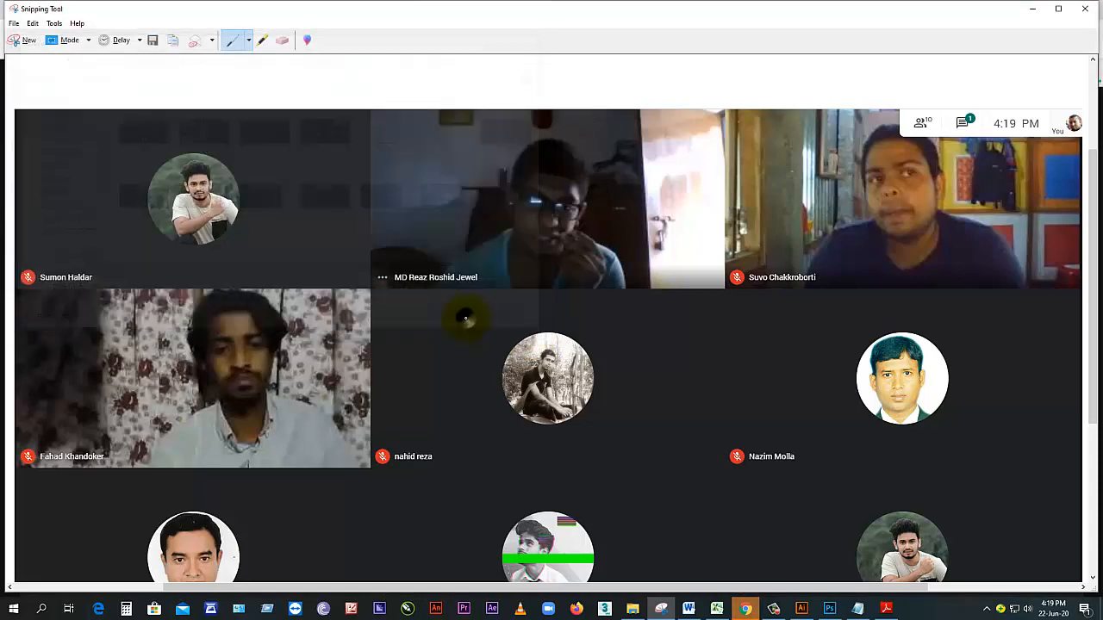
left_click(1085, 10)
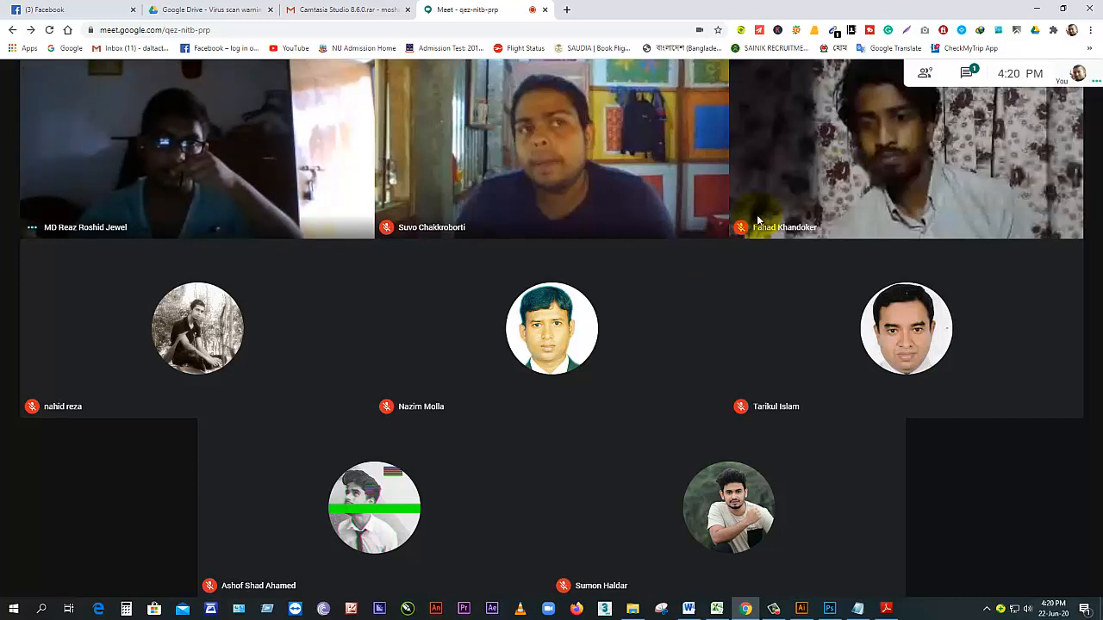
Step: Read the messages in the Meet class chat and check the sender of the last reply in the LEDP Batch-02 group chat
left_click(972, 79)
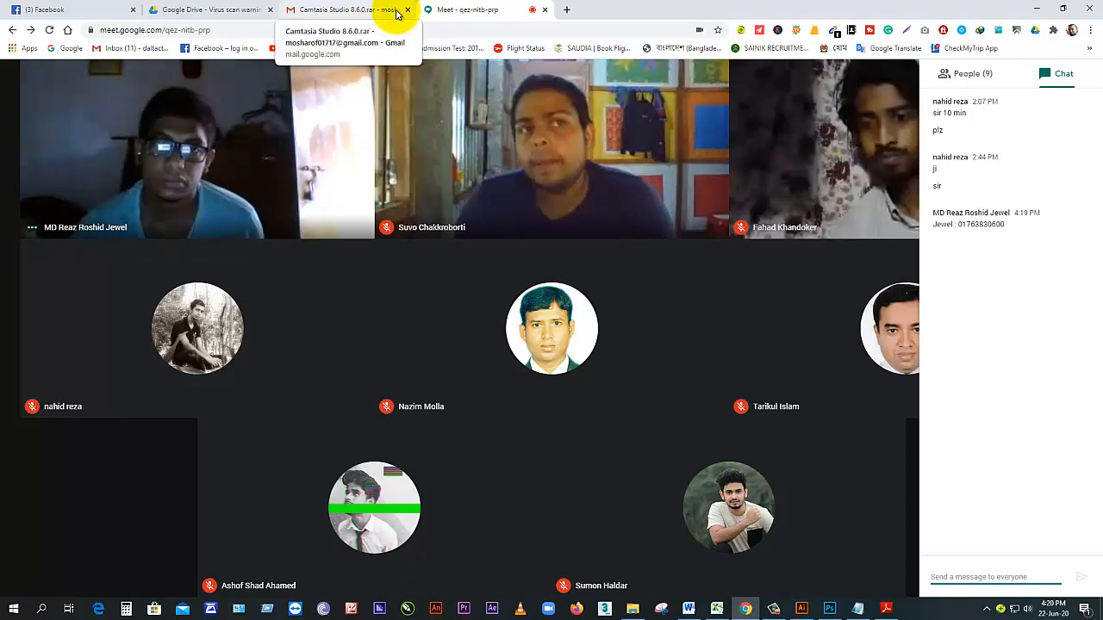
left_click(52, 9)
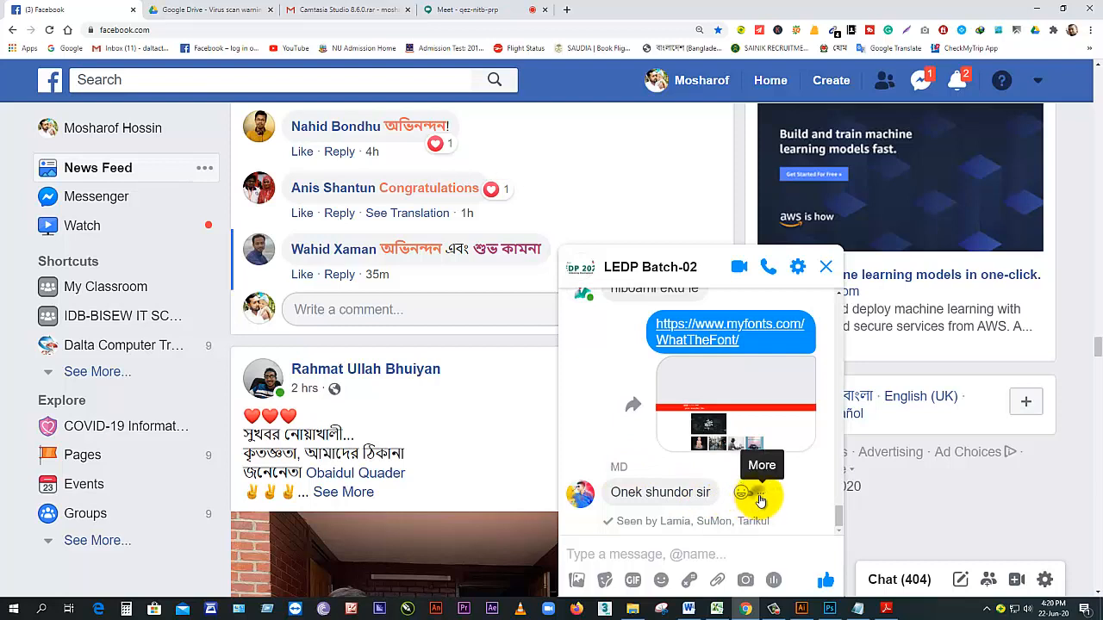
left_click(759, 498)
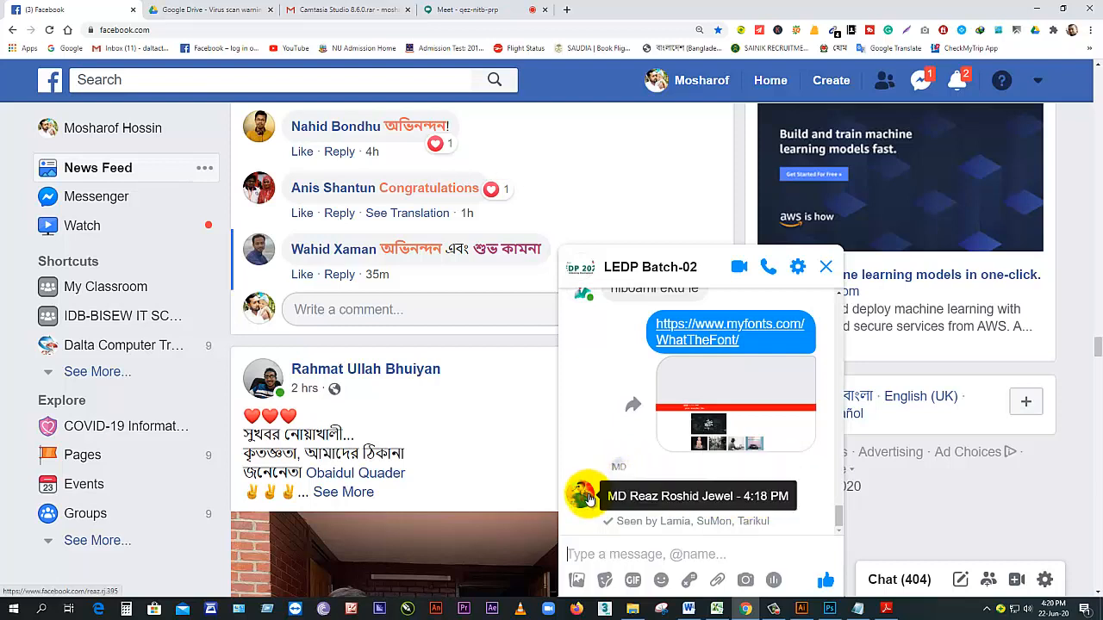
left_click(433, 9)
Step: Close the Gmail message about Camtasia Studio 8.6.0.rar and the Google Drive virus scan warning page
left_click(354, 8)
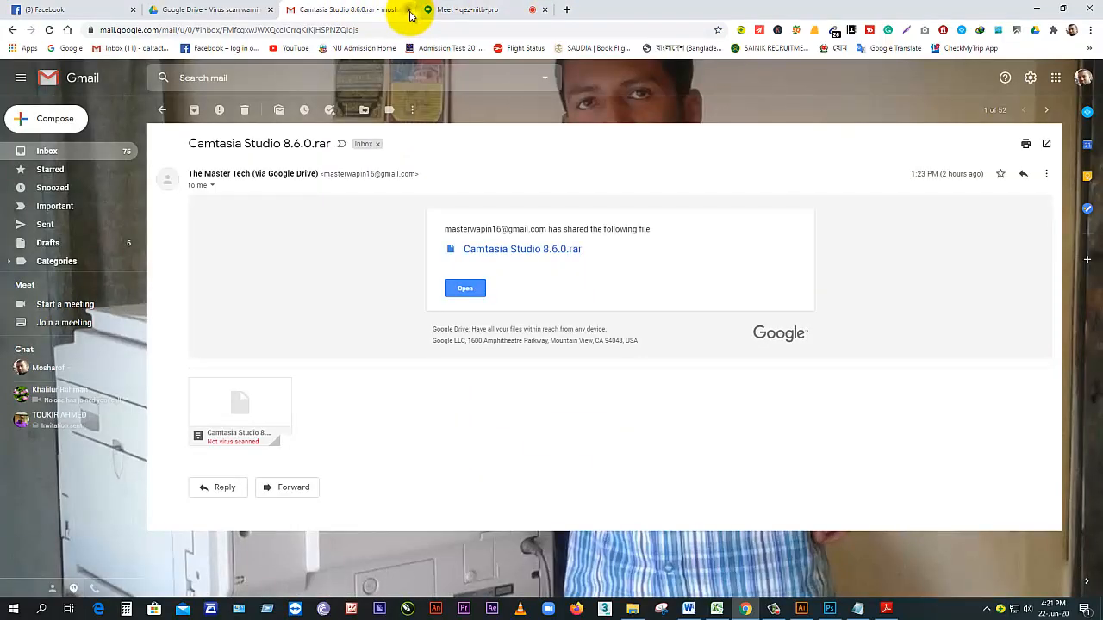
left_click(408, 9)
left_click(231, 9)
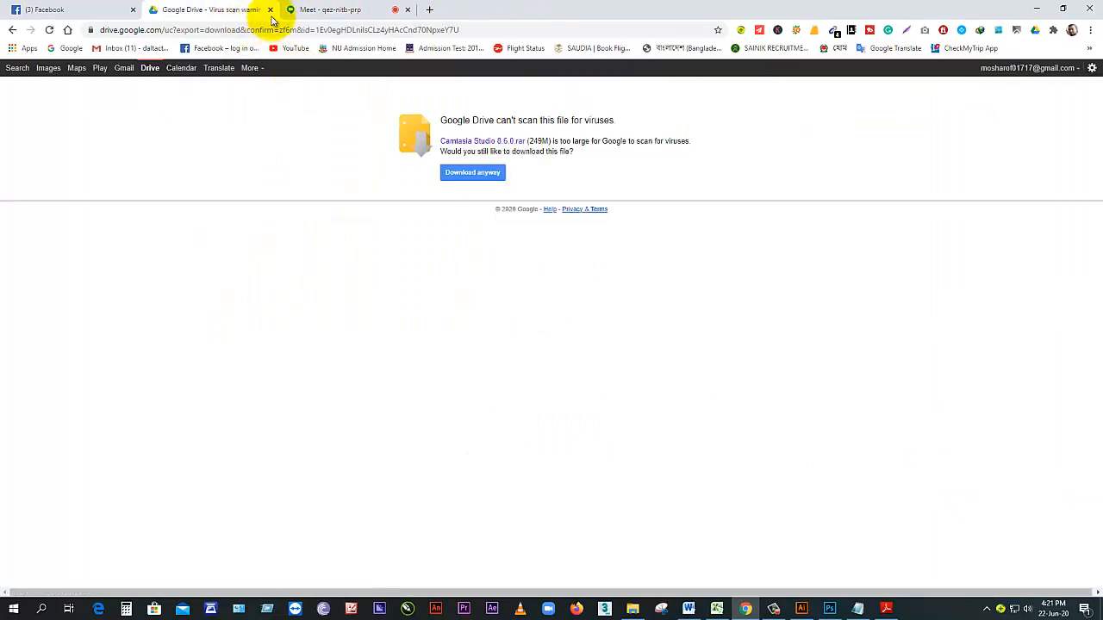
left_click(270, 10)
Step: Return to the Facebook page with the LEDP Batch-02 chat and bring up the Camtasia recorder window
left_click(49, 10)
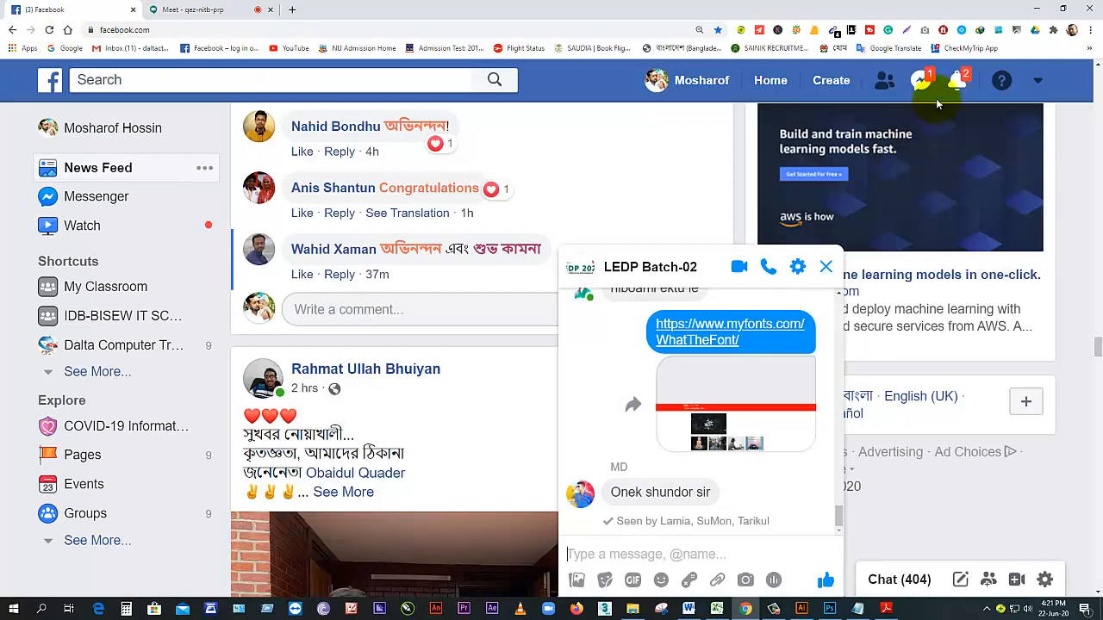
left_click(774, 609)
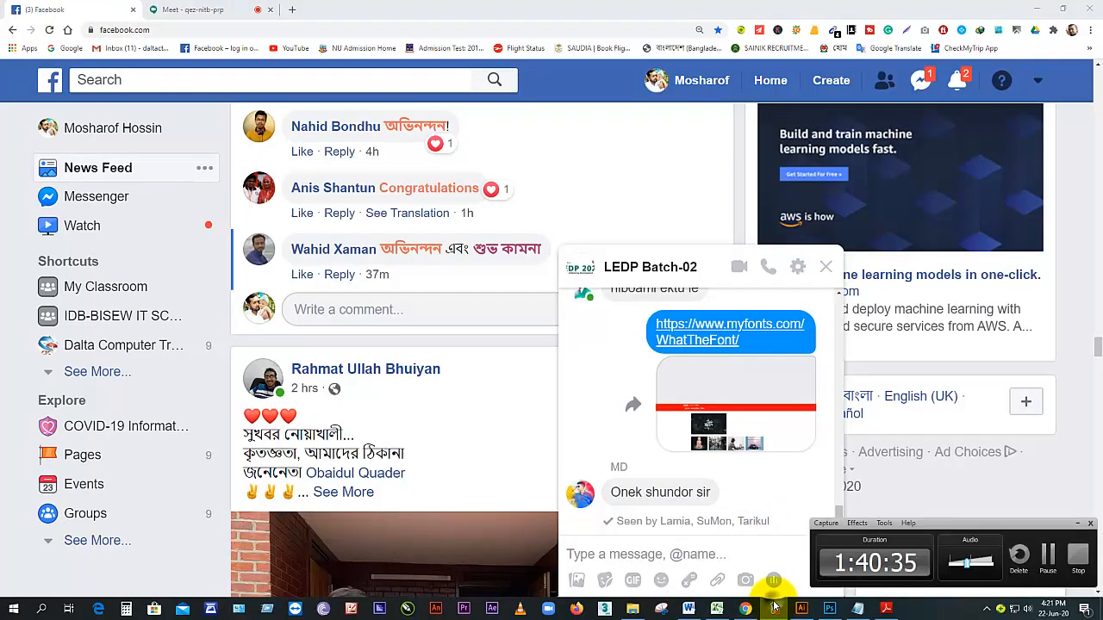